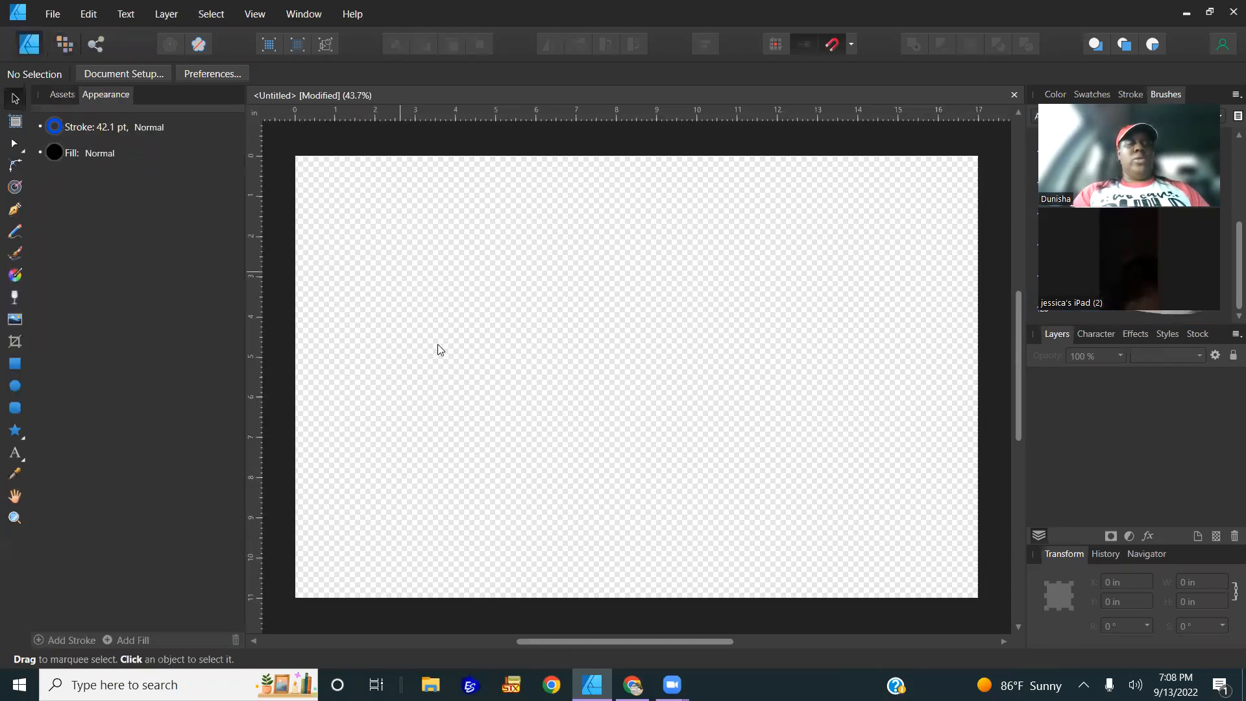
# - Draw a black rectangle covering the whole 17 × 11 in page and remove its stroke
pyautogui.click(15, 363)
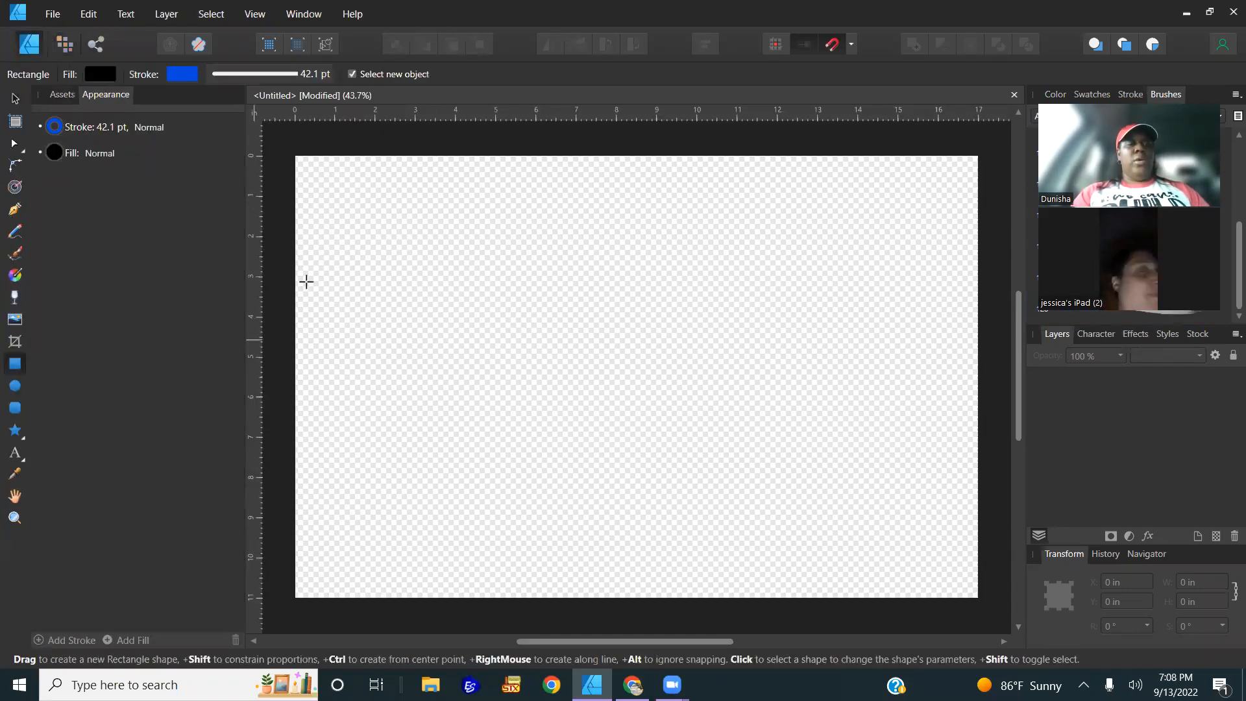
pyautogui.moveTo(318, 169); pyautogui.dragTo(978, 597)
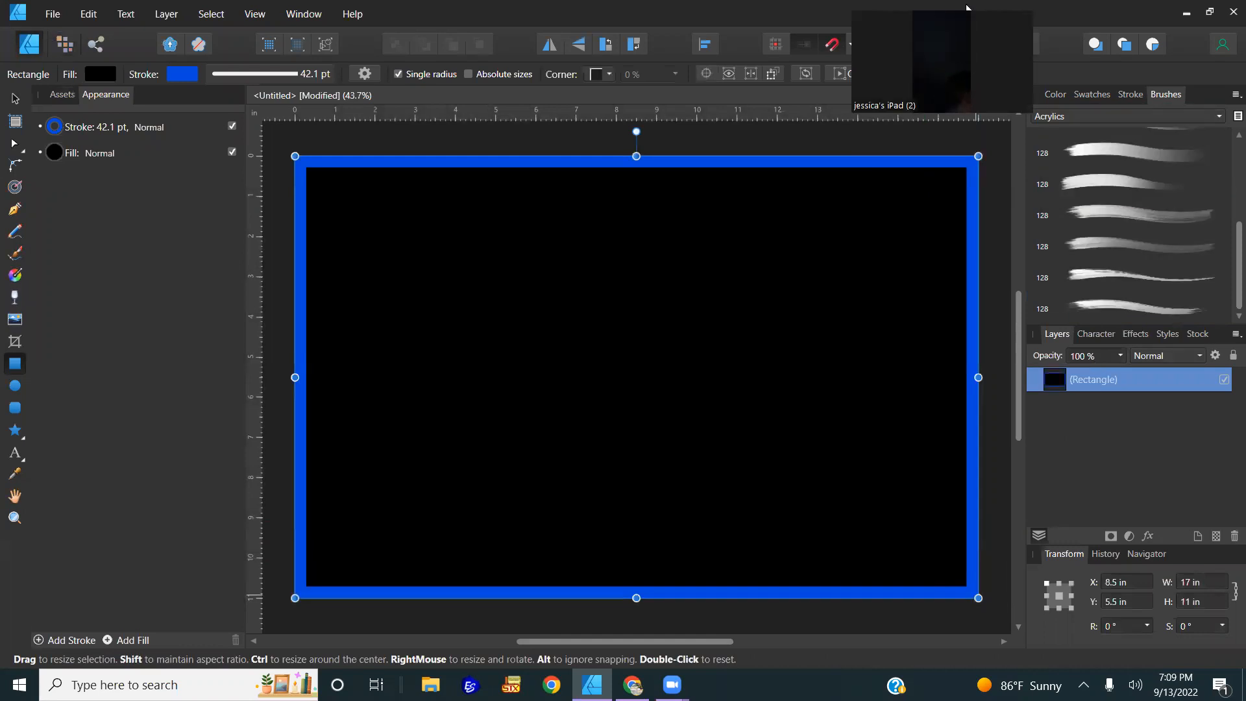
pyautogui.click(1056, 95)
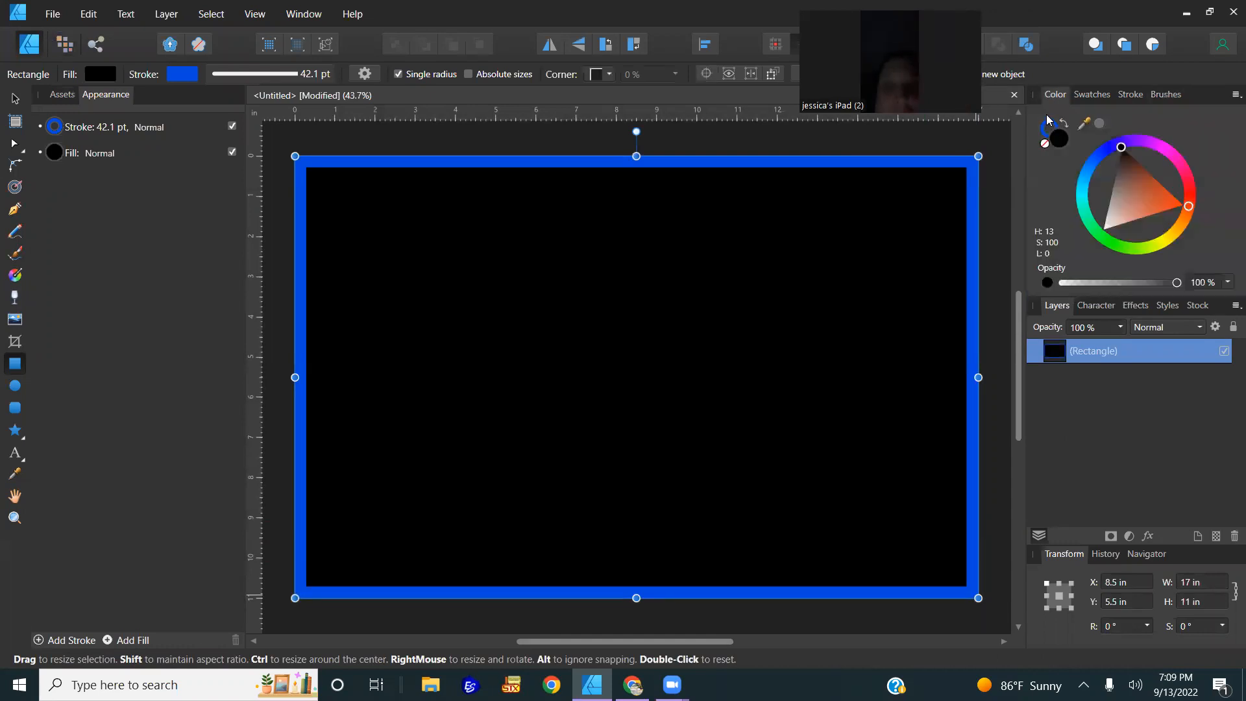
pyautogui.click(1050, 132)
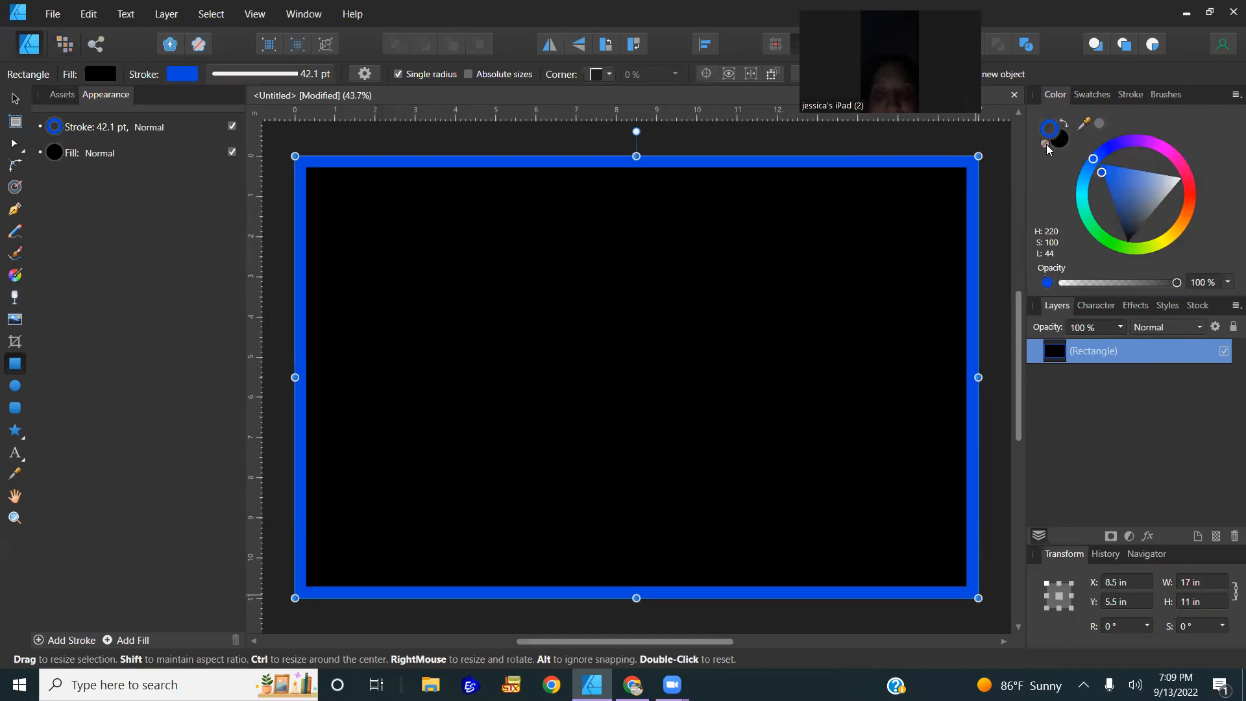
pyautogui.click(1045, 144)
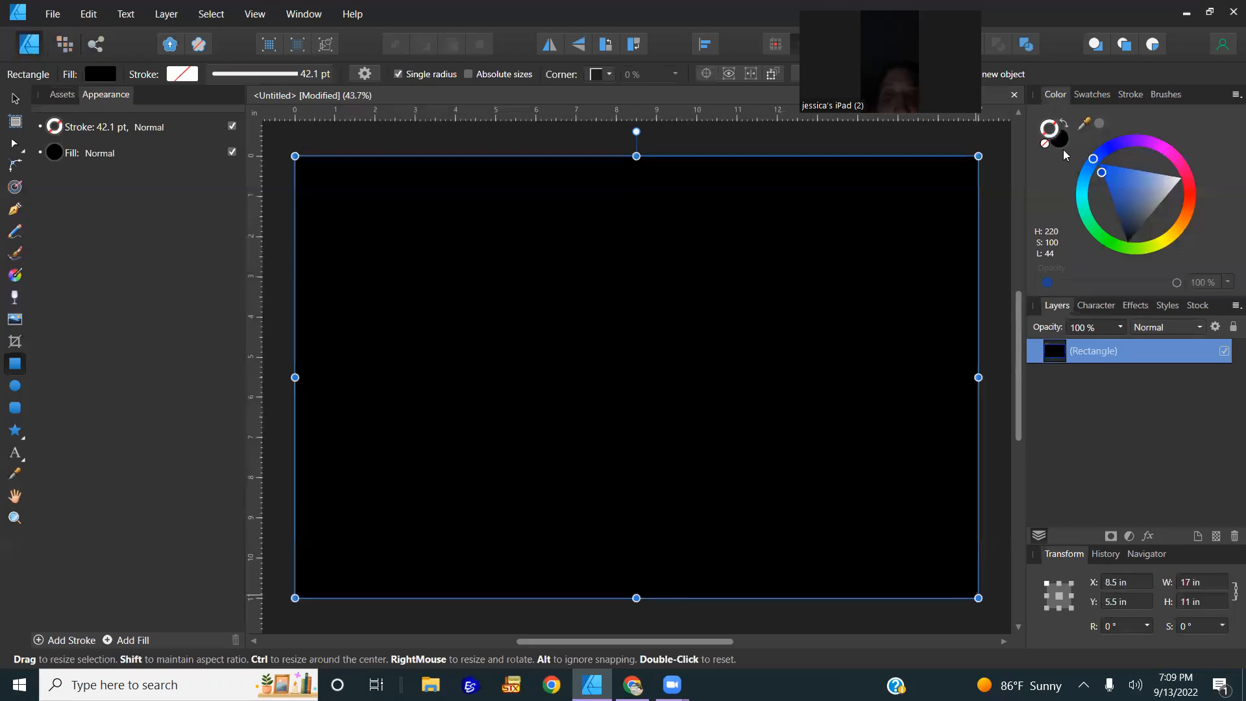
# - Lock the background rectangle and change its fill to bright red (H 354, S 100, L 50)
pyautogui.click(1233, 327)
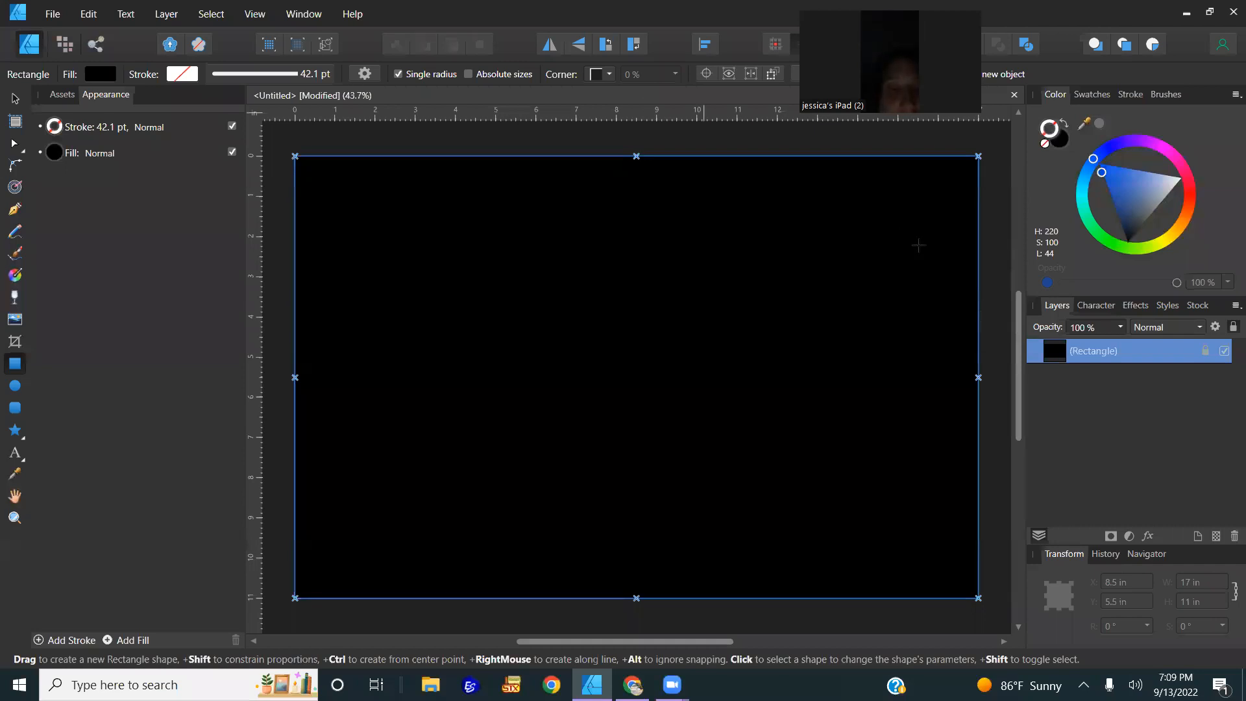
pyautogui.click(1004, 290)
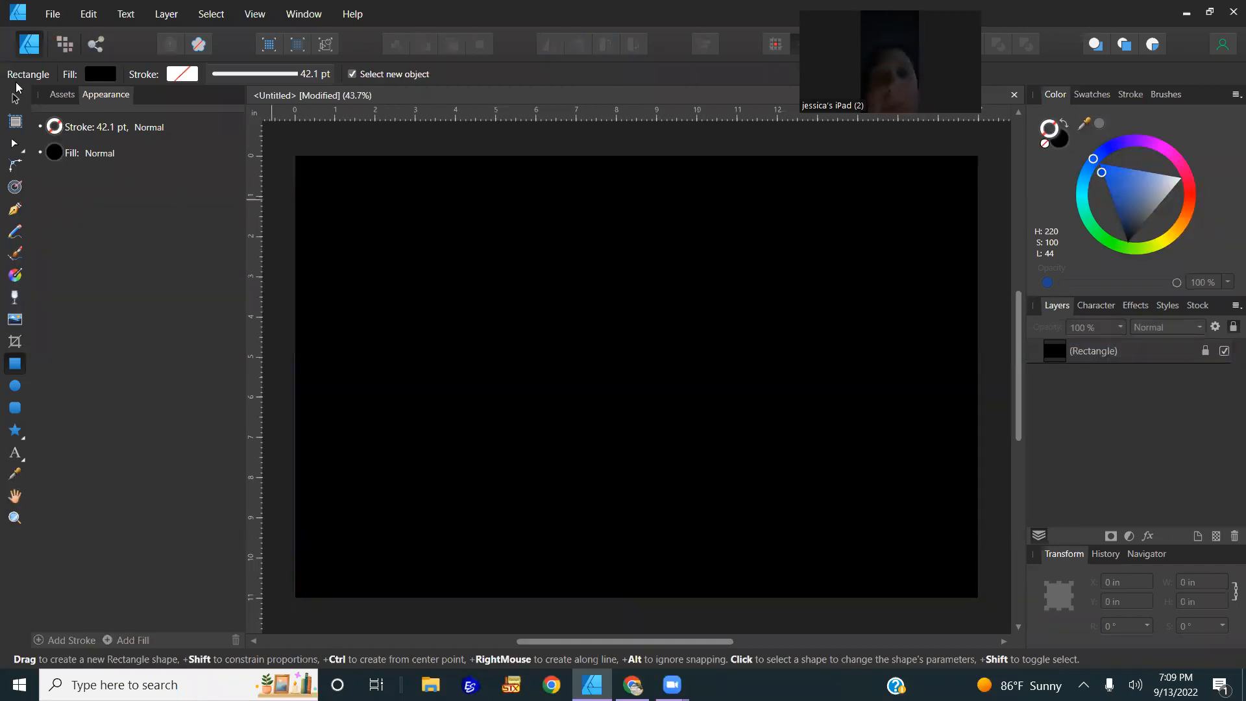
pyautogui.click(1071, 351)
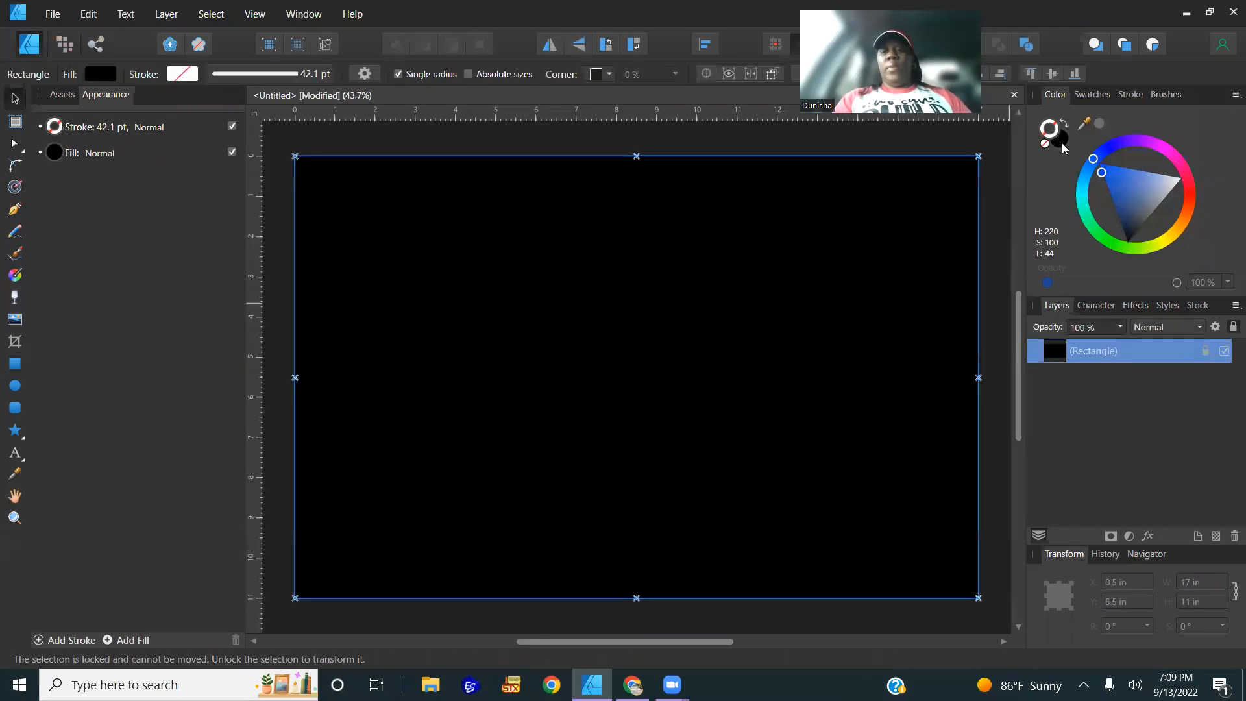
pyautogui.moveTo(1147, 193); pyautogui.dragTo(1107, 117)
pyautogui.click(991, 246)
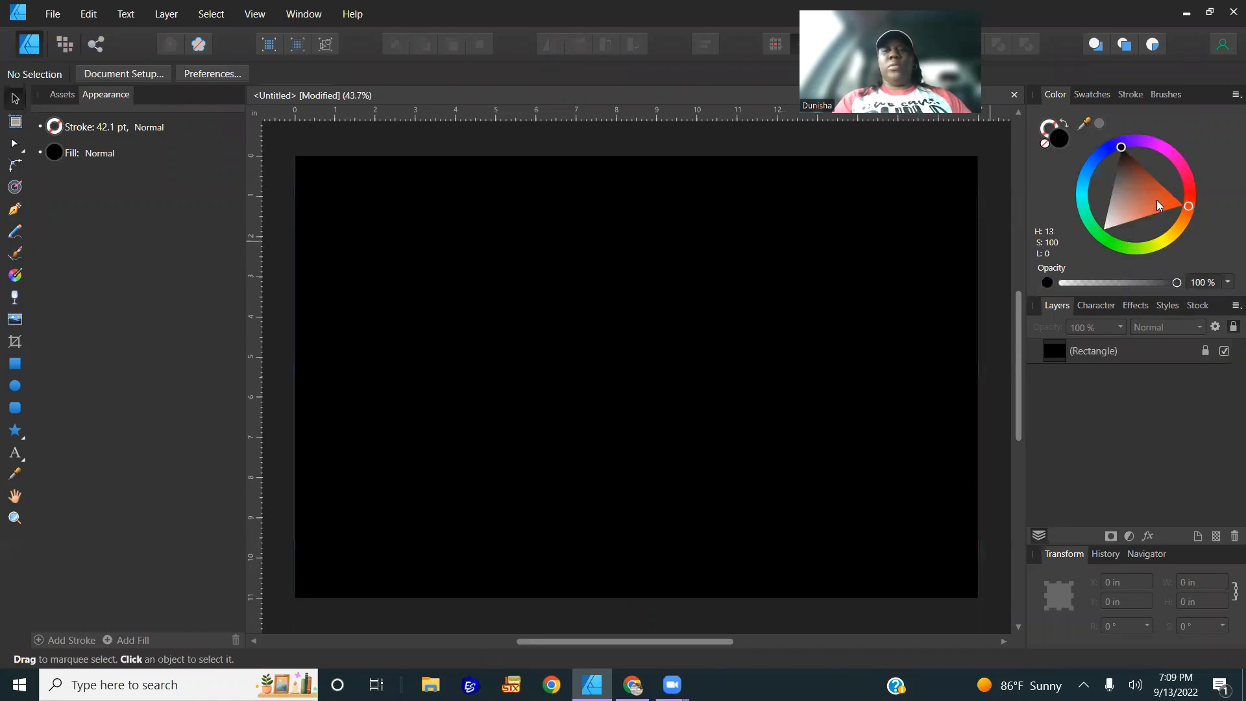
pyautogui.click(1192, 193)
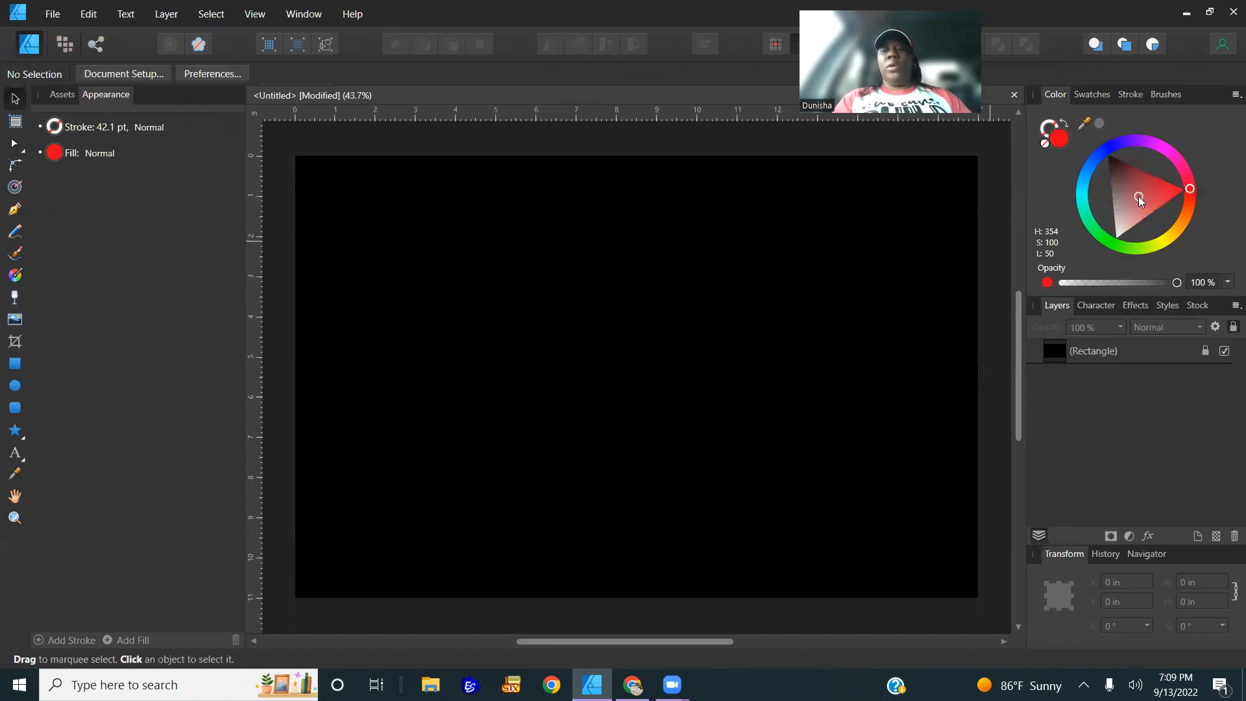
pyautogui.click(1110, 351)
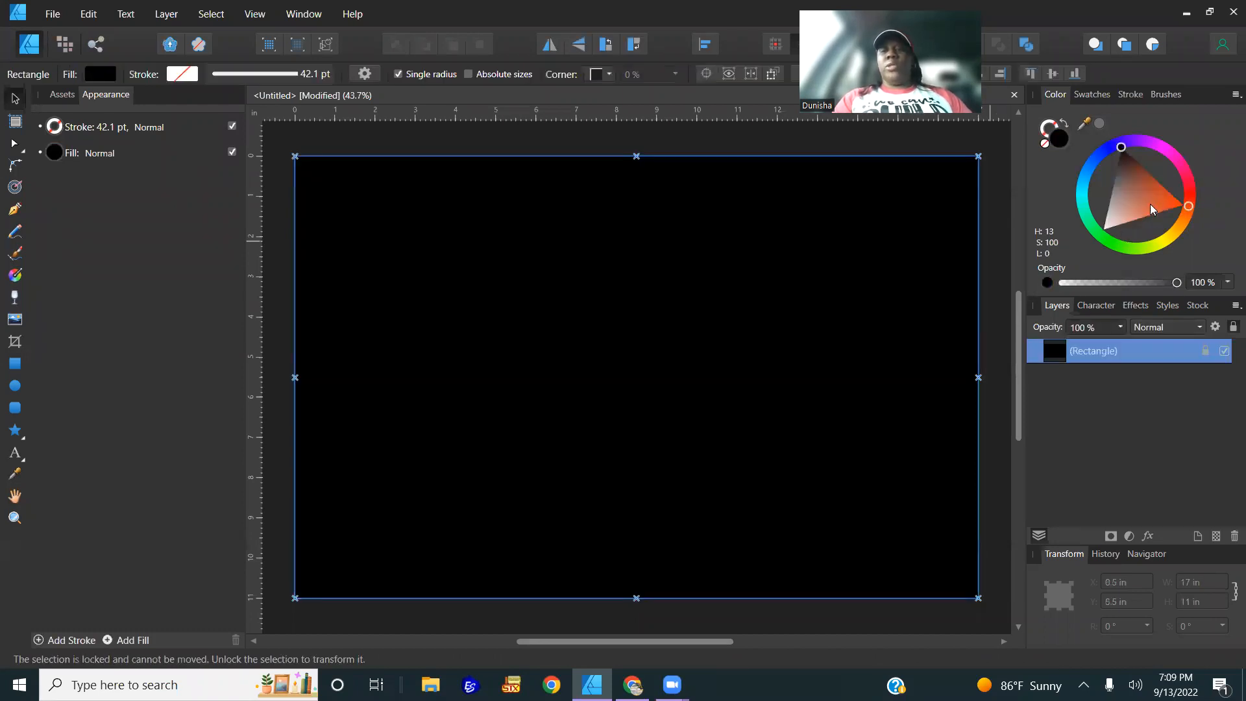
pyautogui.click(1191, 191)
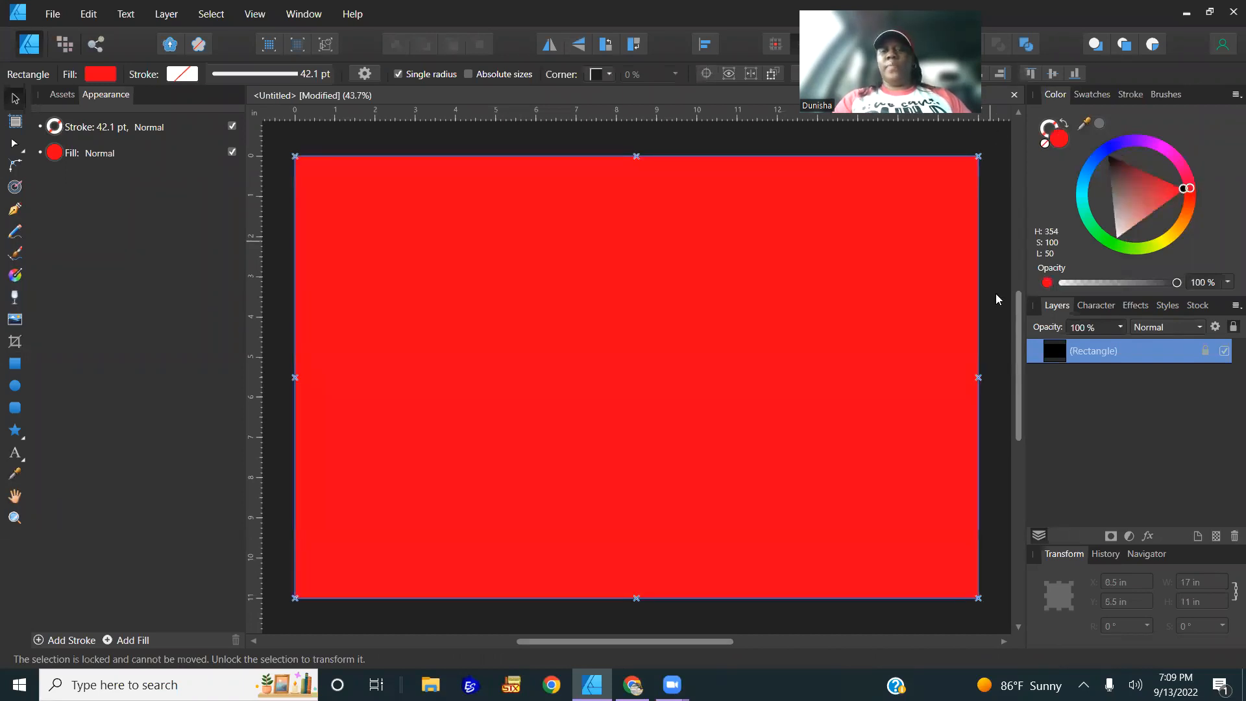
pyautogui.click(556, 342)
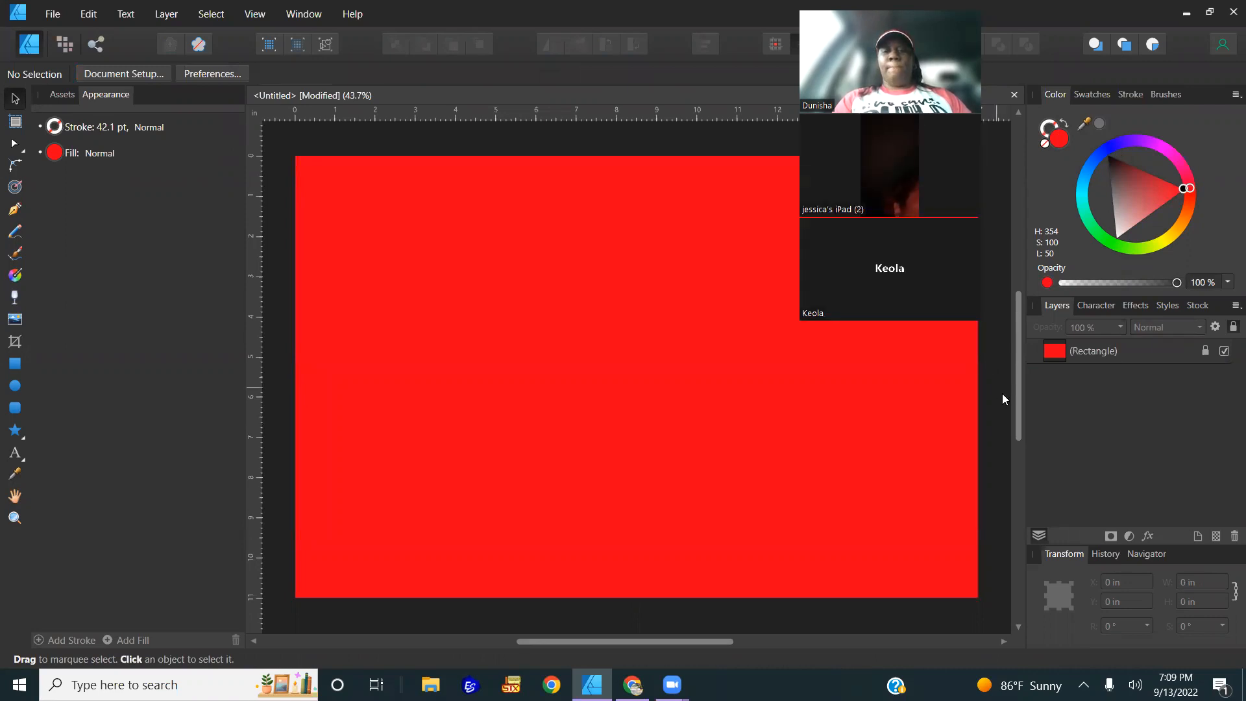
pyautogui.moveTo(935, 8); pyautogui.dragTo(1049, 8)
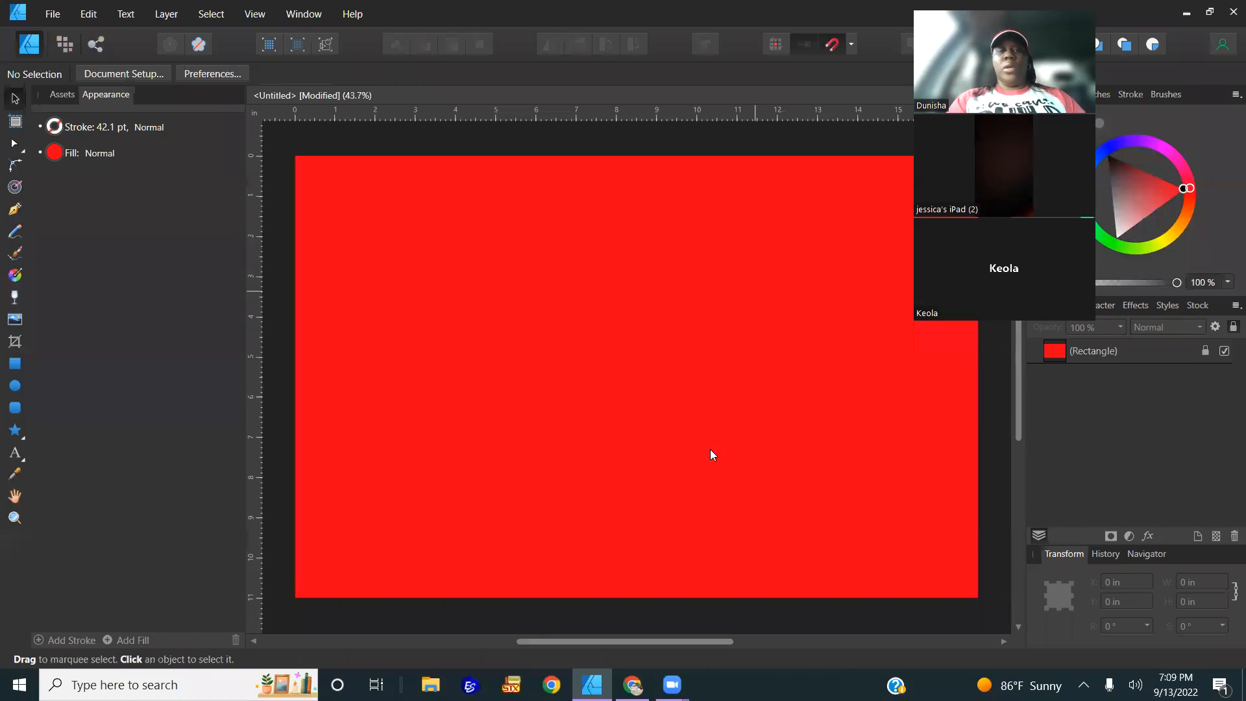
pyautogui.click(16, 453)
pyautogui.moveTo(345, 273); pyautogui.dragTo(707, 446)
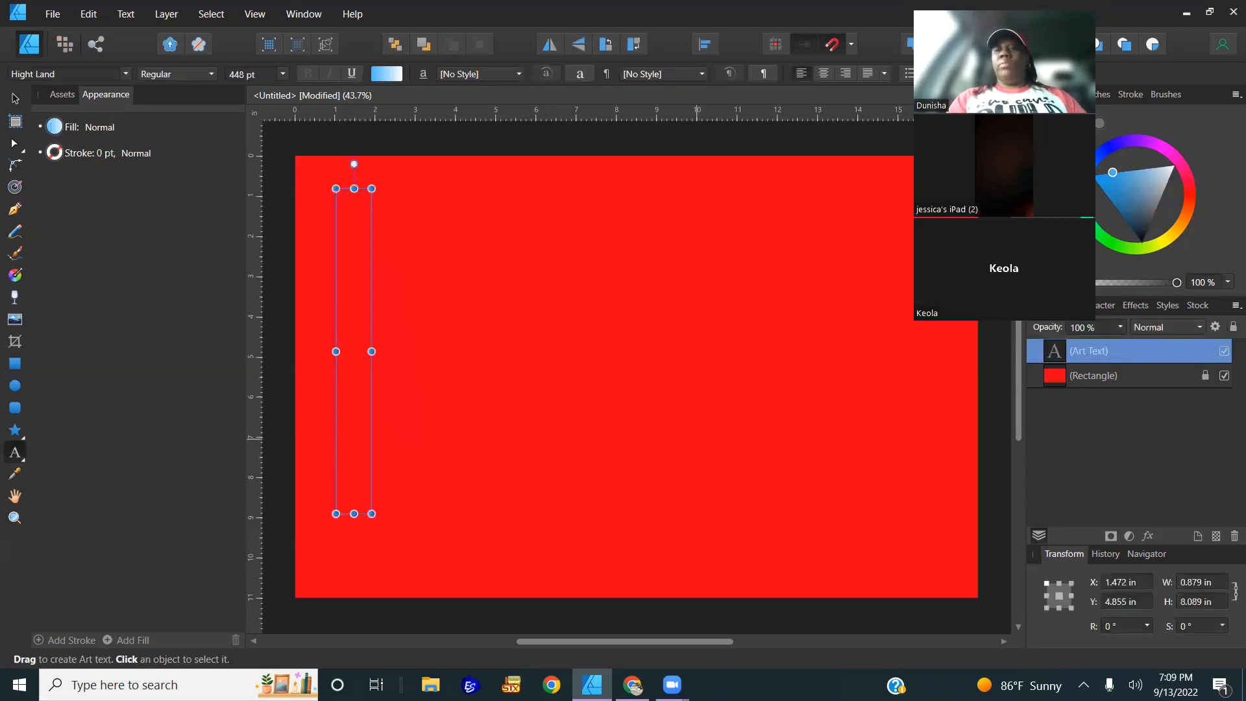
pyautogui.moveTo(1120, 174); pyautogui.dragTo(1163, 291)
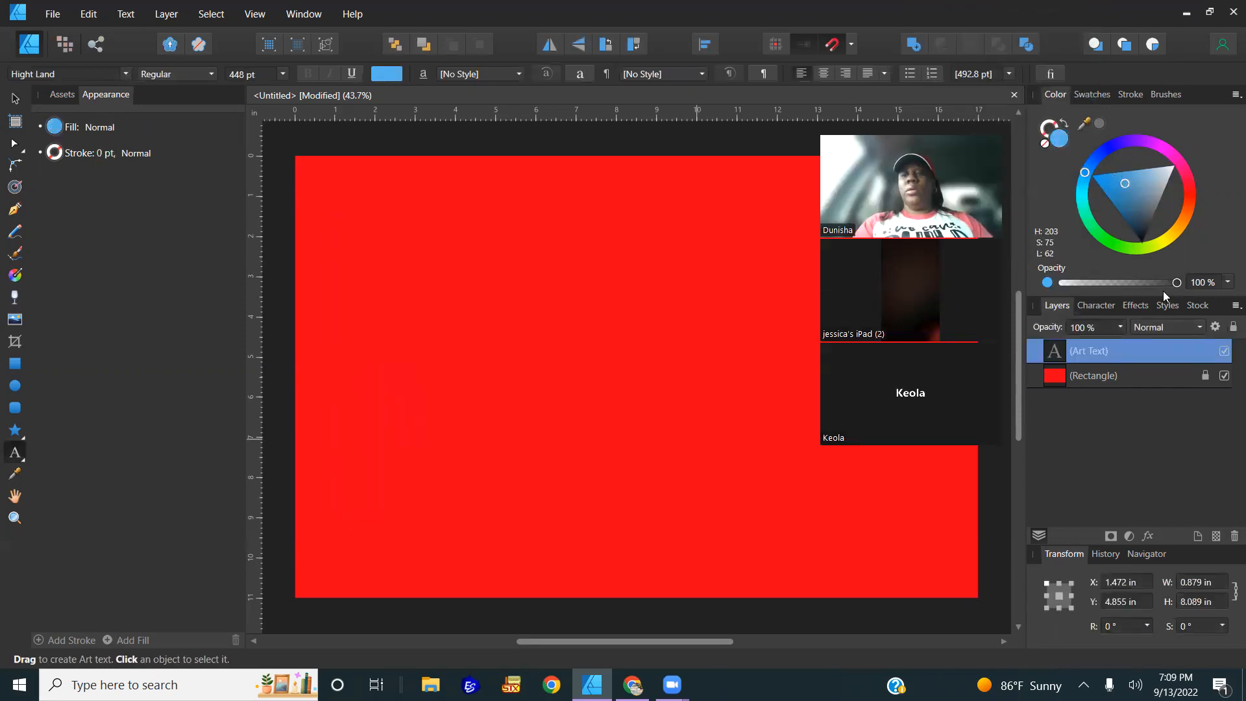
pyautogui.click(14, 100)
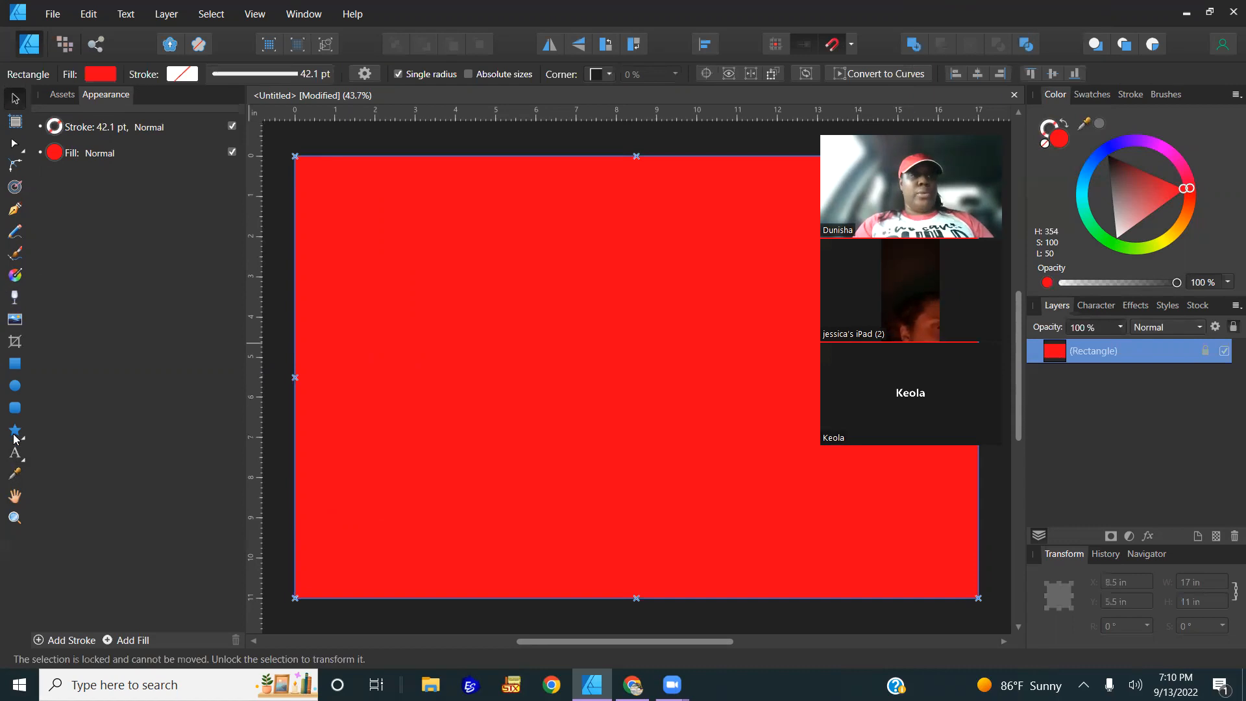
# - Add black art text "SPARTANS" in the Hight Land font, about 13.9 in wide, and centre it on the page
pyautogui.press('t')
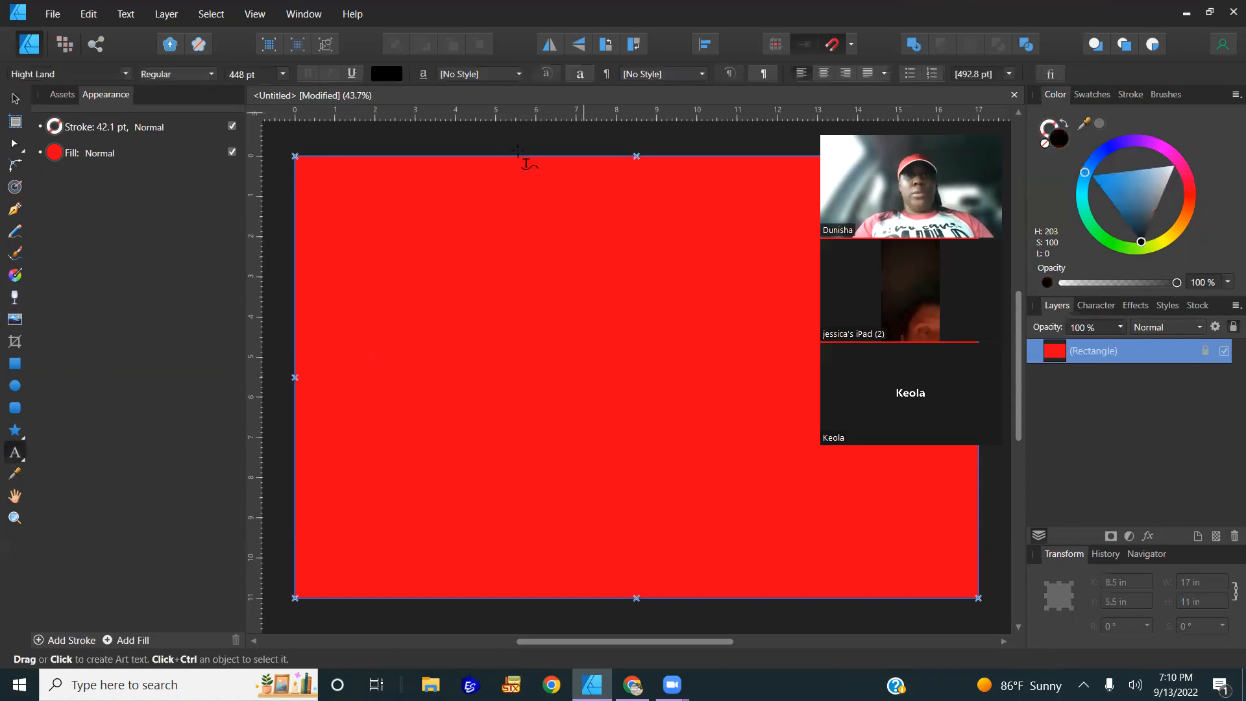
pyautogui.moveTo(346, 285); pyautogui.dragTo(509, 445)
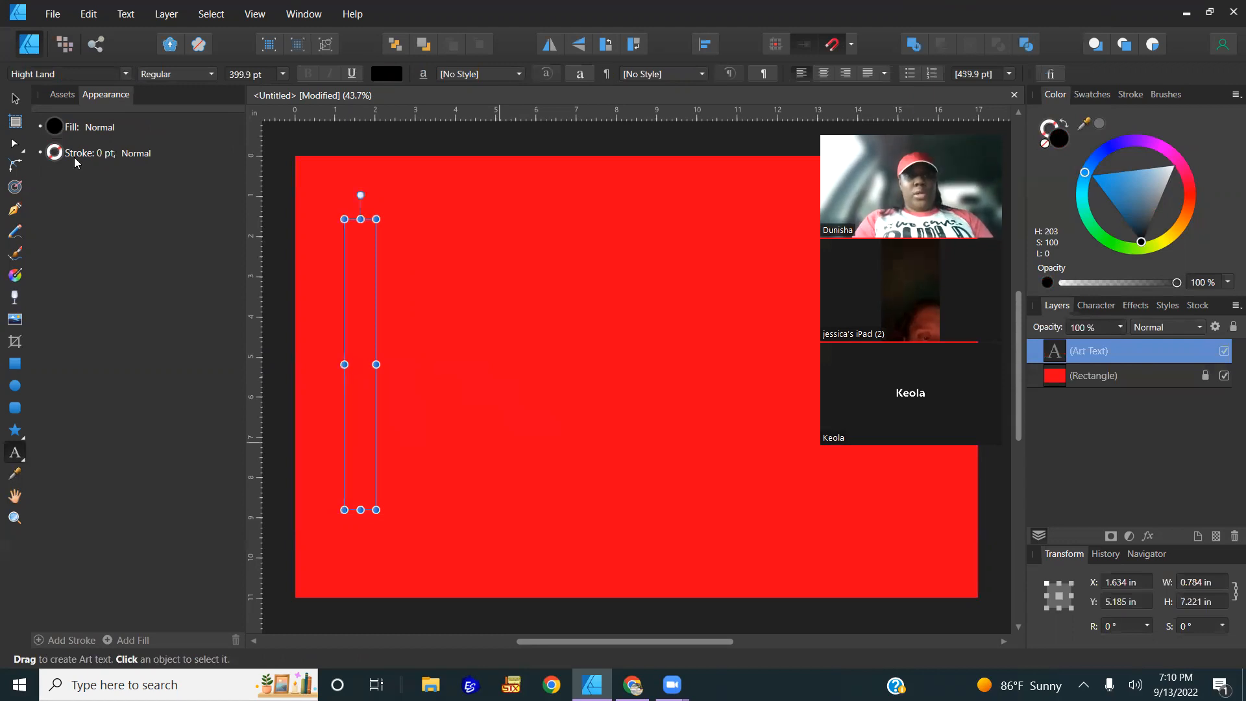
pyautogui.write('SPARTANS')
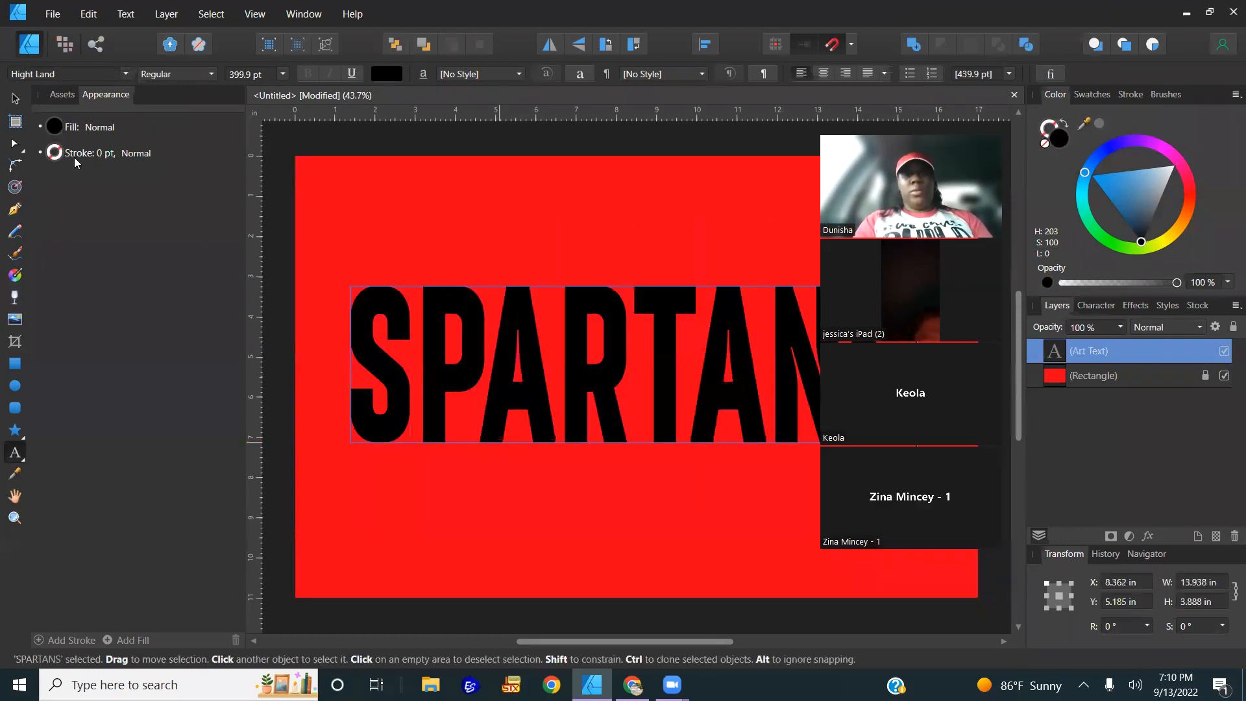
pyautogui.press('Escape')
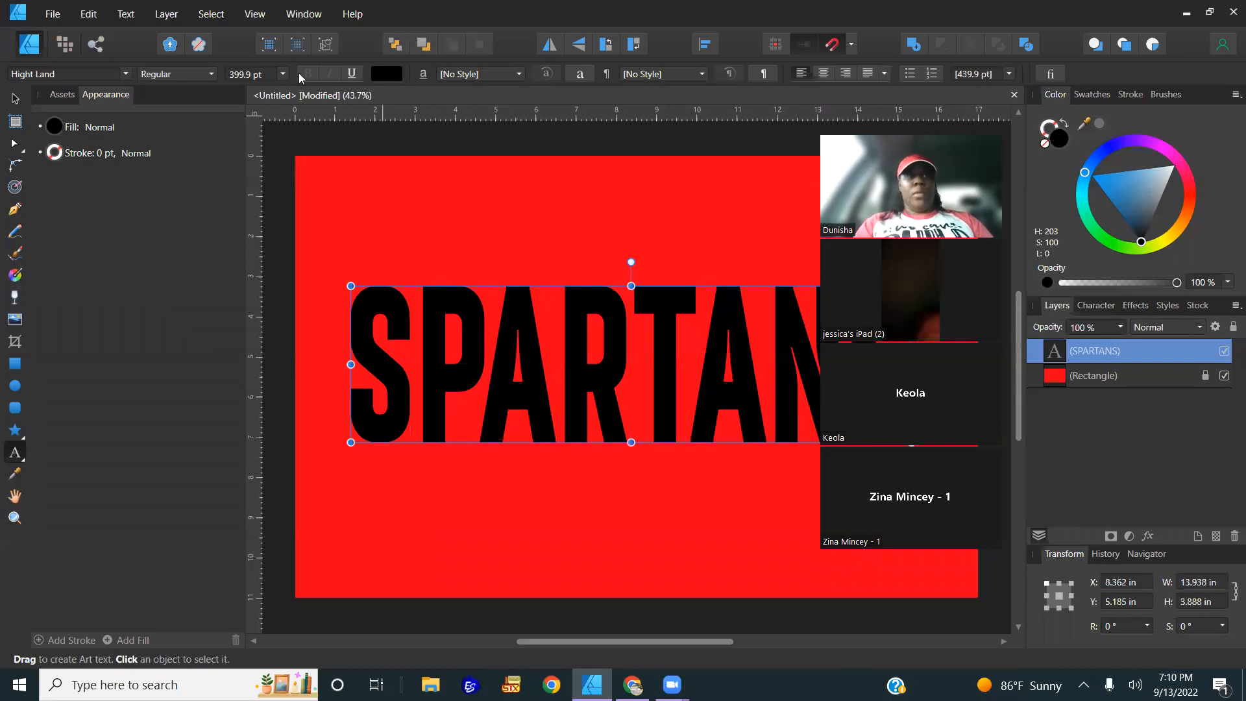
pyautogui.press('v')
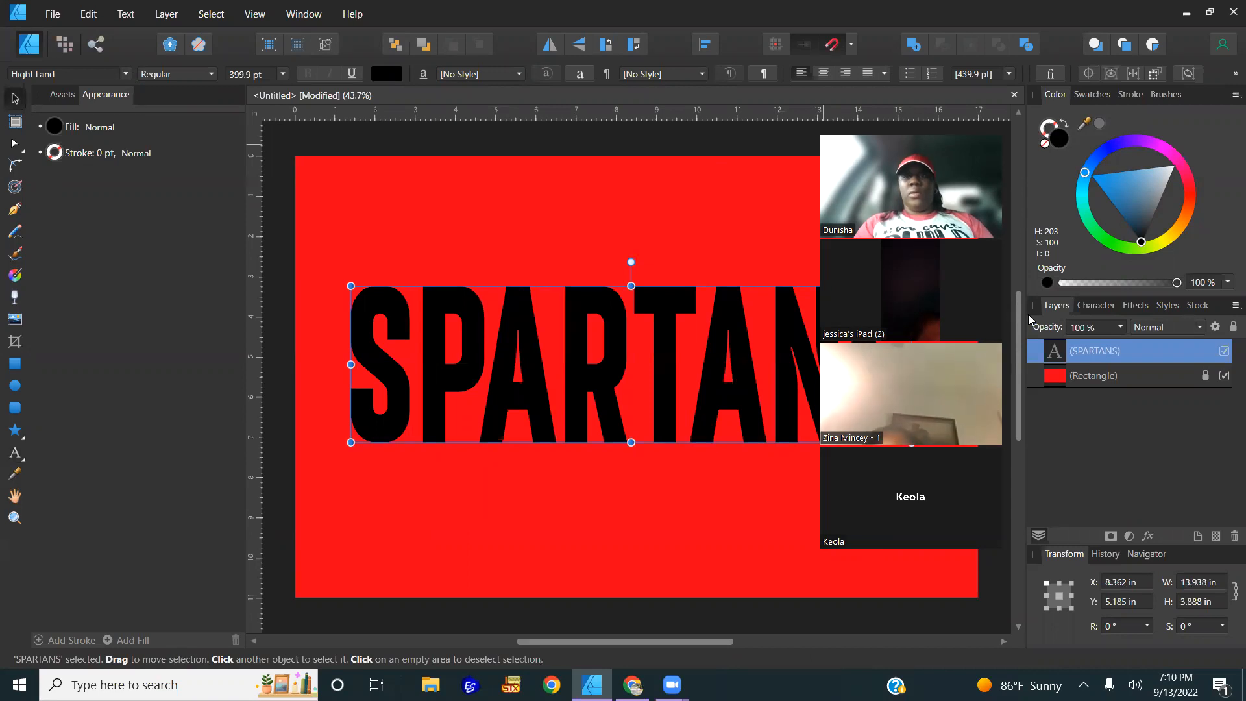
pyautogui.moveTo(1029, 314); pyautogui.dragTo(1109, 318)
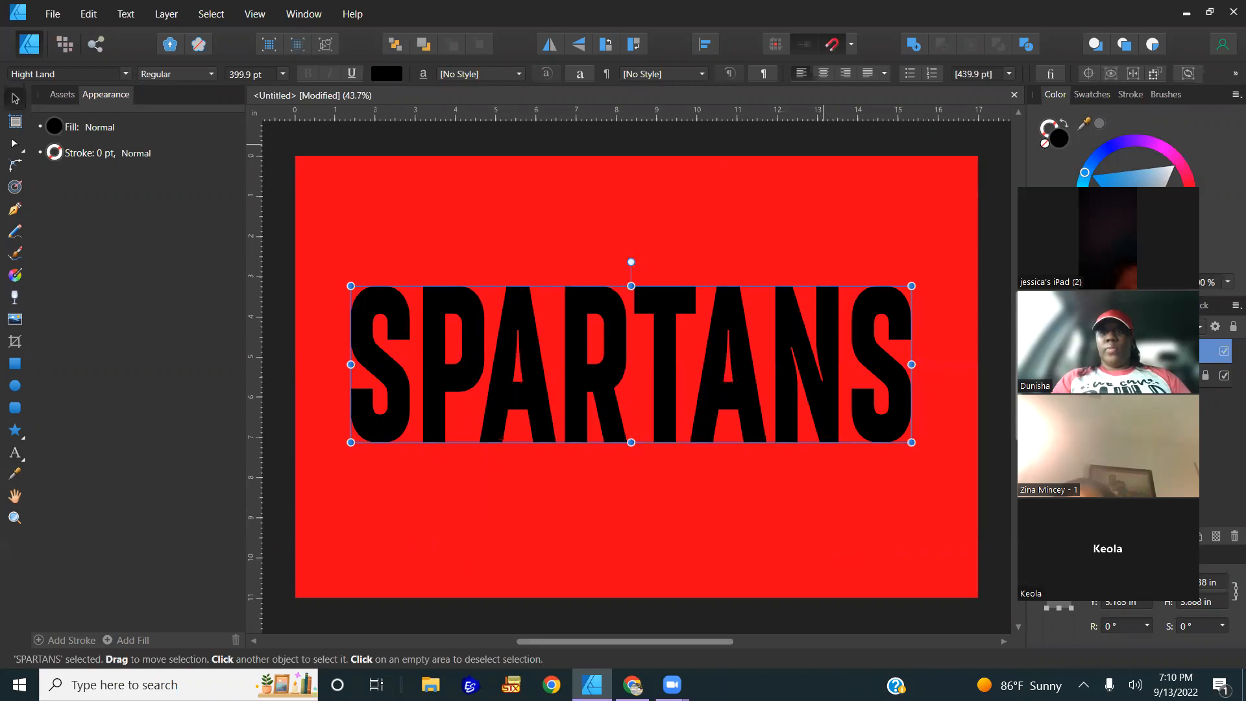
pyautogui.click(1032, 320)
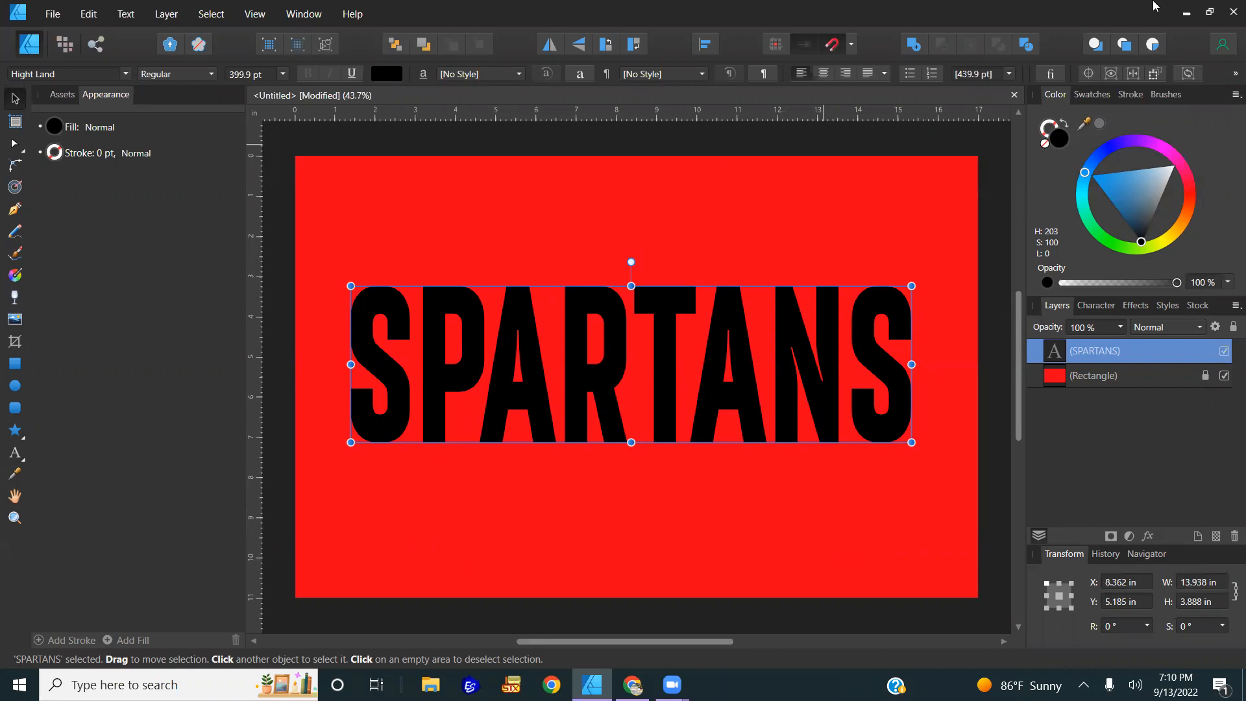
pyautogui.moveTo(732, 344)
pyautogui.mouseDown()
pyautogui.moveTo(727, 379)
pyautogui.moveTo(739, 357)
pyautogui.mouseUp()
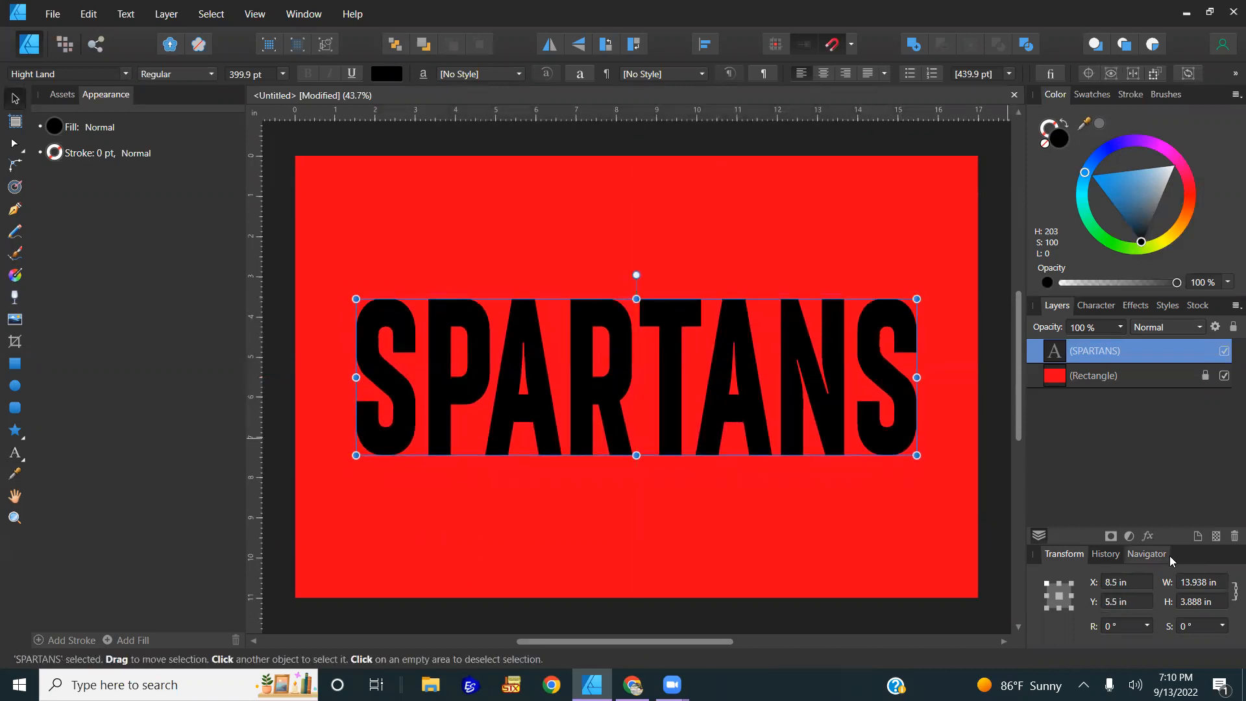
# - Unlock the SPARTANS text's proportions and resize it to 16 in wide by 5 in high
pyautogui.click(1213, 580)
pyautogui.write('14')
pyautogui.press('Tab')
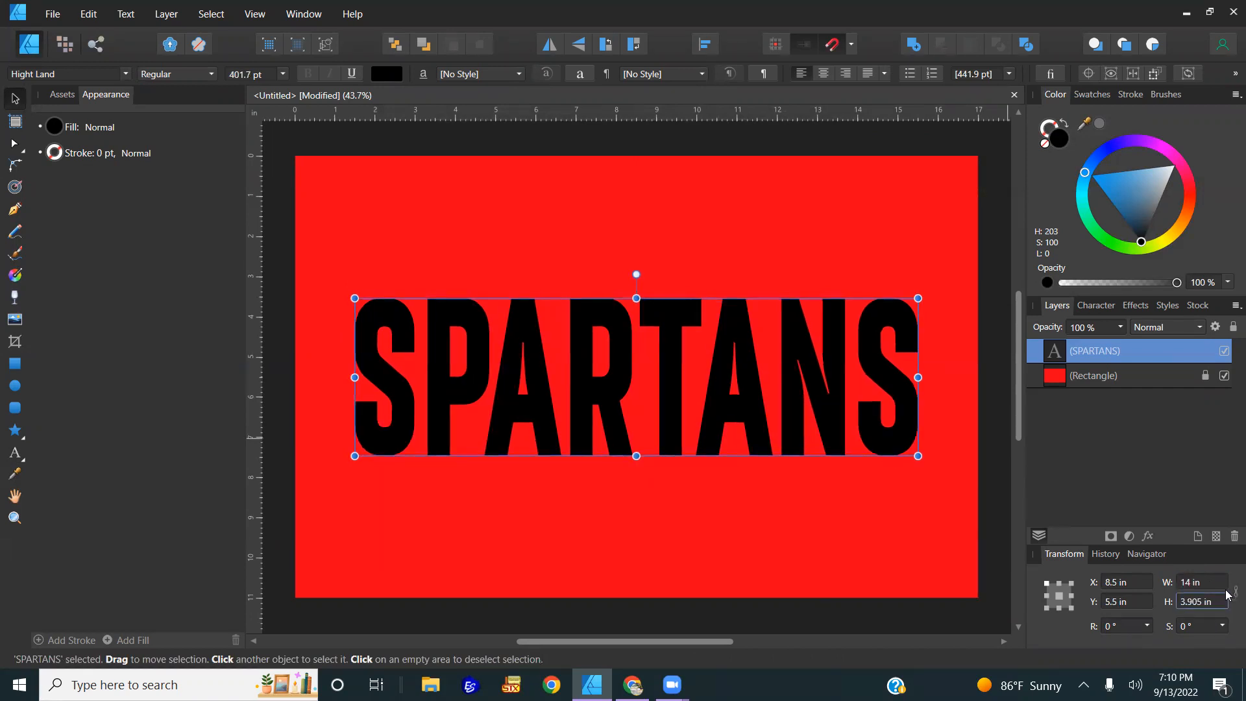
pyautogui.write('5')
pyautogui.press('Return')
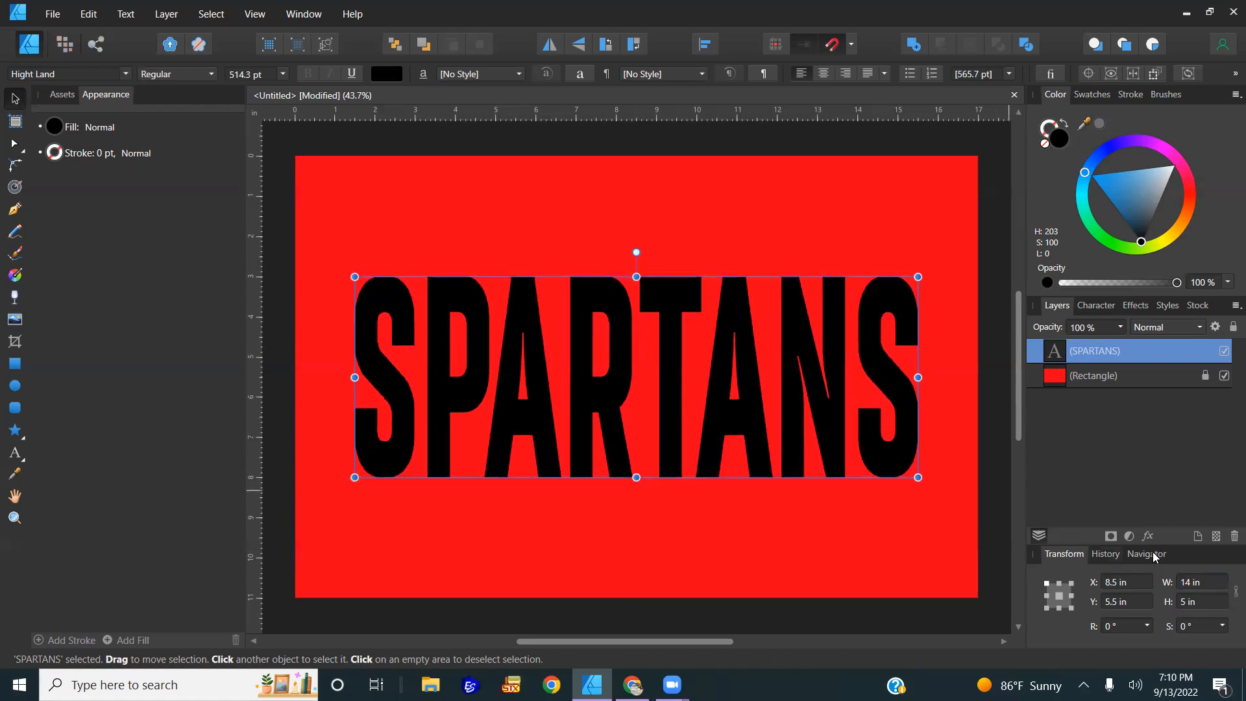
pyautogui.click(1218, 590)
pyautogui.write('16')
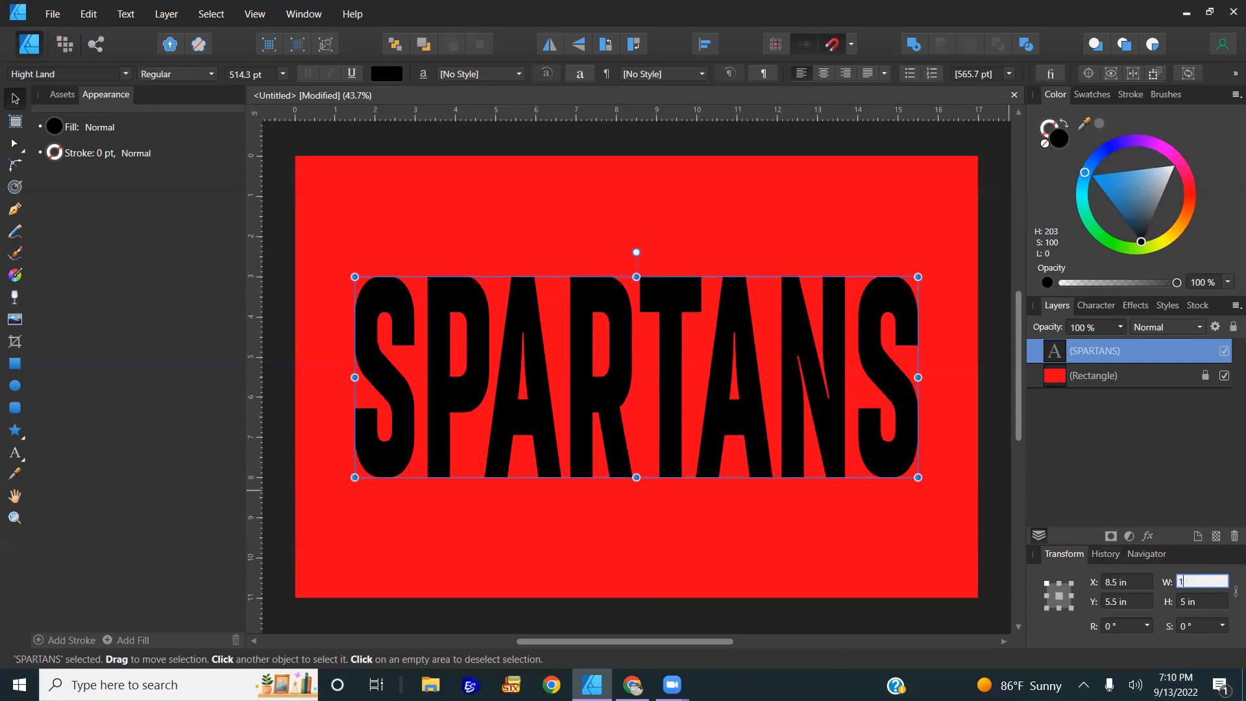
pyautogui.press('Return')
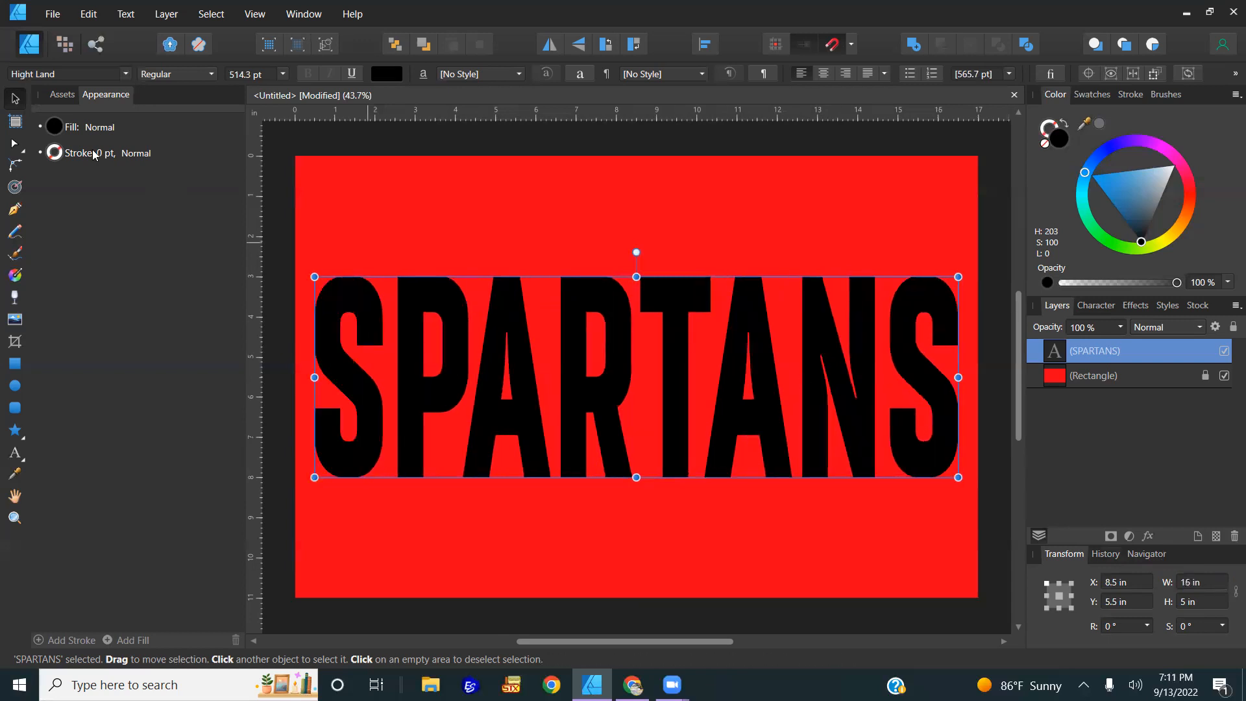
pyautogui.click(286, 240)
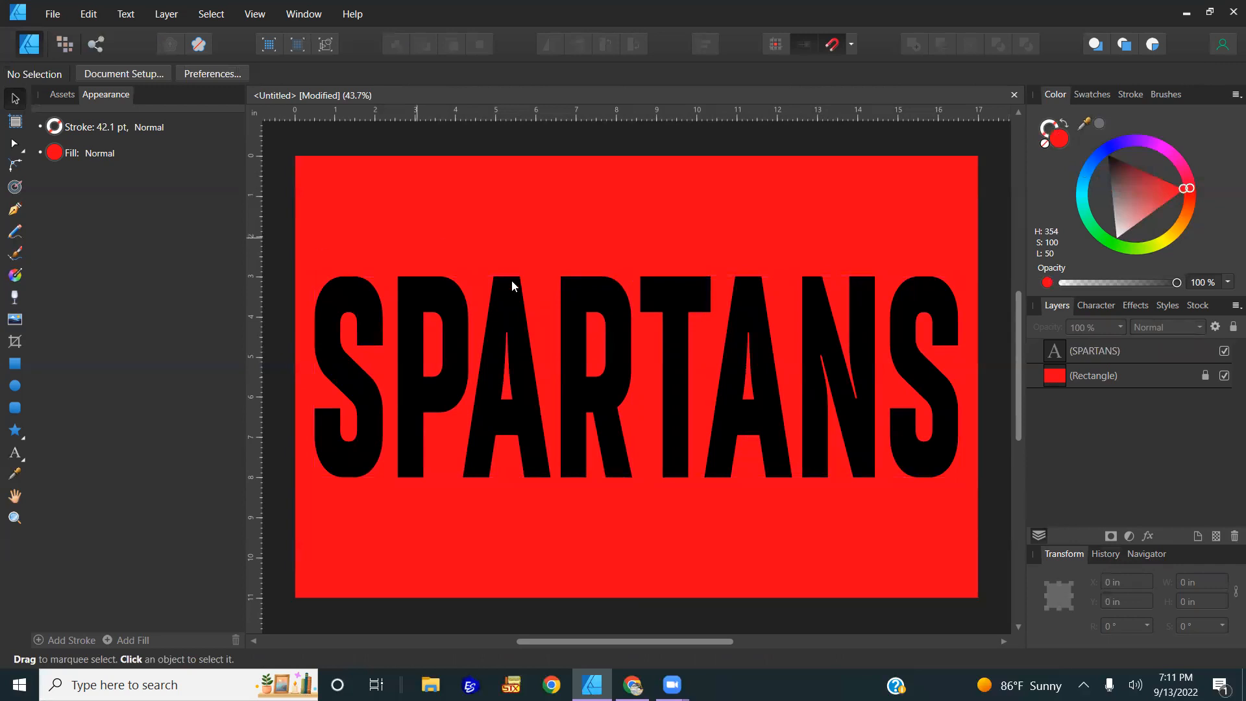
# - Give the SPARTANS text a linear black-to-dark-grey gradient fill running diagonally from the letters' top edge to their bottom edge near the first A
pyautogui.click(470, 366)
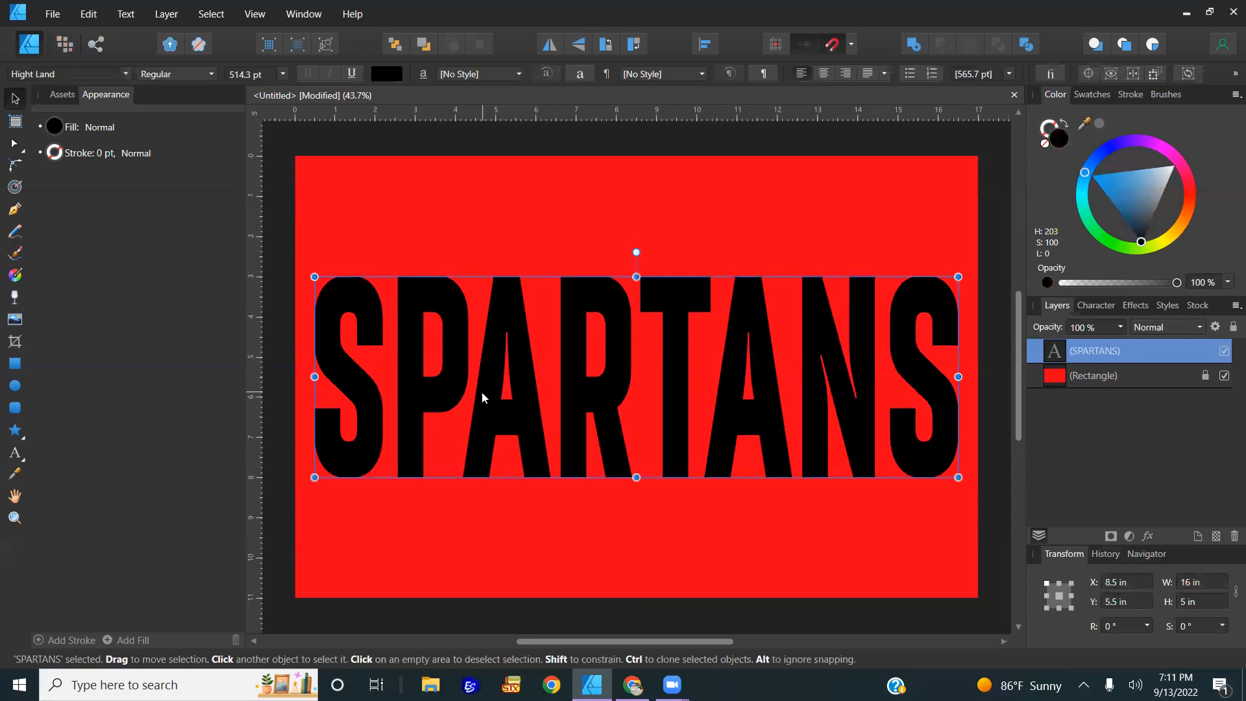
pyautogui.click(15, 276)
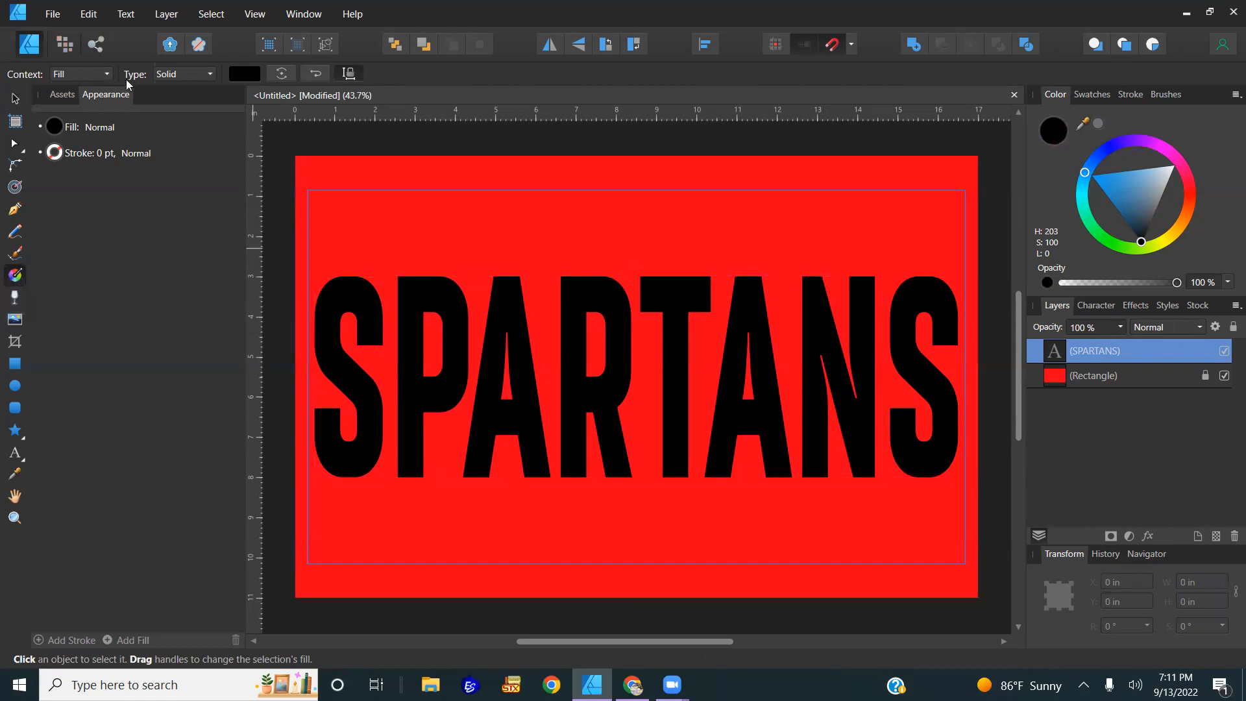
pyautogui.click(184, 74)
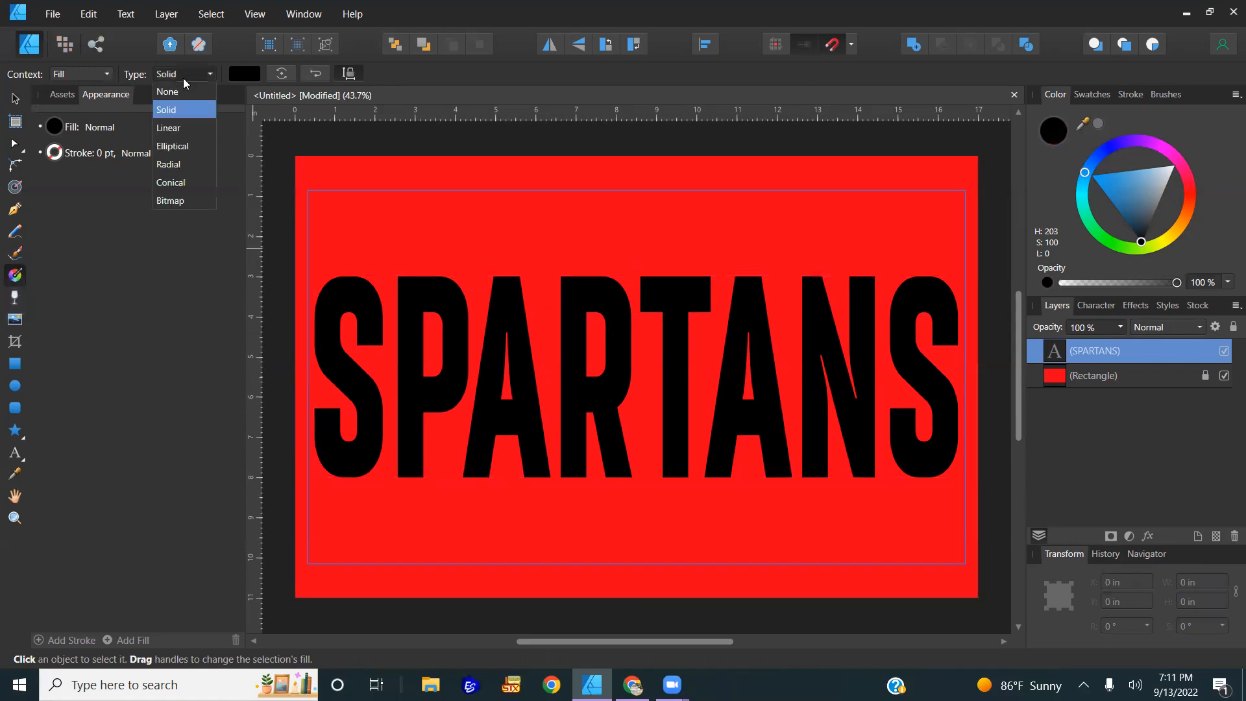
pyautogui.click(182, 131)
pyautogui.moveTo(415, 192); pyautogui.dragTo(689, 563)
pyautogui.moveTo(417, 192); pyautogui.dragTo(486, 278)
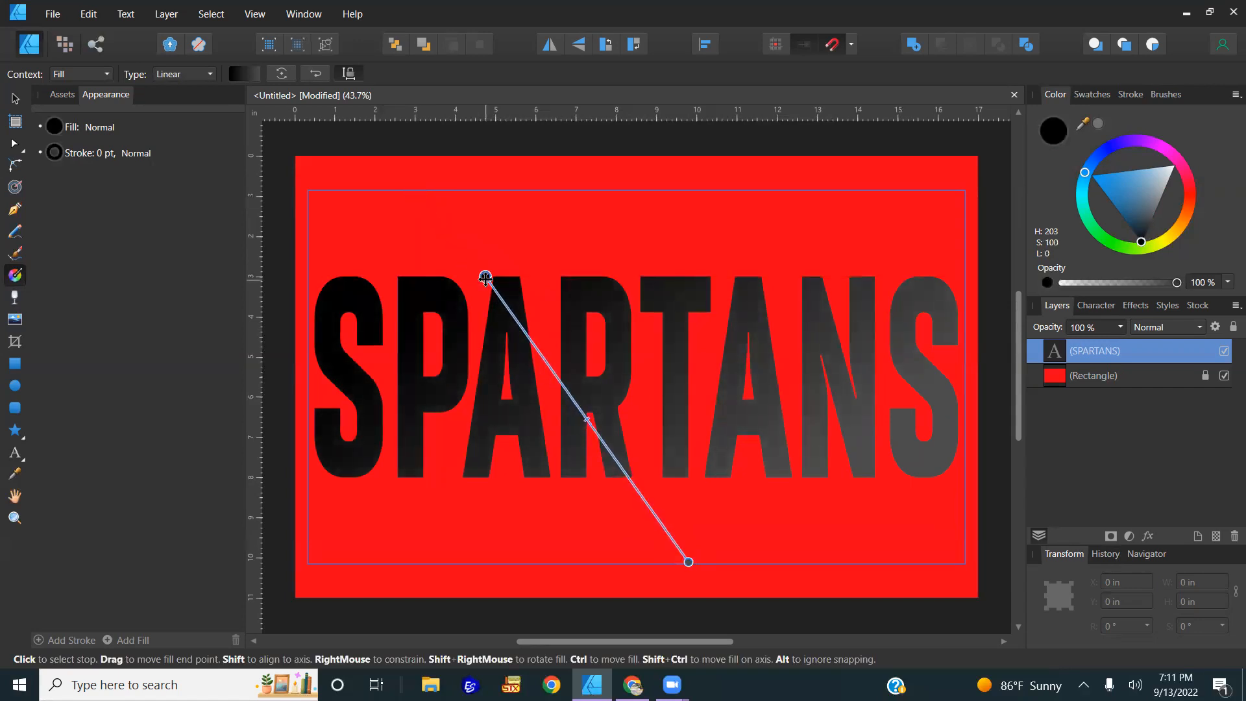
pyautogui.moveTo(687, 562); pyautogui.dragTo(555, 478)
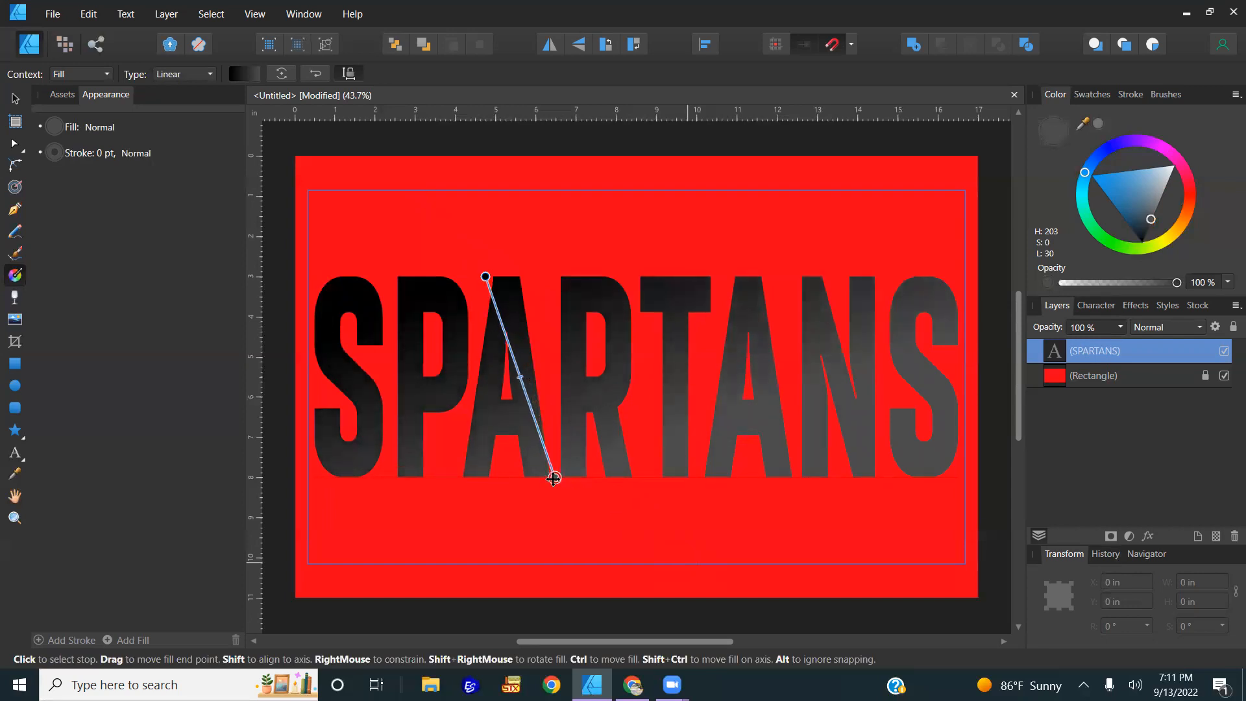
# - Recolour the SPARTANS gradient so its start stop is light blue and its end stop is white
pyautogui.click(486, 276)
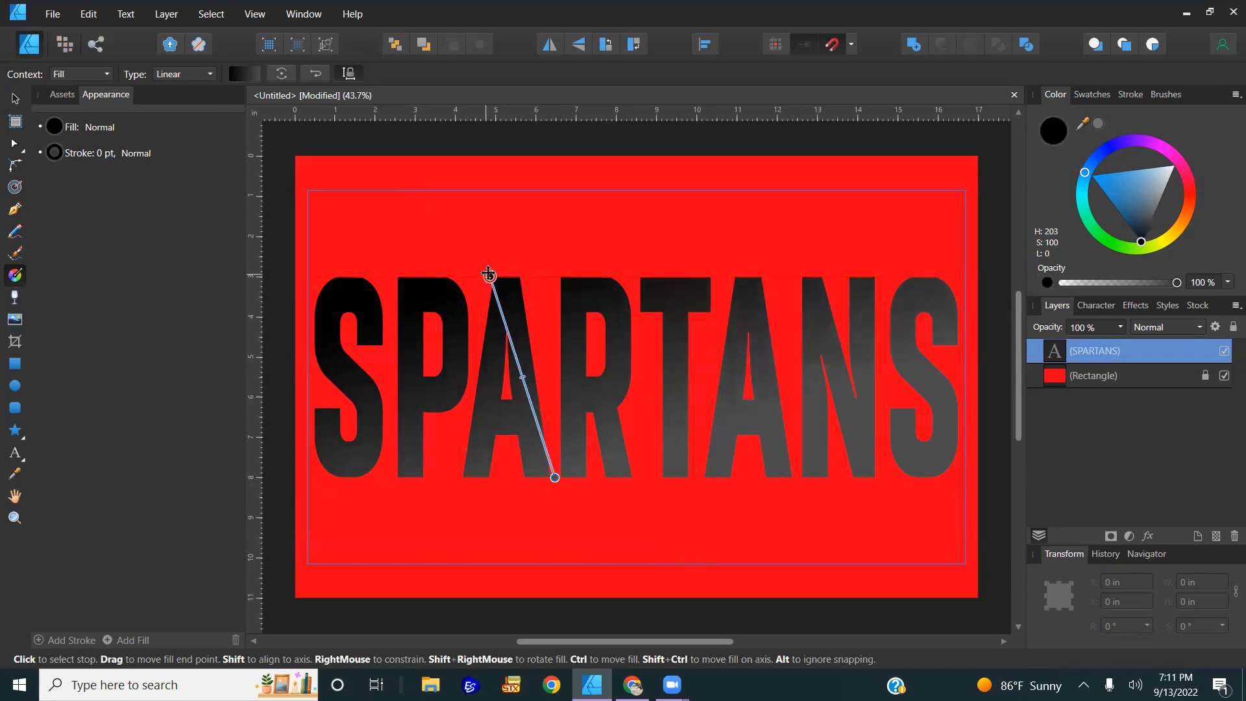
pyautogui.click(1093, 94)
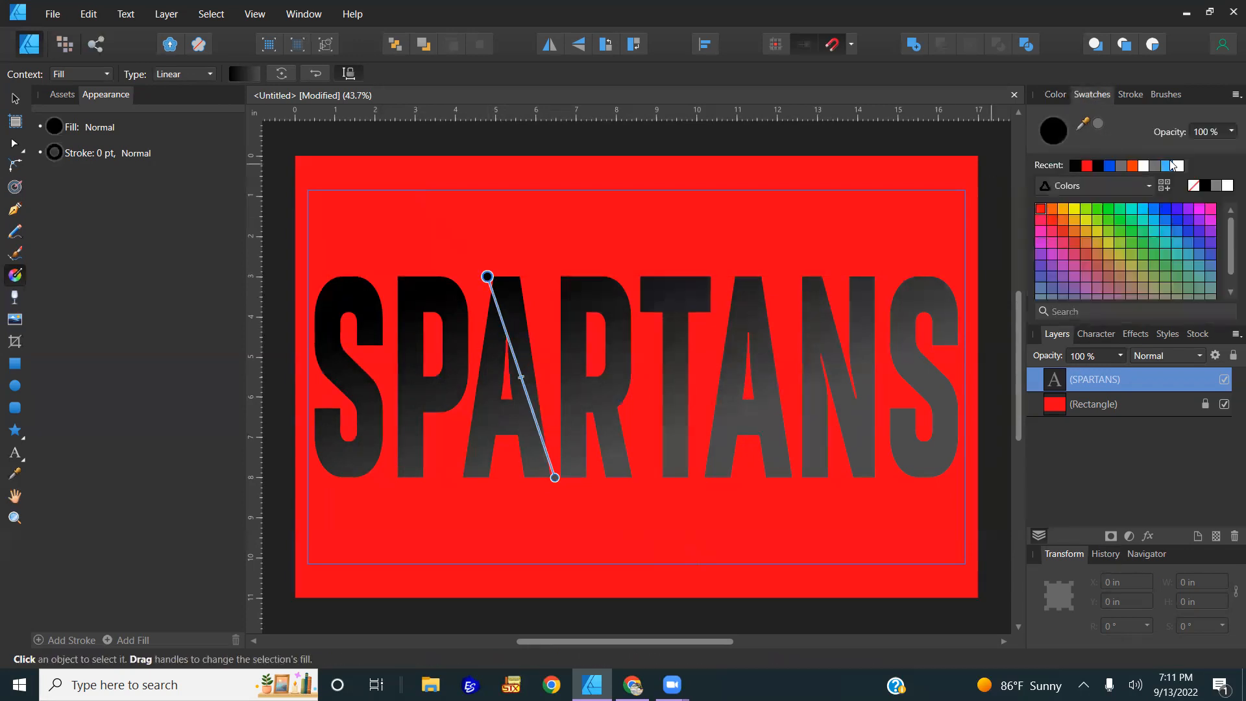
pyautogui.click(1168, 166)
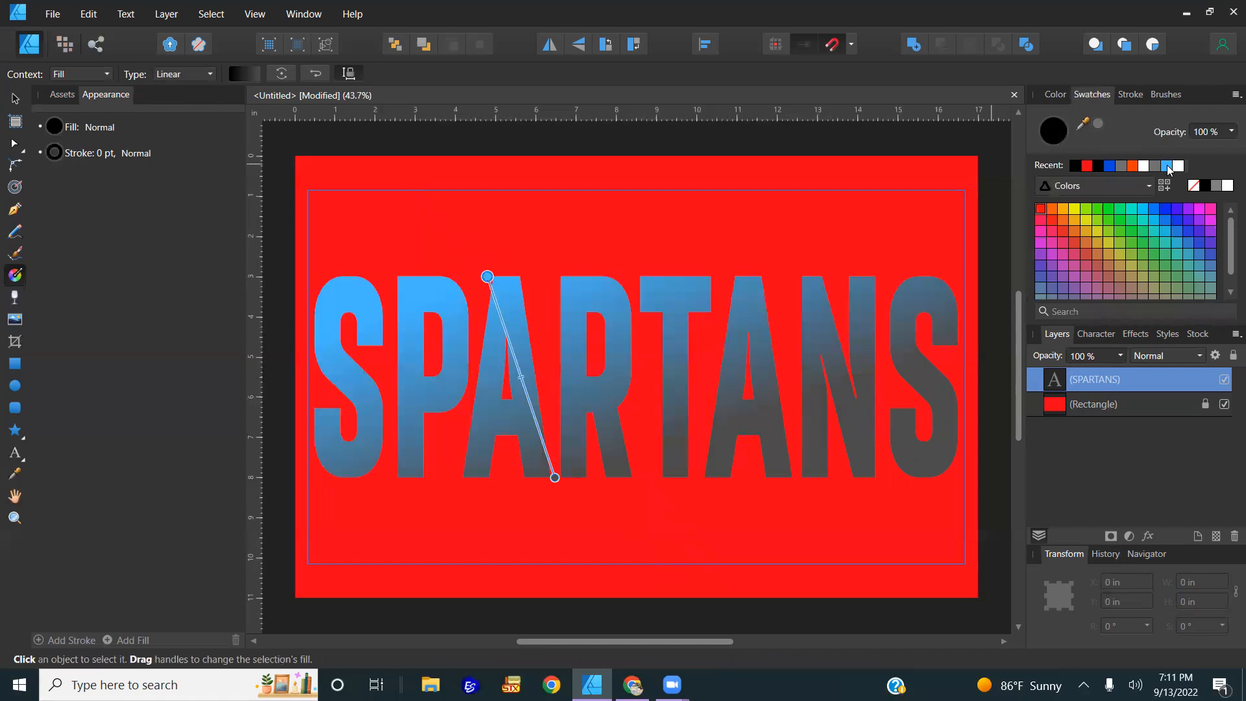
pyautogui.click(556, 478)
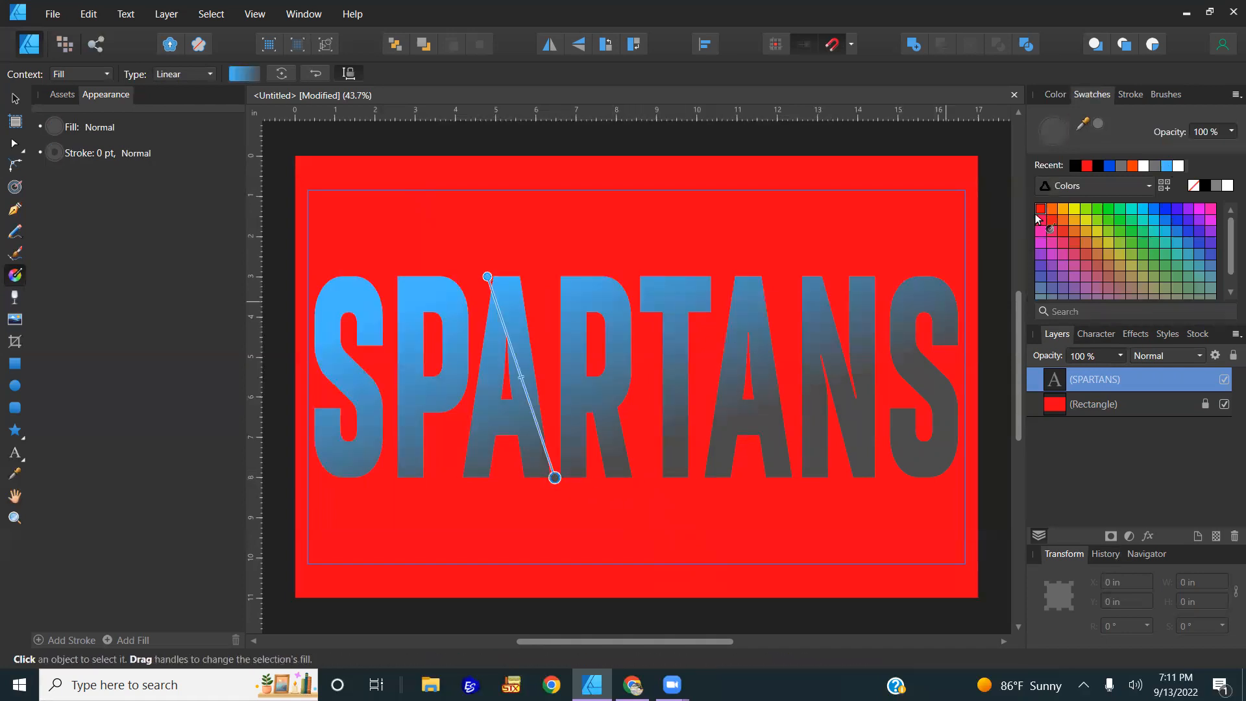
pyautogui.click(1179, 166)
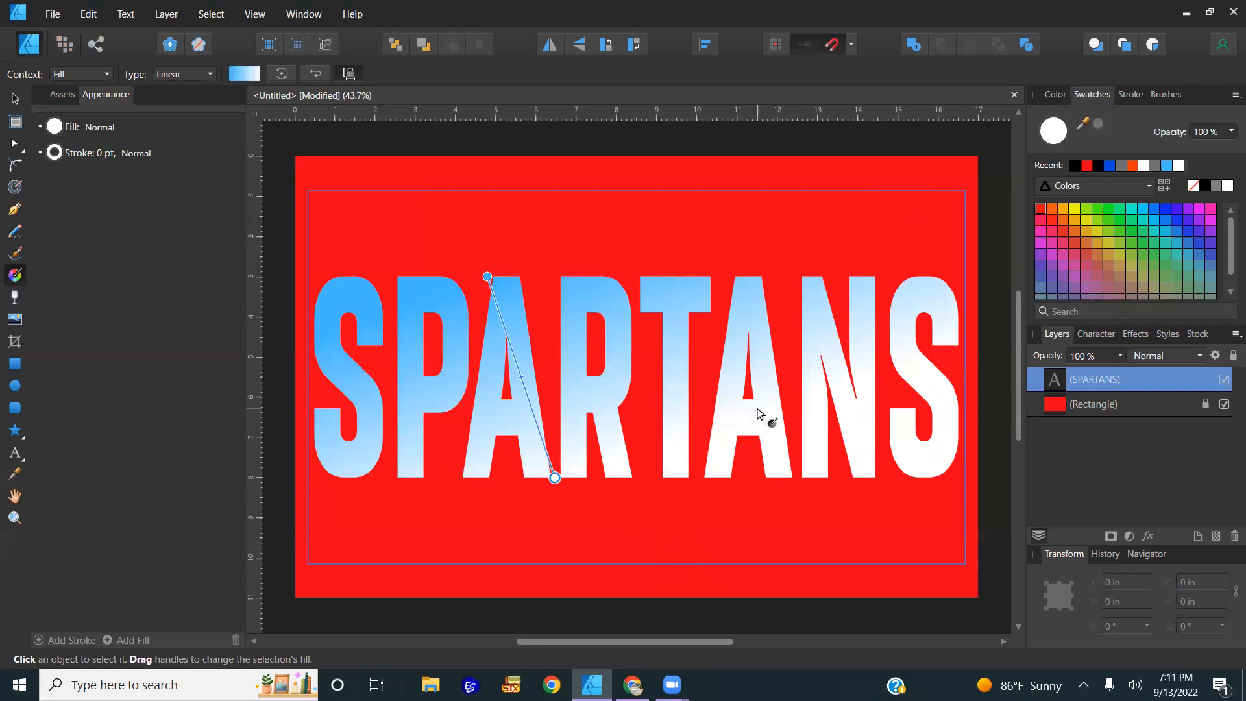
# - Reposition the gradient line to run from just above the R's top edge down its leg, with the midpoint about halfway along
pyautogui.moveTo(556, 478); pyautogui.dragTo(609, 478)
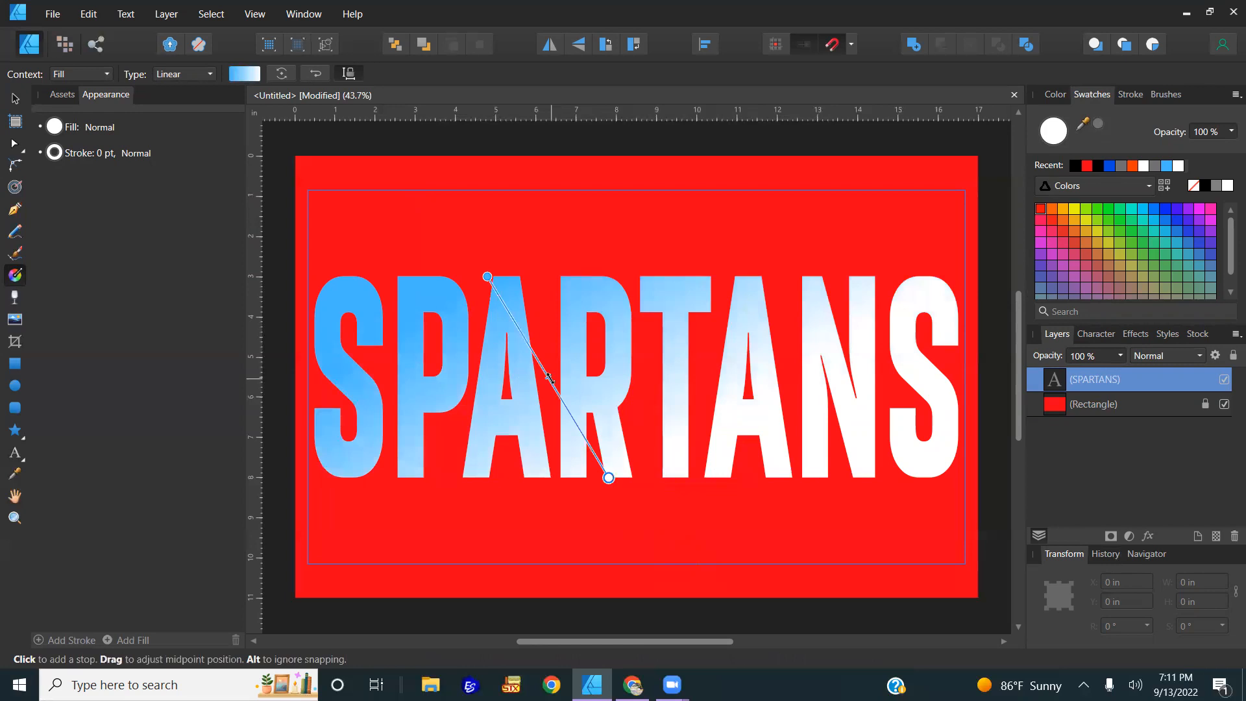
pyautogui.moveTo(549, 377); pyautogui.dragTo(559, 391)
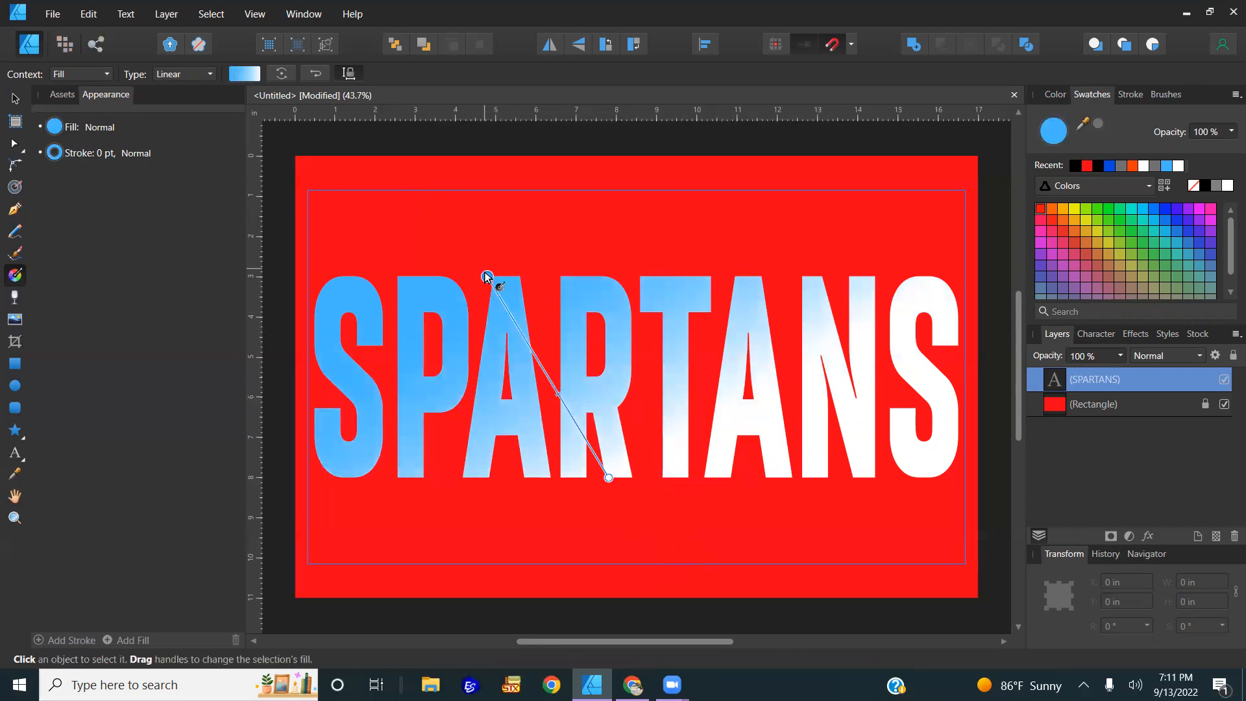
pyautogui.moveTo(487, 276); pyautogui.dragTo(563, 265)
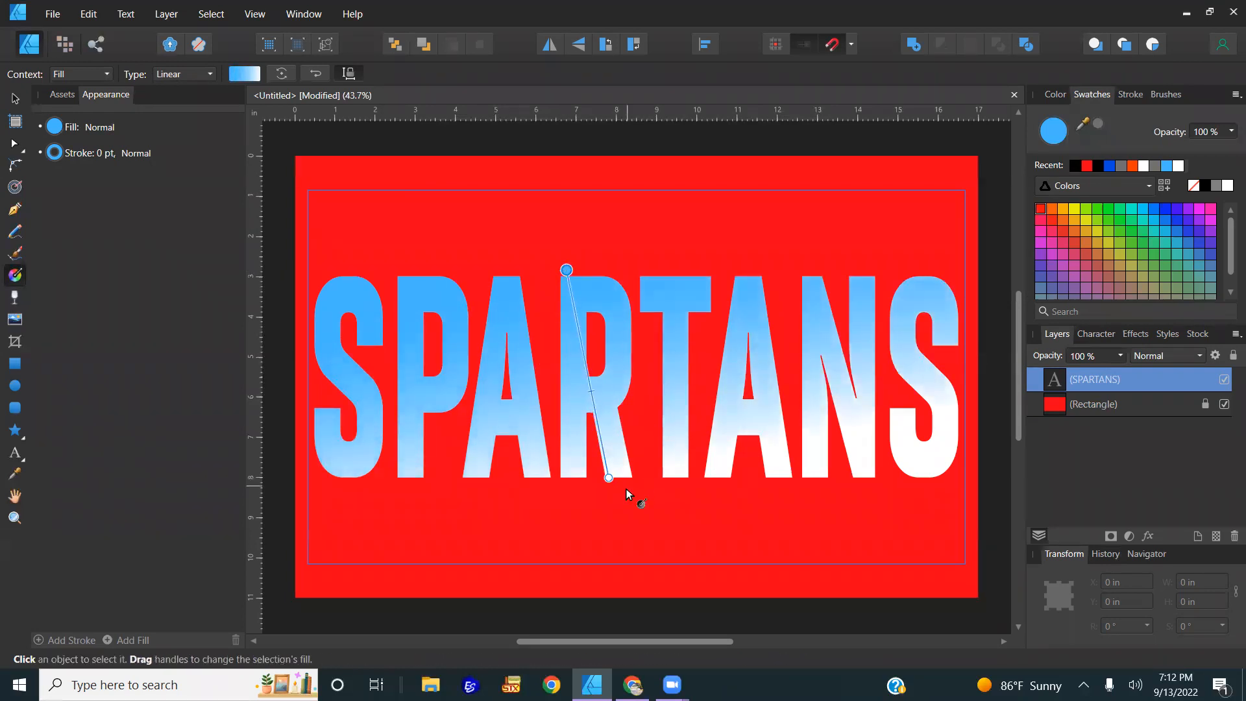
pyautogui.moveTo(608, 477)
pyautogui.mouseDown()
pyautogui.moveTo(681, 484)
pyautogui.moveTo(629, 480)
pyautogui.mouseUp()
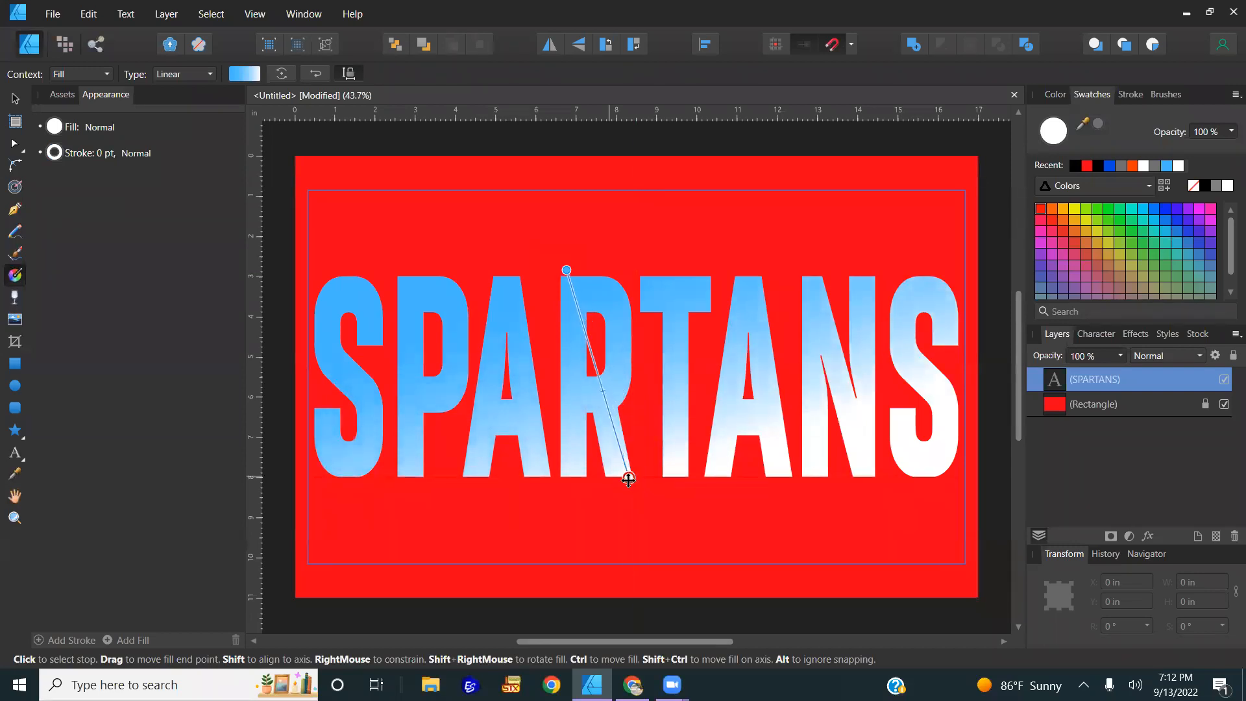
pyautogui.moveTo(621, 477); pyautogui.dragTo(611, 459)
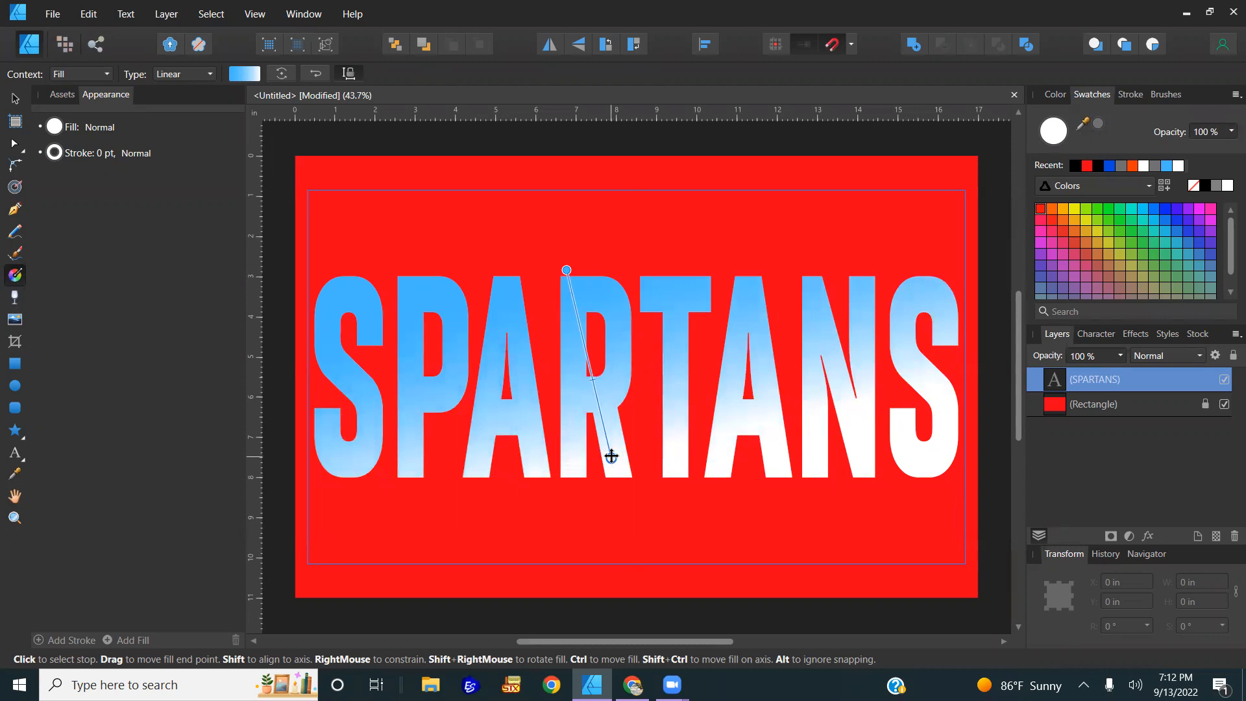
pyautogui.click(592, 377)
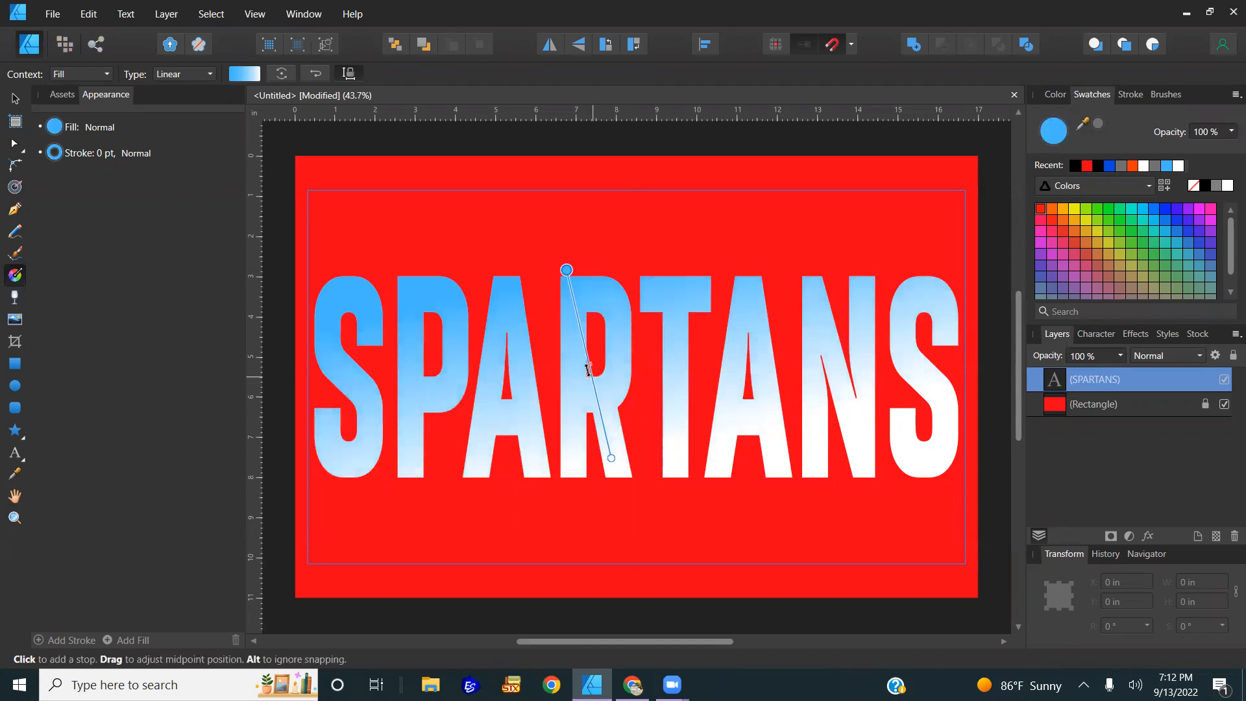
# - Fine-tune the gradient's start point at the top of the R and deselect the text
pyautogui.moveTo(564, 265); pyautogui.dragTo(536, 273)
pyautogui.hotkey('ctrl', 'z')
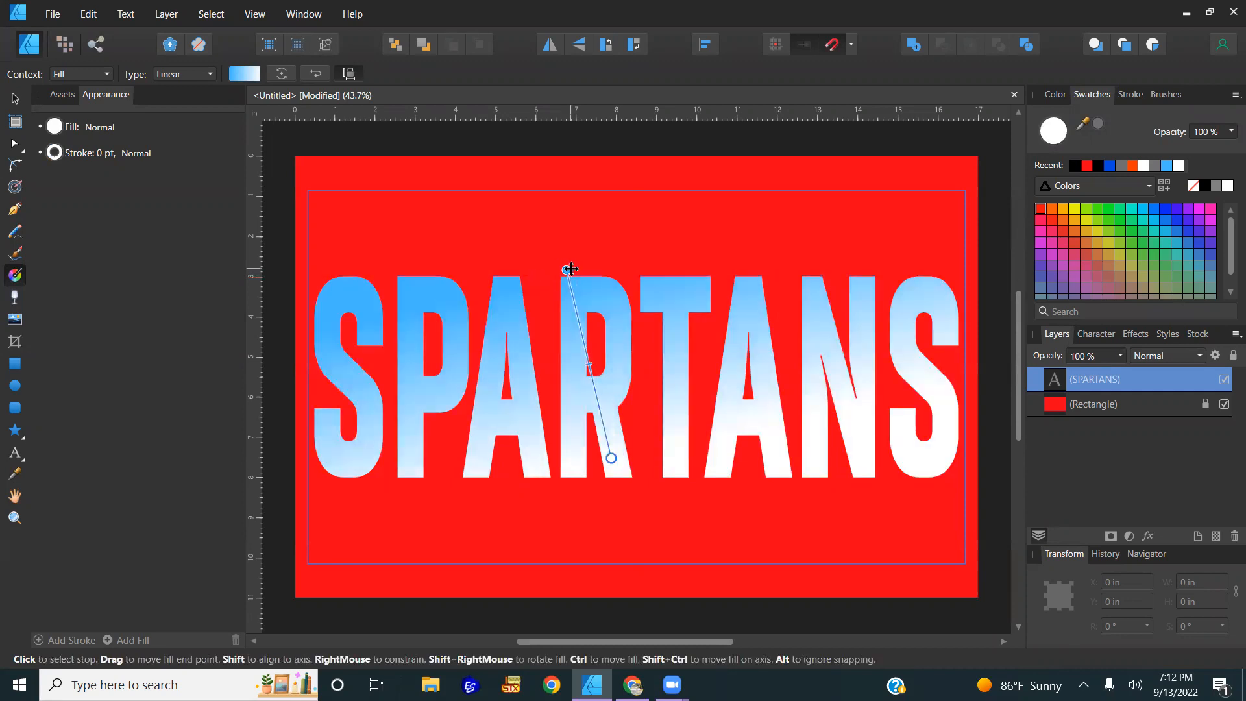
pyautogui.click(566, 271)
pyautogui.moveTo(567, 270)
pyautogui.mouseDown()
pyautogui.moveTo(542, 274)
pyautogui.moveTo(564, 276)
pyautogui.mouseUp()
pyautogui.press('v')
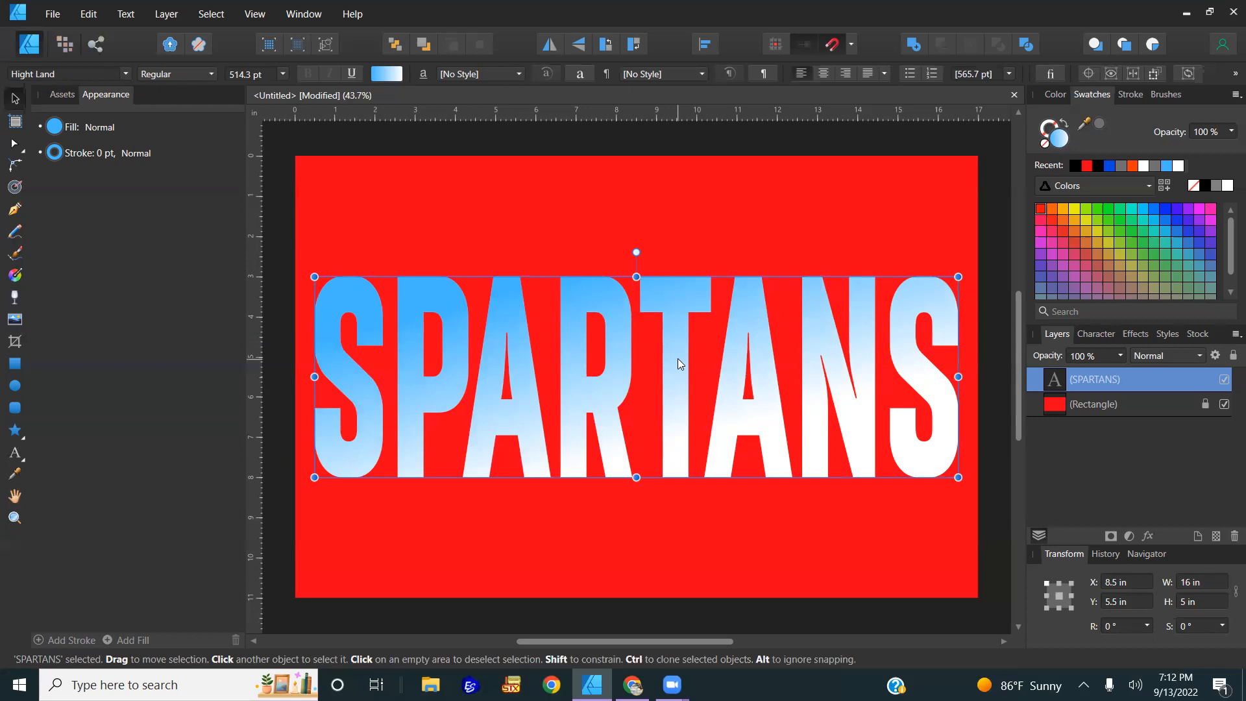
pyautogui.moveTo(673, 684)
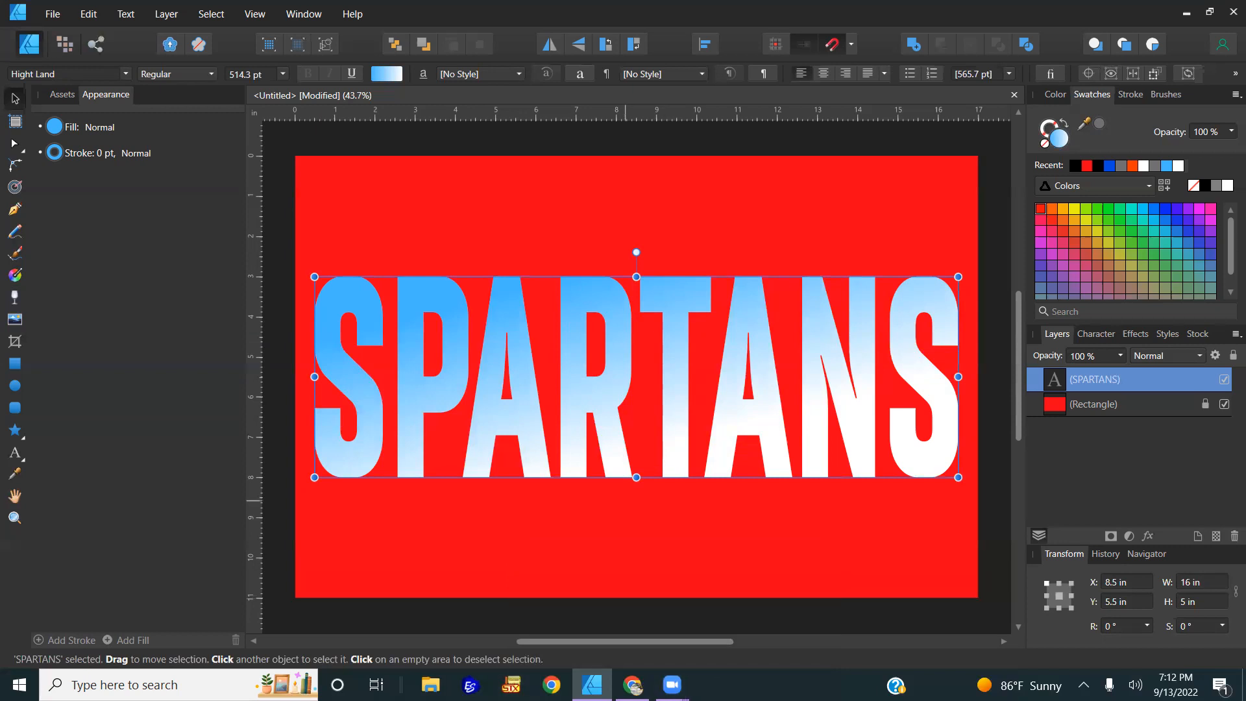
pyautogui.click(607, 170)
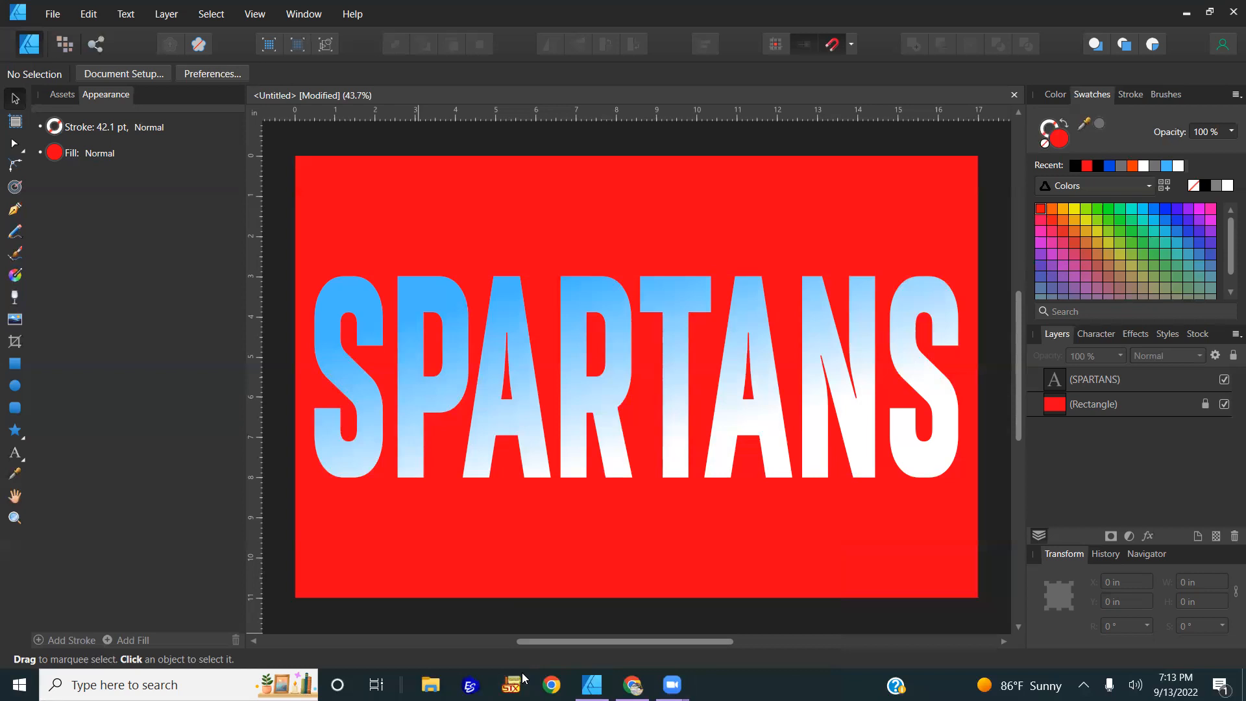
pyautogui.click(367, 521)
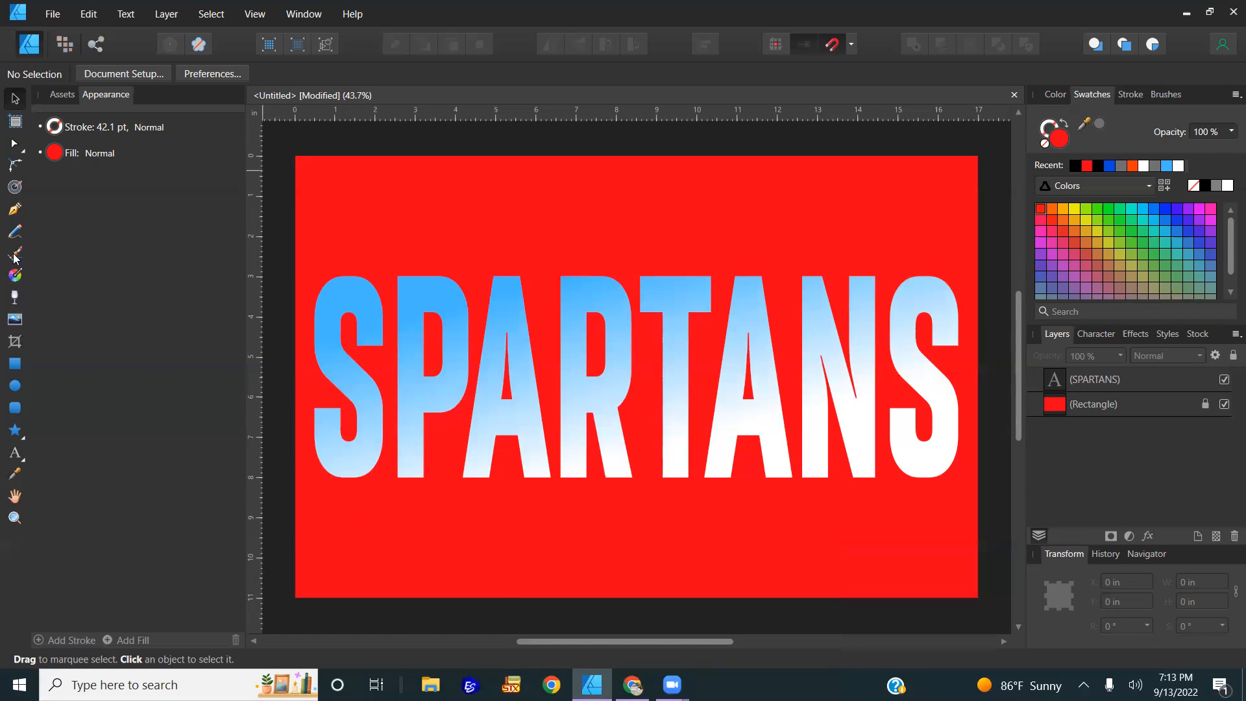
# - Choose the Basic Dry Acrylic brush from the Acrylics brushes and set its size variance to 100%
pyautogui.click(1178, 94)
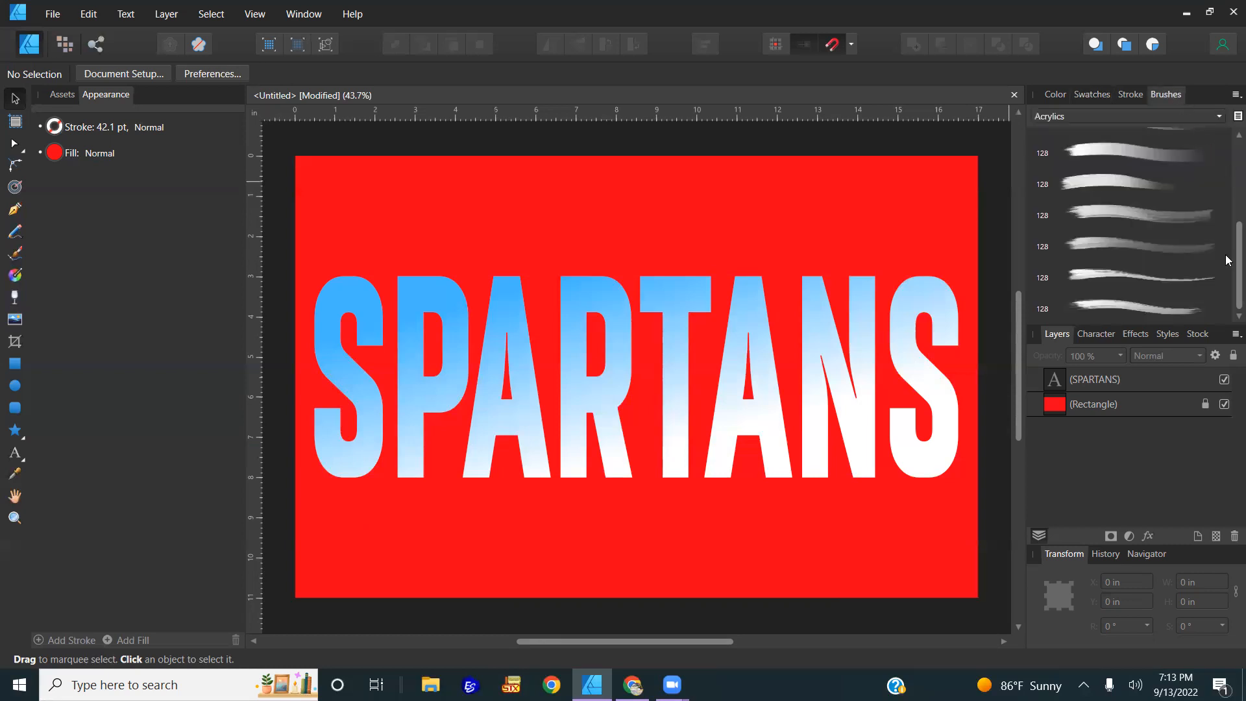
pyautogui.scroll(5, 1226, 254)
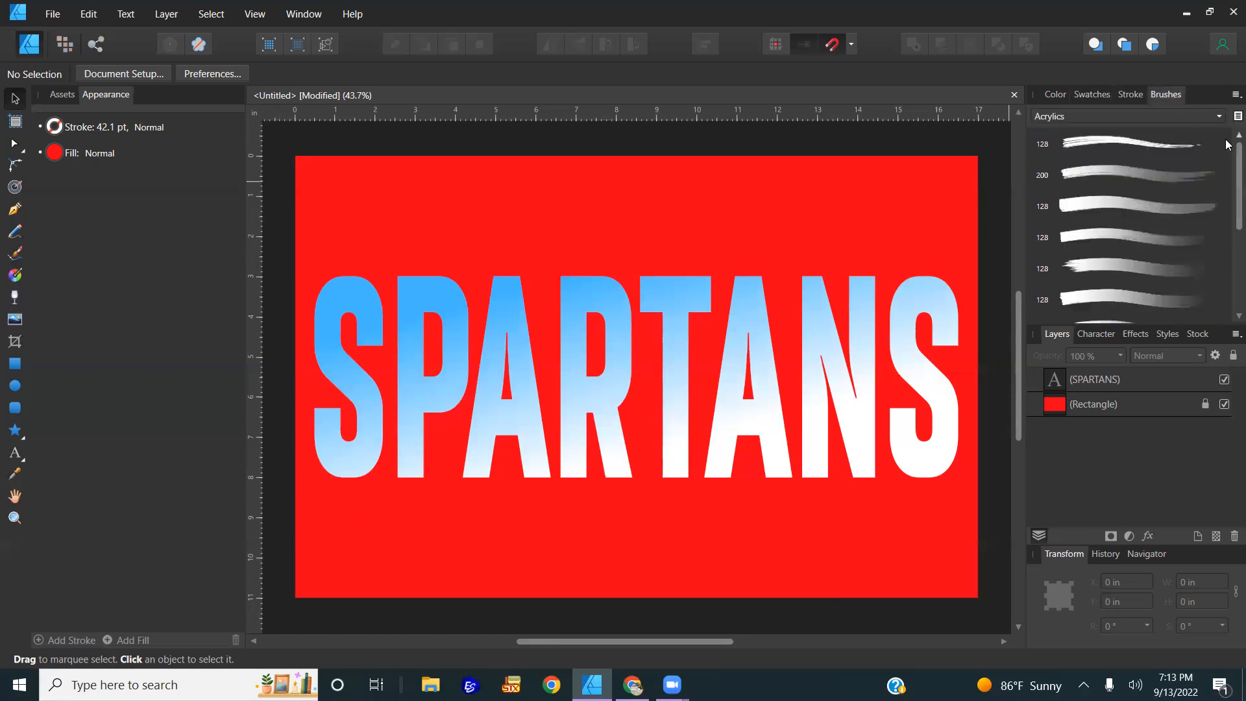
pyautogui.click(1106, 113)
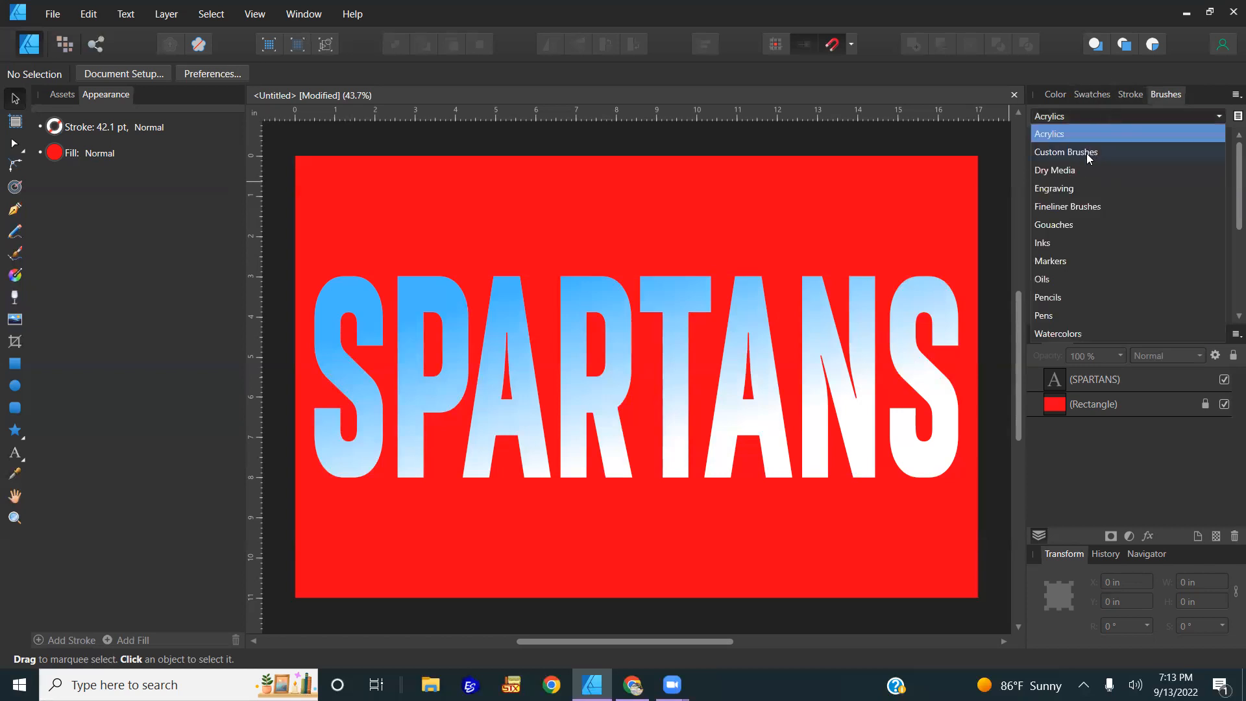
pyautogui.click(1087, 153)
pyautogui.click(1106, 115)
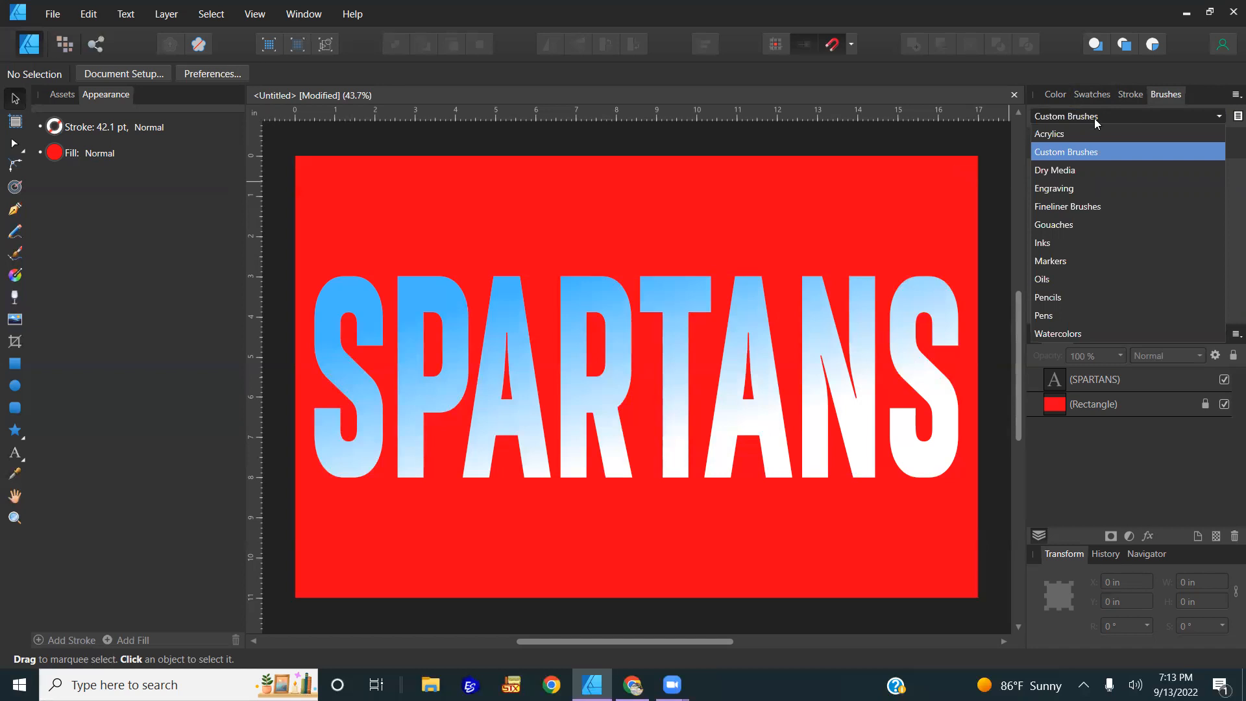
pyautogui.click(1062, 133)
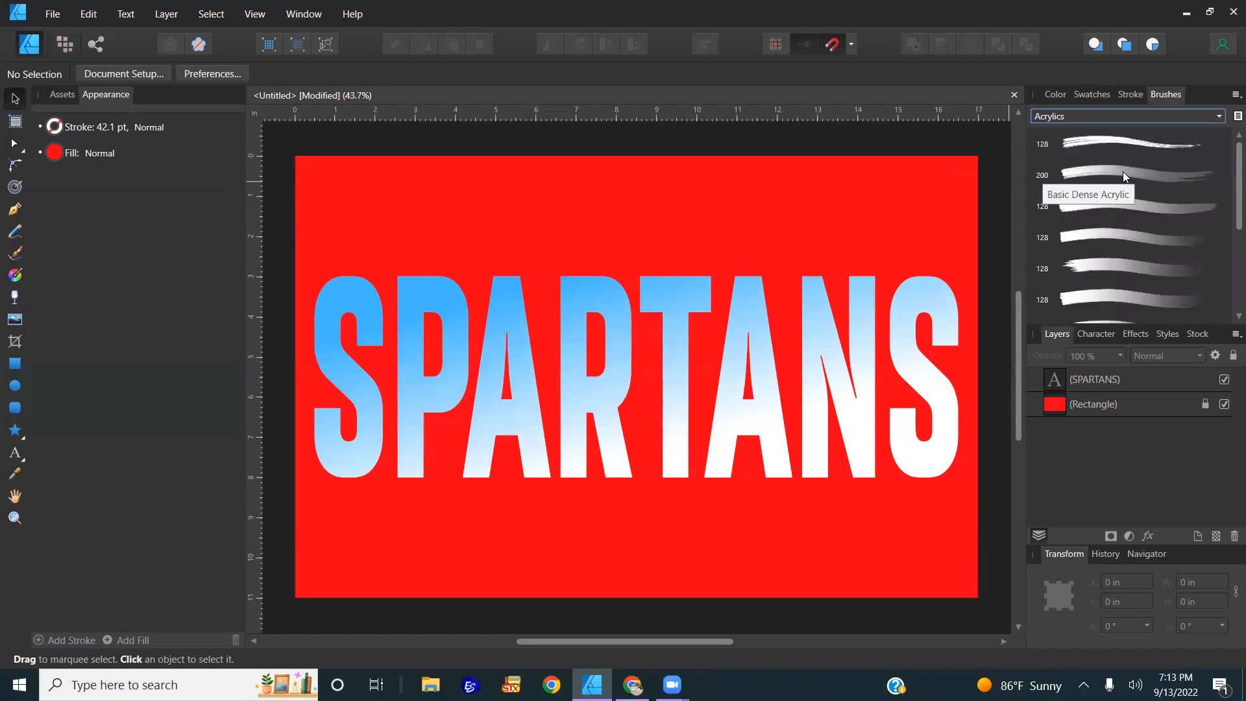
pyautogui.click(1110, 138)
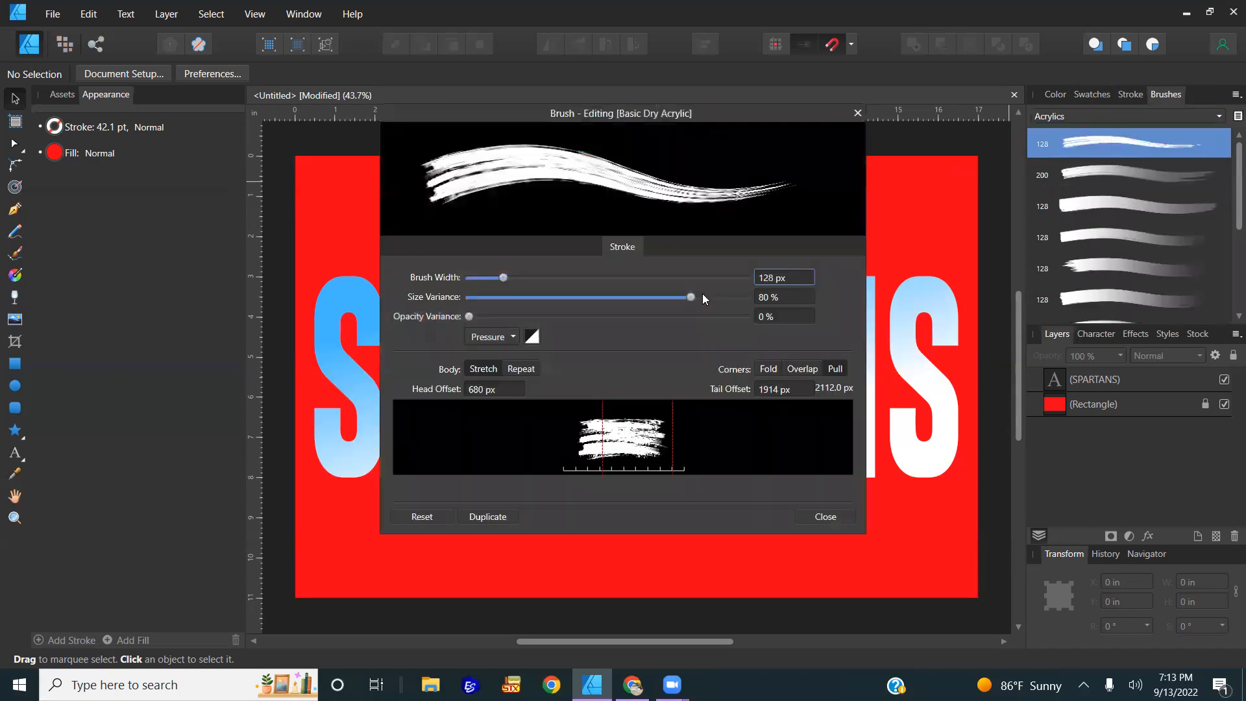
pyautogui.moveTo(717, 298); pyautogui.dragTo(748, 297)
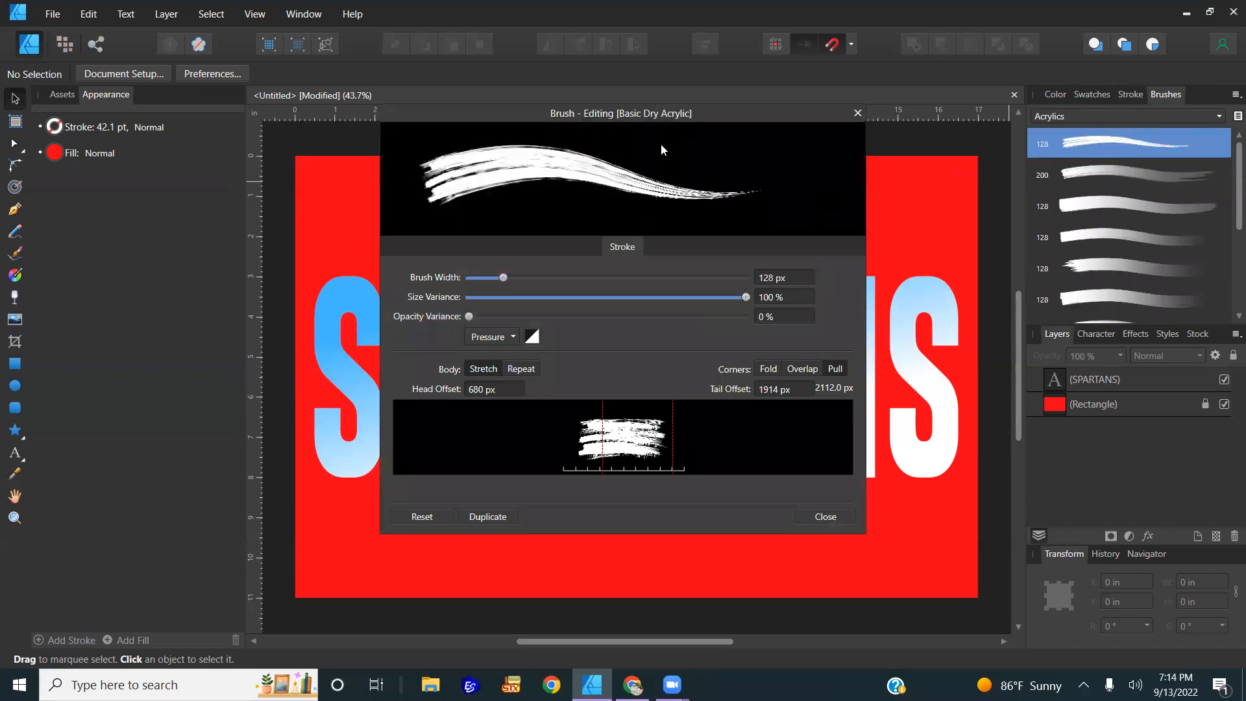
pyautogui.click(825, 516)
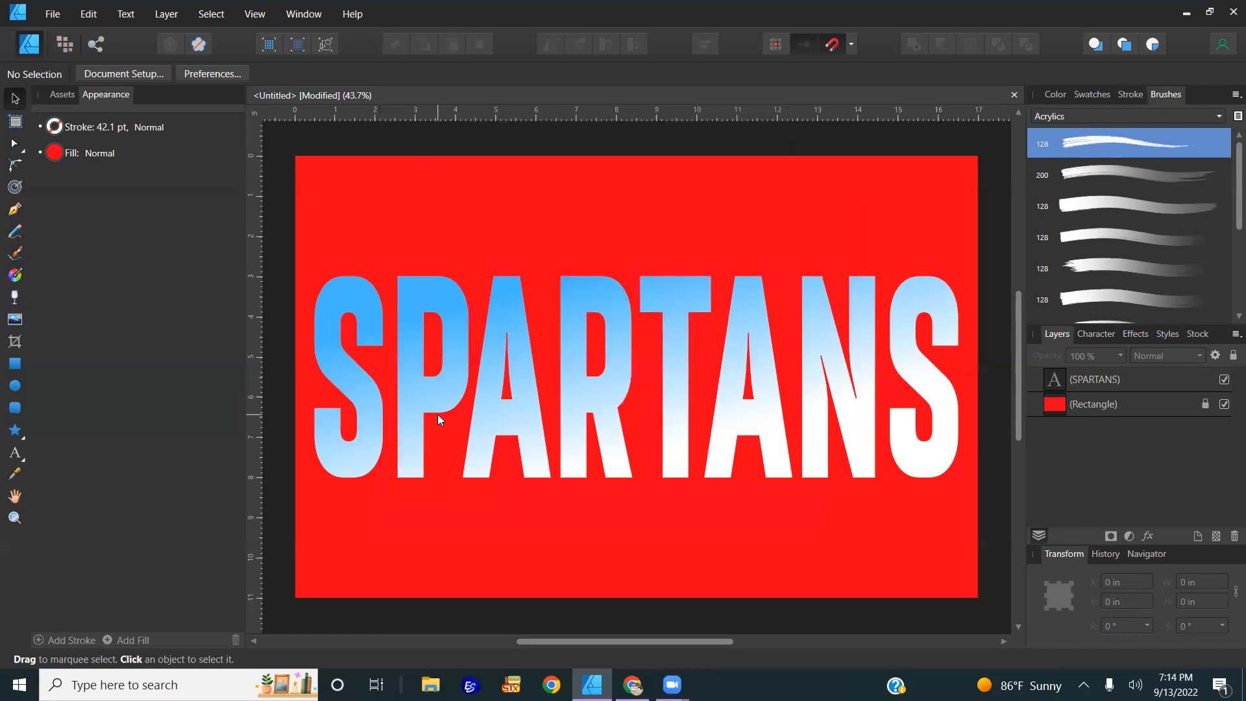
# - Paint a black 128 px brush stroke about 7.4 in wide and 3 in high, rising from the first S to the R
pyautogui.click(14, 253)
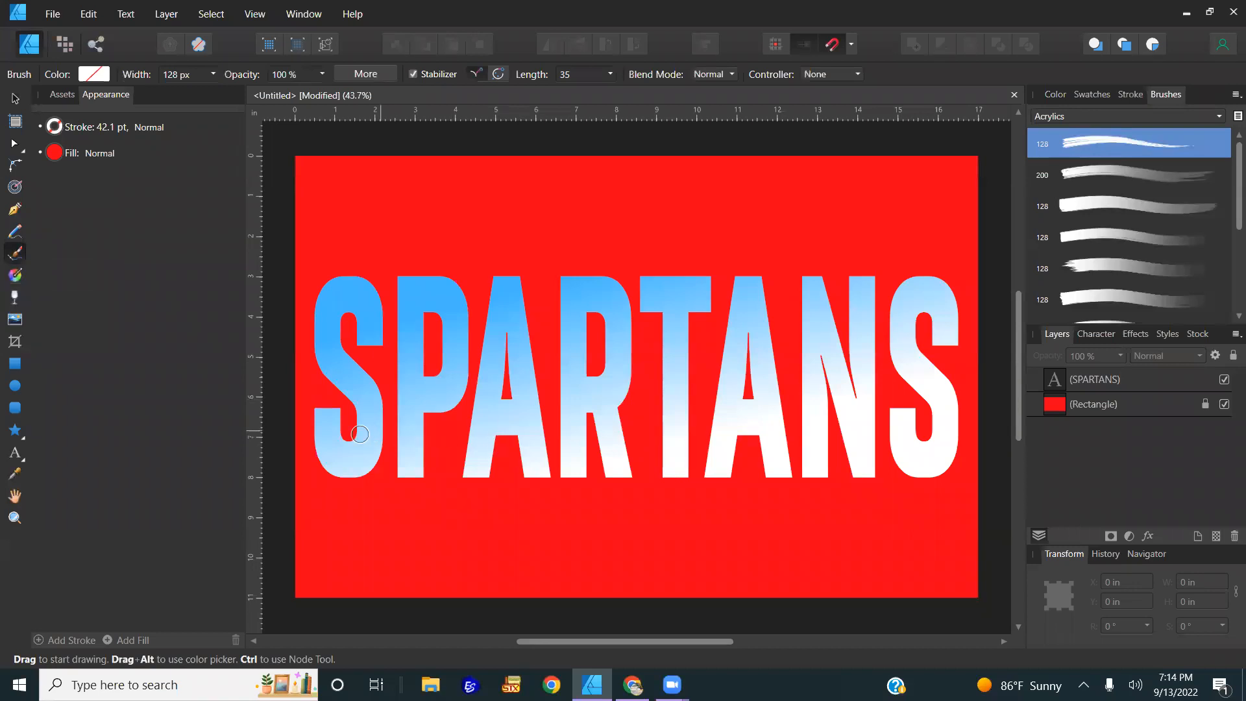
pyautogui.click(1049, 94)
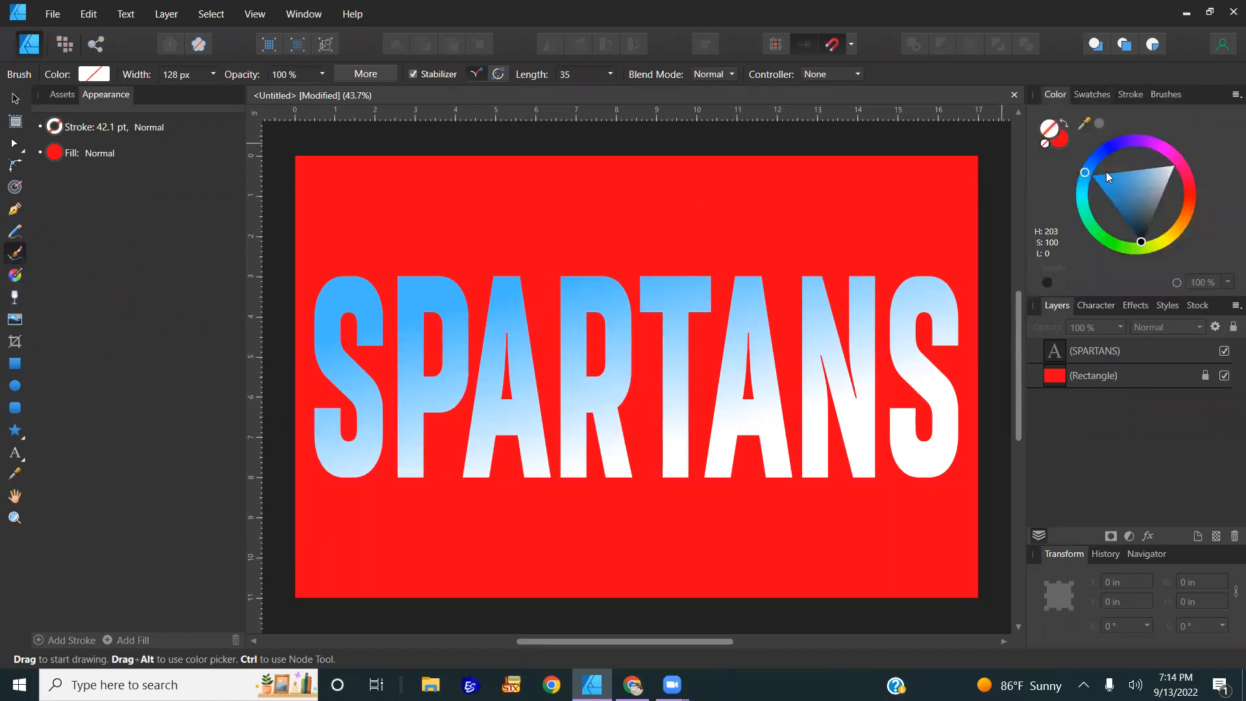
pyautogui.click(1135, 213)
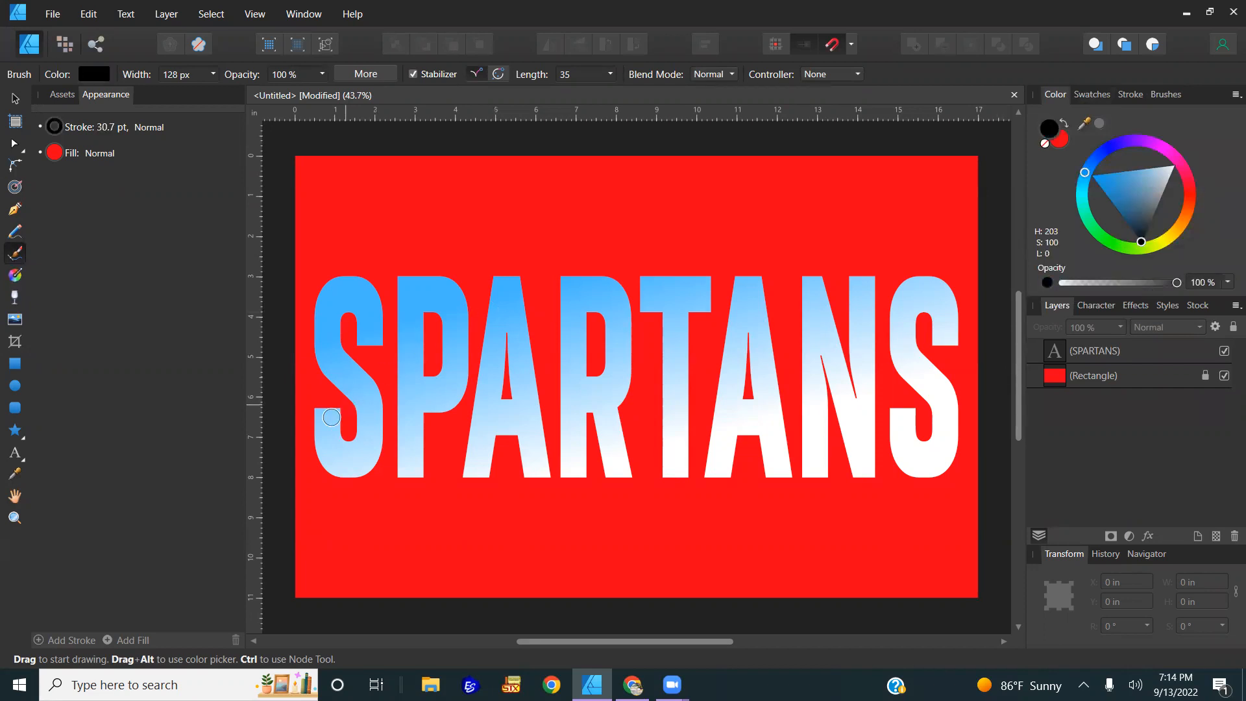
pyautogui.moveTo(300, 440)
pyautogui.mouseDown()
pyautogui.moveTo(426, 379)
pyautogui.moveTo(623, 308)
pyautogui.mouseUp()
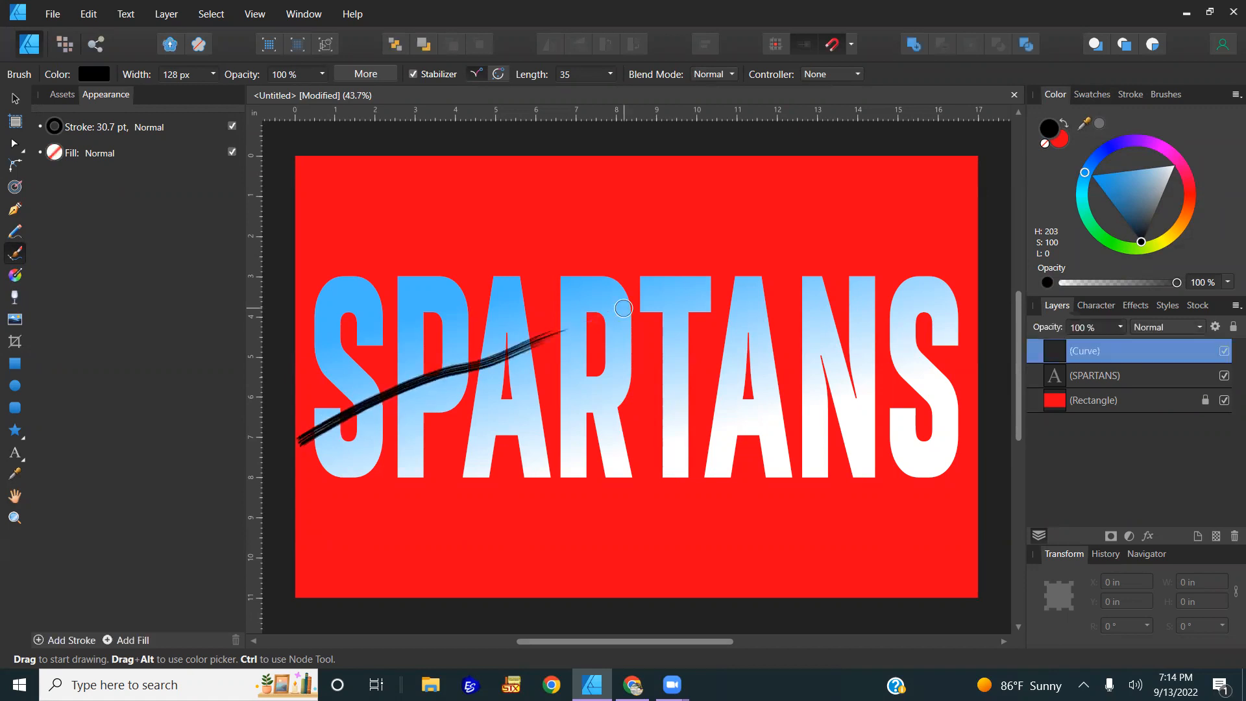
# - Set the brush curve's stroke width to 100 pt and flatten the curve to about 1.44 in high
pyautogui.click(22, 104)
pyautogui.click(1129, 94)
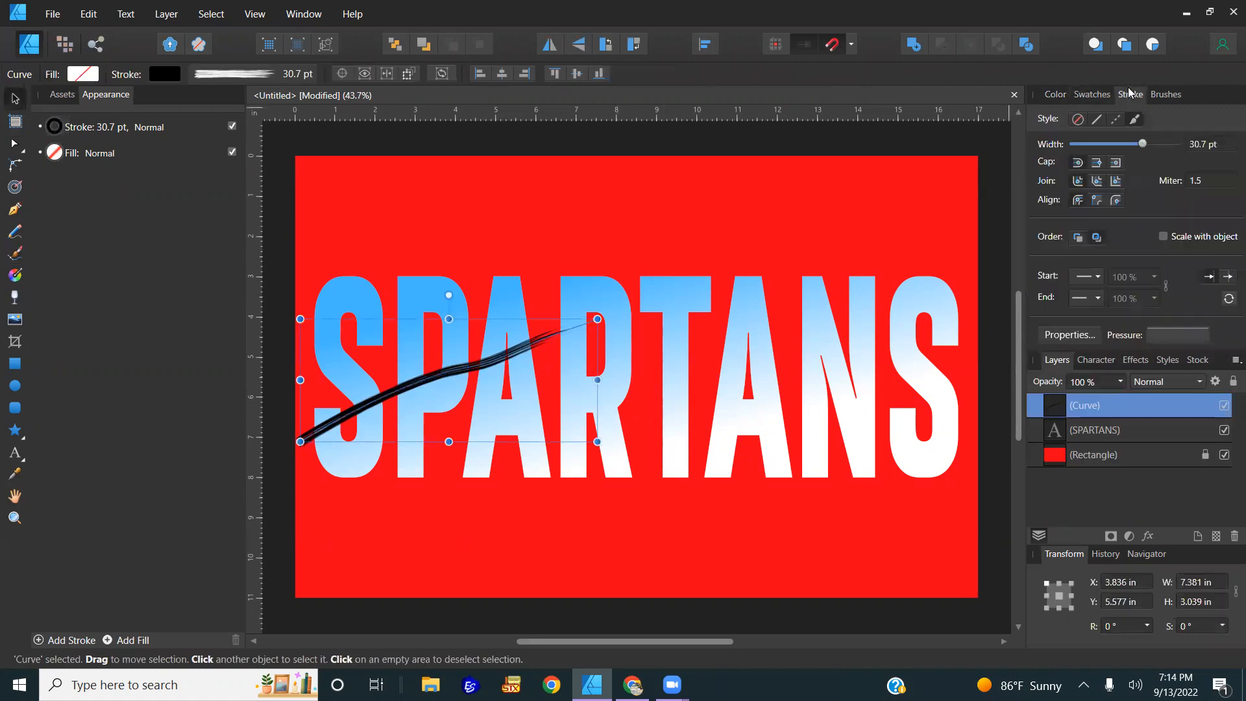
pyautogui.moveTo(1141, 141)
pyautogui.mouseDown()
pyautogui.moveTo(1106, 150)
pyautogui.moveTo(1192, 117)
pyautogui.mouseUp()
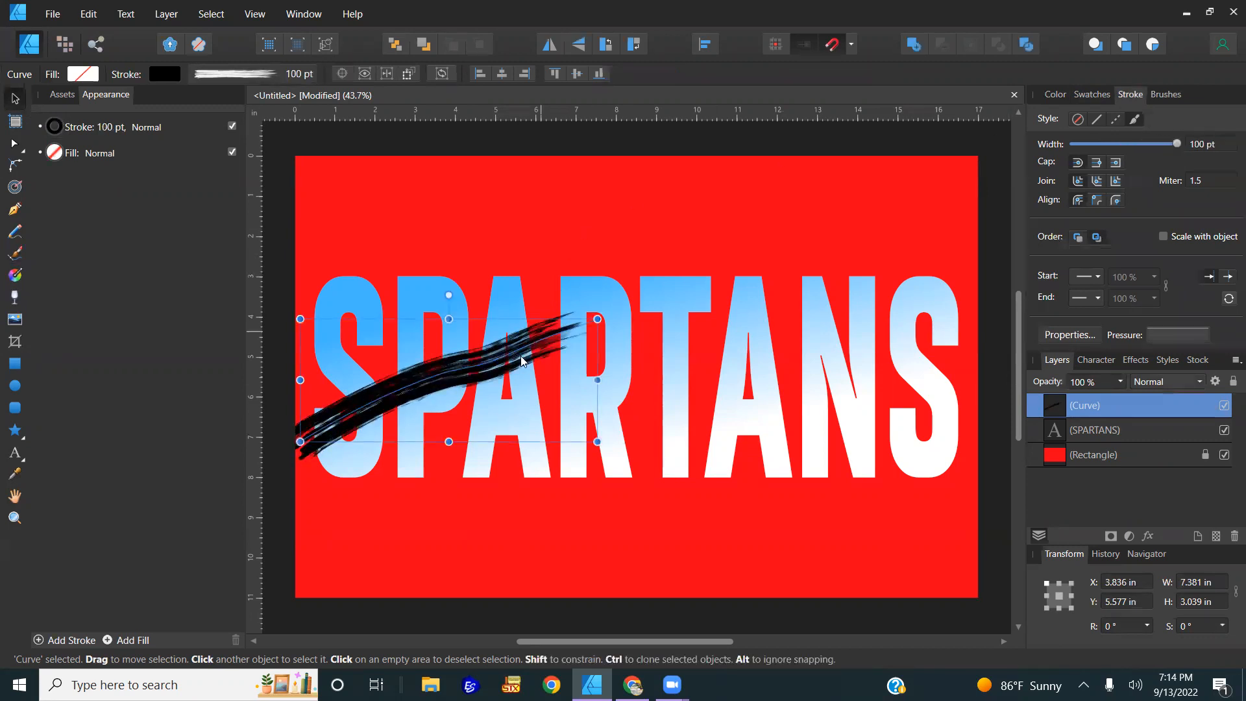
pyautogui.moveTo(449, 442); pyautogui.dragTo(441, 376)
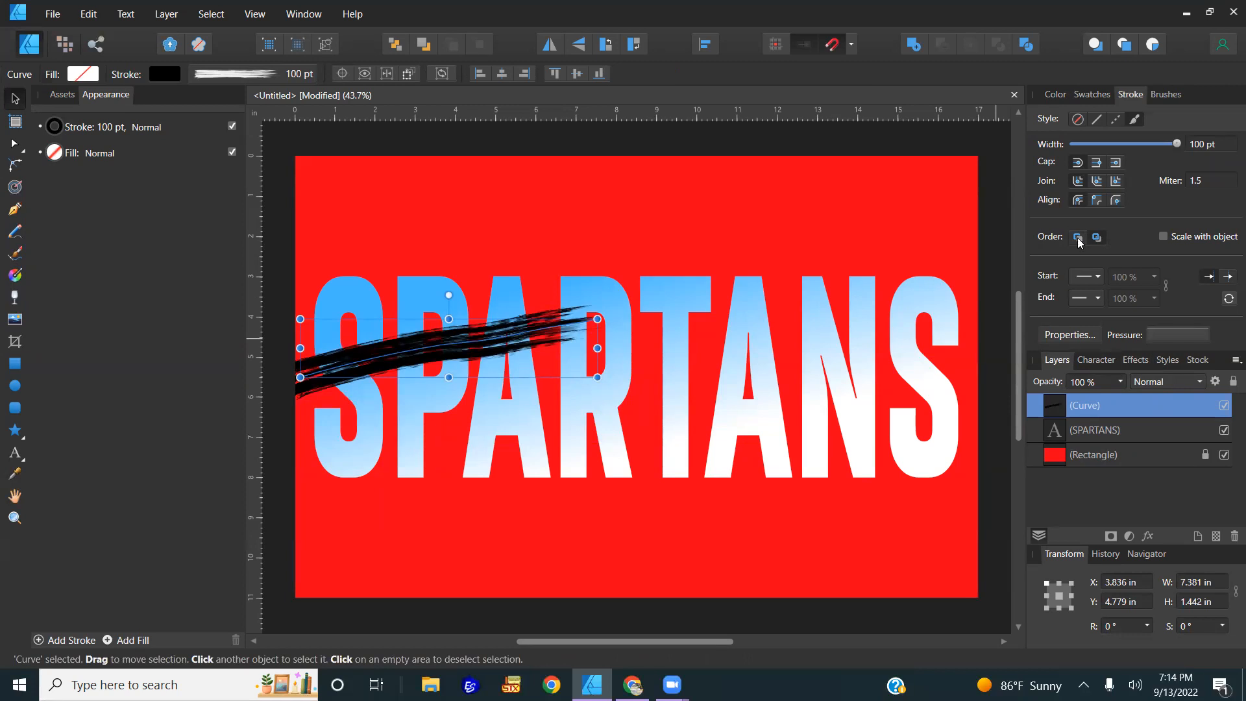
pyautogui.doubleClick(491, 349)
pyautogui.moveTo(543, 329); pyautogui.dragTo(777, 258)
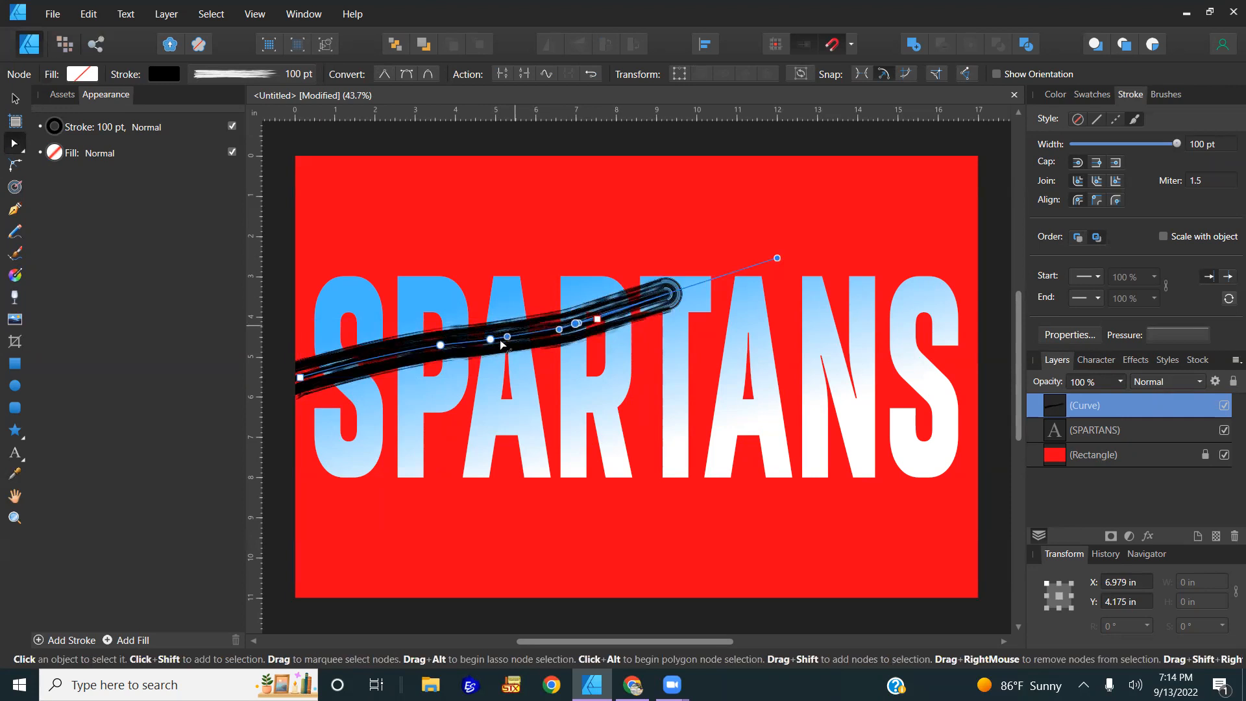
pyautogui.moveTo(506, 344)
pyautogui.mouseDown()
pyautogui.moveTo(512, 389)
pyautogui.moveTo(504, 366)
pyautogui.mouseUp()
pyautogui.hotkey('ctrl', 'z')
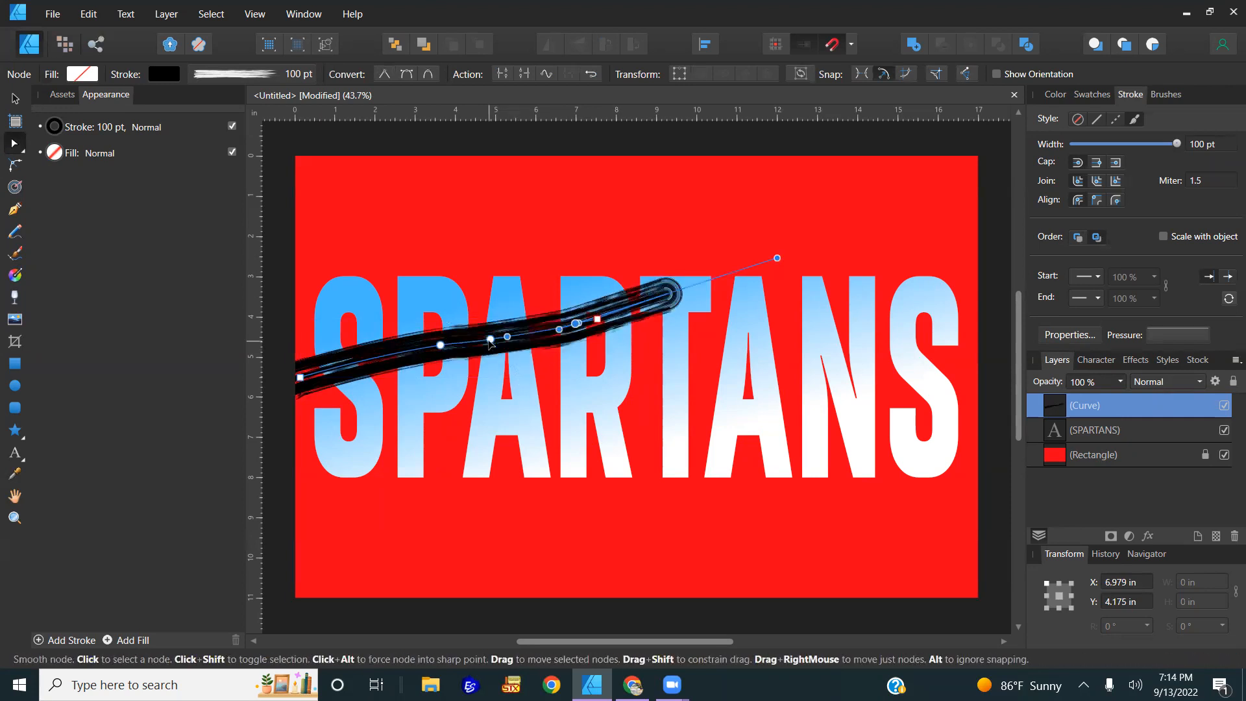
pyautogui.hotkey('ctrl', 'z')
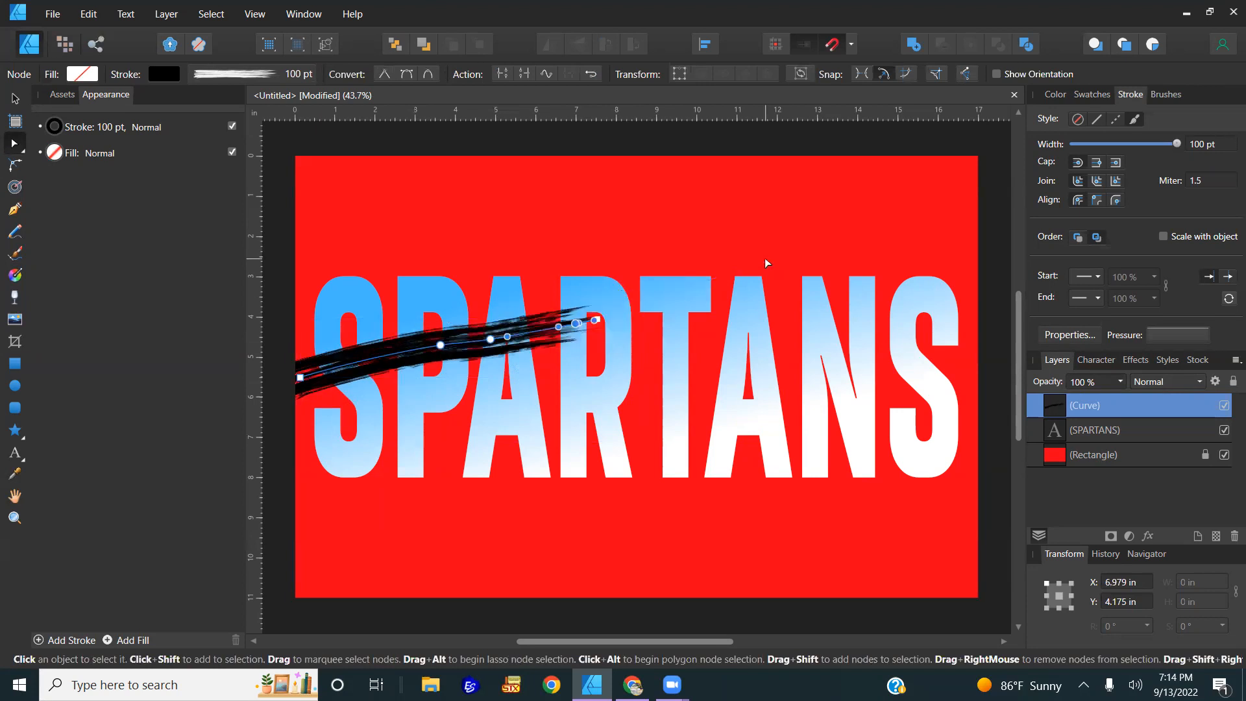
pyautogui.click(14, 98)
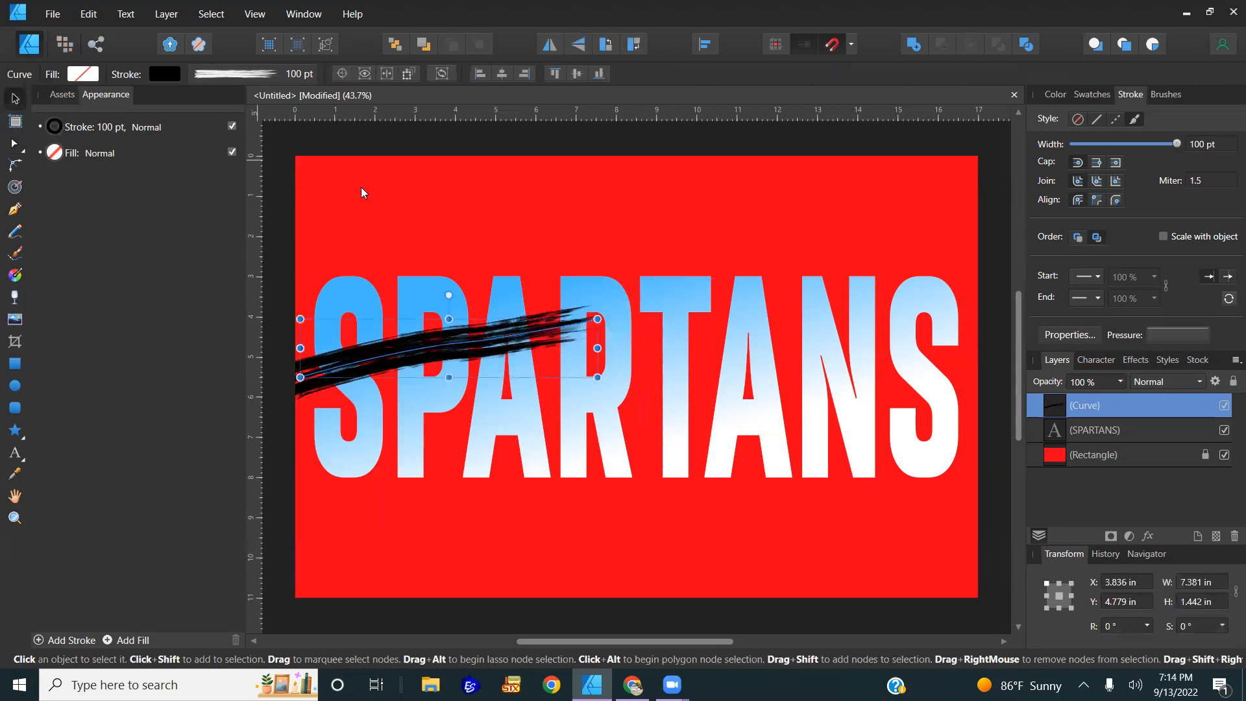
# - Move the brush curve up and left over the letters SPA and recolor its stroke grey (H 220, S 1, L 44)
pyautogui.moveTo(483, 339); pyautogui.dragTo(424, 322)
pyautogui.click(1063, 94)
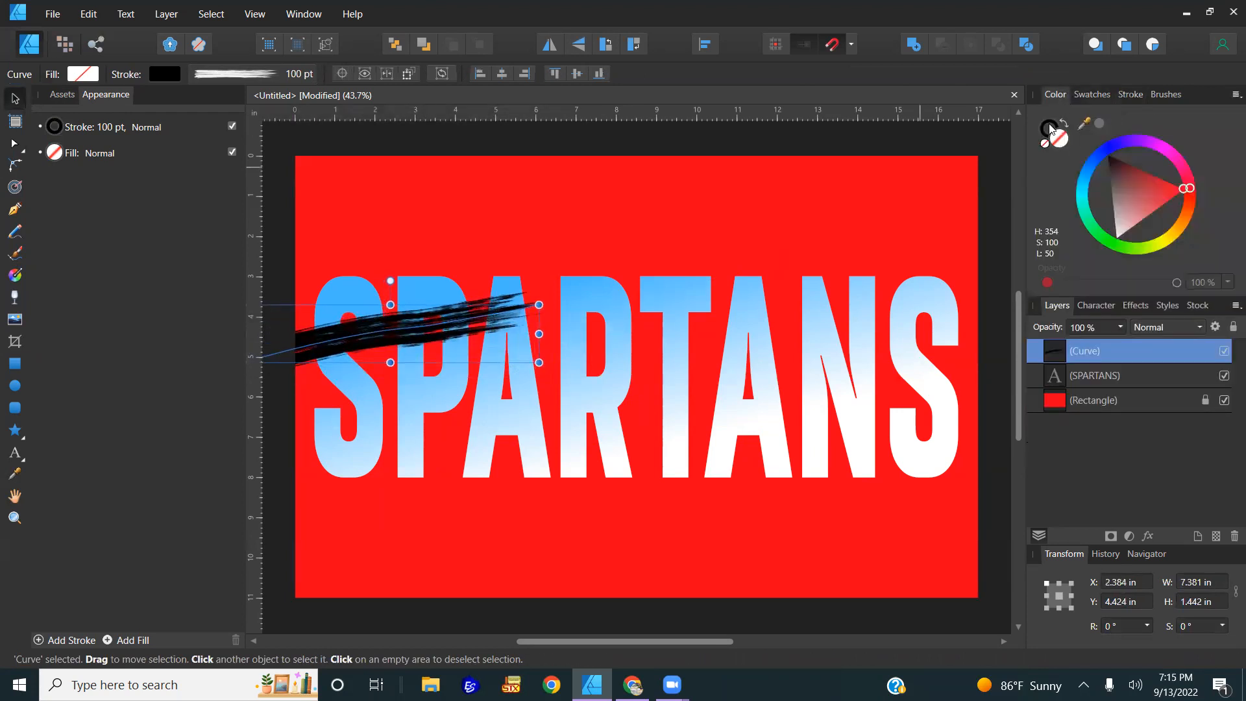
pyautogui.click(1051, 128)
pyautogui.click(1150, 213)
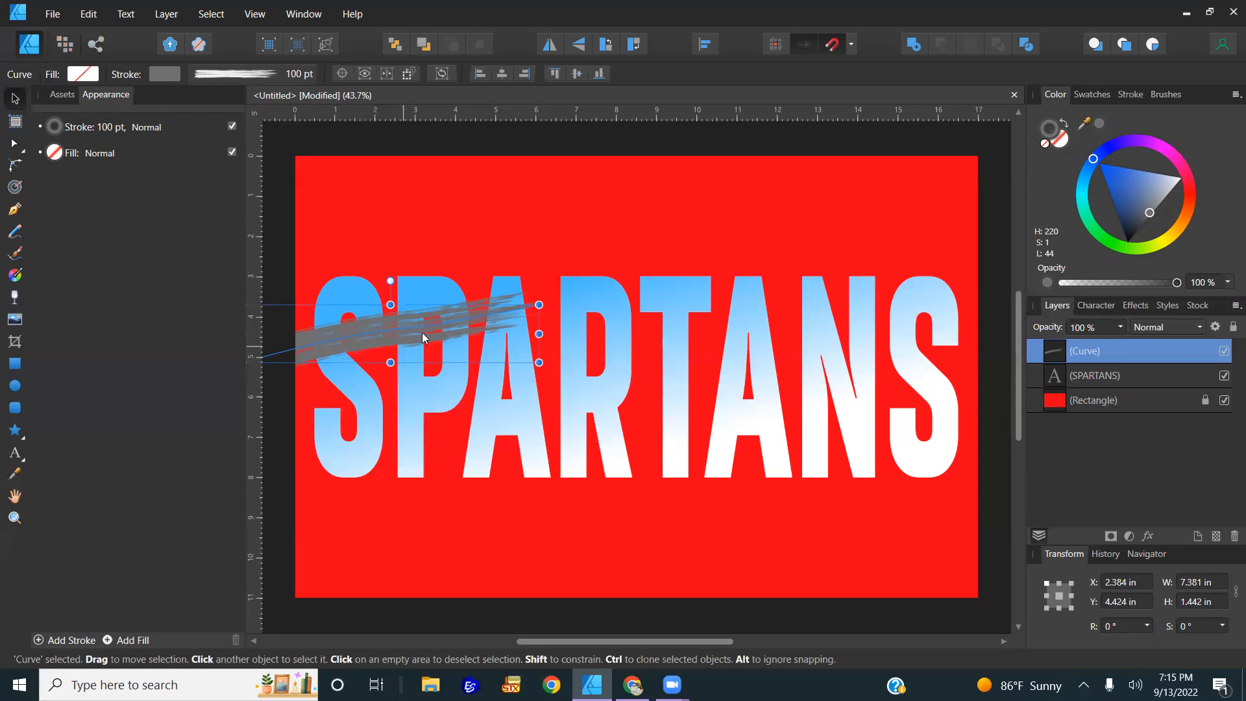
# - Set the grey curve's stroke width to 44.9 pt and duplicate it into four staggered, overlapping strokes across SPA
pyautogui.click(1127, 98)
pyautogui.moveTo(1178, 149); pyautogui.dragTo(1161, 150)
pyautogui.moveTo(438, 327)
pyautogui.mouseDown()
pyautogui.moveTo(446, 315)
pyautogui.moveTo(431, 340)
pyautogui.moveTo(402, 336)
pyautogui.mouseUp()
pyautogui.hotkey('ctrl', 'j')
pyautogui.moveTo(398, 336); pyautogui.dragTo(399, 339)
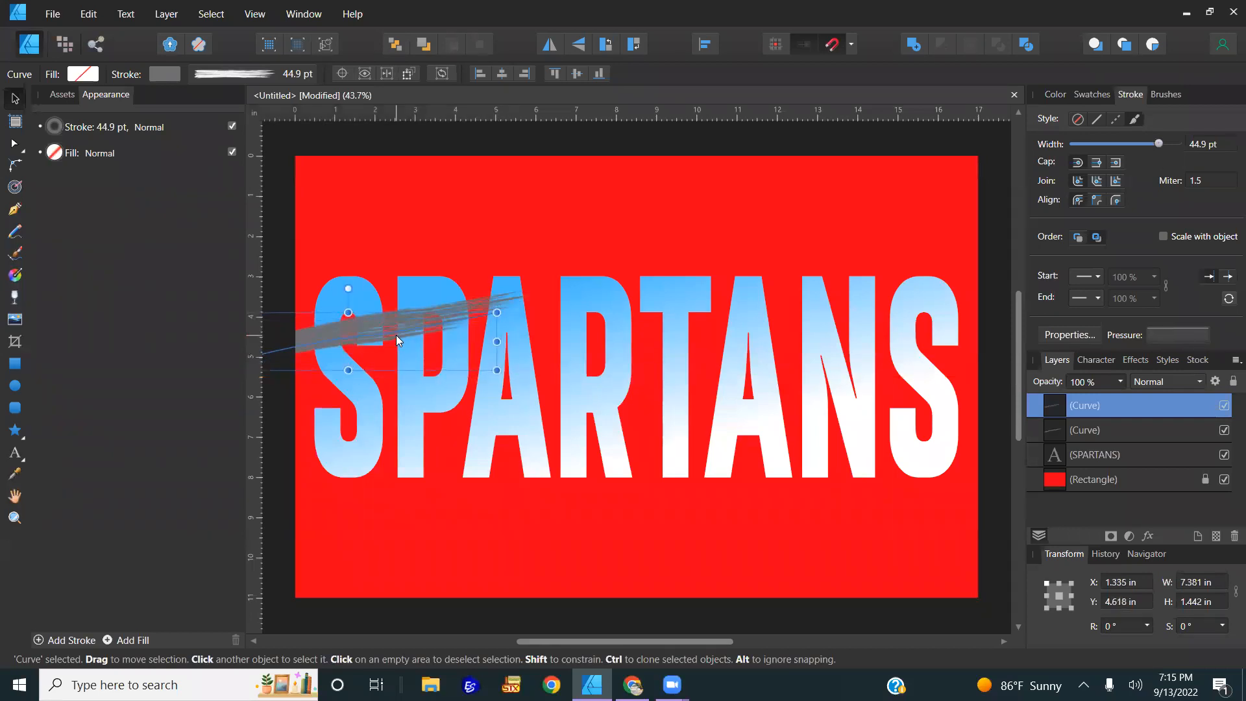
pyautogui.hotkey('ctrl', 'j')
pyautogui.moveTo(393, 346)
pyautogui.mouseDown()
pyautogui.moveTo(533, 318)
pyautogui.moveTo(385, 362)
pyautogui.moveTo(365, 353)
pyautogui.mouseUp()
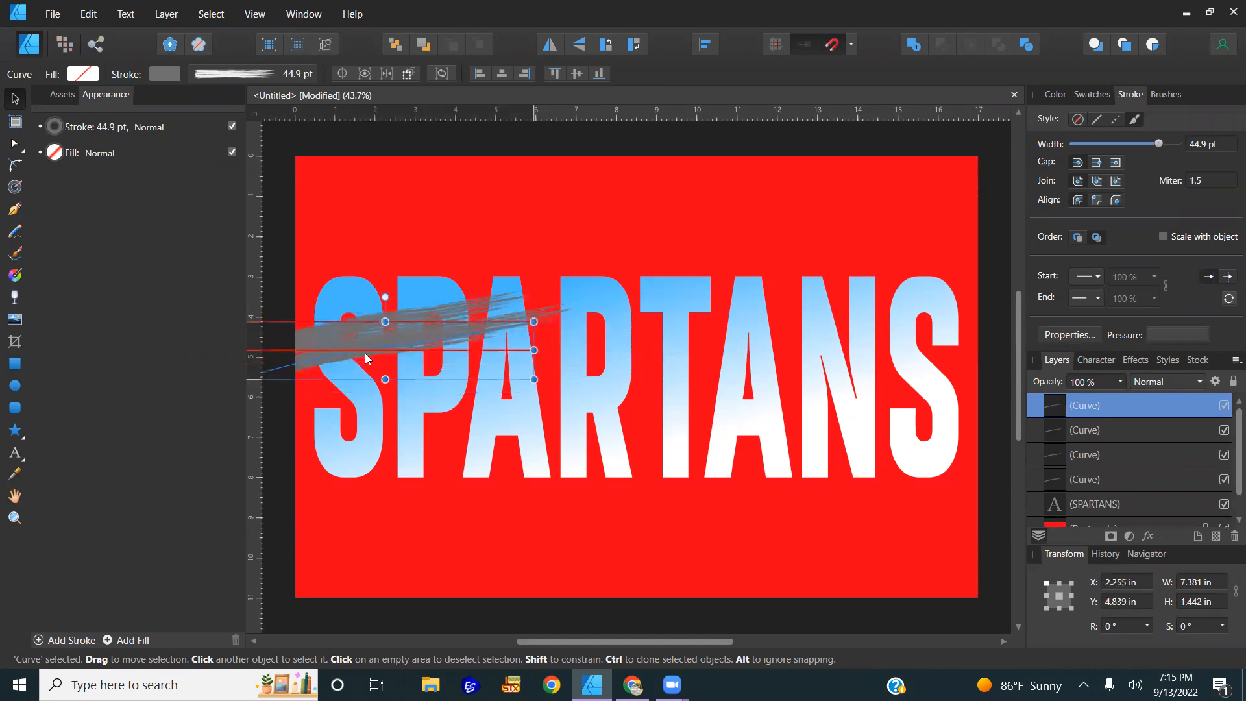
# - Turn off snapping and move the lowest curve up to about X 2.208, Y 4.996 in, closing the gap to the strokes above
pyautogui.keyDown('ctrl'); pyautogui.scroll(5, 388, 344); pyautogui.keyUp('ctrl')
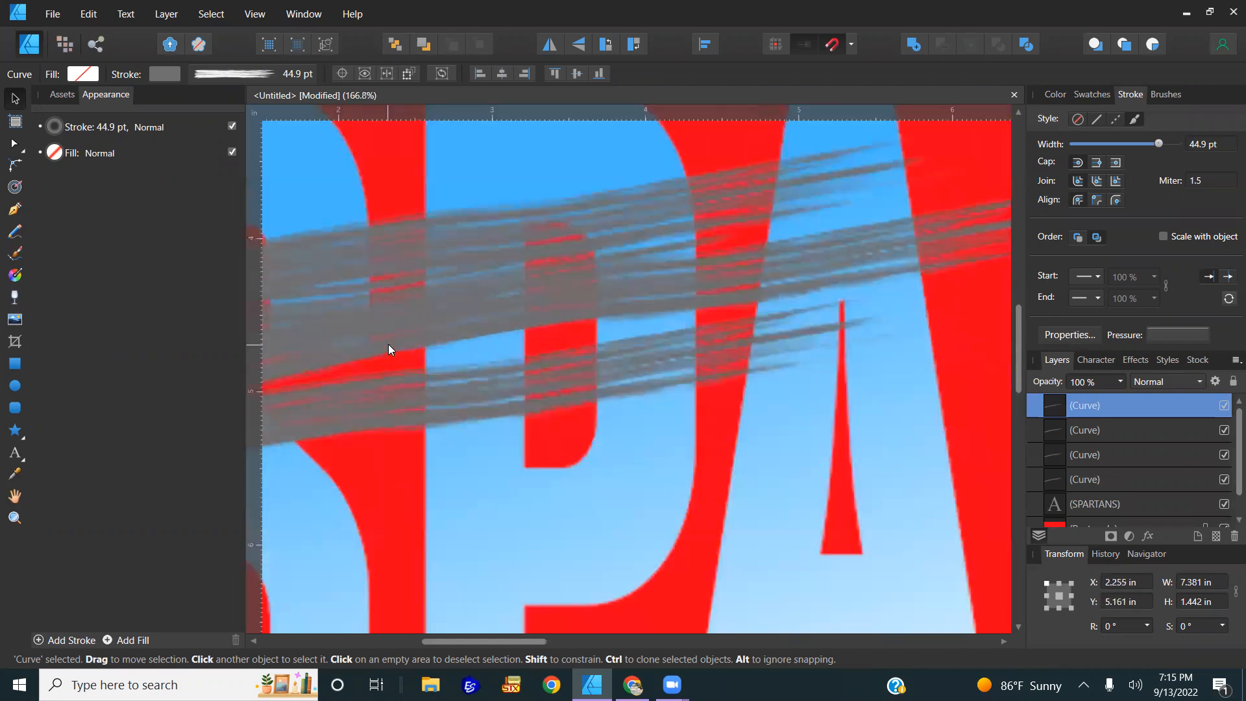
pyautogui.scroll(-1, 480, 376)
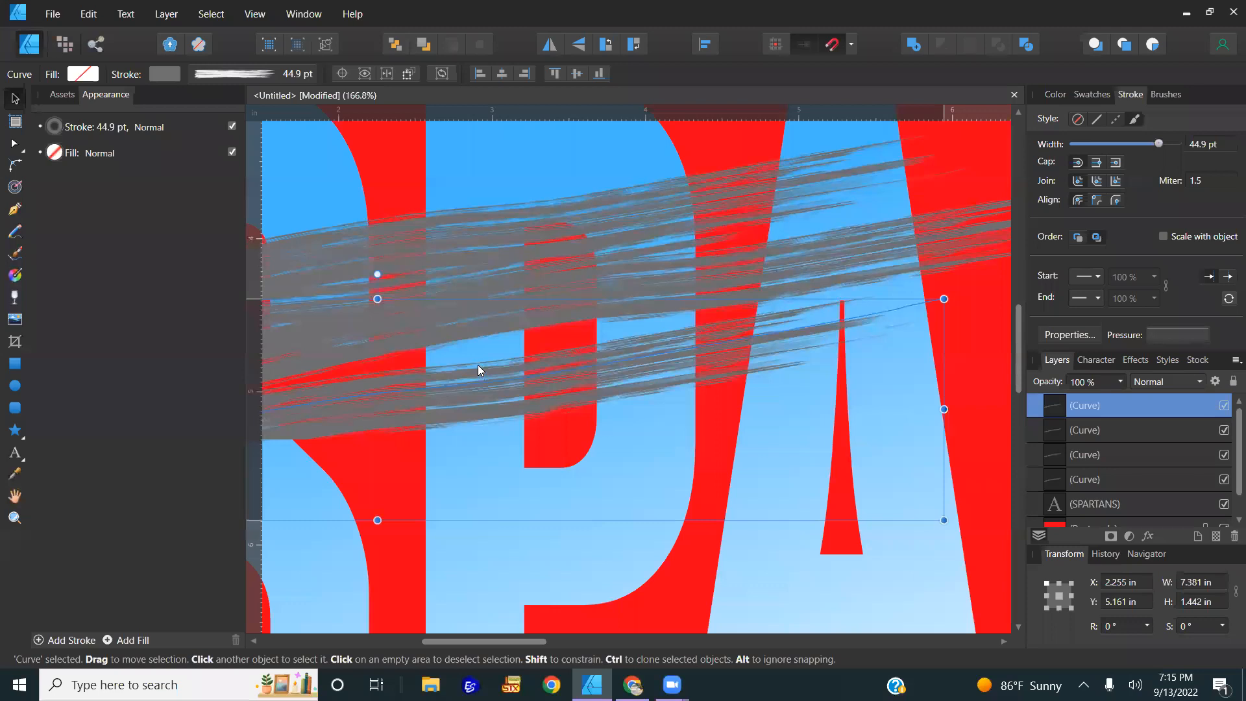
pyautogui.moveTo(482, 373); pyautogui.dragTo(478, 364)
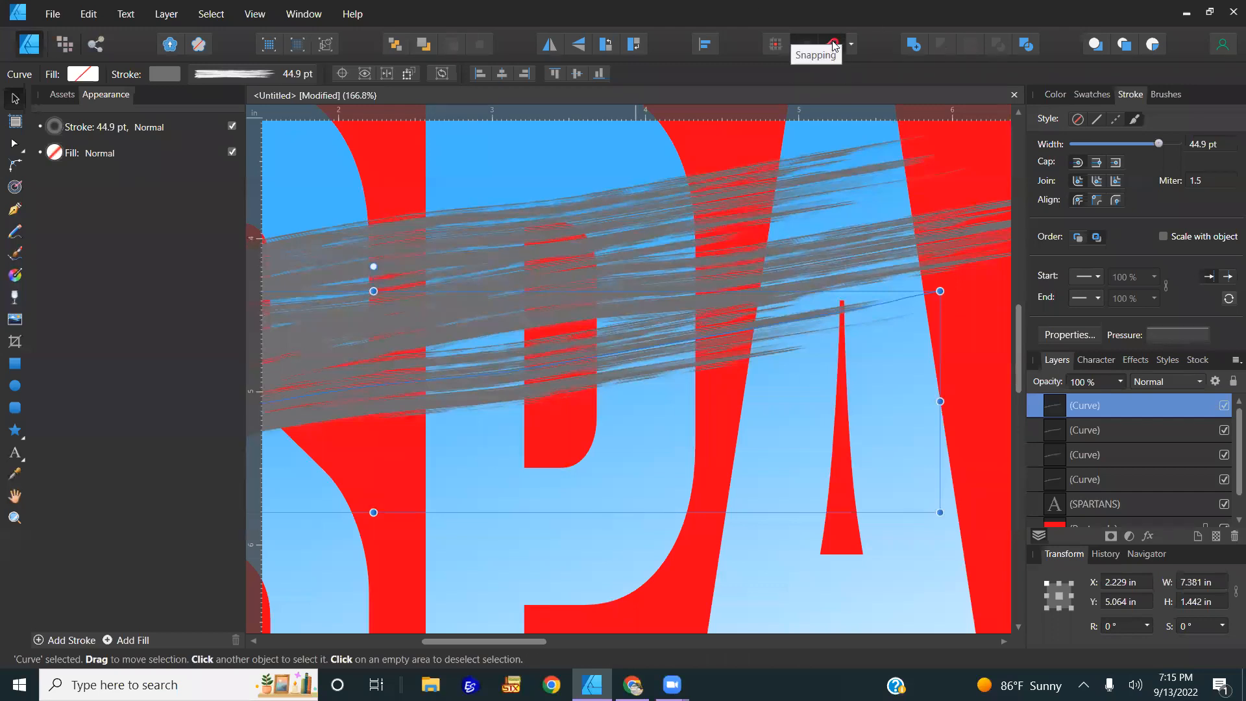
pyautogui.moveTo(591, 369); pyautogui.dragTo(588, 358)
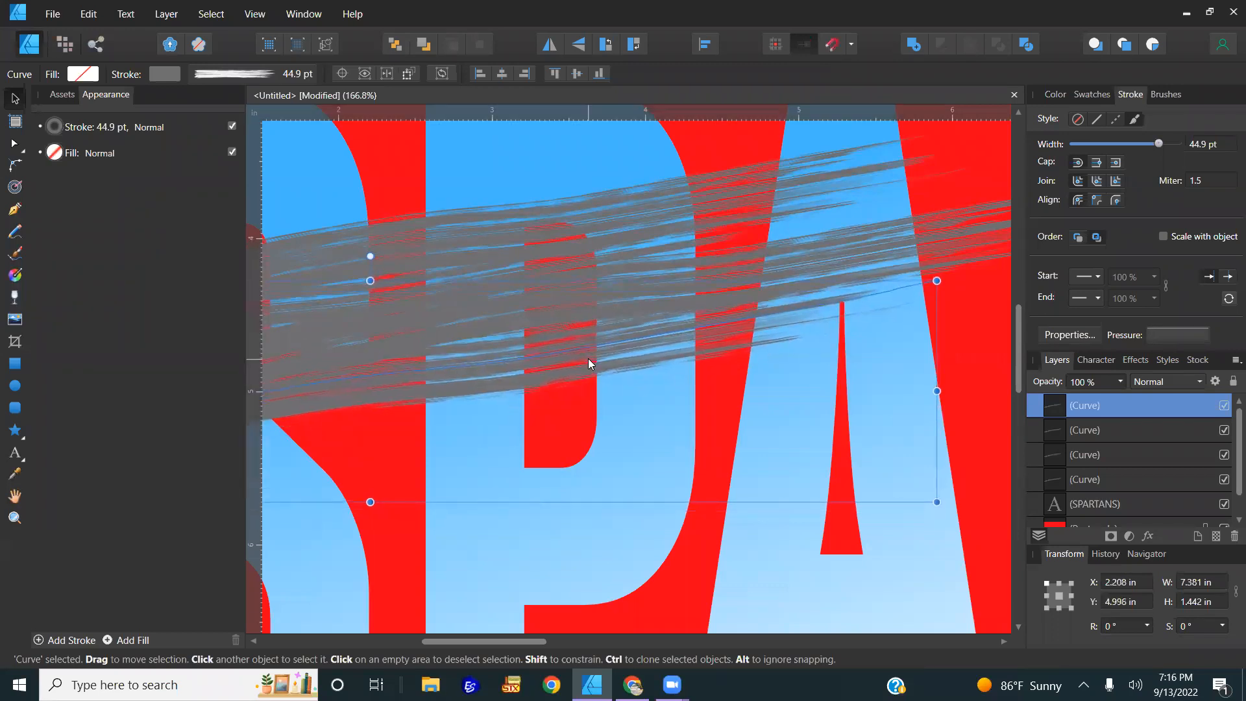
pyautogui.hotkey('ctrl', '0')
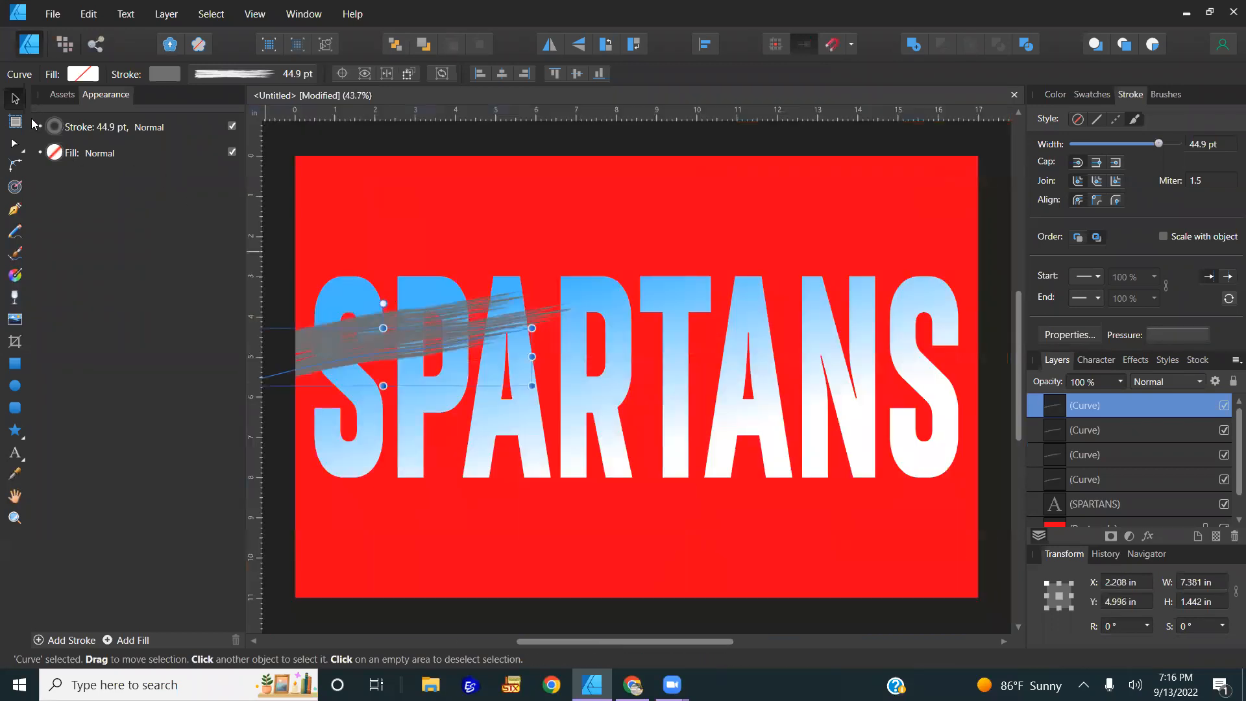
# - Group the four grey brush curves
pyautogui.keyDown('shift'); pyautogui.click(1084, 479); pyautogui.keyUp('shift')
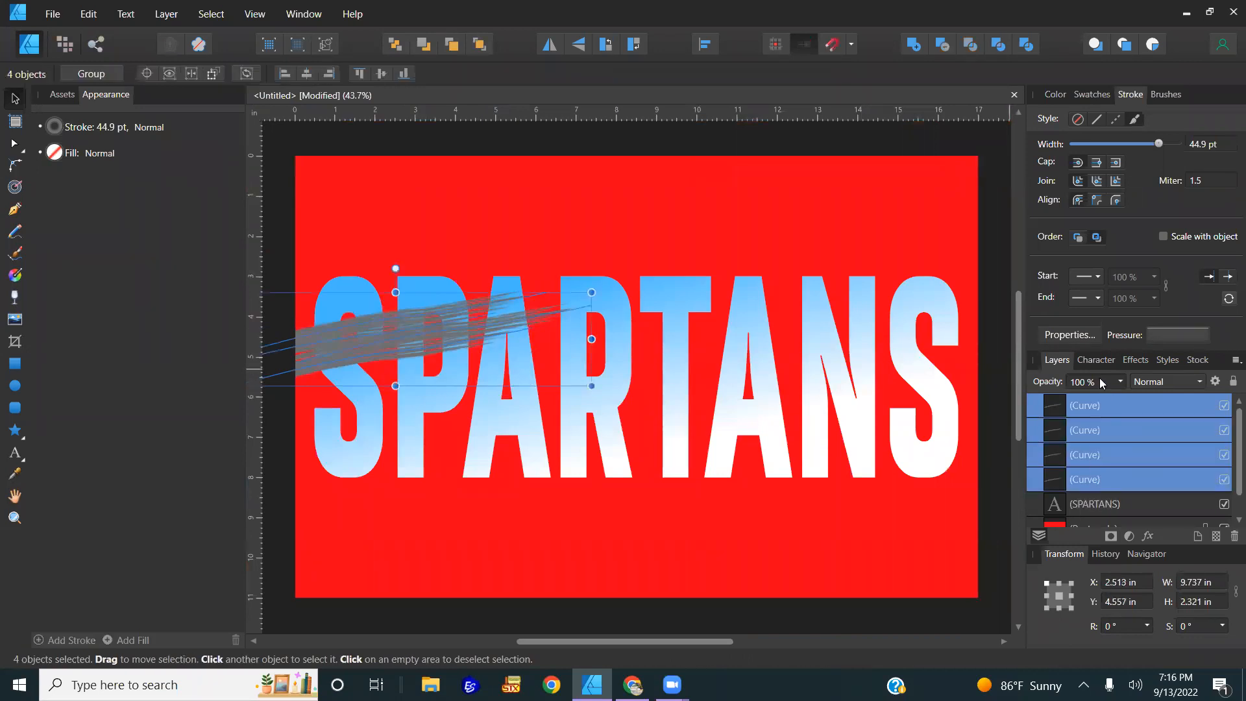
pyautogui.rightClick(1134, 427)
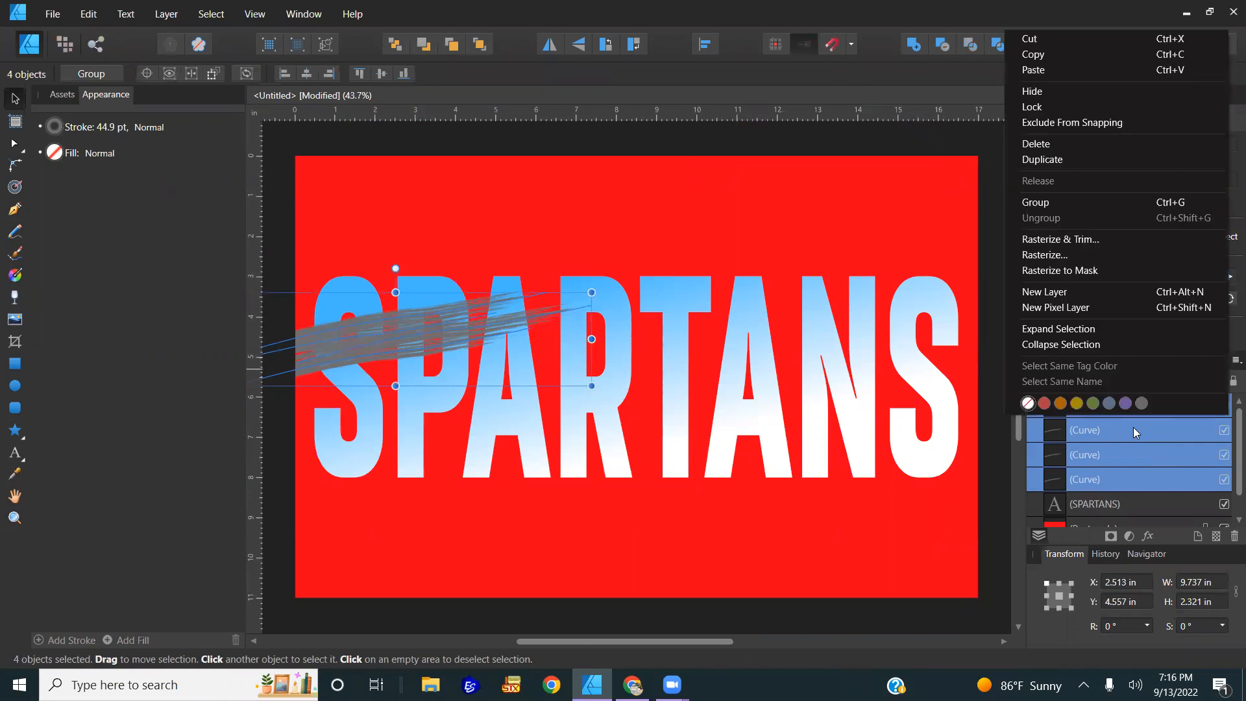
pyautogui.click(1052, 201)
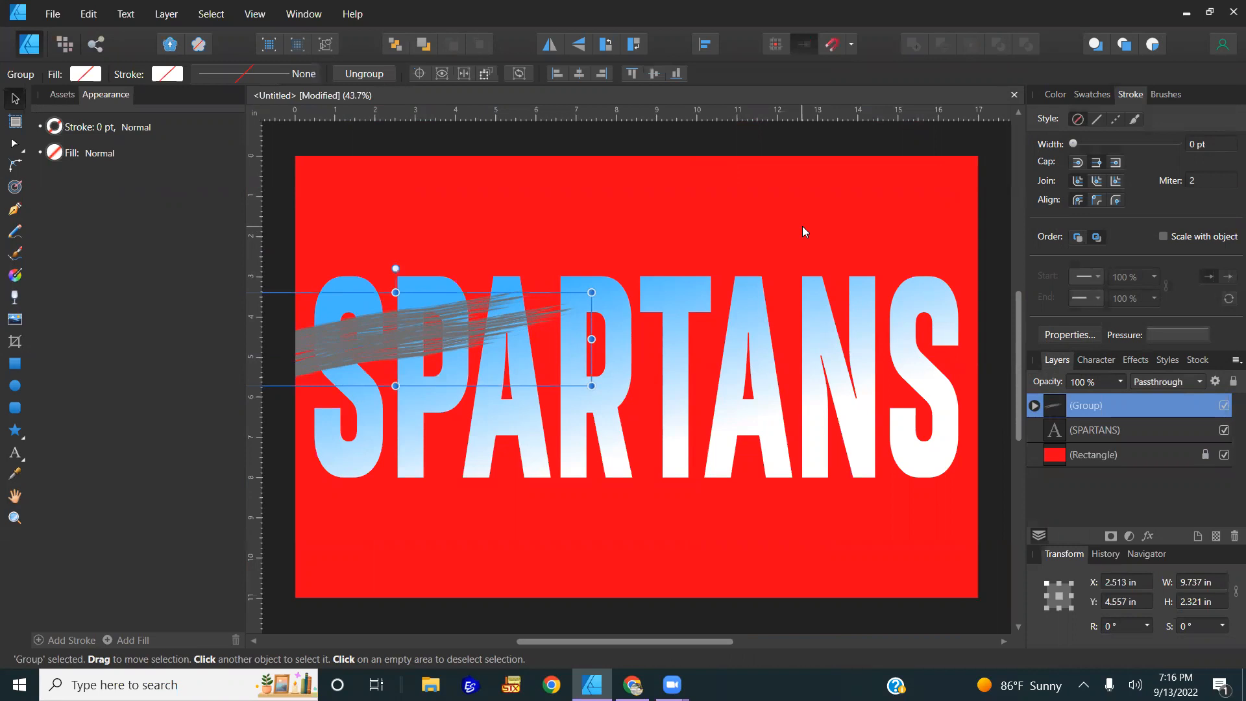
# - Duplicate the stroke group with the copy below and left of the original, and shift both groups up-left over the first S and P
pyautogui.rightClick(1114, 410)
pyautogui.click(1061, 135)
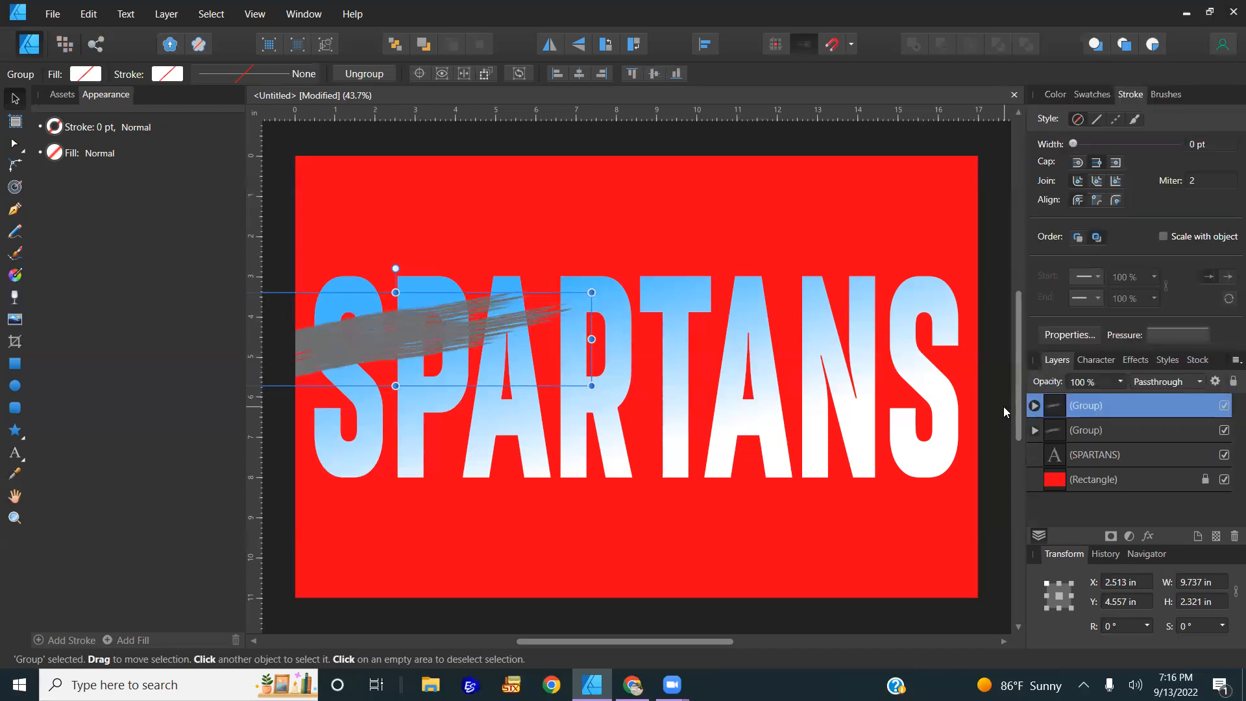
pyautogui.moveTo(384, 309)
pyautogui.mouseDown()
pyautogui.moveTo(387, 383)
pyautogui.moveTo(326, 389)
pyautogui.mouseUp()
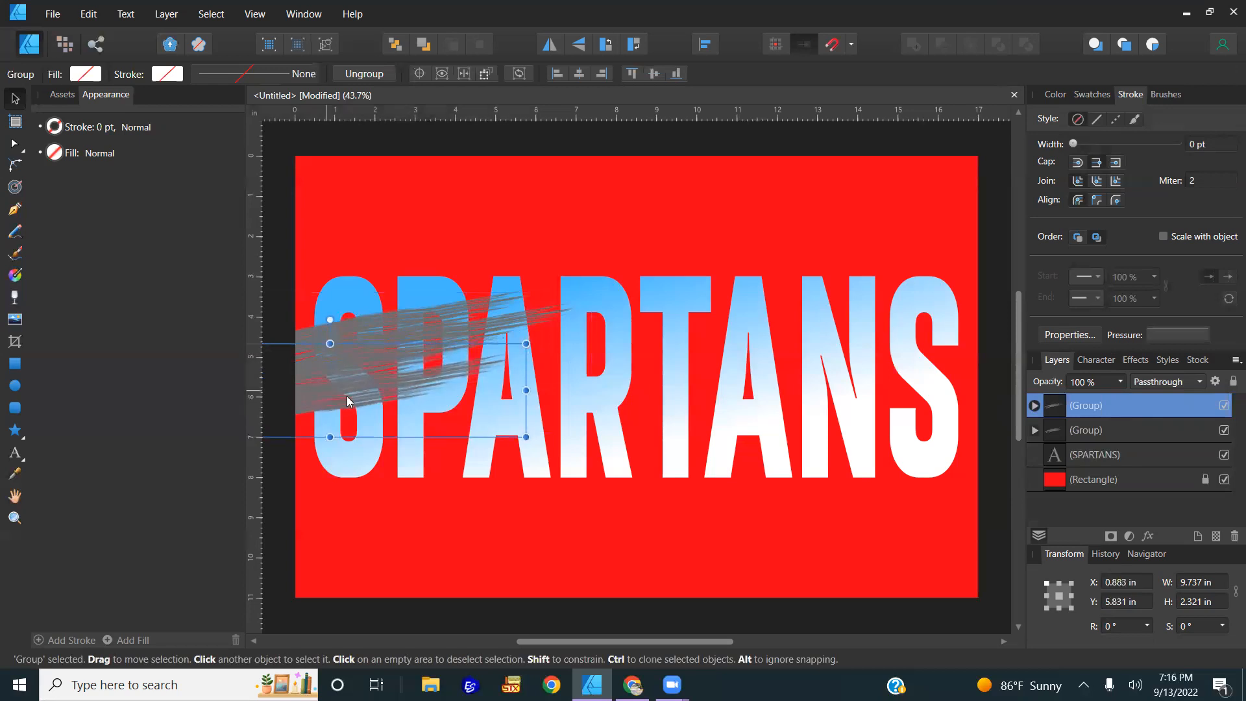
pyautogui.keyDown('shift'); pyautogui.click(383, 318); pyautogui.keyUp('shift')
pyautogui.moveTo(382, 307)
pyautogui.mouseDown()
pyautogui.moveTo(375, 285)
pyautogui.moveTo(345, 299)
pyautogui.moveTo(339, 287)
pyautogui.mouseUp()
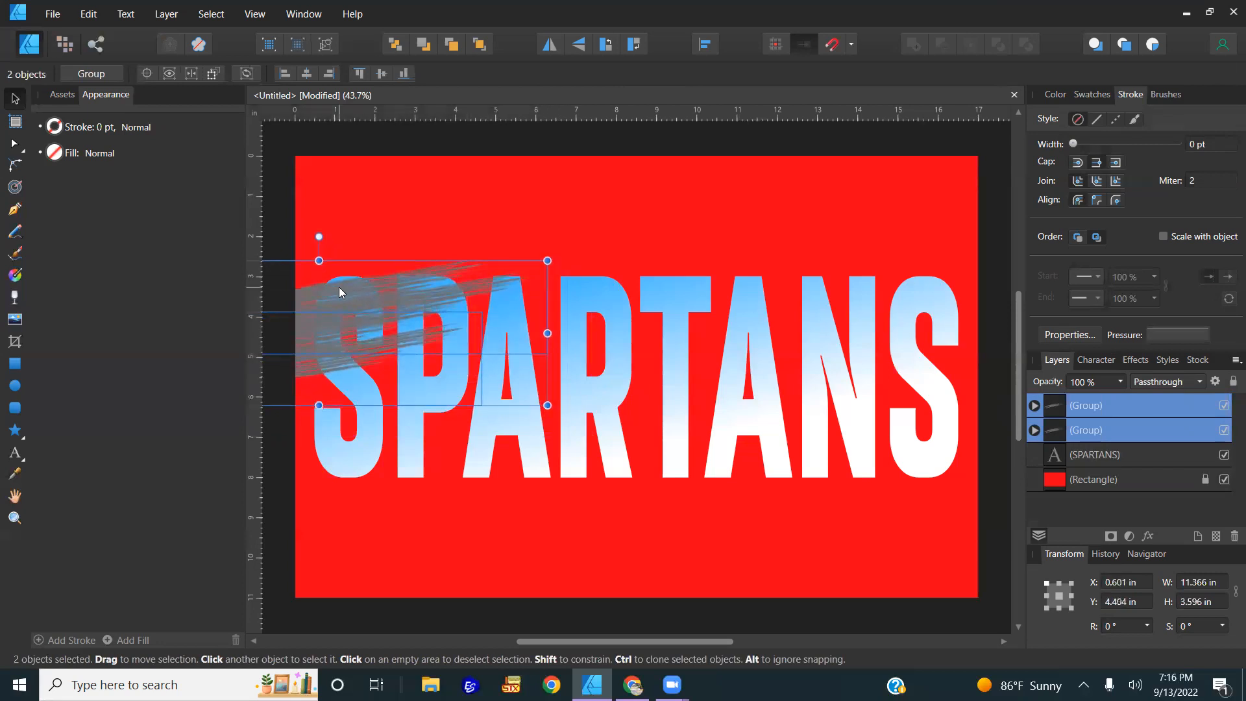
# - Duplicate the lower stroke group and place the copy down and right at about X 3.158, Y 5.46 in, reaching the R
pyautogui.click(412, 335)
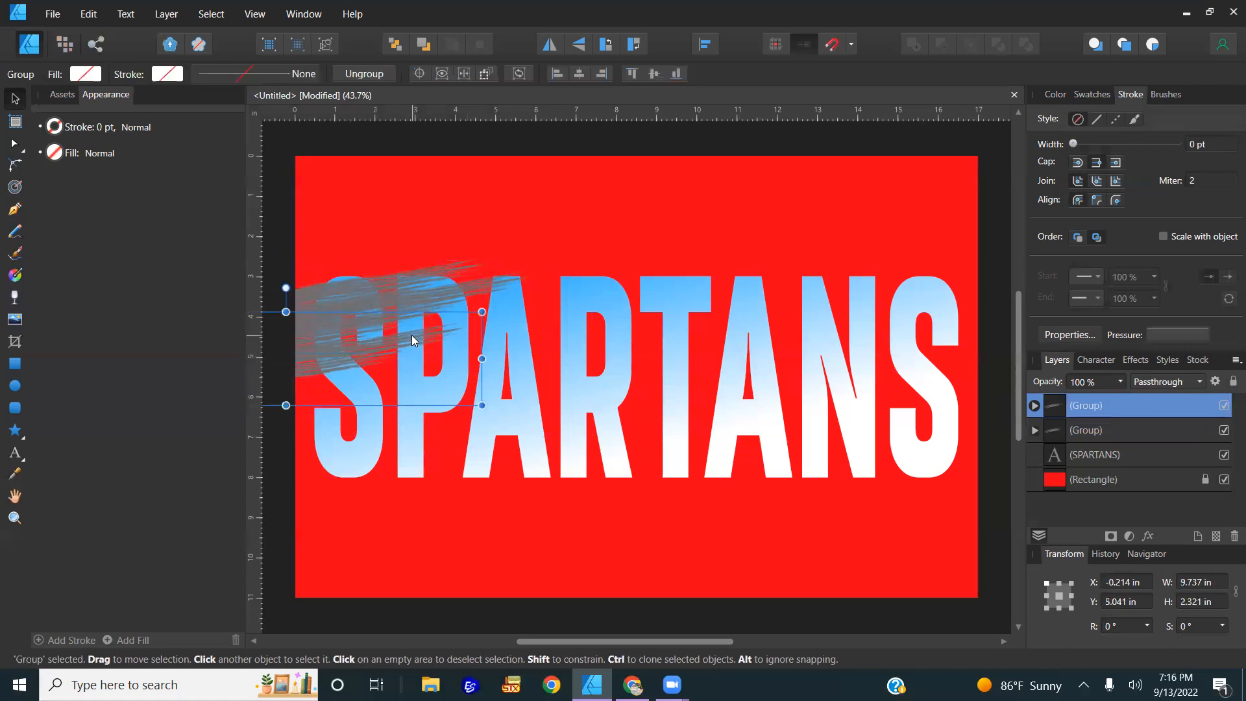
pyautogui.hotkey('ctrl', 'j')
pyautogui.moveTo(365, 355)
pyautogui.mouseDown()
pyautogui.moveTo(425, 387)
pyautogui.moveTo(500, 377)
pyautogui.mouseUp()
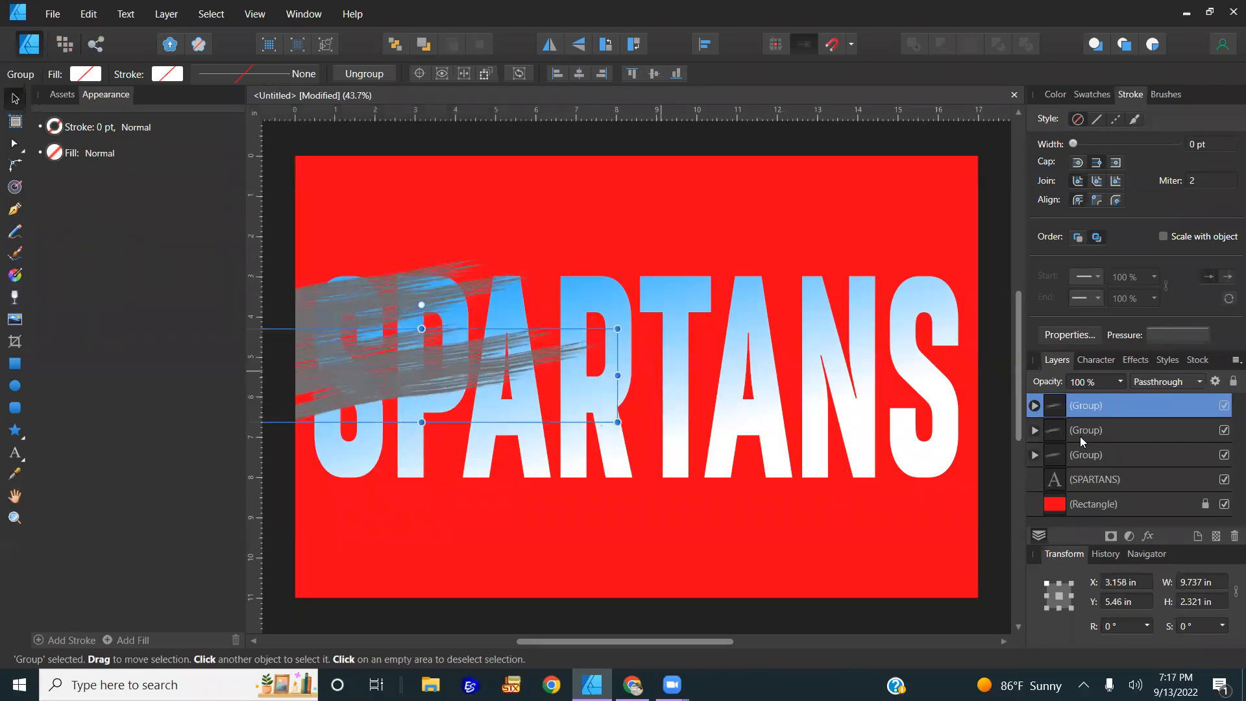
# - Duplicate all three stroke groups, bring the copies to the front, and move them over the lower part of TANS
pyautogui.keyDown('shift'); pyautogui.click(1102, 449); pyautogui.keyUp('shift')
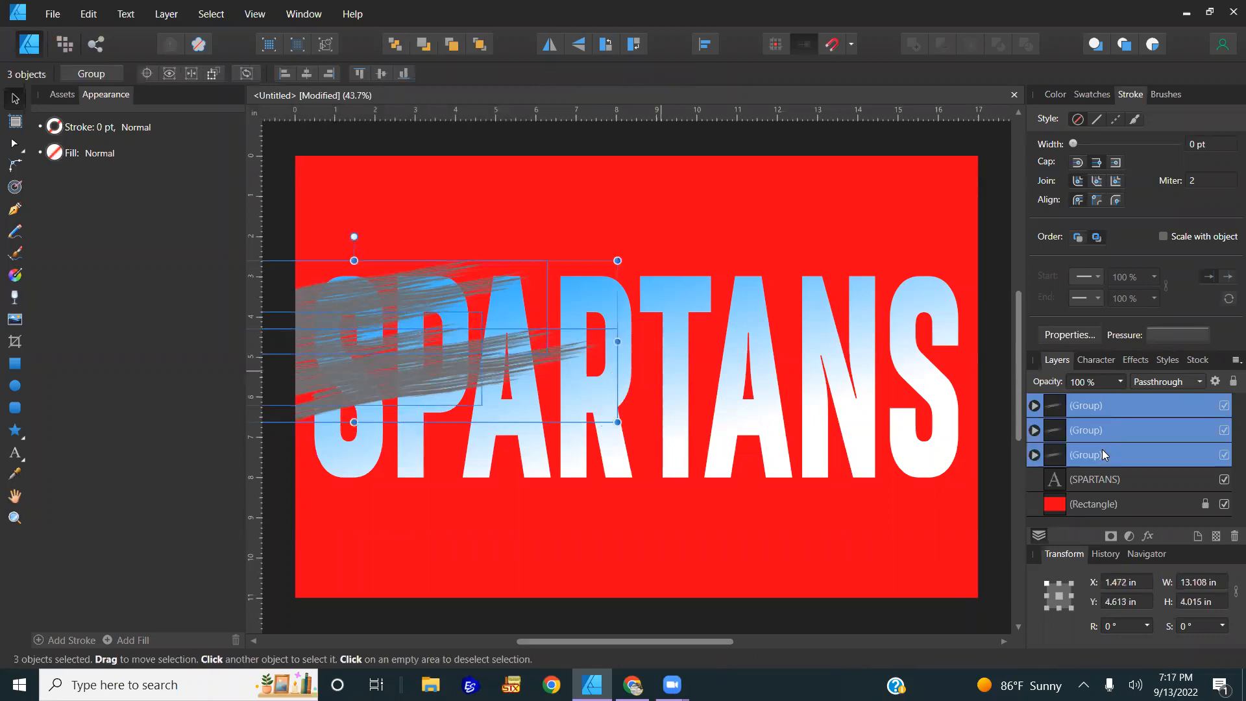
pyautogui.hotkey('ctrl', 'j')
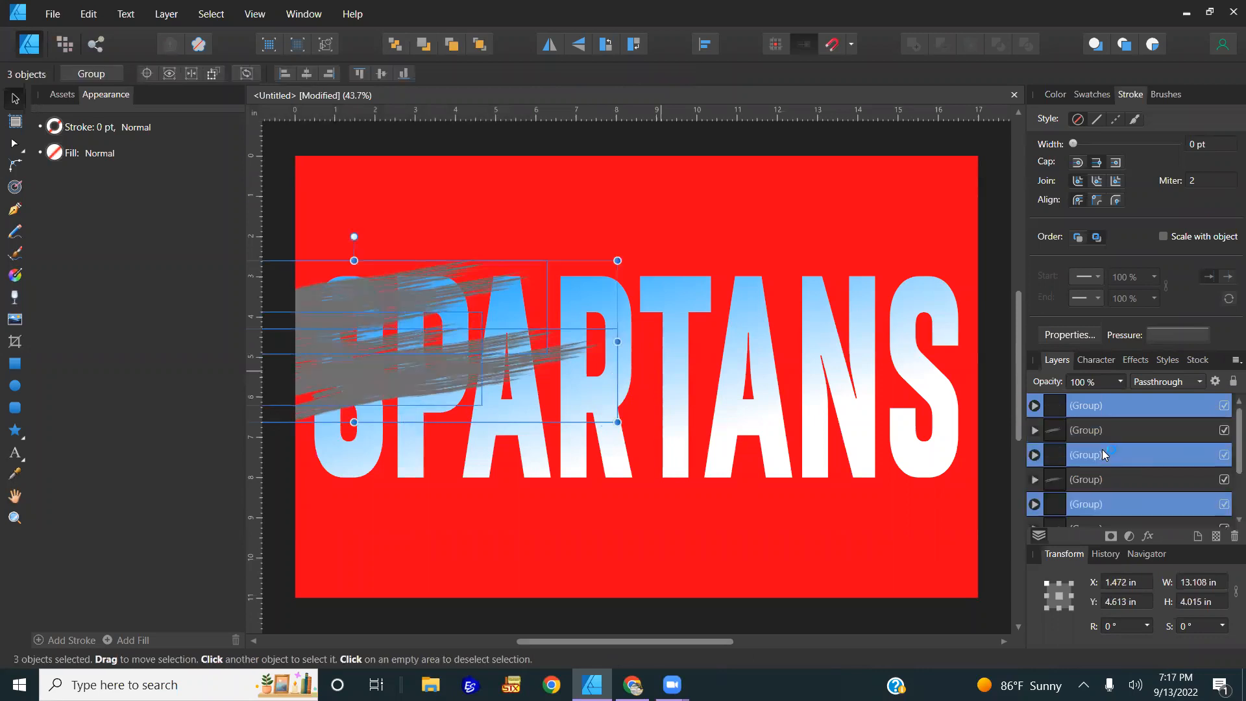
pyautogui.click(479, 44)
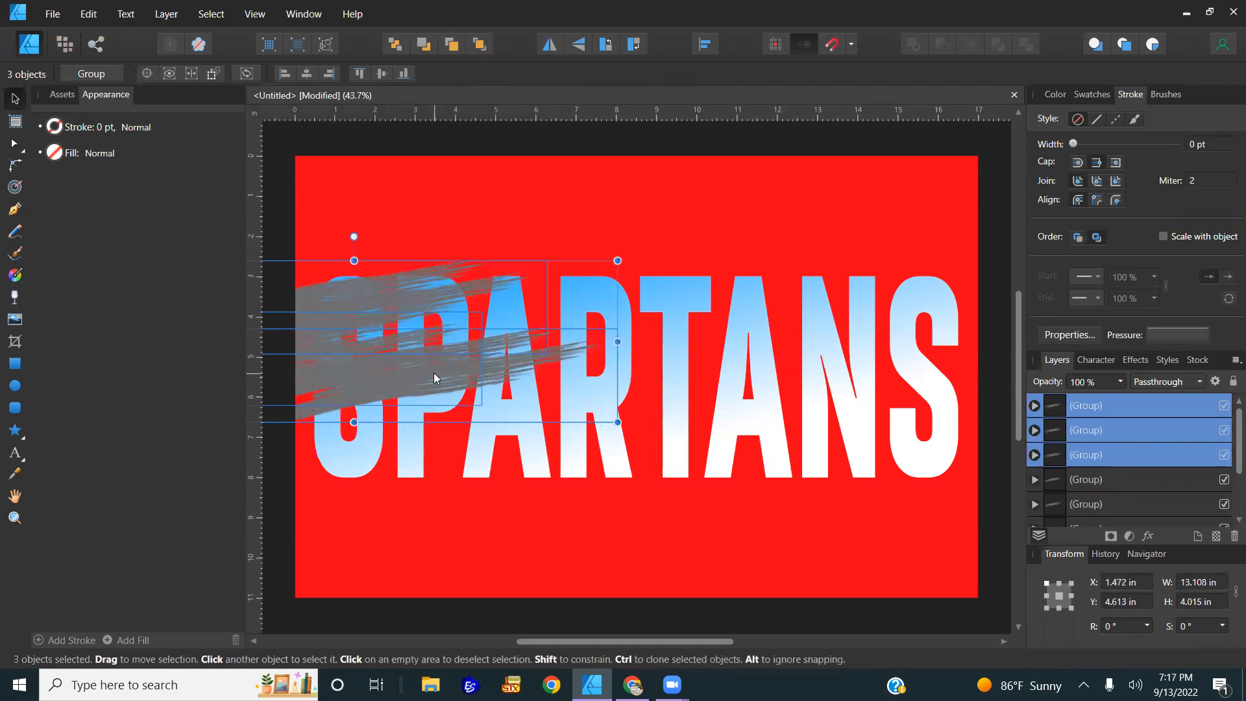
pyautogui.moveTo(434, 373); pyautogui.dragTo(638, 459)
pyautogui.moveTo(791, 446)
pyautogui.mouseDown()
pyautogui.moveTo(893, 485)
pyautogui.moveTo(920, 479)
pyautogui.mouseUp()
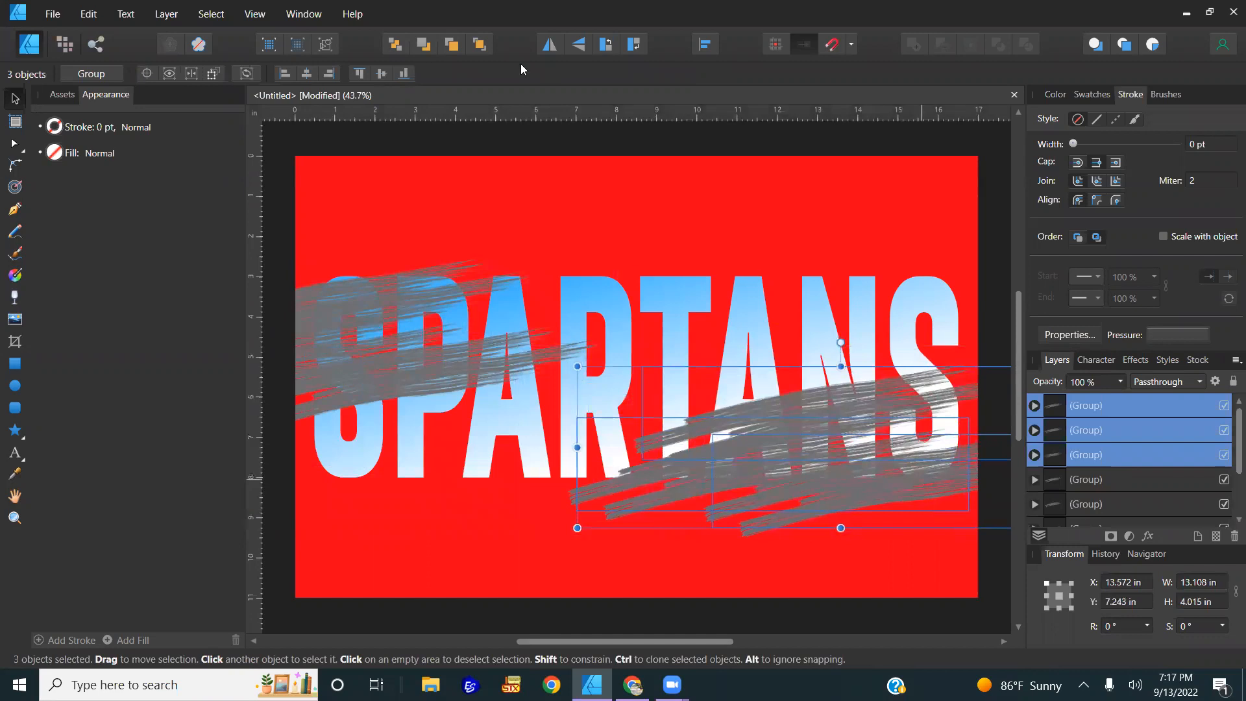
# - Flip the three copied groups horizontally and vertically and move them to about X 15.201, Y 7.872 in, running off the right edge
pyautogui.click(550, 45)
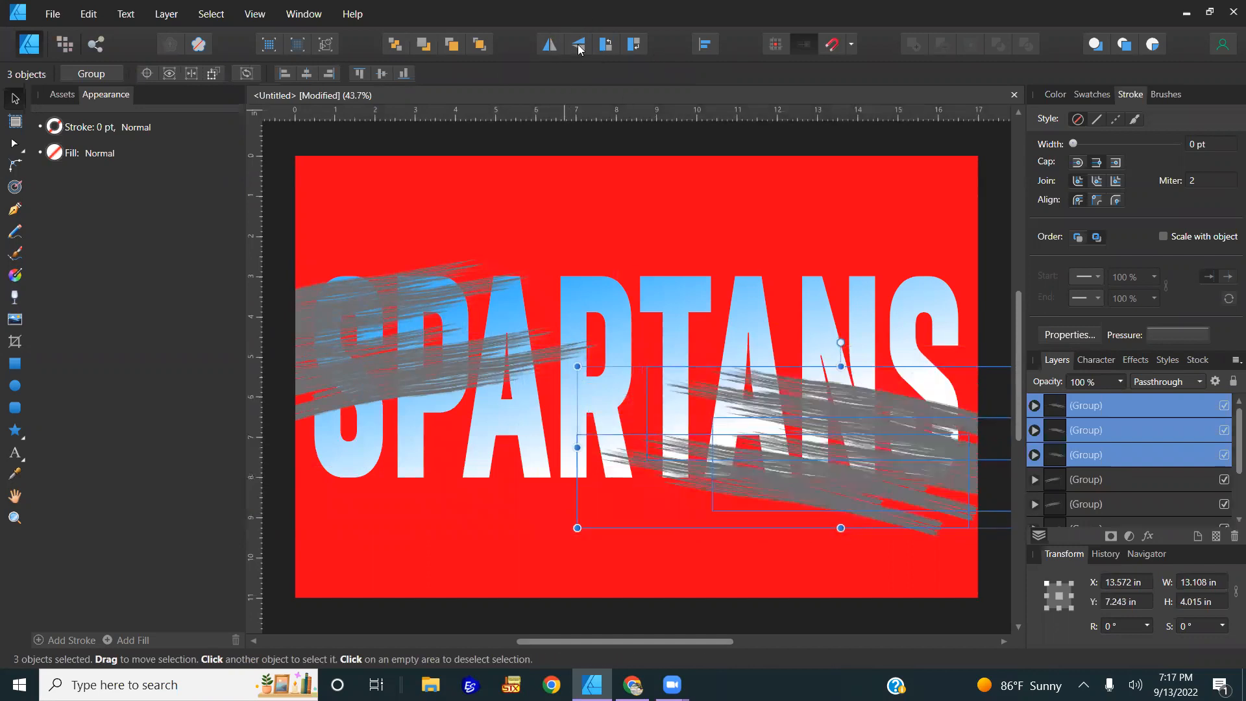
pyautogui.click(579, 46)
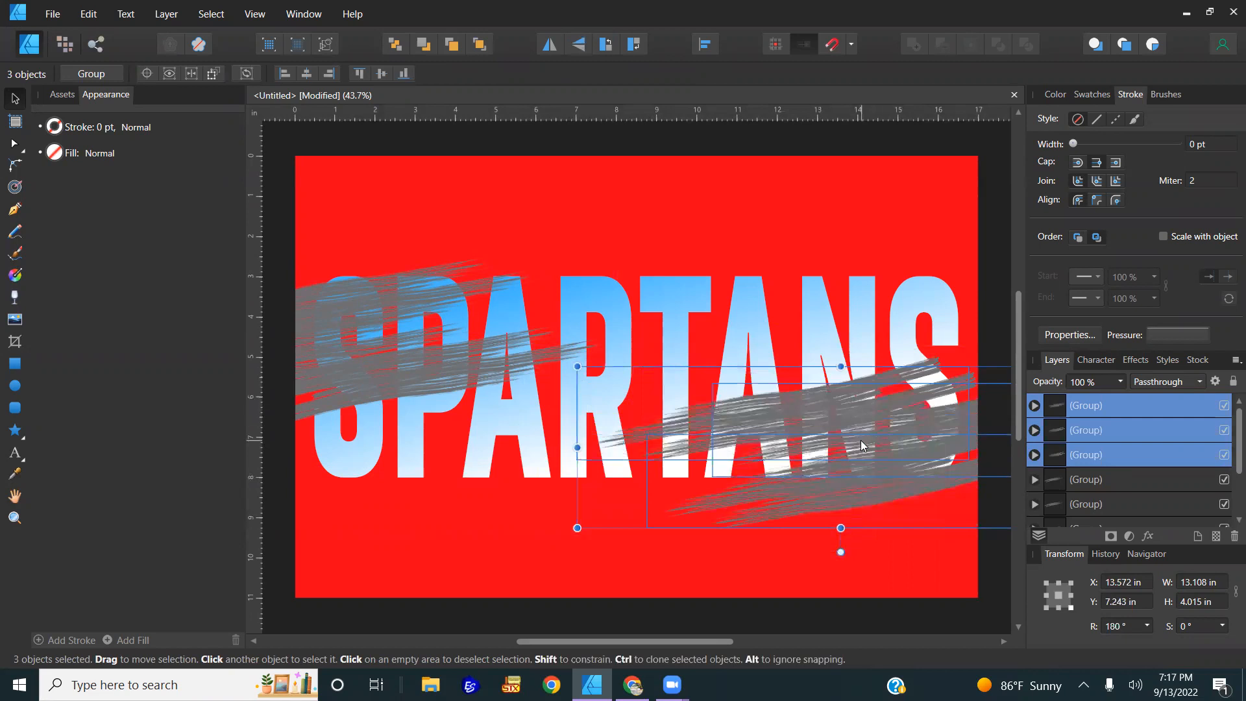
pyautogui.moveTo(867, 447)
pyautogui.mouseDown()
pyautogui.moveTo(909, 435)
pyautogui.moveTo(927, 465)
pyautogui.mouseUp()
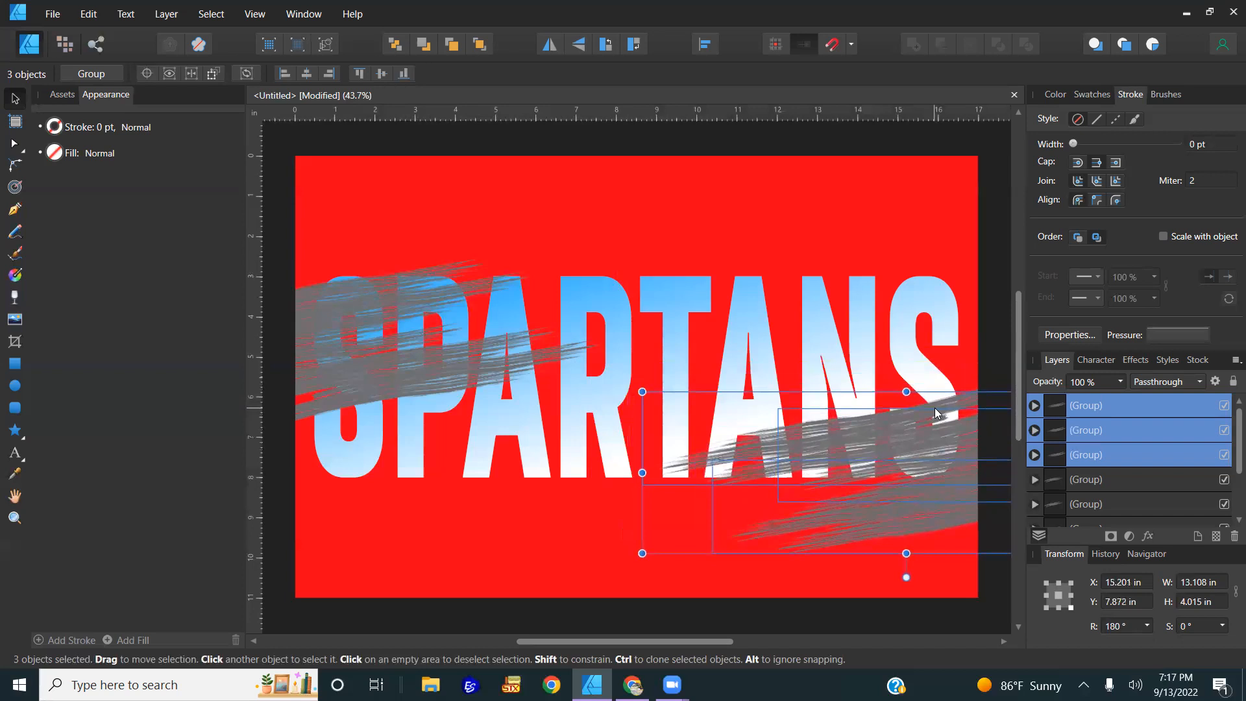
# - Group the three lower-right stroke groups together, and the three upper-left stroke groups into a separate group
pyautogui.hotkey('ctrl', 'g')
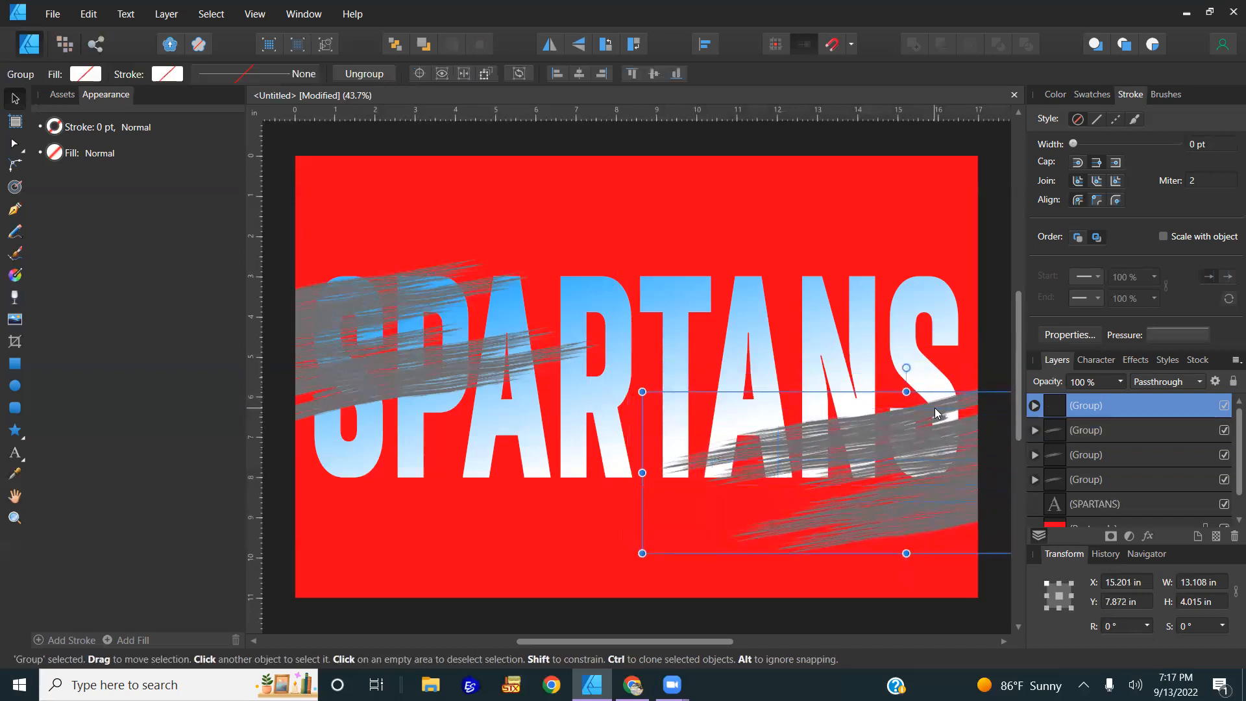
pyautogui.click(1112, 431)
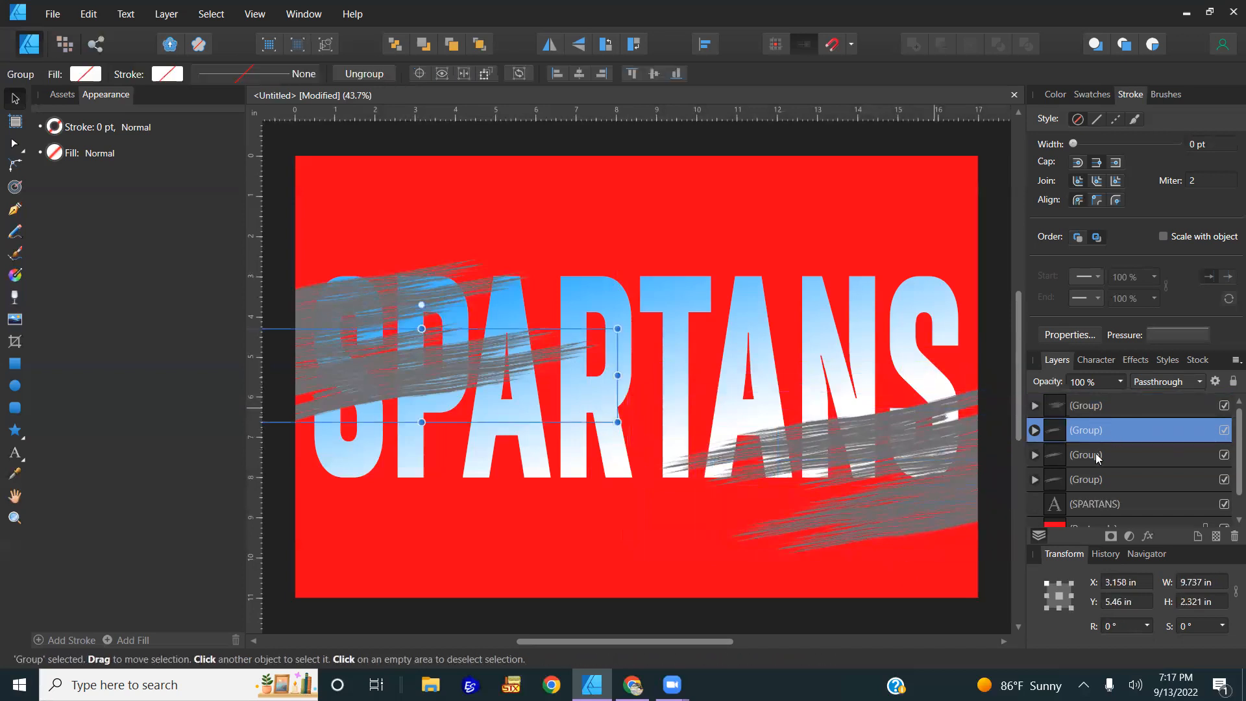
pyautogui.keyDown('shift'); pyautogui.click(1095, 480); pyautogui.keyUp('shift')
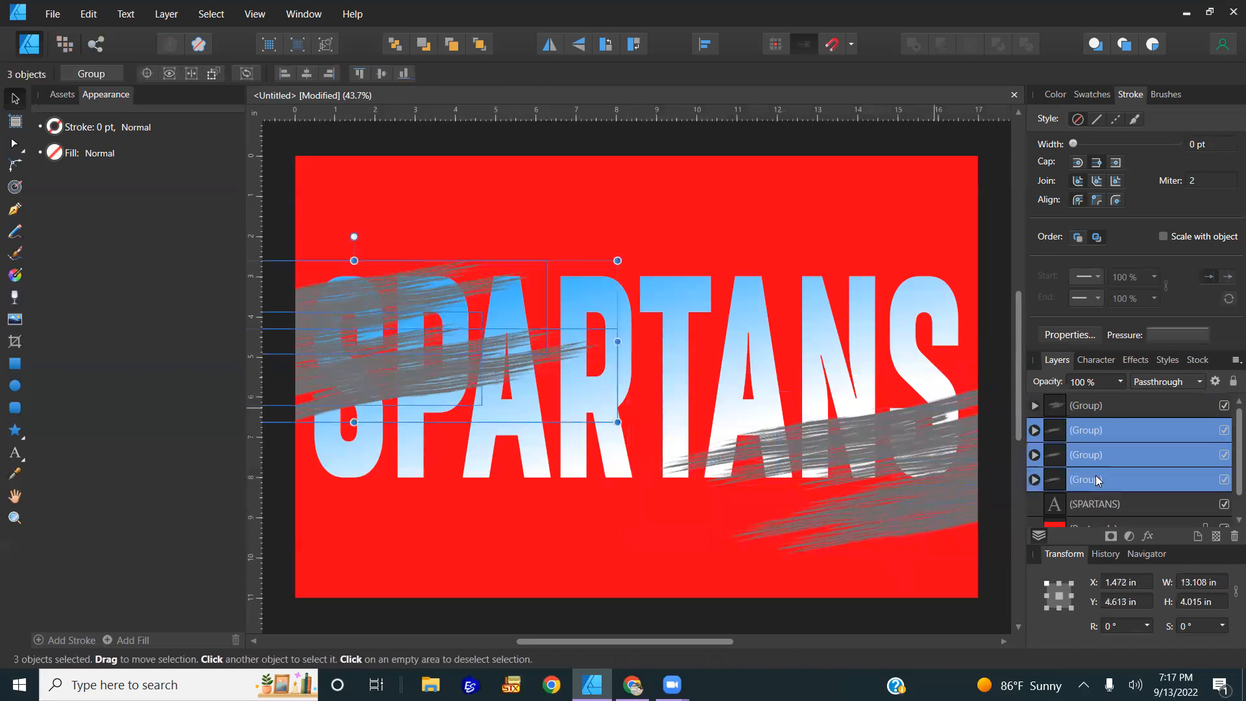
pyautogui.hotkey('ctrl', 'g')
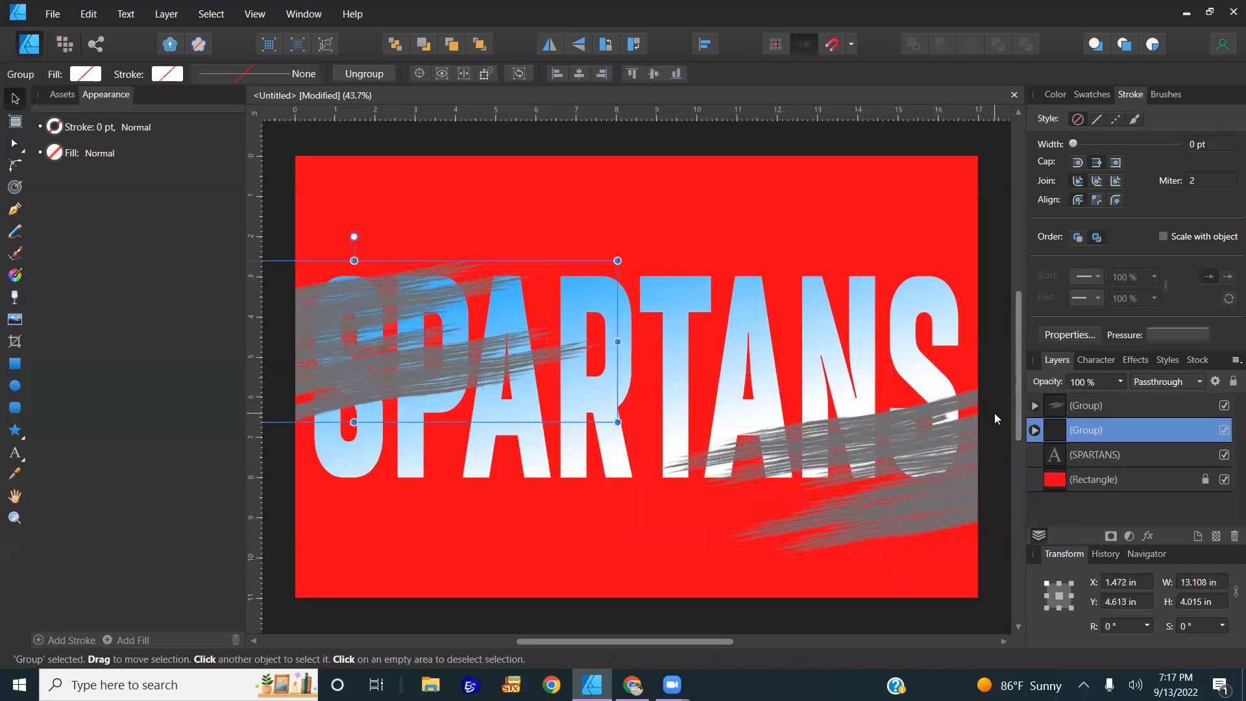
# - Rename the lower-right group "Bottom Strokes" and the upper-left group "Top Strokes"
pyautogui.click(994, 413)
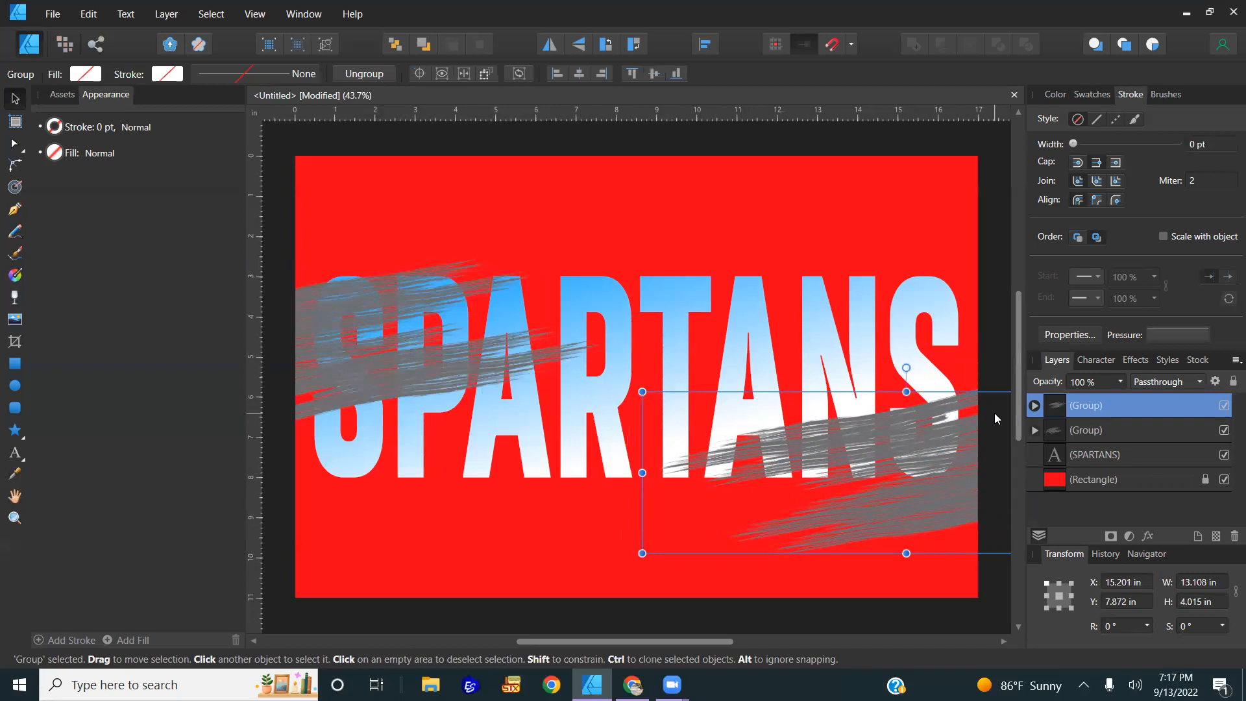
pyautogui.doubleClick(1095, 407)
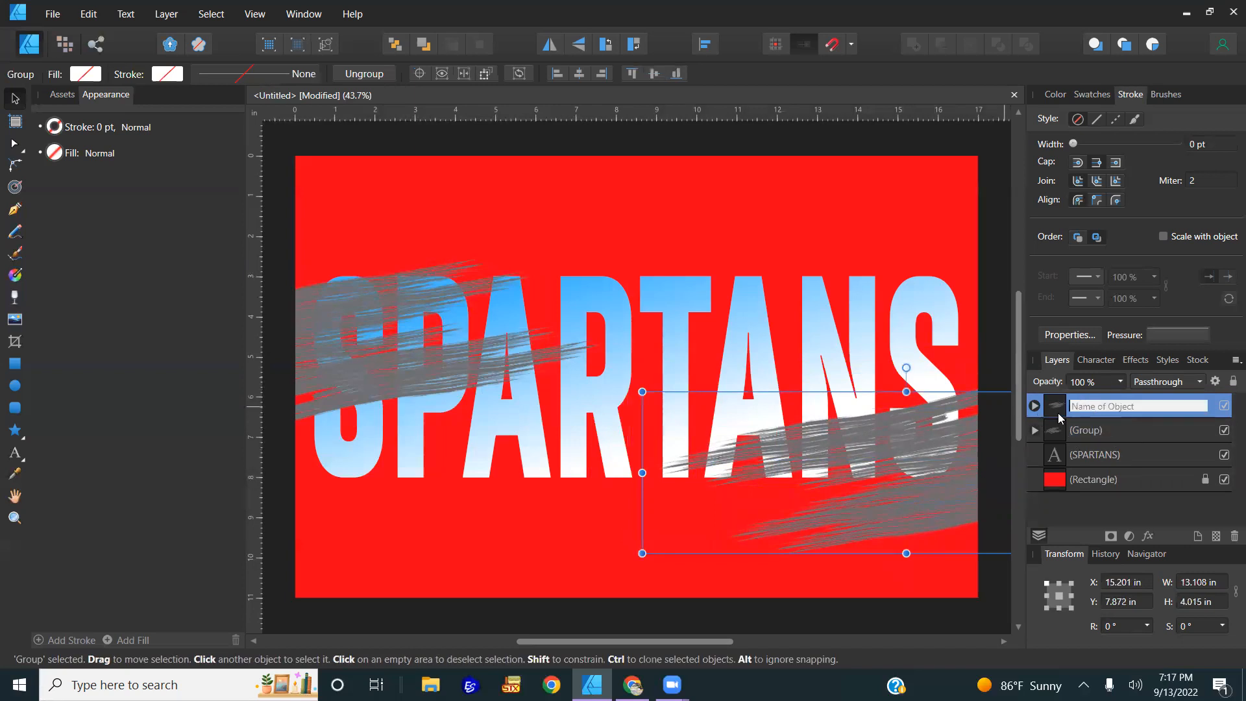
pyautogui.write('Bottom Strokes')
pyautogui.press('Return')
pyautogui.click(1115, 433)
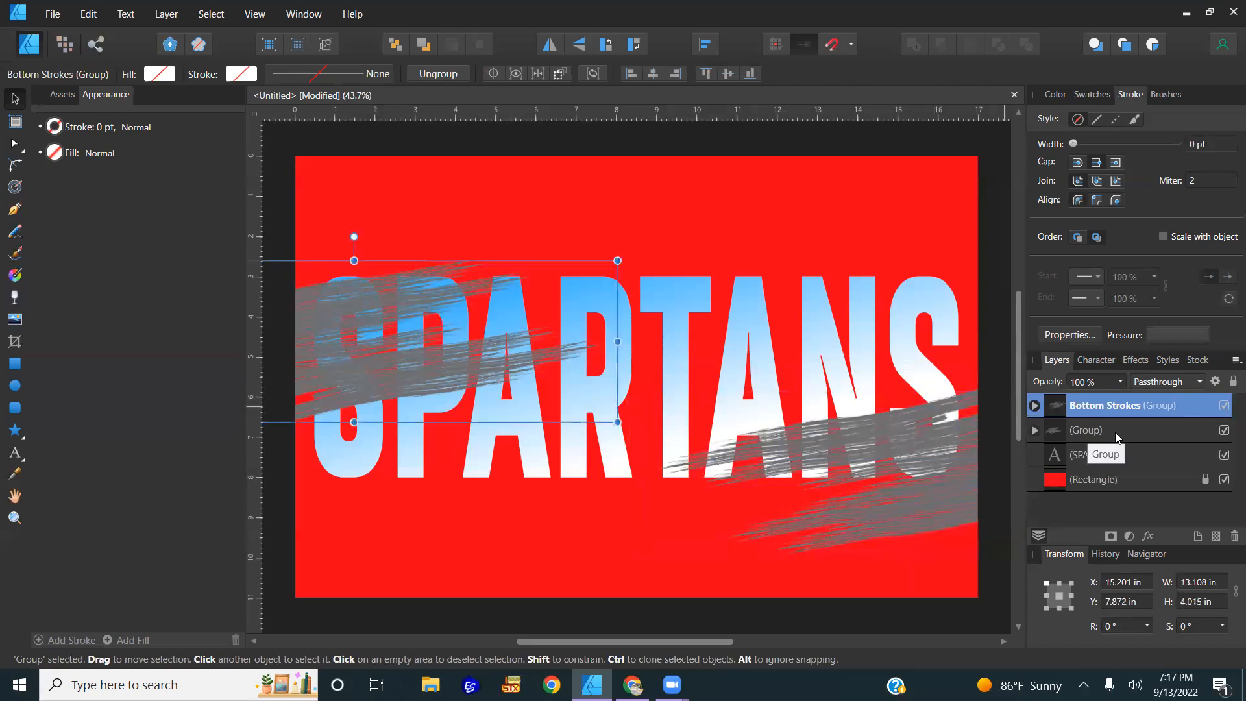
pyautogui.doubleClick(1115, 432)
pyautogui.write('Top Strokes')
pyautogui.press('Return')
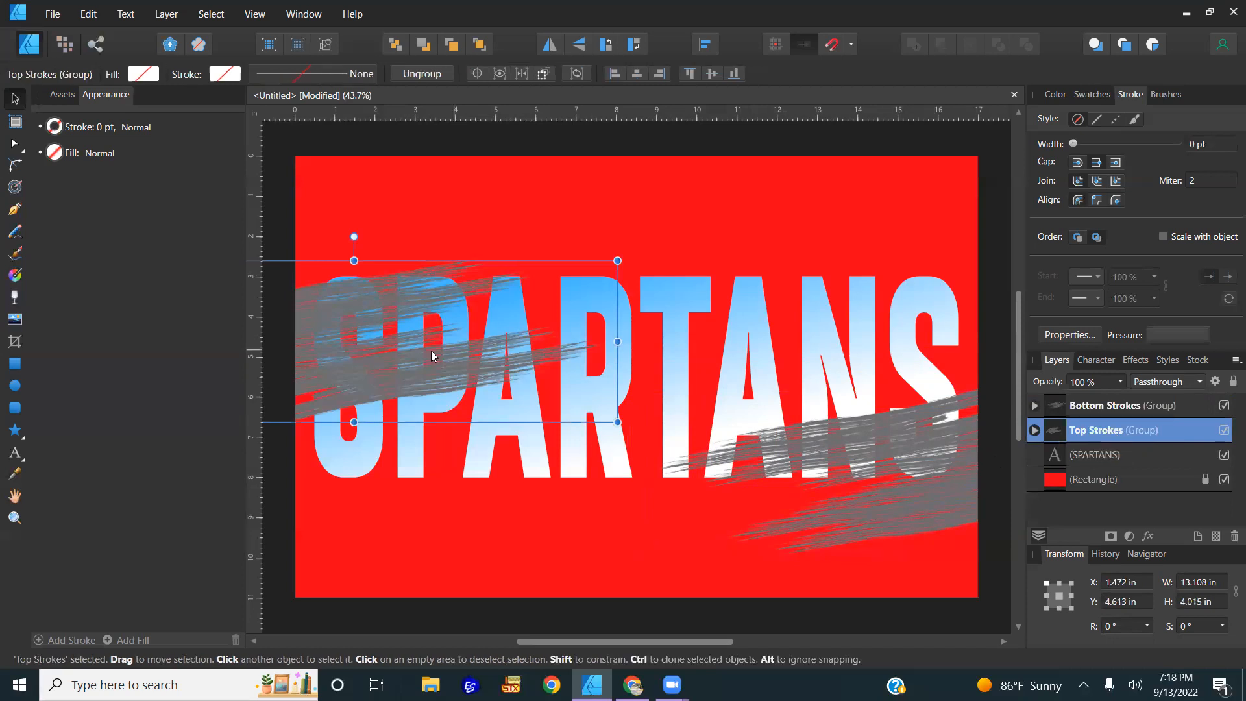
# - Move Top Strokes right to about X 2.279, Y 4.452 in, and its middle subgroup right to about X 1.19 in
pyautogui.moveTo(425, 356); pyautogui.dragTo(454, 353)
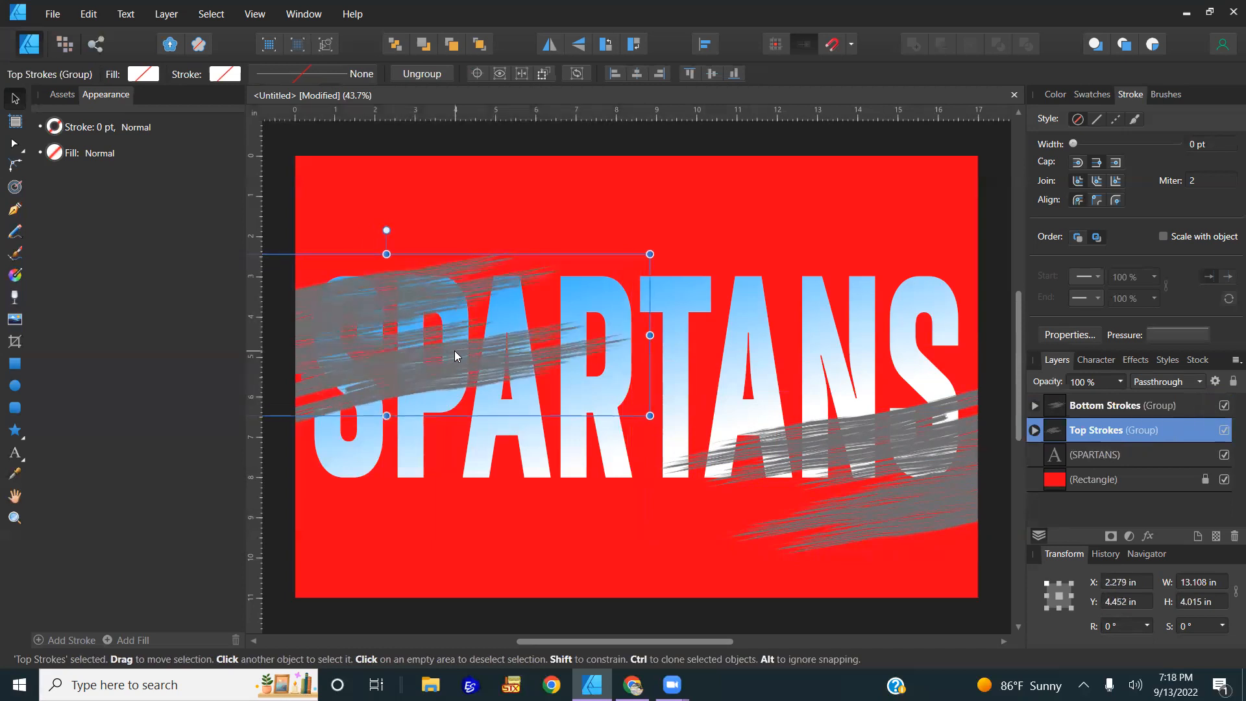
pyautogui.doubleClick(421, 341)
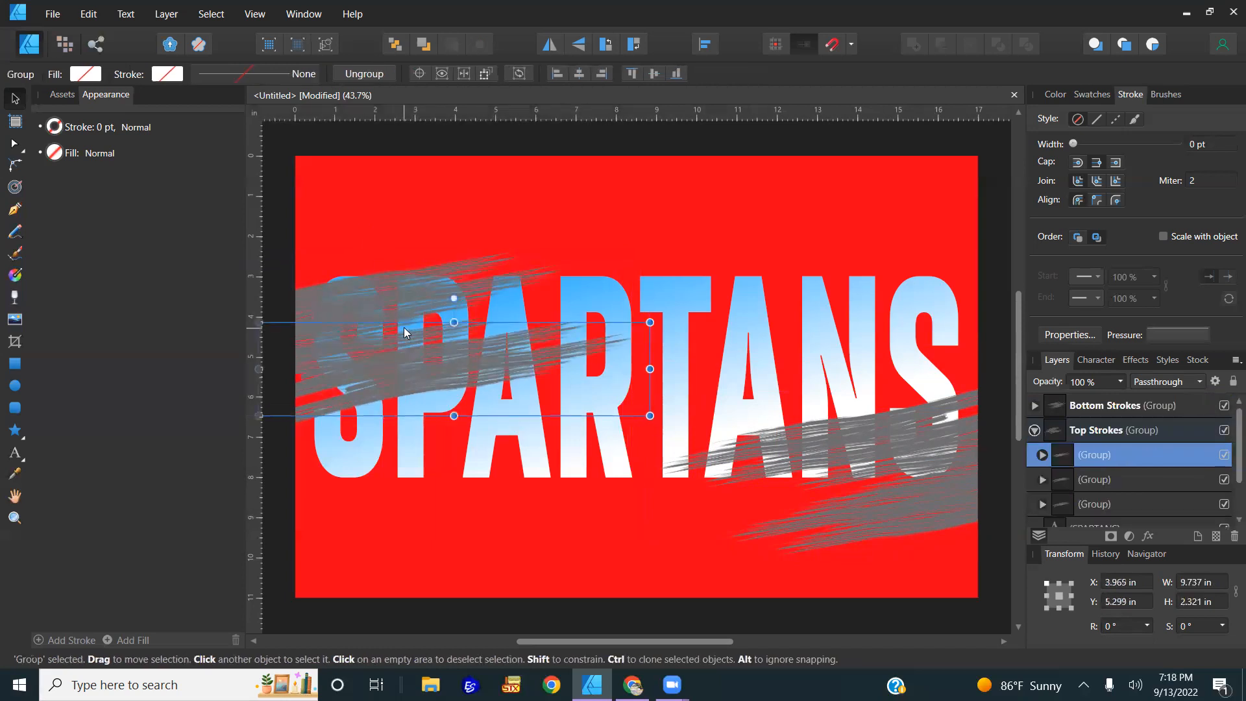
pyautogui.moveTo(403, 327)
pyautogui.mouseDown()
pyautogui.moveTo(453, 320)
pyautogui.moveTo(428, 327)
pyautogui.mouseUp()
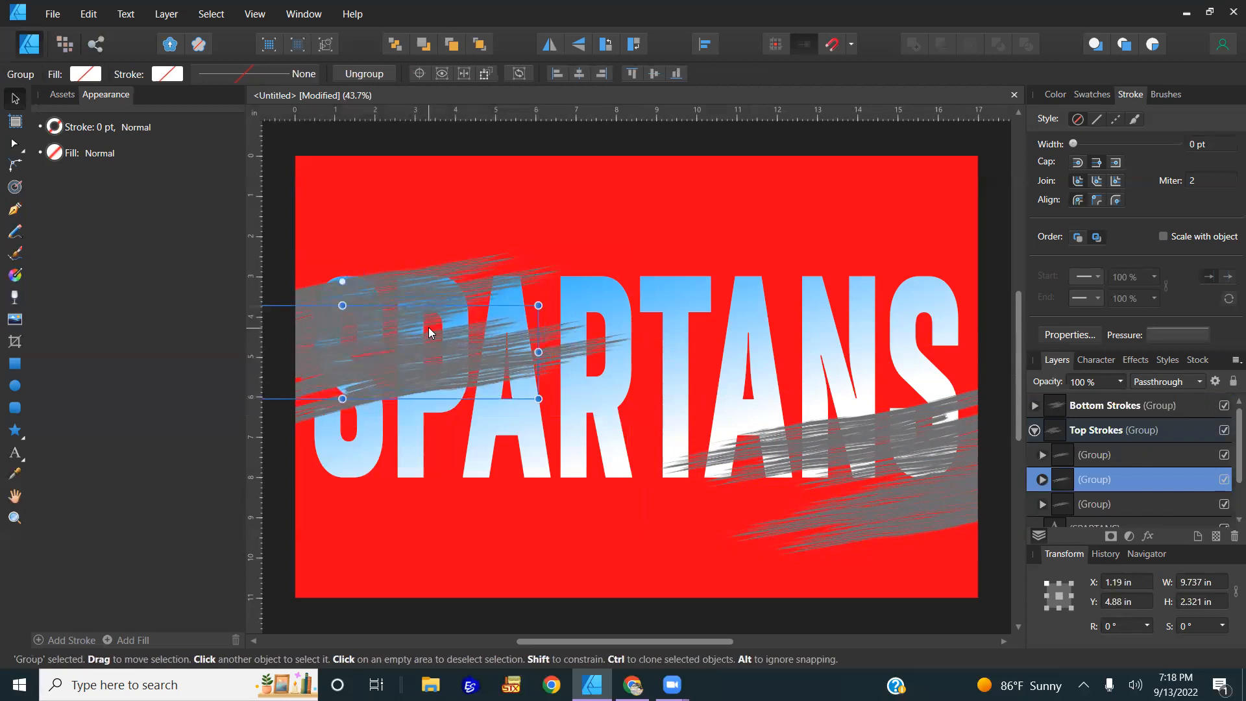
# - Clip both the Bottom Strokes and Top Strokes groups inside the SPARTANS text by nesting them in its layer
pyautogui.click(711, 551)
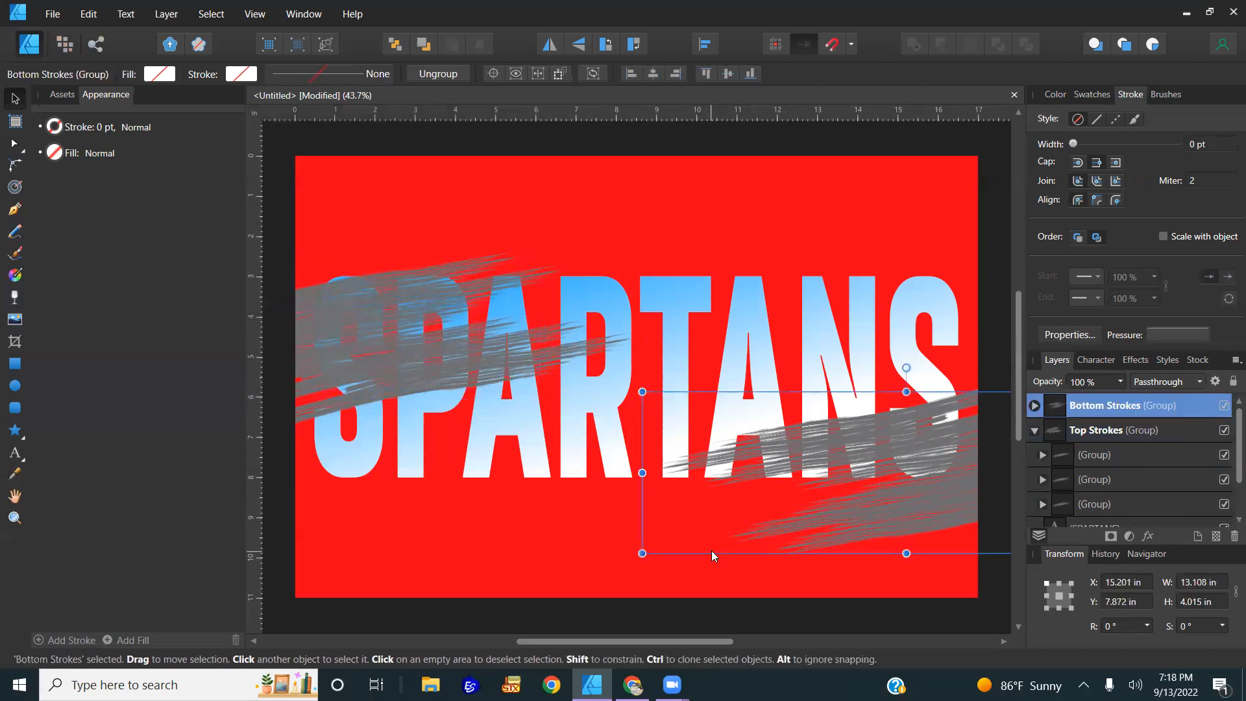
pyautogui.click(1034, 429)
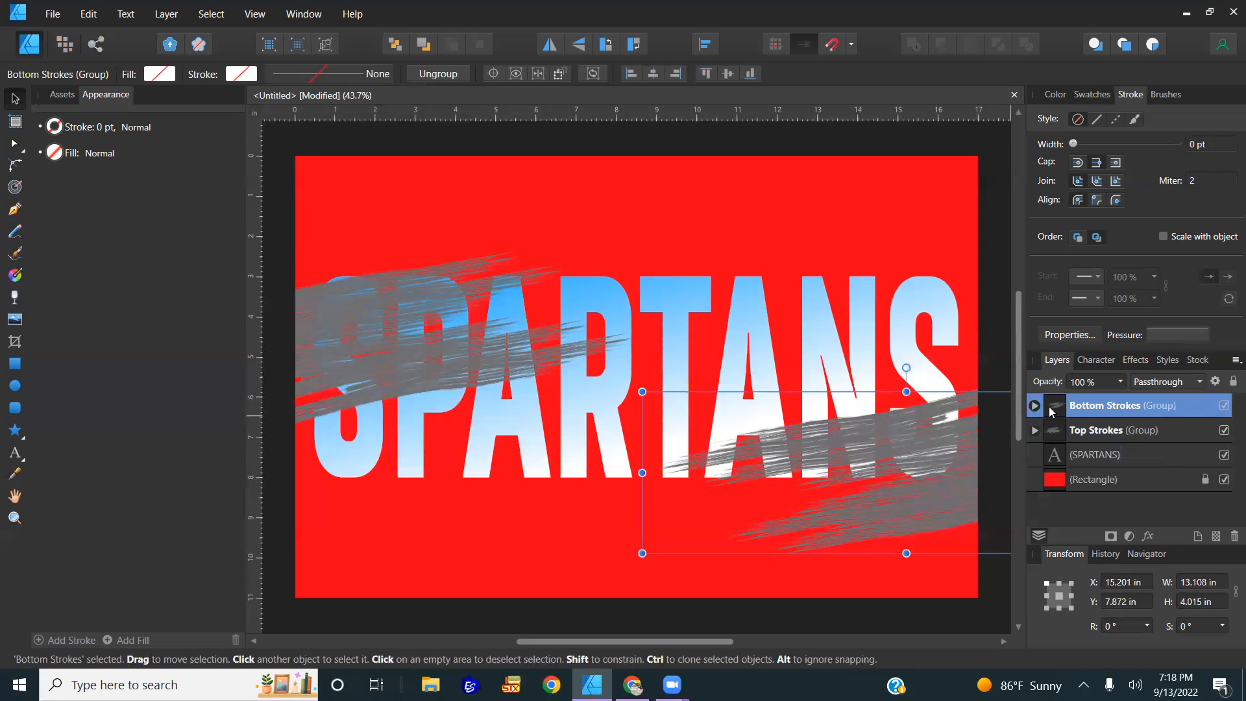
pyautogui.moveTo(1087, 408); pyautogui.dragTo(1084, 436)
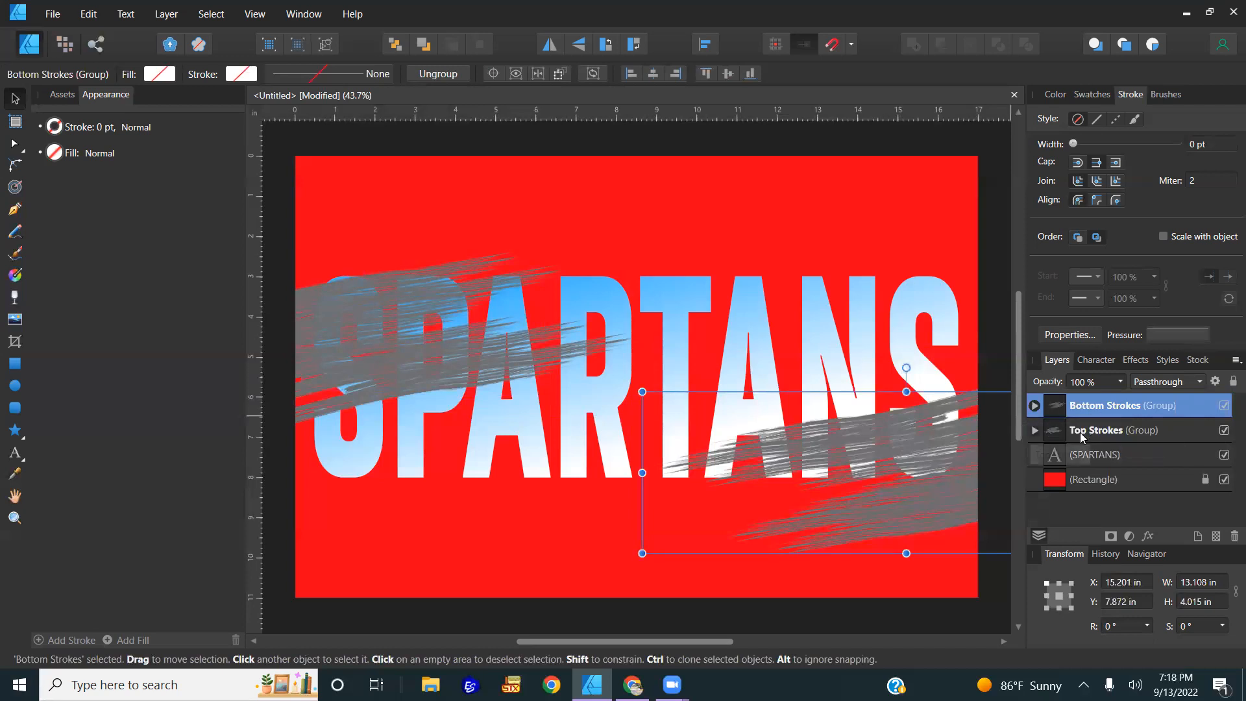
pyautogui.click(1083, 434)
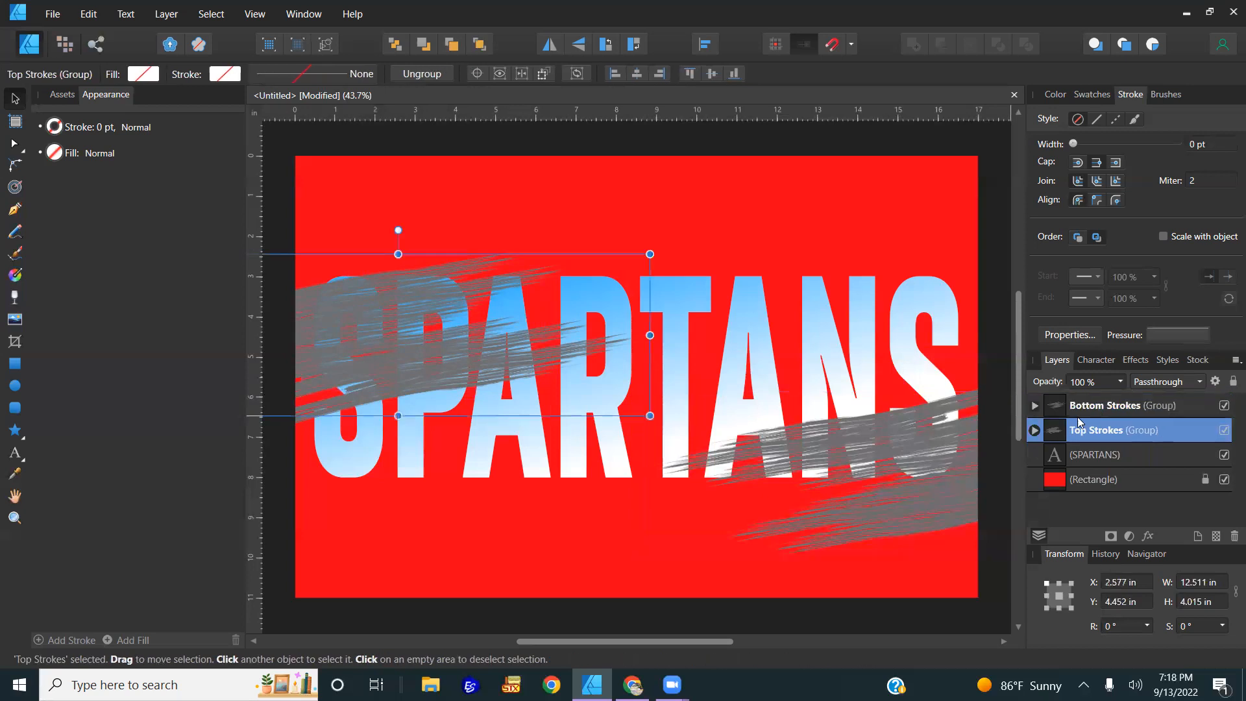
pyautogui.keyDown('shift'); pyautogui.click(1083, 414); pyautogui.keyUp('shift')
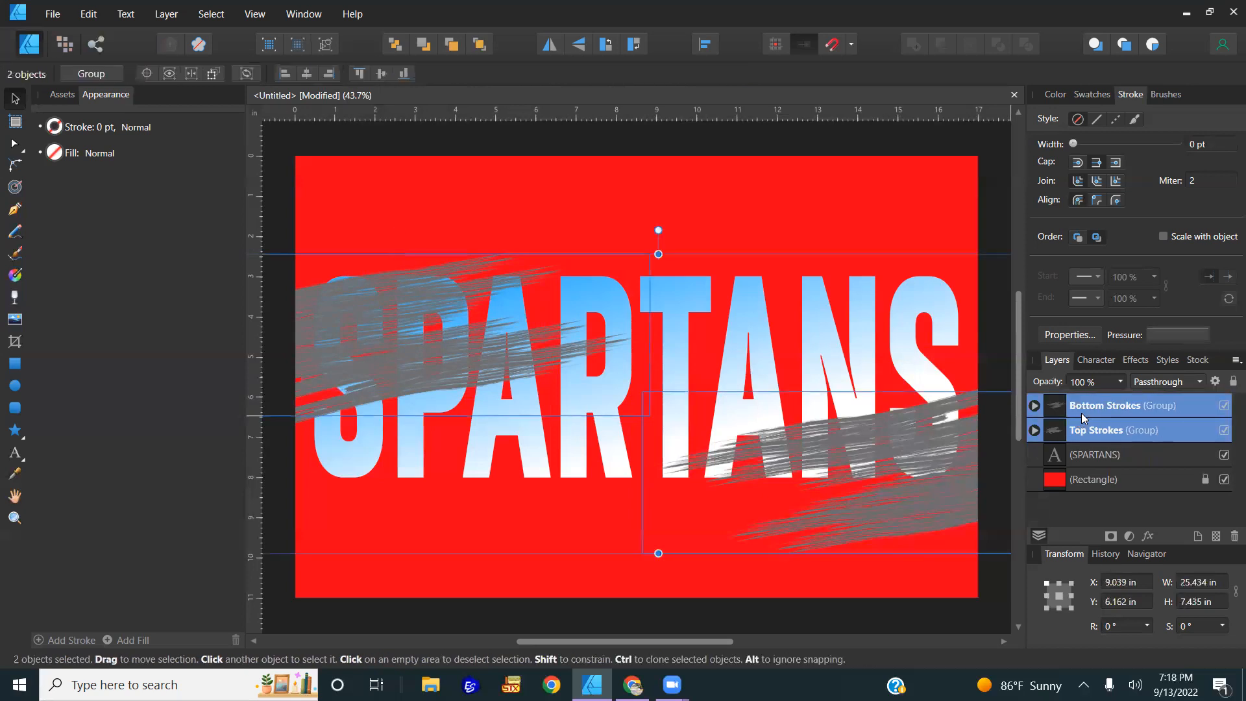
pyautogui.moveTo(1093, 433); pyautogui.dragTo(1088, 453)
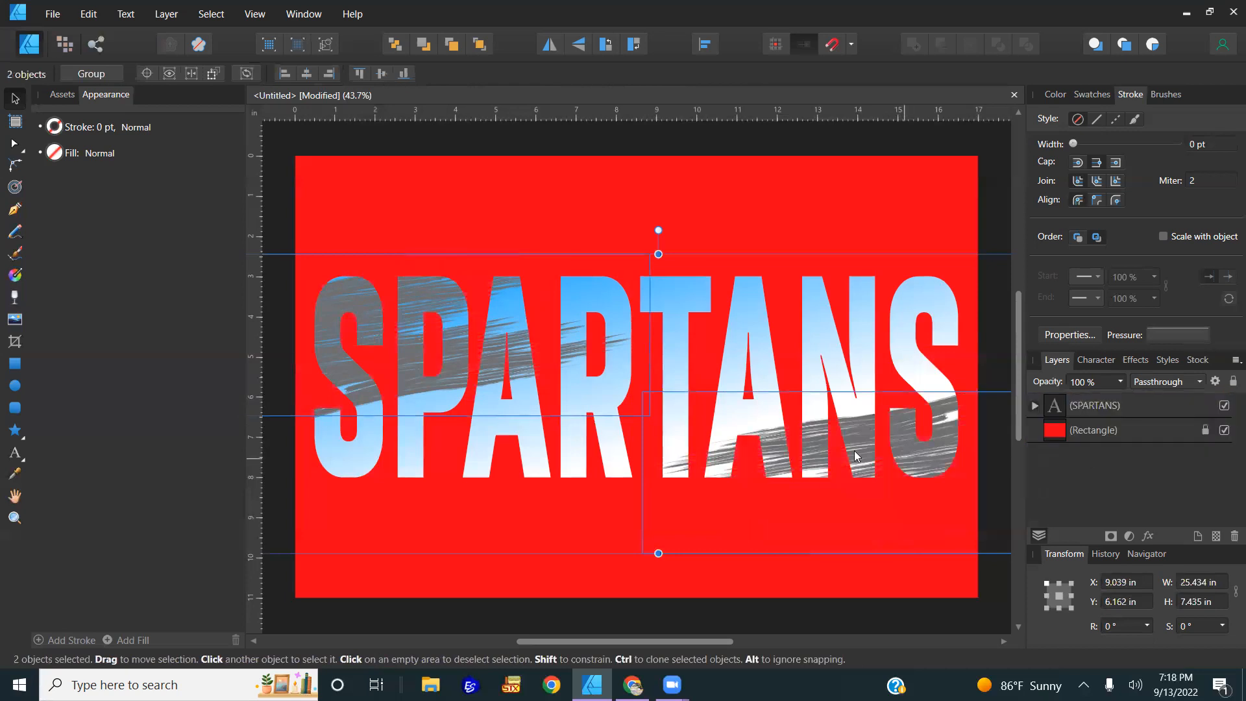
pyautogui.click(1036, 405)
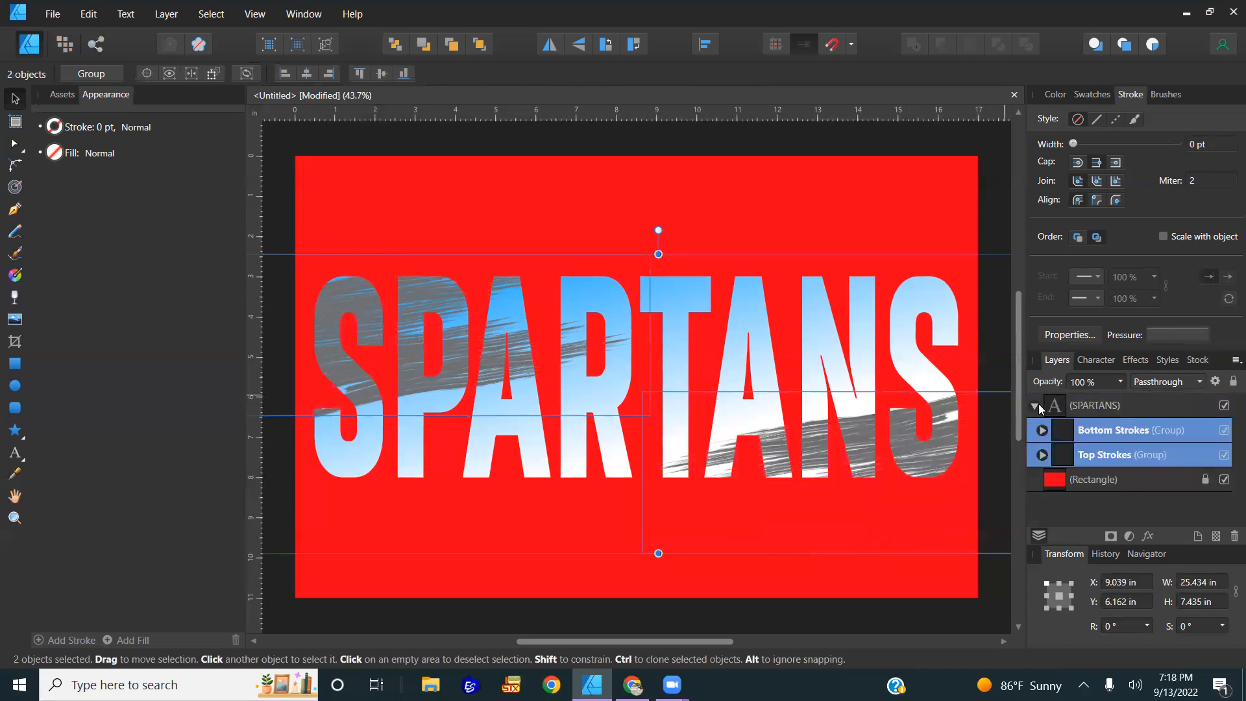
# - Move Top Strokes right to about X 3.19, Y 4.468 in, and shift its uppermost subgroup left over the S and P
pyautogui.click(1105, 456)
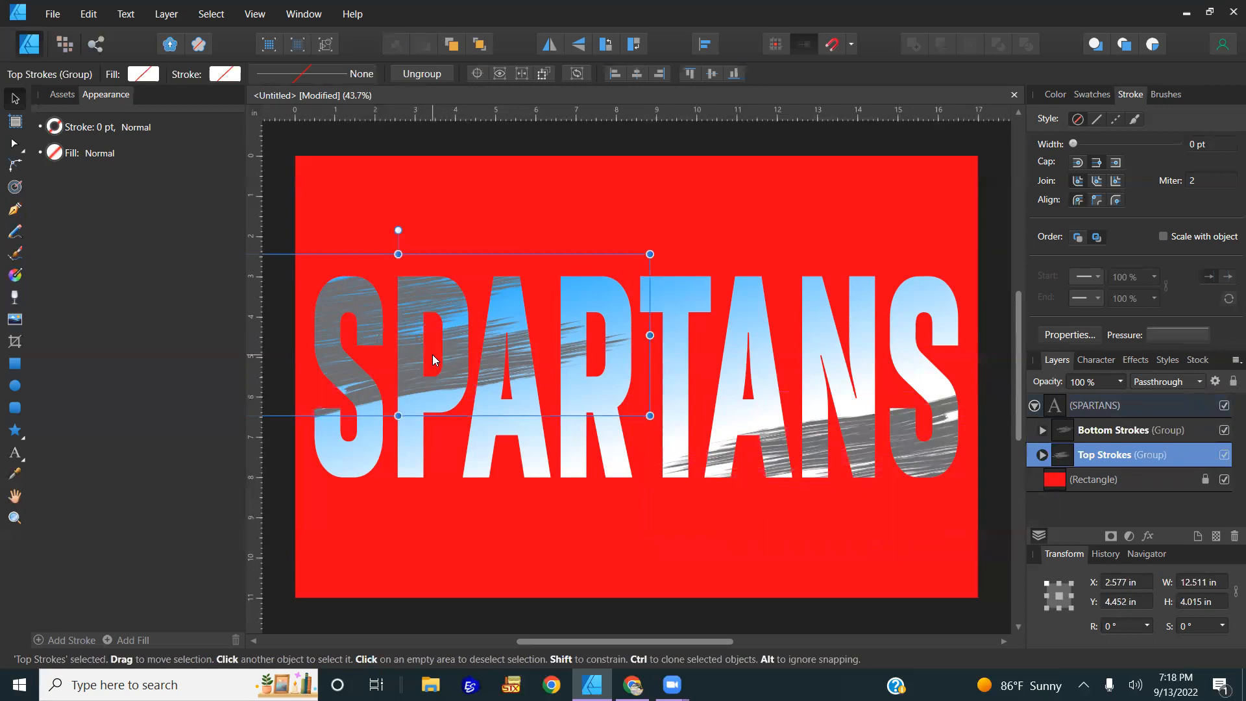
pyautogui.moveTo(433, 356); pyautogui.dragTo(457, 354)
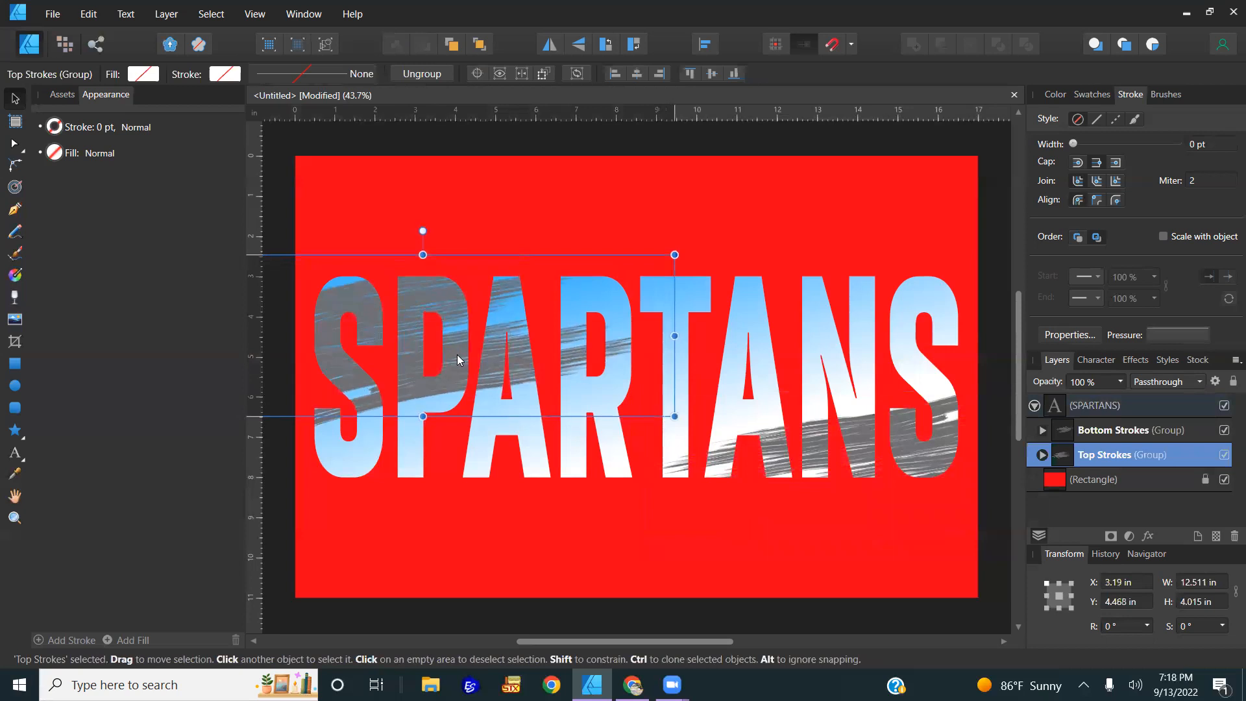
pyautogui.doubleClick(437, 295)
pyautogui.moveTo(388, 312); pyautogui.dragTo(322, 318)
pyautogui.doubleClick(400, 339)
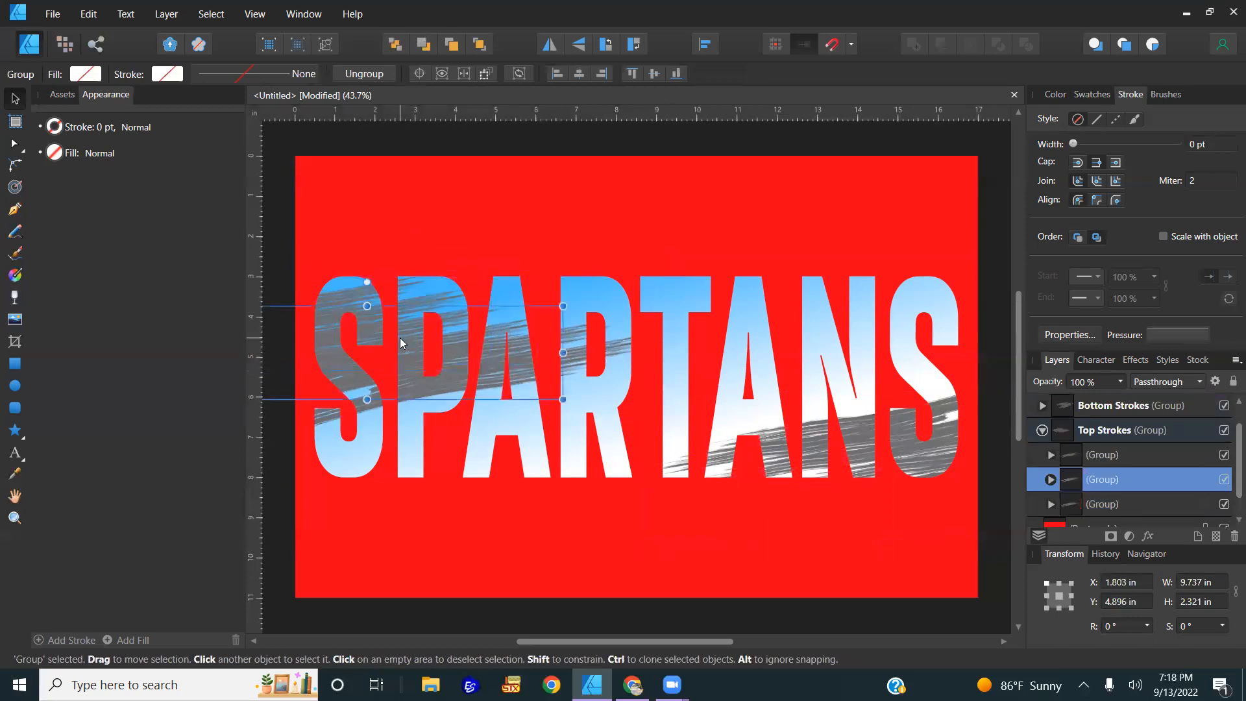
pyautogui.moveTo(432, 331); pyautogui.dragTo(489, 318)
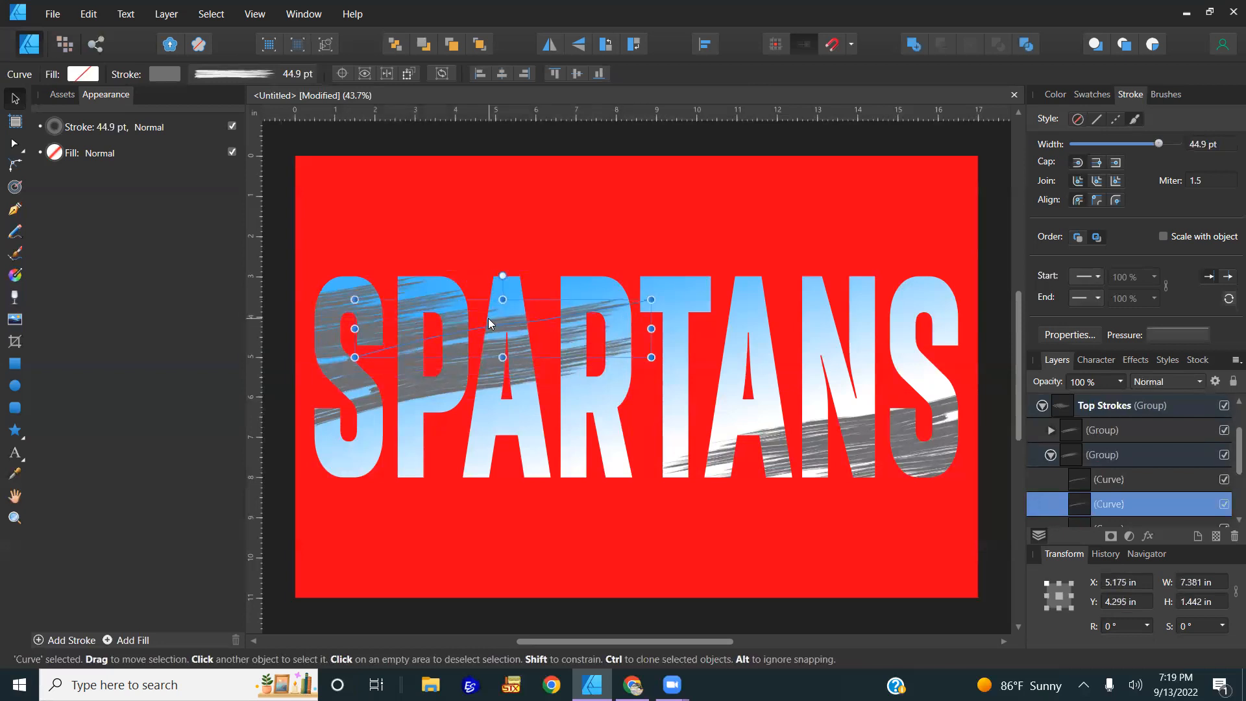
pyautogui.hotkey('ctrl', 'z')
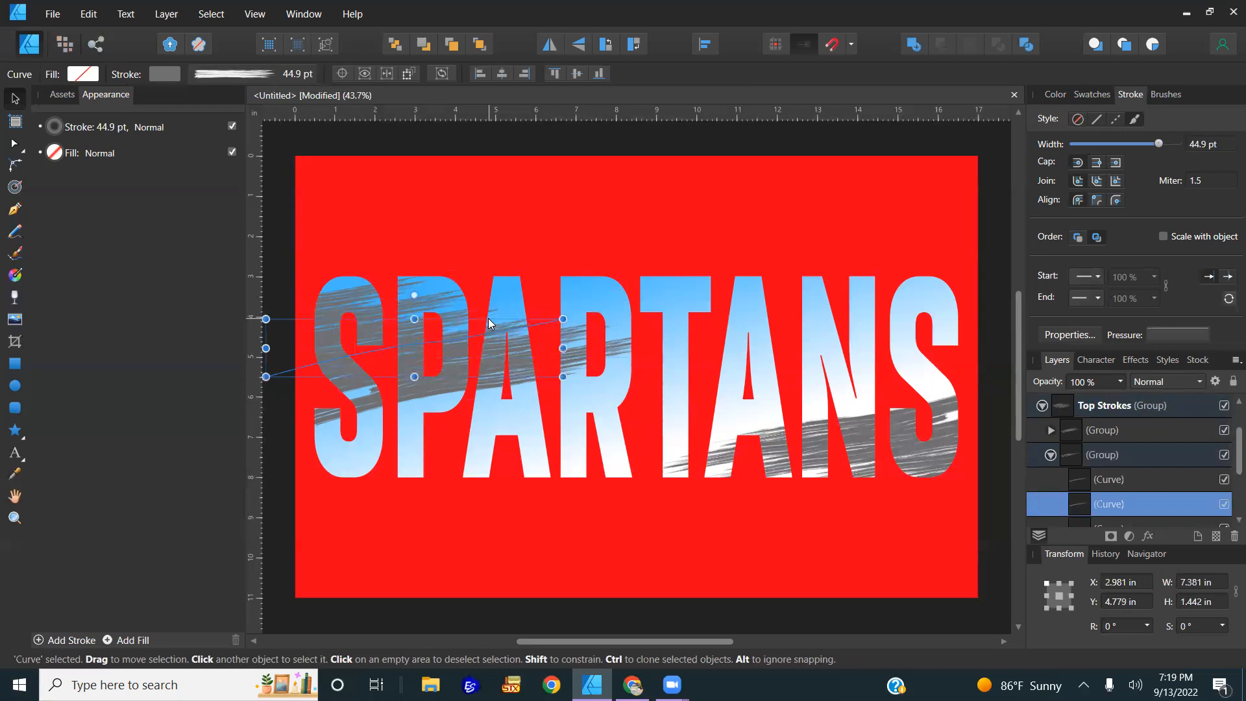
# - Move the third curve in the middle Top Strokes subgroup up and right to about X 2.448, Y 4.488 in
pyautogui.click(445, 313)
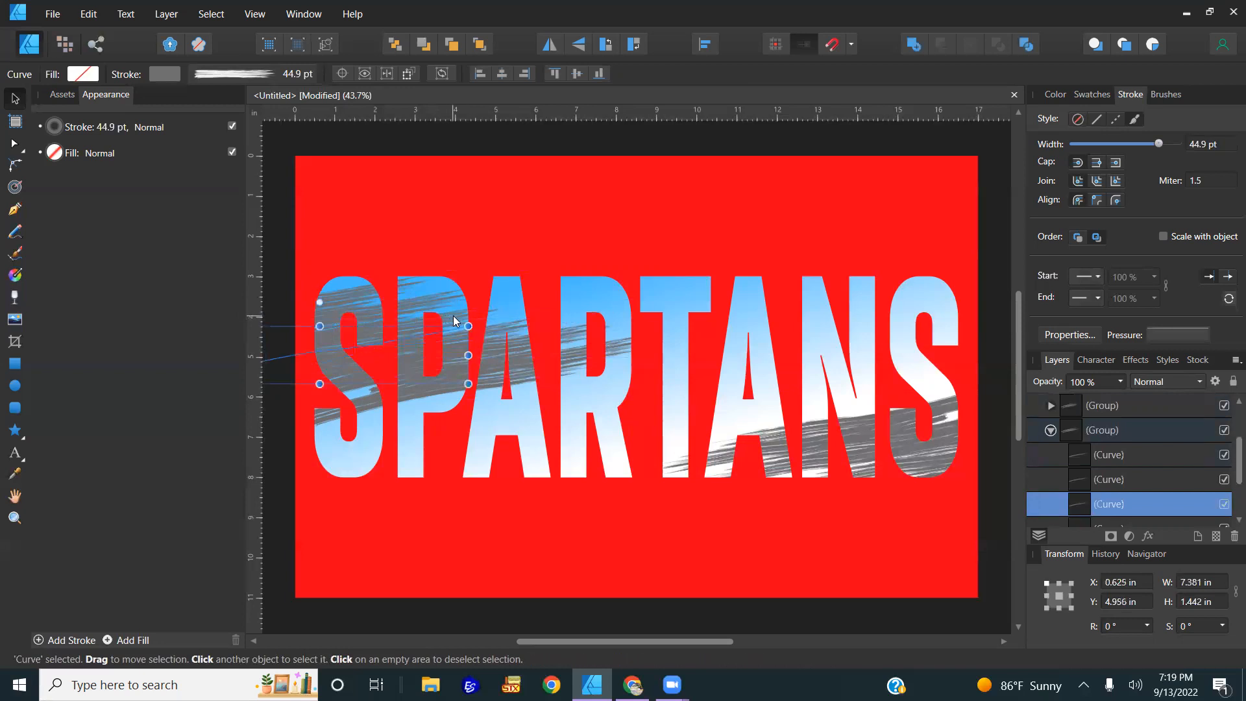
pyautogui.press('a')
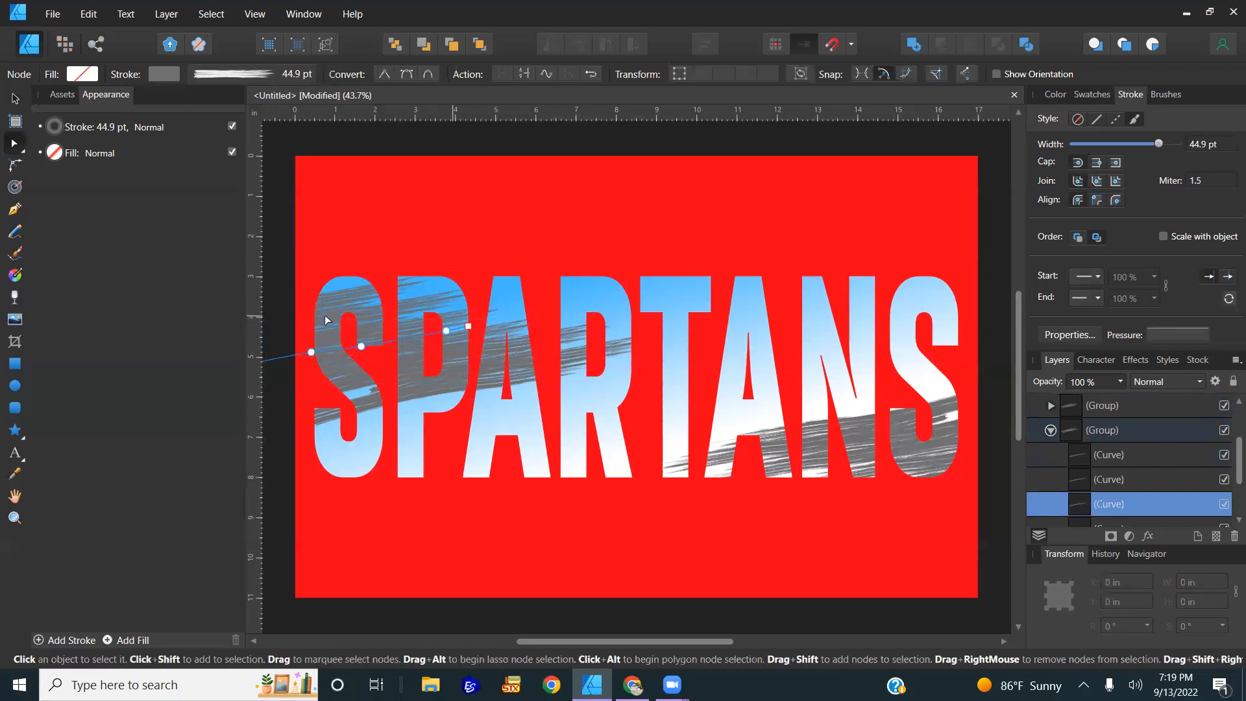
pyautogui.click(15, 97)
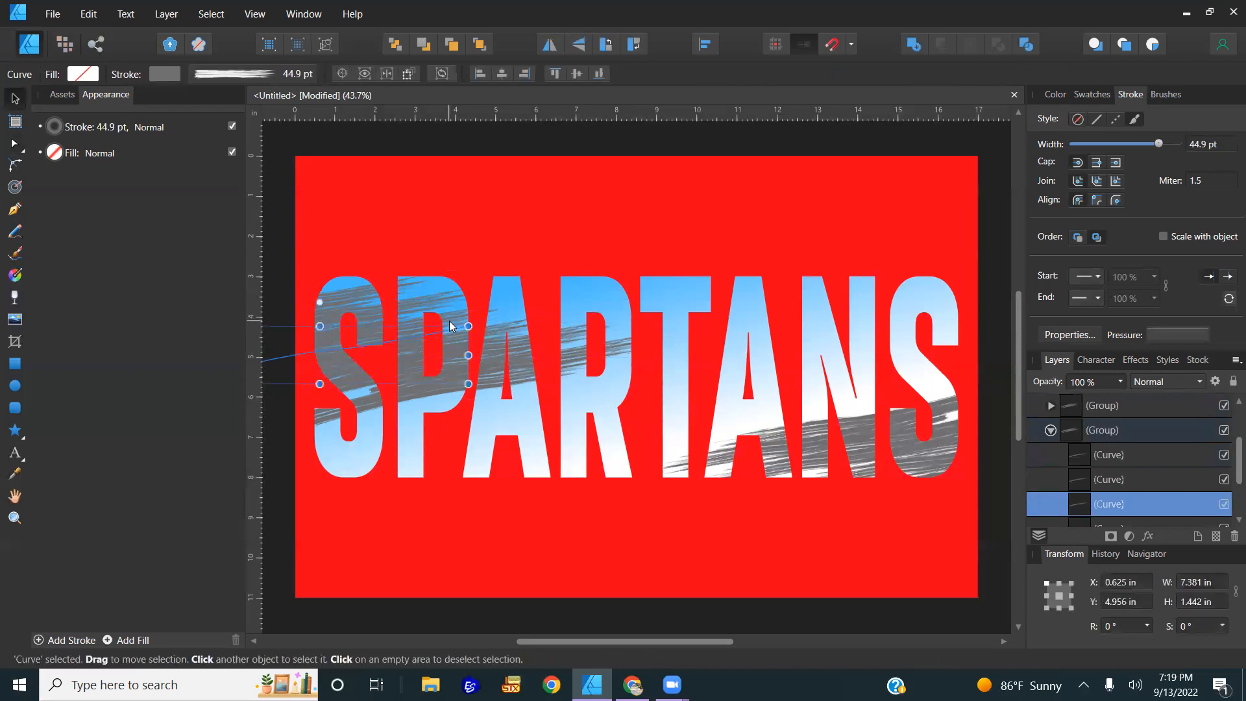
pyautogui.press('a')
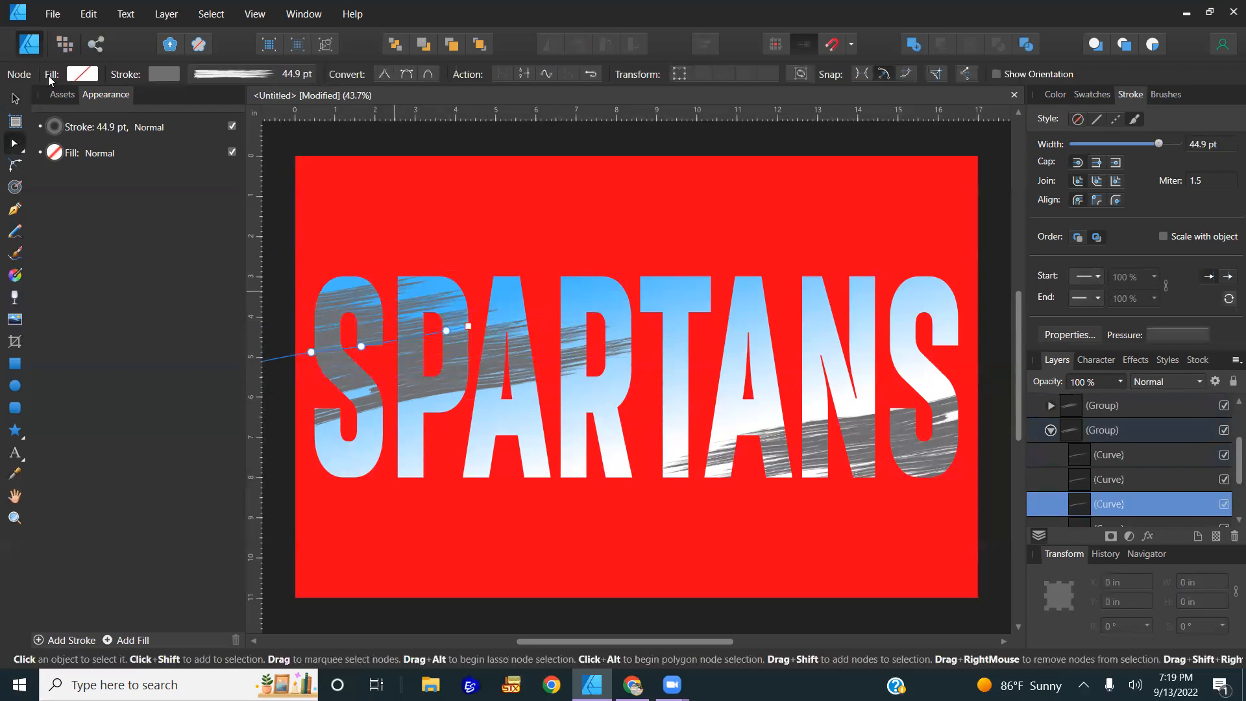
pyautogui.click(15, 99)
pyautogui.moveTo(480, 324)
pyautogui.mouseDown()
pyautogui.moveTo(520, 301)
pyautogui.moveTo(558, 300)
pyautogui.moveTo(530, 305)
pyautogui.mouseUp()
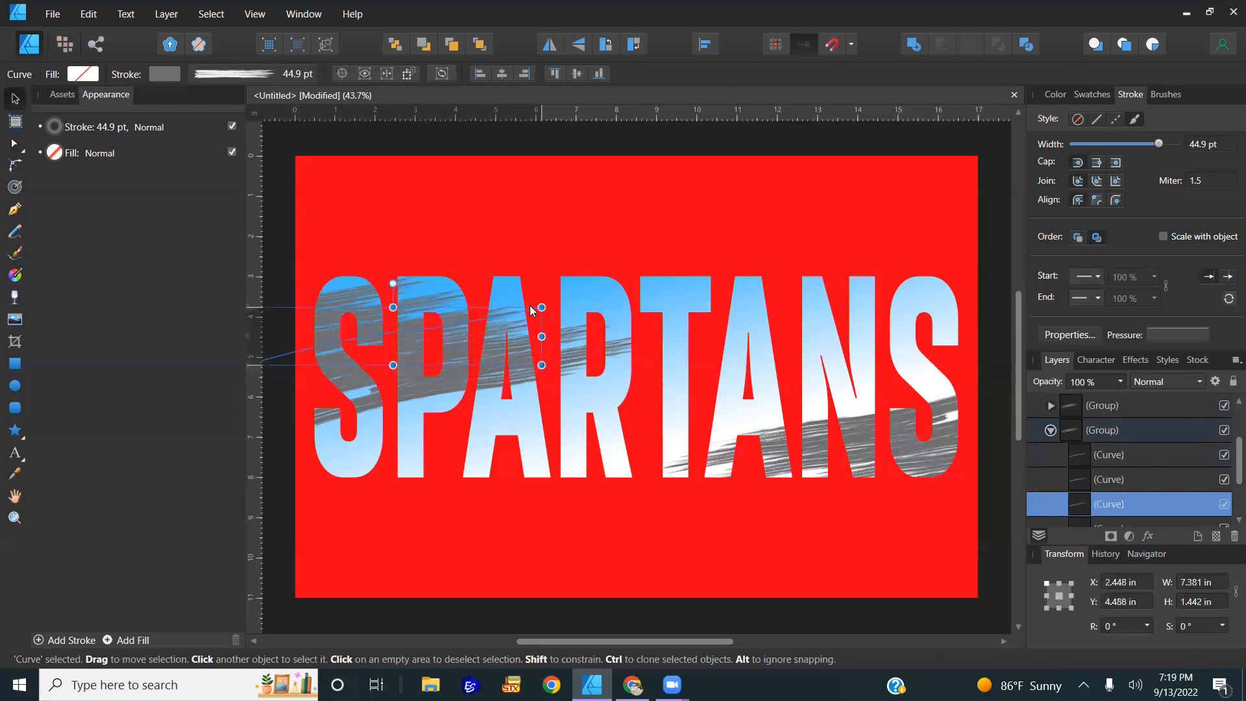
# - Reposition two curves of the lower Top Strokes subgroup to about X 3.9, Y 5.731 in and X 4.336, Y 5.295 in
pyautogui.doubleClick(516, 370)
pyautogui.moveTo(526, 380)
pyautogui.mouseDown()
pyautogui.moveTo(547, 372)
pyautogui.moveTo(464, 389)
pyautogui.moveTo(488, 360)
pyautogui.moveTo(414, 388)
pyautogui.mouseUp()
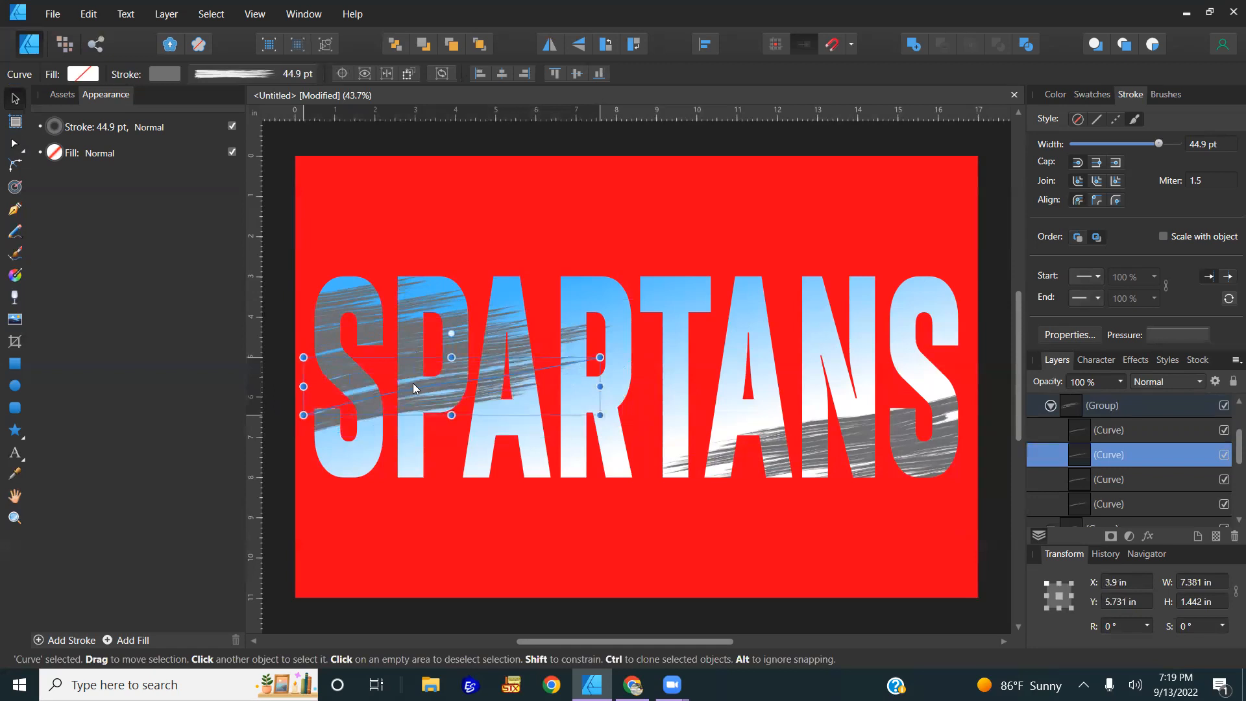
pyautogui.click(415, 371)
pyautogui.moveTo(422, 372); pyautogui.dragTo(453, 369)
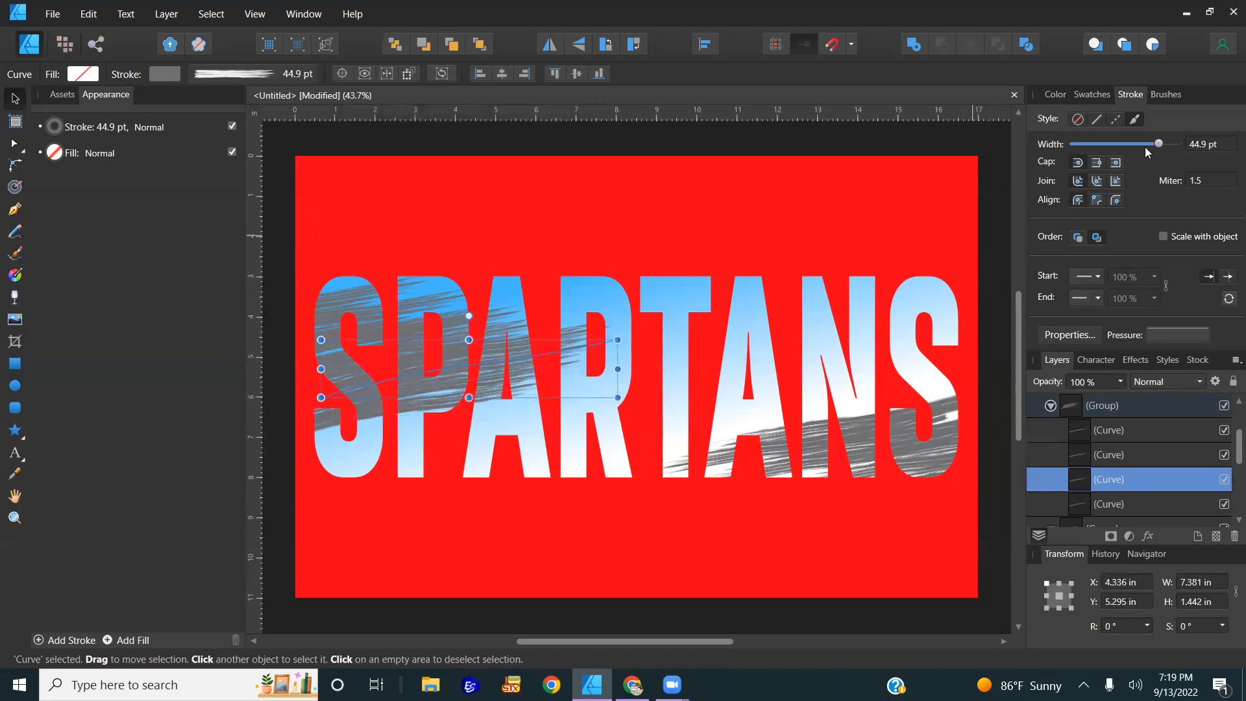
# - Set the selected curve's stroke width to 30 pt and stretch it to about 8.833 × 1.781 in, centred near X 4.933, Y 5.206 in
pyautogui.moveTo(1160, 150); pyautogui.dragTo(1144, 151)
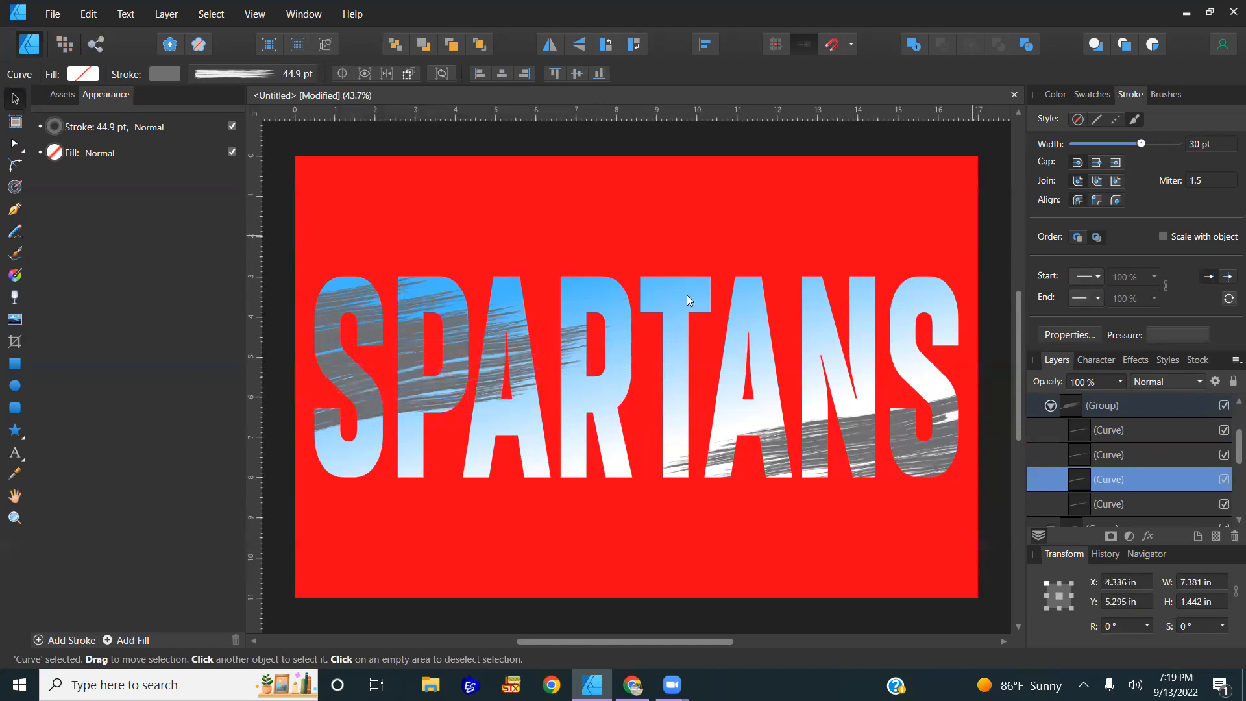
pyautogui.moveTo(453, 367); pyautogui.dragTo(508, 363)
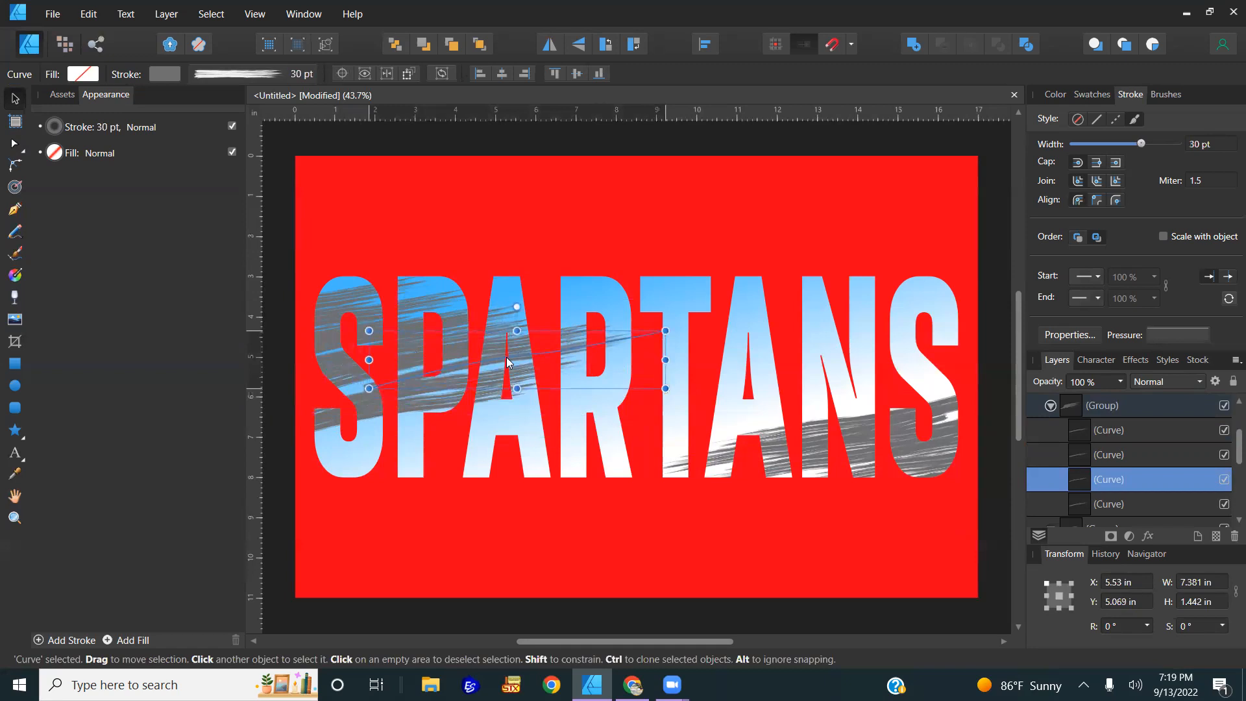
pyautogui.moveTo(369, 388); pyautogui.dragTo(315, 401)
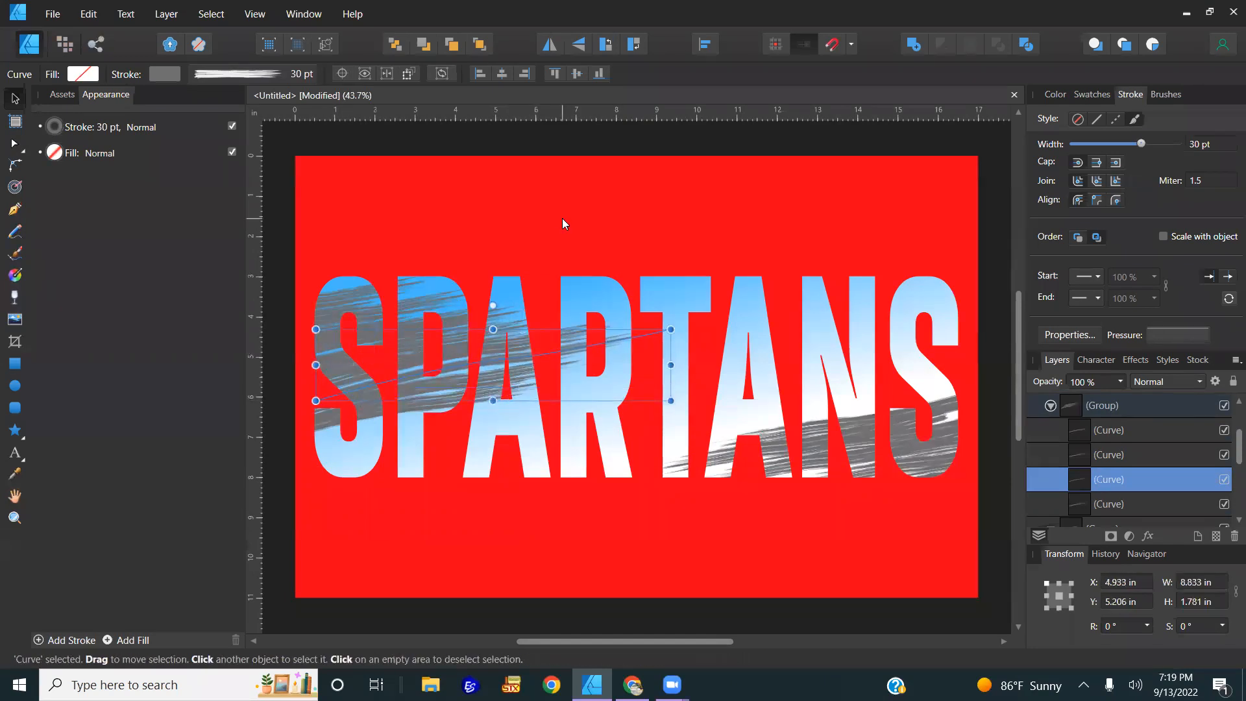
# - Set the lower subgroup's last curve to 44.3 pt, and the middle subgroup's second curve to 26.7 pt, stretched to about 9.866 × 1.942 in
pyautogui.click(454, 336)
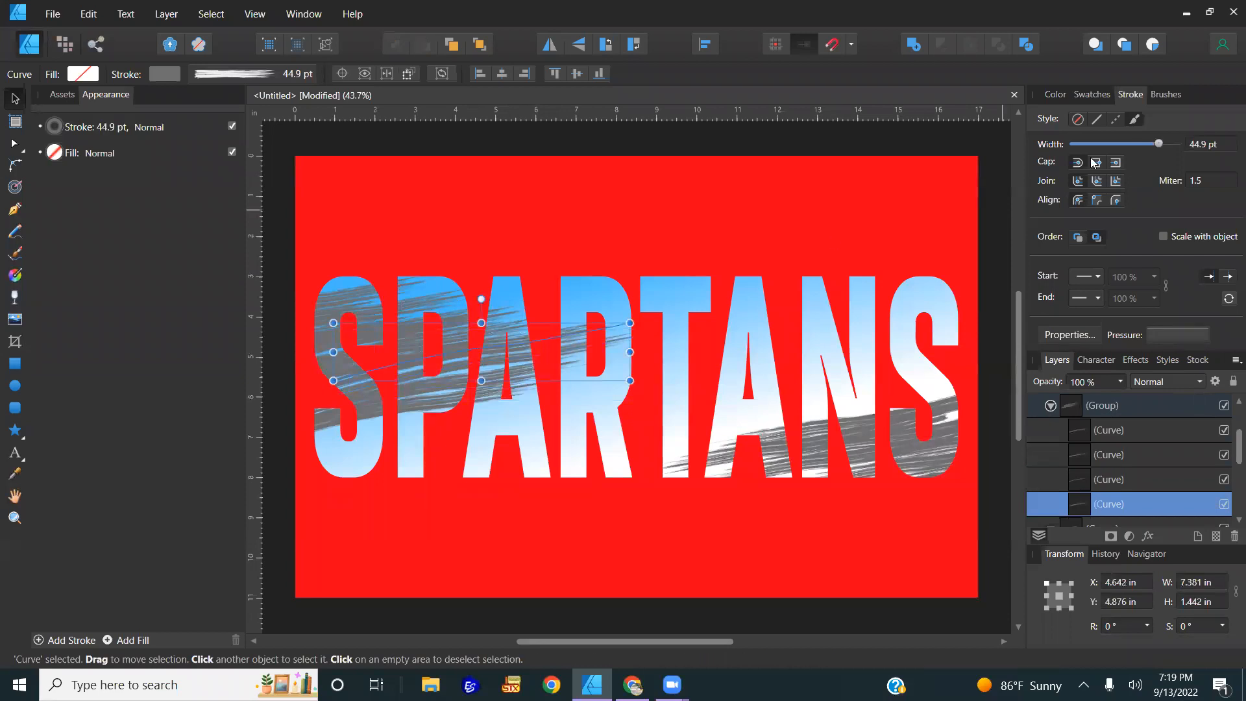
pyautogui.moveTo(1163, 148)
pyautogui.mouseDown()
pyautogui.moveTo(1151, 154)
pyautogui.moveTo(1168, 153)
pyautogui.mouseUp()
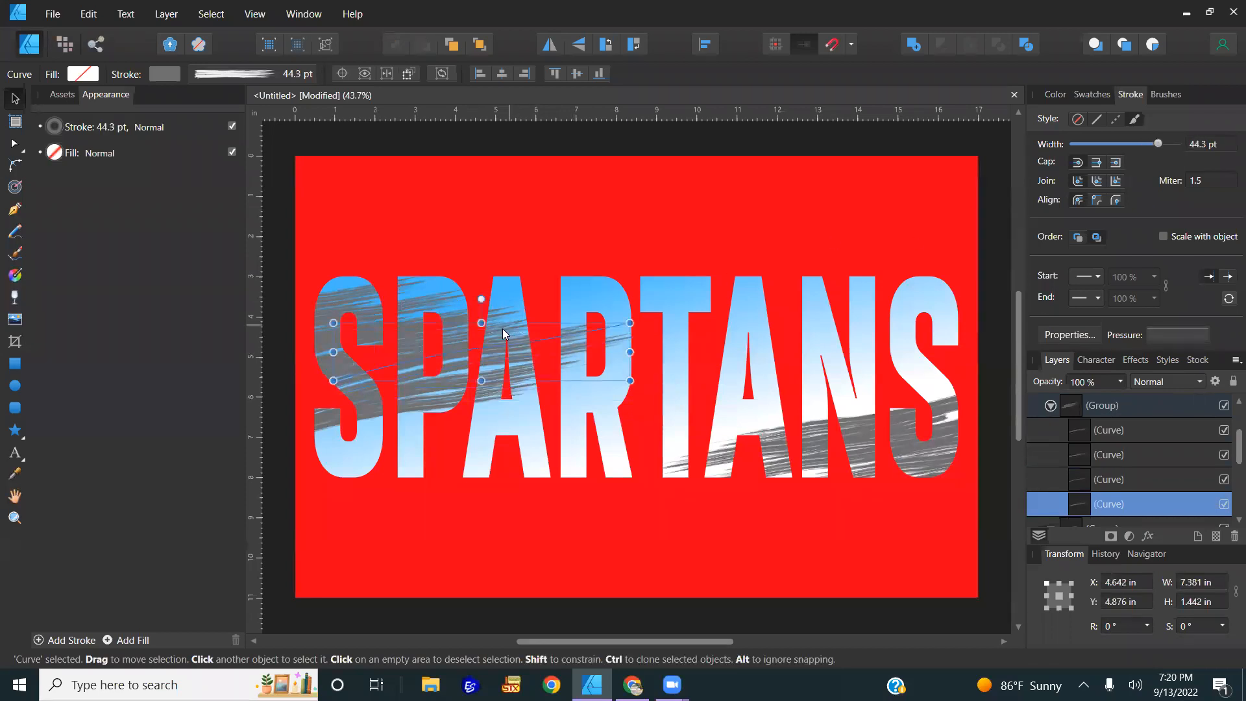
pyautogui.click(503, 329)
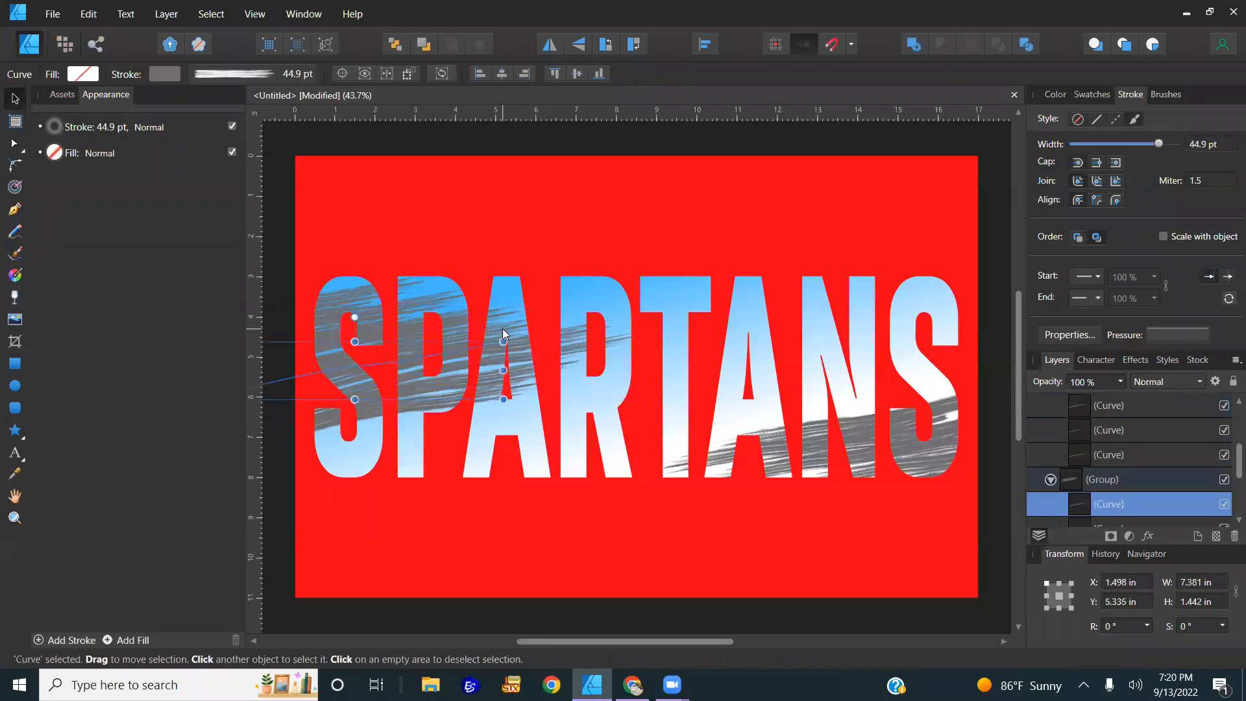
pyautogui.click(518, 325)
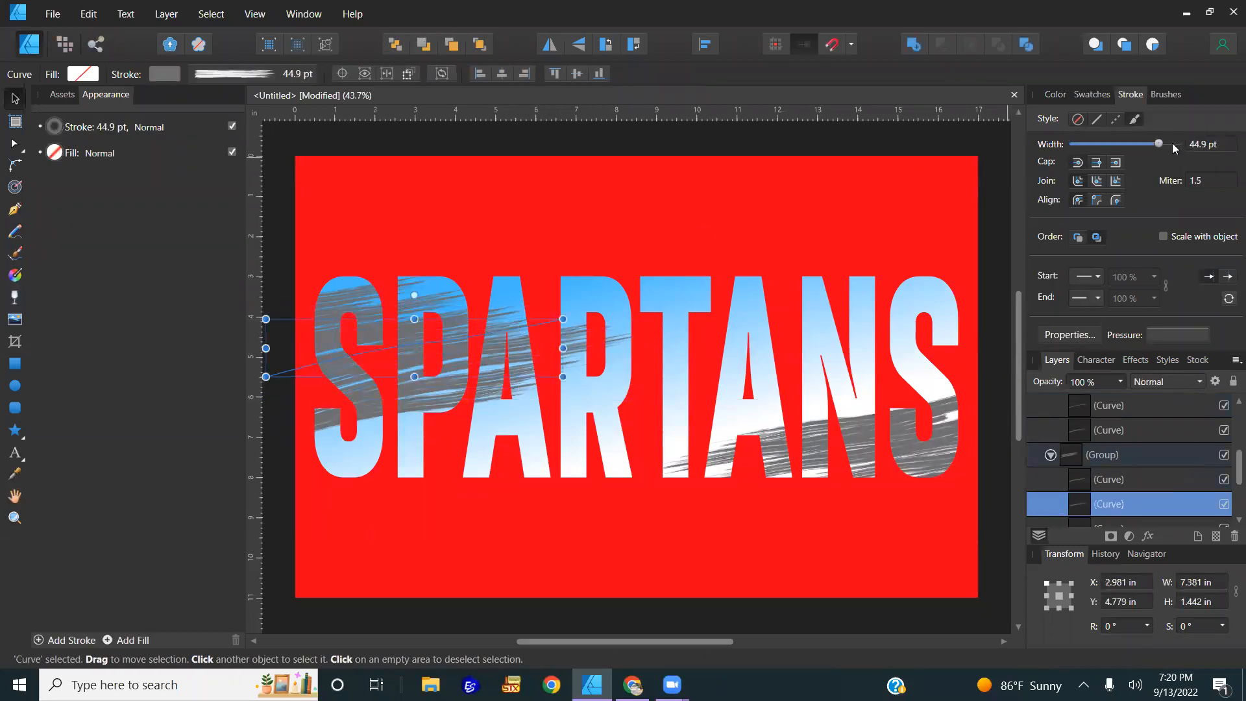
pyautogui.moveTo(1159, 148); pyautogui.dragTo(1137, 145)
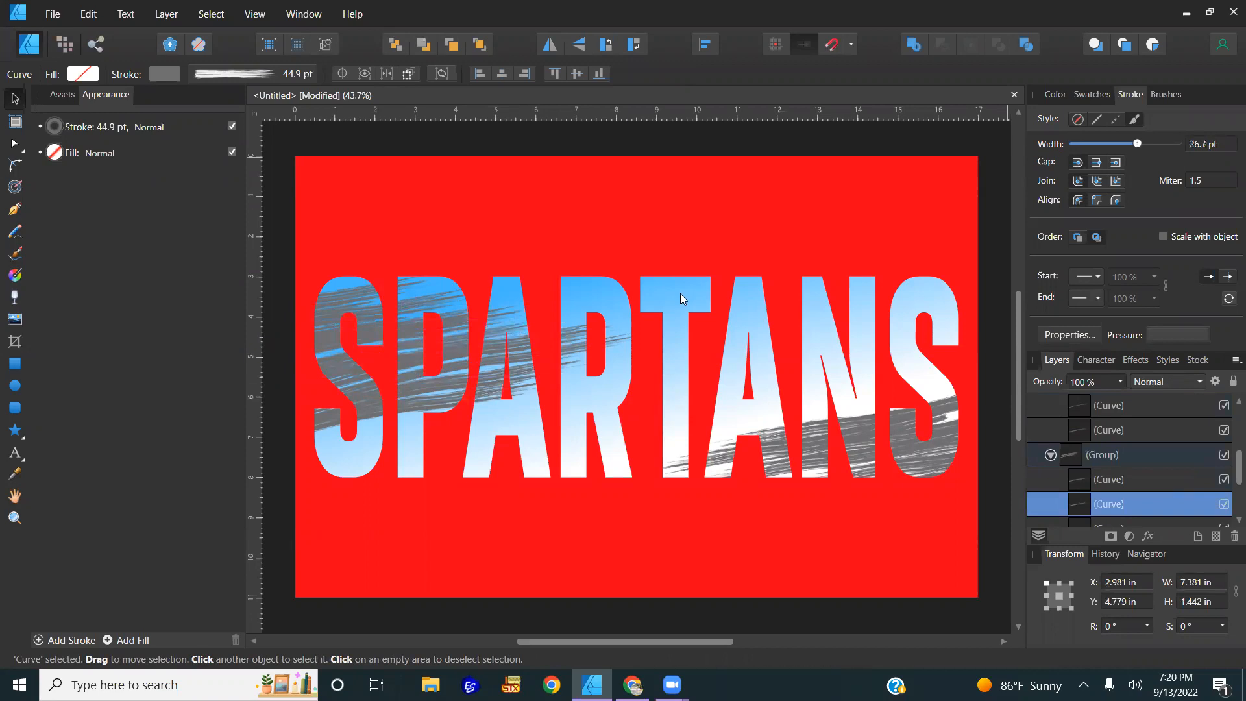
pyautogui.moveTo(563, 318)
pyautogui.mouseDown()
pyautogui.moveTo(571, 292)
pyautogui.moveTo(685, 294)
pyautogui.moveTo(663, 299)
pyautogui.mouseUp()
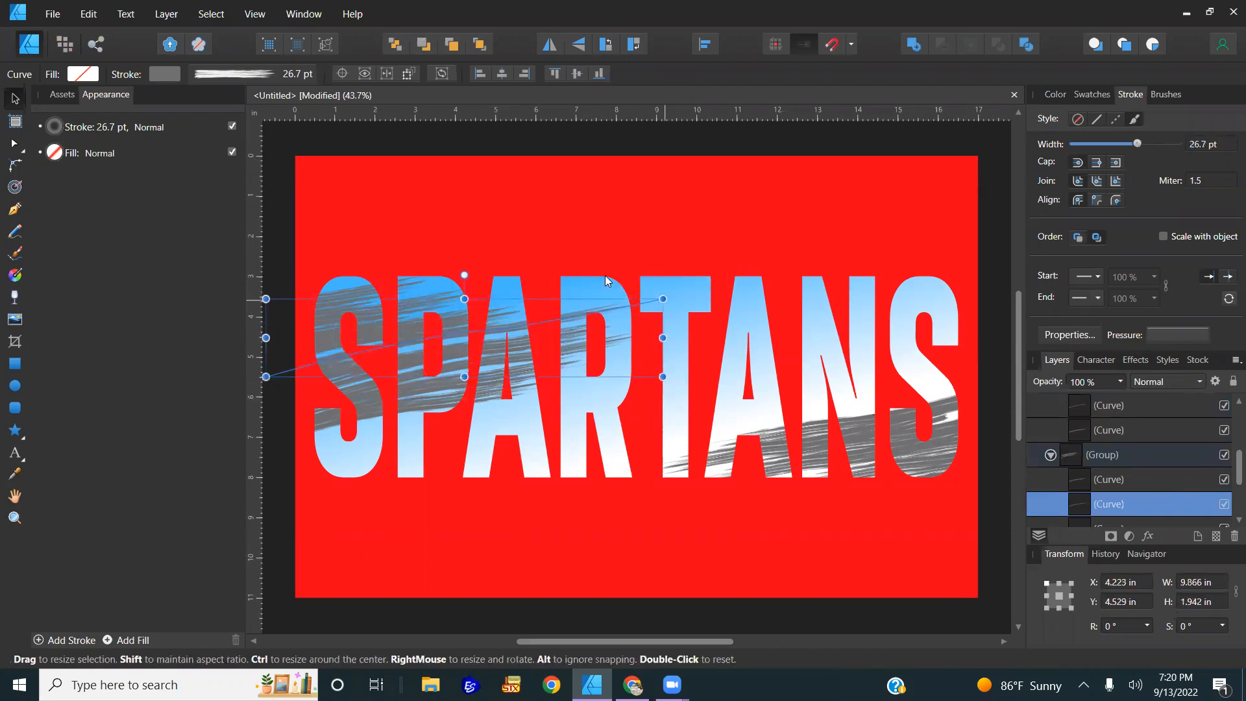
pyautogui.click(517, 231)
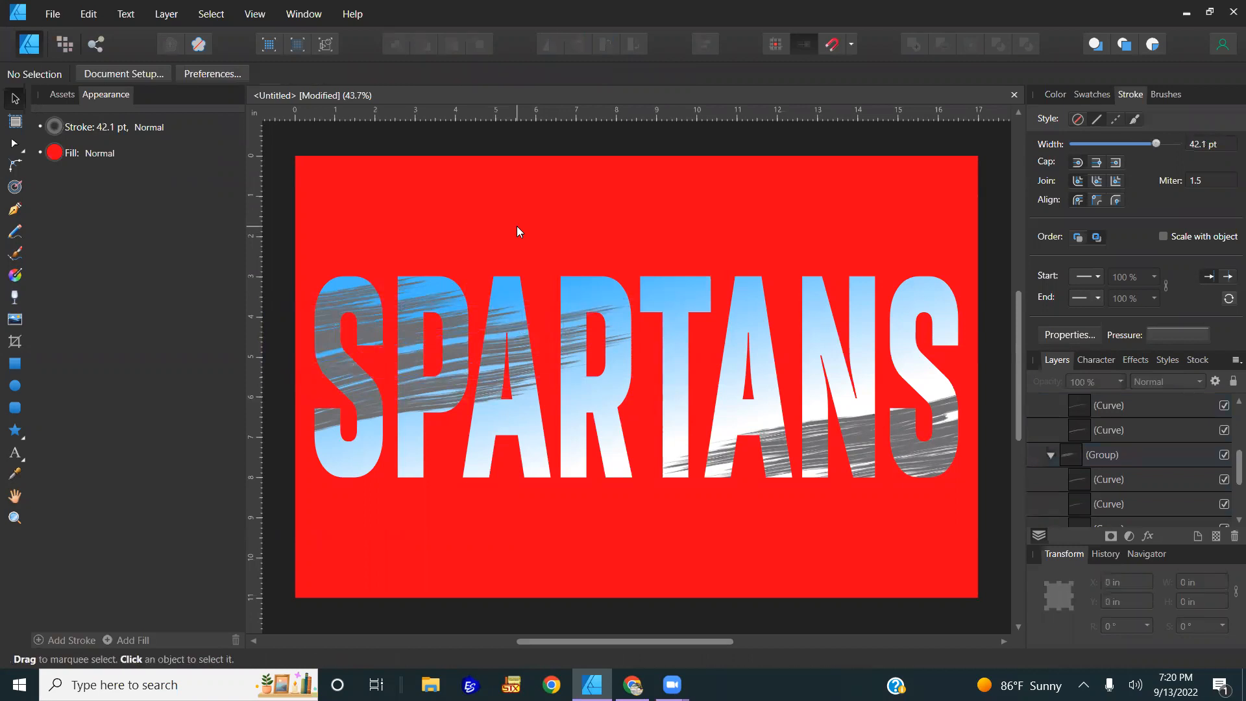
# - Set the stroke width of the second curve in the first Bottom Strokes subgroup to 28.4 pt
pyautogui.click(911, 441)
pyautogui.click(909, 440)
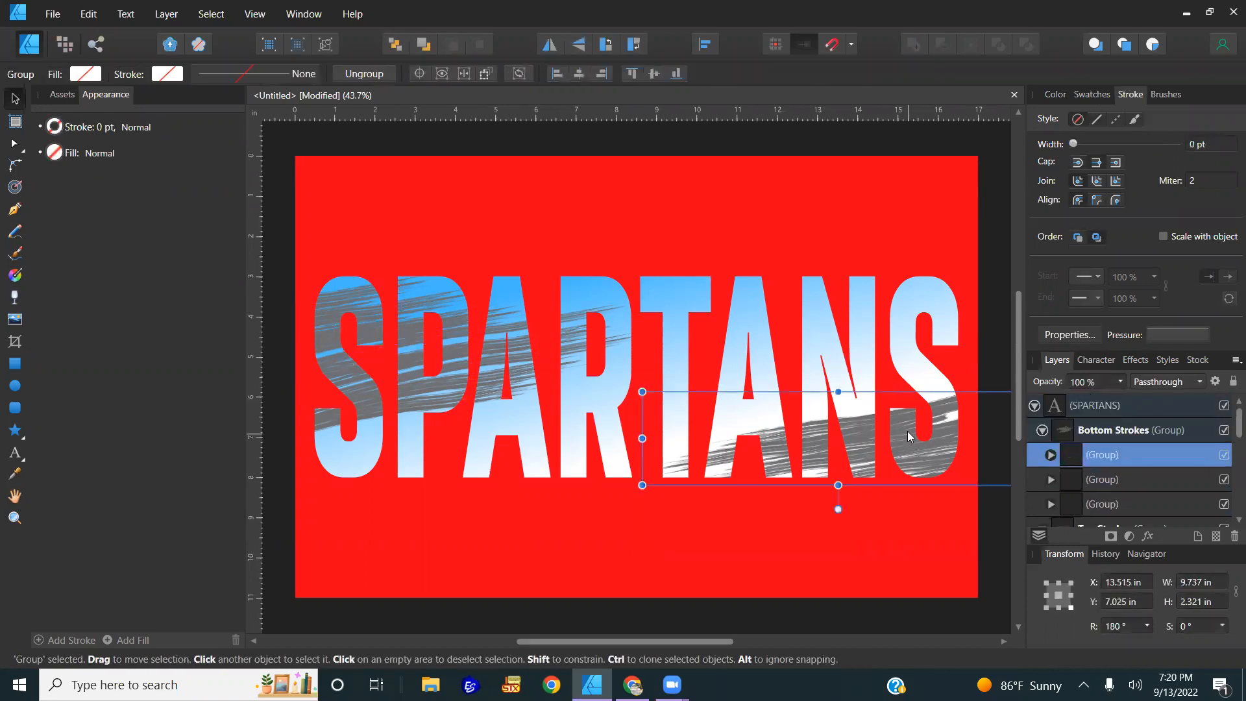
pyautogui.click(908, 435)
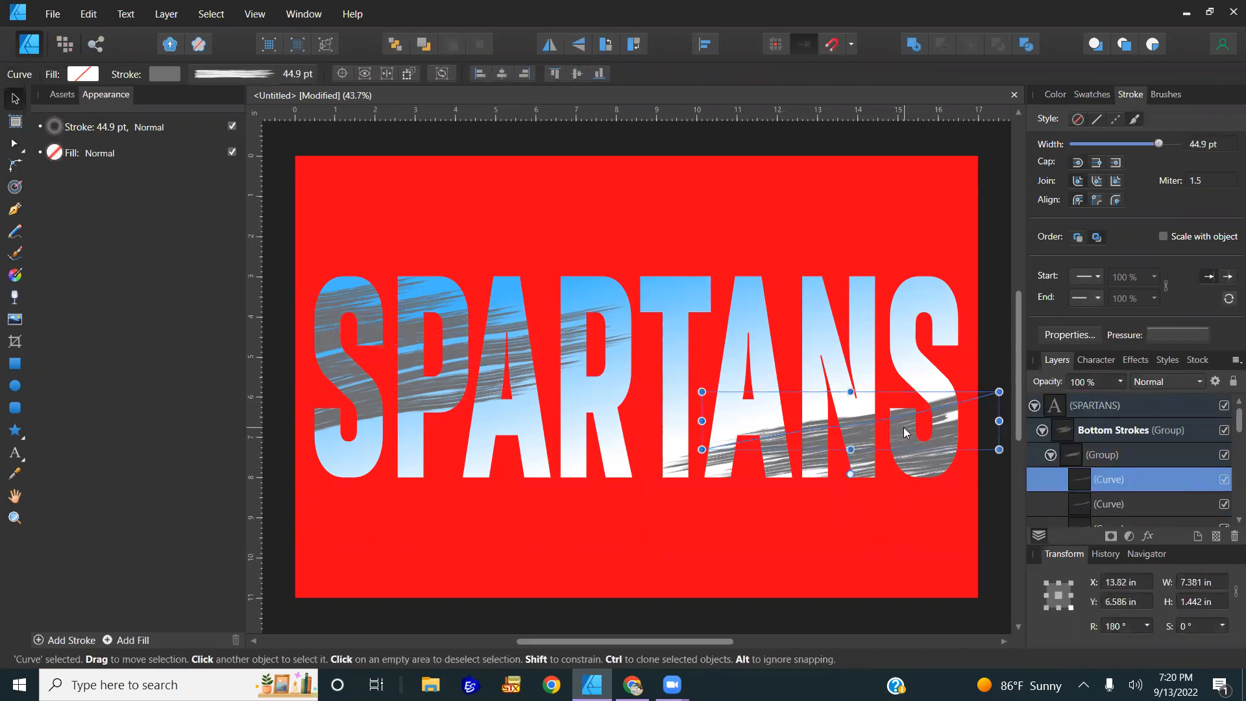
pyautogui.click(1113, 505)
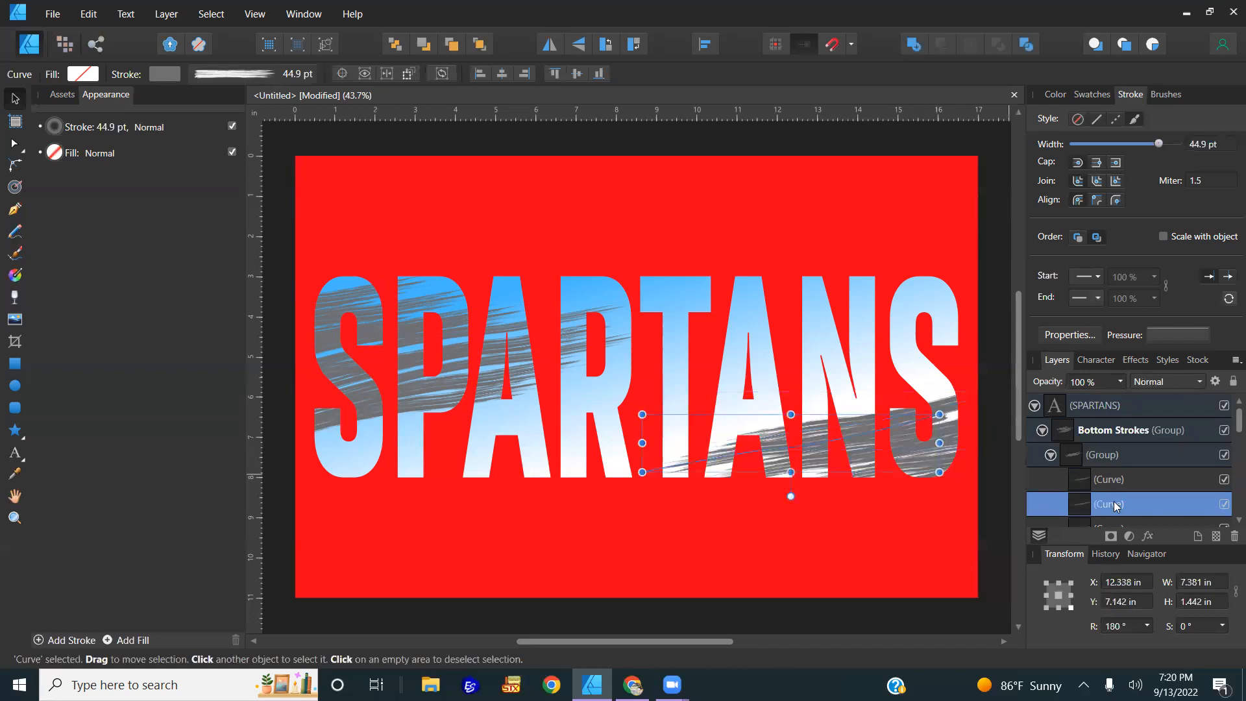
pyautogui.moveTo(1162, 141); pyautogui.dragTo(1139, 144)
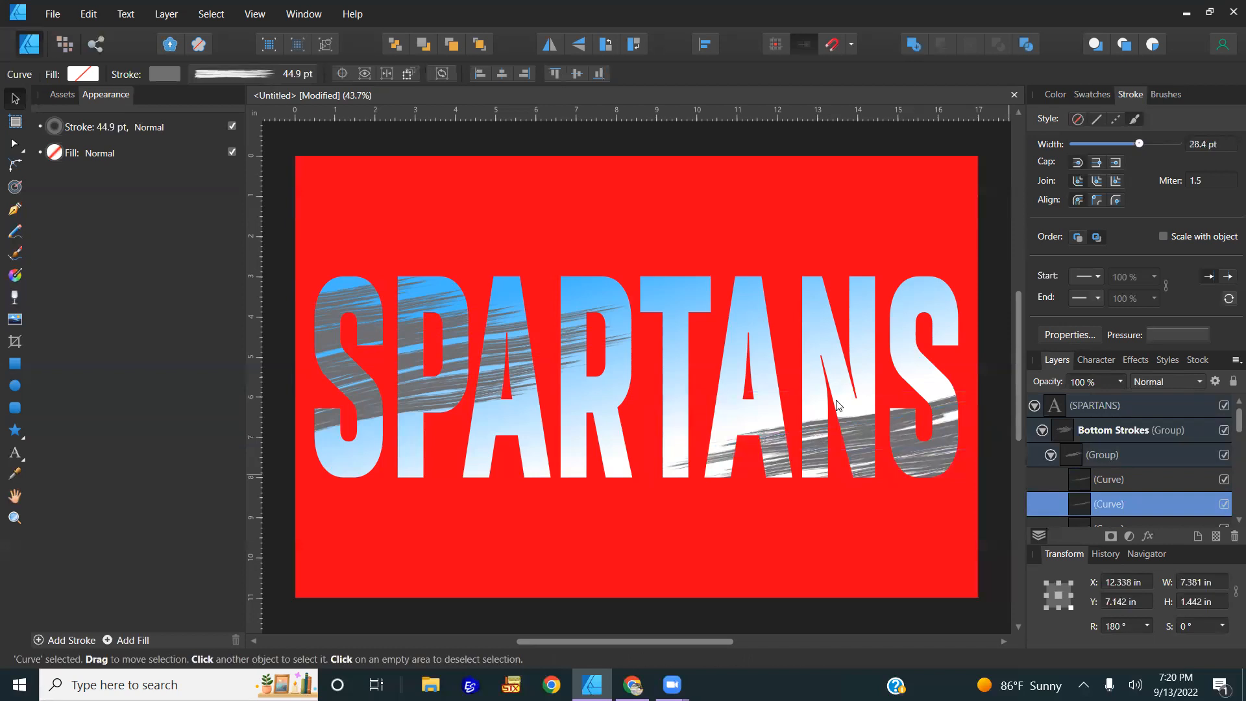
# - Set the third curve in that subgroup to 29.5 pt wide, and the first curve of the next subgroup to 14.1 pt
pyautogui.click(915, 451)
pyautogui.moveTo(1162, 146); pyautogui.dragTo(1140, 144)
pyautogui.click(930, 466)
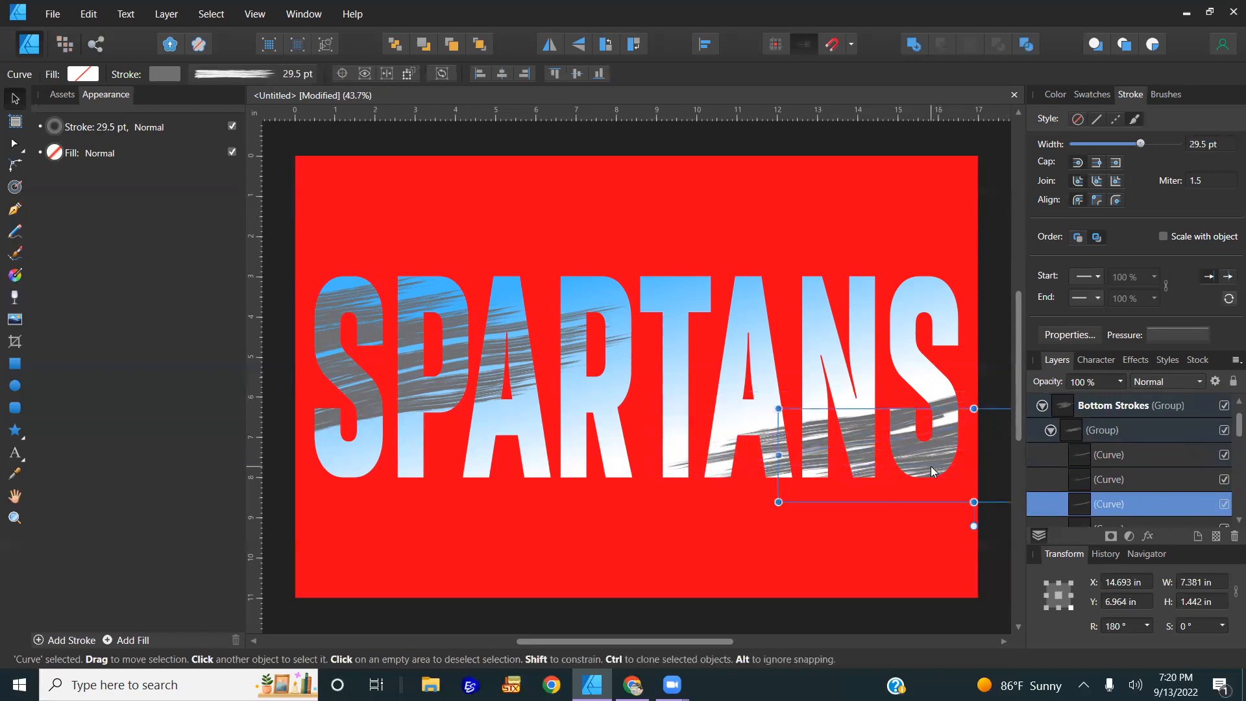
pyautogui.moveTo(1162, 146); pyautogui.dragTo(1122, 145)
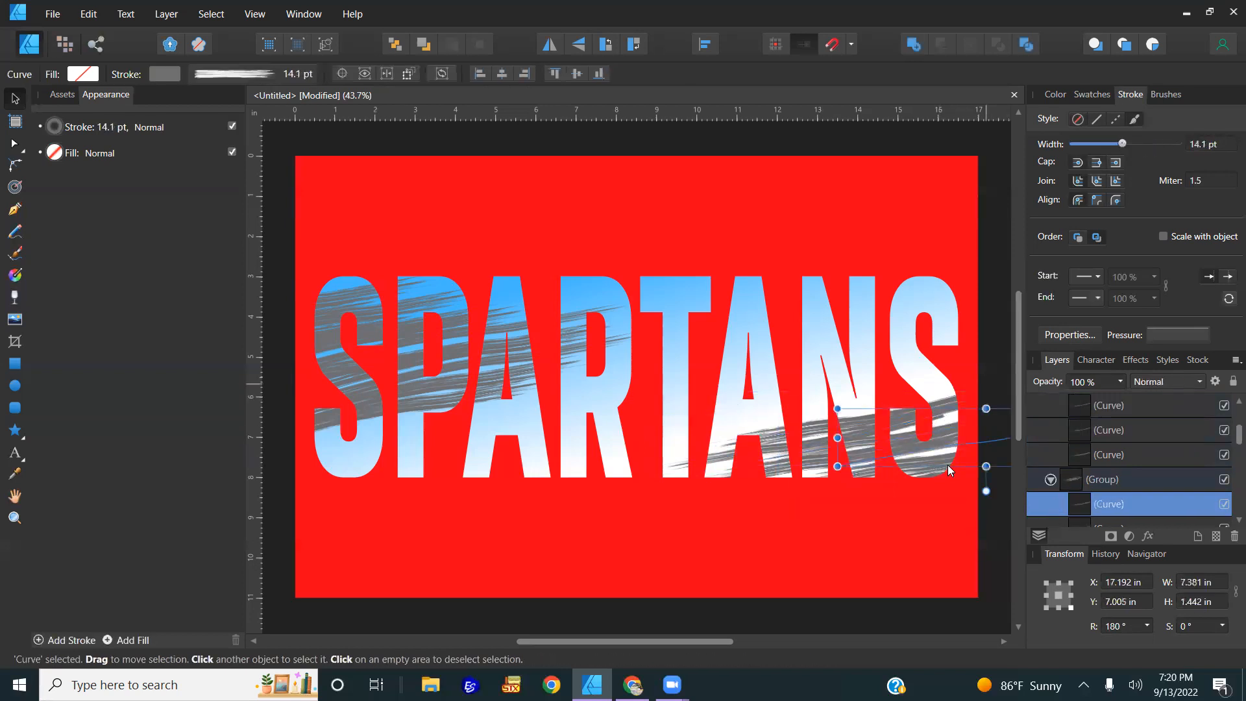
# - Move a Bottom Strokes subgroup to about X 13.693, Y 6.557 in and set its third curve's stroke width to 20.7 pt
pyautogui.click(936, 438)
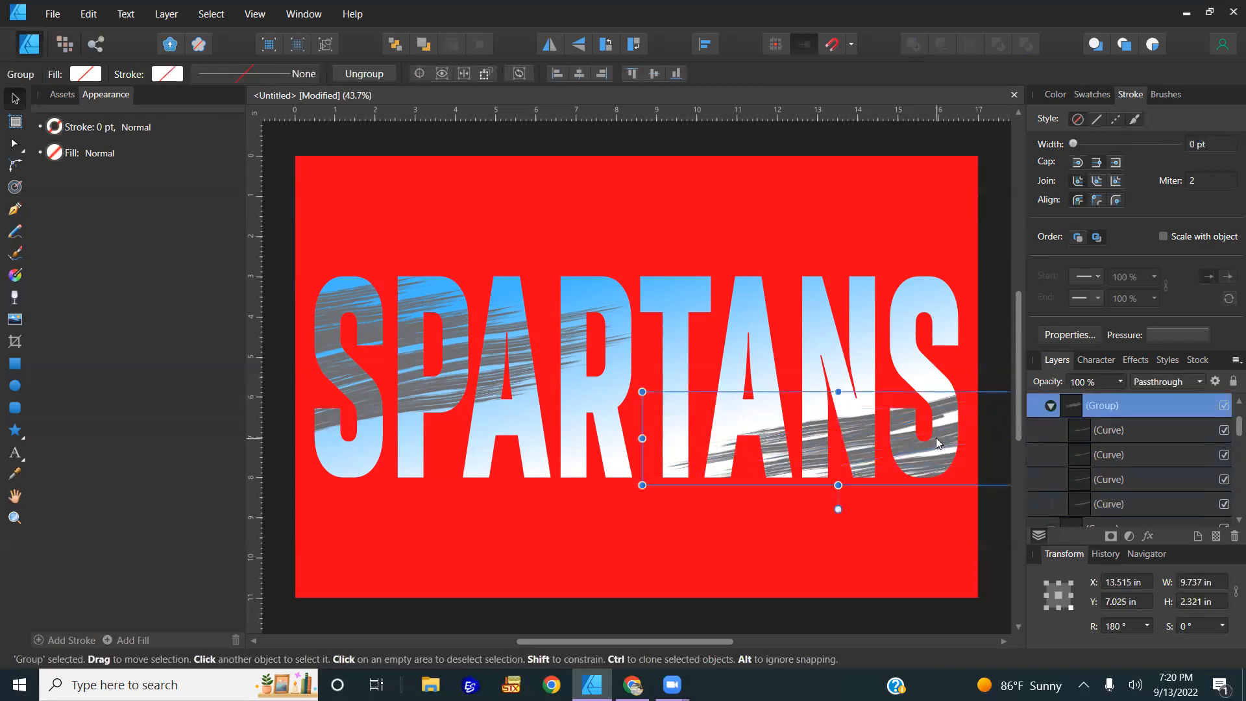
pyautogui.moveTo(943, 426)
pyautogui.mouseDown()
pyautogui.moveTo(932, 457)
pyautogui.moveTo(918, 445)
pyautogui.mouseUp()
pyautogui.click(932, 457)
pyautogui.doubleClick(902, 427)
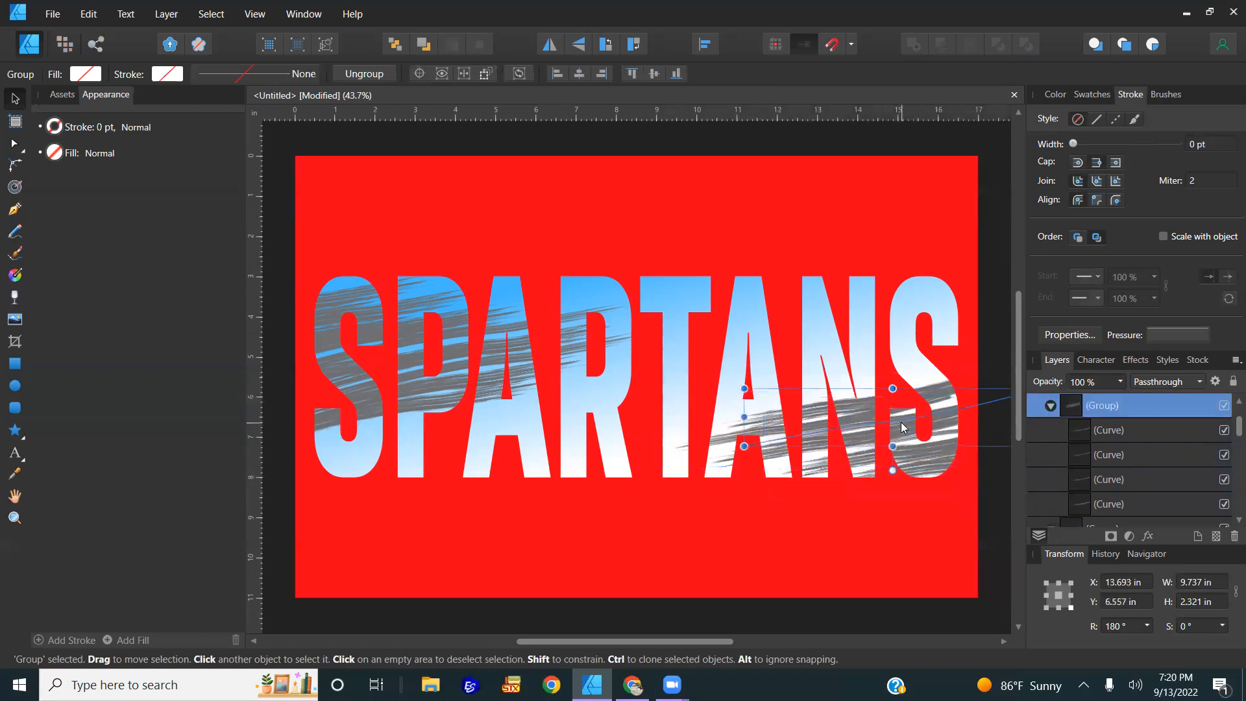
pyautogui.moveTo(1142, 141); pyautogui.dragTo(1130, 145)
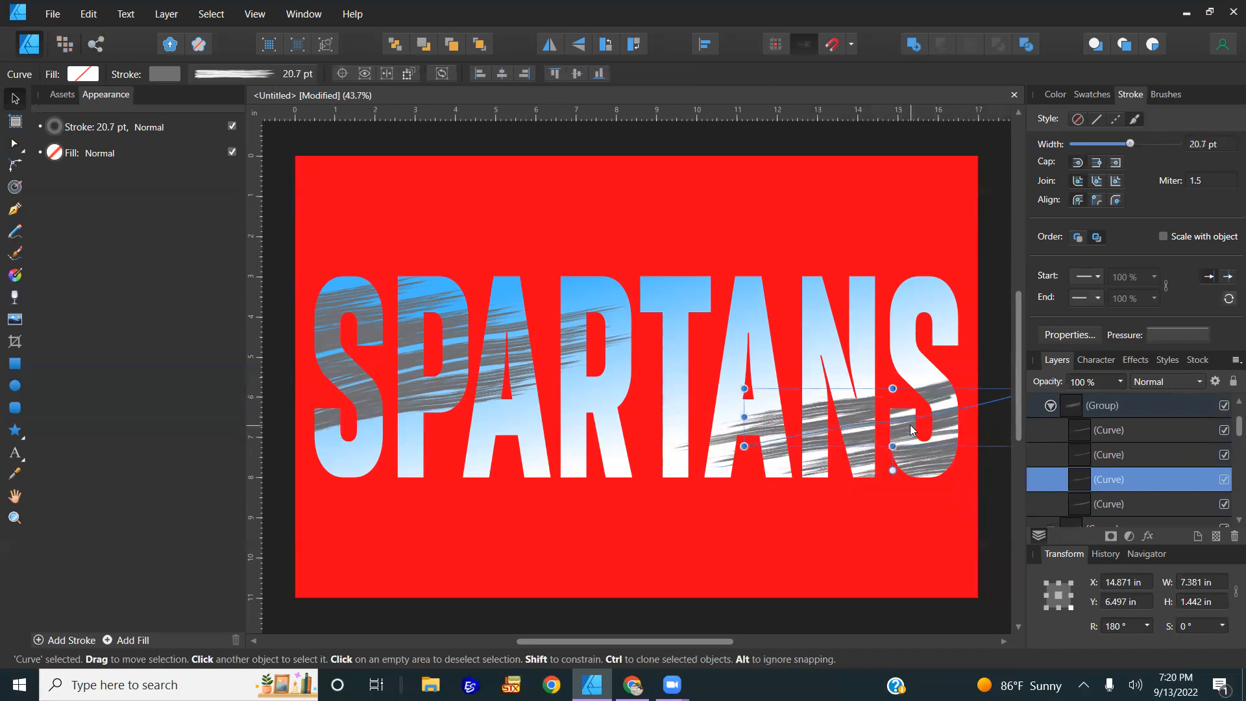
# - Nudge that third curve slightly and set the subgroup's fourth curve to a stroke width of 38.3 pt
pyautogui.moveTo(919, 421); pyautogui.dragTo(926, 425)
pyautogui.click(907, 437)
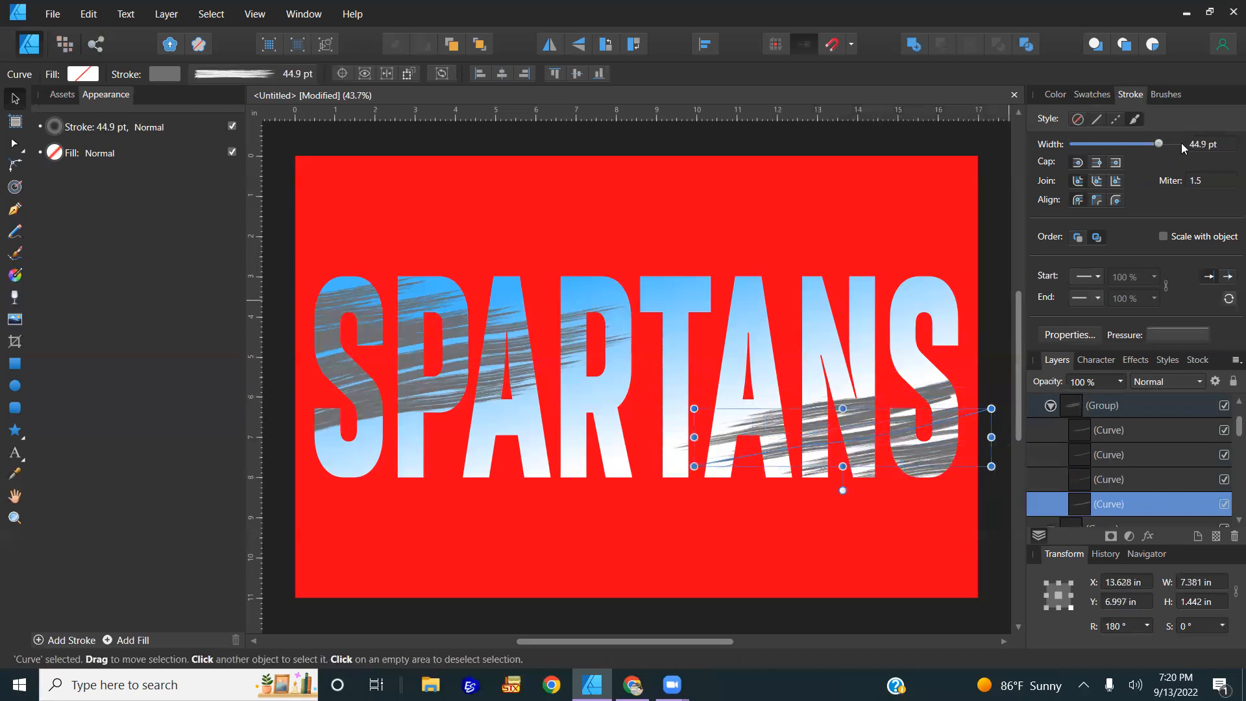
pyautogui.moveTo(1160, 147); pyautogui.dragTo(1153, 146)
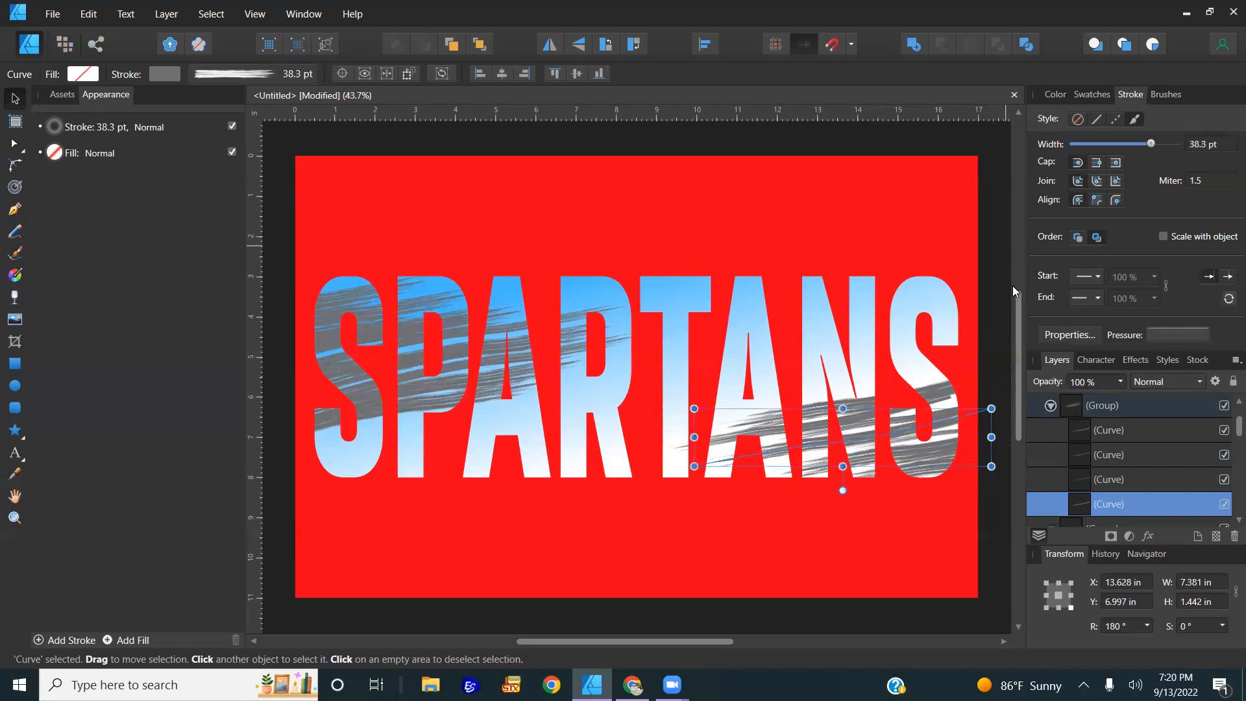
# - Move the next subgroup to about X 16.774, Y 7.009 in, and set its third curve to 28.9 pt, placed near X 14.451, Y 7.513 in
pyautogui.click(918, 452)
pyautogui.moveTo(918, 452); pyautogui.dragTo(929, 446)
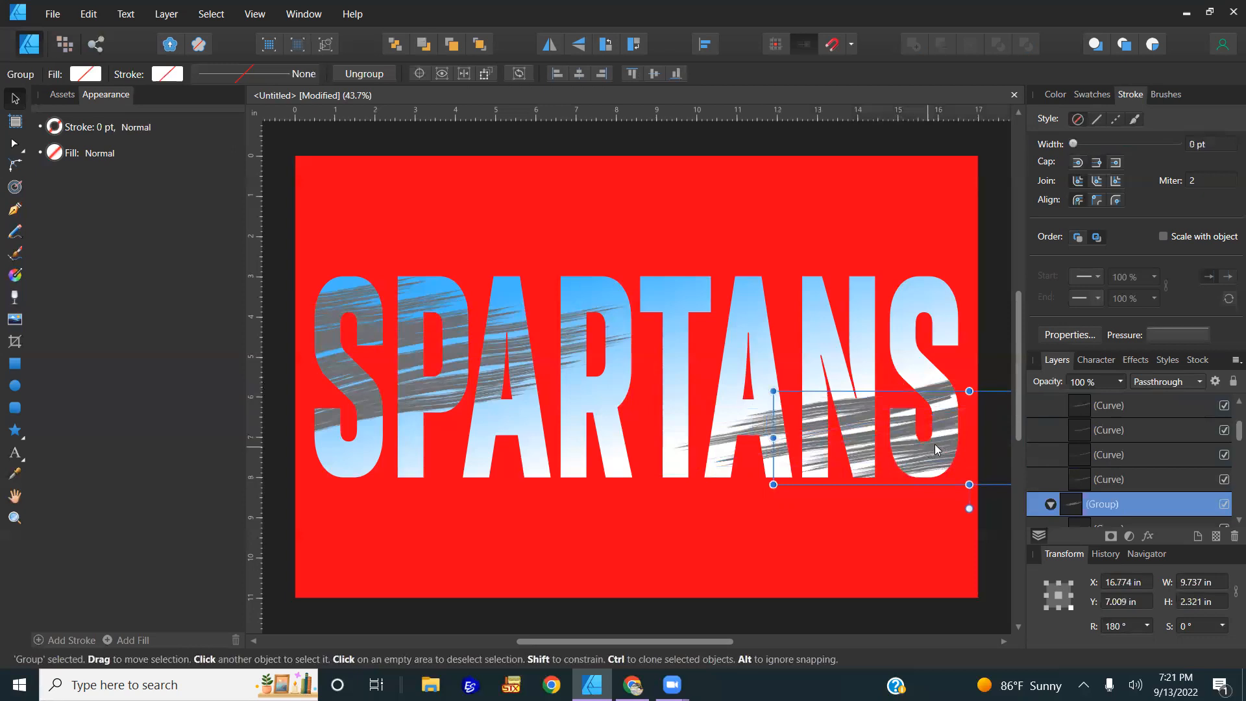
pyautogui.doubleClick(945, 461)
pyautogui.moveTo(1161, 142); pyautogui.dragTo(1140, 143)
pyautogui.moveTo(939, 448); pyautogui.dragTo(810, 466)
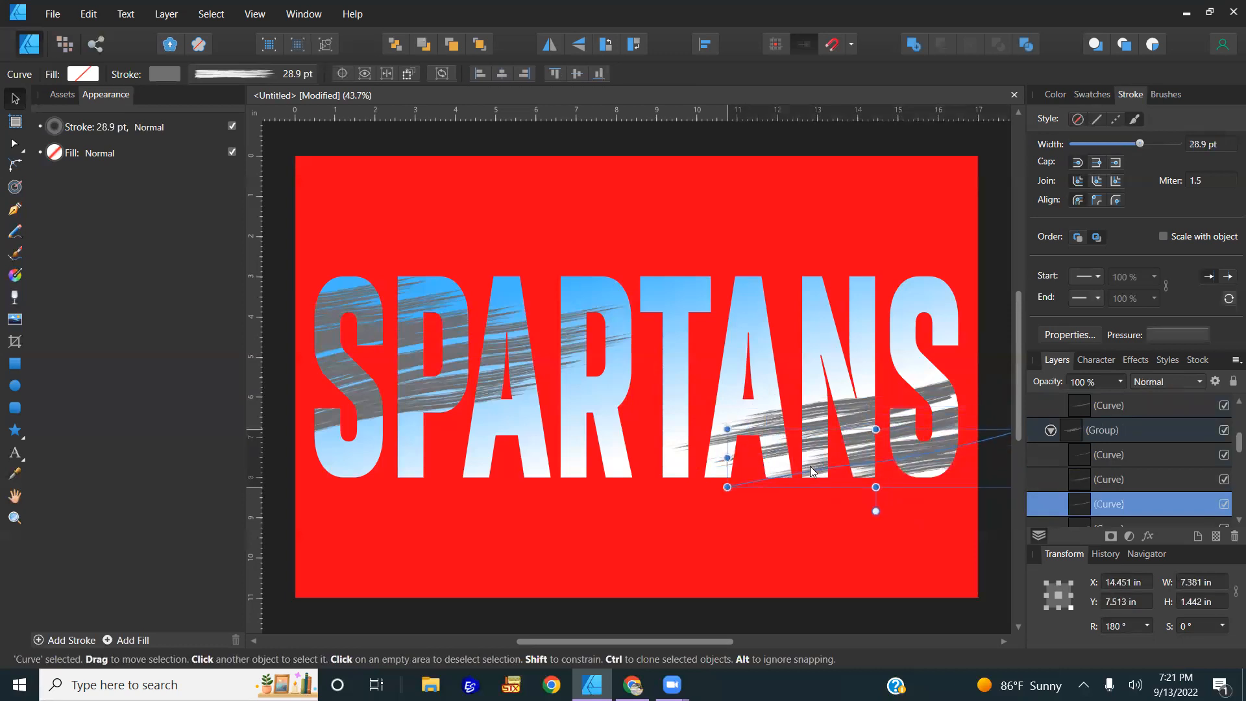
pyautogui.click(786, 556)
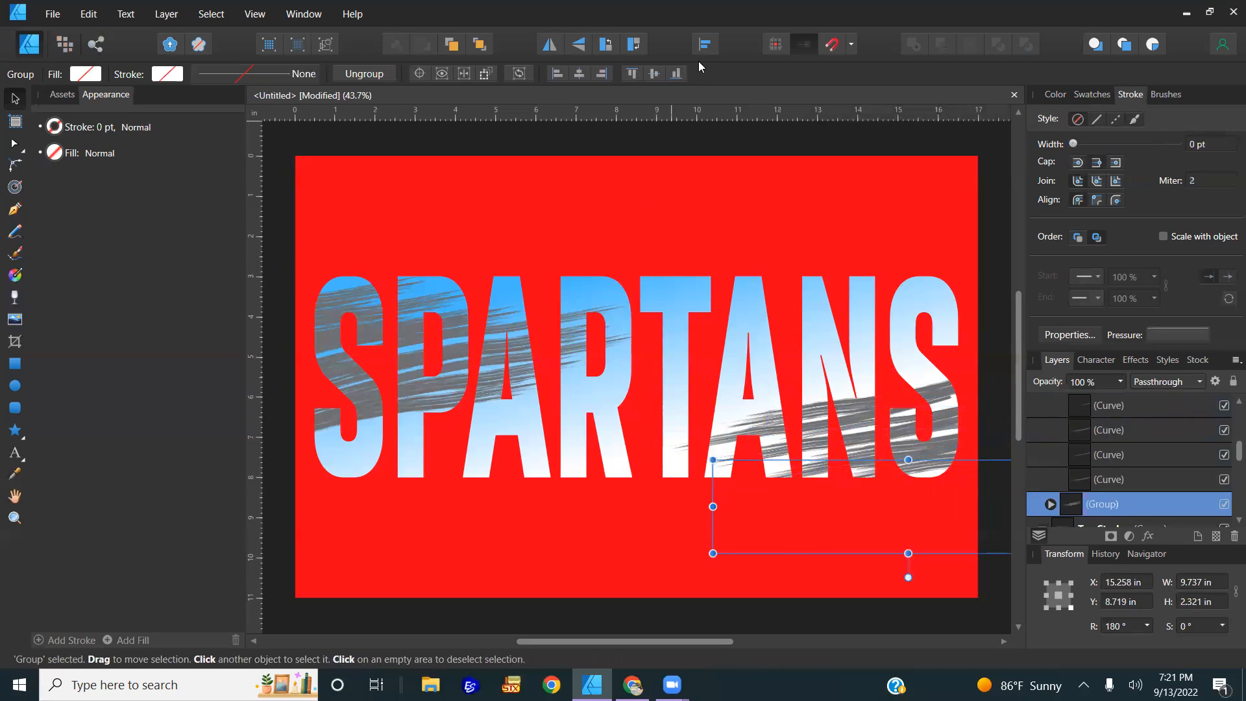
pyautogui.click(706, 141)
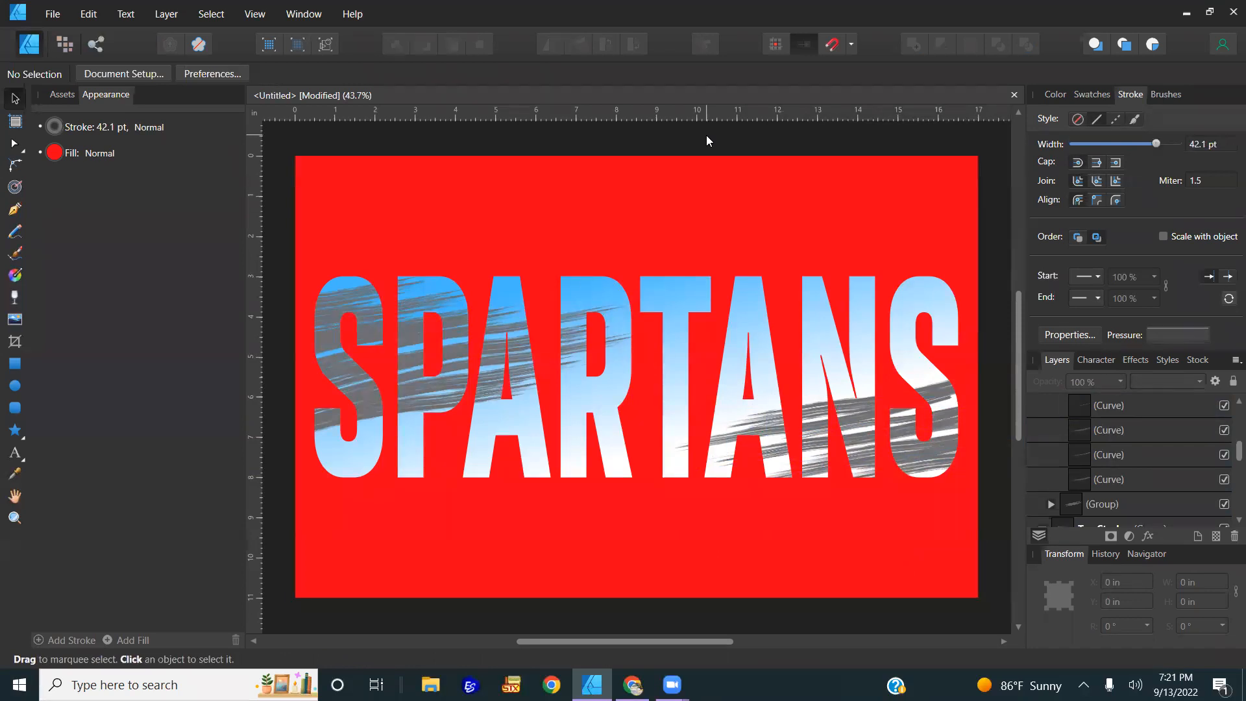
# - Change the blue stop of the SPARTANS text gradient to the grey sampled from the recent swatches
pyautogui.doubleClick(749, 321)
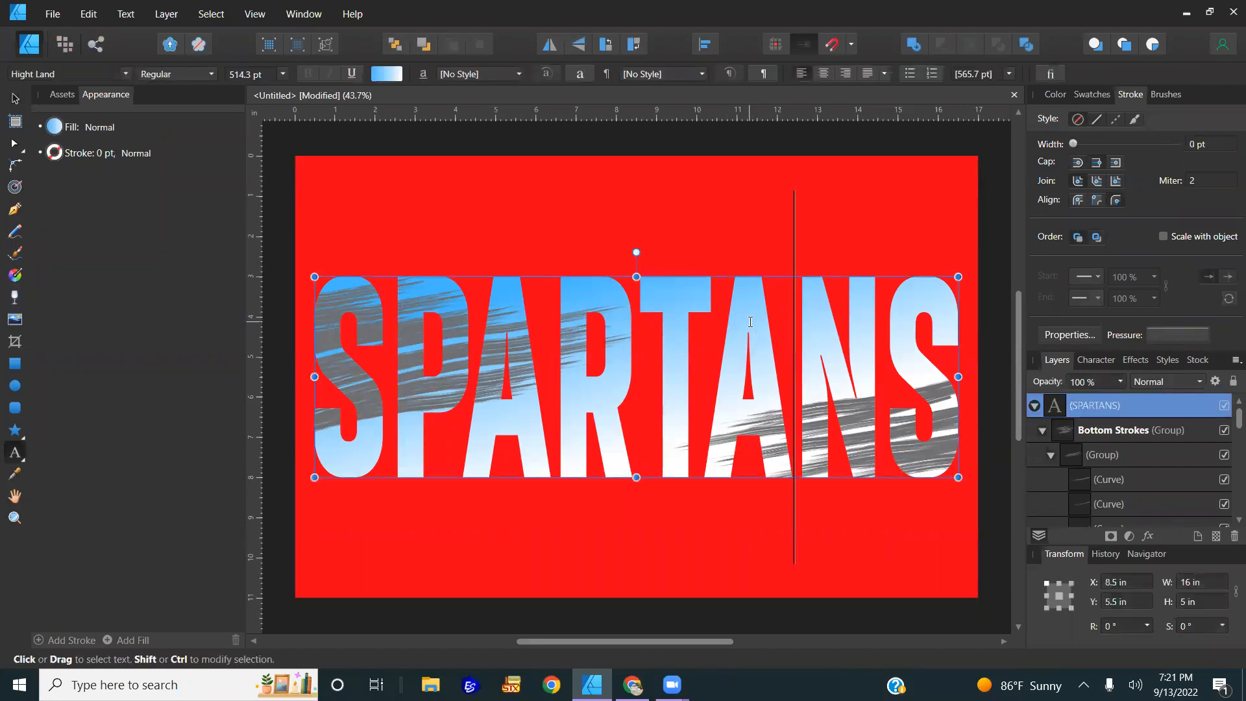
pyautogui.press('Escape')
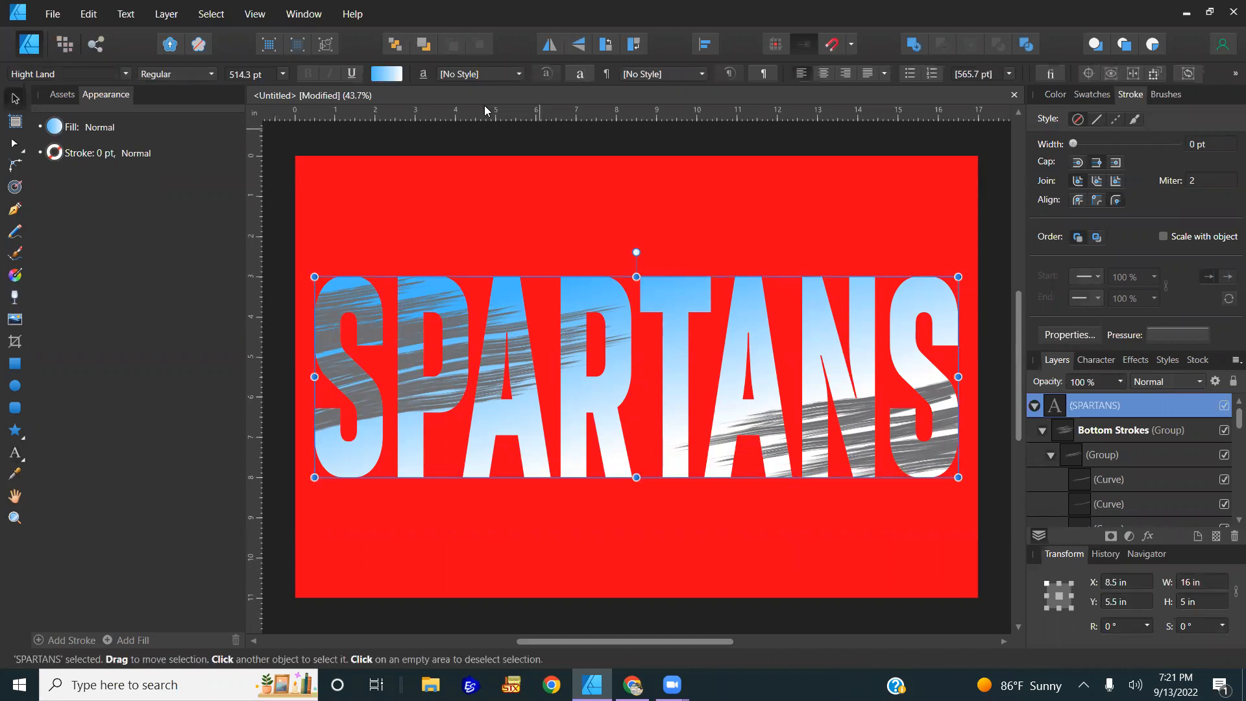
pyautogui.click(389, 77)
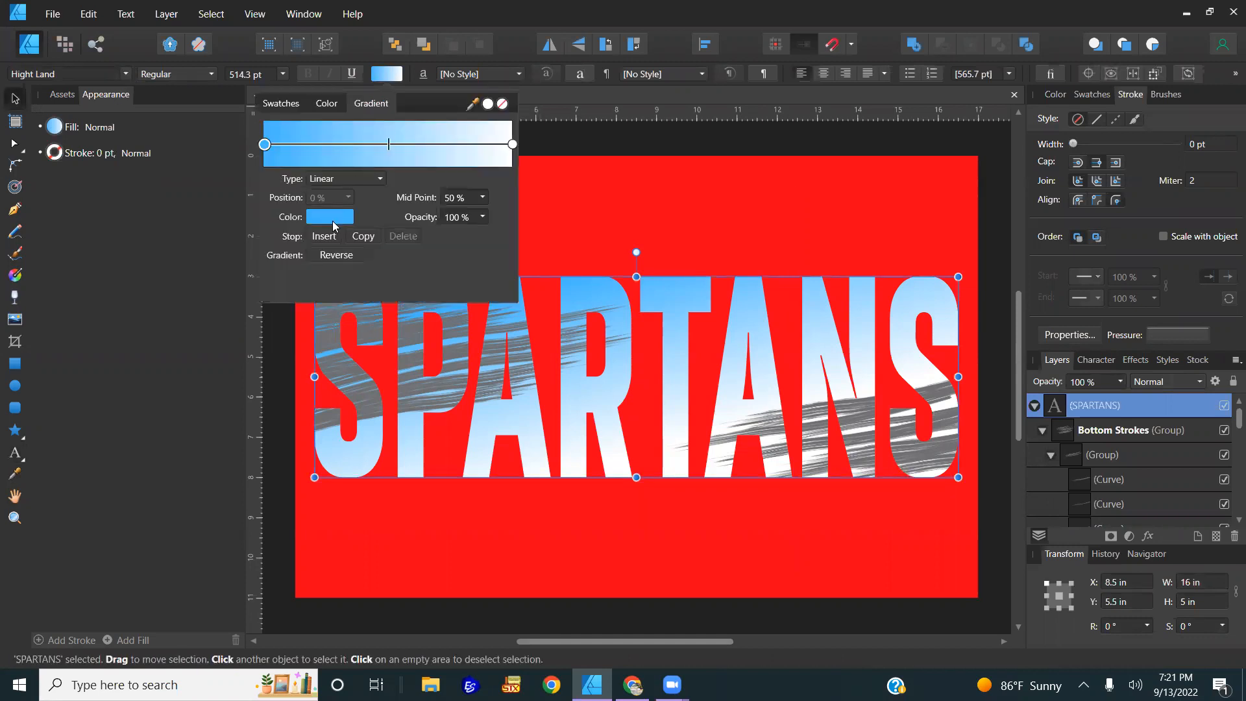
pyautogui.click(332, 218)
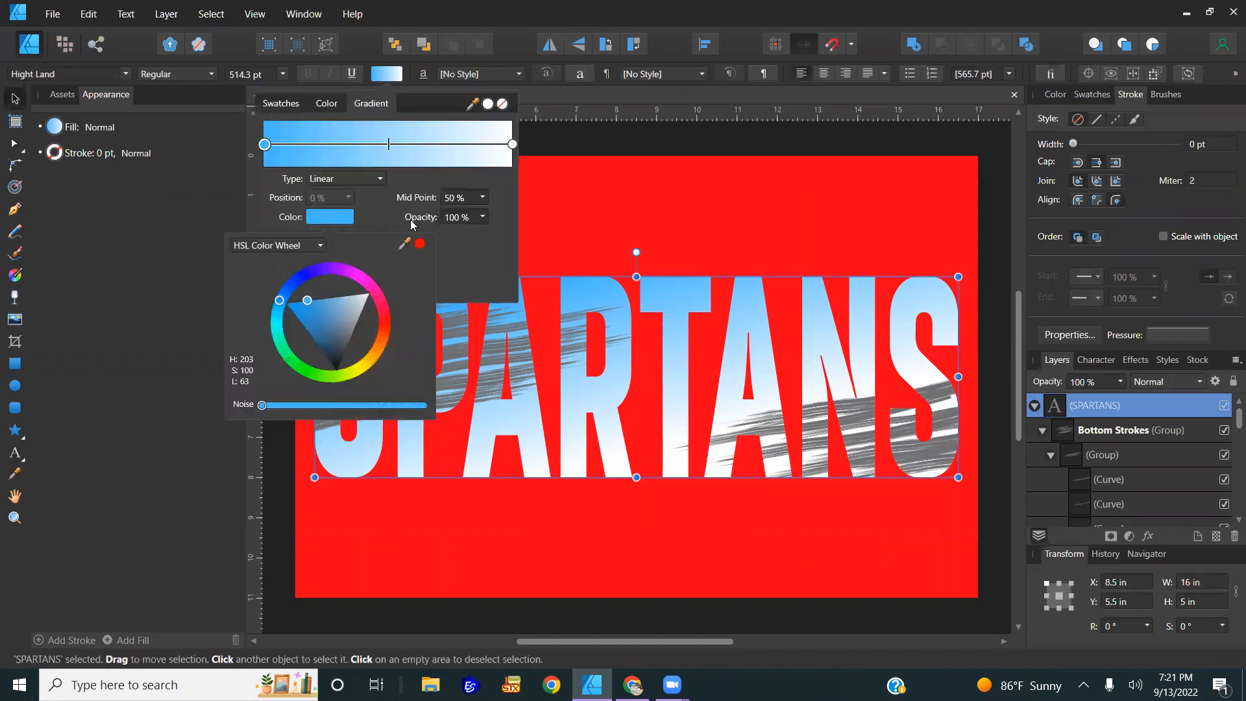
pyautogui.click(1078, 98)
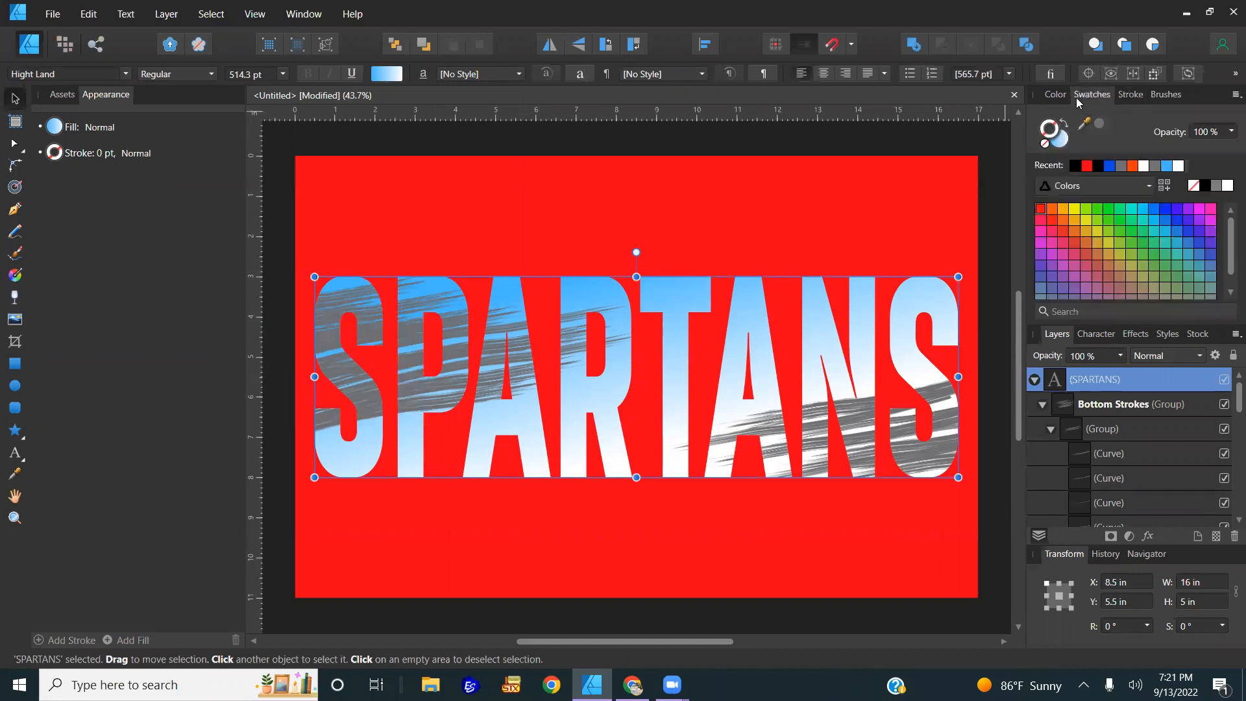
pyautogui.click(390, 74)
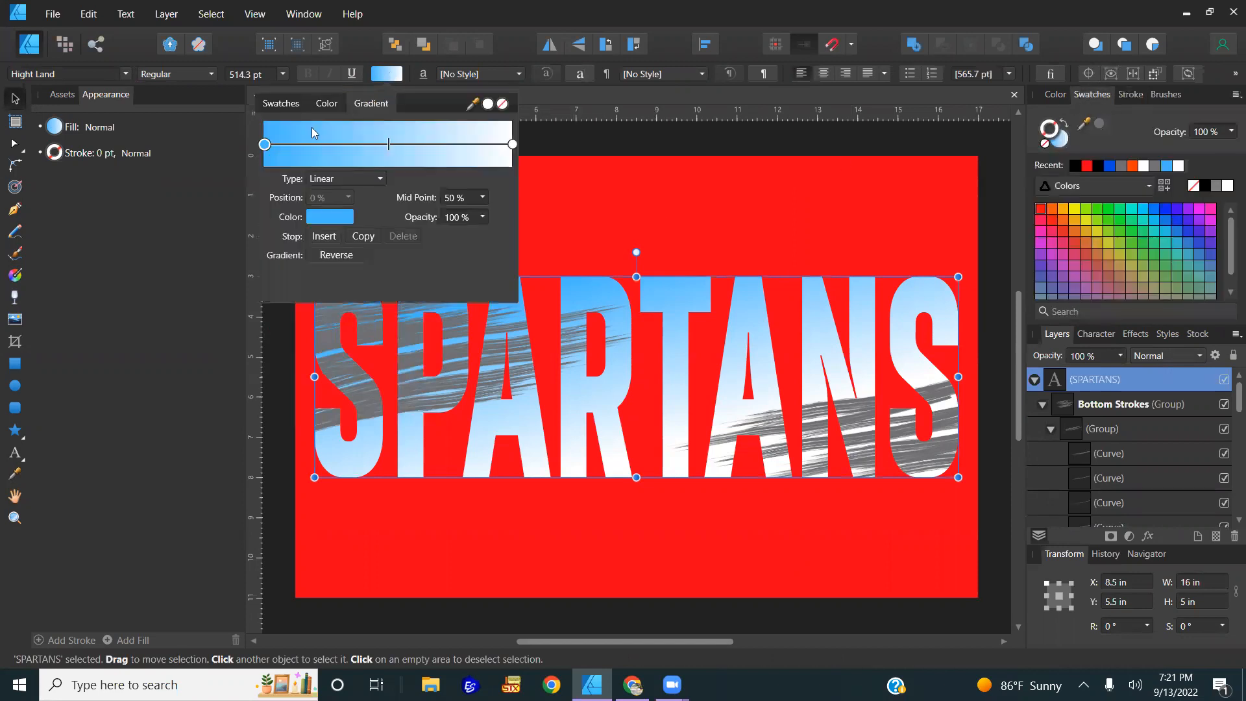
pyautogui.click(327, 214)
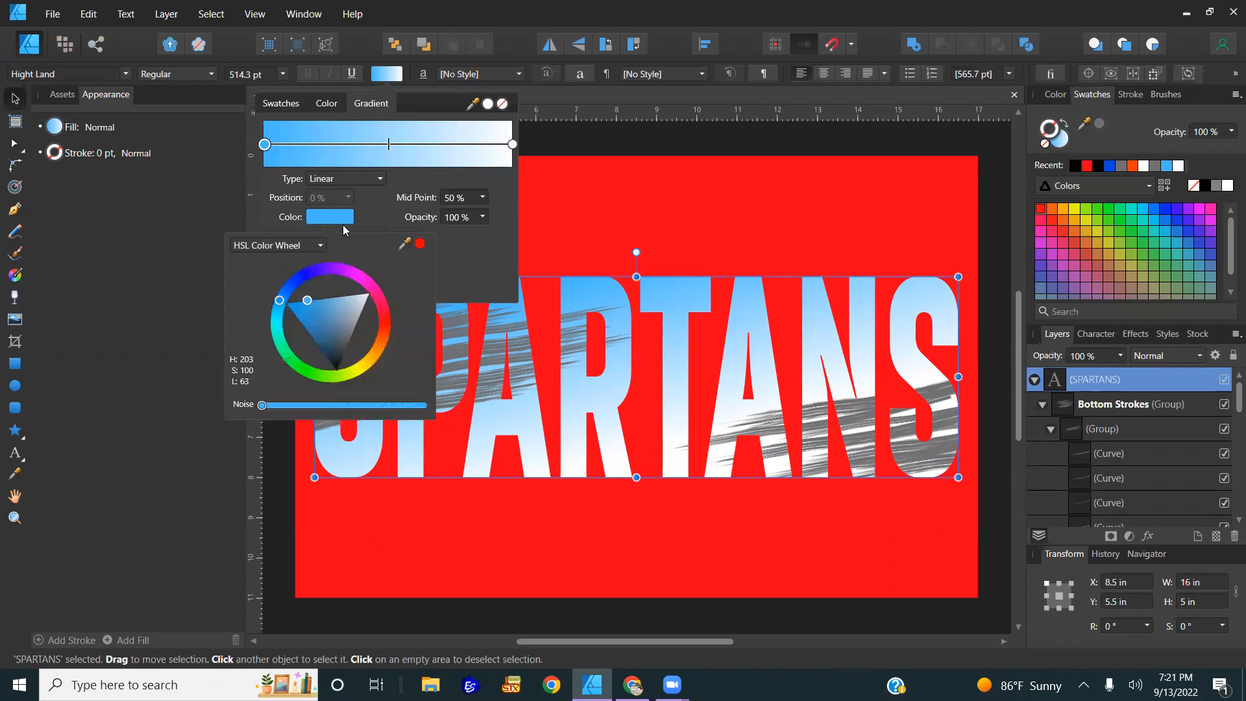
pyautogui.moveTo(404, 244); pyautogui.dragTo(1124, 170)
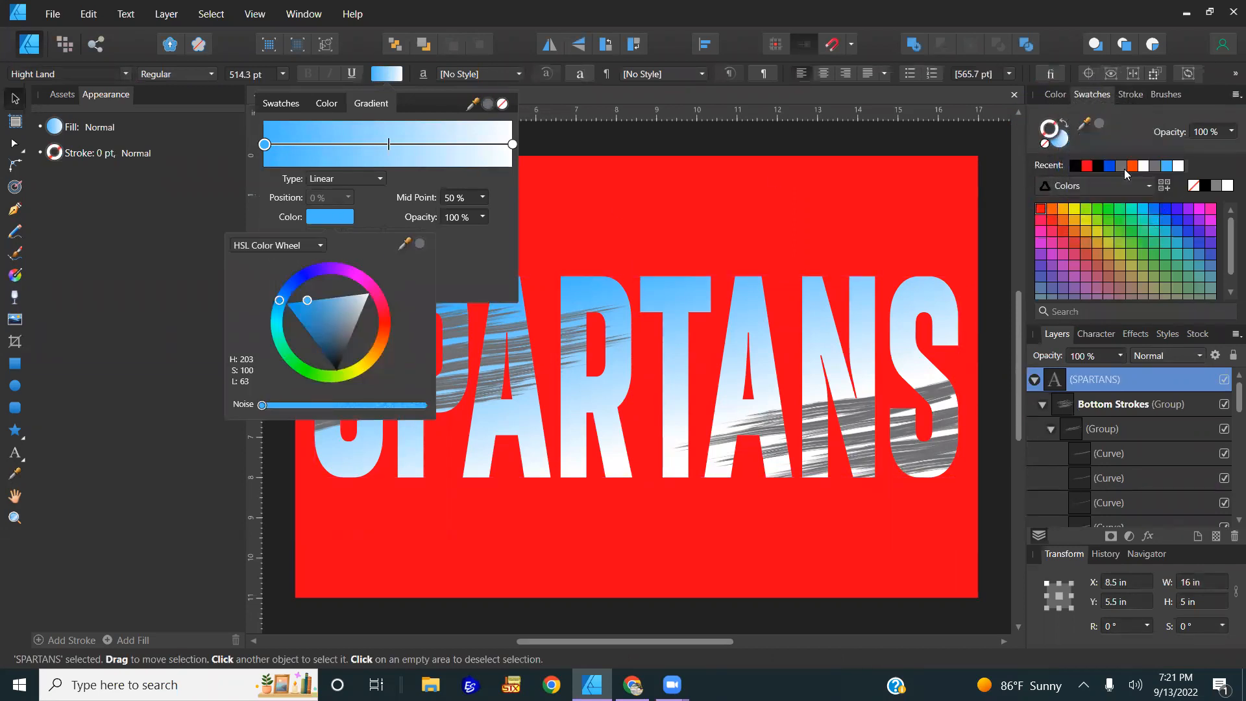
pyautogui.click(421, 244)
pyautogui.click(619, 204)
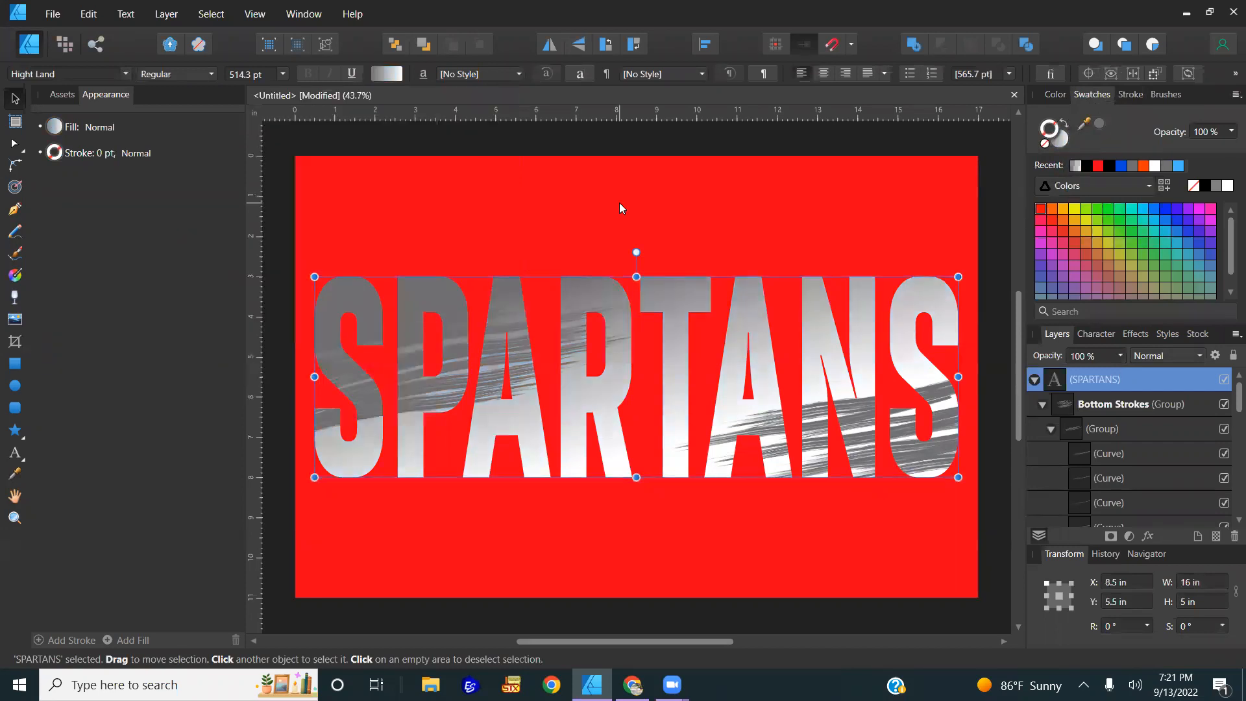
# - Collapse the Bottom Strokes and Top Strokes groups and recolor the strokes of both groups to the recent light blue
pyautogui.click(620, 203)
pyautogui.click(1043, 405)
pyautogui.click(1097, 409)
pyautogui.click(1043, 429)
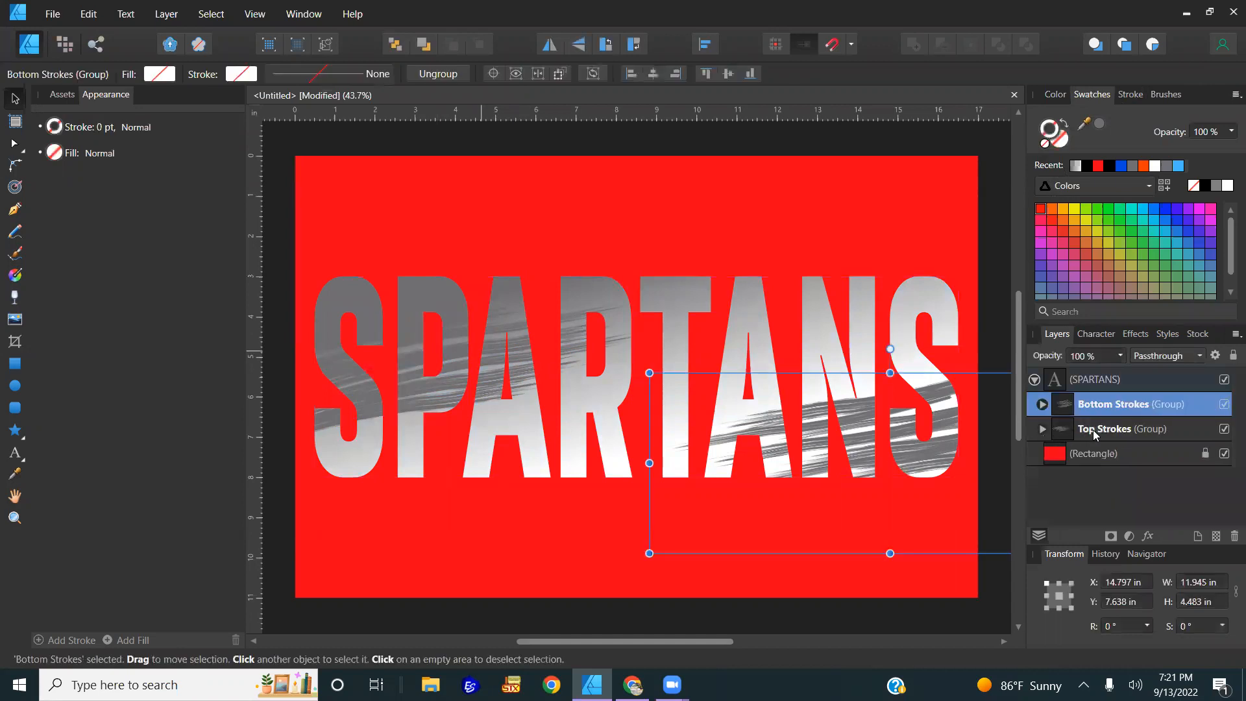
pyautogui.keyDown('shift'); pyautogui.click(1097, 429); pyautogui.keyUp('shift')
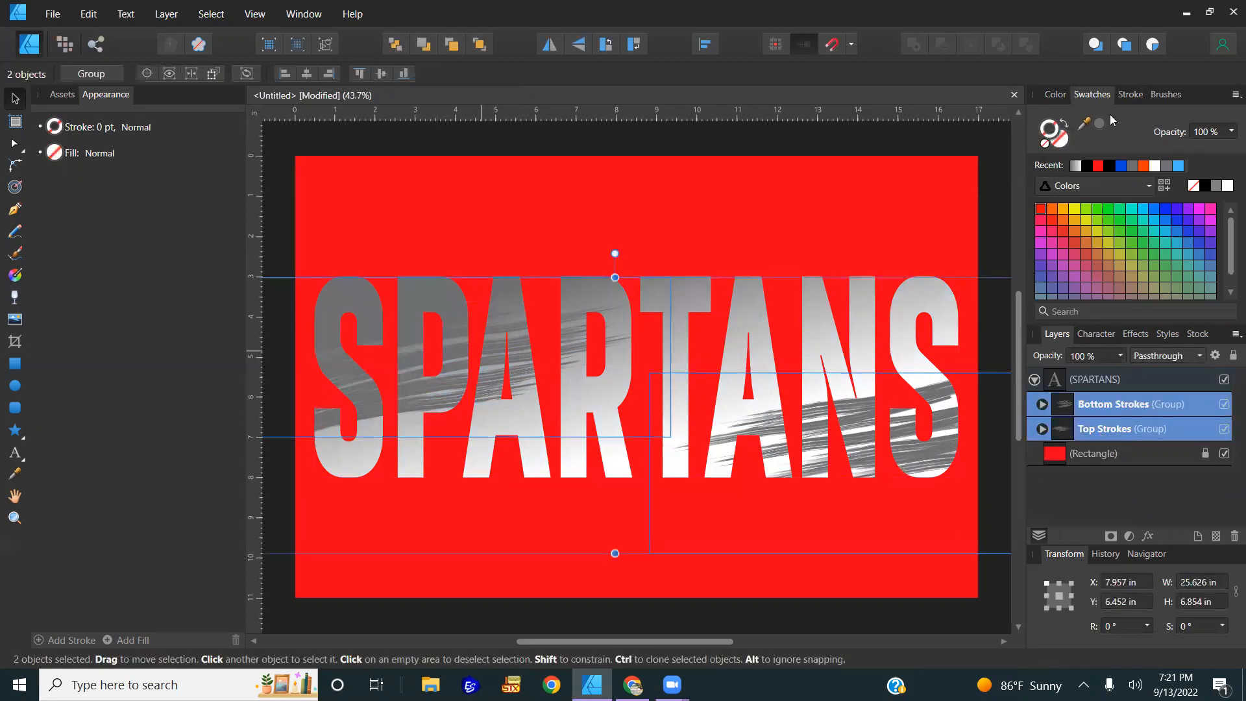
pyautogui.click(1179, 167)
pyautogui.click(788, 182)
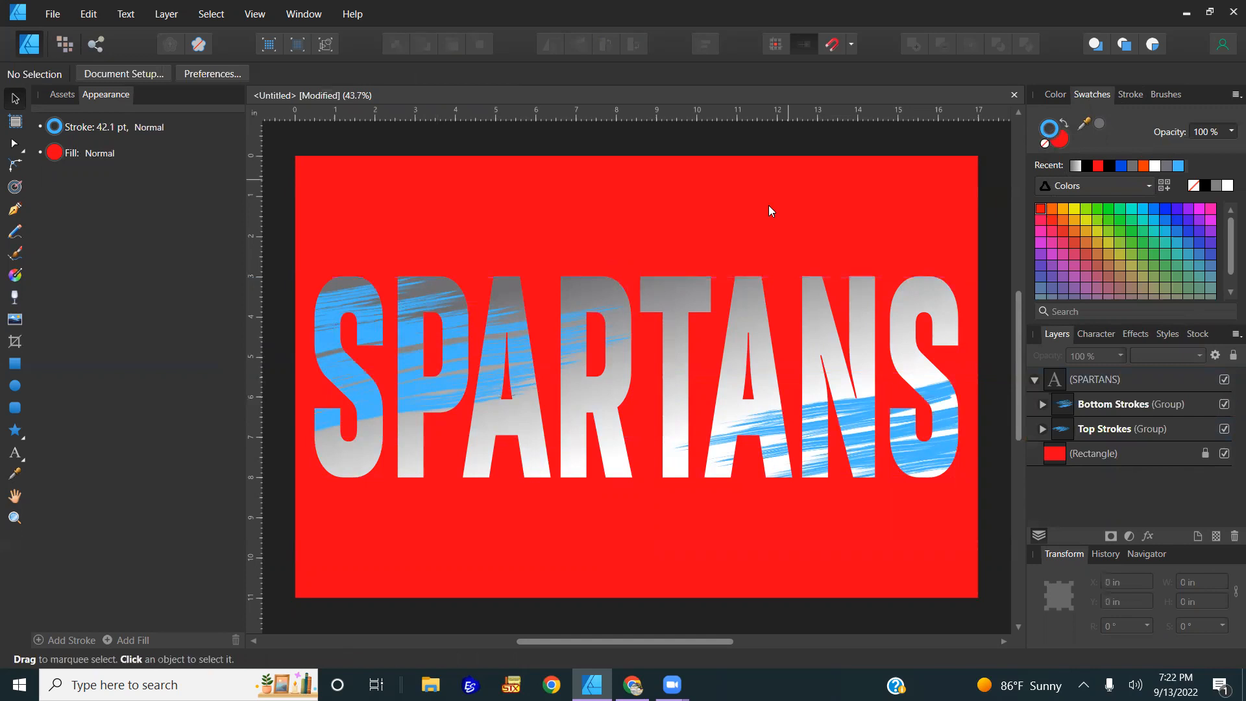
# - Change the white stop of the SPARTANS text gradient to black and set the gradient's midpoint to 69%
pyautogui.click(751, 318)
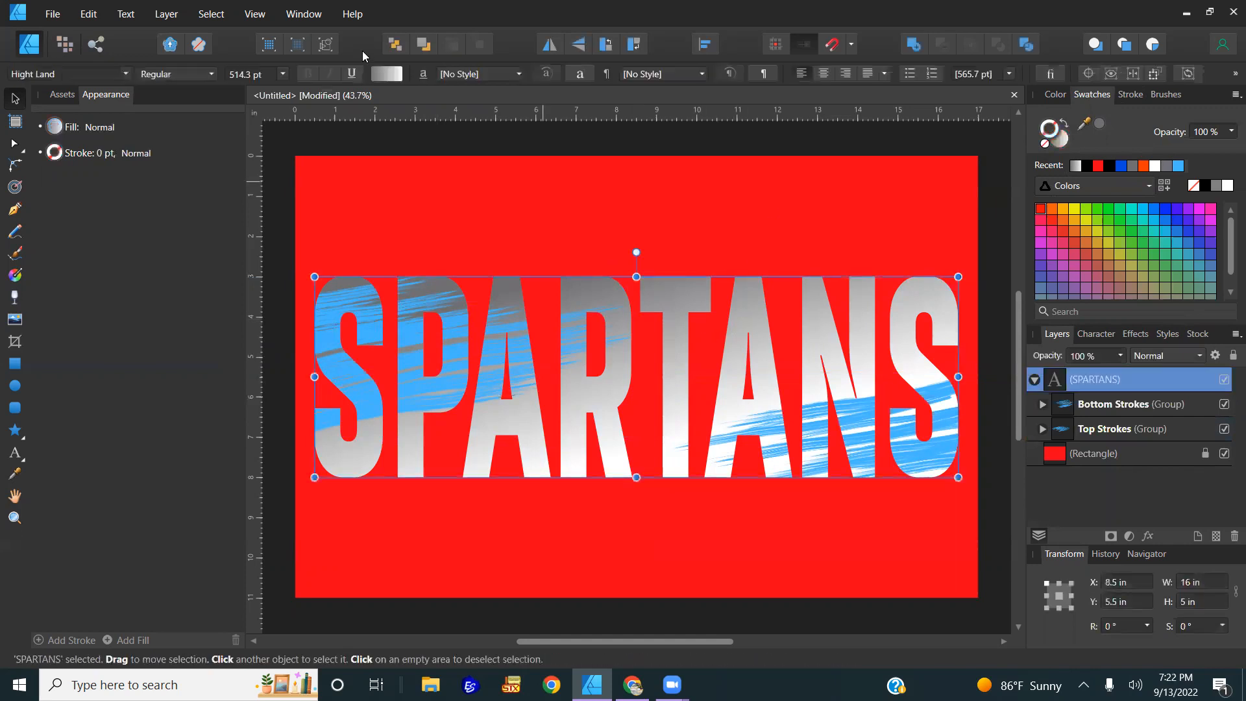
pyautogui.click(387, 73)
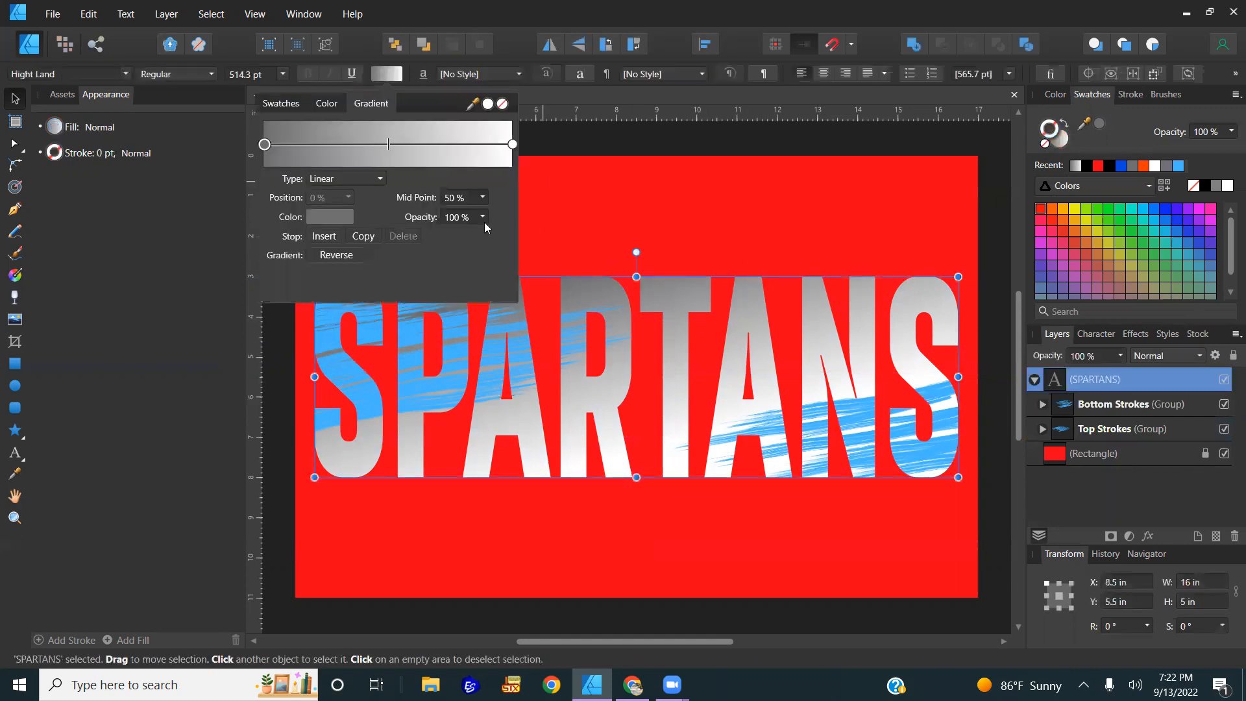
pyautogui.click(514, 142)
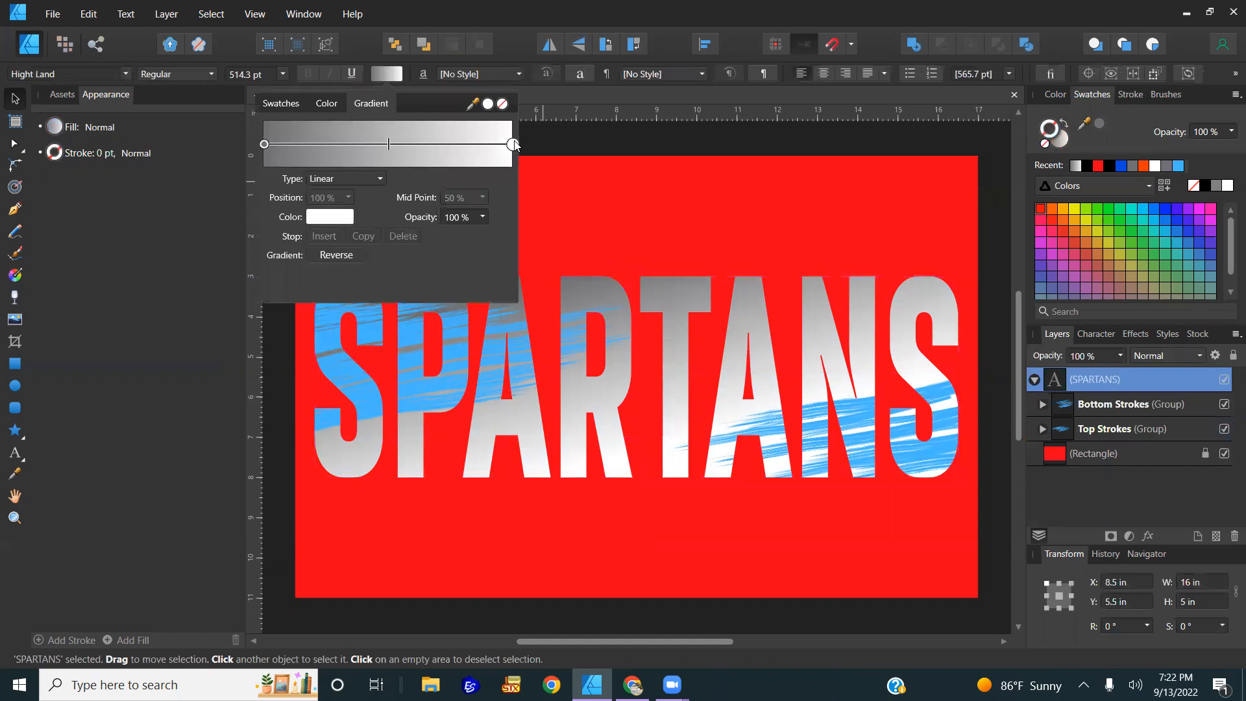
pyautogui.click(341, 223)
pyautogui.moveTo(354, 327); pyautogui.dragTo(311, 439)
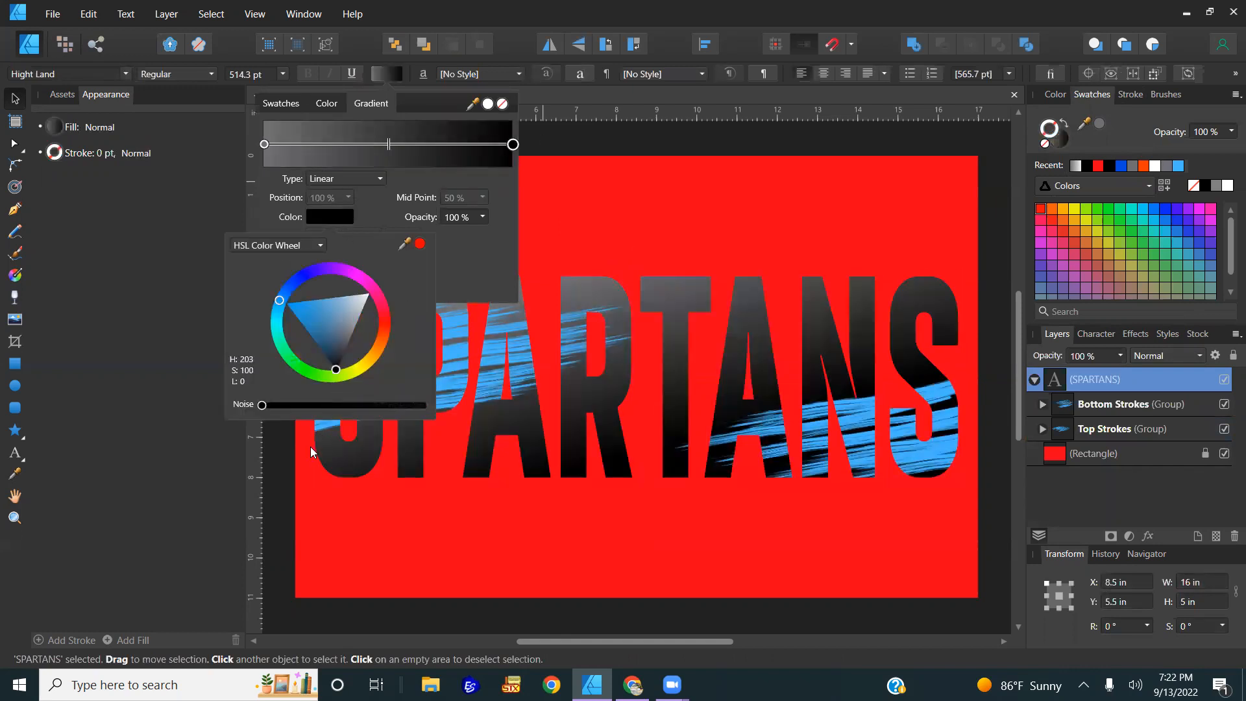
pyautogui.click(387, 141)
pyautogui.click(389, 144)
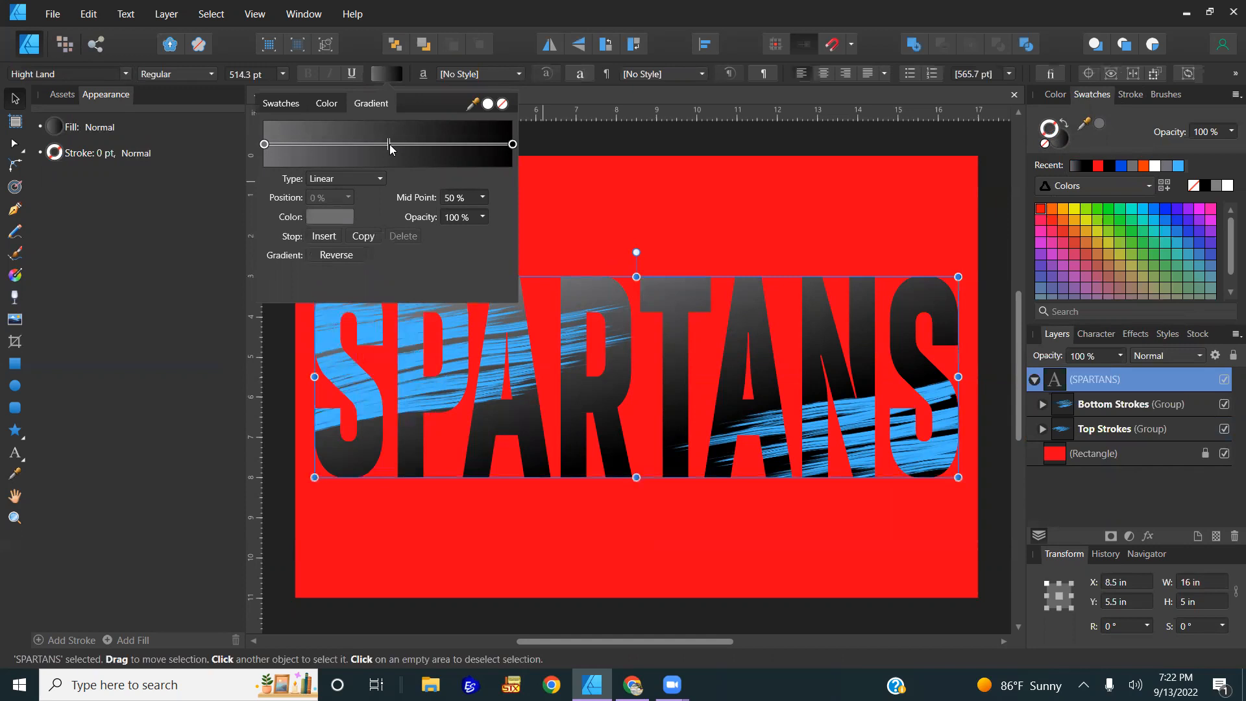
pyautogui.moveTo(389, 144); pyautogui.dragTo(435, 147)
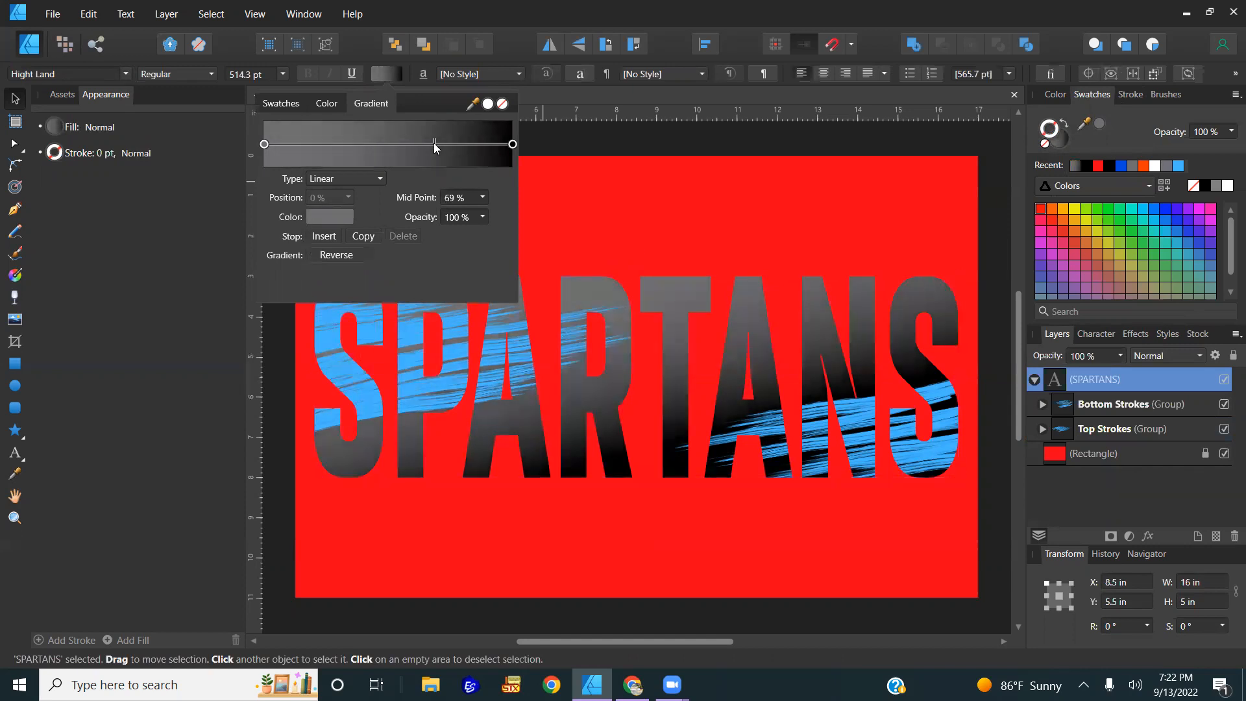
# - Change the grey stop of the text gradient to the light blue sampled from the recent swatches (H 203, S 100, L 63)
pyautogui.click(314, 217)
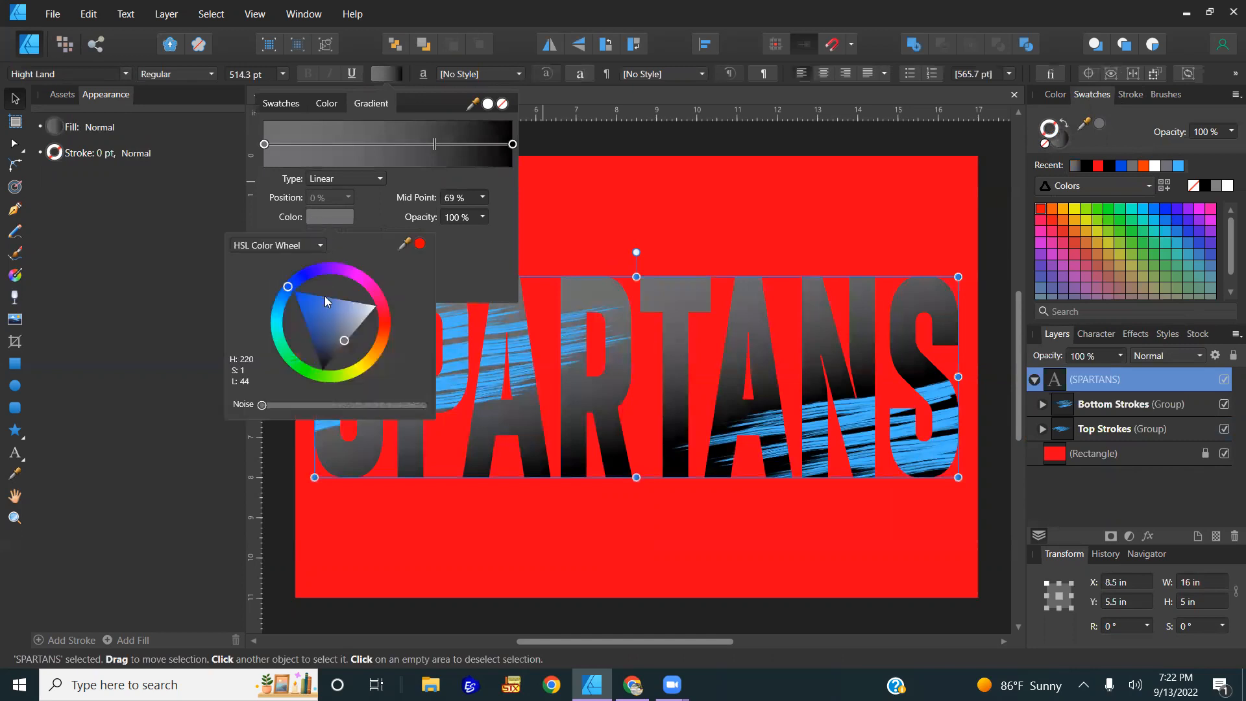
pyautogui.moveTo(403, 249); pyautogui.dragTo(1194, 172)
pyautogui.click(420, 244)
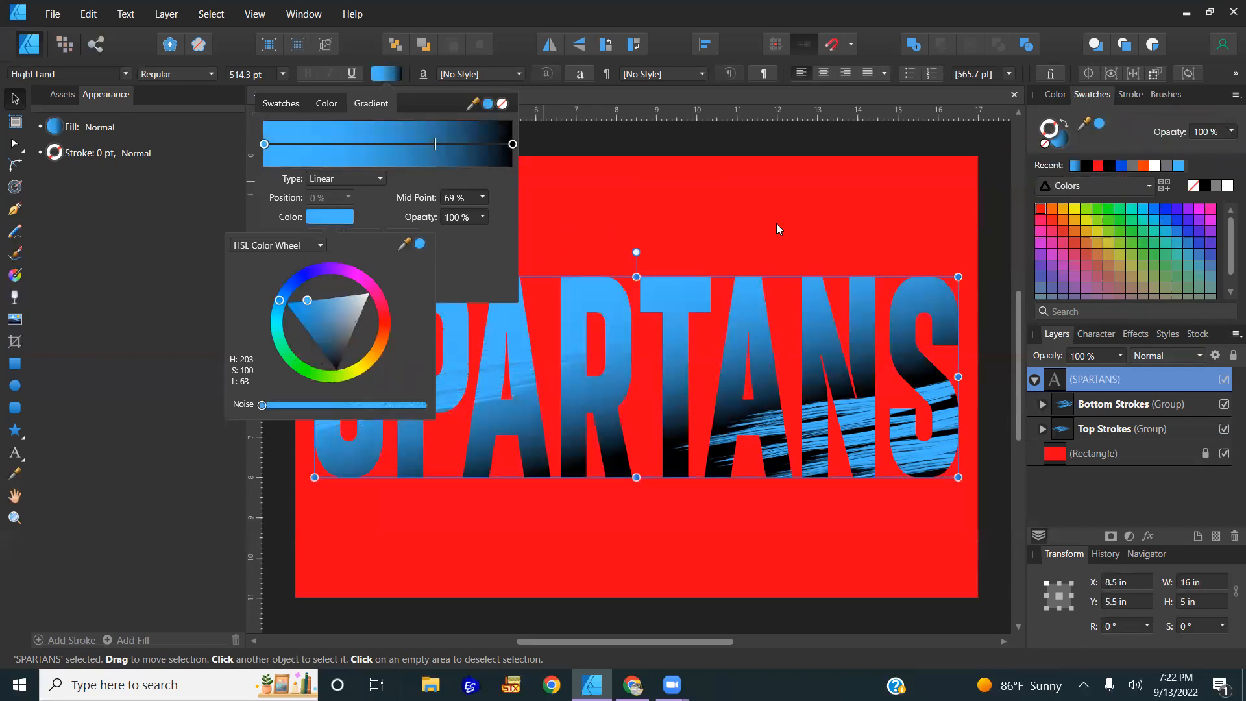
pyautogui.click(777, 188)
pyautogui.click(777, 188)
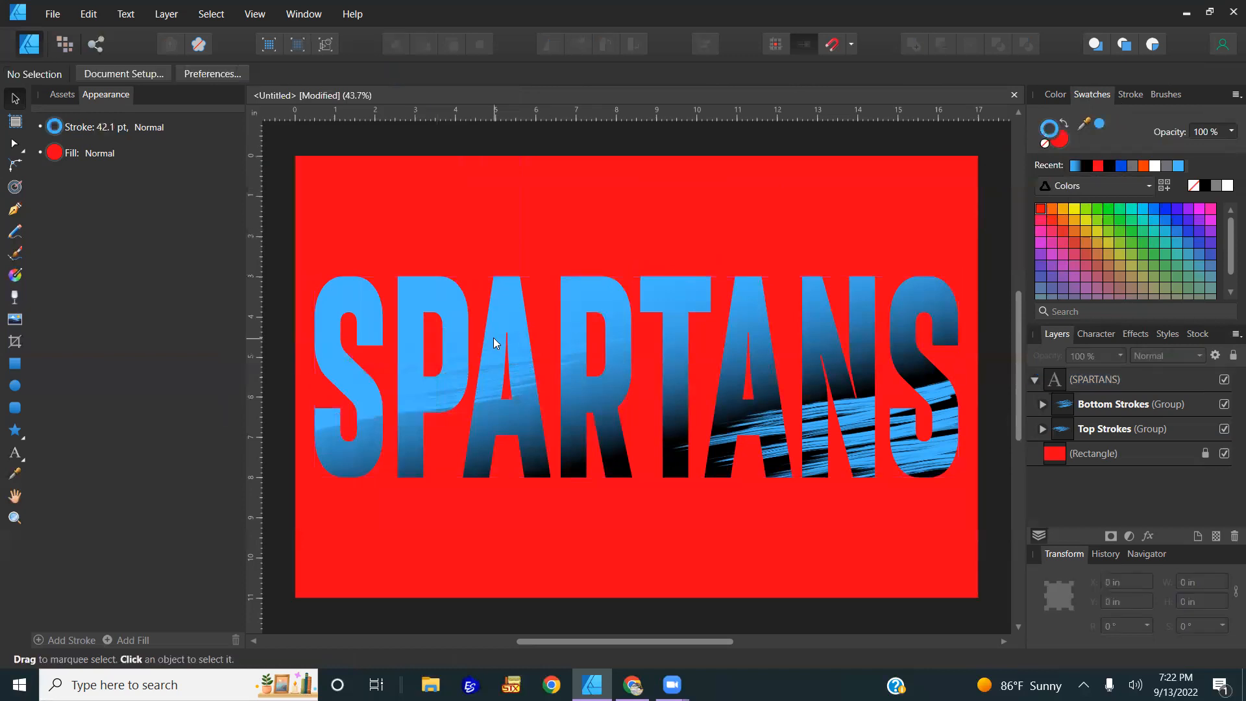
# - Recolor the strokes of the Bottom Strokes group to white
pyautogui.click(496, 343)
pyautogui.click(1097, 405)
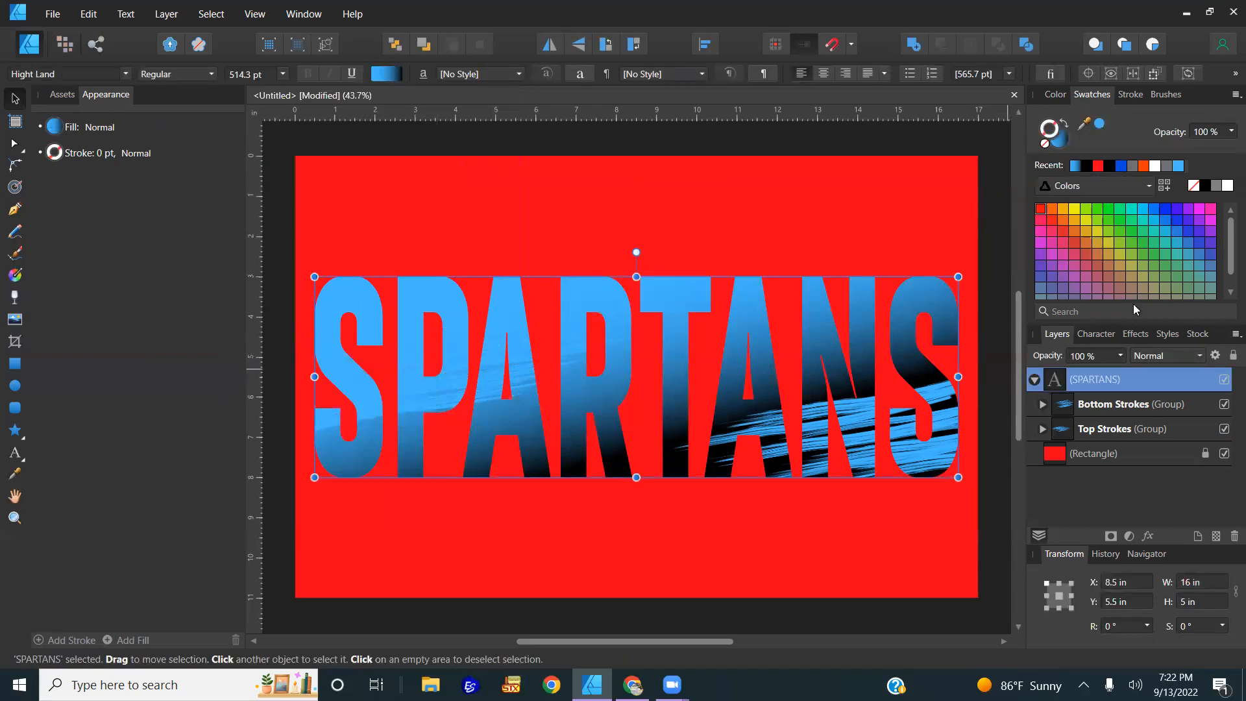
pyautogui.click(1227, 186)
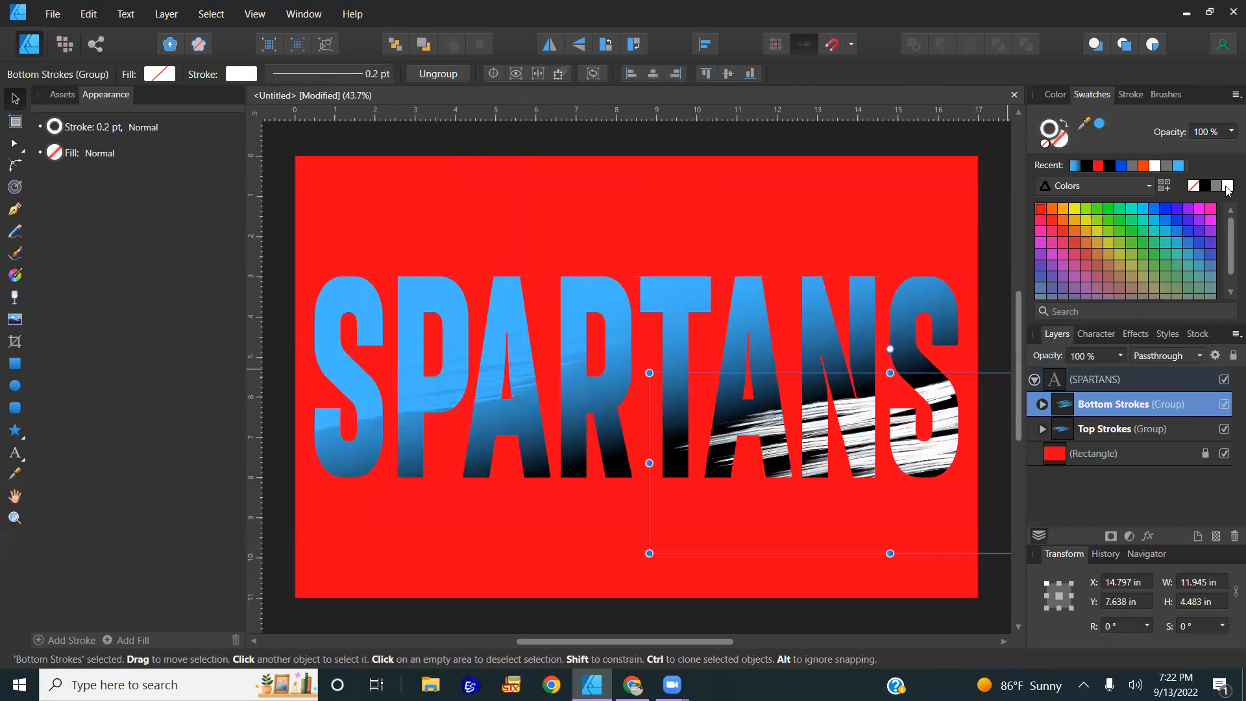
# - Try white on the strokes of the Top Strokes group, and recolor them to the recent grey
pyautogui.click(1090, 429)
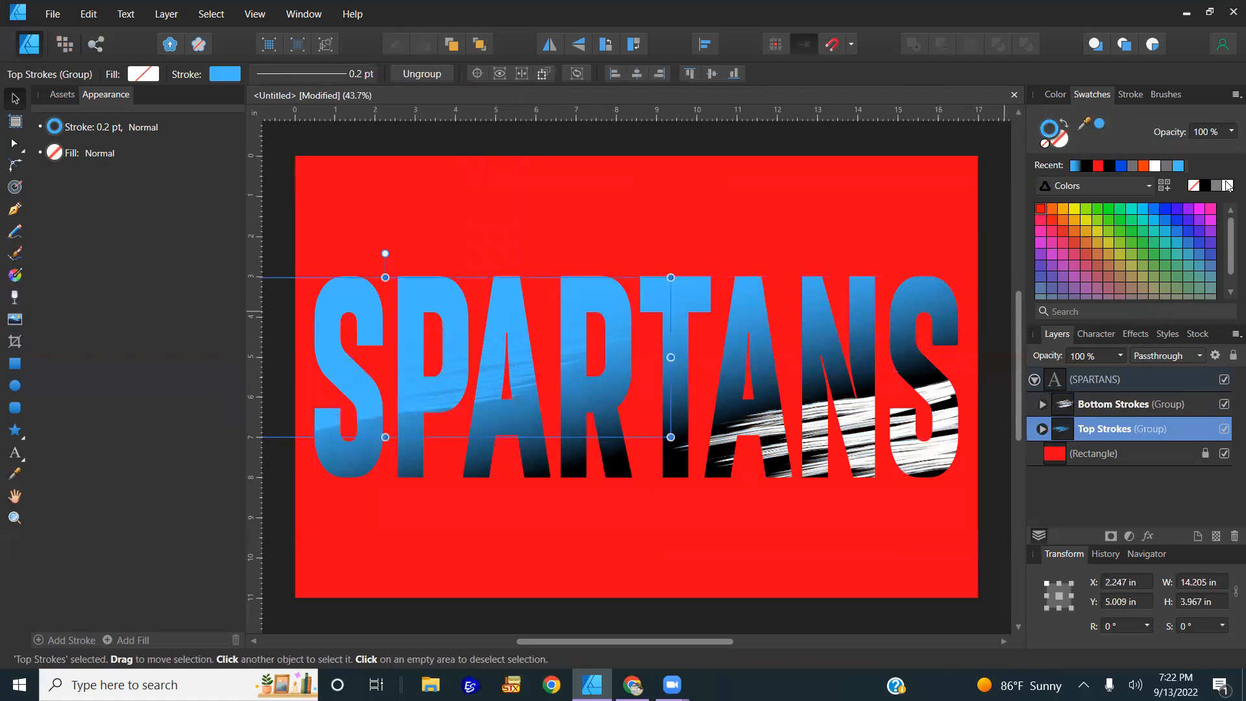
pyautogui.click(1228, 186)
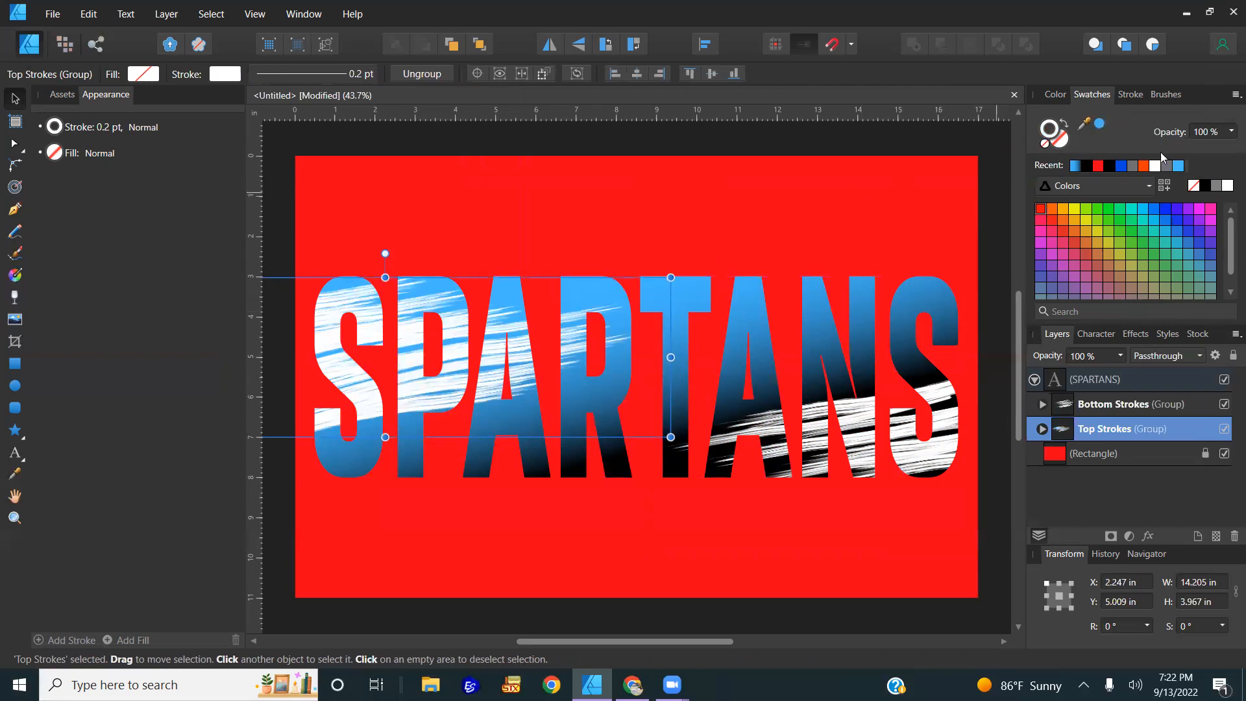
pyautogui.click(1133, 165)
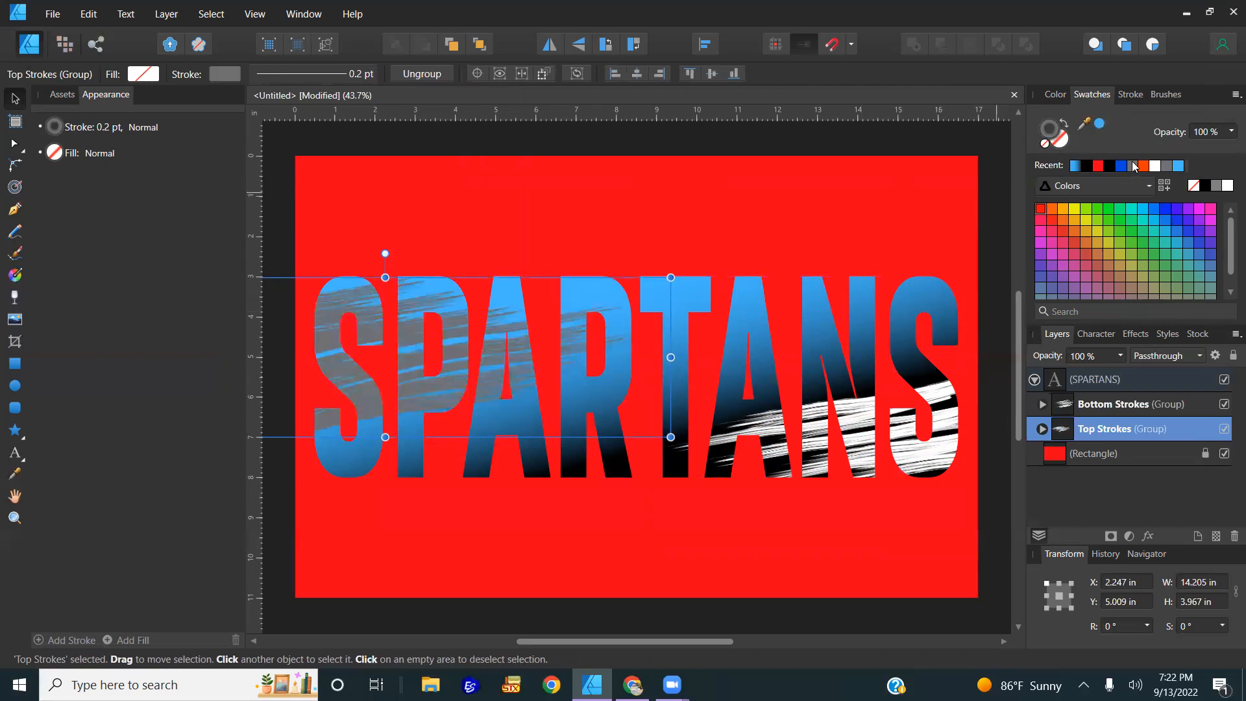
# - Recolor the strokes of the Bottom Strokes group to the recent grey
pyautogui.click(1096, 406)
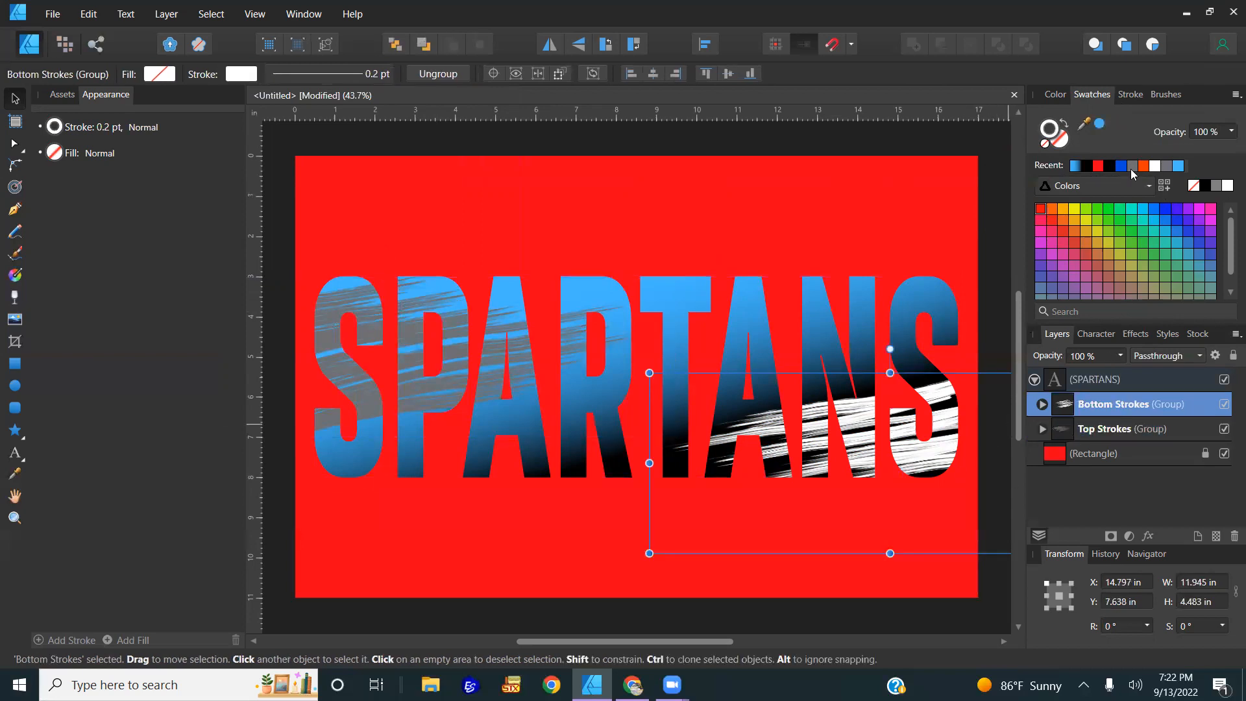
pyautogui.click(1132, 170)
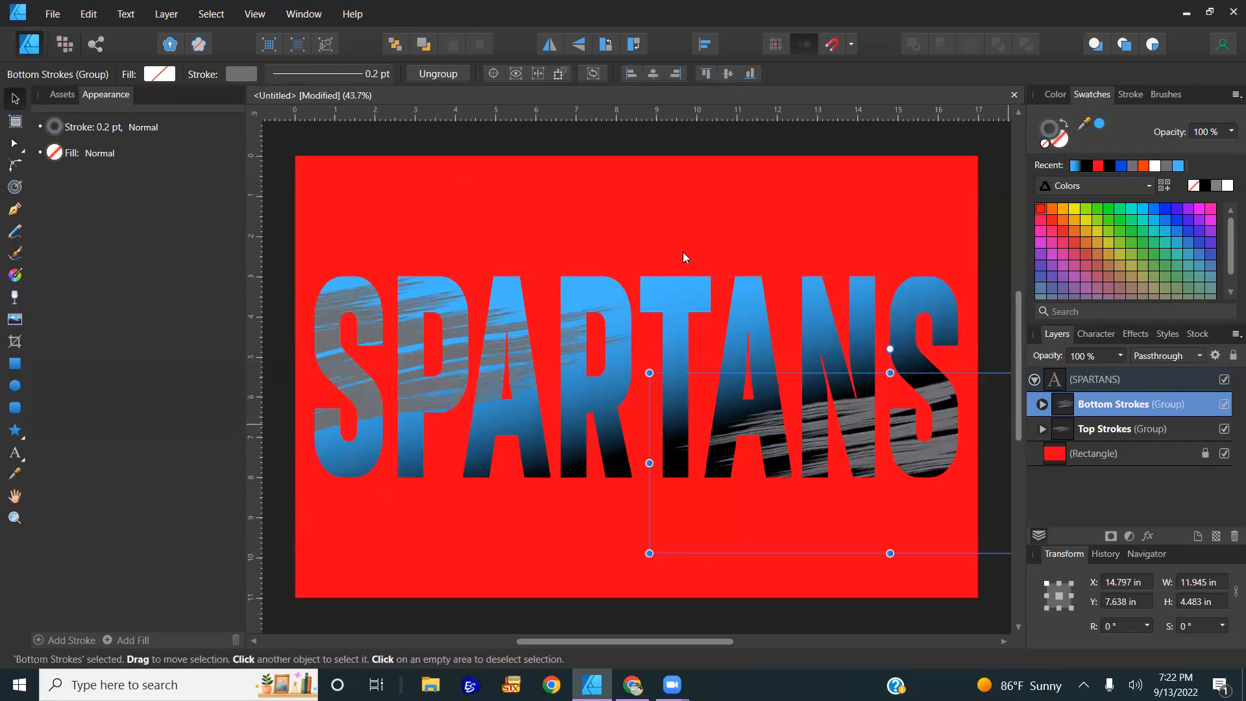
# - Reverse the SPARTANS text gradient and change its black stop to white
pyautogui.click(669, 298)
pyautogui.click(385, 76)
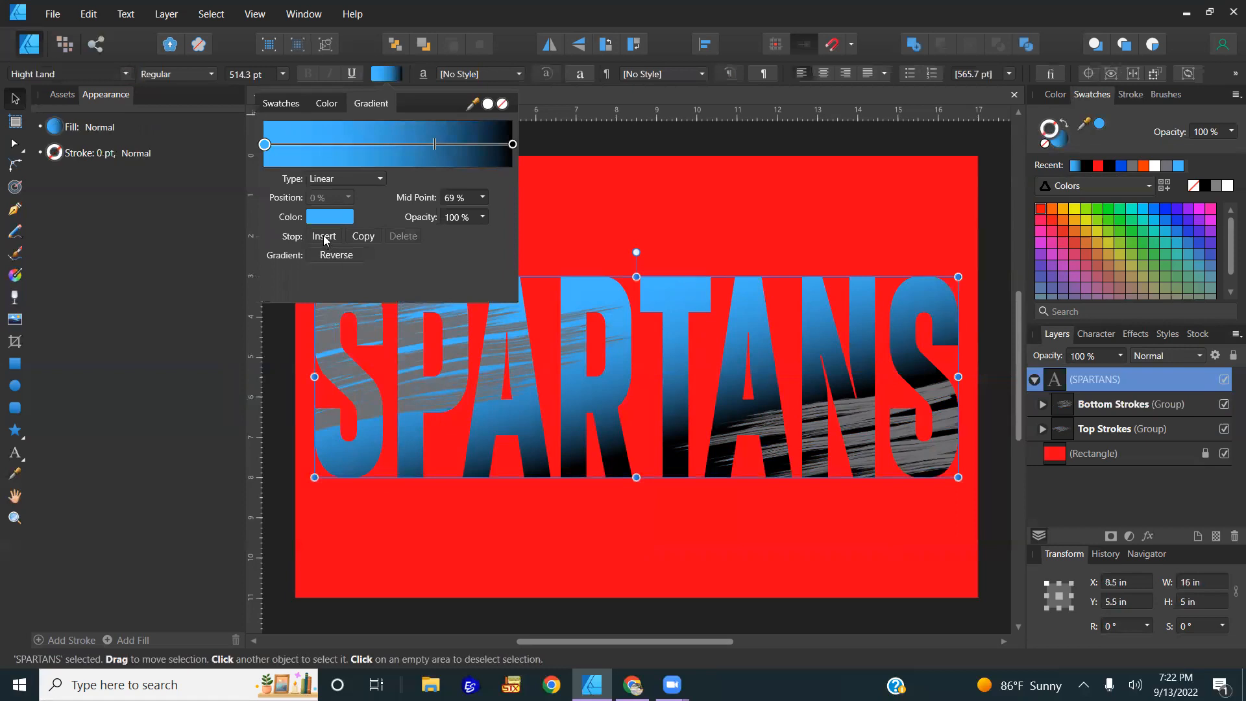
pyautogui.click(342, 255)
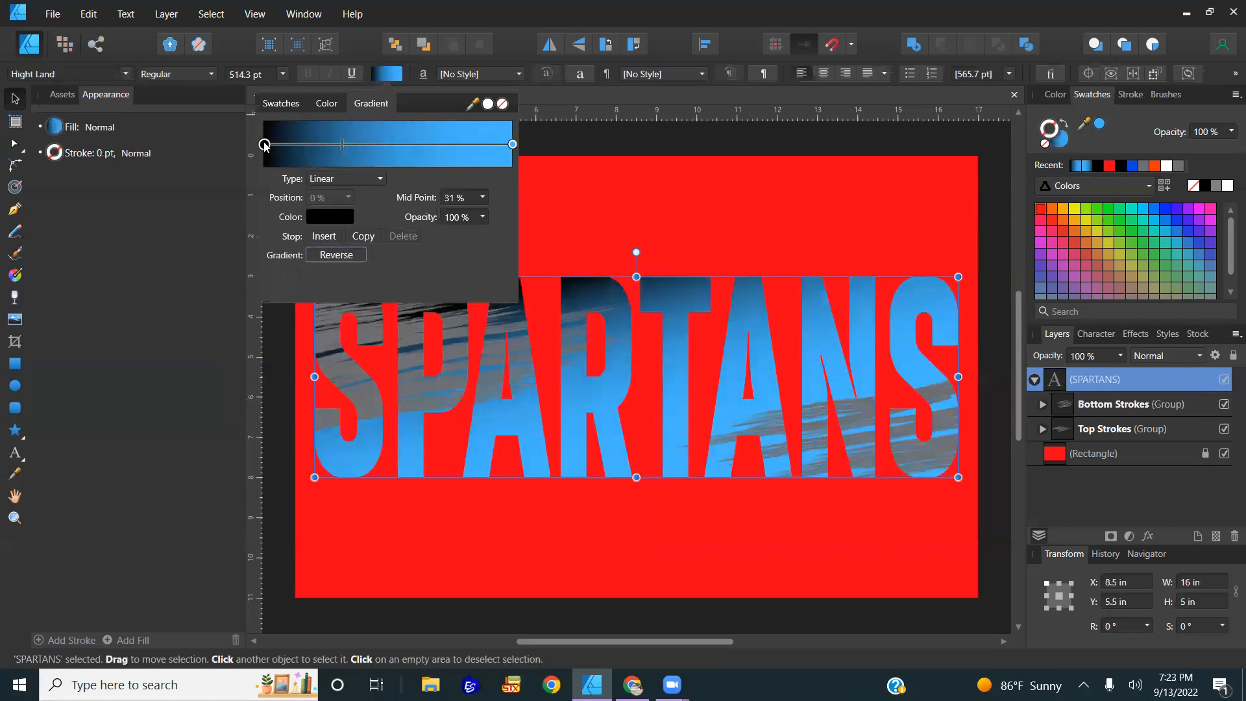
pyautogui.click(319, 215)
pyautogui.moveTo(353, 314); pyautogui.dragTo(538, 186)
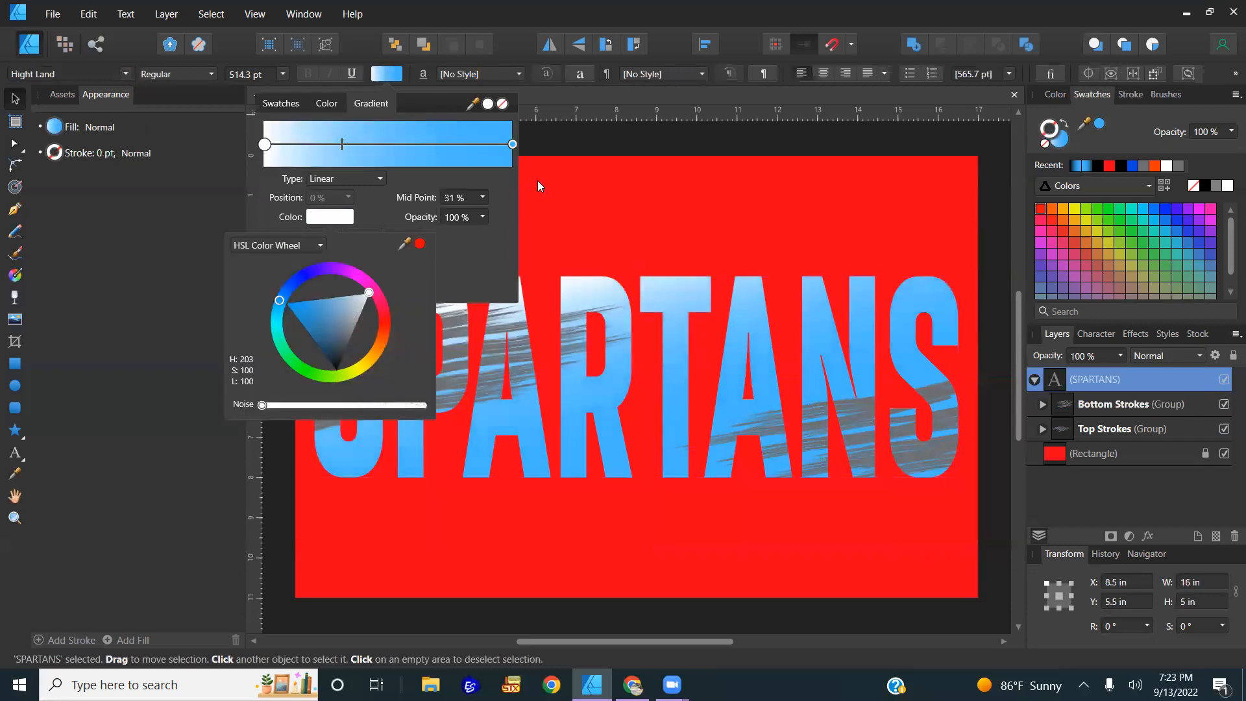
pyautogui.click(660, 147)
pyautogui.click(1003, 338)
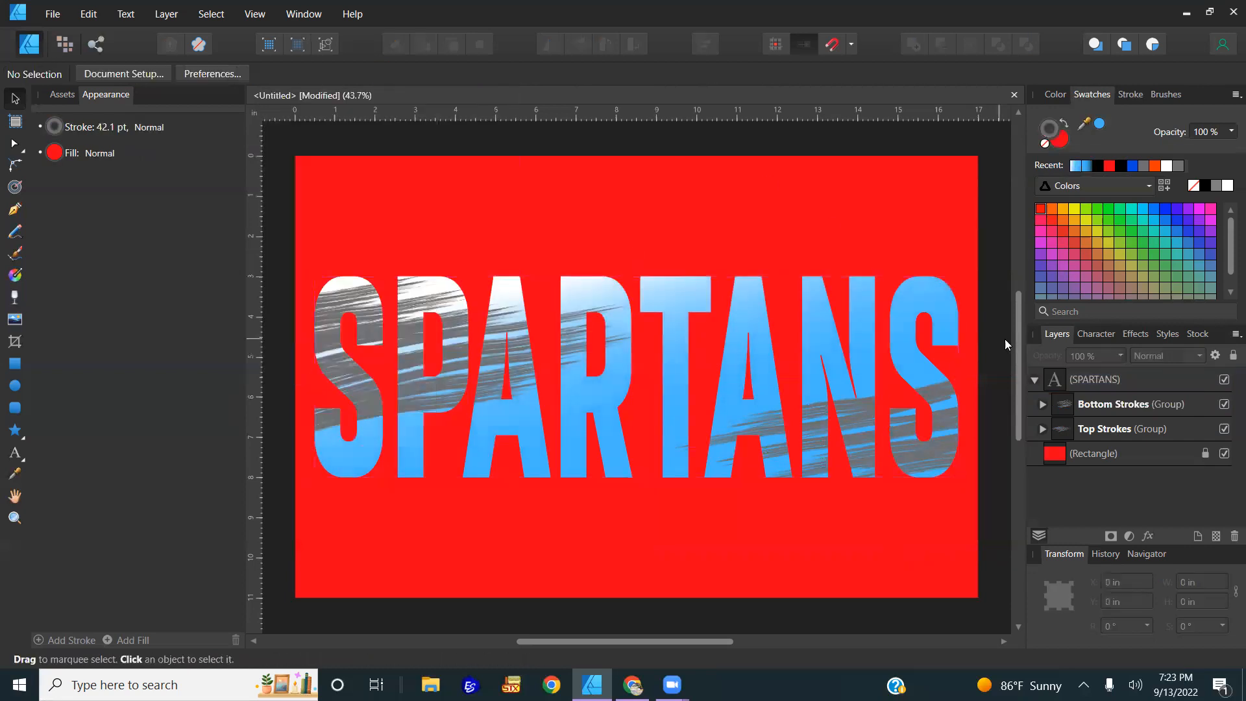
# - Try black on the strokes of the Bottom Strokes and Top Strokes groups together, and return both to the recent grey
pyautogui.click(1104, 404)
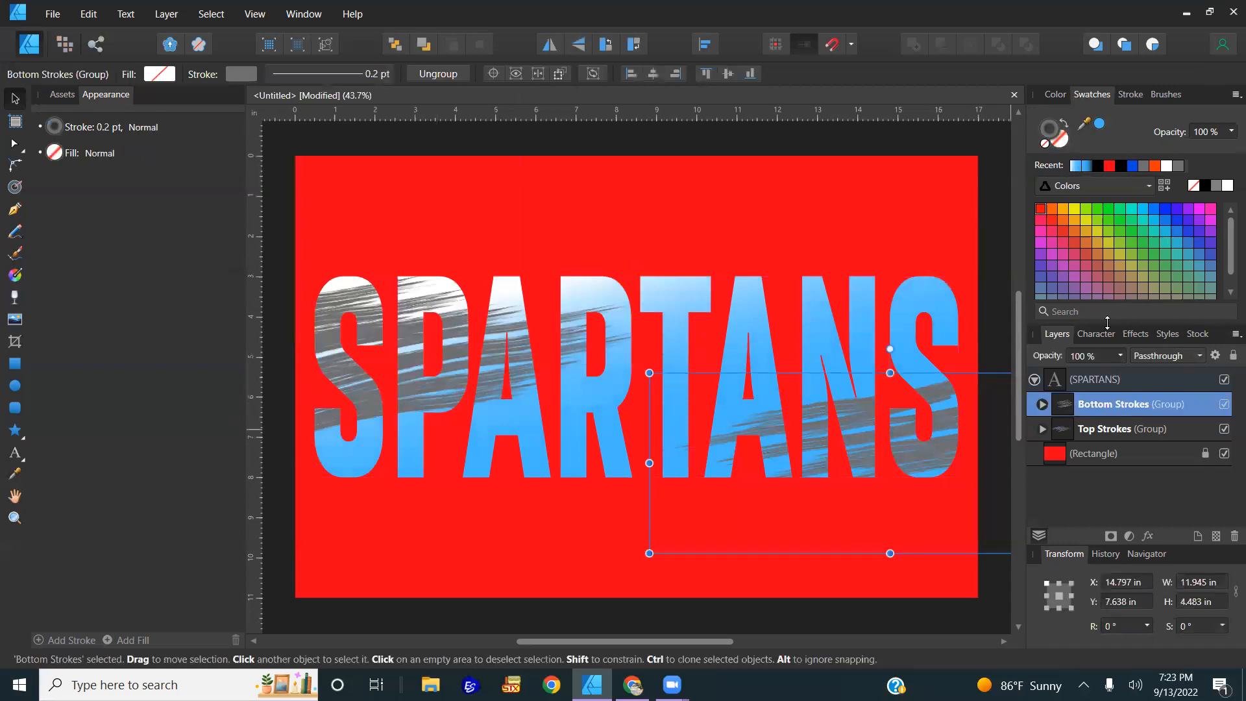
pyautogui.keyDown('shift'); pyautogui.click(1096, 431); pyautogui.keyUp('shift')
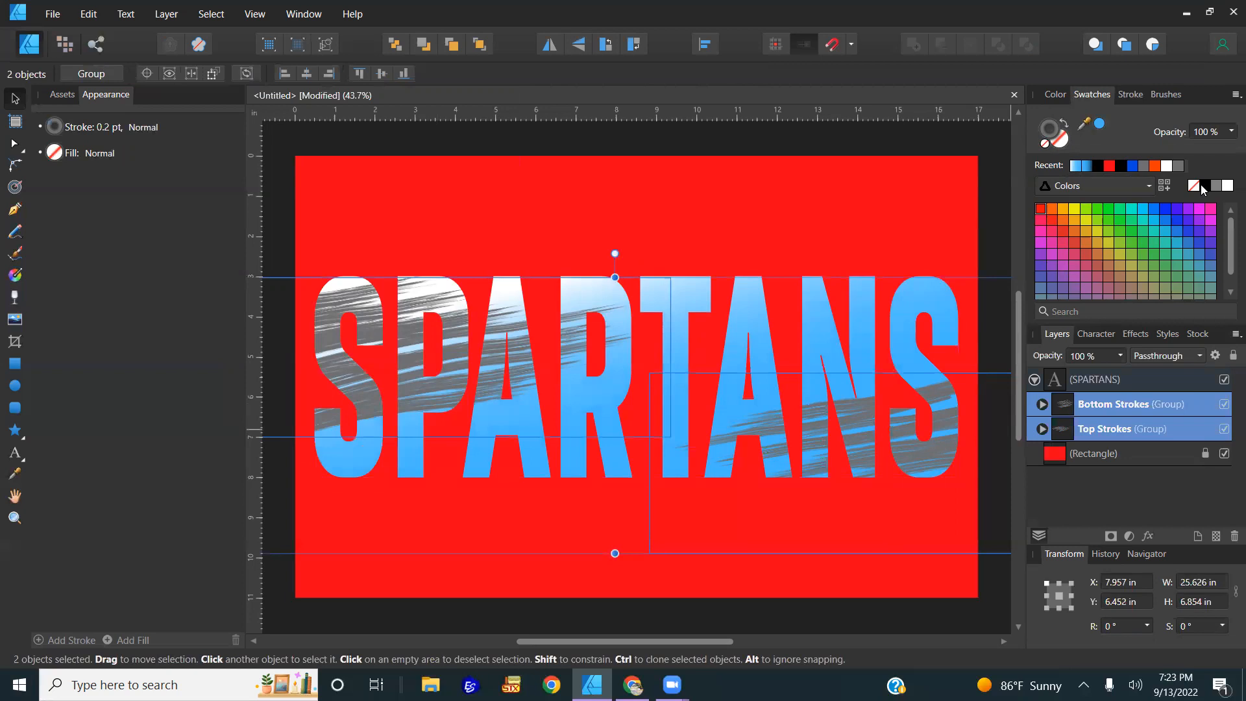
pyautogui.click(1203, 187)
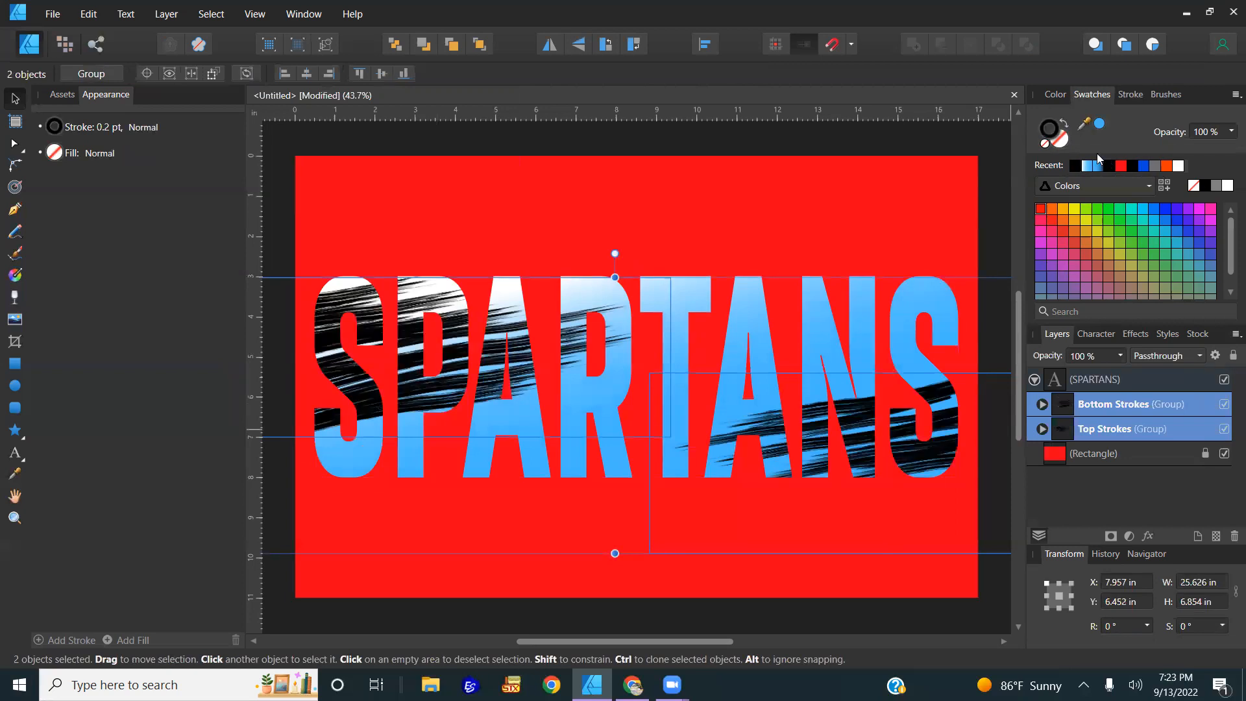
pyautogui.click(1155, 167)
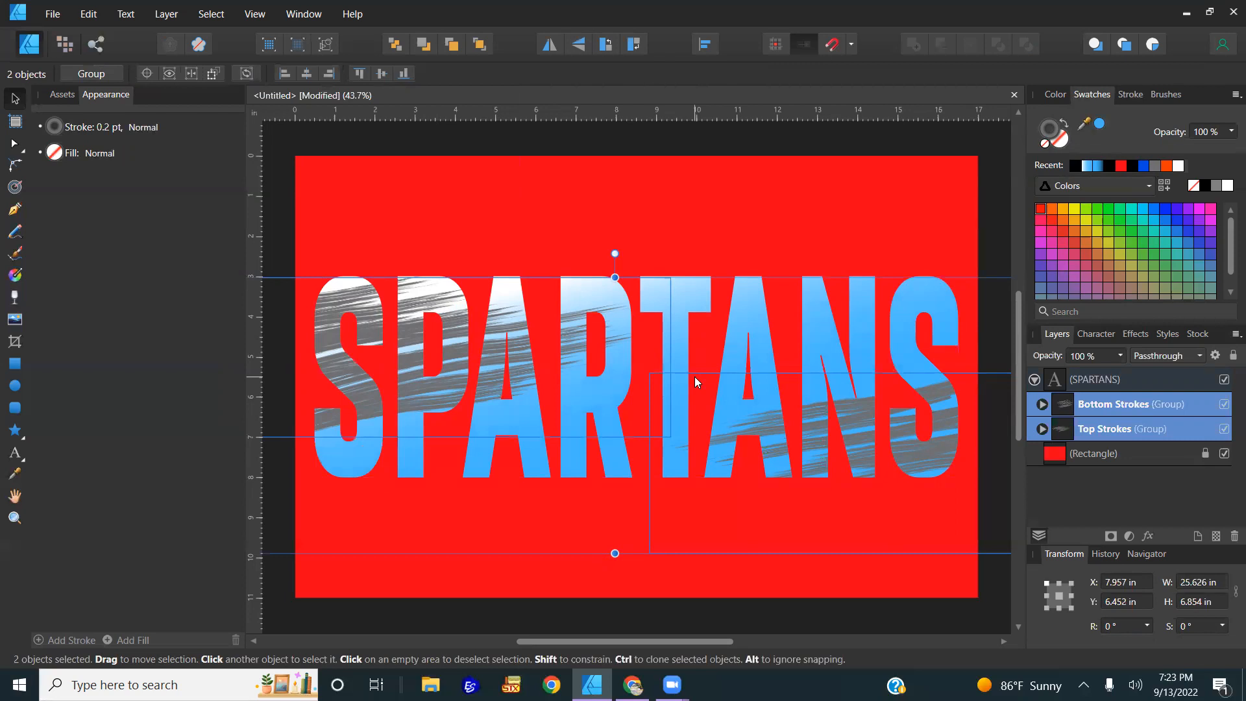
# - Set the midpoint of the text's white-to-blue gradient to 53%
pyautogui.click(747, 316)
pyautogui.click(387, 74)
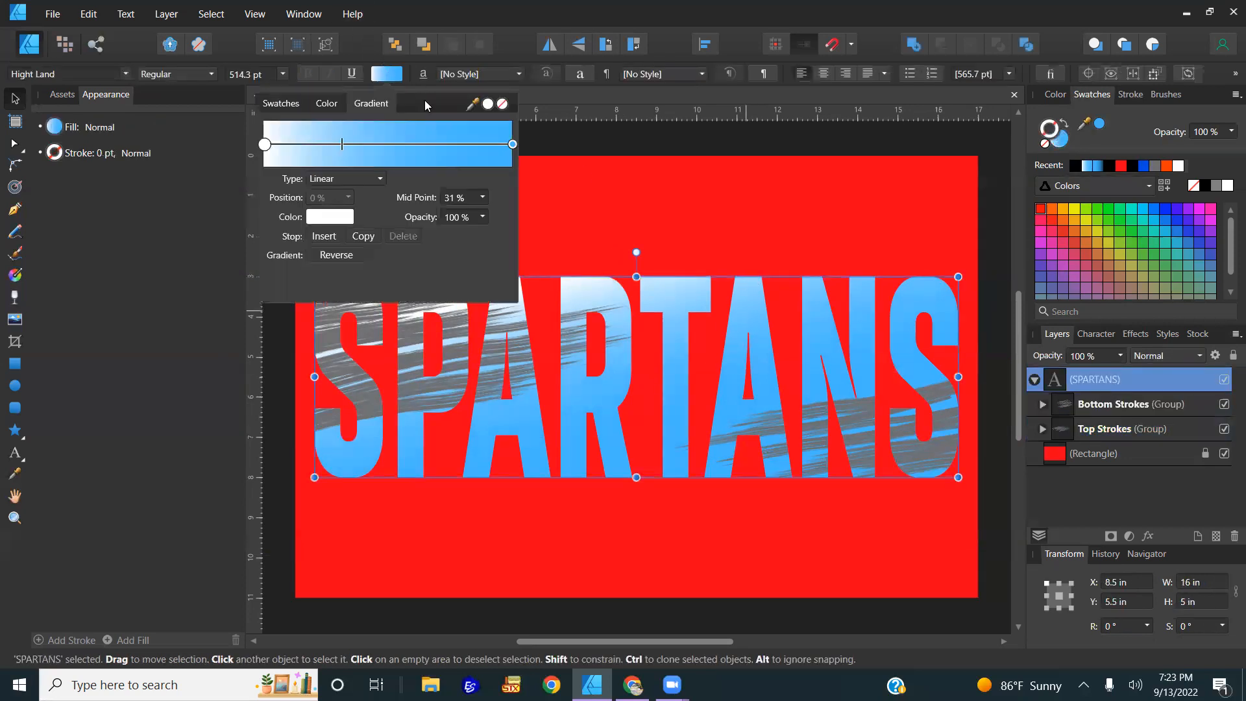
pyautogui.moveTo(344, 144); pyautogui.dragTo(397, 141)
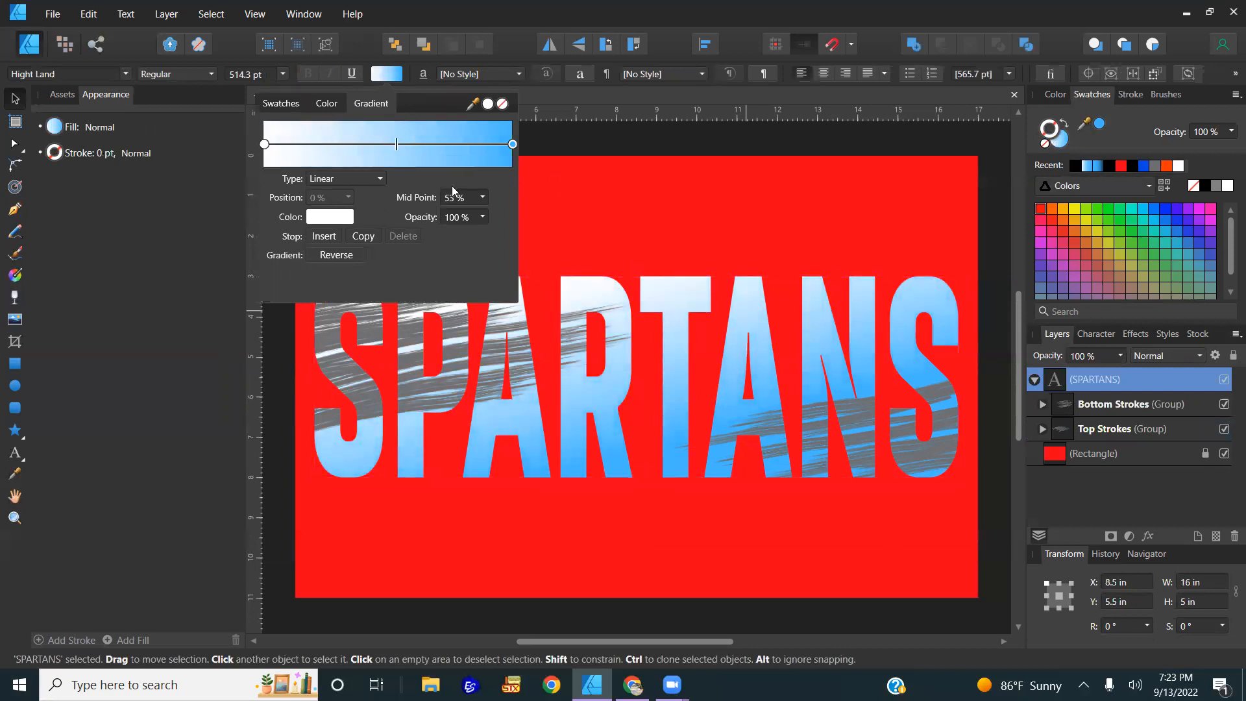
pyautogui.click(602, 215)
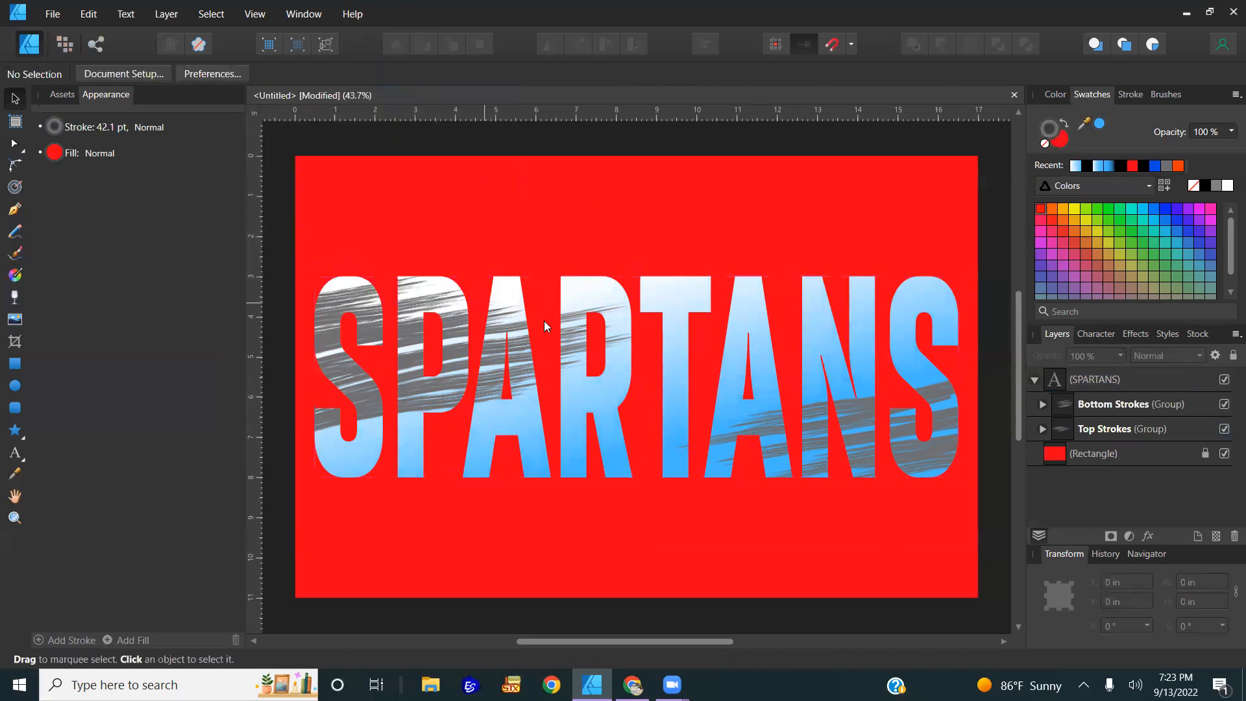
# - Extend the blue end of the text gradient to just below the letter R with the Fill tool and set its midpoint to 39%
pyautogui.click(499, 318)
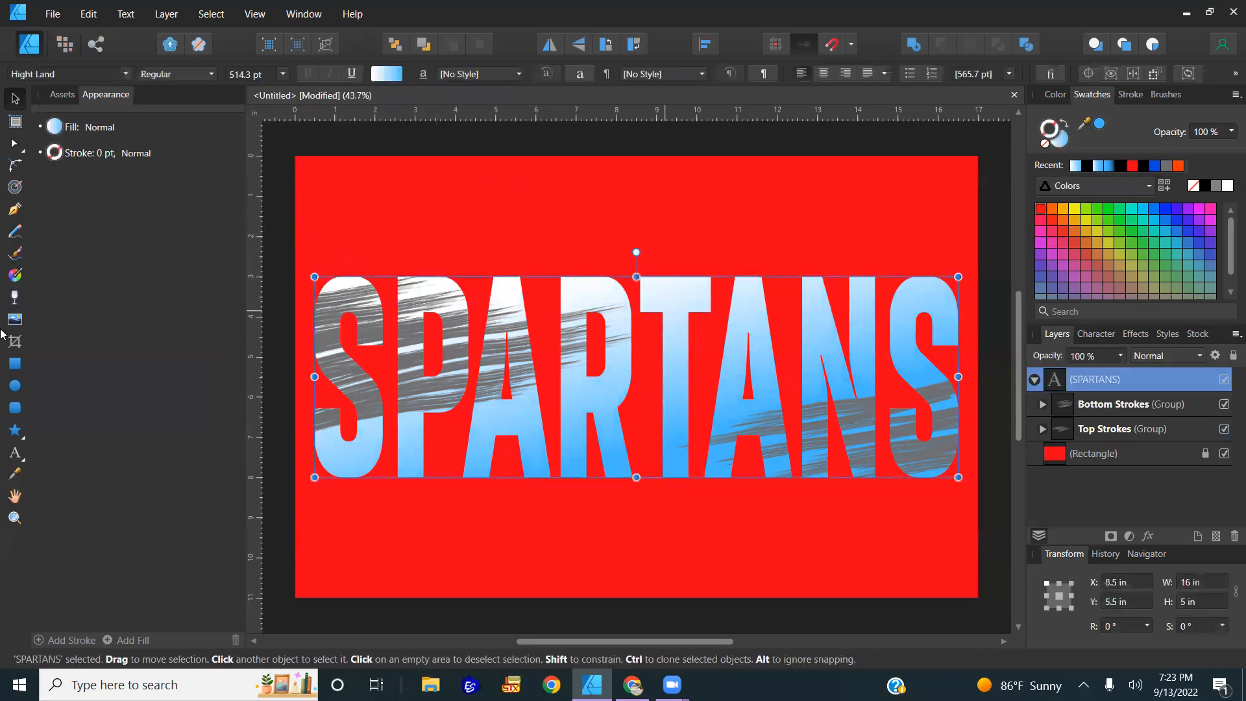
pyautogui.click(15, 276)
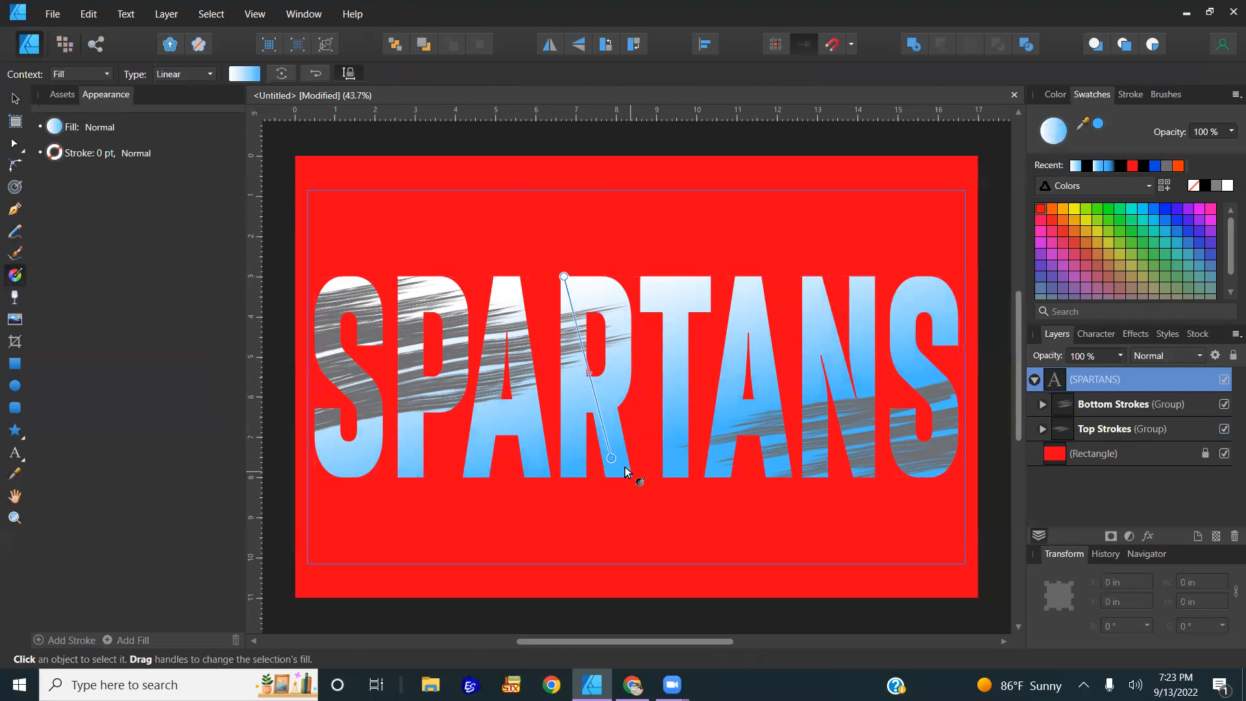
pyautogui.moveTo(614, 460); pyautogui.dragTo(613, 485)
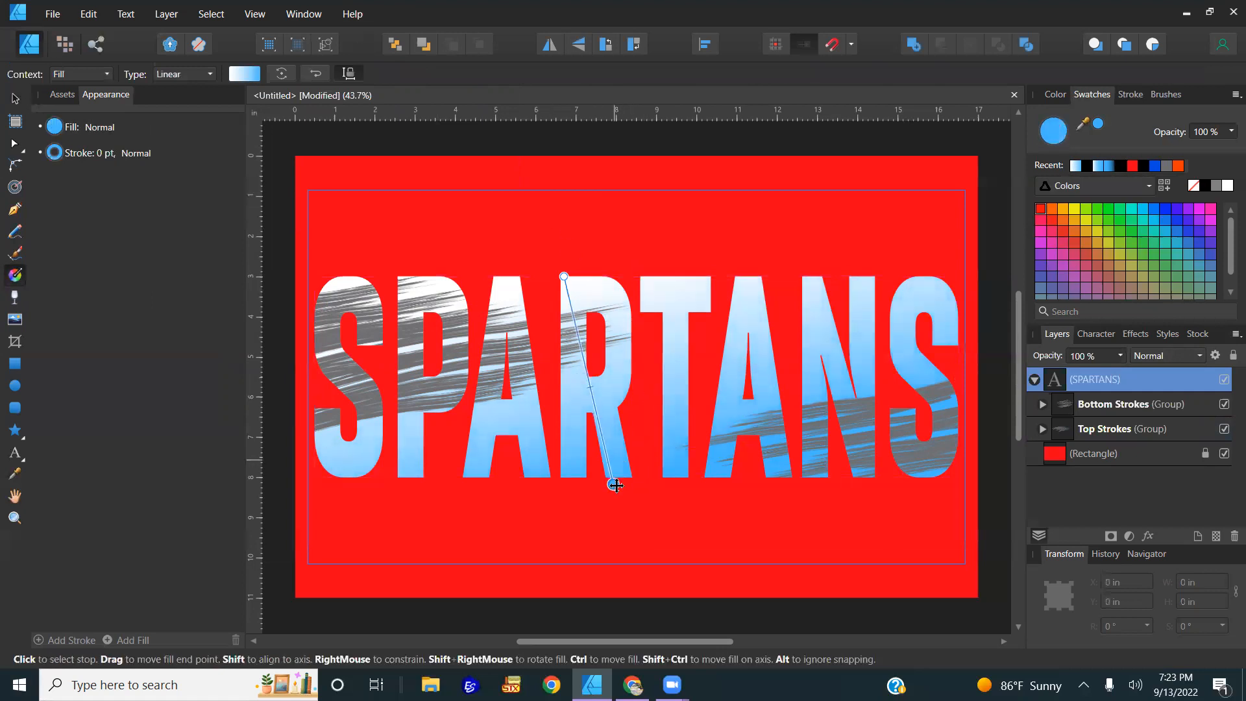
pyautogui.click(564, 277)
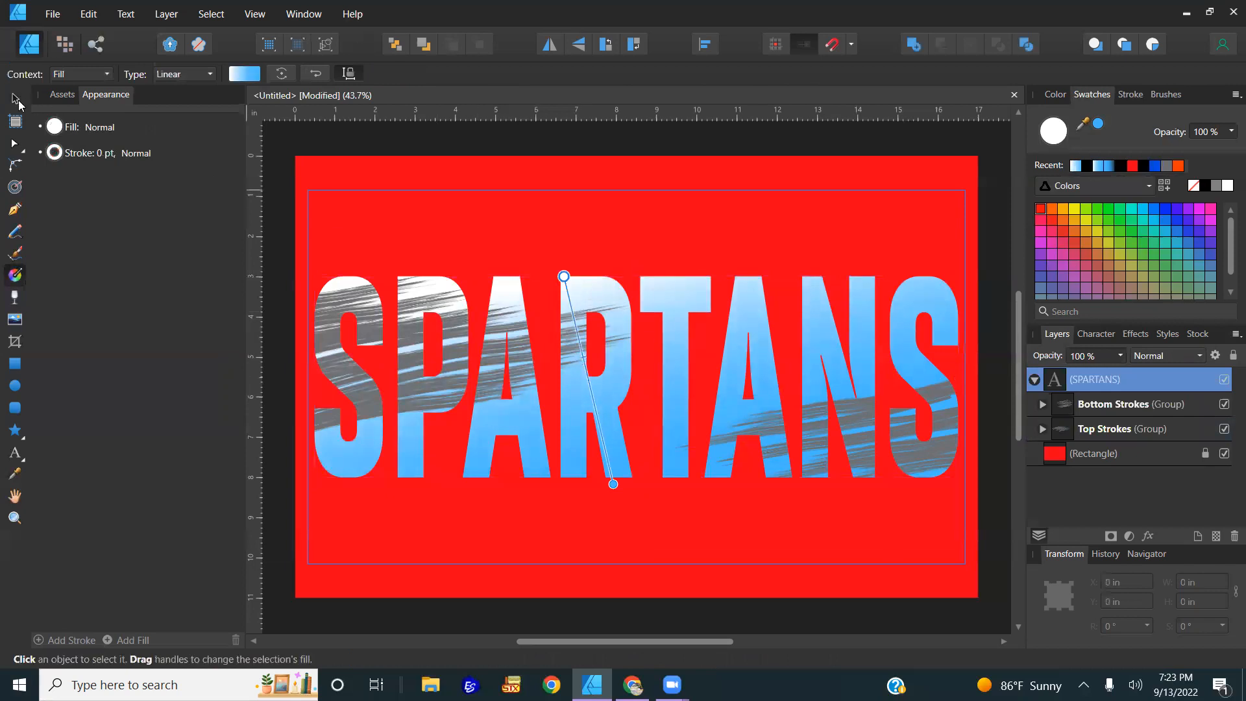
pyautogui.press('v')
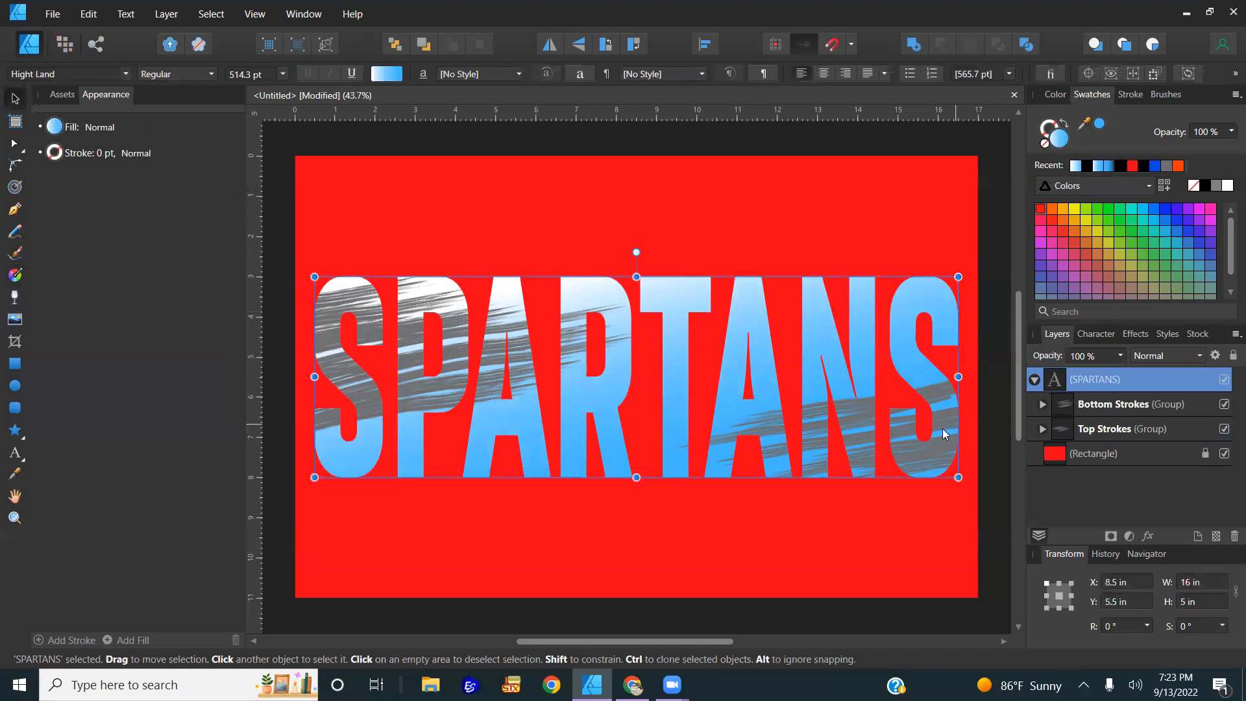
# - Recolor the strokes of the Bottom Strokes and Top Strokes groups to the grey 929292, leaving both groups without a fill
pyautogui.click(1112, 405)
pyautogui.keyDown('shift'); pyautogui.click(1107, 428); pyautogui.keyUp('shift')
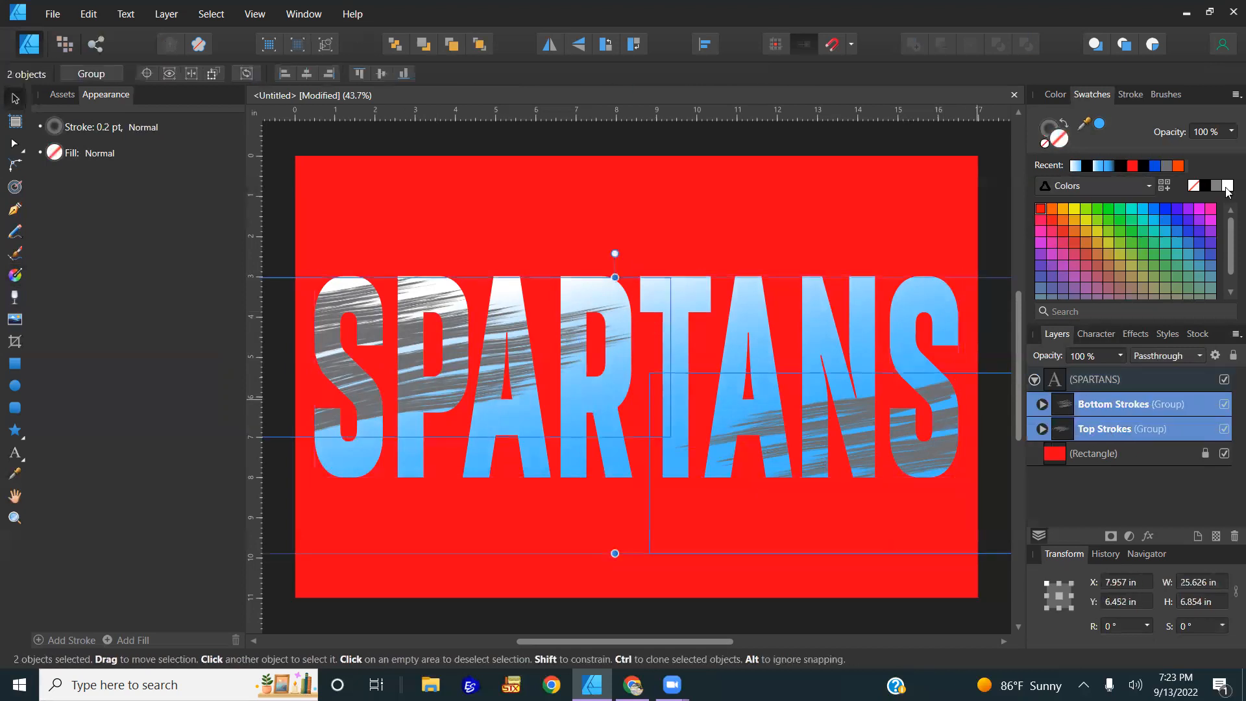
pyautogui.click(1216, 187)
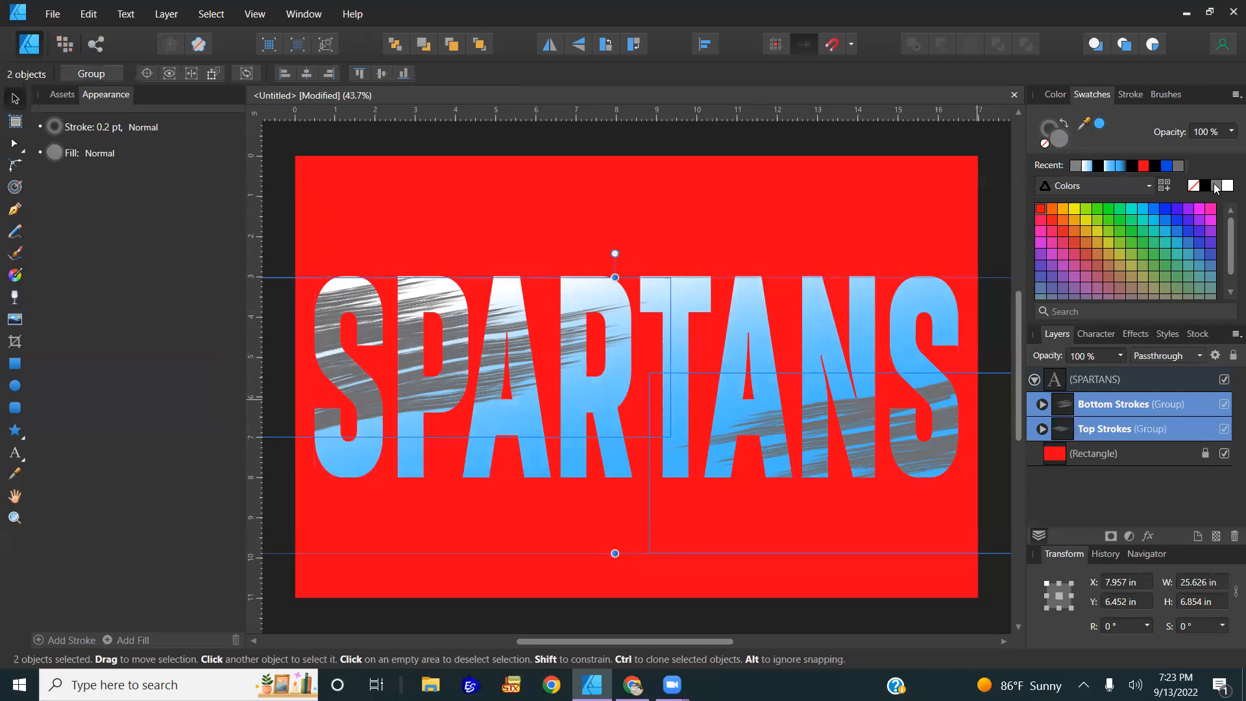
pyautogui.doubleClick(1053, 123)
pyautogui.moveTo(771, 298); pyautogui.dragTo(769, 278)
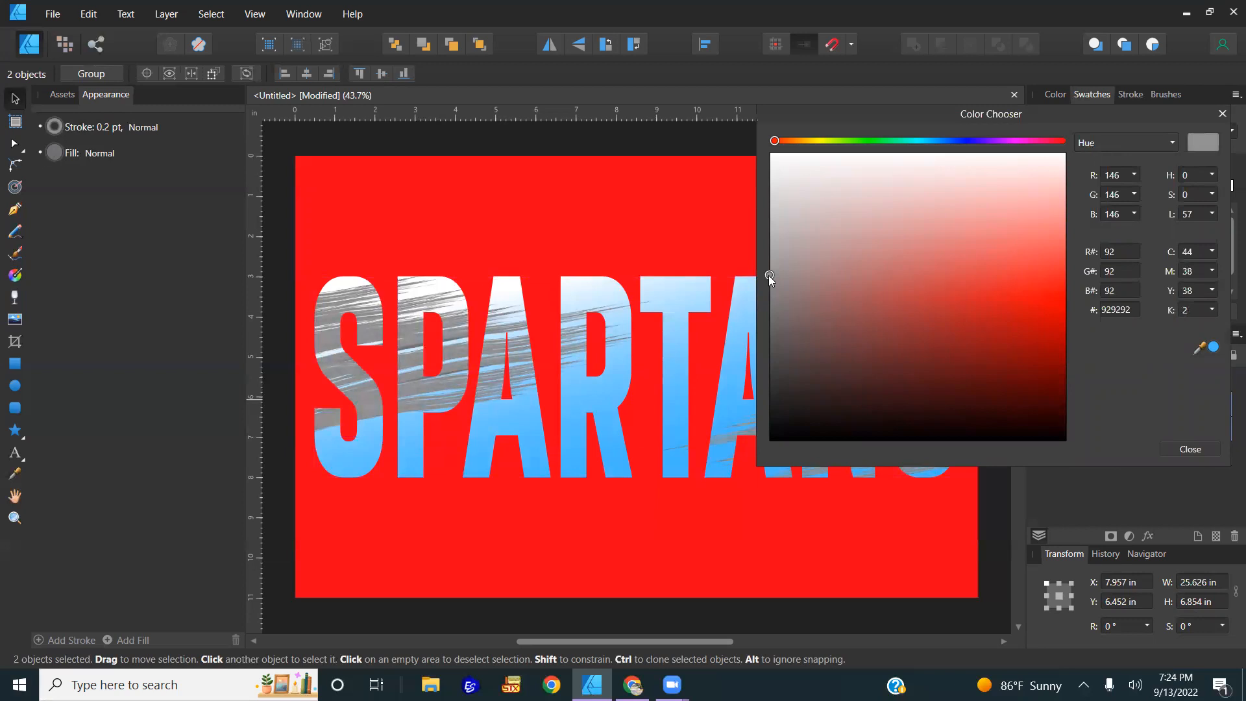
pyautogui.click(1190, 450)
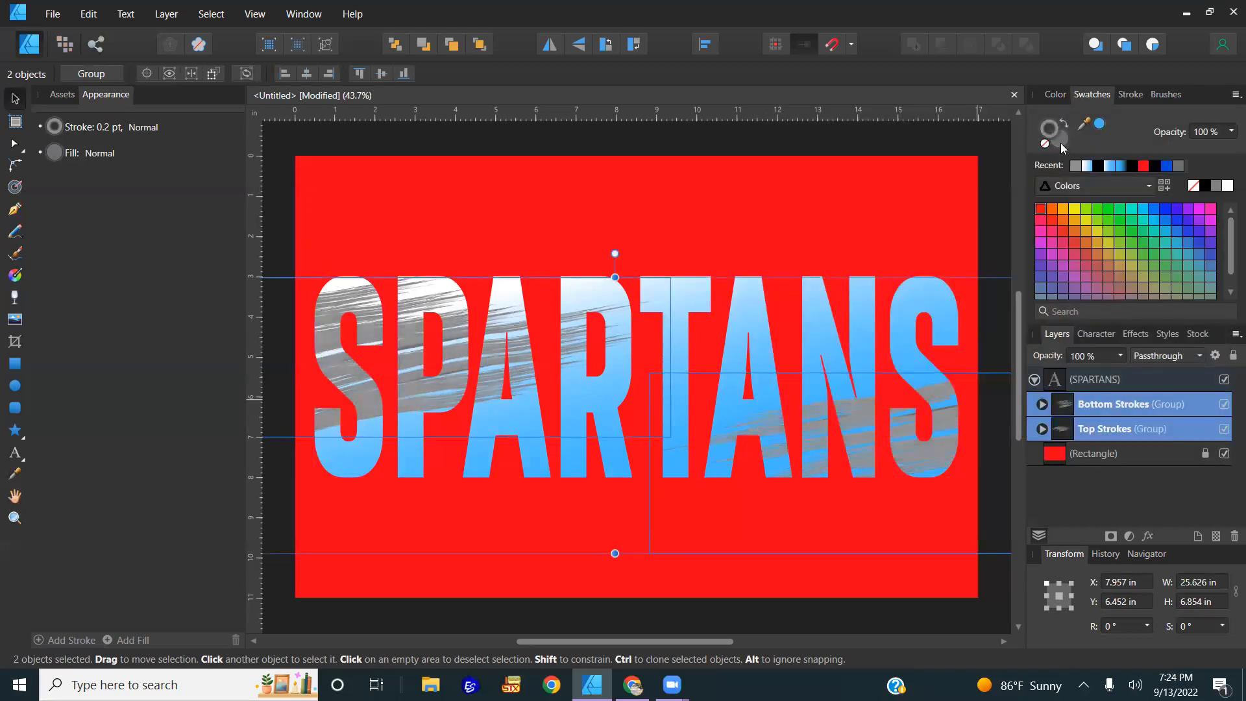
pyautogui.click(1045, 144)
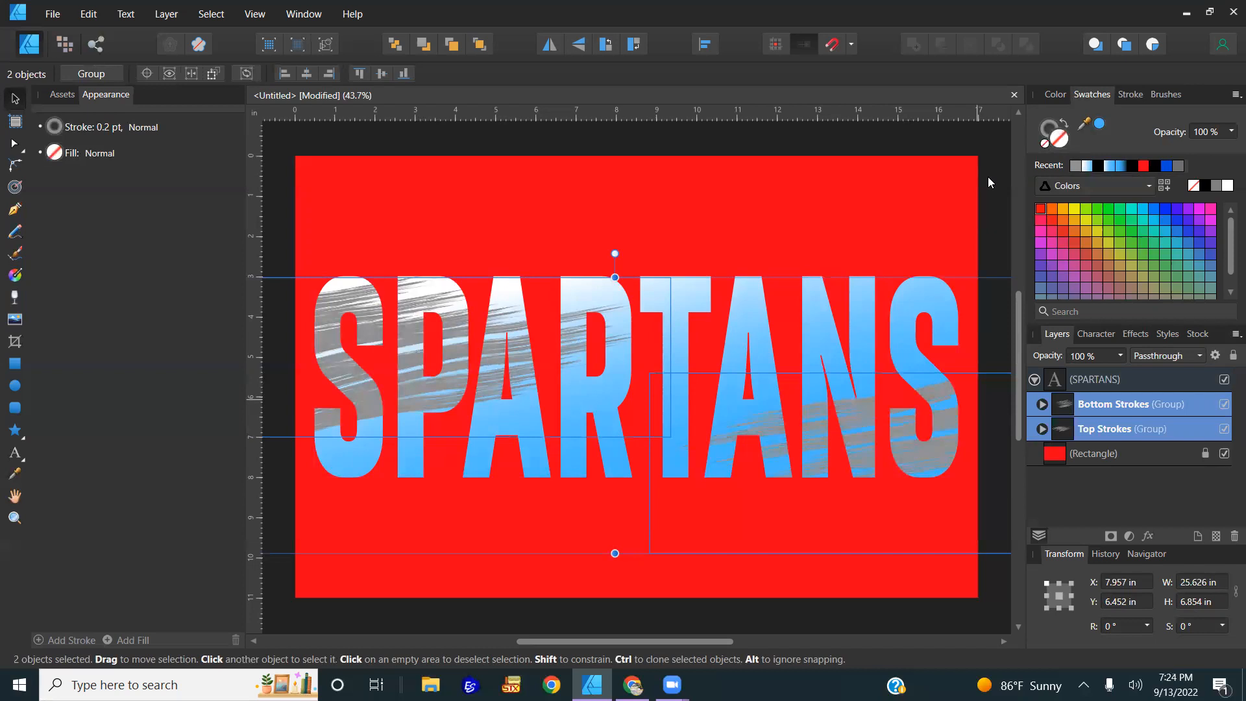
pyautogui.click(988, 188)
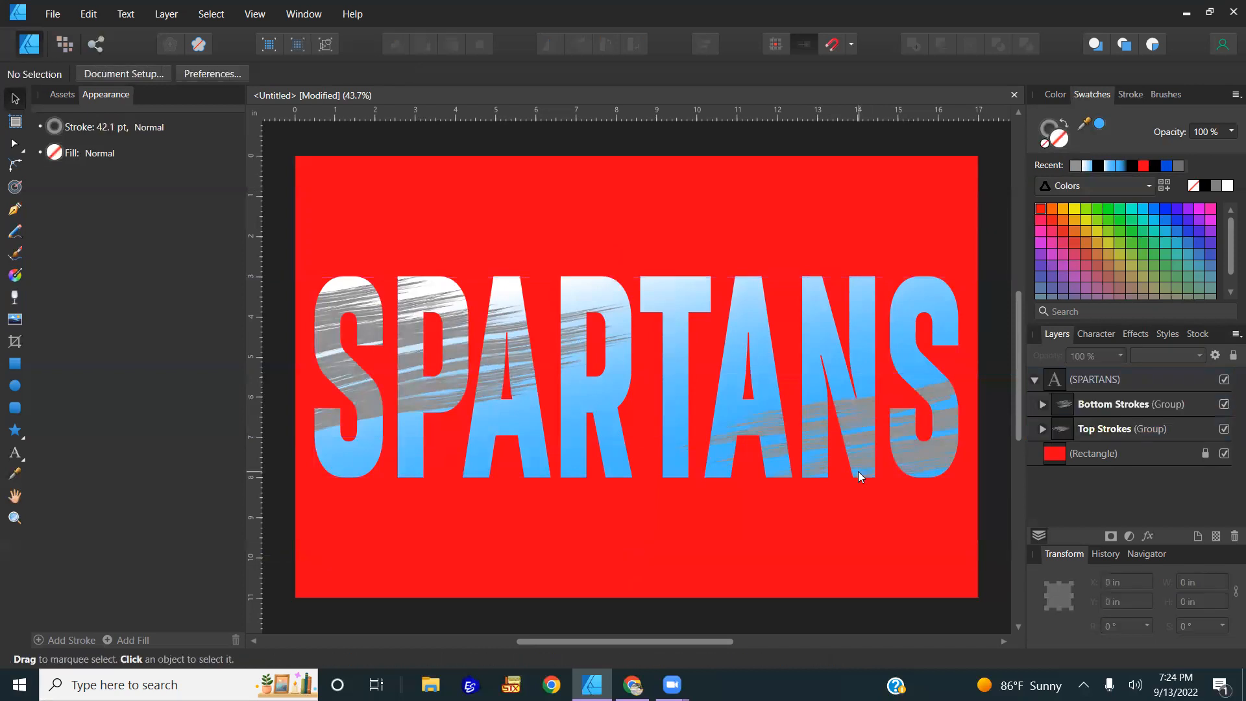
# - Reverse the SPARTANS text gradient so it runs from blue to white, and set its midpoint to 78%
pyautogui.click(679, 385)
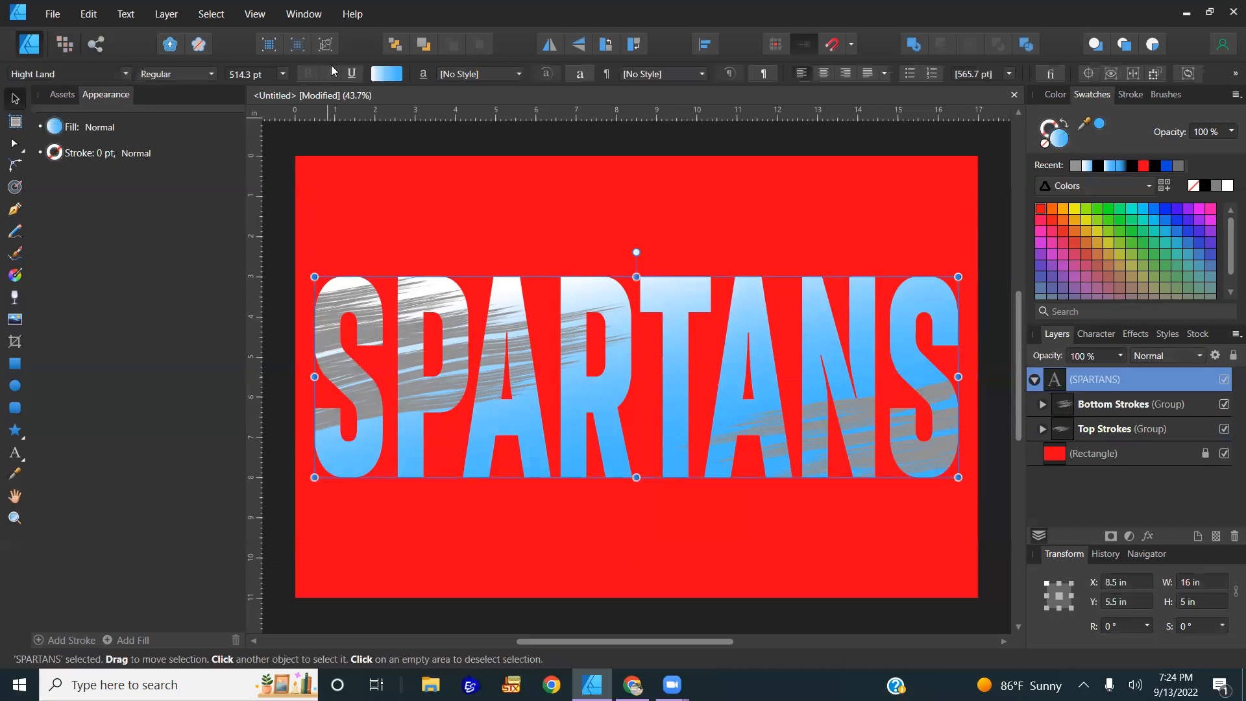
pyautogui.click(395, 75)
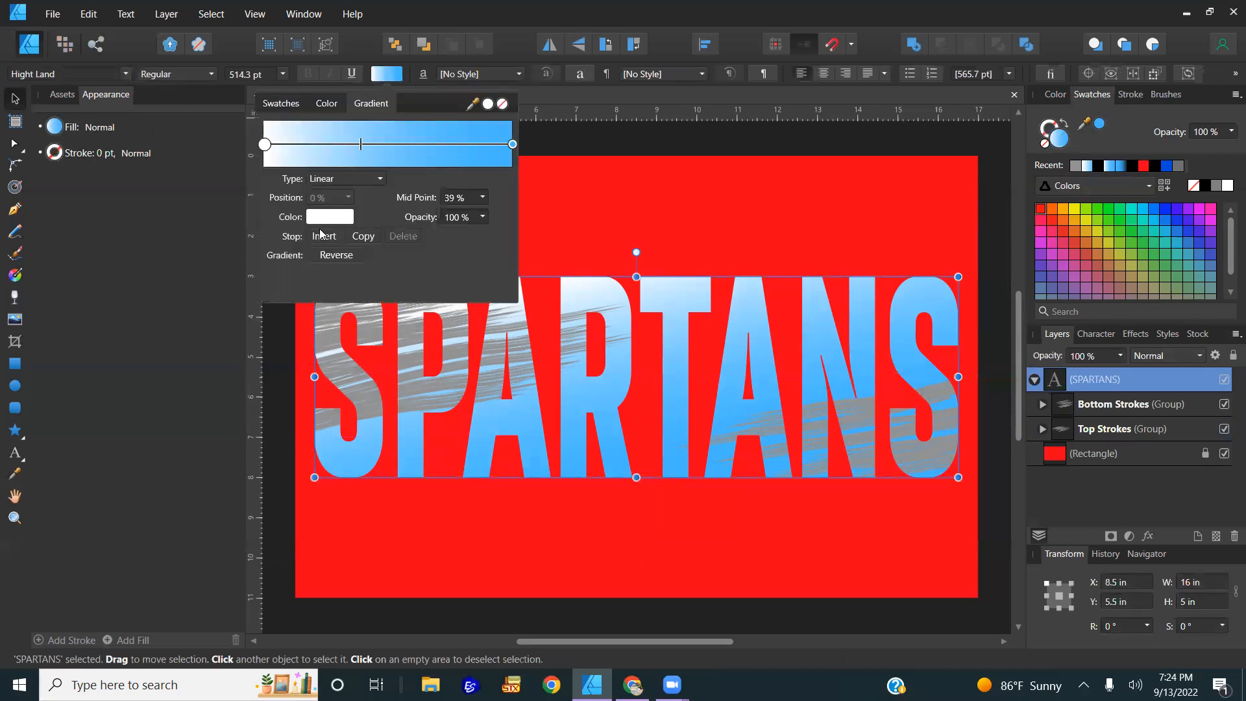
pyautogui.click(335, 255)
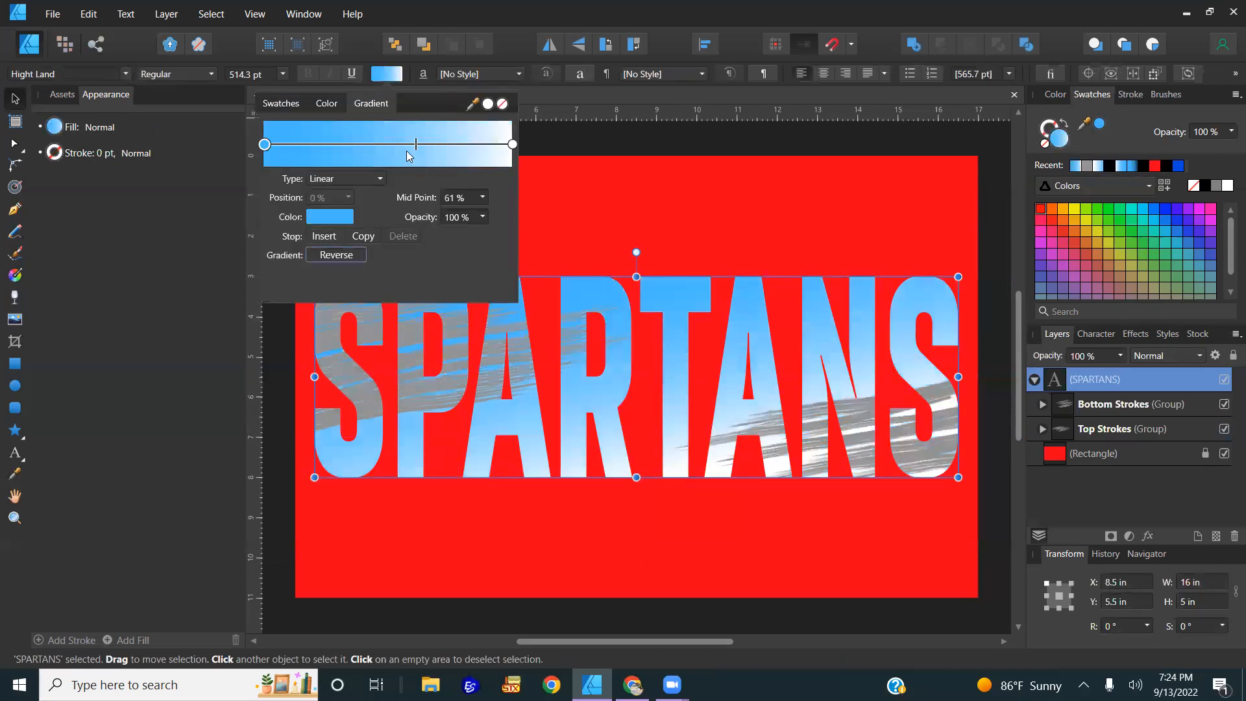
pyautogui.moveTo(417, 147); pyautogui.dragTo(459, 148)
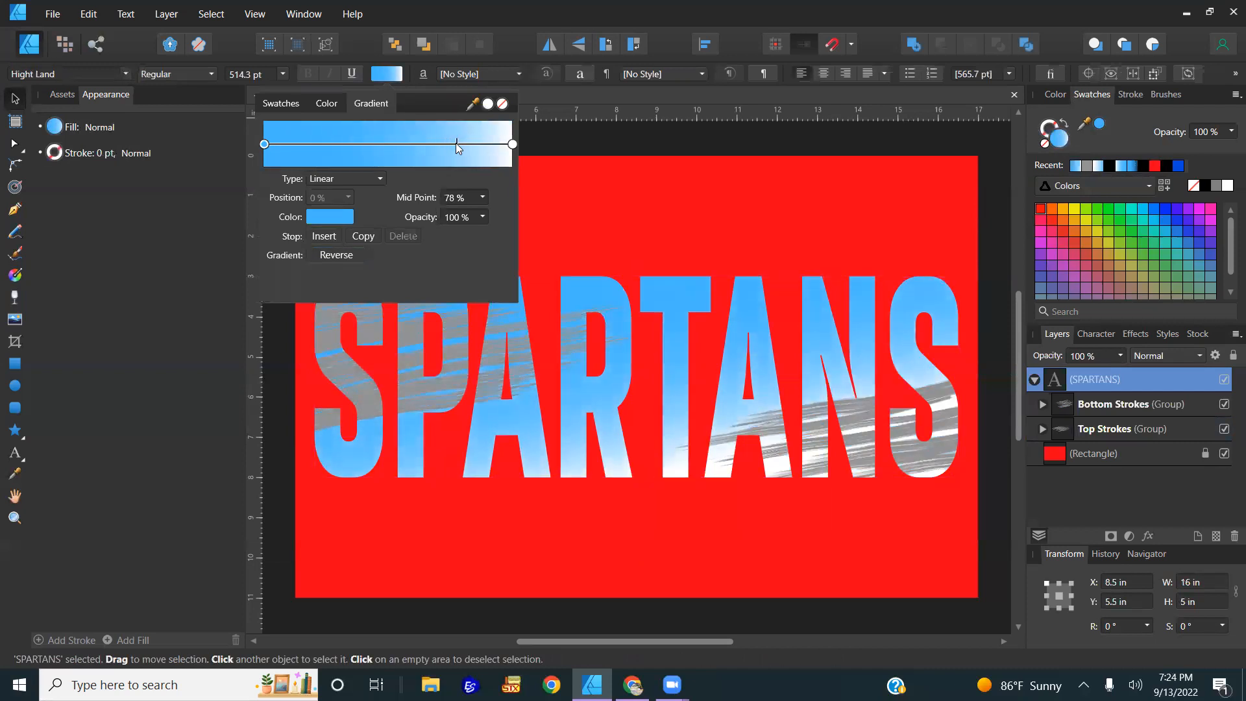
pyautogui.click(628, 150)
pyautogui.click(532, 197)
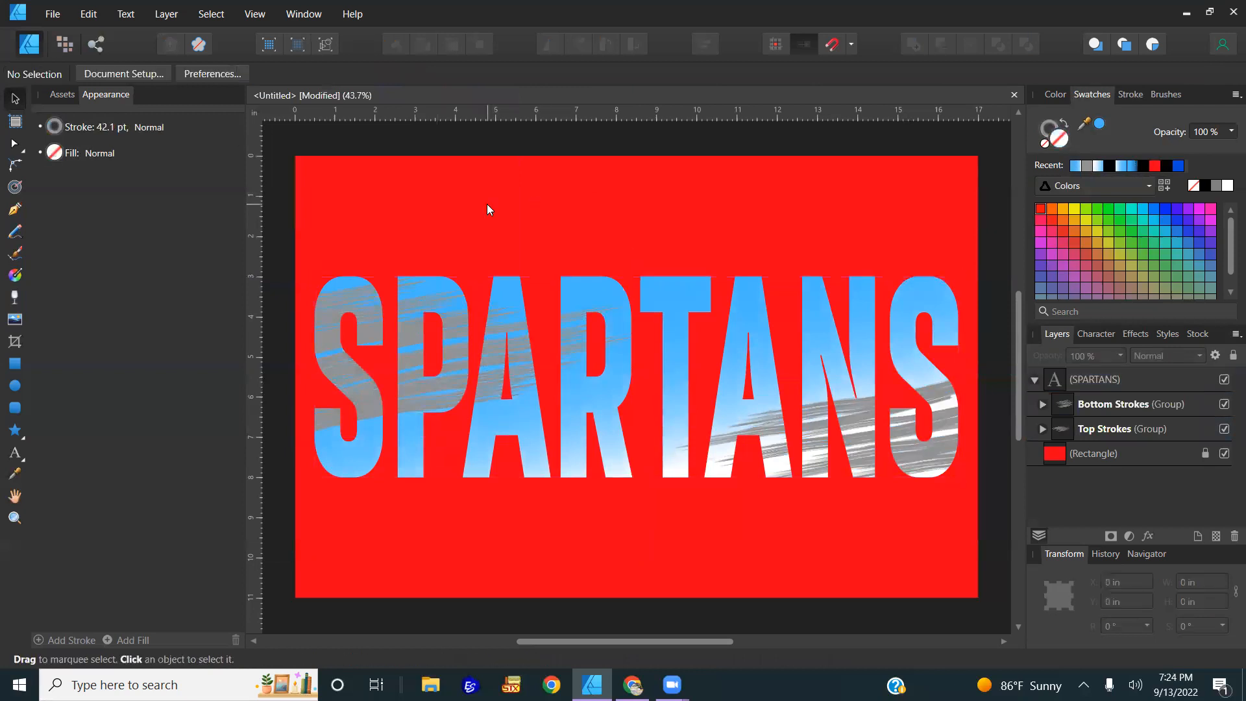
# - Open the Outer Shadow settings for the SPARTANS text and activate the shadow's Offset Tool
pyautogui.click(611, 326)
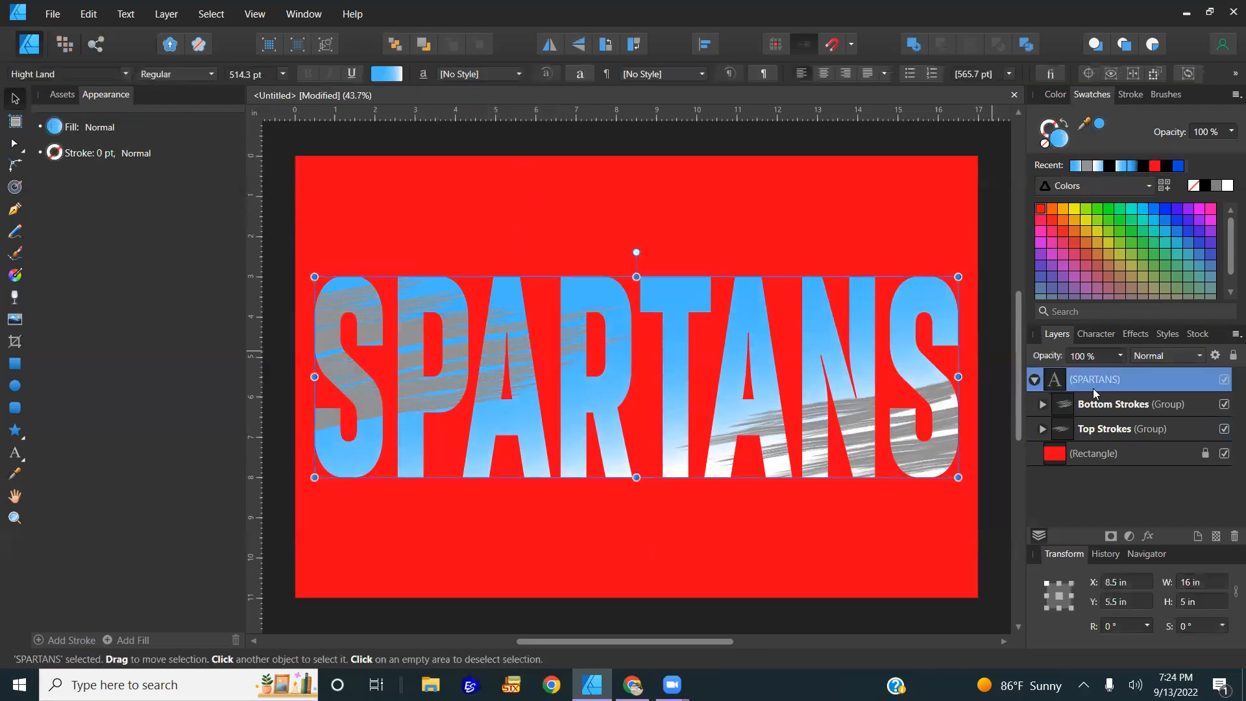
pyautogui.click(1128, 342)
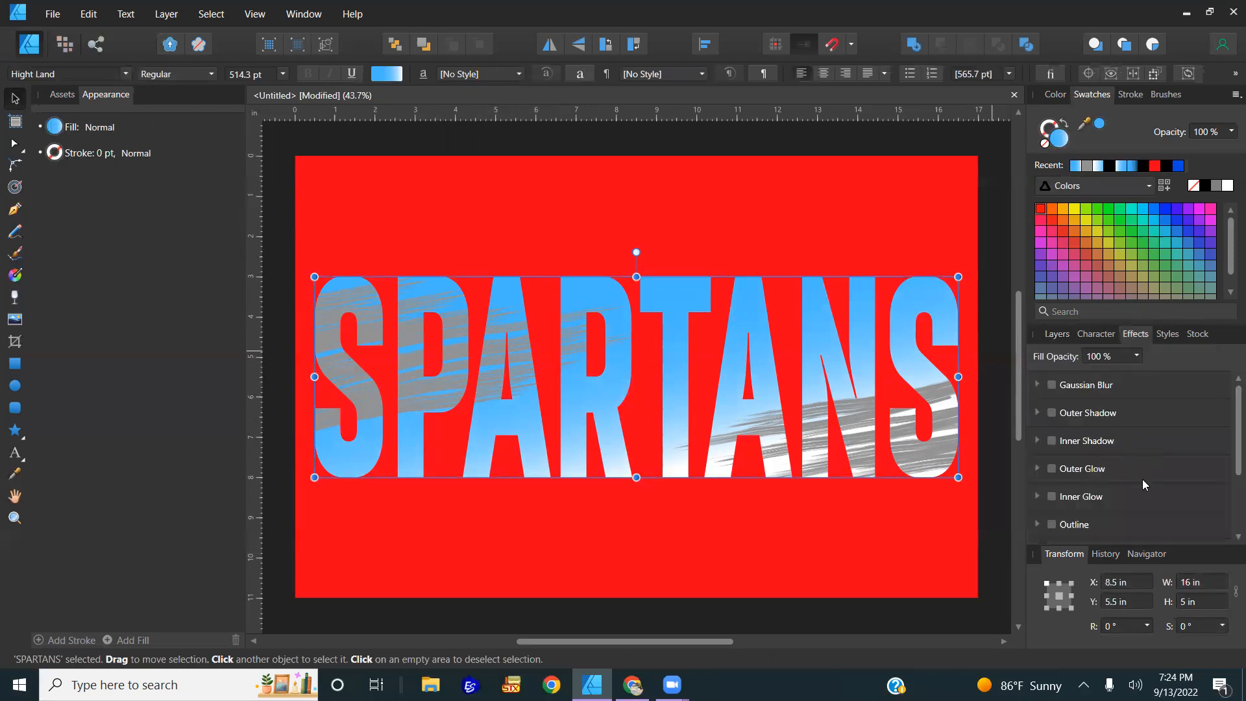
pyautogui.click(1036, 413)
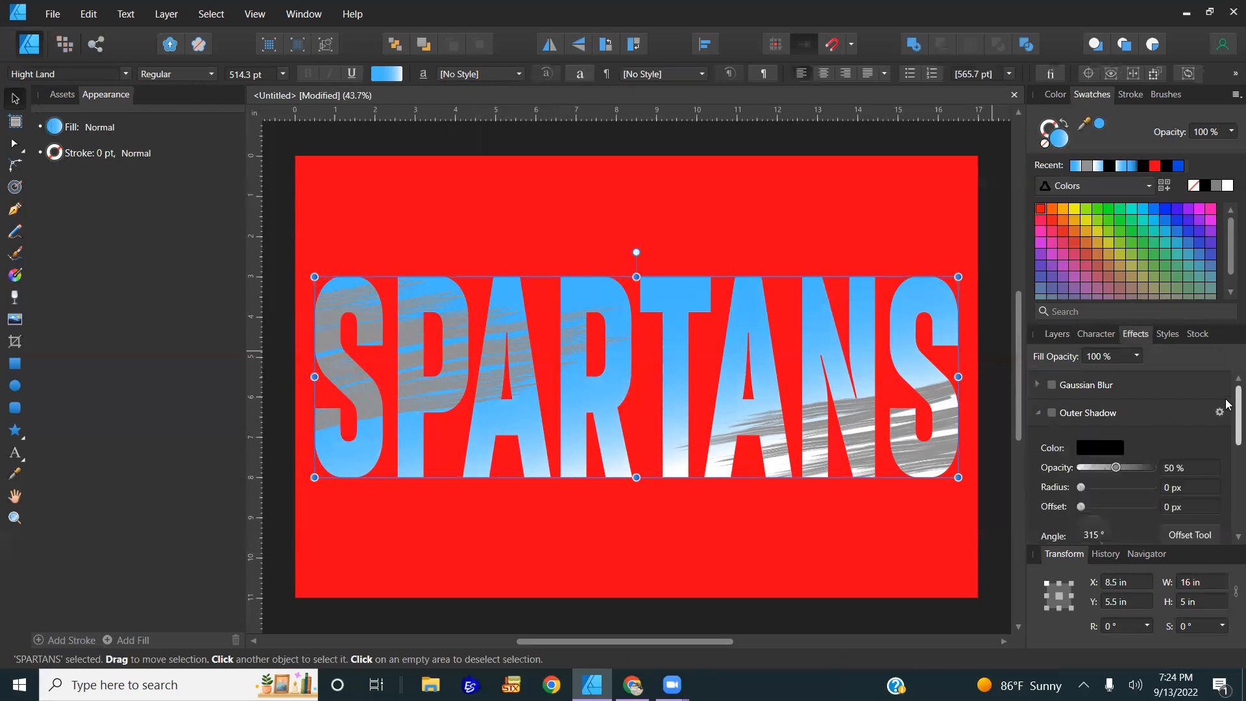
pyautogui.moveTo(1227, 407); pyautogui.dragTo(1225, 437)
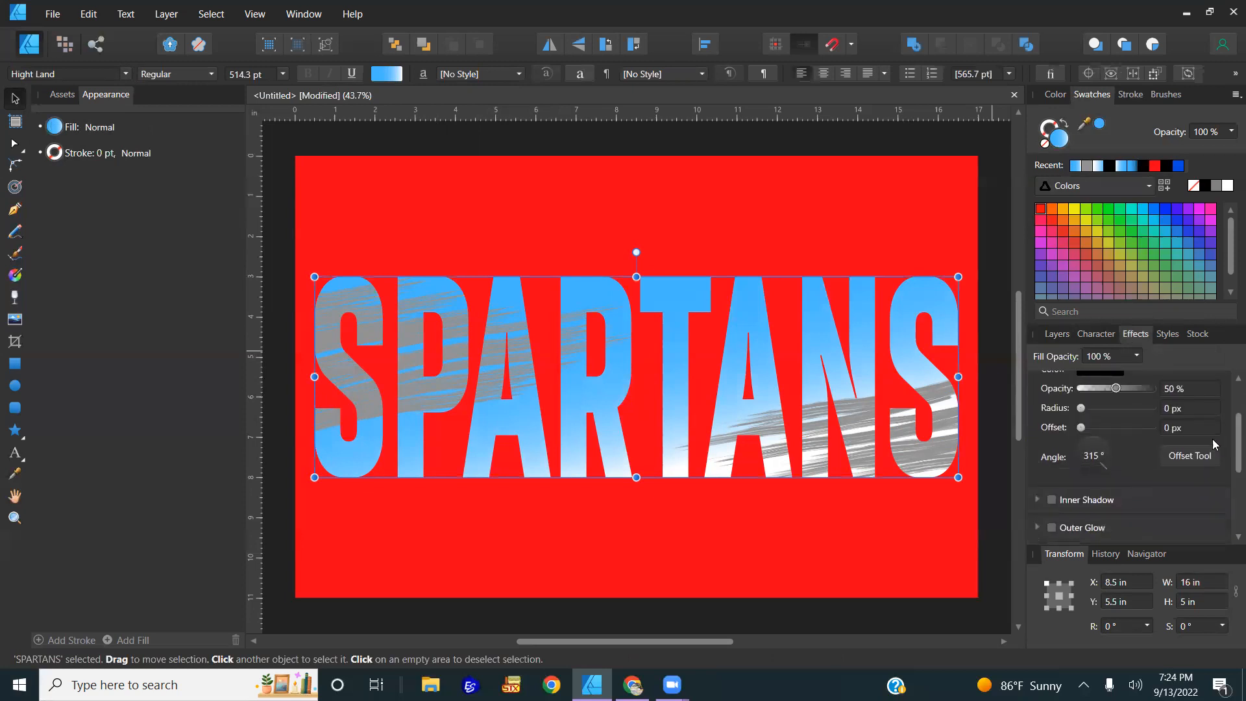
pyautogui.click(1201, 456)
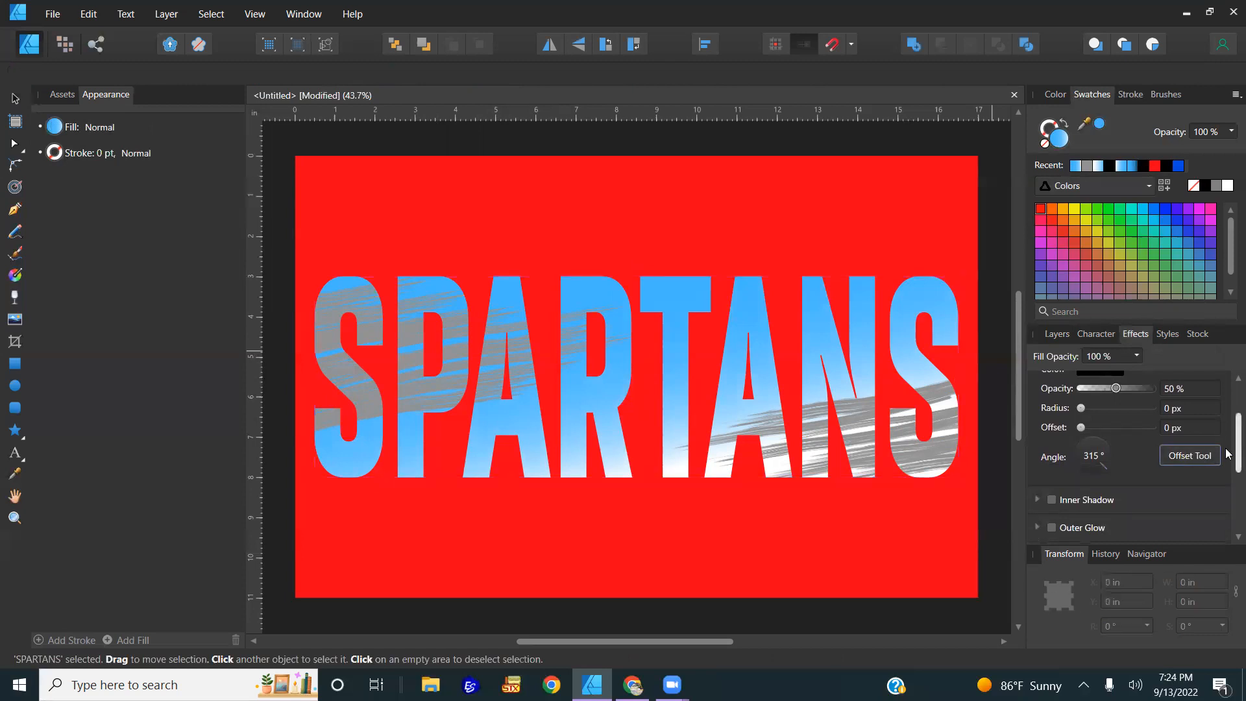
pyautogui.moveTo(1226, 449); pyautogui.dragTo(1226, 433)
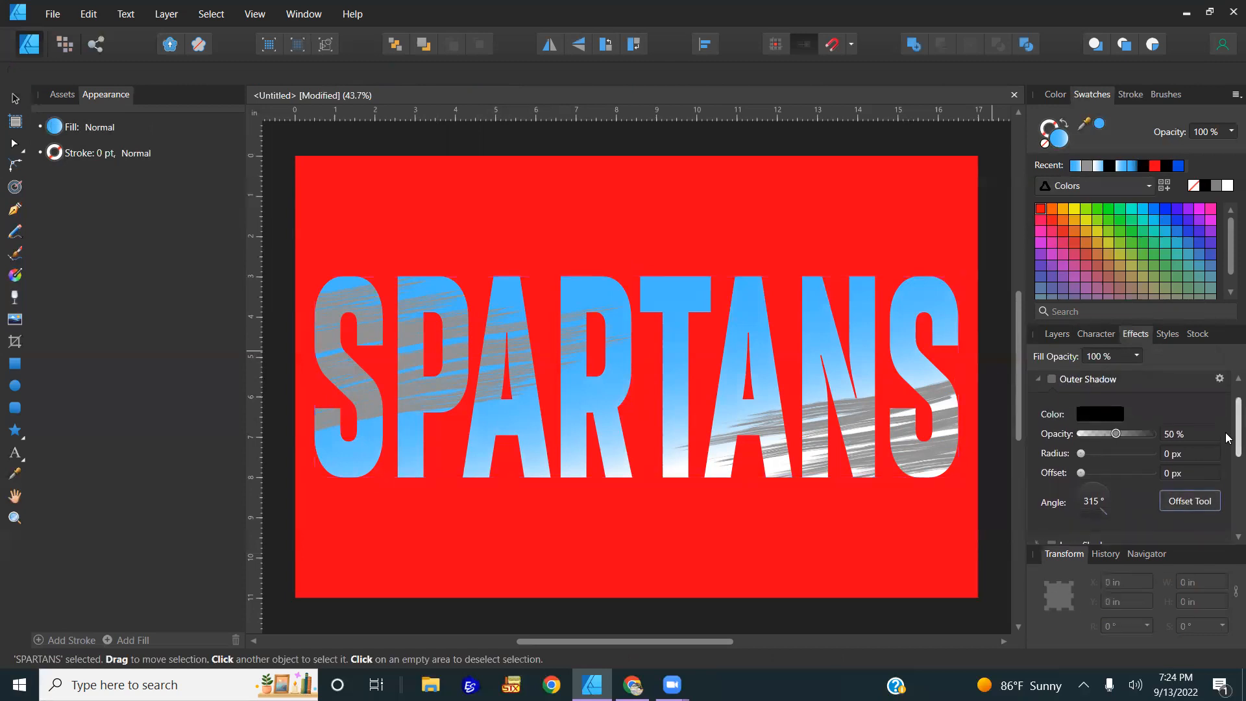
pyautogui.click(1057, 333)
pyautogui.click(1149, 538)
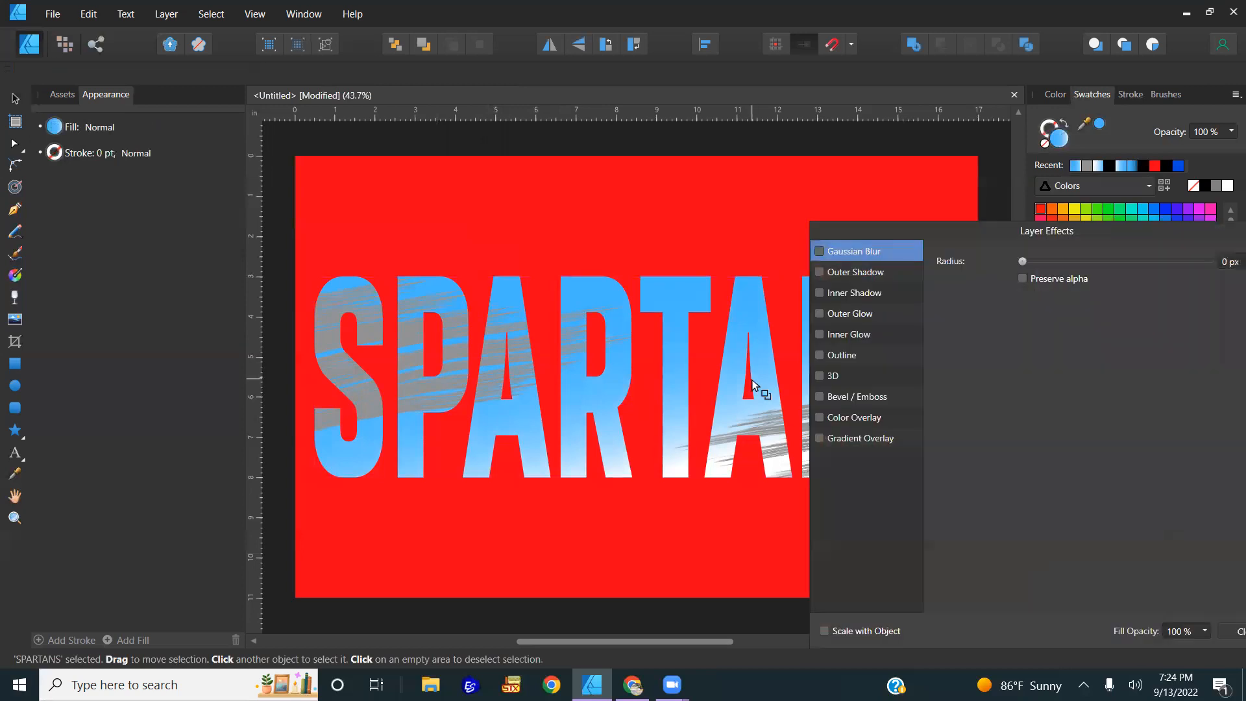
pyautogui.moveTo(1176, 228); pyautogui.dragTo(1082, 237)
pyautogui.click(1184, 238)
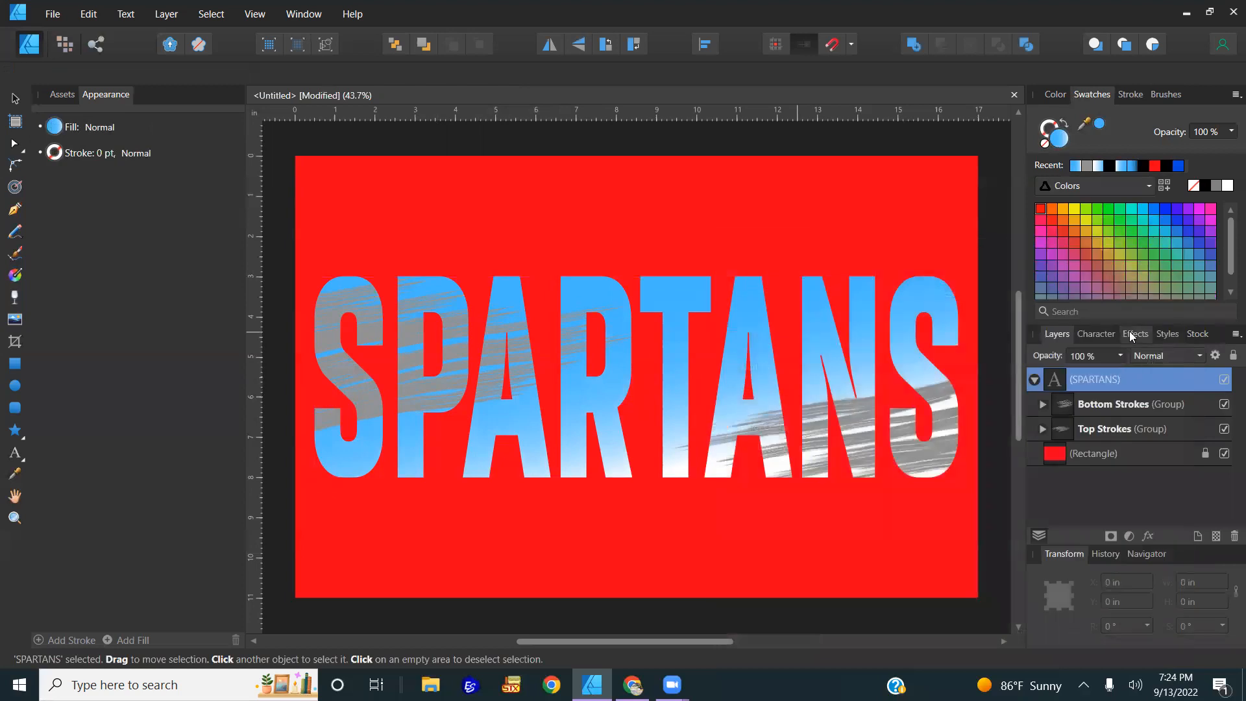
# - Offset the text's outer shadow toward the lower right by about 85.6 px at an angle of 313°
pyautogui.click(1135, 333)
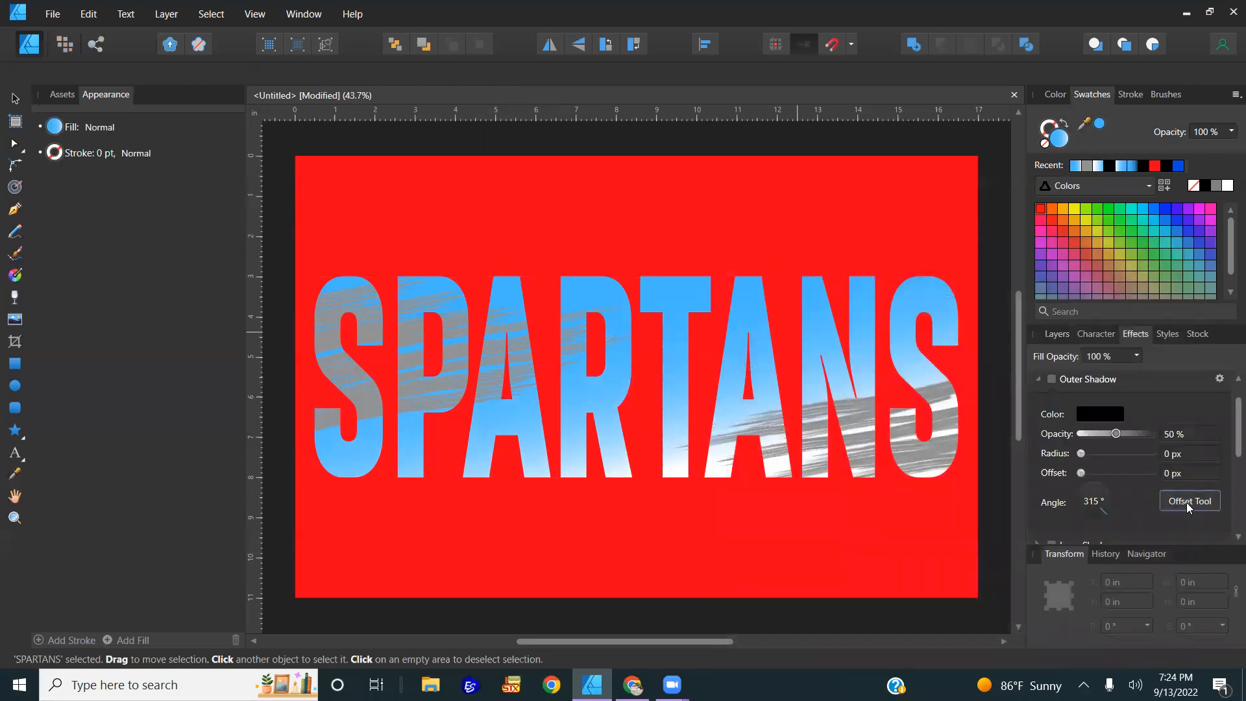
pyautogui.moveTo(766, 364)
pyautogui.mouseDown()
pyautogui.moveTo(778, 375)
pyautogui.moveTo(723, 390)
pyautogui.moveTo(765, 366)
pyautogui.mouseUp()
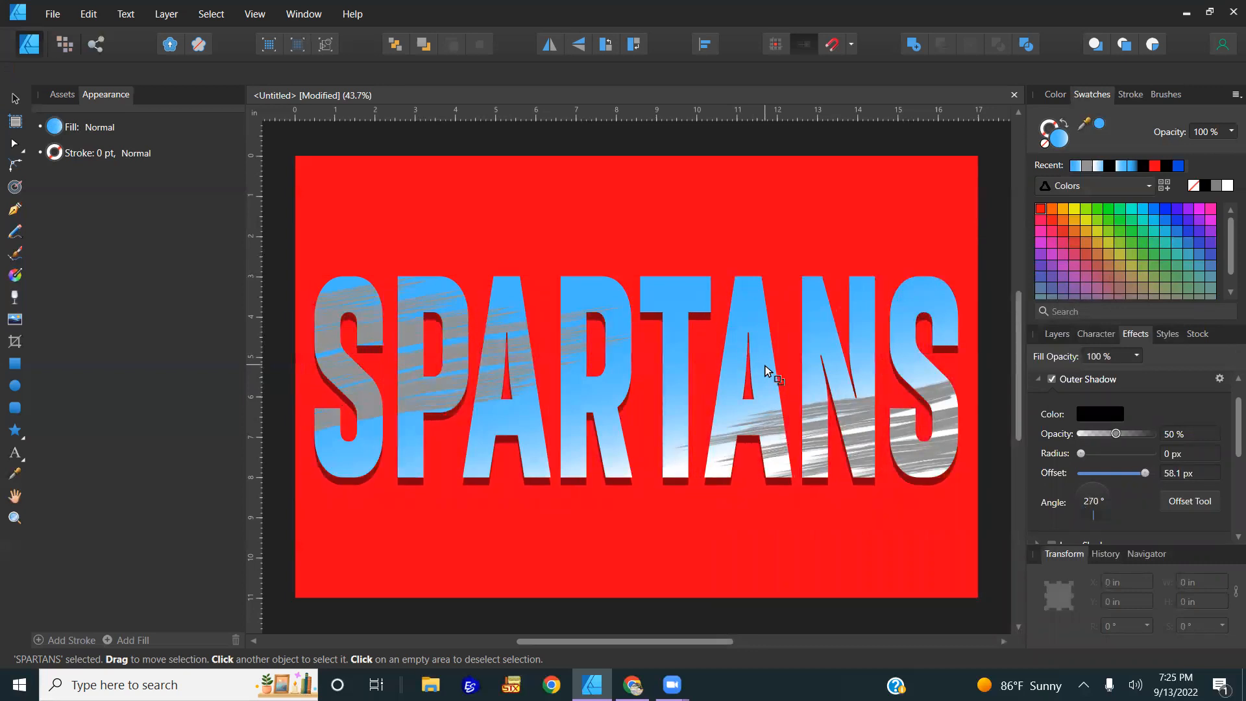
pyautogui.moveTo(766, 370)
pyautogui.mouseDown()
pyautogui.moveTo(757, 351)
pyautogui.moveTo(766, 354)
pyautogui.mouseUp()
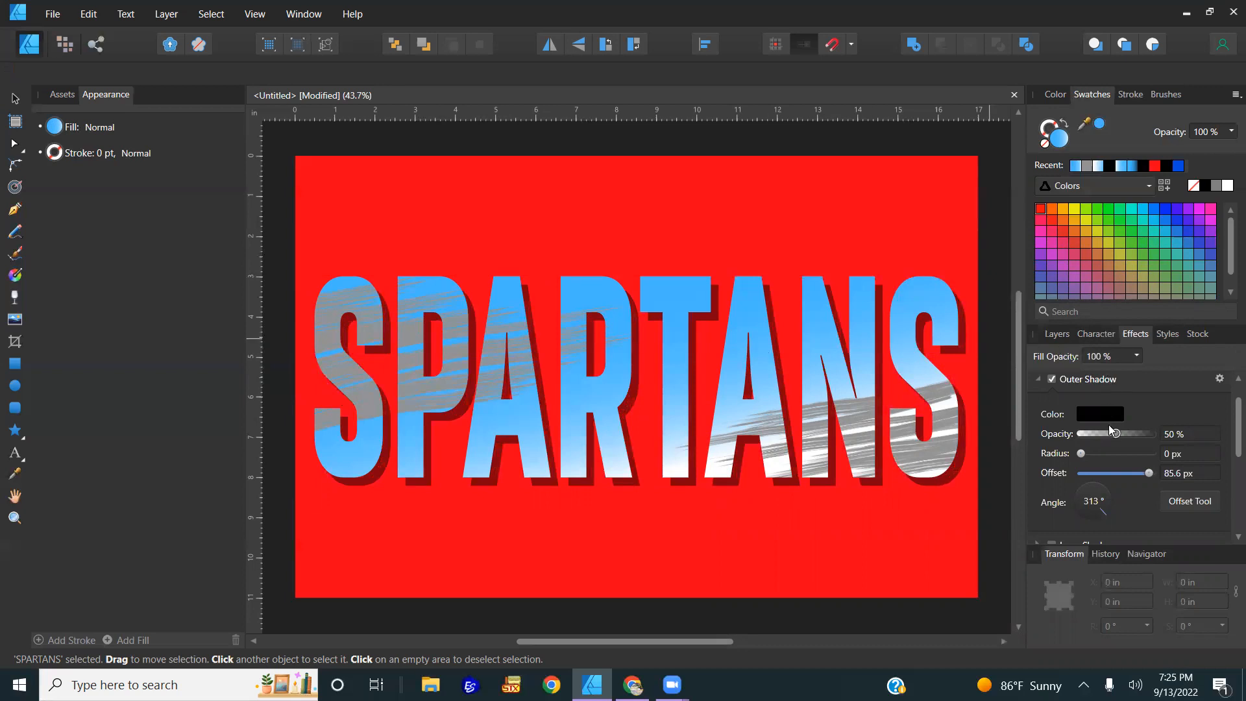
# - Set the outer shadow's opacity to 80%
pyautogui.moveTo(1118, 437); pyautogui.dragTo(1137, 433)
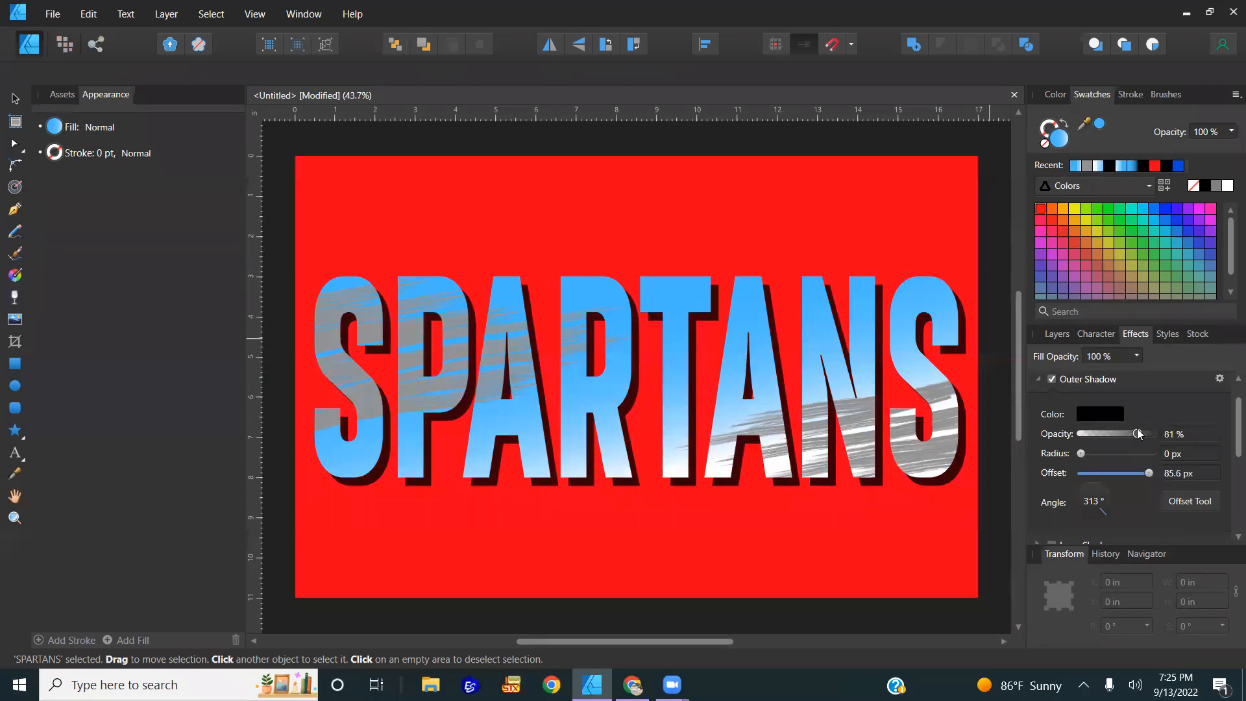
pyautogui.click(1176, 429)
pyautogui.write('80')
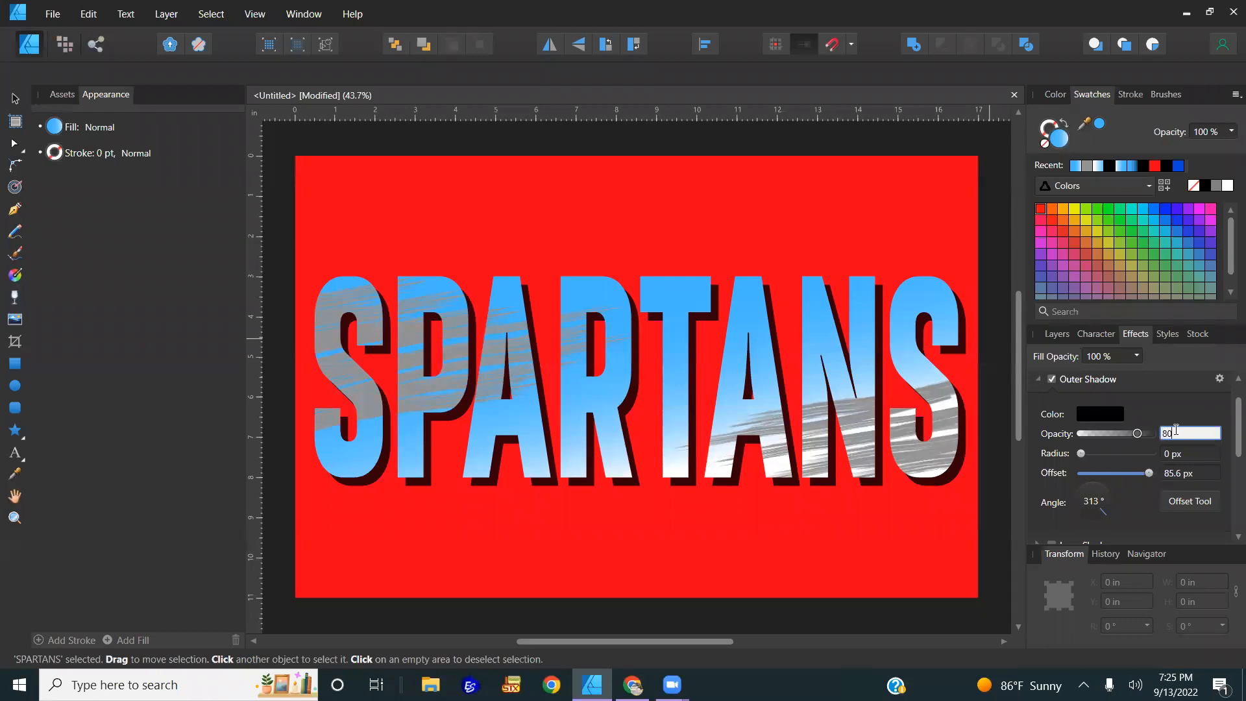
pyautogui.press('Return')
# - Try the outer shadow at 100% opacity and set it back to 80%
pyautogui.click(1178, 434)
pyautogui.write('100')
pyautogui.press('Return')
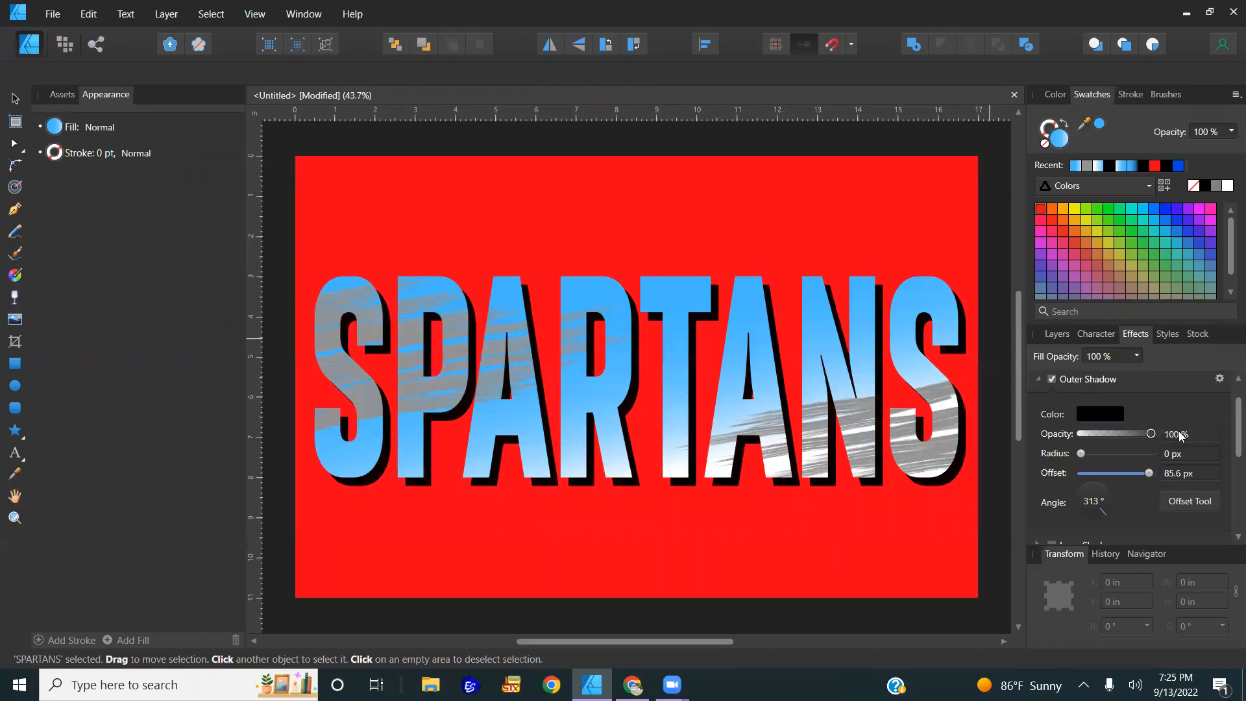
pyautogui.click(1180, 433)
pyautogui.write('80')
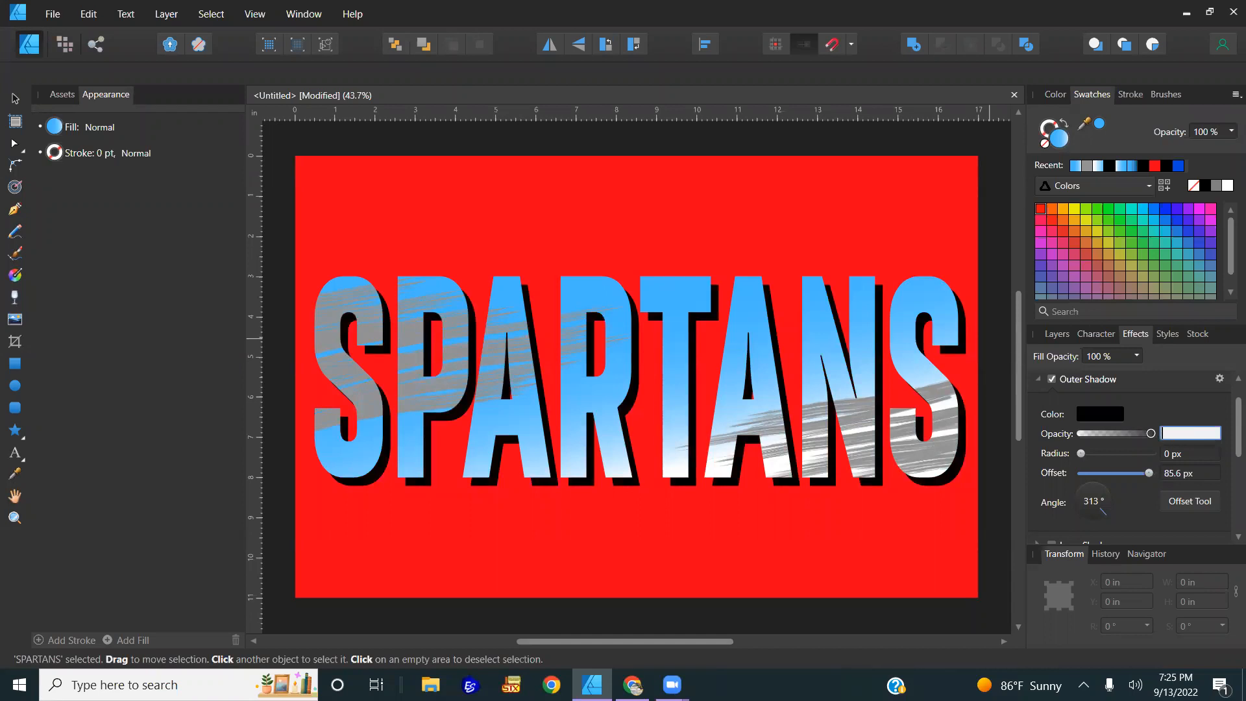
pyautogui.press('Return')
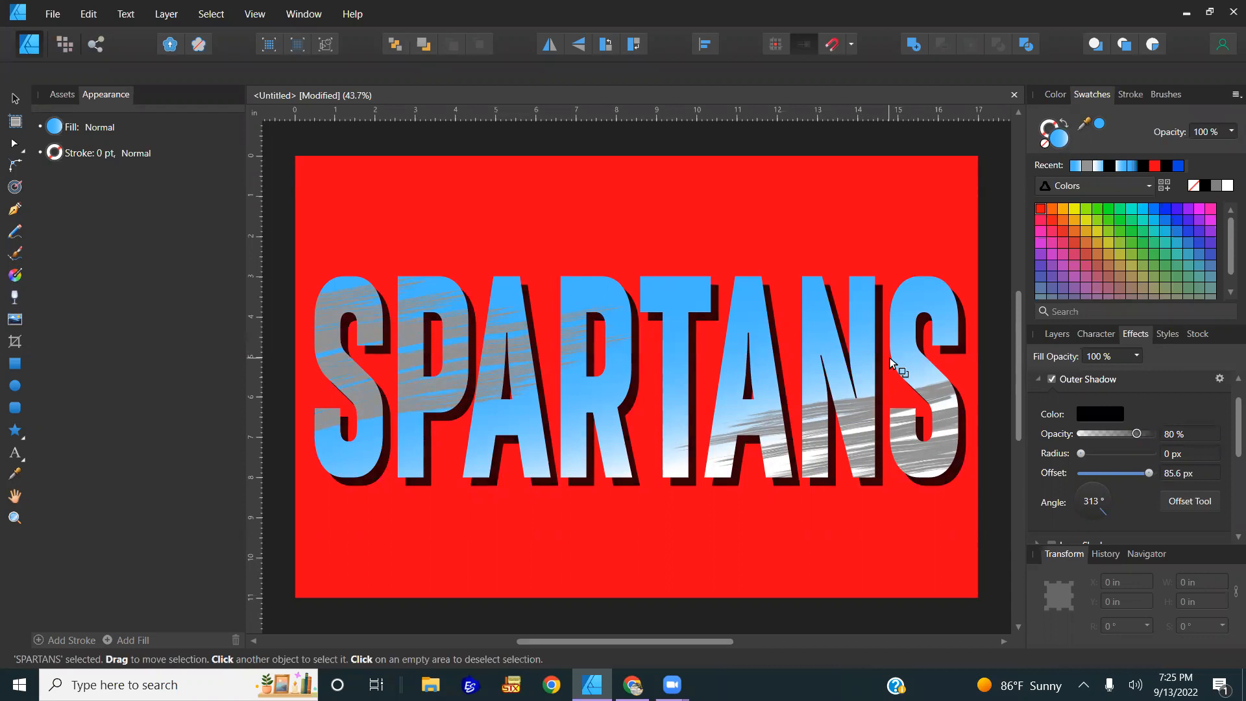
# - Adjust the outer shadow's offset to about 78 px at 330° and return to the Move tool
pyautogui.moveTo(891, 363); pyautogui.dragTo(886, 361)
pyautogui.moveTo(889, 357); pyautogui.dragTo(892, 359)
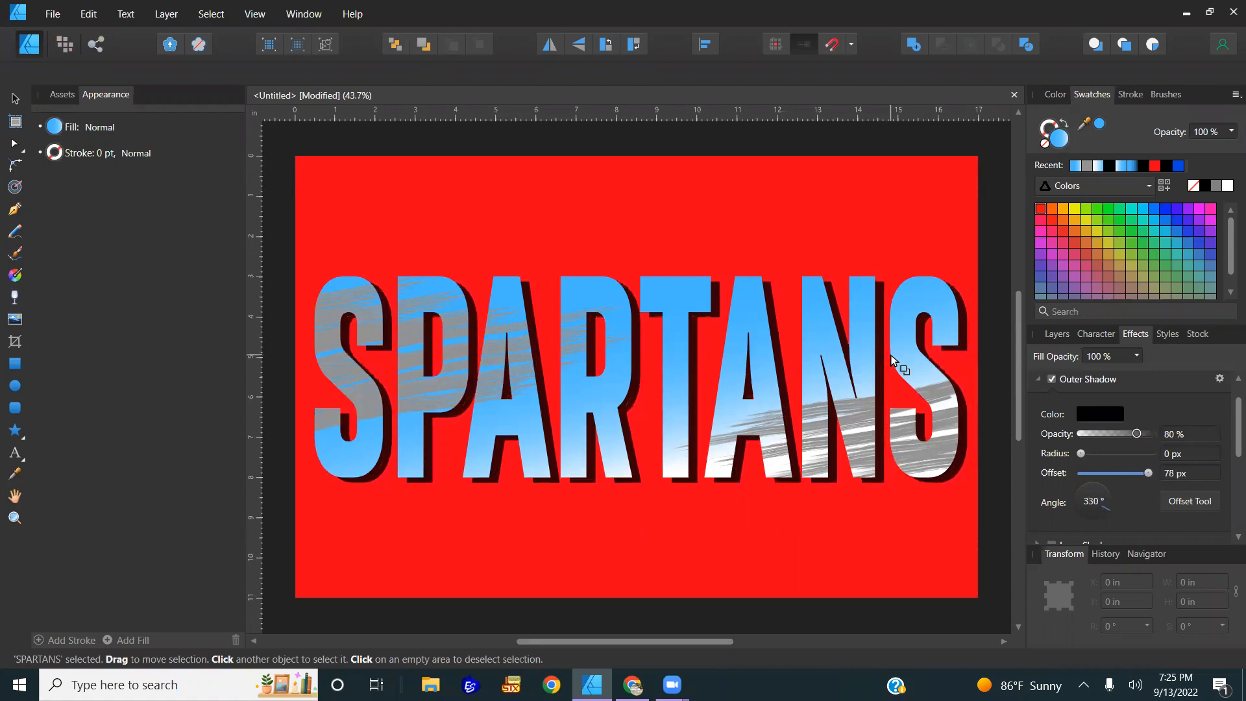
pyautogui.click(13, 100)
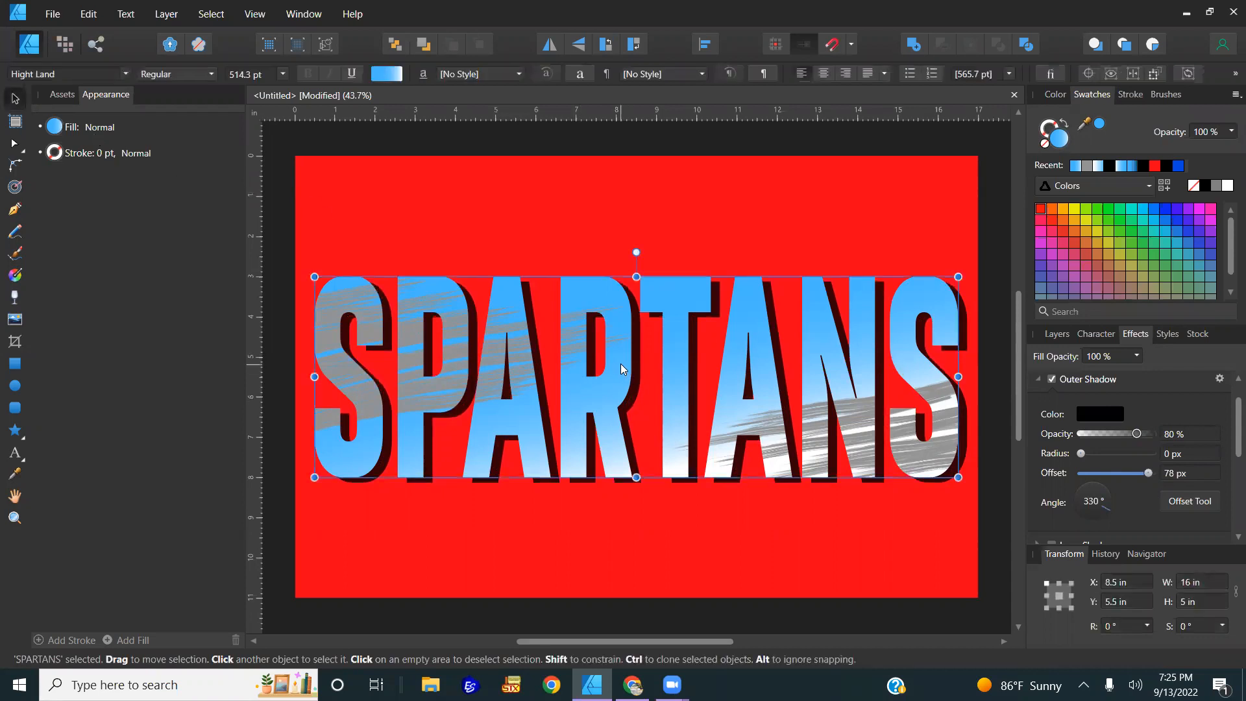
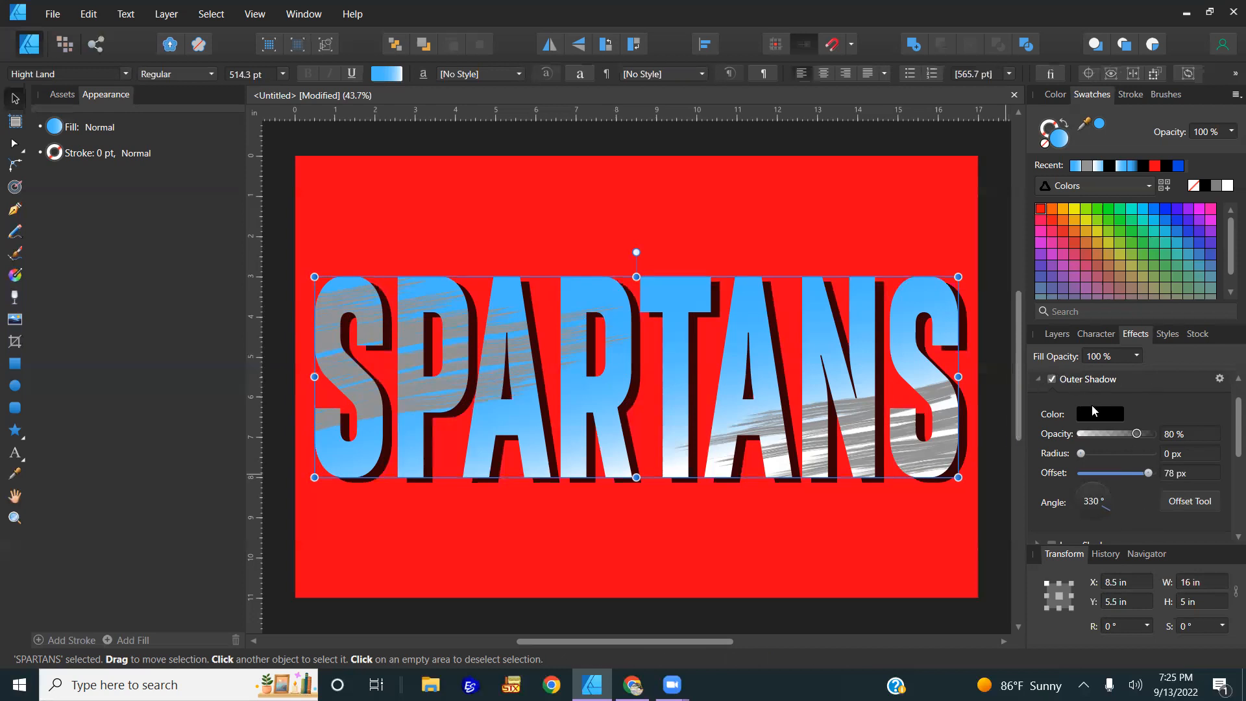
# - Change the outer shadow's color to a very dark purple
pyautogui.click(1095, 414)
pyautogui.moveTo(1102, 540); pyautogui.dragTo(1123, 468)
pyautogui.click(1153, 418)
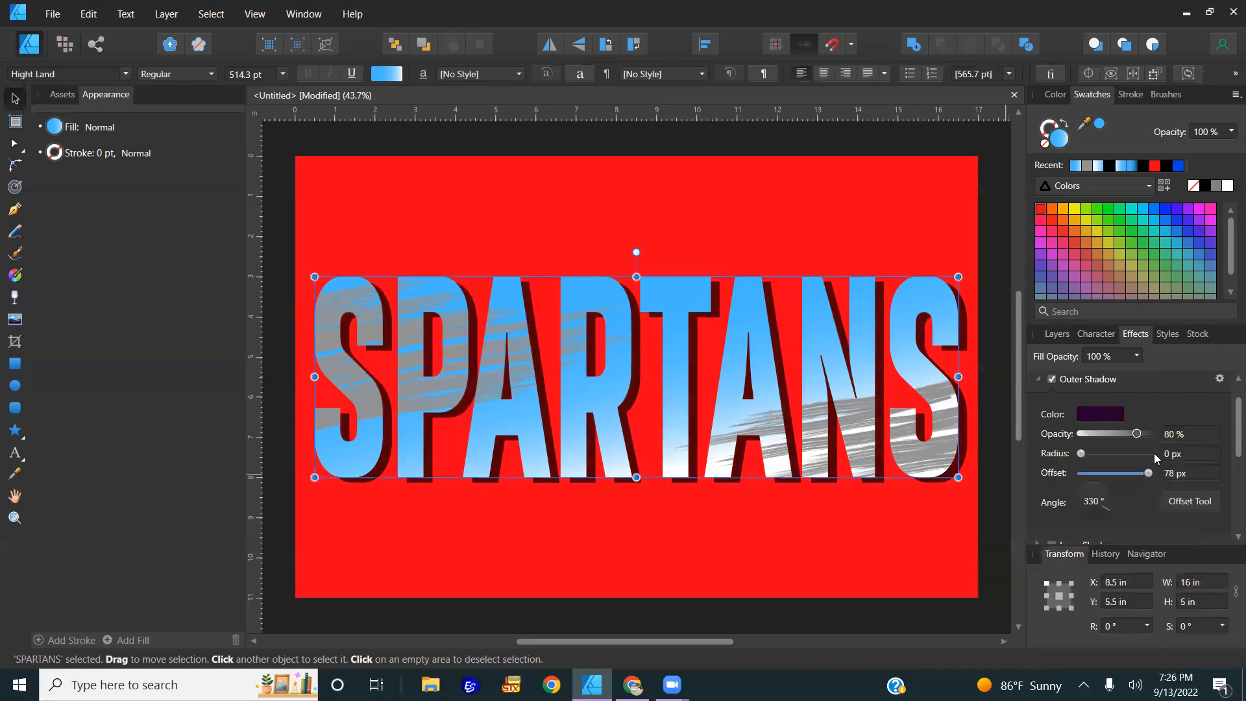
# - Lower the outer shadow's opacity to 56% and turn its color back to black
pyautogui.moveTo(1137, 435)
pyautogui.mouseDown()
pyautogui.moveTo(1107, 444)
pyautogui.moveTo(1124, 444)
pyautogui.mouseUp()
pyautogui.click(1106, 414)
pyautogui.moveTo(1066, 518); pyautogui.dragTo(926, 554)
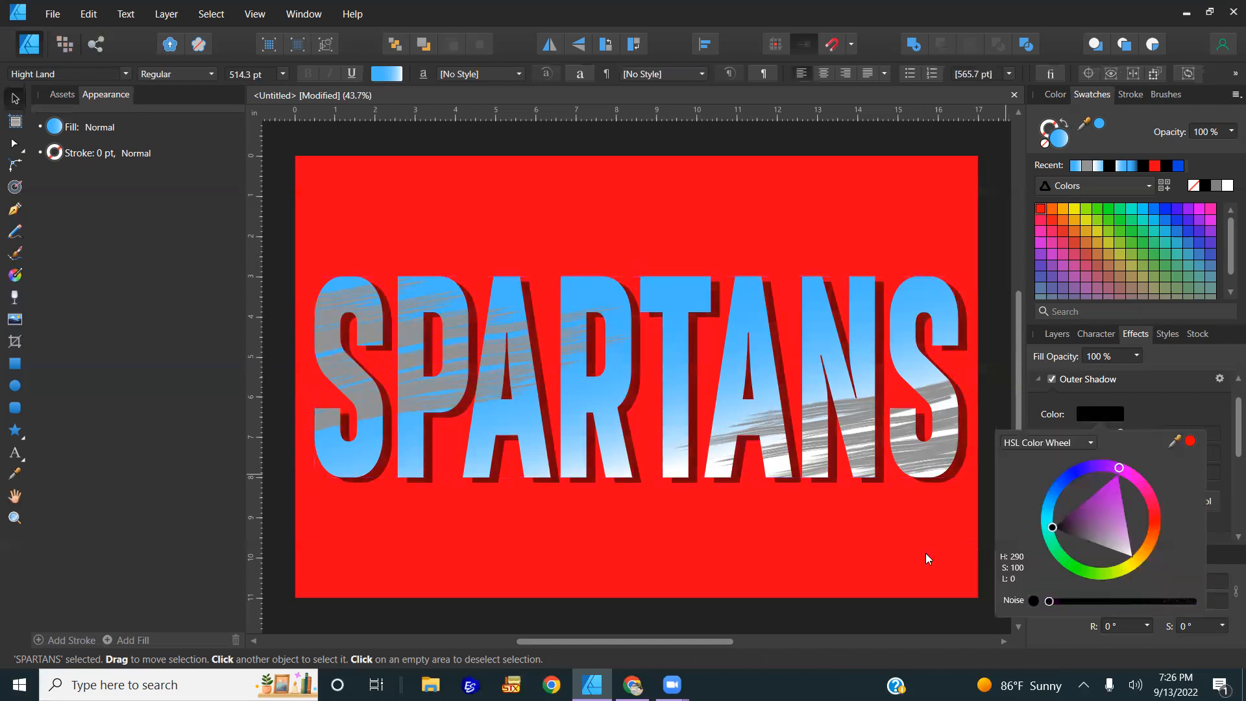
pyautogui.click(1003, 362)
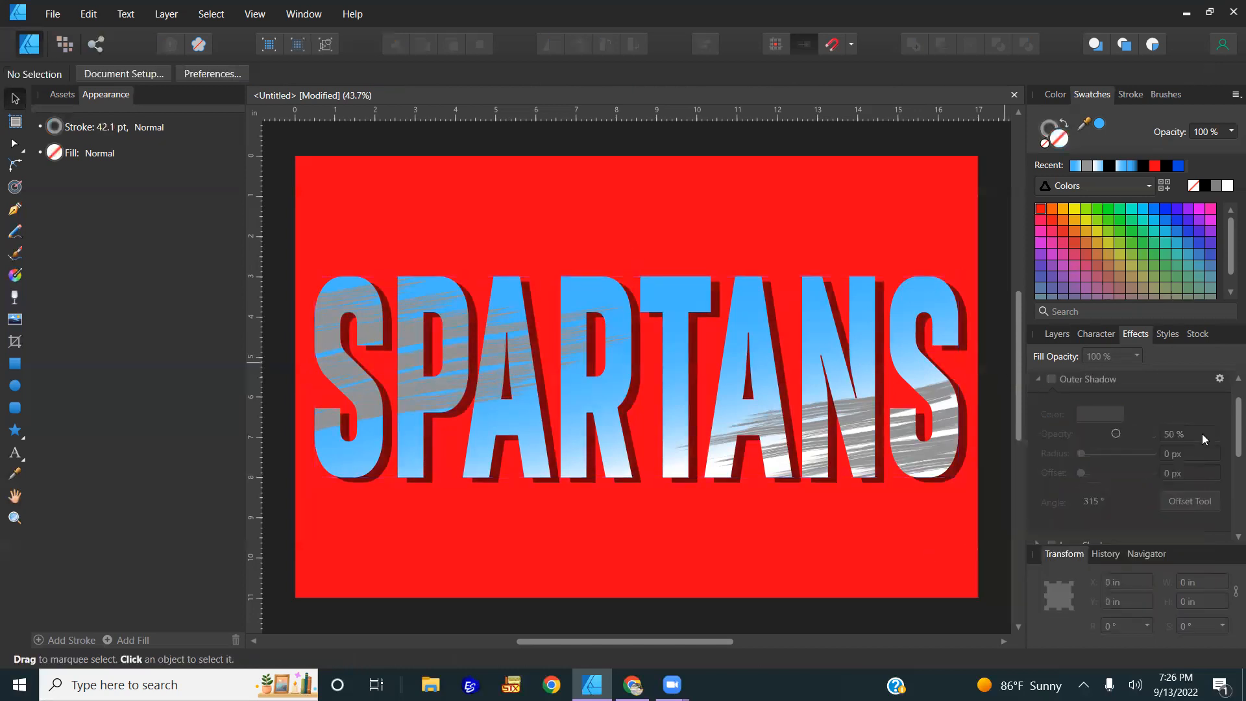
# - Restore the SPARTANS text's outer shadow opacity to 80% and deselect the text
pyautogui.click(933, 398)
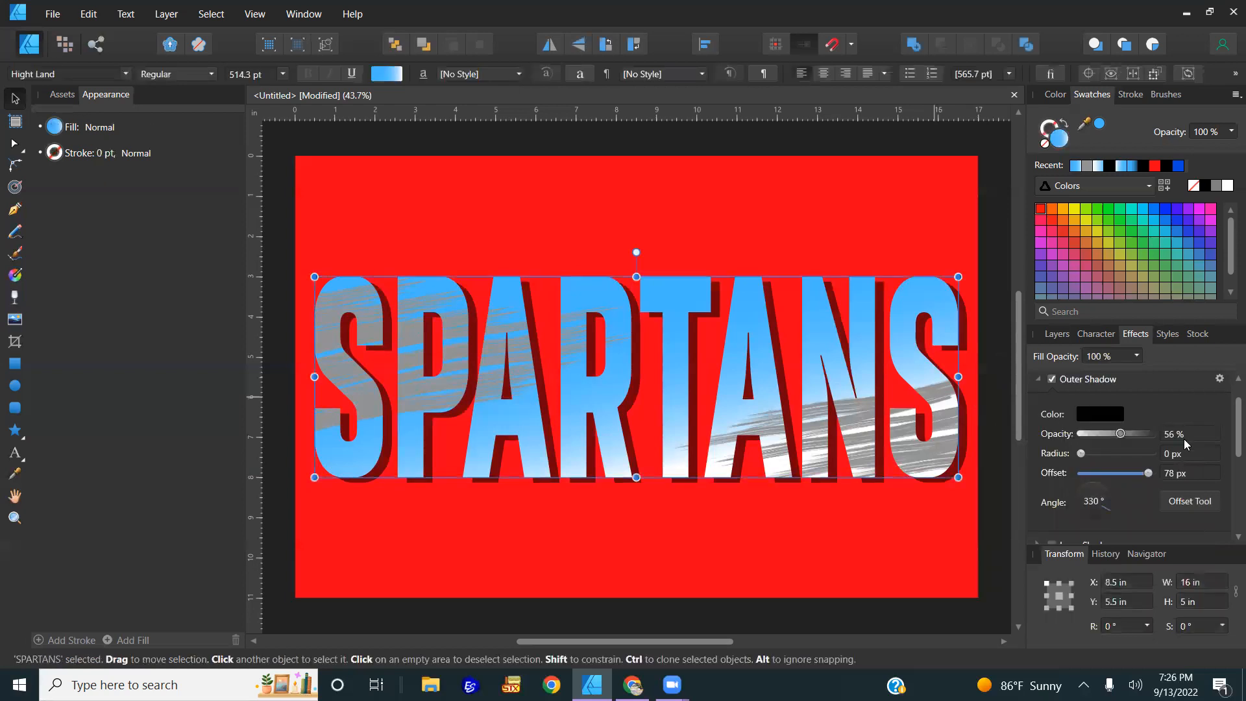
pyautogui.write('80')
pyautogui.press('Return')
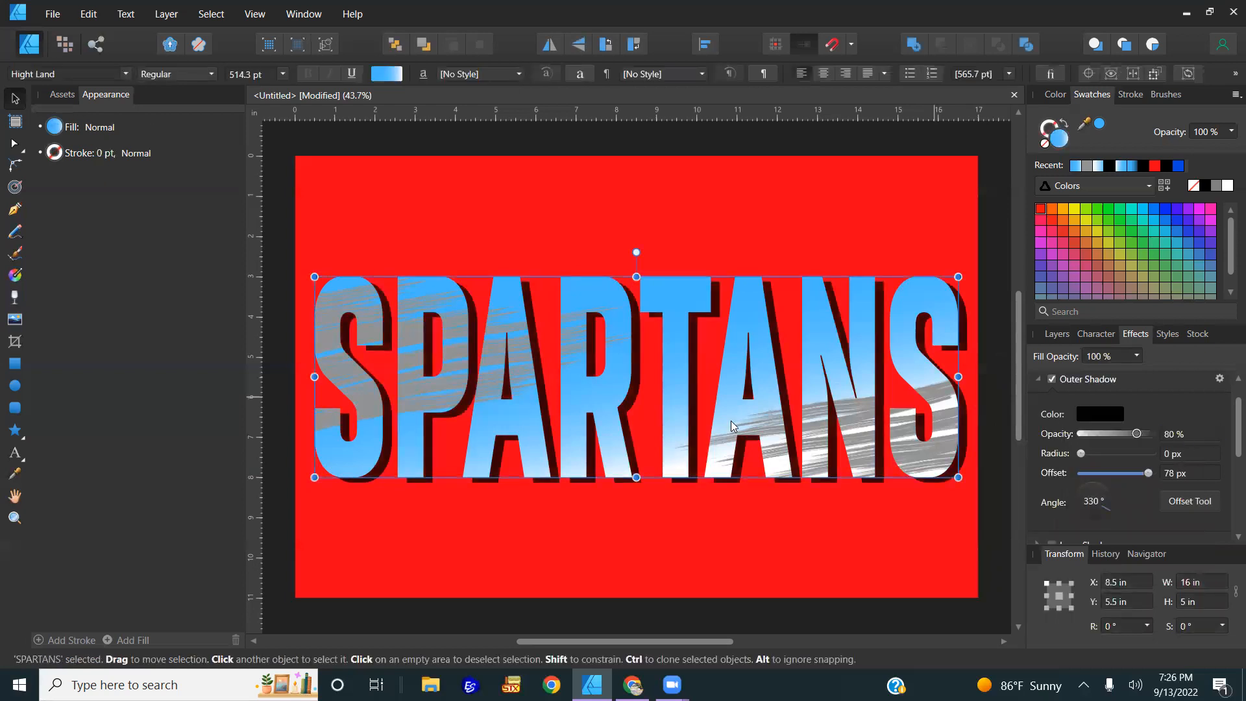
pyautogui.click(643, 520)
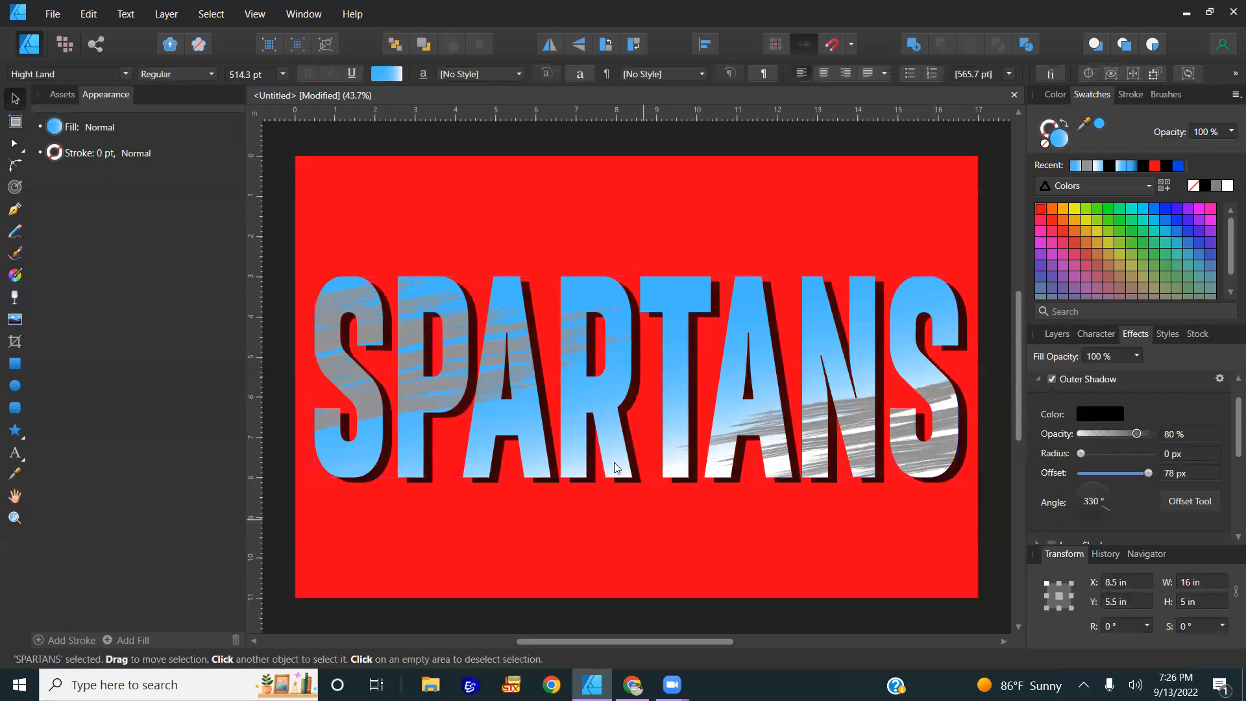
# - Open the Layer Effects dialog for the SPARTANS text and move it clear of the lettering
pyautogui.click(615, 390)
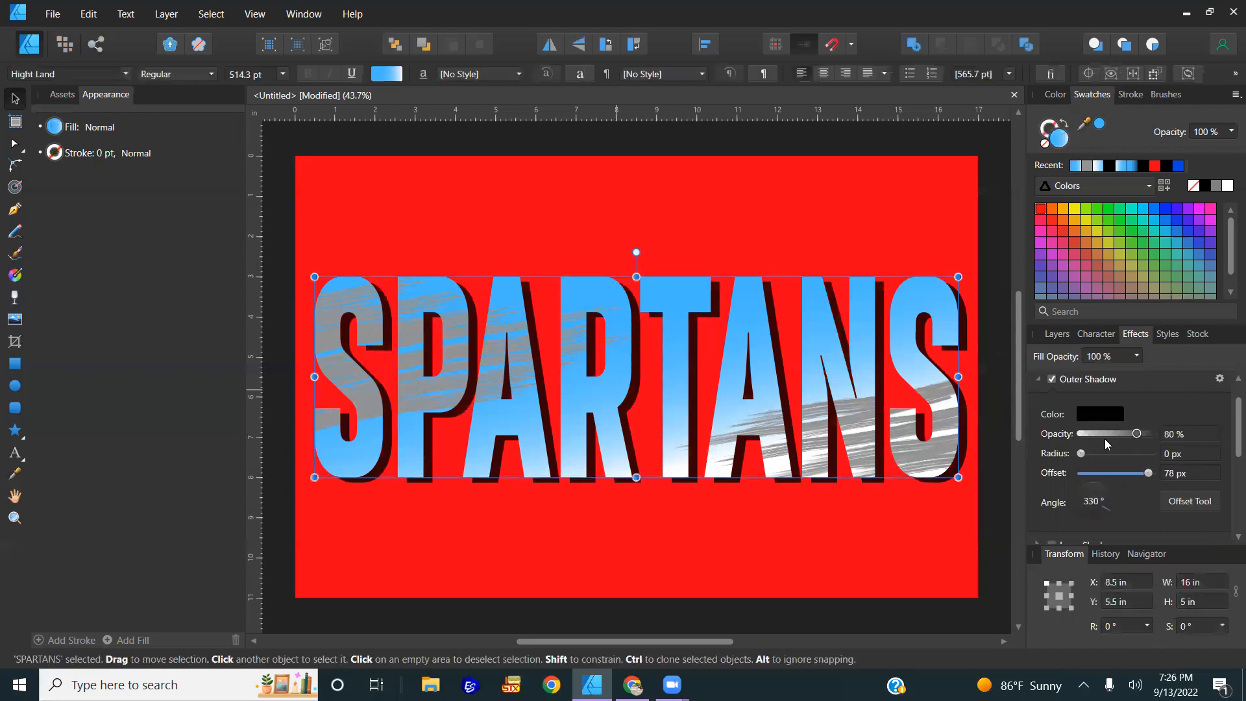
pyautogui.click(1058, 334)
pyautogui.click(1151, 536)
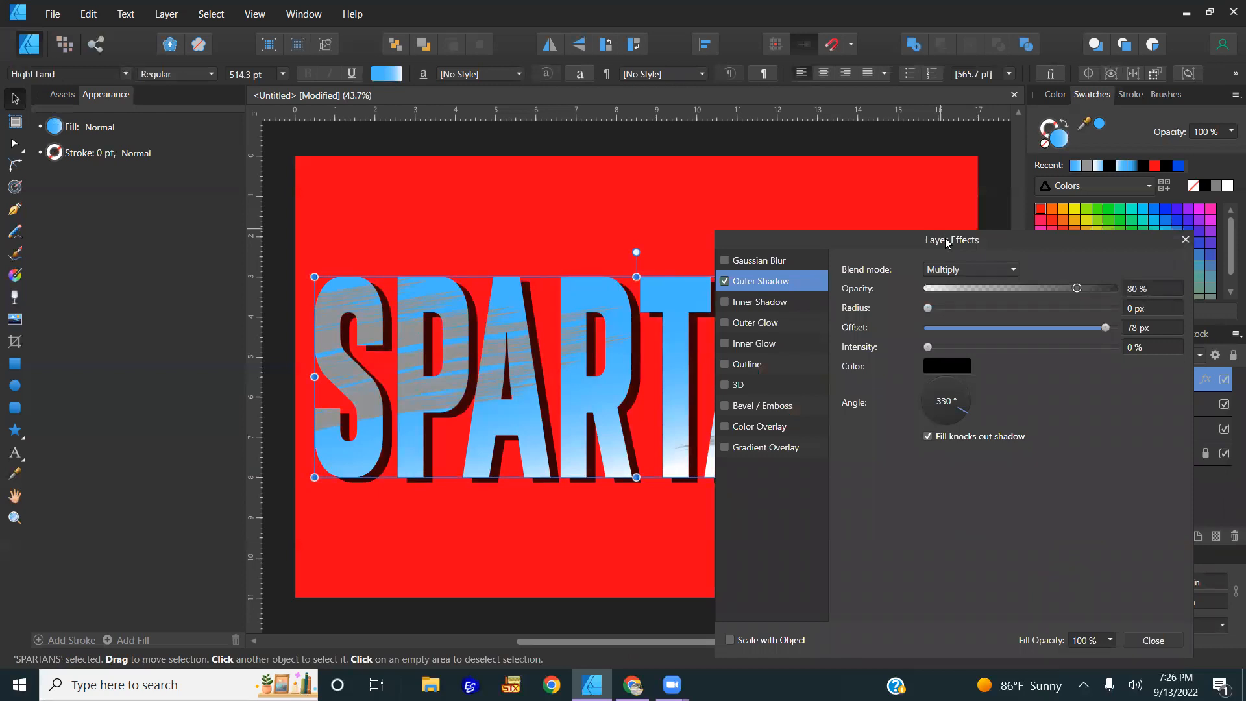
pyautogui.moveTo(947, 241); pyautogui.dragTo(1202, 187)
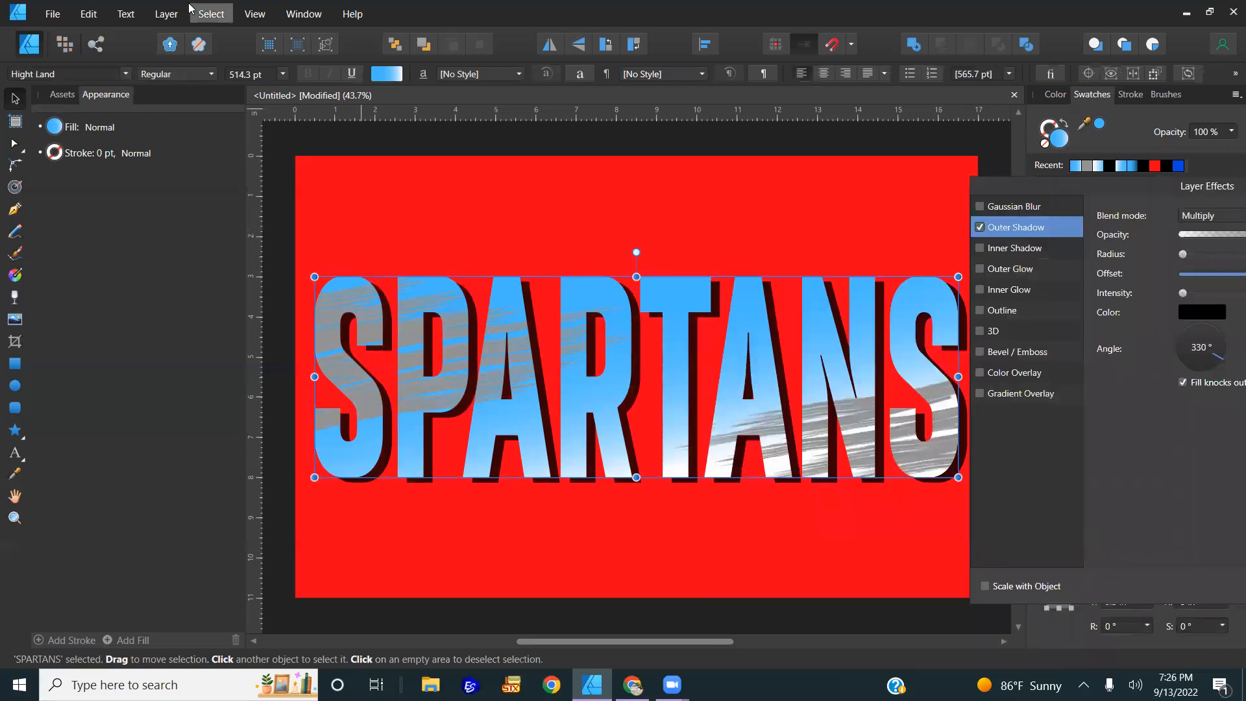
# - Hide the left studio and place the Layer Effects dialog beside the artboard so all its settings can be reached
pyautogui.click(254, 14)
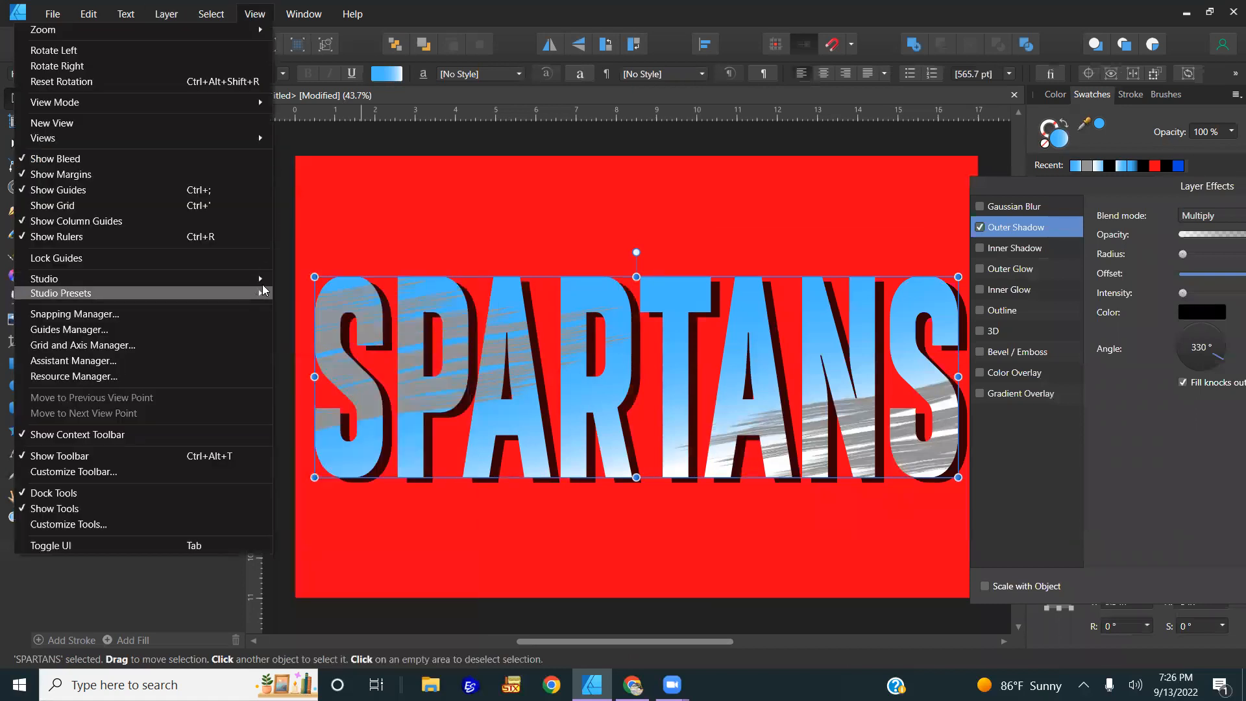
pyautogui.moveTo(258, 279)
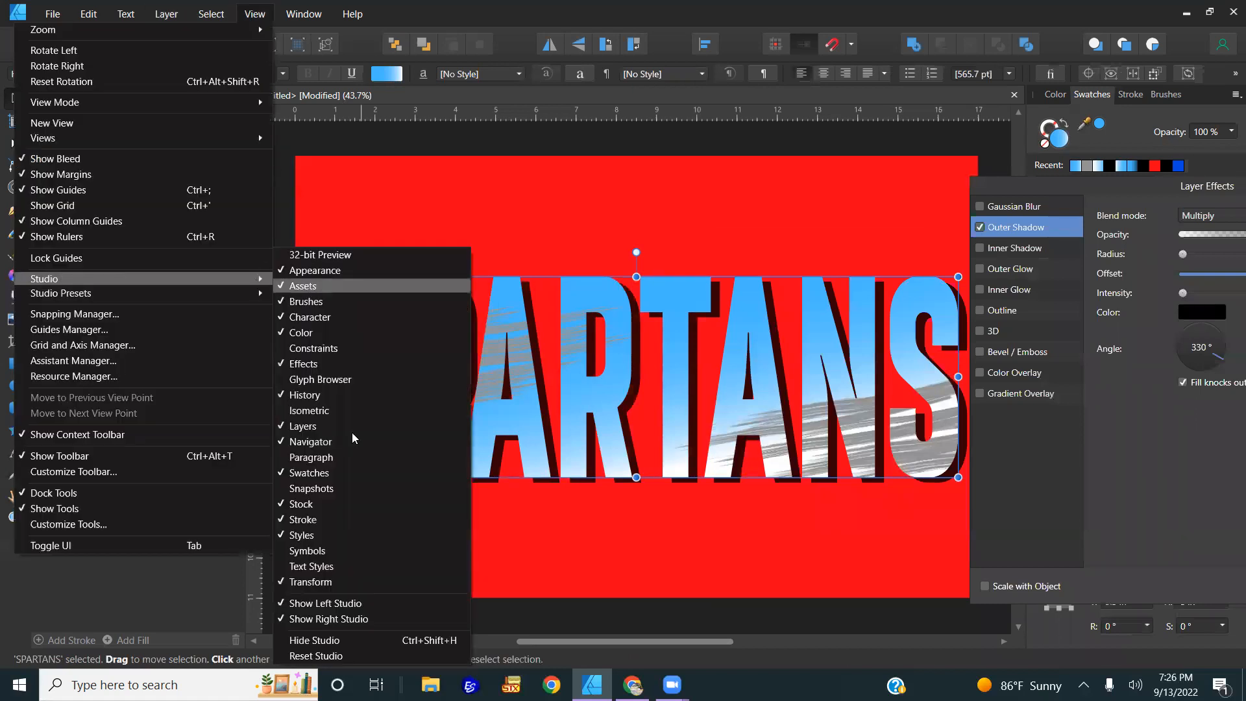
pyautogui.click(349, 606)
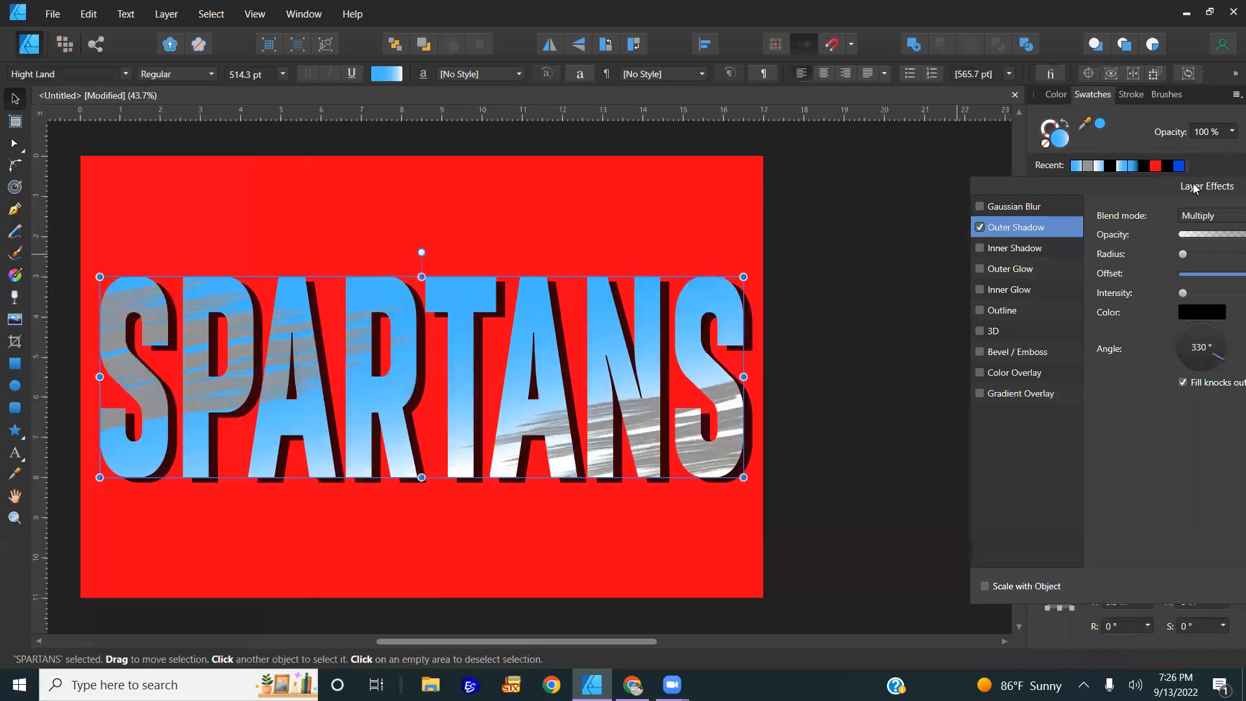
pyautogui.moveTo(1177, 190); pyautogui.dragTo(984, 159)
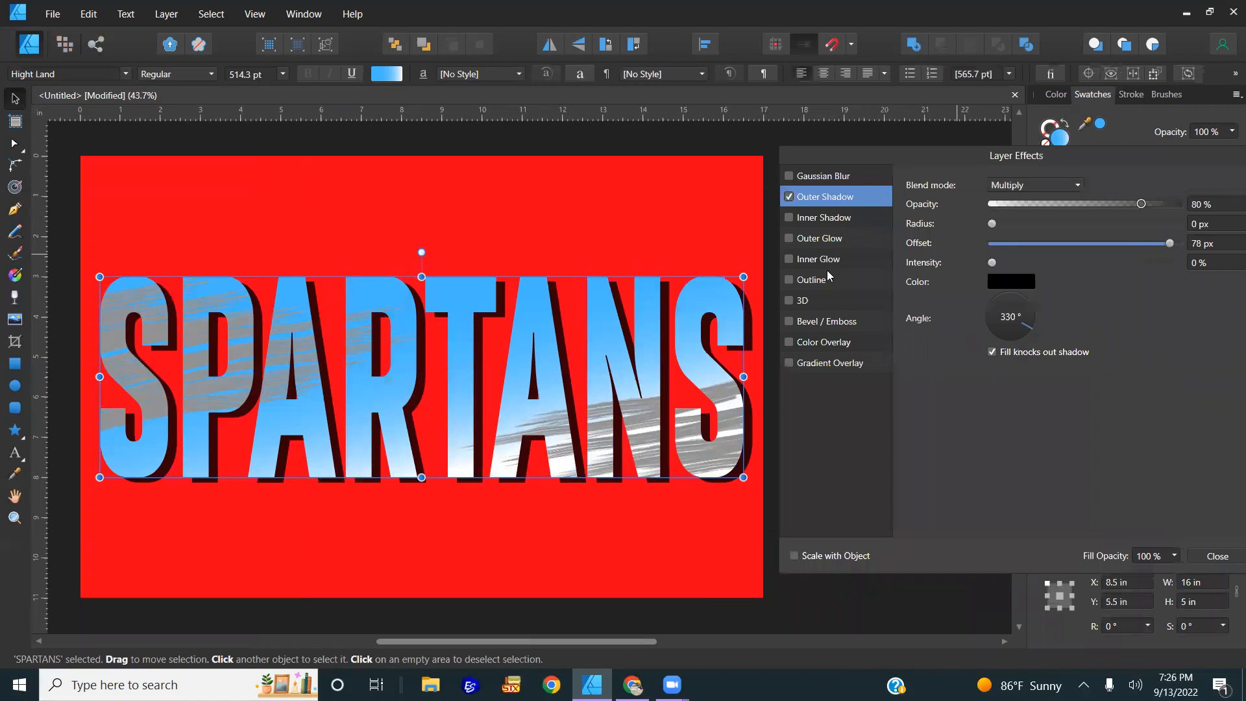
# - Enable the 3D layer effect on the SPARTANS text and inspect the letter edges up close
pyautogui.click(790, 302)
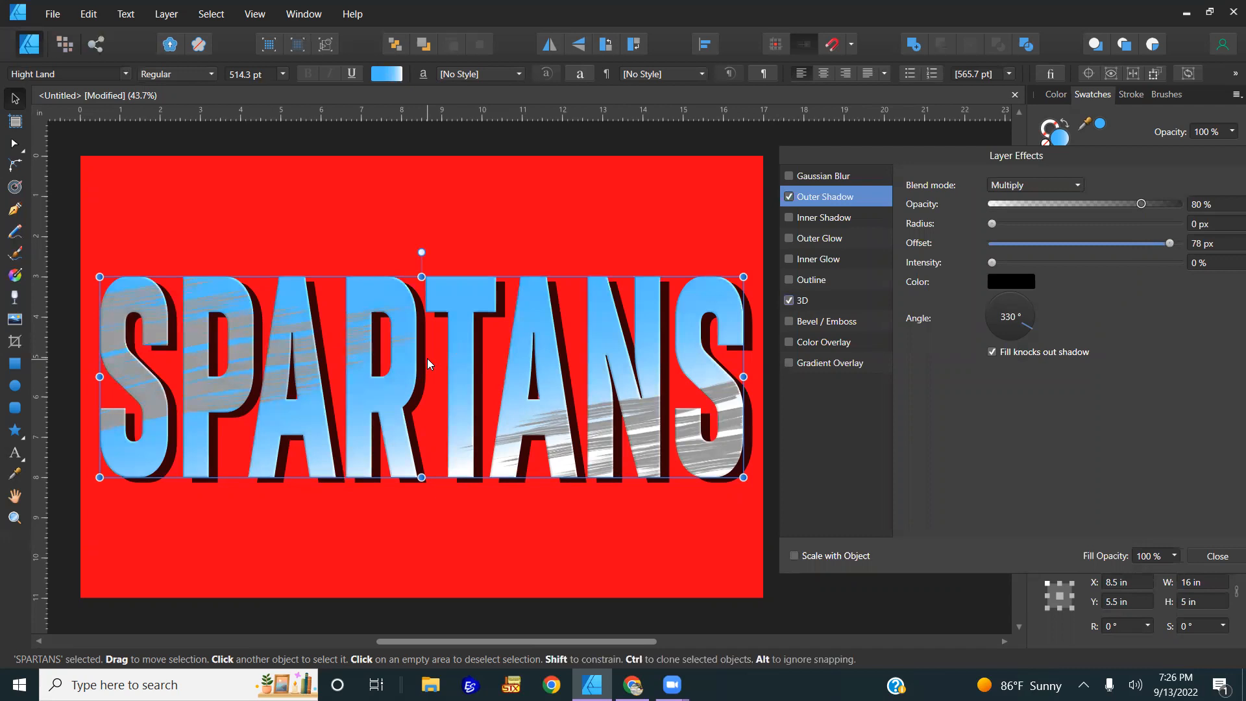
pyautogui.scroll(5, 426, 362)
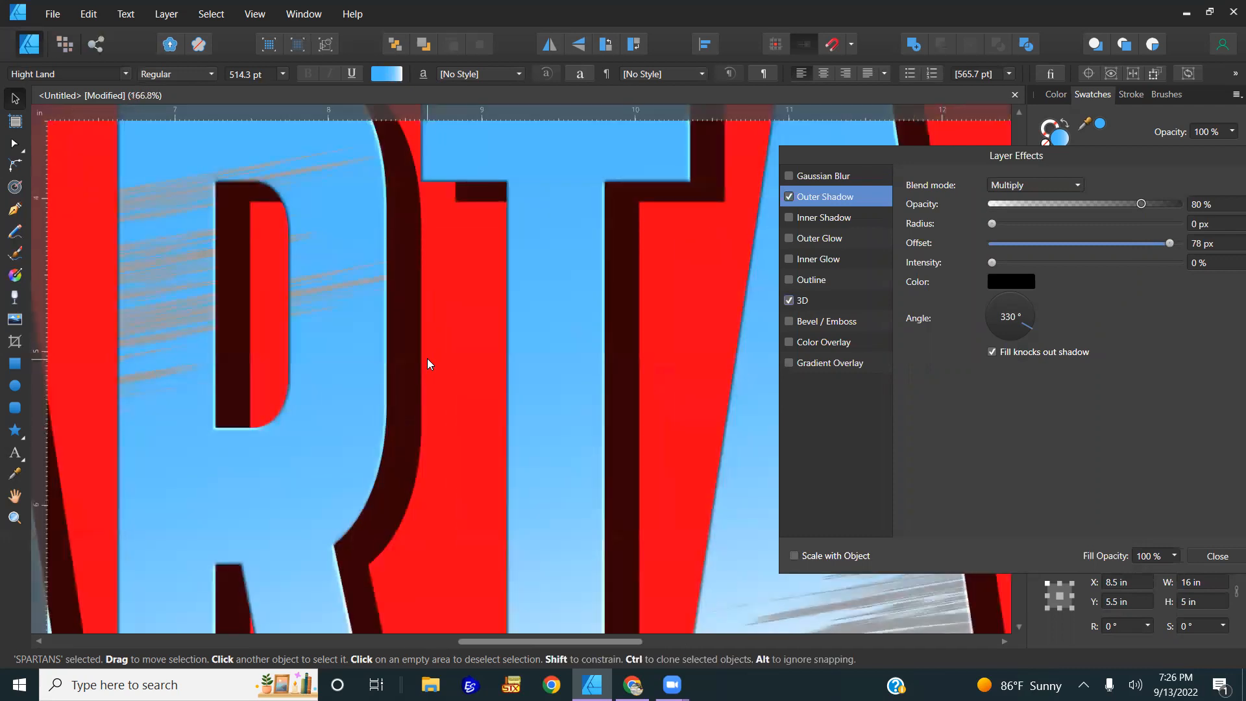
pyautogui.scroll(-4, 428, 364)
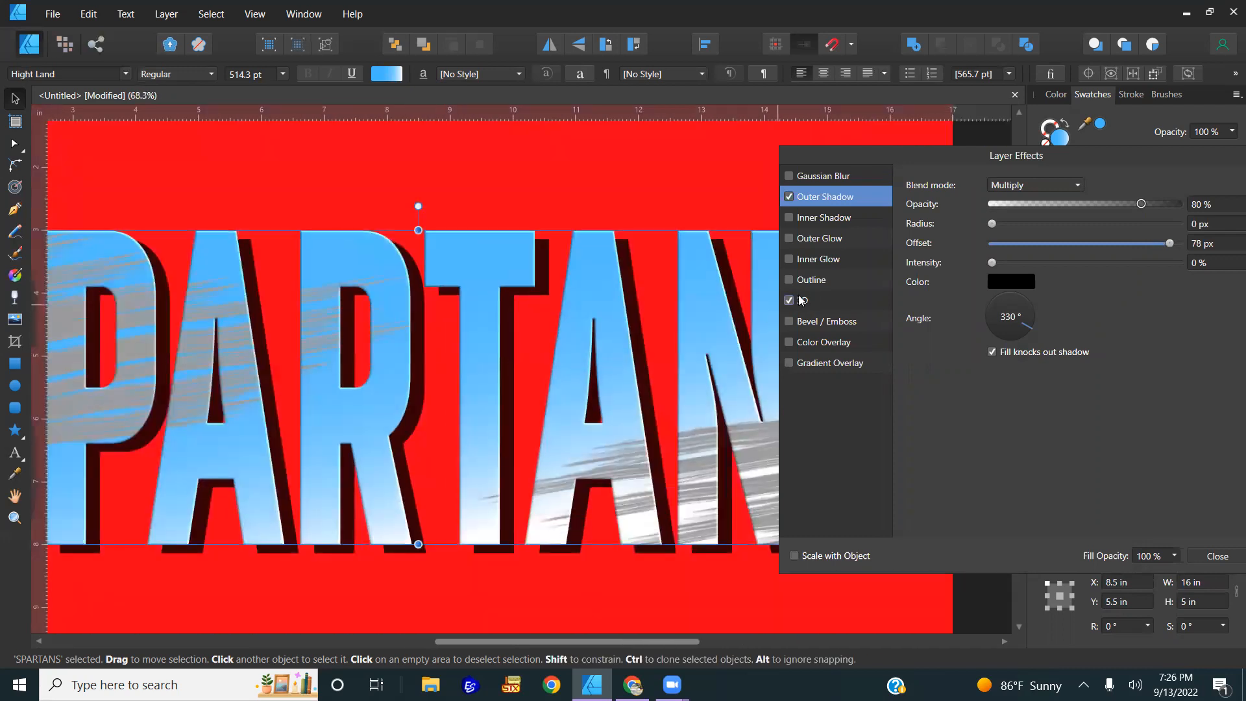
# - Turn off the 3D effect on the SPARTANS text and enable Bevel / Emboss in its place
pyautogui.click(790, 300)
pyautogui.click(792, 323)
pyautogui.click(789, 322)
# - Try the Outer bevel type with an 8.2 px radius and the Pillow type with a 6.9 px radius on the SPARTANS text
pyautogui.click(1035, 187)
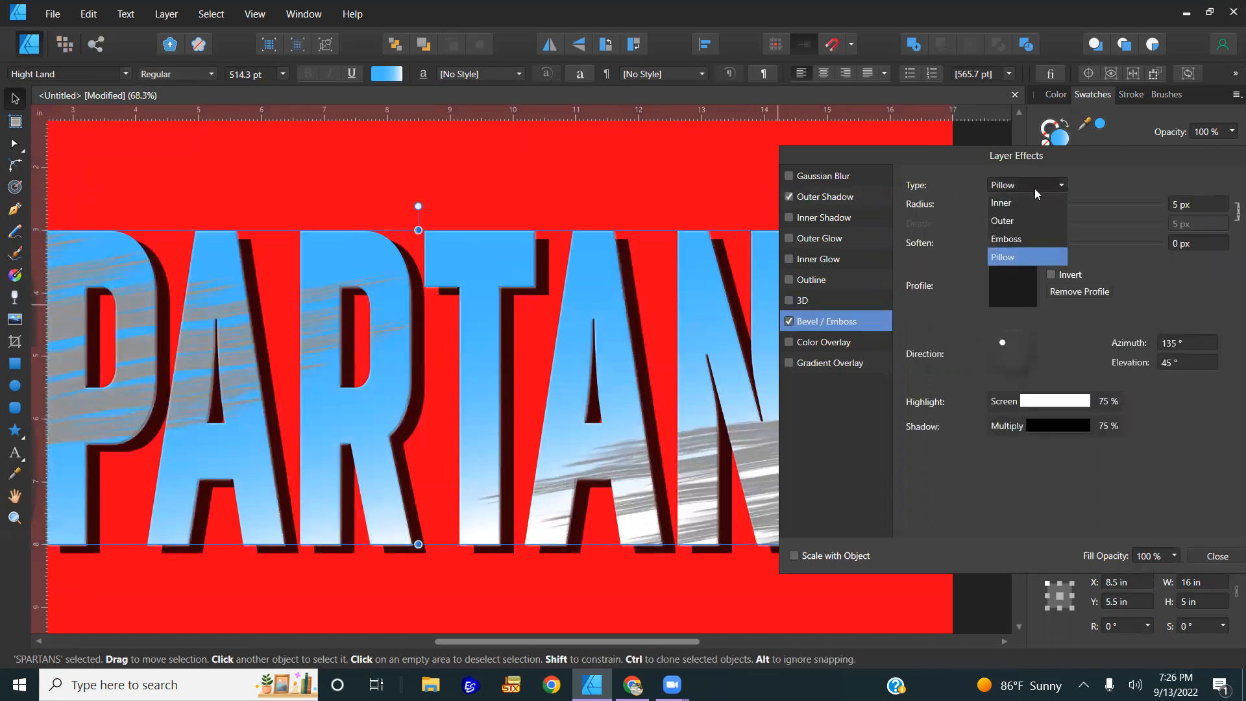
pyautogui.click(1020, 221)
pyautogui.moveTo(1052, 207)
pyautogui.mouseDown()
pyautogui.moveTo(1159, 206)
pyautogui.moveTo(1057, 205)
pyautogui.mouseUp()
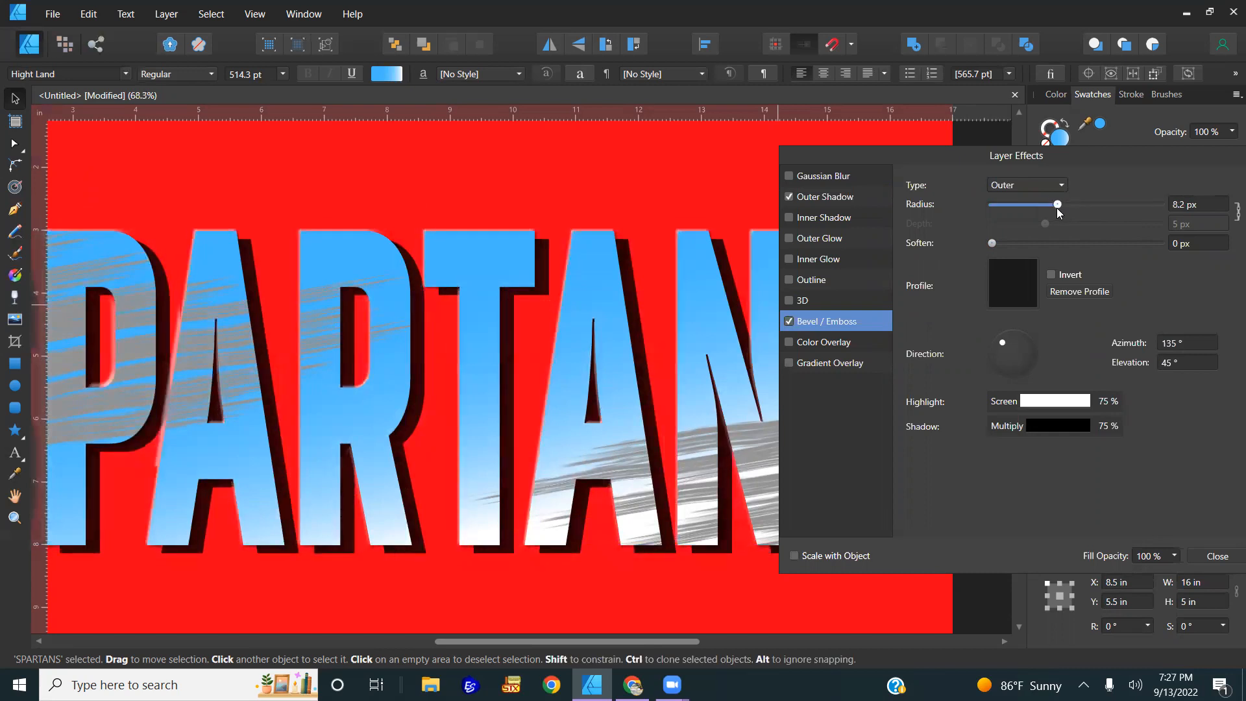
pyautogui.click(1049, 188)
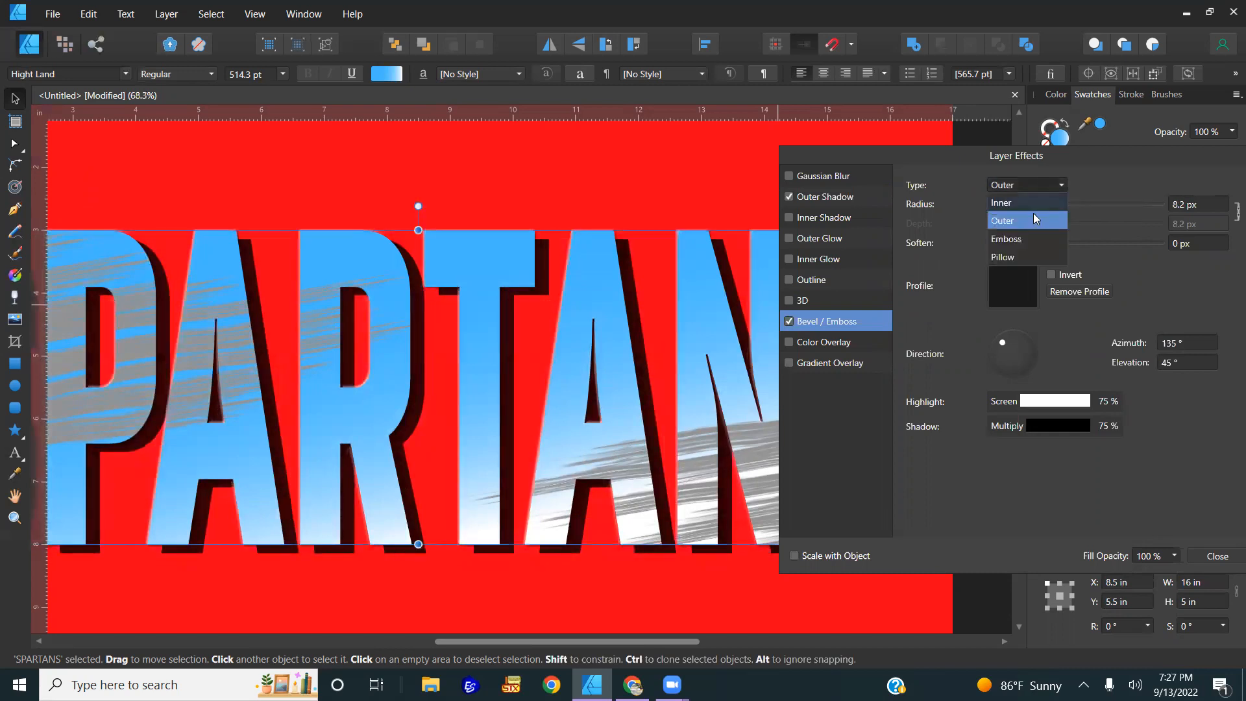
pyautogui.click(1016, 257)
pyautogui.moveTo(1057, 203)
pyautogui.mouseDown()
pyautogui.moveTo(1100, 201)
pyautogui.moveTo(1051, 203)
pyautogui.mouseUp()
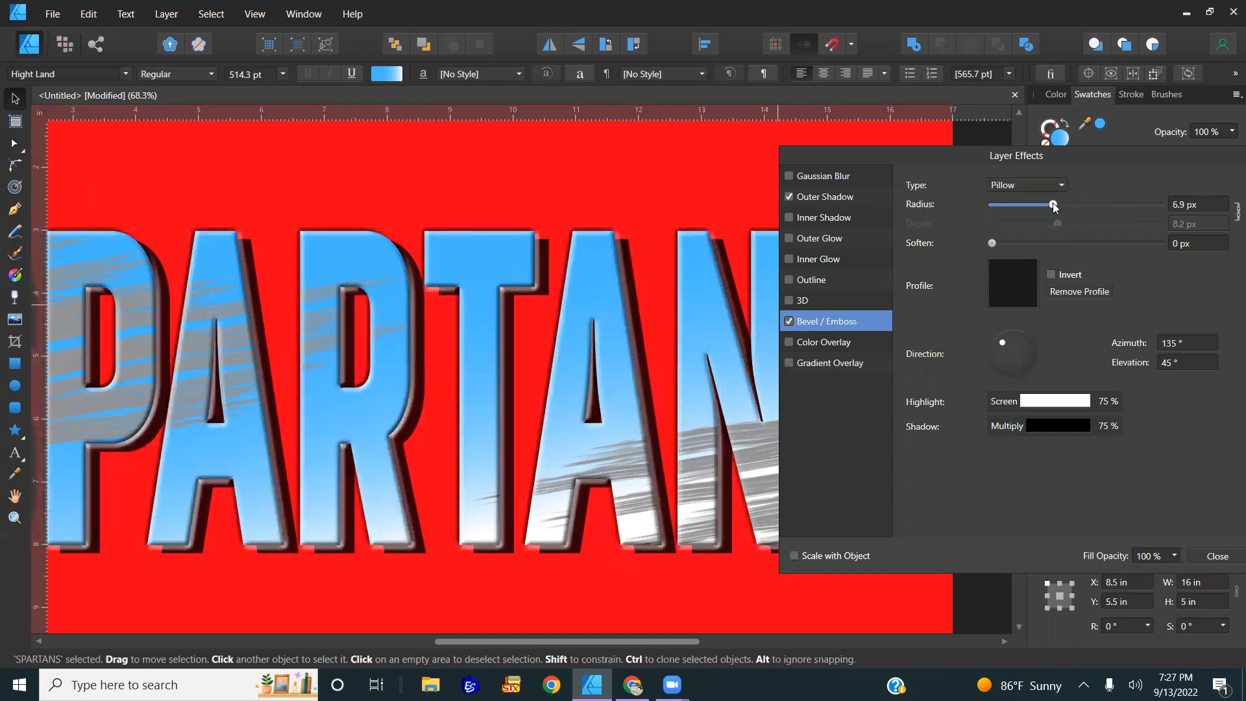
# - Set the text's bevel type to Inner with a radius of 33.7 px and check it on the whole word
pyautogui.click(1040, 189)
pyautogui.click(1010, 203)
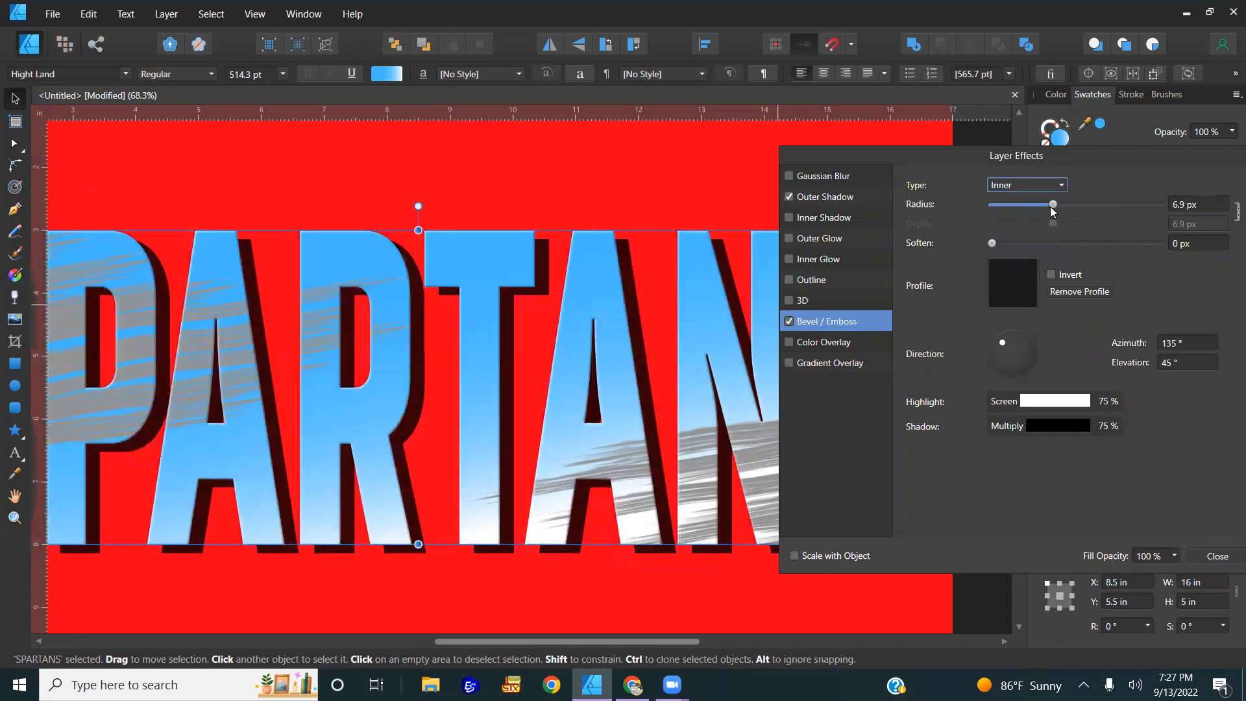
pyautogui.moveTo(1053, 206); pyautogui.dragTo(1110, 206)
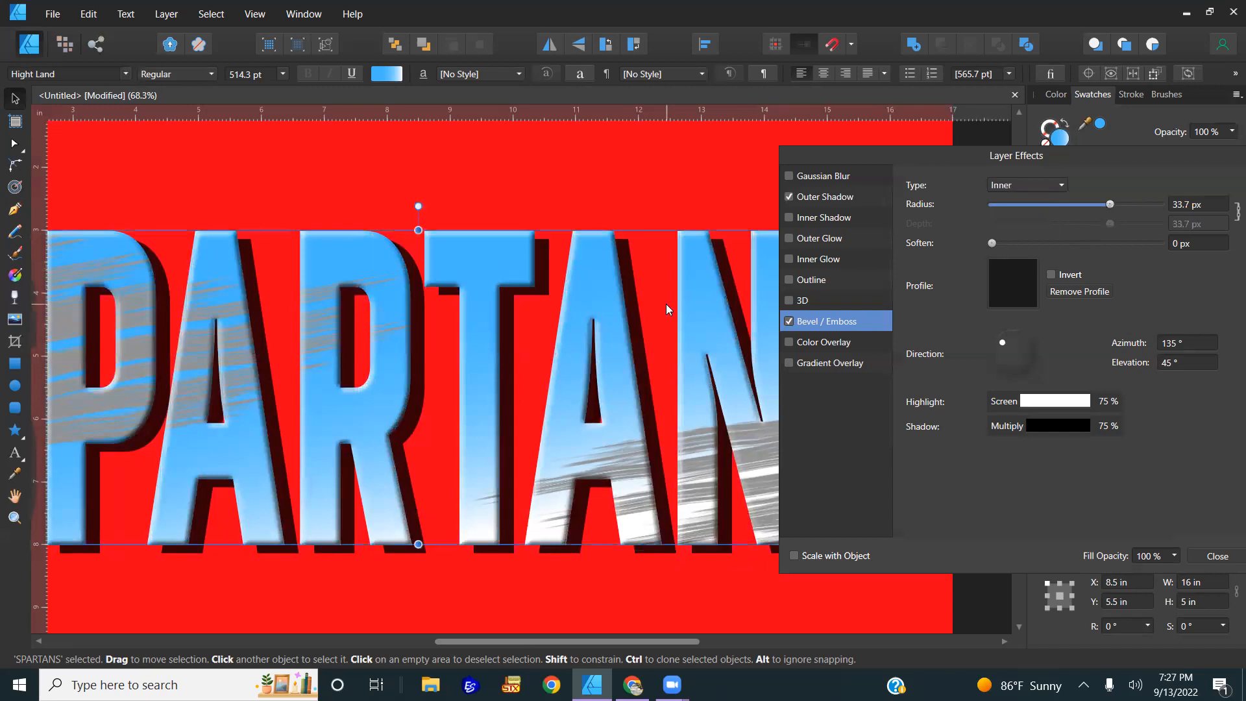
pyautogui.scroll(-2, 666, 304)
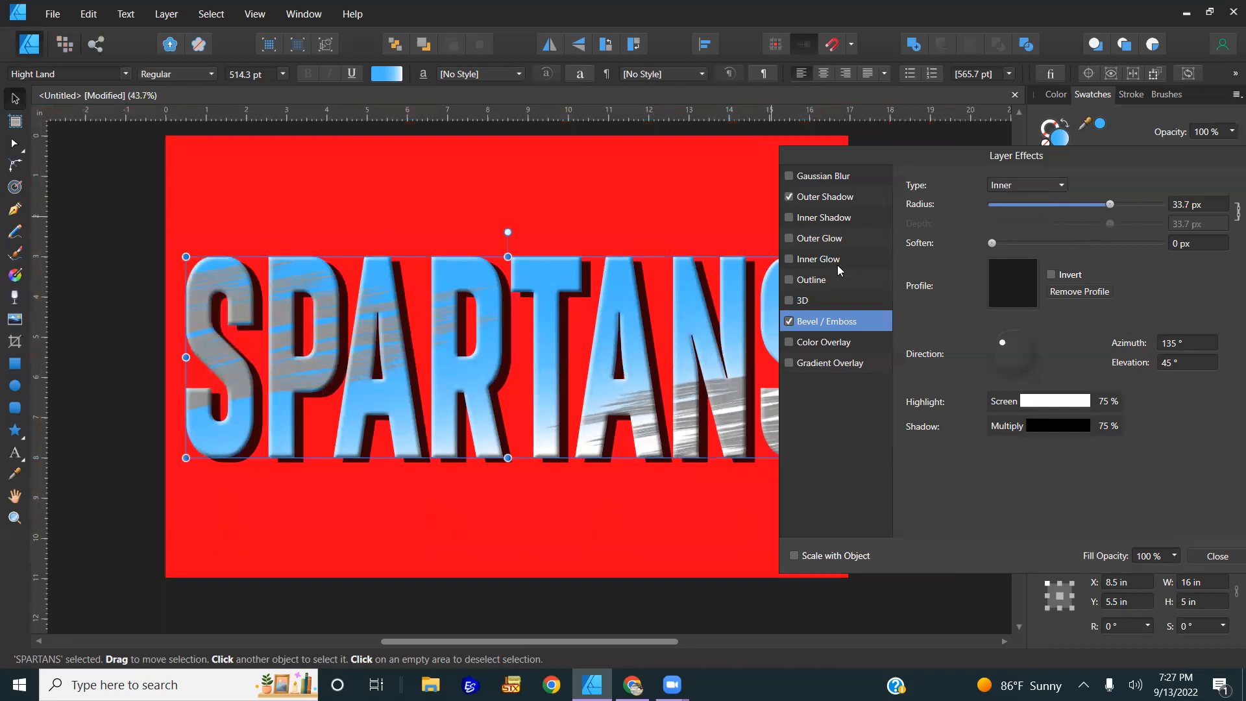
# - Add a solid black outside outline effect with a 15.5 px radius to the SPARTANS text
pyautogui.click(814, 284)
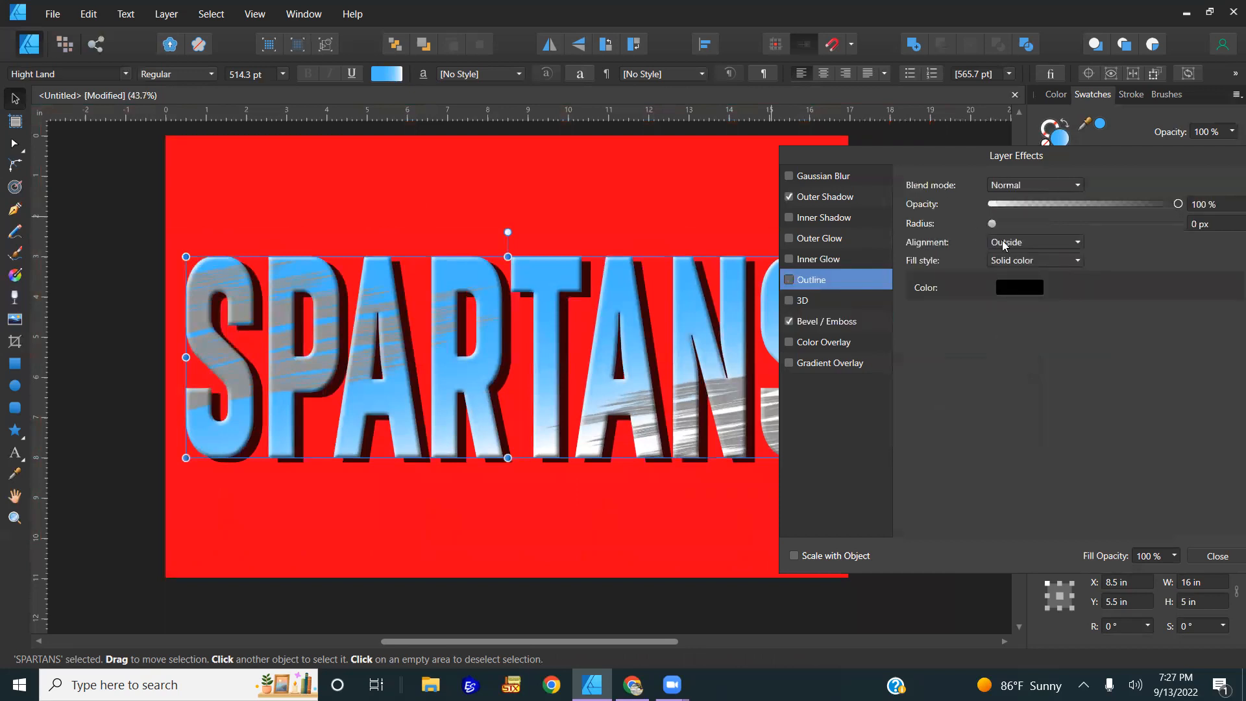
pyautogui.moveTo(994, 222); pyautogui.dragTo(1084, 224)
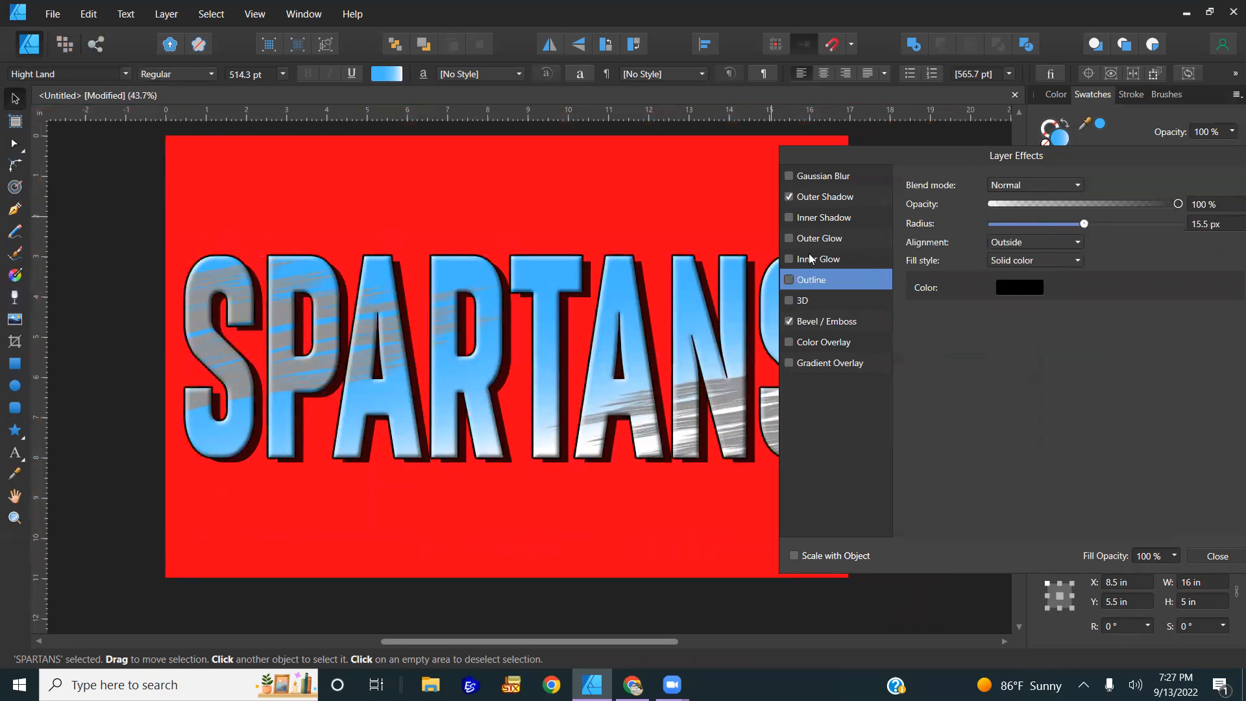
pyautogui.scroll(5, 623, 271)
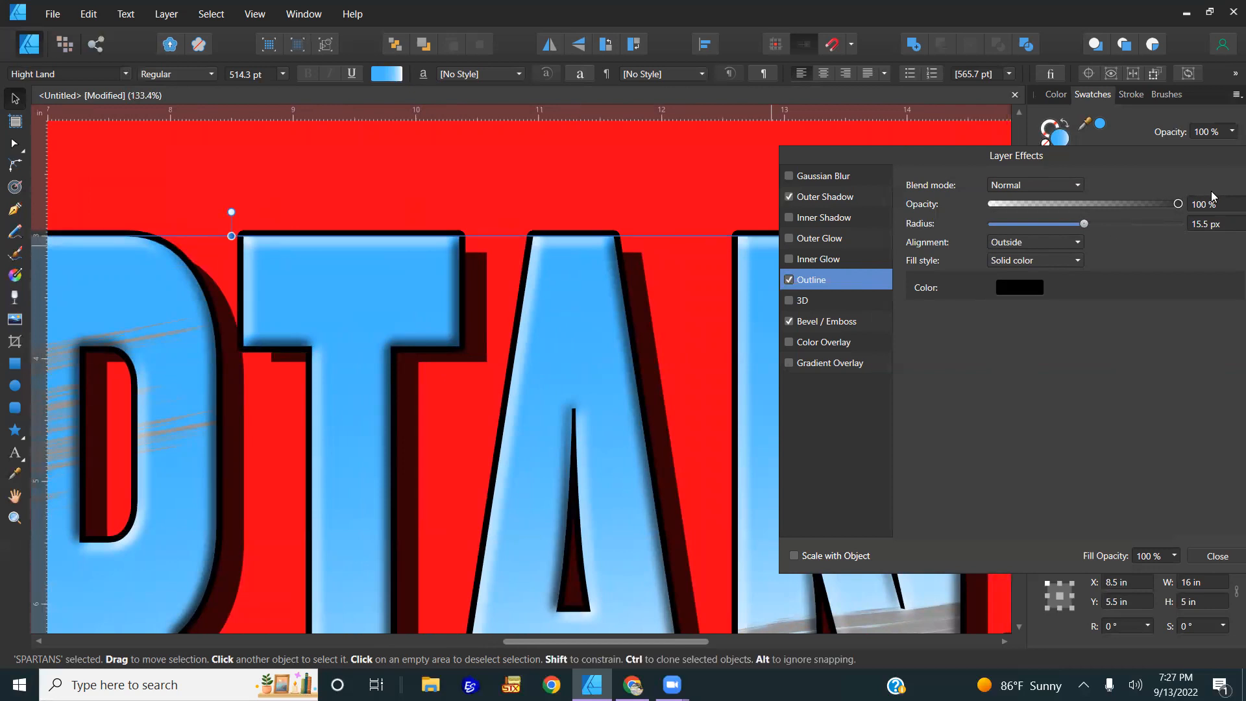
# - Try outline opacities of 80% and 55% on the SPARTANS text
pyautogui.click(1219, 209)
pyautogui.write('80')
pyautogui.press('Return')
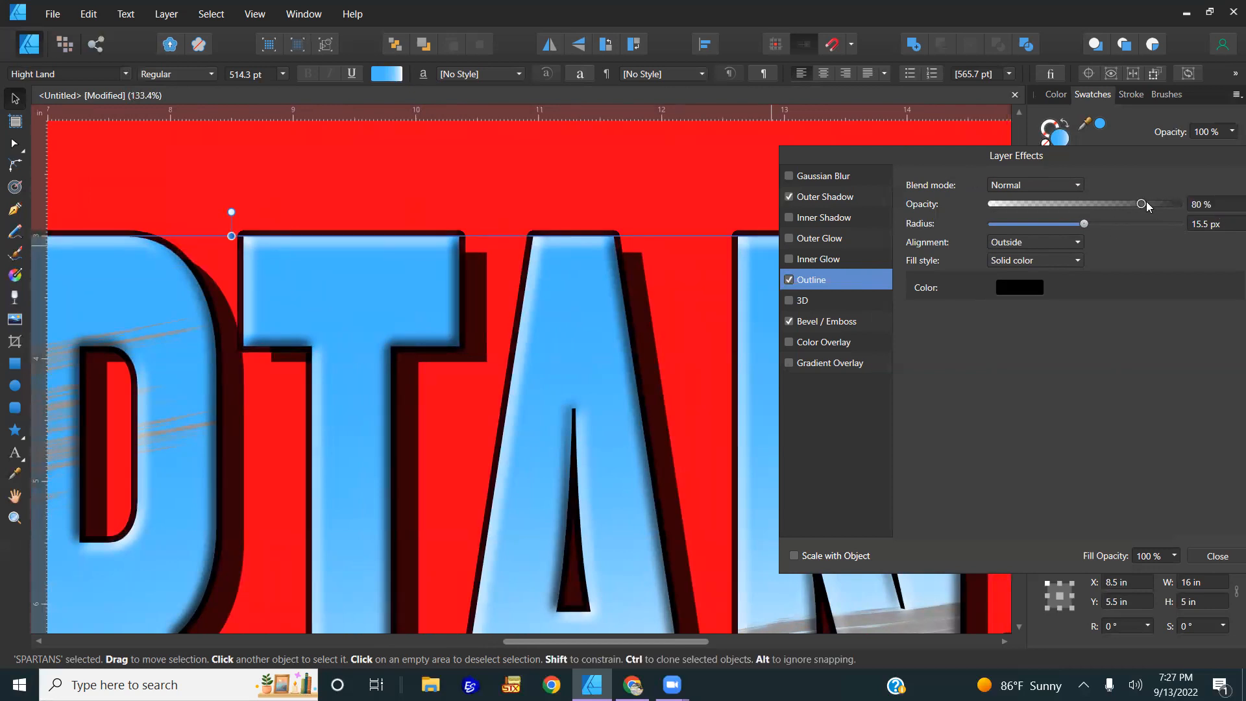
pyautogui.moveTo(1146, 205); pyautogui.dragTo(1086, 206)
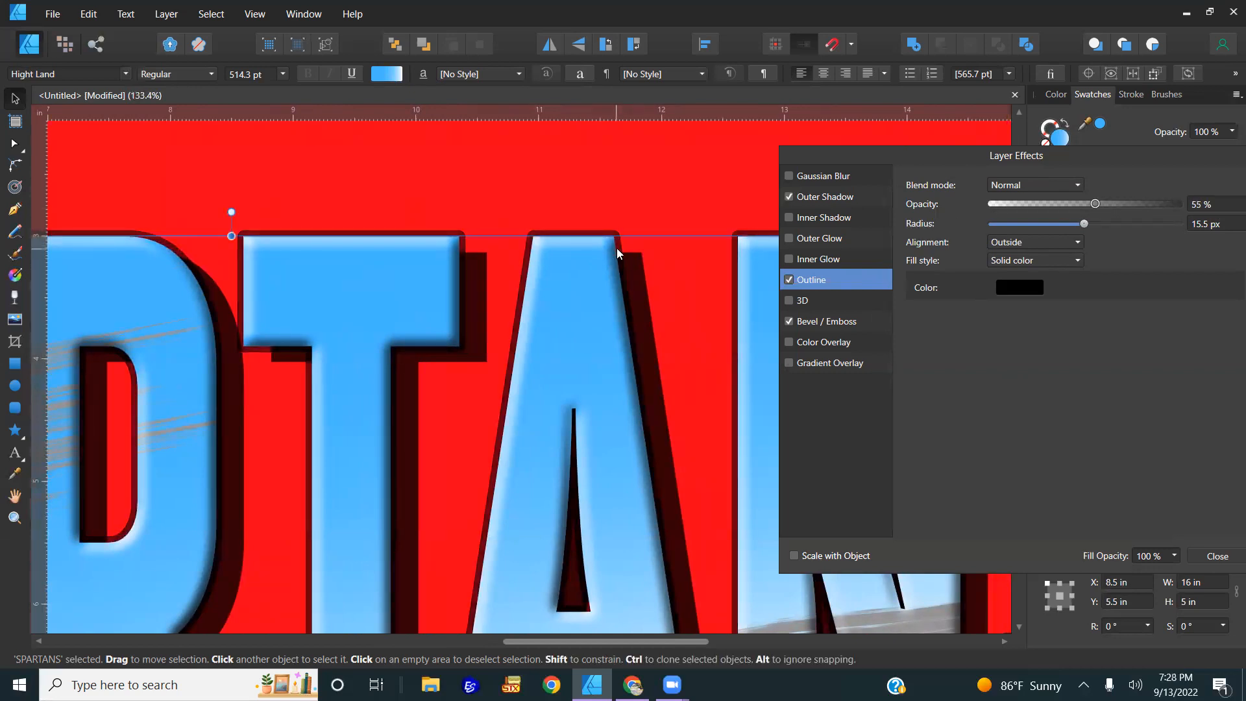
# - Set the outline opacity to 90%, judging it on a letter edge close up
pyautogui.scroll(8, 618, 253)
pyautogui.moveTo(1095, 203); pyautogui.dragTo(1157, 205)
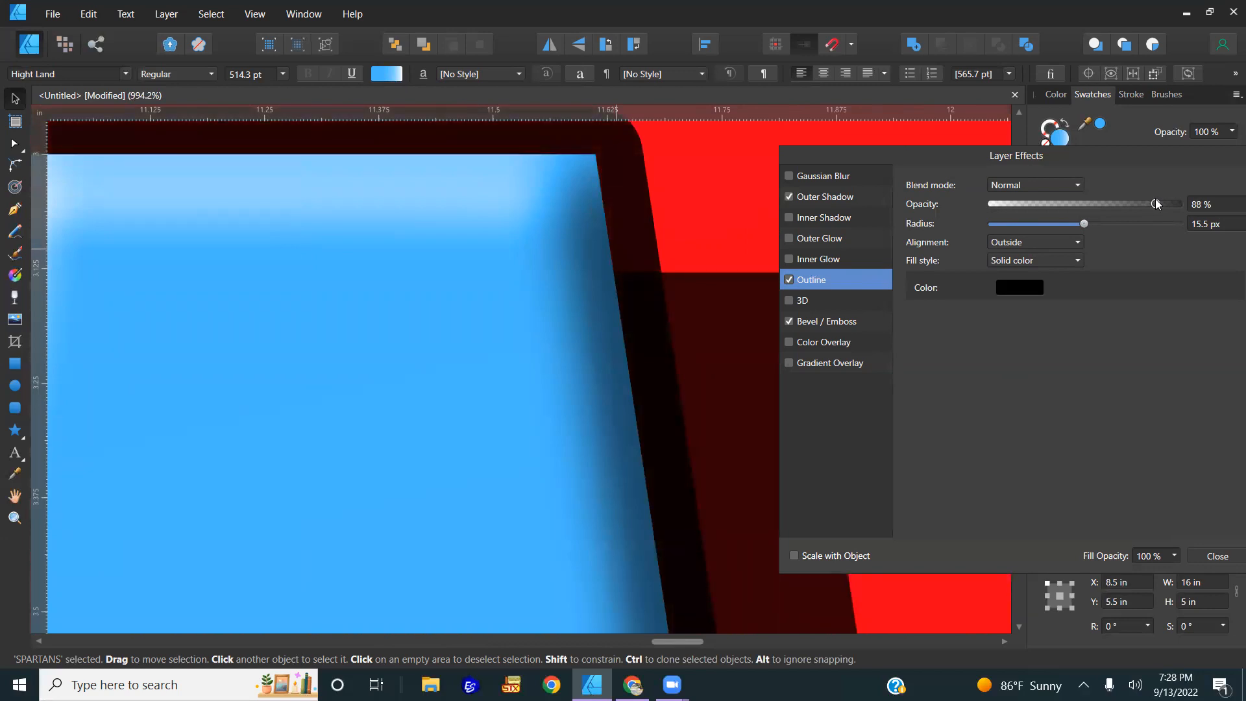
pyautogui.moveTo(1158, 203); pyautogui.dragTo(1161, 202)
# - Review the whole SPARTANS design with the Layer Effects dialog moved aside, and close the dialog
pyautogui.hotkey('ctrl', '0')
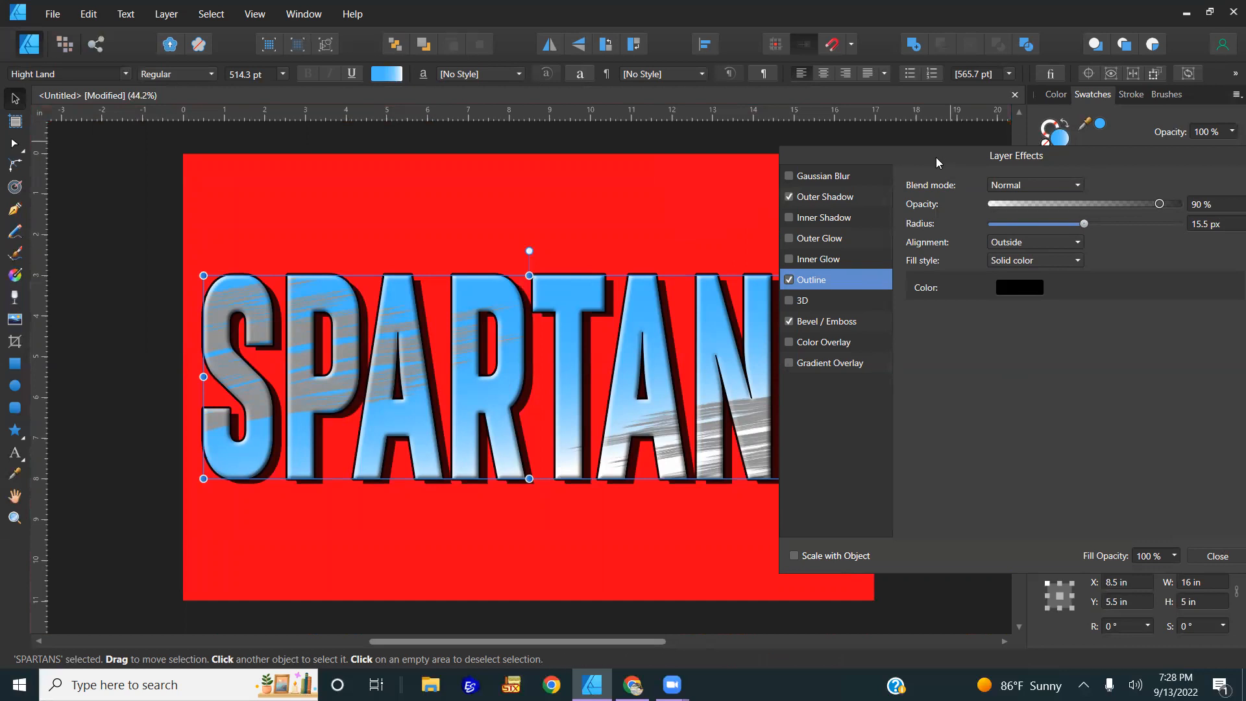
pyautogui.moveTo(936, 157); pyautogui.dragTo(1041, 153)
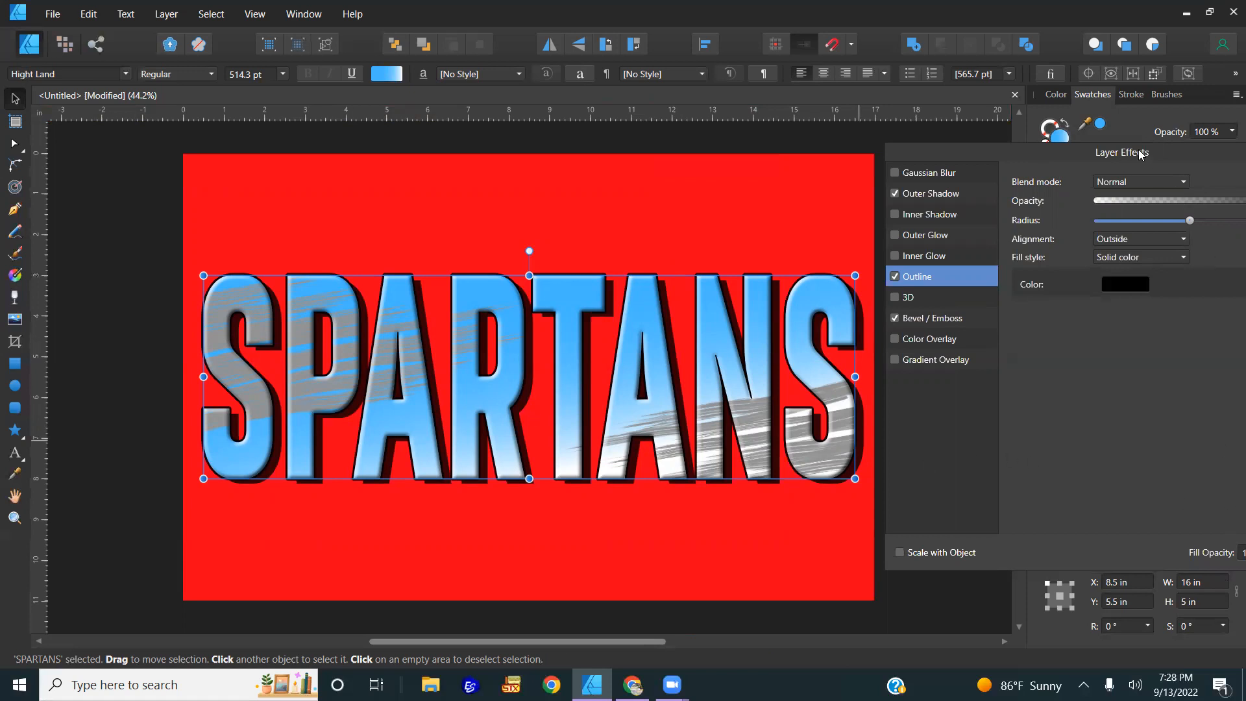
pyautogui.moveTo(1141, 153); pyautogui.dragTo(1072, 165)
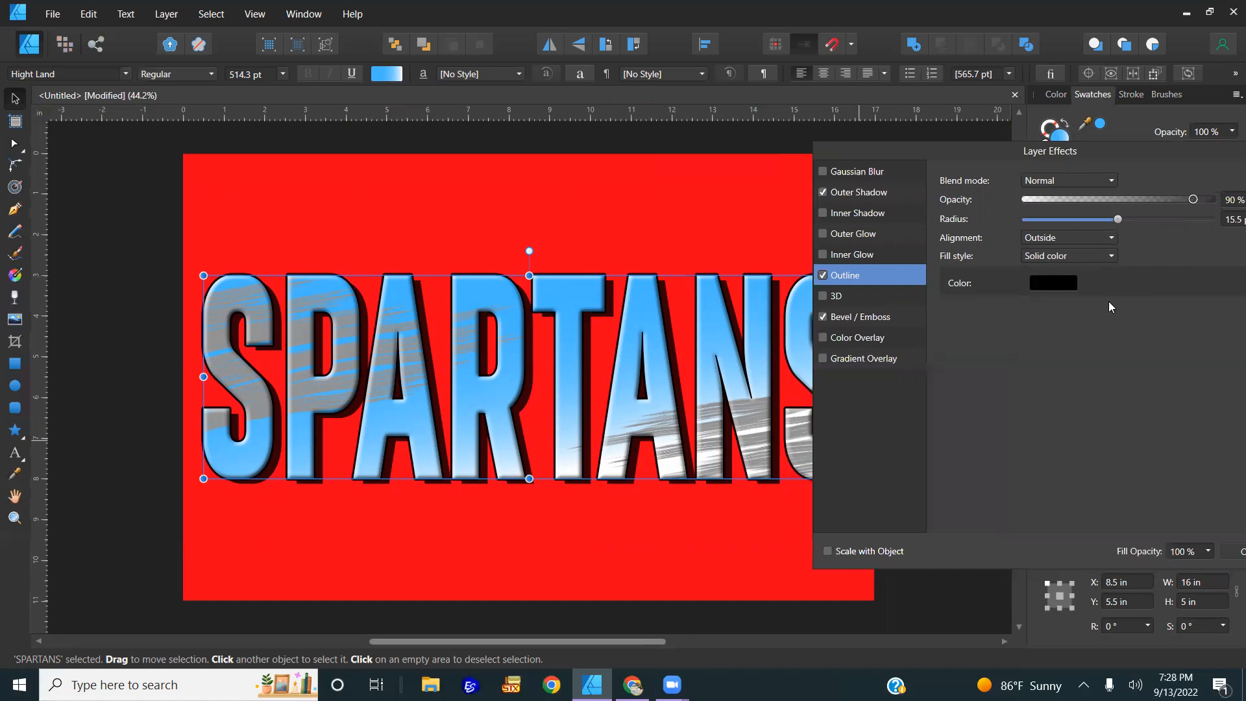
pyautogui.click(1230, 552)
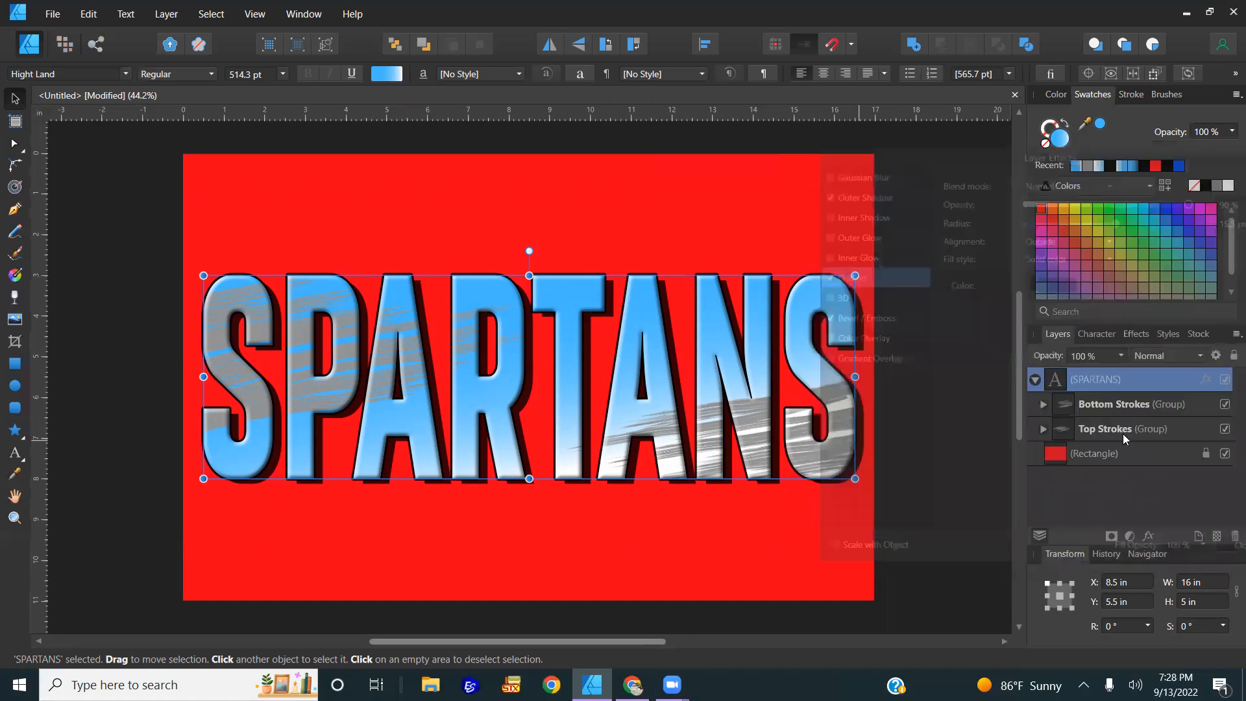
# - Open the Layer Effects dialog for the Bottom Strokes group and place it clear of the last letters
pyautogui.click(1095, 404)
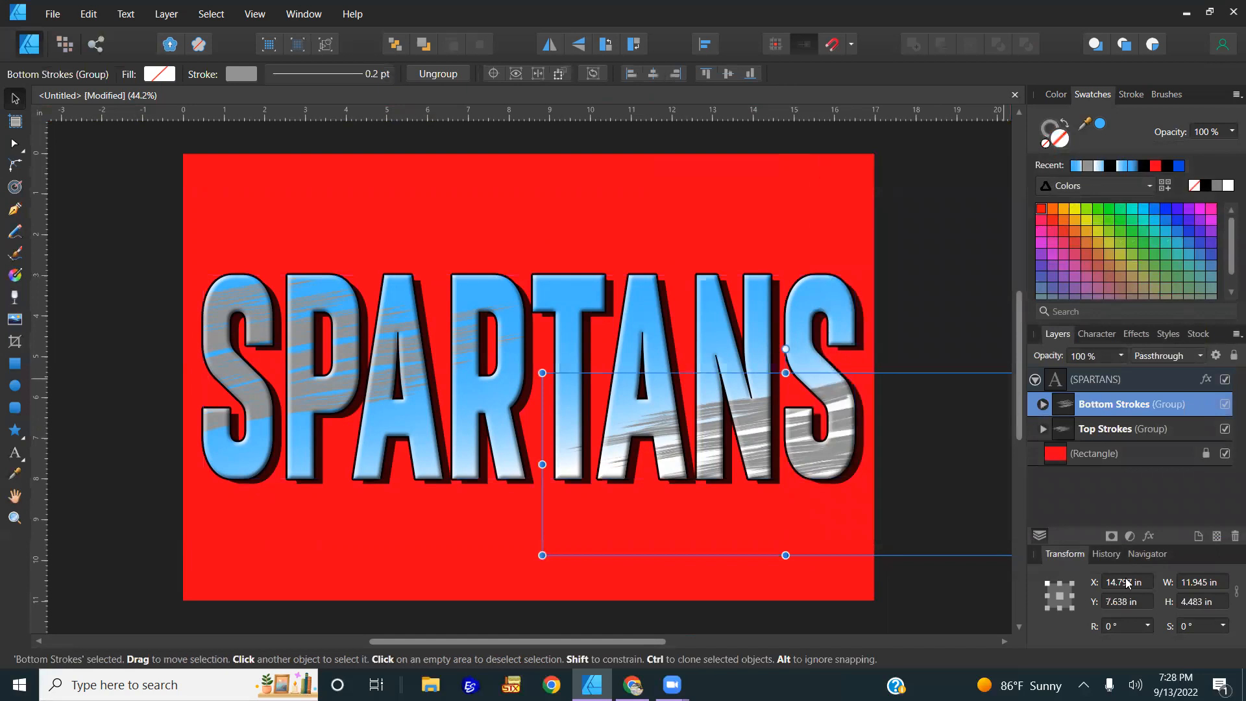
pyautogui.click(1148, 536)
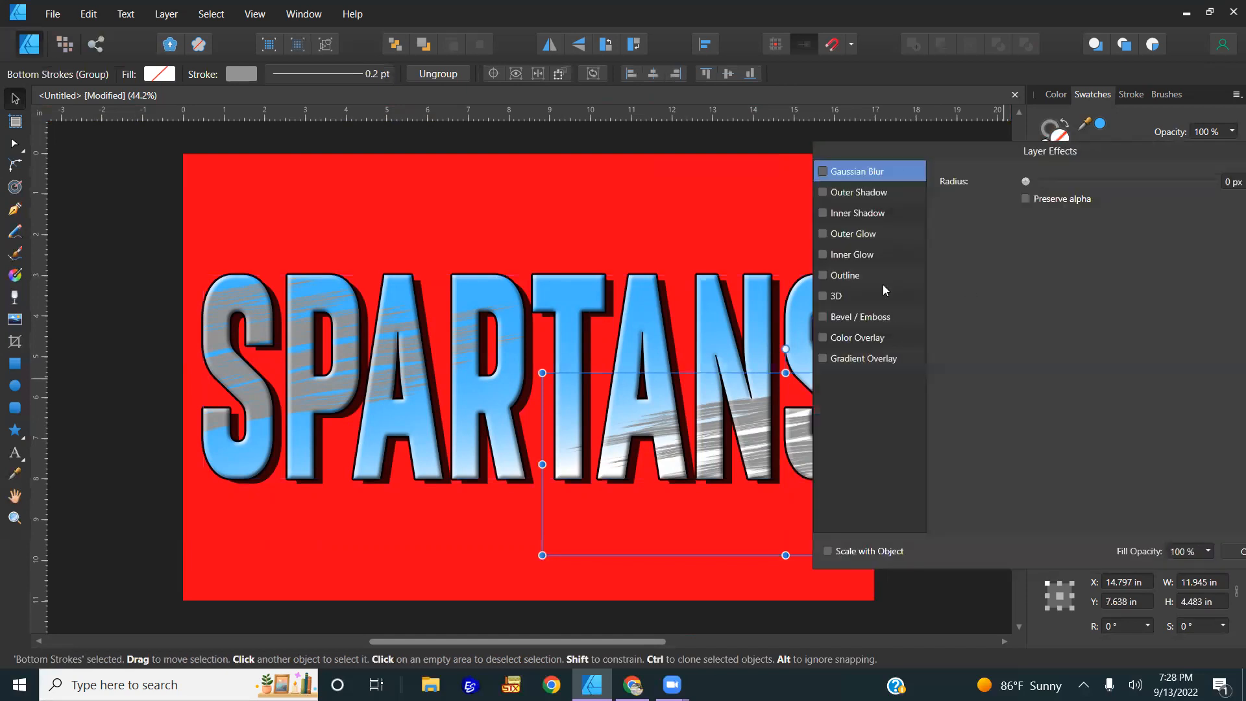
pyautogui.moveTo(957, 154); pyautogui.dragTo(1041, 168)
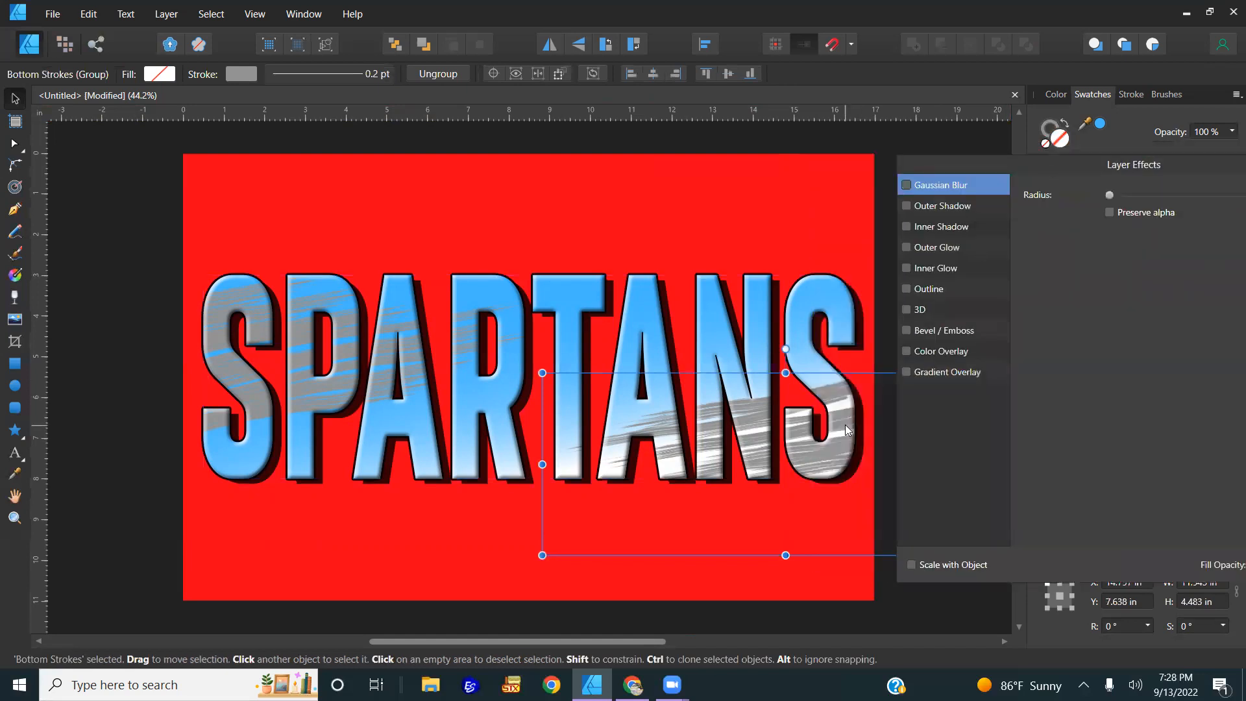
pyautogui.keyDown('ctrl'); pyautogui.scroll(2, 847, 430); pyautogui.keyUp('ctrl')
pyautogui.keyDown('ctrl'); pyautogui.scroll(1, 846, 430); pyautogui.keyUp('ctrl')
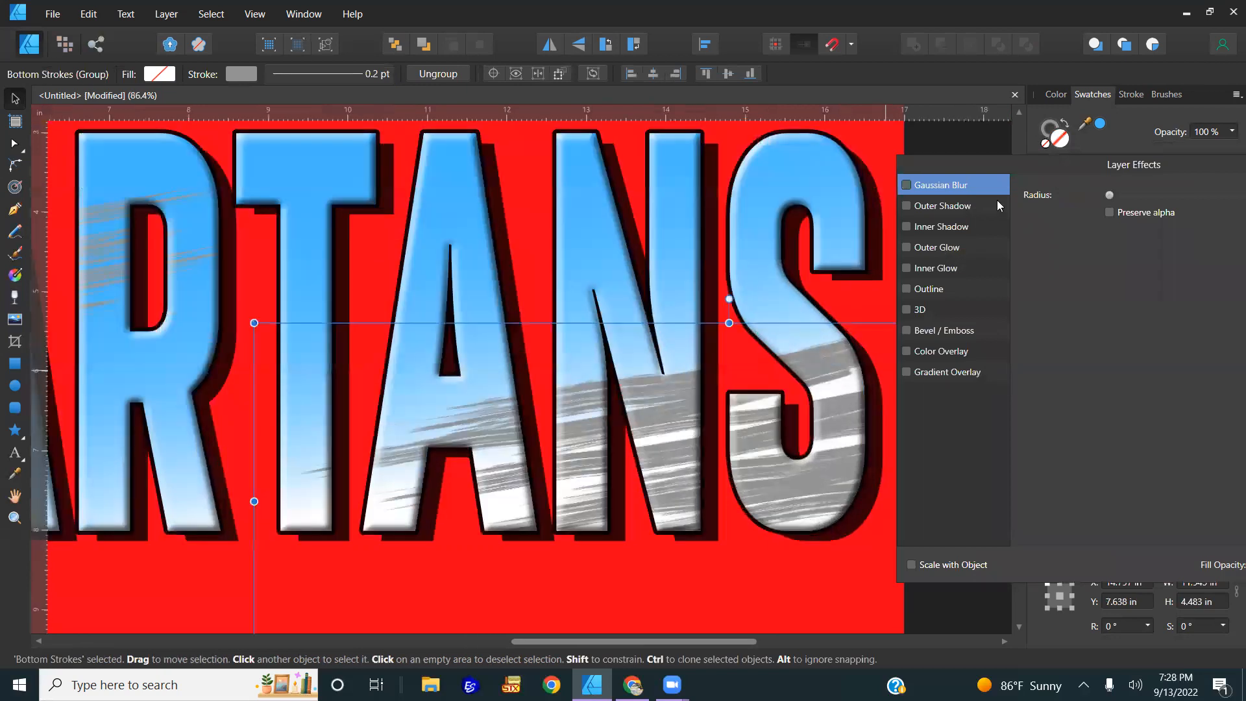
# - Add an outer shadow to the Bottom Strokes group with raised radius, offset and intensity, and an angle of 135°
pyautogui.click(955, 207)
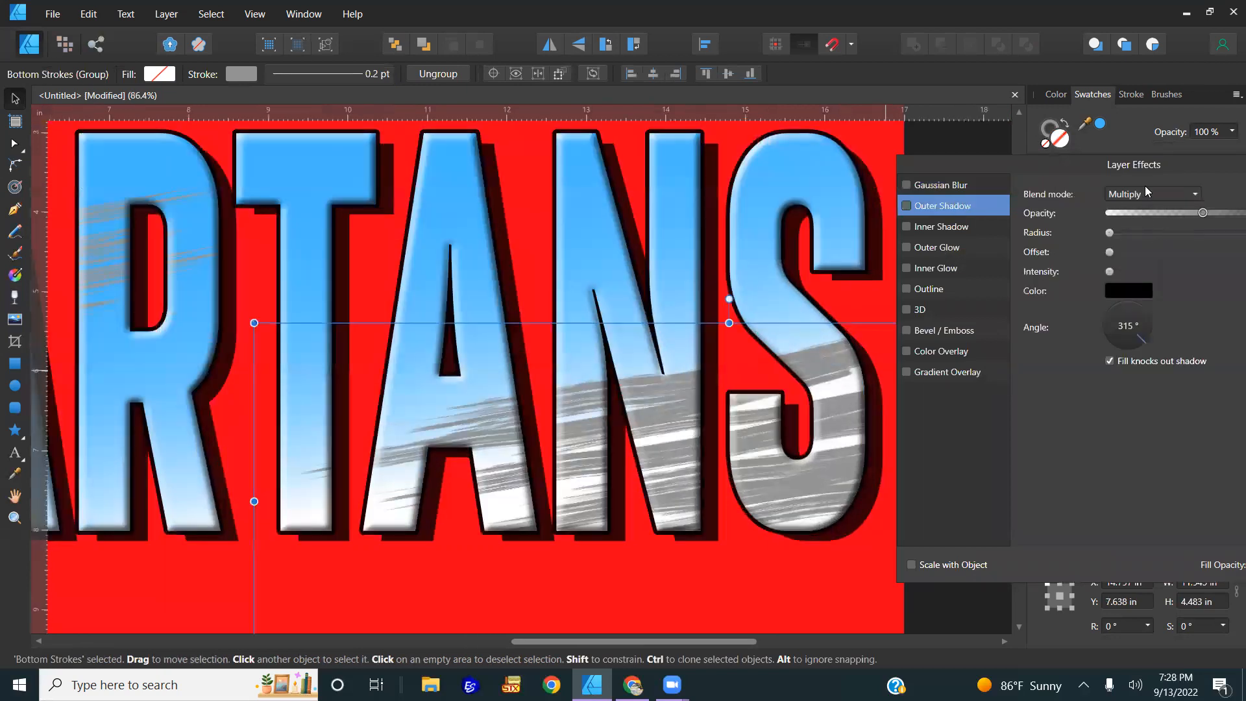
pyautogui.moveTo(1138, 165); pyautogui.dragTo(1121, 165)
pyautogui.moveTo(1094, 233); pyautogui.dragTo(1170, 241)
pyautogui.moveTo(1183, 239); pyautogui.dragTo(1183, 236)
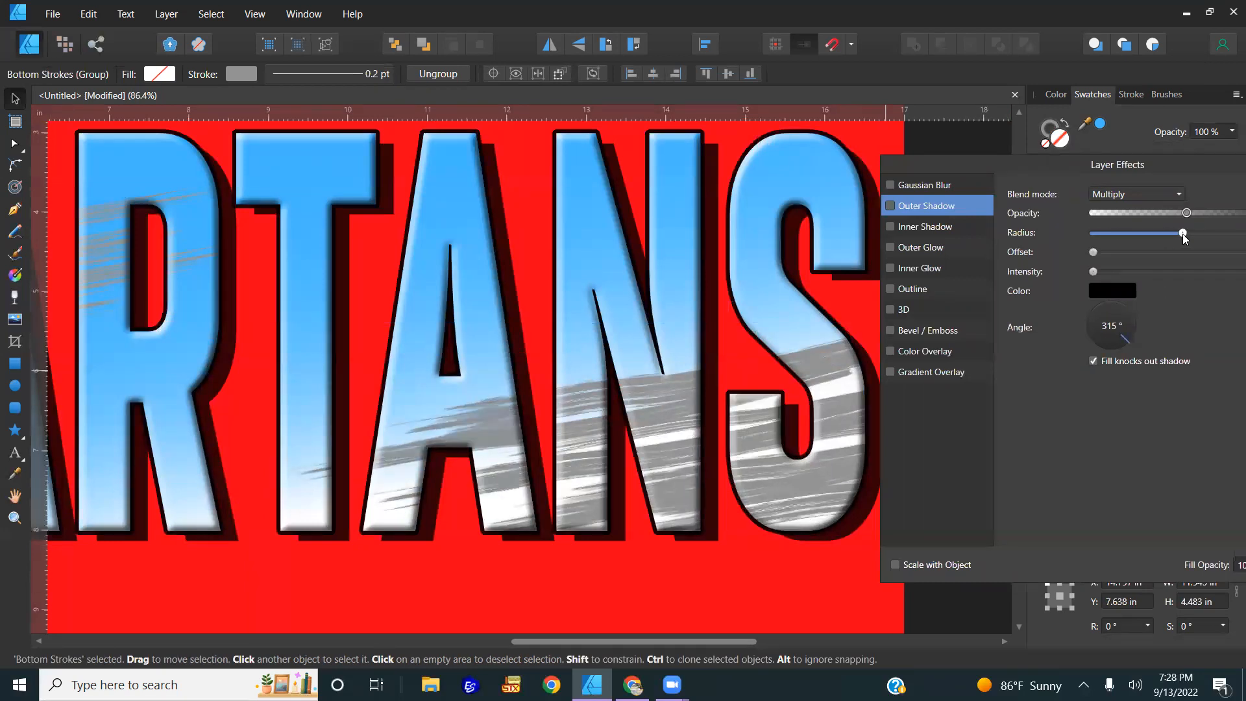
pyautogui.moveTo(1095, 252); pyautogui.dragTo(1124, 269)
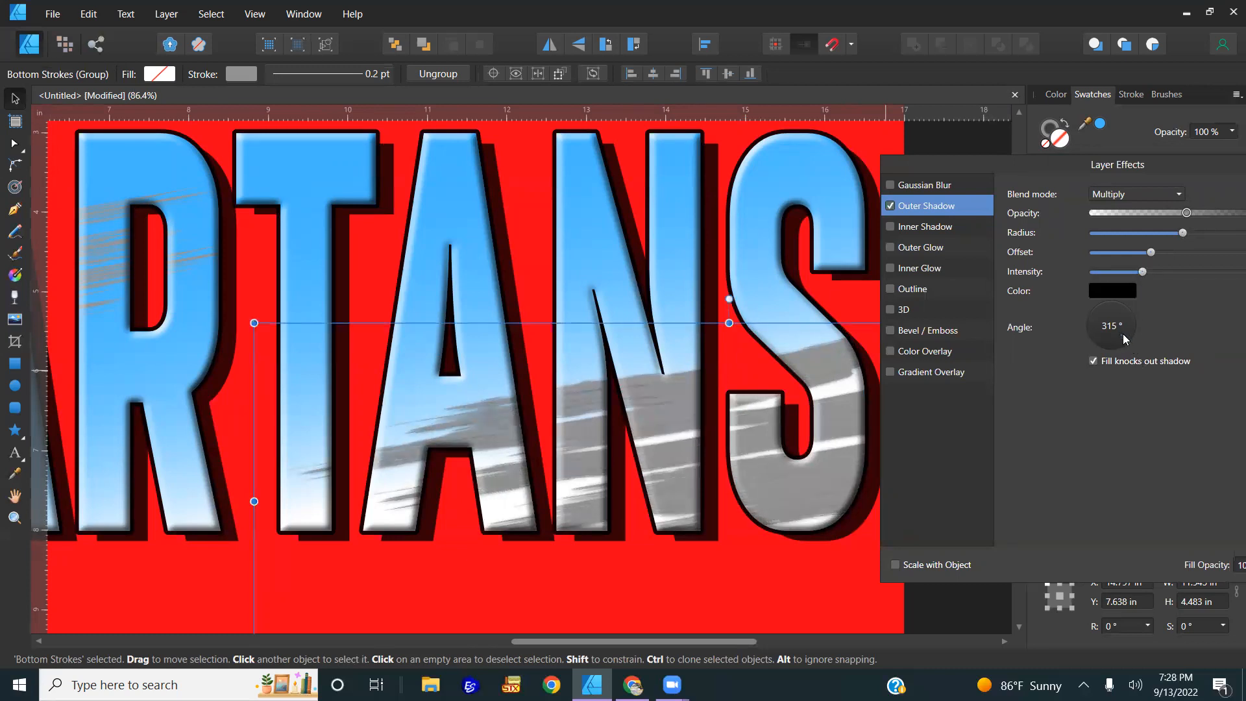
pyautogui.click(1105, 313)
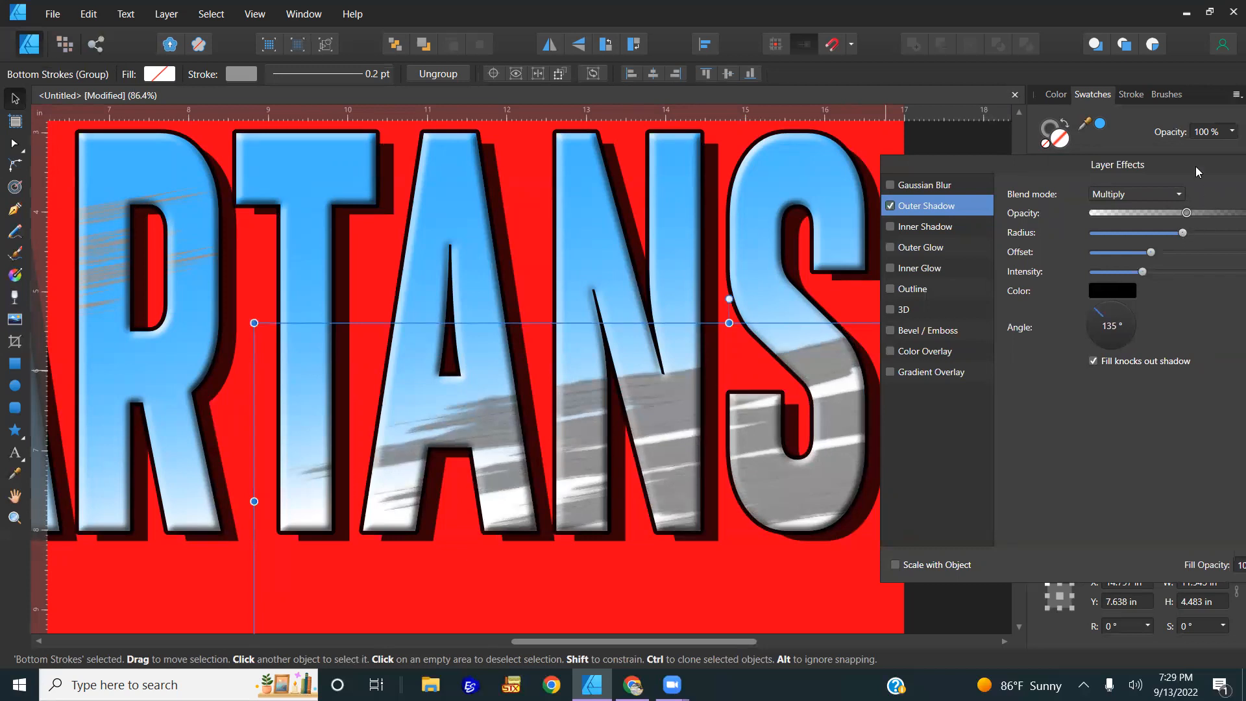
# - Set the strokes' shadow blend mode to Hard Light and raise its opacity to the maximum
pyautogui.moveTo(1196, 166); pyautogui.dragTo(1149, 166)
pyautogui.click(1131, 193)
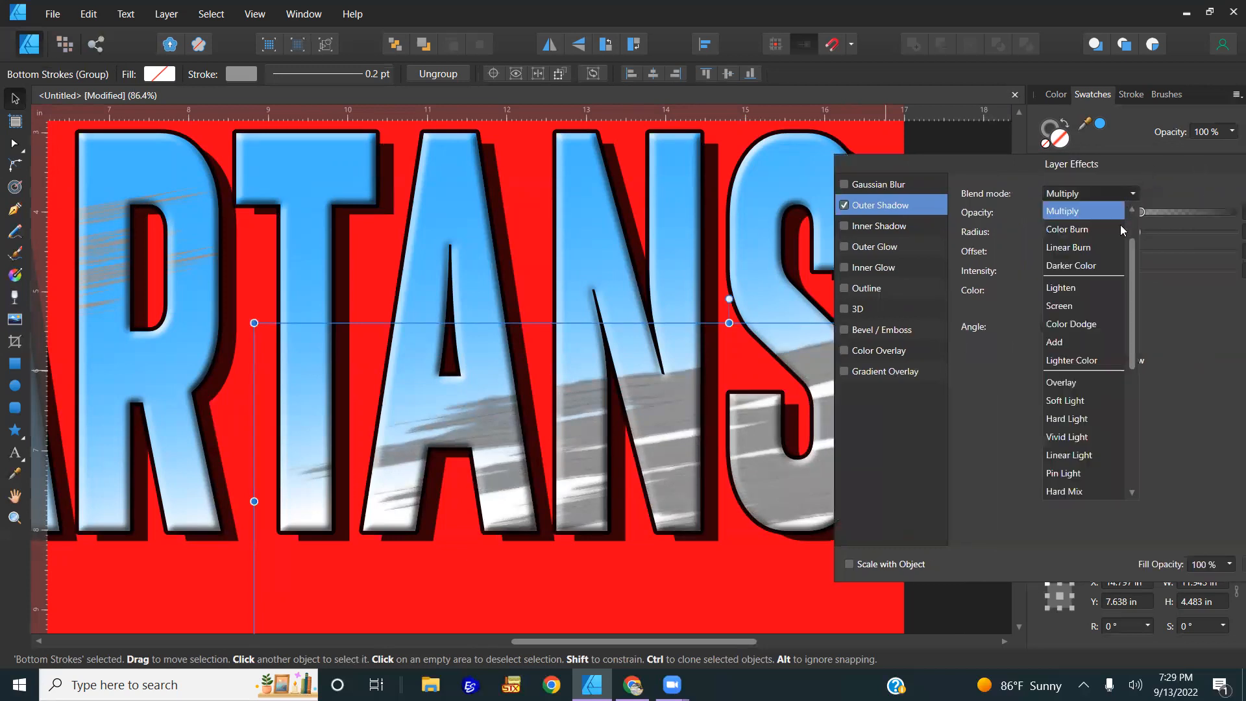
pyautogui.click(1082, 418)
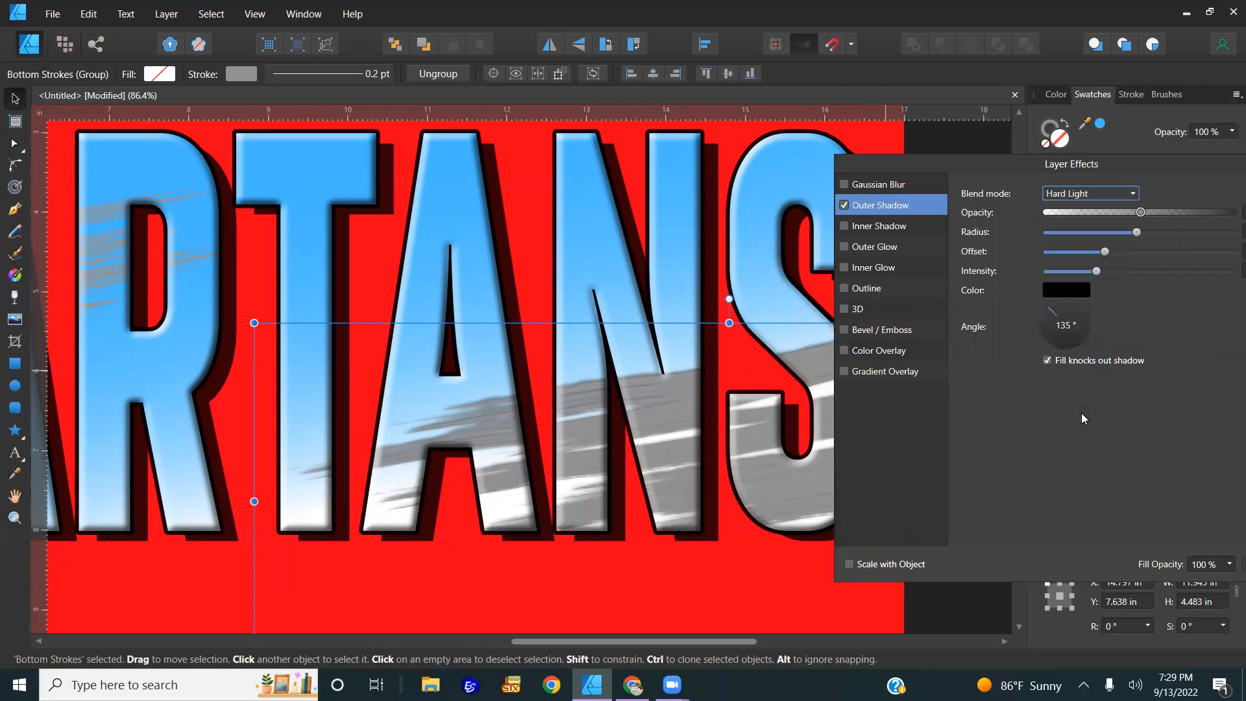
pyautogui.moveTo(1145, 212); pyautogui.dragTo(1228, 214)
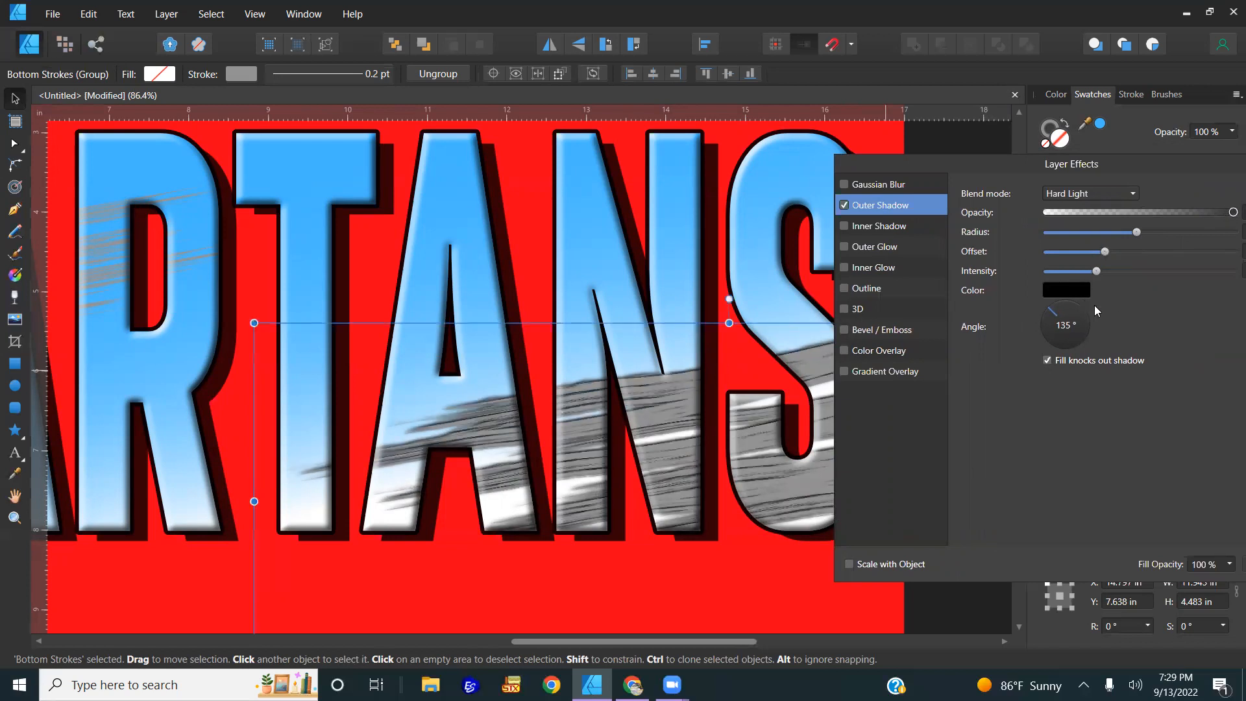
# - Try the Soft Light blend mode for the Bottom Strokes shadow
pyautogui.click(1125, 195)
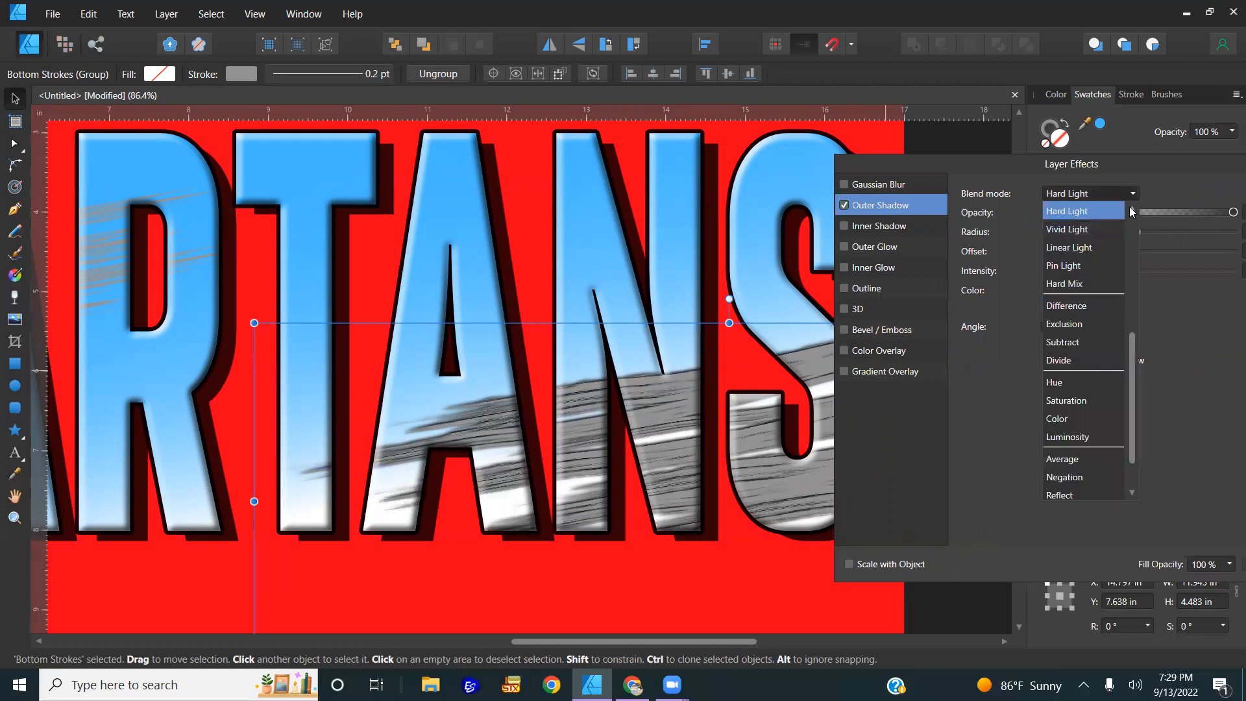
pyautogui.scroll(1, 1112, 209)
pyautogui.click(1097, 209)
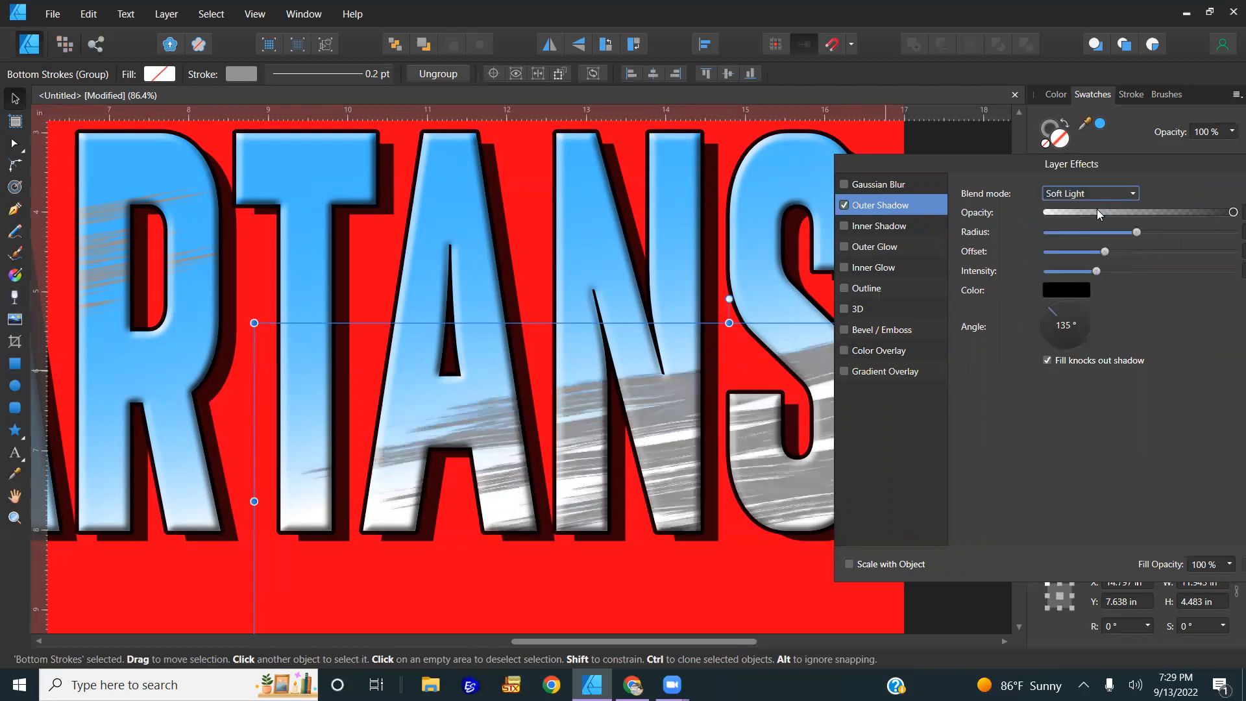
# - Increase the offset, intensity and radius of the Bottom Strokes shadow well beyond their midpoints
pyautogui.moveTo(1106, 252); pyautogui.dragTo(1180, 253)
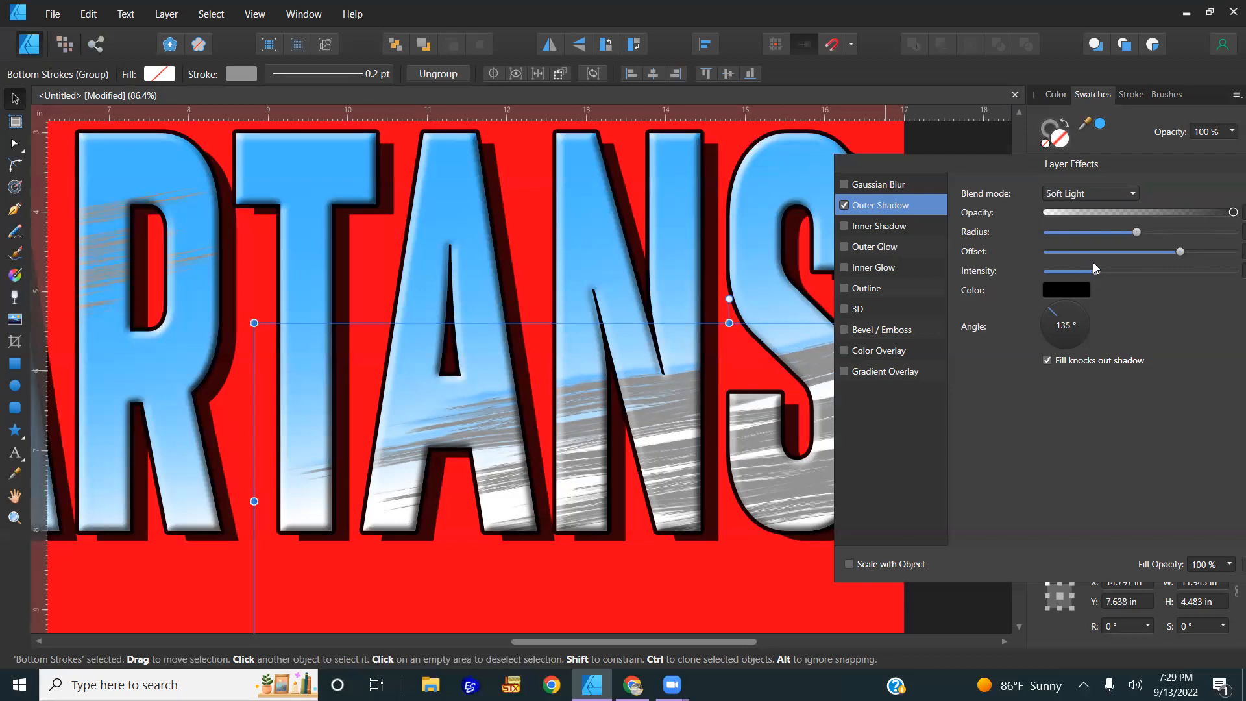
pyautogui.moveTo(1097, 271); pyautogui.dragTo(1098, 272)
pyautogui.moveTo(1139, 233); pyautogui.dragTo(1168, 242)
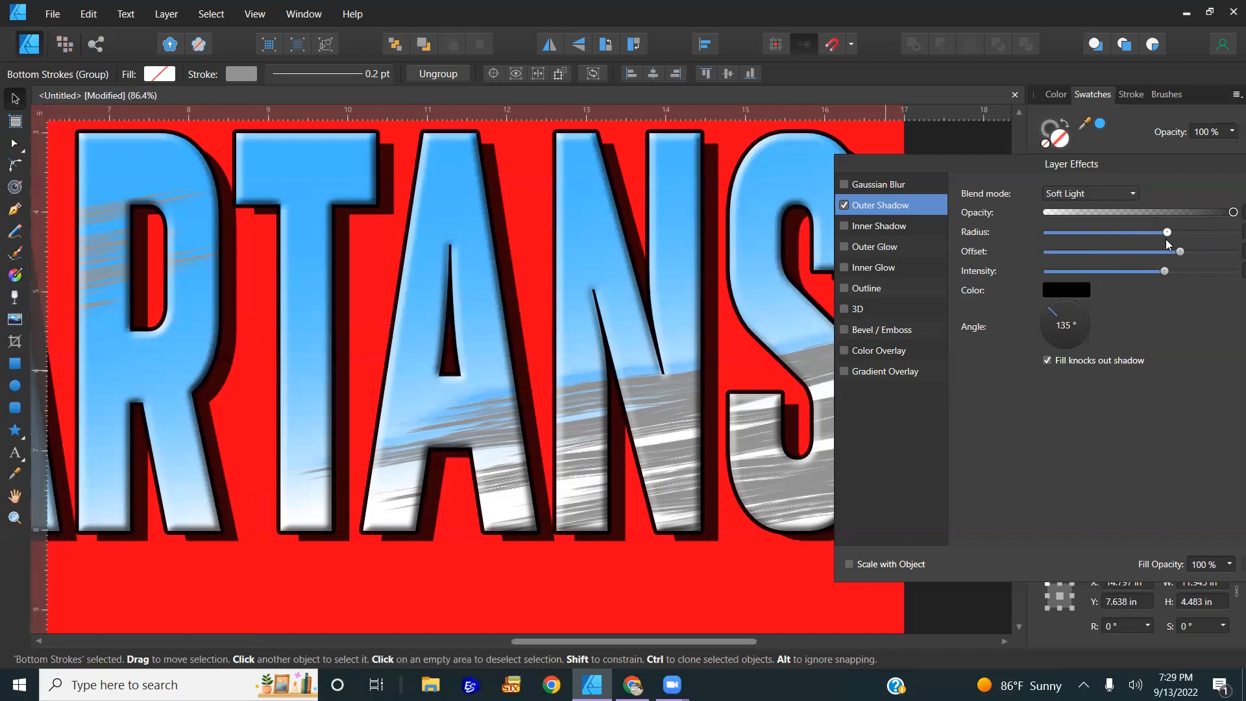
# - Check the shadowed strokes across the word and up close, and switch the shadow's blend mode back to Hard Light
pyautogui.scroll(-1, 626, 331)
pyautogui.scroll(-1, 625, 327)
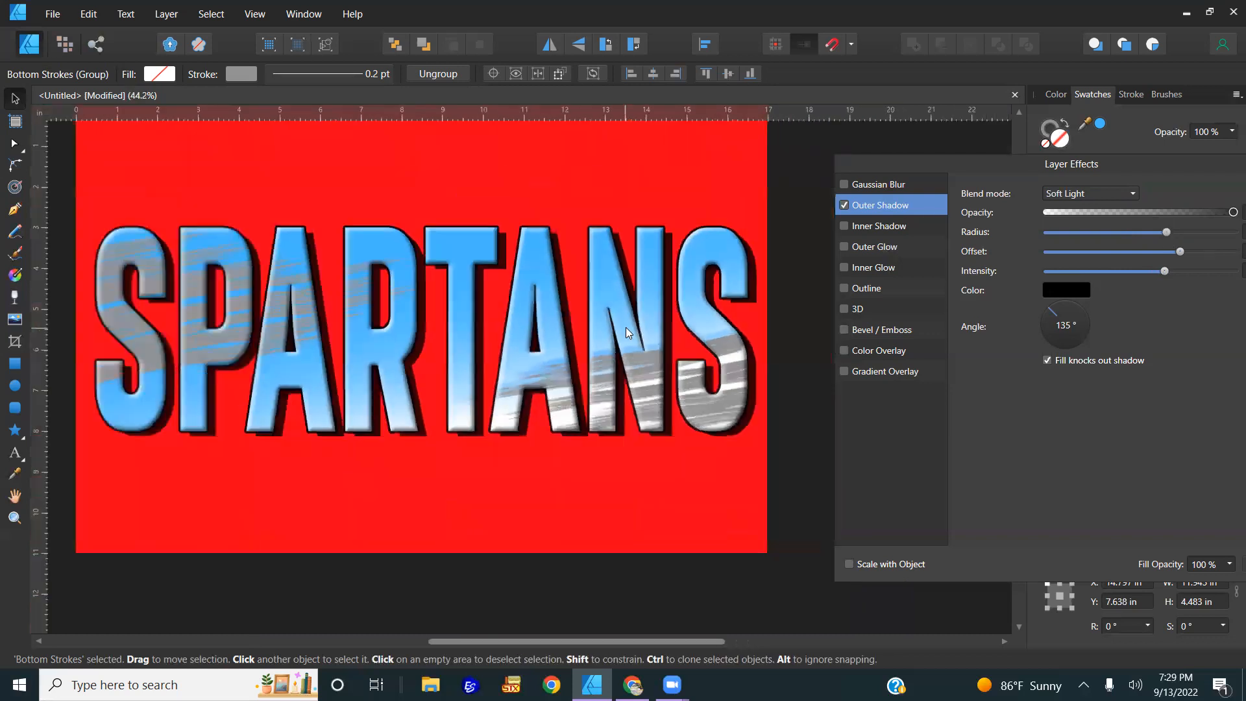
pyautogui.scroll(1, 709, 353)
pyautogui.scroll(2, 709, 353)
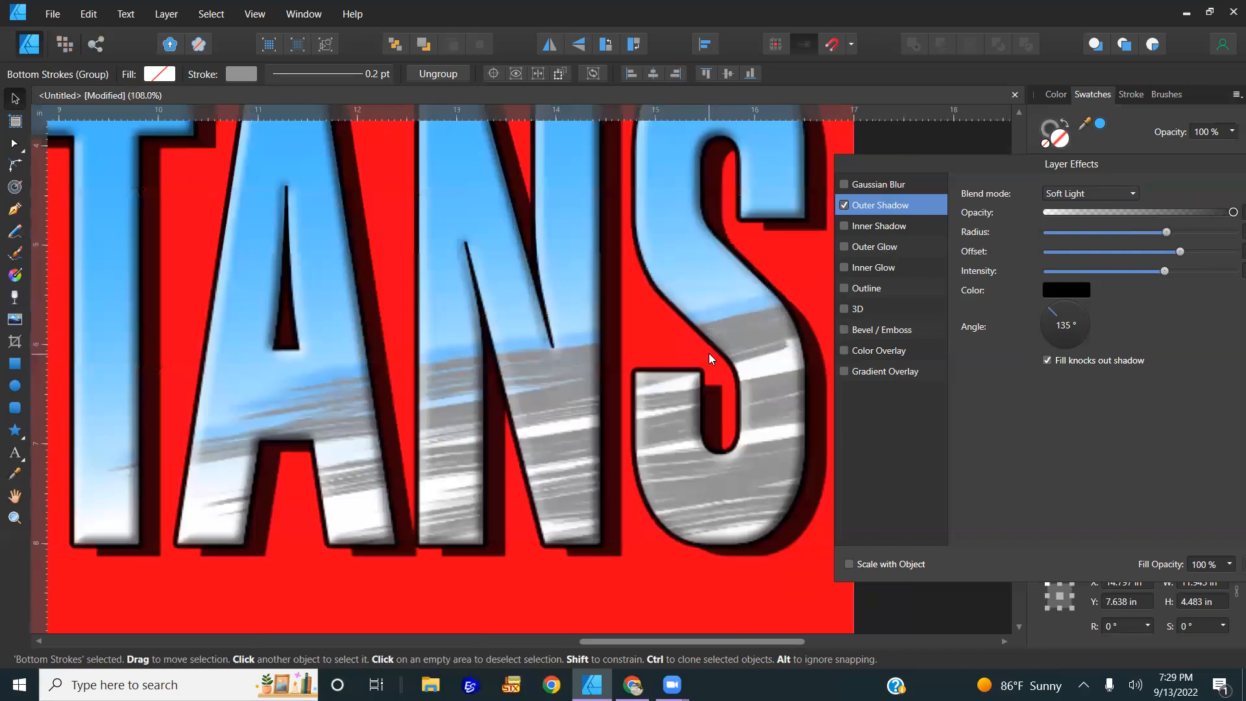
pyautogui.click(1128, 190)
pyautogui.click(1096, 229)
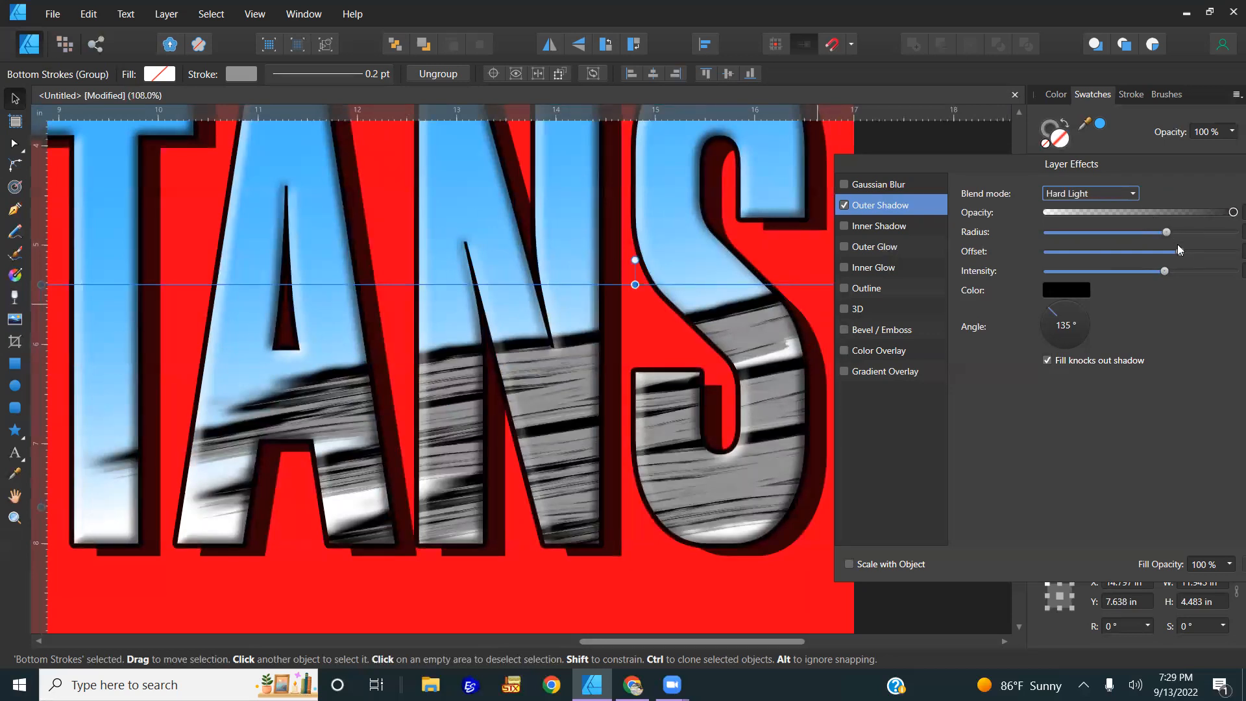
# - Soften the Bottom Strokes group's outer shadow to about 60% opacity, 23.8 px radius, 8.8 px offset and 34% intensity
pyautogui.moveTo(1181, 255); pyautogui.dragTo(1123, 252)
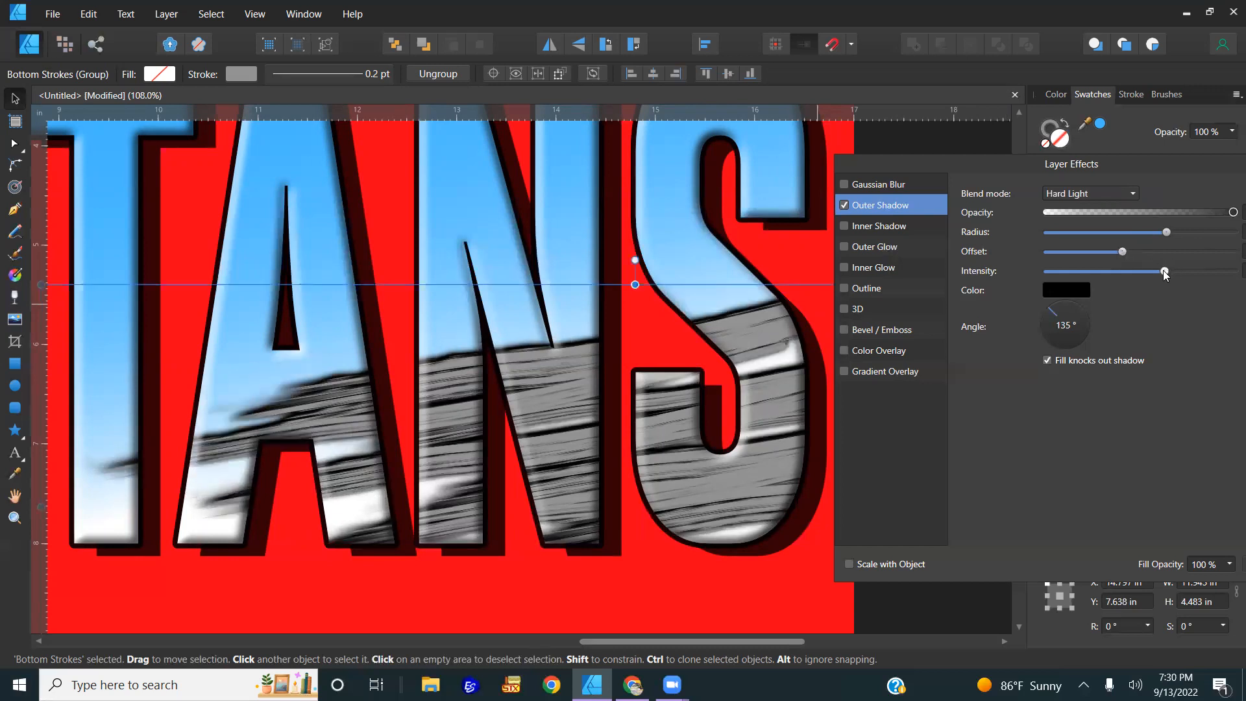
pyautogui.moveTo(1165, 274); pyautogui.dragTo(1113, 284)
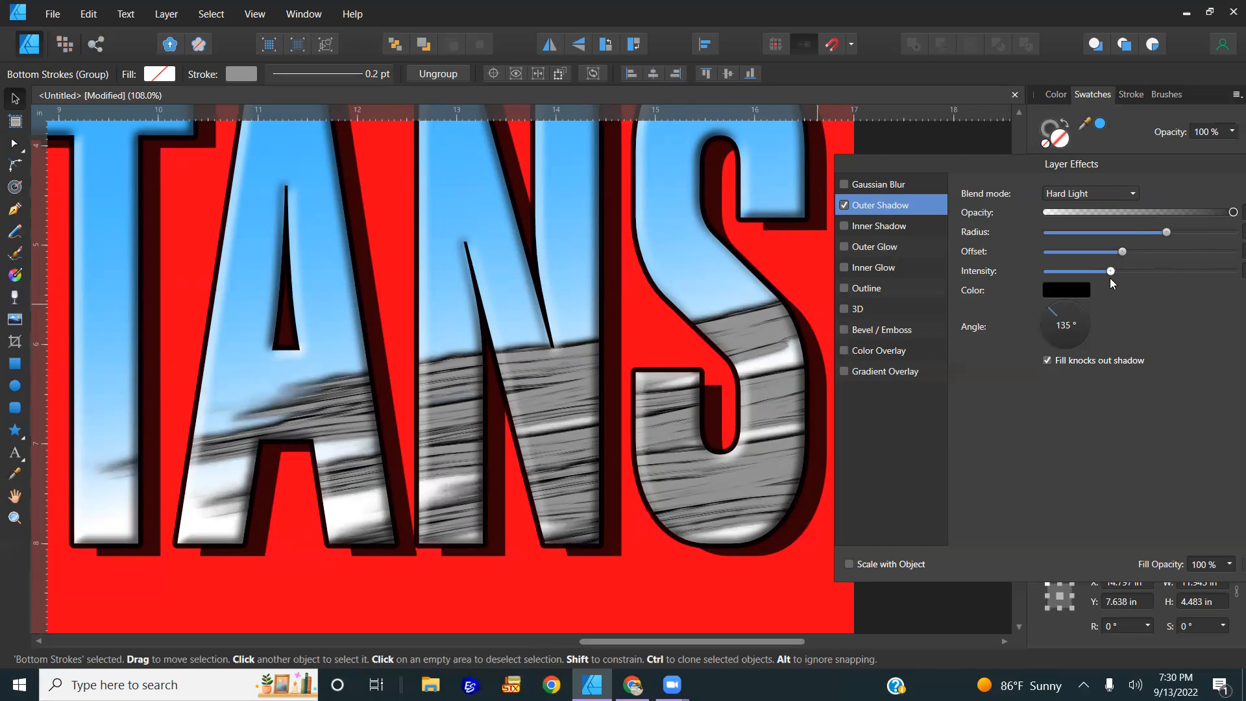
pyautogui.moveTo(1167, 229); pyautogui.dragTo(1165, 230)
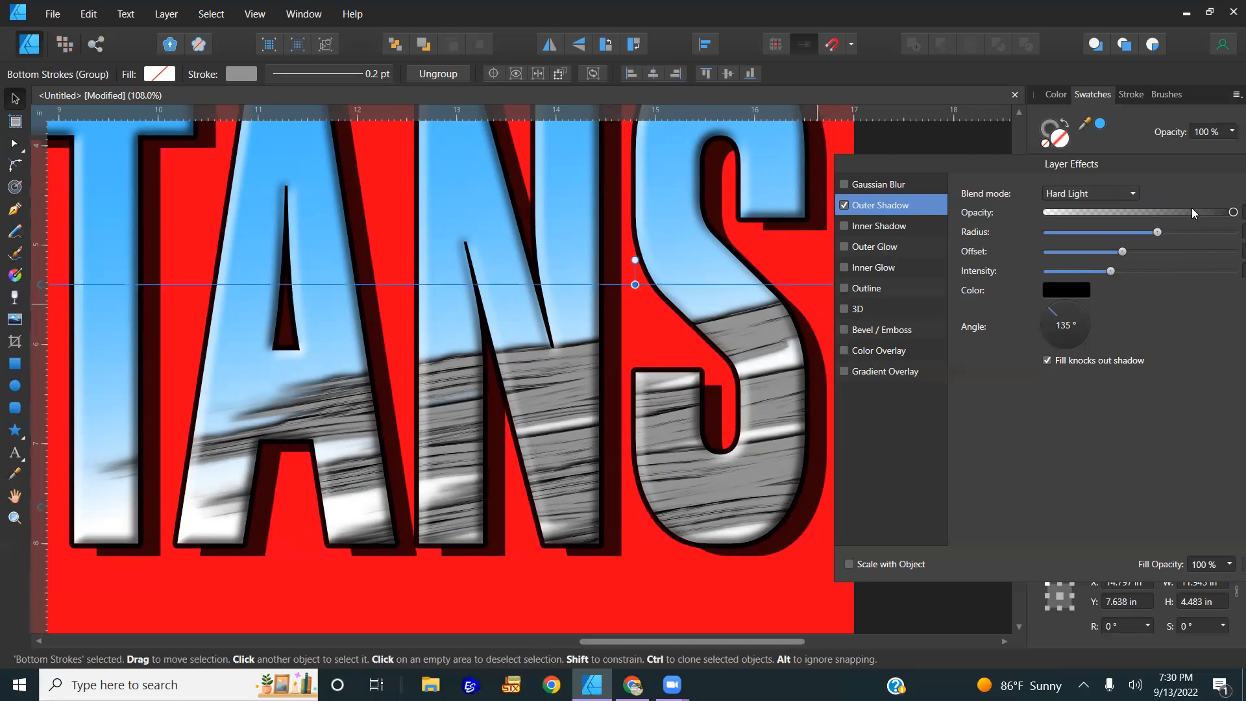
pyautogui.click(1176, 212)
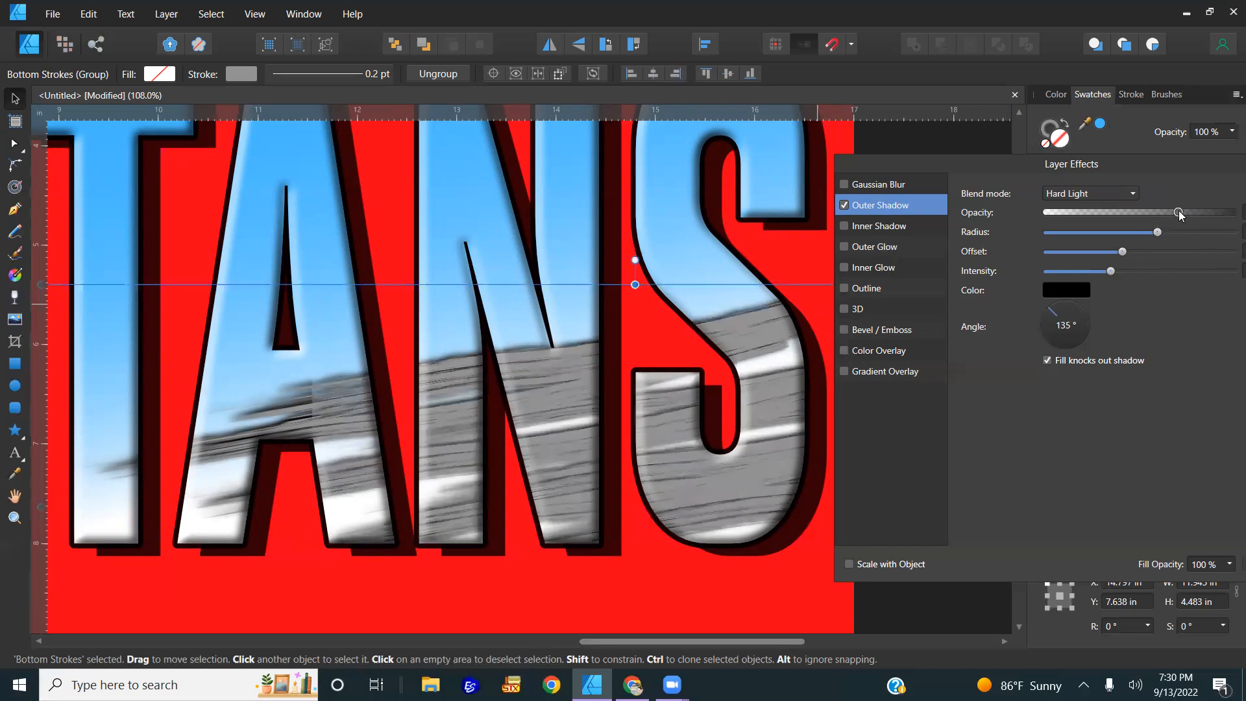
pyautogui.moveTo(1173, 213); pyautogui.dragTo(1159, 214)
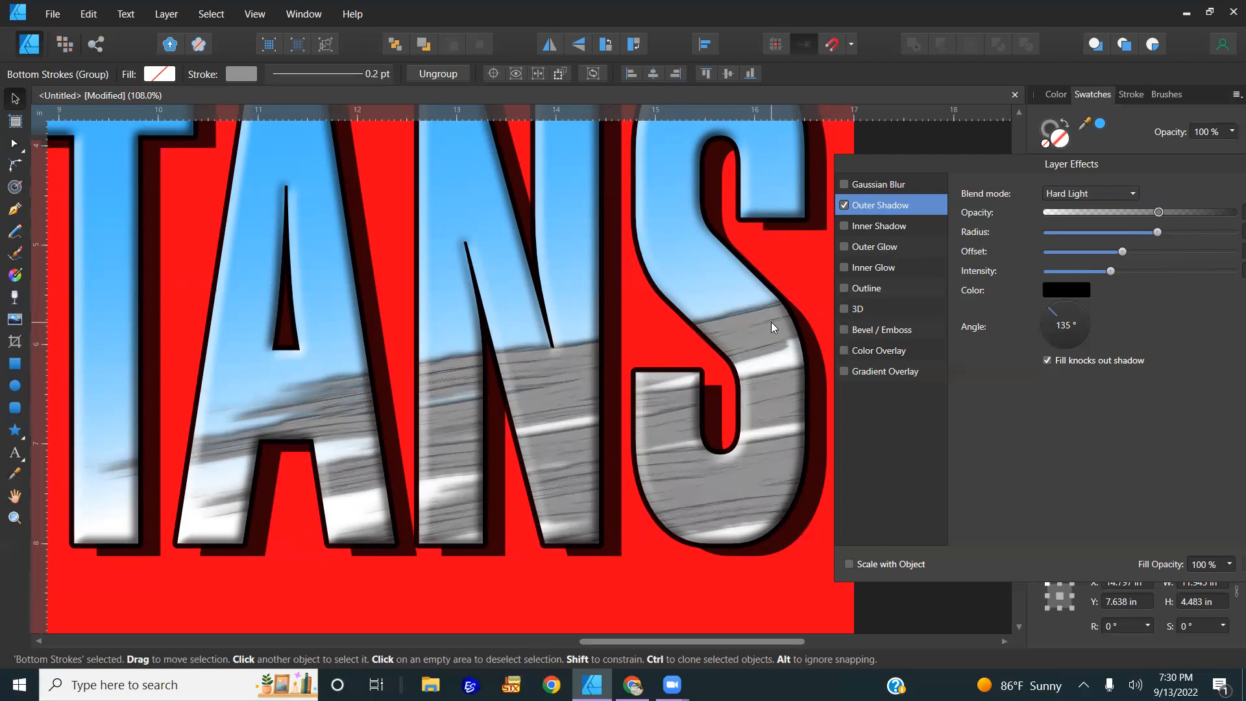
pyautogui.scroll(-2, 771, 322)
pyautogui.scroll(-3, 771, 322)
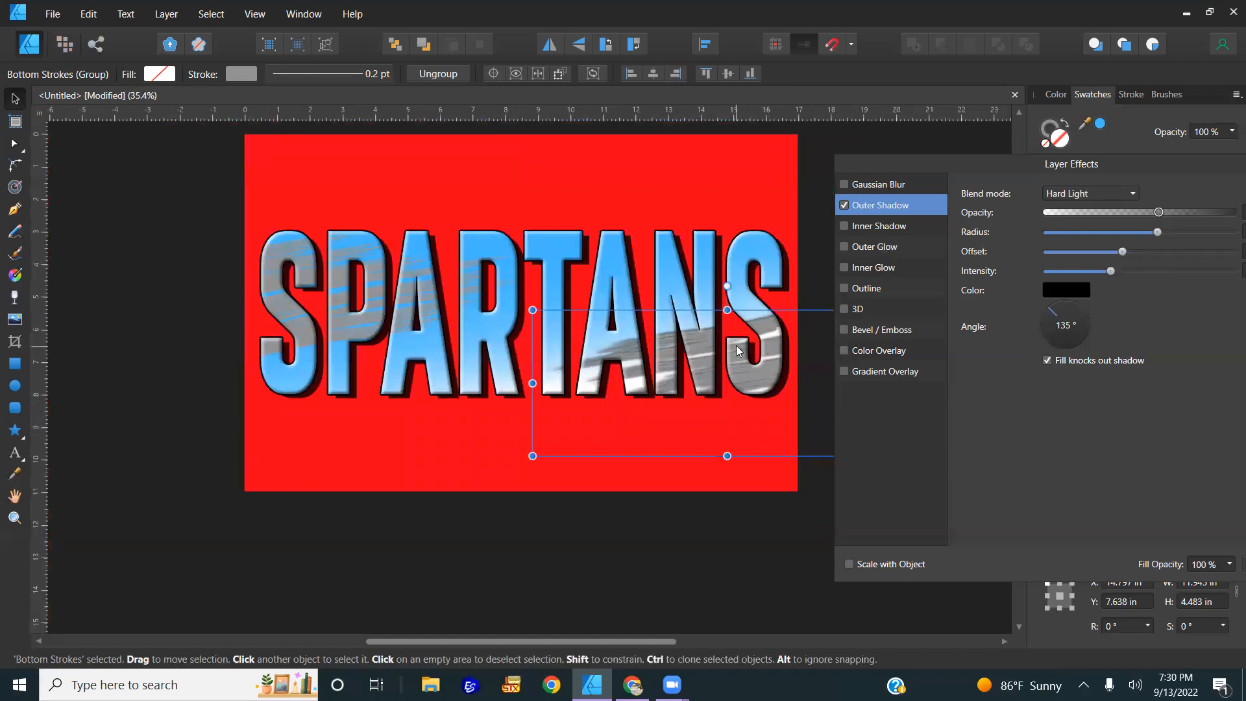
pyautogui.scroll(1, 736, 345)
pyautogui.scroll(2, 736, 346)
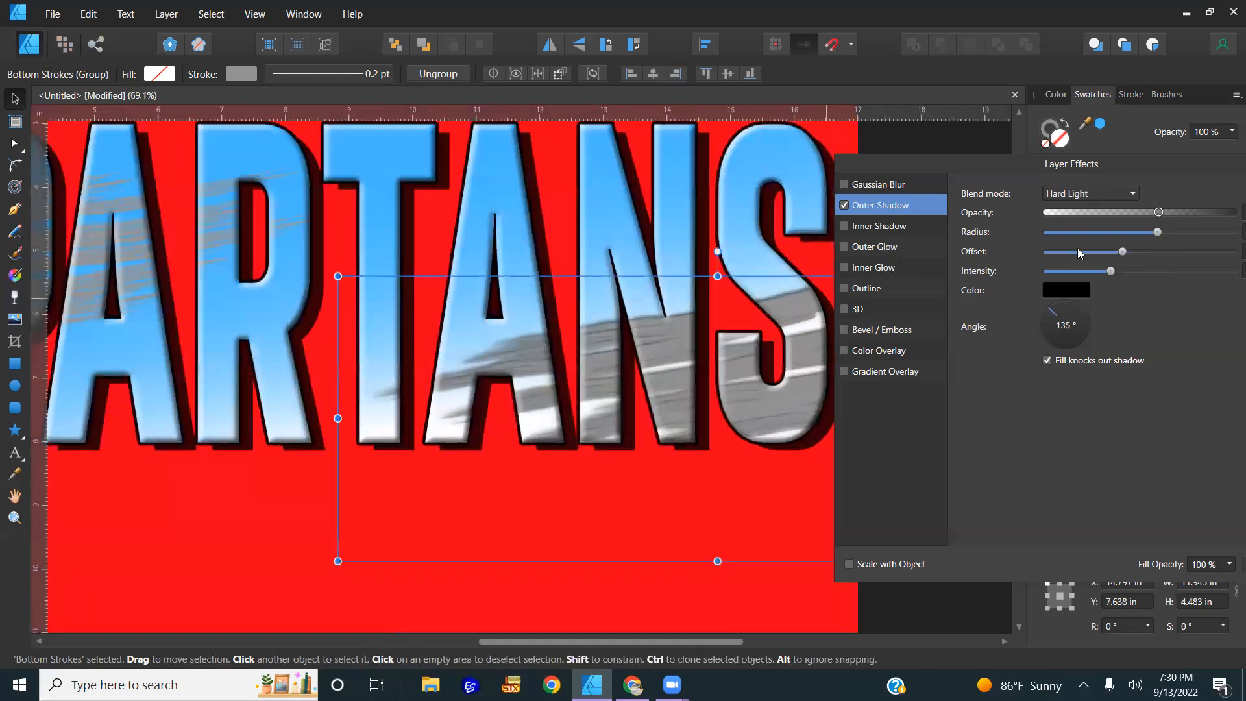
# - Try replacing the outer shadow with a black Hard Light outer glow of about 30.5 px radius at reduced opacity
pyautogui.click(845, 206)
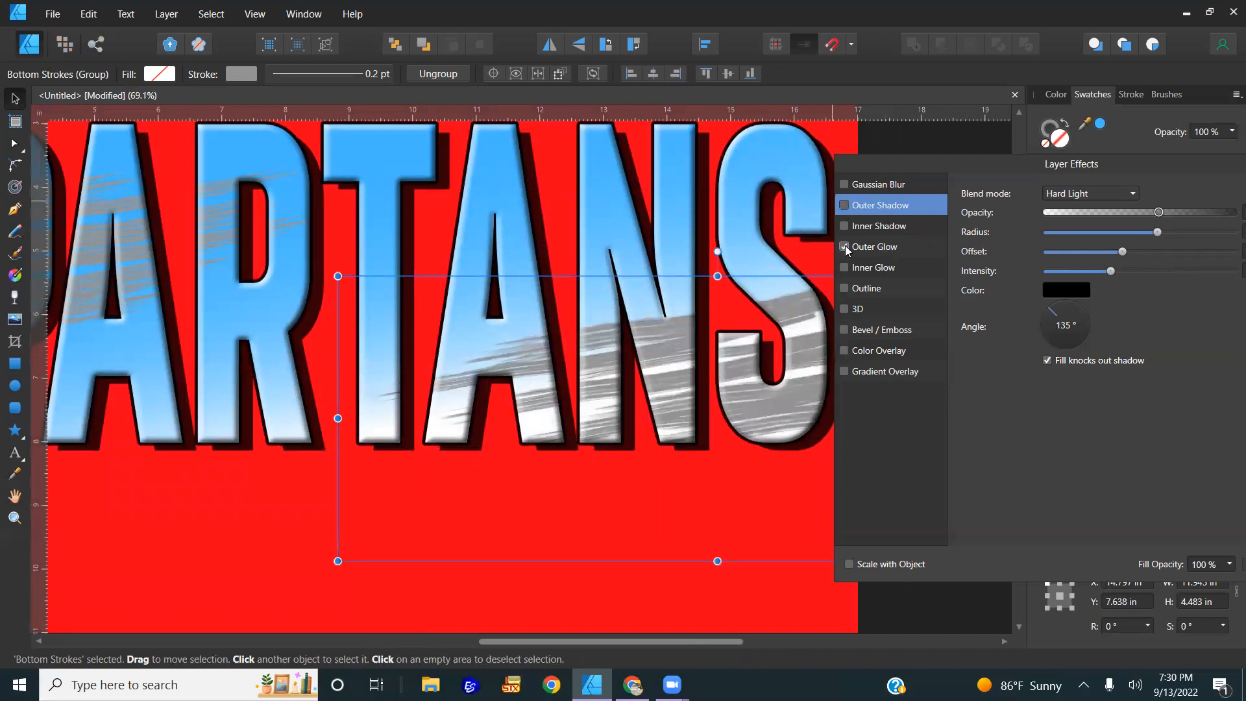
pyautogui.click(873, 245)
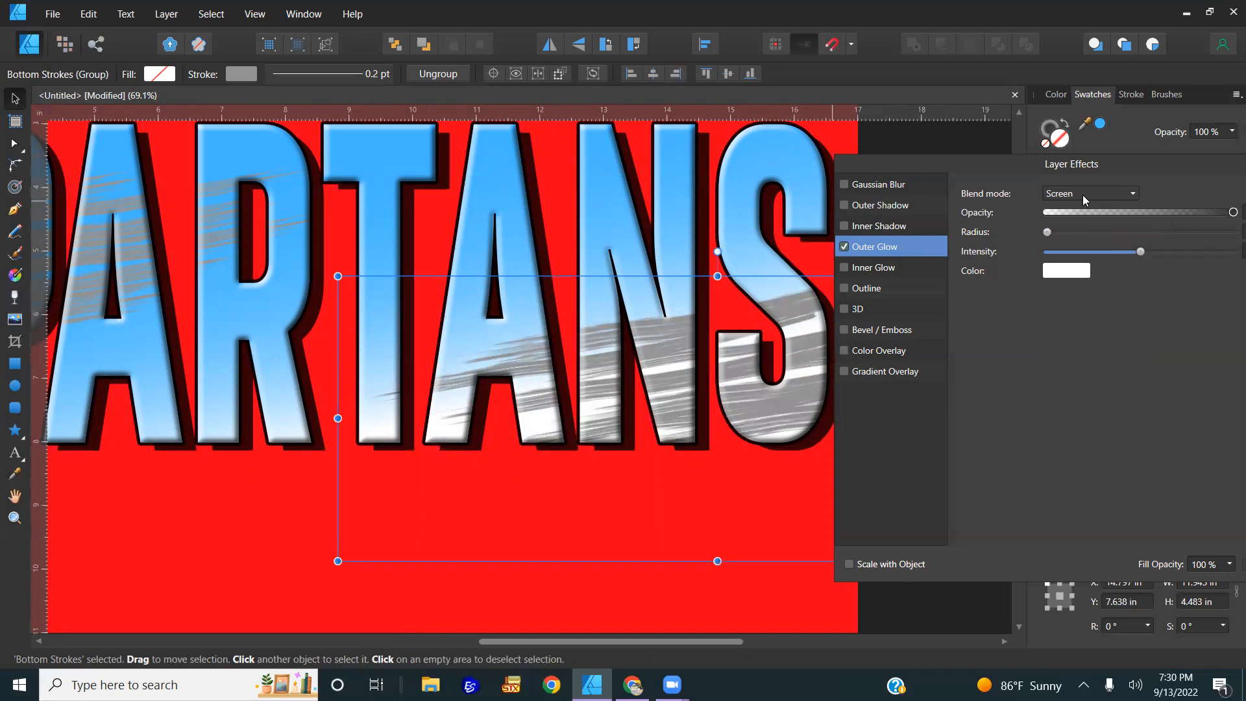
pyautogui.click(1083, 195)
pyautogui.click(1090, 321)
pyautogui.moveTo(1130, 233); pyautogui.dragTo(1198, 232)
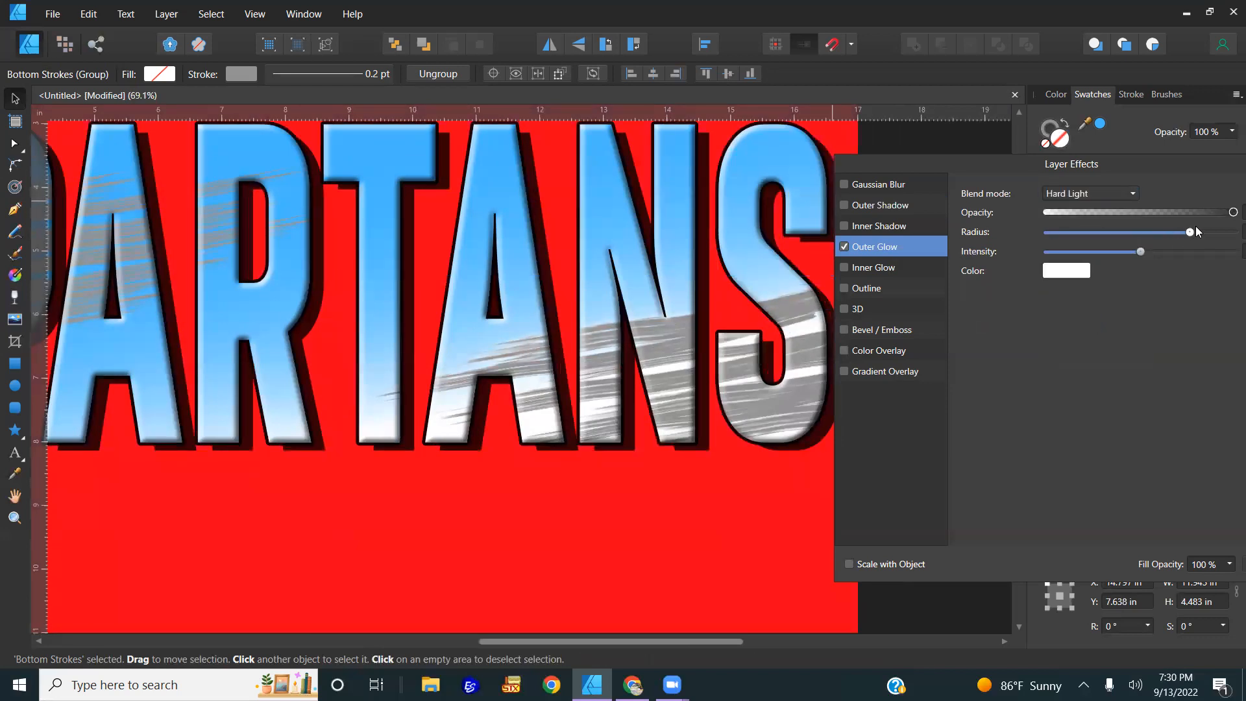
pyautogui.click(1085, 271)
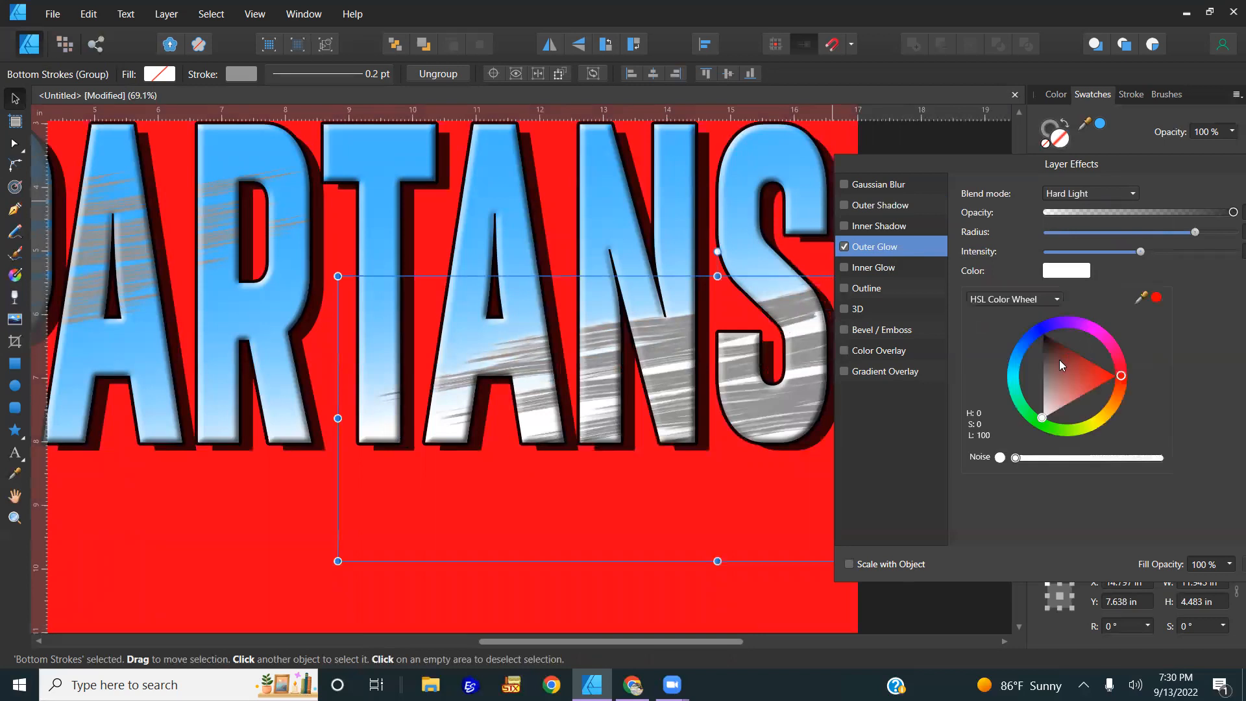
pyautogui.moveTo(1059, 360); pyautogui.dragTo(1014, 280)
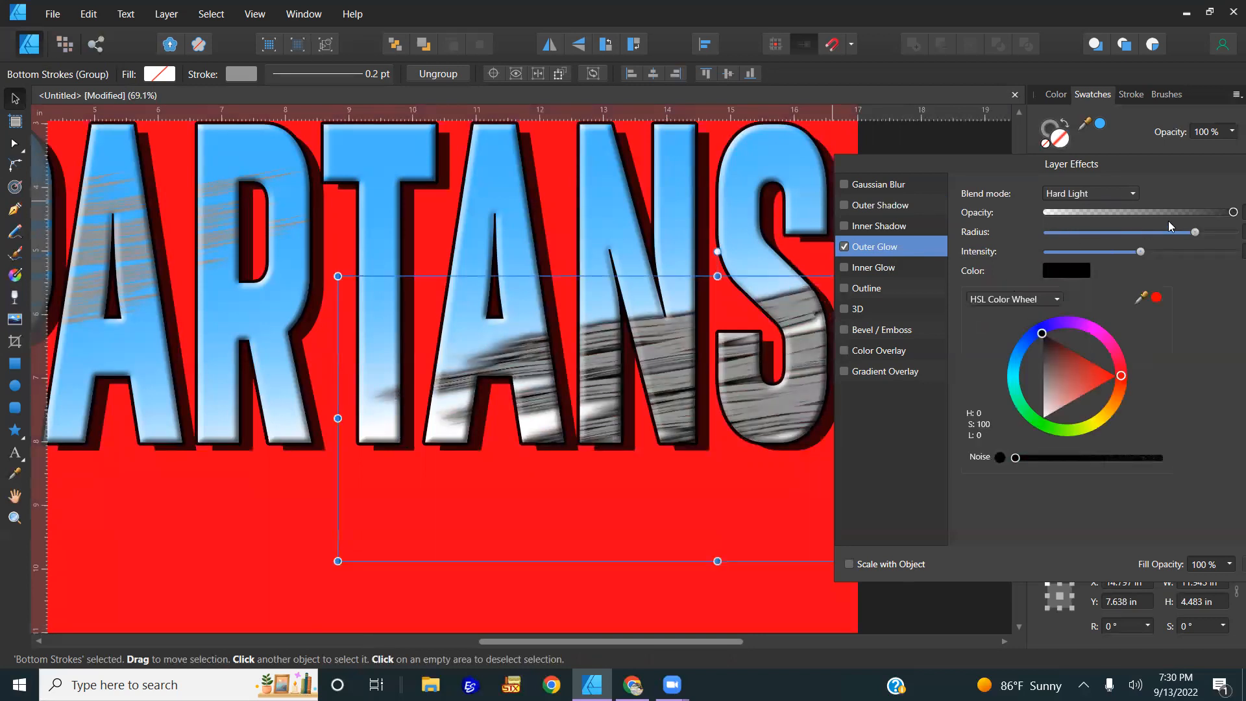
pyautogui.click(1193, 230)
pyautogui.moveTo(1198, 230); pyautogui.dragTo(1171, 235)
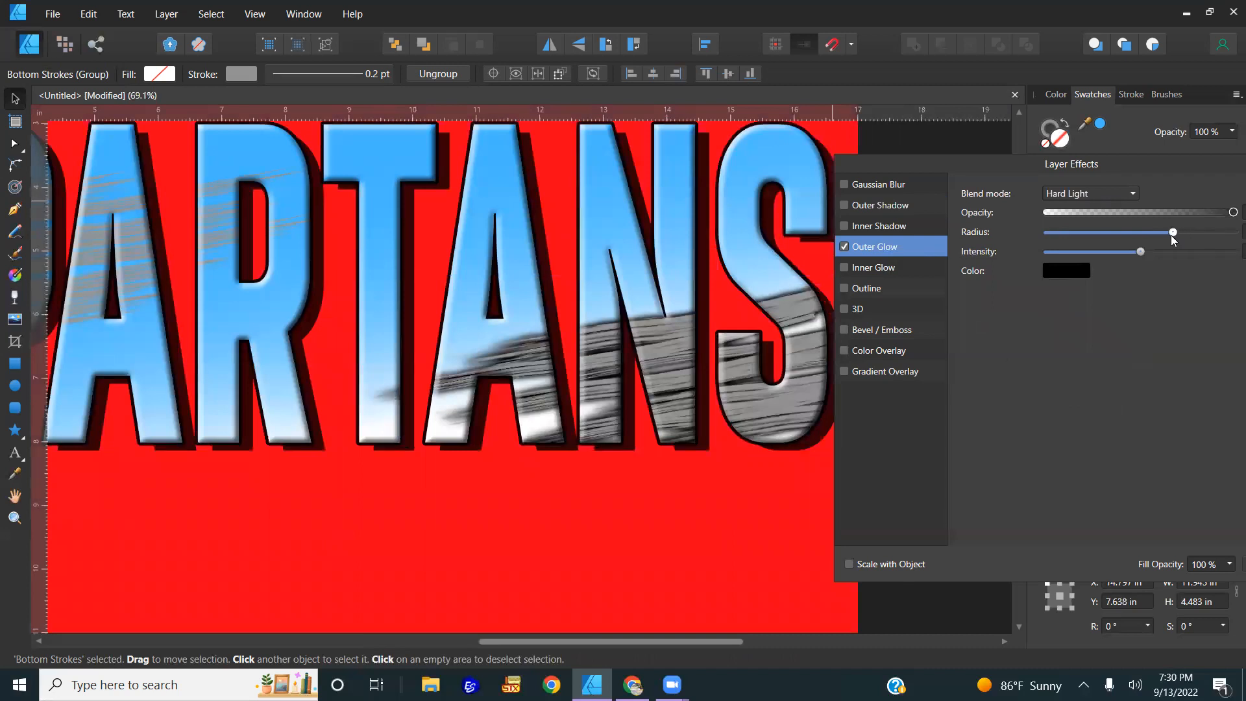
pyautogui.click(1146, 213)
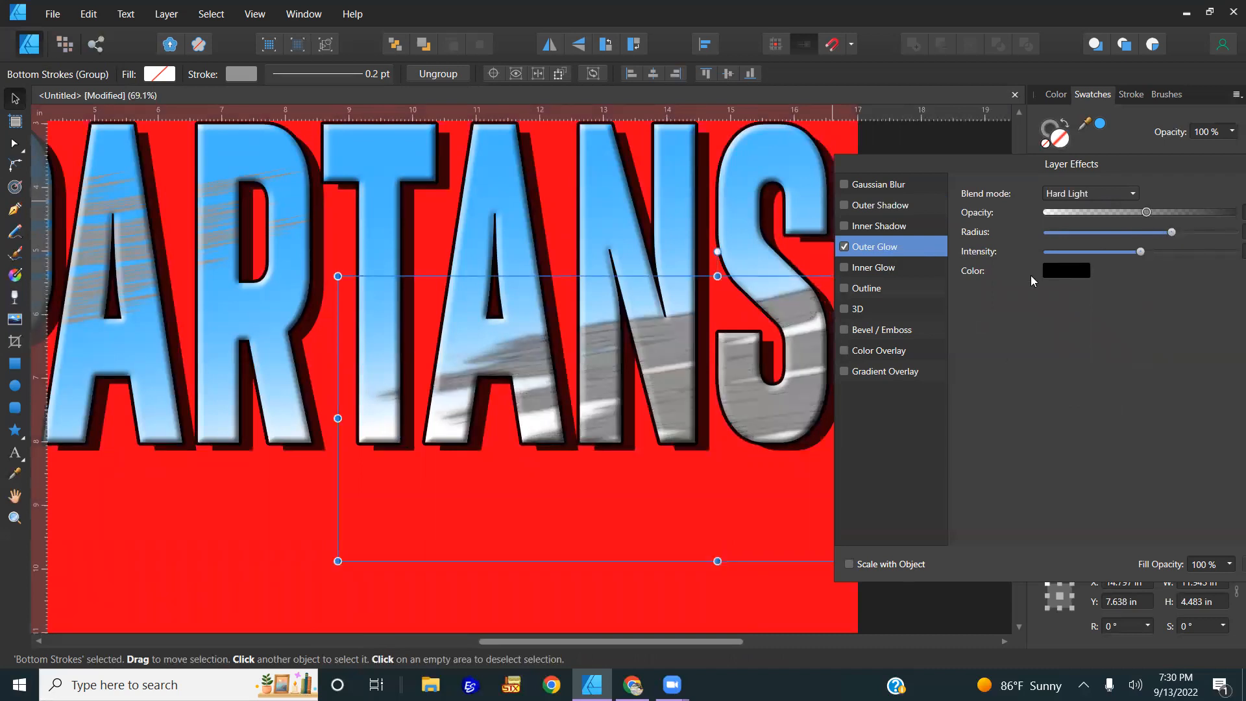
# - Disable the outer glow on the Bottom Strokes group and re-enable its outer shadow
pyautogui.click(843, 248)
pyautogui.click(845, 205)
pyautogui.click(845, 206)
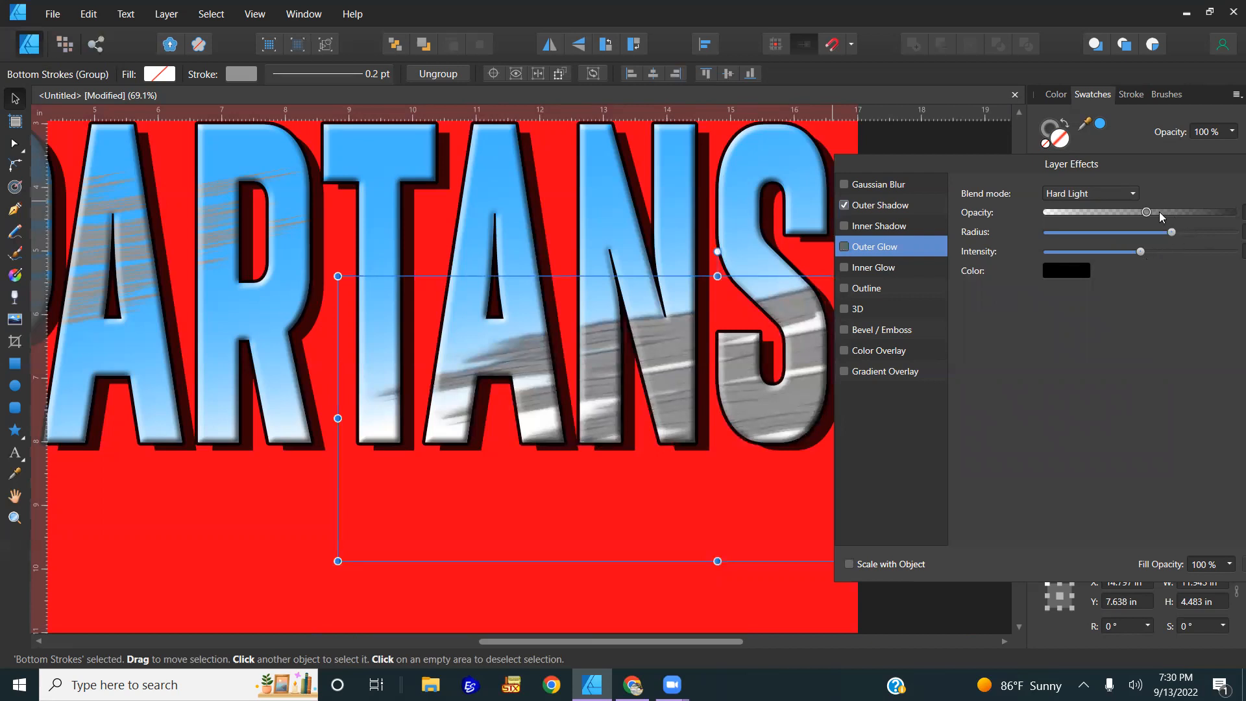
# - Try the outer glow at 50% opacity with slightly lower intensity, and switch it off again
pyautogui.moveTo(1160, 159); pyautogui.dragTo(1115, 162)
pyautogui.click(1219, 216)
pyautogui.write('50')
pyautogui.press('Return')
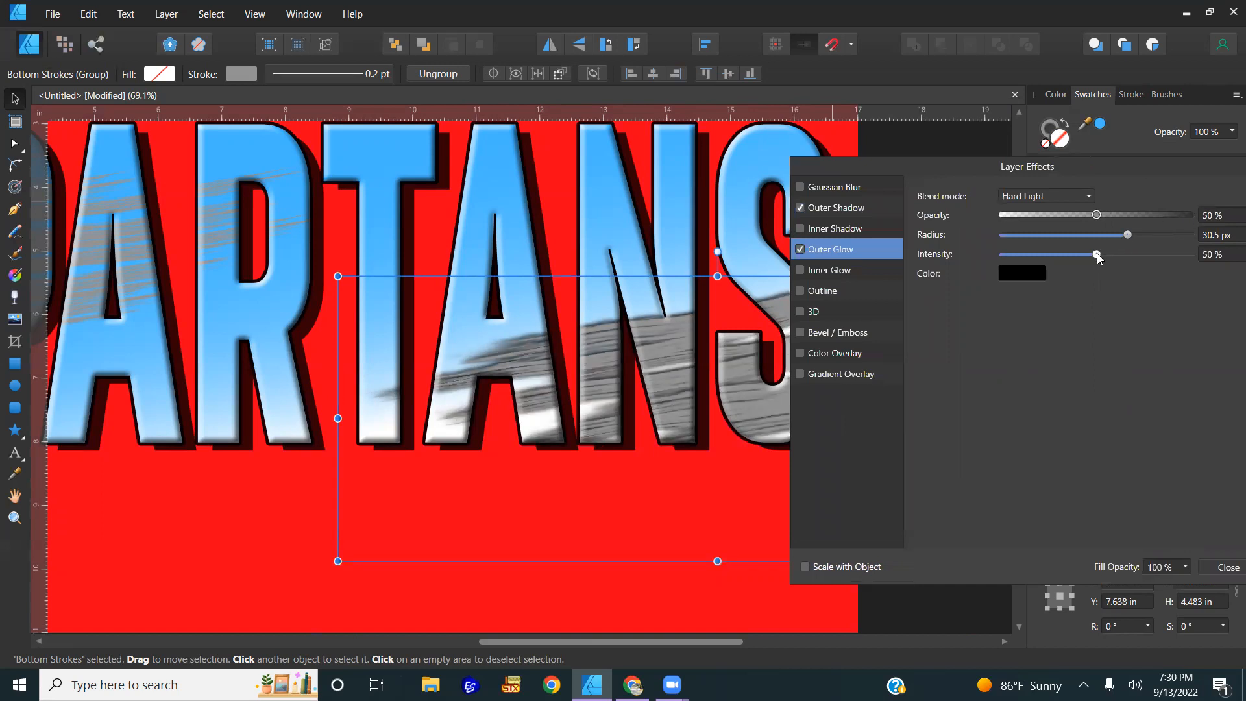
pyautogui.moveTo(1097, 254); pyautogui.dragTo(1092, 255)
pyautogui.click(800, 249)
# - Set the Bottom Strokes outer shadow to 50% opacity, with about 18.3 px offset and 40% intensity
pyautogui.click(840, 207)
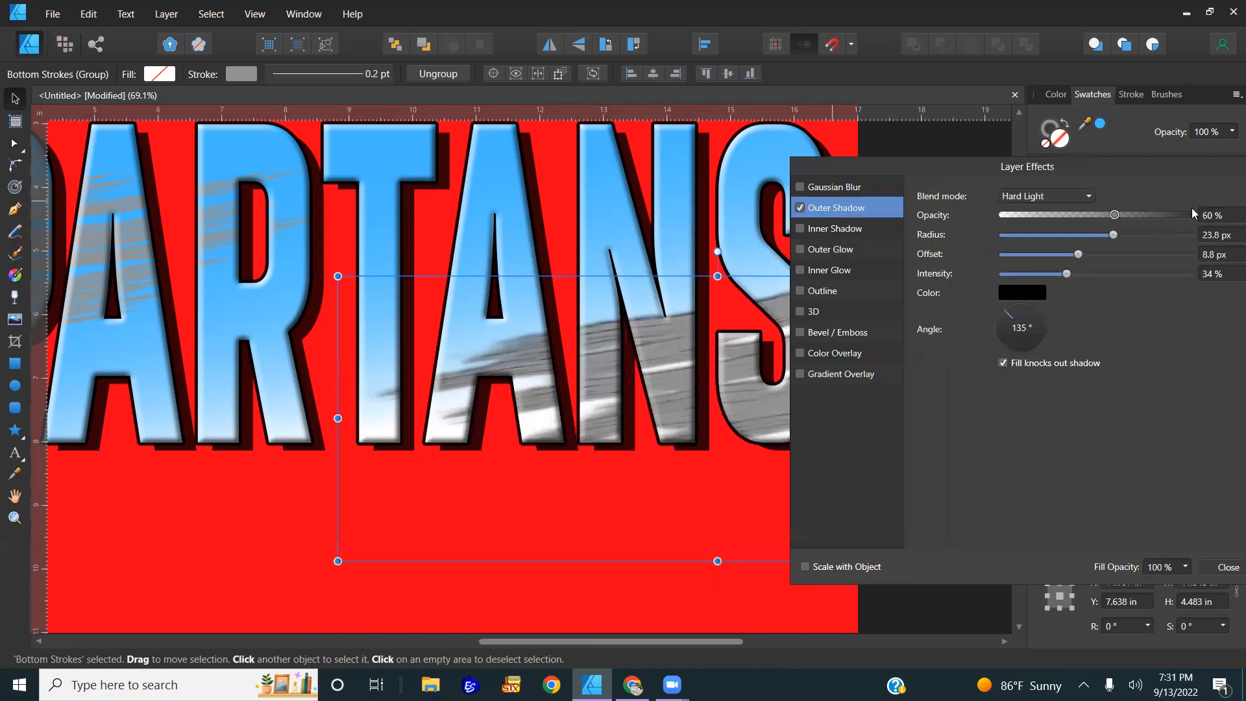
pyautogui.click(1227, 216)
pyautogui.write('50')
pyautogui.press('Return')
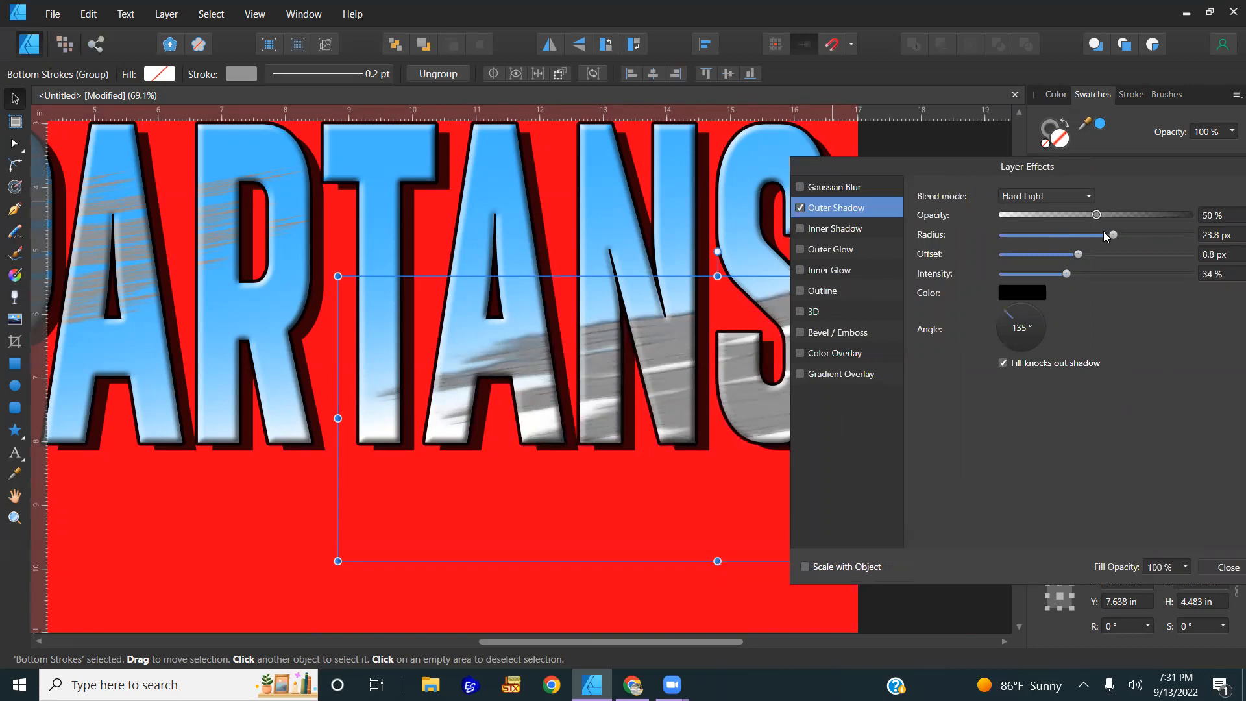
pyautogui.moveTo(1080, 256)
pyautogui.mouseDown()
pyautogui.moveTo(1103, 258)
pyautogui.moveTo(1079, 274)
pyautogui.mouseUp()
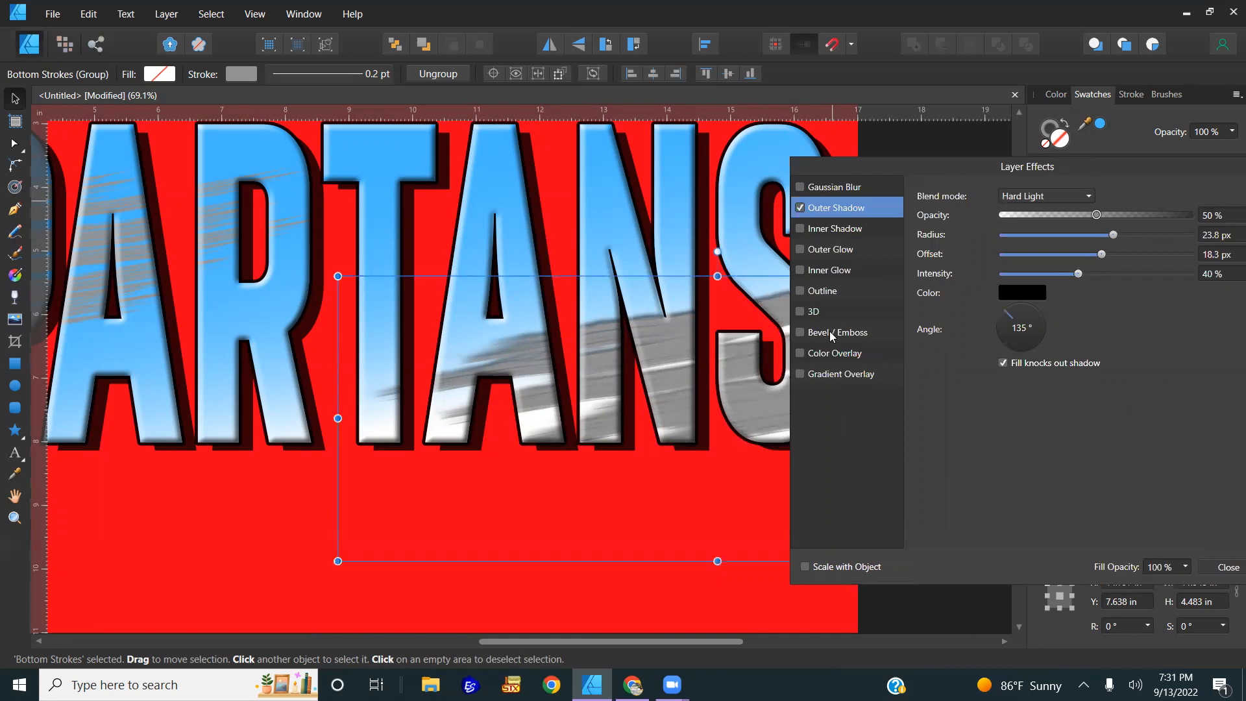
pyautogui.scroll(-3, 677, 348)
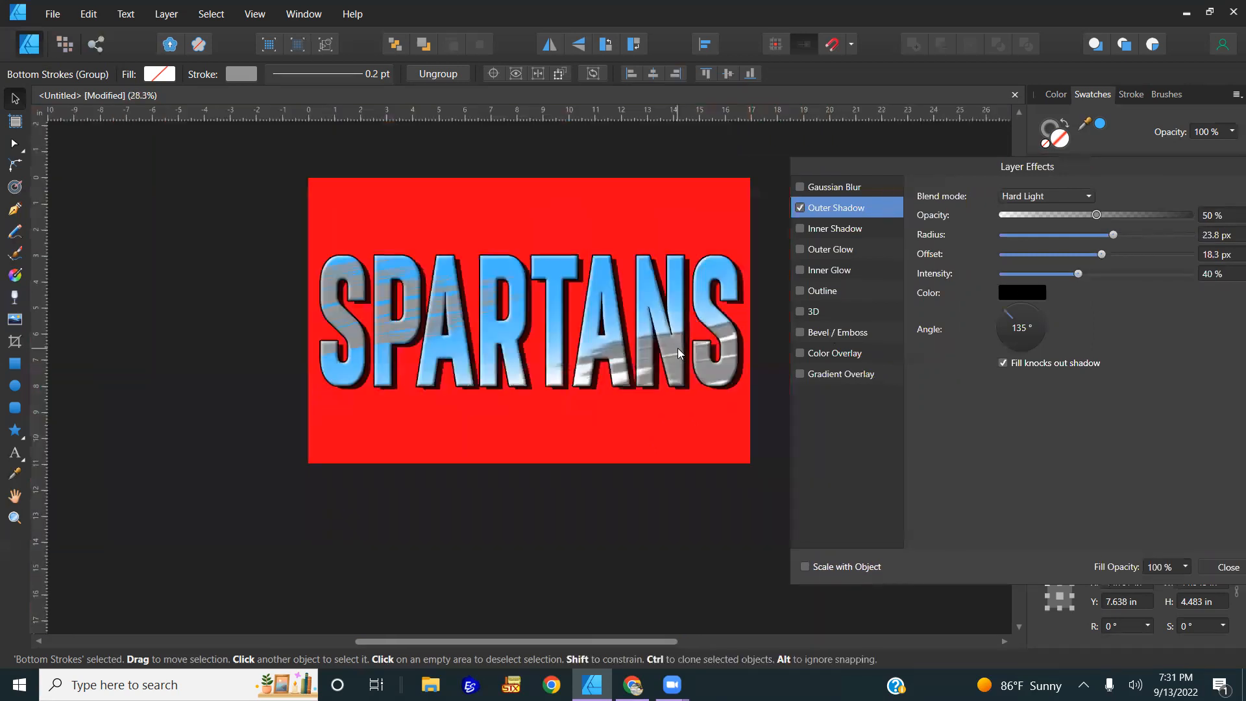
pyautogui.scroll(2, 653, 359)
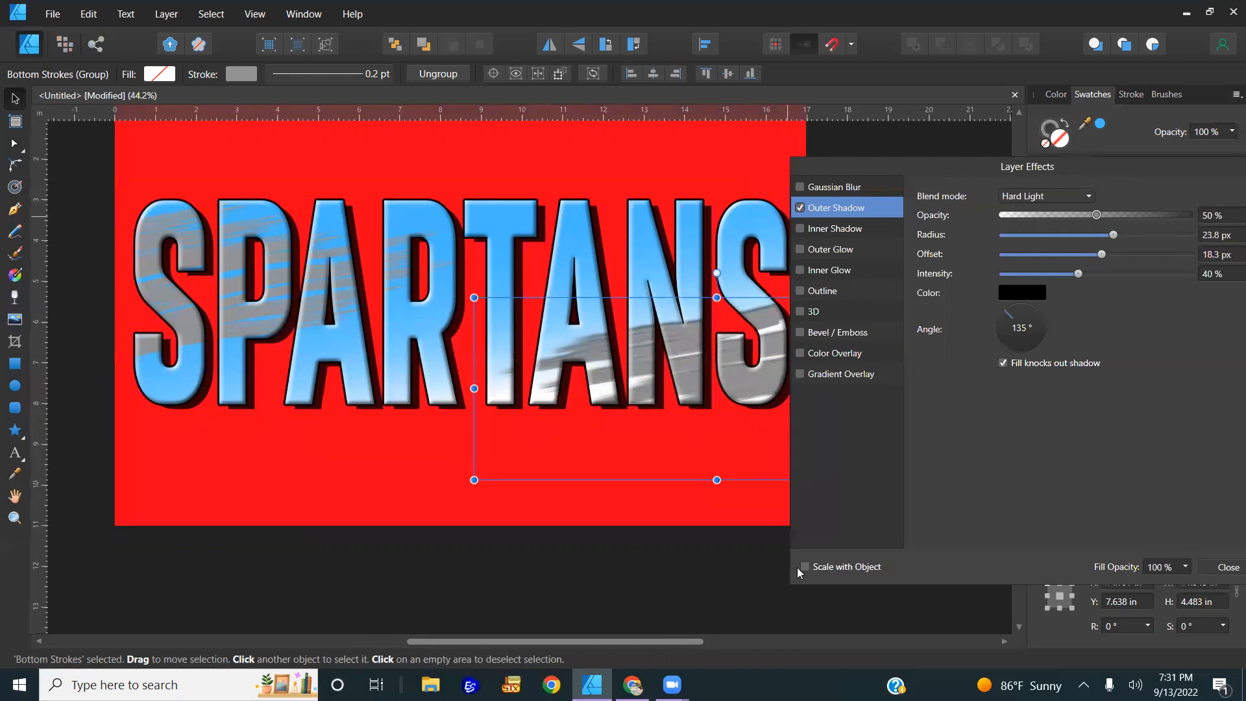
# - Enable Scale with Object for the Bottom Strokes group's layer effects and close the effects settings
pyautogui.click(735, 533)
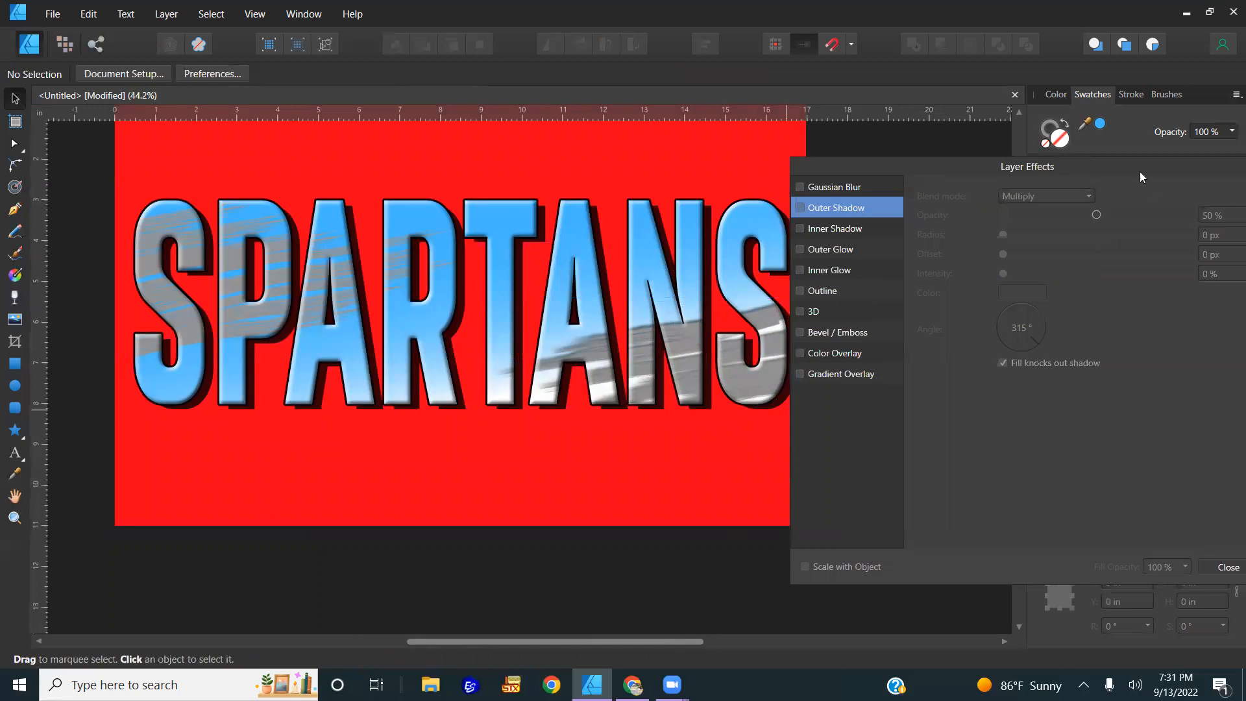
pyautogui.moveTo(1134, 167); pyautogui.dragTo(815, 482)
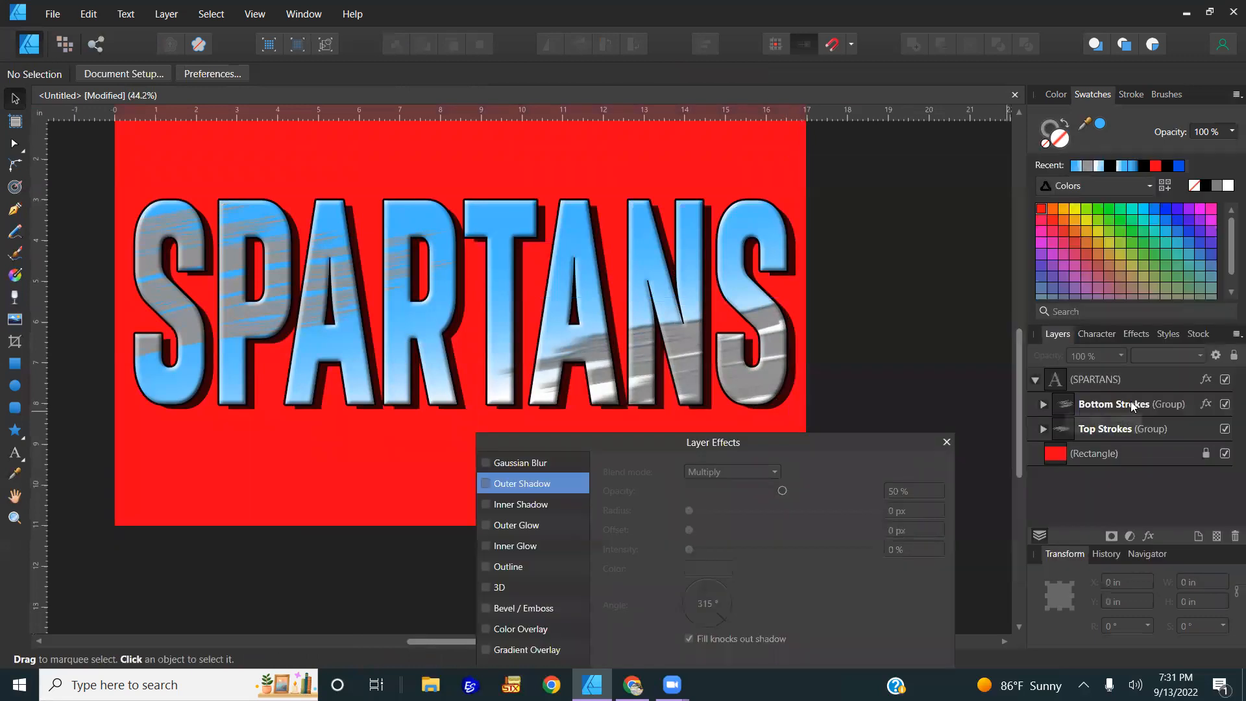
pyautogui.click(1131, 402)
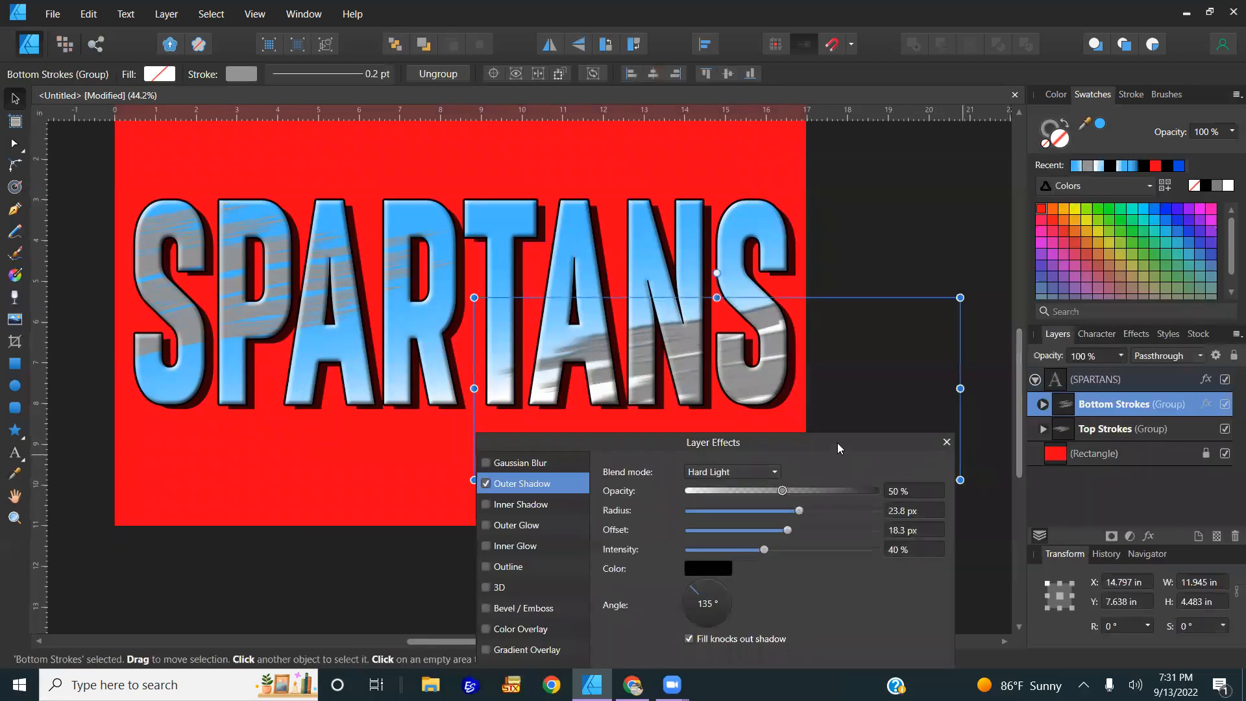
pyautogui.moveTo(837, 442); pyautogui.dragTo(1160, 114)
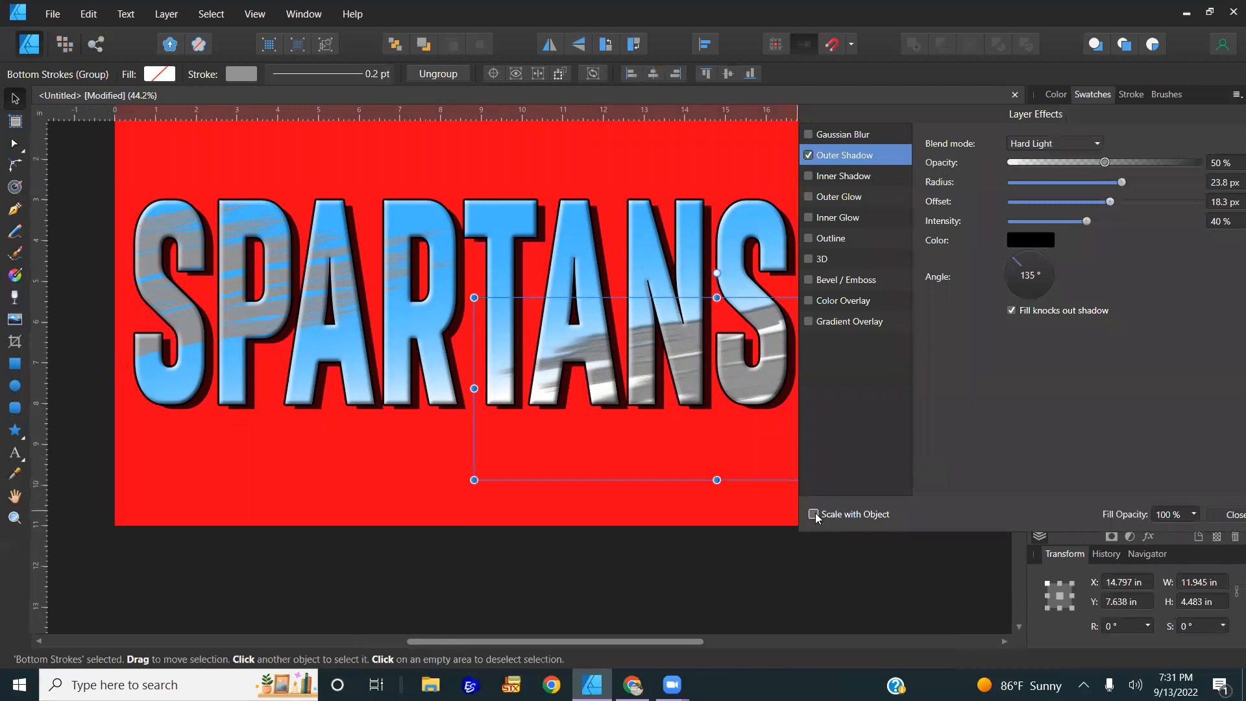
pyautogui.click(1229, 516)
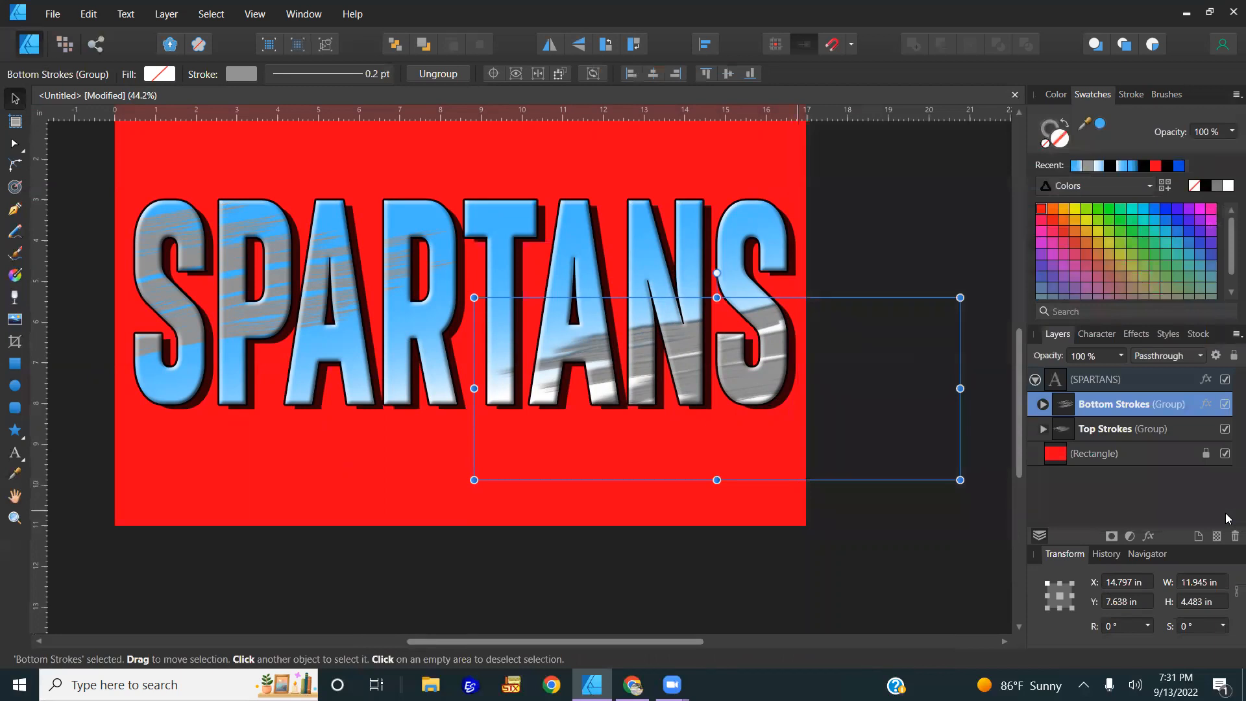
# - Paste the copied Bottom Strokes effects onto the Top Strokes group
pyautogui.click(1109, 434)
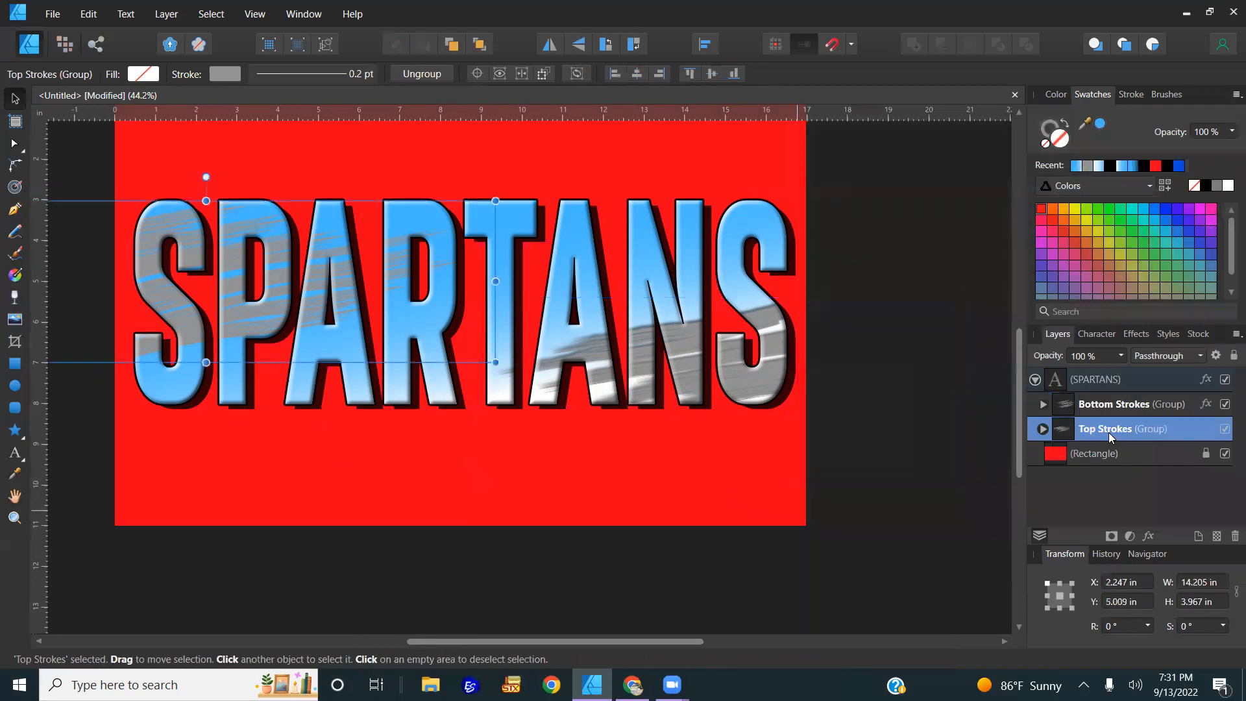
pyautogui.click(89, 13)
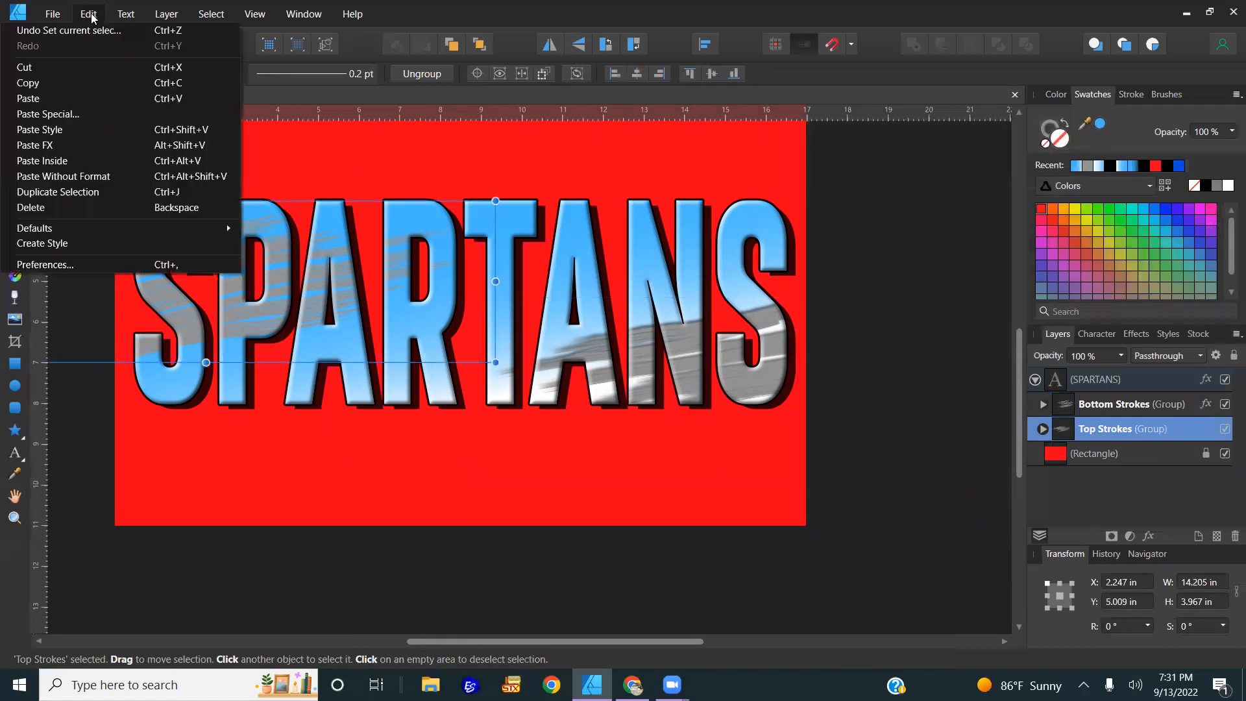
pyautogui.click(61, 145)
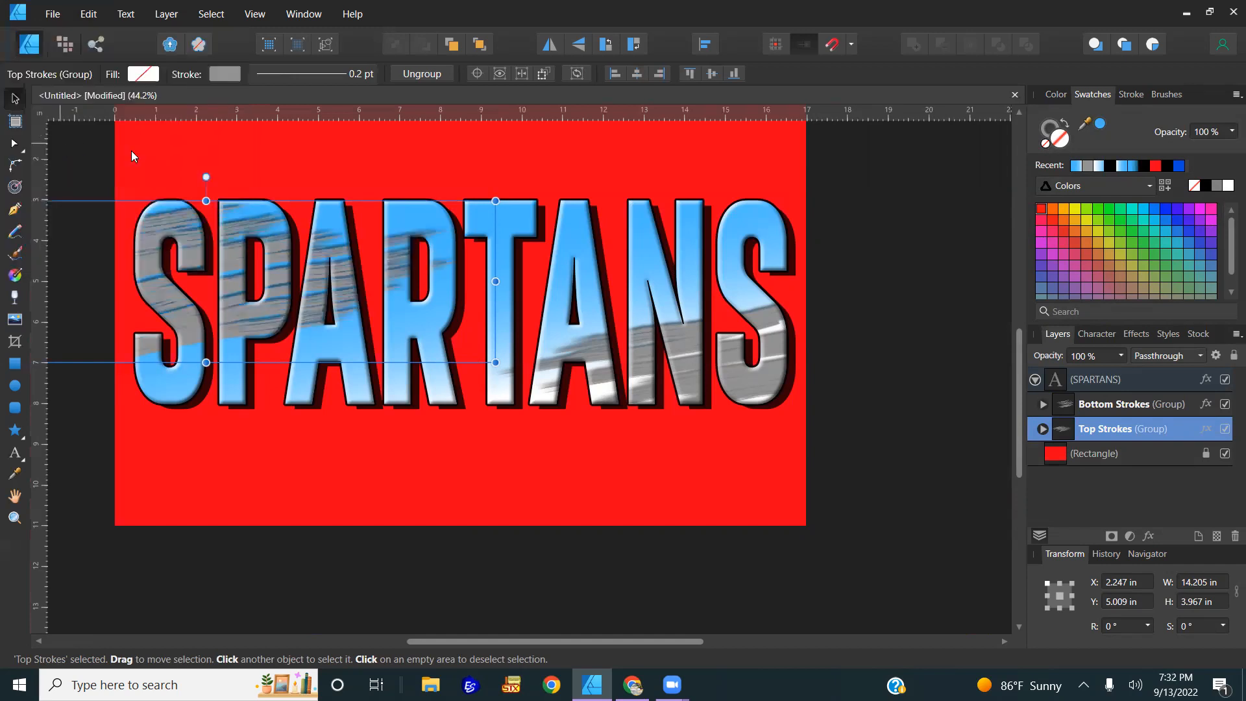
# - Set the Top Strokes outer shadow's angle to 315° and adjust its offset
pyautogui.scroll(3, 283, 251)
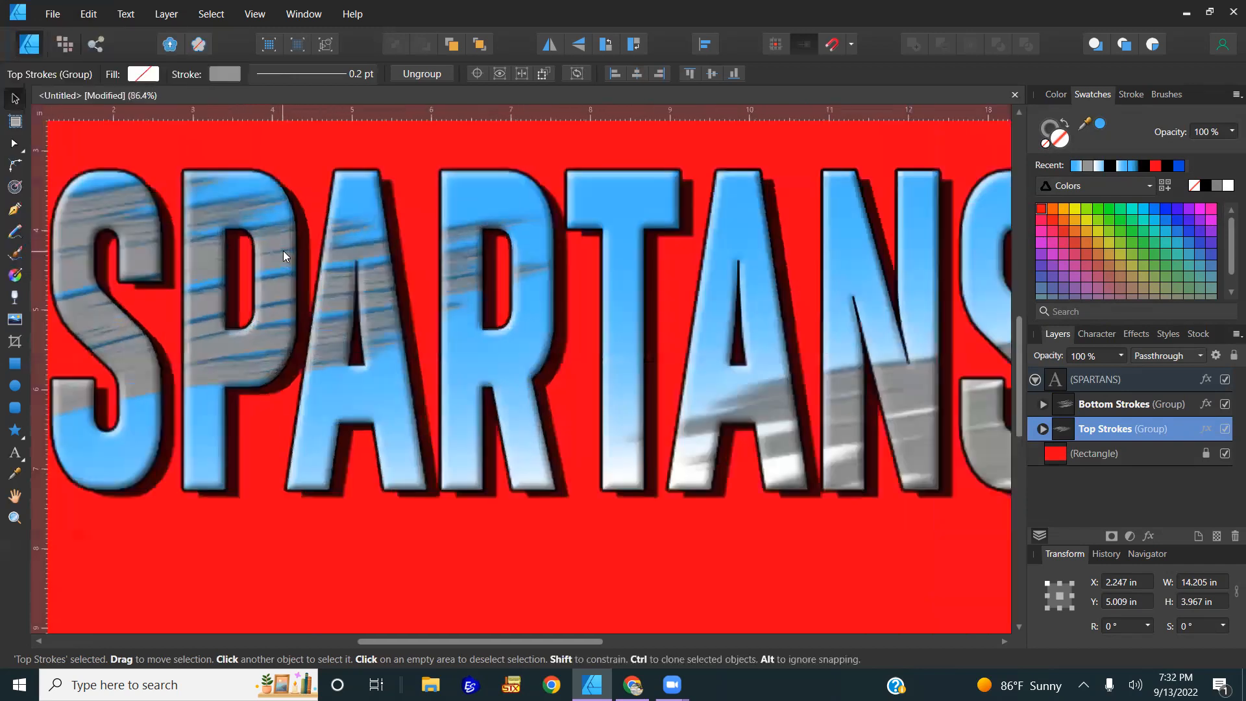
pyautogui.click(1206, 429)
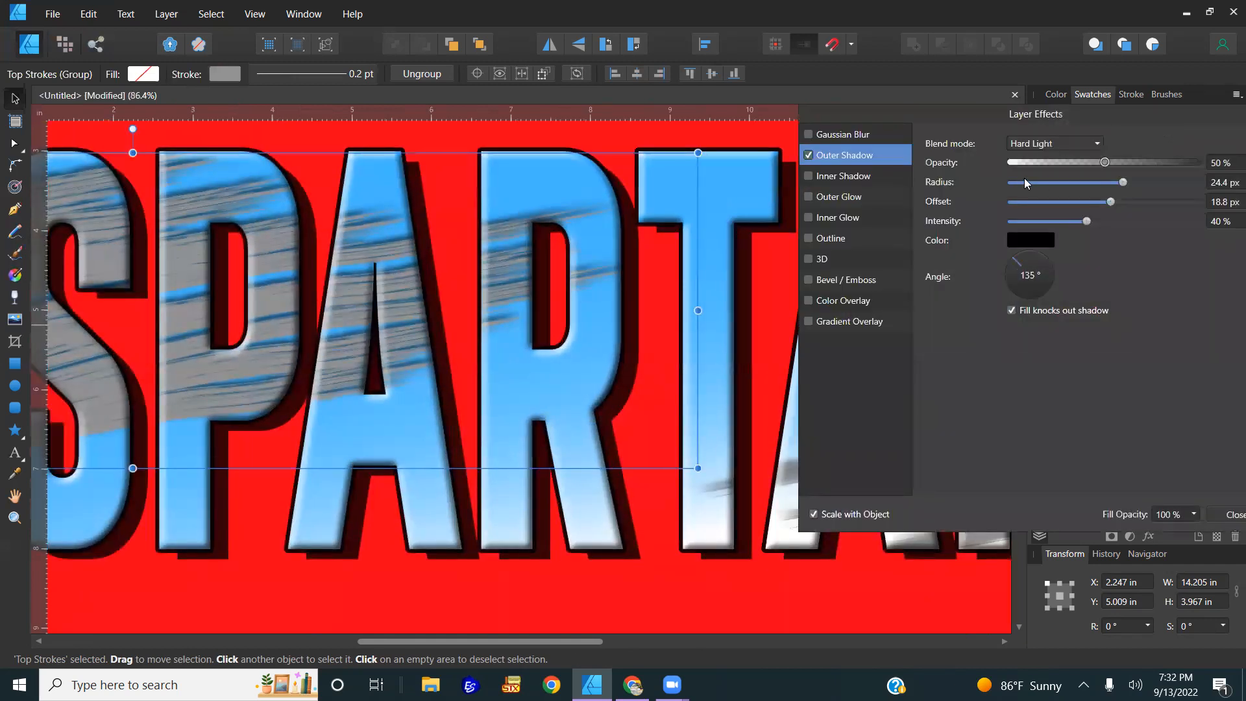
pyautogui.moveTo(1112, 200); pyautogui.dragTo(1100, 200)
pyautogui.moveTo(1097, 203); pyautogui.dragTo(1093, 203)
pyautogui.click(1044, 290)
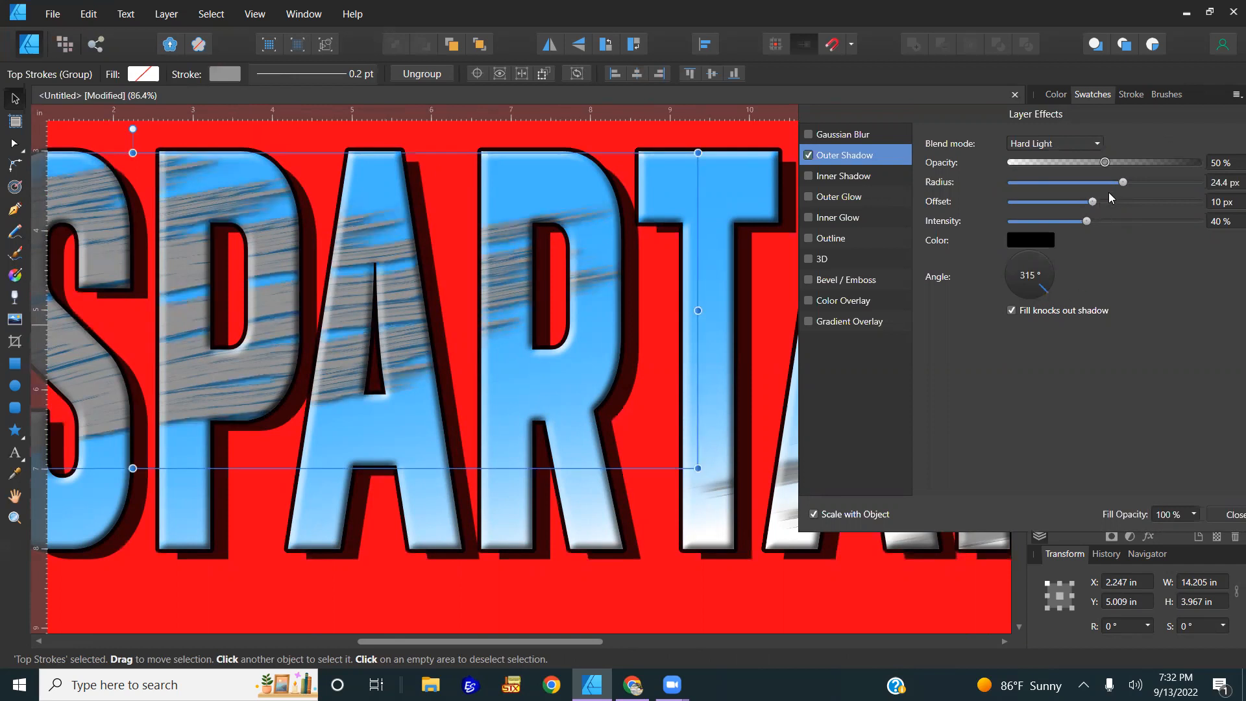
pyautogui.moveTo(1096, 202); pyautogui.dragTo(1111, 204)
pyautogui.click(1228, 516)
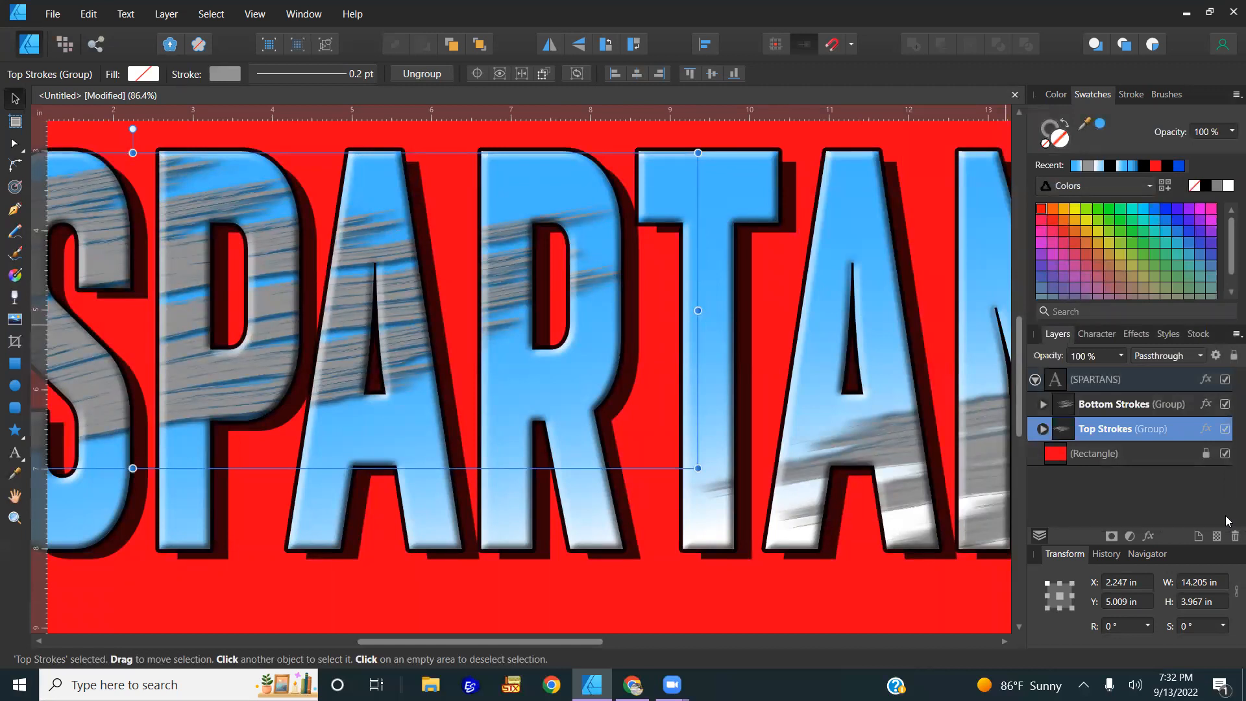
pyautogui.hotkey('ctrl', 'o')
pyautogui.click(571, 363)
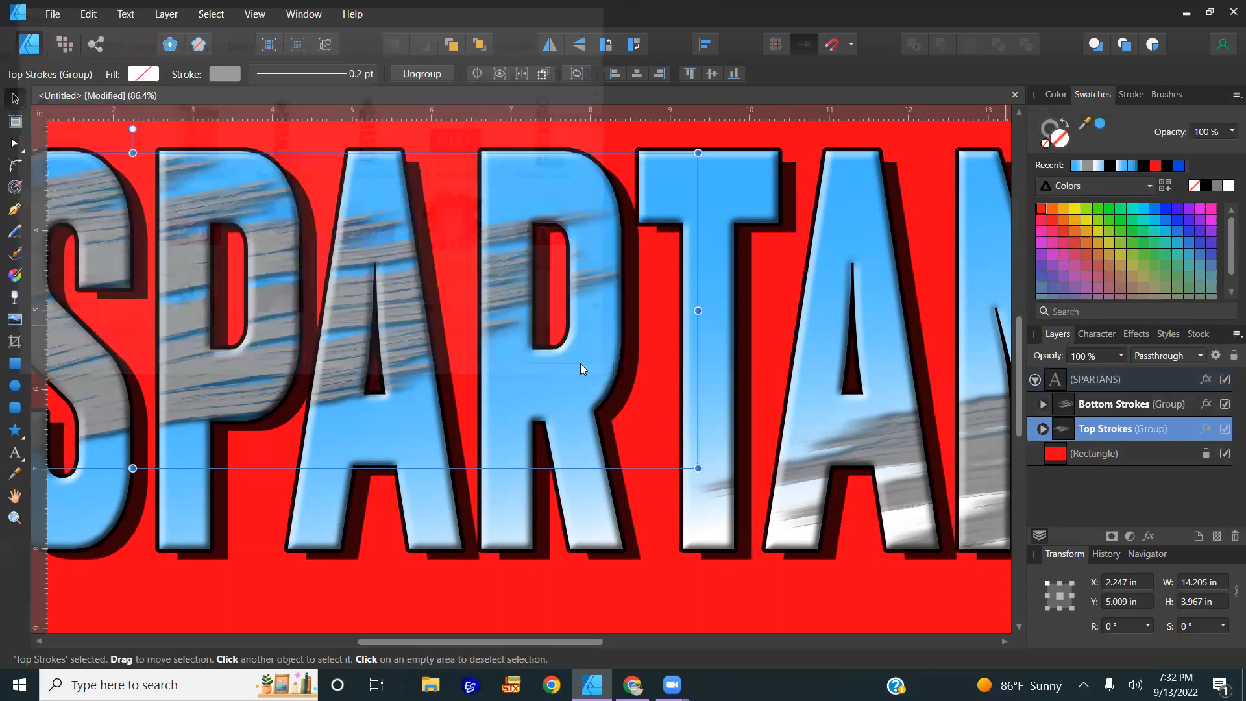
pyautogui.hotkey('ctrl', '0')
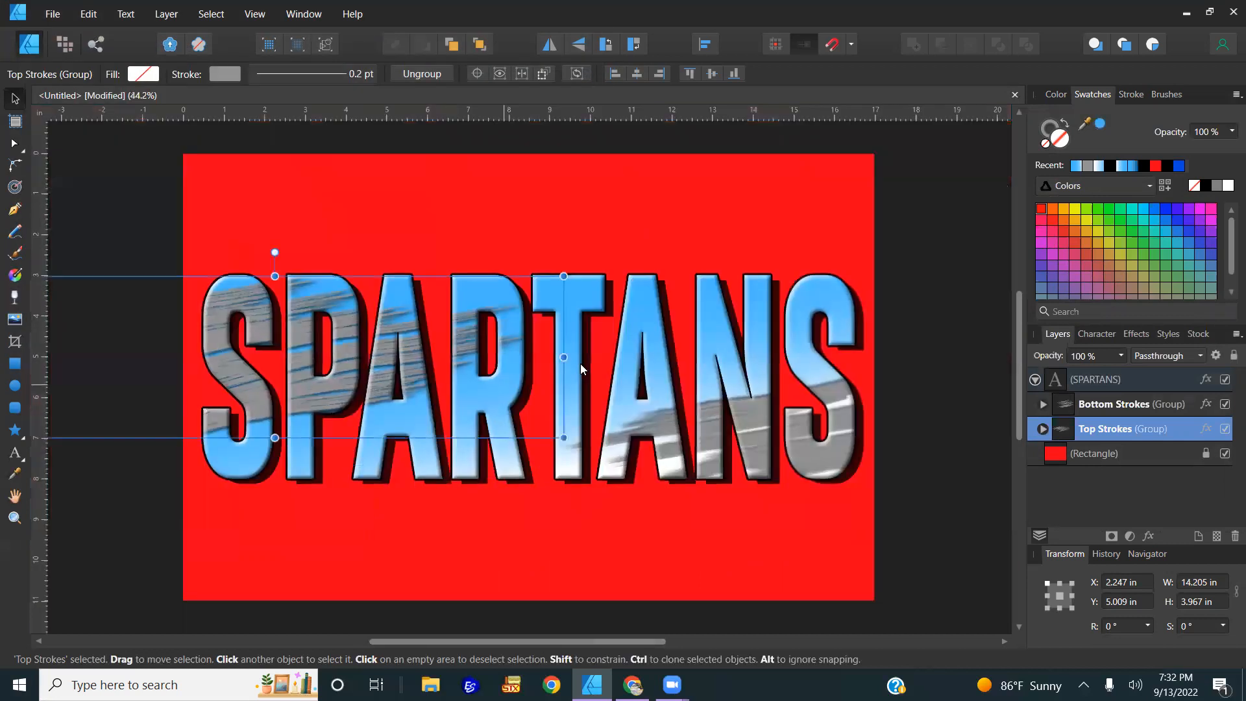
# - Move the SPARTANS text with its stroke groups up to the upper part of the red rectangle
pyautogui.click(922, 333)
pyautogui.click(747, 378)
pyautogui.moveTo(747, 382); pyautogui.dragTo(742, 307)
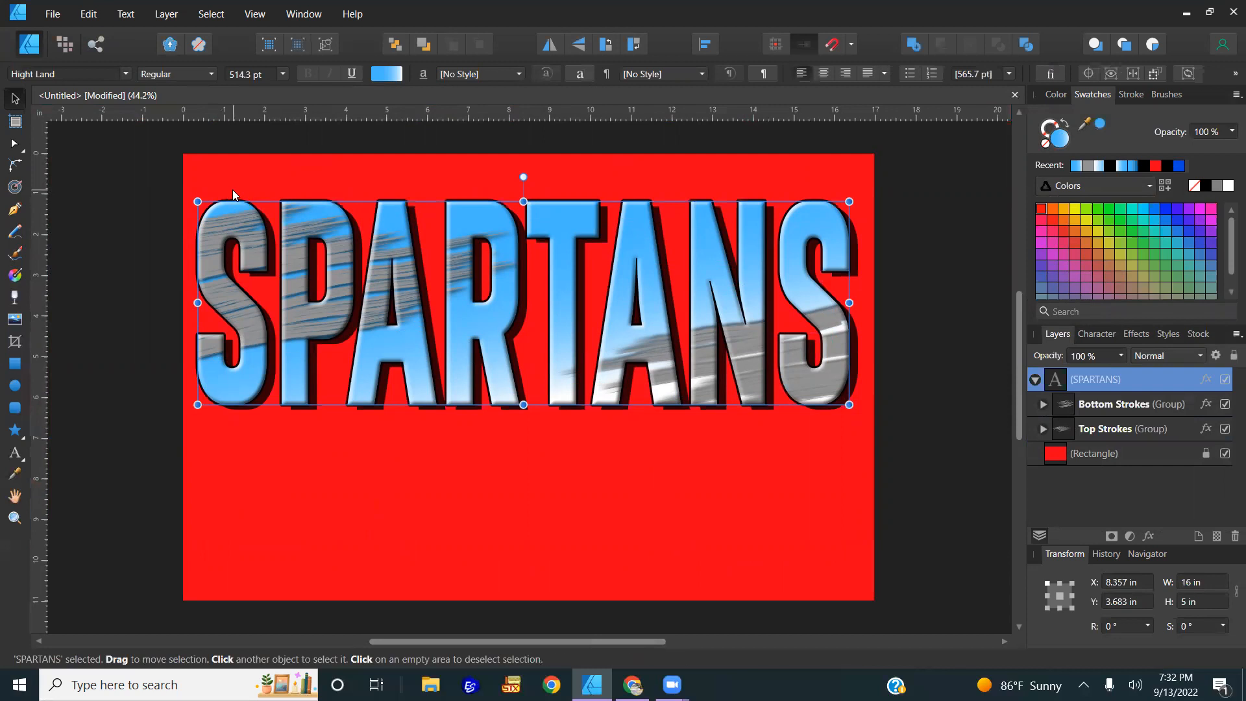
# - Try shifting the Top Strokes group upward inside the lettering, undo the move, and clear the selection
pyautogui.scroll(4, 233, 189)
pyautogui.click(261, 275)
pyautogui.moveTo(261, 275); pyautogui.dragTo(262, 242)
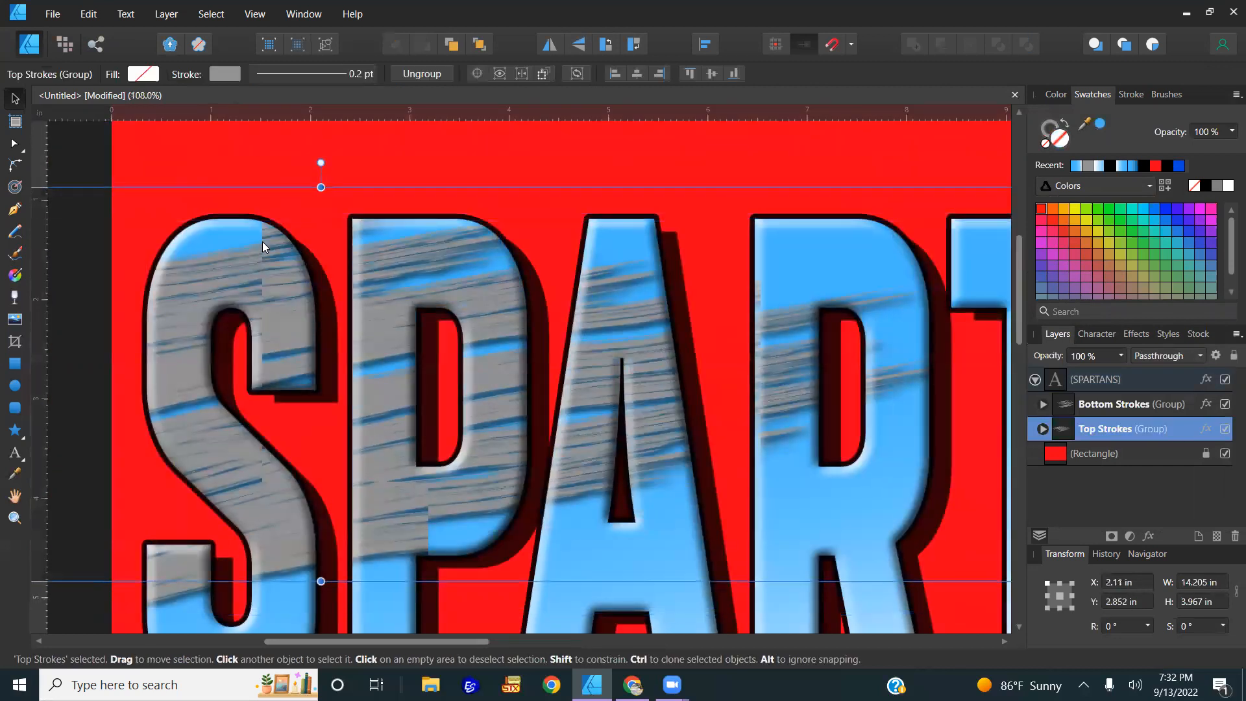
pyautogui.press('Up')
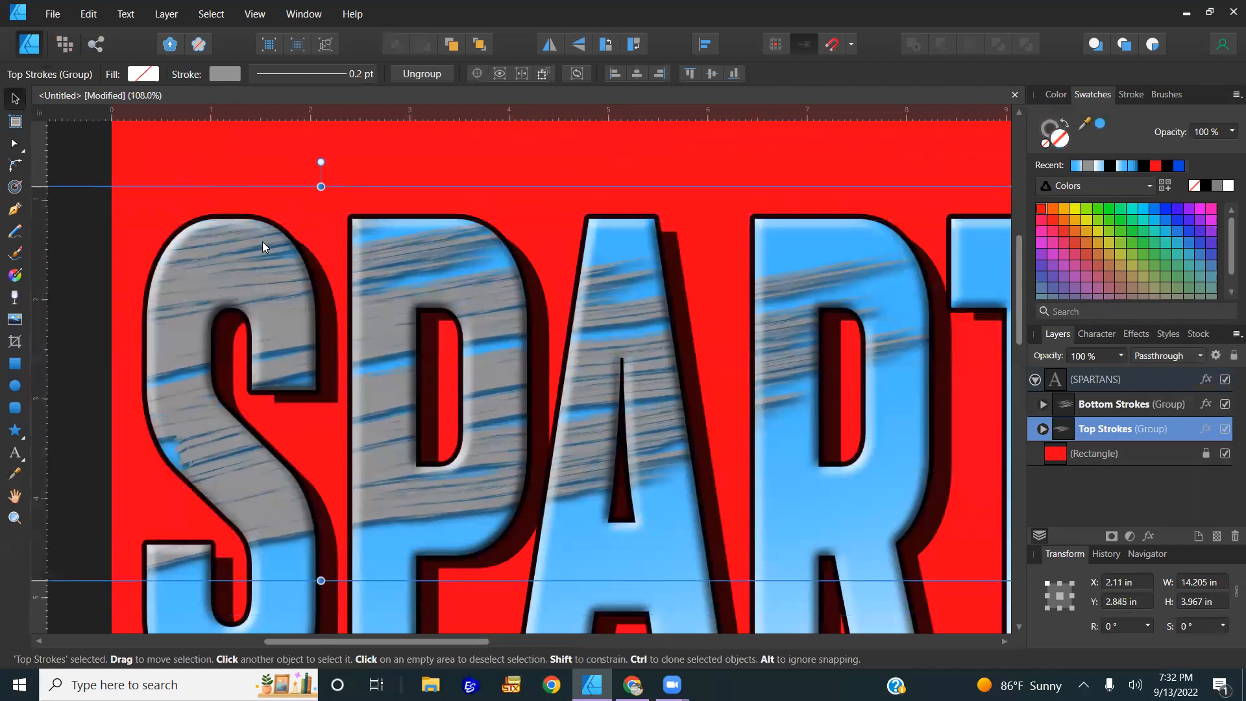
pyautogui.hotkey('ctrl', 'z')
pyautogui.hotkey('ctrl', 'z')
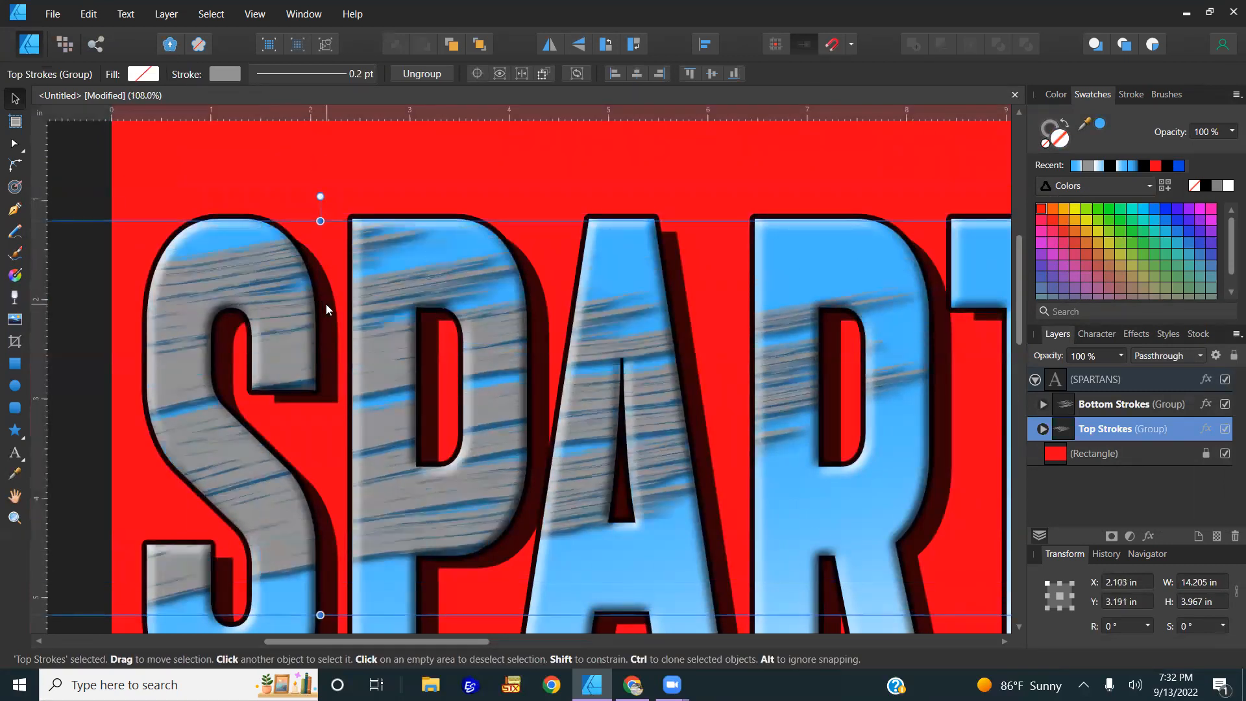
pyautogui.scroll(-5, 326, 303)
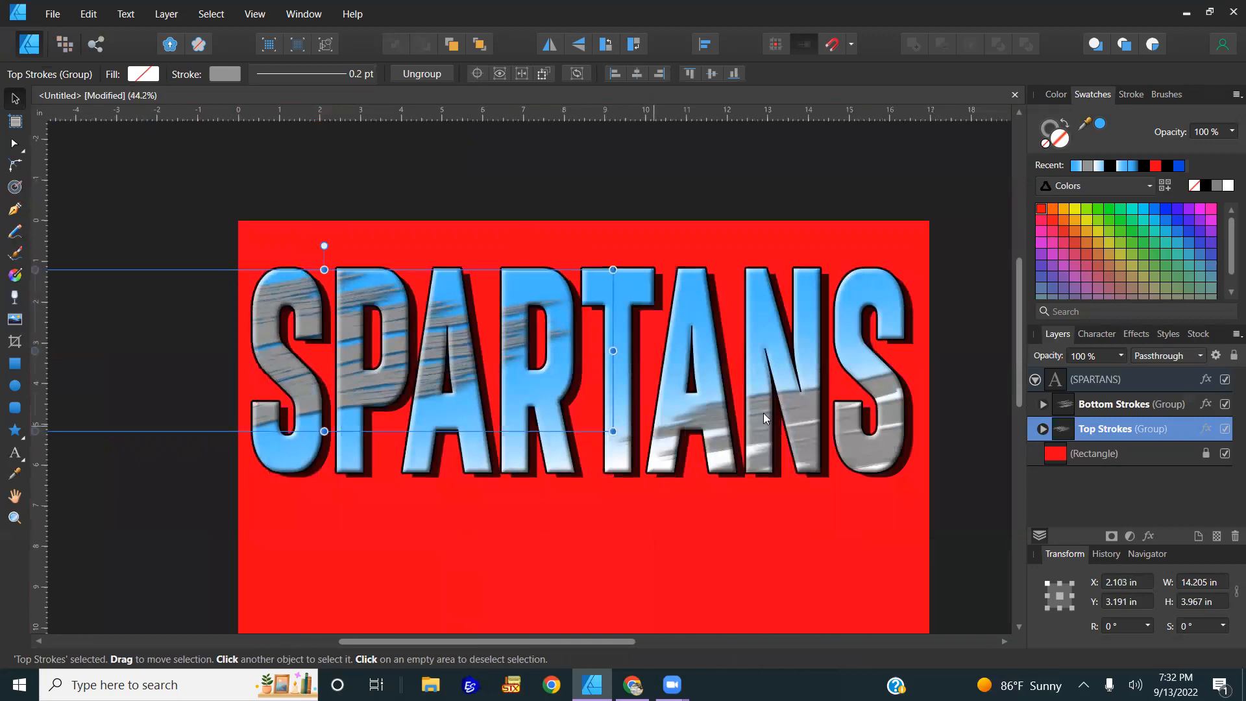
pyautogui.click(969, 418)
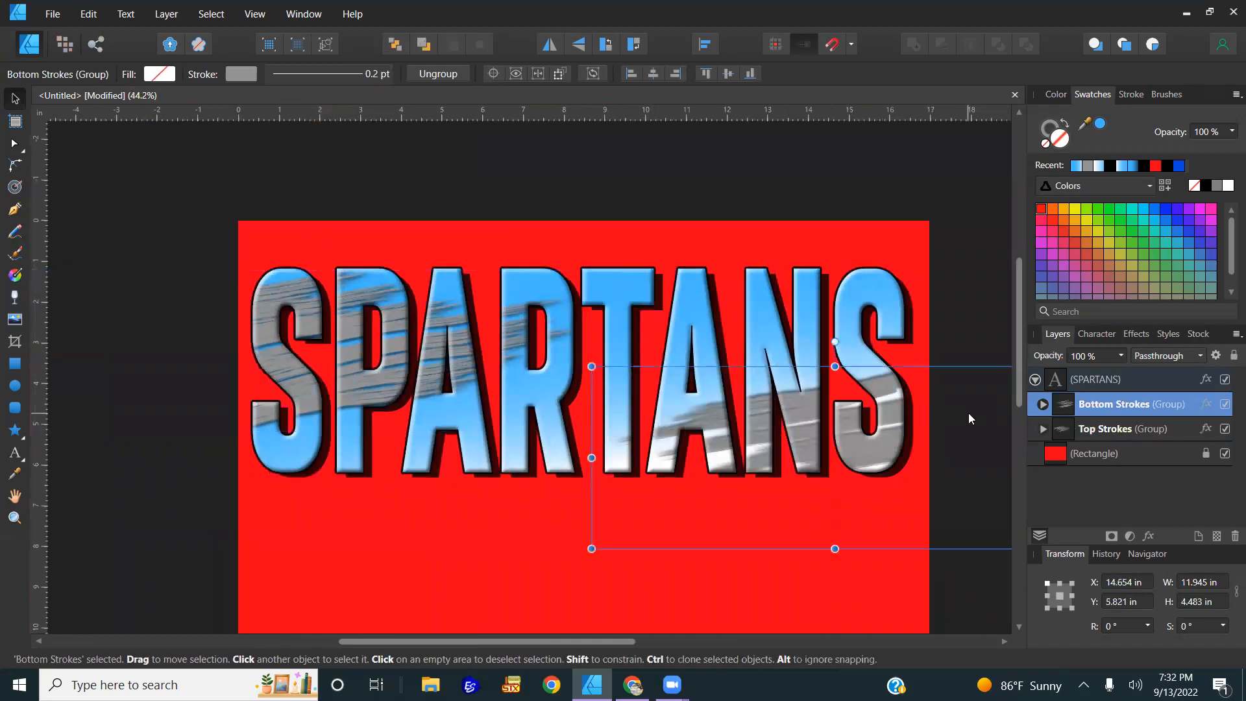
pyautogui.click(952, 577)
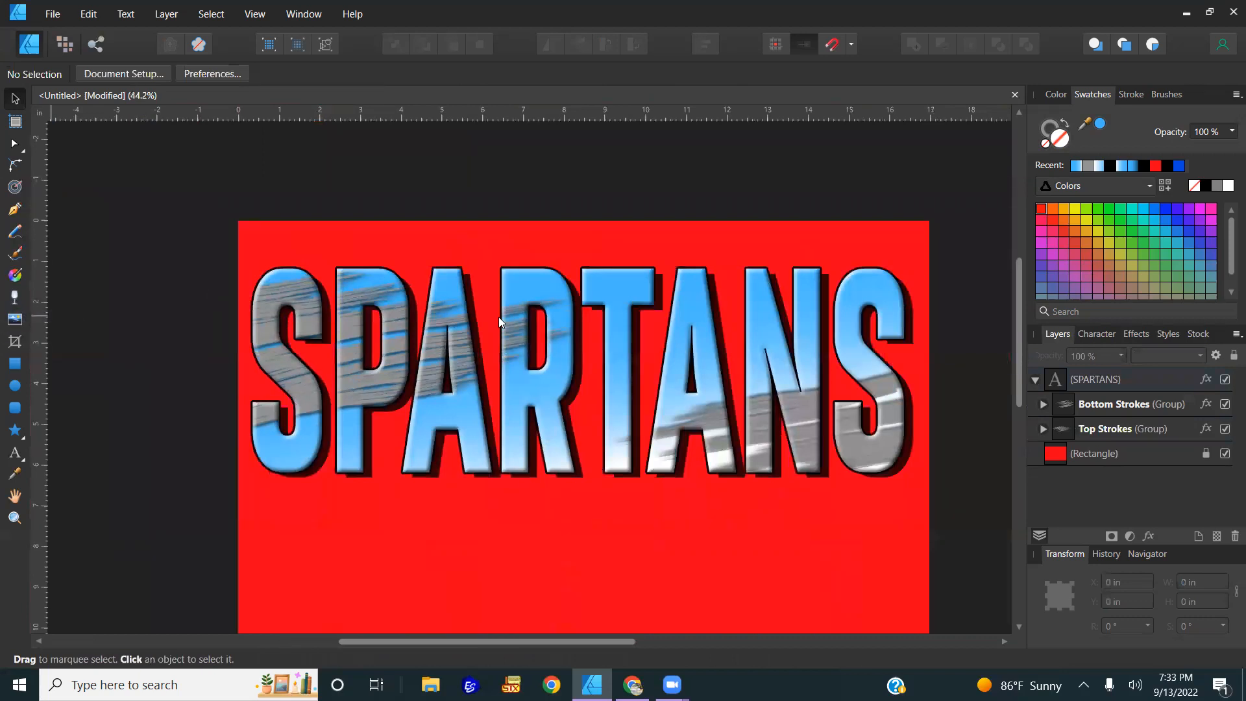
# - Place the Back of Shirt design file from the 2022 Football folder and open the embedded document for editing
pyautogui.hotkey('ctrl', 'o')
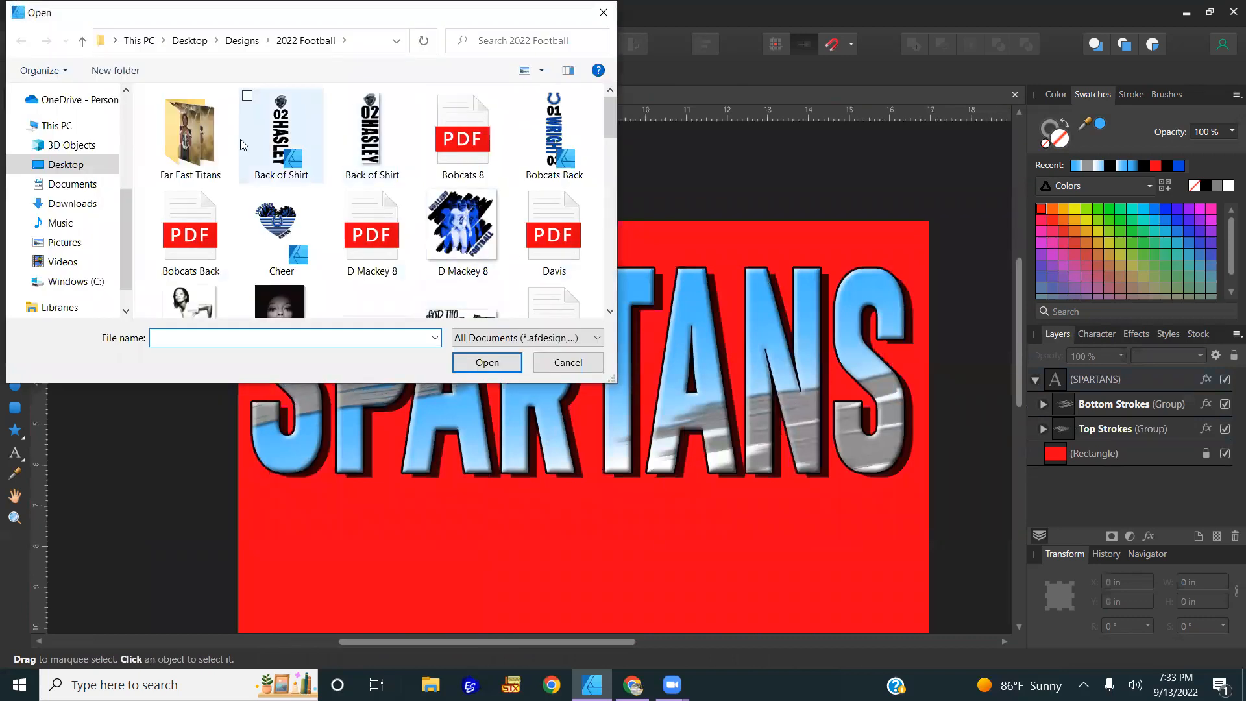
pyautogui.doubleClick(275, 128)
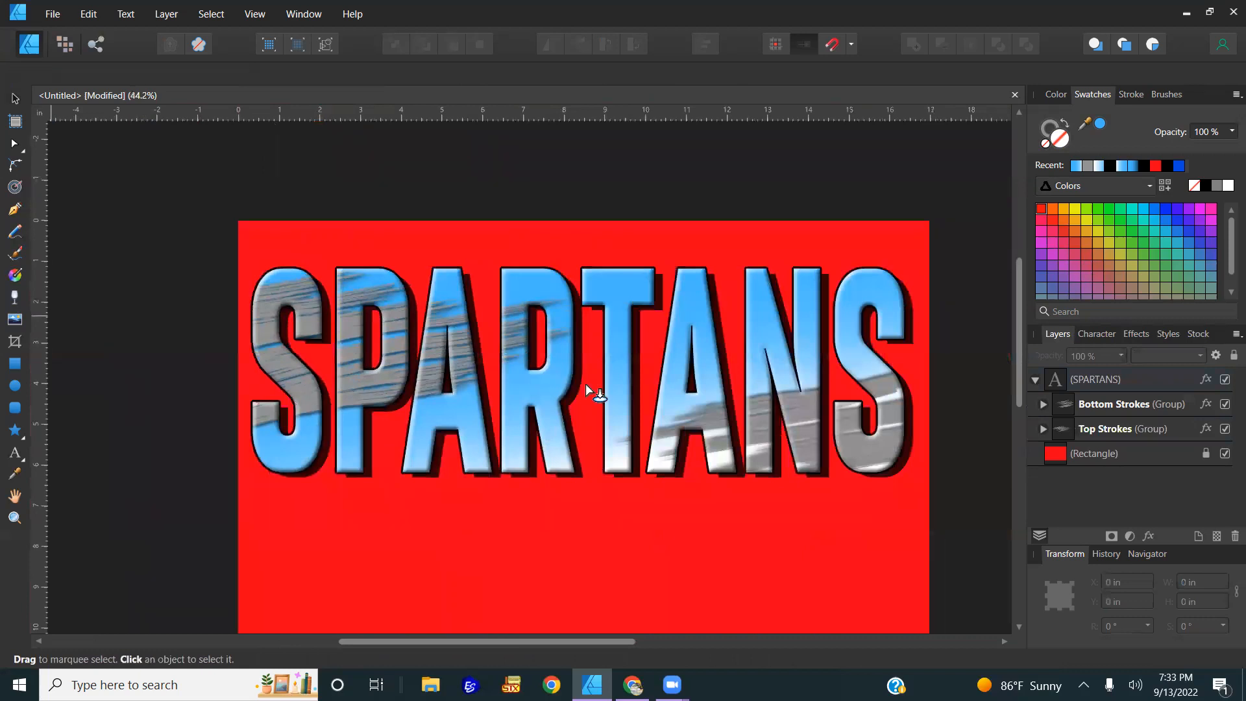
pyautogui.click(614, 481)
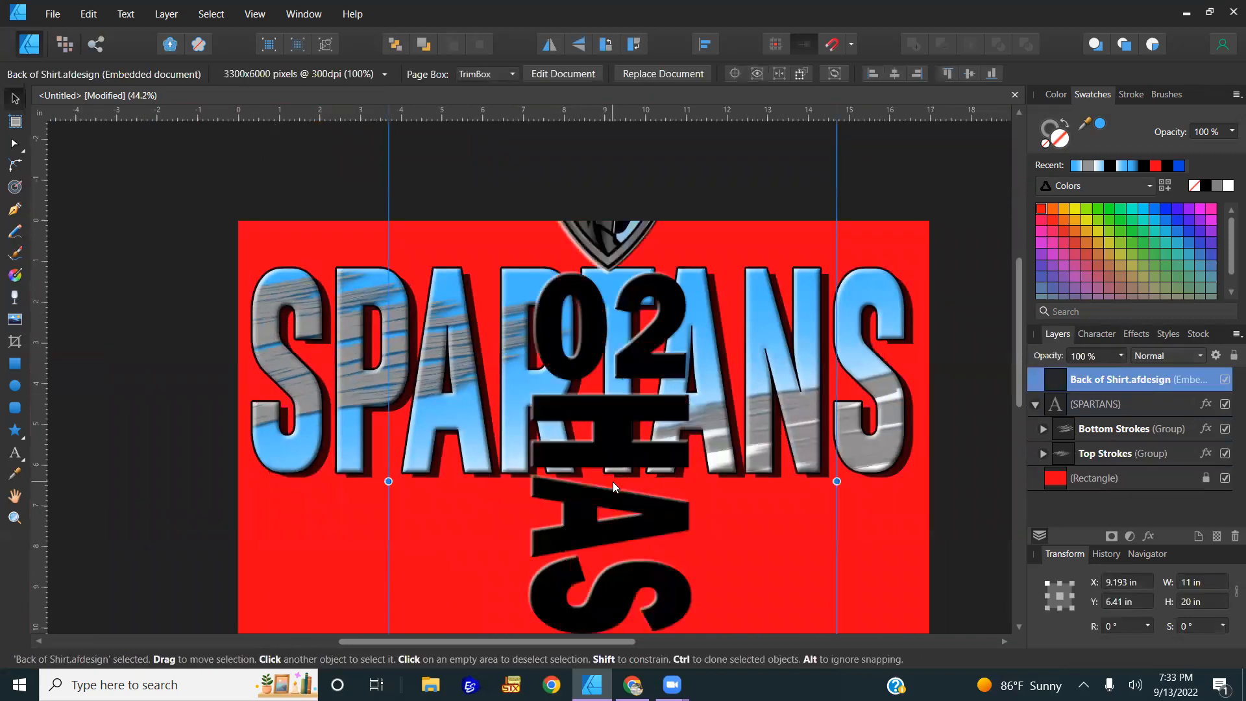
pyautogui.doubleClick(613, 482)
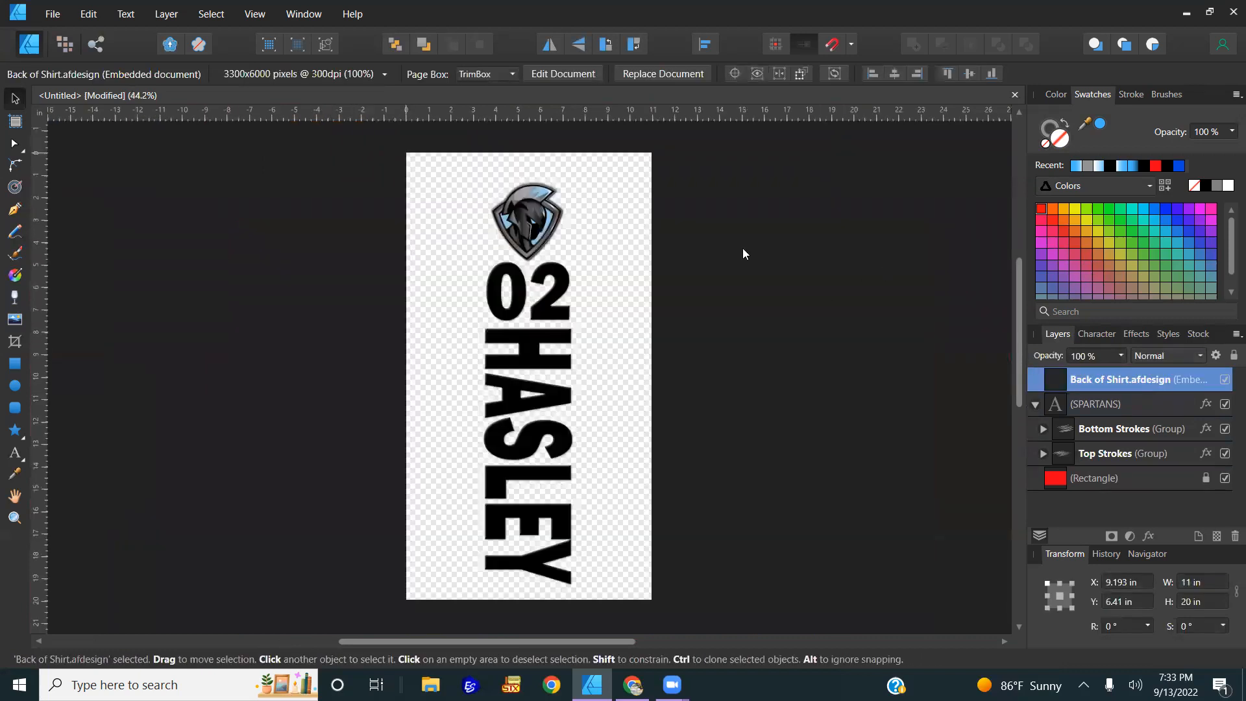
# - Cut the Spartan shield logo out of the embedded document, then close that document and delete its placed copy
pyautogui.click(510, 228)
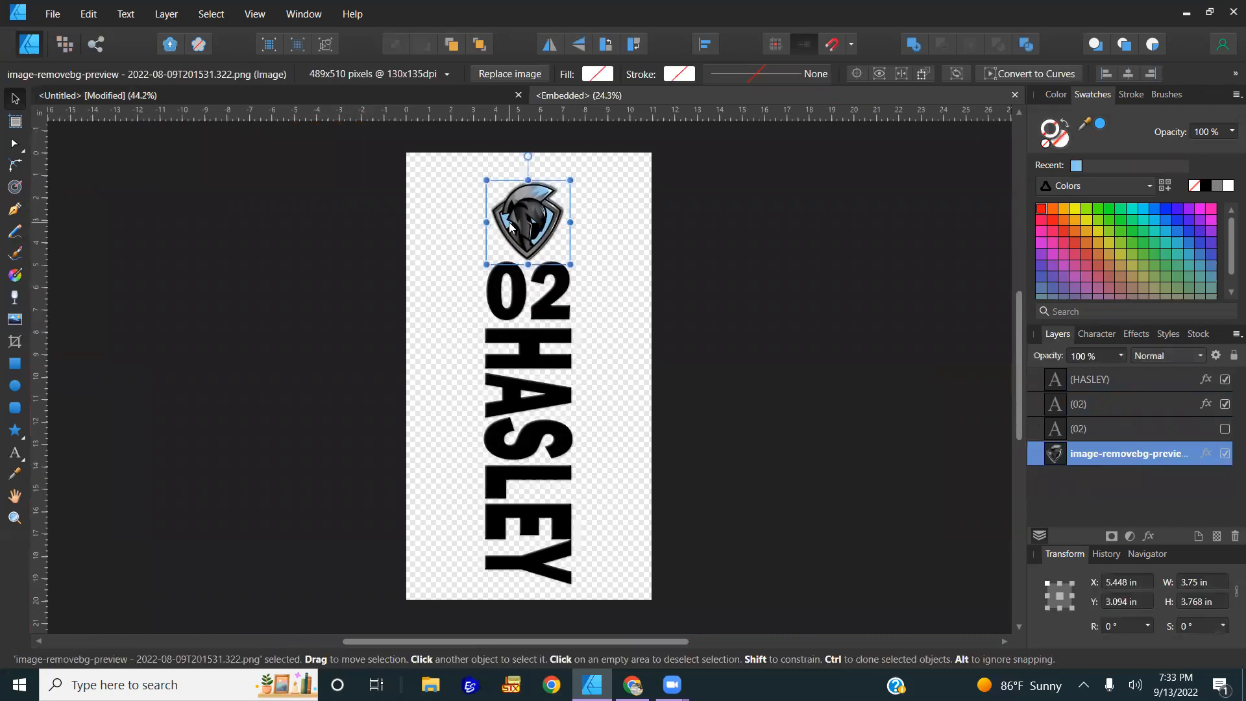
pyautogui.press('Delete')
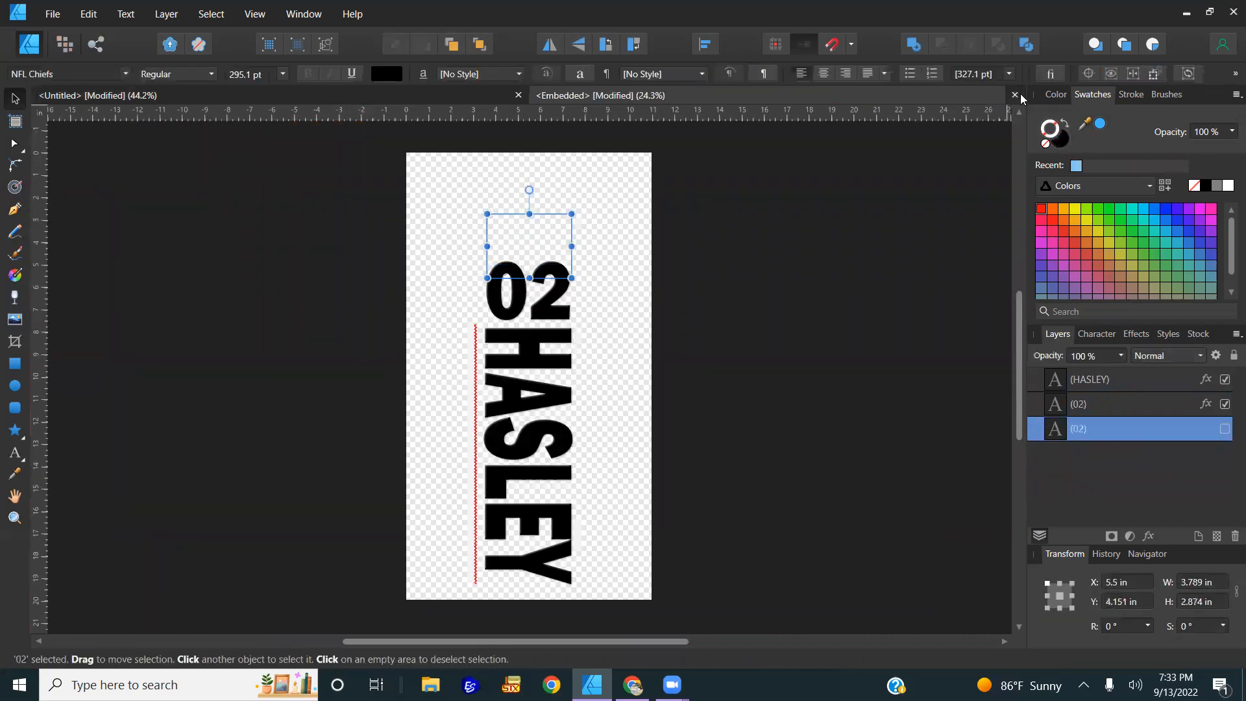
pyautogui.click(1018, 95)
pyautogui.press('Delete')
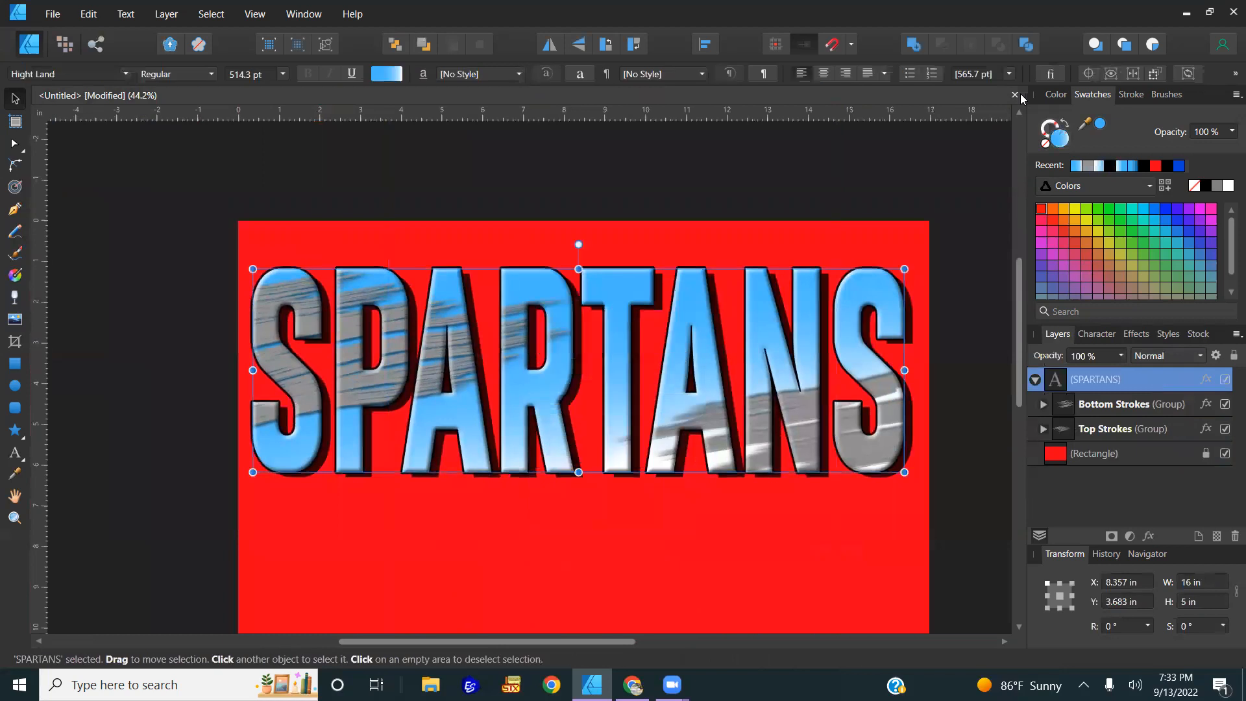
# - Paste the shield logo into the SPARTANS design, enlarge it to about 6.9 in wide and place it over the lower-right corner of the artwork
pyautogui.hotkey('ctrl', 'v')
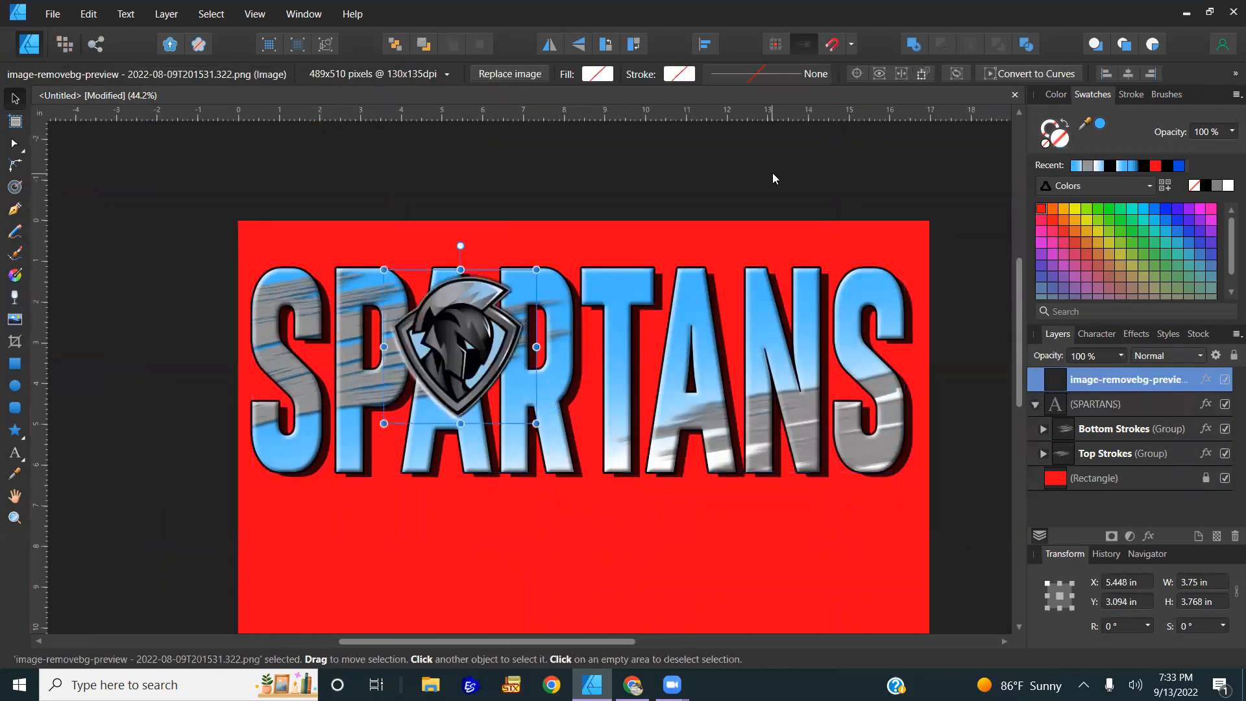
pyautogui.scroll(-2, 468, 280)
pyautogui.scroll(-1, 467, 280)
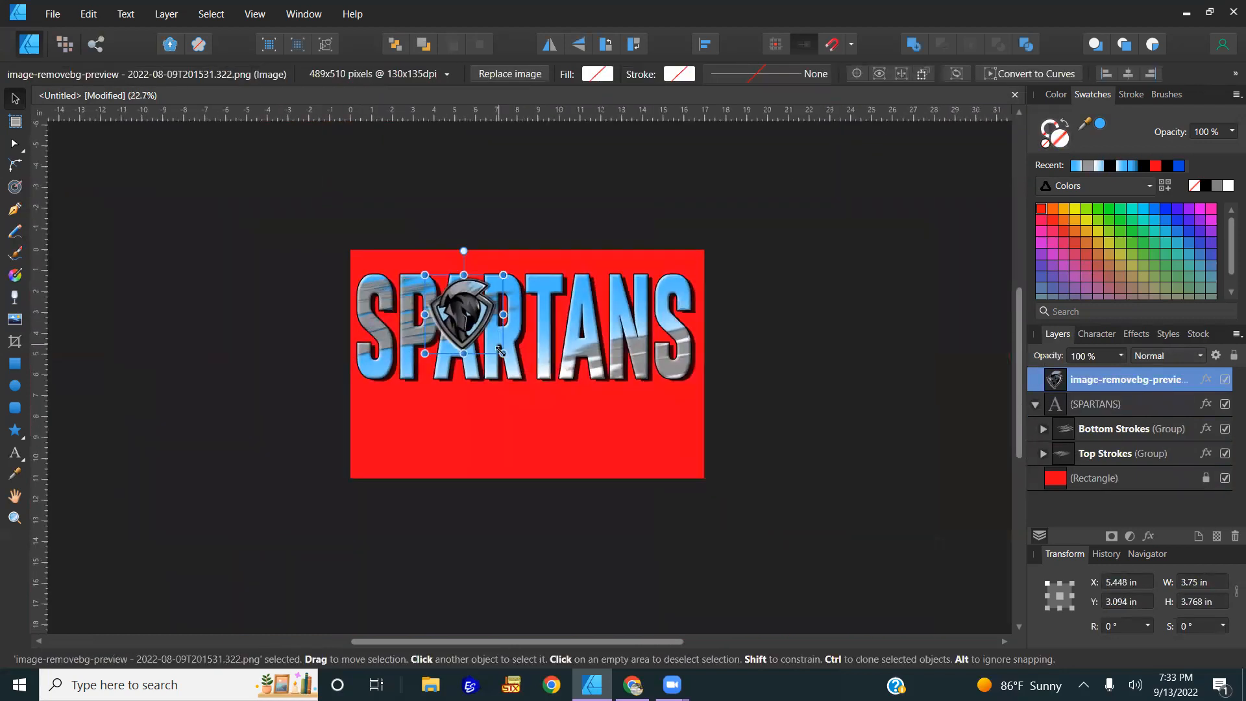
pyautogui.moveTo(503, 354); pyautogui.dragTo(656, 409)
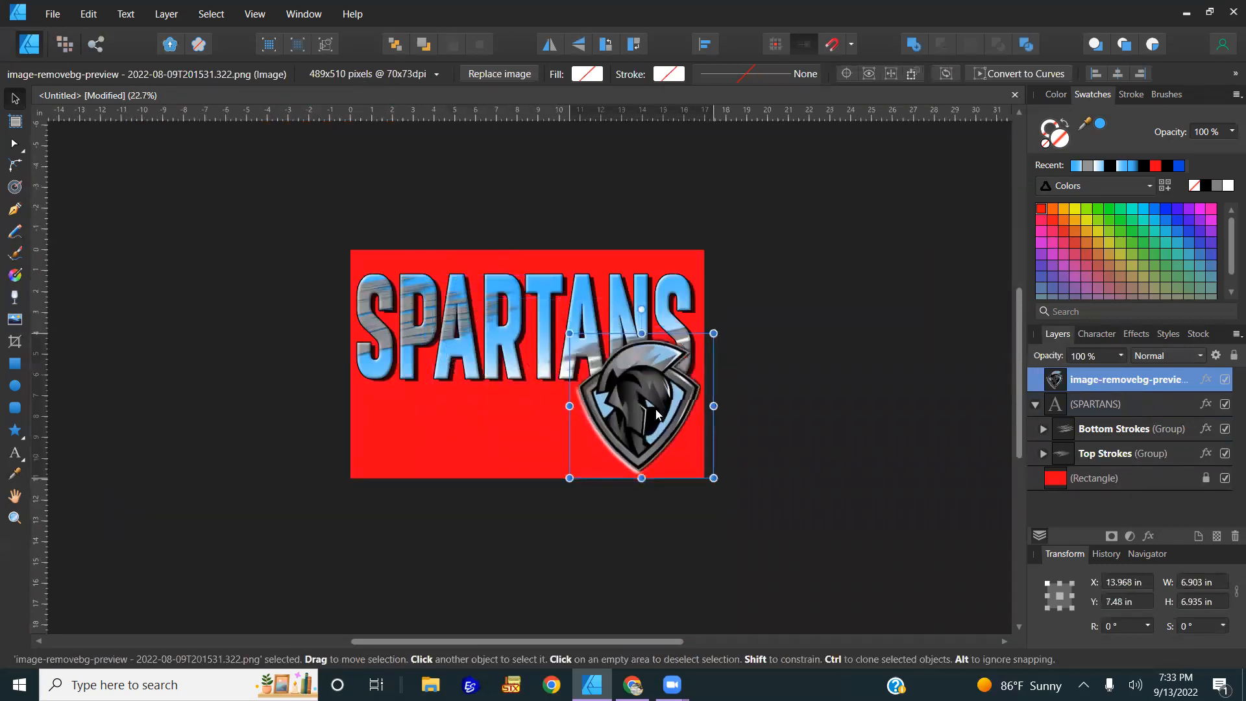
pyautogui.click(779, 349)
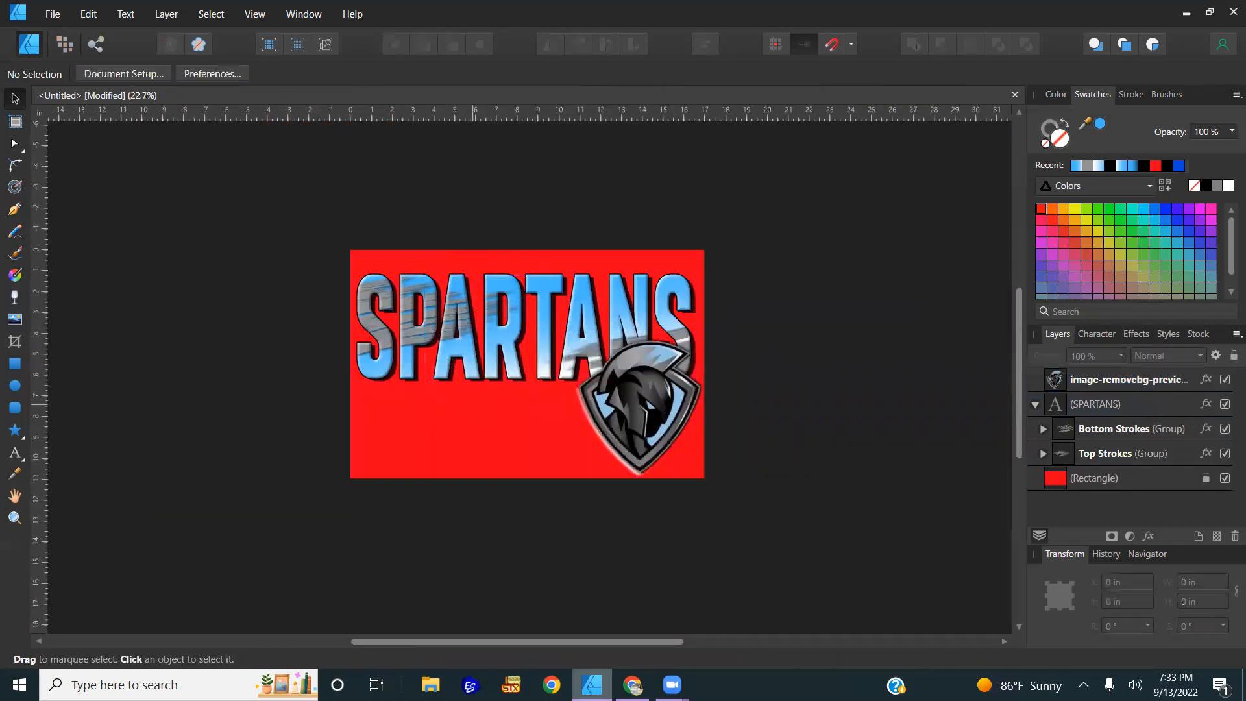
pyautogui.moveTo(633, 685)
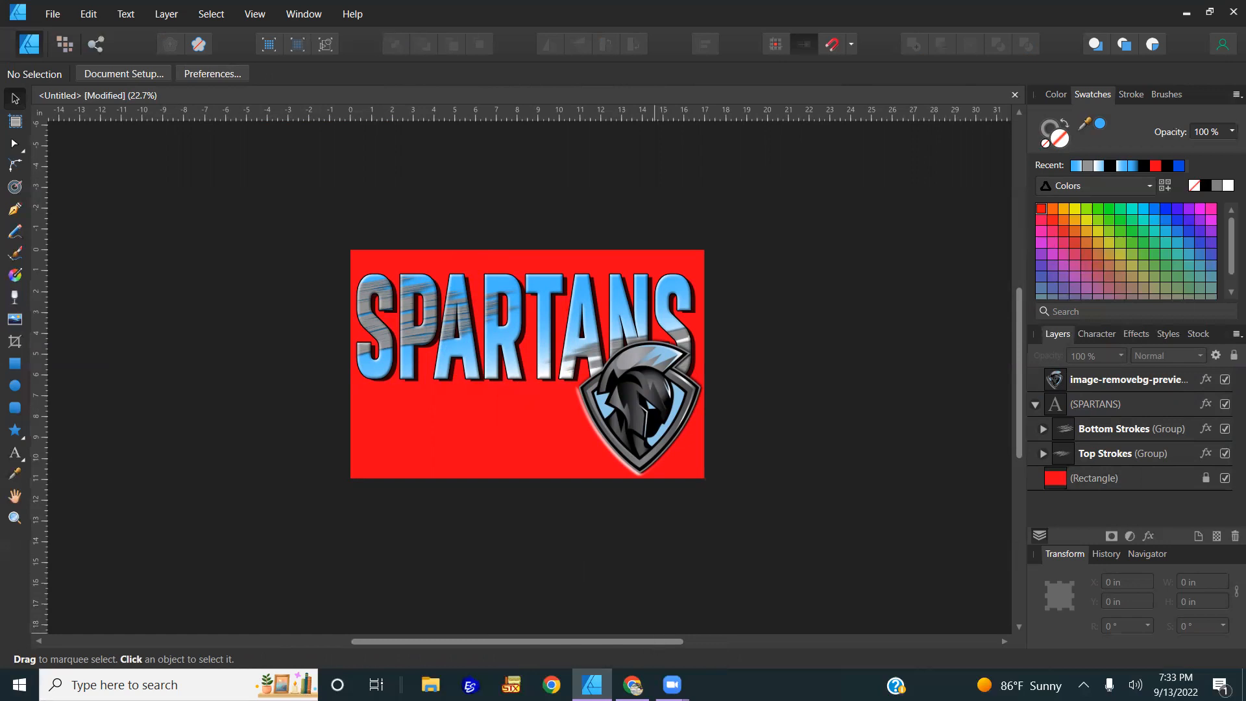
pyautogui.click(633, 685)
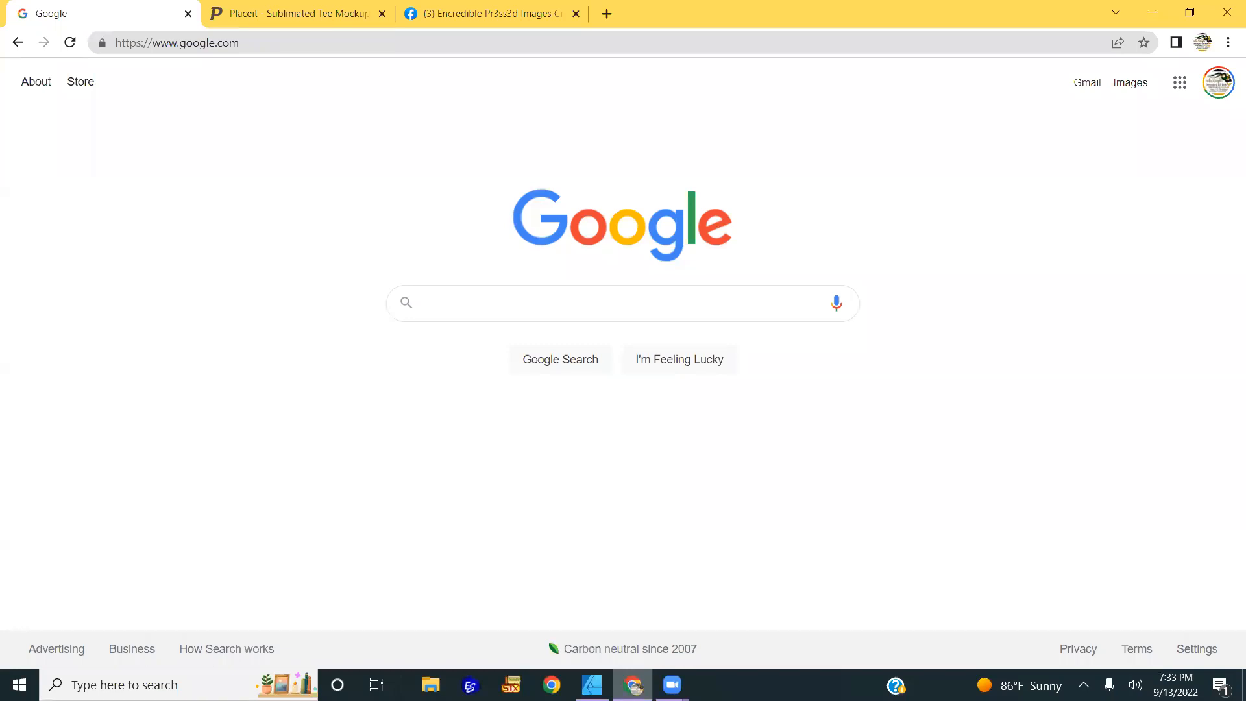
pyautogui.moveTo(592, 685)
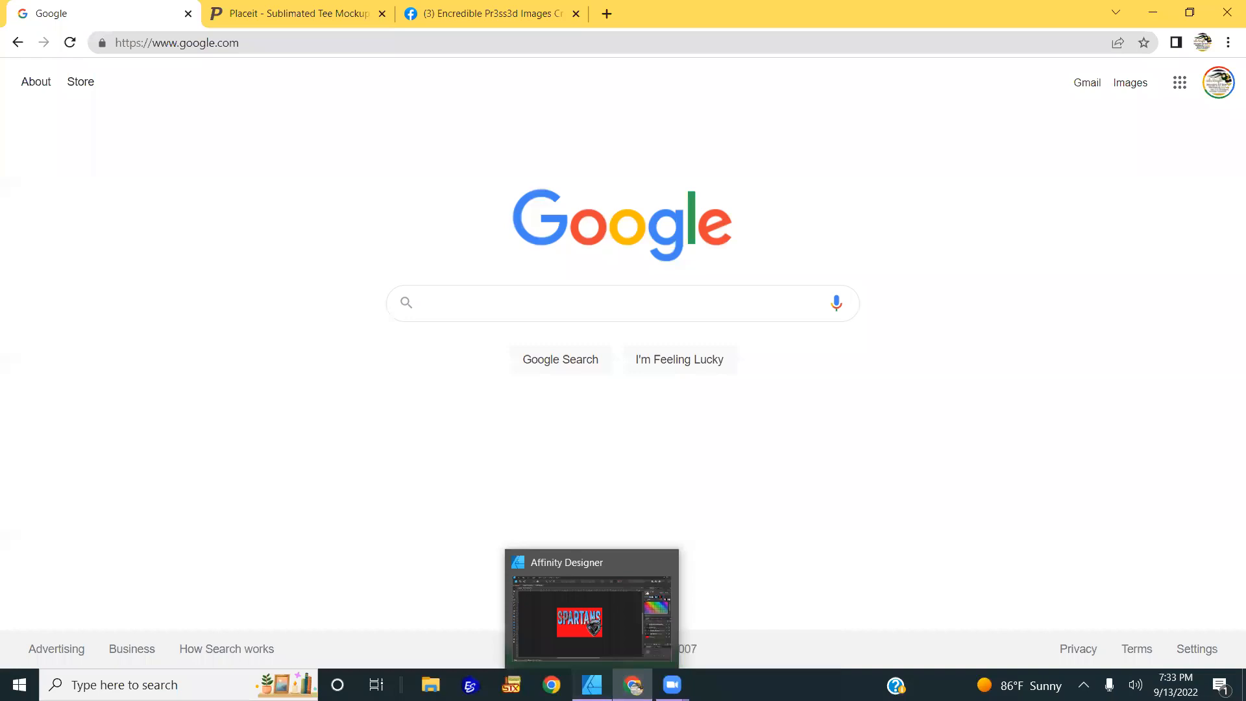
pyautogui.hotkey('alt', 'Tab')
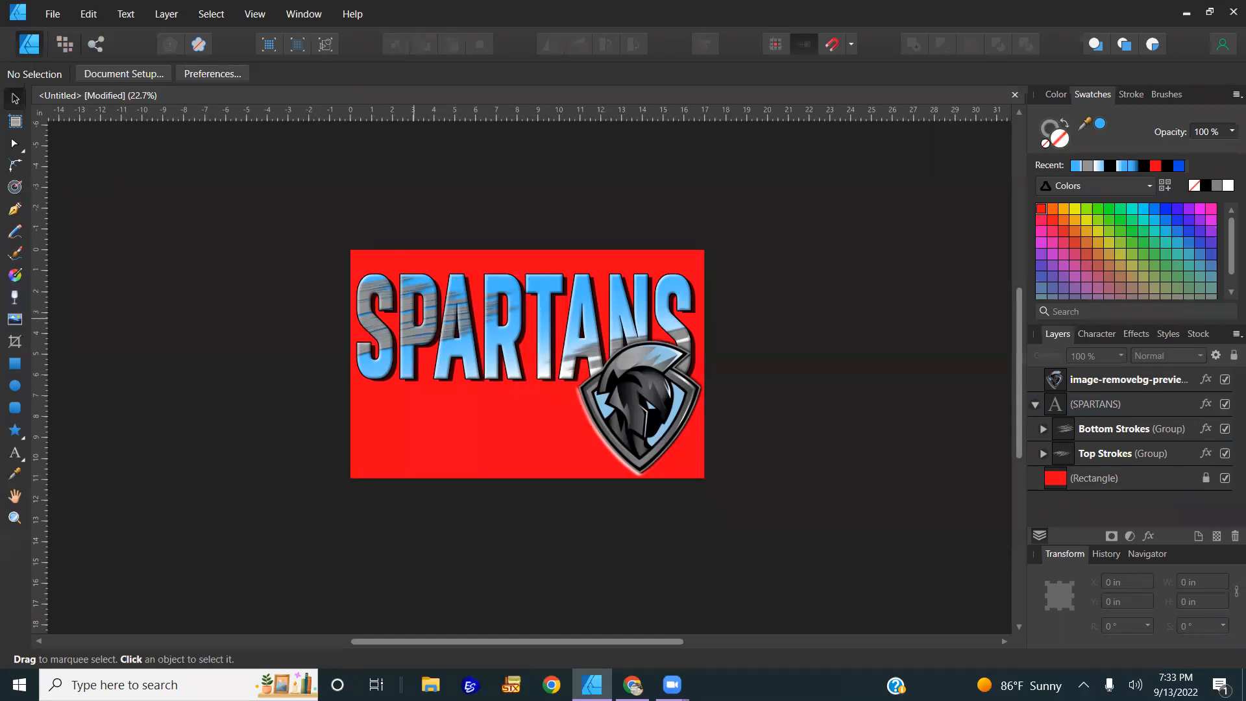
# - Switch to Chrome and search the web for "Grunge paint strokes"
pyautogui.hotkey('alt', 'Tab')
pyautogui.click(279, 45)
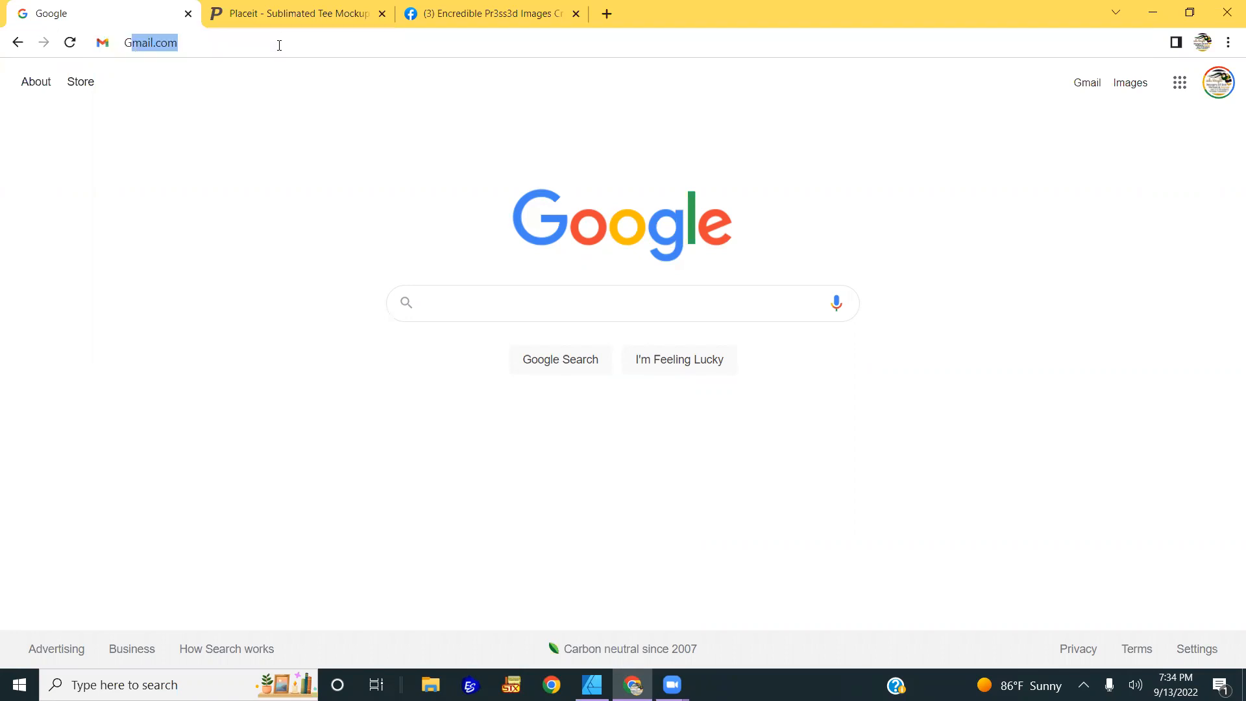
pyautogui.write('Grunge pa')
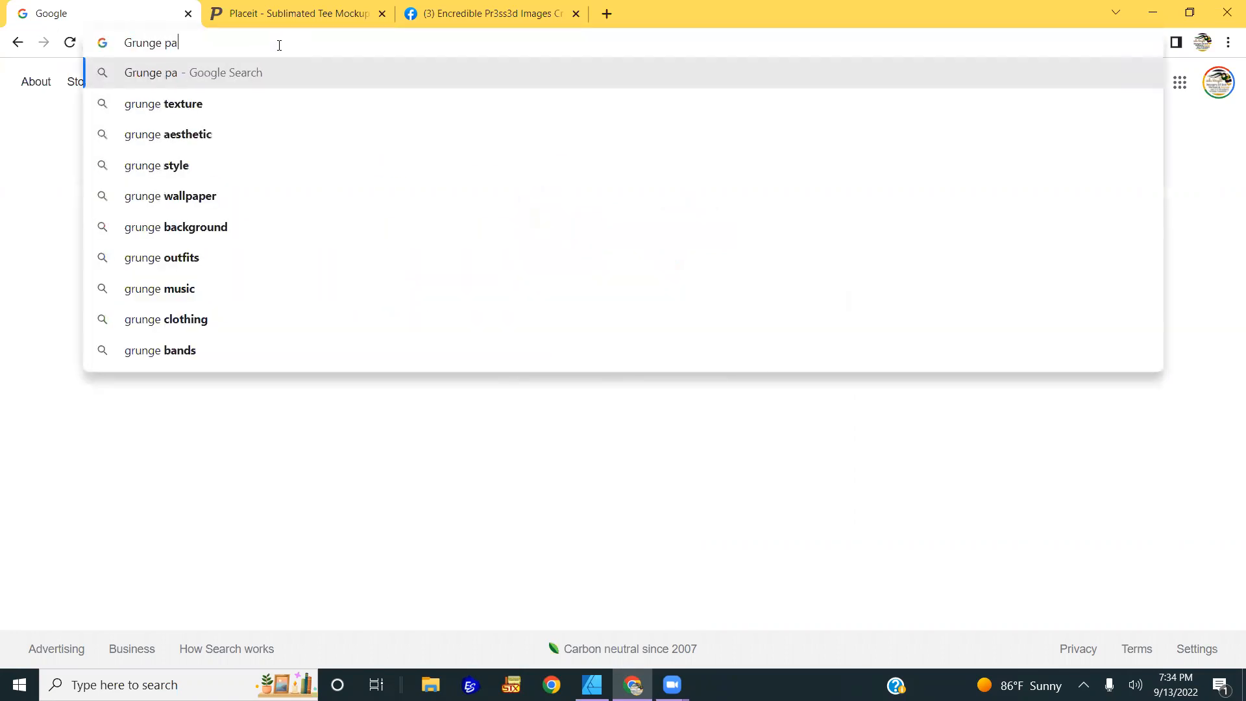
pyautogui.write('int strokes')
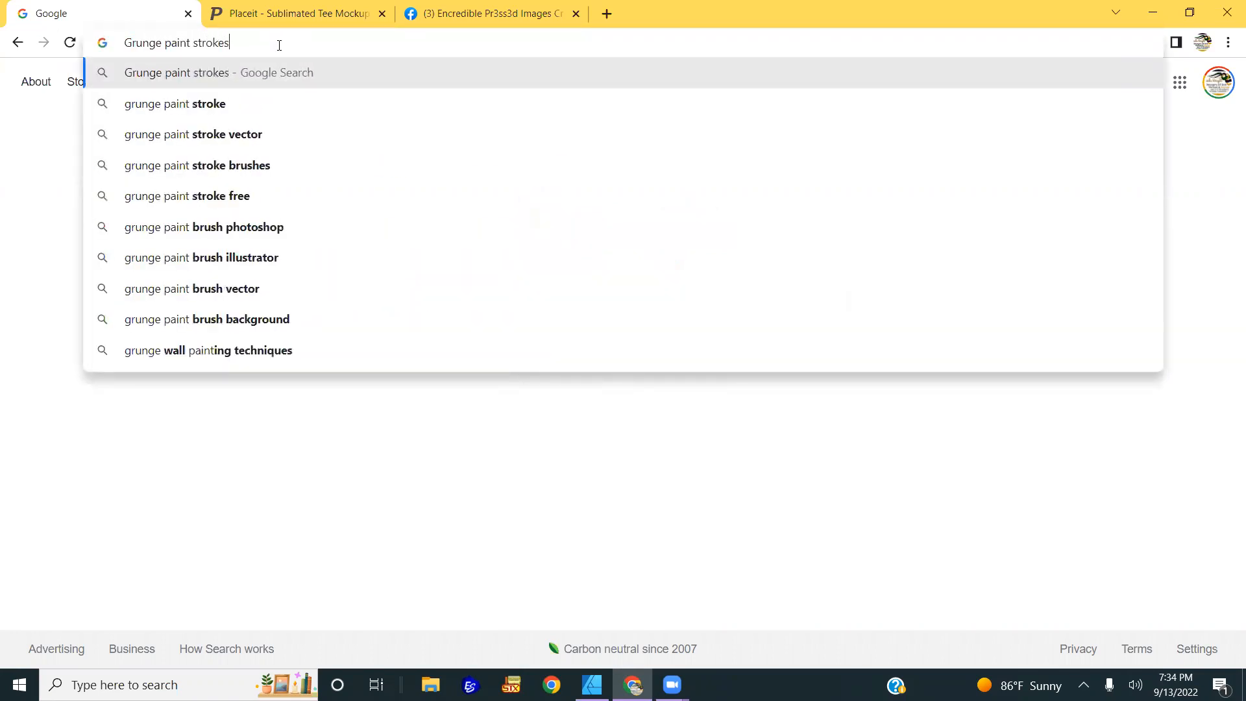
pyautogui.press('Return')
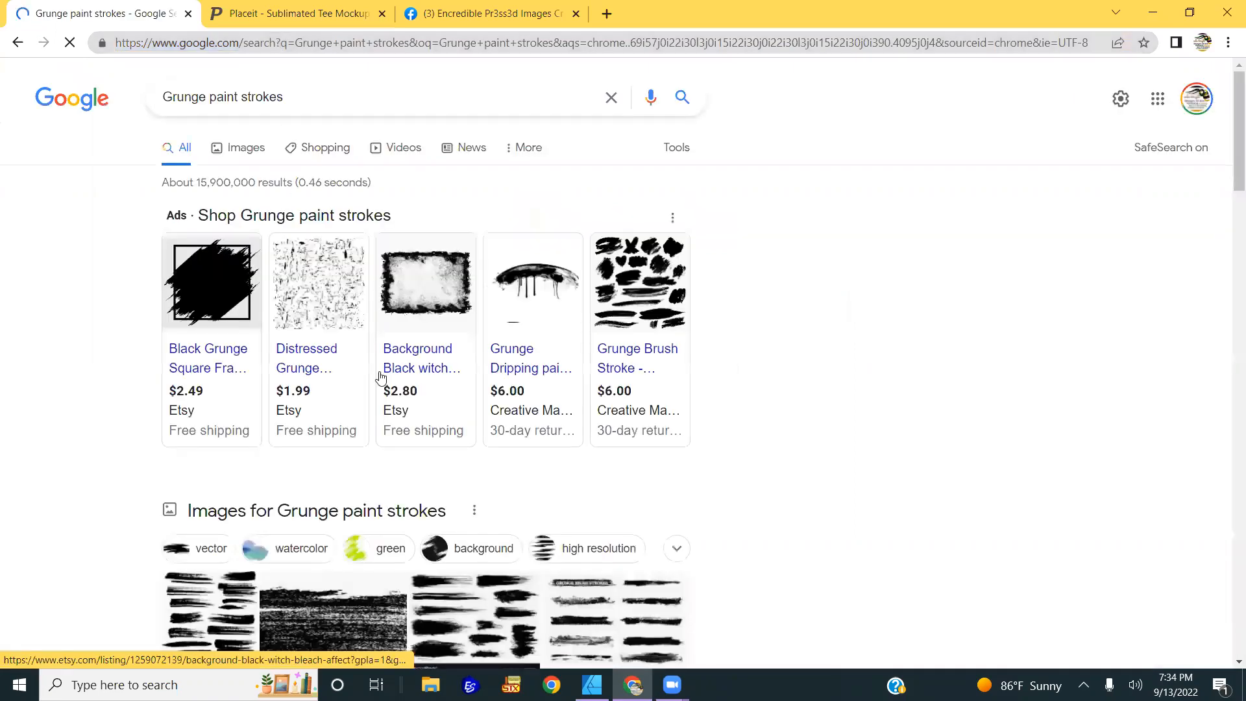
# - Look through the grunge paint stroke results, previewing the OnlyGFX brush stroke banner and the Creative Fabrica brush stroke set
pyautogui.scroll(-2, 333, 462)
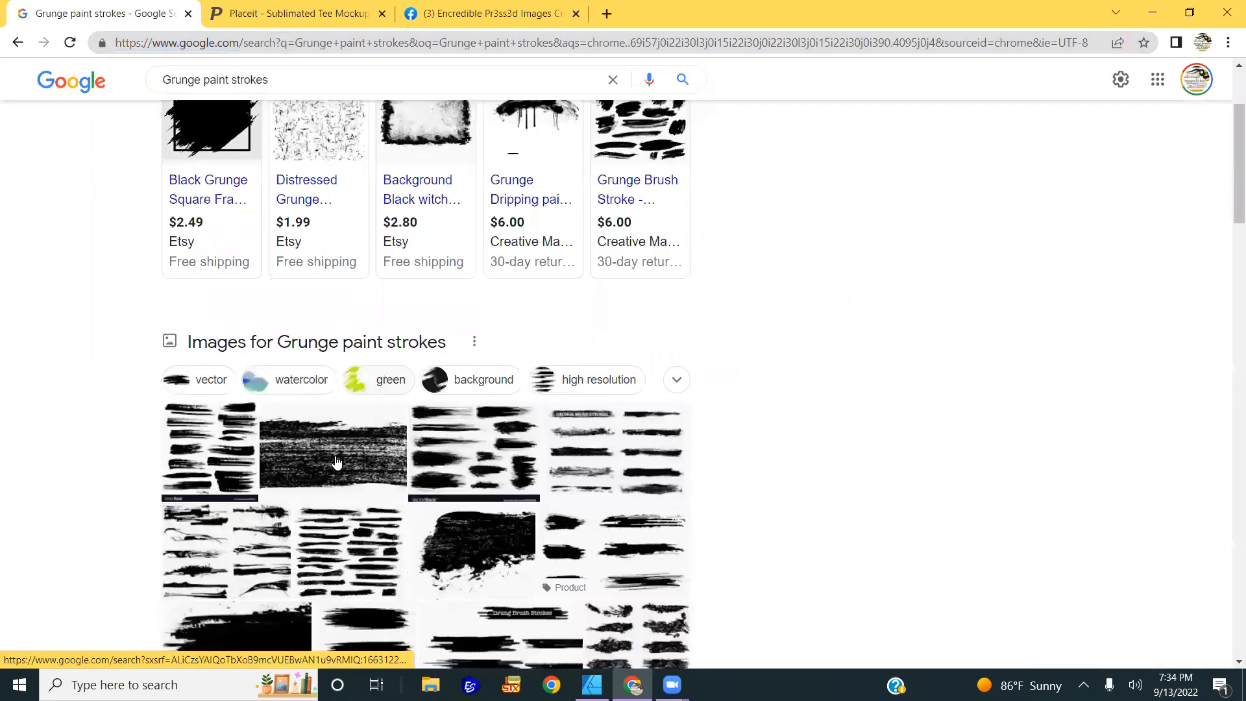
pyautogui.click(359, 453)
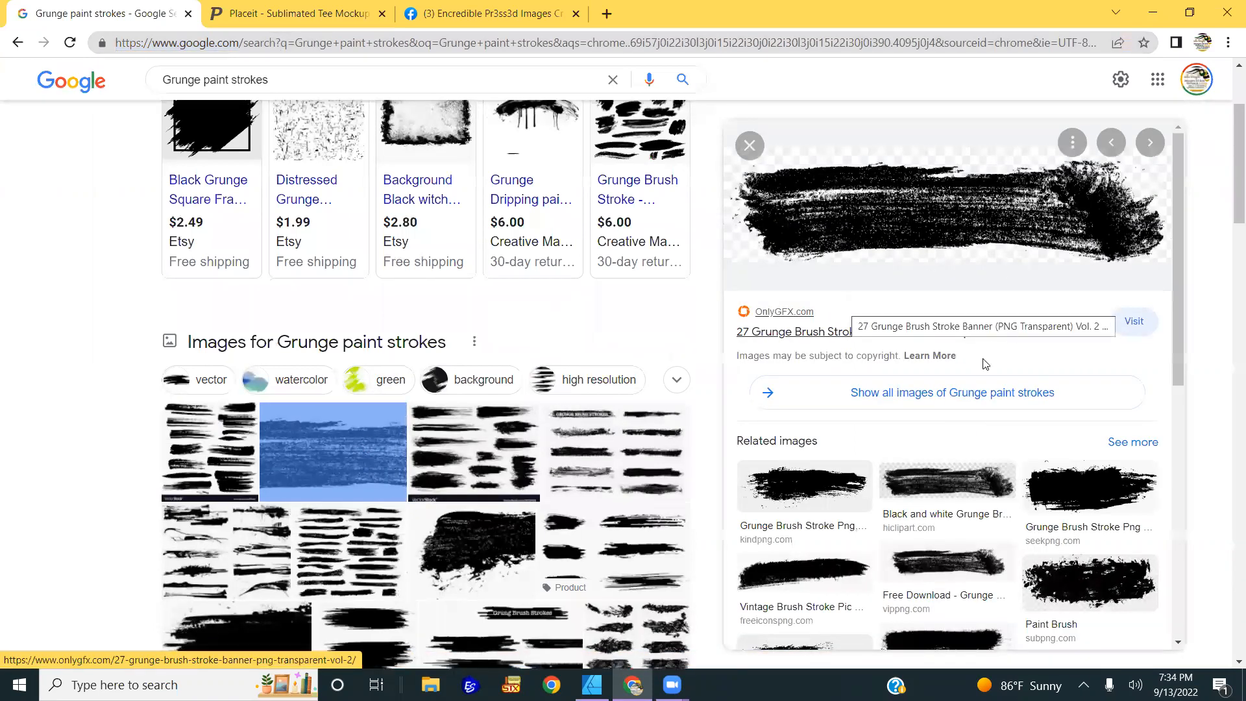
pyautogui.scroll(-6, 986, 364)
pyautogui.scroll(-2, 484, 451)
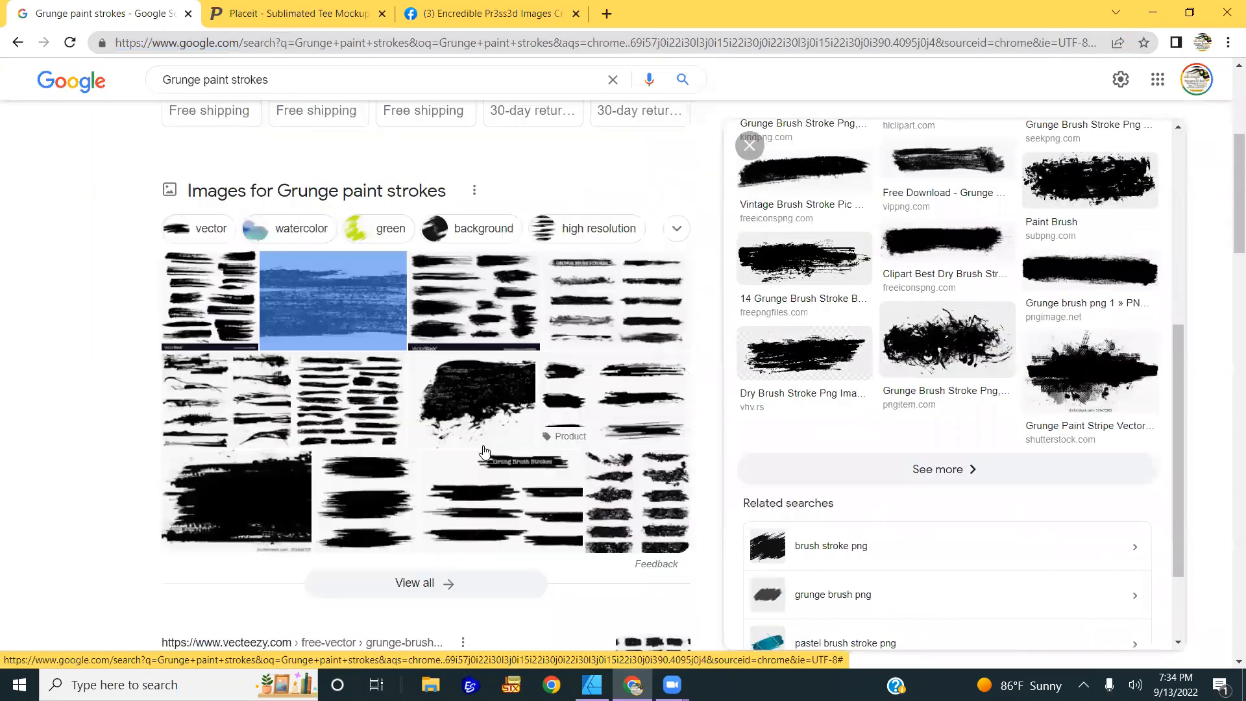
pyautogui.scroll(-2, 484, 451)
pyautogui.click(604, 230)
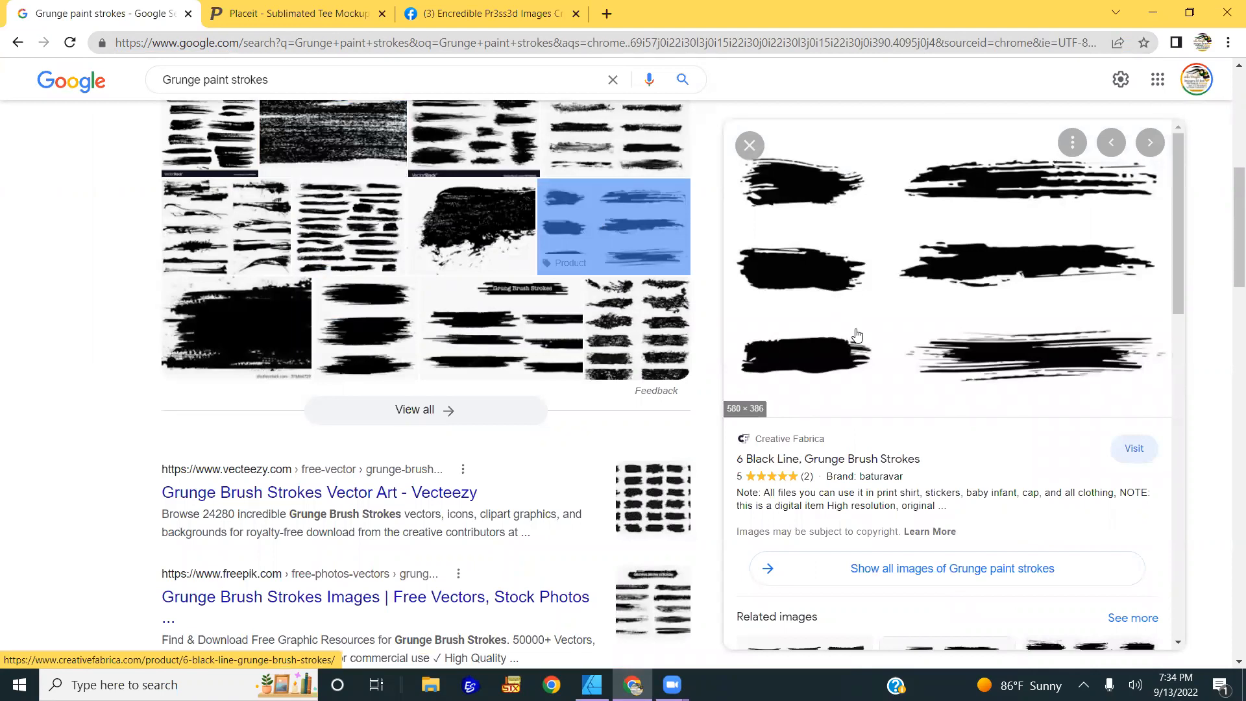
pyautogui.scroll(-5, 563, 337)
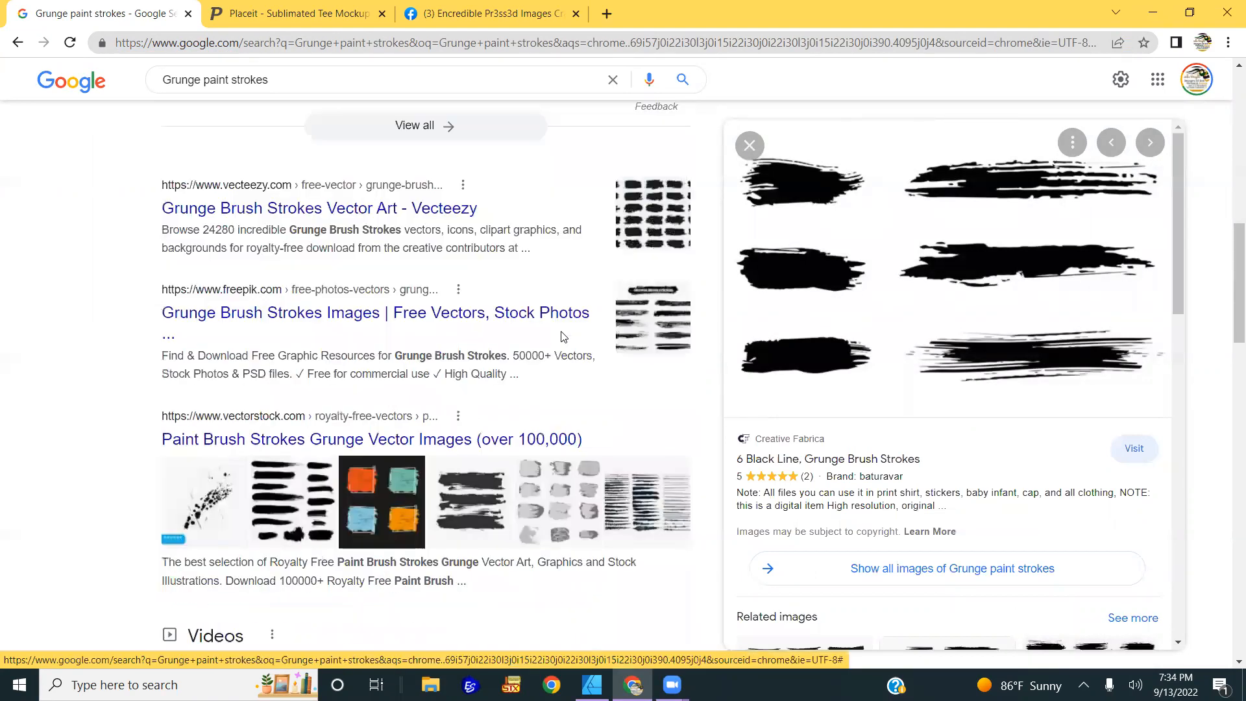
pyautogui.scroll(6, 564, 336)
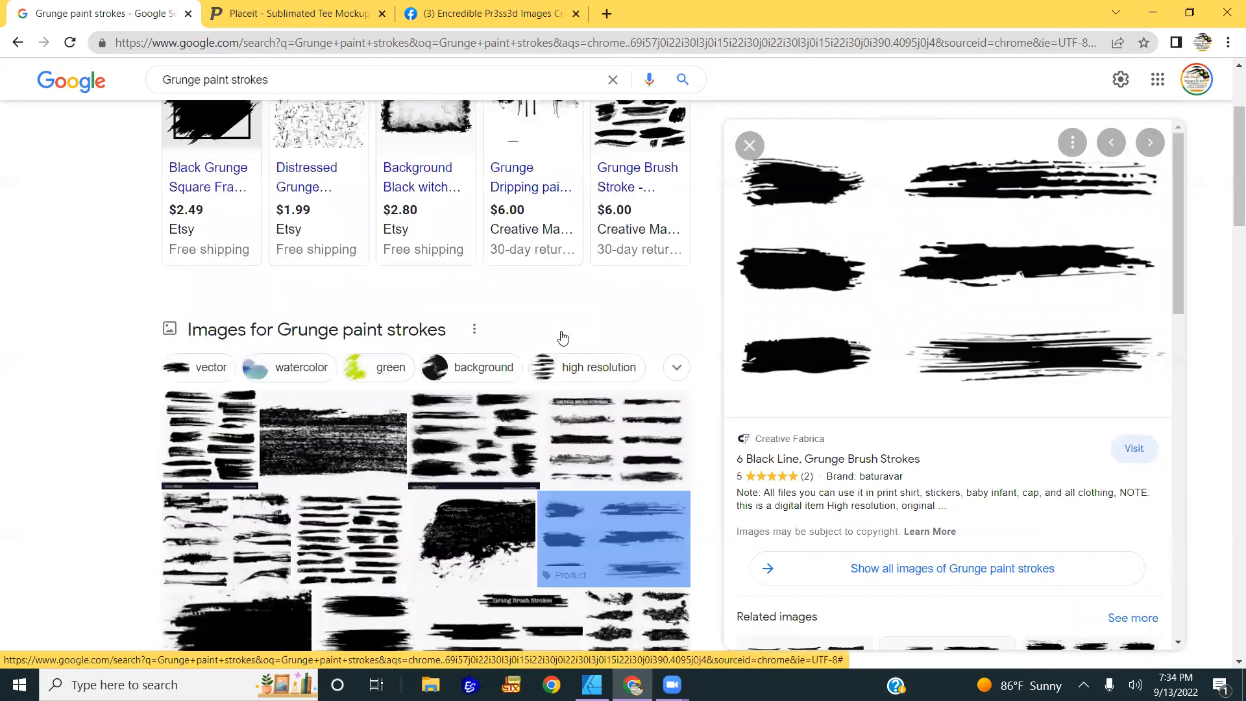
# - Open the bookmarked FreeSVG site and search its clip art for "strokes"
pyautogui.click(1228, 42)
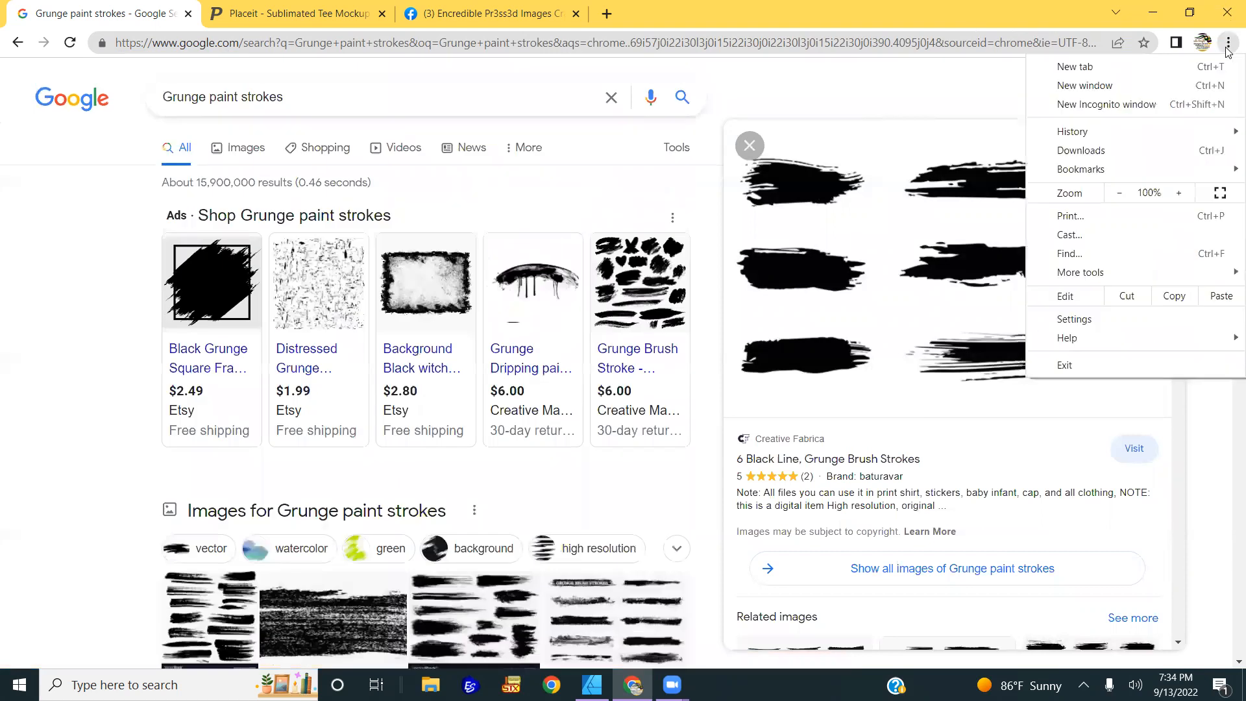
pyautogui.moveTo(1107, 174)
pyautogui.moveTo(1046, 174)
pyautogui.click(831, 300)
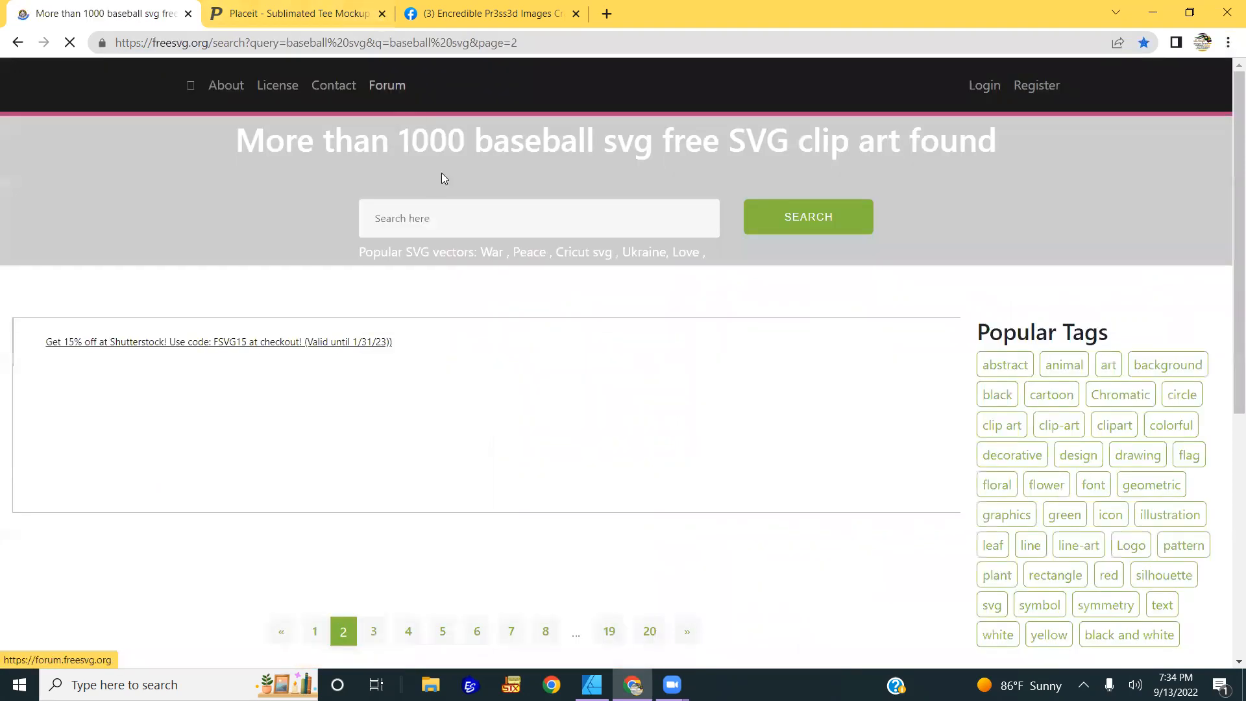
pyautogui.click(472, 226)
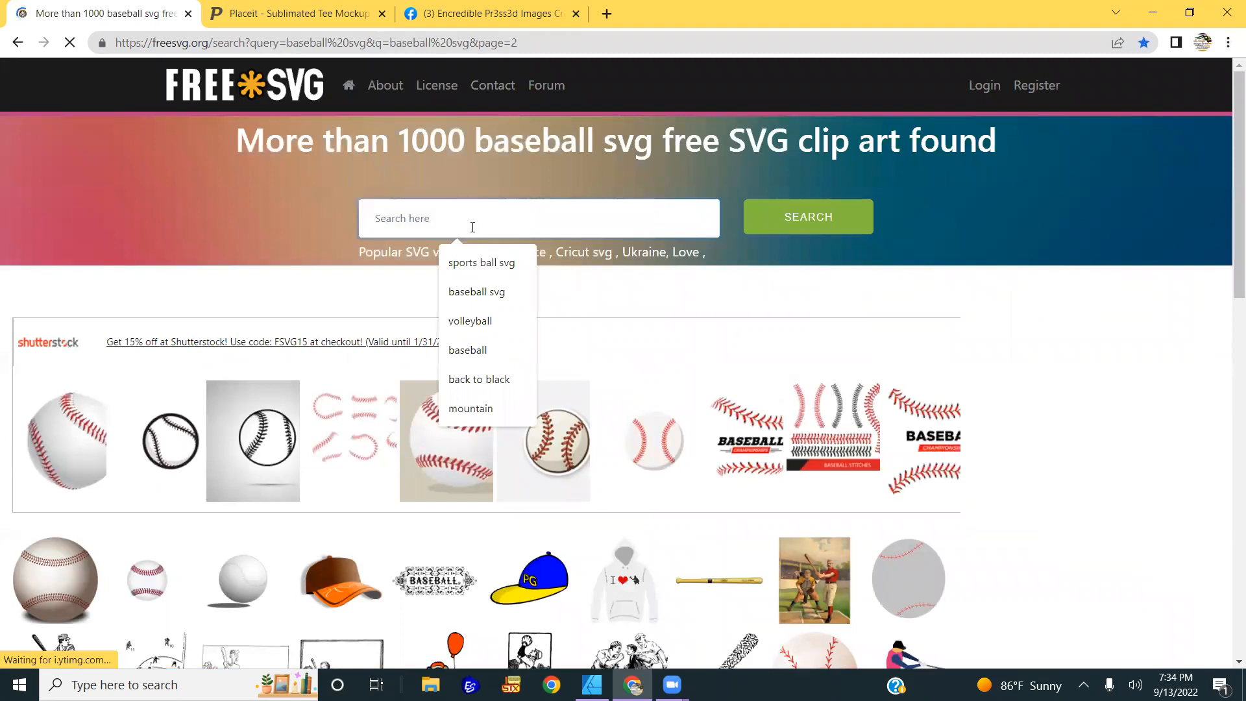
pyautogui.write('strokes')
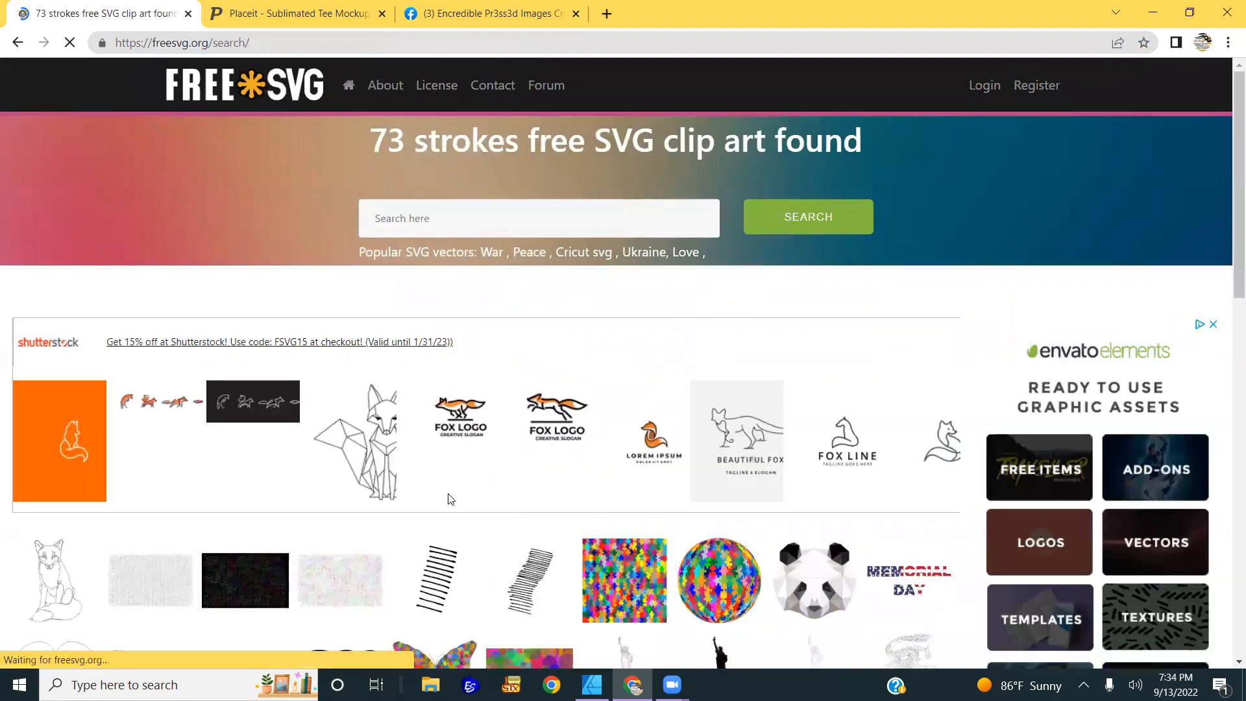
# - Look through the FreeSVG "strokes" results for usable paint stroke graphics
pyautogui.scroll(-2, 451, 499)
pyautogui.scroll(-2, 450, 500)
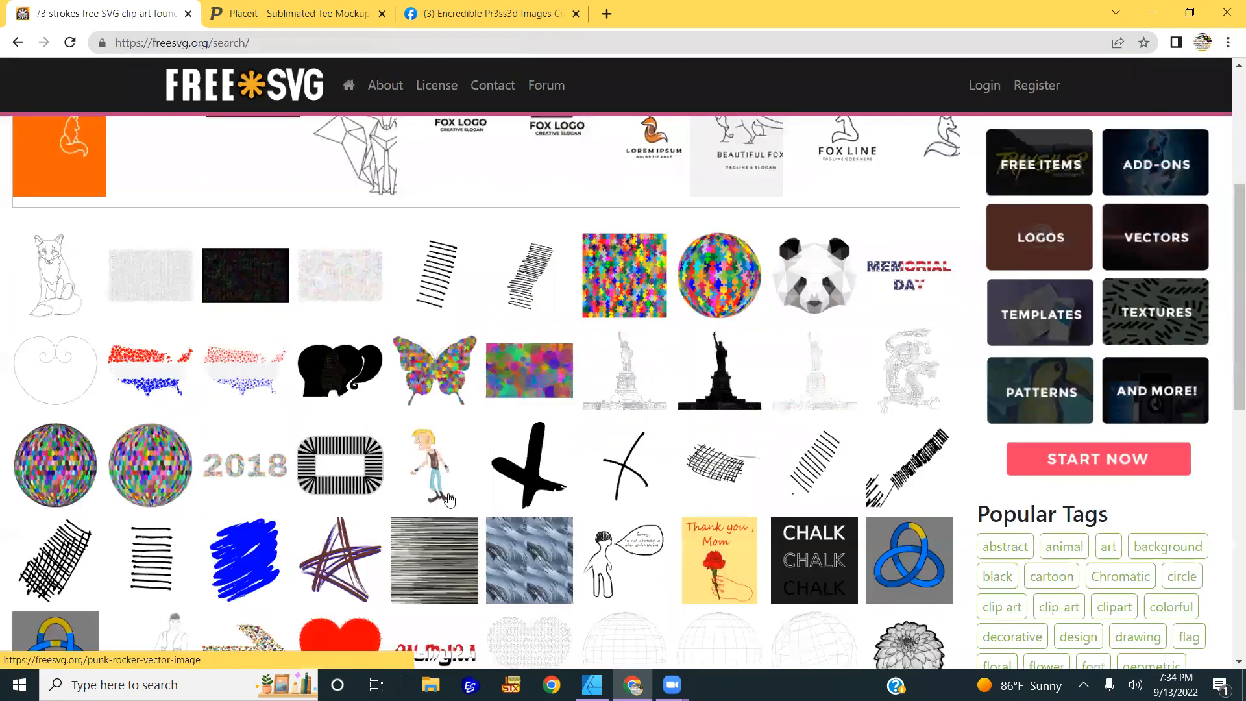
pyautogui.scroll(-2, 450, 499)
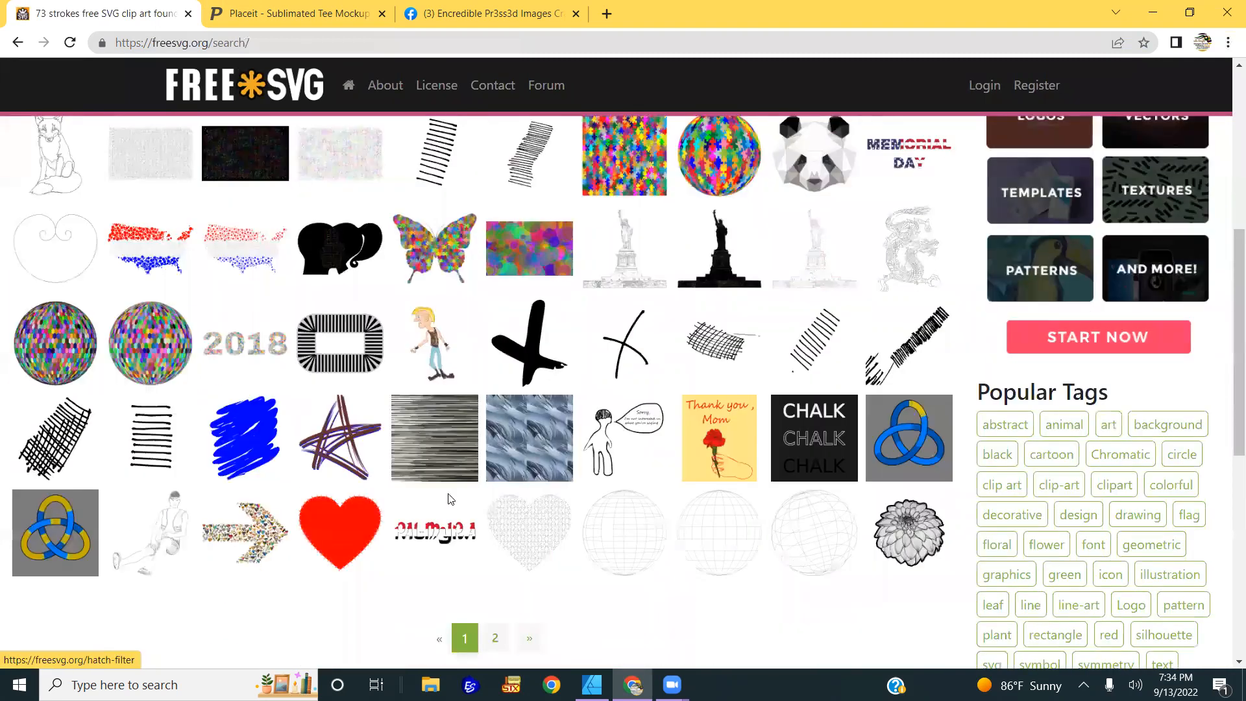
pyautogui.scroll(5, 450, 499)
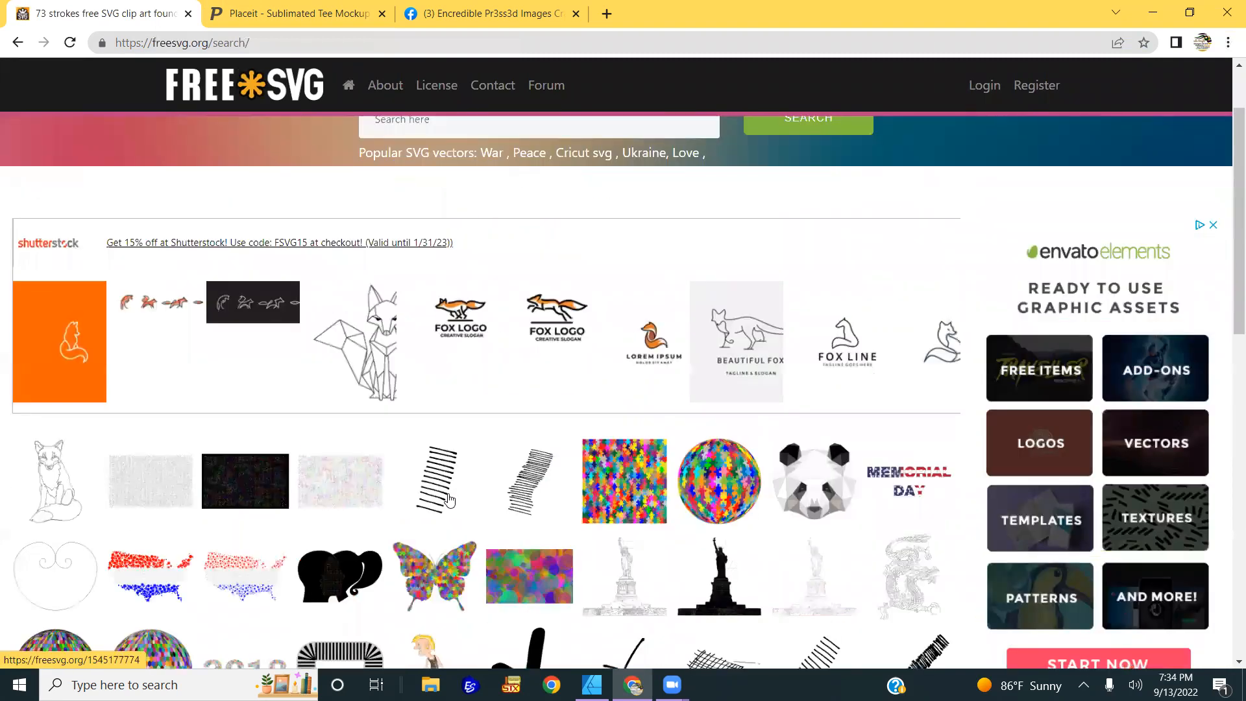
pyautogui.scroll(-4, 450, 499)
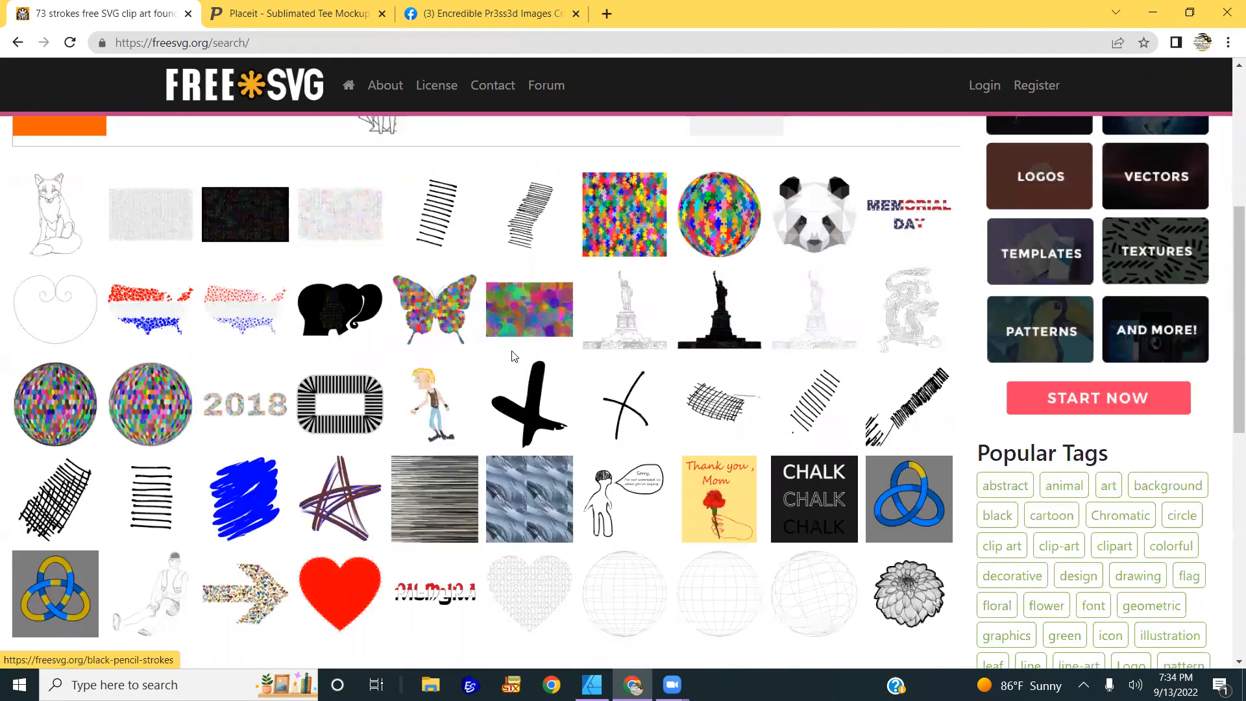
pyautogui.scroll(3, 512, 353)
pyautogui.scroll(3, 528, 200)
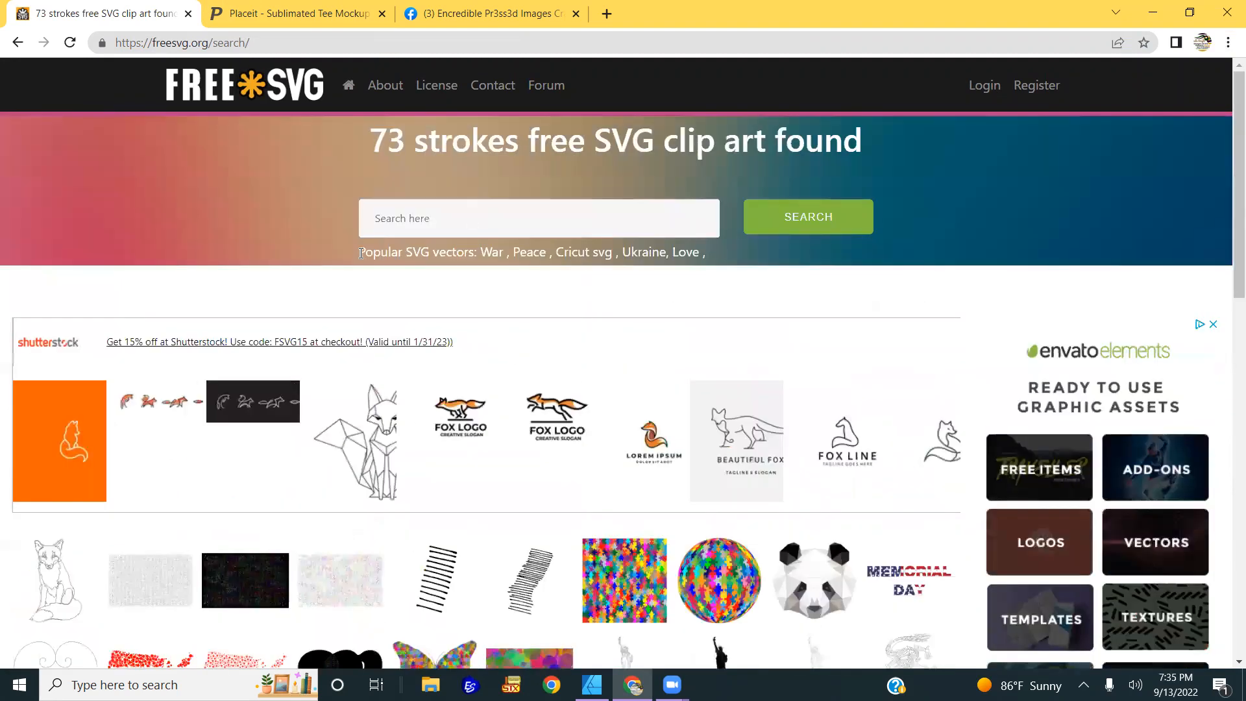
# - Search FreeSVG for "paint" and look over the first rows of results
pyautogui.write('paint')
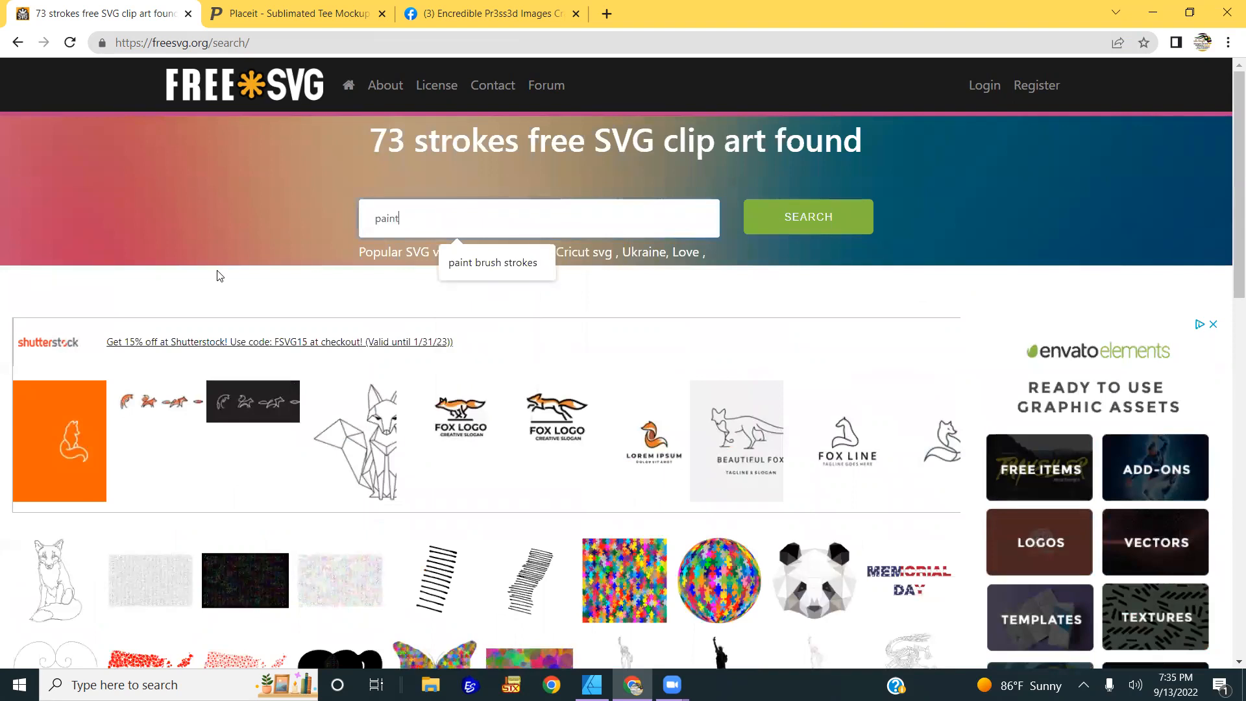
pyautogui.press('Return')
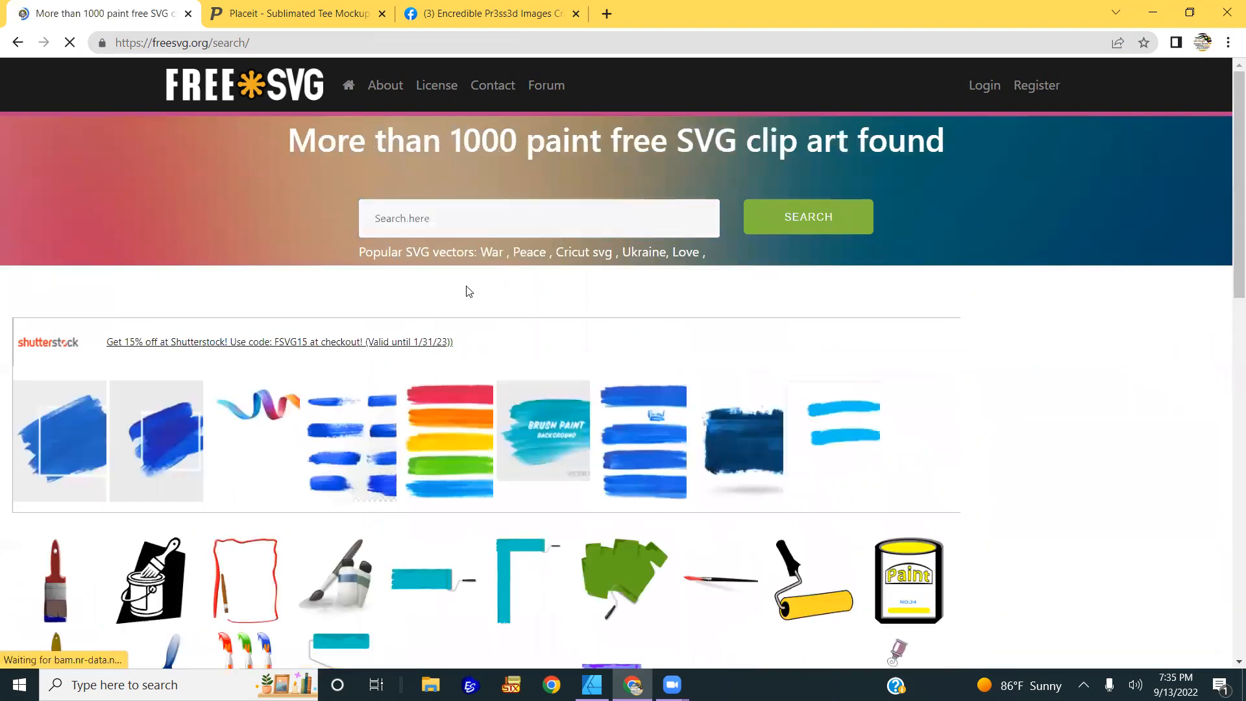
pyautogui.scroll(-2, 447, 453)
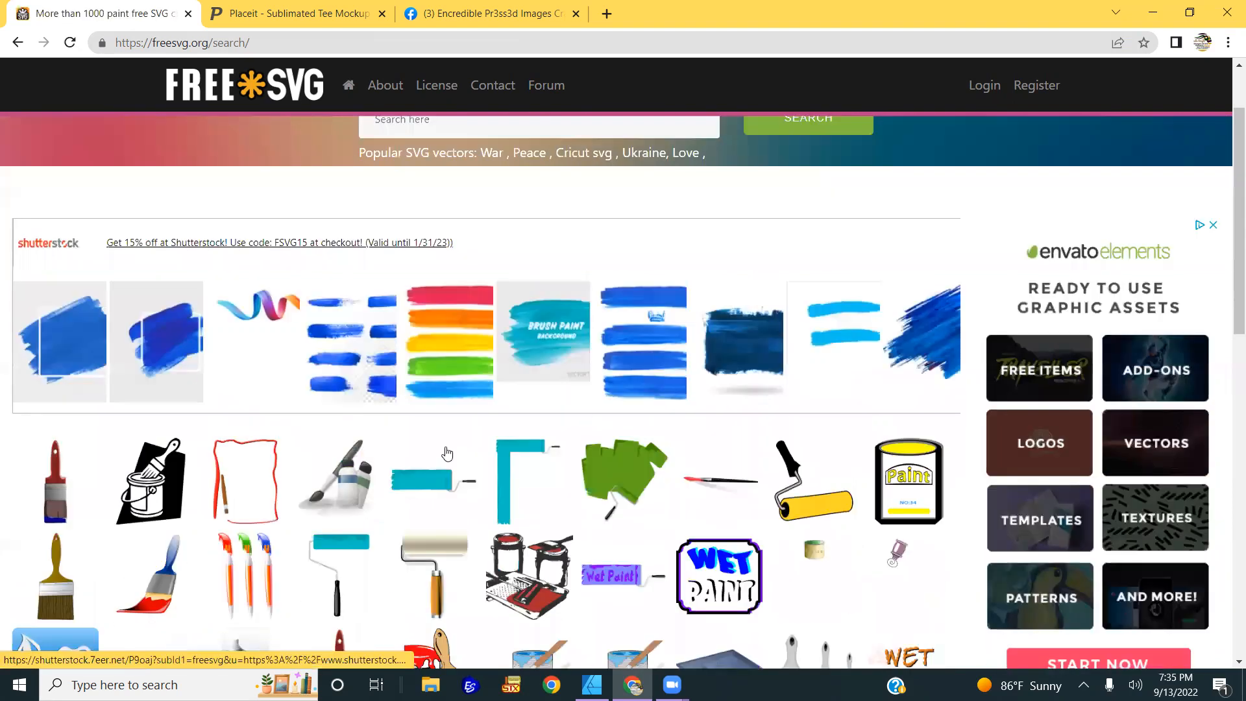
pyautogui.scroll(-2, 447, 453)
pyautogui.scroll(-1, 447, 454)
pyautogui.scroll(3, 447, 453)
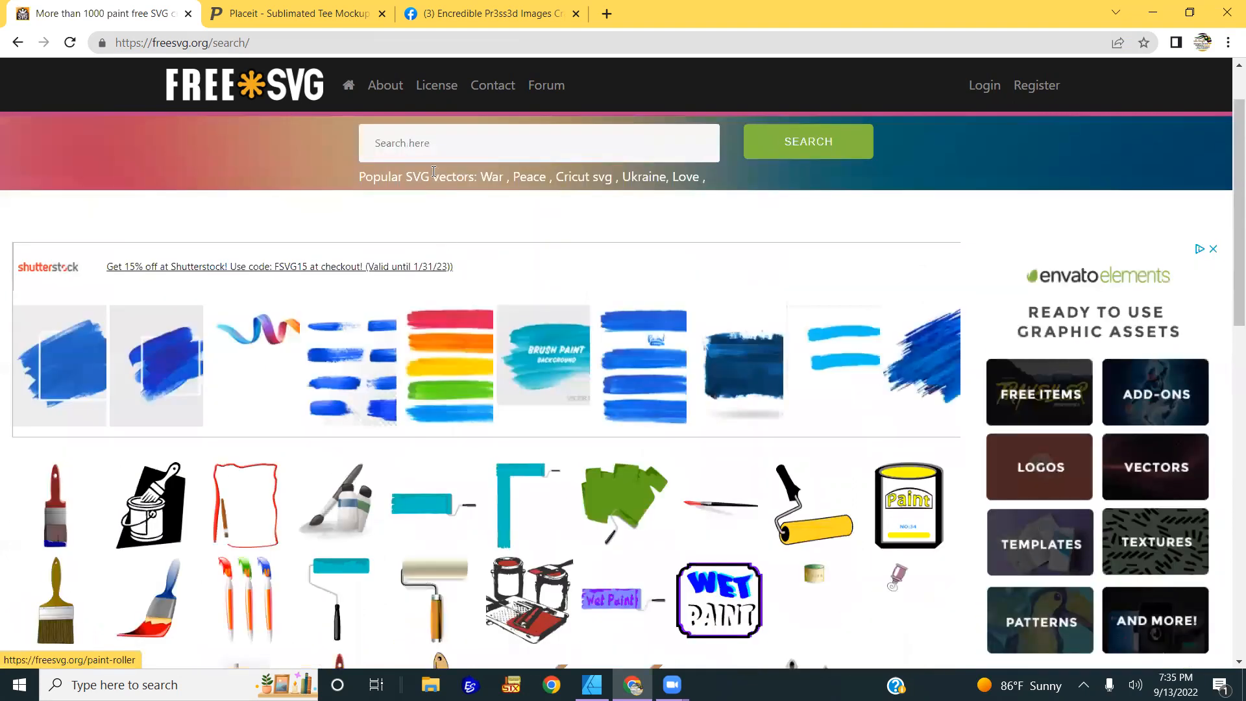
# - Search FreeSVG for "paint splatter"
pyautogui.click(457, 145)
pyautogui.write('paint splatter')
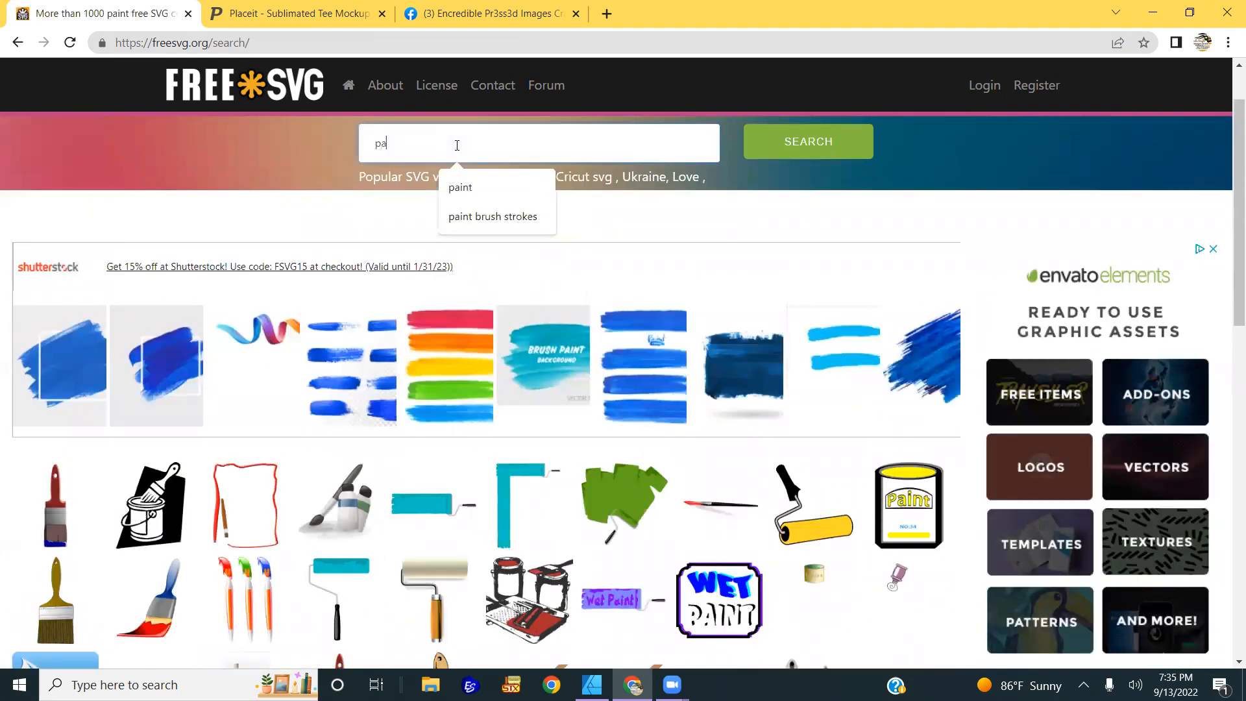
pyautogui.press('Return')
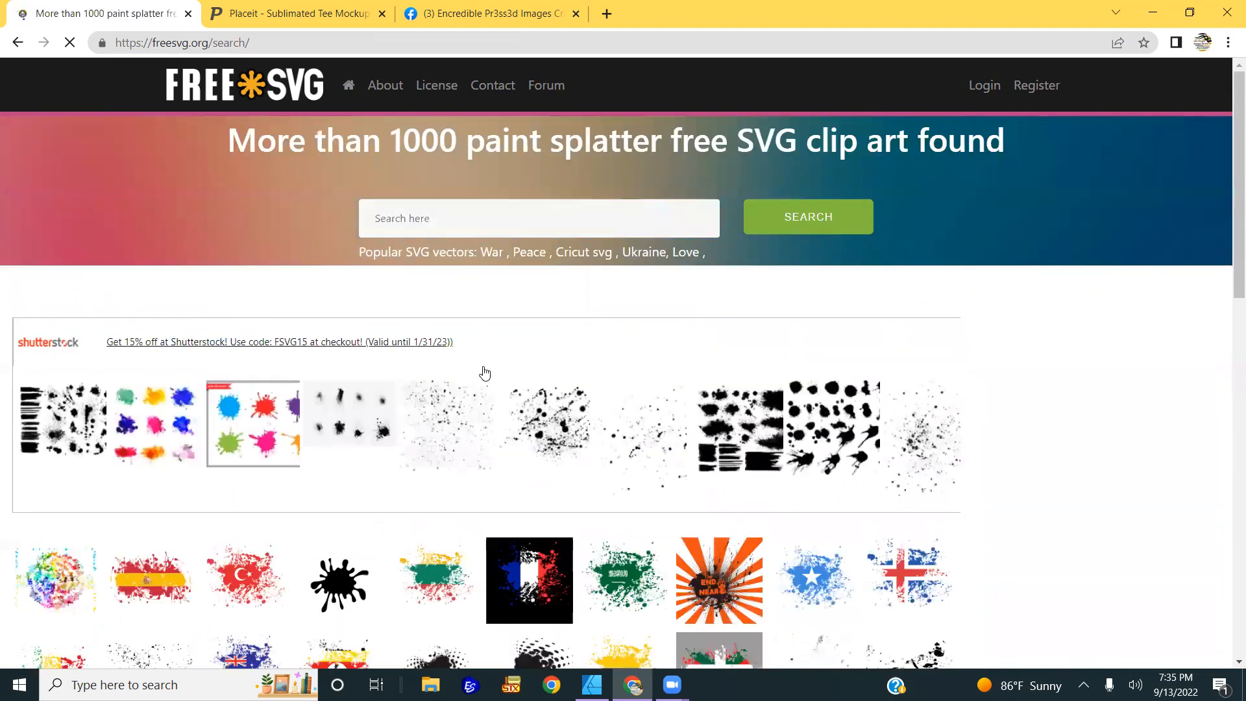
# - Examine the first two pages of paint splatter results for suitable splatter and grunge graphics
pyautogui.scroll(-2, 486, 371)
pyautogui.scroll(-1, 486, 371)
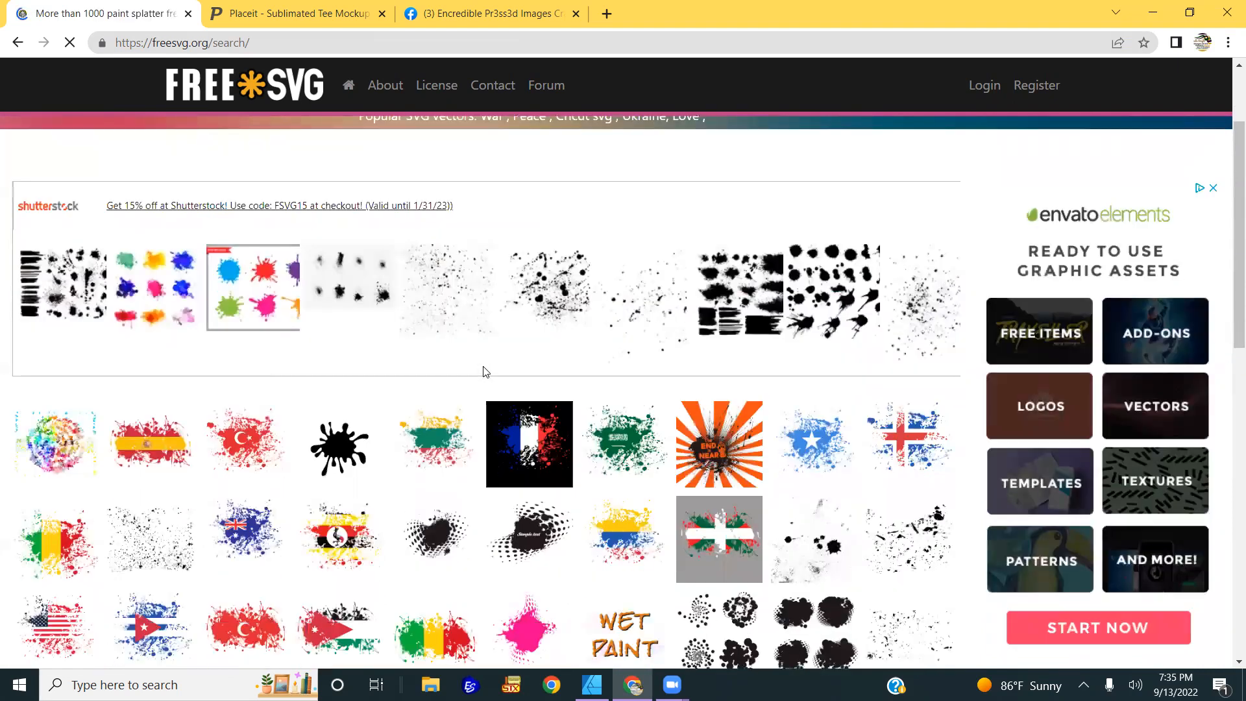
pyautogui.scroll(-3, 483, 371)
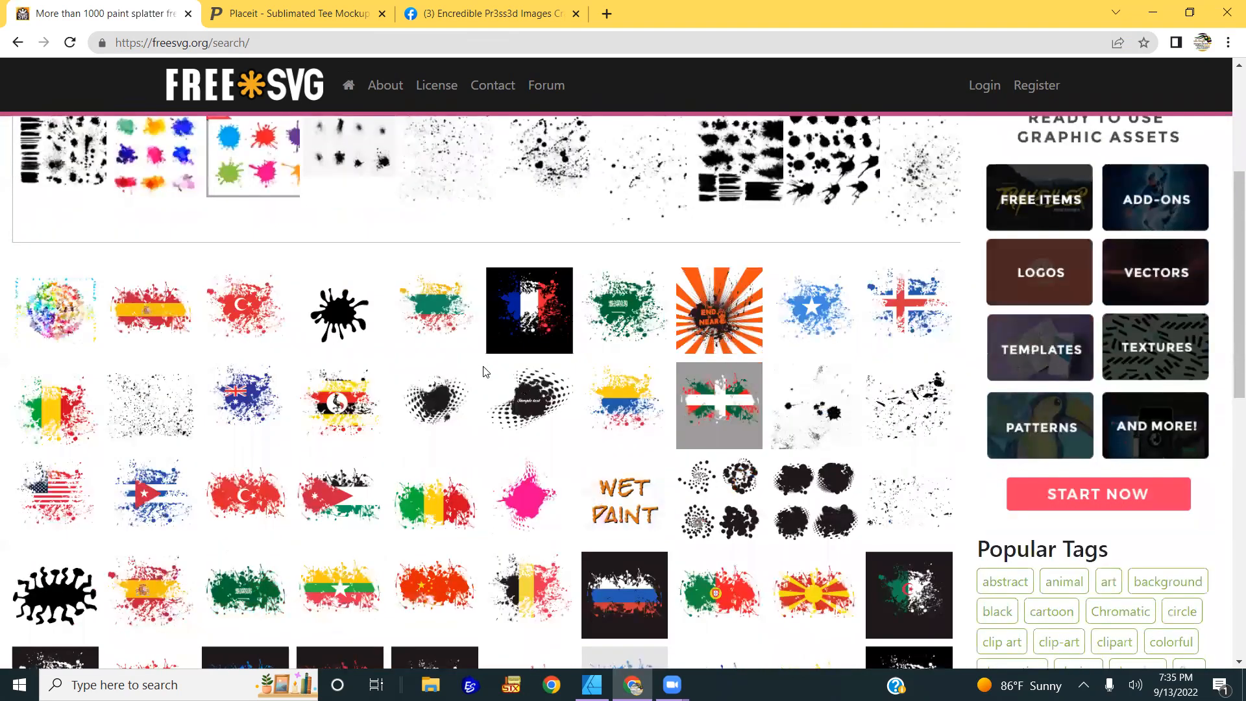
pyautogui.scroll(-1, 483, 371)
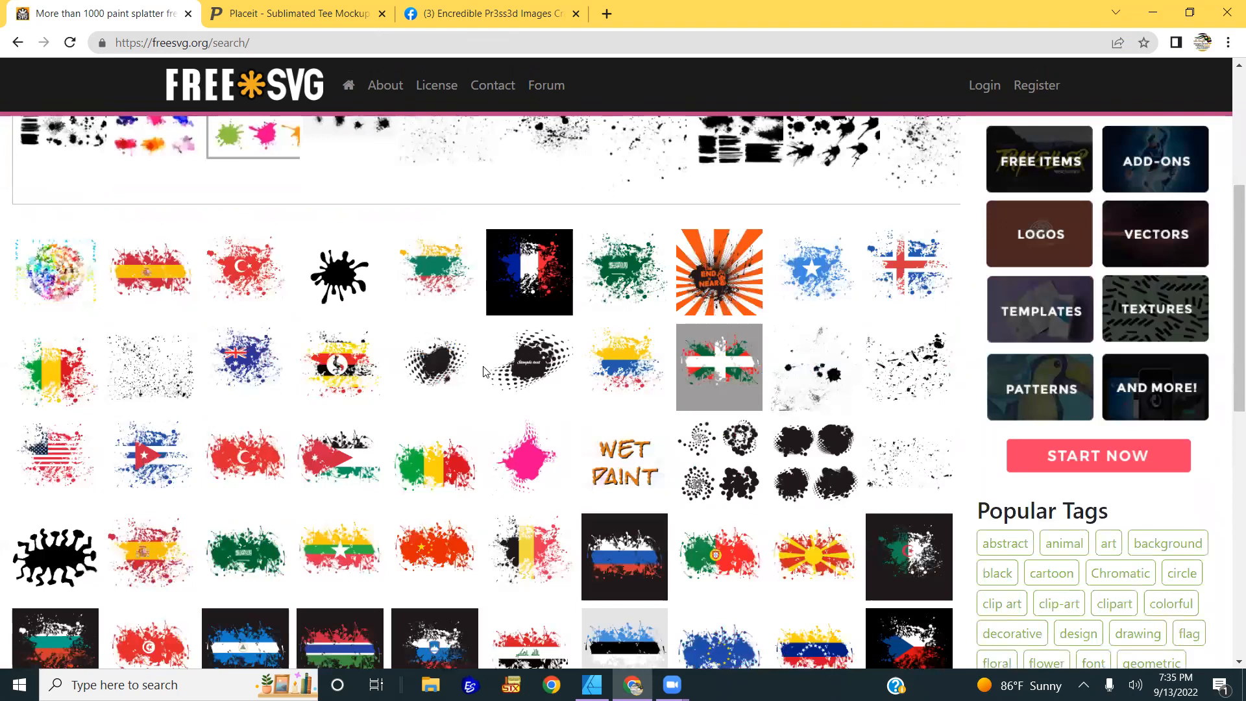
pyautogui.scroll(-2, 483, 371)
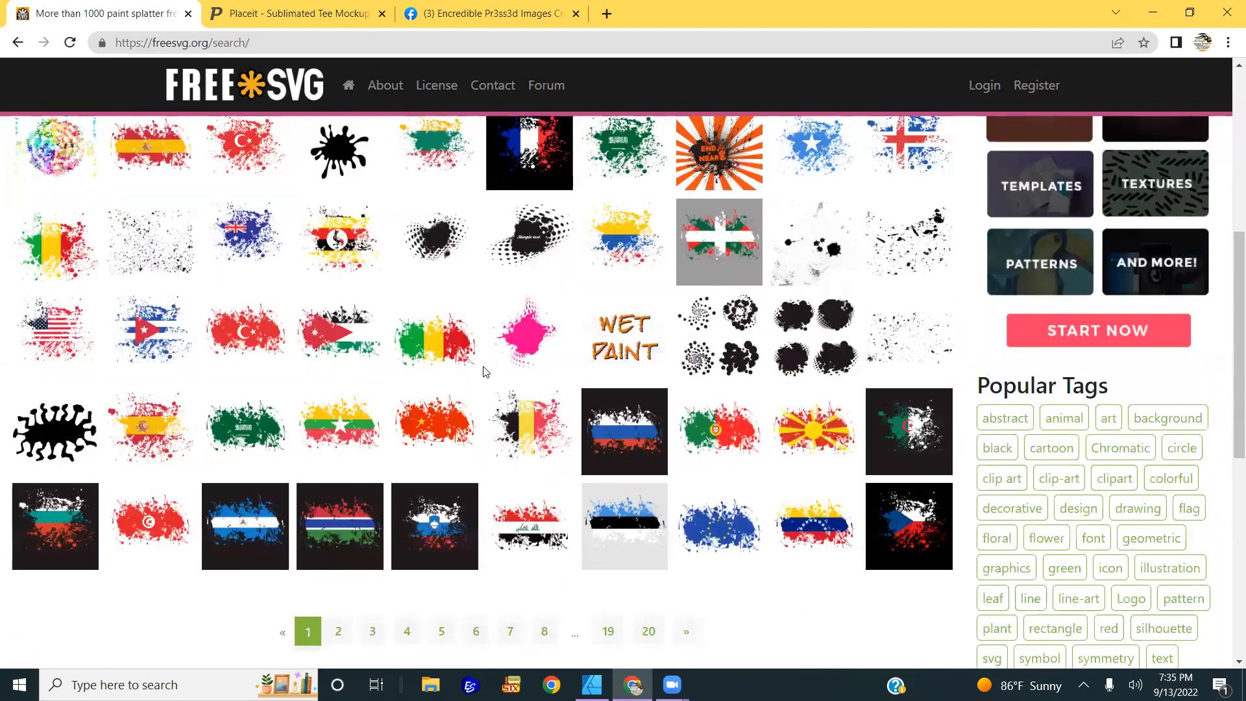
pyautogui.scroll(-1, 483, 372)
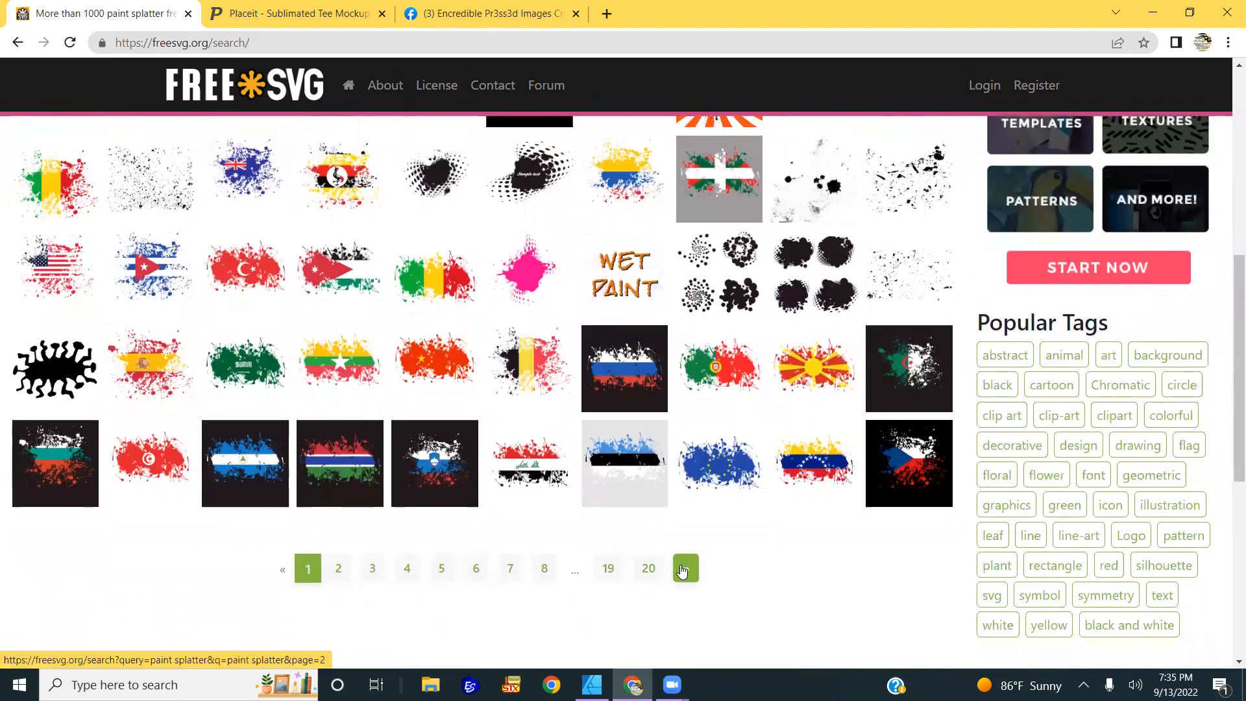
pyautogui.click(686, 569)
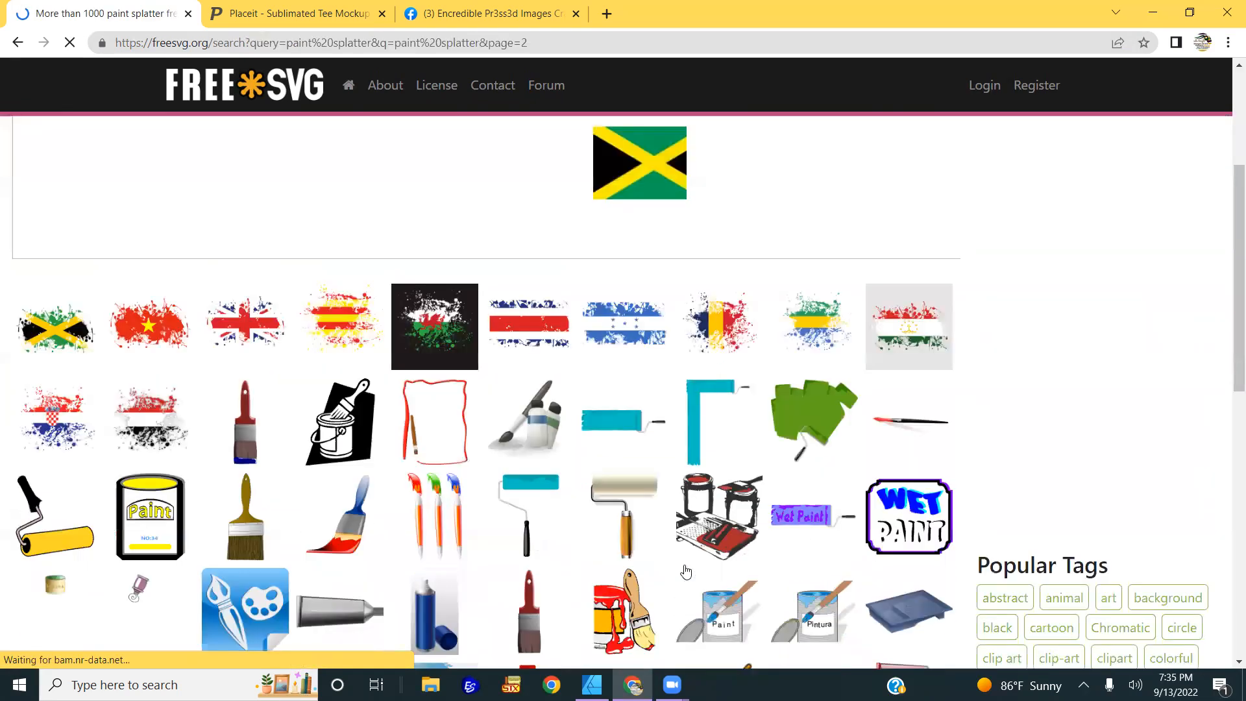
pyautogui.scroll(-3, 686, 571)
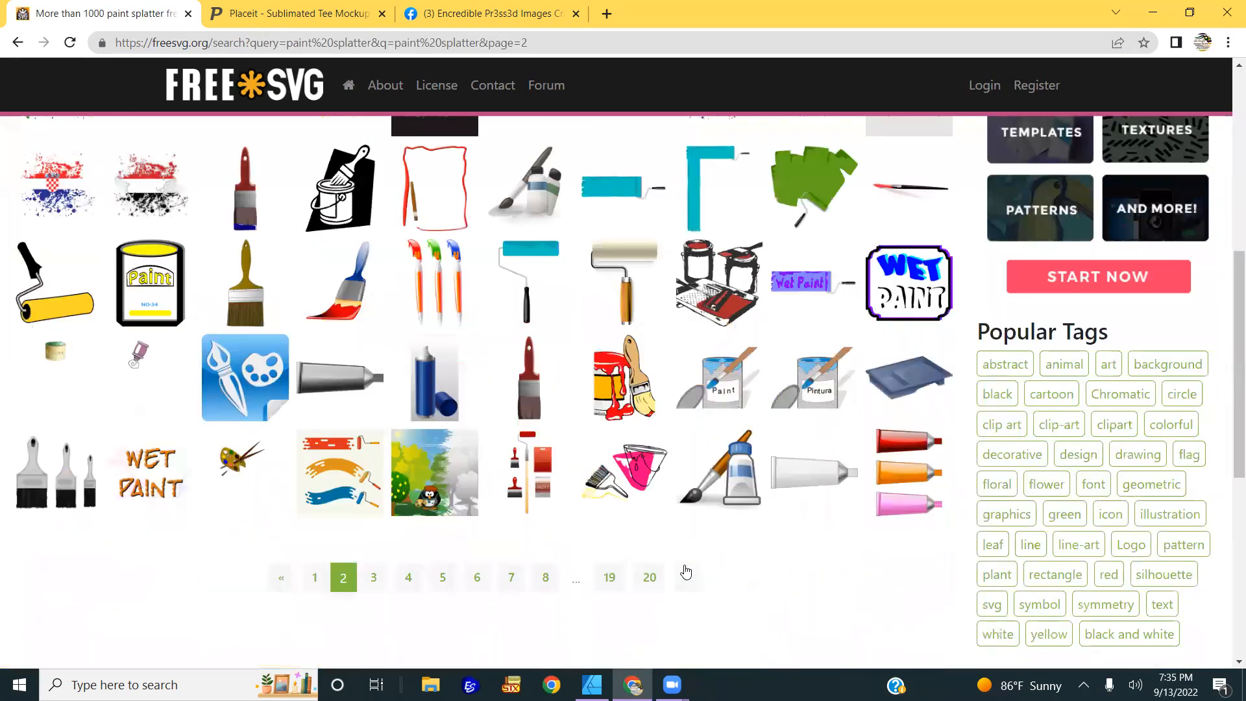
pyautogui.scroll(6, 687, 570)
# - Search FreeSVG for "paint brush strokes"
pyautogui.click(490, 226)
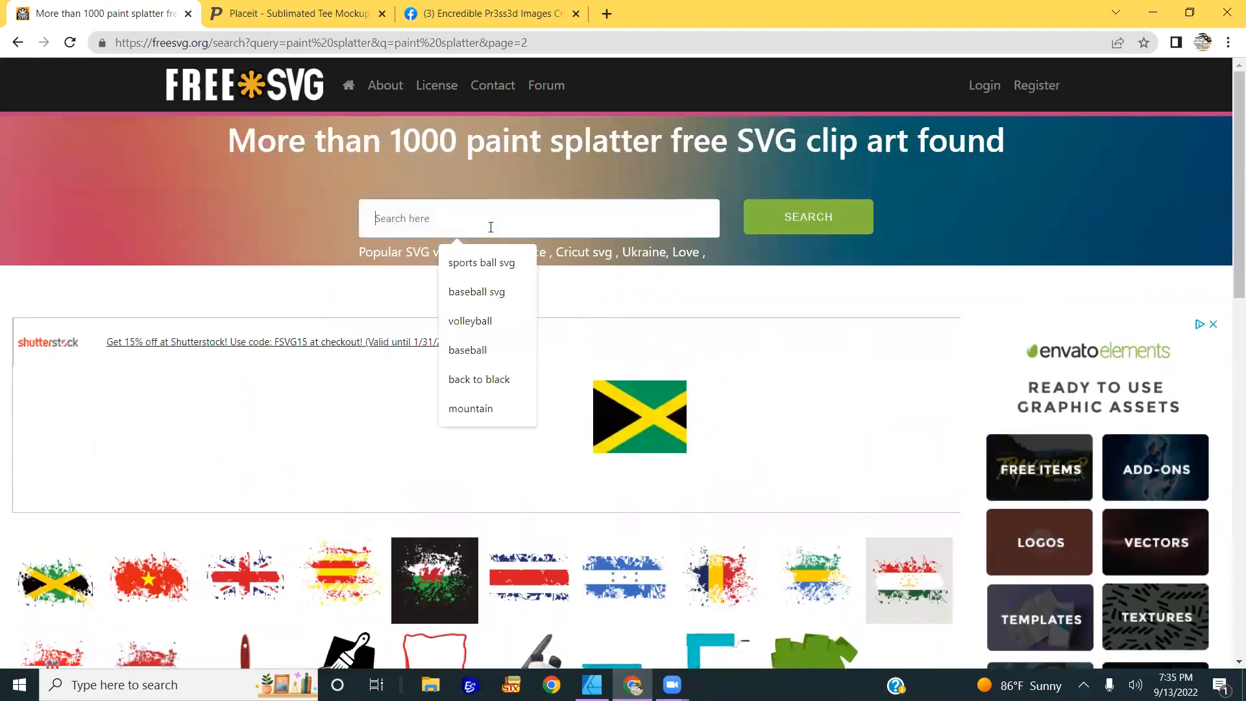
pyautogui.write('paint ')
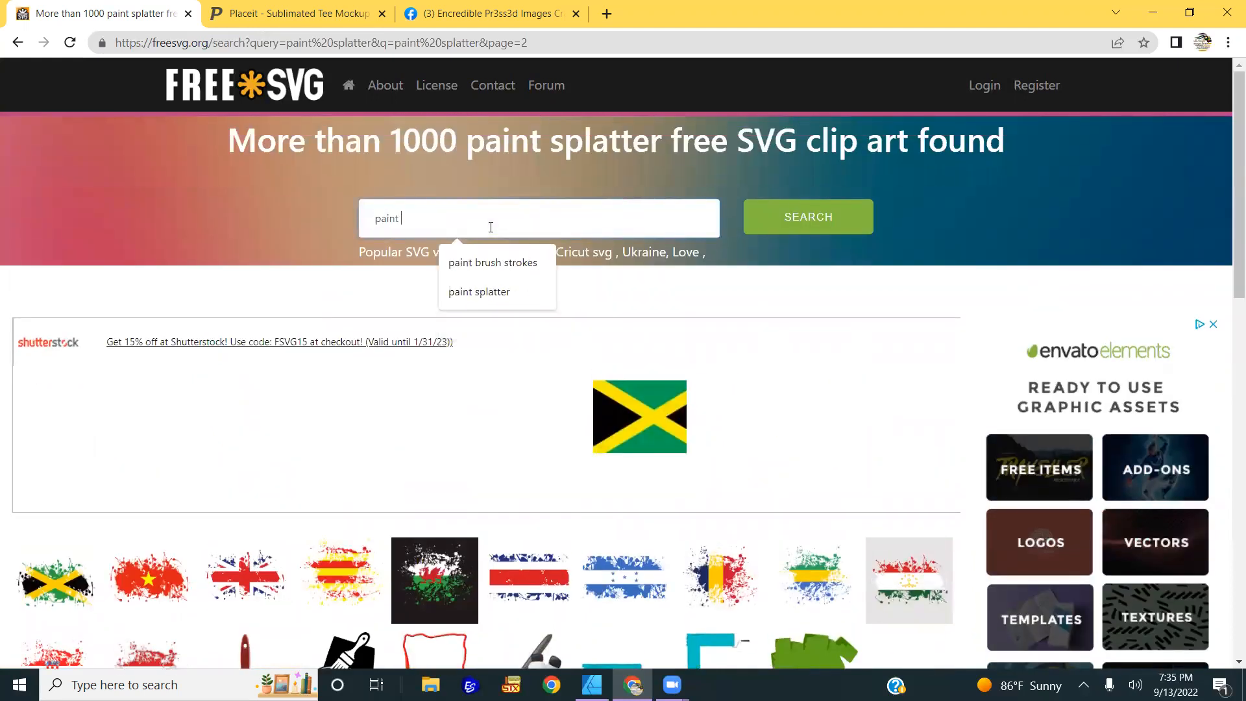
pyautogui.write('brush st')
pyautogui.press('Down')
pyautogui.press('Return')
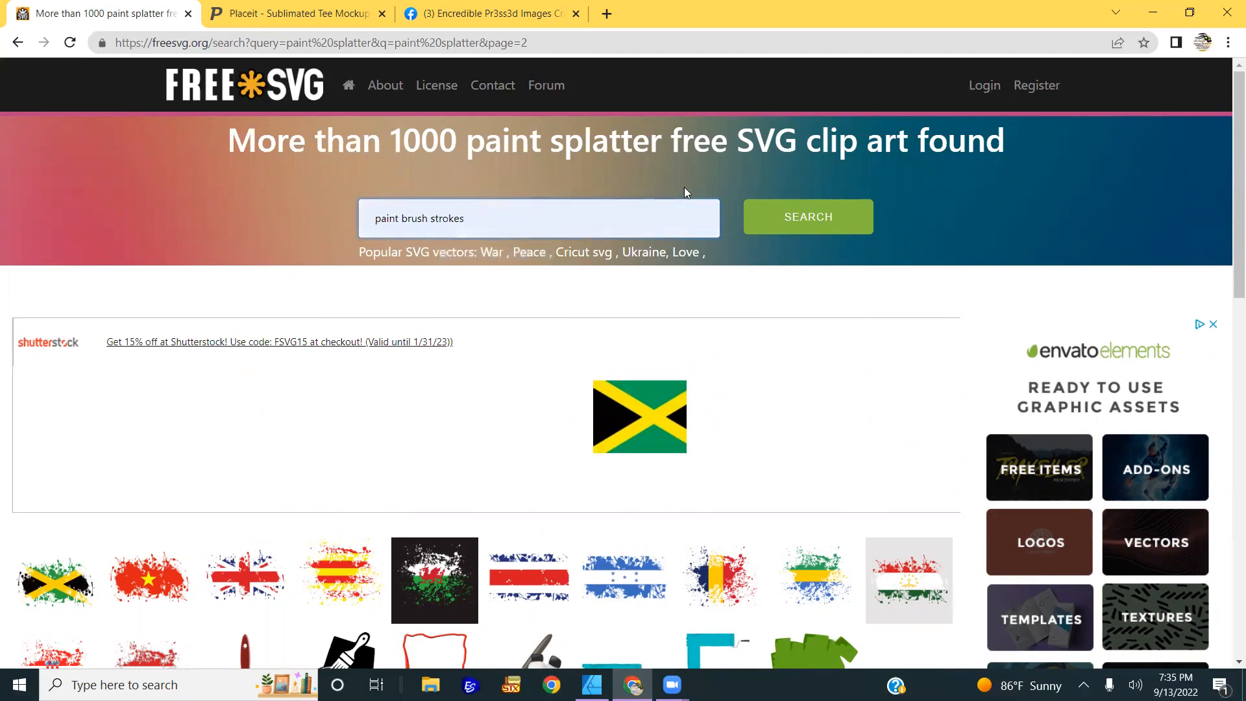
pyautogui.click(787, 227)
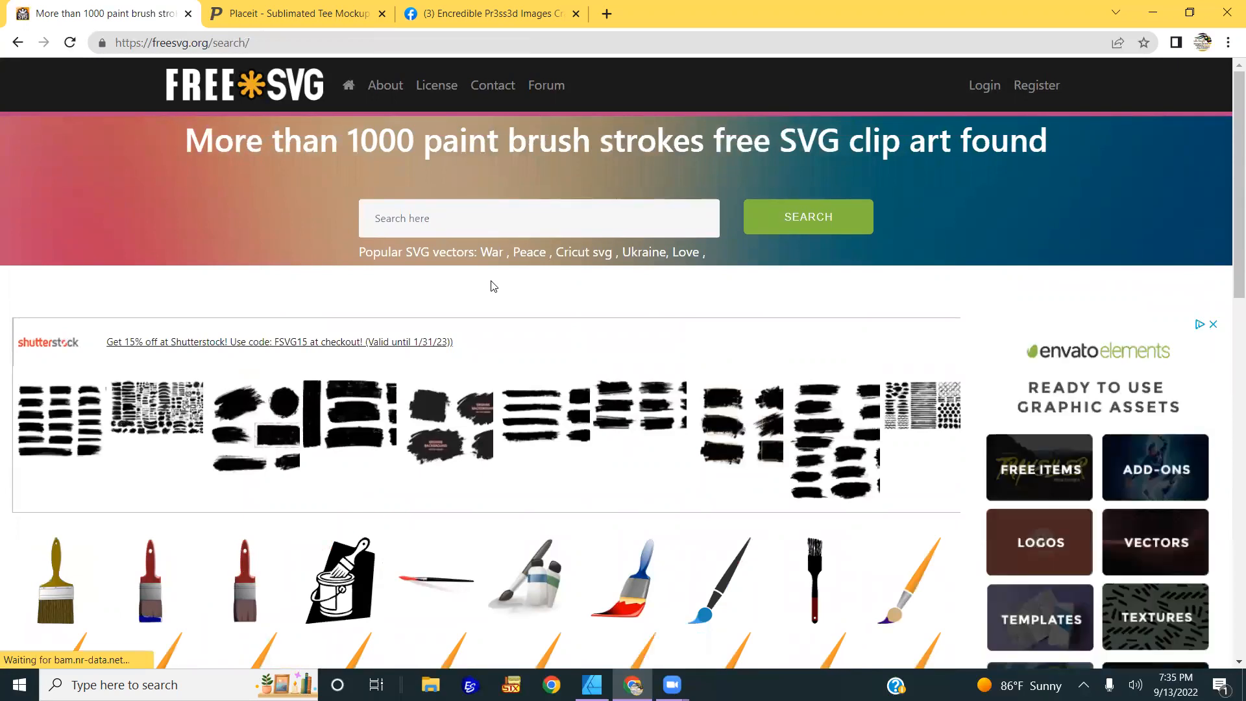
# - Open "Patterns for Paintbrush imitation #02" from the results and download it as an SVG
pyautogui.scroll(-2, 494, 286)
pyautogui.scroll(-7, 493, 286)
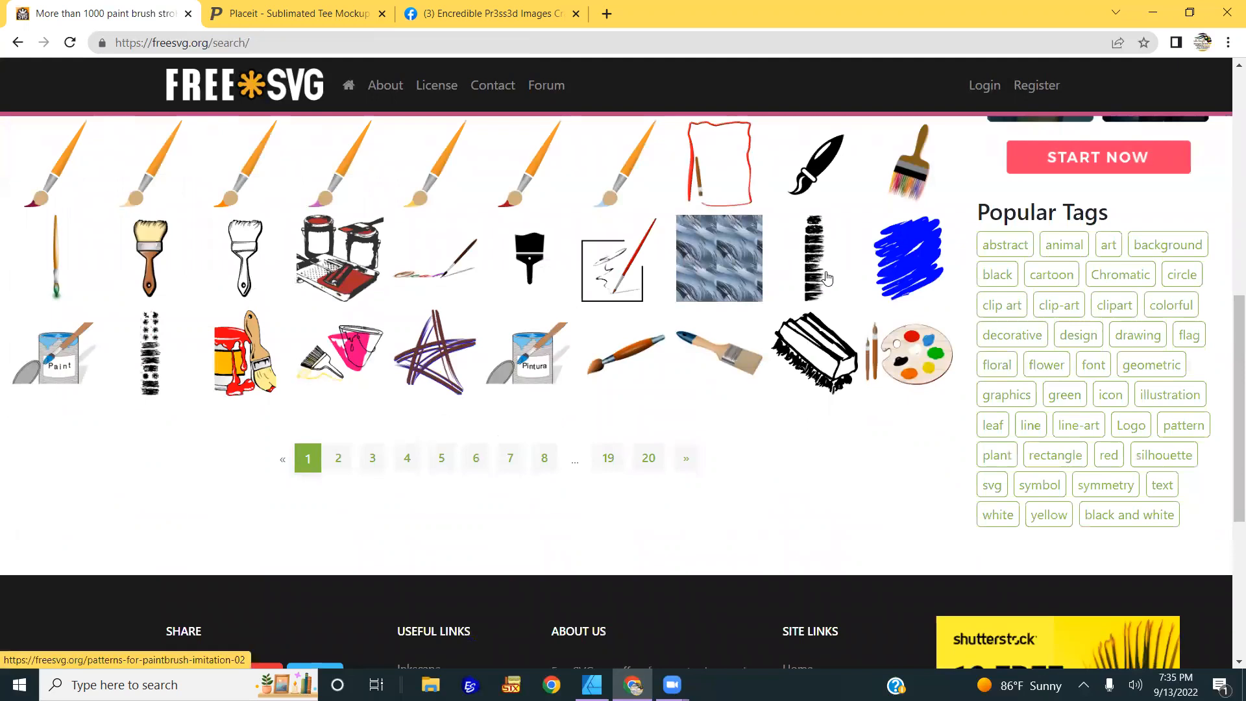
pyautogui.click(818, 278)
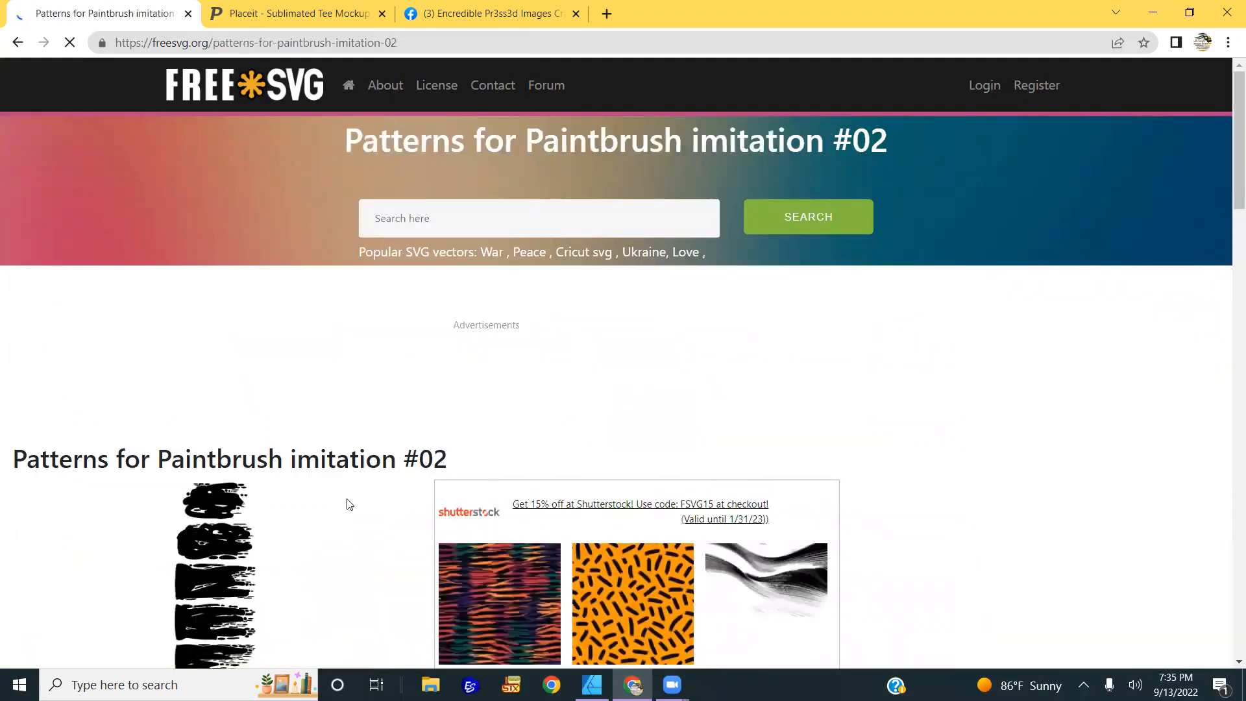
pyautogui.scroll(-2, 350, 504)
pyautogui.scroll(-4, 350, 504)
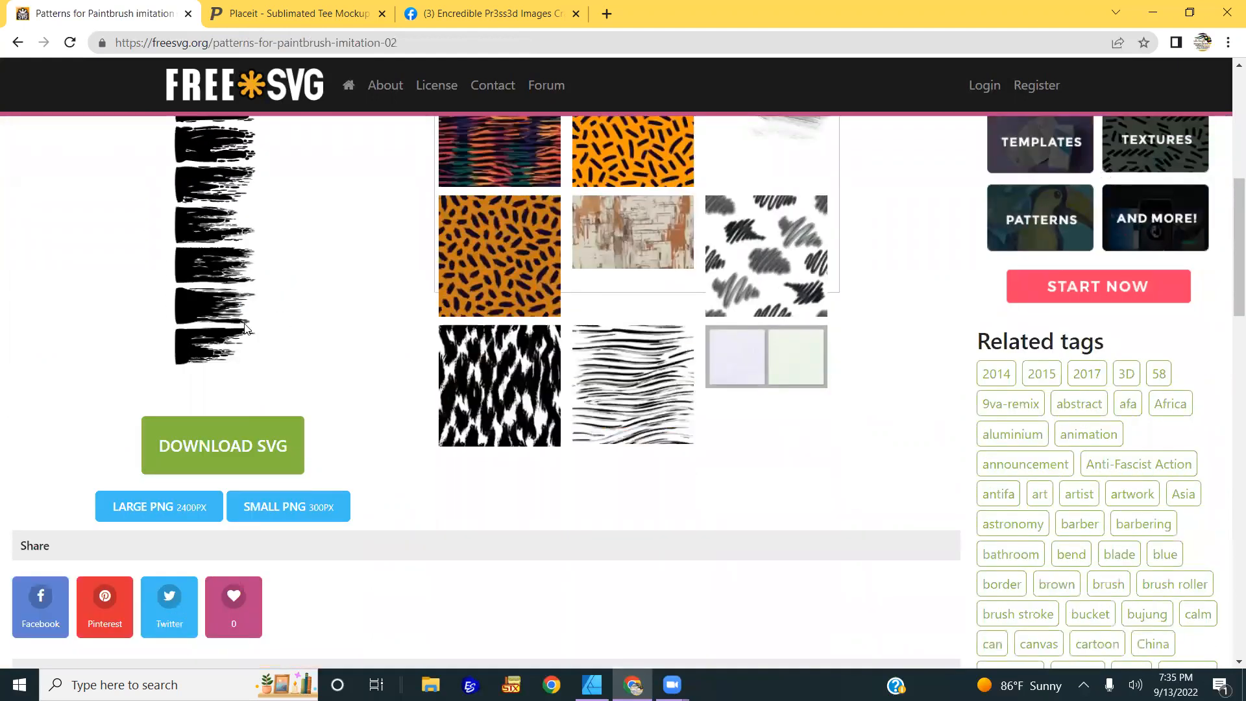
pyautogui.click(256, 466)
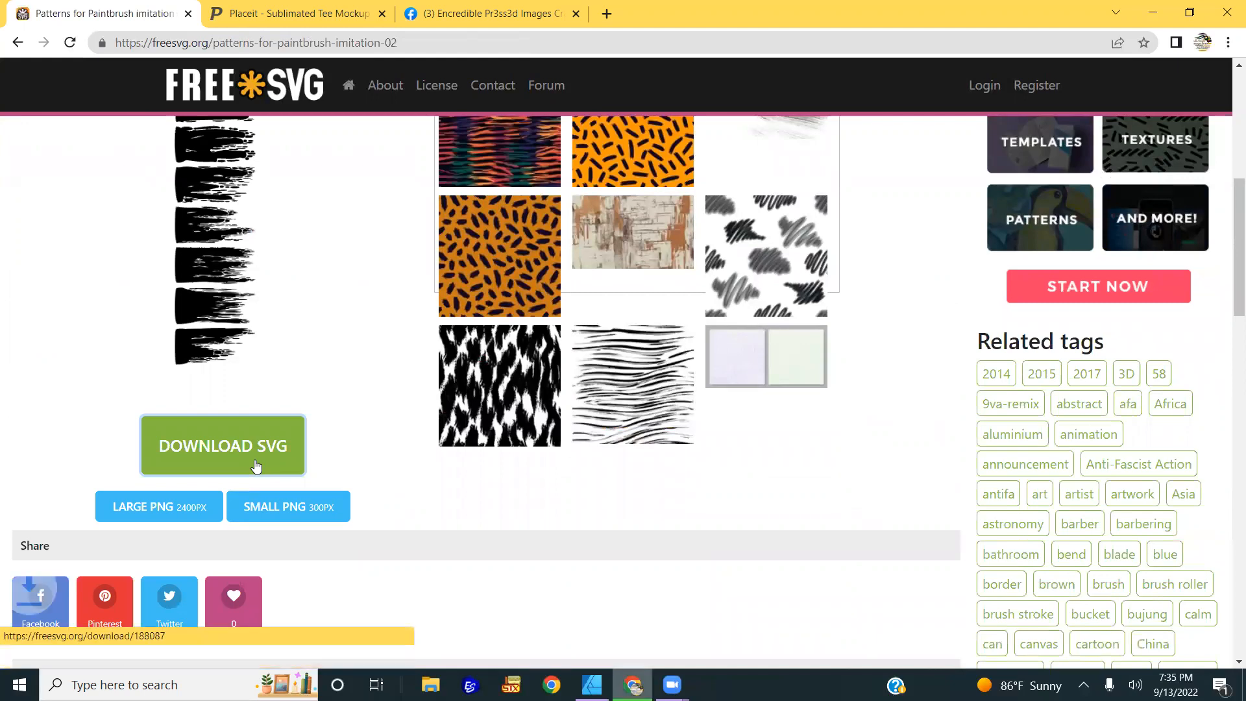
# - Place the downloaded brush stroke SVG in the SPARTANS design in Affinity Designer, about 6.9 in wide, and open its embedded document
pyautogui.moveTo(121, 638)
pyautogui.mouseDown()
pyautogui.moveTo(588, 643)
pyautogui.moveTo(605, 682)
pyautogui.moveTo(488, 396)
pyautogui.mouseUp()
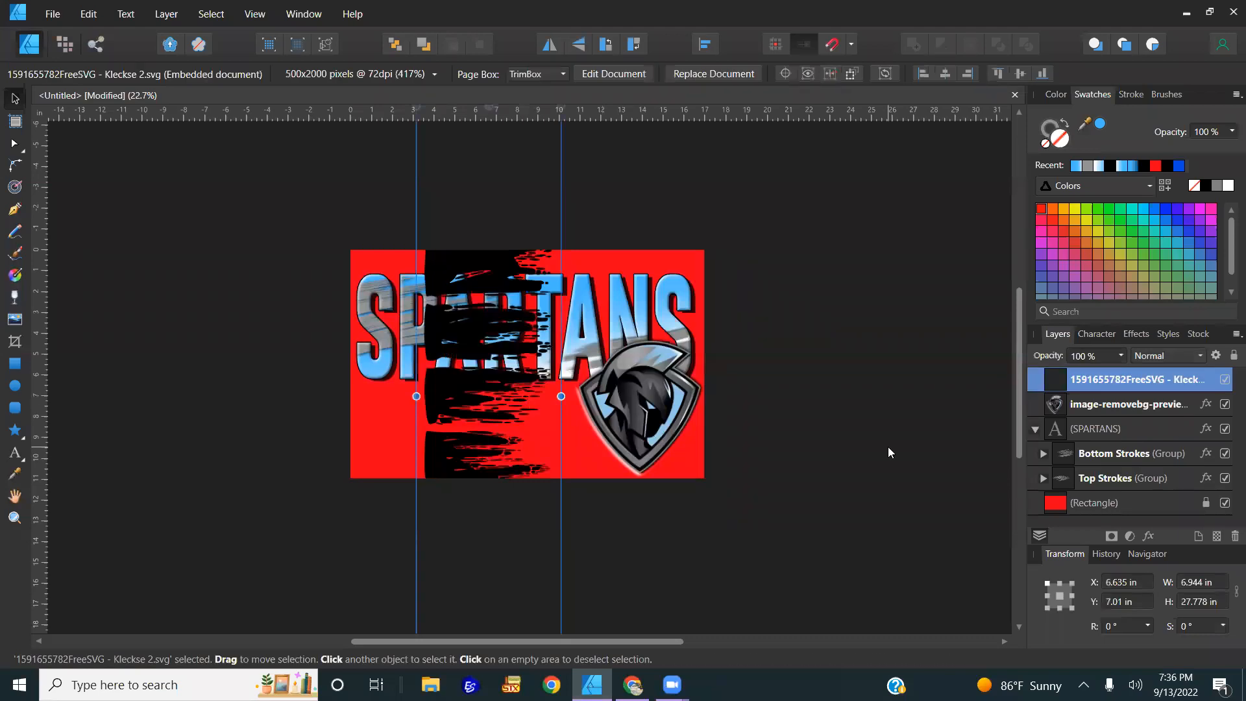
pyautogui.doubleClick(483, 403)
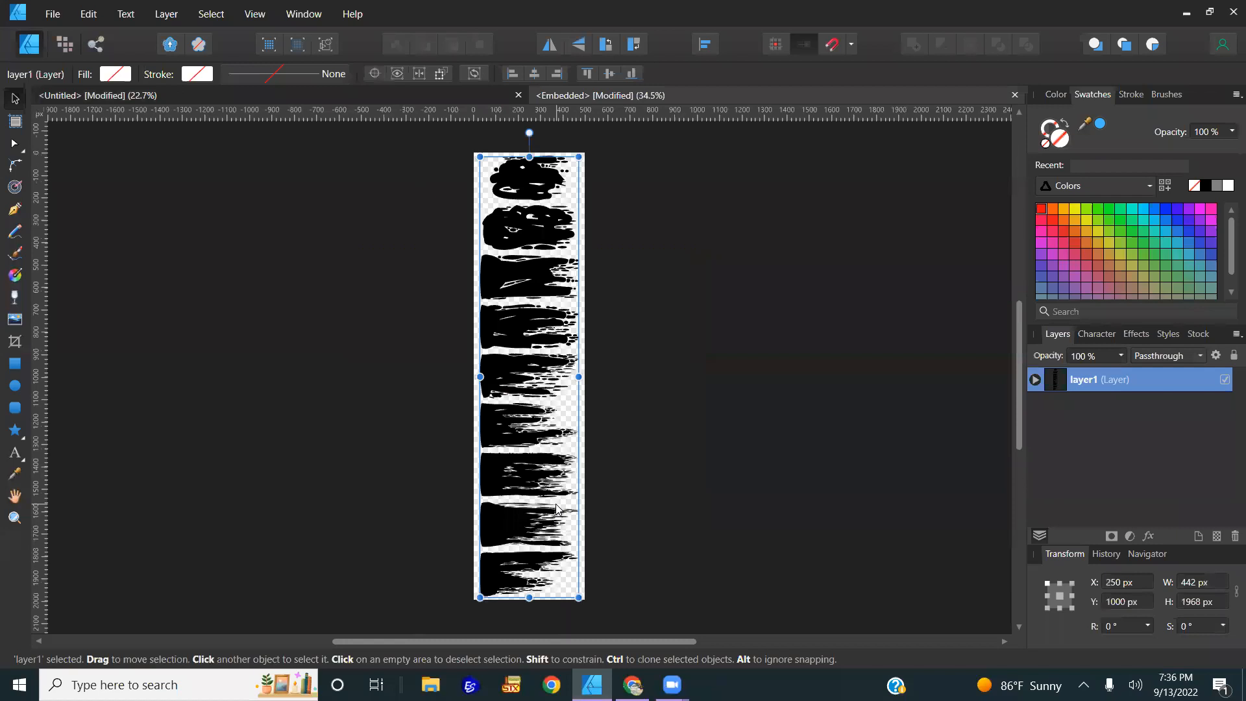
# - Remove the lowest brush stroke from the column of strokes in the embedded document
pyautogui.scroll(6, 529, 506)
pyautogui.scroll(-4, 529, 427)
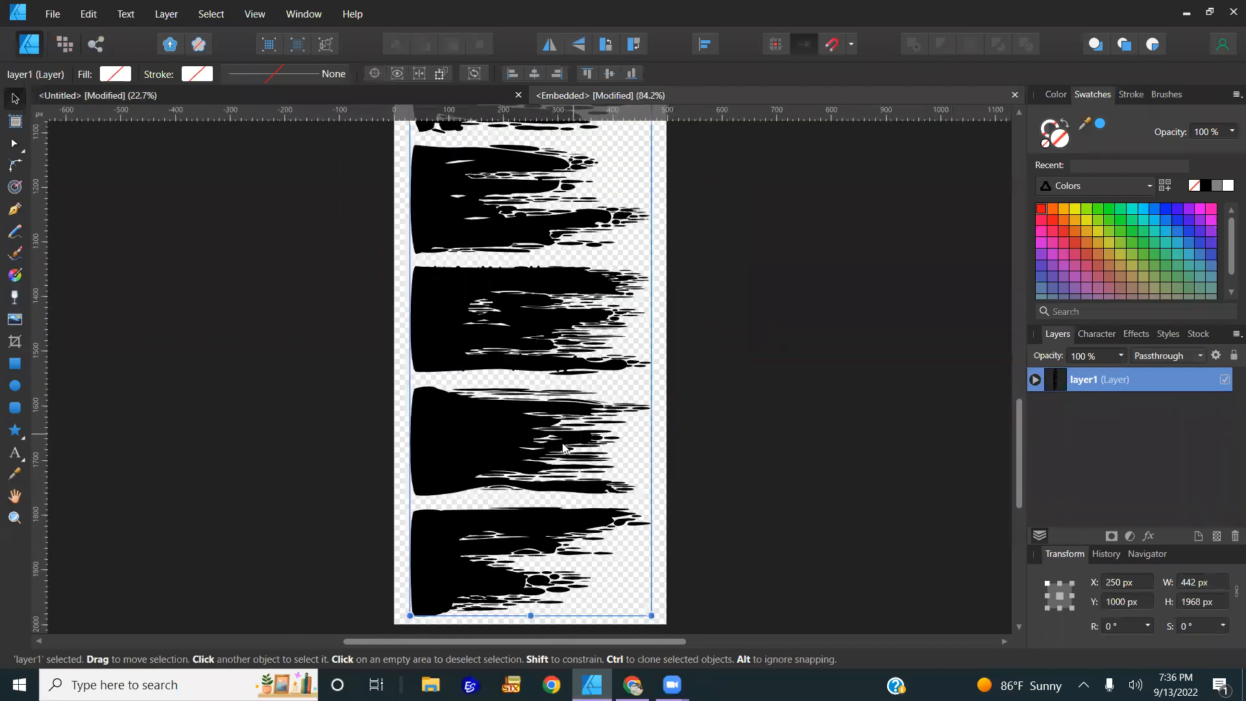
pyautogui.click(536, 544)
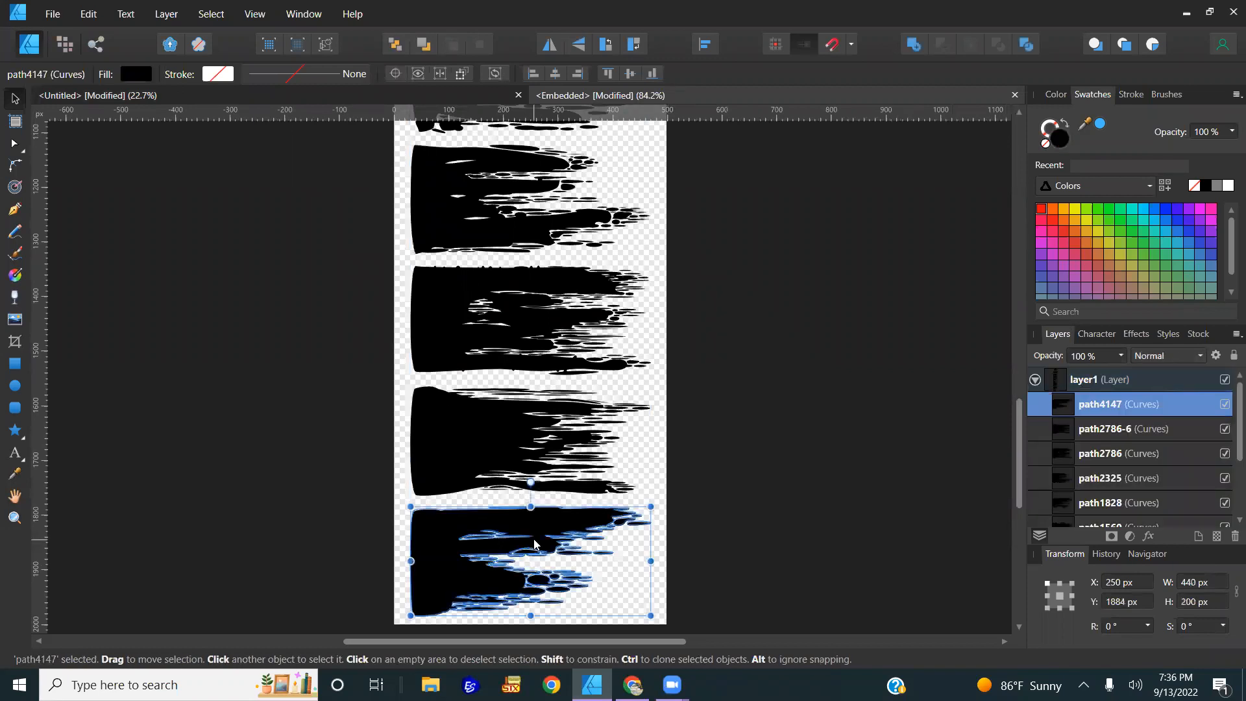
pyautogui.press('Delete')
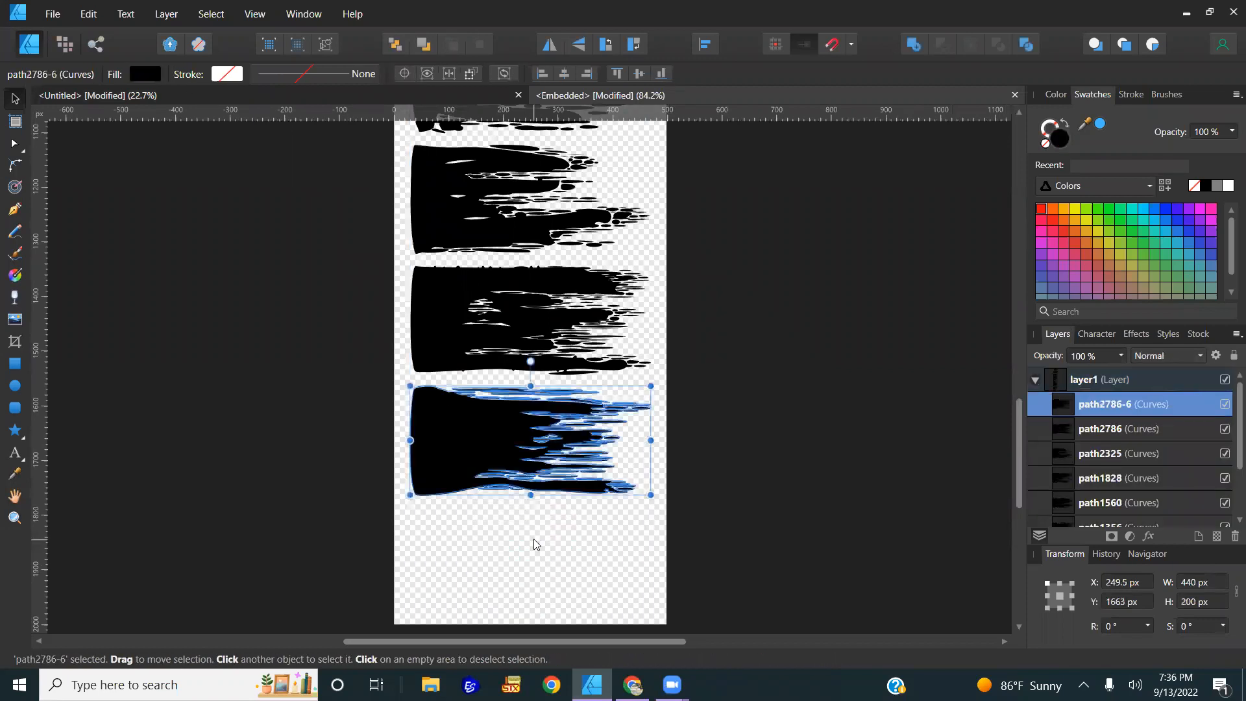
# - Close the embedded document and hide the placed FreeSVG layer in the SPARTANS design
pyautogui.click(1014, 96)
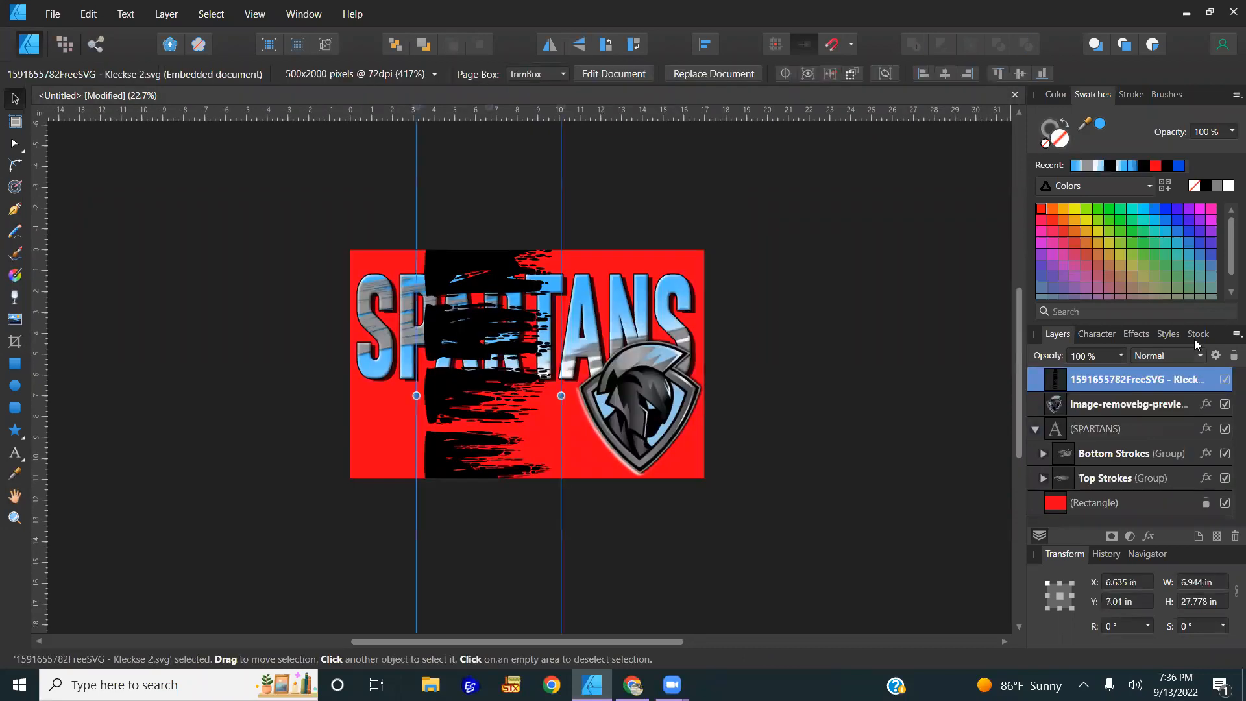
pyautogui.click(1225, 380)
pyautogui.click(849, 356)
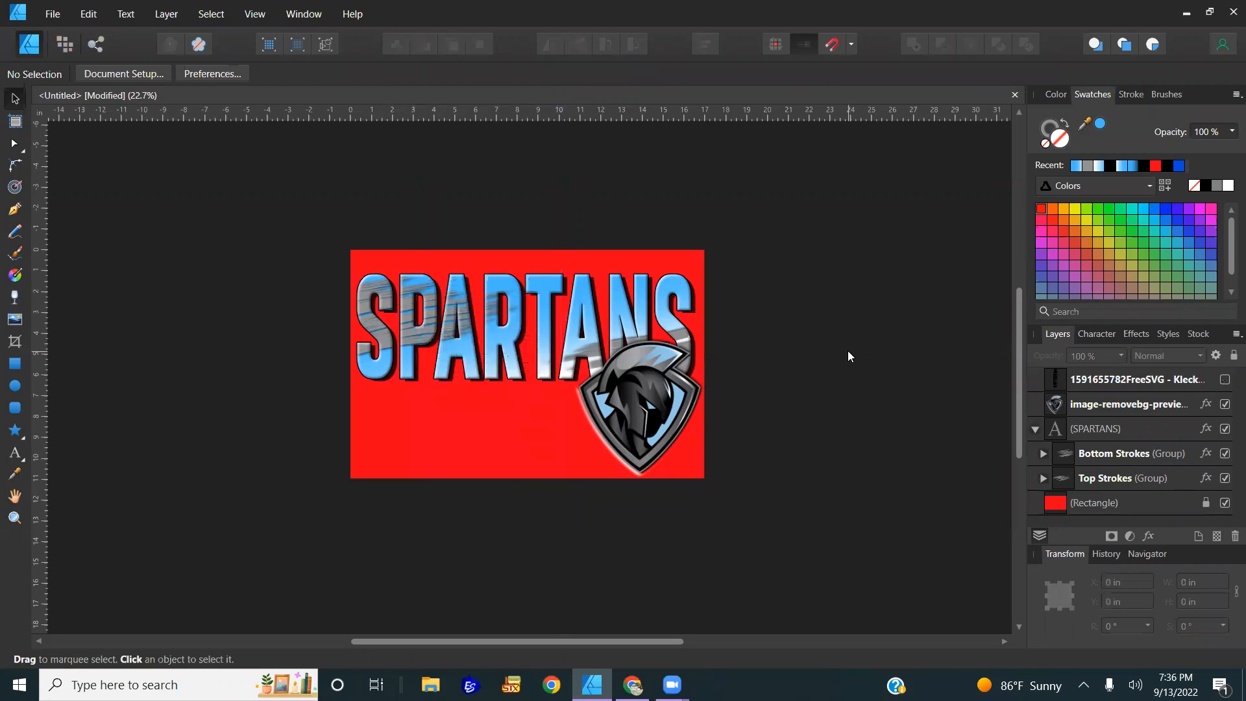
# - Paste the copied brush stroke into the design and move it over the first letters of SPARTANS
pyautogui.hotkey('ctrl', 'v')
pyautogui.scroll(2, 397, 404)
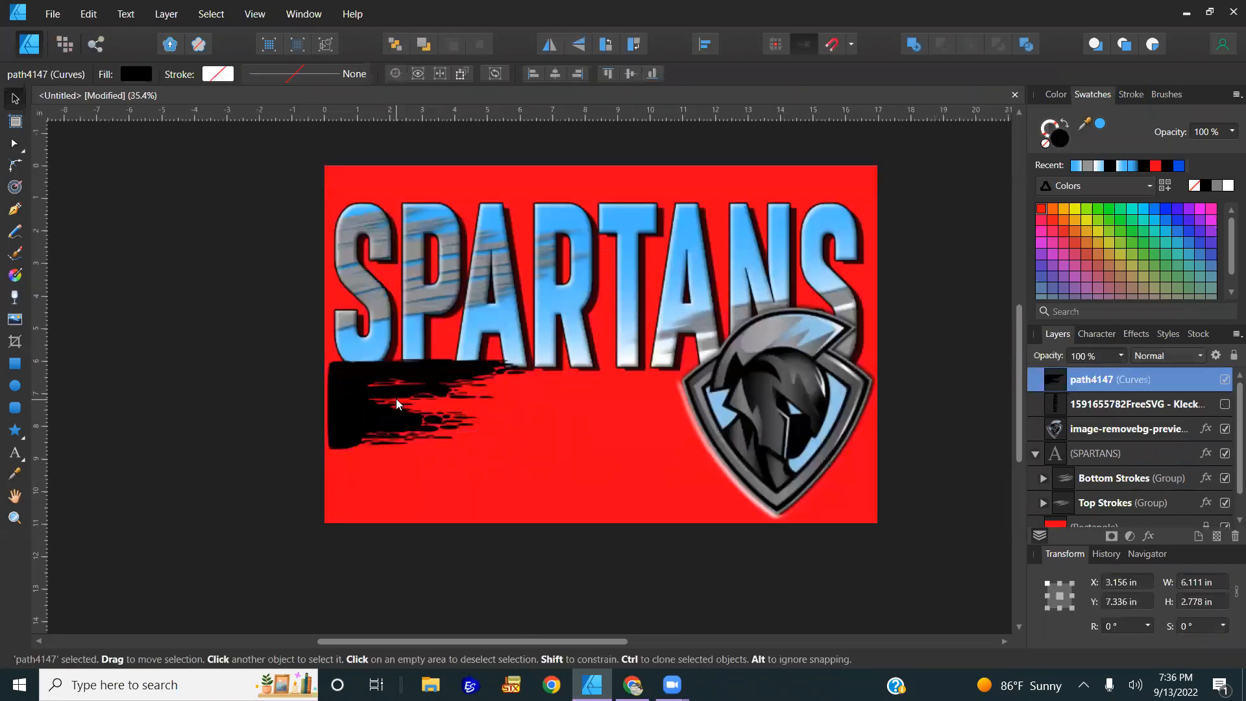
pyautogui.scroll(1, 398, 404)
pyautogui.moveTo(398, 401); pyautogui.dragTo(390, 215)
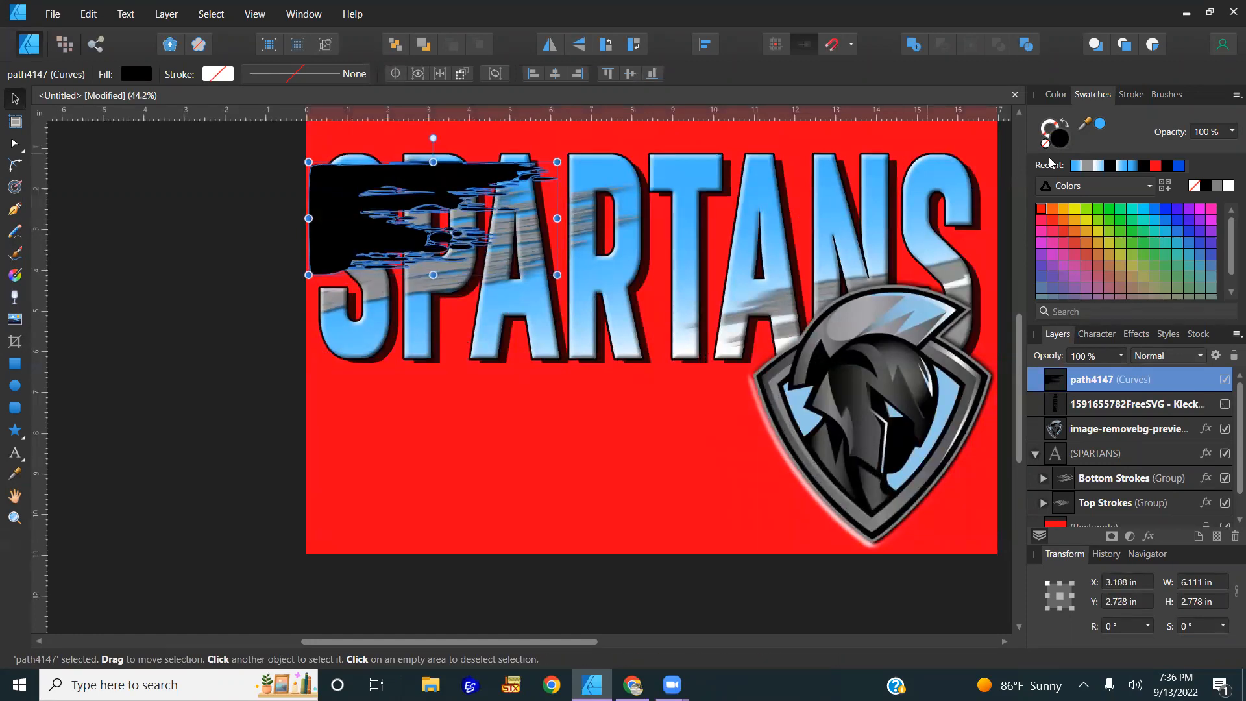
# - Fill the pasted stroke with grey and nest its layer inside the SPARTANS text so it is clipped to the letters
pyautogui.click(1090, 166)
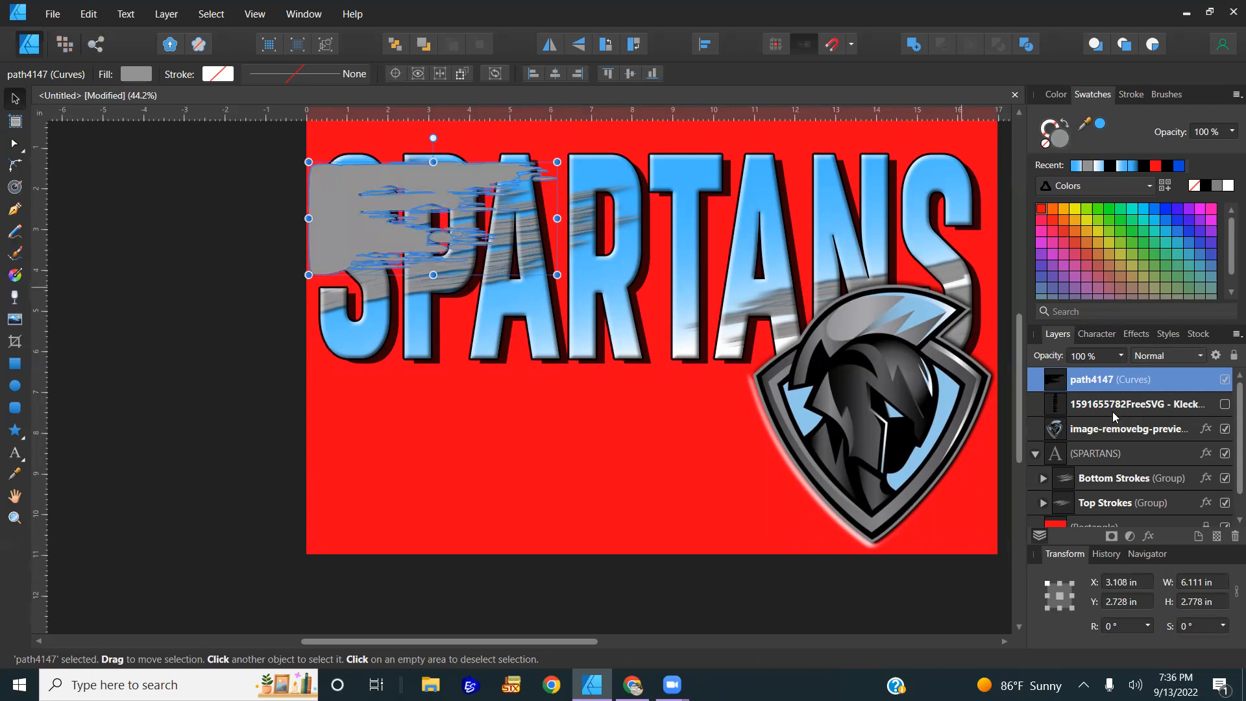
pyautogui.moveTo(1106, 383); pyautogui.dragTo(1077, 461)
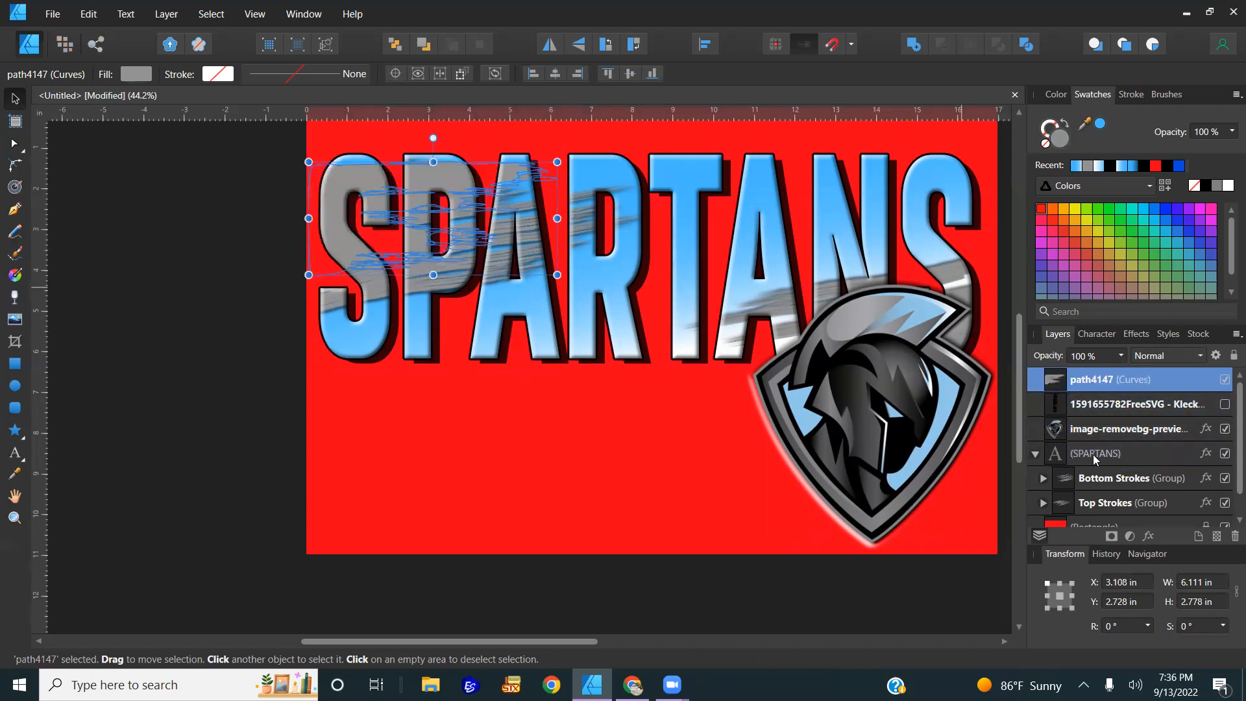
# - Hide the Bottom Strokes and Top Strokes groups inside the SPARTANS text
pyautogui.click(1225, 478)
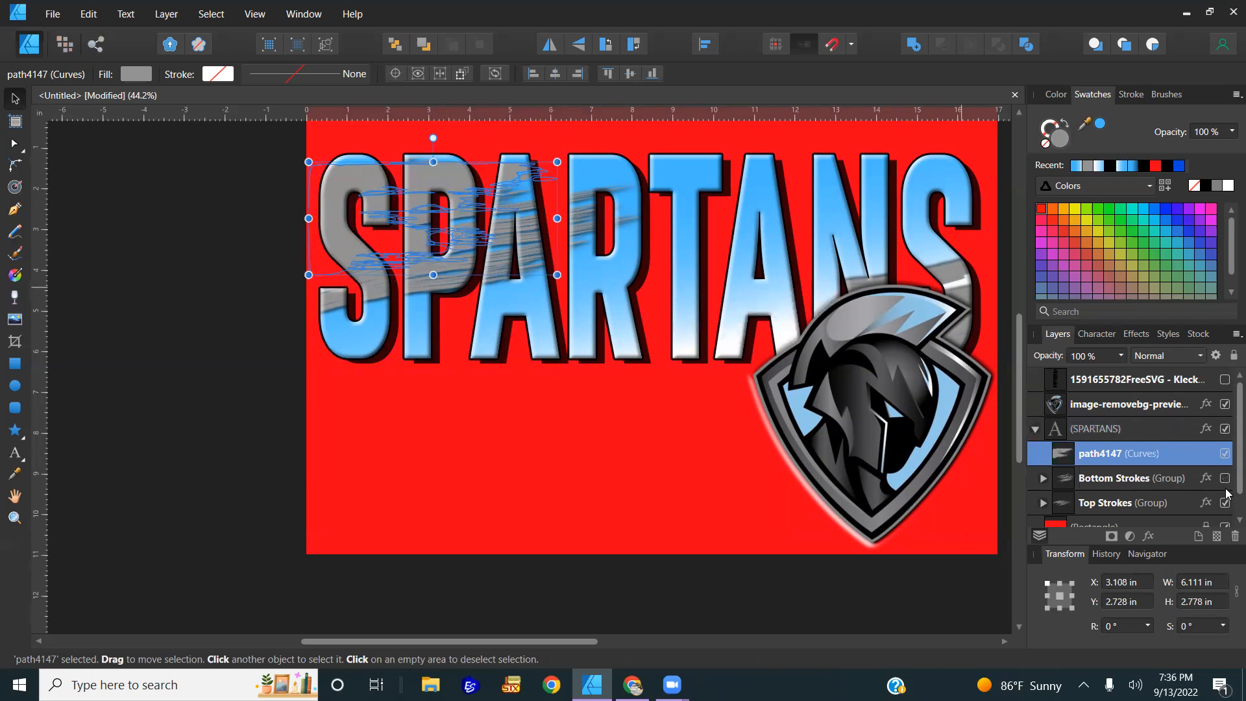
pyautogui.click(1225, 503)
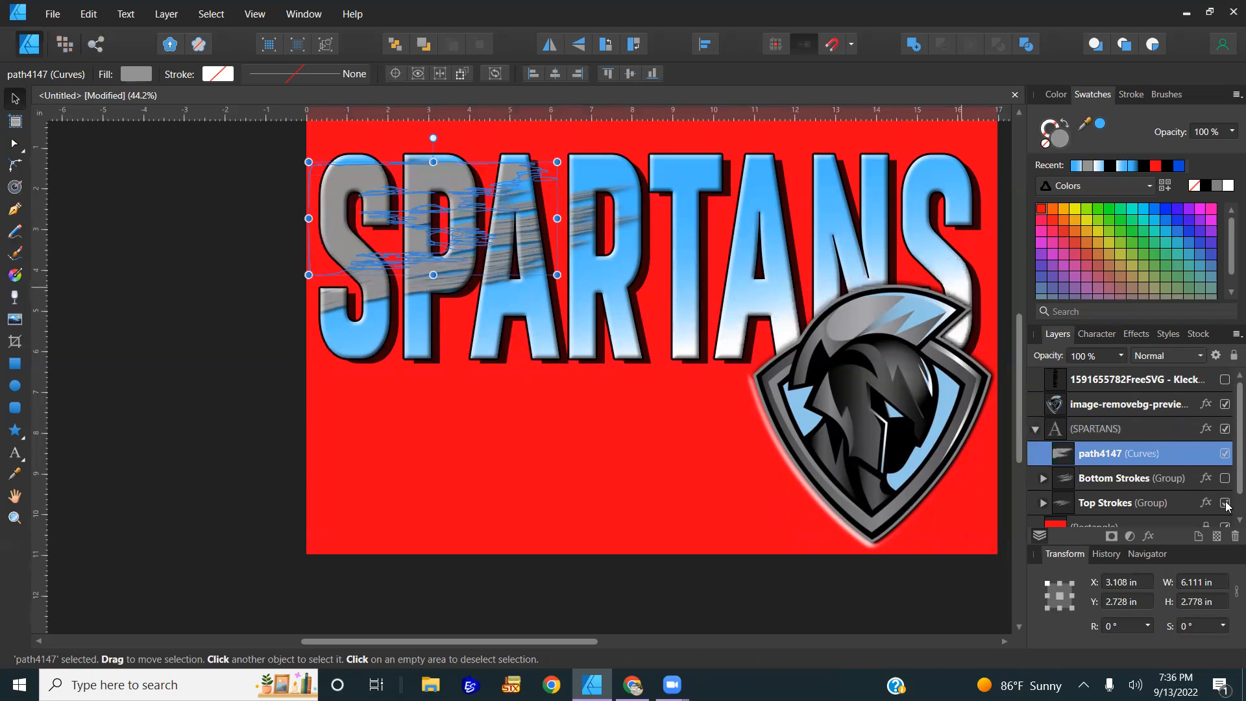
pyautogui.click(239, 304)
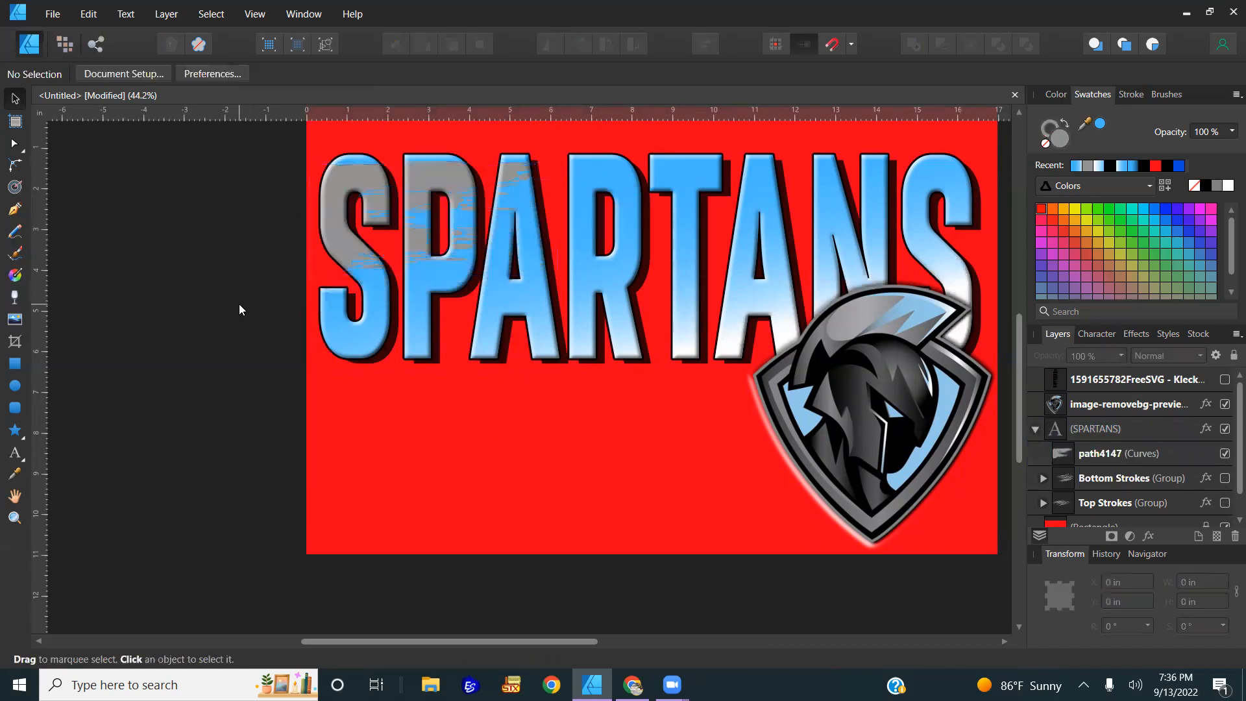
# - Widen the clipped stroke to about 9.3 in and shift it slightly up and to the left over the lettering
pyautogui.click(326, 206)
pyautogui.moveTo(558, 218)
pyautogui.mouseDown()
pyautogui.moveTo(695, 216)
pyautogui.moveTo(655, 215)
pyautogui.mouseUp()
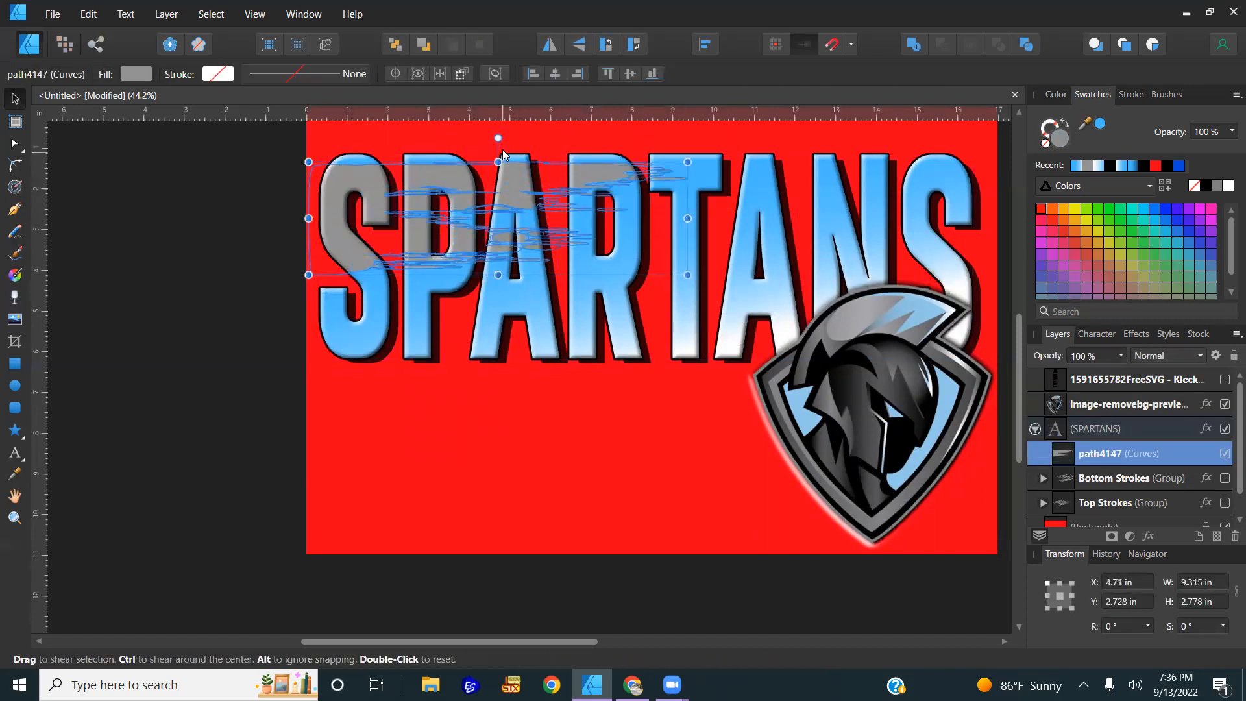
pyautogui.moveTo(498, 137); pyautogui.dragTo(469, 142)
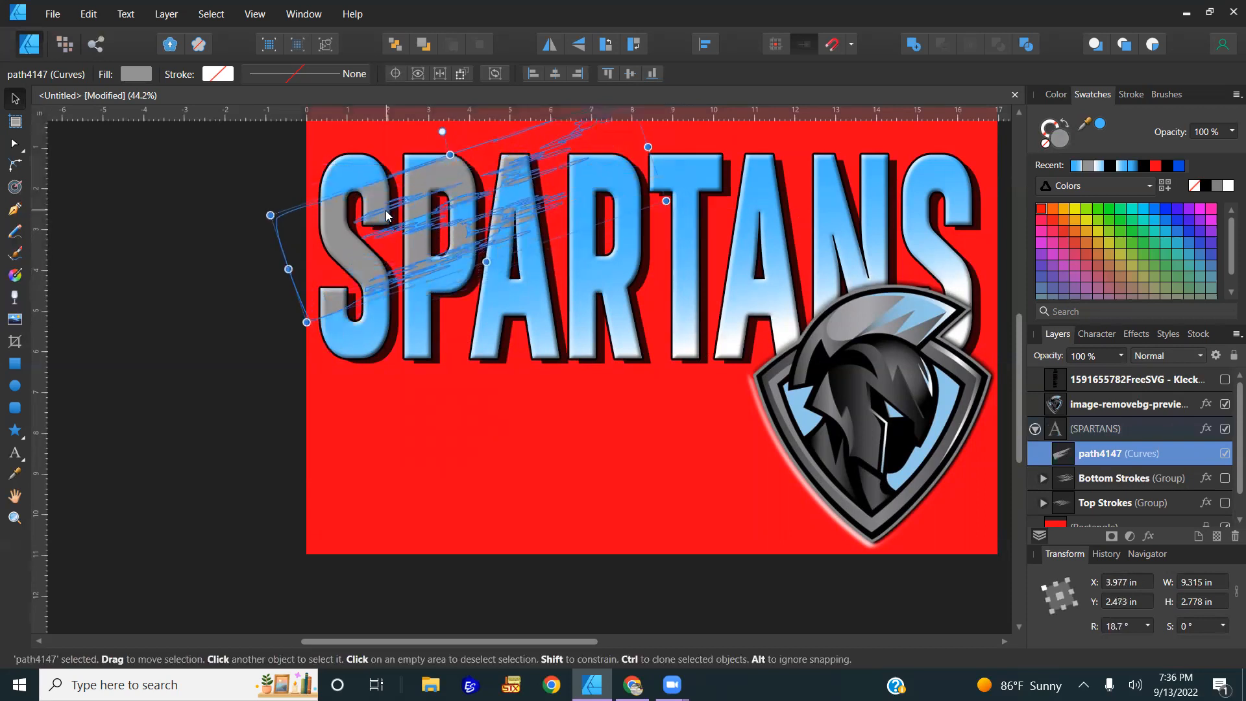
pyautogui.hotkey('ctrl', 'z')
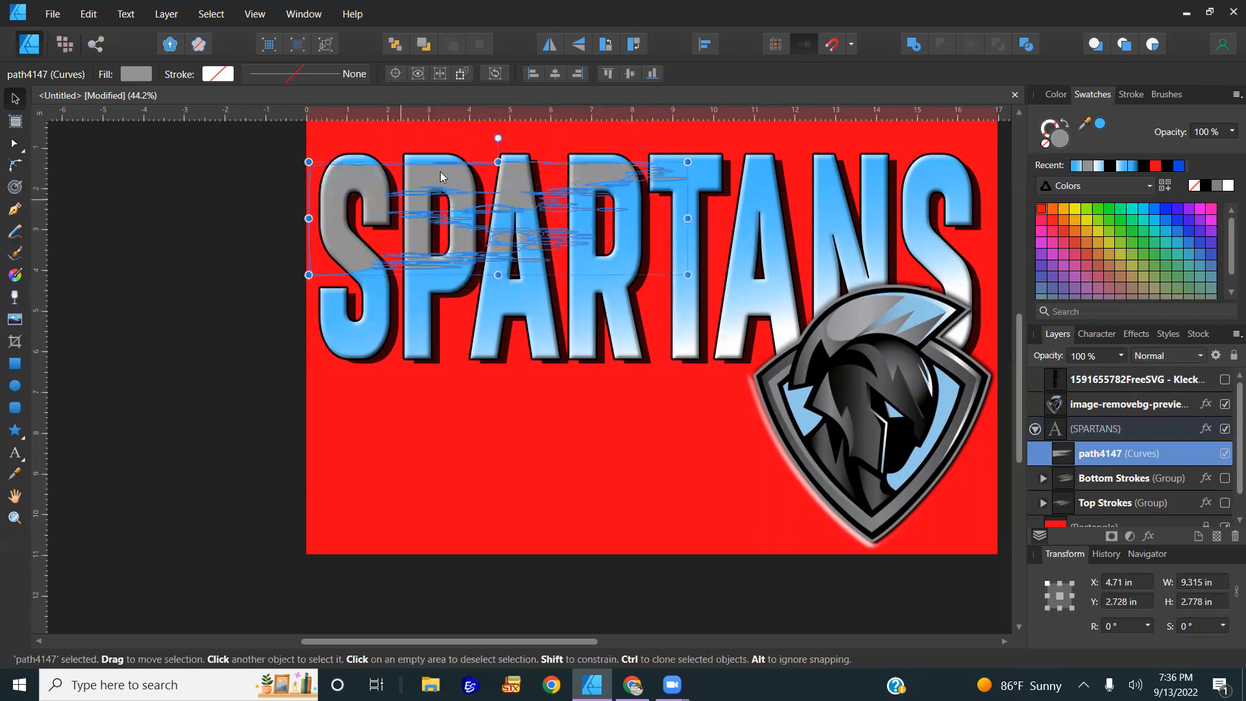
pyautogui.moveTo(430, 165); pyautogui.dragTo(426, 162)
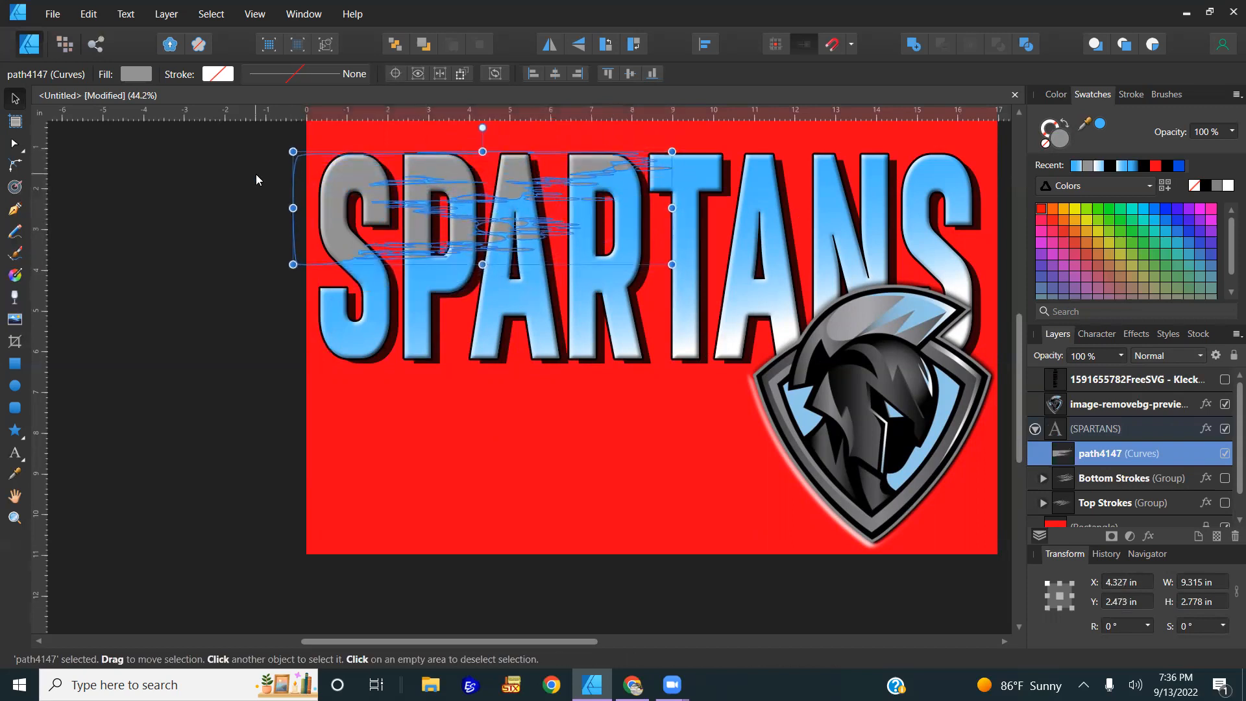
pyautogui.click(266, 188)
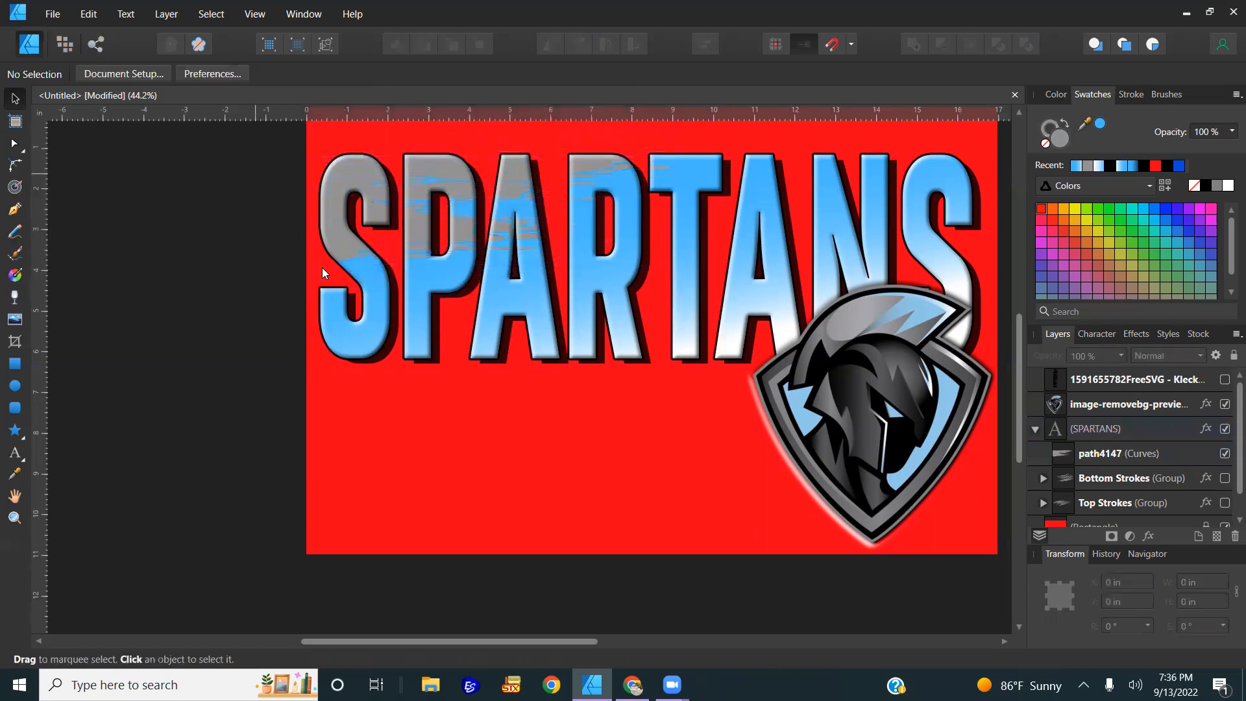
# - Change the fill of the clipped brush stroke to black
pyautogui.click(349, 167)
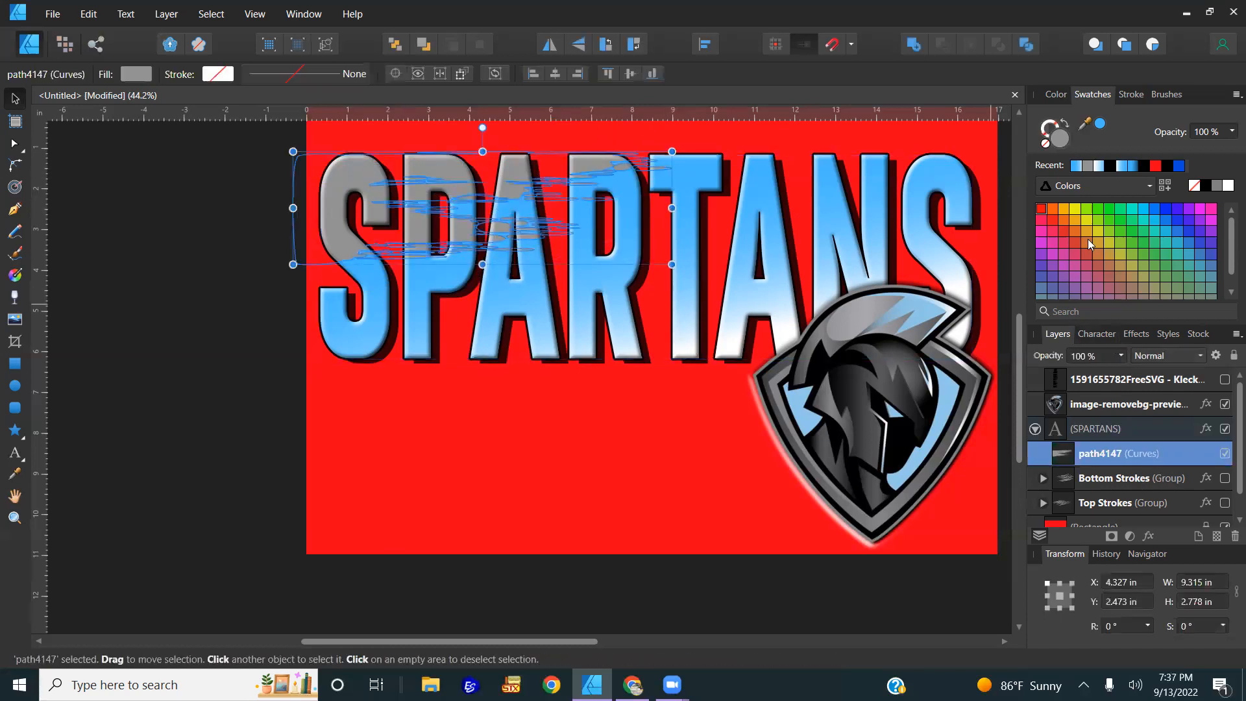
pyautogui.click(1206, 185)
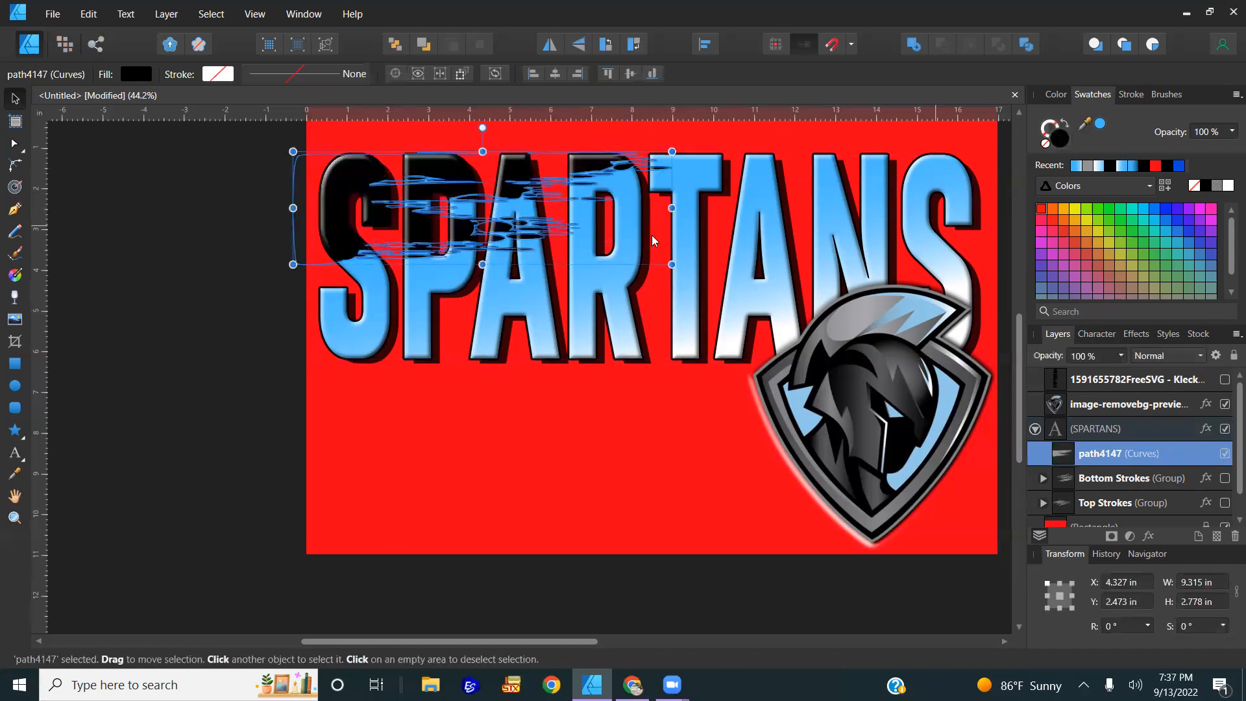
pyautogui.click(212, 307)
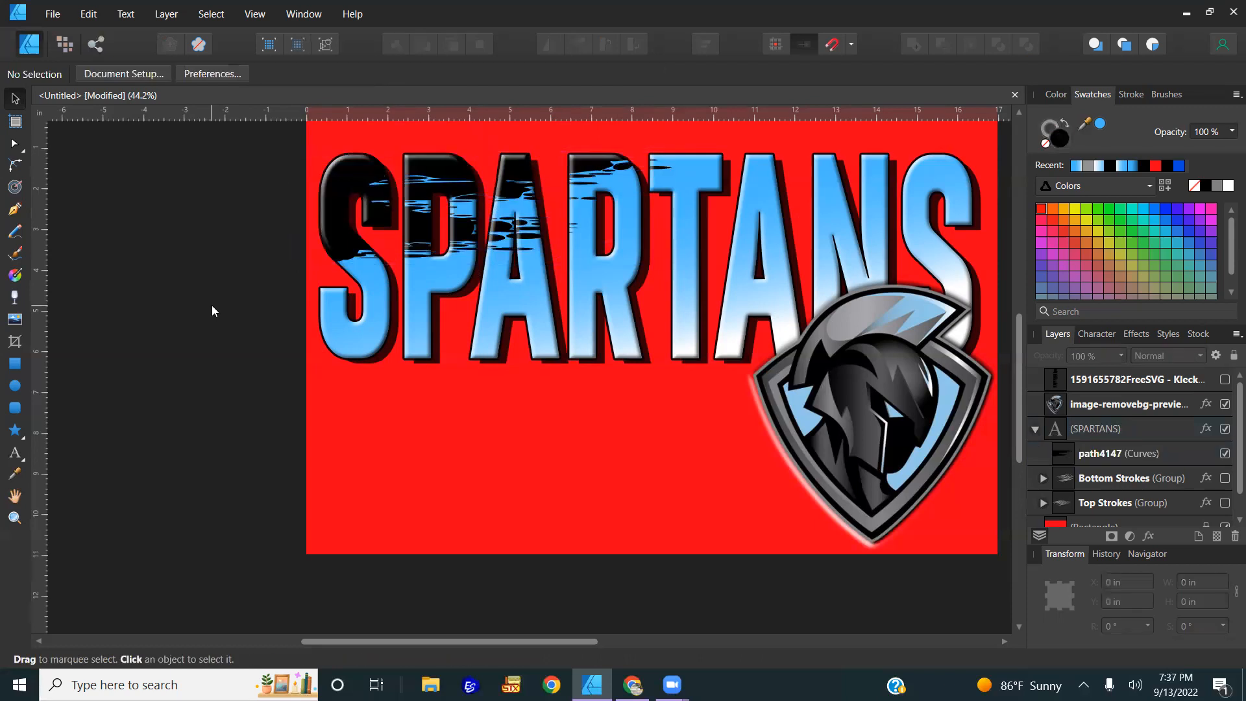
# - Open the SPARTANS text's layer effects and set its Outline colour to white
pyautogui.click(428, 289)
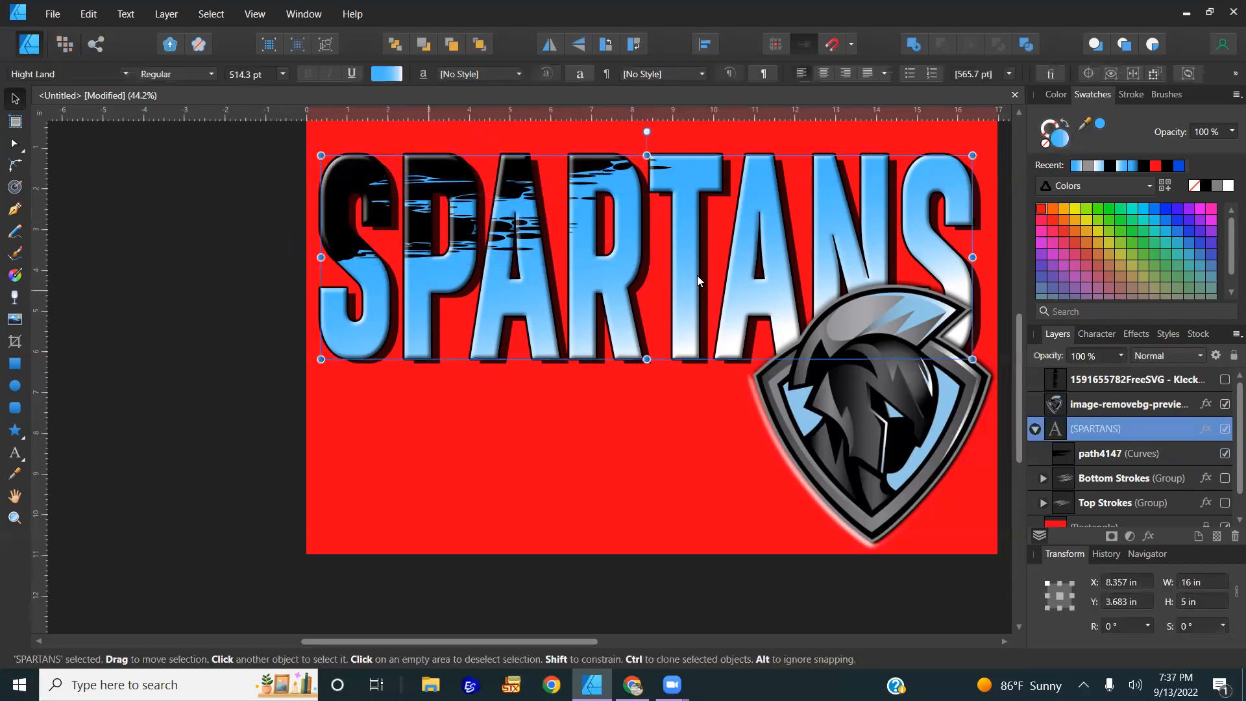
pyautogui.click(1207, 429)
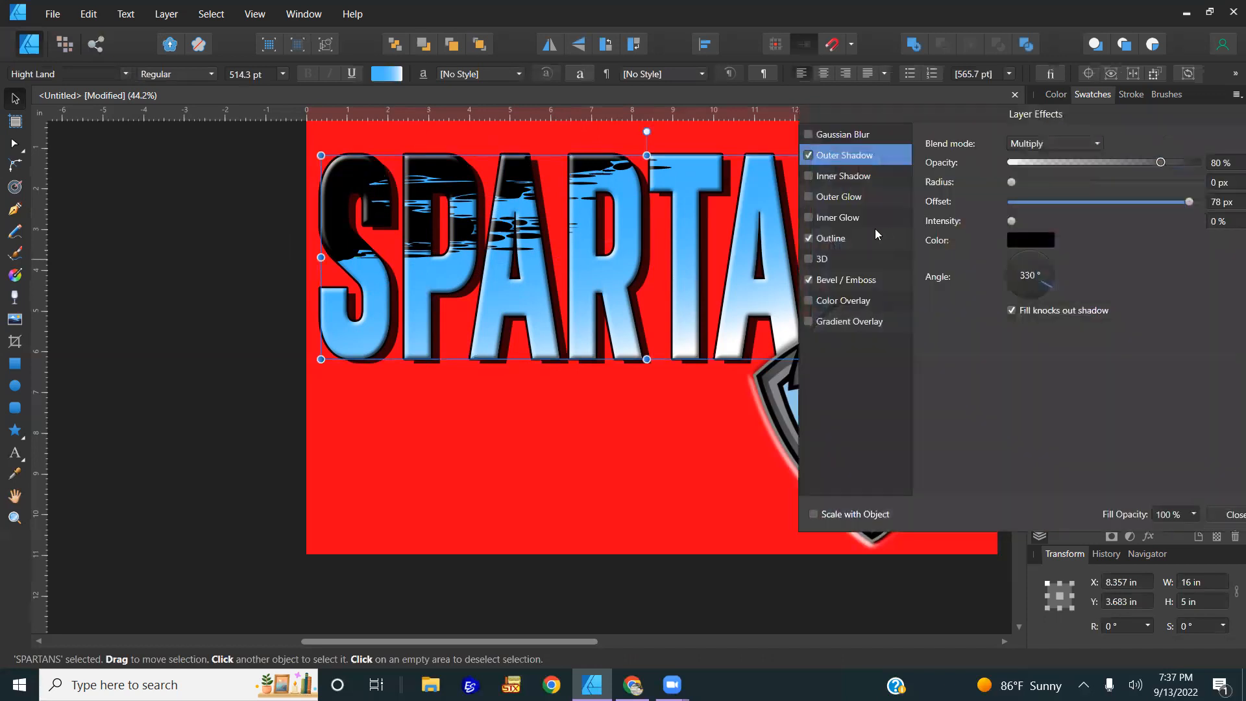
pyautogui.click(894, 238)
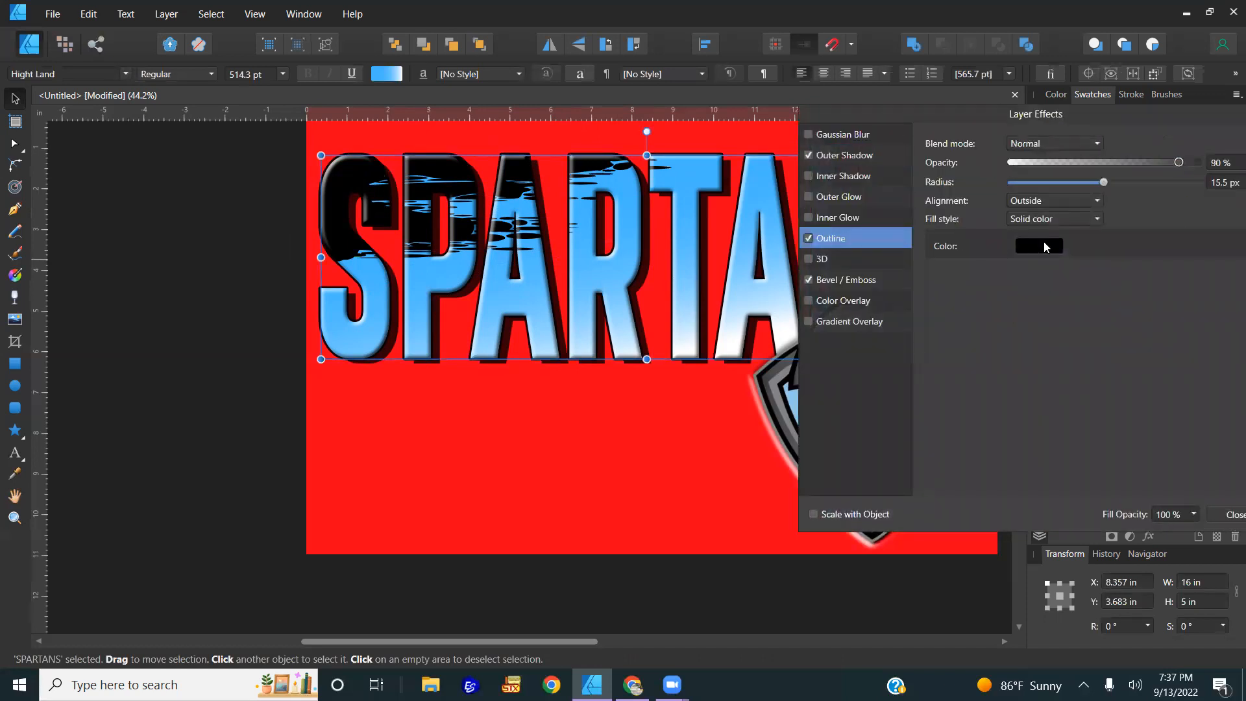
pyautogui.click(1046, 247)
pyautogui.moveTo(1039, 355); pyautogui.dragTo(931, 539)
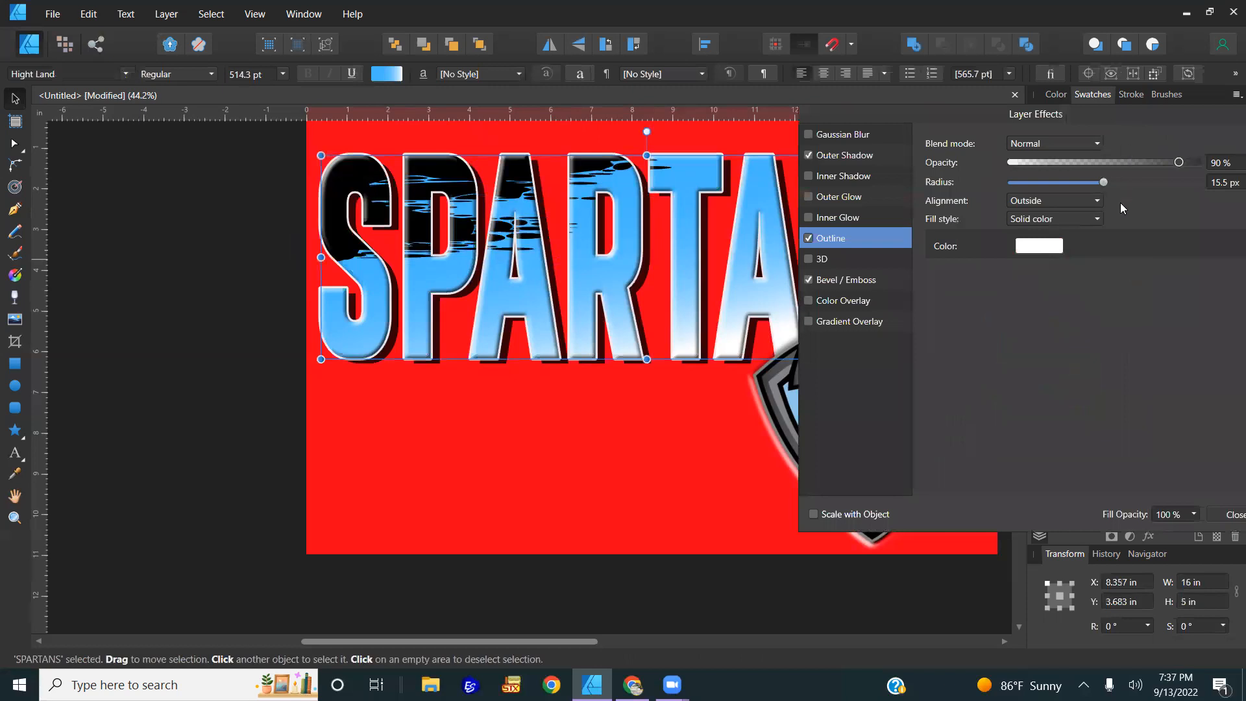
# - Change the text's Outline colour to a dark blue (H 203, S 100, L 19) based on the sampled light blue, and close the effects
pyautogui.moveTo(1123, 112); pyautogui.dragTo(1098, 251)
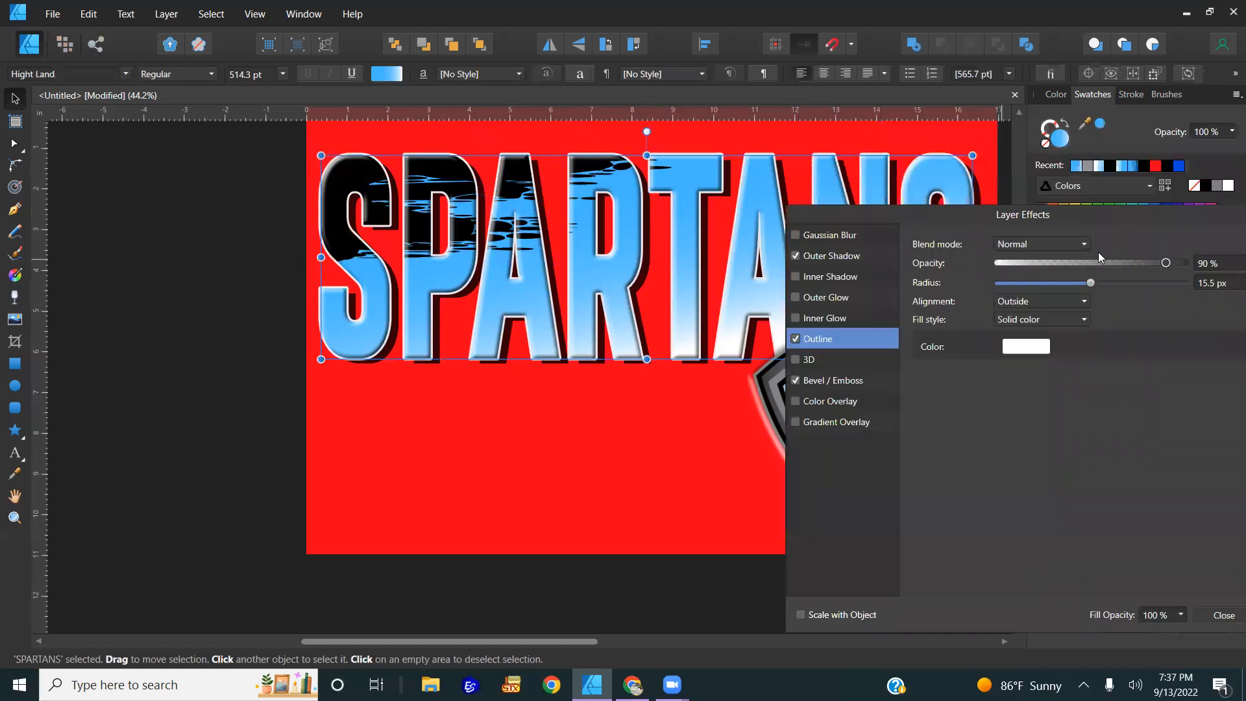
pyautogui.click(1037, 348)
pyautogui.moveTo(1101, 375); pyautogui.dragTo(1098, 123)
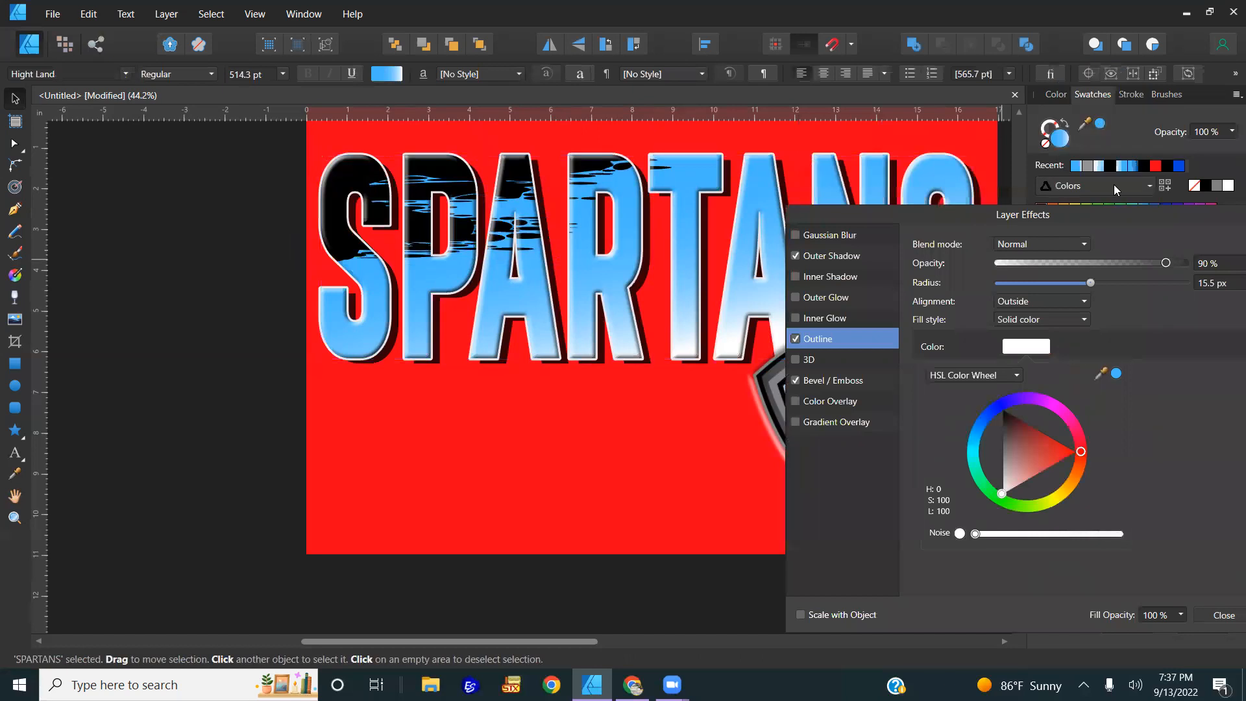
pyautogui.click(1116, 374)
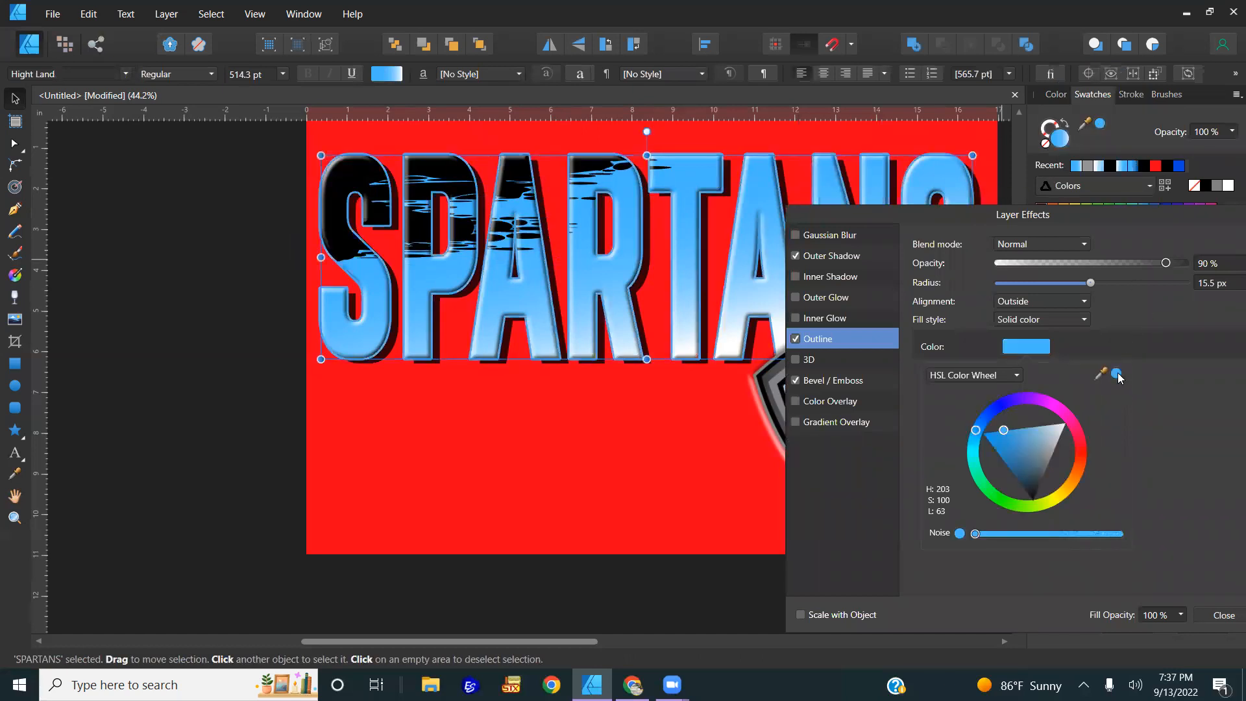
pyautogui.click(1031, 478)
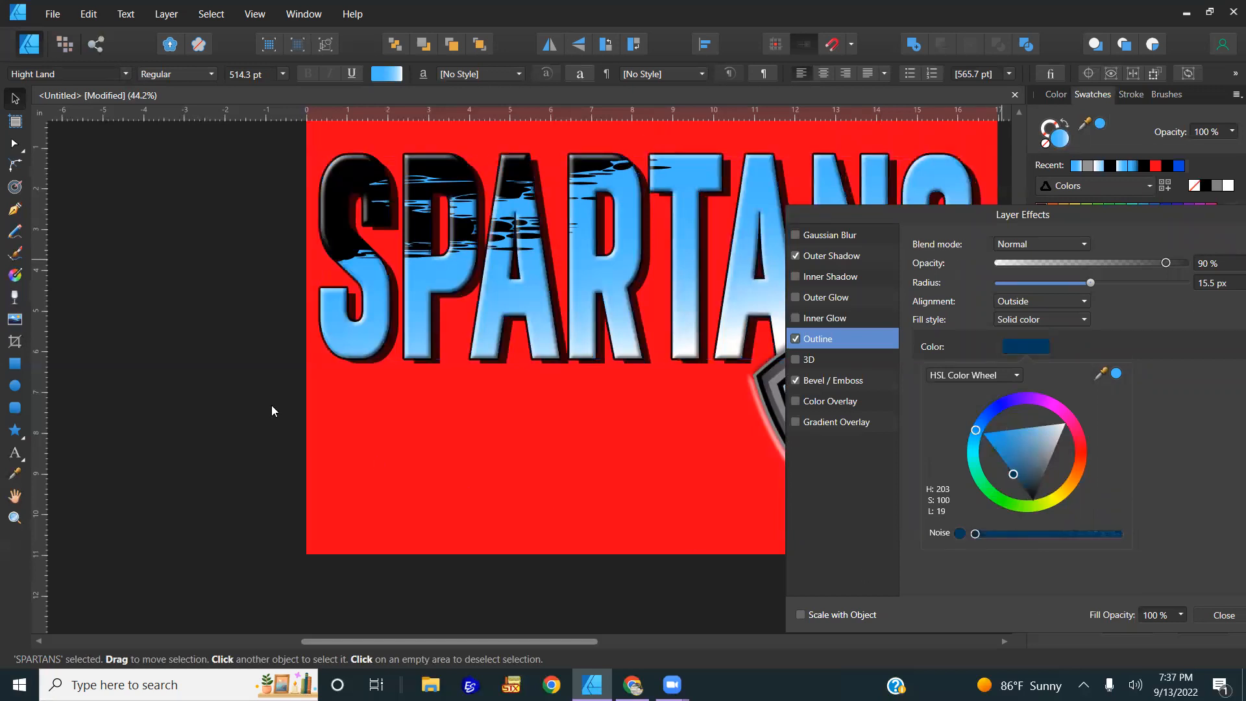
pyautogui.click(175, 369)
pyautogui.hotkey('ctrl', 'd')
pyautogui.click(1224, 614)
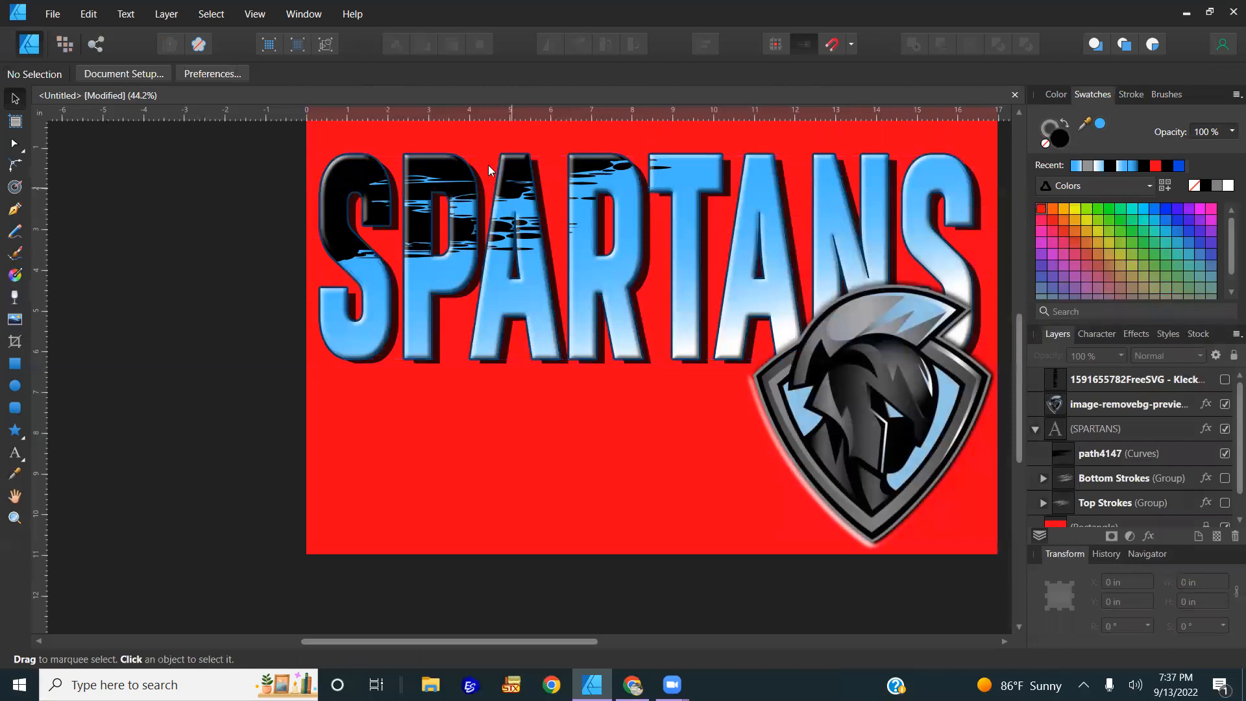
# - Duplicate the black brush stroke and place the copy lower and further left on the lettering, at about X 1.86 in, Y 3.59 in
pyautogui.click(353, 195)
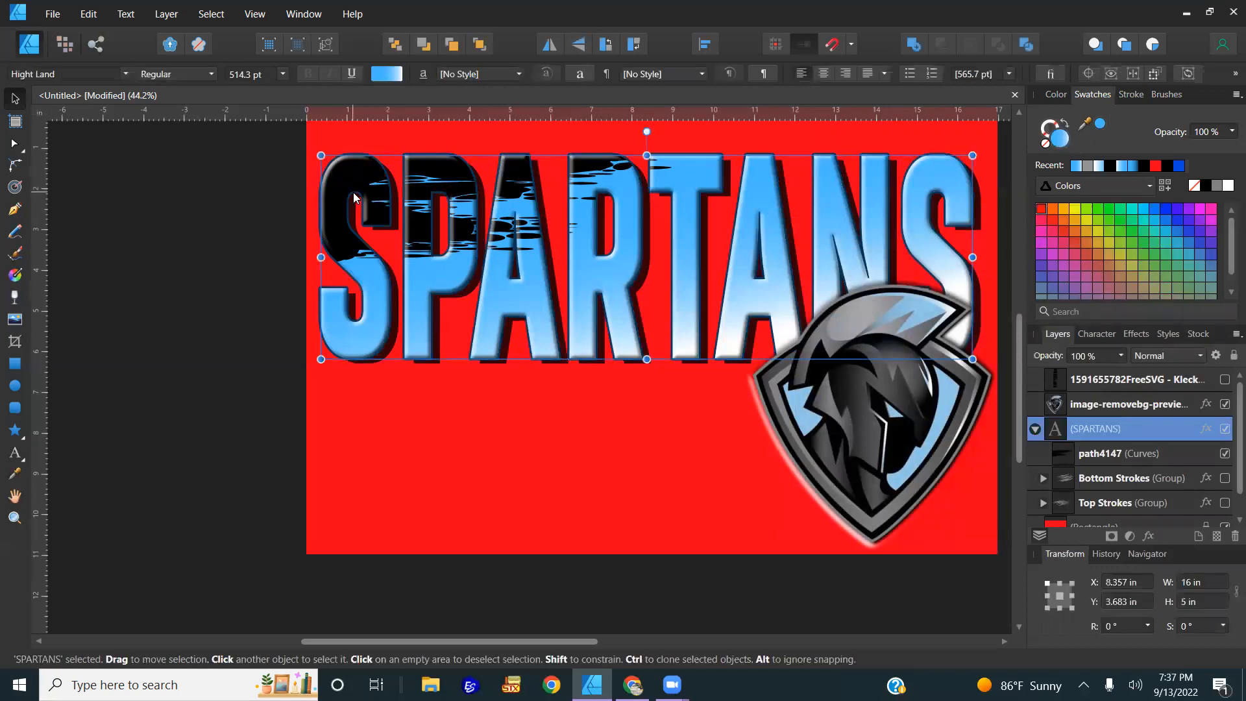
pyautogui.click(353, 193)
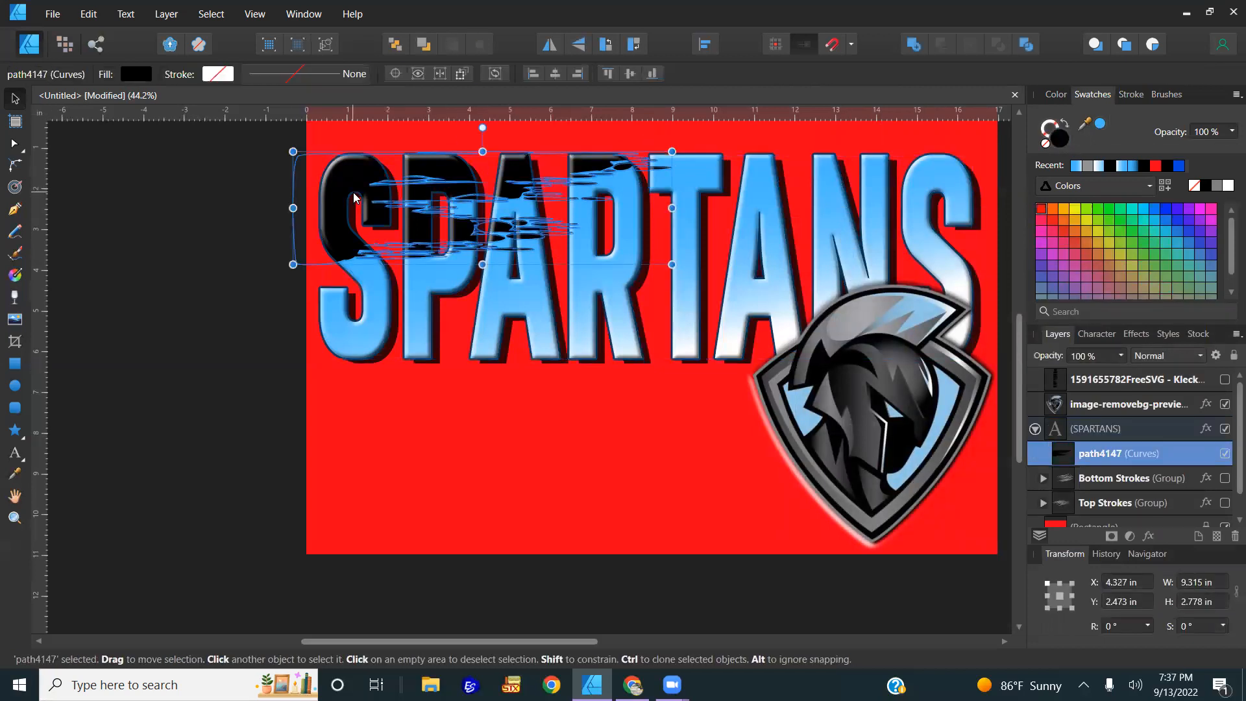
pyautogui.hotkey('ctrl', 'j')
pyautogui.moveTo(439, 233); pyautogui.dragTo(325, 272)
pyautogui.click(269, 402)
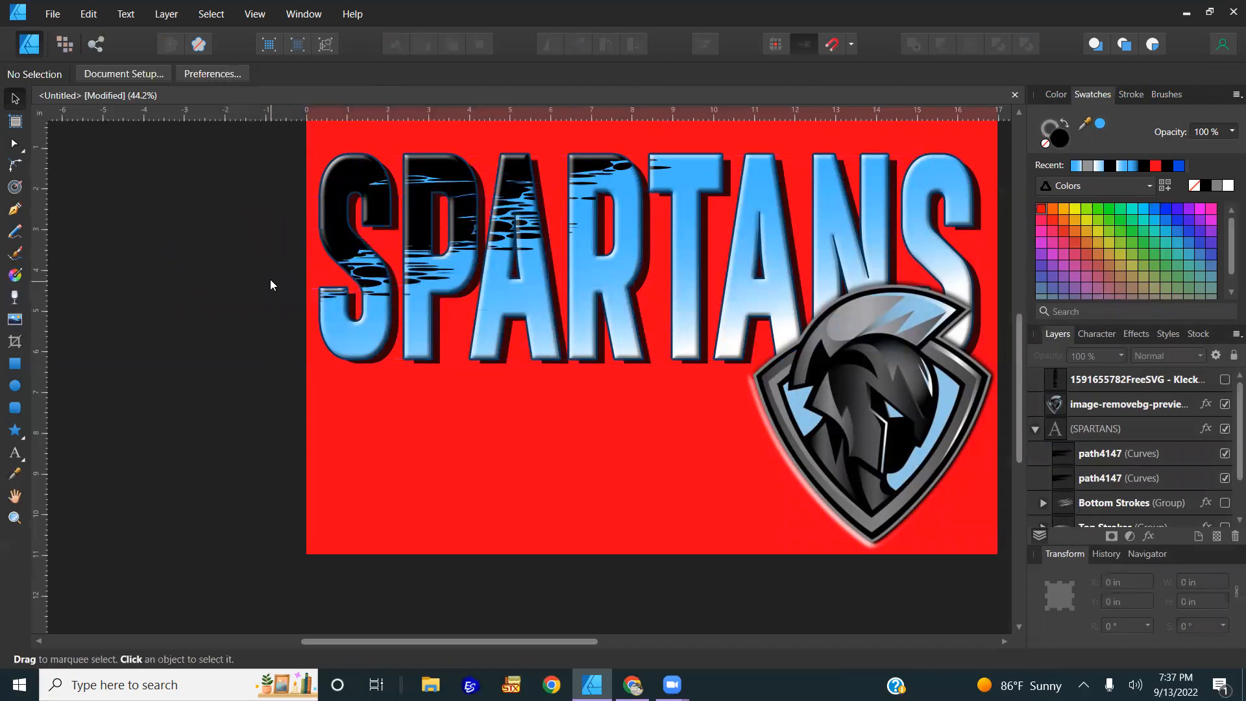
pyautogui.click(362, 242)
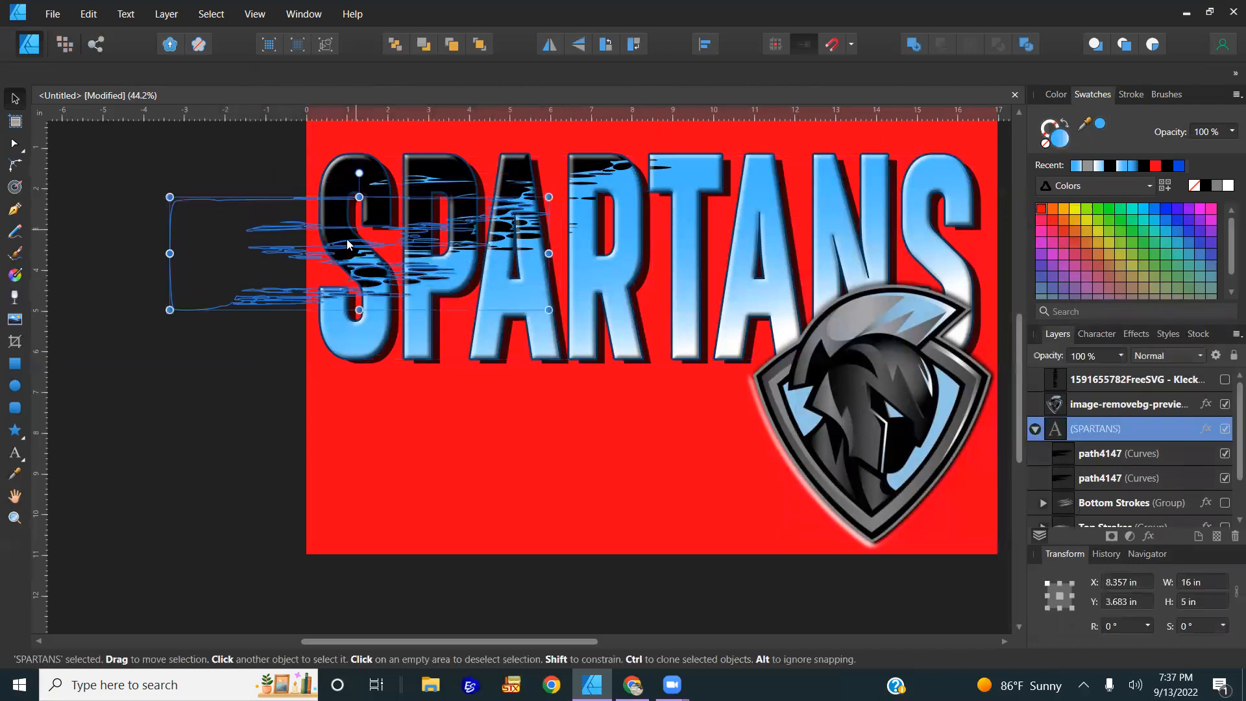
pyautogui.moveTo(363, 241); pyautogui.dragTo(371, 242)
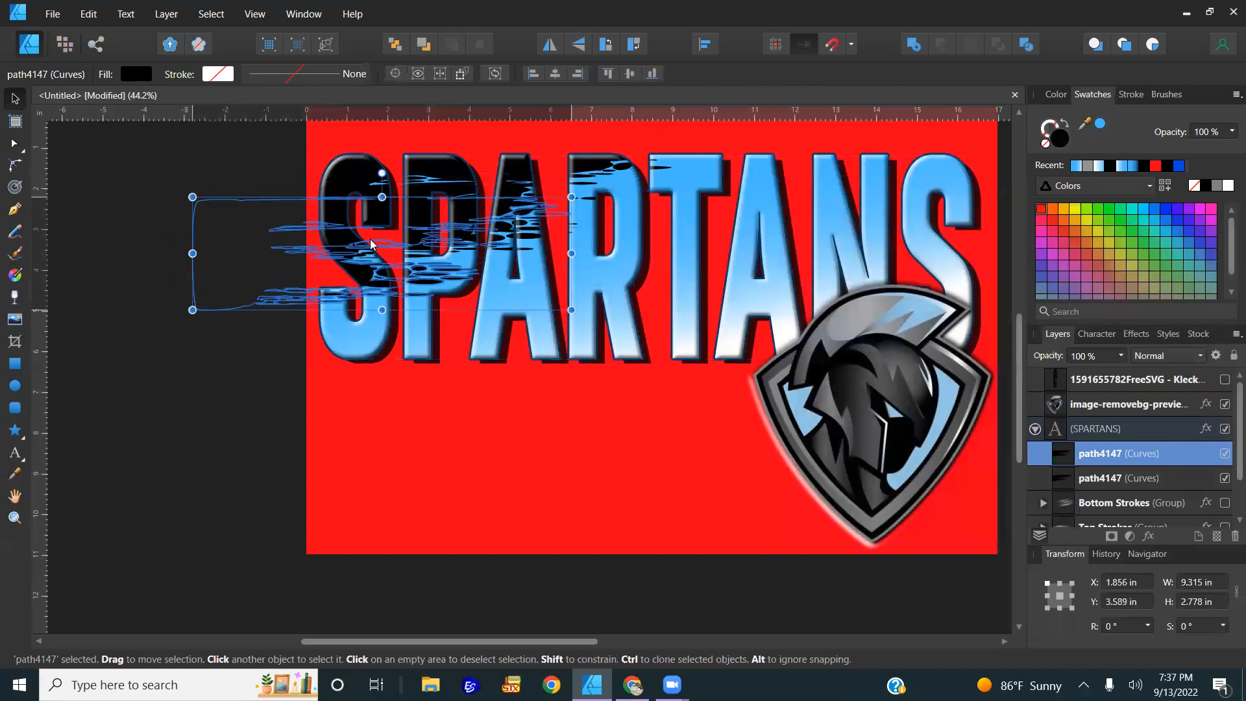
pyautogui.click(273, 397)
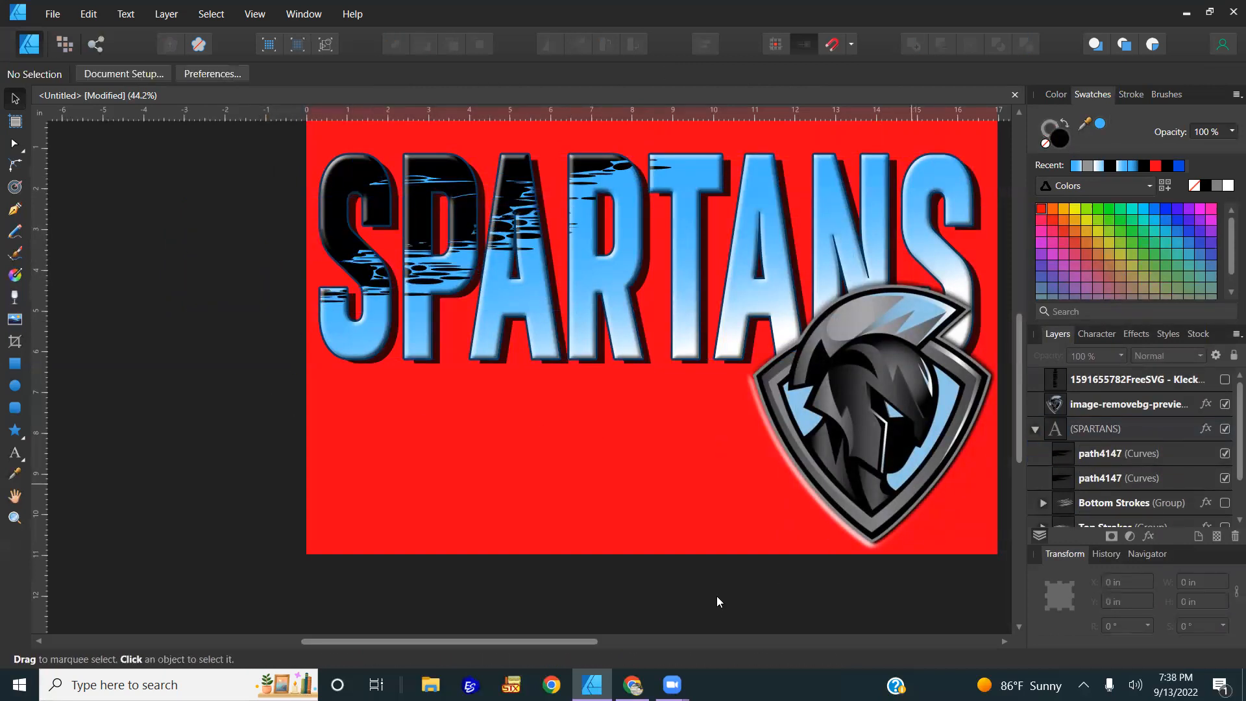
# - Move the shield logo below the lettering, and shift the upper black stroke left and widen it to reach the T
pyautogui.moveTo(911, 484); pyautogui.dragTo(702, 597)
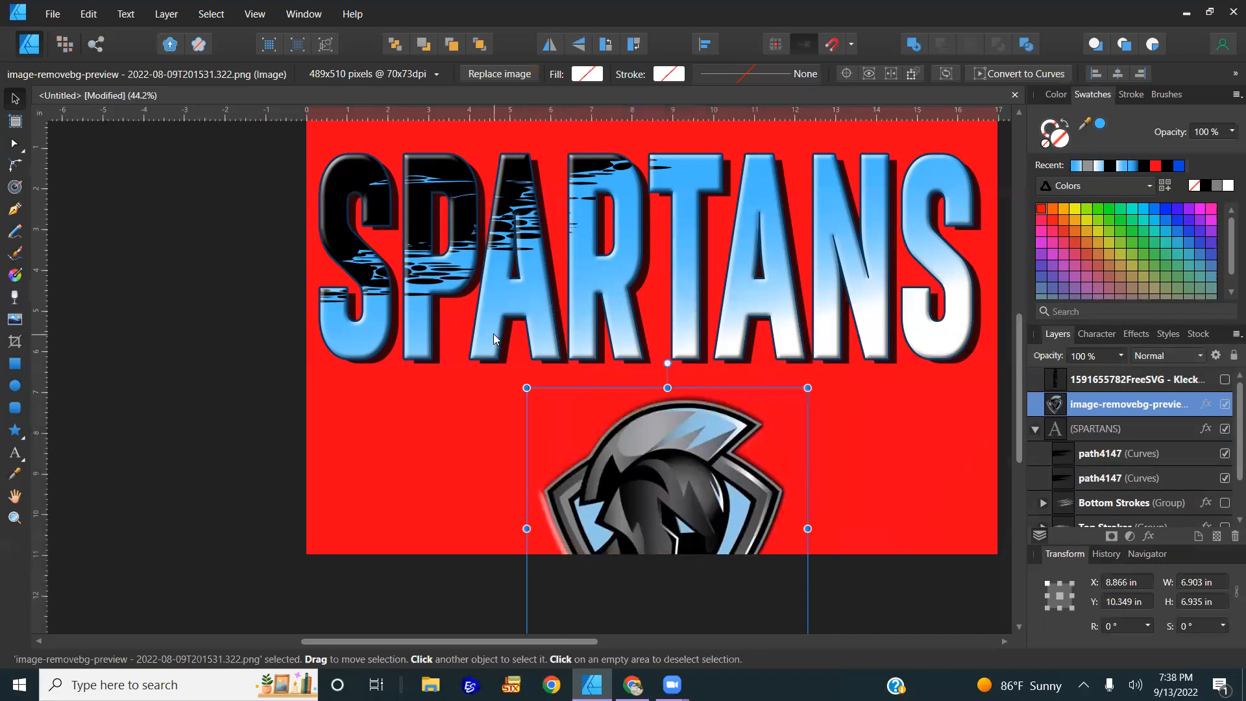
pyautogui.click(362, 171)
pyautogui.click(415, 175)
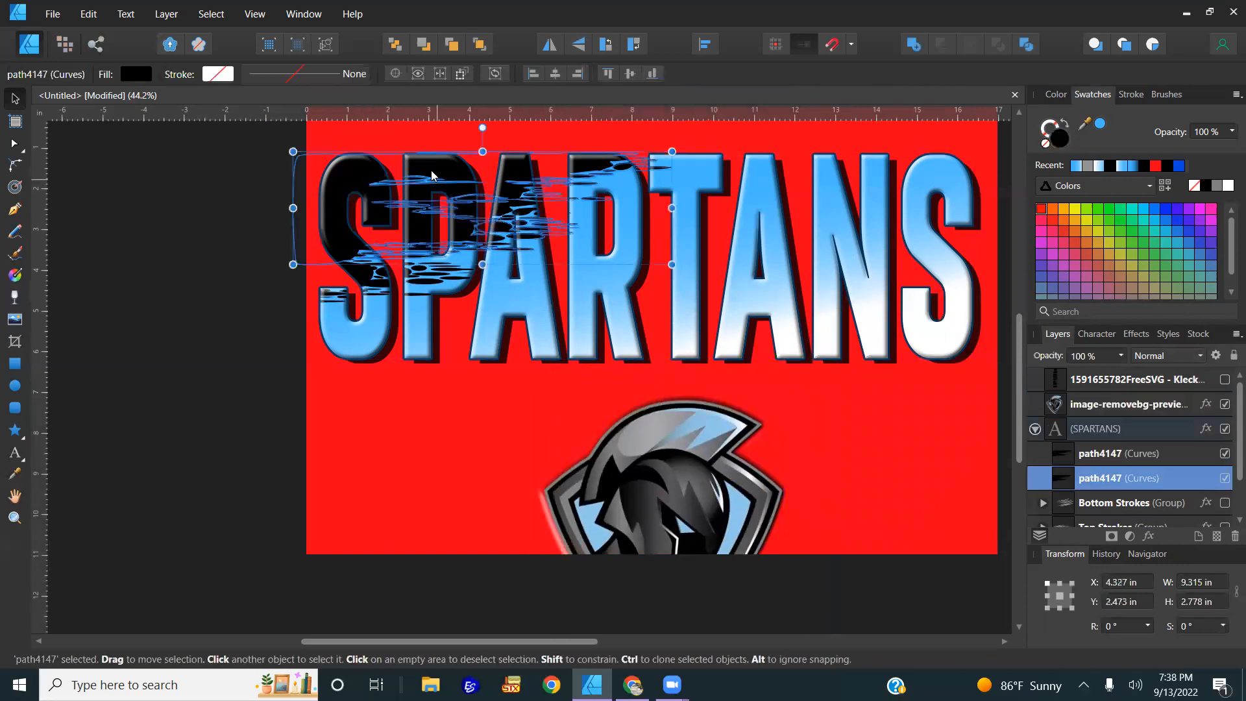
pyautogui.moveTo(468, 171); pyautogui.dragTo(400, 173)
pyautogui.moveTo(675, 208); pyautogui.dragTo(793, 208)
# - Widen the lower black brush stroke to about 10.64 in and shift it slightly down, to about X 2.55 in, Y 3.86 in
pyautogui.click(377, 280)
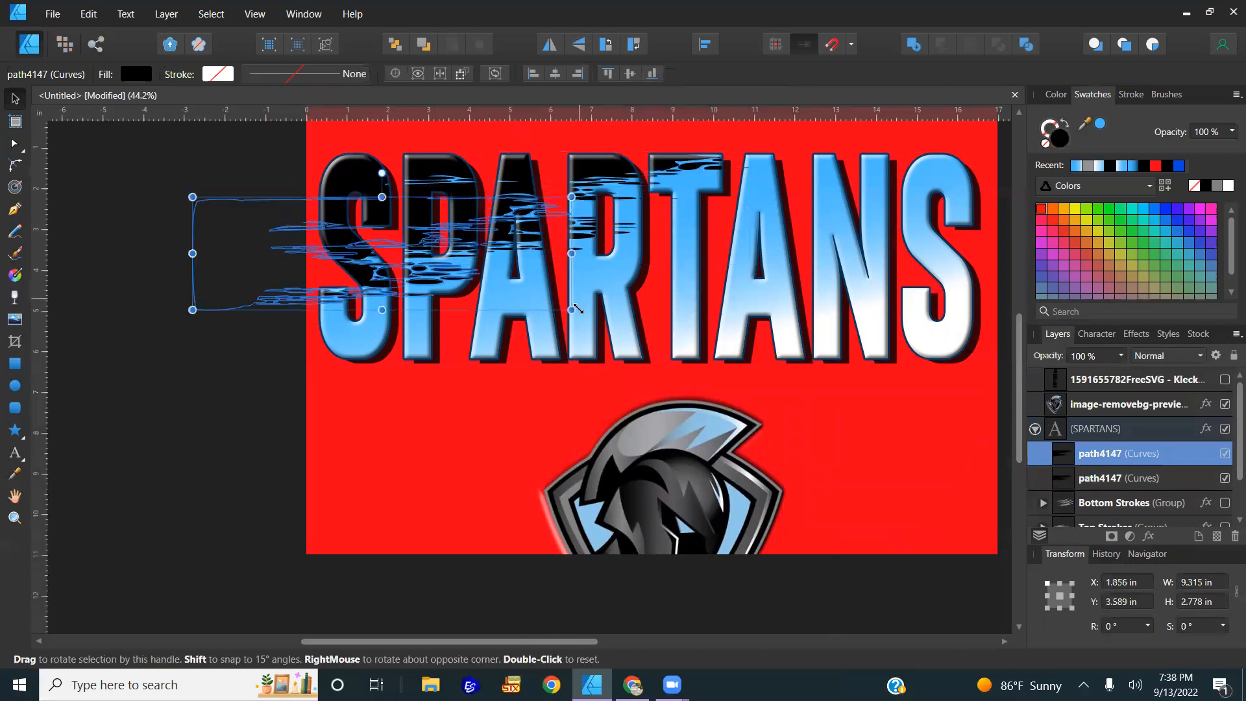
pyautogui.moveTo(571, 253); pyautogui.dragTo(626, 253)
pyautogui.moveTo(500, 219); pyautogui.dragTo(501, 229)
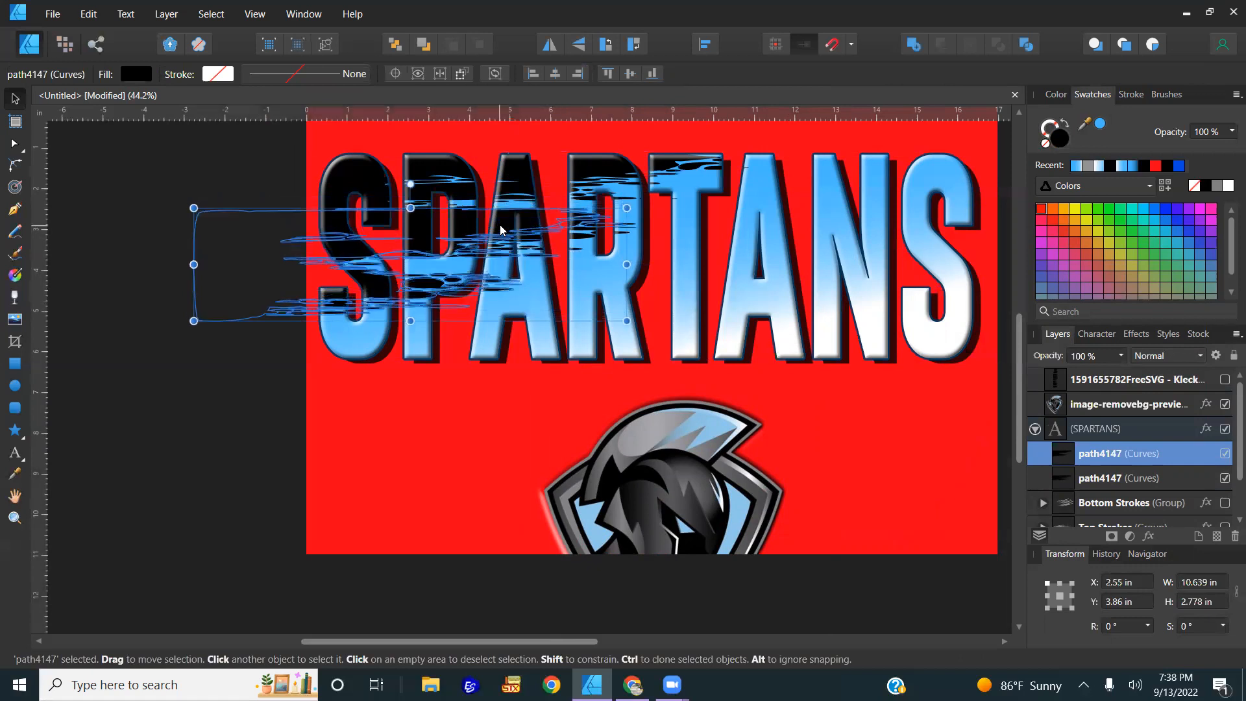
pyautogui.click(198, 433)
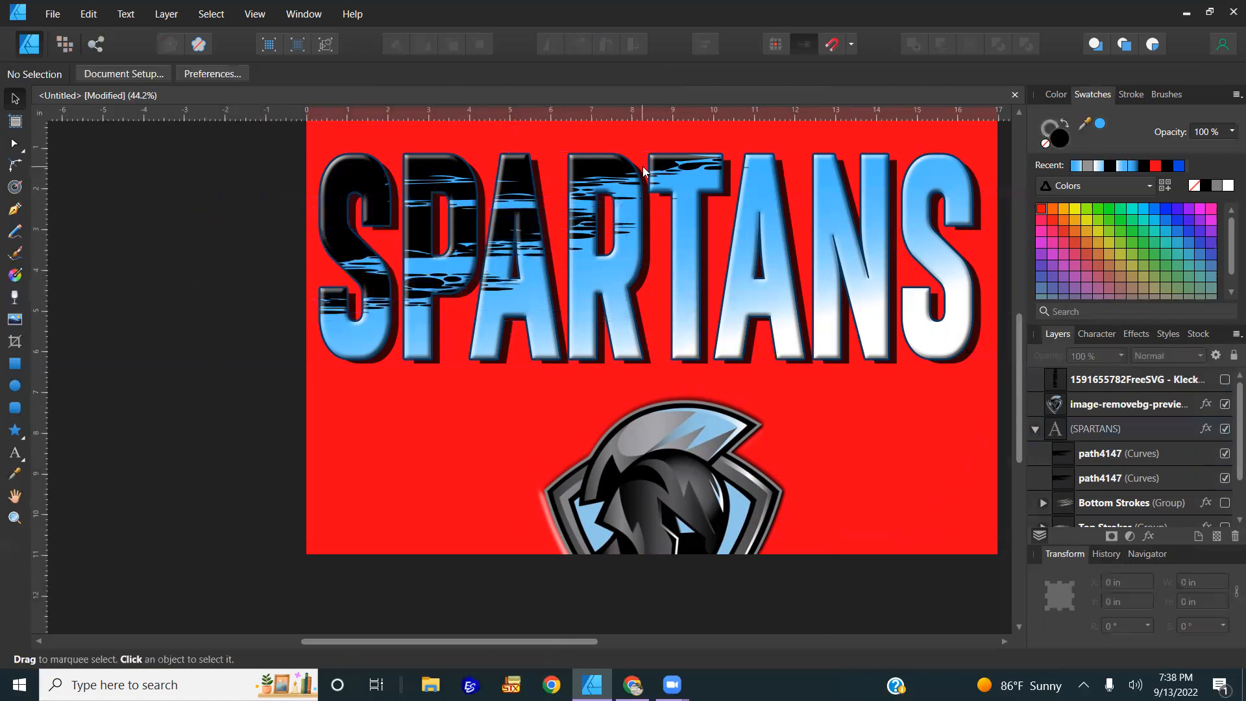
# - Recolour both brush strokes inside the SPARTANS lettering with the recently used grey
pyautogui.click(1104, 453)
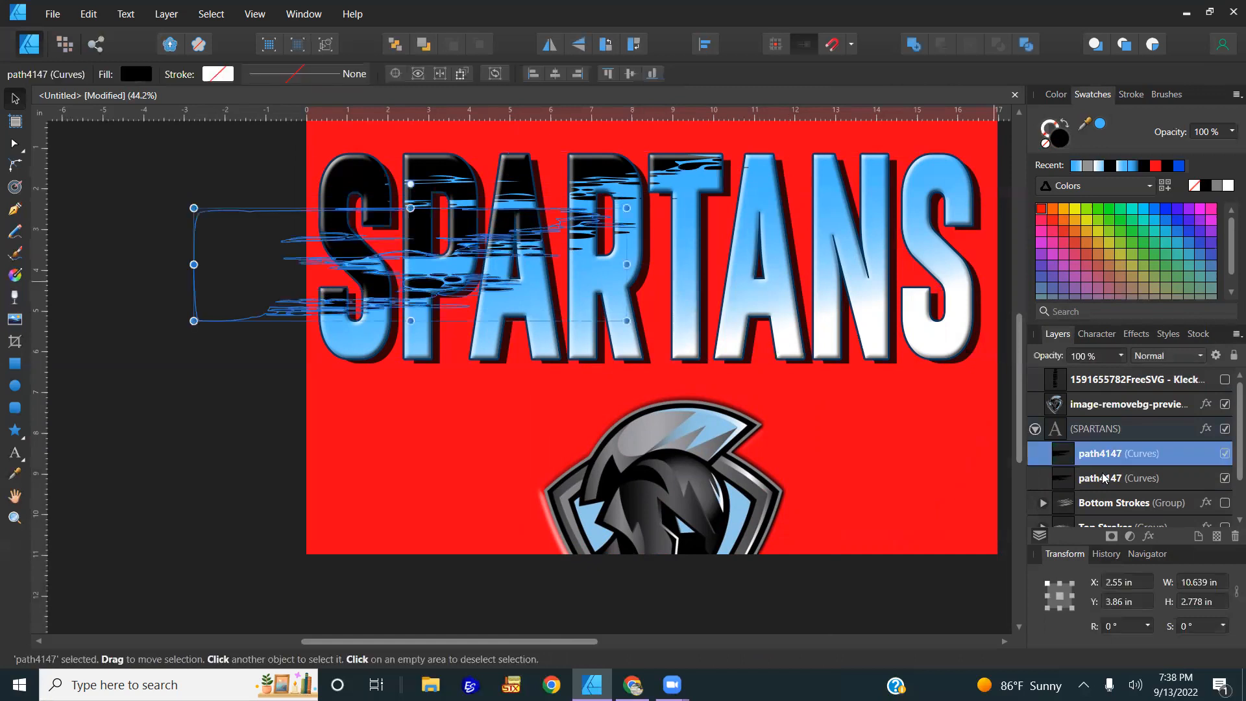
pyautogui.keyDown('shift'); pyautogui.click(1104, 479); pyautogui.keyUp('shift')
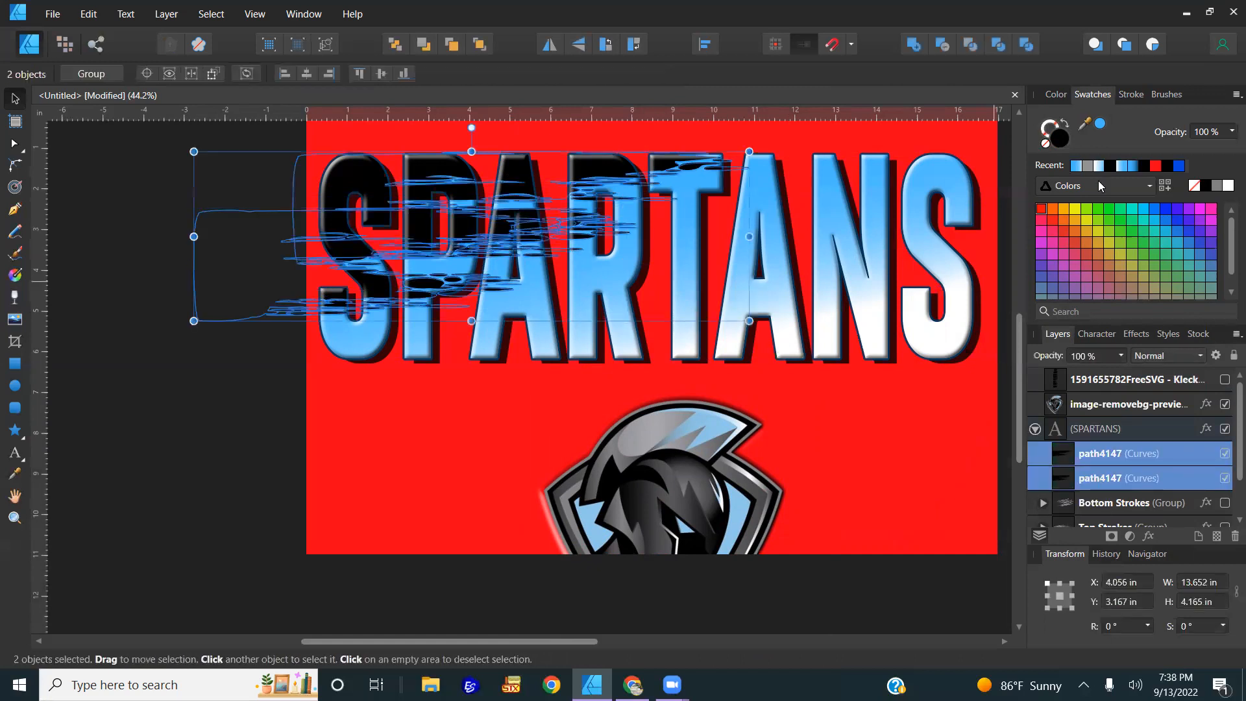
pyautogui.click(1090, 166)
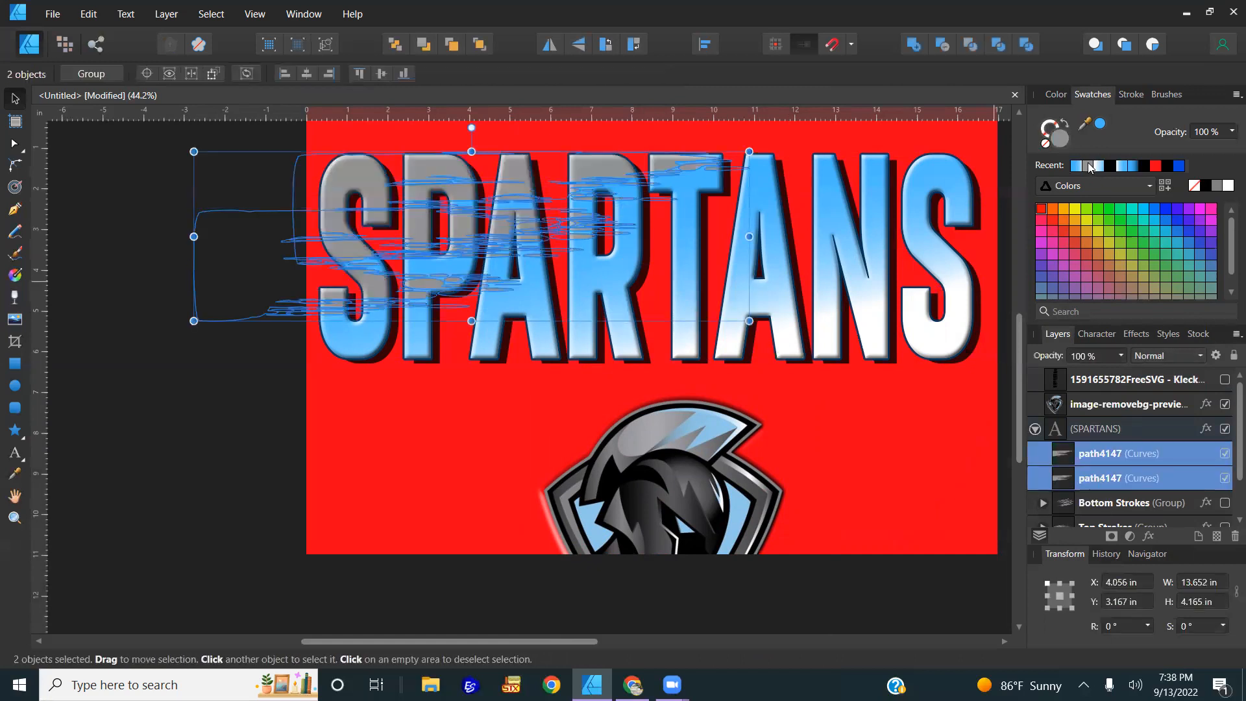
pyautogui.click(227, 368)
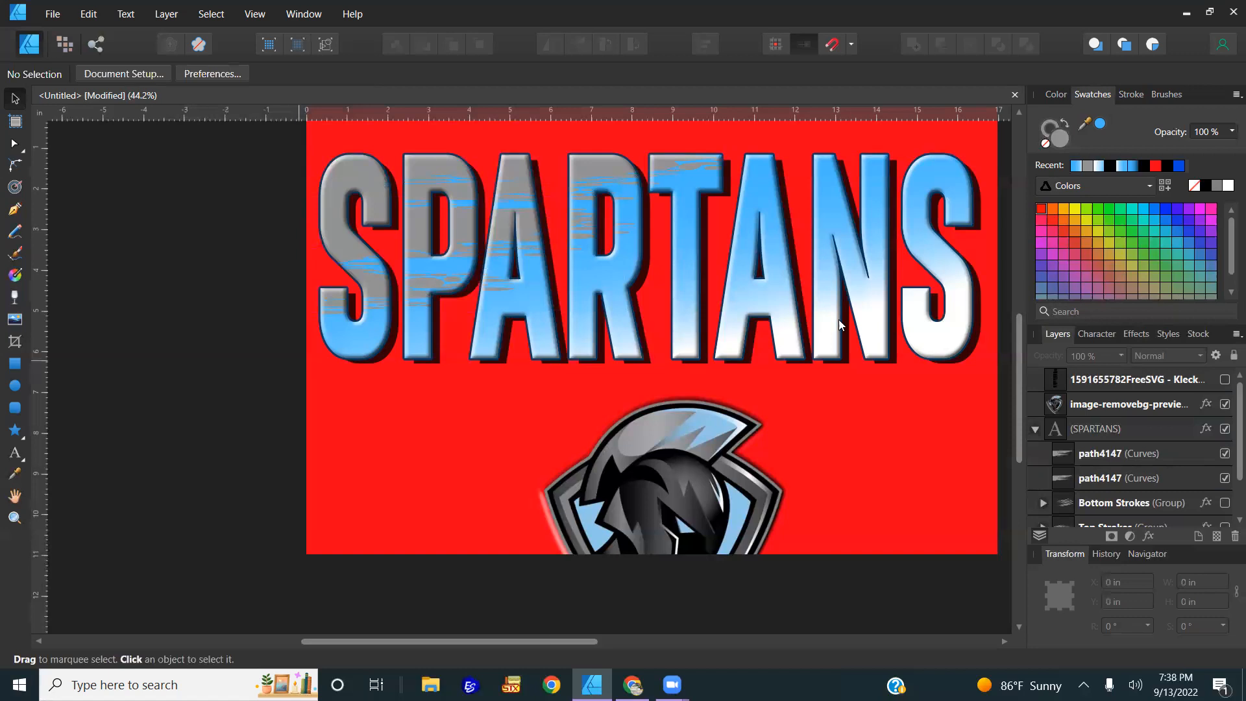
# - Fill both brush strokes inside the lettering with white
pyautogui.click(1228, 186)
pyautogui.click(1089, 455)
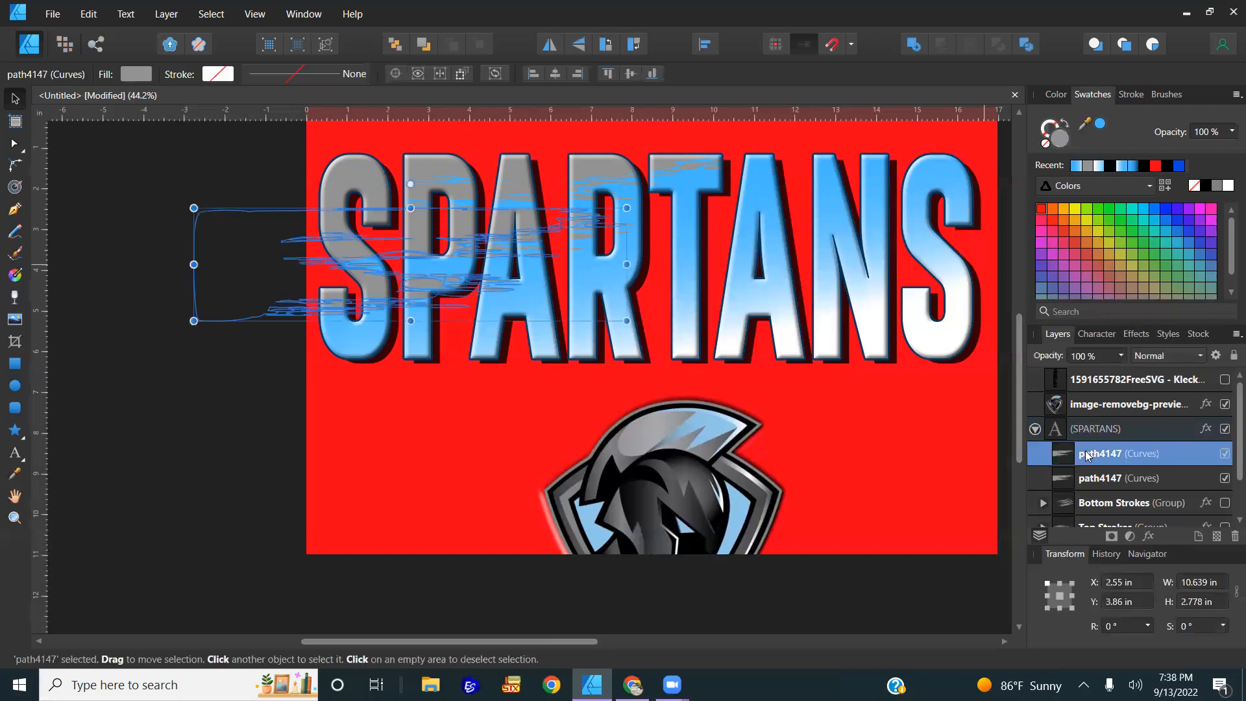
pyautogui.keyDown('shift'); pyautogui.click(1089, 480); pyautogui.keyUp('shift')
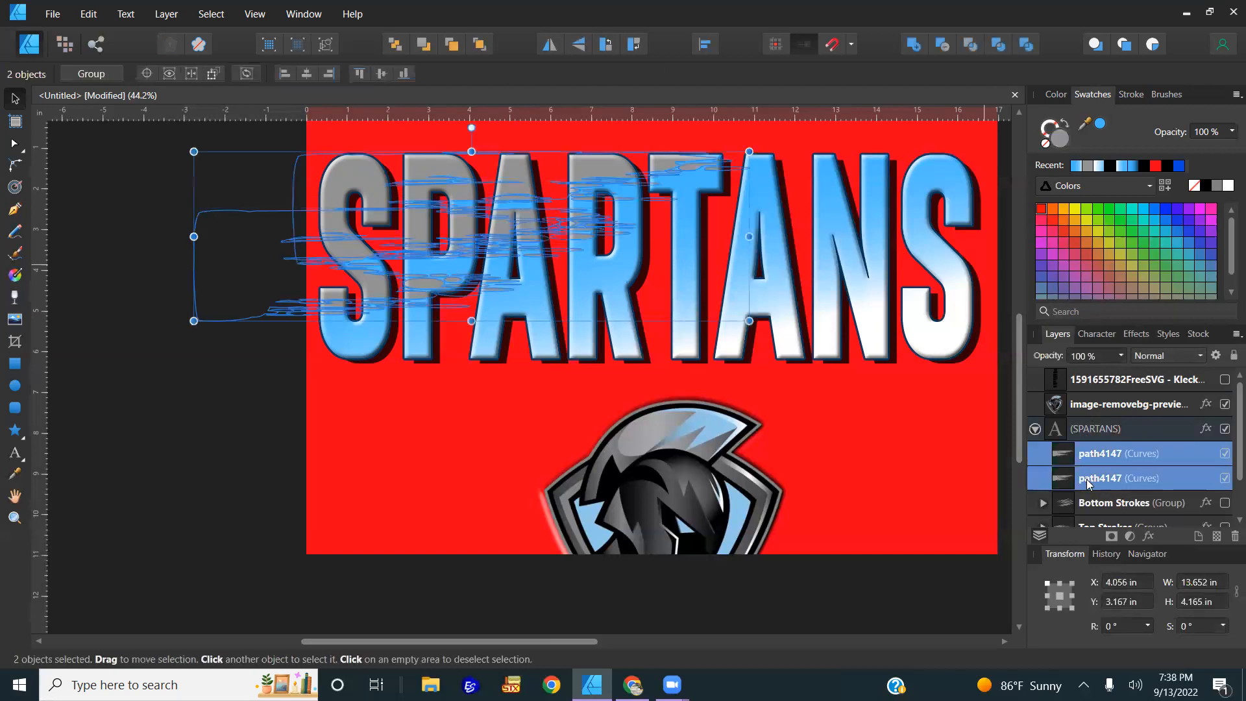
pyautogui.click(1227, 186)
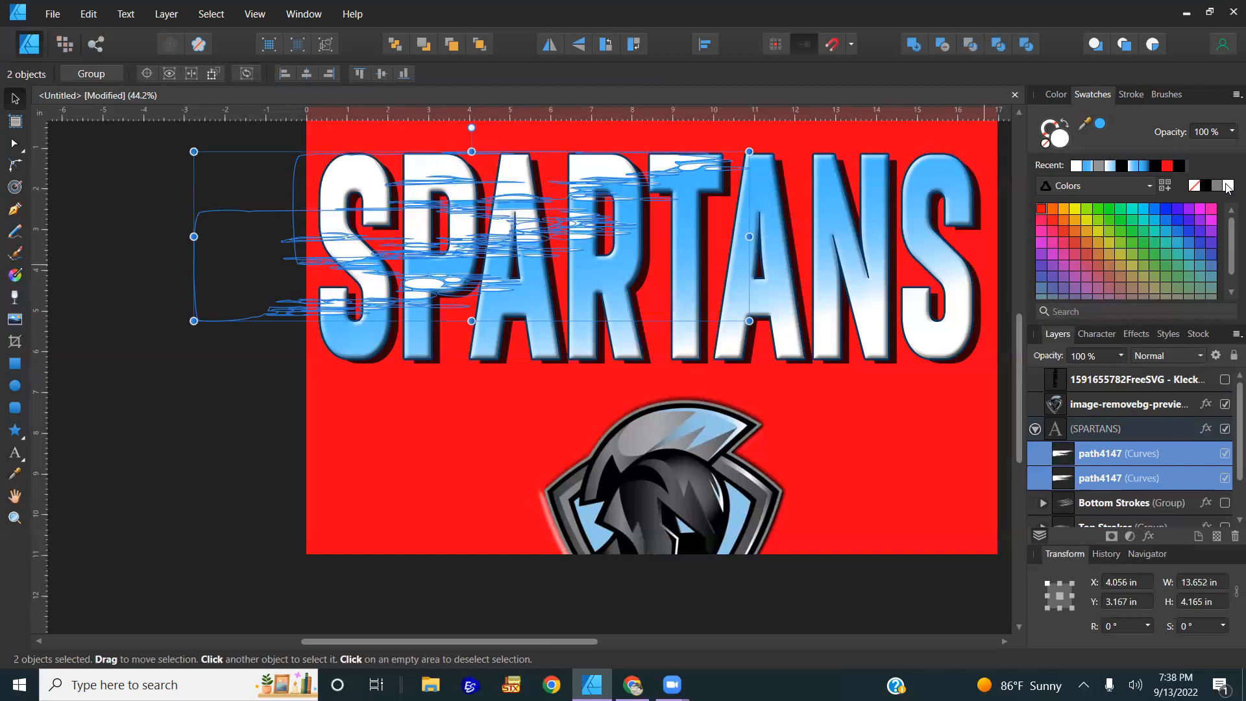
# - Change the white end stop of the SPARTANS text's gradient fill to black (H 203, S 100, L 0)
pyautogui.click(948, 330)
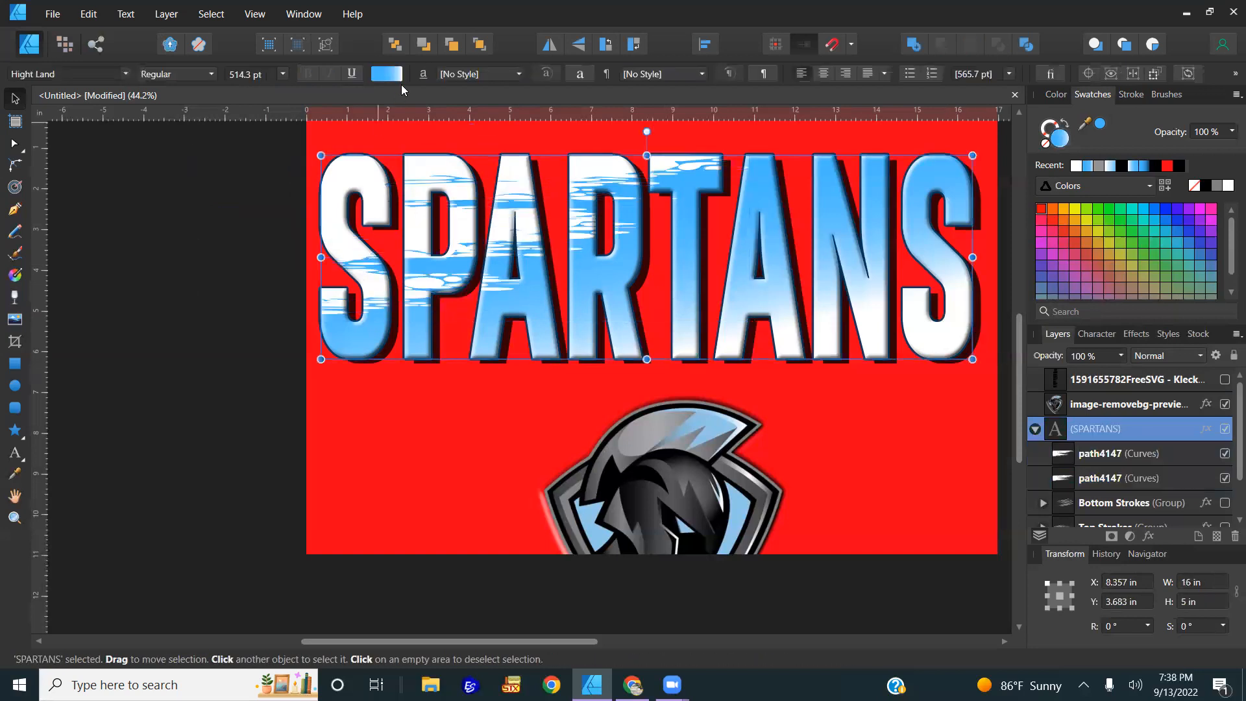
pyautogui.click(395, 77)
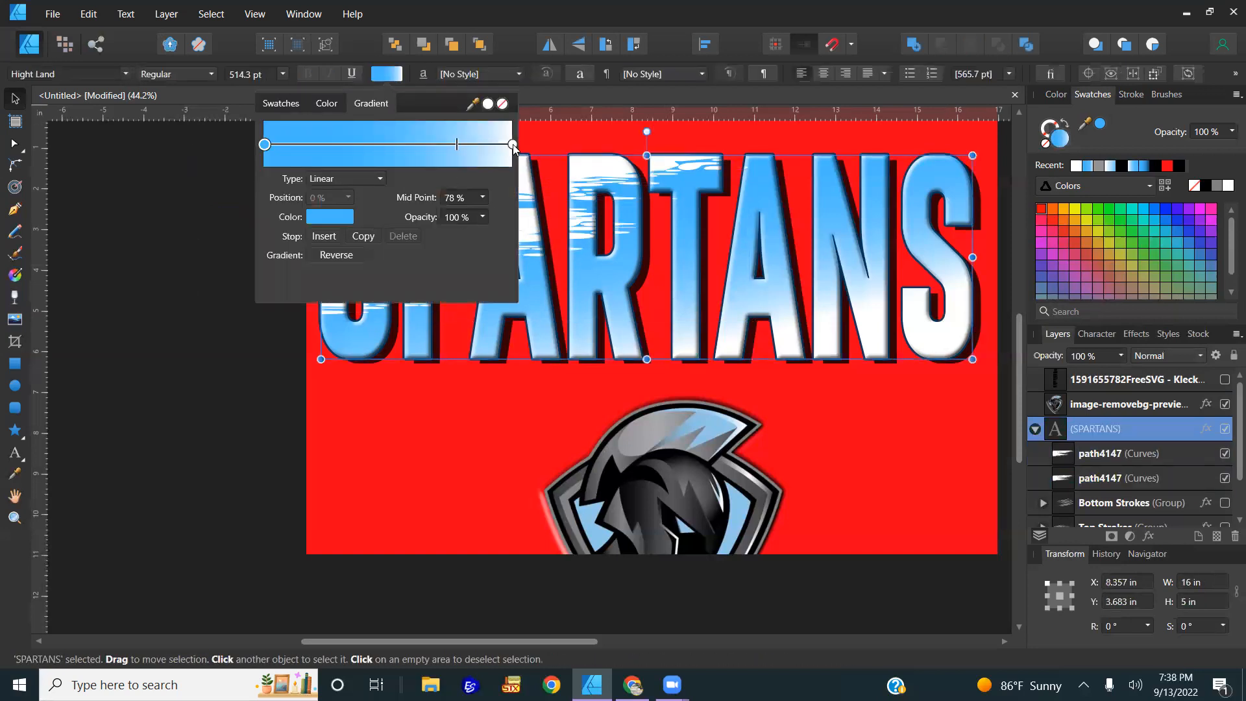
pyautogui.click(513, 145)
pyautogui.click(348, 217)
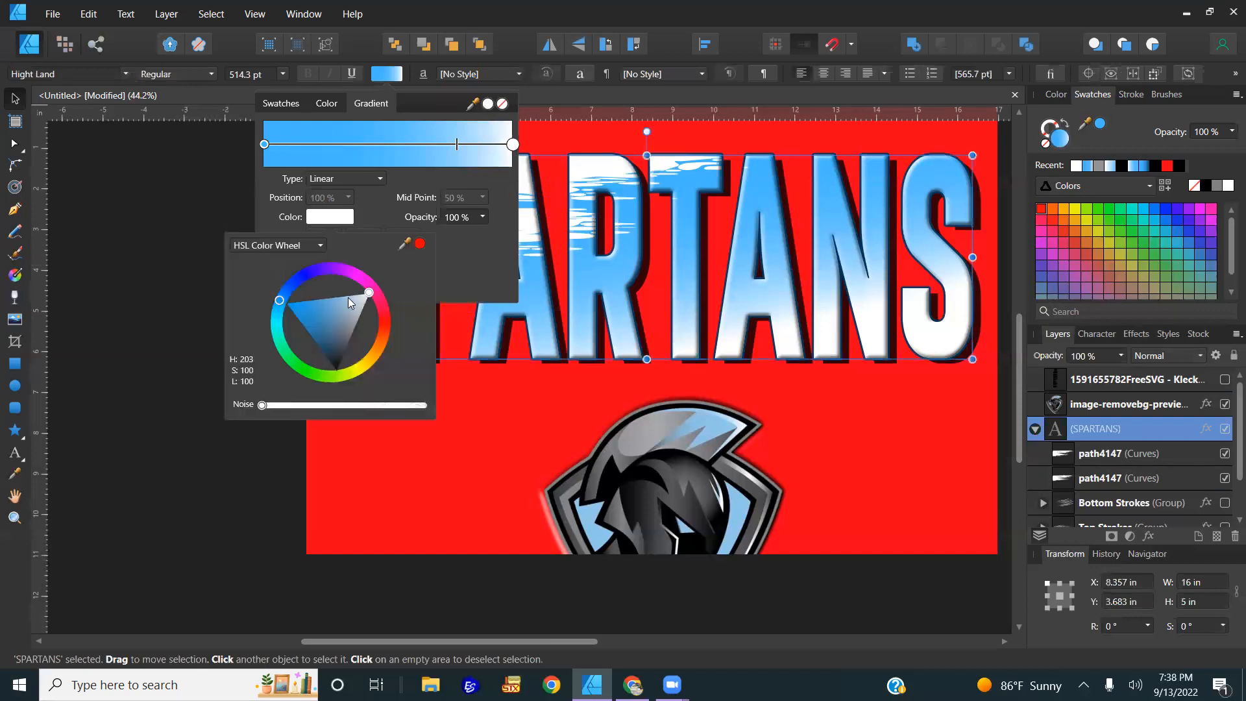
pyautogui.moveTo(338, 319); pyautogui.dragTo(333, 452)
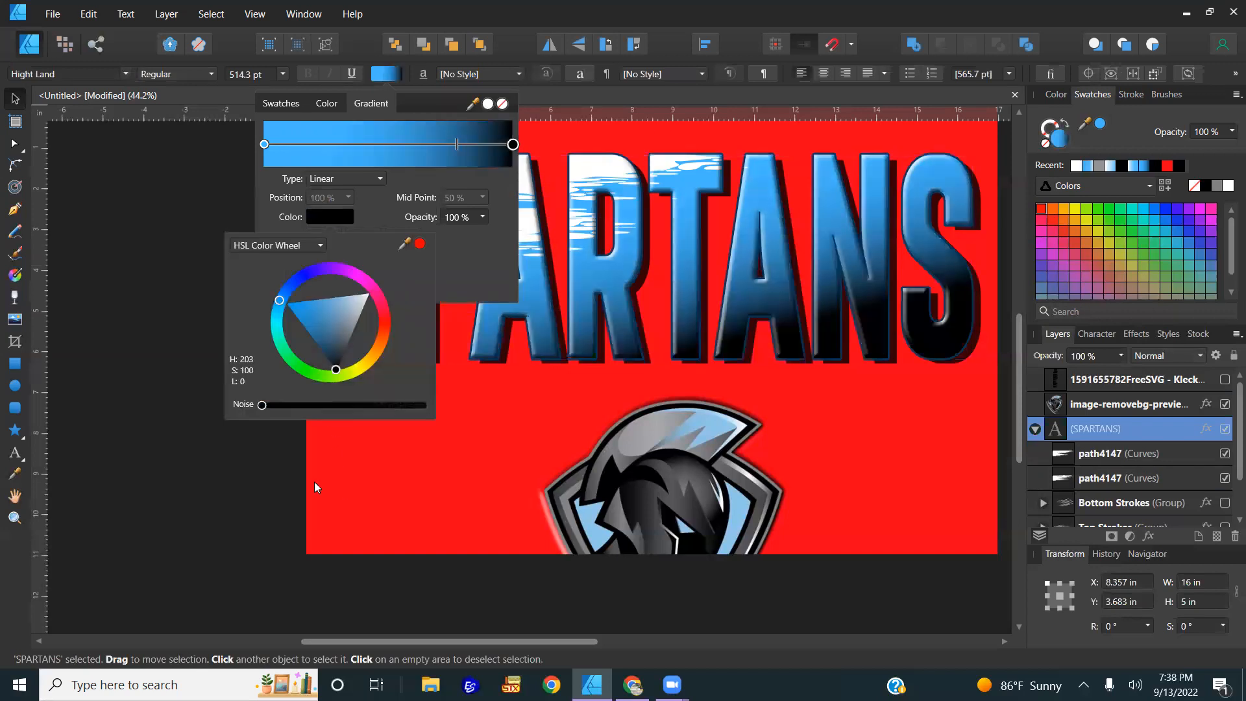
pyautogui.click(104, 513)
pyautogui.click(105, 513)
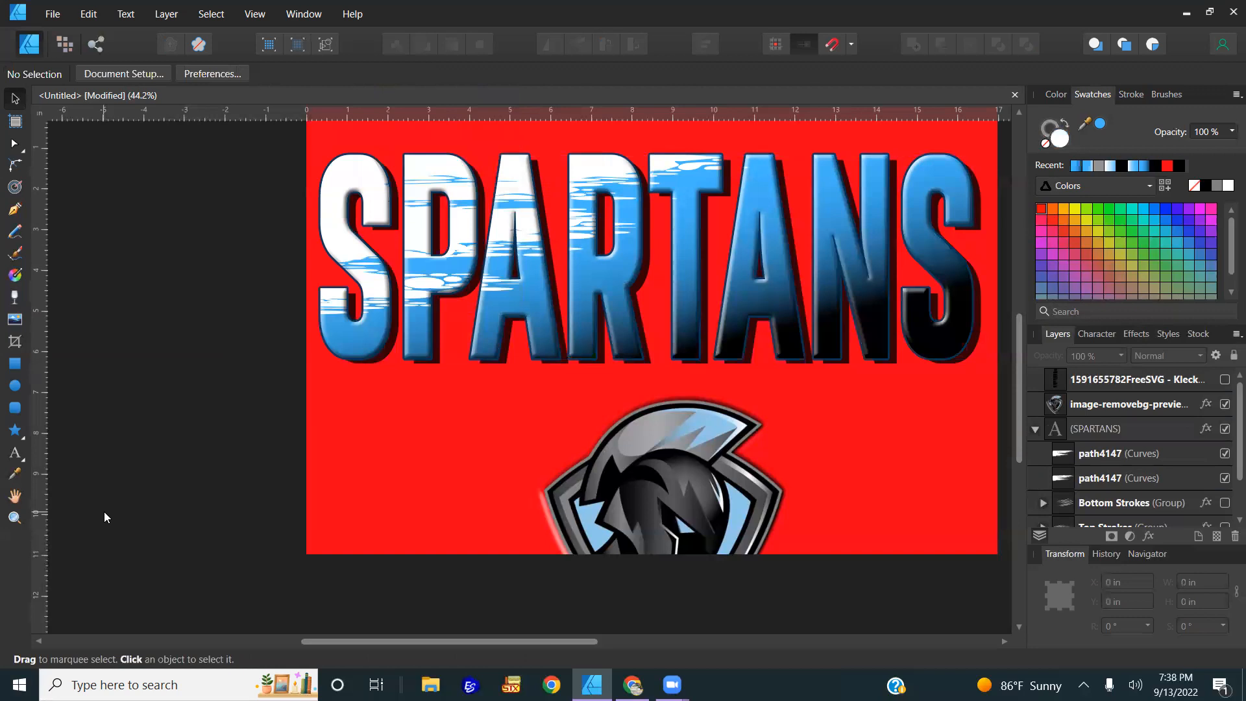
# - Undo the text's gradient change and the white and grey recolouring of the brush strokes
pyautogui.hotkey('ctrl', 'z')
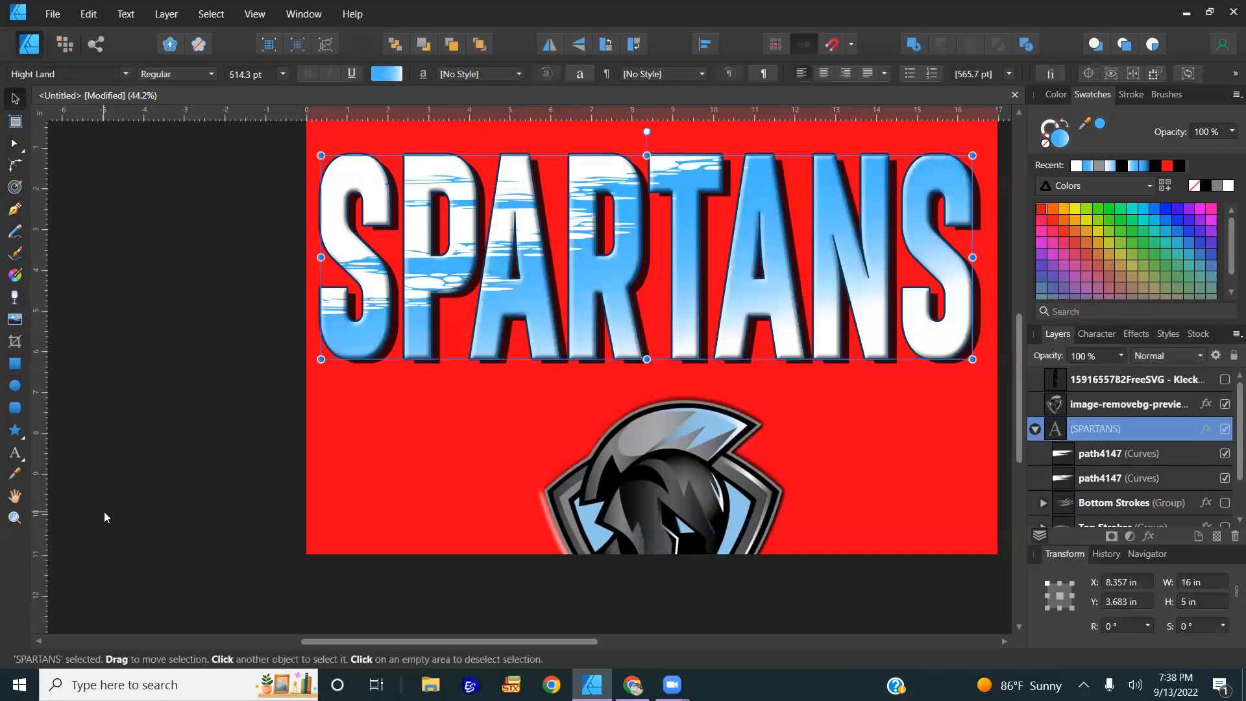
pyautogui.hotkey('ctrl', 'z')
pyautogui.hotkey('ctrl', 'z')
pyautogui.hotkey('ctrl', 'z')
pyautogui.hotkey('ctrl', 'z')
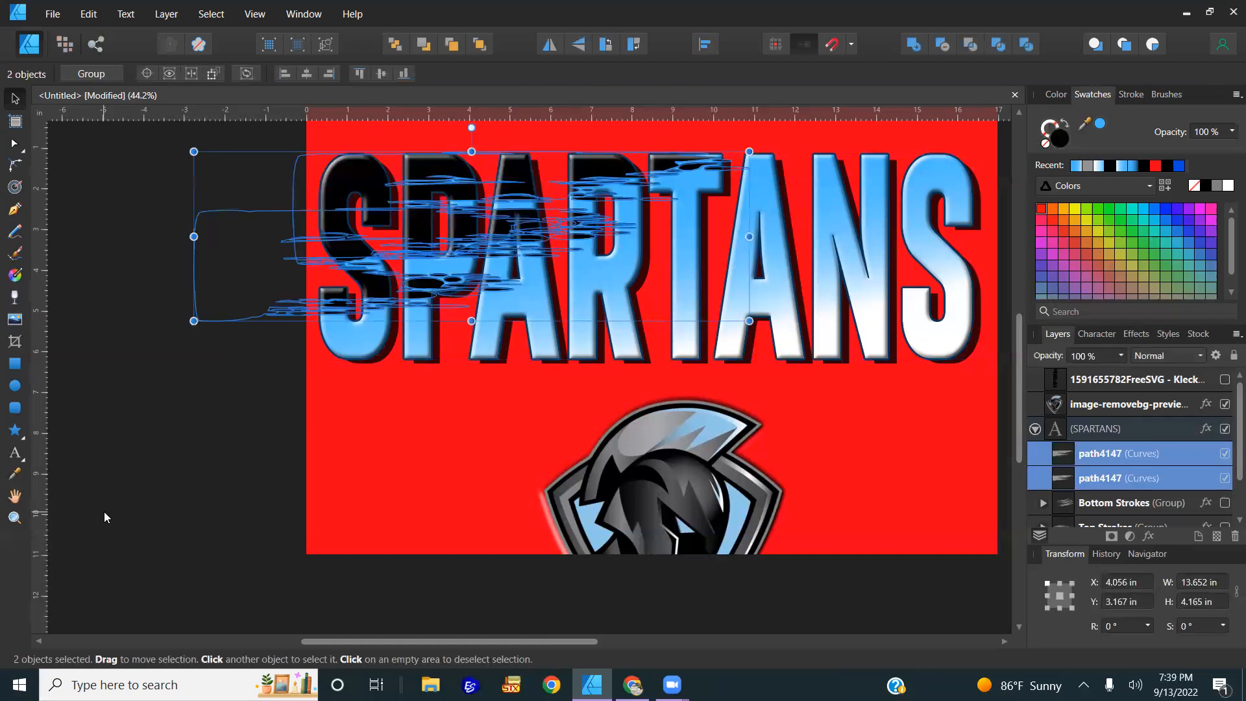
pyautogui.click(217, 411)
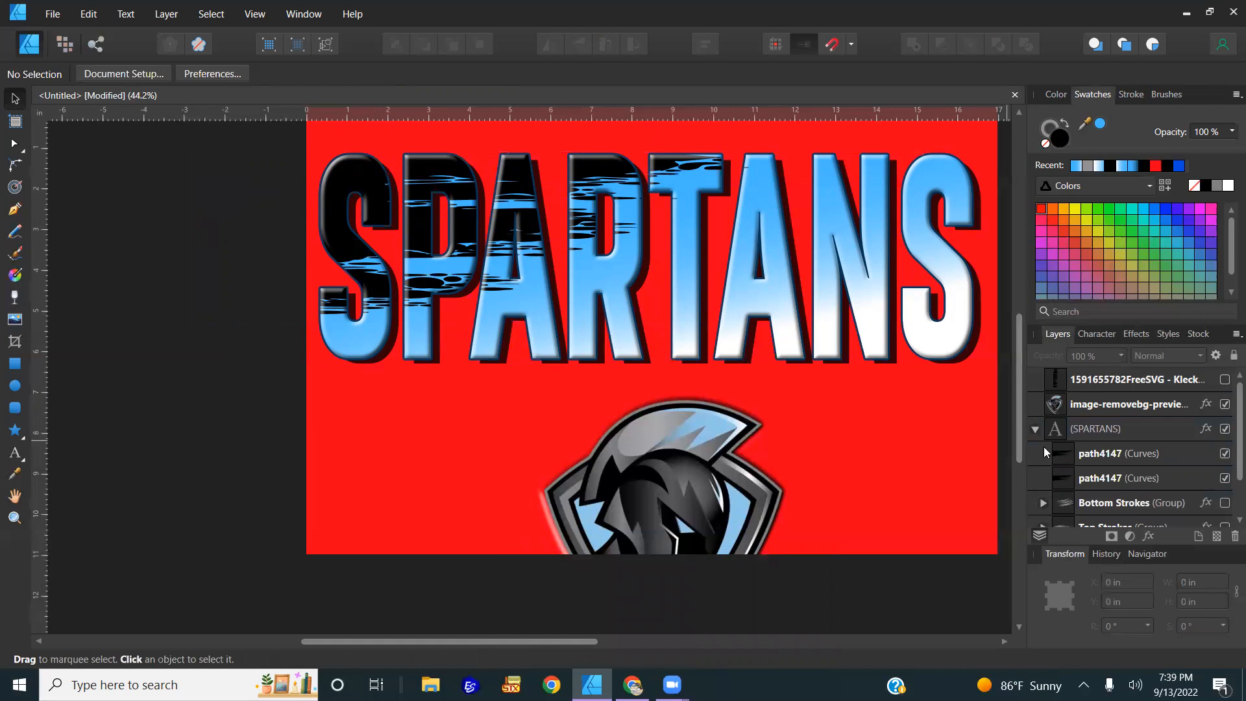
# - Duplicate both black brush strokes inside the lettering and flip the copies vertically
pyautogui.click(1079, 453)
pyautogui.keyDown('shift'); pyautogui.click(1090, 476); pyautogui.keyUp('shift')
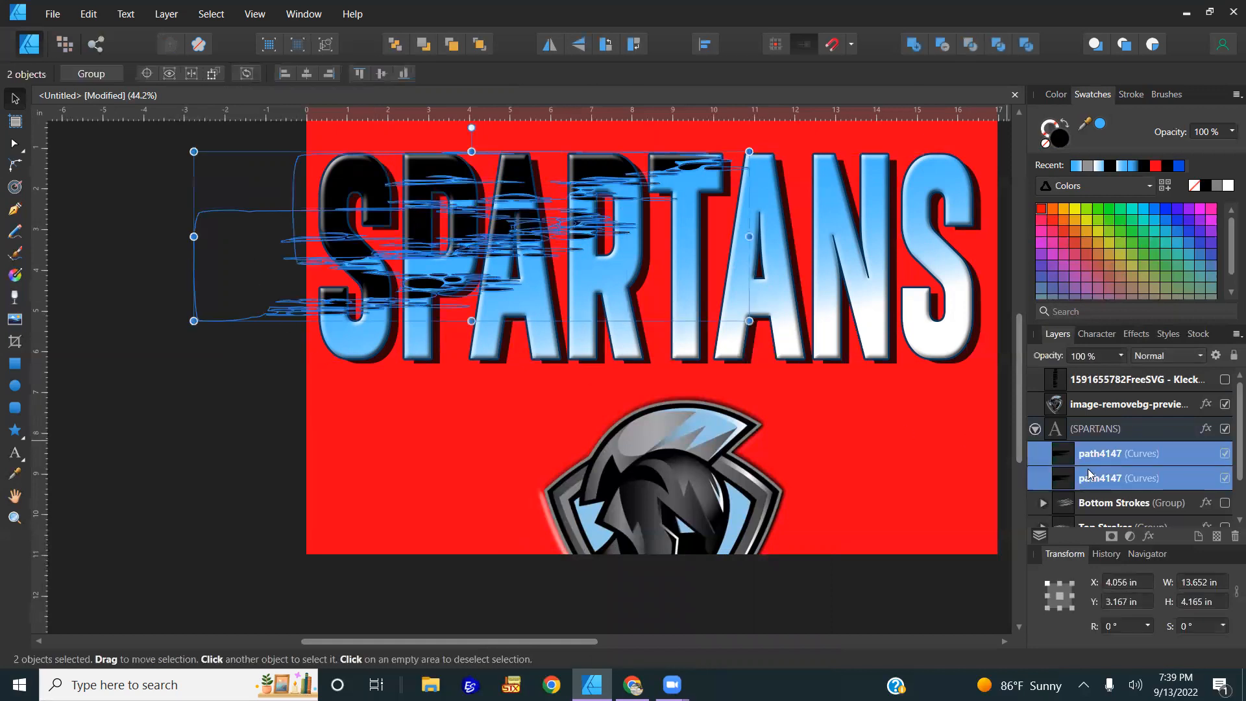
pyautogui.hotkey('ctrl', 'j')
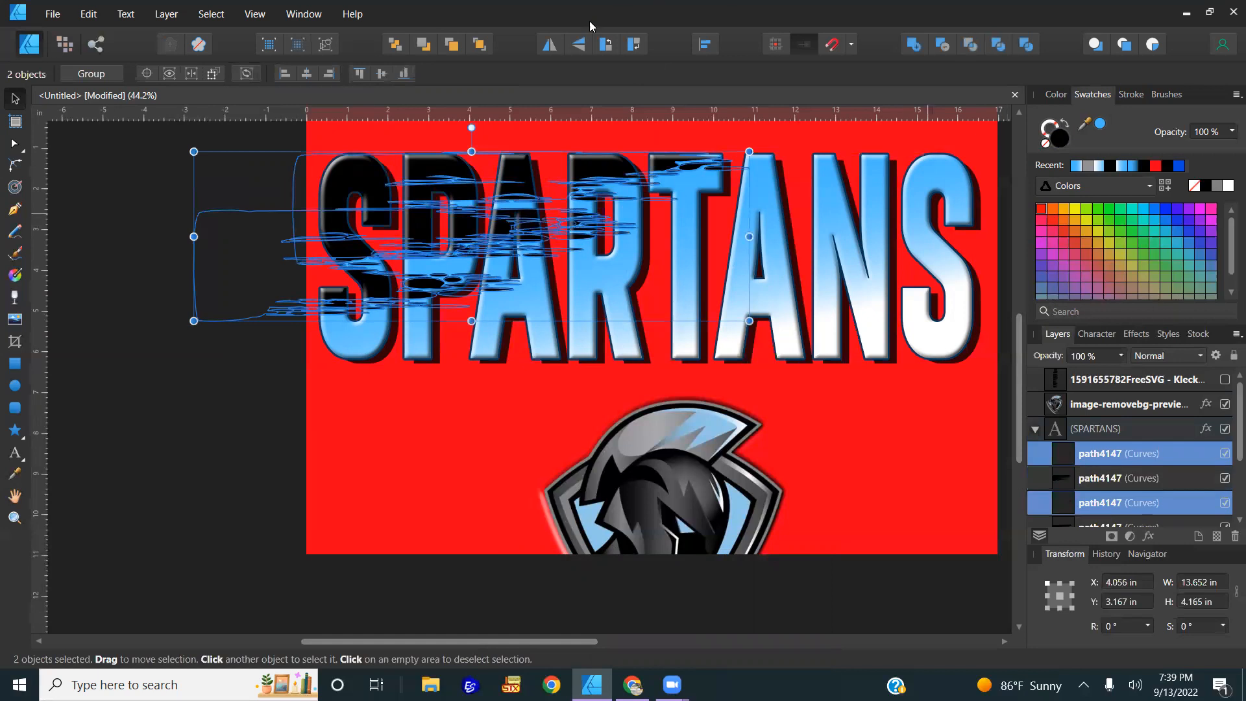
pyautogui.click(566, 51)
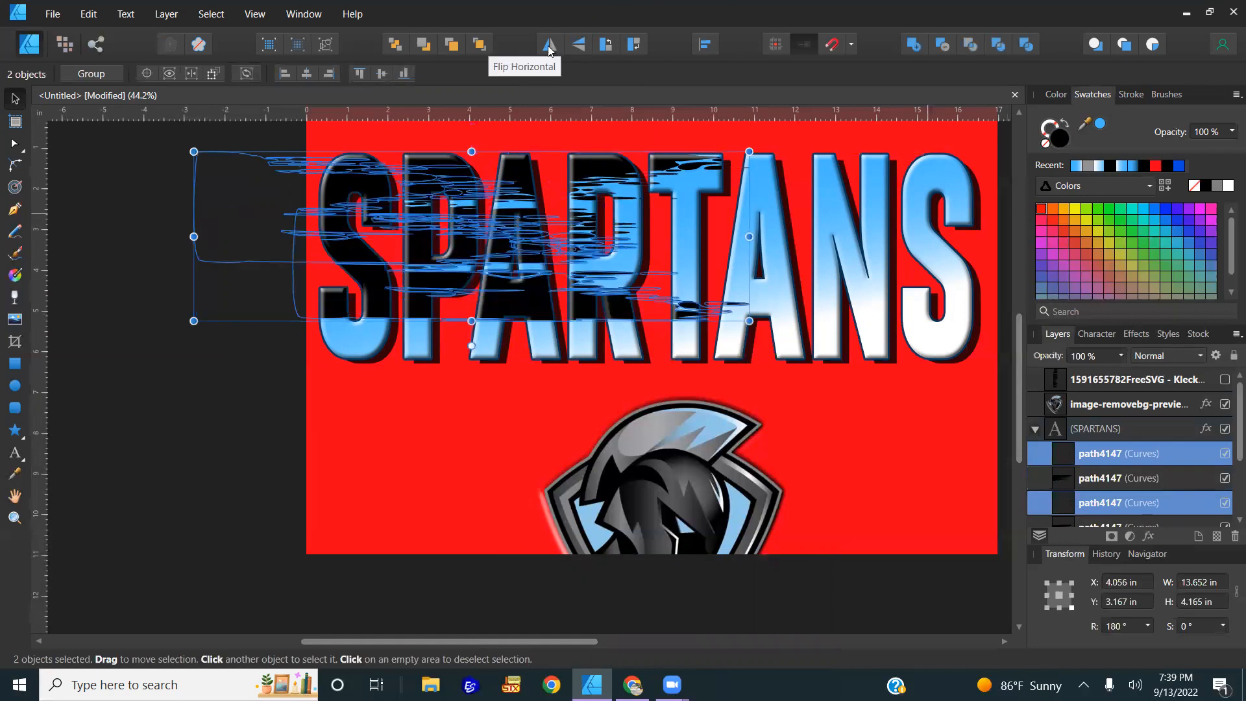
pyautogui.click(162, 396)
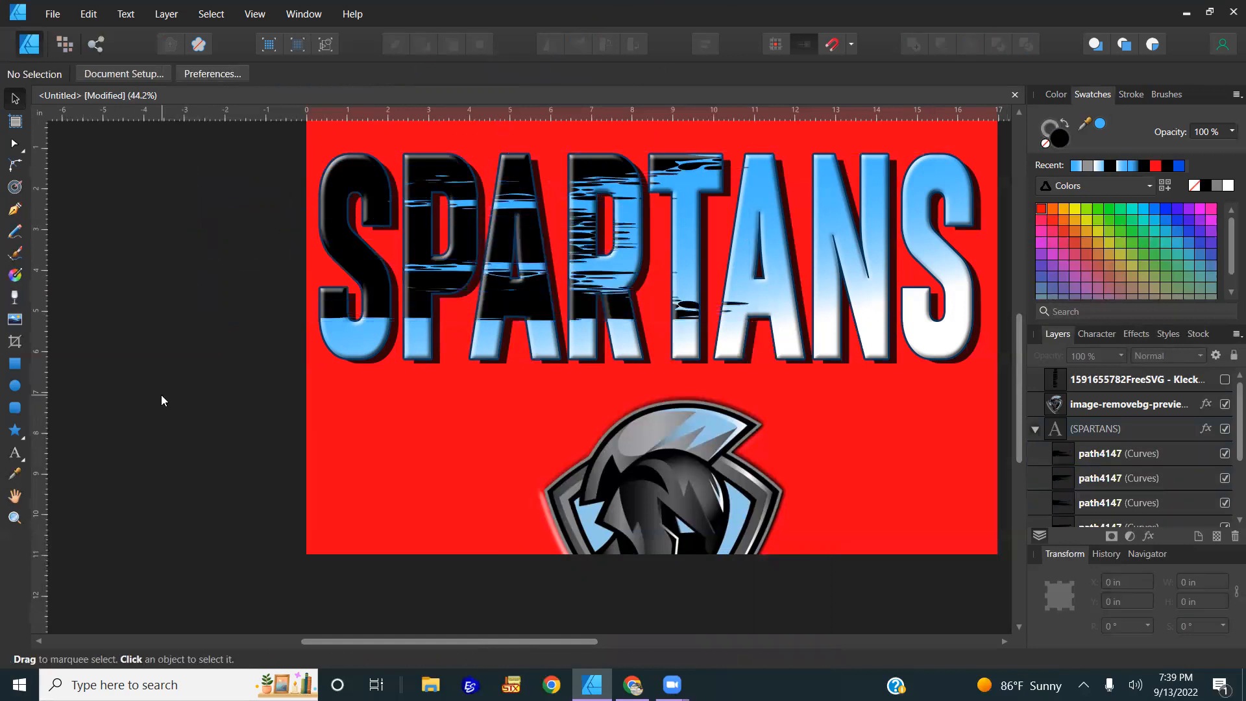
# - Flip the duplicated strokes horizontally and move them over the lower part of the last letters, about X 13.99 in, Y 5.49 in
pyautogui.hotkey('ctrl', 'z')
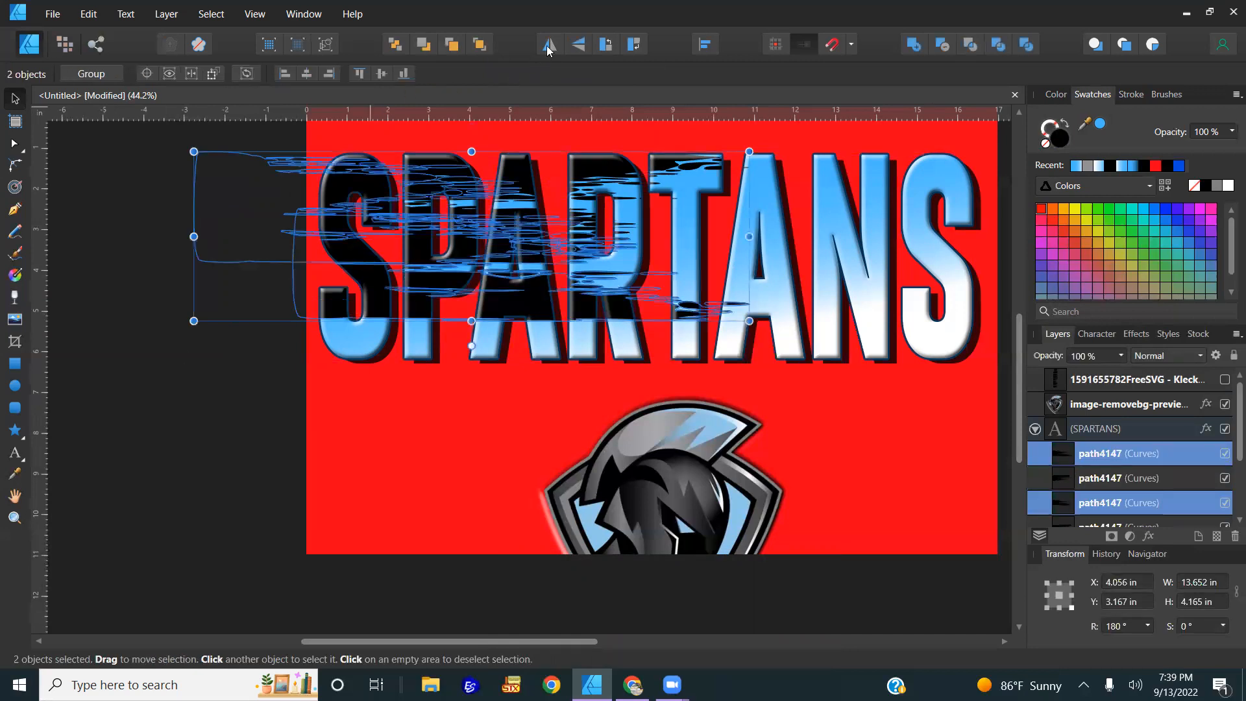
pyautogui.click(549, 44)
pyautogui.moveTo(744, 310); pyautogui.dragTo(973, 343)
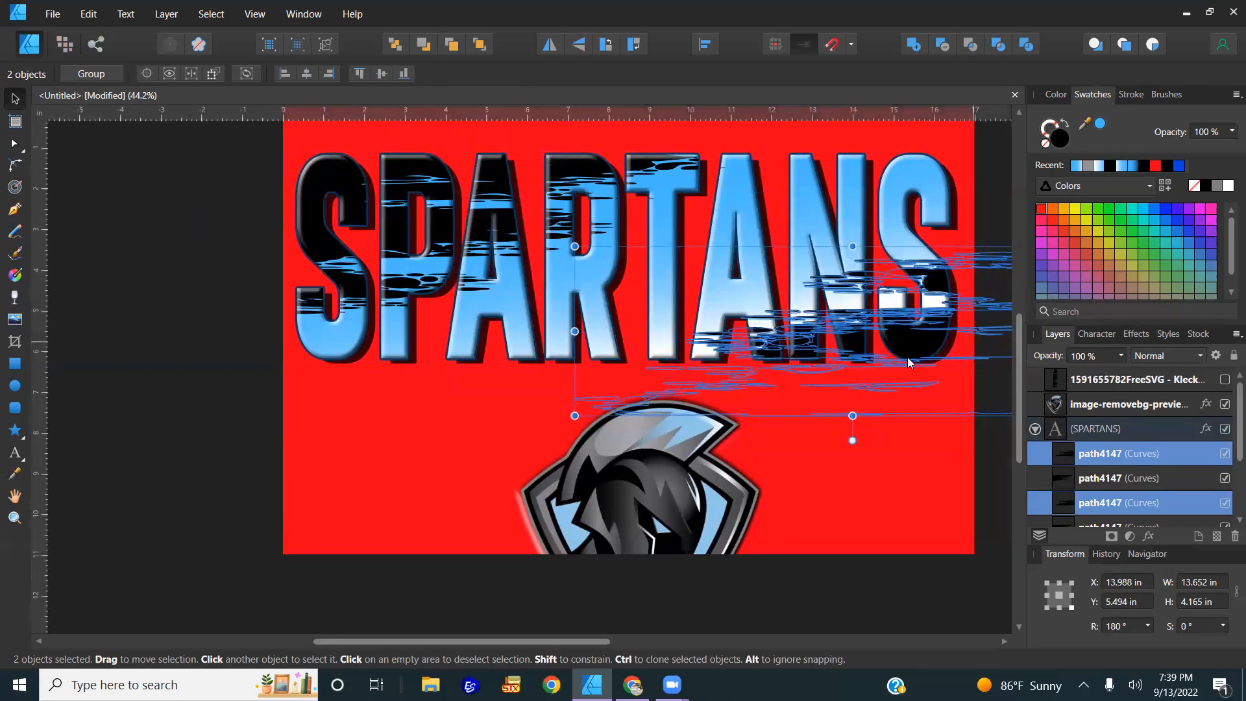
pyautogui.click(196, 427)
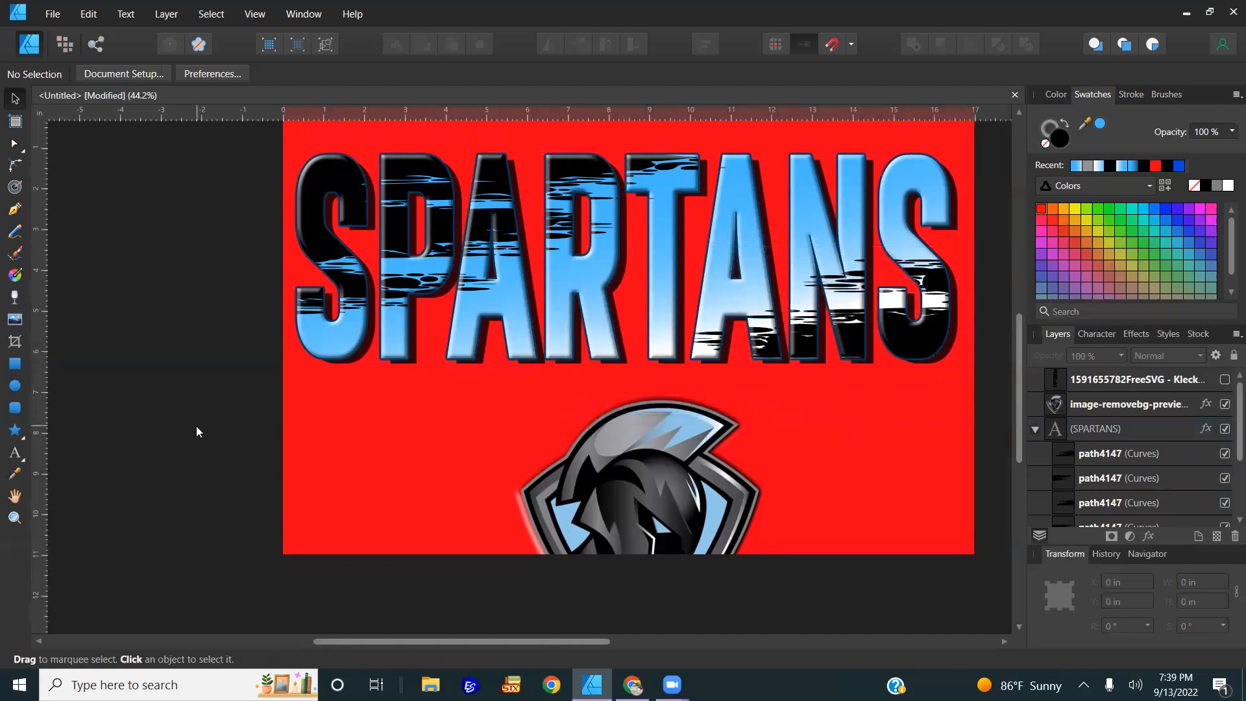
# - Set the mid point of the SPARTANS text's blue-to-white gradient fill to 66 %
pyautogui.click(676, 293)
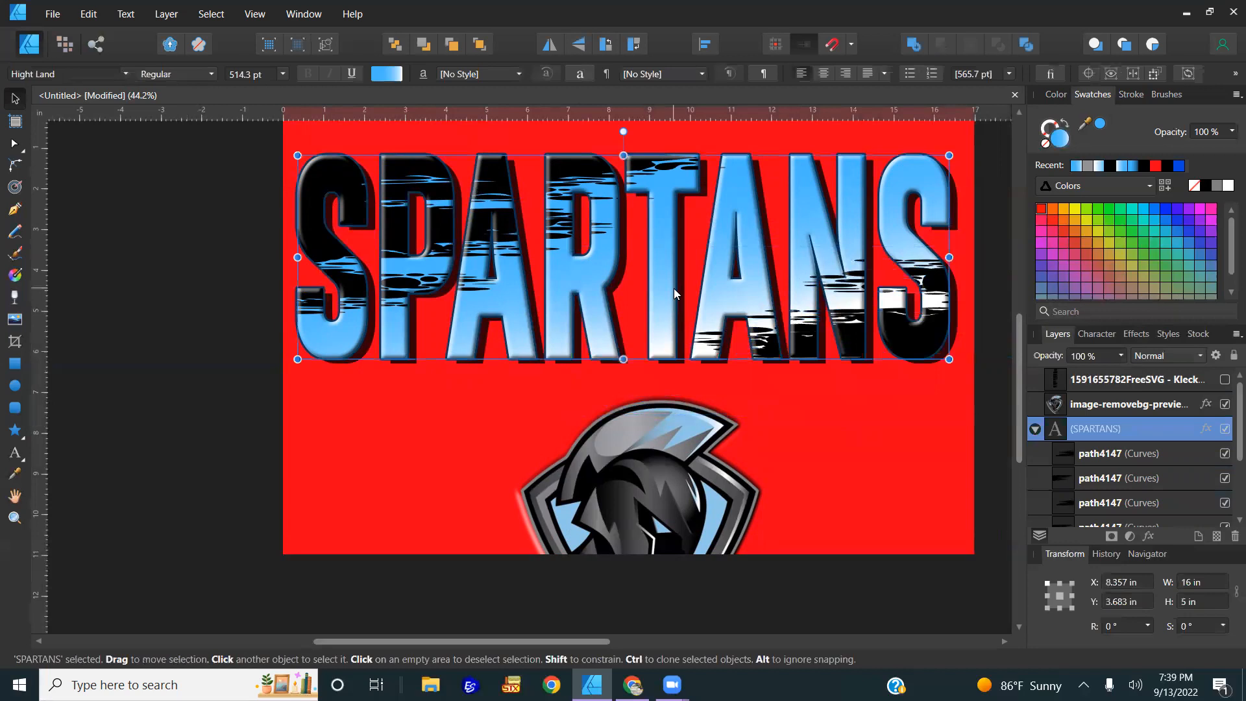
pyautogui.click(401, 77)
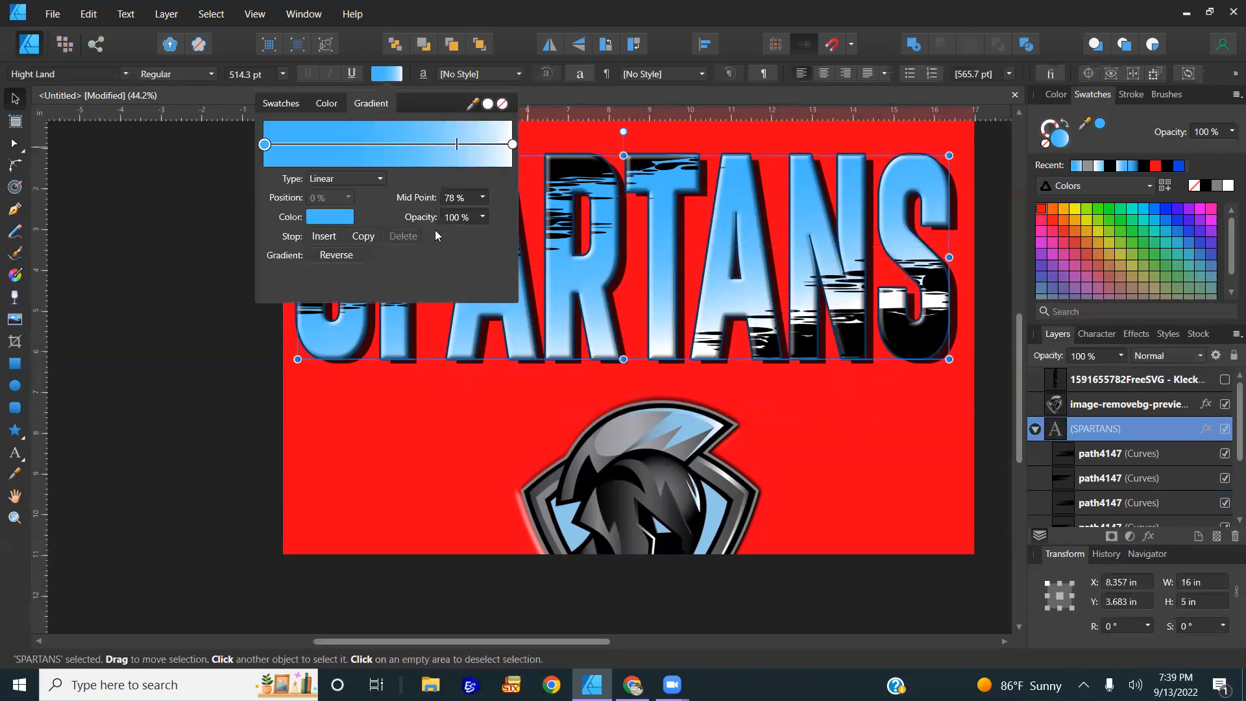
pyautogui.moveTo(456, 145); pyautogui.dragTo(427, 149)
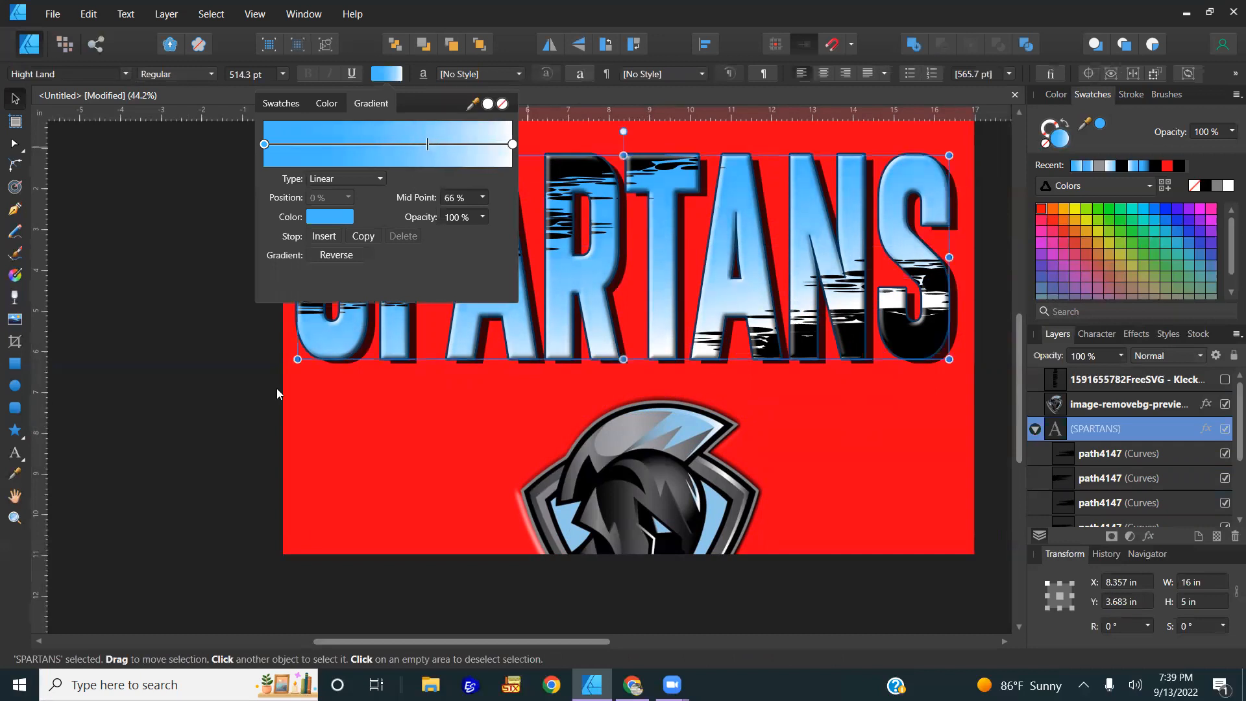
pyautogui.click(270, 406)
pyautogui.click(270, 406)
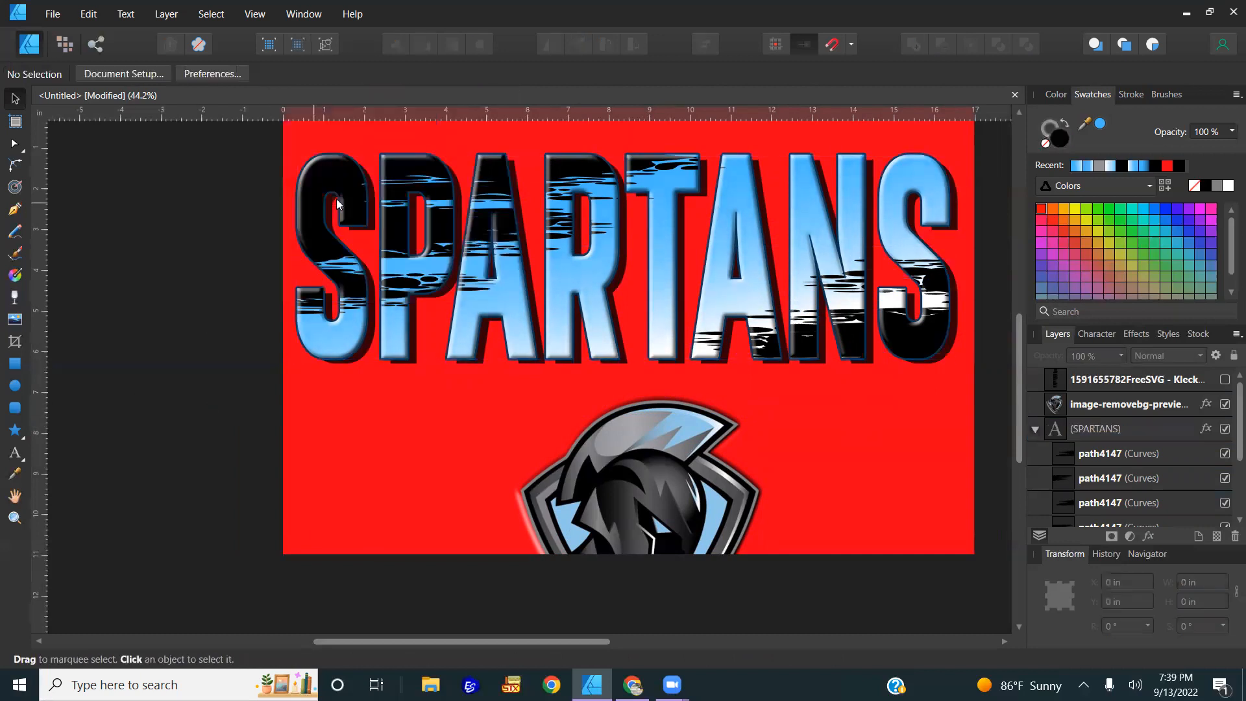
# - Move the two original black strokes together further left and slightly up over the first letters
pyautogui.click(395, 211)
pyautogui.click(394, 210)
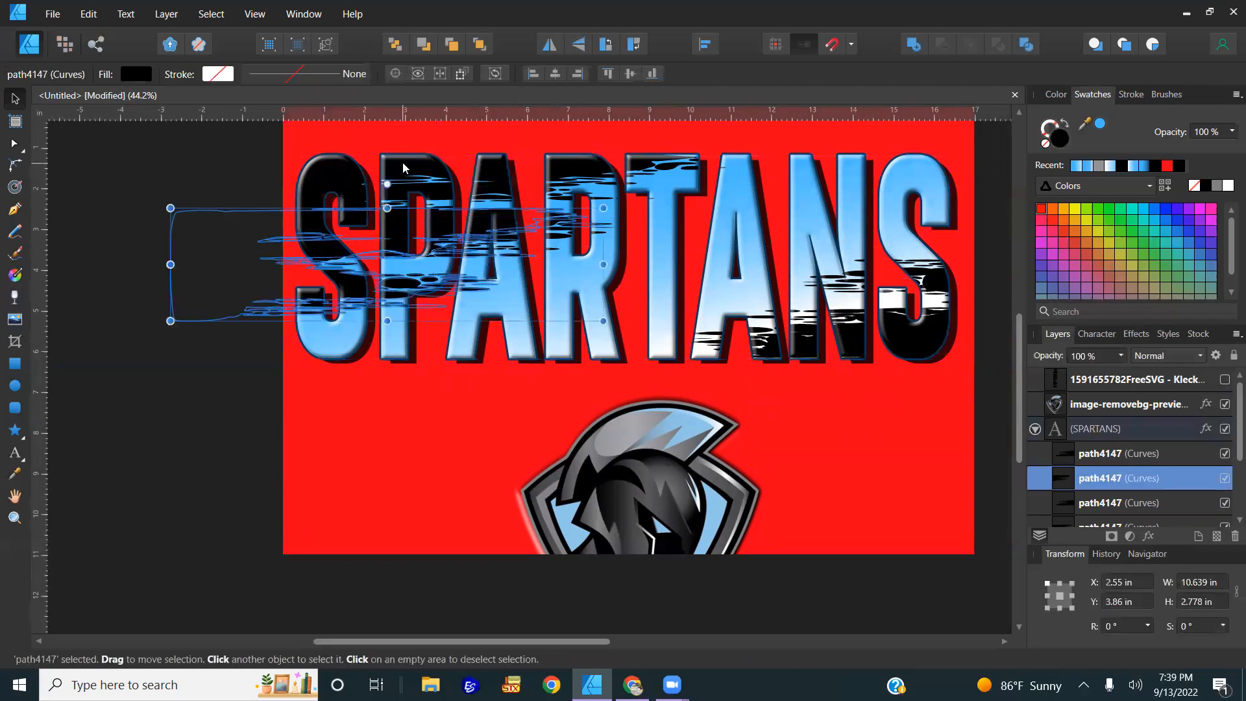
pyautogui.keyDown('shift'); pyautogui.click(402, 162); pyautogui.keyUp('shift')
pyautogui.moveTo(381, 166); pyautogui.dragTo(344, 161)
pyautogui.click(307, 413)
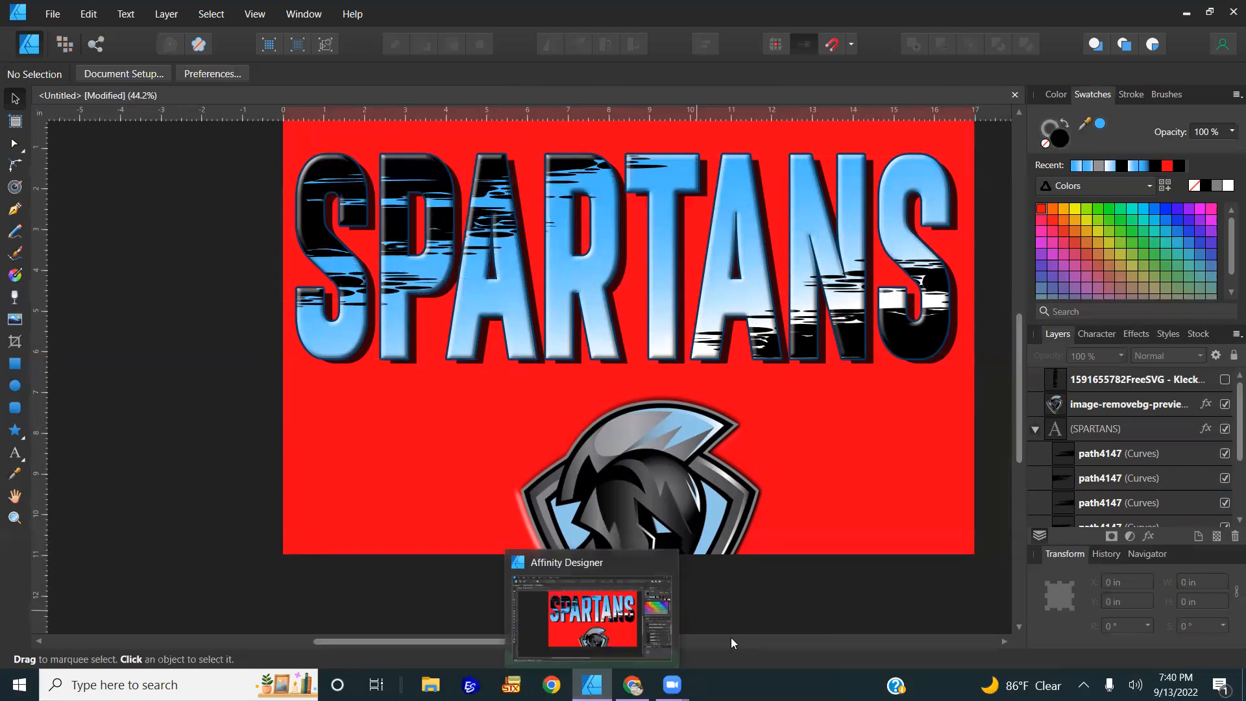
# - Shift the SPARTANS text's outer shadow down and to the right to an offset of 106.2 px at 321°
pyautogui.scroll(-5, 803, 599)
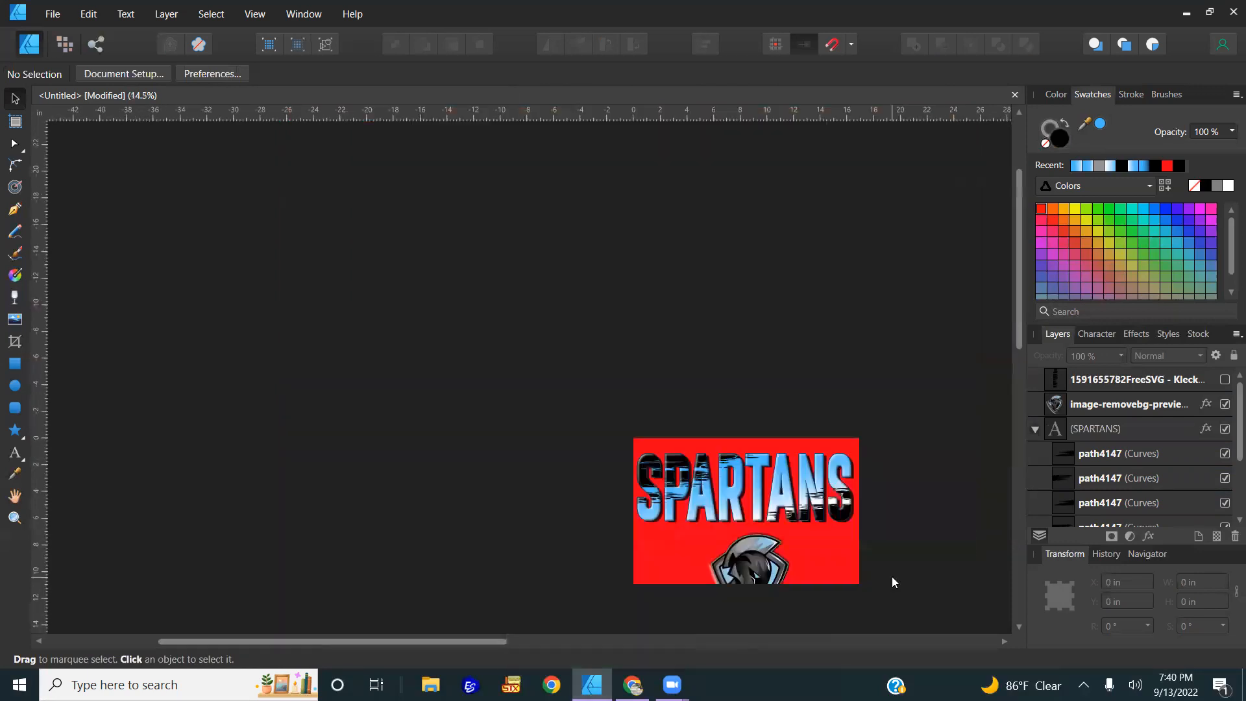
pyautogui.scroll(5, 892, 576)
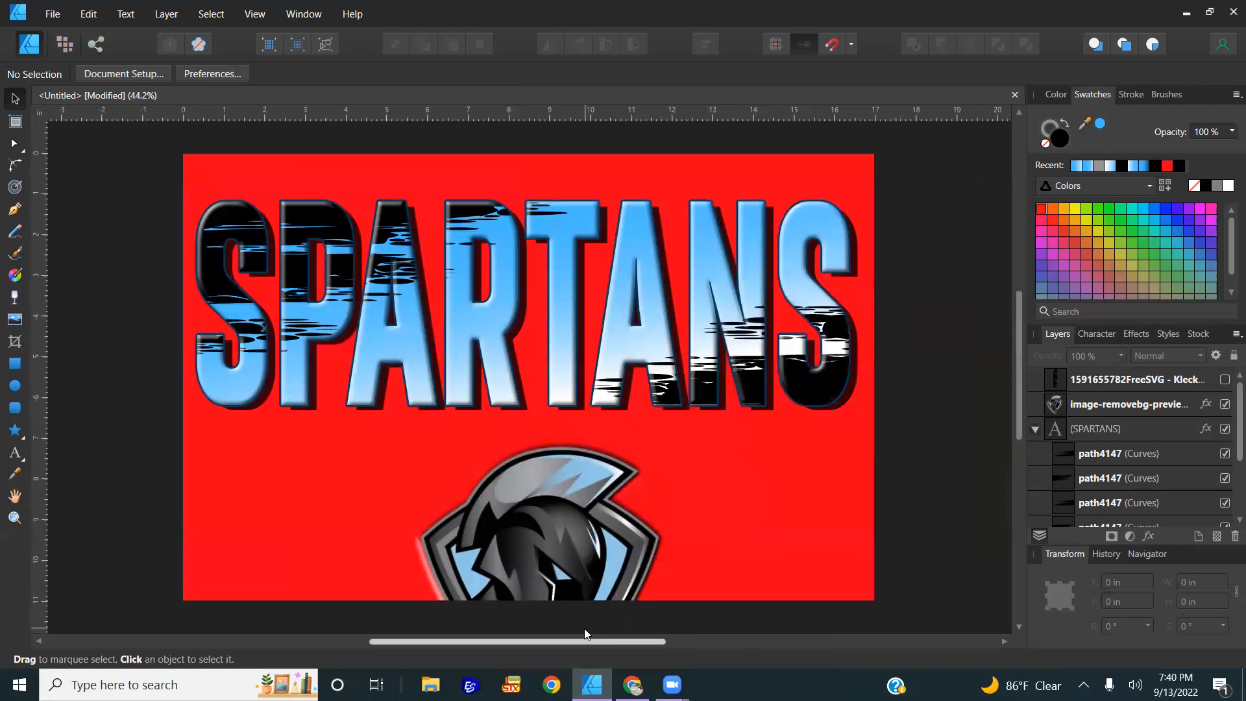
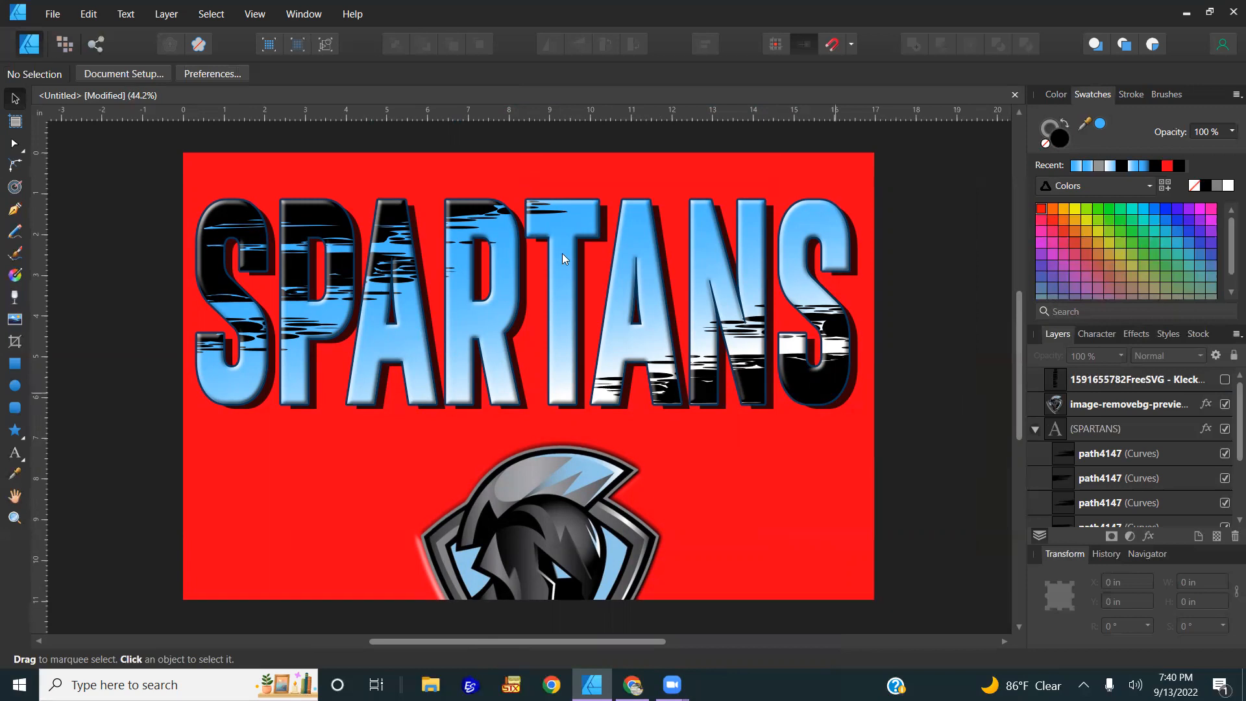
pyautogui.click(646, 335)
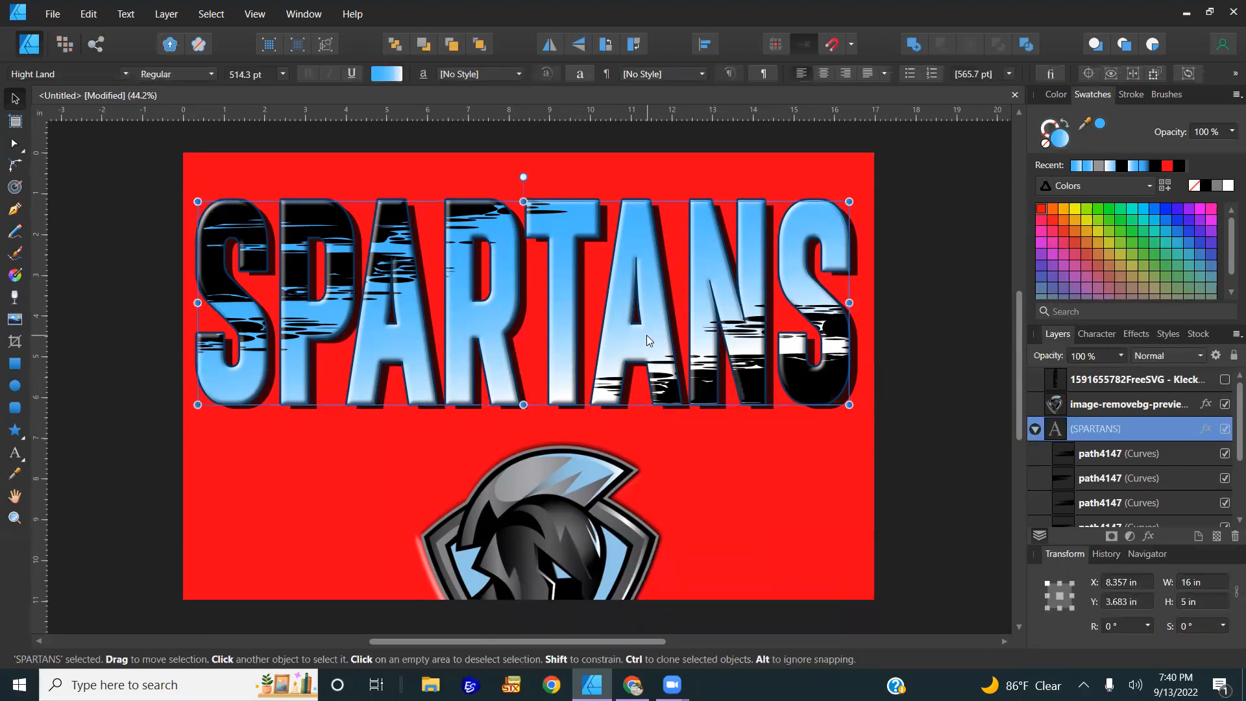
pyautogui.click(1136, 334)
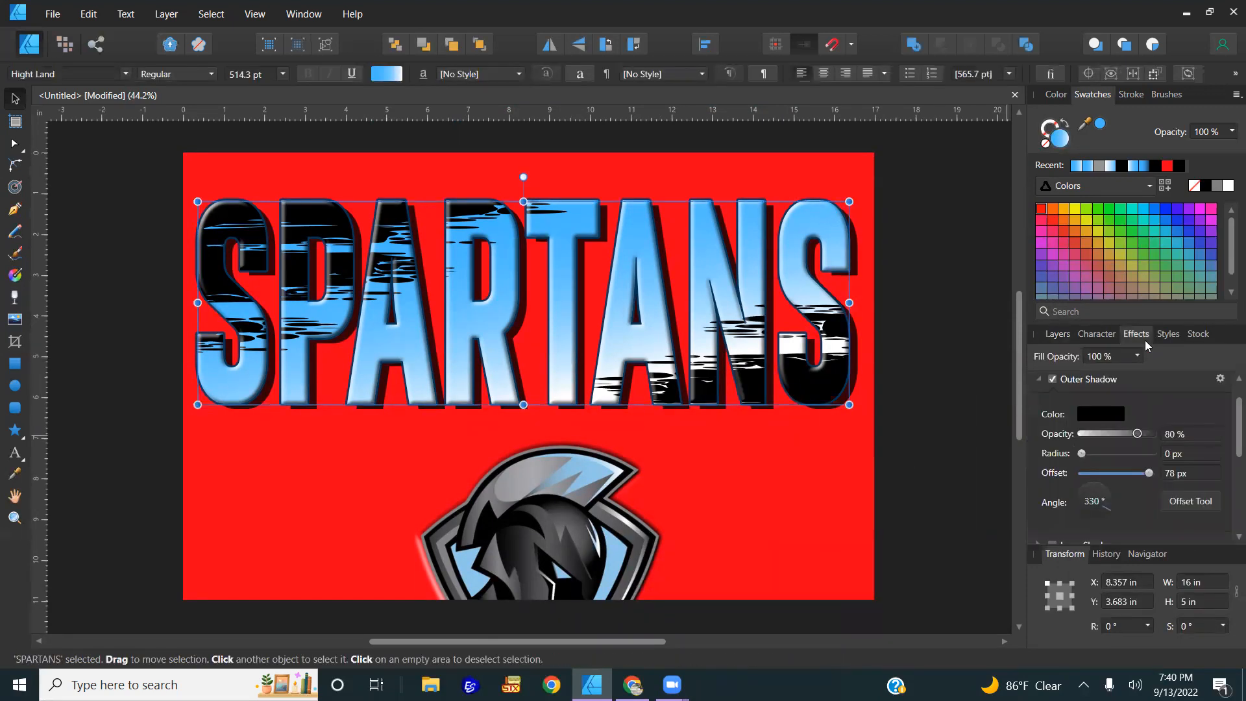
pyautogui.click(1193, 502)
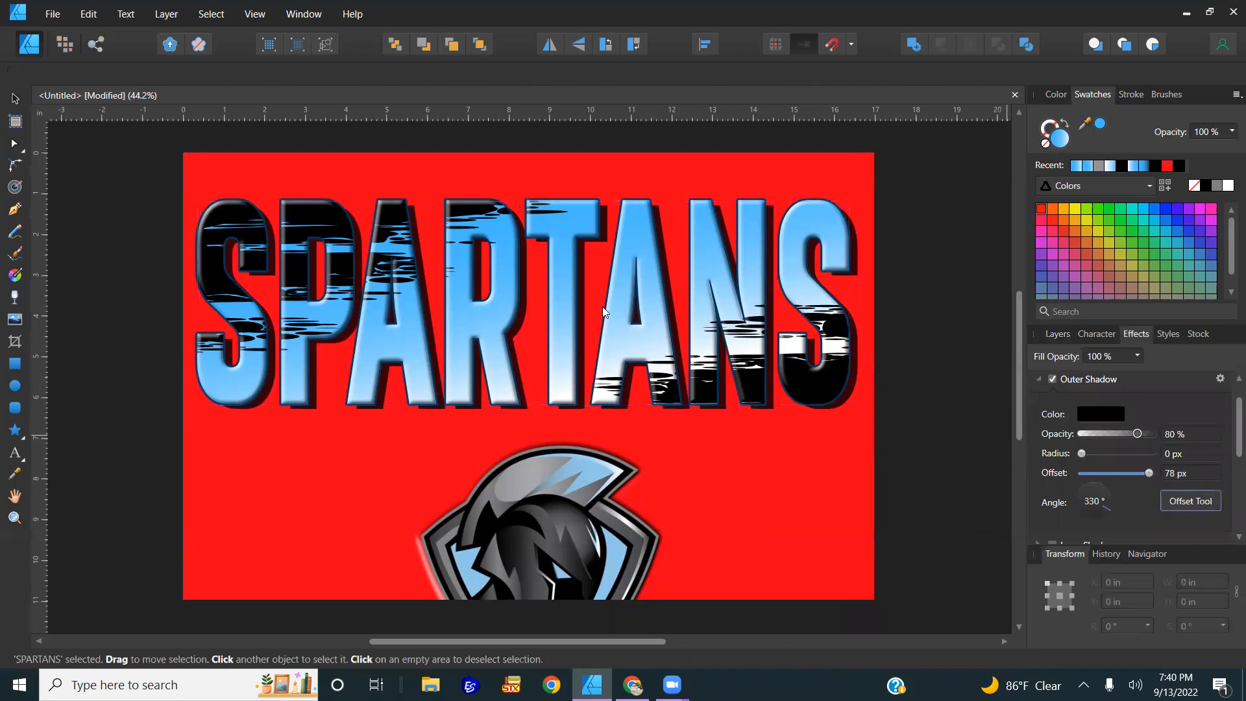
pyautogui.moveTo(604, 310); pyautogui.dragTo(606, 317)
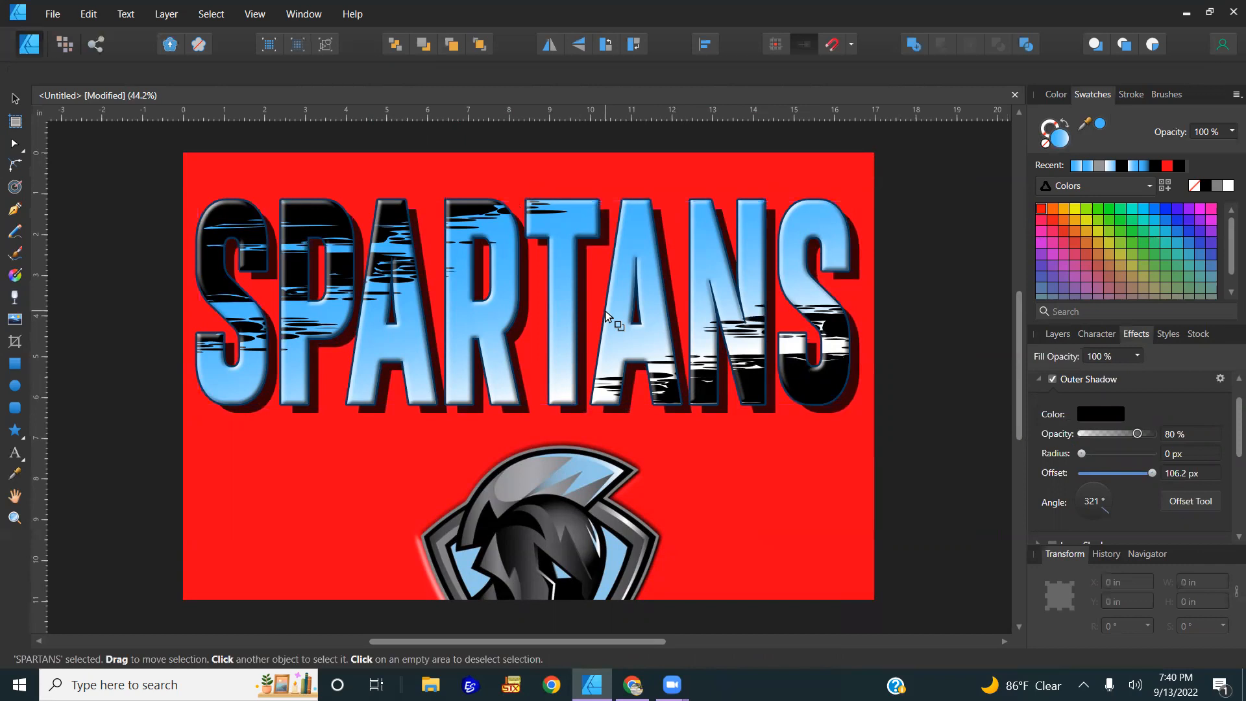
# - Try 100 % opacity on the SPARTANS text's outer shadow and set it back to 80 %
pyautogui.moveTo(1139, 439); pyautogui.dragTo(1162, 435)
pyautogui.click(1206, 433)
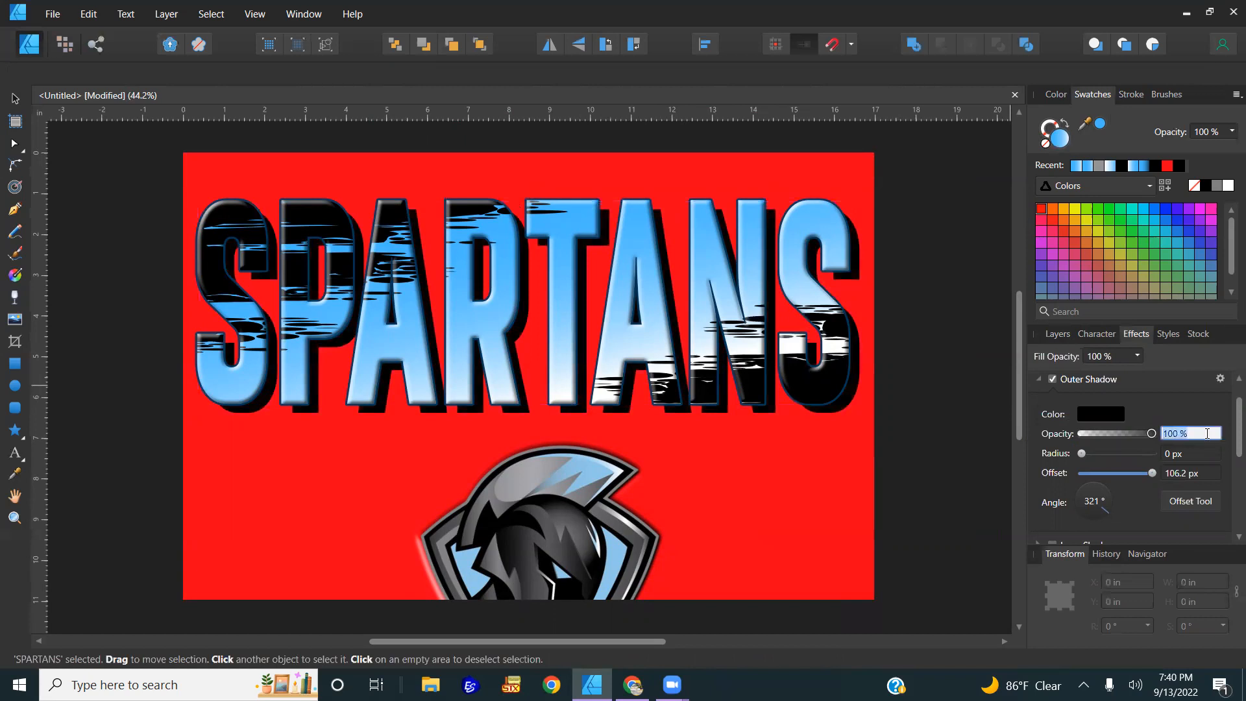
pyautogui.write('80')
pyautogui.press('Return')
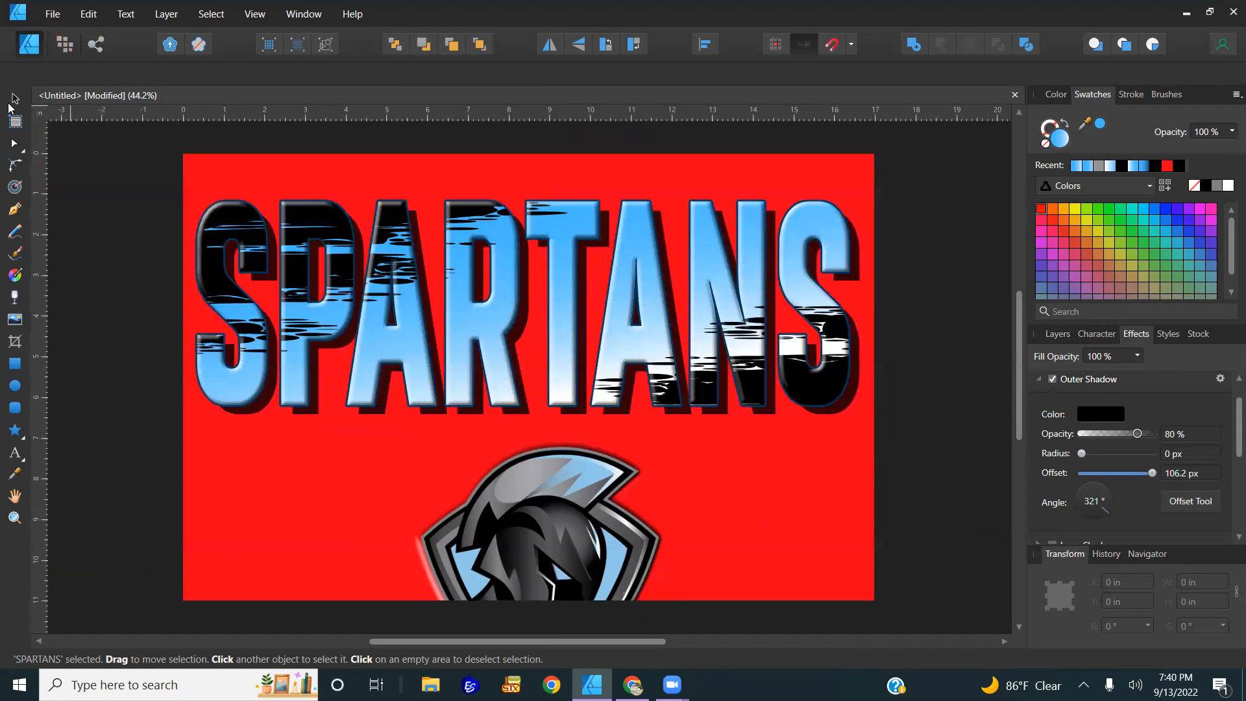
pyautogui.click(12, 103)
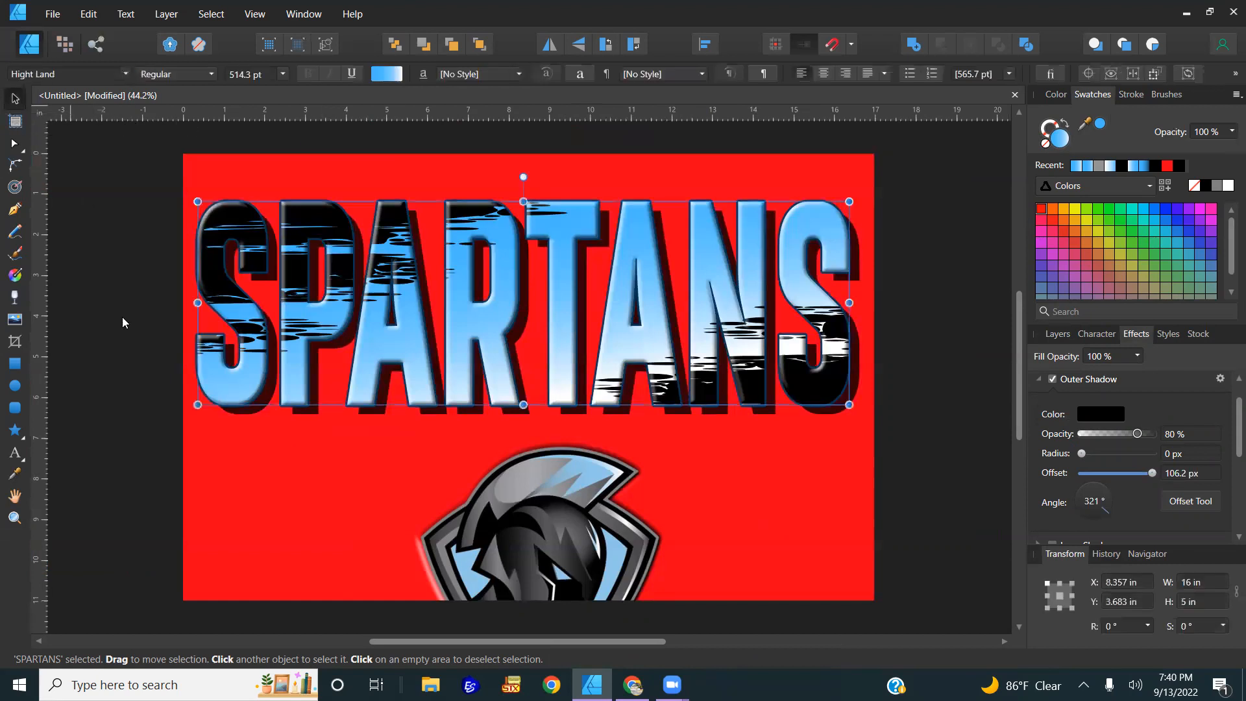
pyautogui.click(217, 277)
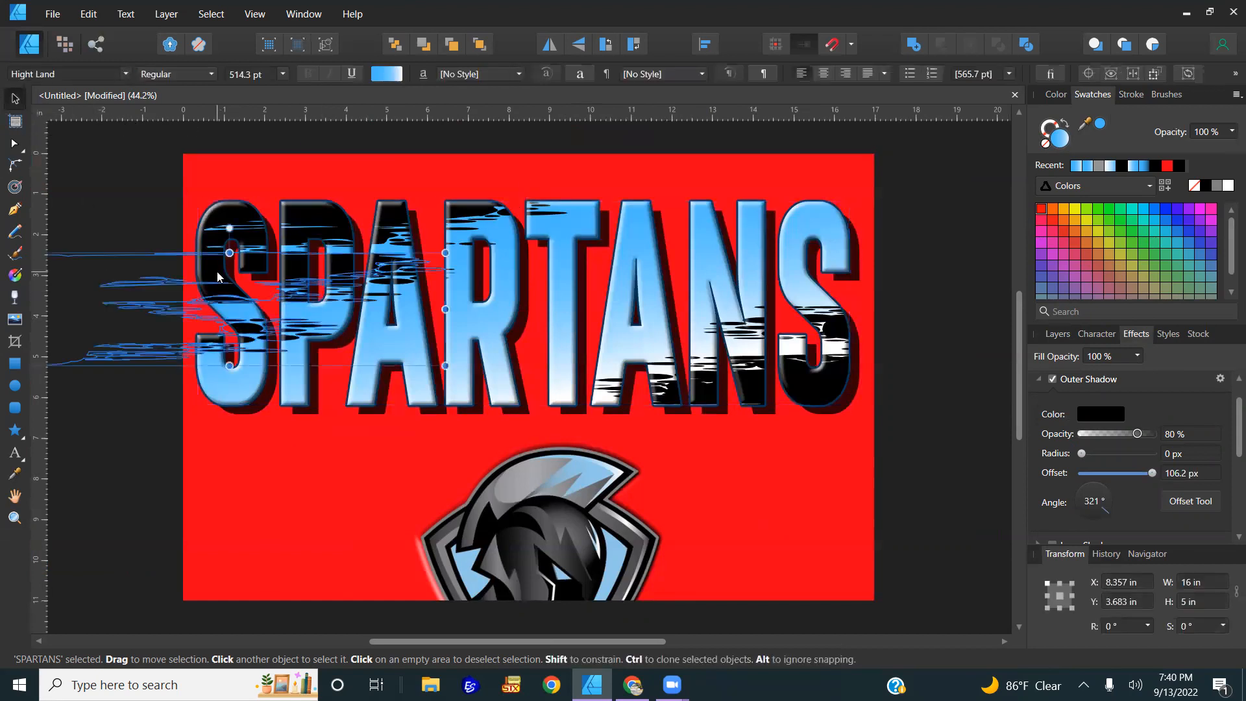
pyautogui.keyDown('shift'); pyautogui.click(240, 214); pyautogui.keyUp('shift')
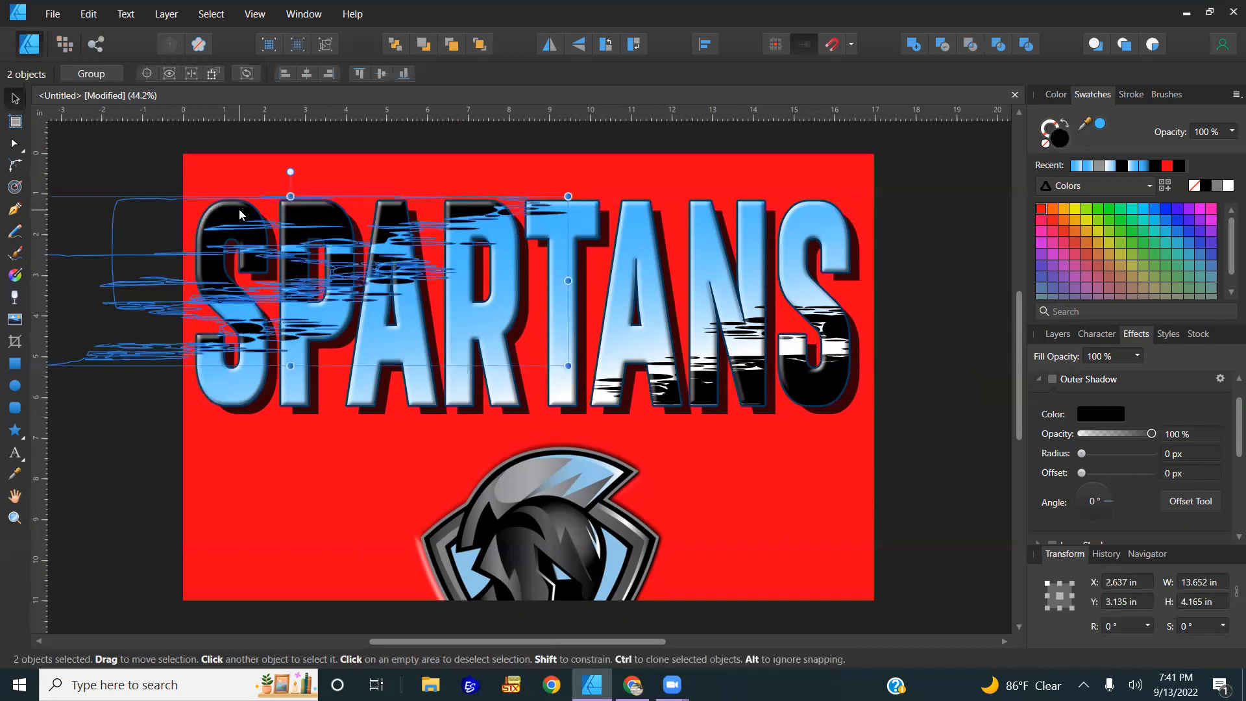
pyautogui.click(88, 14)
pyautogui.click(67, 146)
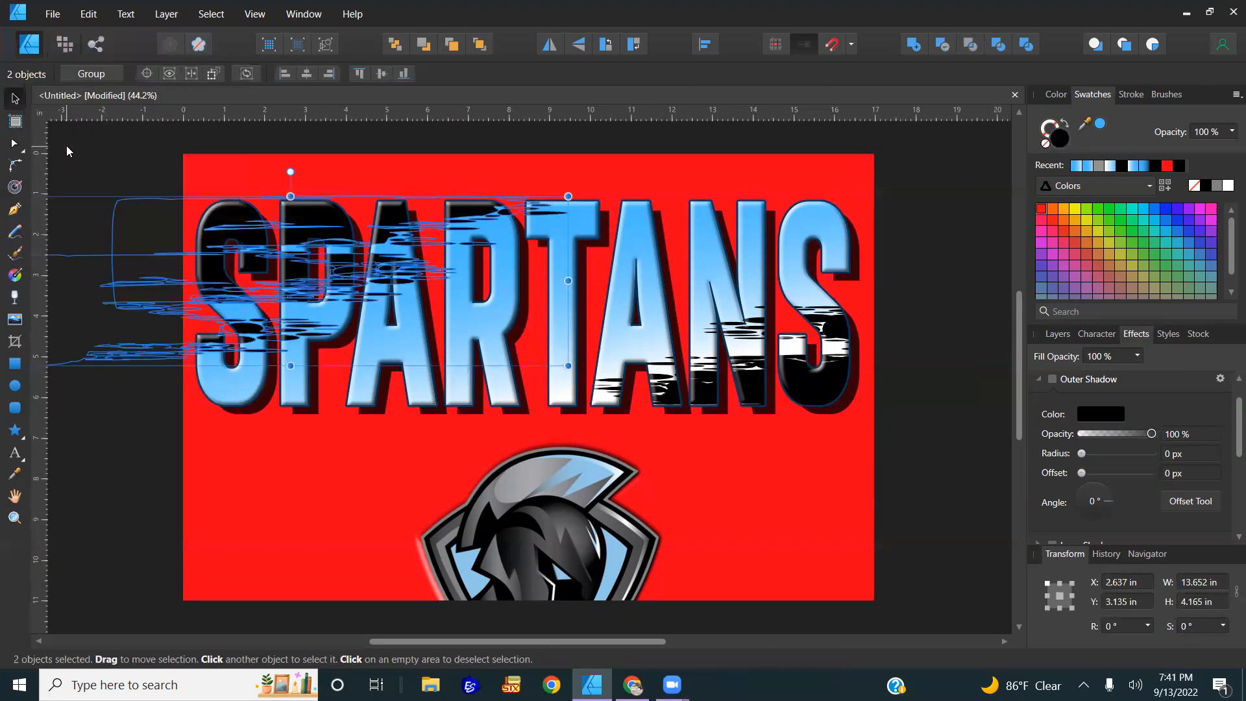
pyautogui.click(70, 466)
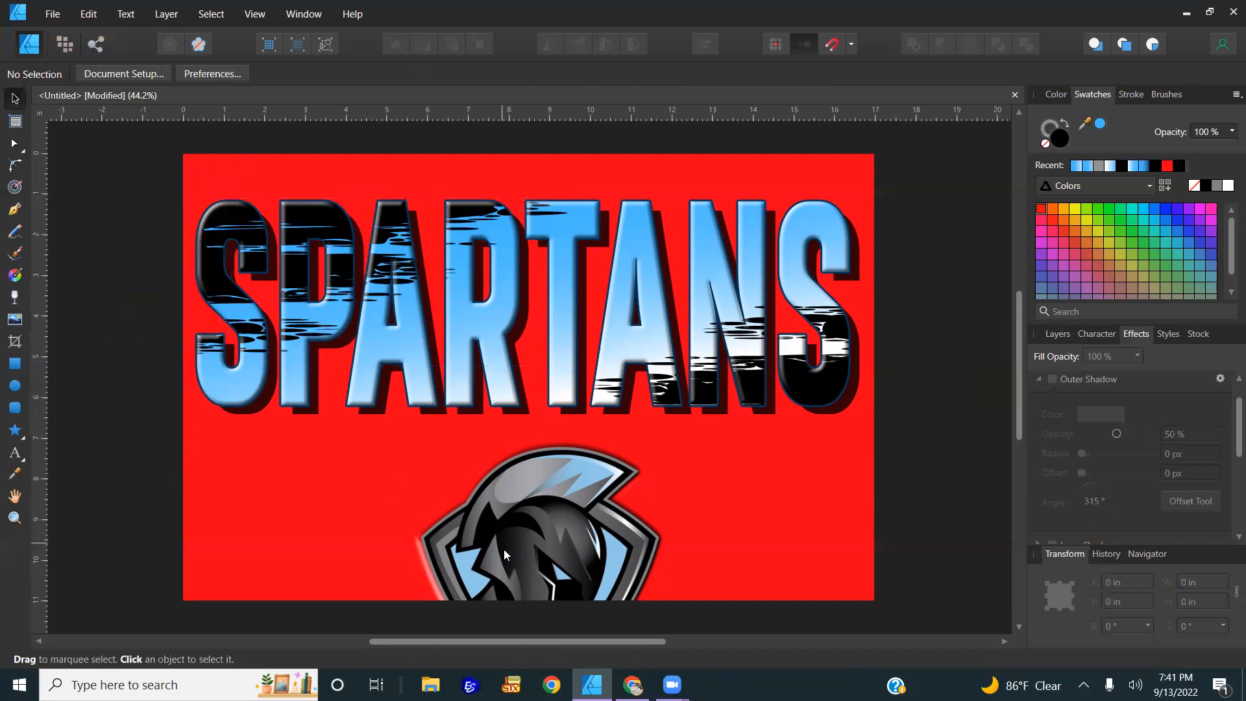
# - Set up a PNG export of the SPARTANS text as Selection Only with a width of 1000 px
pyautogui.click(572, 355)
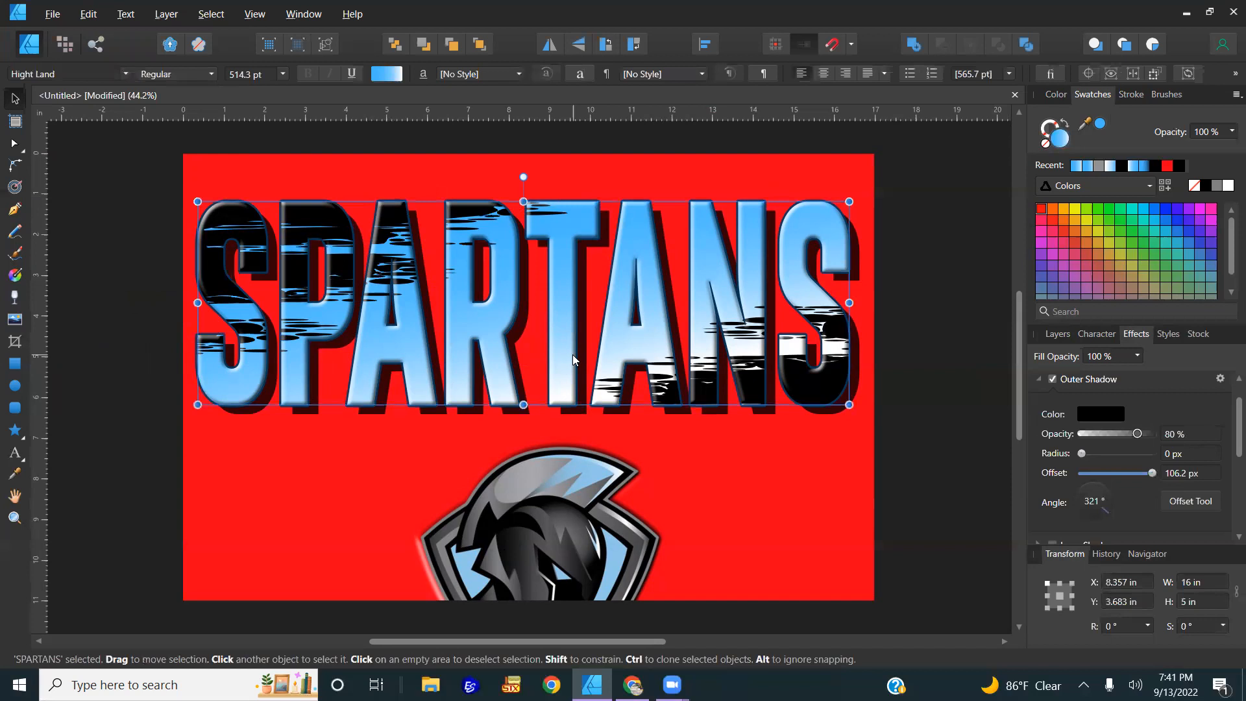
pyautogui.hotkey('ctrl', 'alt', 'shift', 's')
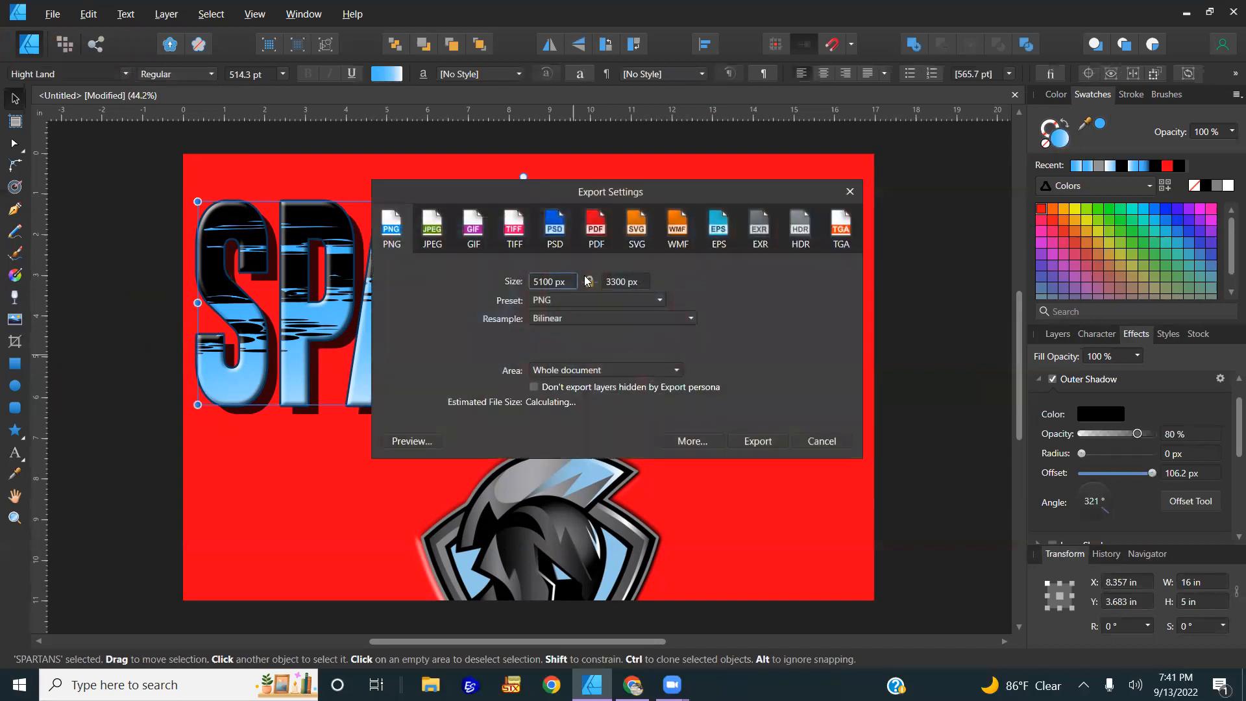
pyautogui.click(595, 370)
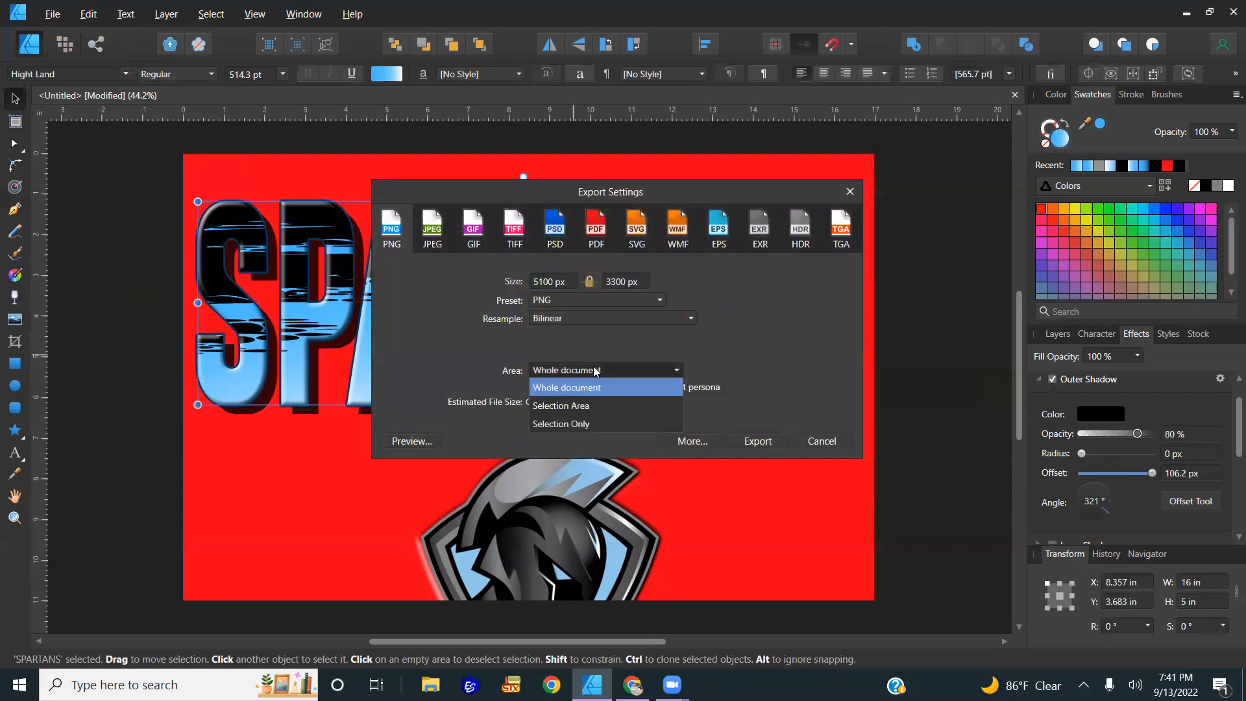
pyautogui.click(587, 423)
pyautogui.click(558, 280)
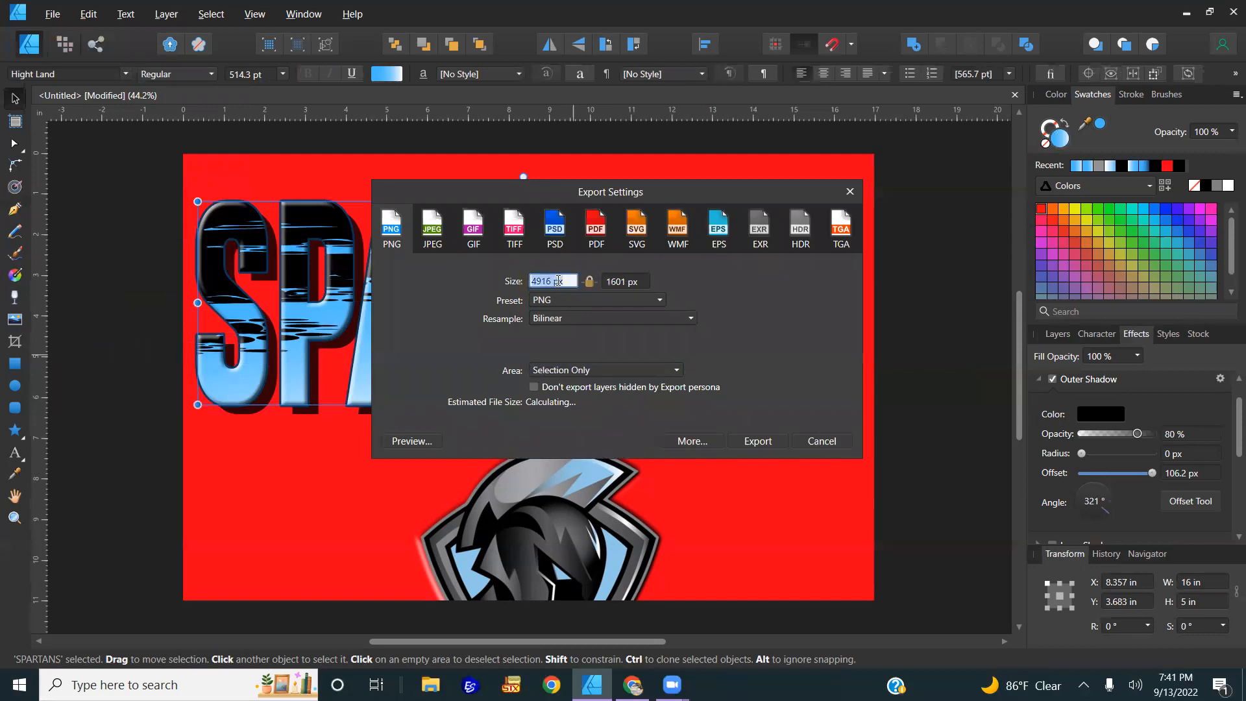
pyautogui.write('1000')
pyautogui.press('Return')
# - Export the lettering into the 2022 Football folder under the file name Spartans Text
pyautogui.press('Return')
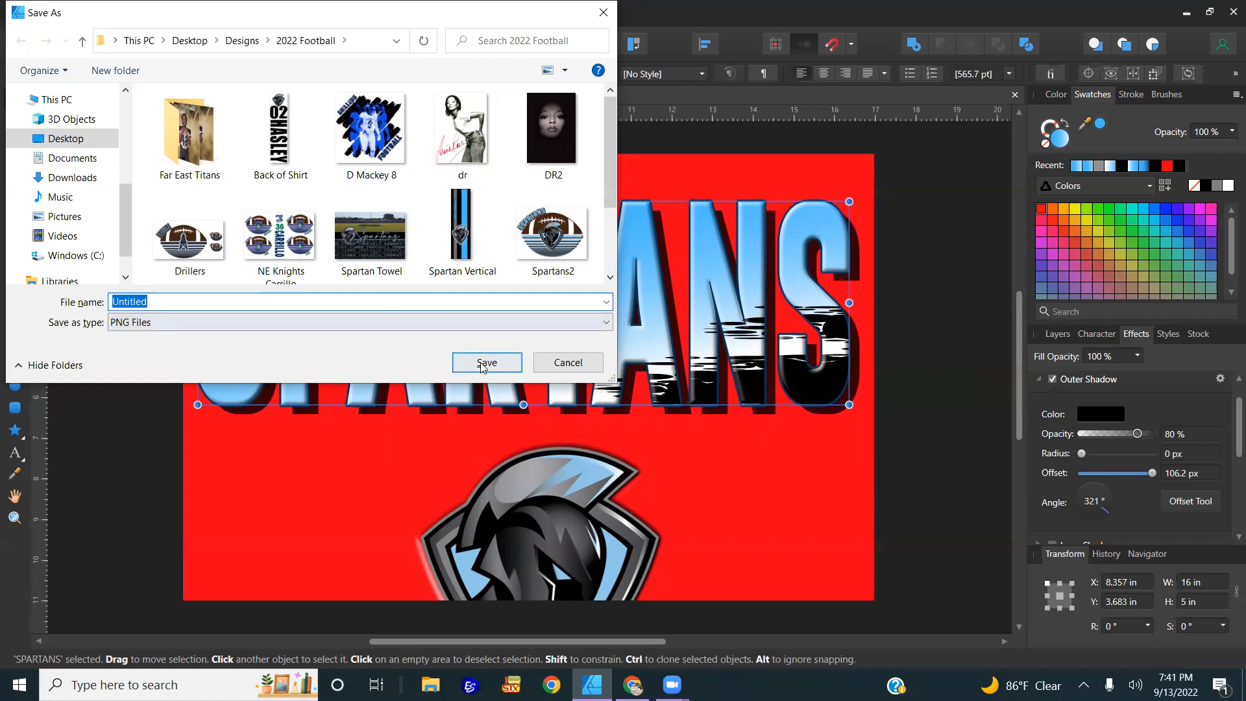
pyautogui.write('Sp')
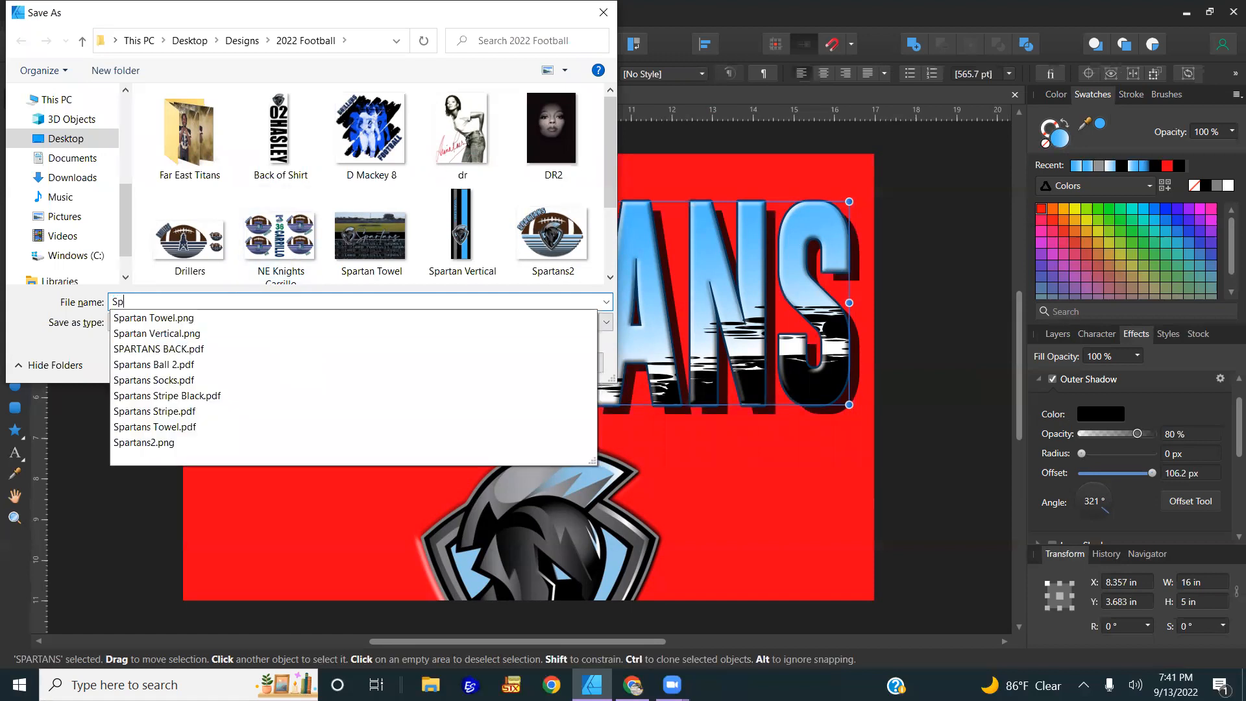
pyautogui.write('artans ')
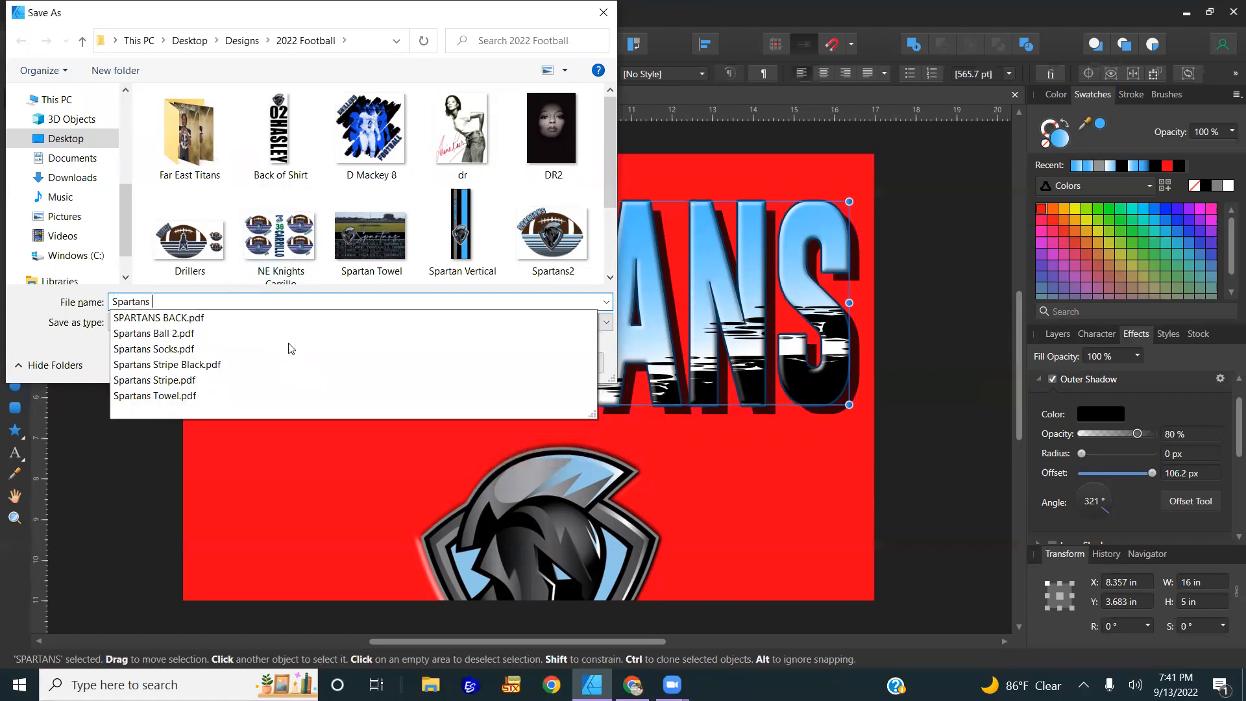
pyautogui.write('Text')
pyautogui.press('Return')
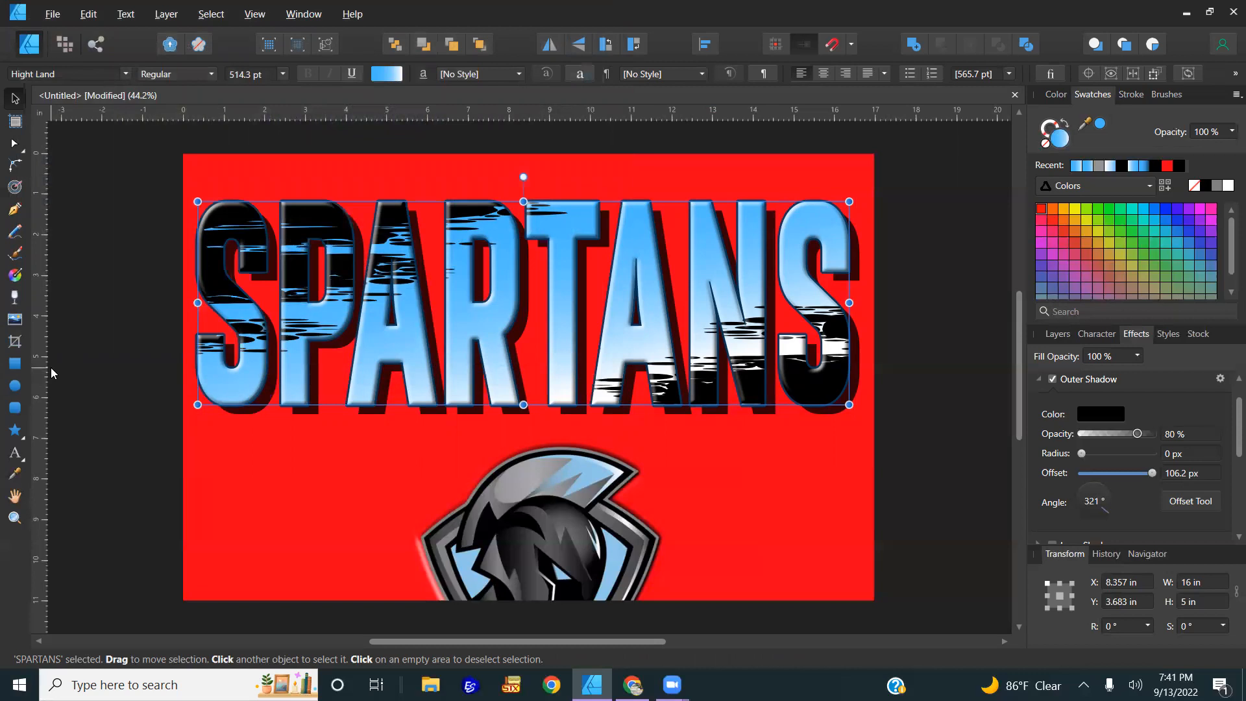
# - Move the shield logo up over the middle of the lettering, to about X 9.17 in, Y 6.57 in
pyautogui.click(52, 373)
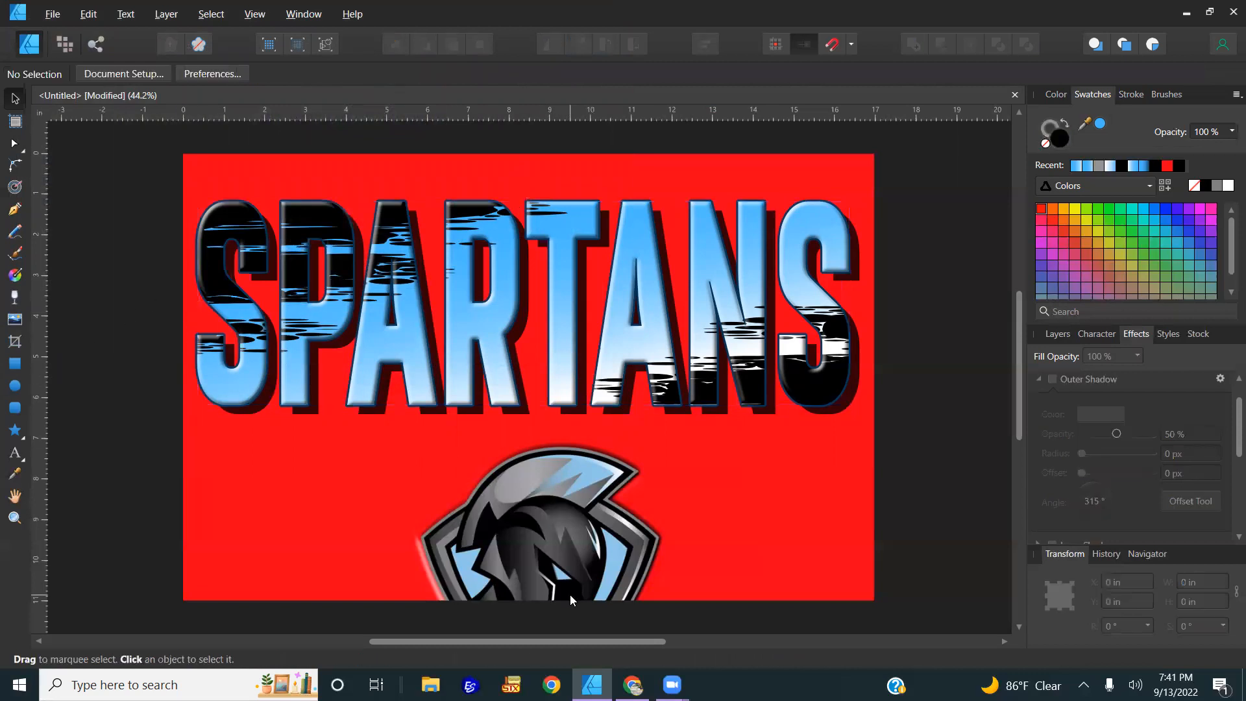
pyautogui.click(571, 541)
pyautogui.moveTo(573, 465); pyautogui.dragTo(583, 388)
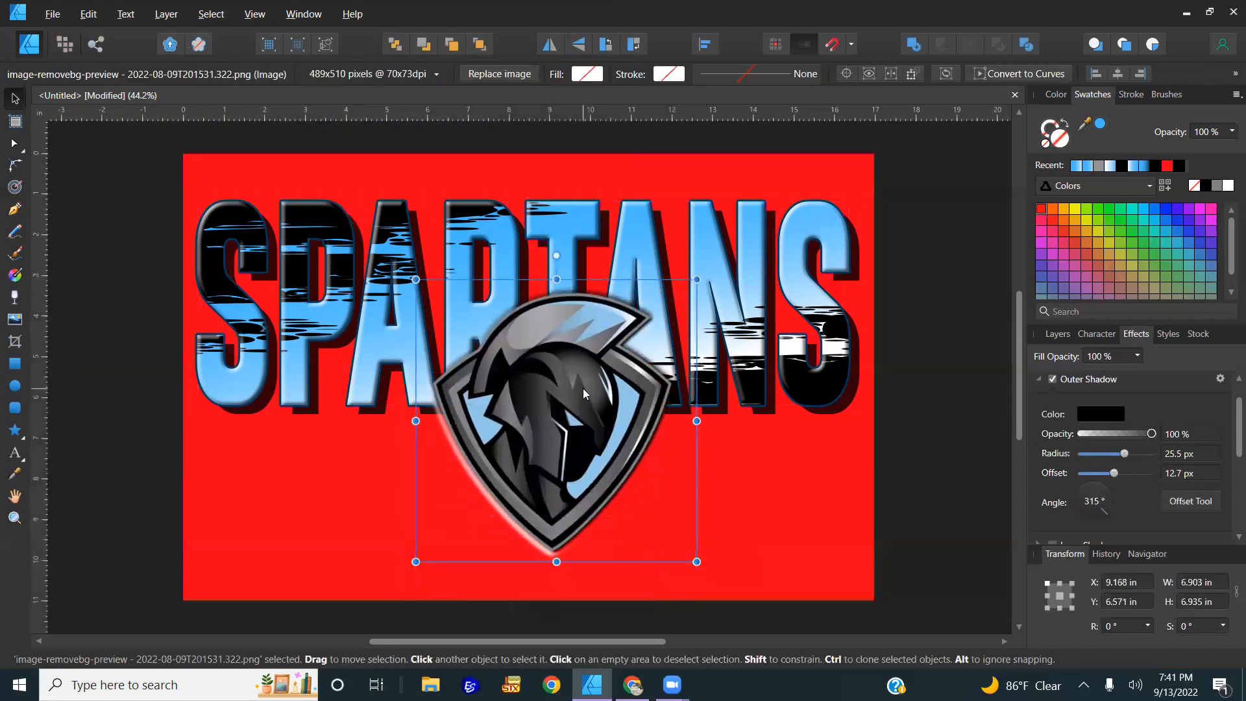
# - Set up a PNG export of the shield logo as Selection Only with a width of 1000 px
pyautogui.hotkey('ctrl', 'shift', 'alt', 's')
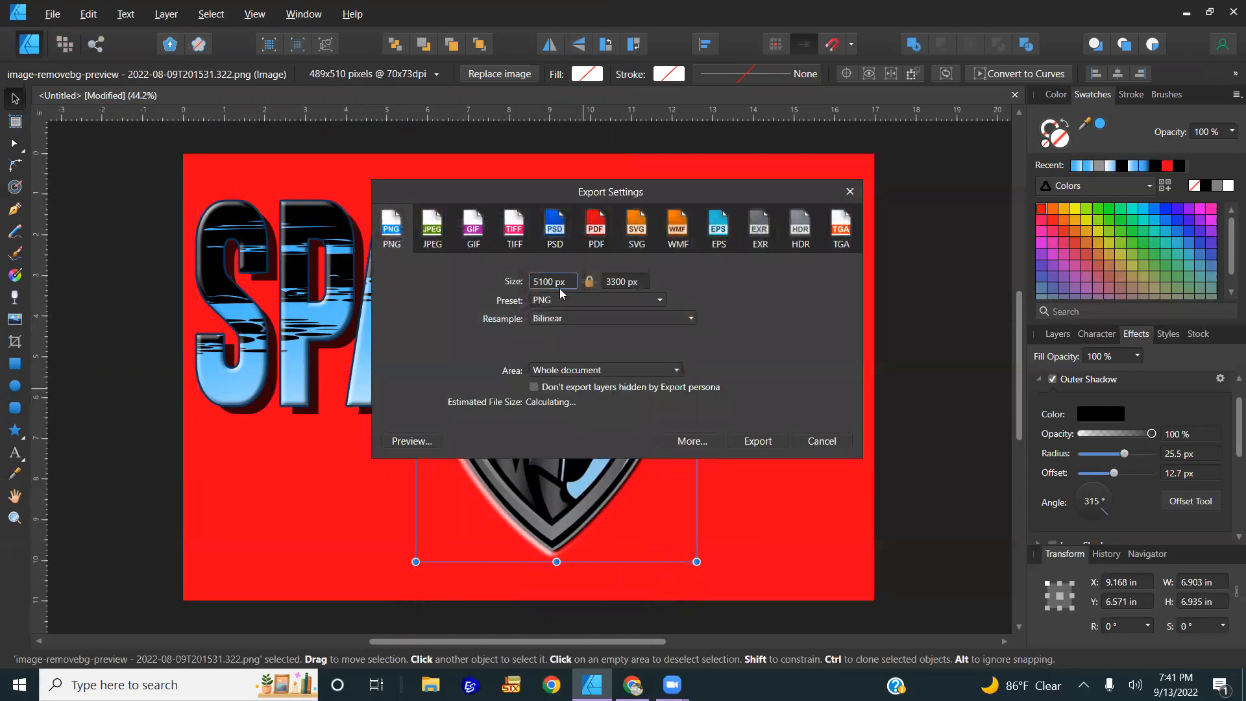
pyautogui.click(564, 373)
pyautogui.click(565, 420)
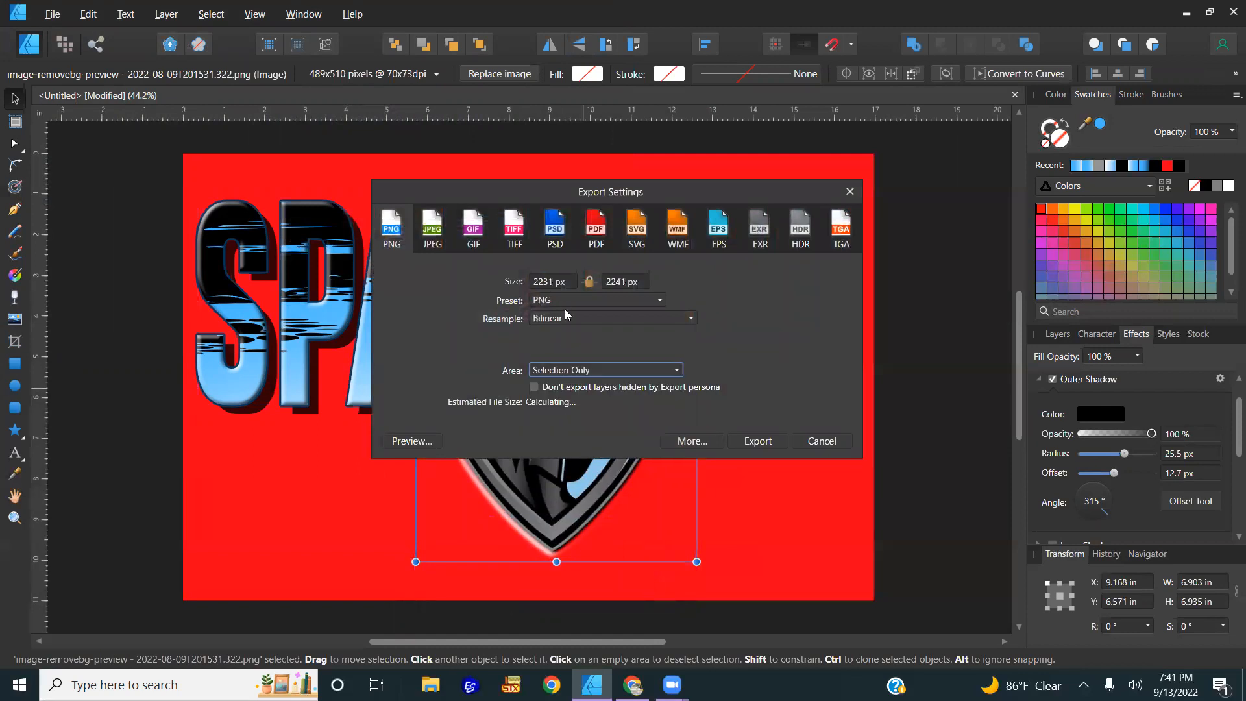
pyautogui.click(553, 283)
pyautogui.write('1000')
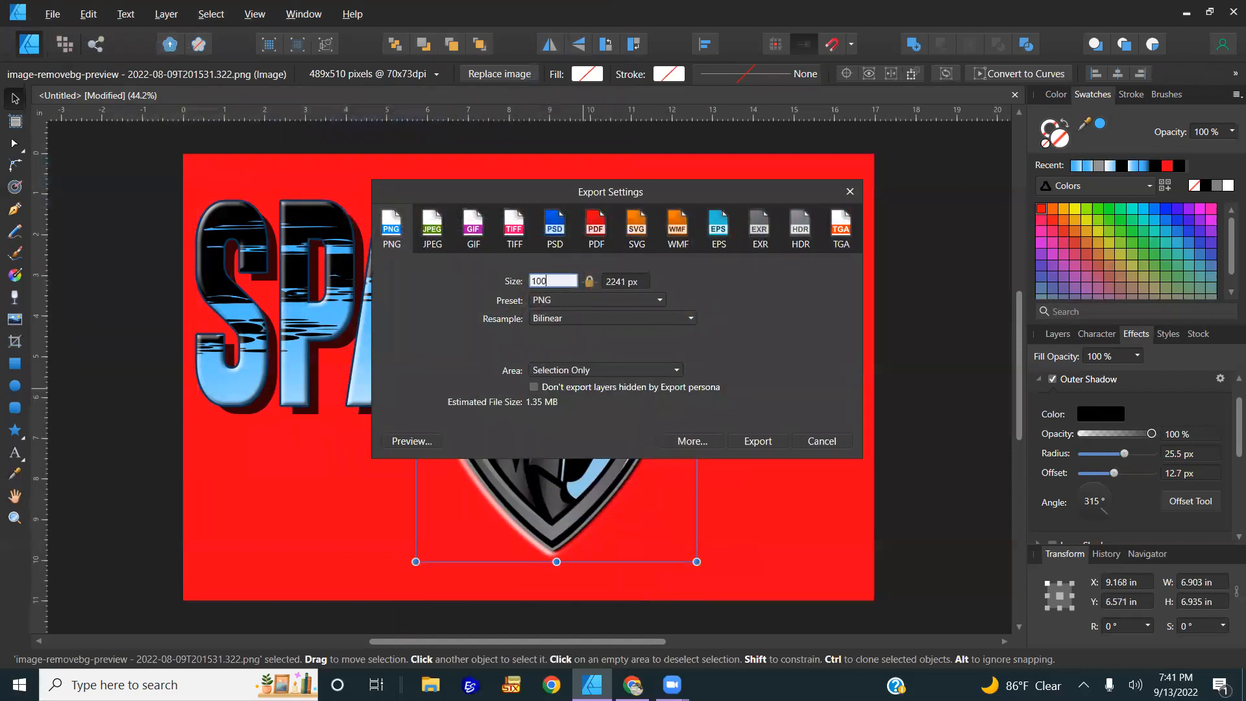
pyautogui.press('Return')
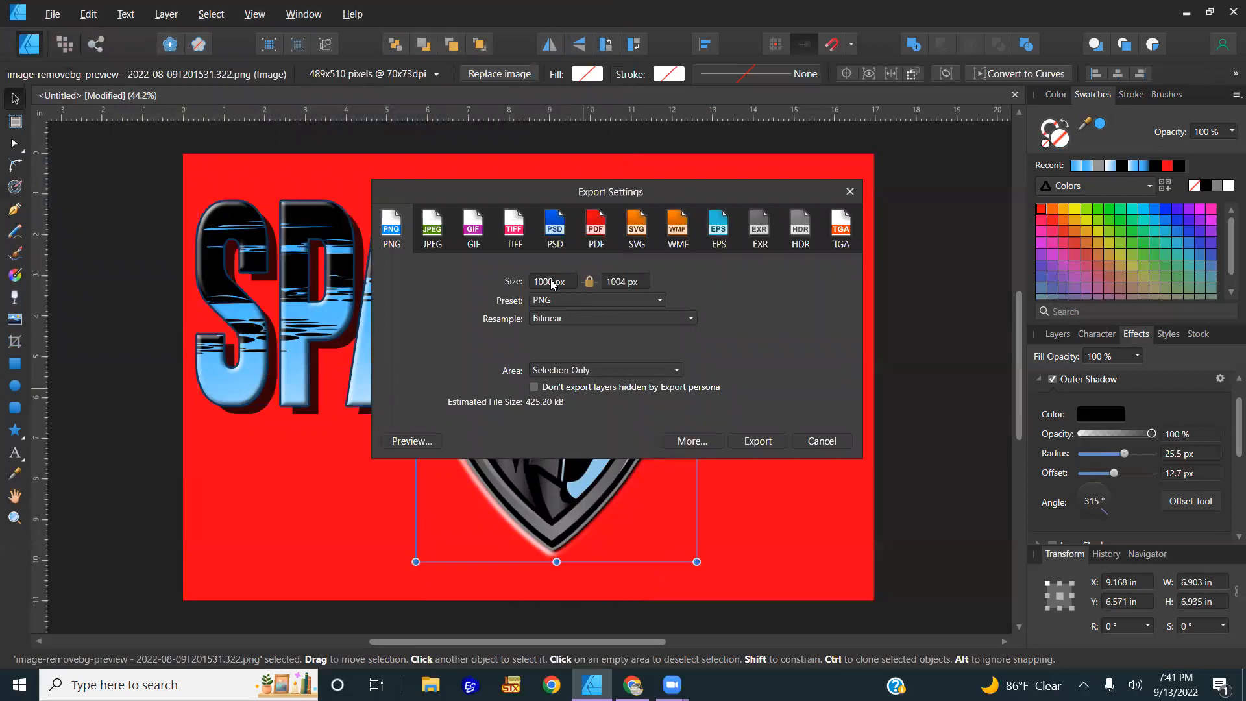
# - Export the shield logo into the 2022 Football folder under the file name Spartans Logo
pyautogui.press('Return')
pyautogui.write('S')
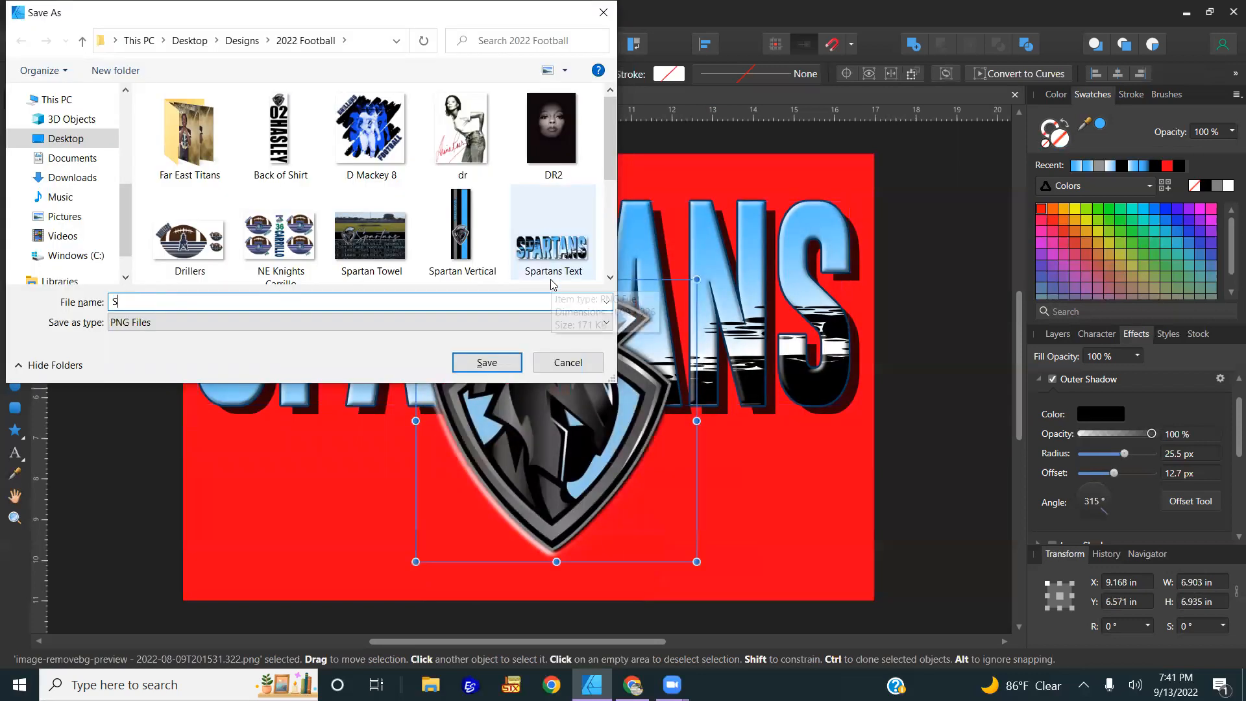
pyautogui.write('partans Logo')
pyautogui.press('Return')
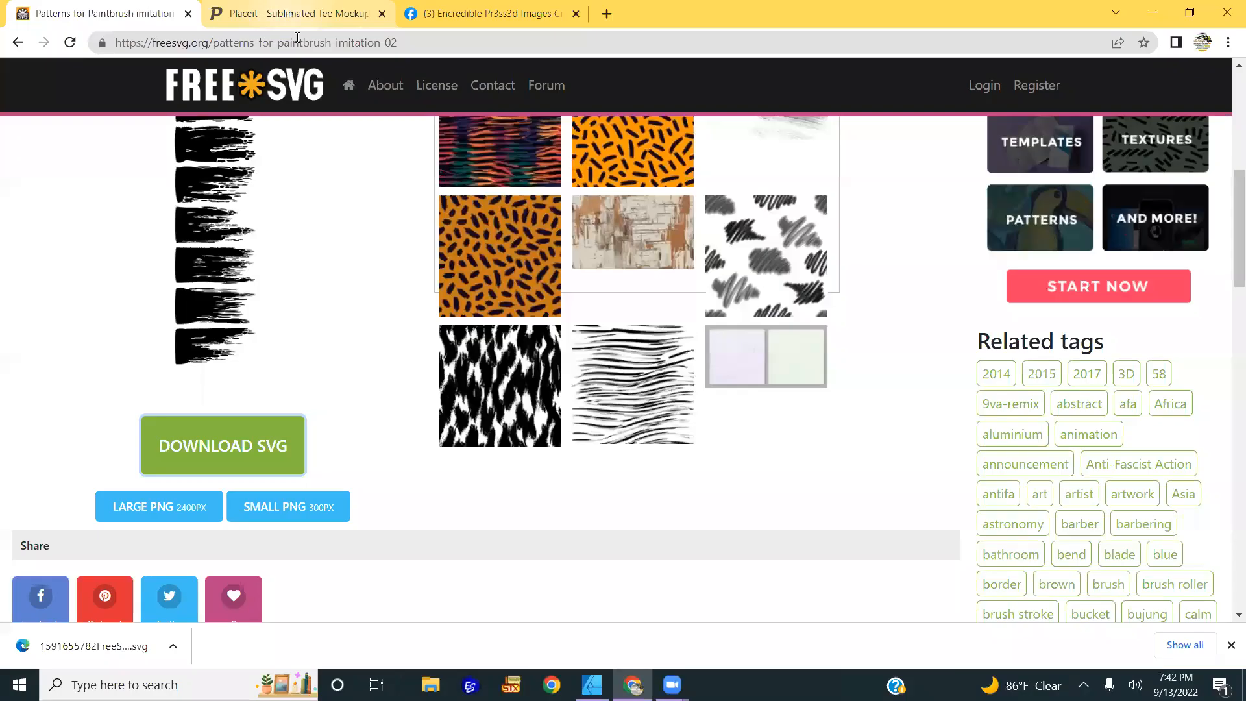
# - Switch to Placeit's sublimated tee mockup in Chrome and upload the Spartans Text image from the device as its design
pyautogui.click(297, 15)
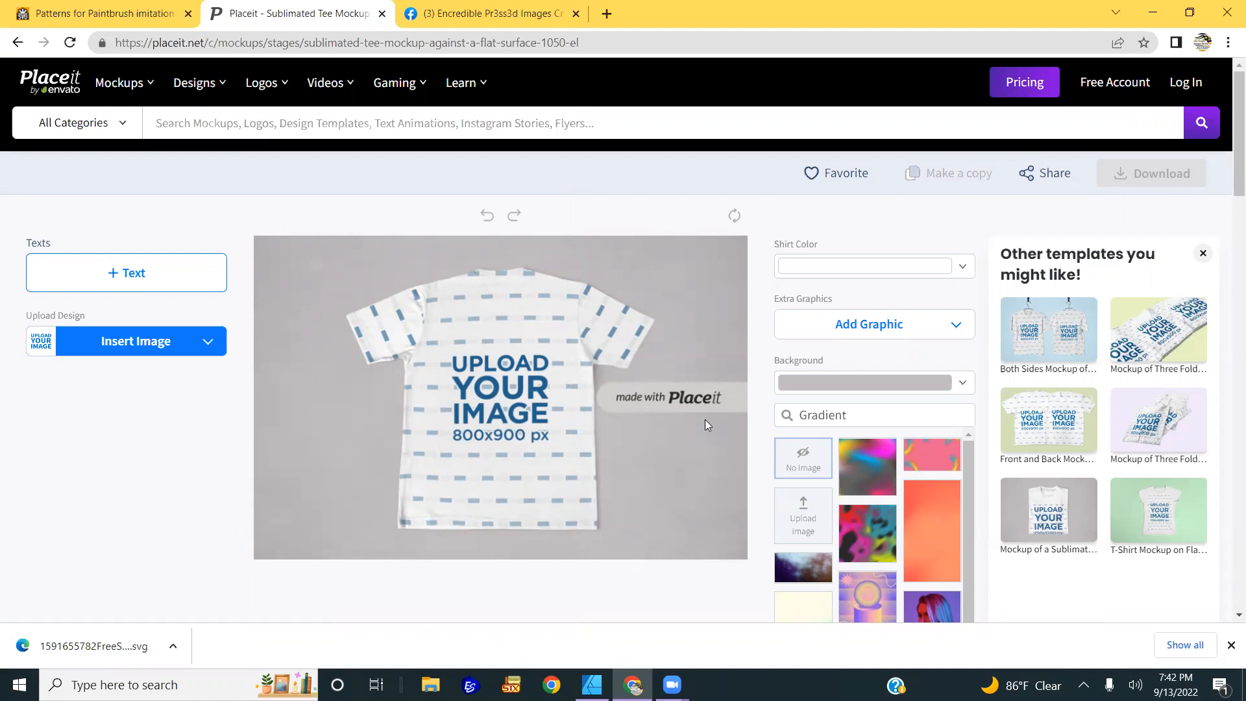
pyautogui.click(140, 346)
pyautogui.click(140, 345)
pyautogui.click(140, 345)
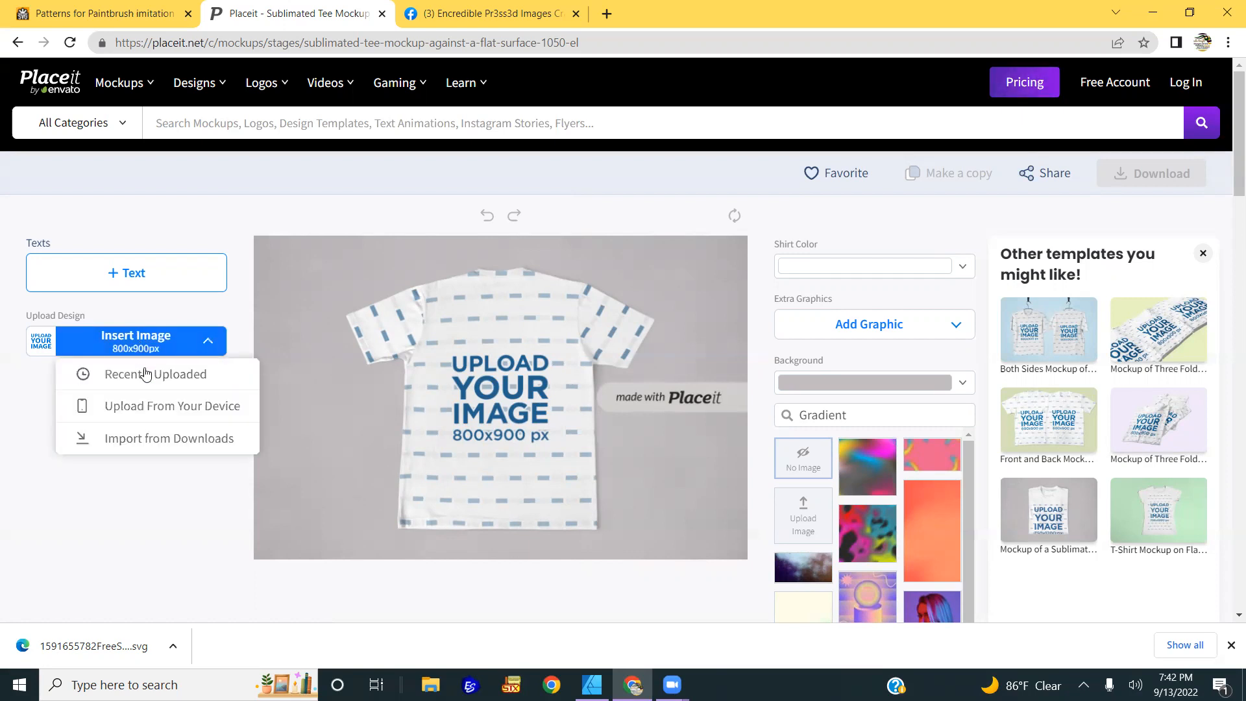
pyautogui.click(148, 409)
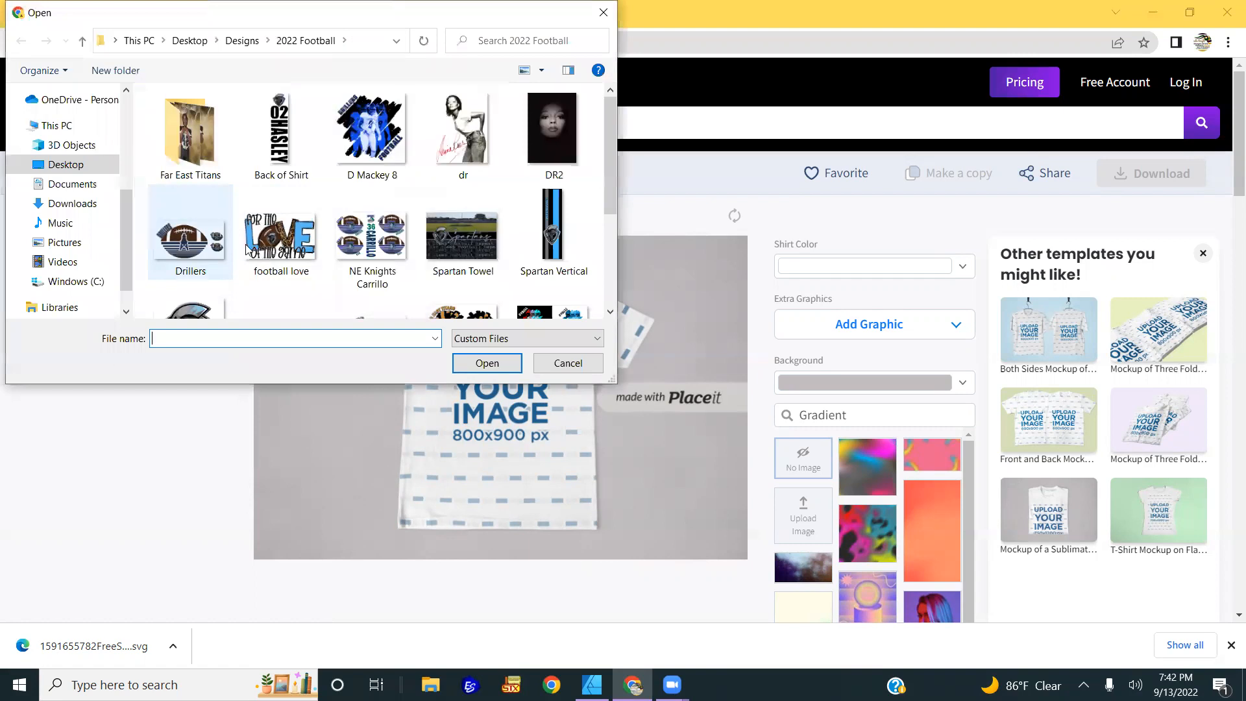
pyautogui.click(610, 312)
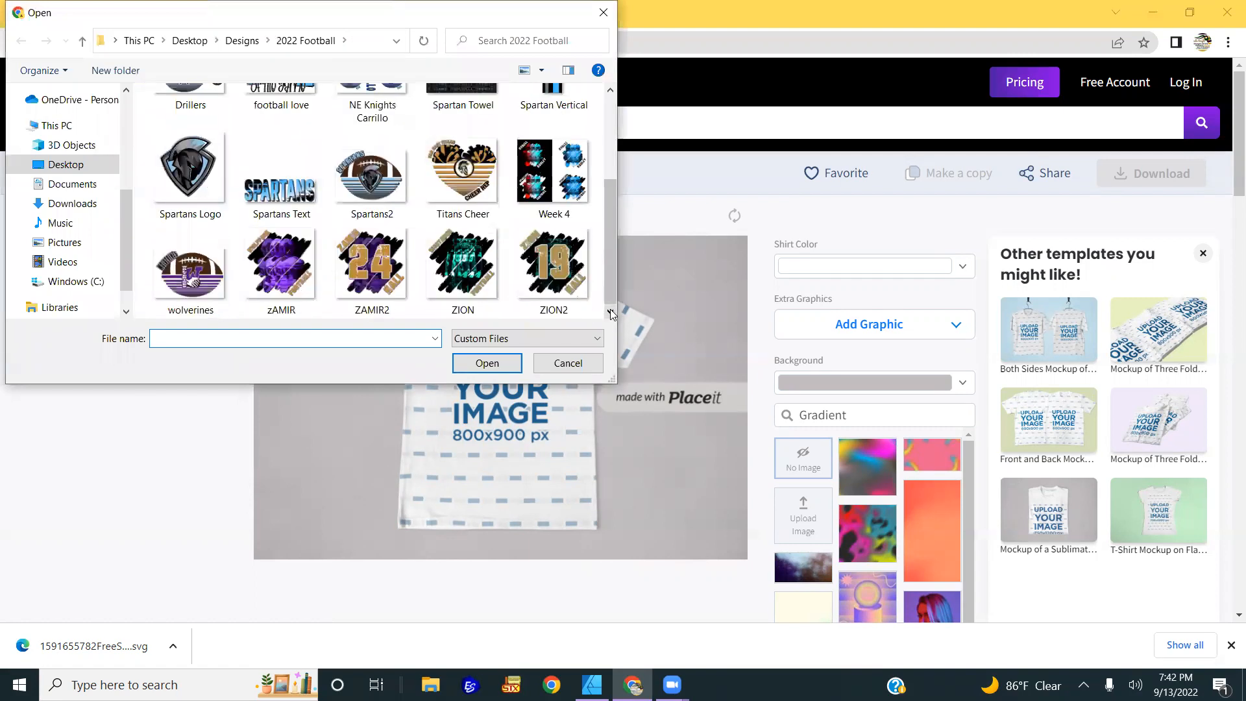
pyautogui.doubleClick(315, 185)
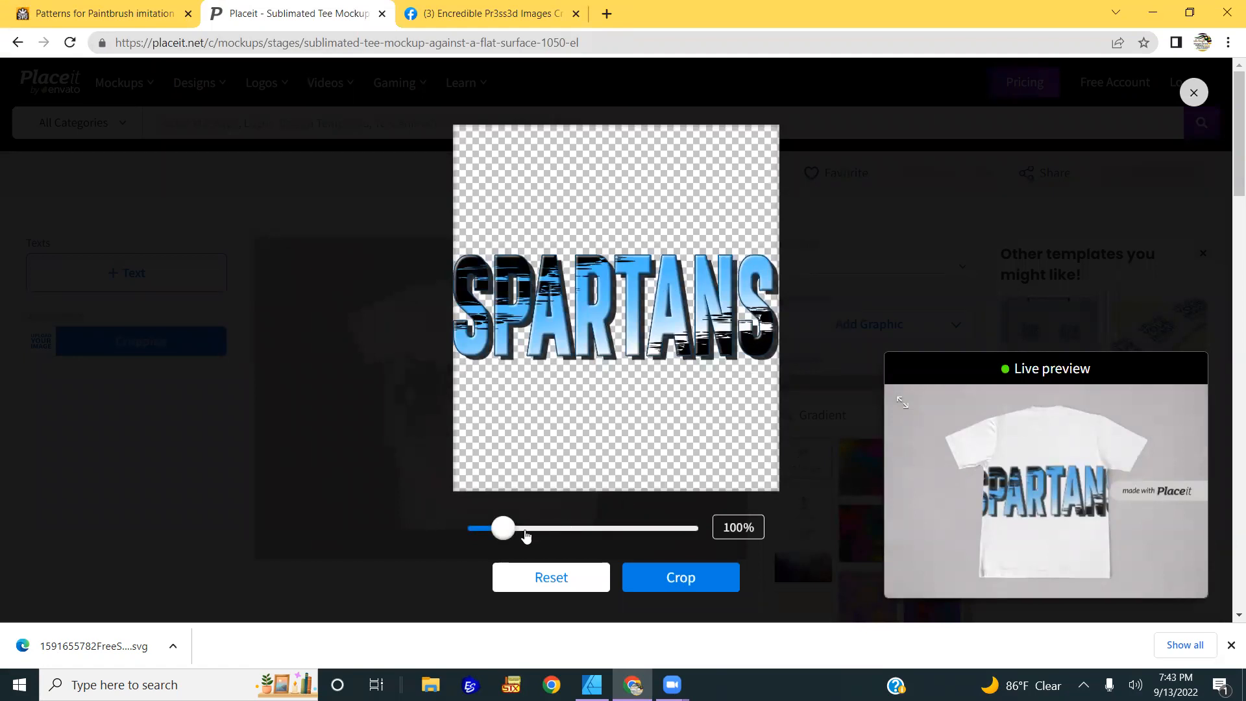
pyautogui.moveTo(506, 529); pyautogui.dragTo(498, 529)
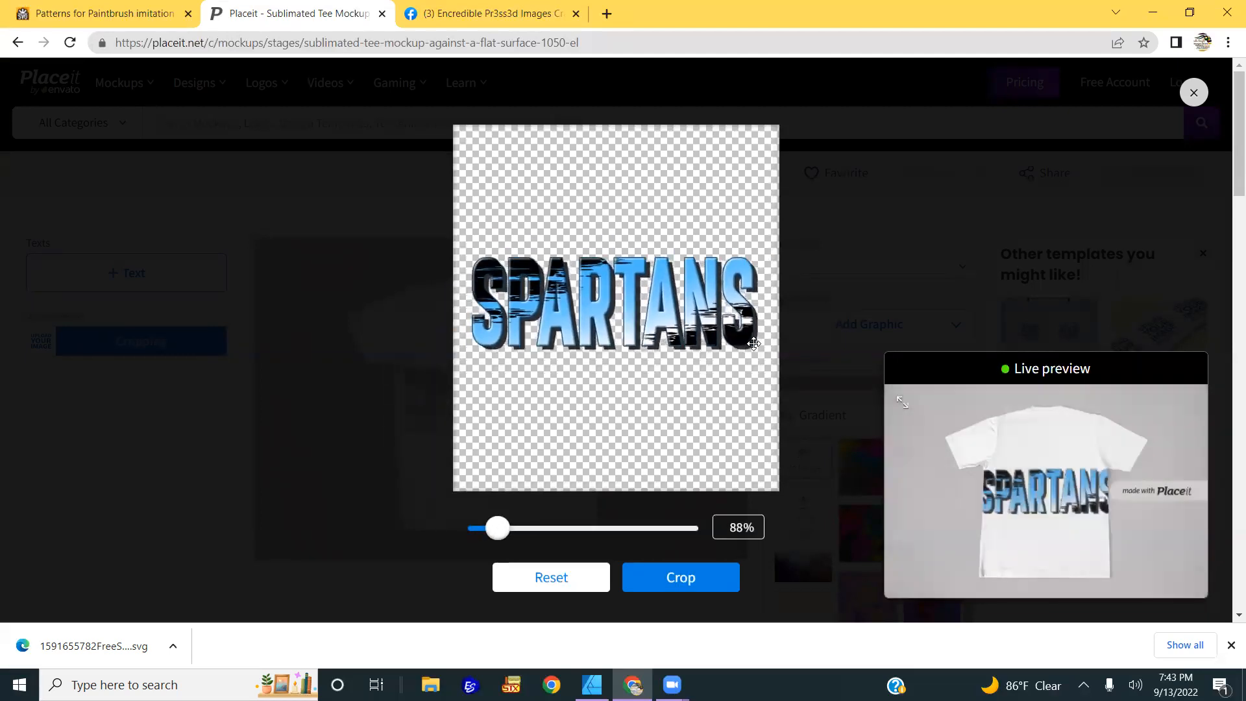
pyautogui.moveTo(754, 344); pyautogui.dragTo(754, 363)
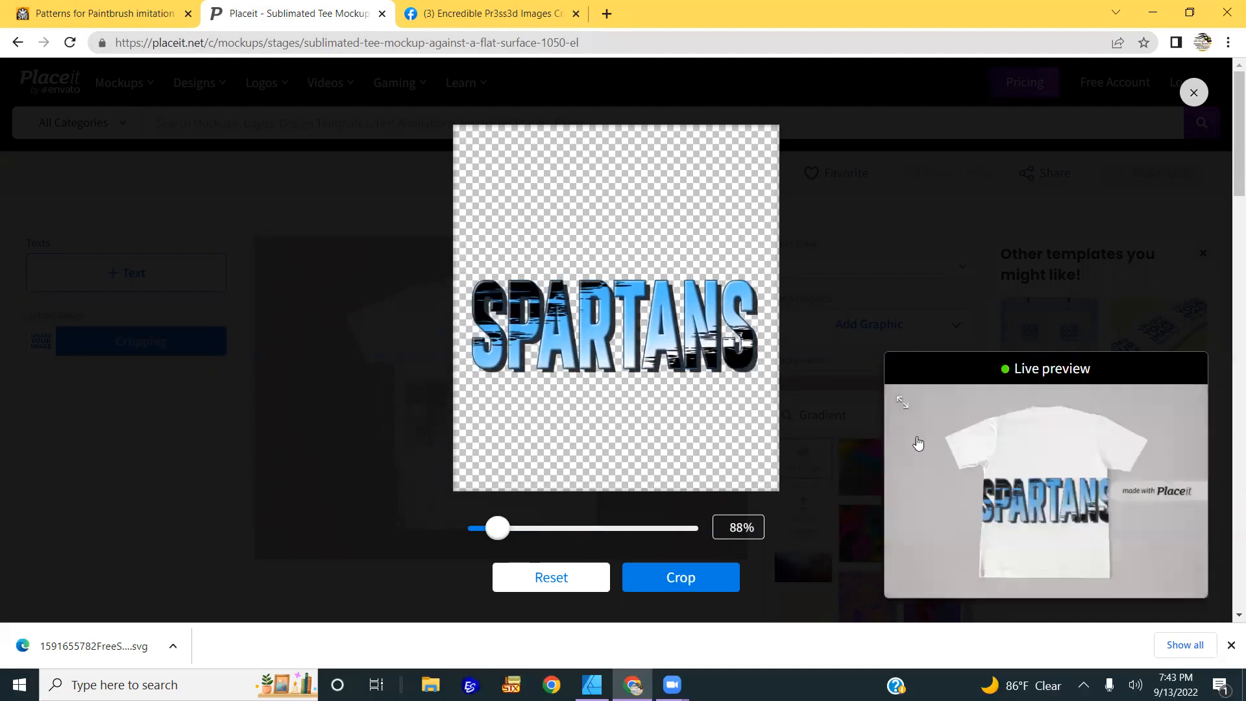
pyautogui.click(904, 407)
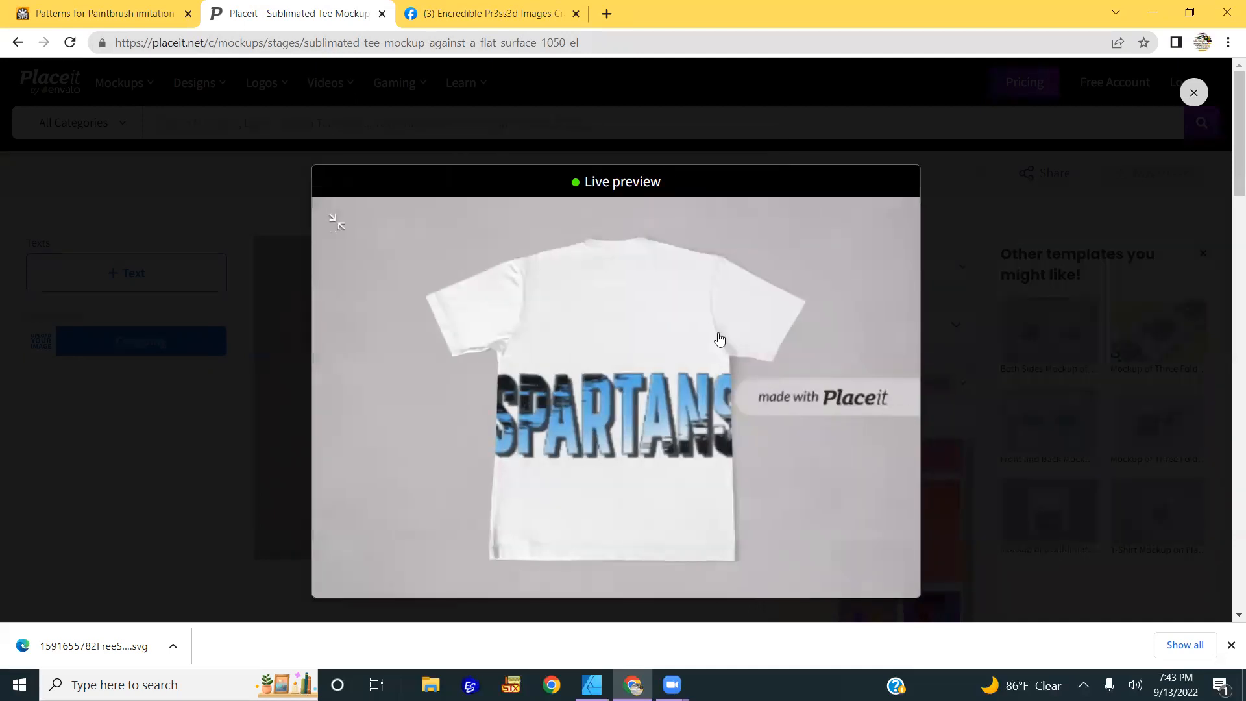
pyautogui.click(336, 223)
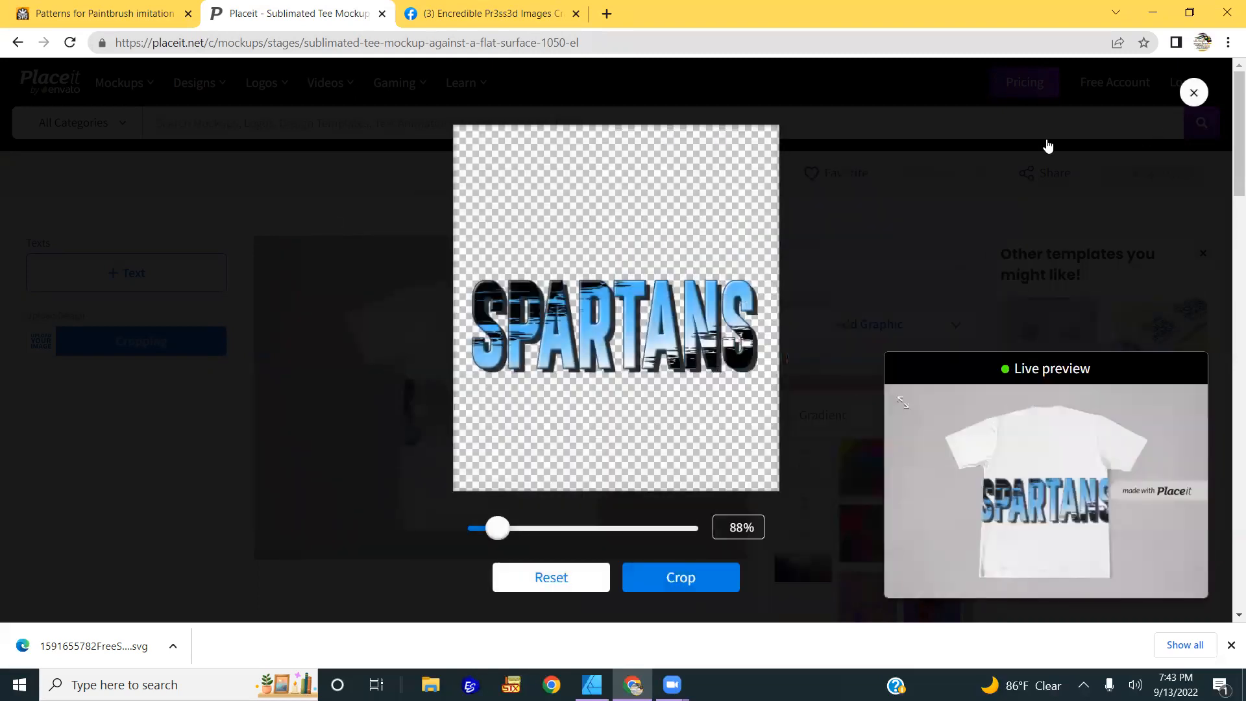
pyautogui.click(1193, 94)
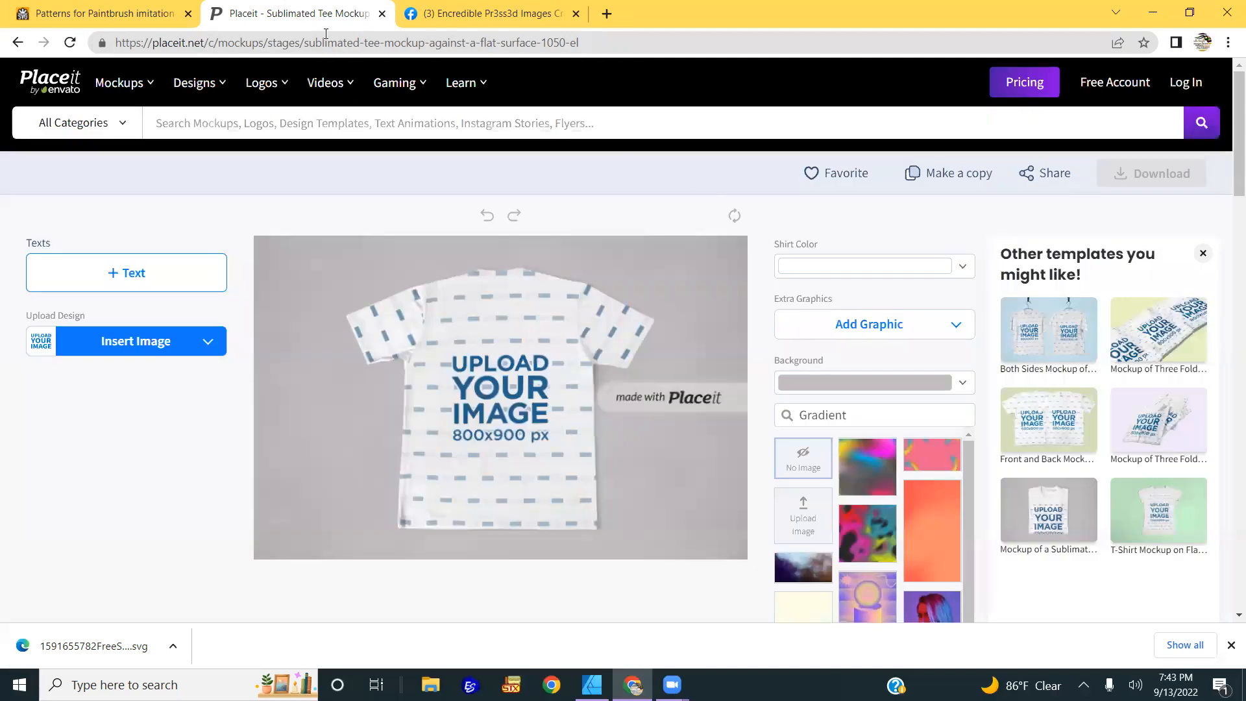
pyautogui.click(332, 43)
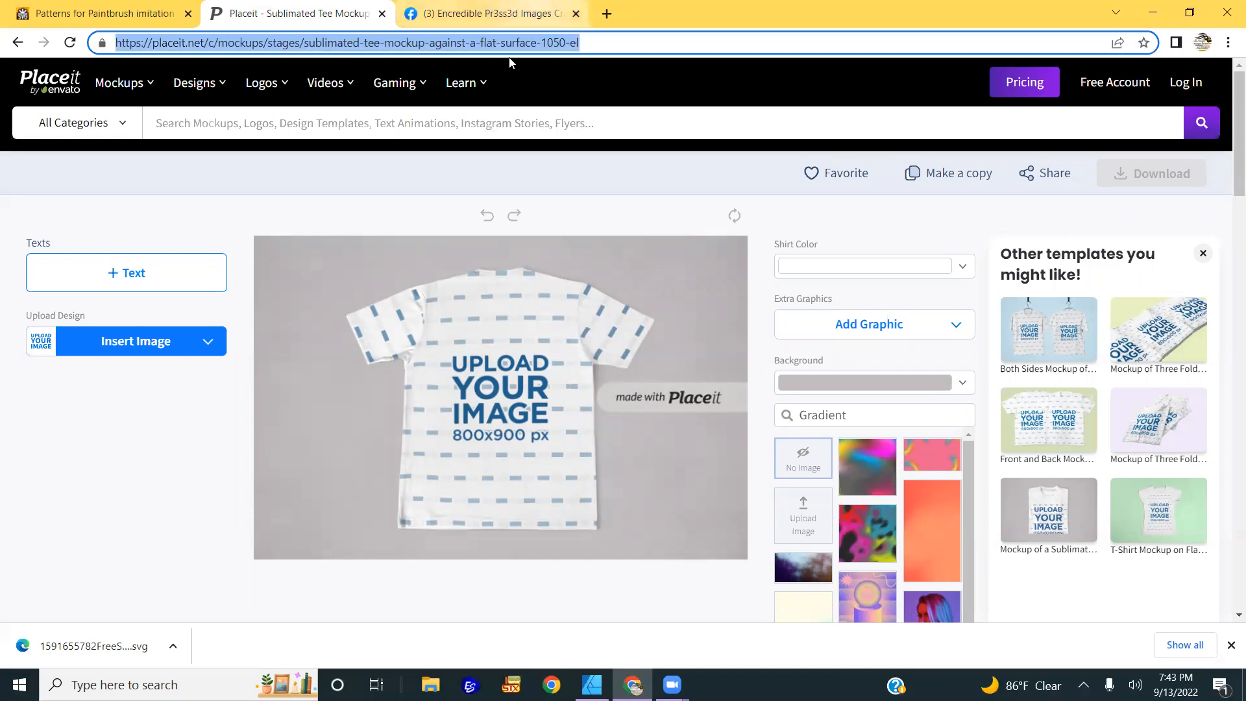
# - Switch to the FreeSVG page and search its clip art for shirt
pyautogui.click(117, 14)
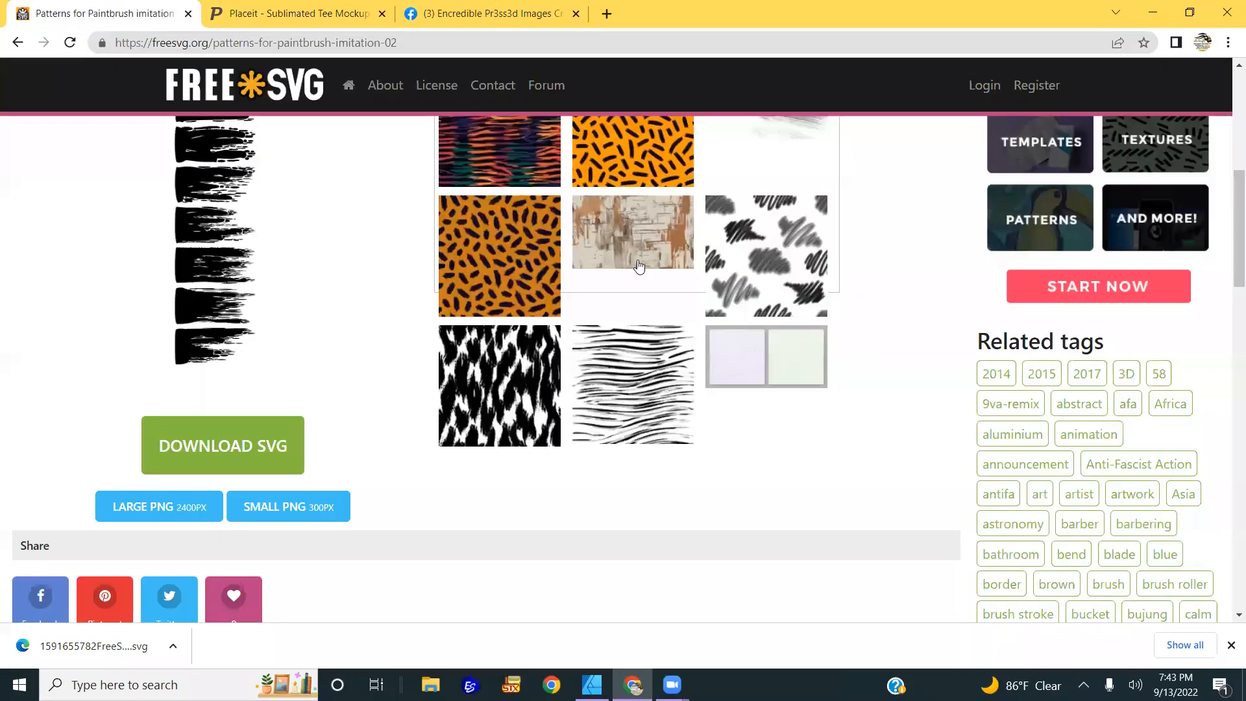
pyautogui.scroll(6, 639, 264)
pyautogui.click(565, 213)
pyautogui.write('s')
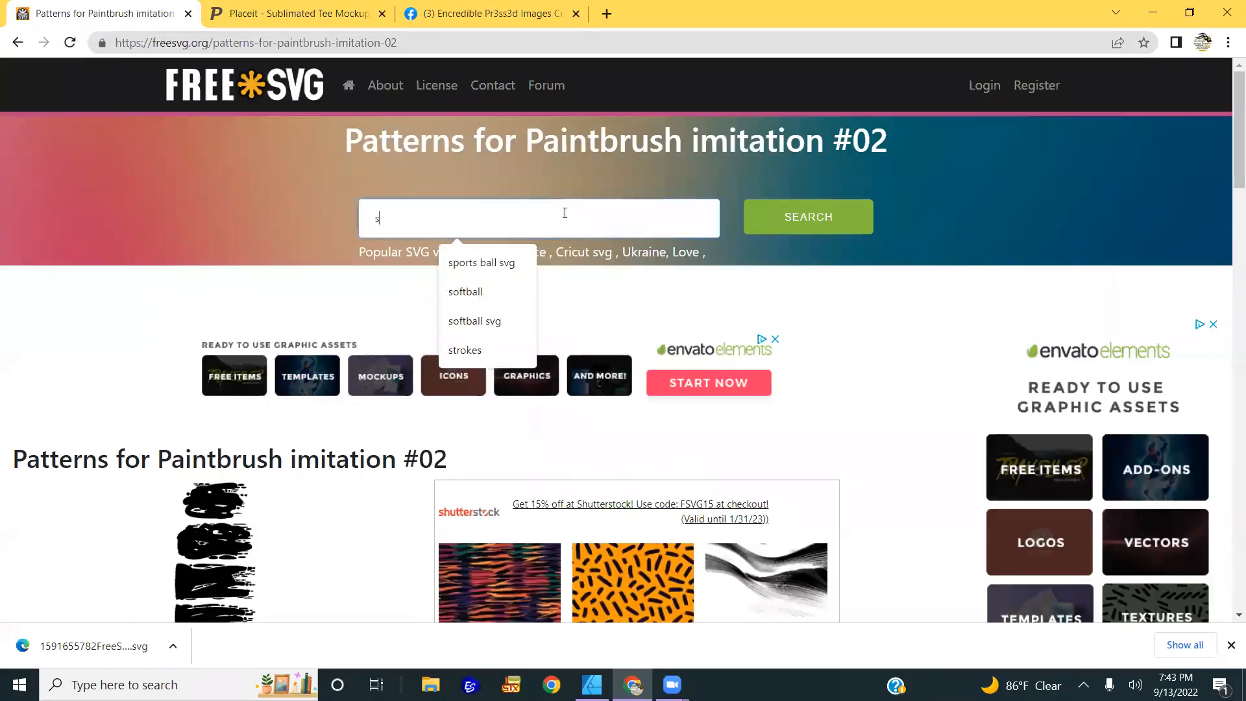
pyautogui.write('hirt')
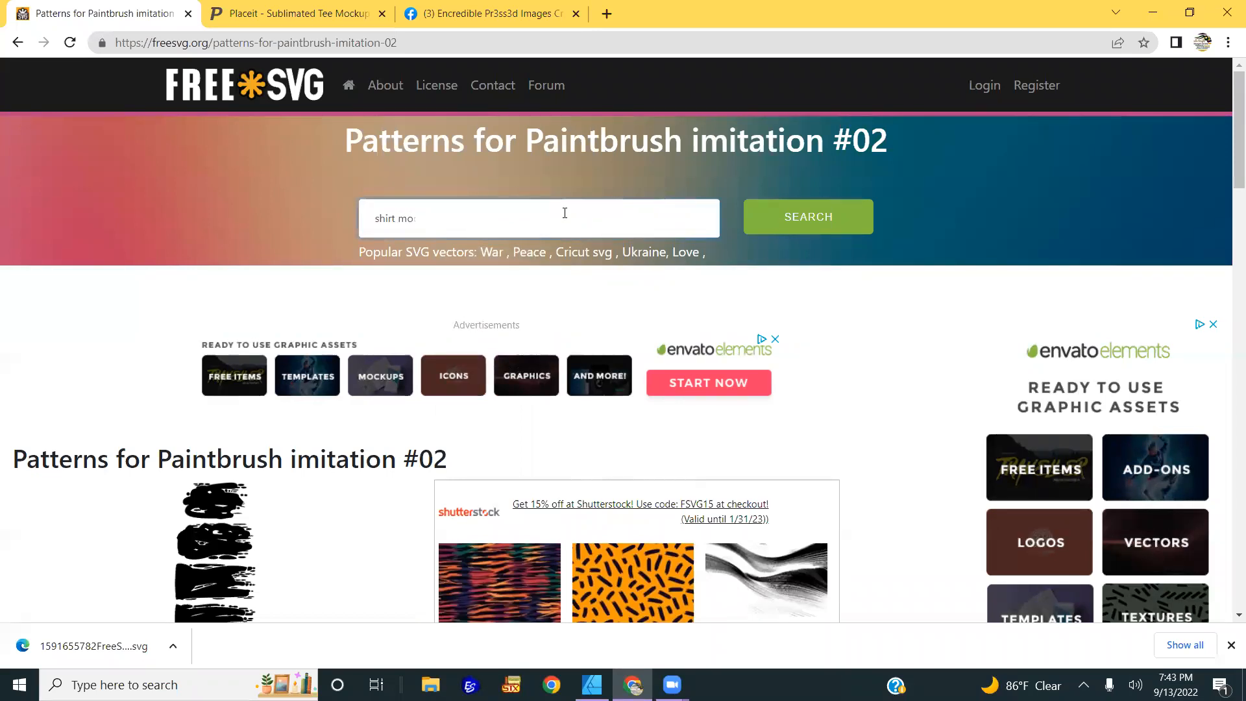
pyautogui.press('Return')
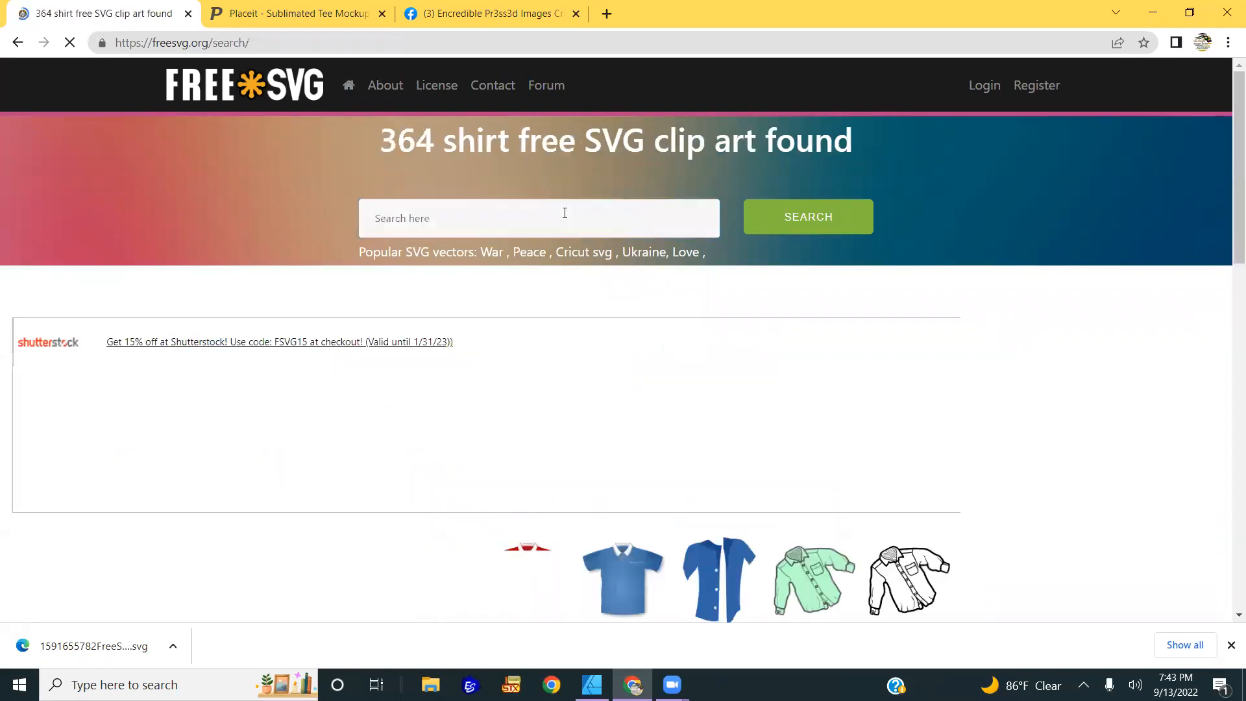
# - Browse to the second page of shirt results and open the plain black blank t-shirt template
pyautogui.scroll(-4, 508, 457)
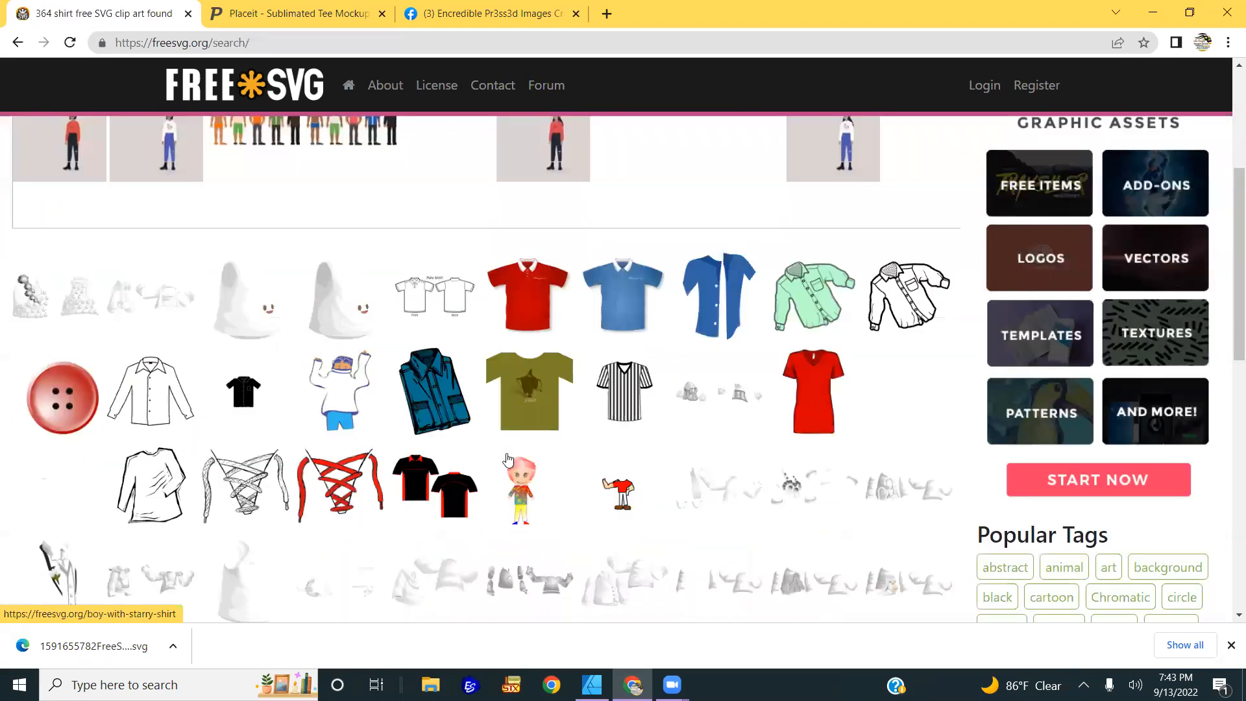
pyautogui.scroll(-2, 508, 460)
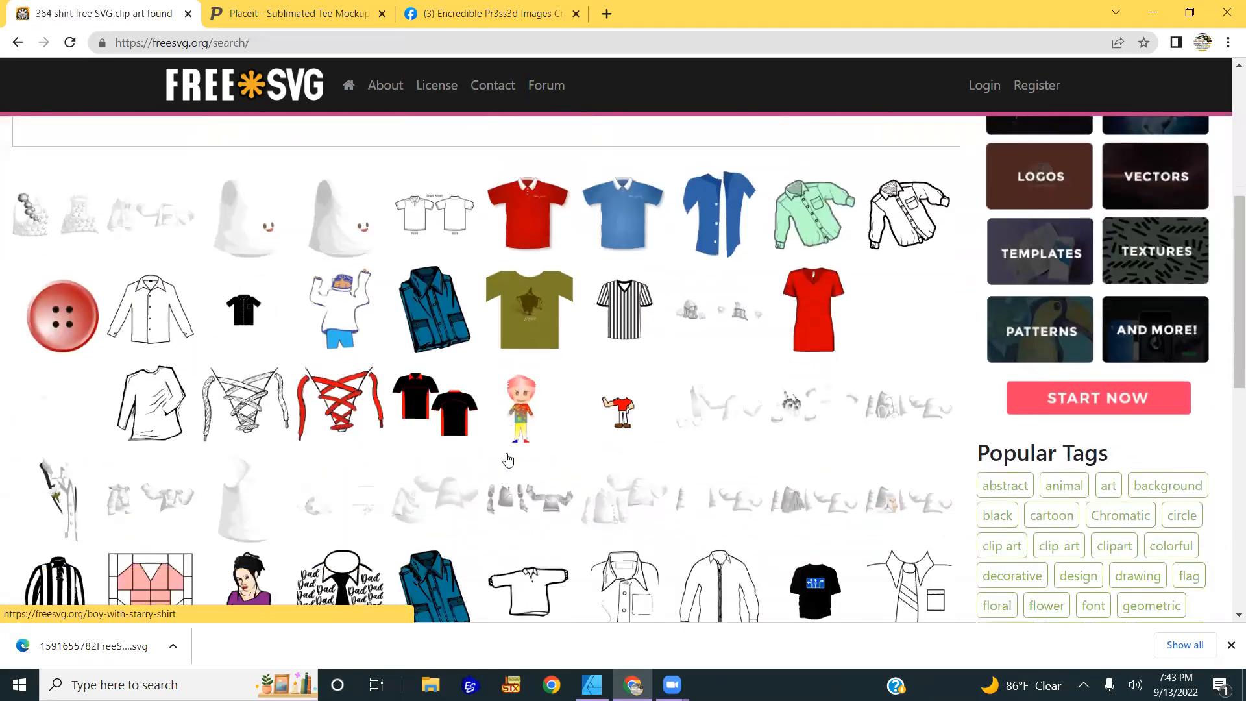
pyautogui.scroll(-2, 509, 459)
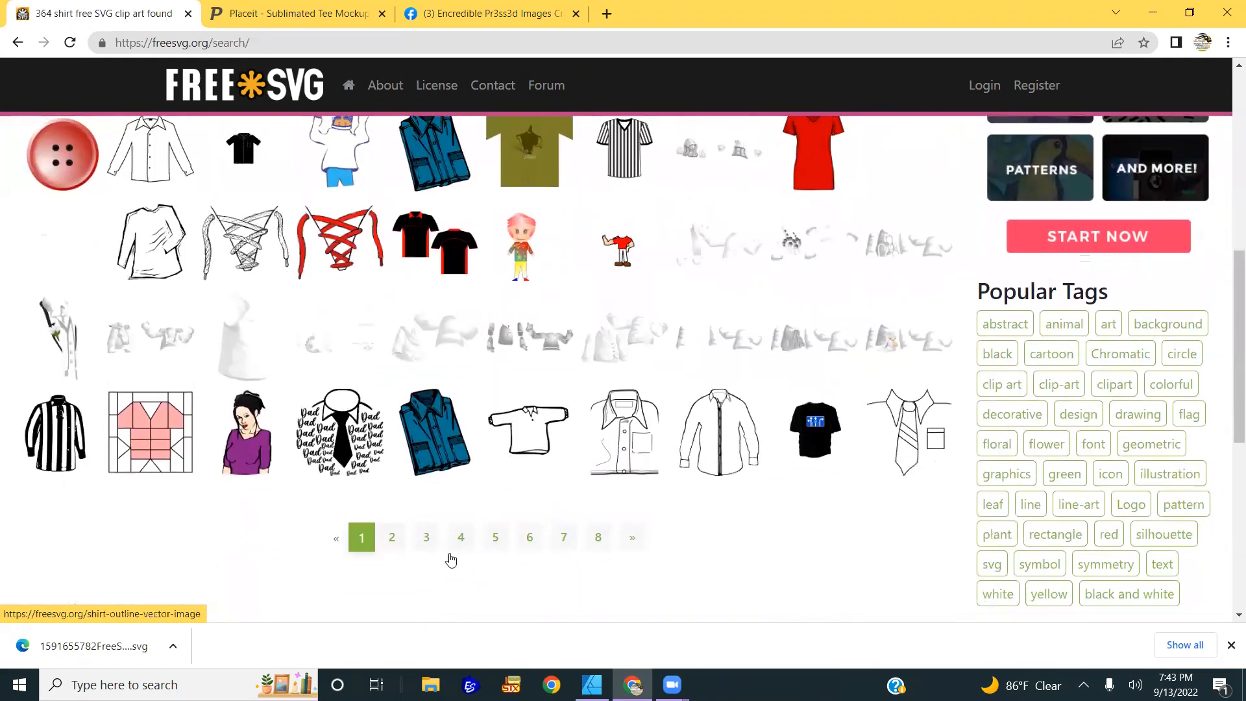
pyautogui.click(392, 540)
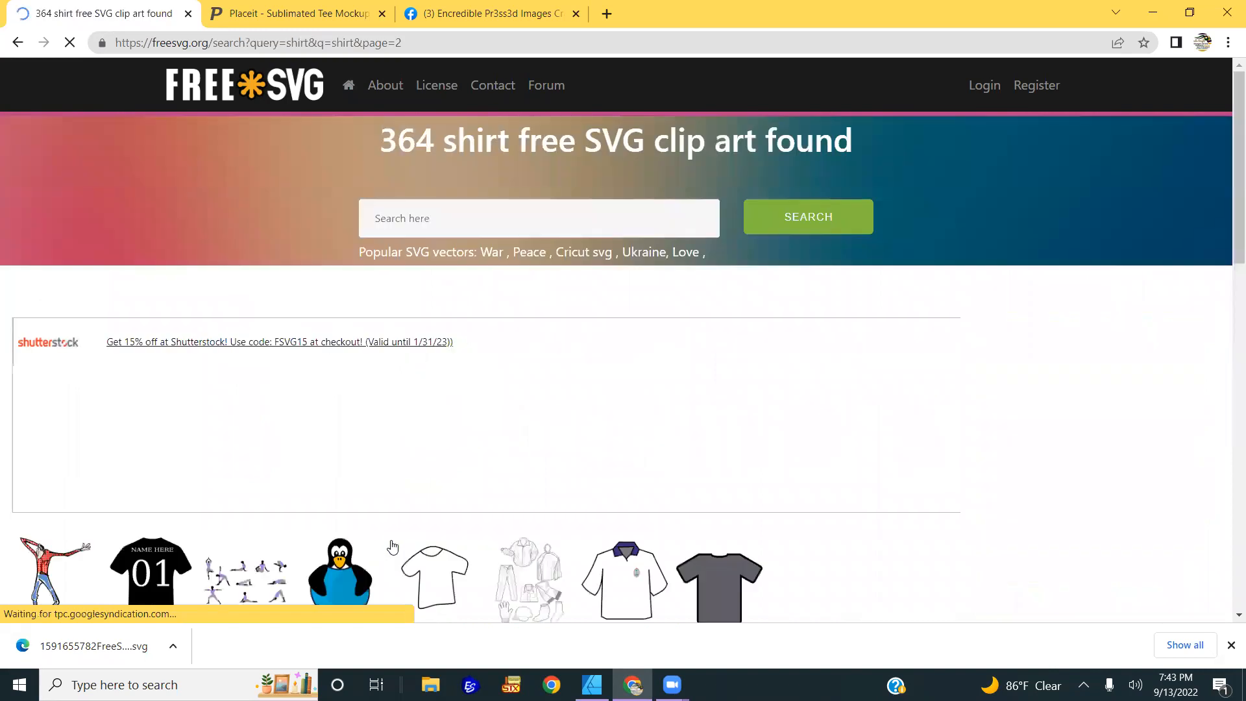
pyautogui.scroll(-4, 490, 533)
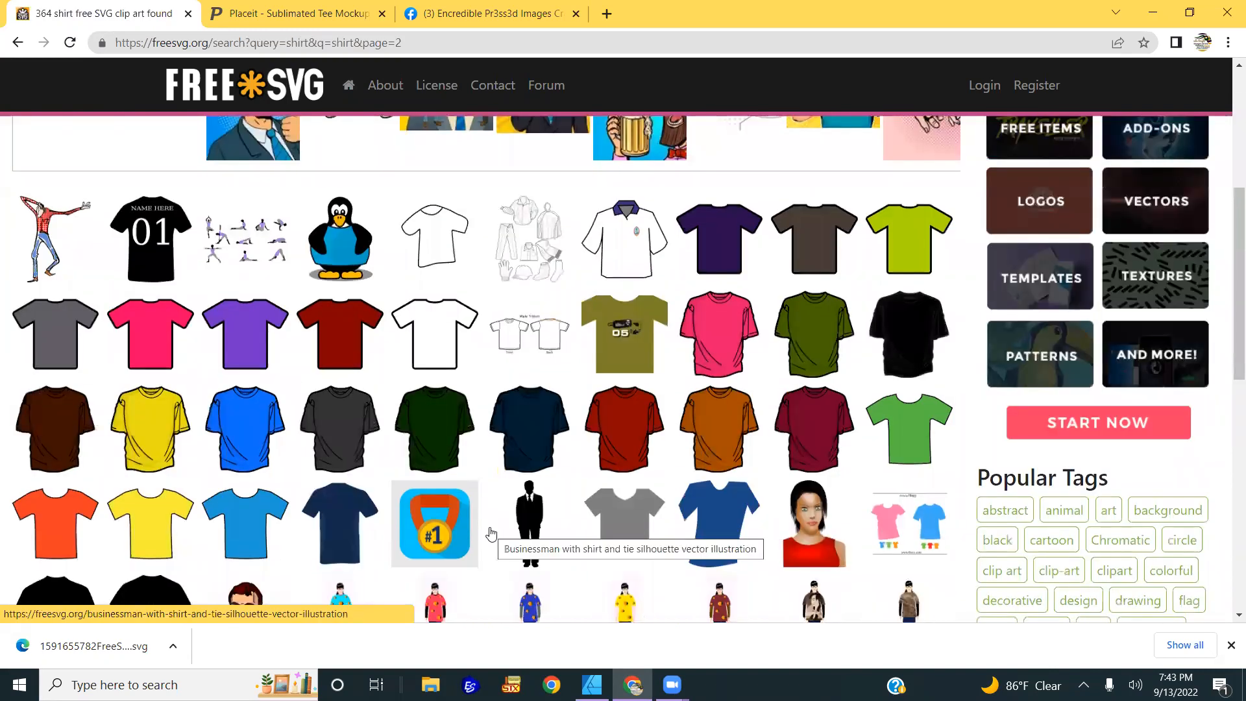
pyautogui.scroll(-1, 491, 534)
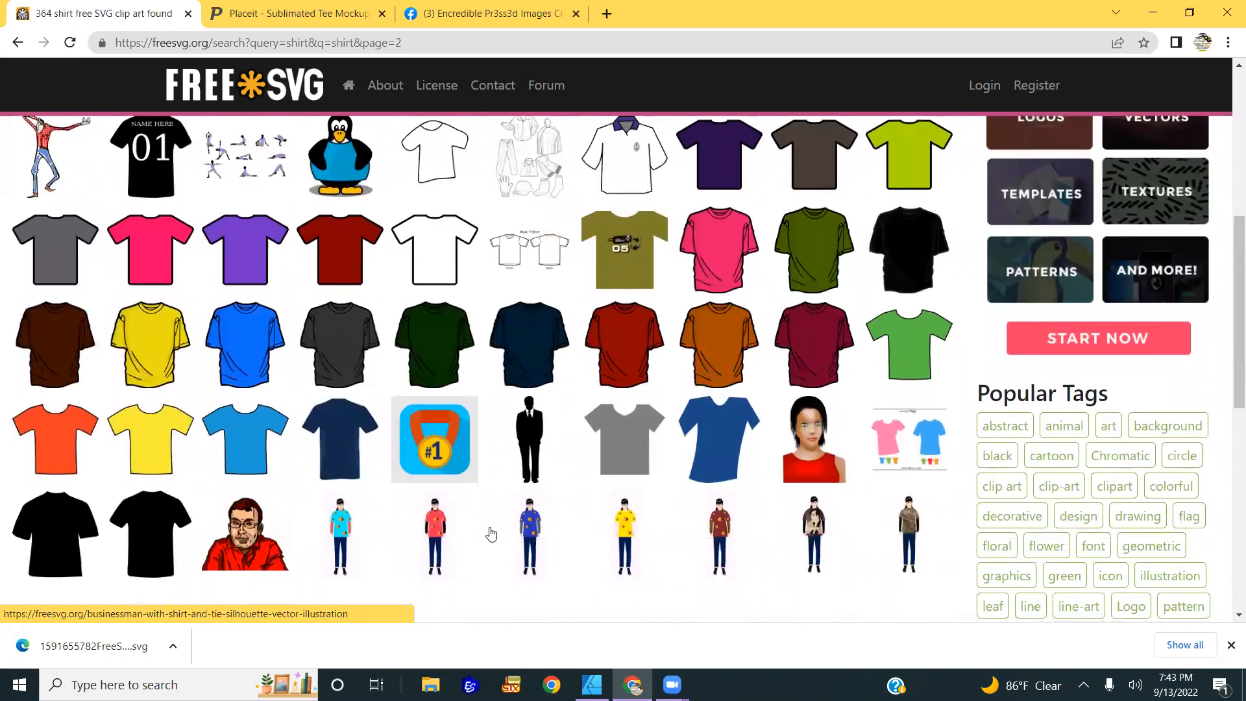
pyautogui.scroll(-1, 491, 534)
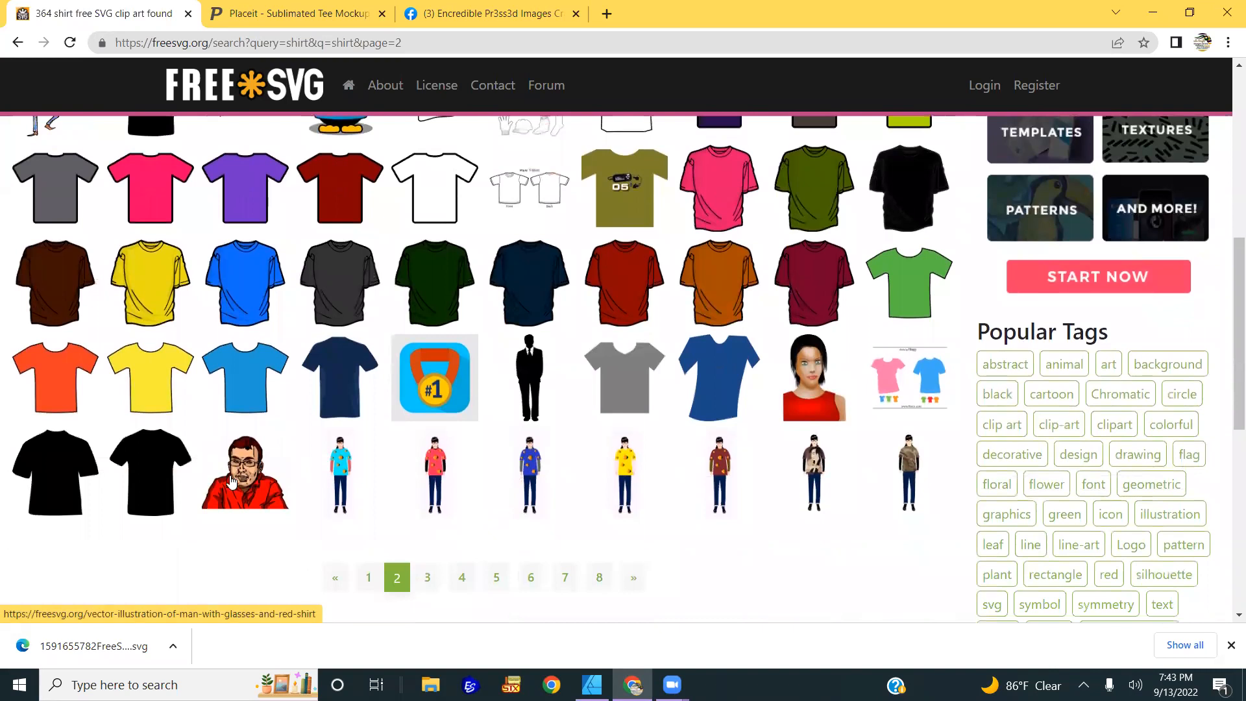
pyautogui.click(157, 465)
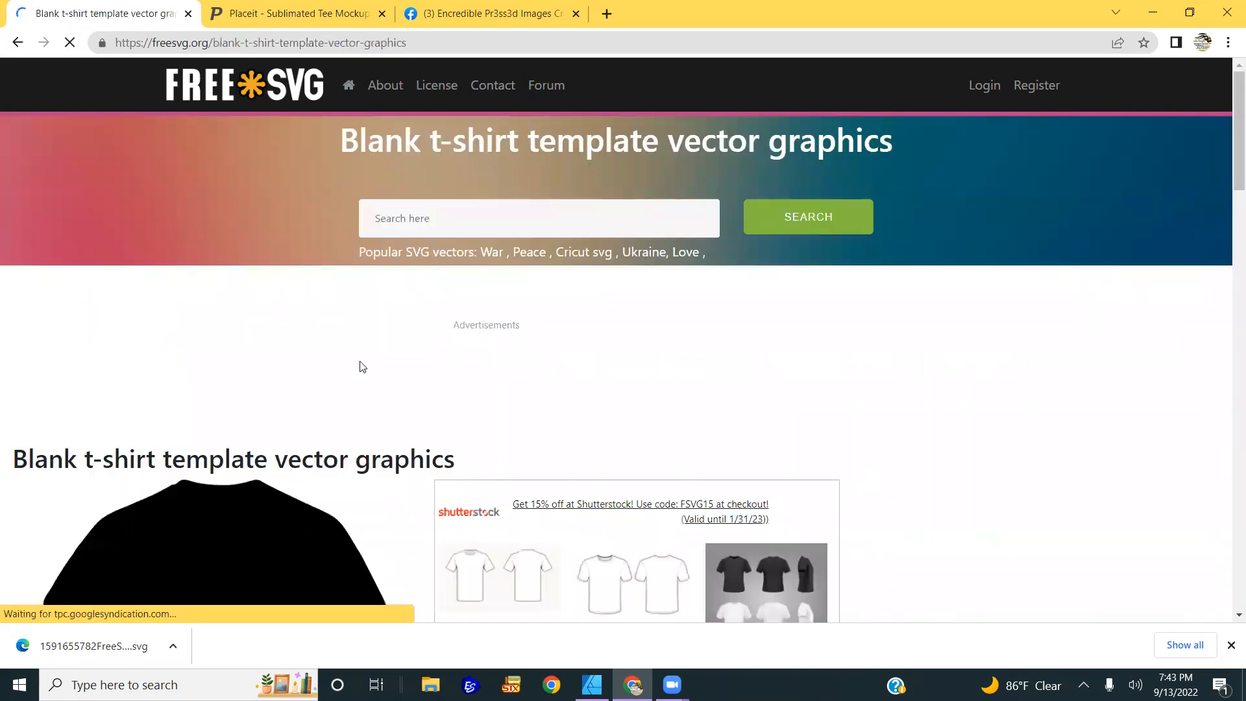
# - Download the blank t-shirt template as an SVG and place it in the Spartans document in Affinity Designer, over the shield logo
pyautogui.scroll(-5, 355, 379)
pyautogui.click(248, 578)
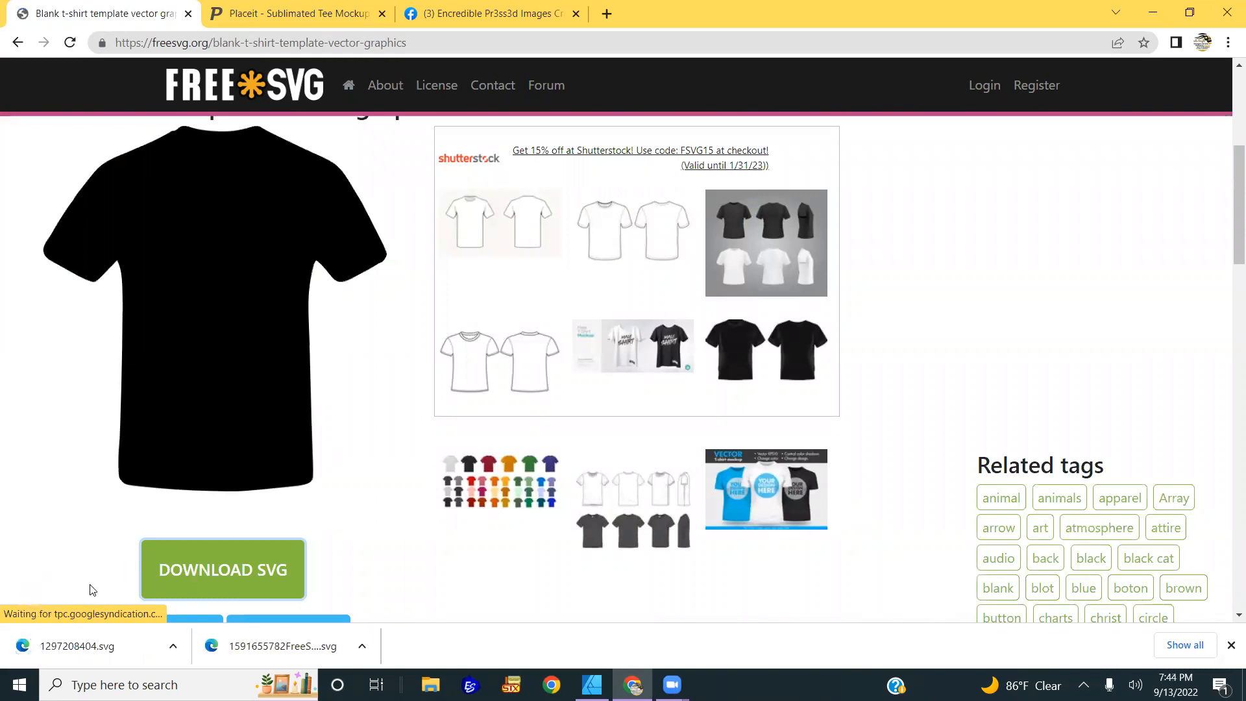
pyautogui.moveTo(58, 644); pyautogui.dragTo(584, 436)
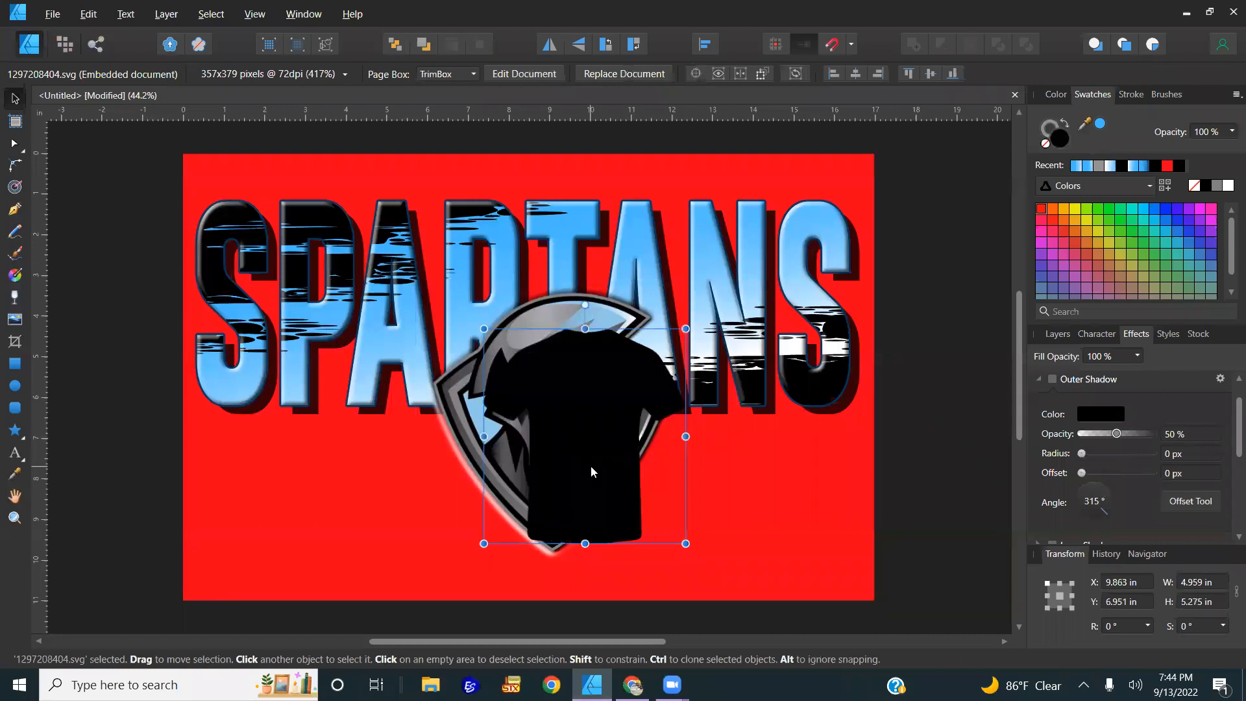
# - Open the embedded T-shirt document for editing and fill the shirt shape with white
pyautogui.doubleClick(590, 466)
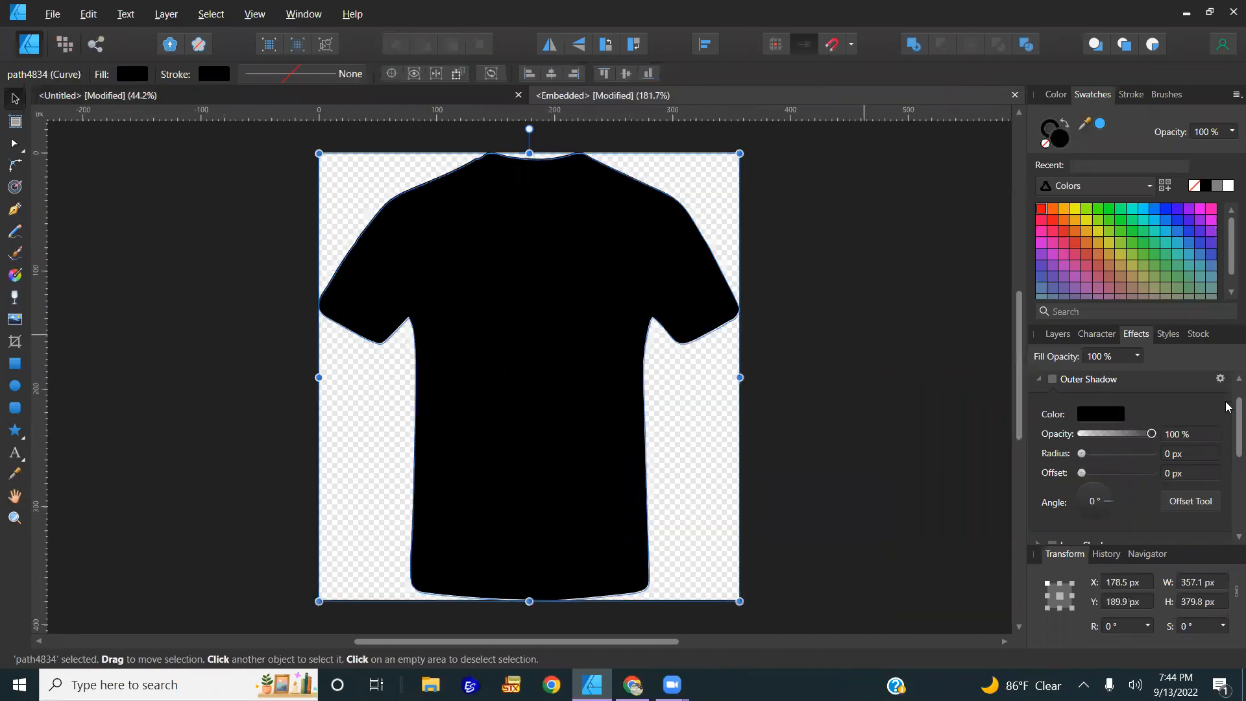
pyautogui.click(1228, 187)
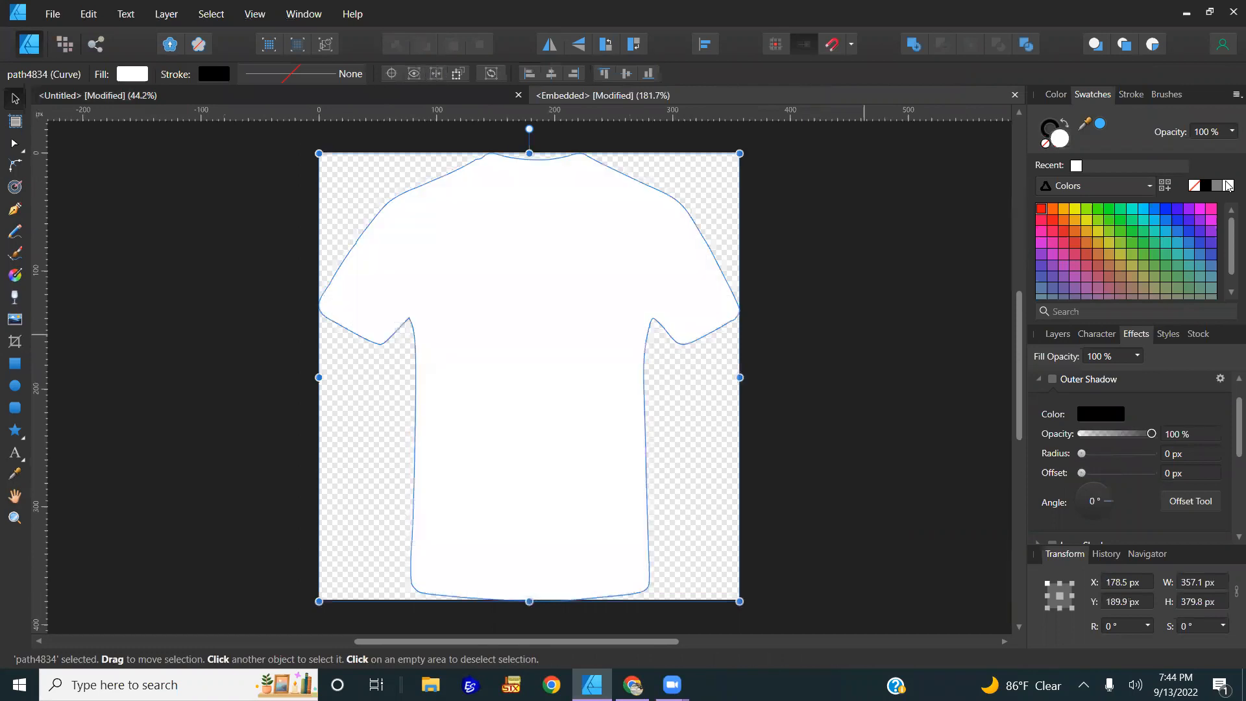
pyautogui.click(764, 312)
# - Outline the T-shirt with a stroke aligned to the outside, trying widths of 5 pt and 3 pt and settling on 1 pt
pyautogui.click(652, 310)
pyautogui.click(1132, 95)
pyautogui.click(1200, 145)
pyautogui.write('5')
pyautogui.press('Return')
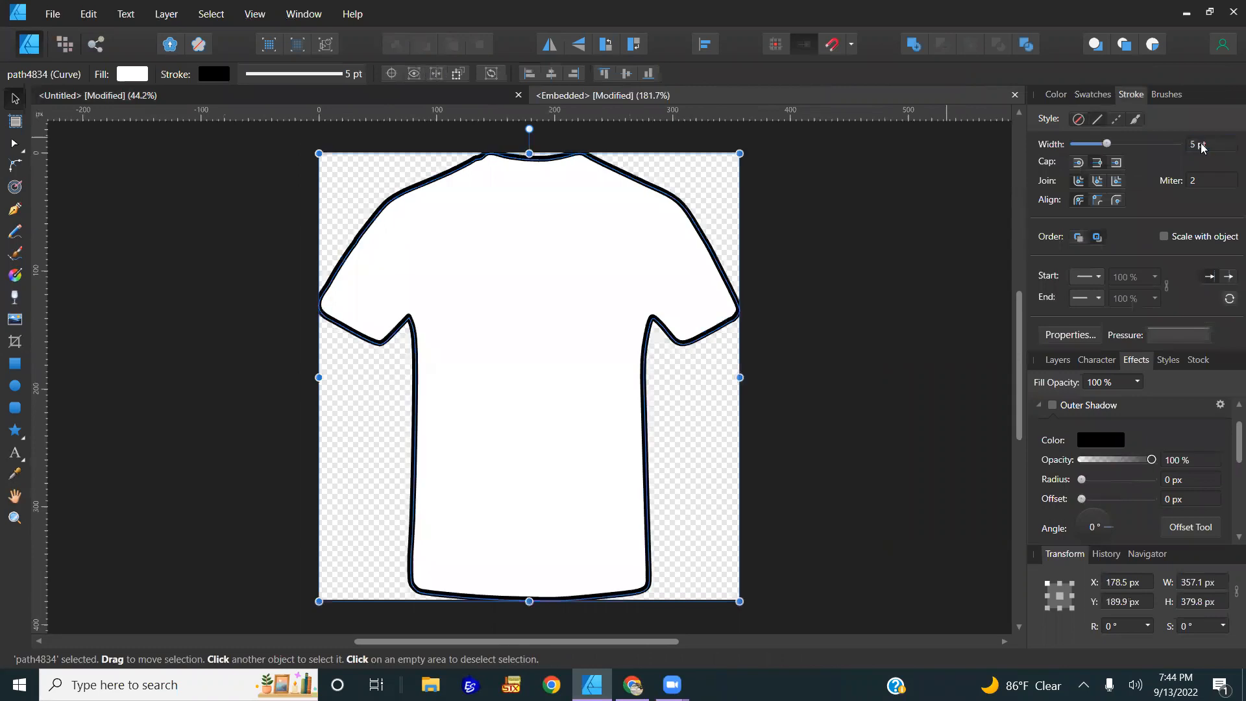
pyautogui.click(1116, 200)
pyautogui.click(1213, 145)
pyautogui.write('3')
pyautogui.press('Return')
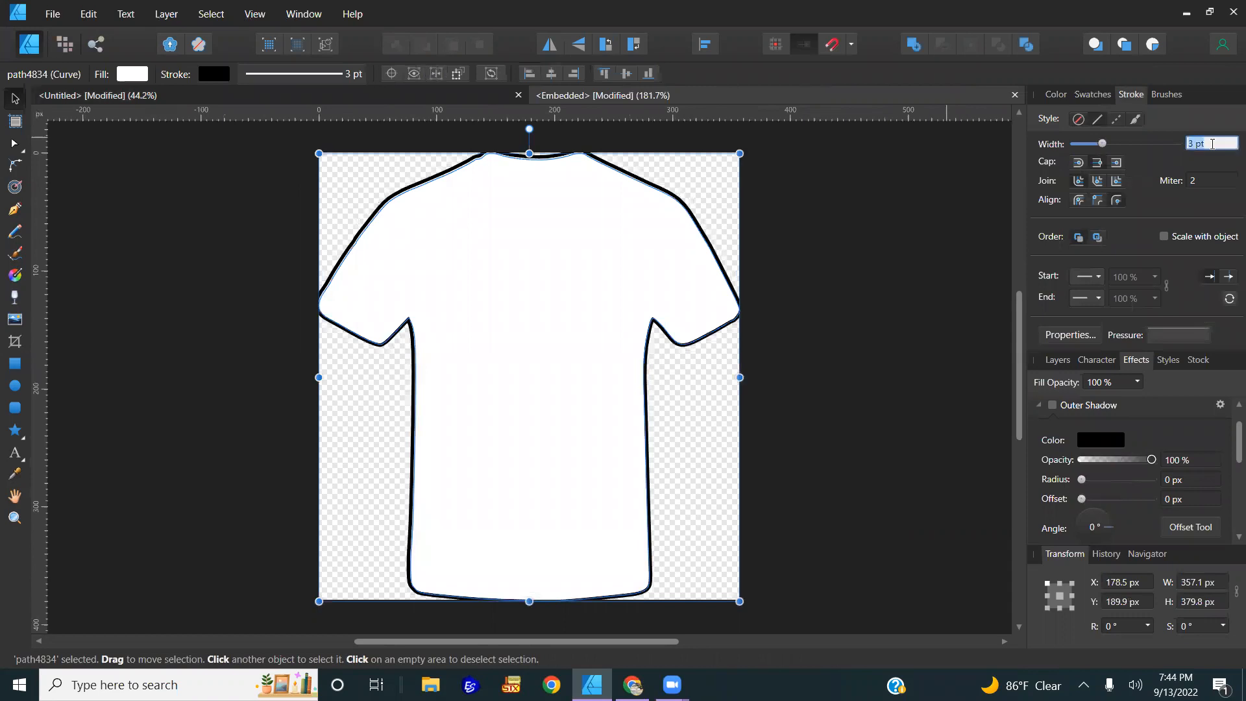
pyautogui.write('1')
pyautogui.press('Return')
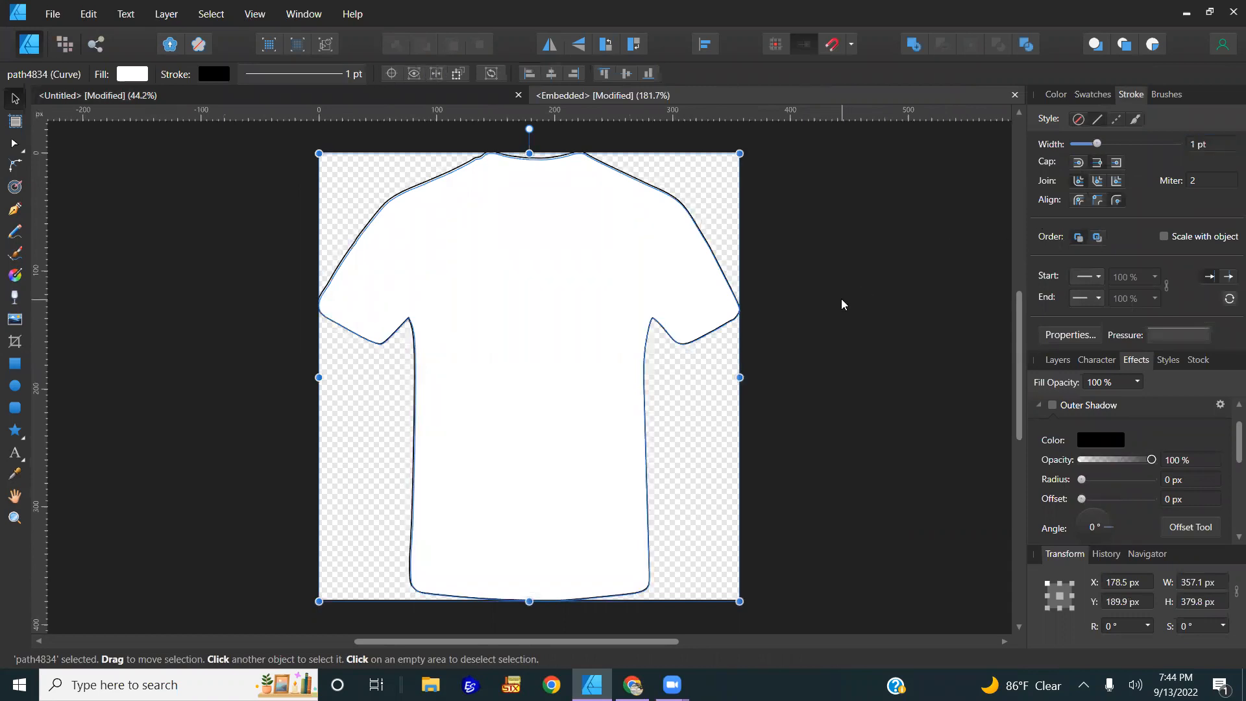
# - Cut the outlined T-shirt shape out of the embedded document and close that document
pyautogui.click(842, 304)
pyautogui.click(589, 322)
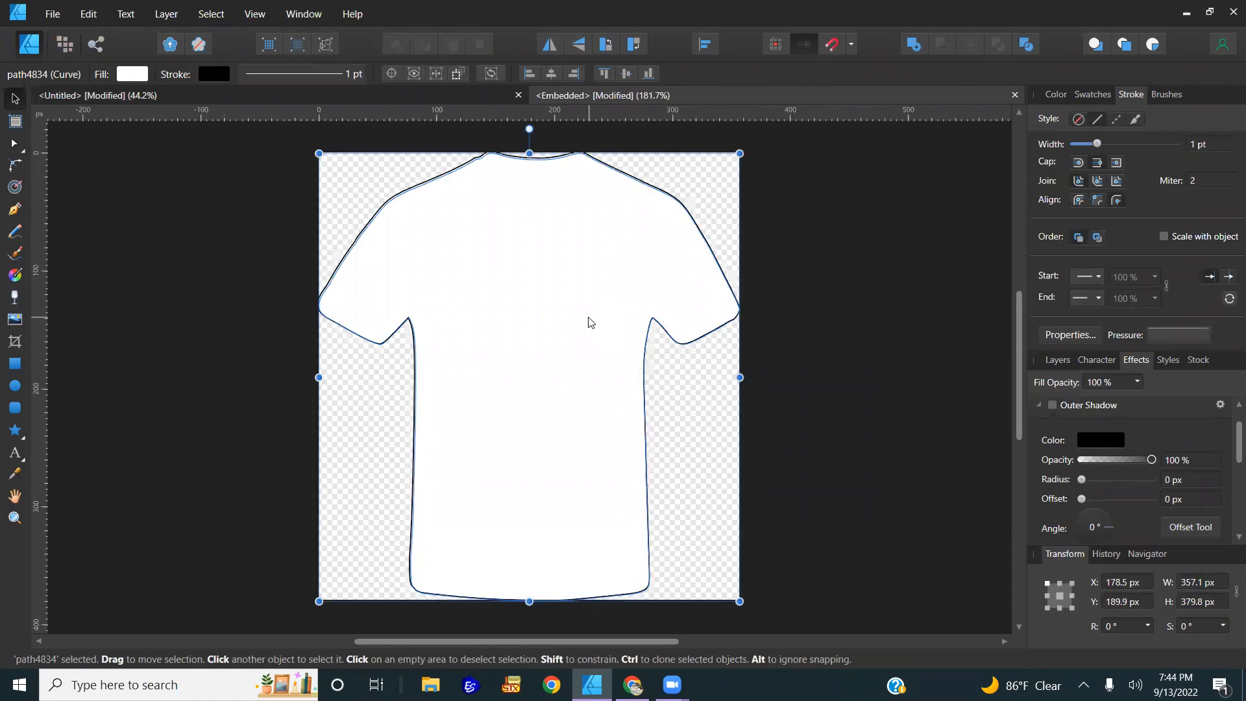
pyautogui.press('Delete')
pyautogui.click(1016, 95)
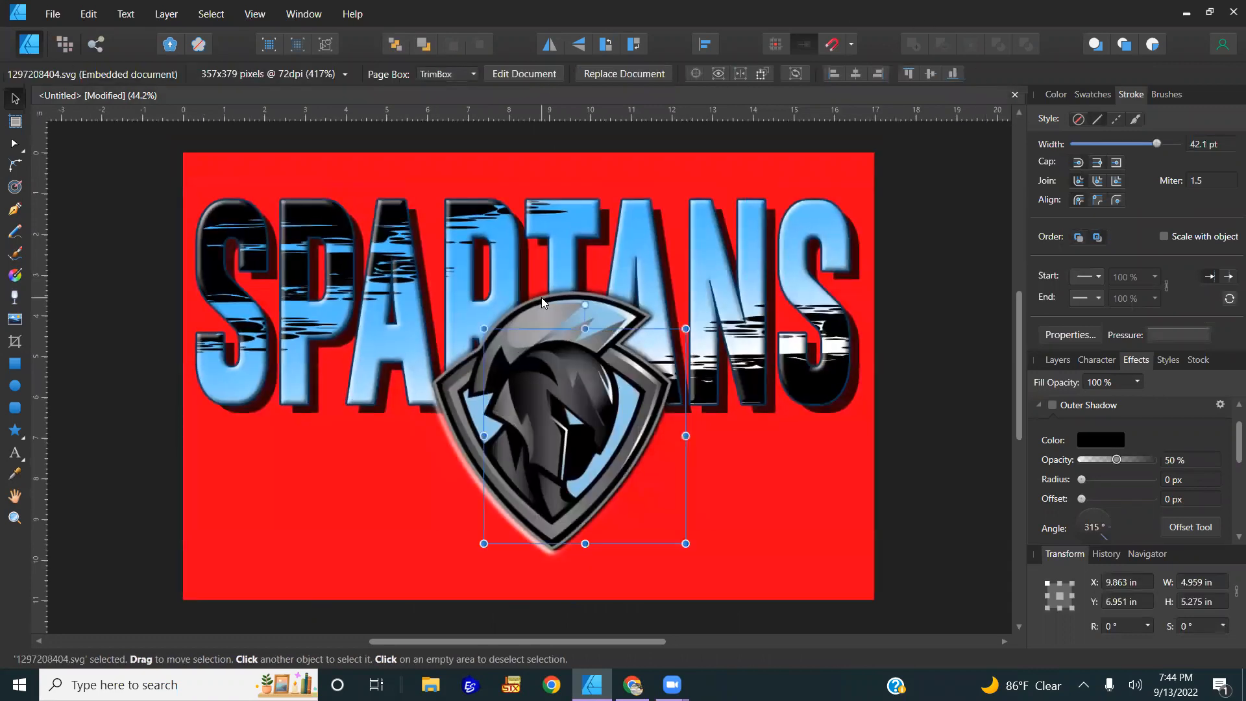
# - Paste the white T-shirt into the Spartans document and enlarge it proportionally over the middle of the lettering and shield
pyautogui.click(541, 297)
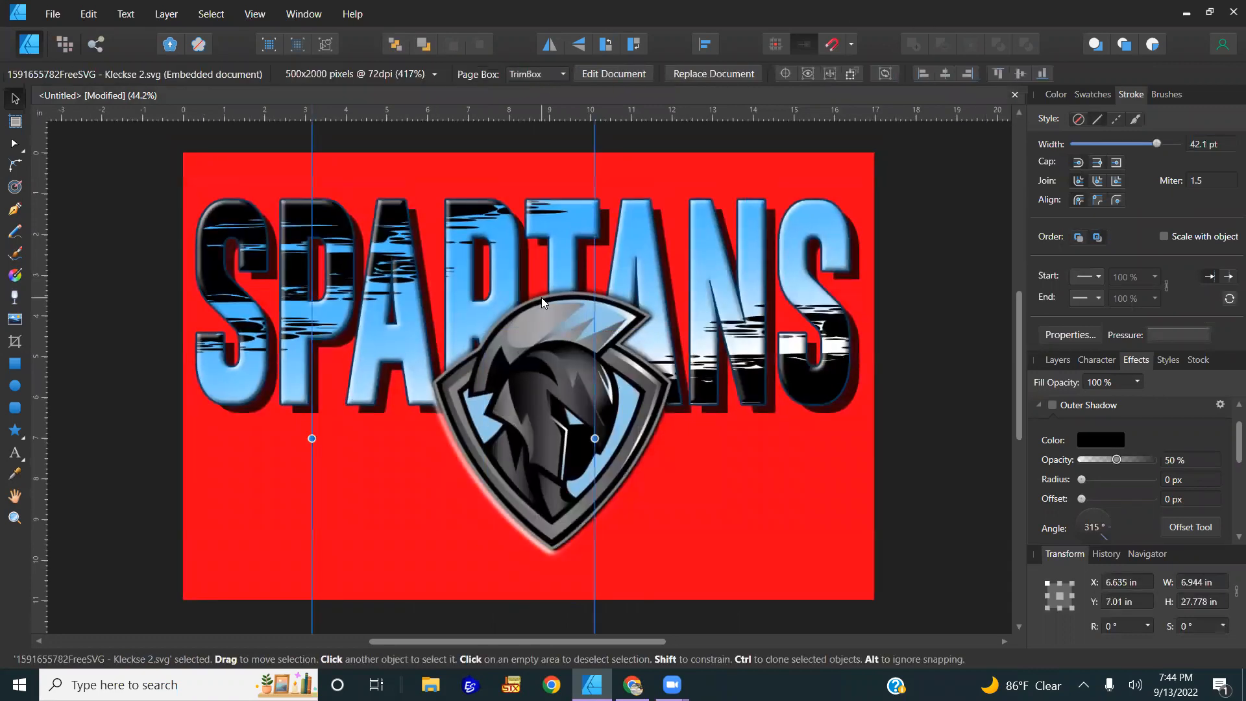
pyautogui.click(649, 478)
pyautogui.click(806, 506)
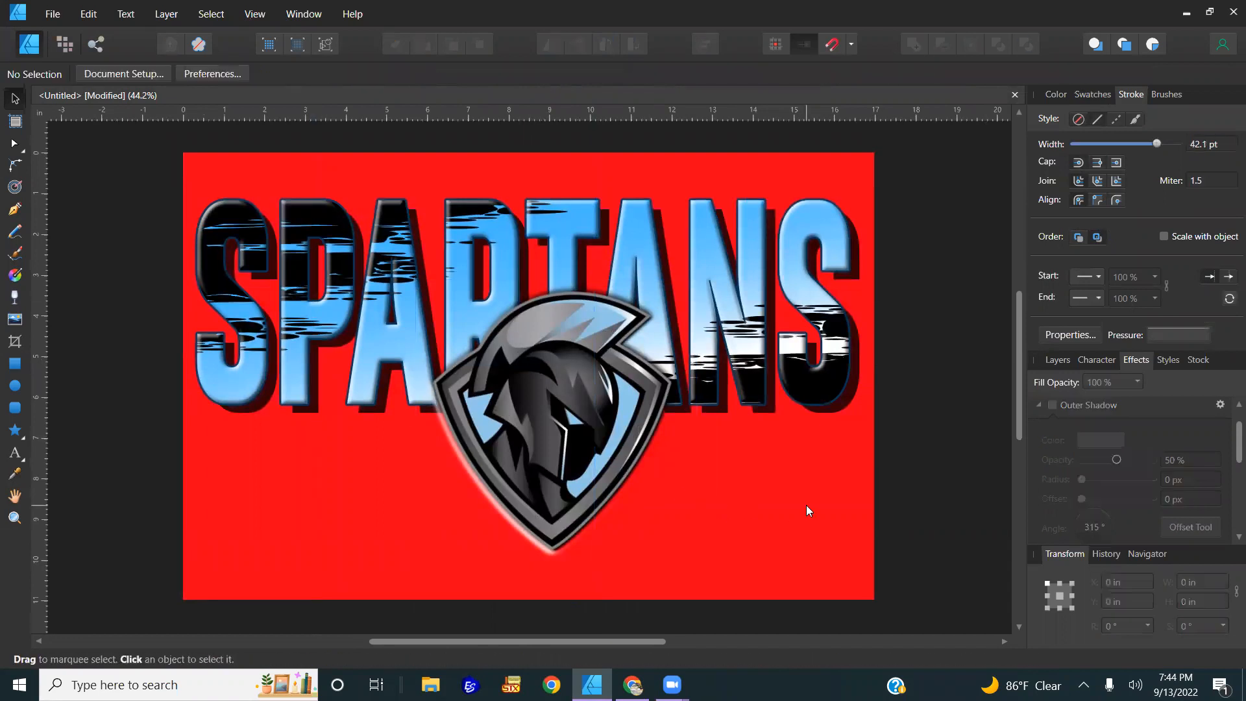
pyautogui.hotkey('ctrl', 'v')
pyautogui.moveTo(338, 307); pyautogui.dragTo(495, 468)
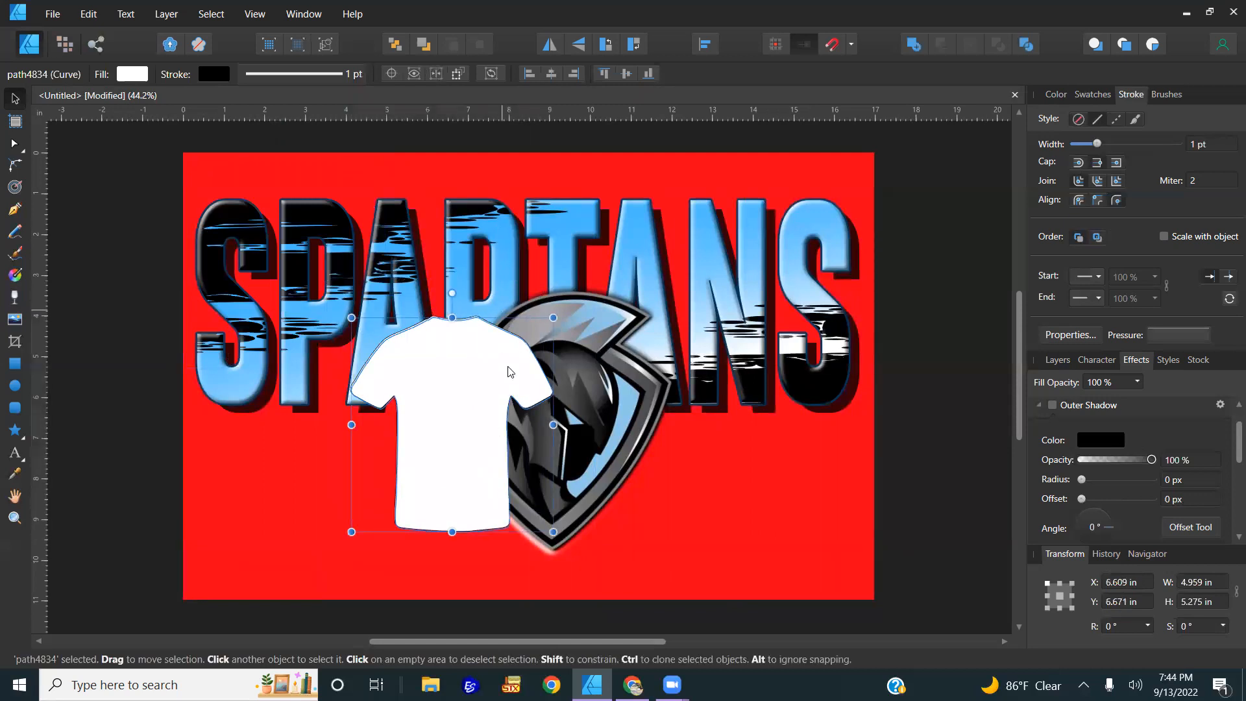
pyautogui.moveTo(553, 318); pyautogui.dragTo(714, 168)
# - Bring the SPARTANS lettering in front of the T-shirt and scale it proportionally to 8 in wide
pyautogui.click(751, 280)
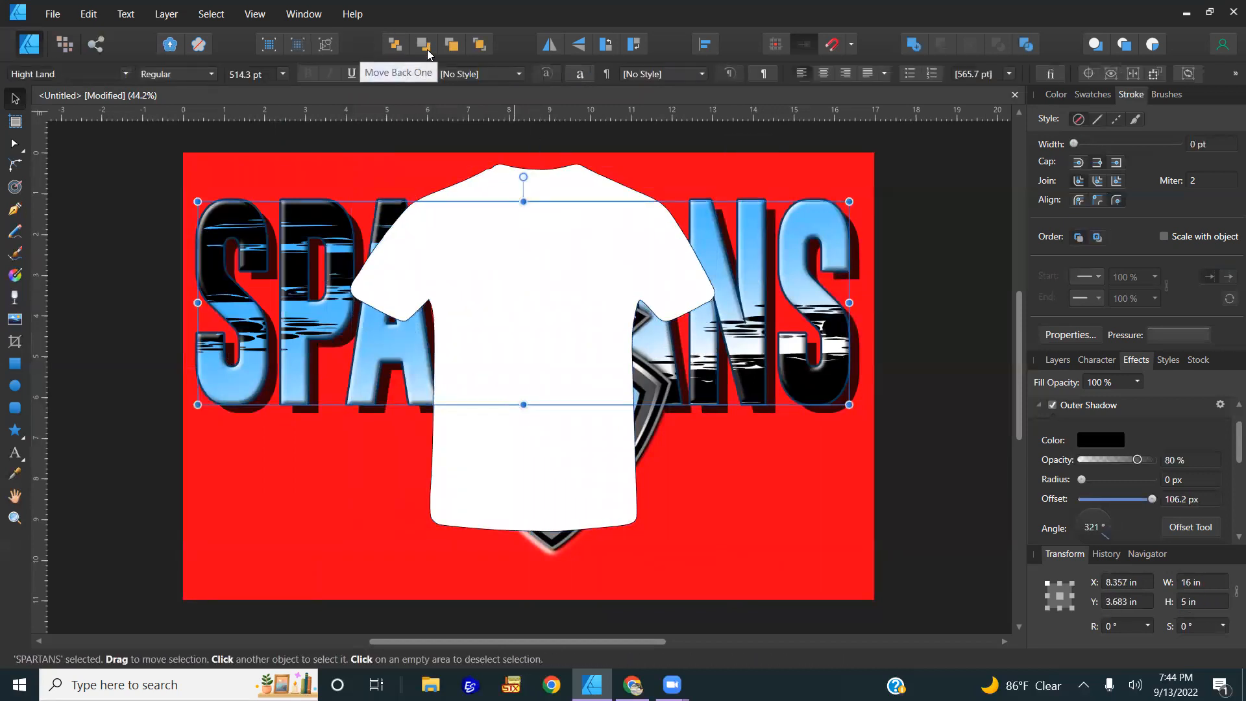
pyautogui.click(480, 44)
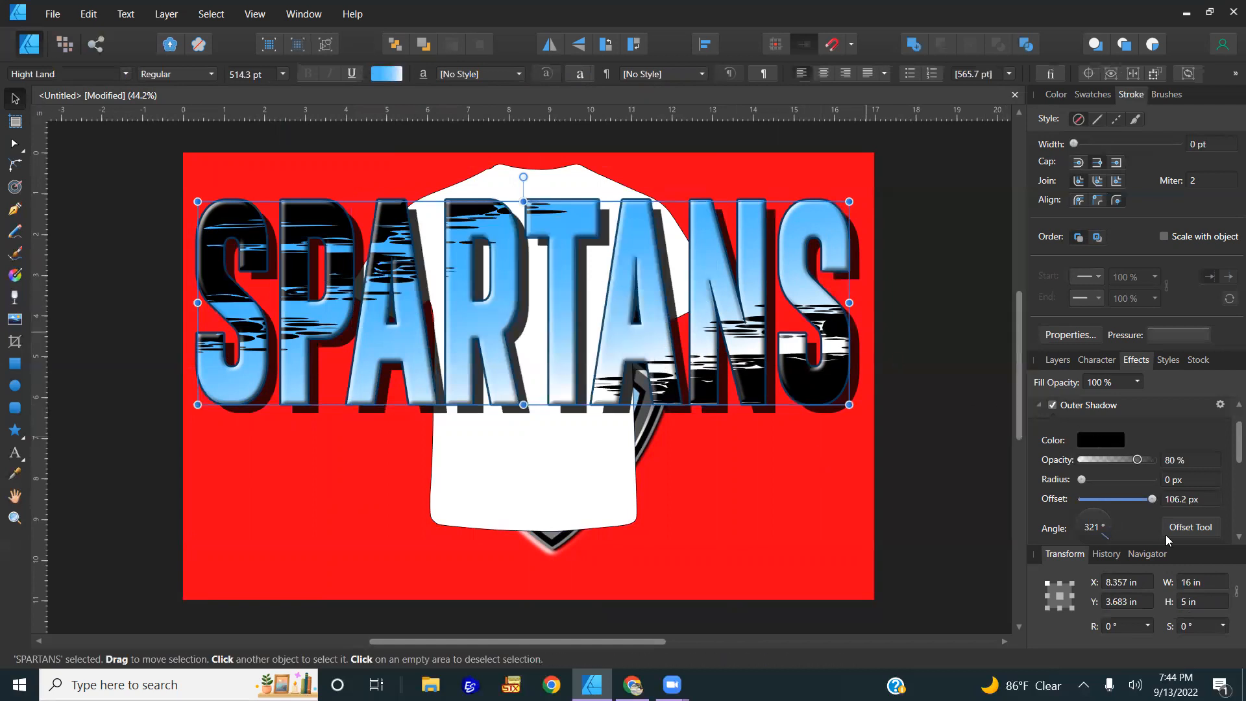
pyautogui.click(1219, 583)
pyautogui.write('8')
pyautogui.press('Return')
# - Move the lettering down the shirt to about X 8.47 in, Y 5.74 in, and scale it proportionally to 6 in wide
pyautogui.moveTo(506, 331); pyautogui.dragTo(511, 415)
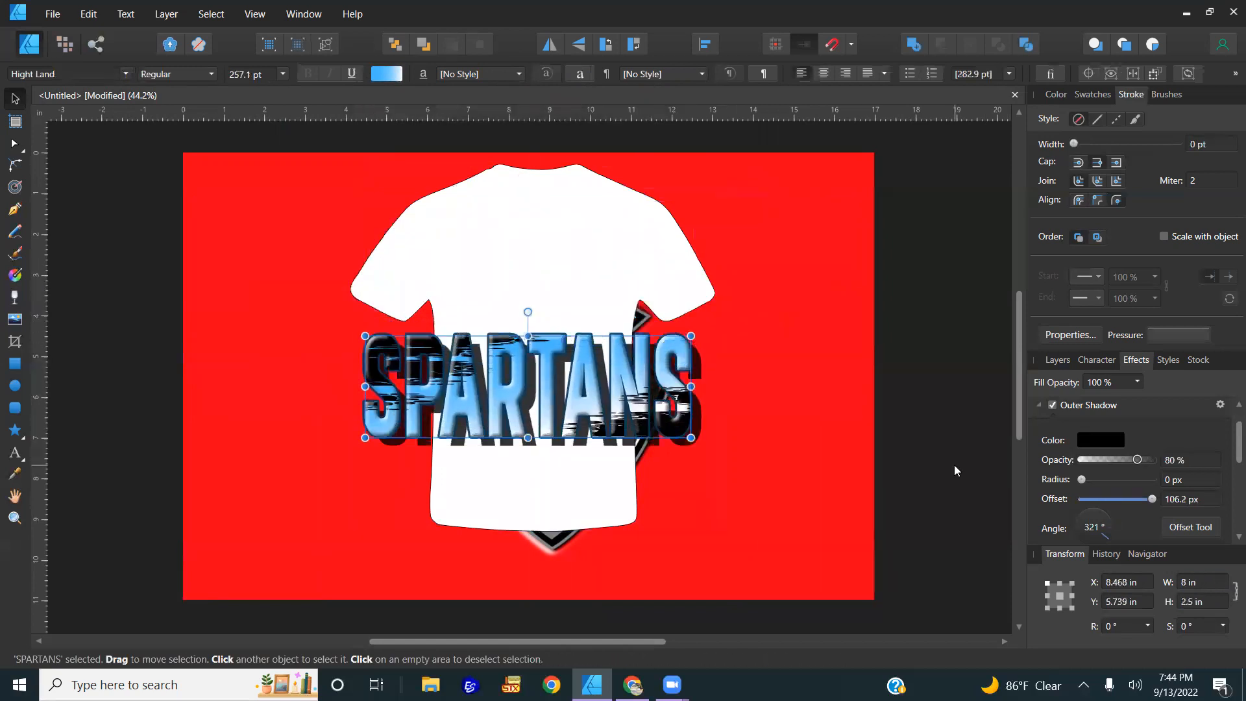
pyautogui.click(1186, 581)
pyautogui.press('BackSpace')
pyautogui.write('6')
pyautogui.press('Return')
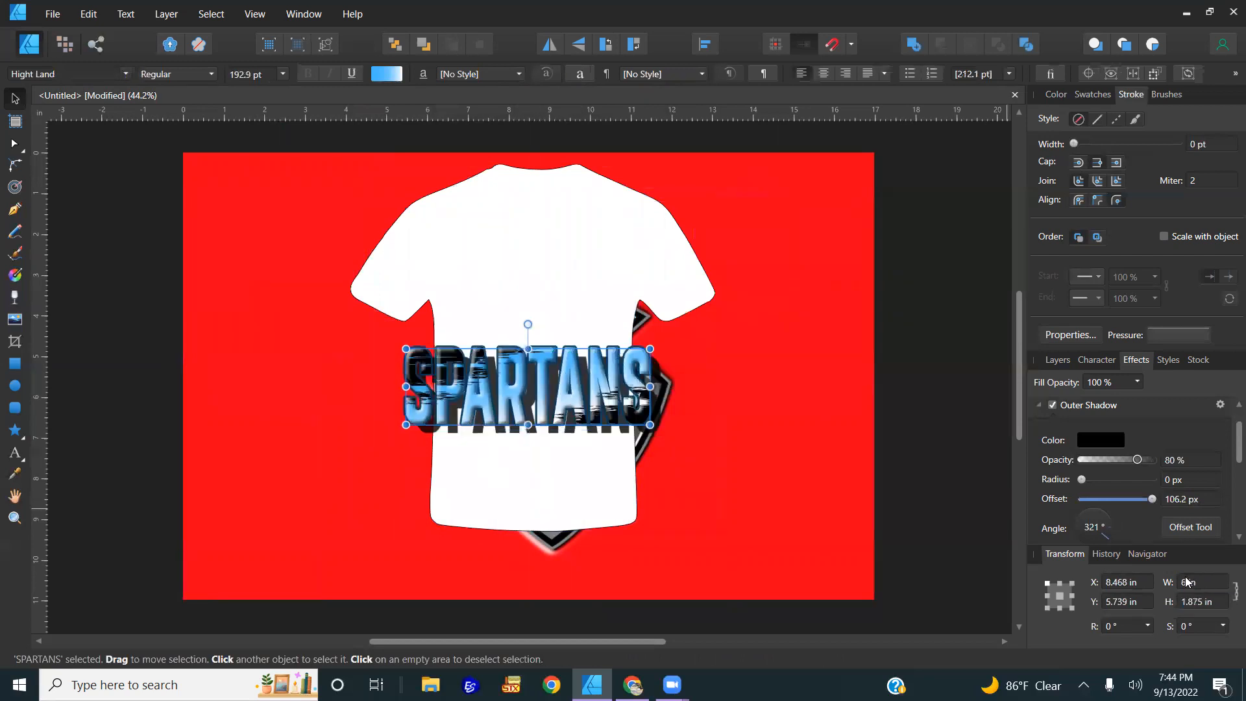
# - Rotate the SPARTANS lettering to 20° and move it up the shirt to about X 8.40 in, Y 4.69 in
pyautogui.click(1133, 628)
pyautogui.write('15')
pyautogui.press('Return')
pyautogui.click(1132, 626)
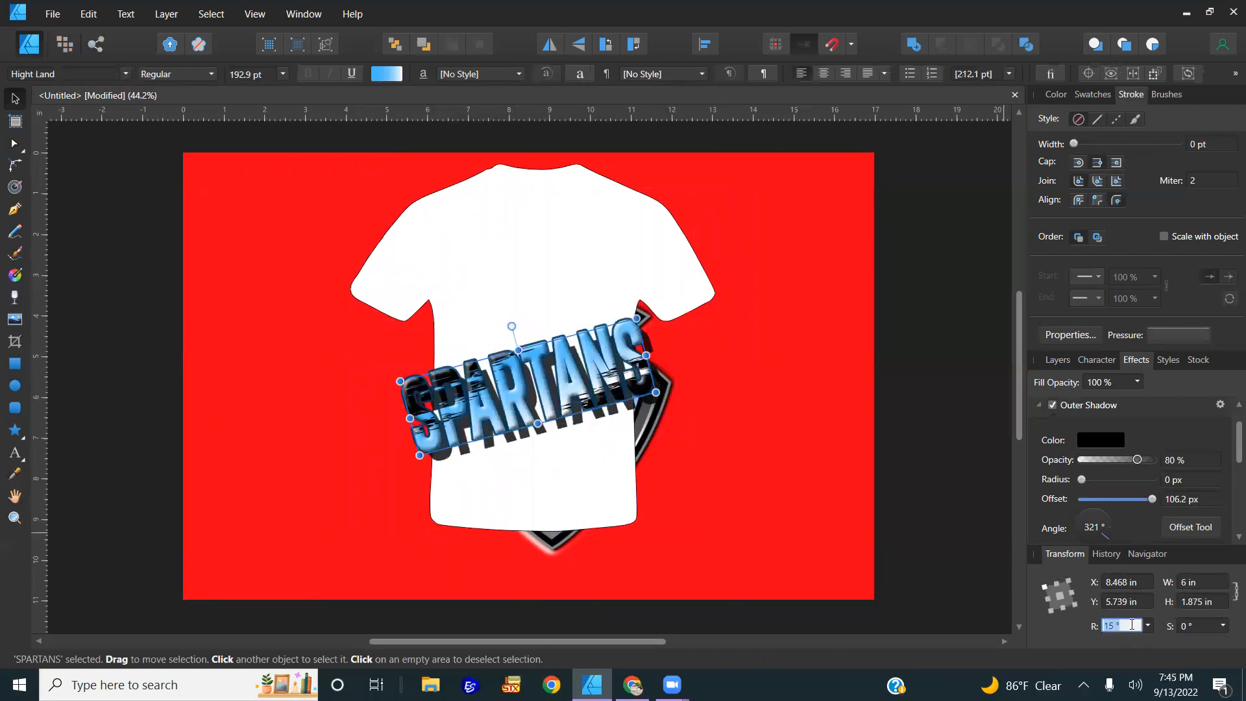
pyautogui.write('20')
pyautogui.press('Return')
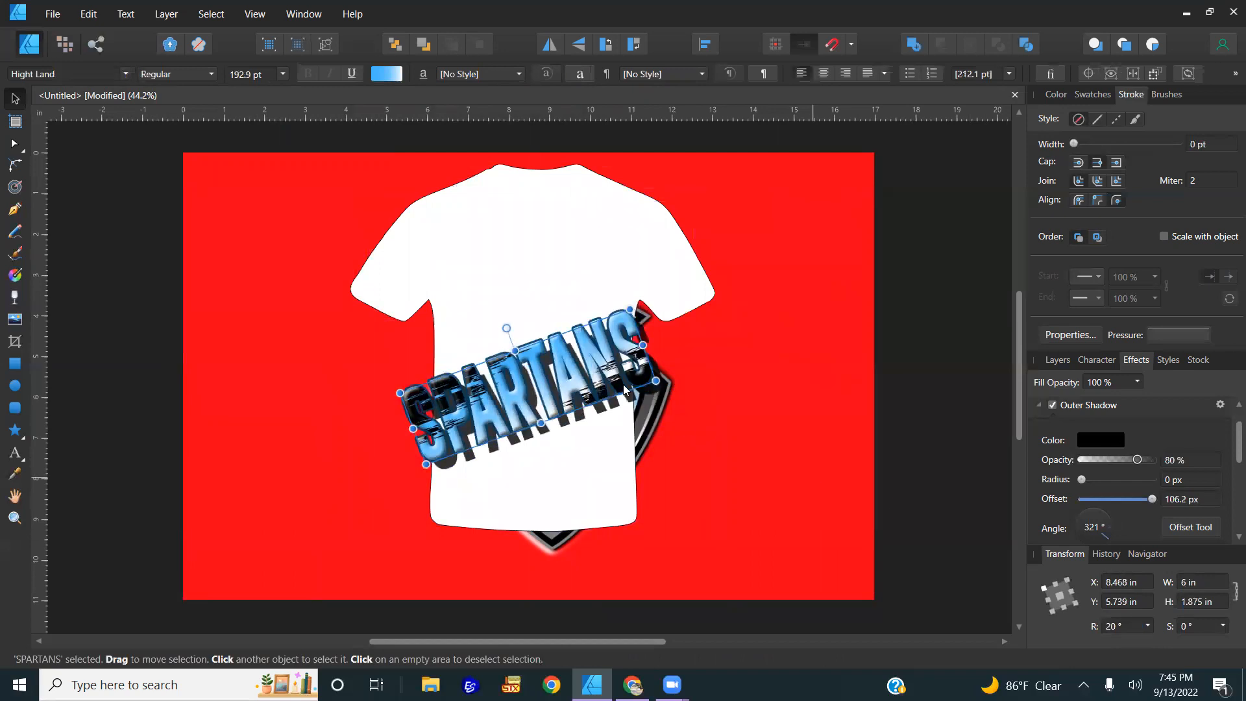
pyautogui.moveTo(591, 372); pyautogui.dragTo(588, 328)
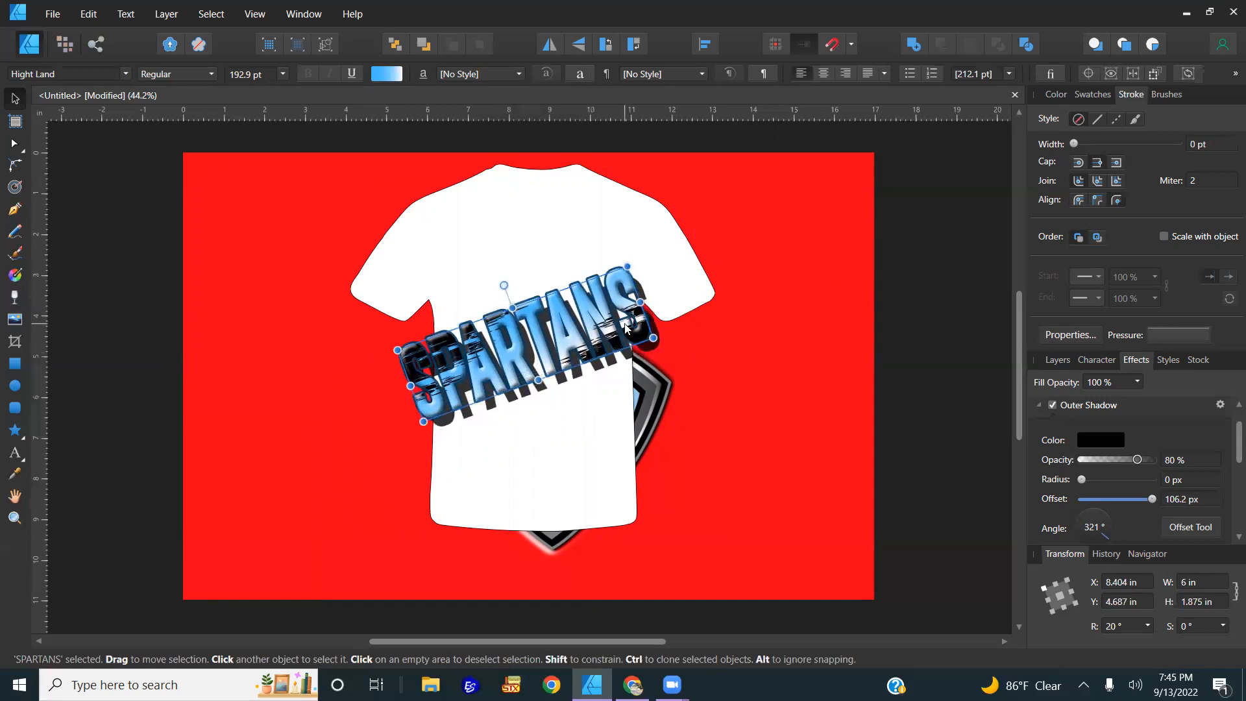
# - Shorten the lettering's outer shadow on the canvas to an offset of about 44 px at an angle of about 327°
pyautogui.scroll(5, 627, 328)
pyautogui.scroll(-3, 627, 328)
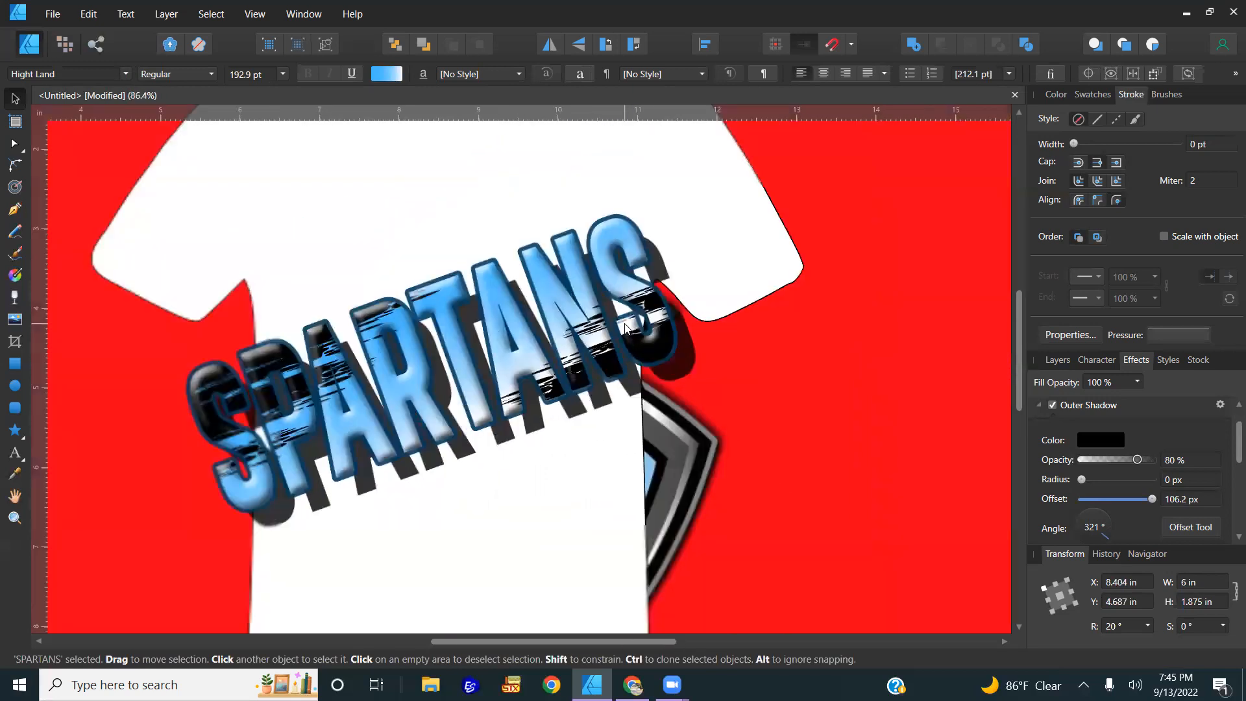
pyautogui.scroll(5, 609, 294)
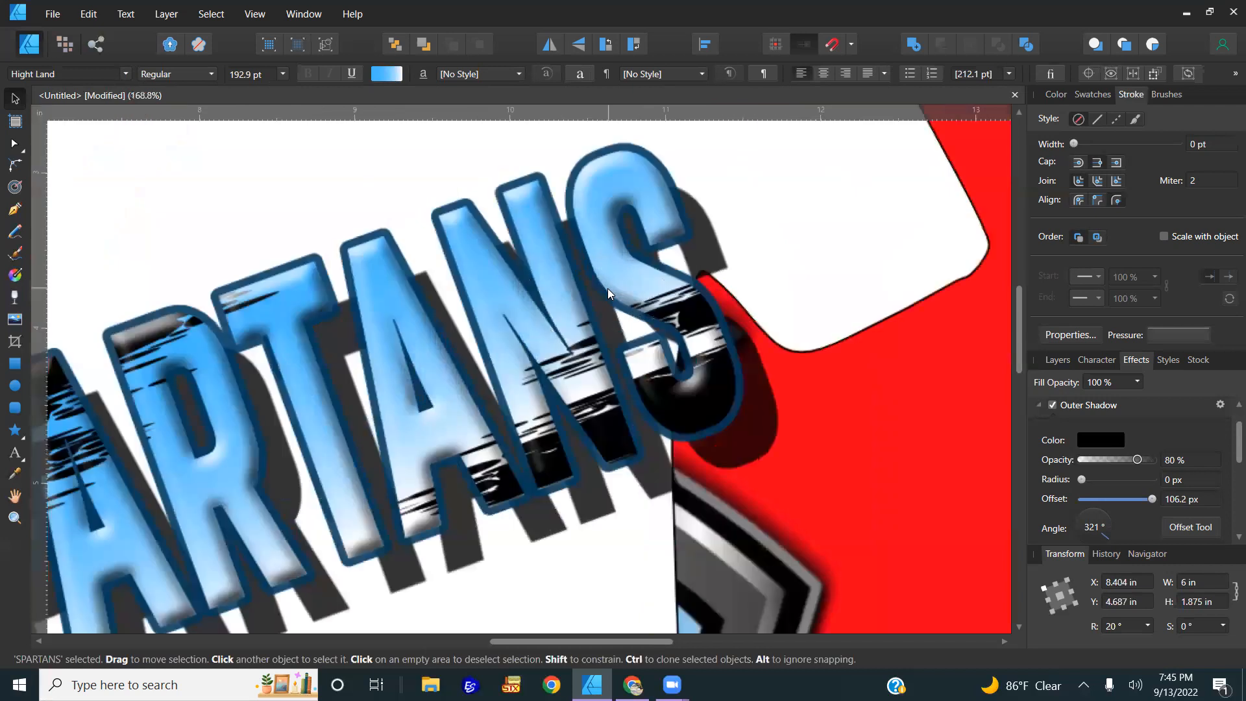
pyautogui.scroll(-4, 609, 294)
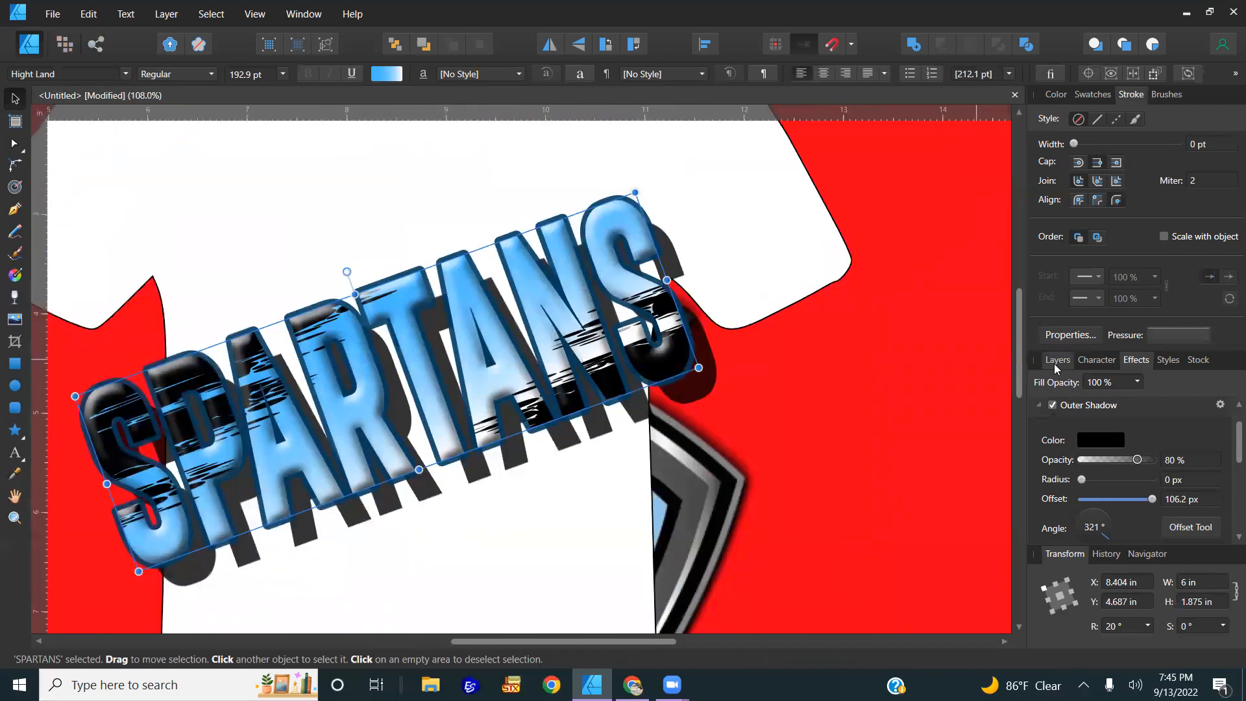
pyautogui.click(1183, 531)
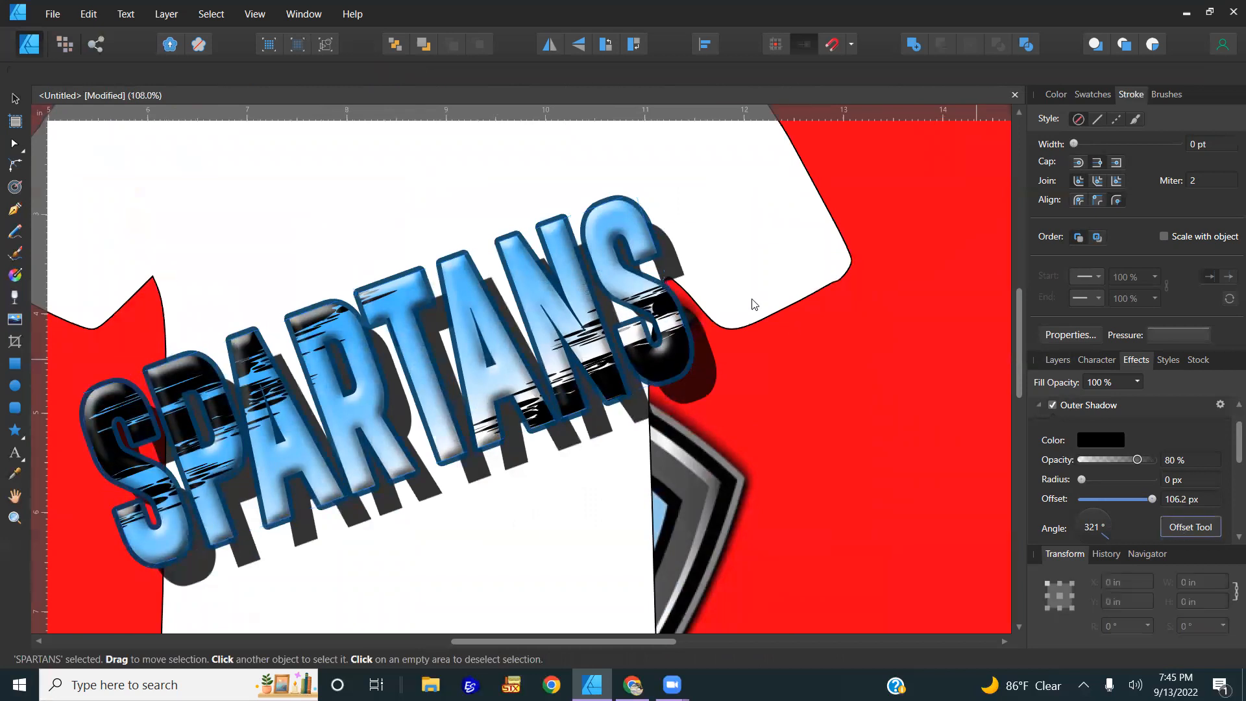
pyautogui.moveTo(707, 364); pyautogui.dragTo(696, 353)
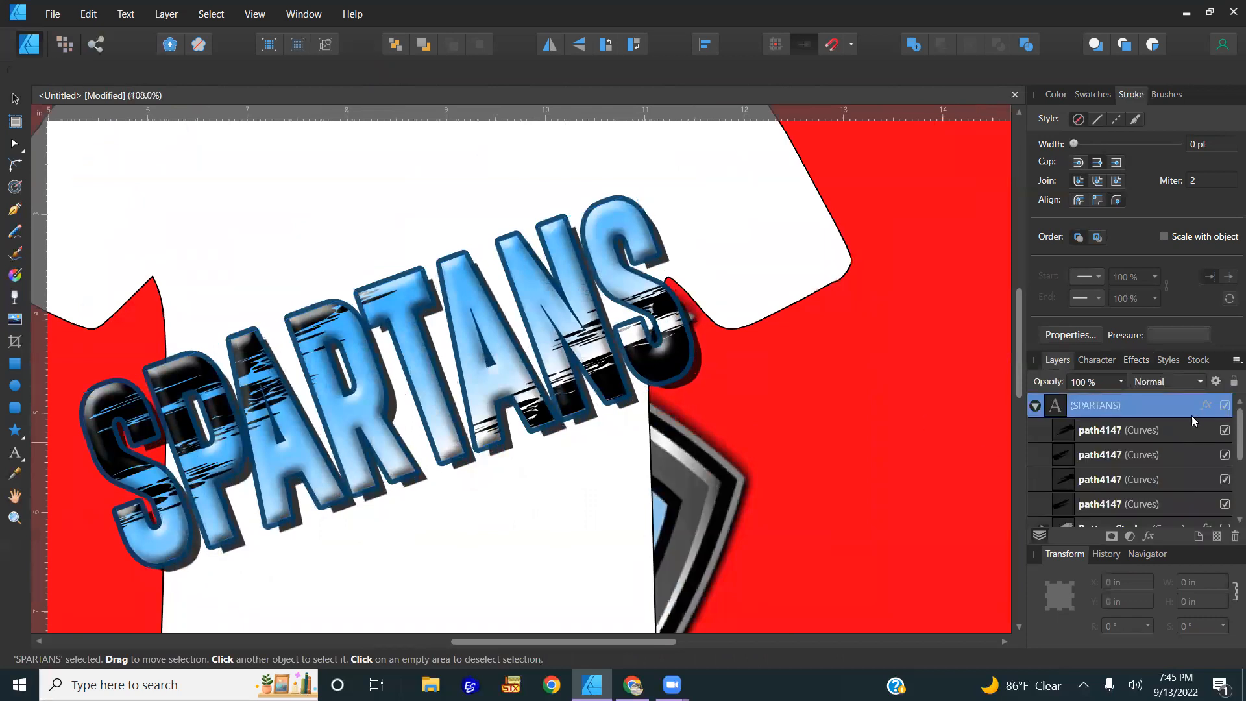
# - Make the lettering's outline effect black with a radius of 6.5 px and let the effects scale with the object
pyautogui.click(1205, 405)
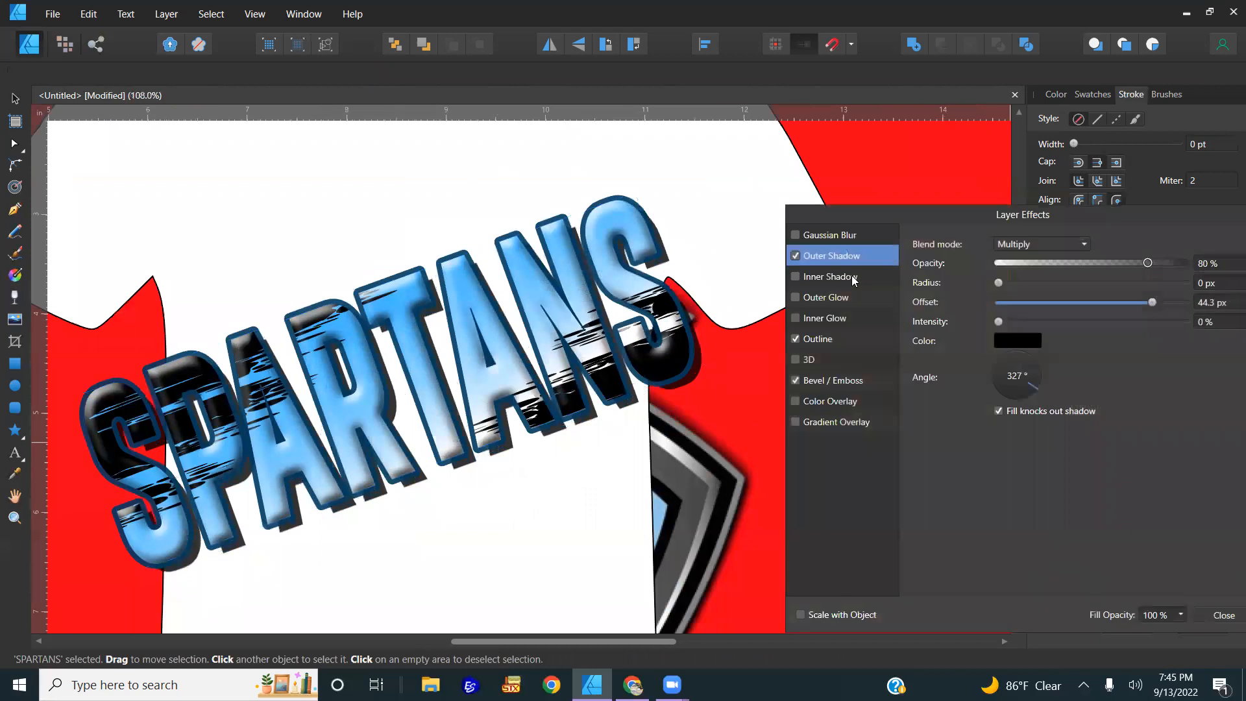
pyautogui.click(815, 340)
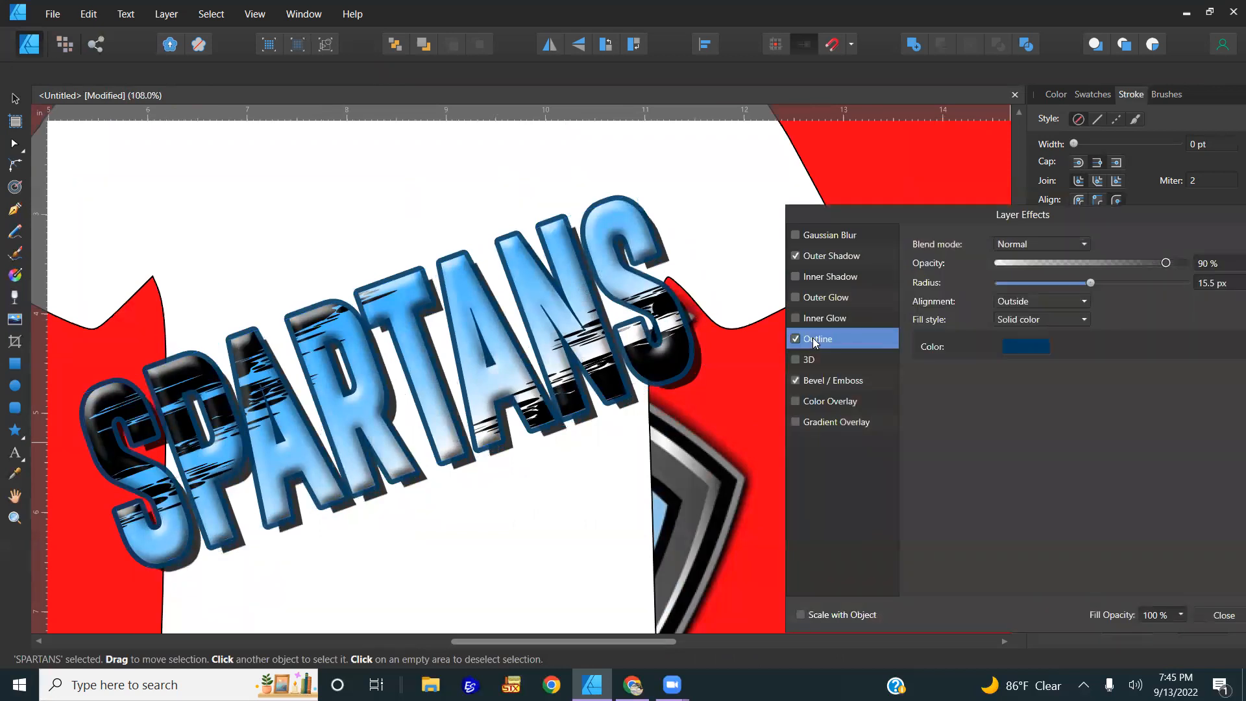
pyautogui.click(1036, 350)
pyautogui.moveTo(1033, 461); pyautogui.dragTo(1038, 541)
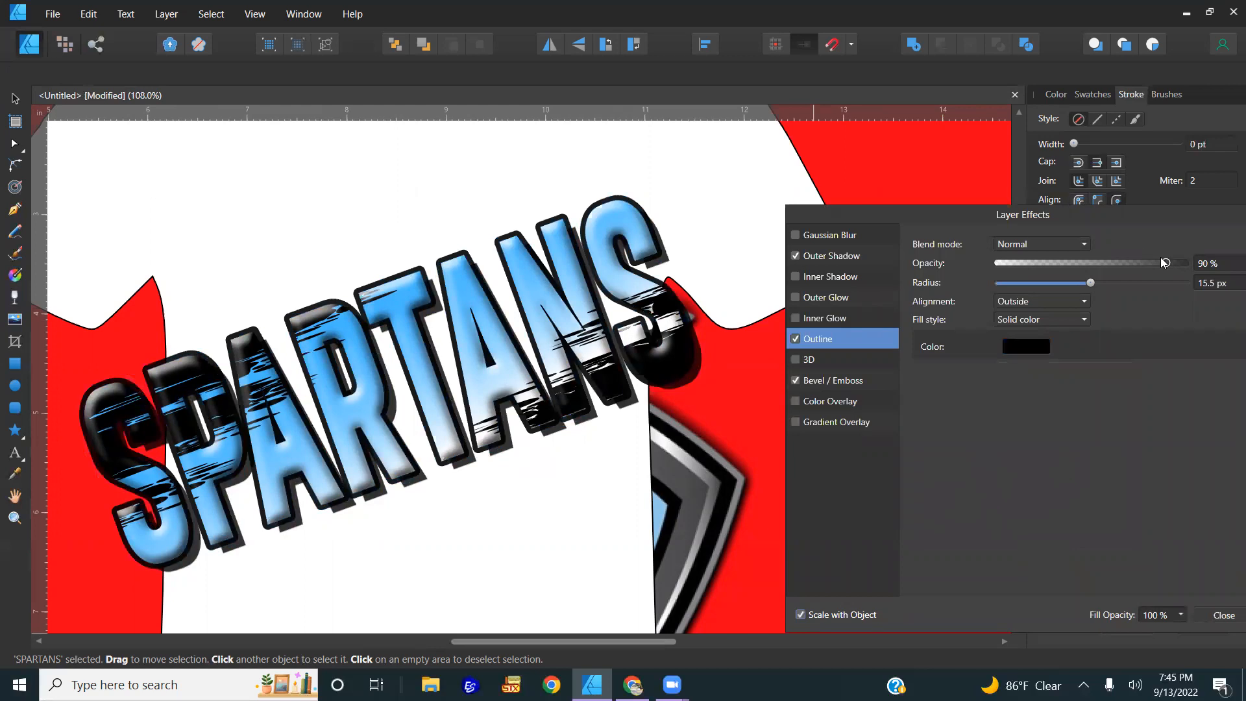
pyautogui.moveTo(1098, 286); pyautogui.dragTo(1065, 282)
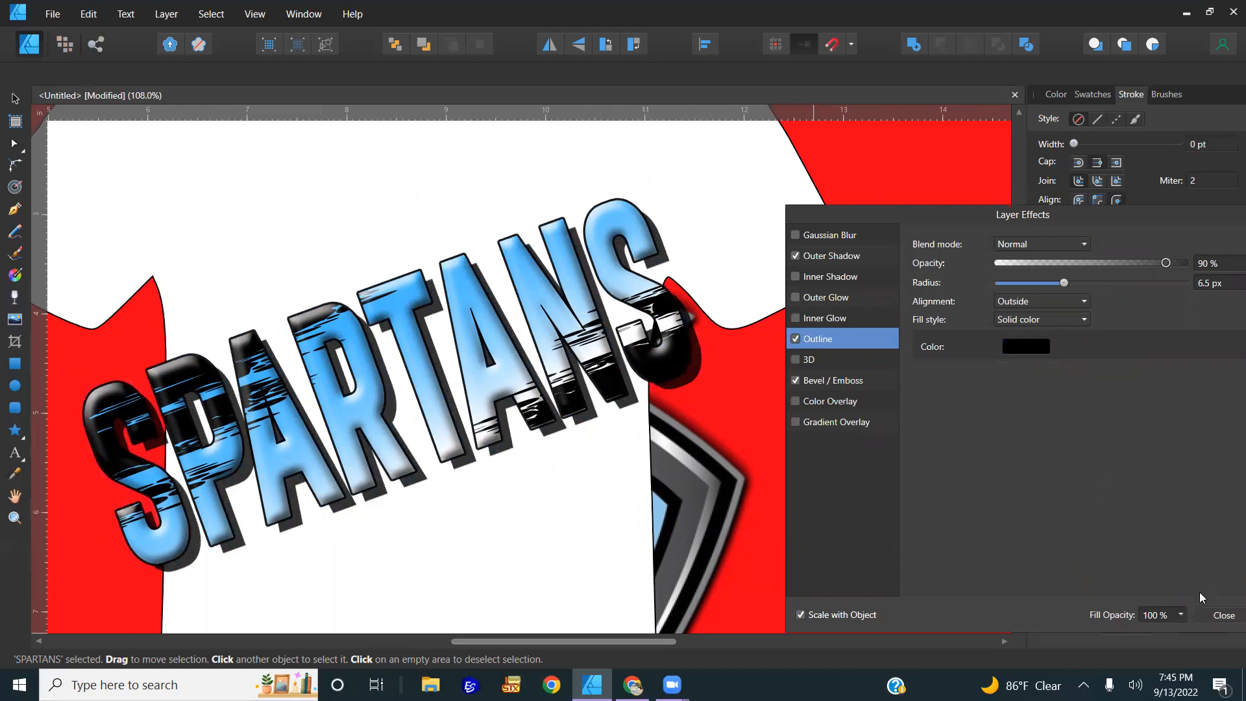
pyautogui.click(1223, 616)
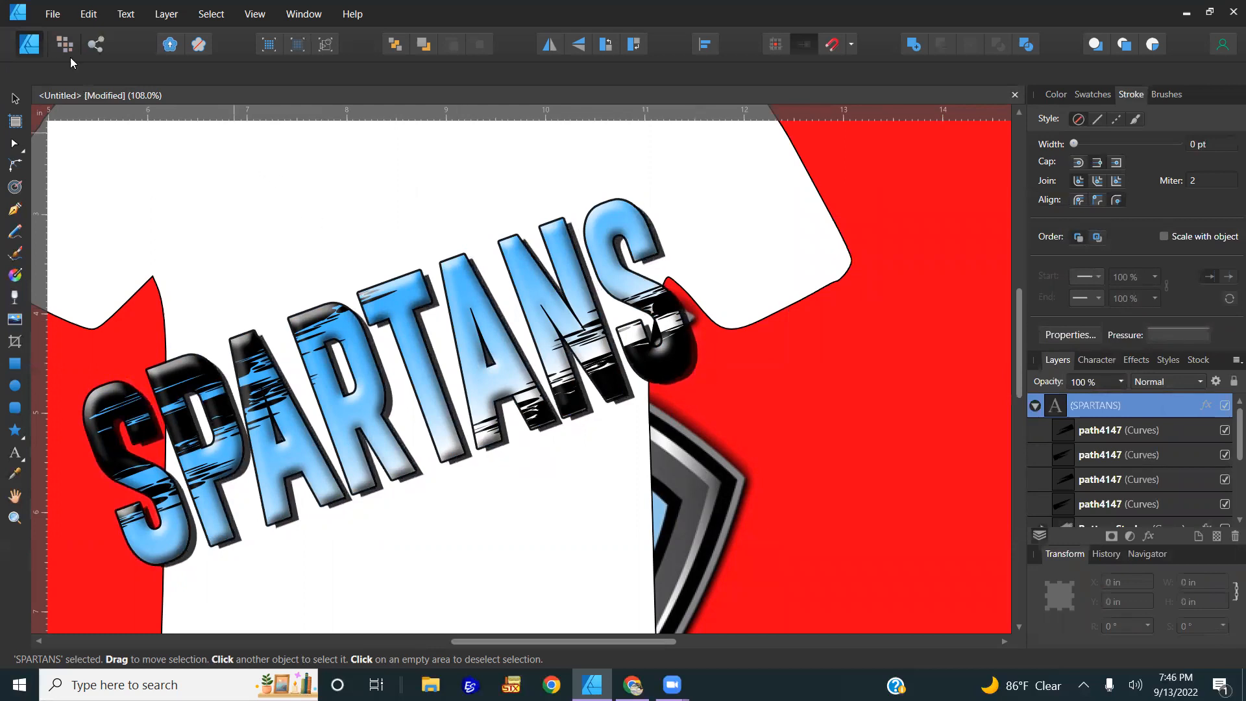
# - Scale the lettering proportionally to 5 in wide and place it higher across the shirt's chest
pyautogui.click(15, 99)
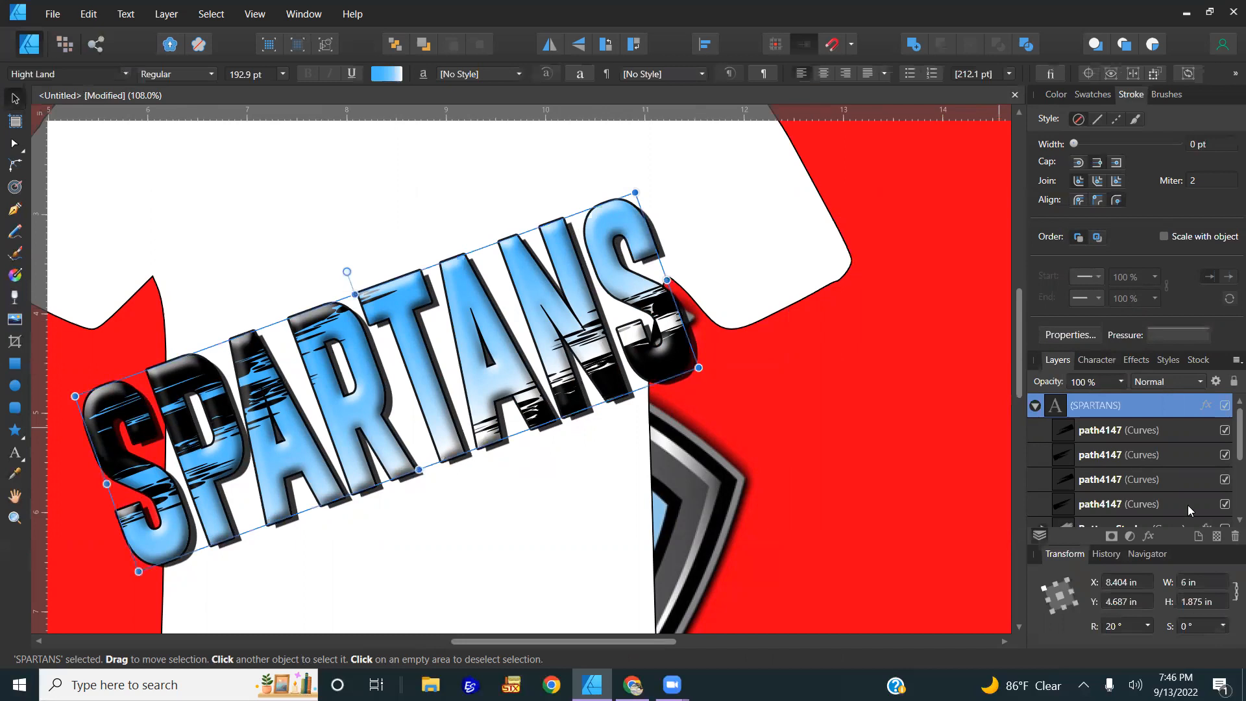
pyautogui.click(1216, 582)
pyautogui.write('5')
pyautogui.press('Return')
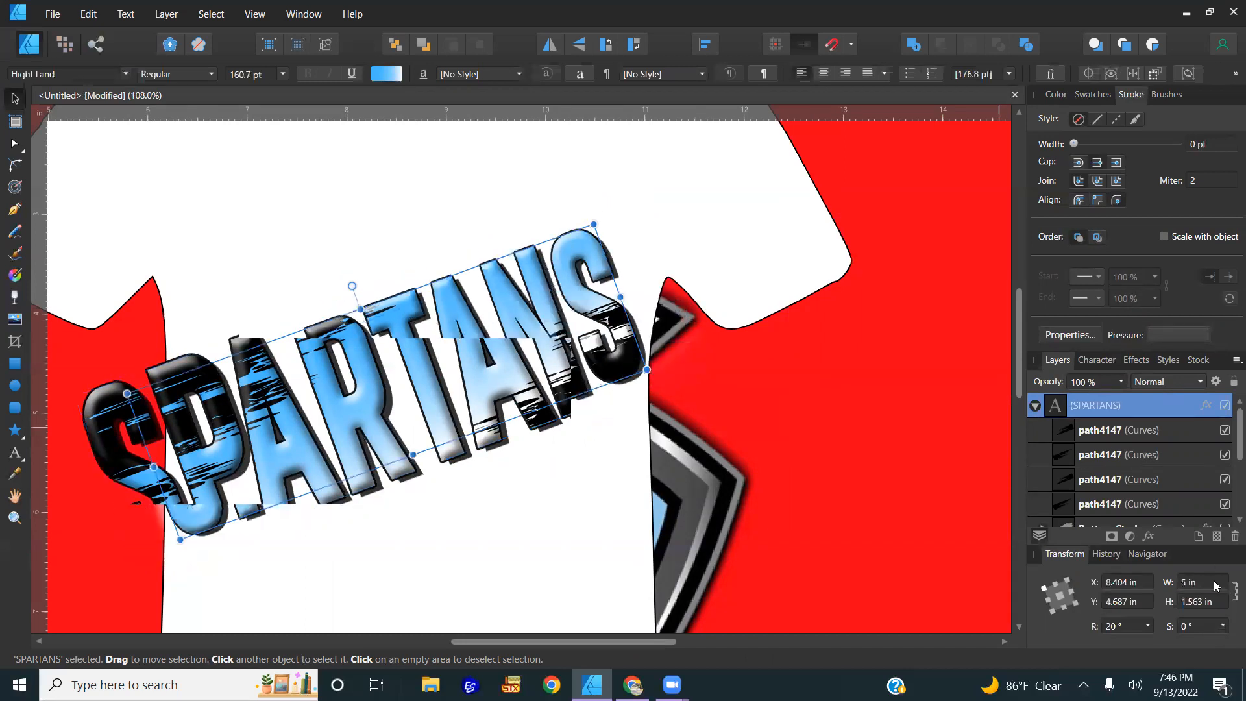
pyautogui.moveTo(513, 330); pyautogui.dragTo(519, 331)
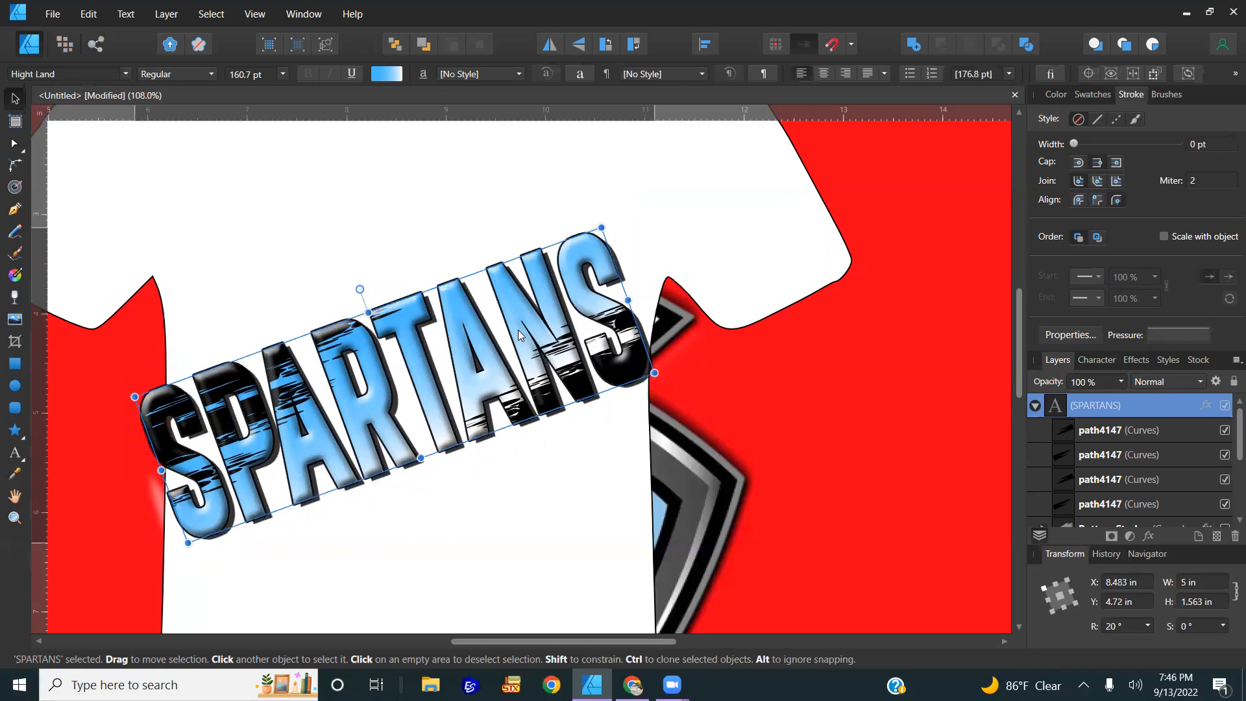
pyautogui.scroll(-4, 518, 330)
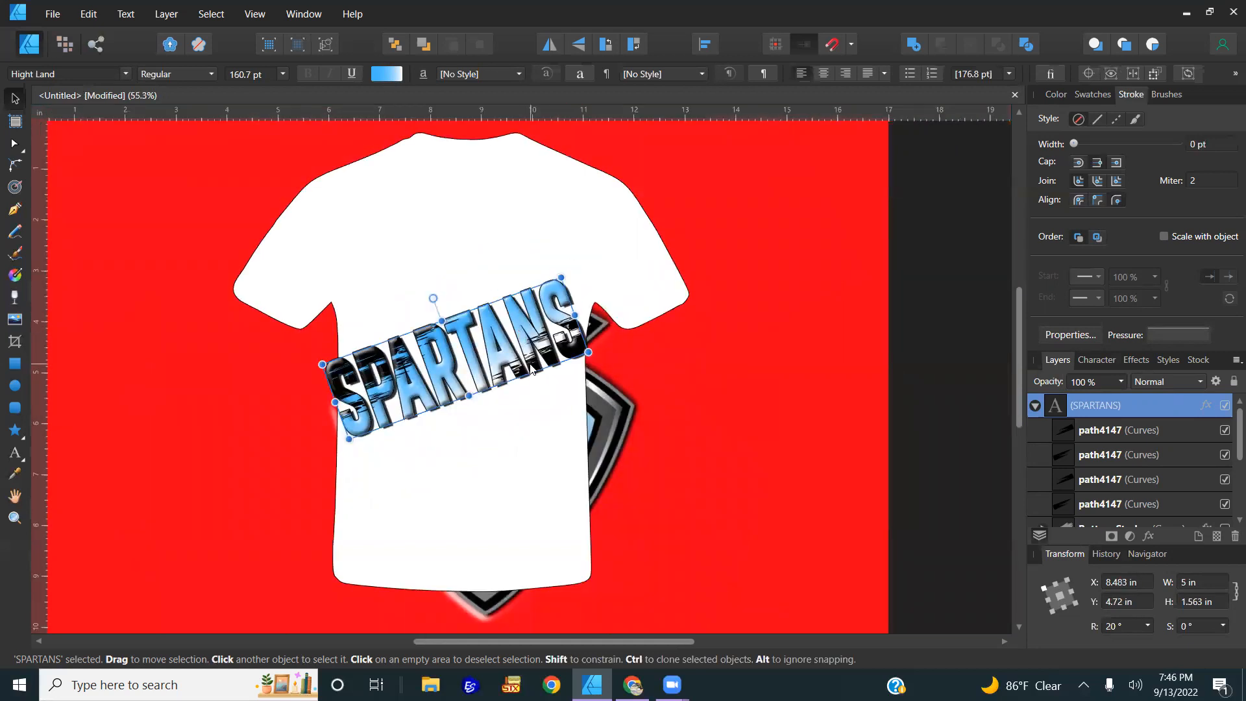
pyautogui.moveTo(531, 359); pyautogui.dragTo(534, 319)
# - Bring the shield logo to the front, scale it to 4 in wide, and place it at about X 10.00 in, Y 7.36 in
pyautogui.click(622, 423)
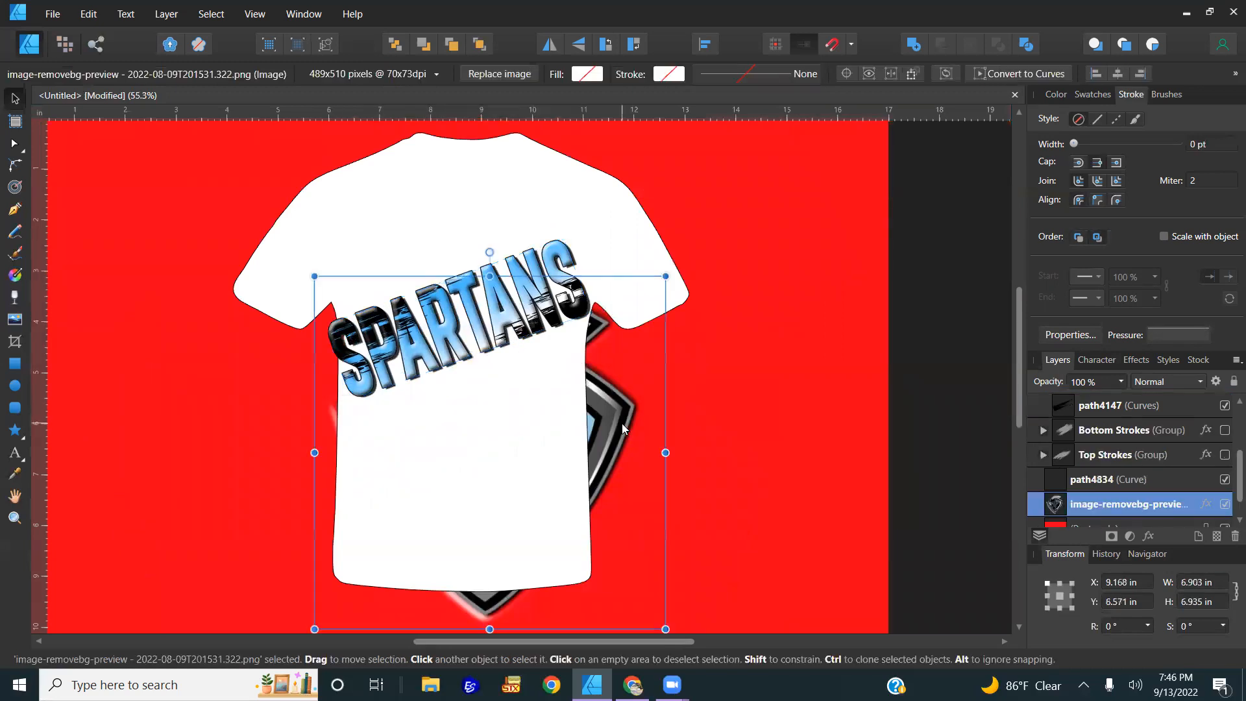
pyautogui.click(480, 43)
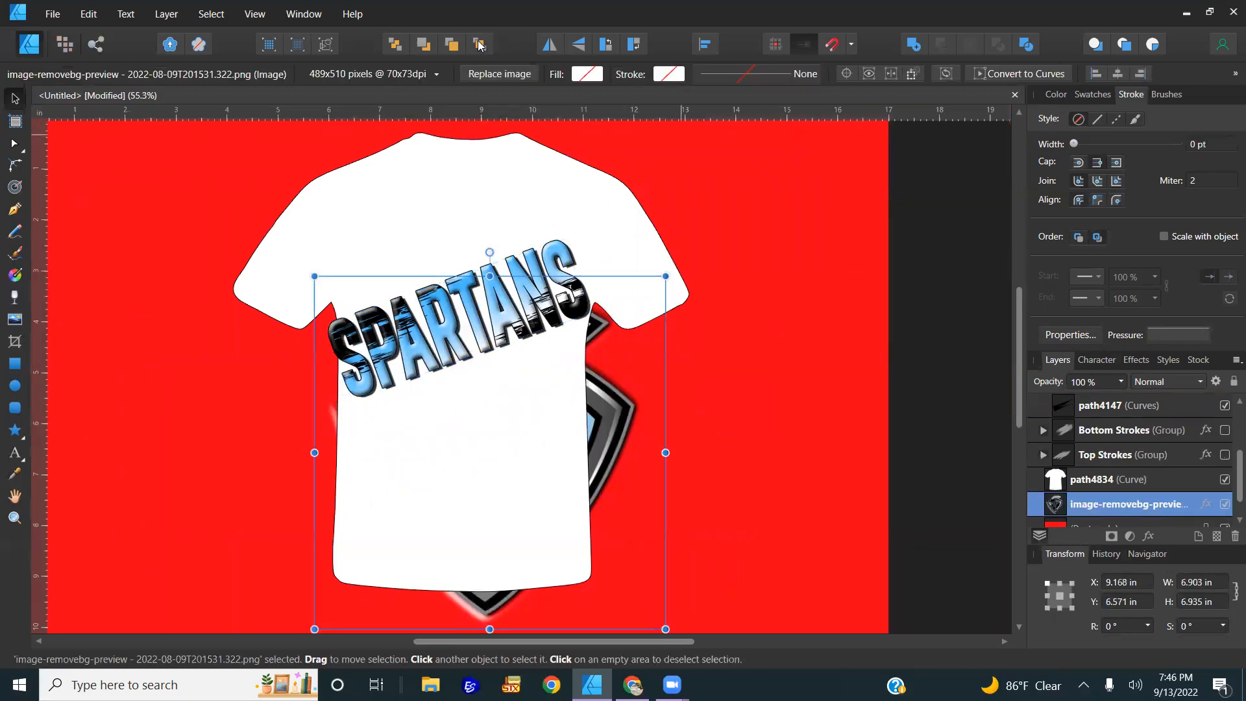
pyautogui.click(1203, 584)
pyautogui.write('4')
pyautogui.press('Return')
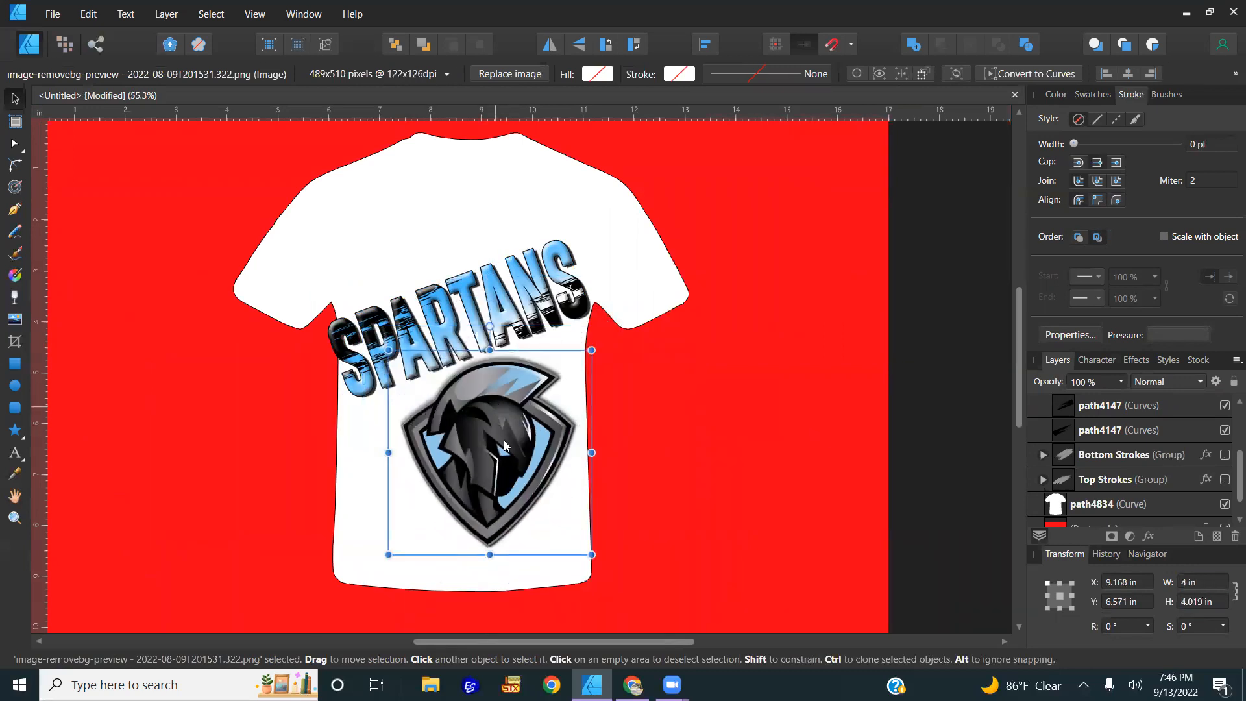
pyautogui.moveTo(515, 459); pyautogui.dragTo(546, 485)
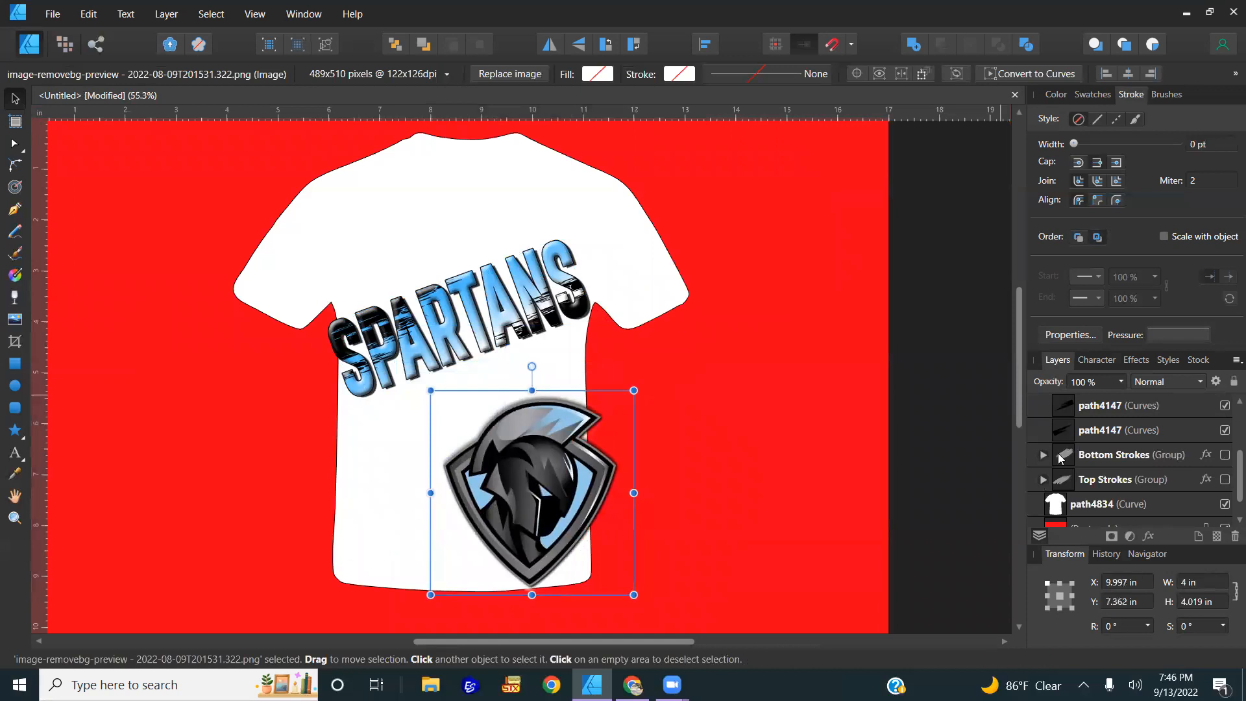
# - Clip the shield logo and the SPARTANS lettering inside the T-shirt shape by nesting both in its layer
pyautogui.hotkey('ctrl', '-')
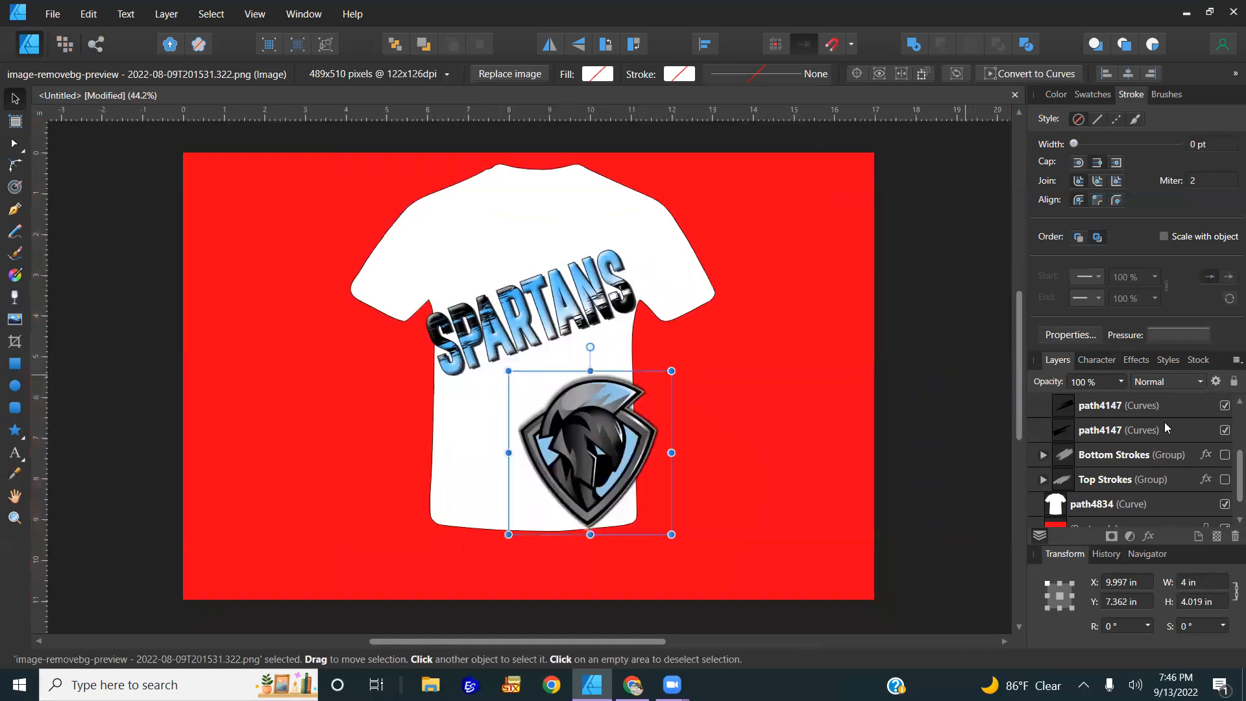
pyautogui.scroll(4, 1221, 415)
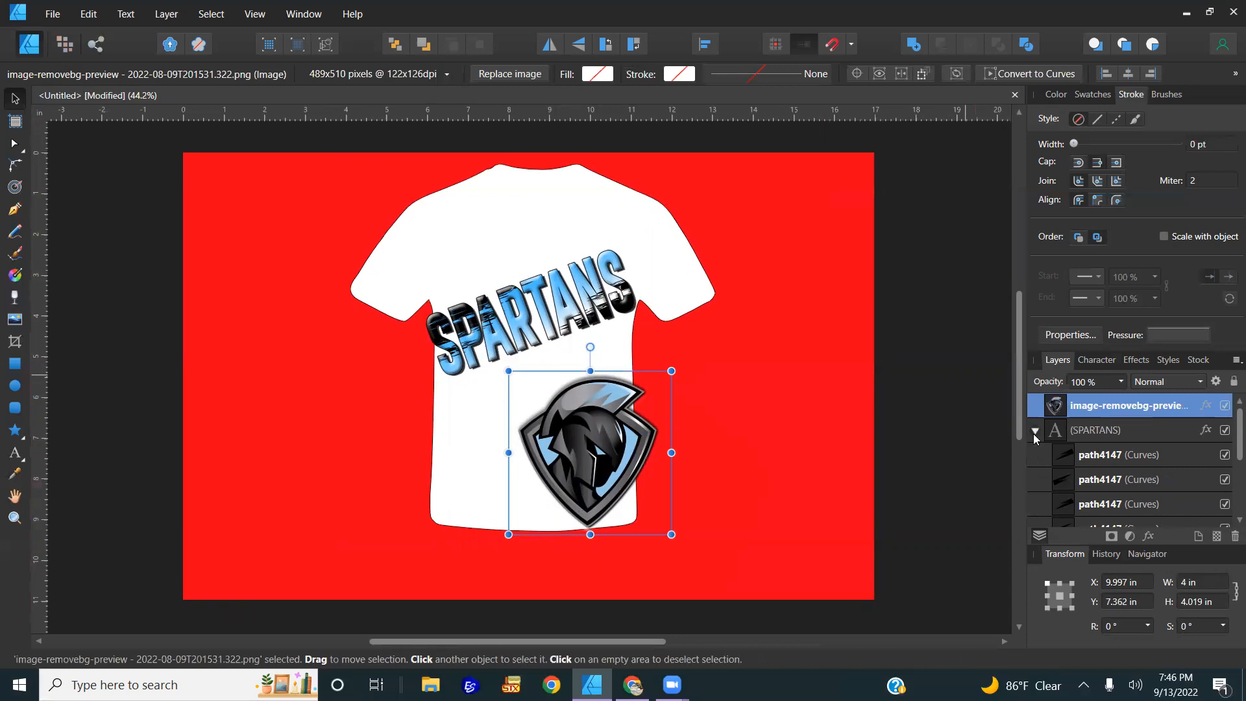
pyautogui.click(1035, 432)
pyautogui.moveTo(1089, 406); pyautogui.dragTo(1089, 460)
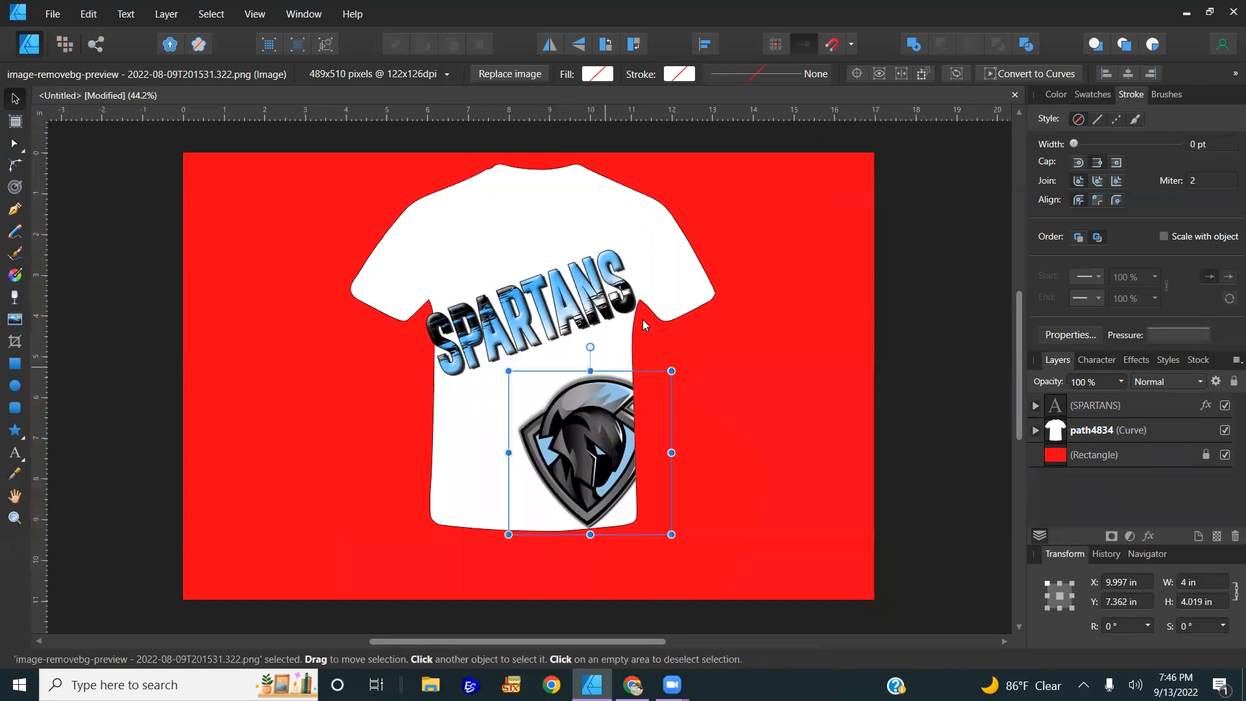
pyautogui.moveTo(1084, 412); pyautogui.dragTo(1083, 436)
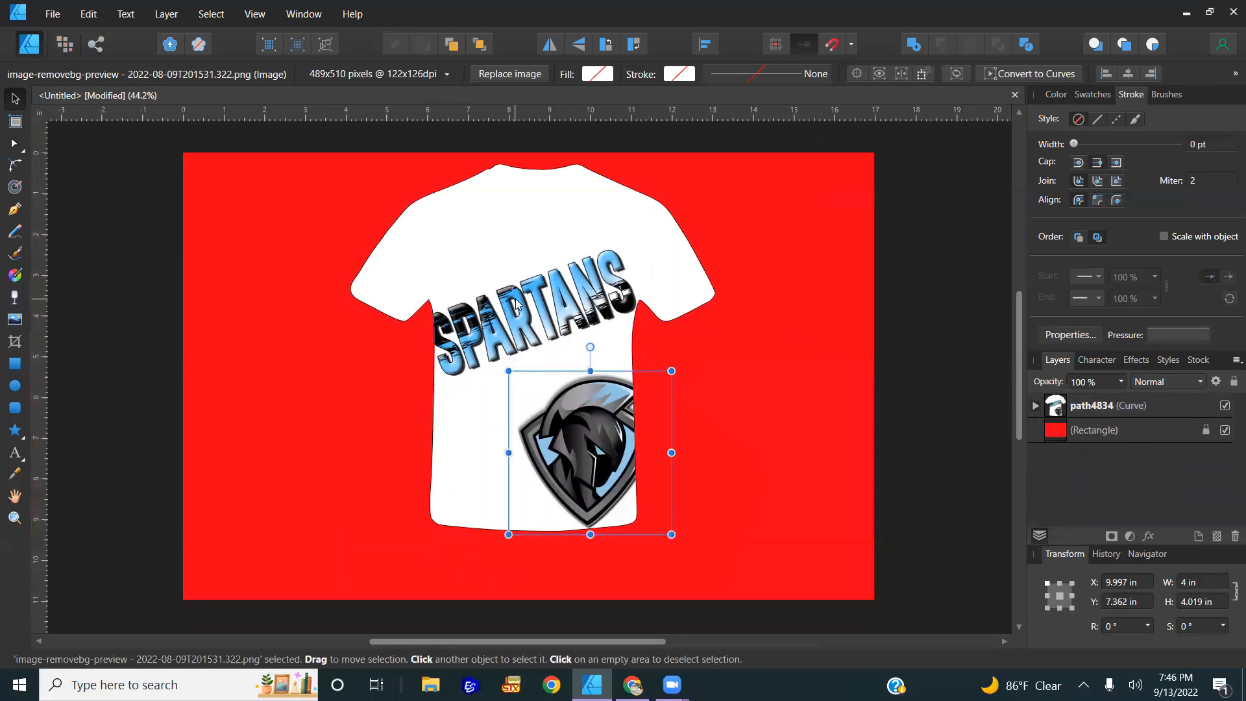
# - Enlarge the clipped lettering to about 6.08 in wide and move it down to about X 8.66 in, Y 4.88 in
pyautogui.doubleClick(589, 299)
pyautogui.click(590, 299)
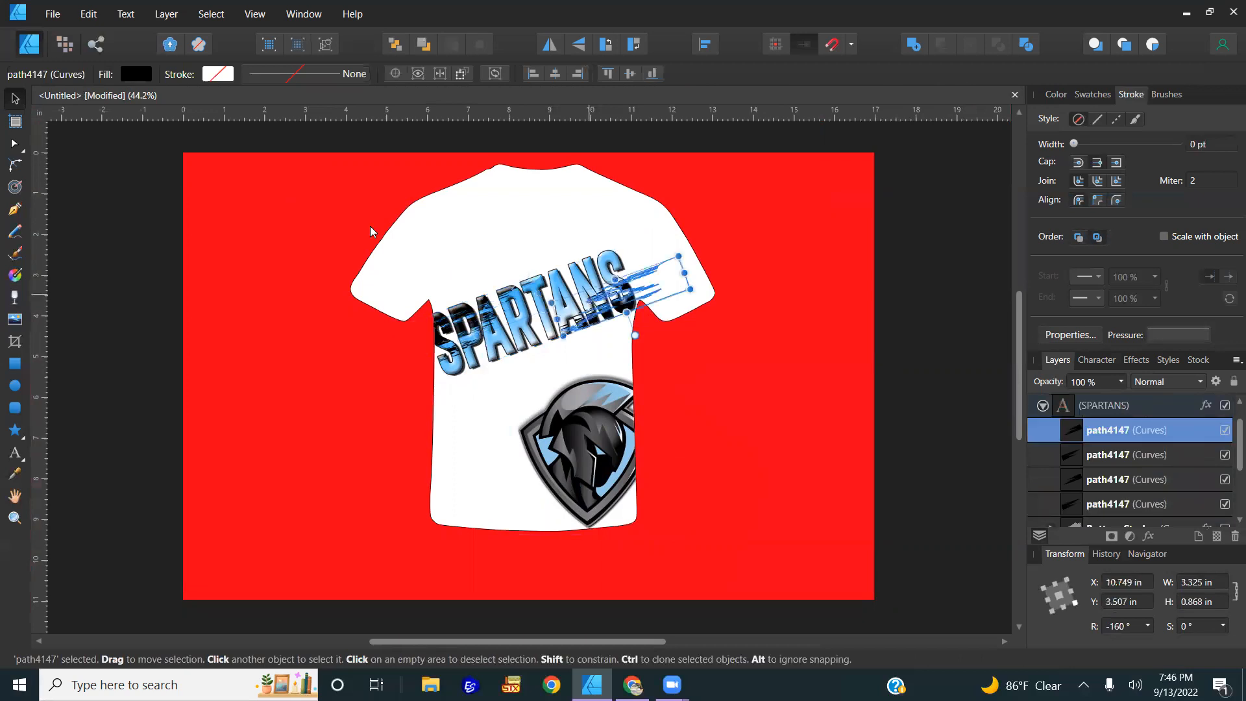
pyautogui.click(562, 290)
pyautogui.moveTo(617, 246); pyautogui.dragTo(645, 211)
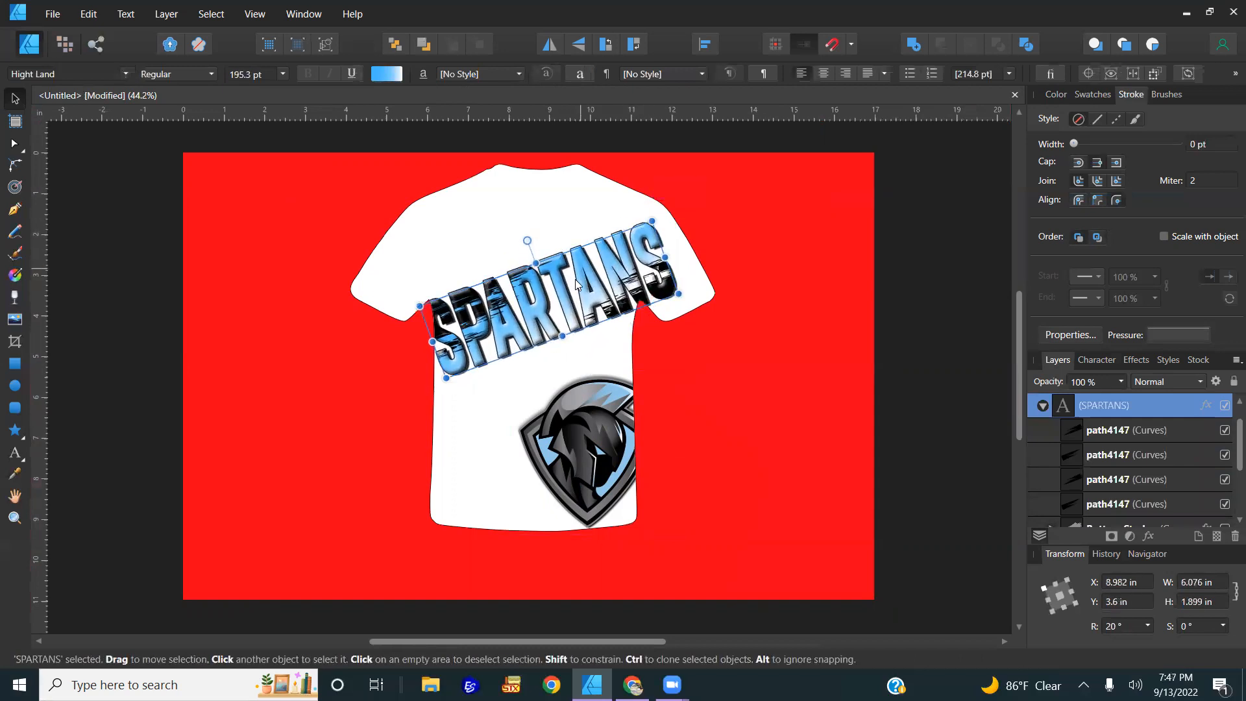
pyautogui.moveTo(575, 279); pyautogui.dragTo(562, 331)
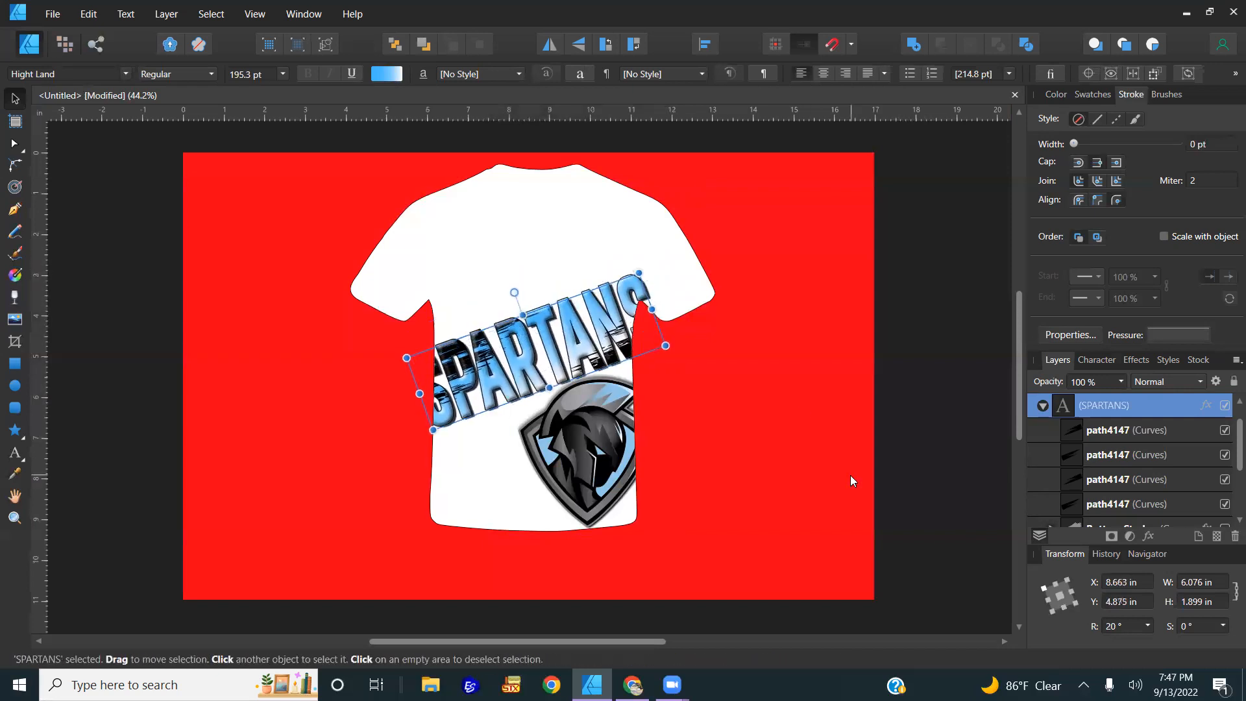
# - Scale the lettering proportionally to 5.5 in wide and shift it up to about X 8.60 in, Y 4.52 in
pyautogui.click(1206, 581)
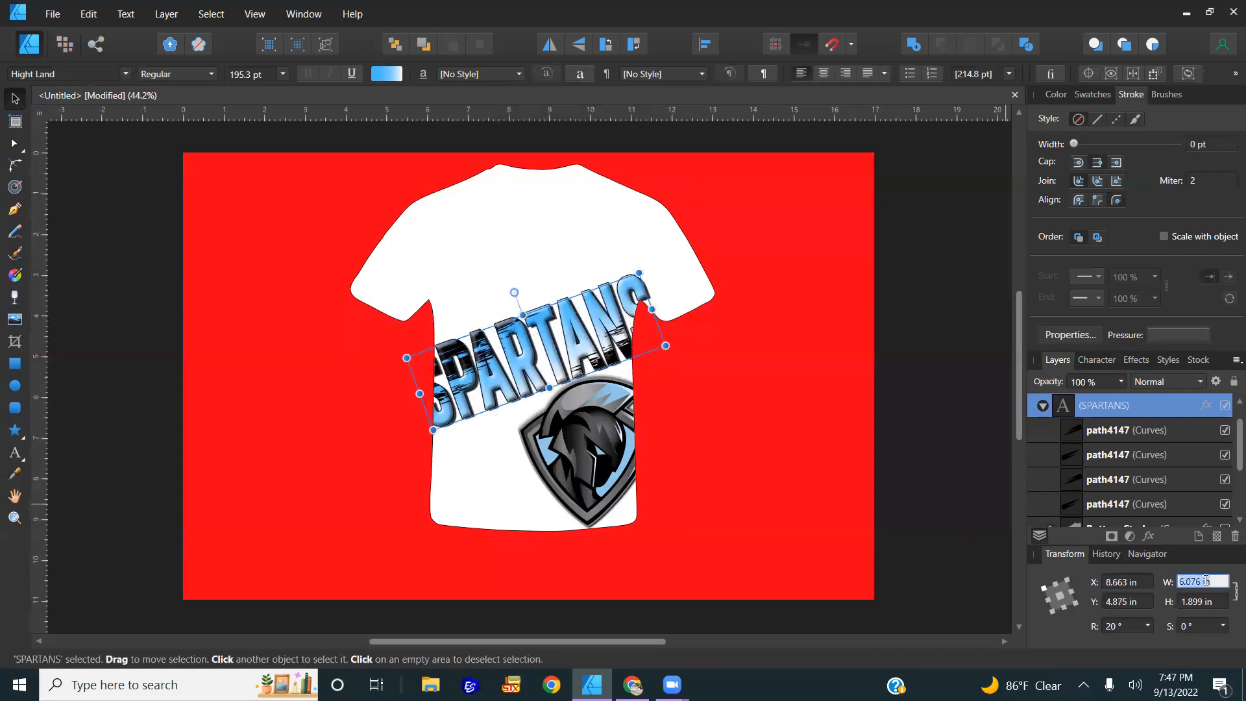
pyautogui.write('5.5')
pyautogui.press('Return')
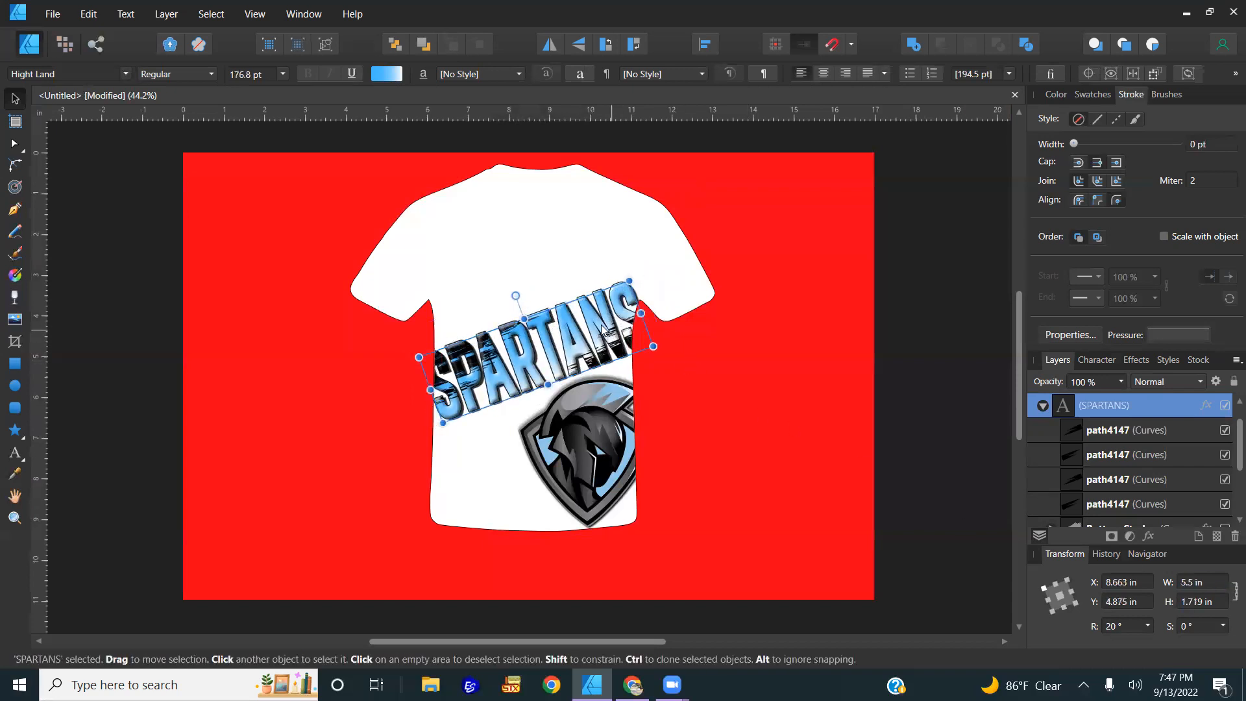
pyautogui.moveTo(602, 329); pyautogui.dragTo(599, 311)
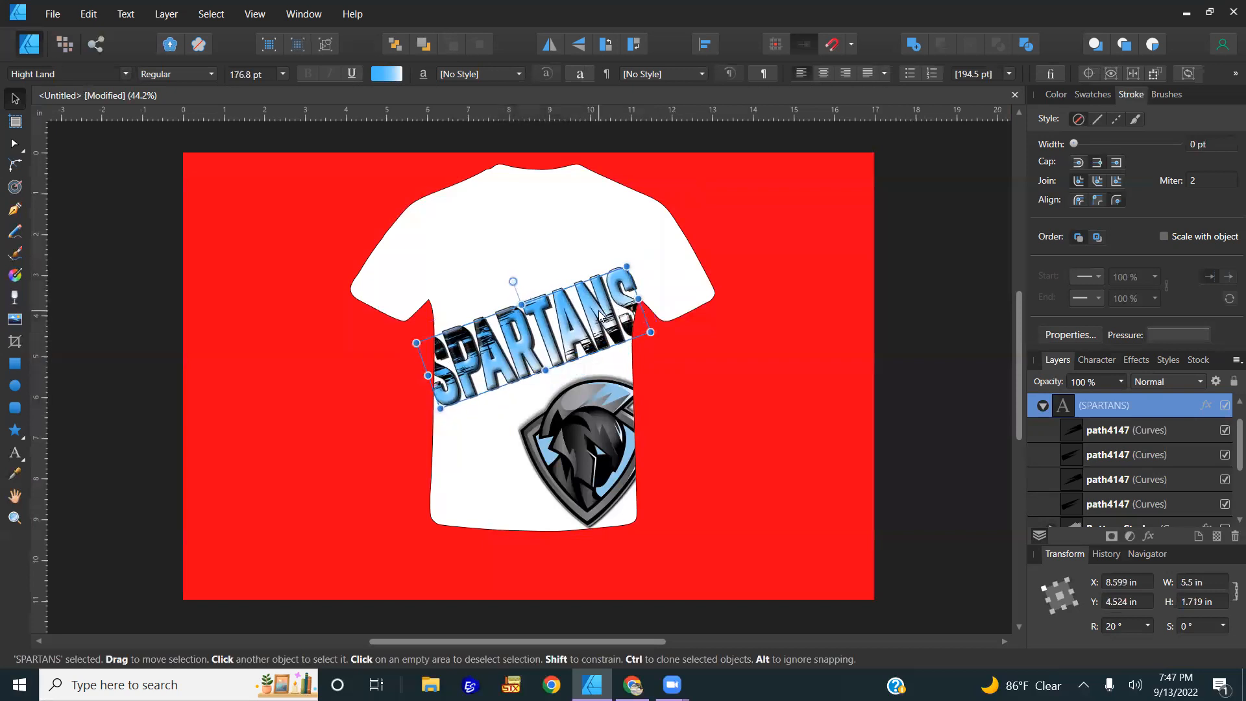
# - Move the shield up to about X 8.74 in, Y 3.73 in, and the lettering below it to about X 8.62 in, Y 7.52 in
pyautogui.click(610, 445)
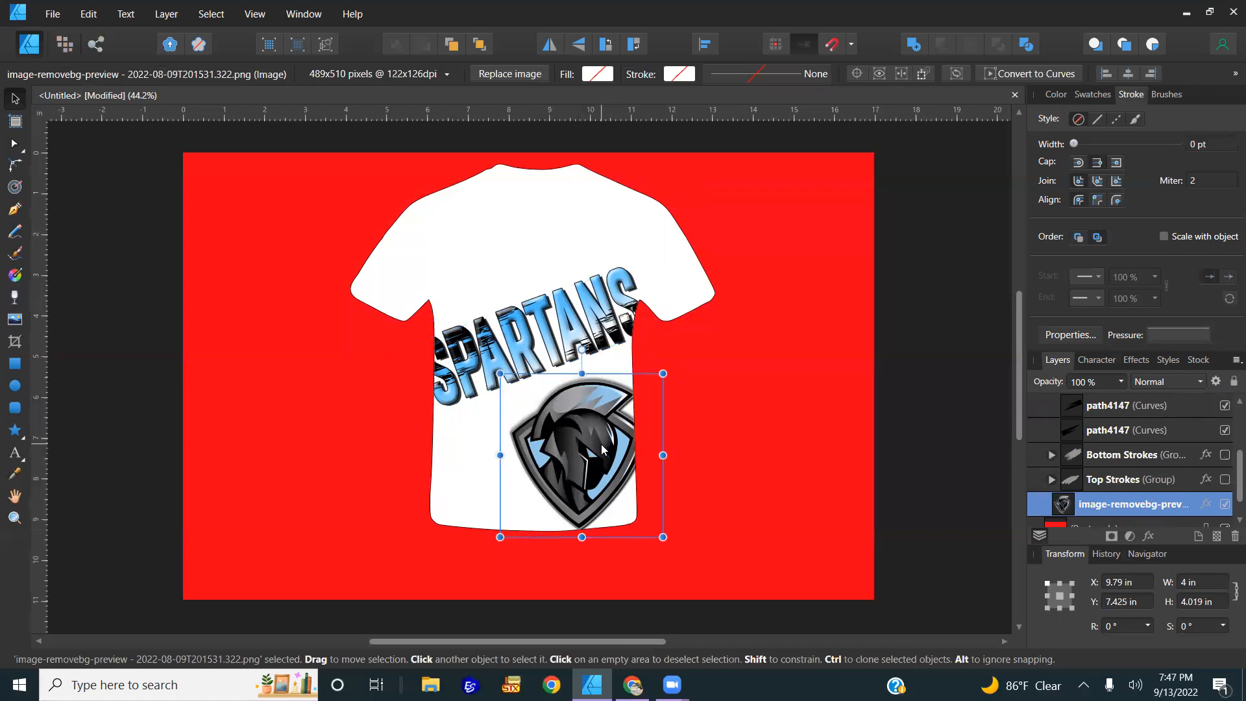
pyautogui.moveTo(584, 433); pyautogui.dragTo(539, 294)
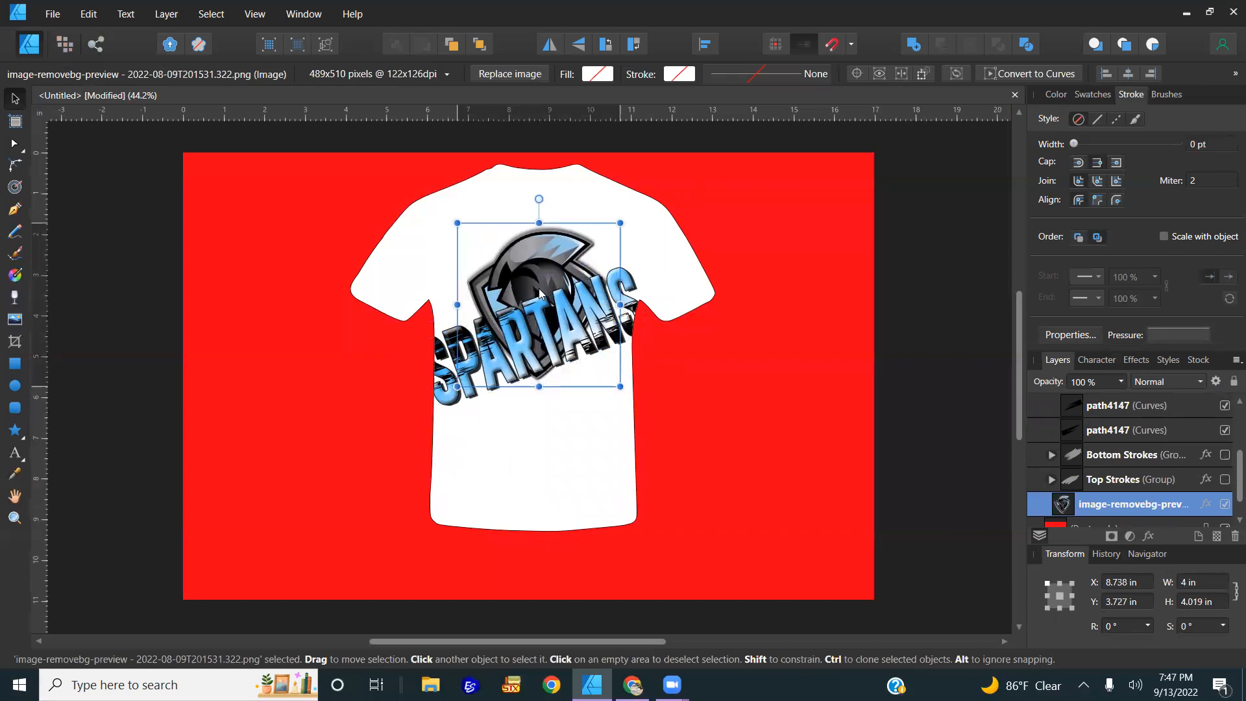
pyautogui.moveTo(540, 294); pyautogui.dragTo(572, 456)
pyautogui.click(571, 329)
# - Scale the lettering proportionally to 5.25 in wide and set its rotation to 15°
pyautogui.click(1199, 587)
pyautogui.write('5')
pyautogui.press('Return')
pyautogui.click(1199, 587)
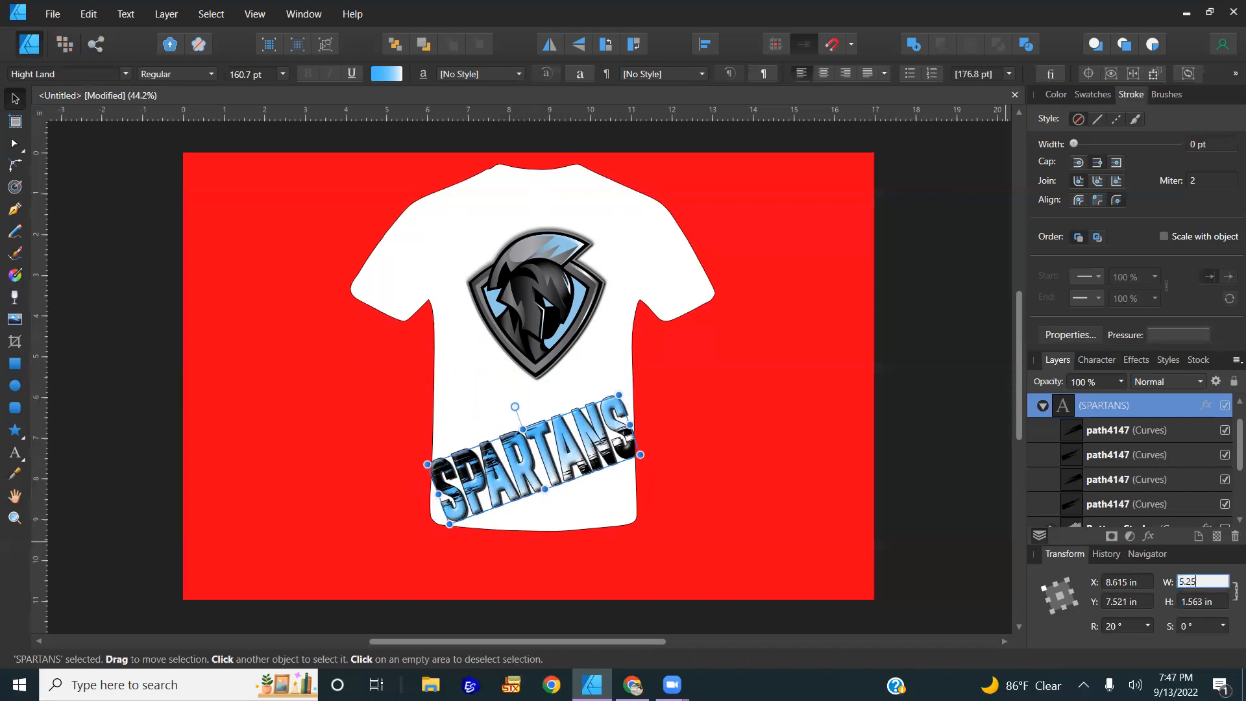
pyautogui.write('5.25')
pyautogui.press('Return')
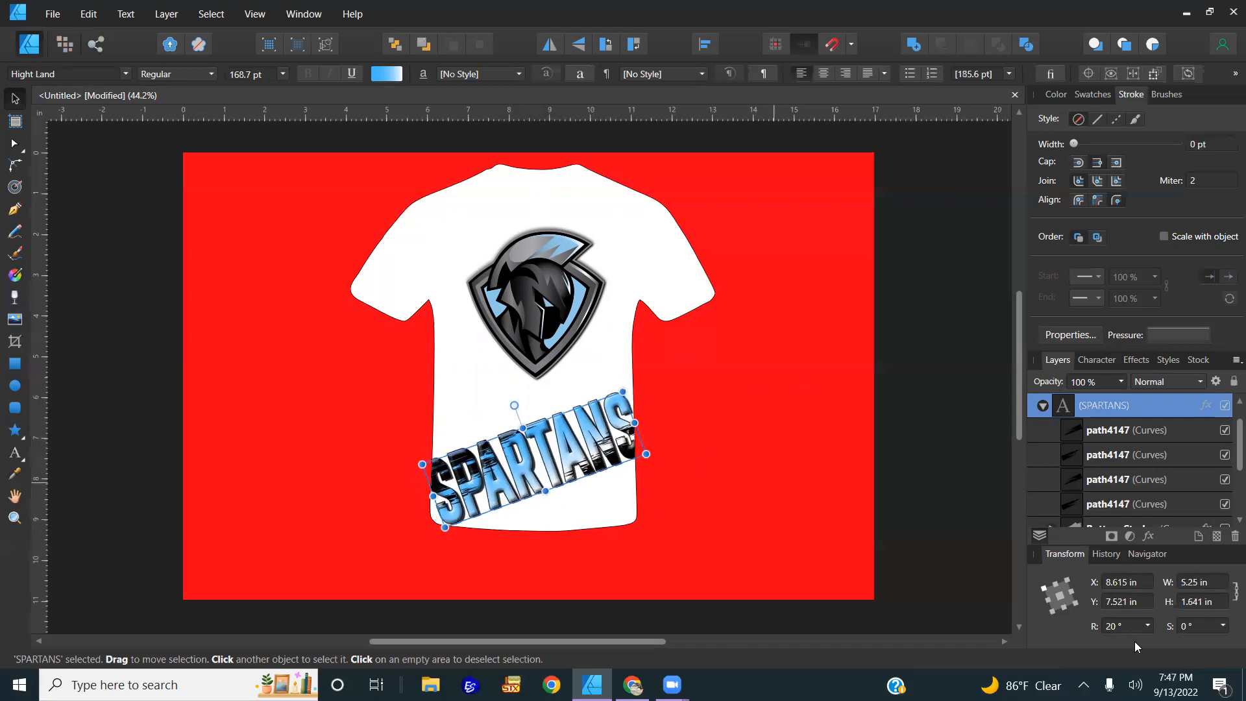
pyautogui.click(1121, 626)
pyautogui.write('15')
pyautogui.press('Return')
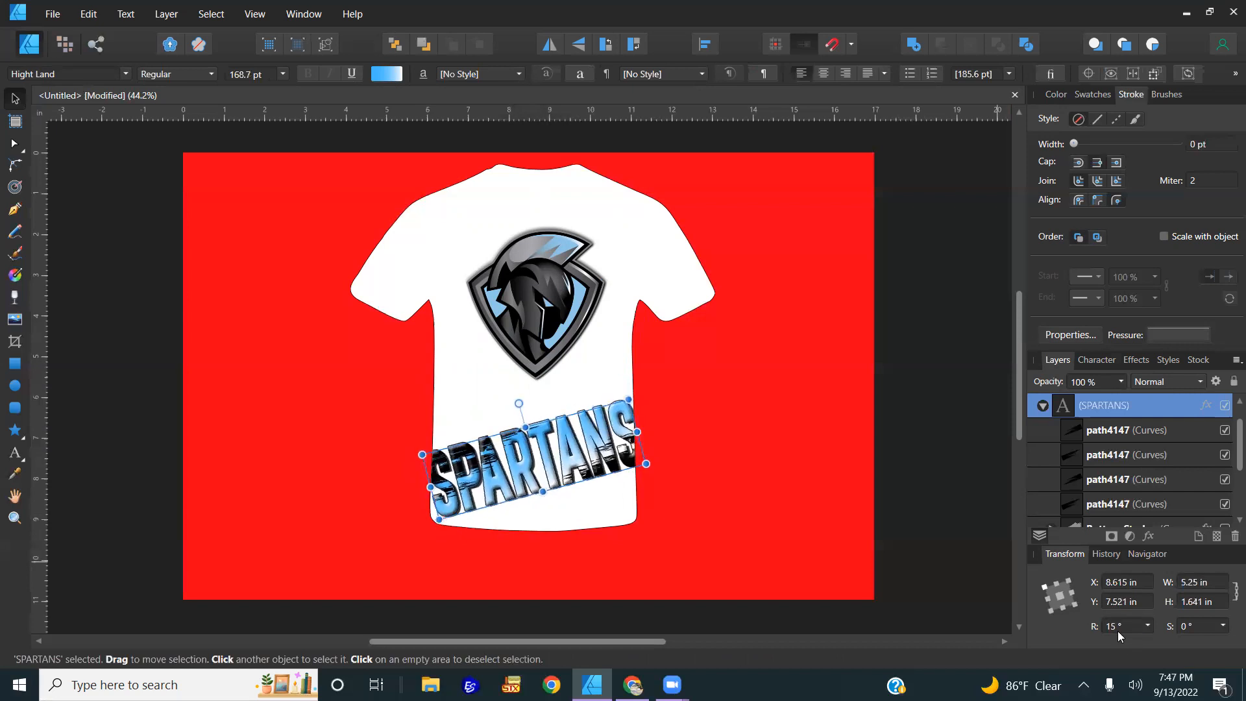
# - Try the shield closer to the lettering, and place it back on the chest at about X 8.72 in, Y 3.82 in
pyautogui.click(570, 313)
pyautogui.moveTo(570, 313); pyautogui.dragTo(562, 378)
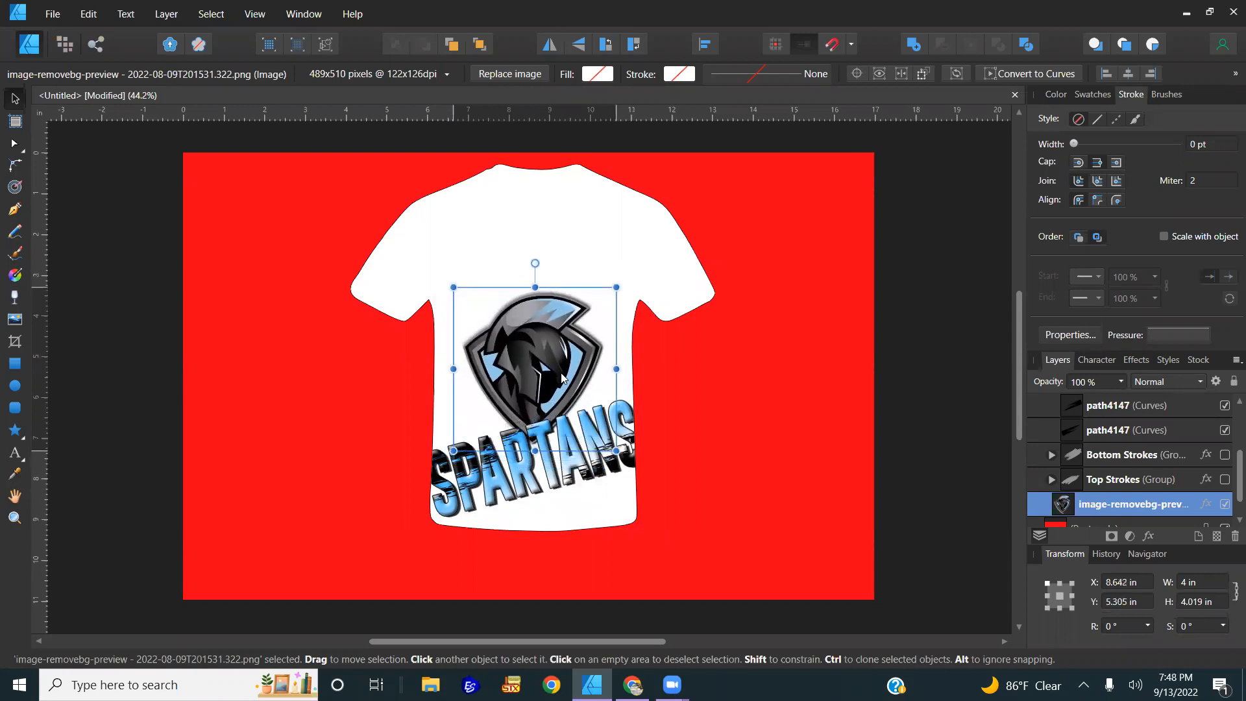
pyautogui.moveTo(562, 373); pyautogui.dragTo(565, 317)
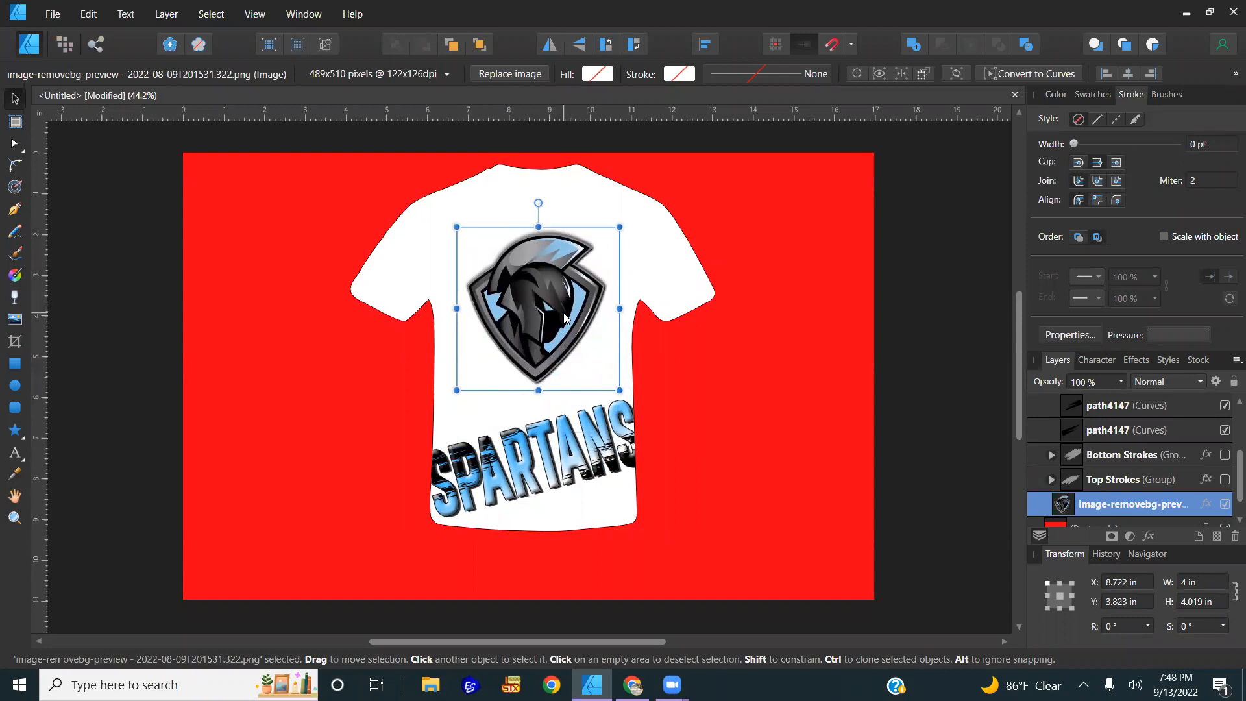
# - Move the SPARTANS text up onto the shirt's chest and set its rotation to 45°
pyautogui.click(570, 432)
pyautogui.moveTo(570, 462); pyautogui.dragTo(569, 301)
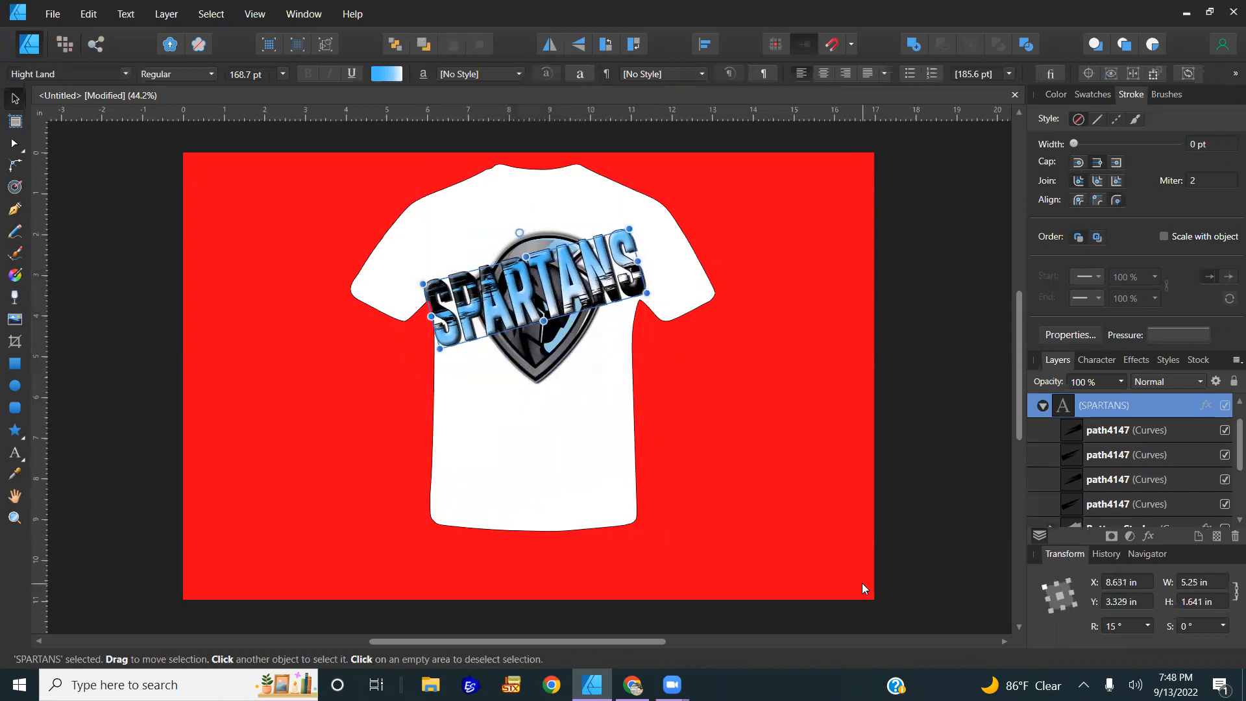
pyautogui.click(1119, 626)
pyautogui.write('45')
pyautogui.press('Return')
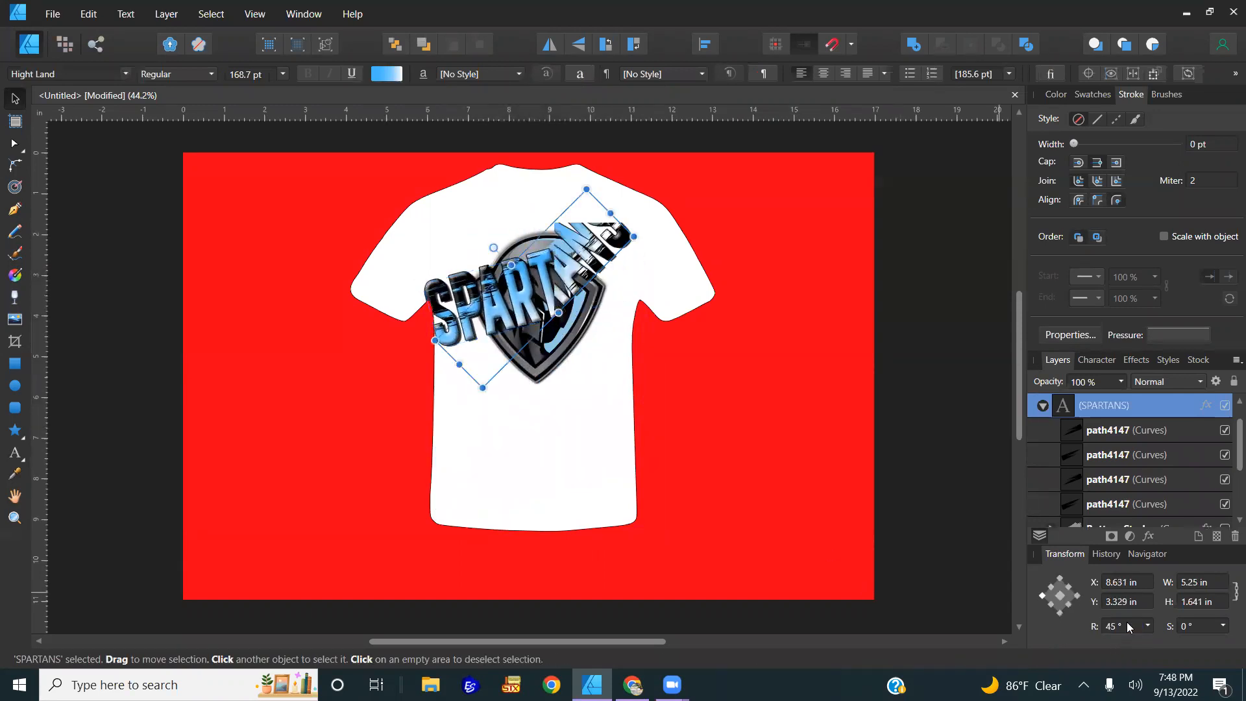
# - Move the Spartan helmet logo to the shirt's lower-right corner and enlarge the SPARTANS text to 8 in wide
pyautogui.moveTo(580, 383); pyautogui.dragTo(626, 513)
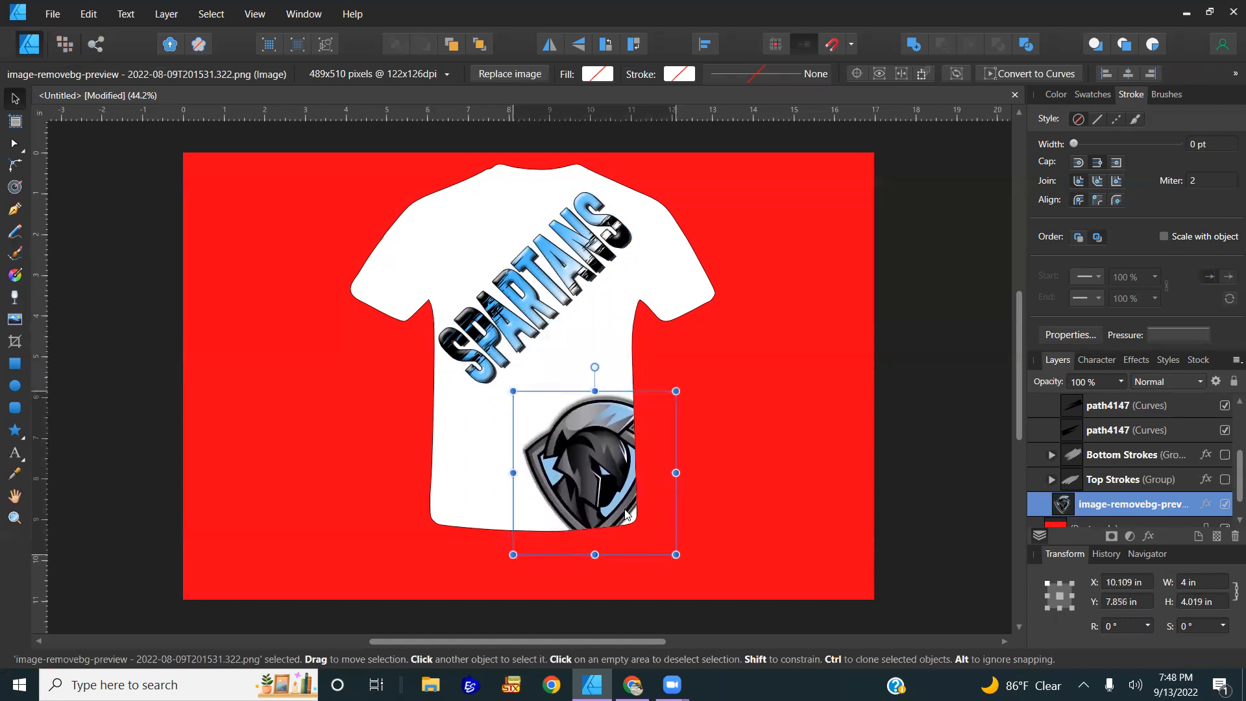
pyautogui.click(536, 259)
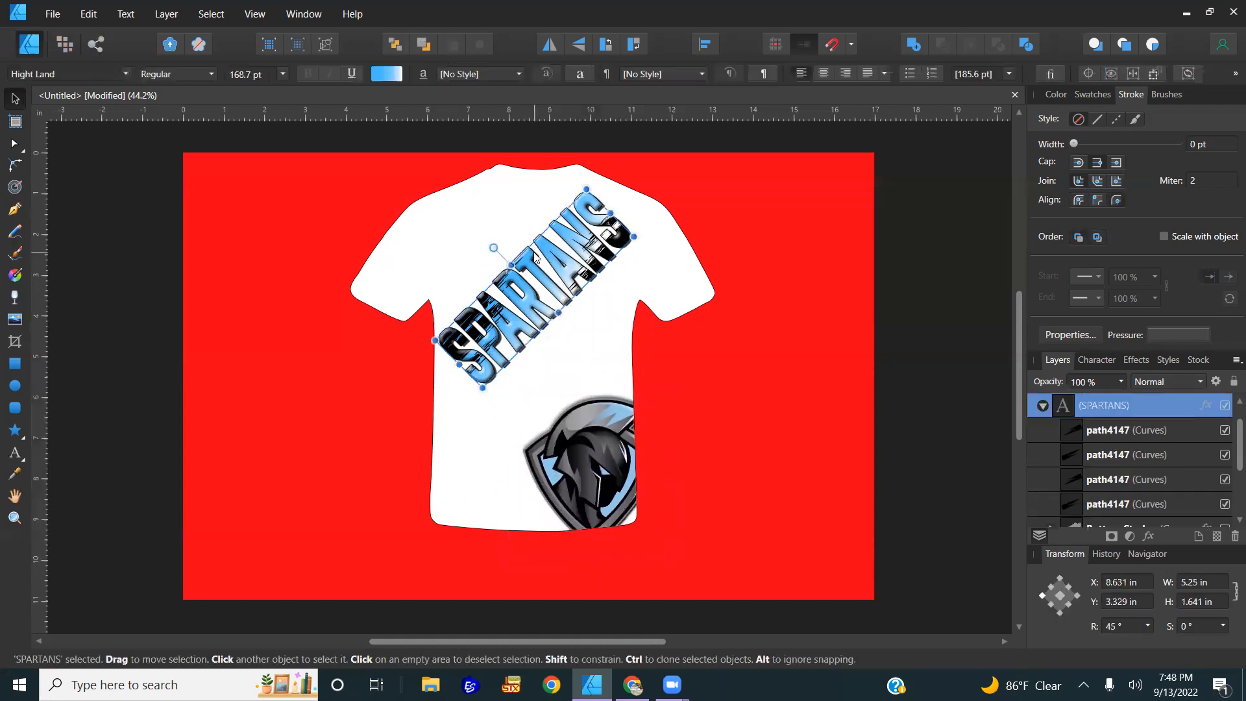
pyautogui.click(1200, 580)
pyautogui.write('6')
pyautogui.press('Return')
pyautogui.click(1200, 583)
pyautogui.write('8')
pyautogui.press('Return')
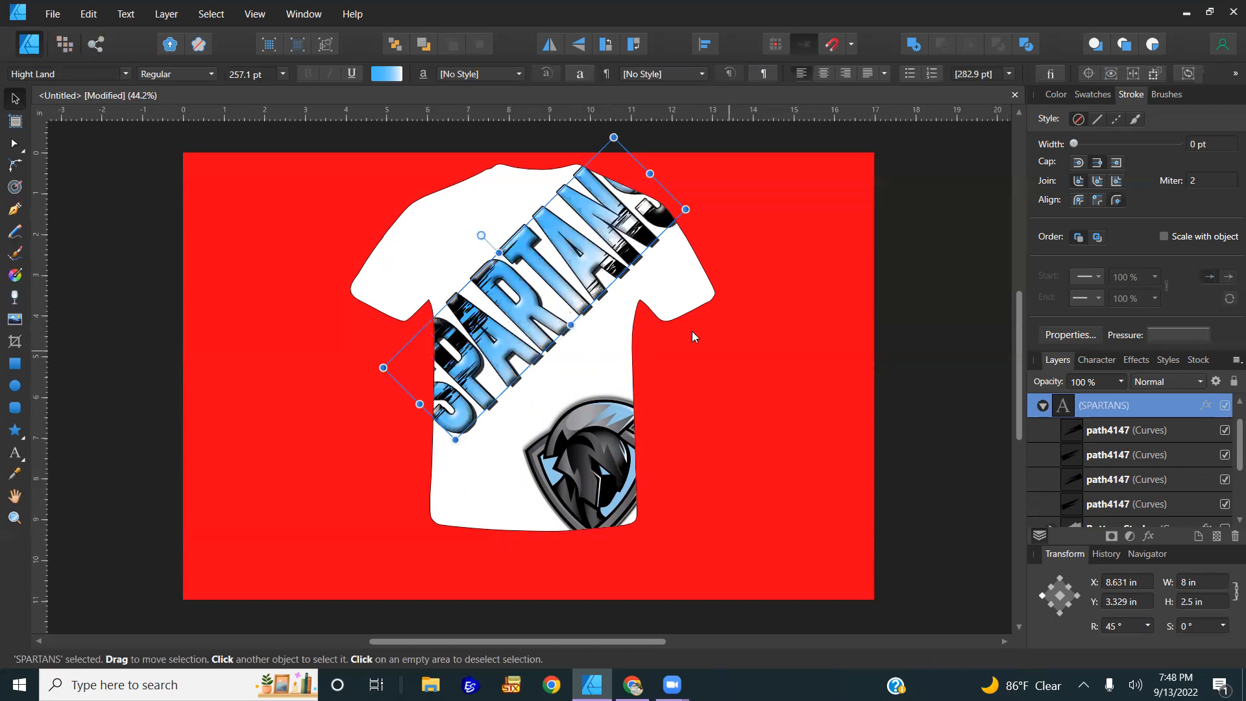
# - Rotate the SPARTANS text to about 54.2° from lower hem to opposite shoulder and resize it to about 9.4 by 1.7 in
pyautogui.moveTo(582, 257); pyautogui.dragTo(636, 300)
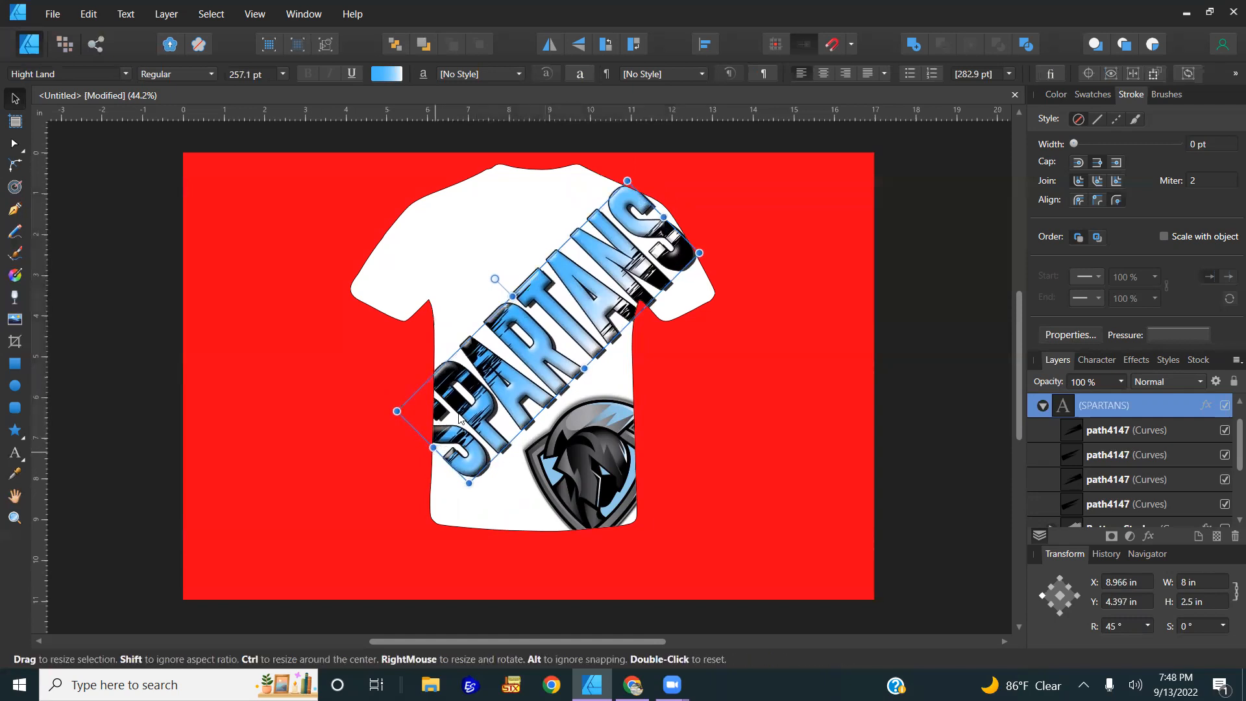
pyautogui.moveTo(493, 278)
pyautogui.mouseDown()
pyautogui.moveTo(469, 289)
pyautogui.moveTo(478, 280)
pyautogui.mouseUp()
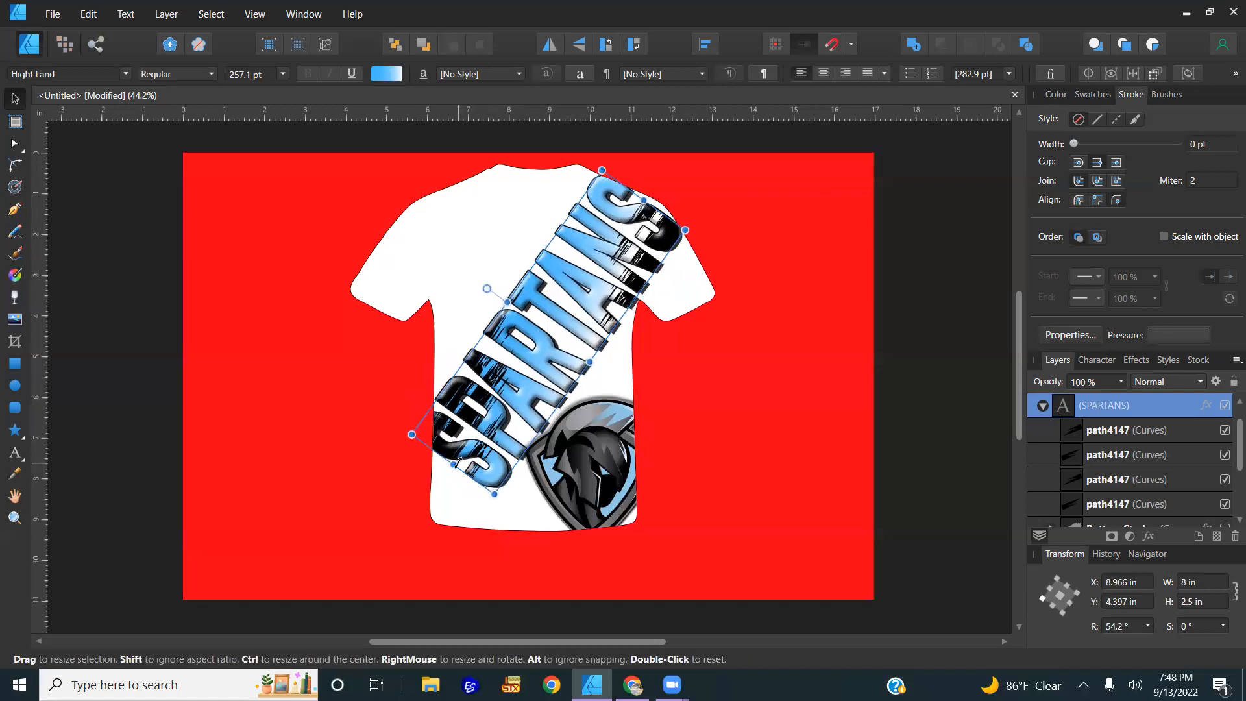
pyautogui.moveTo(508, 302); pyautogui.dragTo(519, 311)
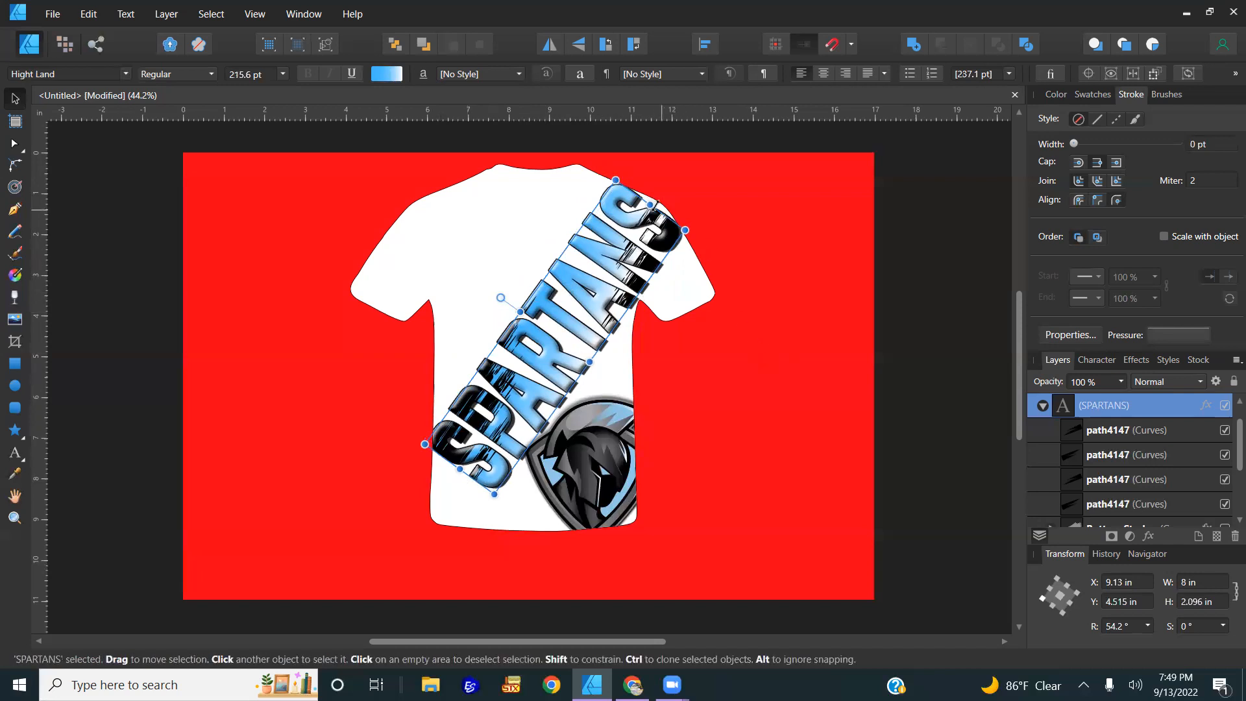
pyautogui.moveTo(650, 204); pyautogui.dragTo(657, 197)
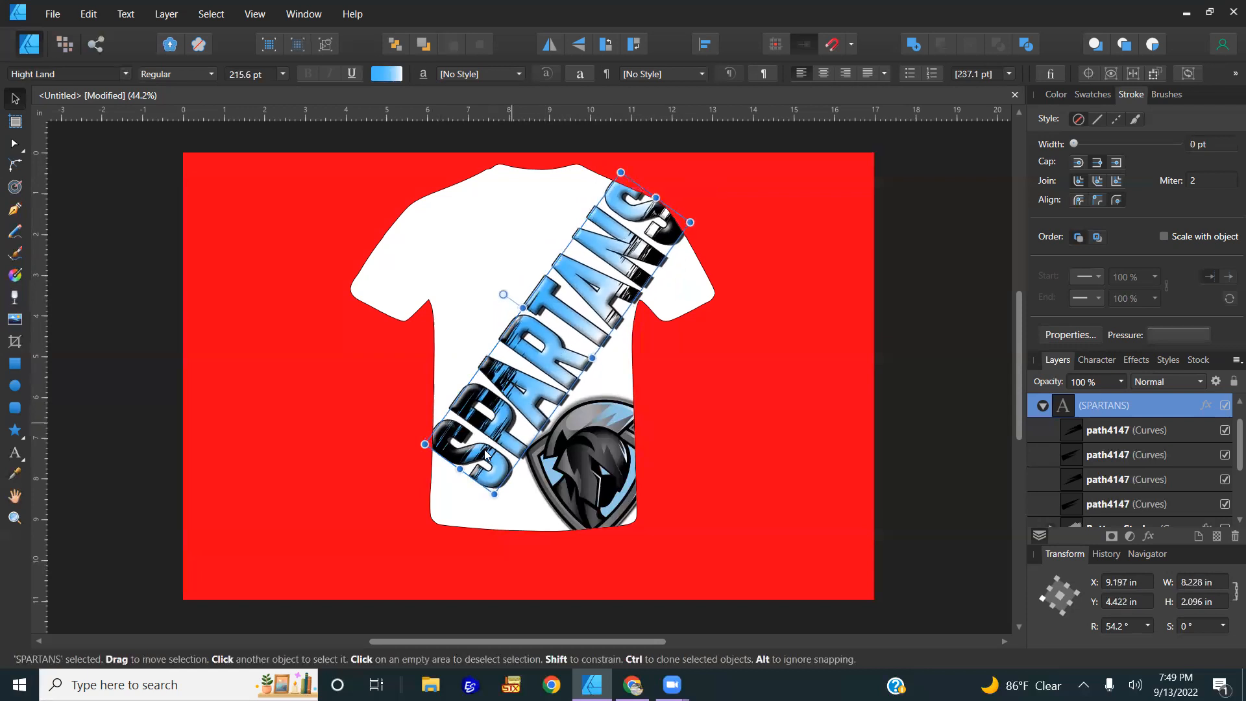
pyautogui.moveTo(461, 471); pyautogui.dragTo(440, 514)
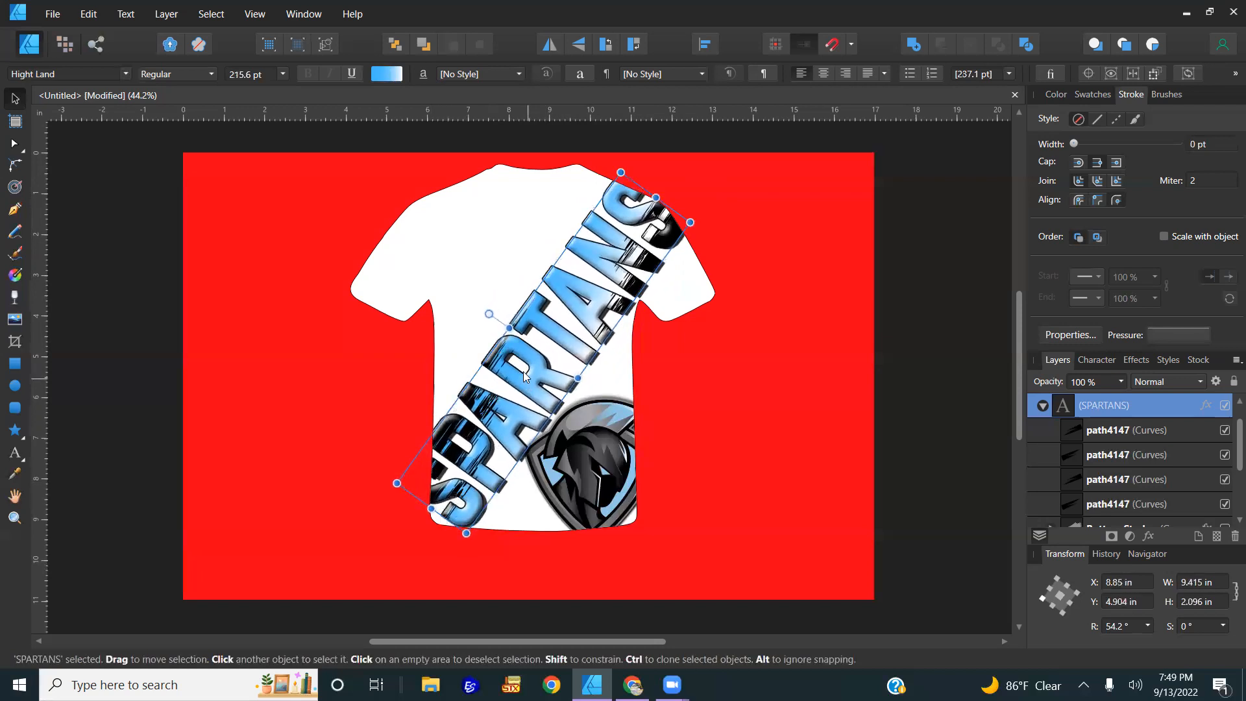
pyautogui.moveTo(510, 322); pyautogui.dragTo(526, 329)
pyautogui.moveTo(603, 284); pyautogui.dragTo(596, 280)
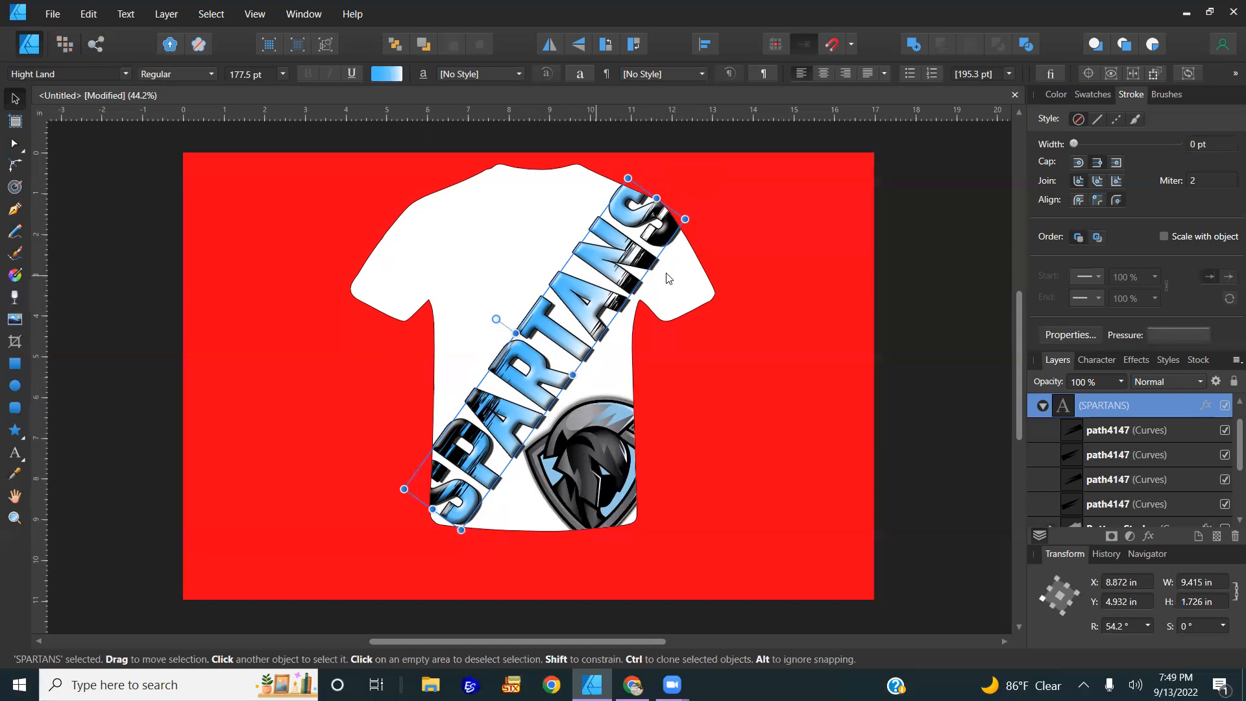
# - Duplicate the SPARTANS text up and to its left and replace the copy's wording with FOOTBALL
pyautogui.moveTo(550, 349); pyautogui.dragTo(539, 270)
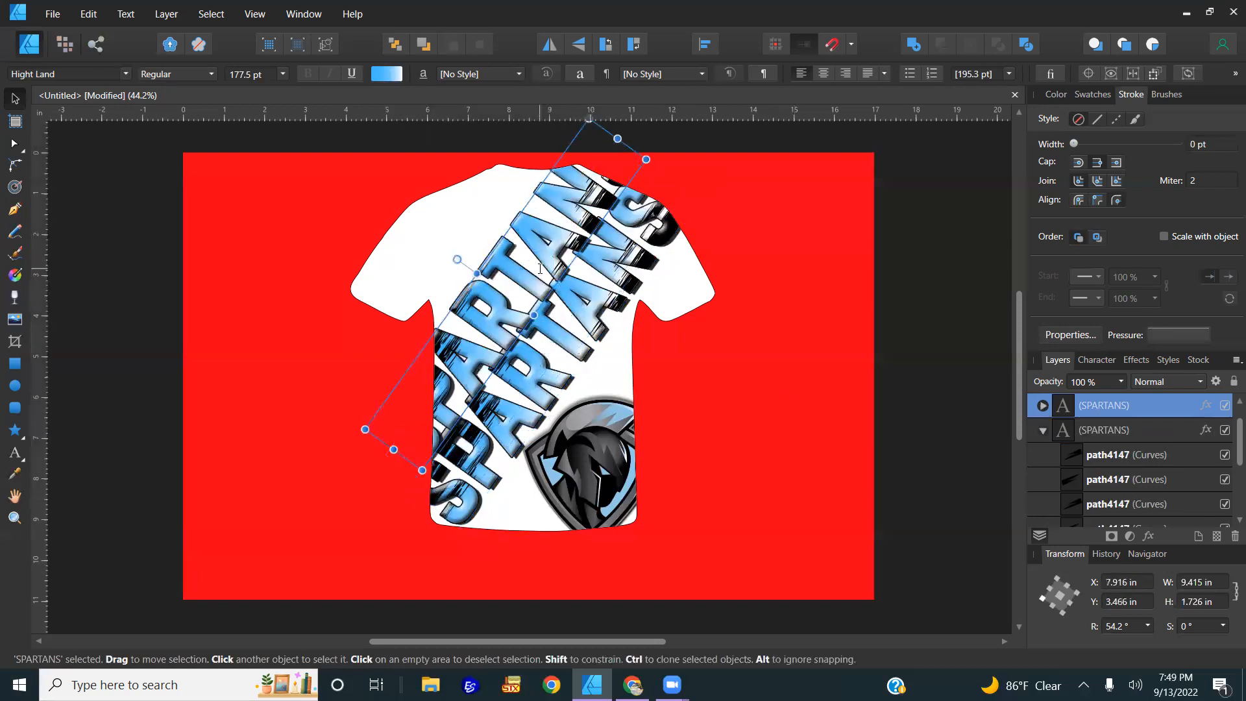
pyautogui.doubleClick(540, 269)
pyautogui.hotkey('ctrl', 'a')
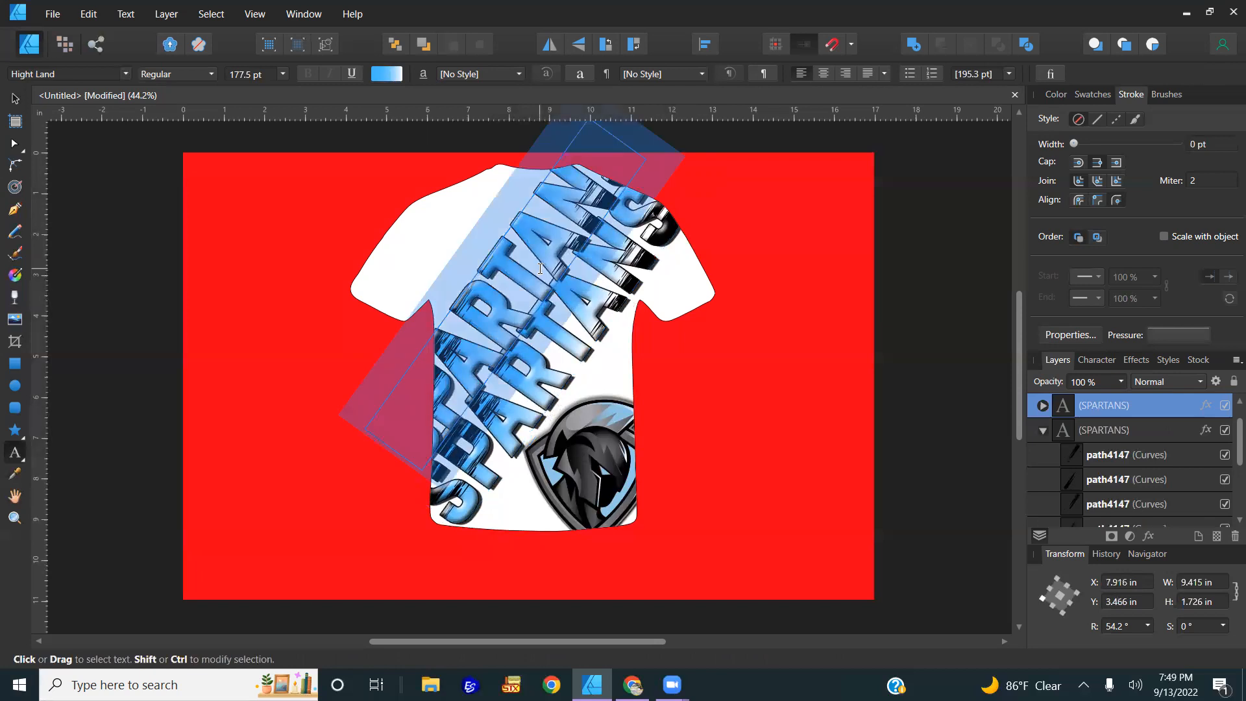
pyautogui.click(540, 268)
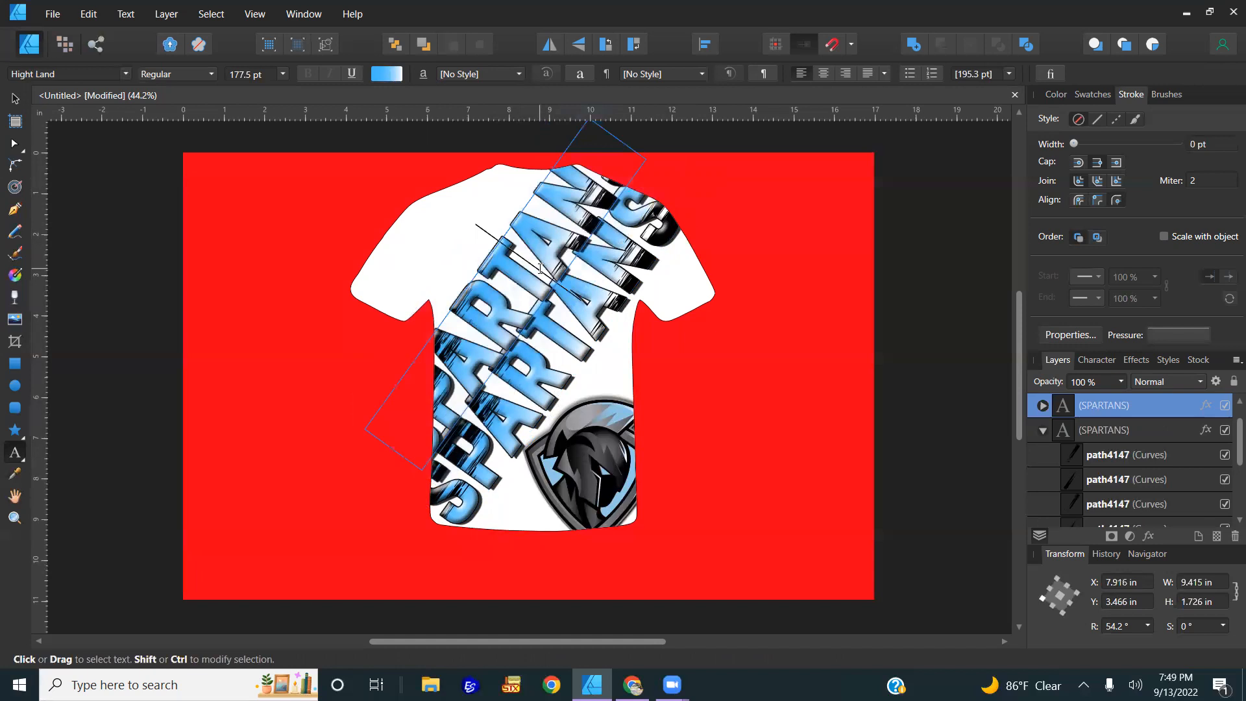
pyautogui.hotkey('ctrl', 'a')
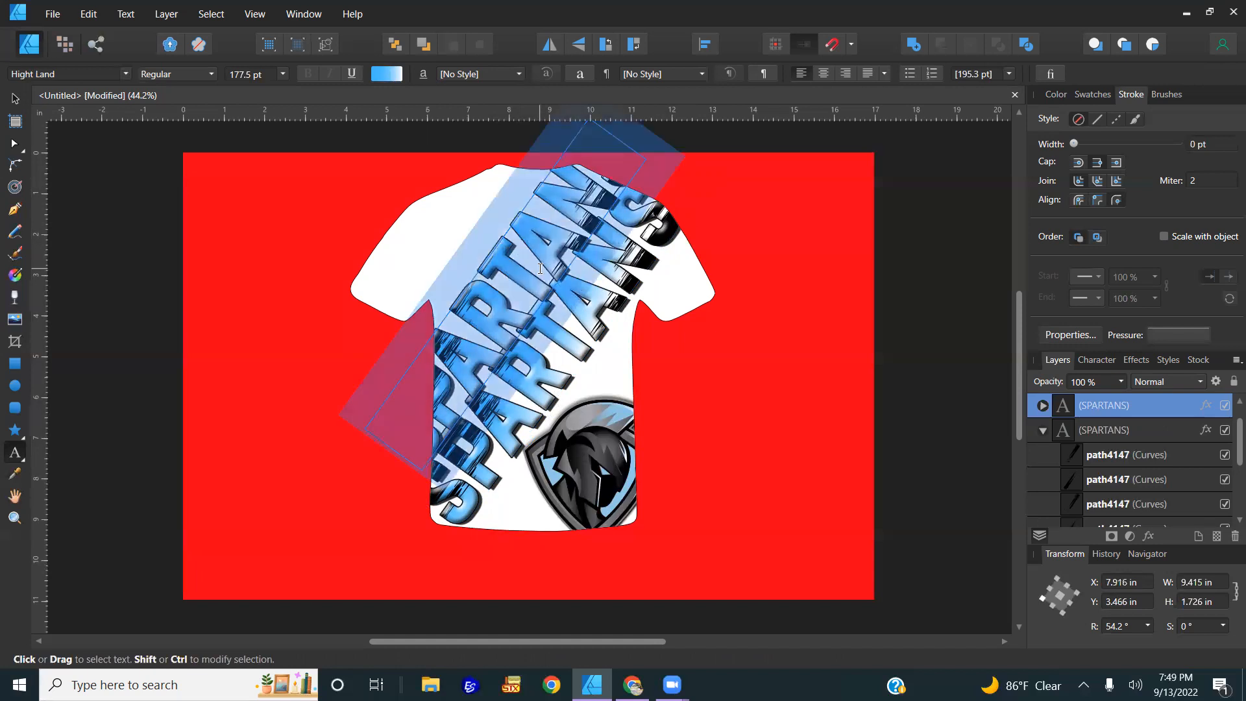
pyautogui.press('BackSpace')
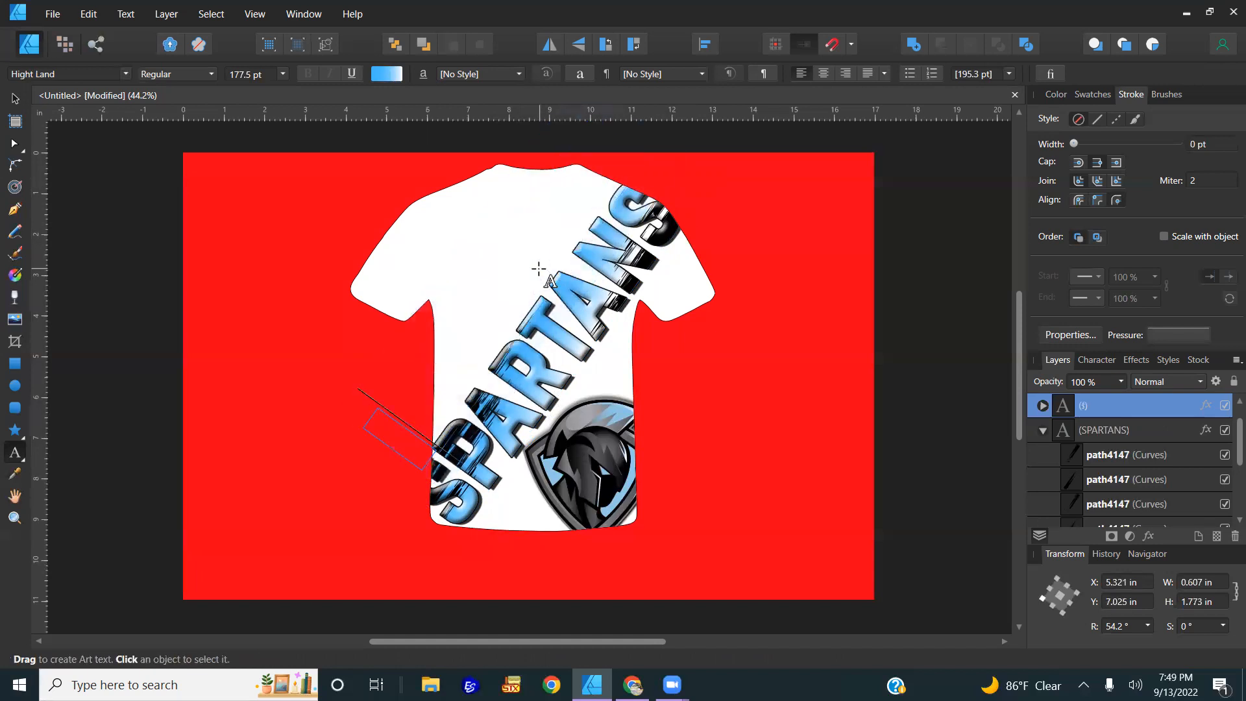
pyautogui.press('BackSpace')
pyautogui.write('FOOTBALL')
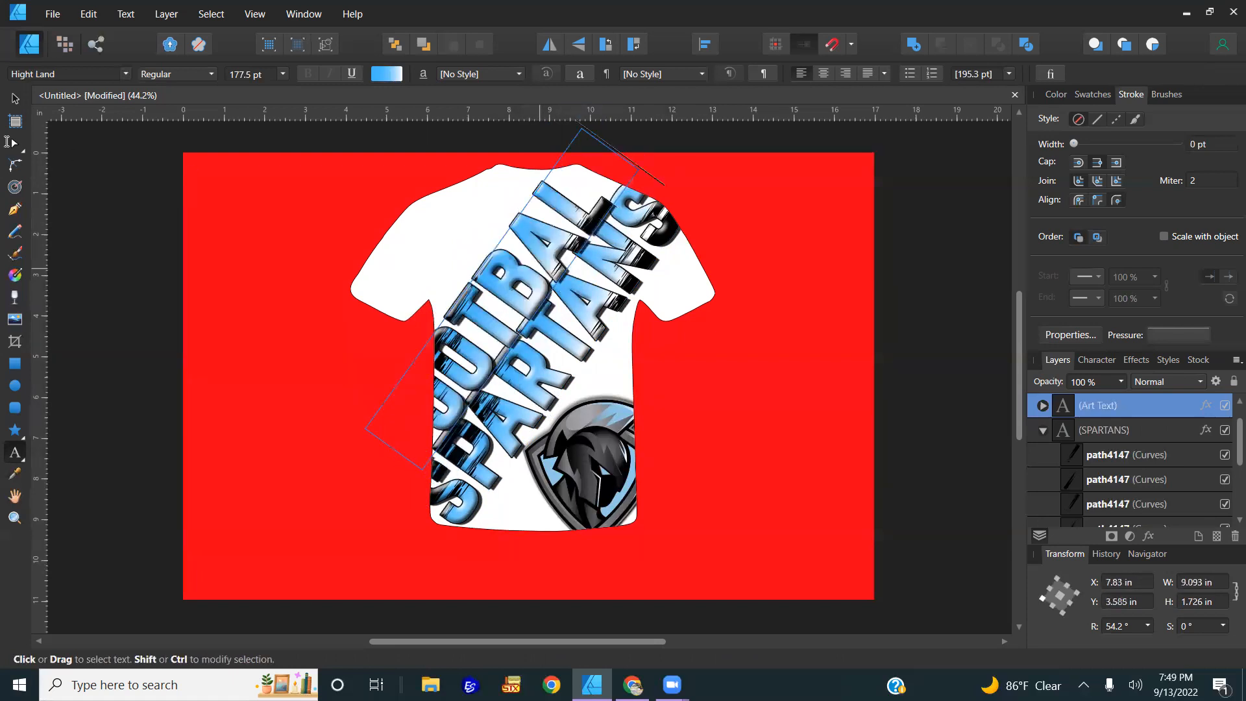
pyautogui.click(15, 98)
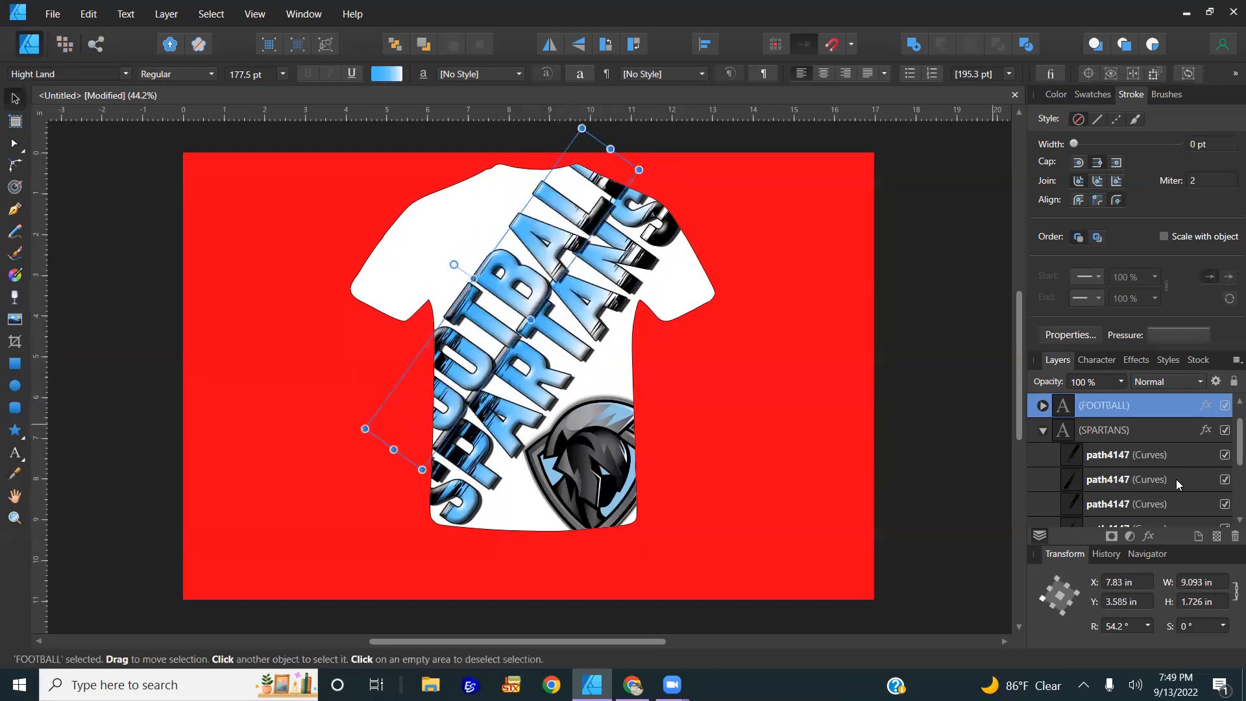
# - Set the FOOTBALL text's width to 5 in
pyautogui.click(1203, 584)
pyautogui.write('5')
pyautogui.press('Return')
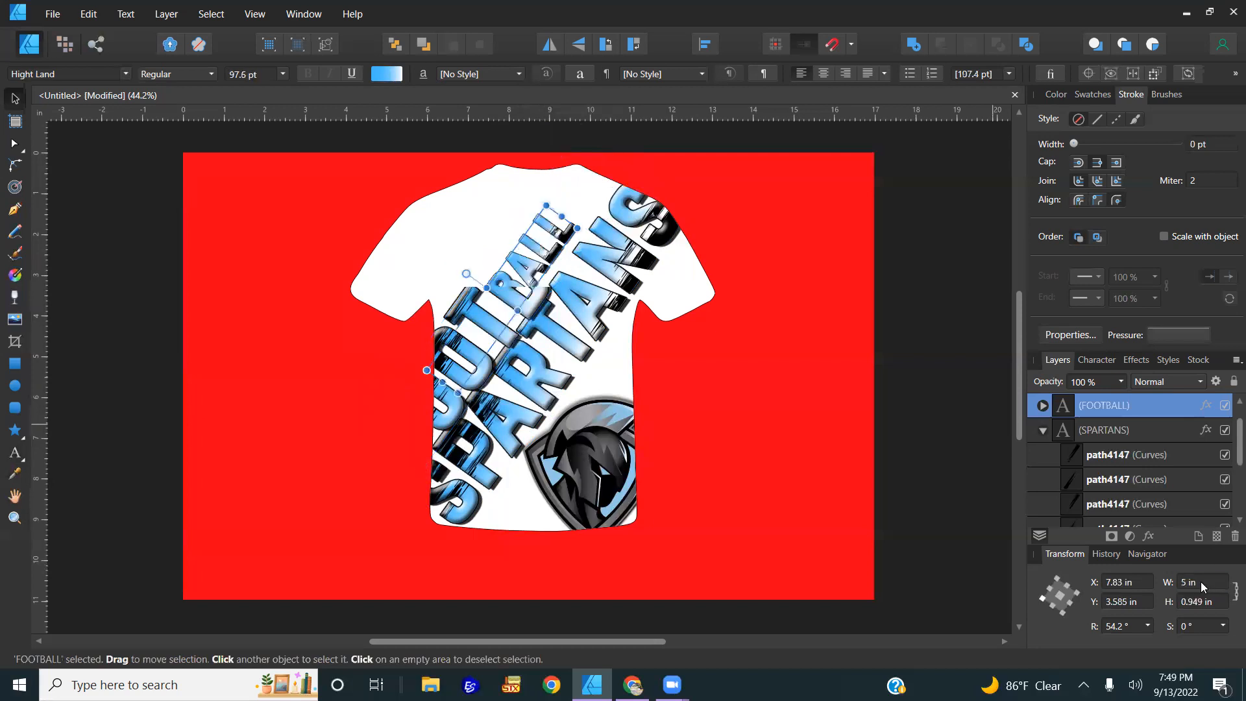
# - Move the SPARTANS text up and left, reduce its width to 7 in, and stretch it toward the shoulder to about 7.5 in
pyautogui.click(568, 306)
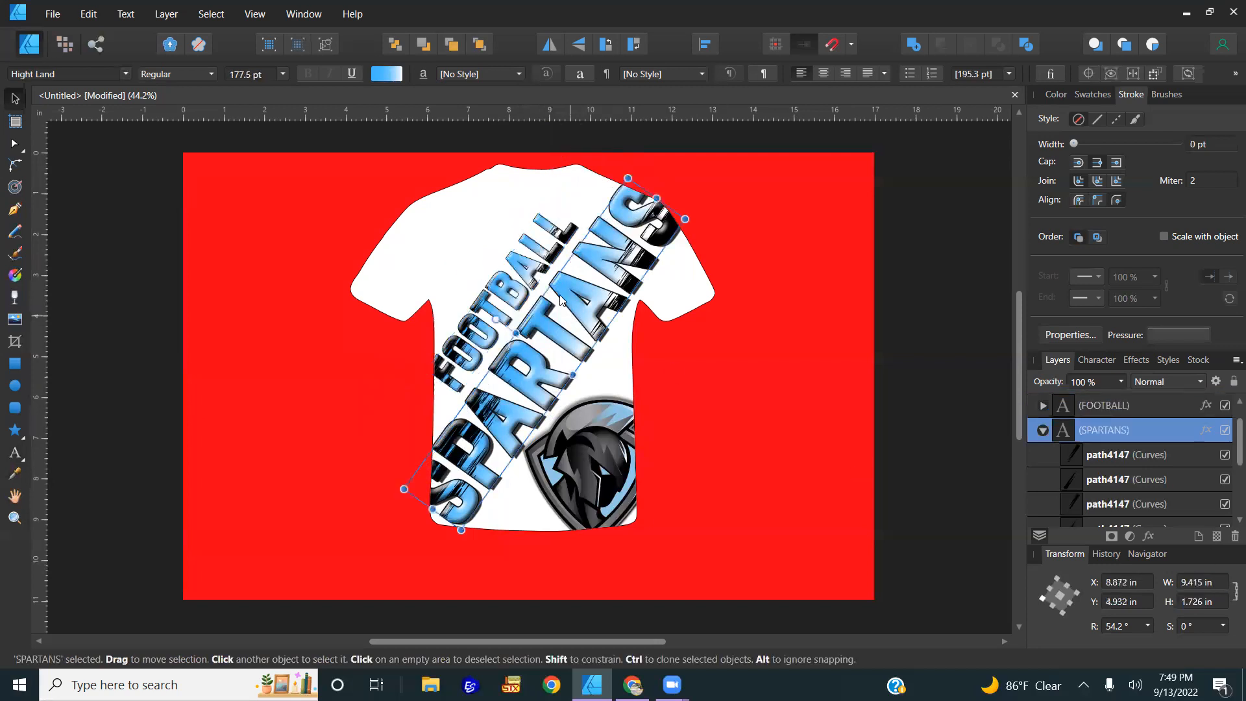
pyautogui.moveTo(561, 292); pyautogui.dragTo(544, 279)
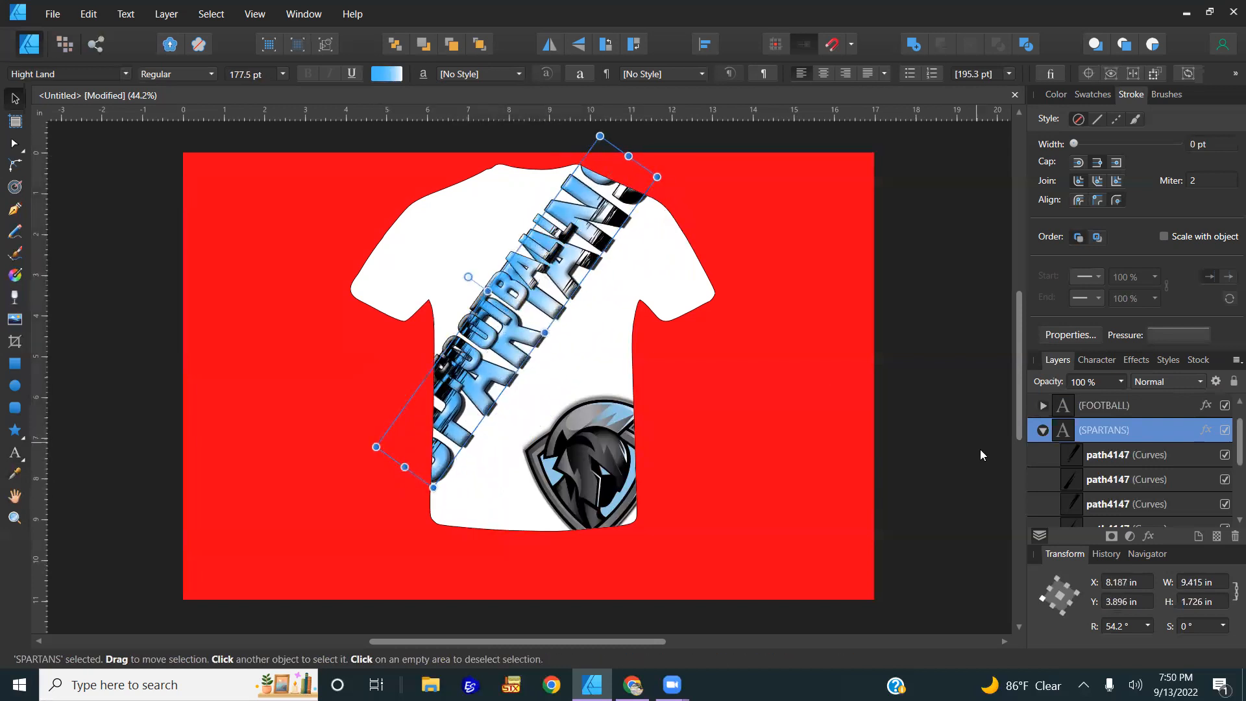
pyautogui.click(1205, 581)
pyautogui.write('8')
pyautogui.press('Return')
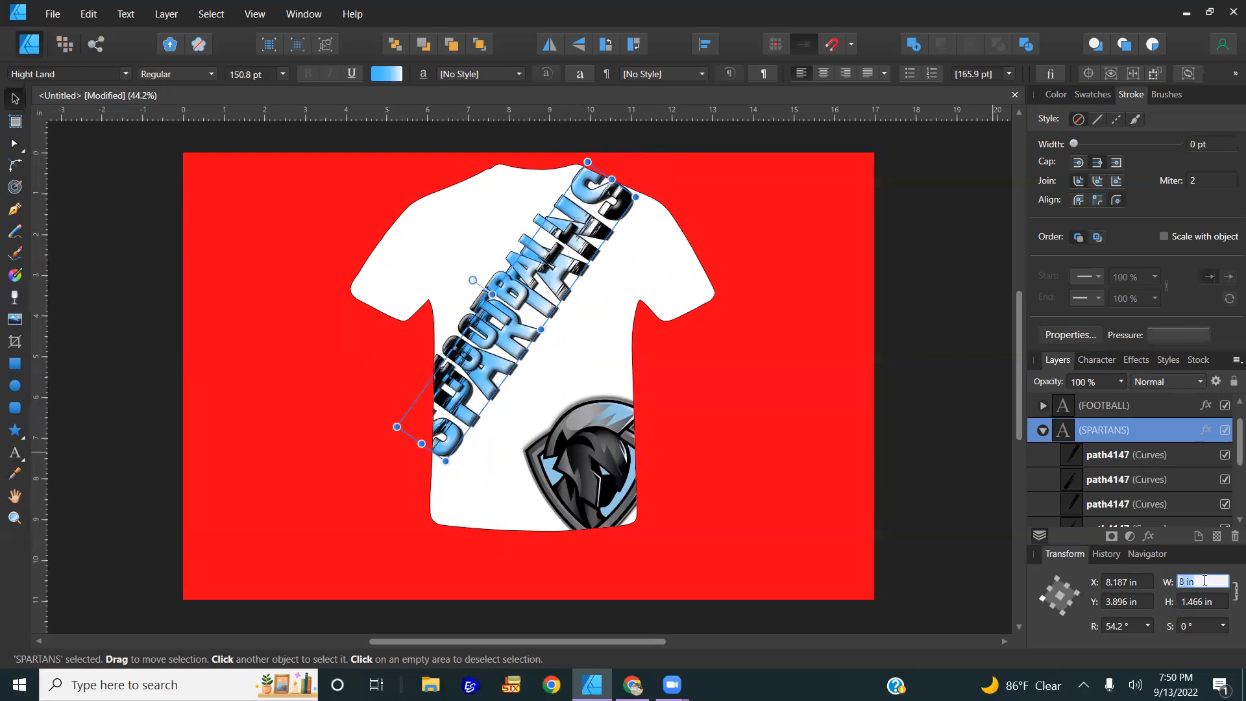
pyautogui.write('7')
pyautogui.press('Return')
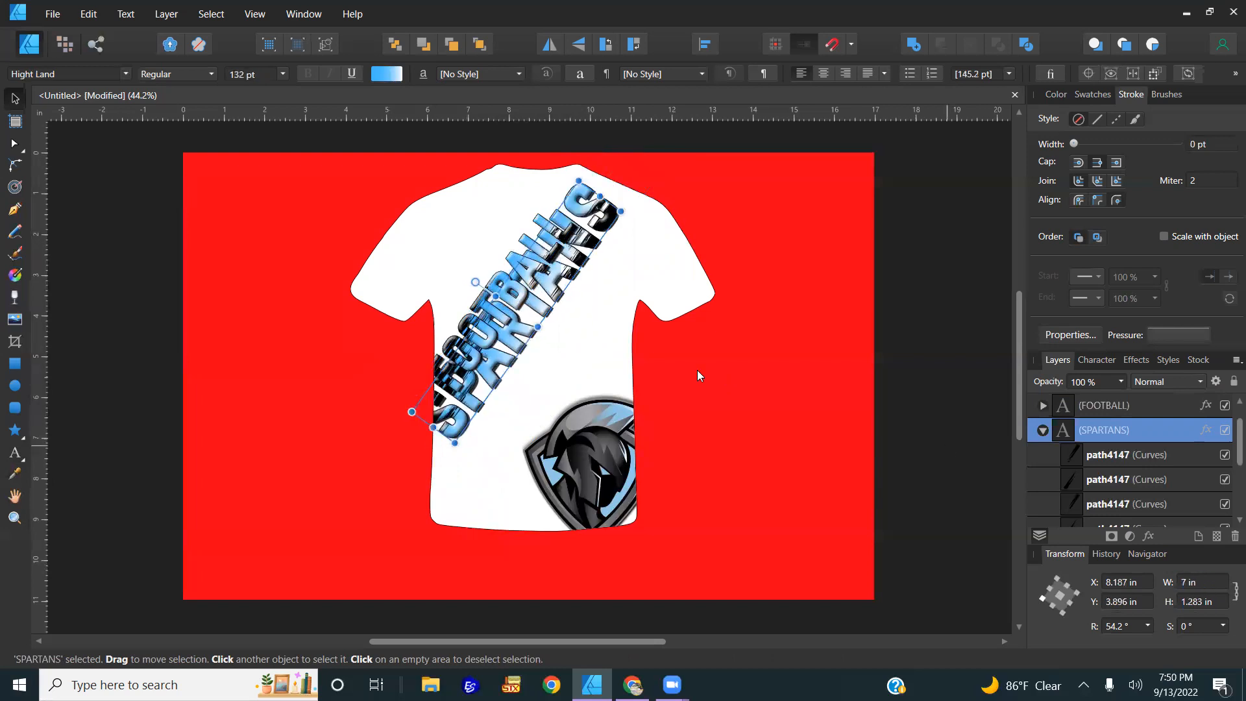
pyautogui.moveTo(616, 183); pyautogui.dragTo(628, 168)
# - Move the FOOTBALL text beneath SPARTANS and change its fill colour to black
pyautogui.moveTo(517, 275); pyautogui.dragTo(573, 319)
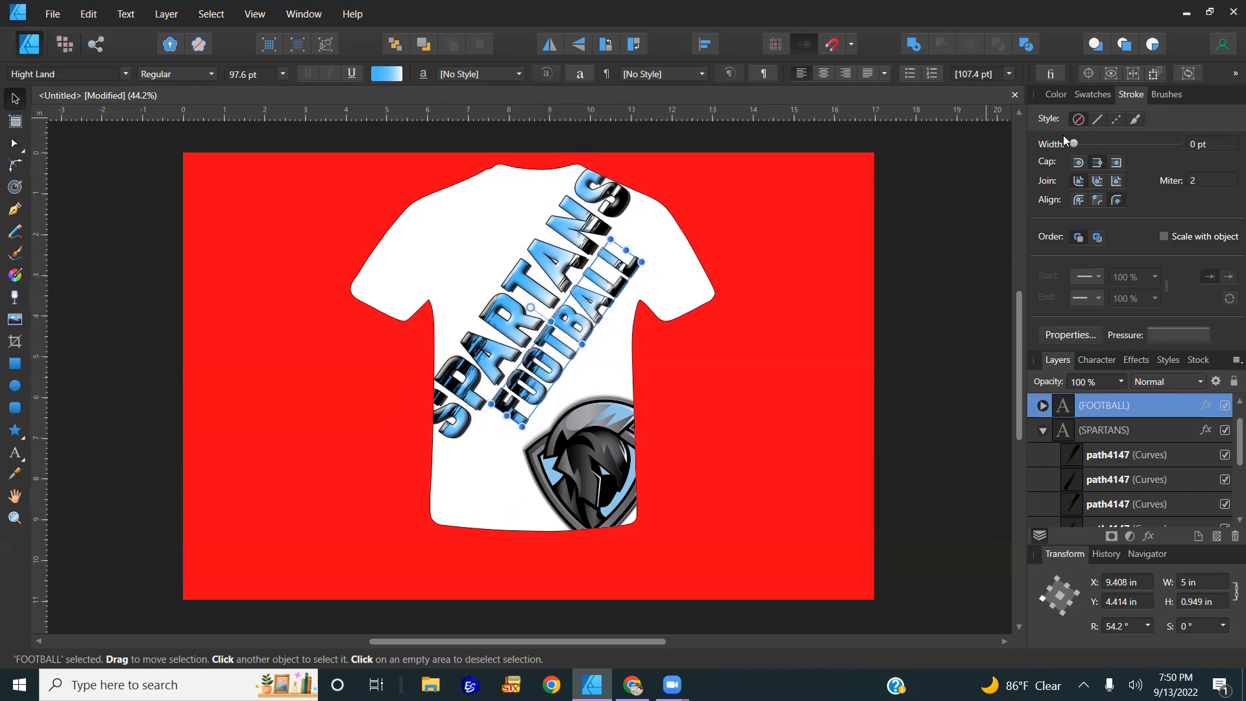
pyautogui.click(1056, 94)
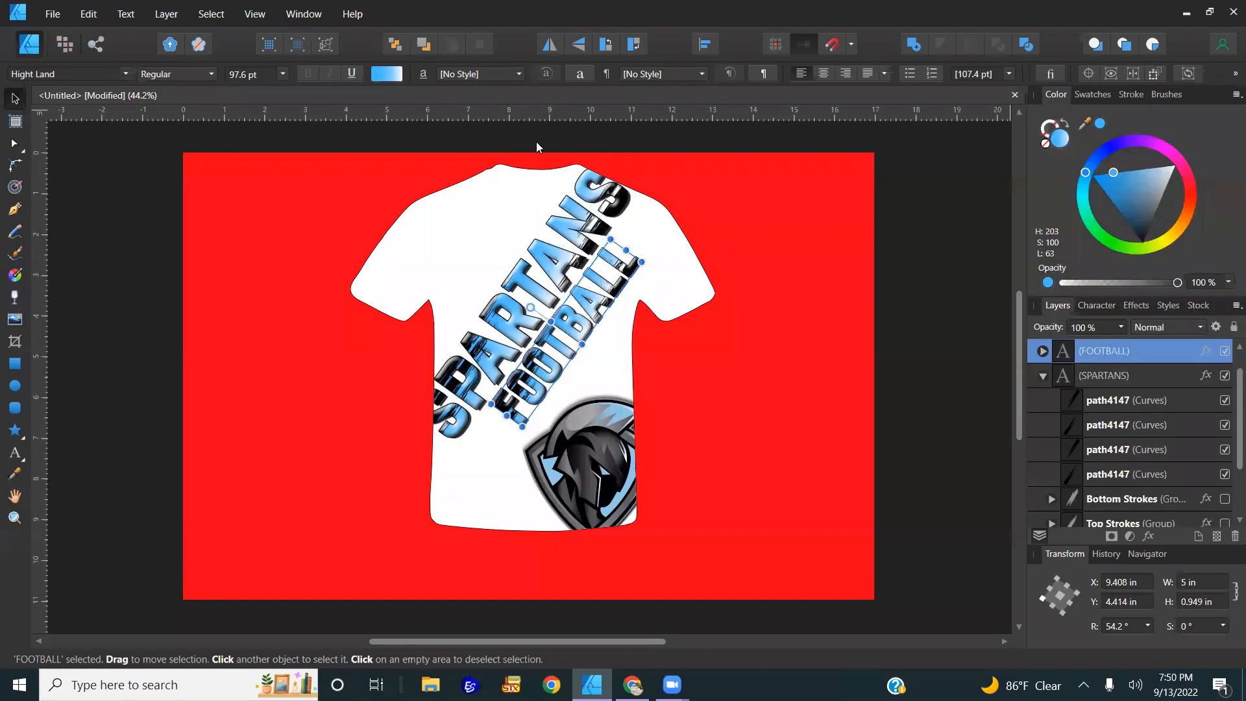
pyautogui.click(387, 75)
pyautogui.click(326, 104)
pyautogui.moveTo(392, 213); pyautogui.dragTo(409, 396)
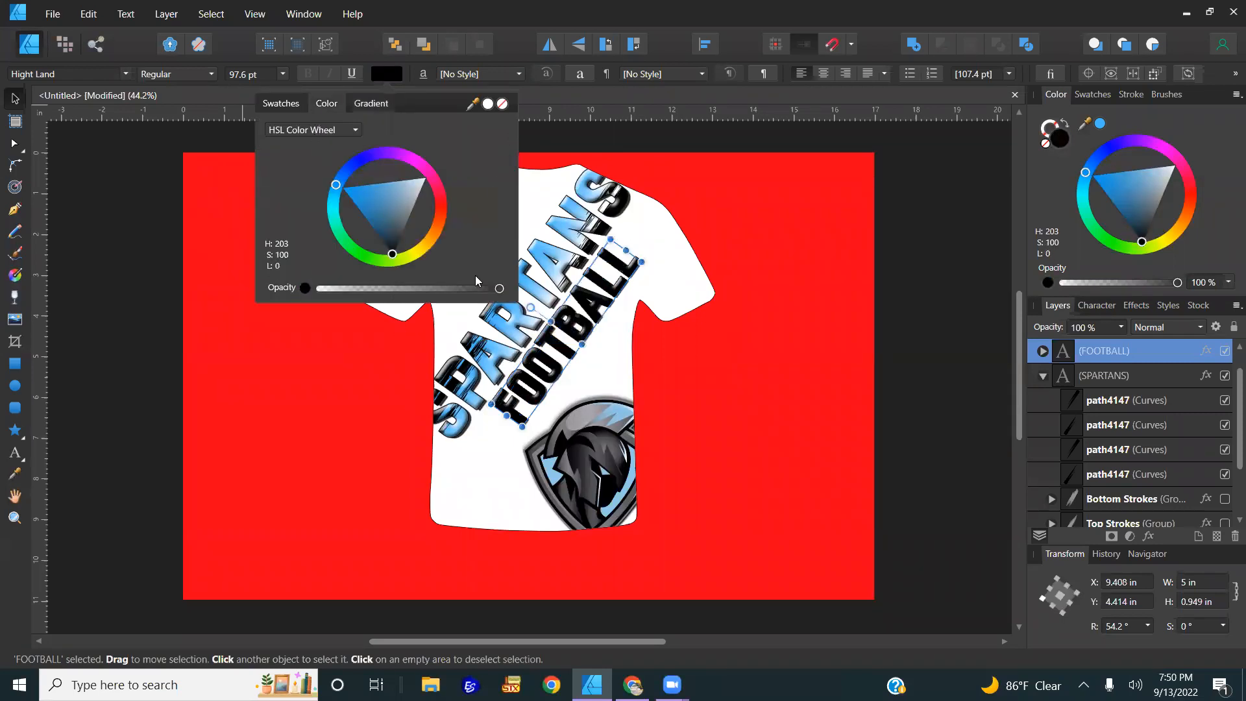
pyautogui.click(983, 340)
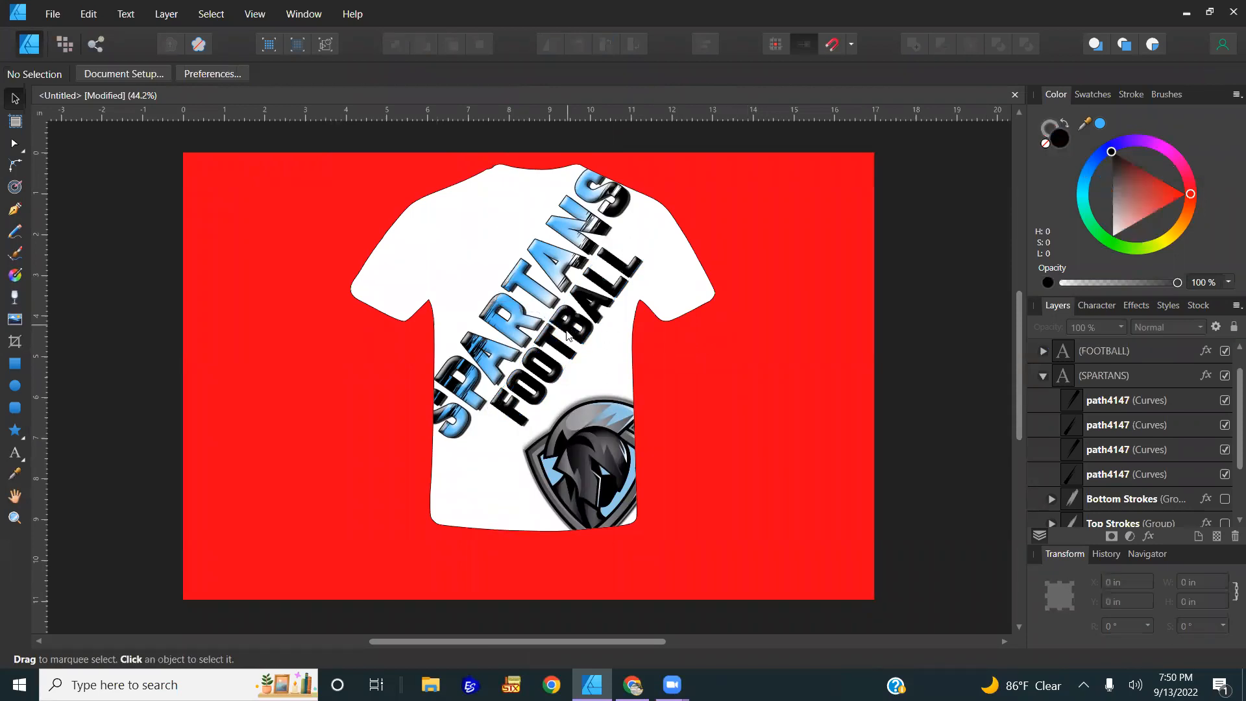
# - Shrink the FOOTBALL text to about 3.1 in wide and tuck it under the last letters of SPARTANS
pyautogui.click(527, 414)
pyautogui.click(526, 416)
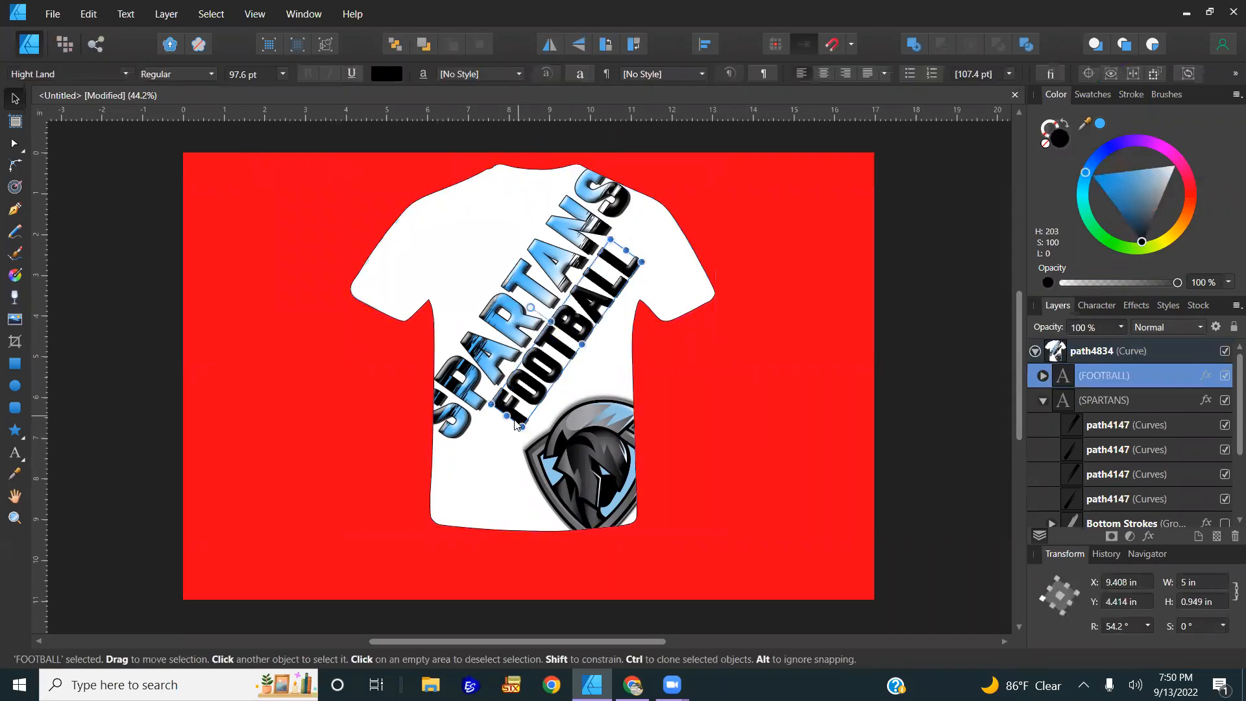
pyautogui.moveTo(520, 405); pyautogui.dragTo(533, 353)
pyautogui.moveTo(596, 290); pyautogui.dragTo(605, 274)
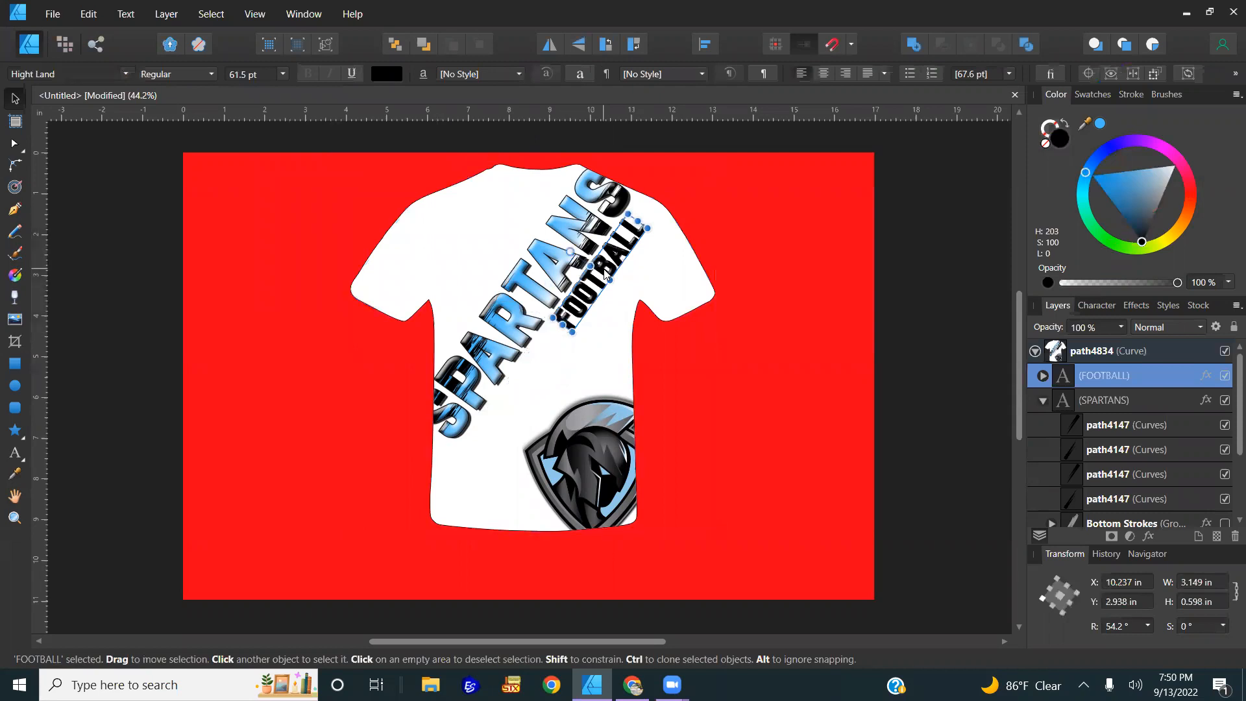
# - Rotate the SPARTANS and FOOTBALL texts together to 45°
pyautogui.click(567, 233)
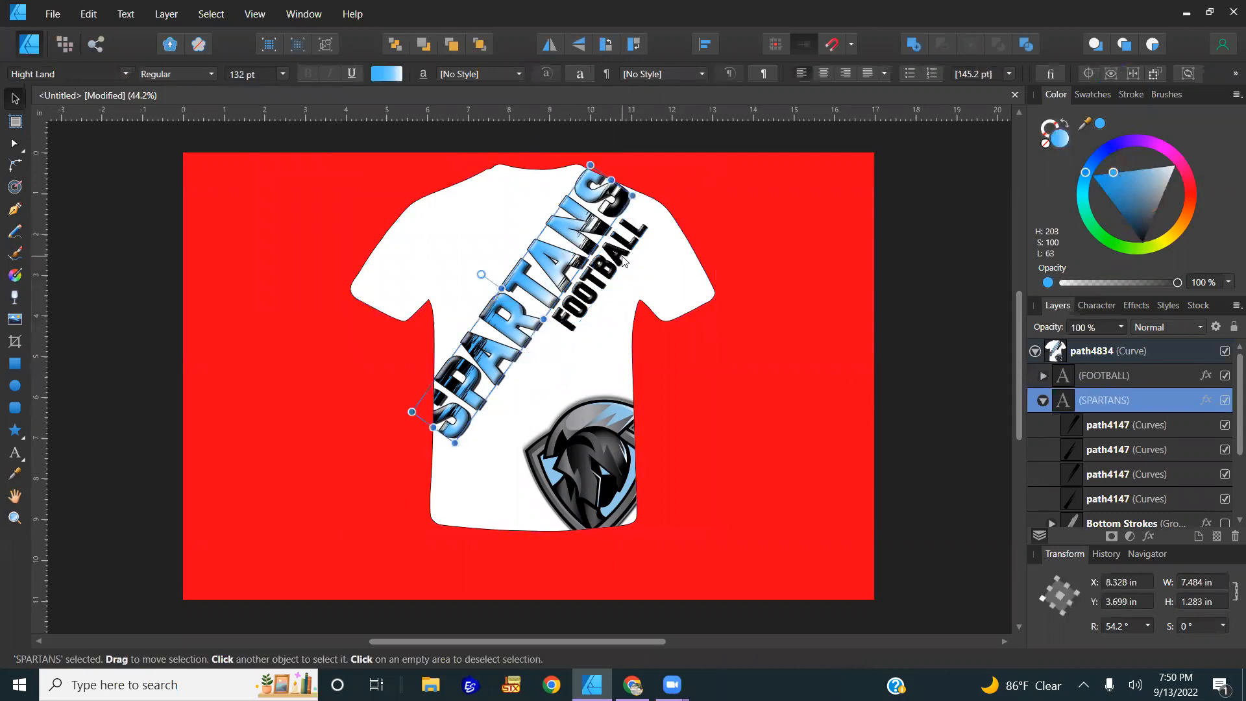
pyautogui.click(623, 261)
pyautogui.keyDown('shift'); pyautogui.click(580, 221); pyautogui.keyUp('shift')
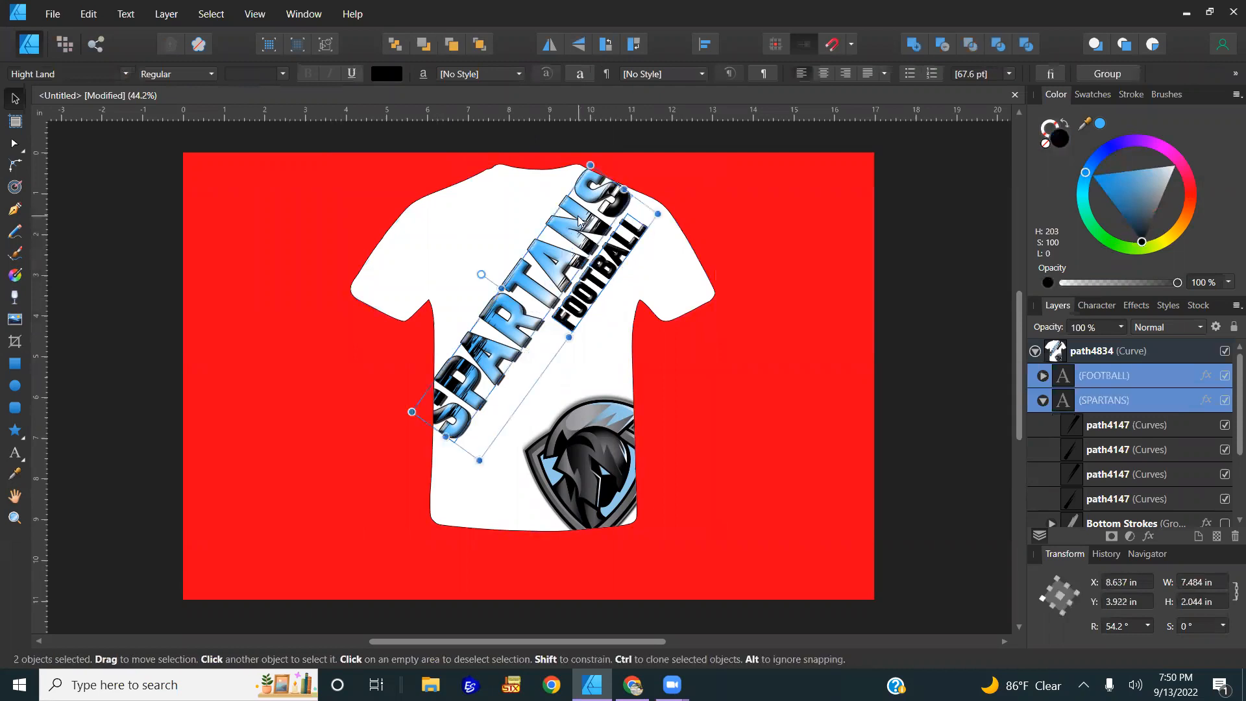
pyautogui.click(1120, 626)
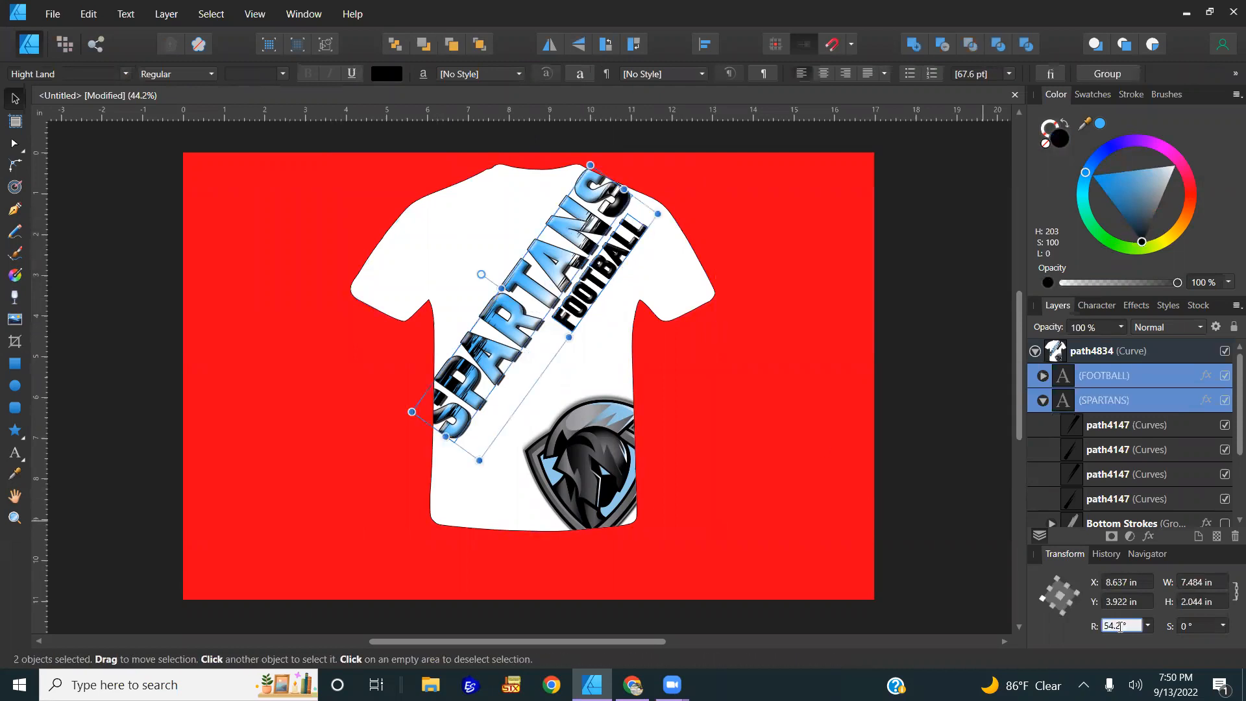
pyautogui.write('45')
pyautogui.press('Return')
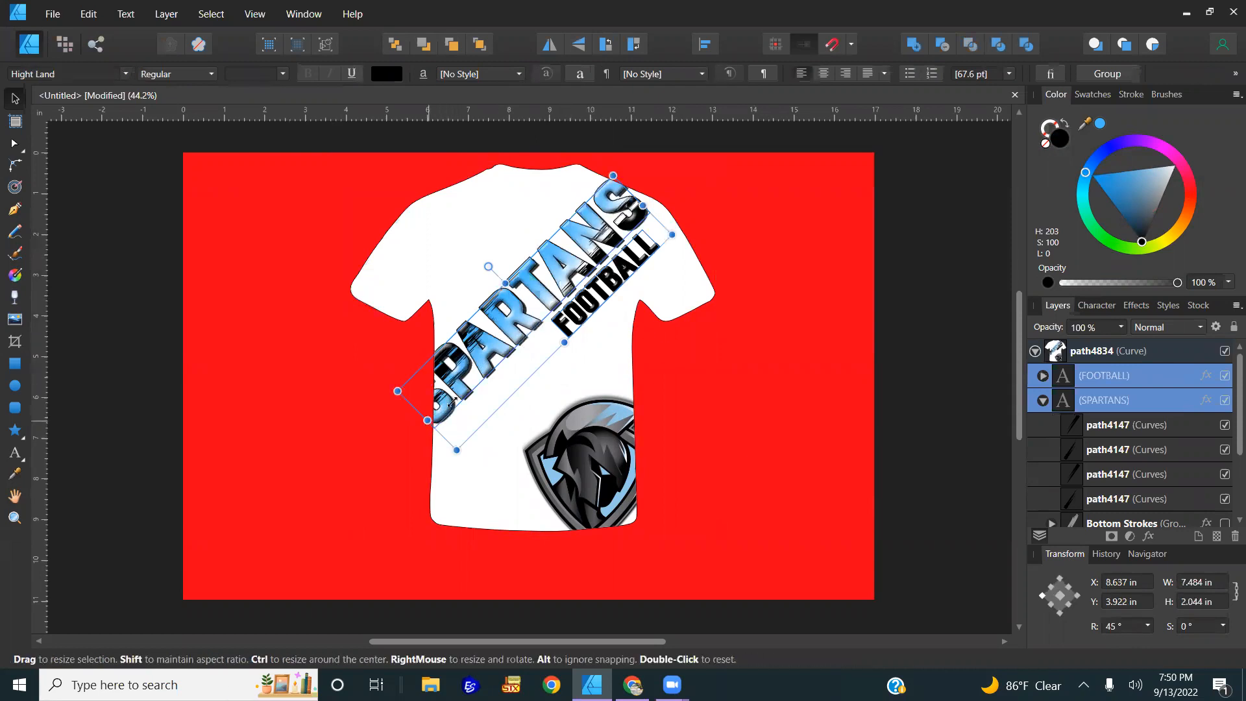
# - Shorten the combined SPARTANS and FOOTBALL selection to about 6.6 in wide and move it down to the shirt's lower half
pyautogui.moveTo(427, 421); pyautogui.dragTo(452, 395)
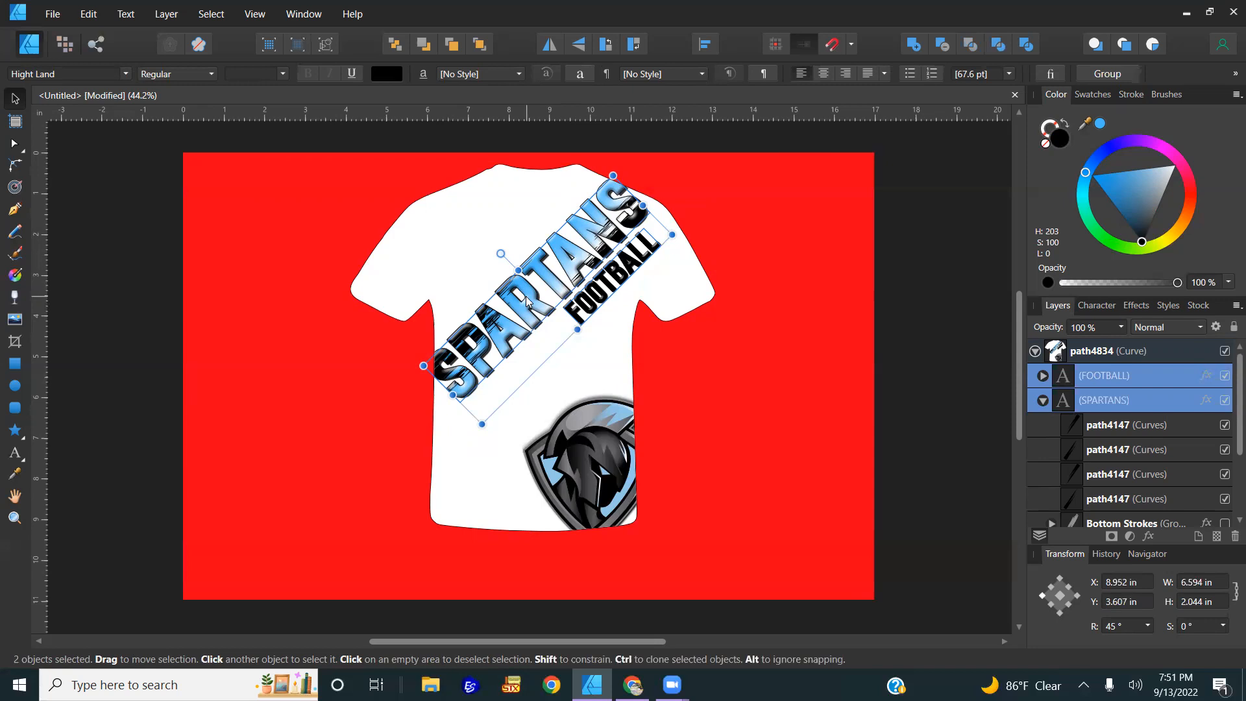
pyautogui.moveTo(524, 308); pyautogui.dragTo(515, 433)
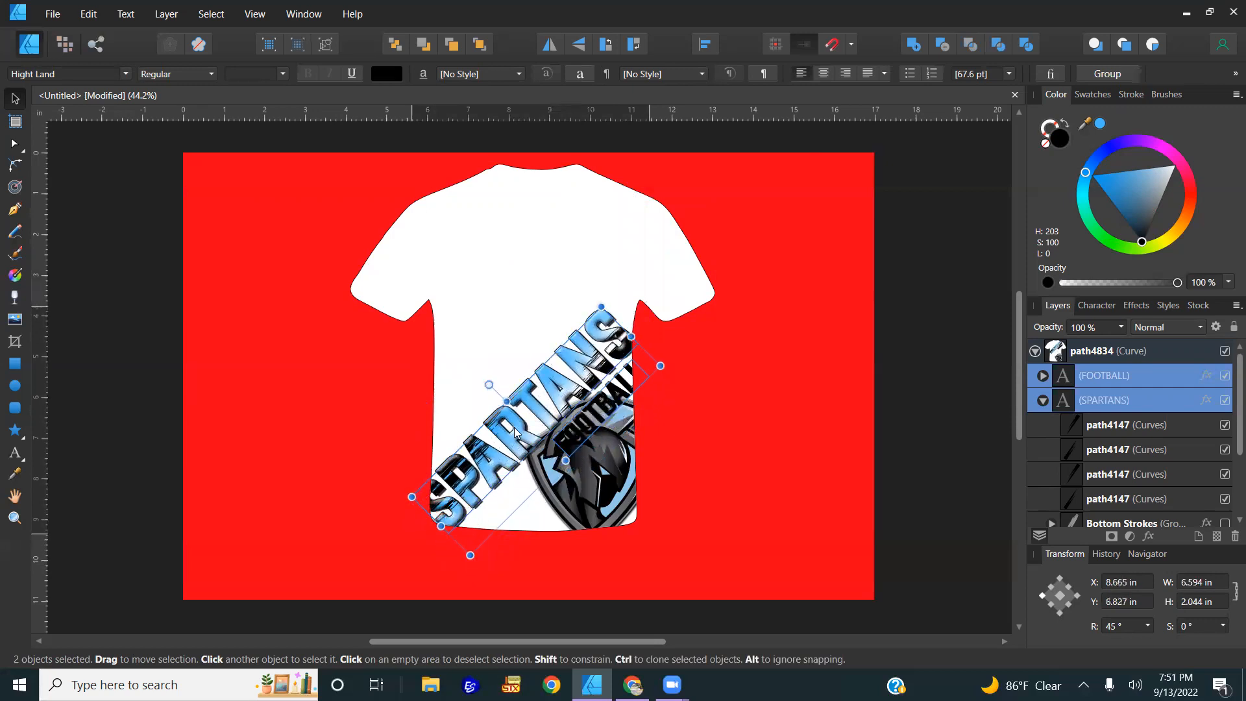
# - Rotate the SPARTANS and FOOTBALL texts together to about 54.6° and stretch them to about 9.27 in long toward the shirt's shoulder
pyautogui.moveTo(488, 382); pyautogui.dragTo(467, 383)
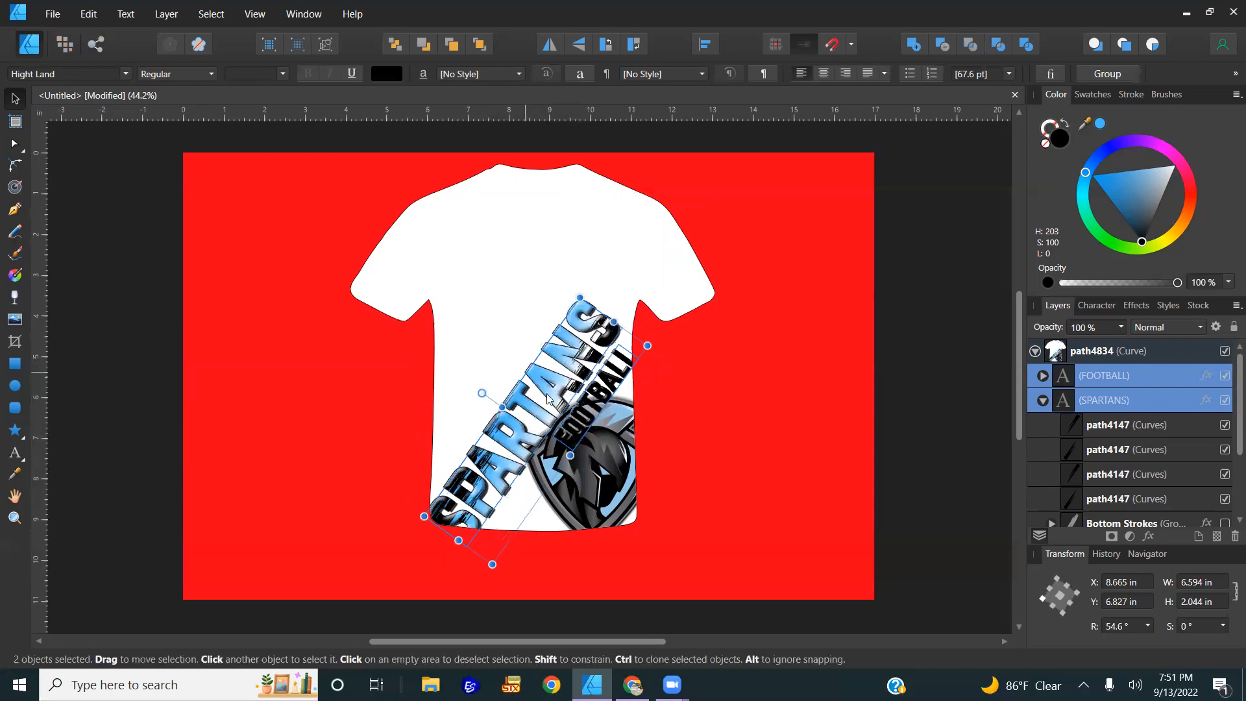
pyautogui.moveTo(547, 407); pyautogui.dragTo(543, 388)
pyautogui.moveTo(625, 277); pyautogui.dragTo(661, 205)
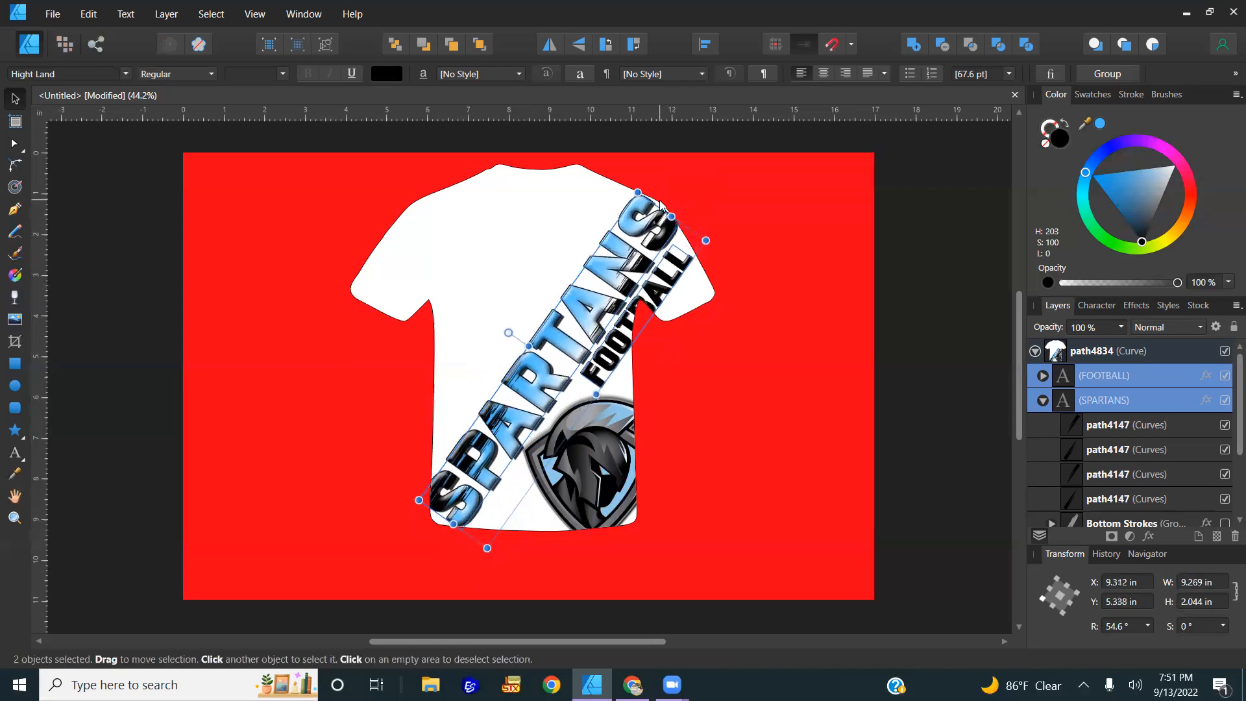
pyautogui.click(778, 285)
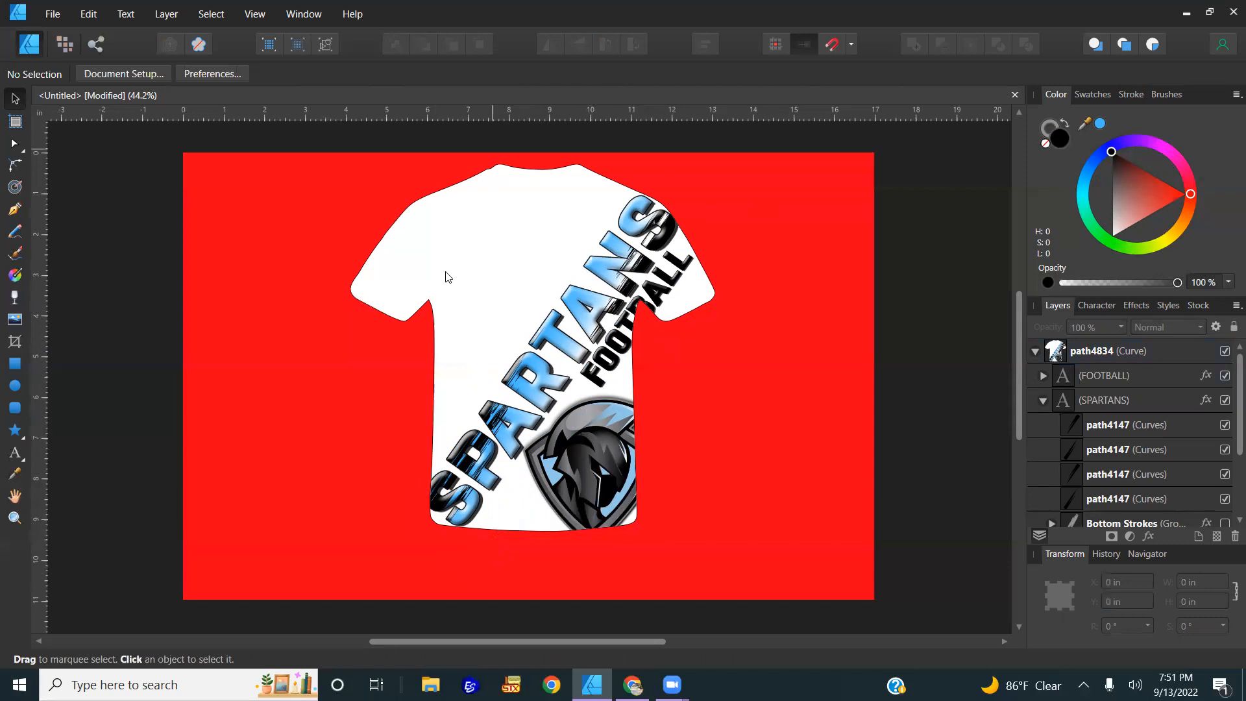
# - Move the helmet logo to the shirt's upper-left chest and resize it to about 4 in wide
pyautogui.click(619, 481)
pyautogui.click(619, 481)
pyautogui.moveTo(620, 480); pyautogui.dragTo(522, 288)
pyautogui.moveTo(414, 361); pyautogui.dragTo(389, 389)
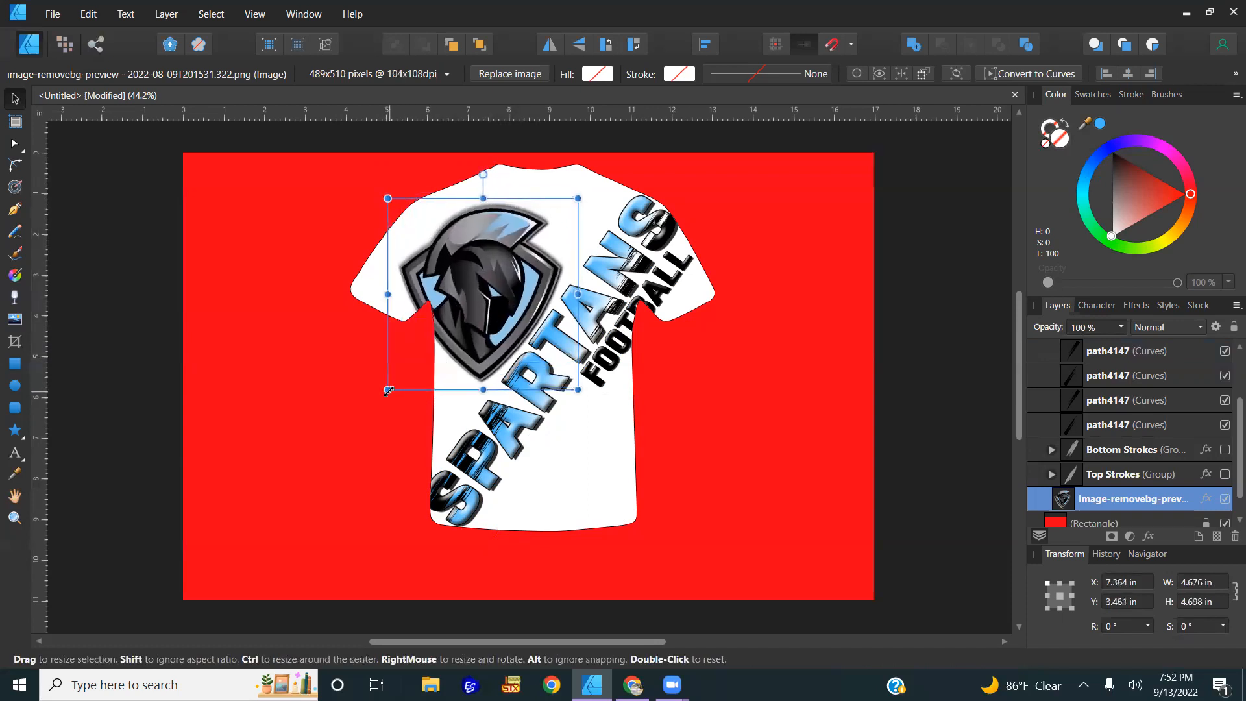
pyautogui.moveTo(388, 391); pyautogui.dragTo(415, 361)
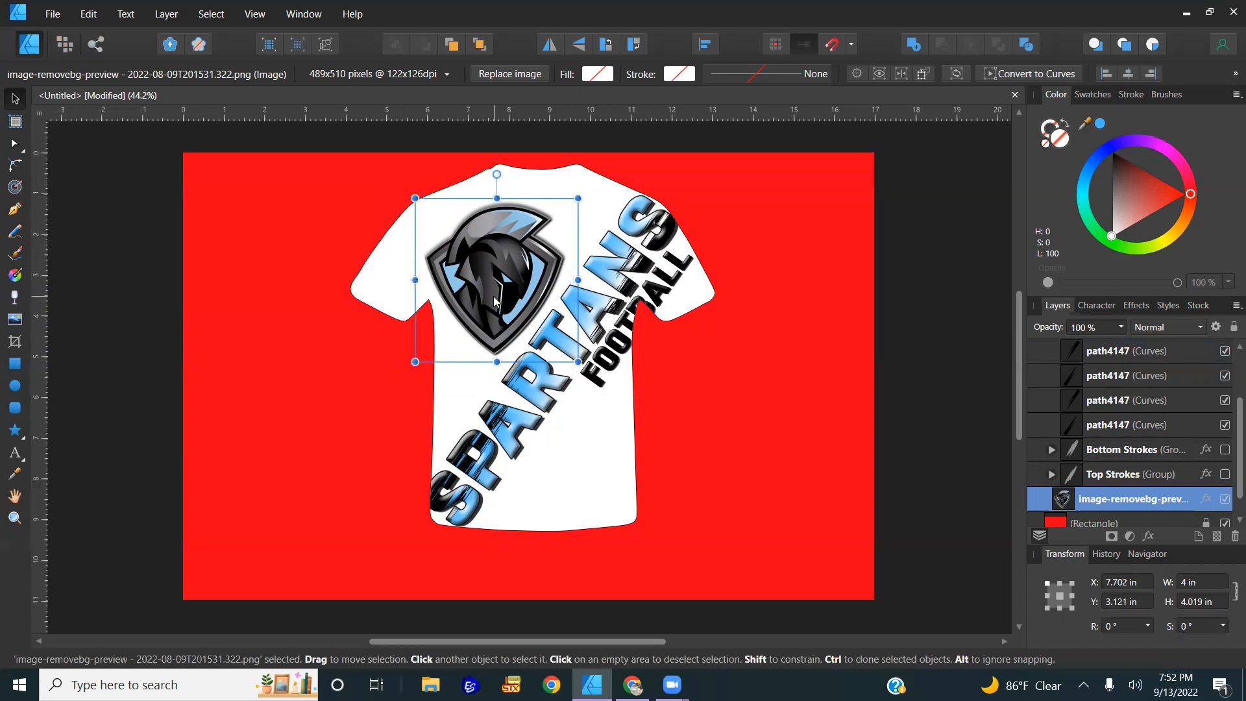
# - Select the SPARTANS and FOOTBALL texts together and set their rotation to -90°
pyautogui.click(612, 304)
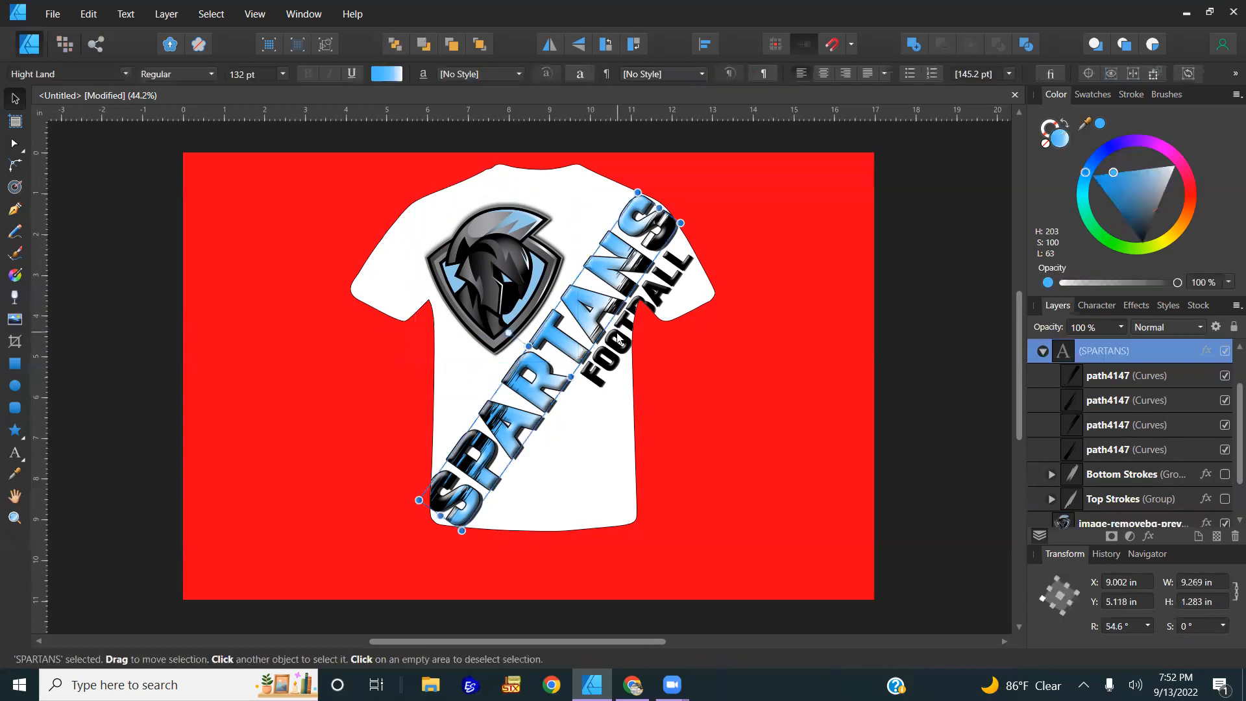
pyautogui.keyDown('shift'); pyautogui.click(618, 339); pyautogui.keyUp('shift')
pyautogui.click(1138, 627)
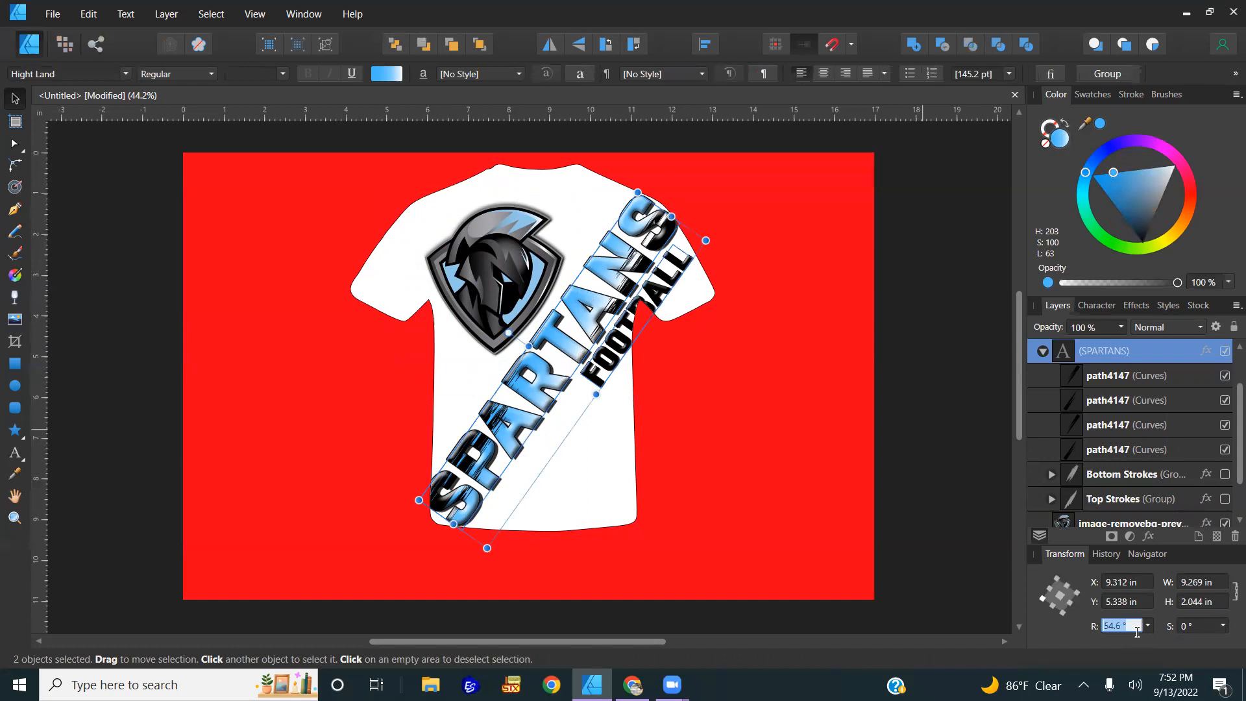
pyautogui.write('-90')
pyautogui.press('Return')
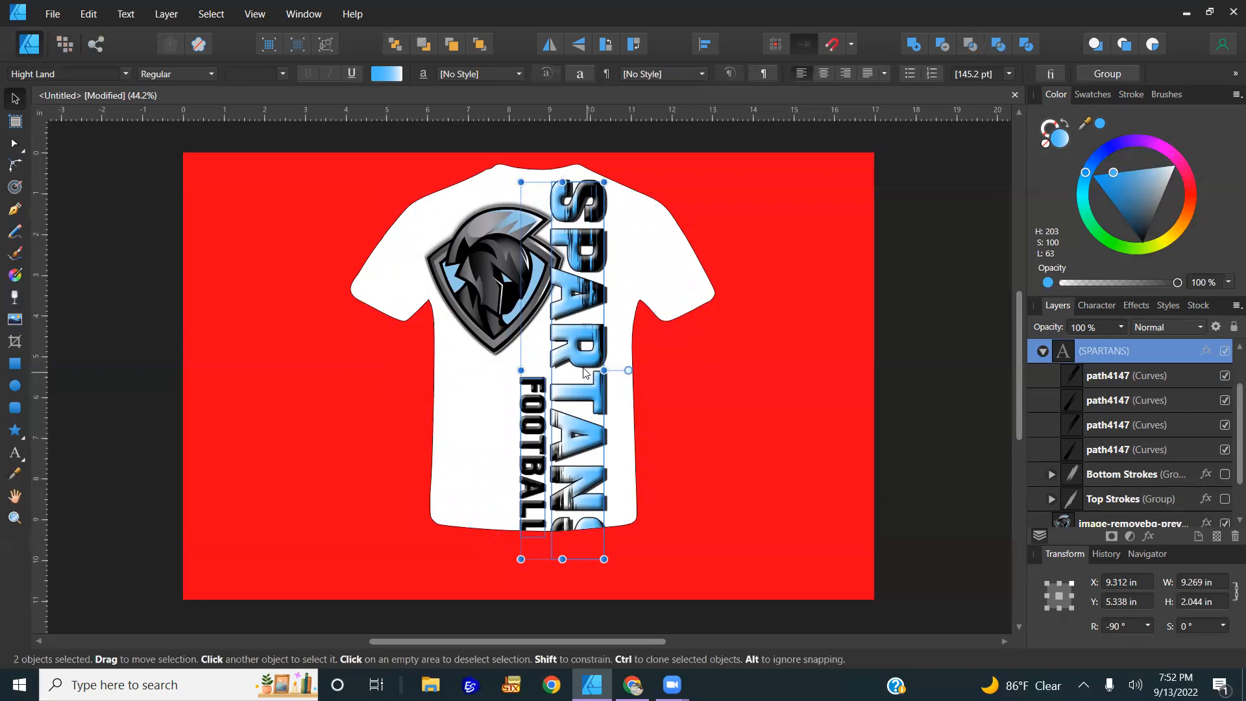
# - Shift both vertical texts up on the shirt and shorten them to about 7.88 in long, inside the collar and hem
pyautogui.moveTo(583, 371); pyautogui.dragTo(592, 357)
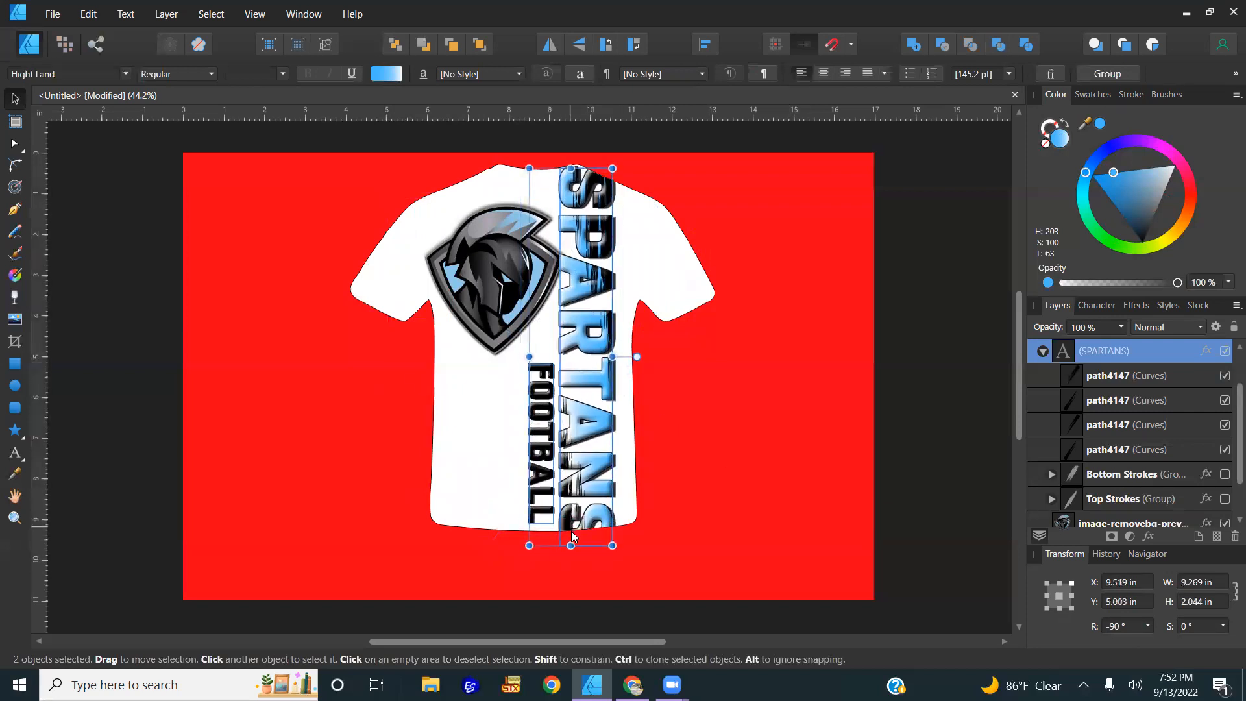
pyautogui.moveTo(571, 536); pyautogui.dragTo(571, 528)
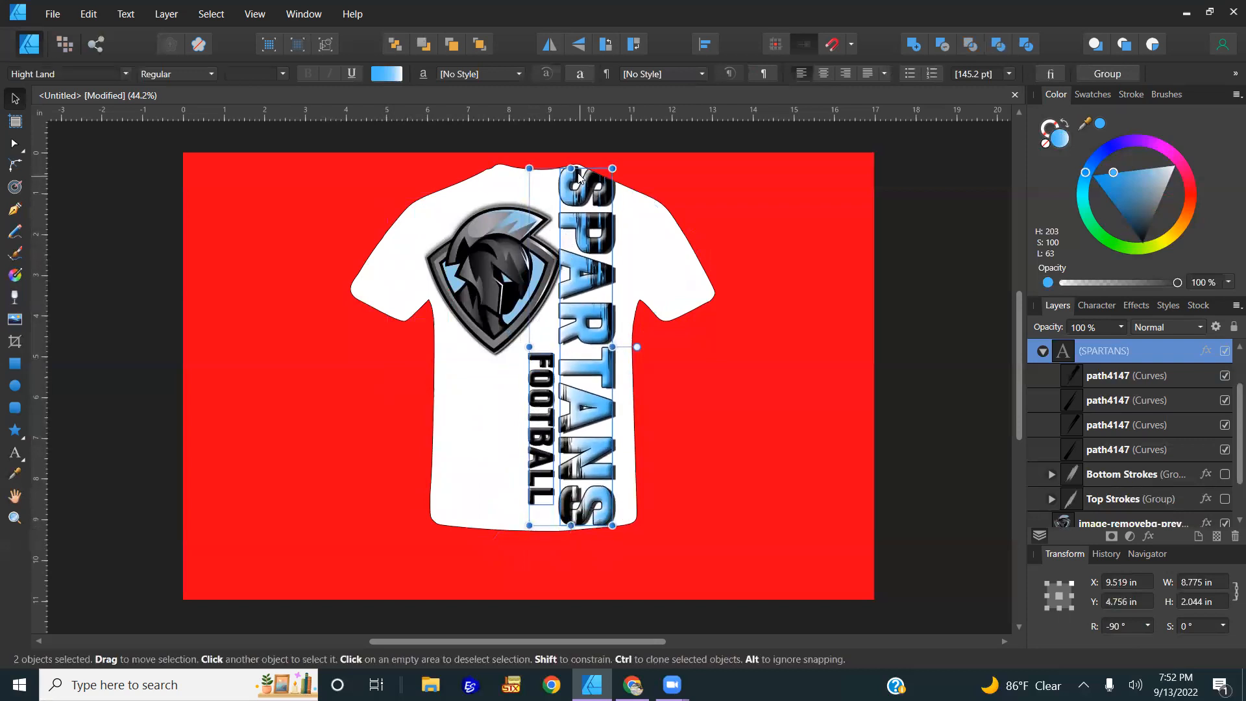
pyautogui.moveTo(575, 170); pyautogui.dragTo(580, 200)
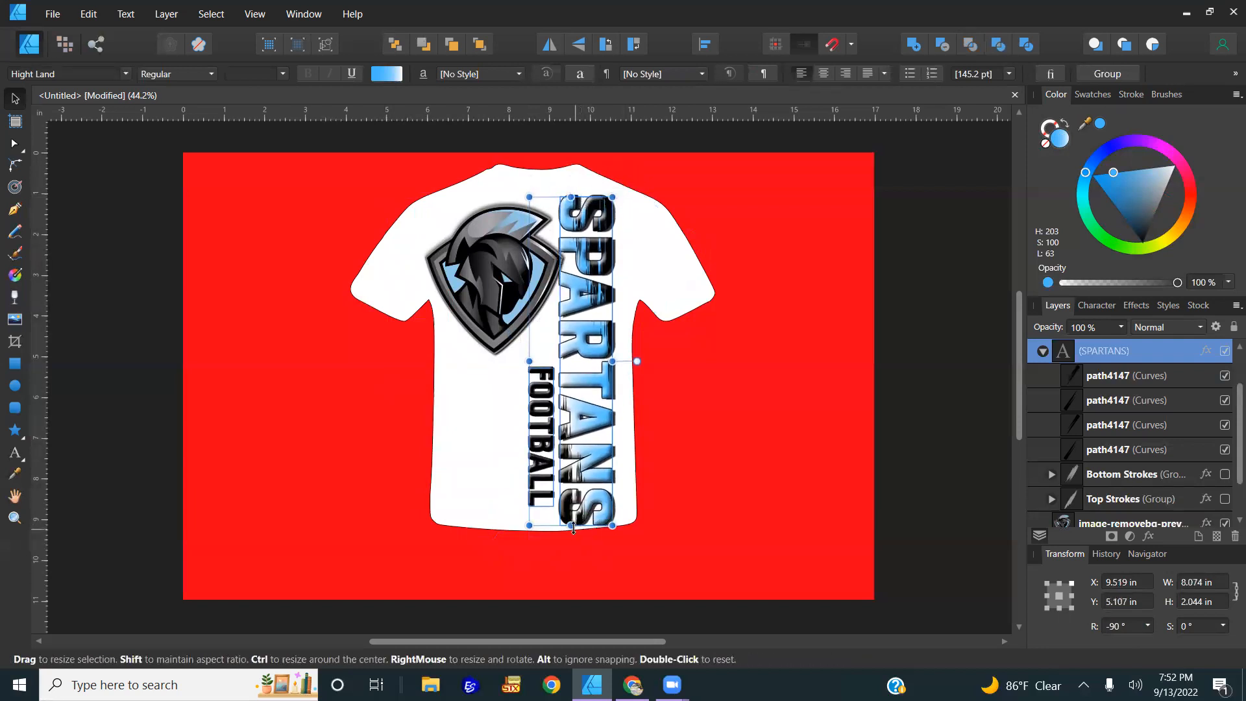
pyautogui.moveTo(572, 524); pyautogui.dragTo(572, 517)
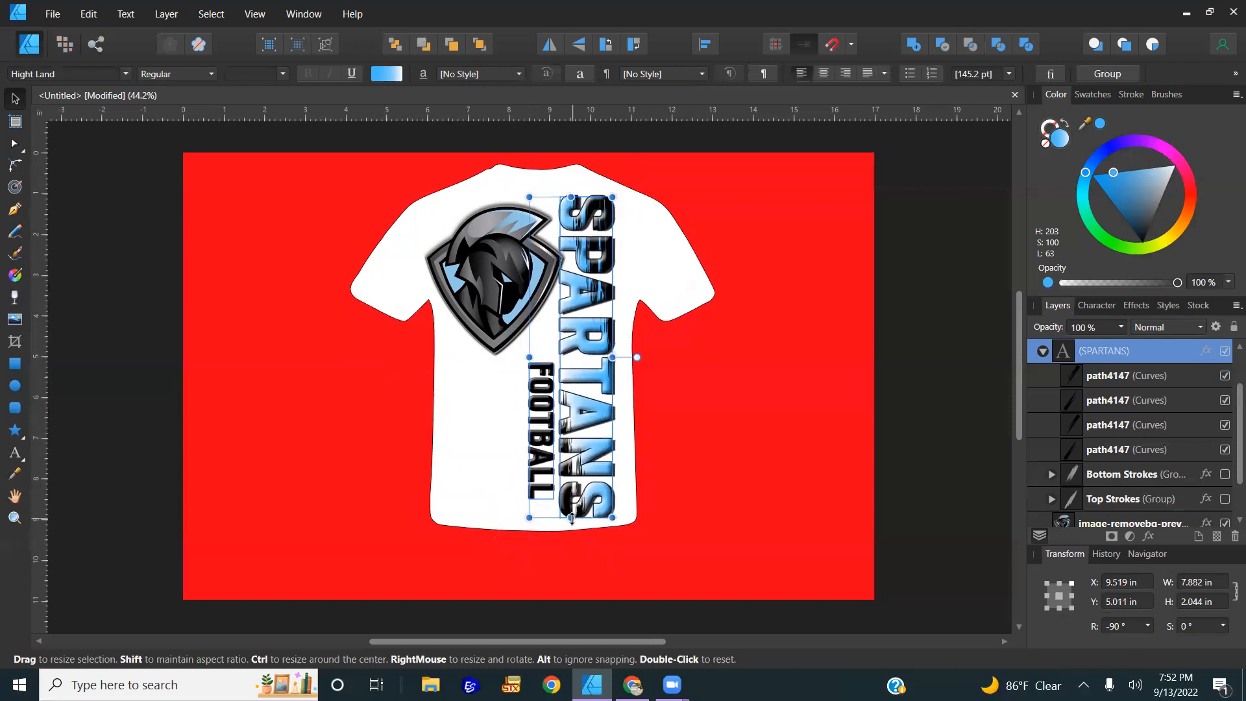
# - Try turning both vertical texts 180° so they read upward, and undo the rotation
pyautogui.click(605, 44)
pyautogui.click(605, 44)
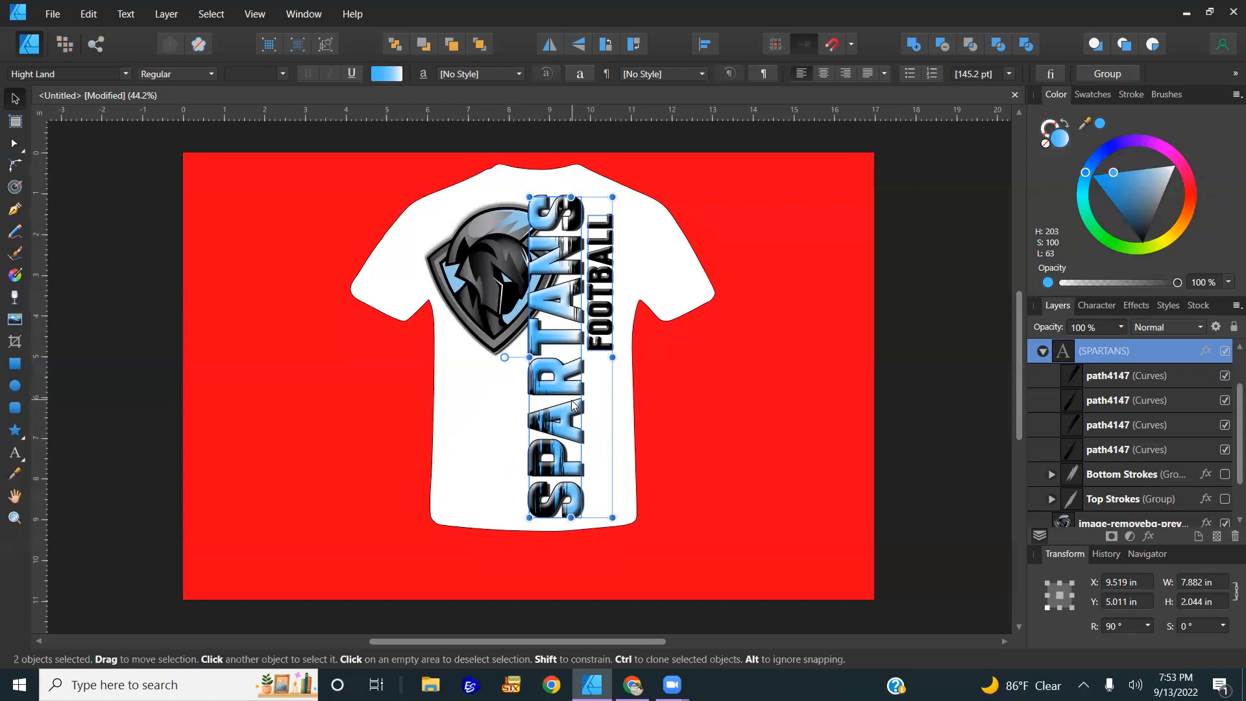
pyautogui.hotkey('ctrl', 'z')
pyautogui.hotkey('ctrl', 'z')
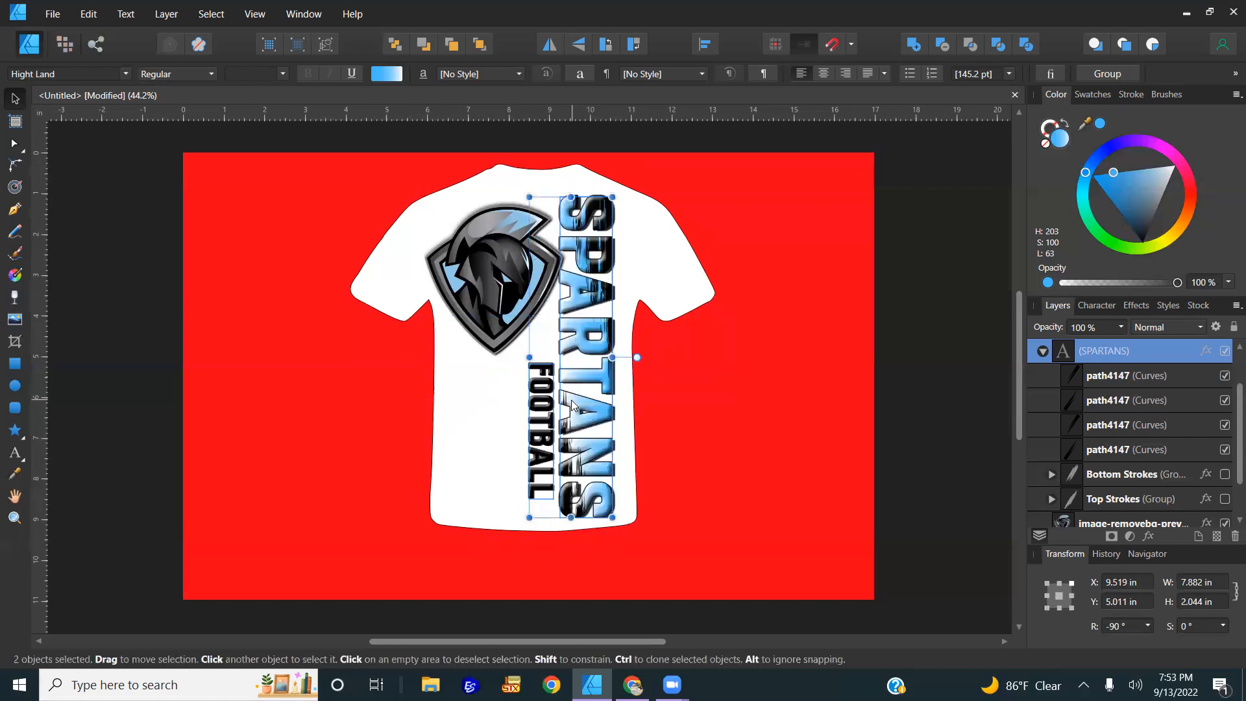
# - Move the helmet logo to the shirt's lower-left area and the FOOTBALL text up beside the middle letters of SPARTANS
pyautogui.moveTo(524, 314); pyautogui.dragTo(492, 484)
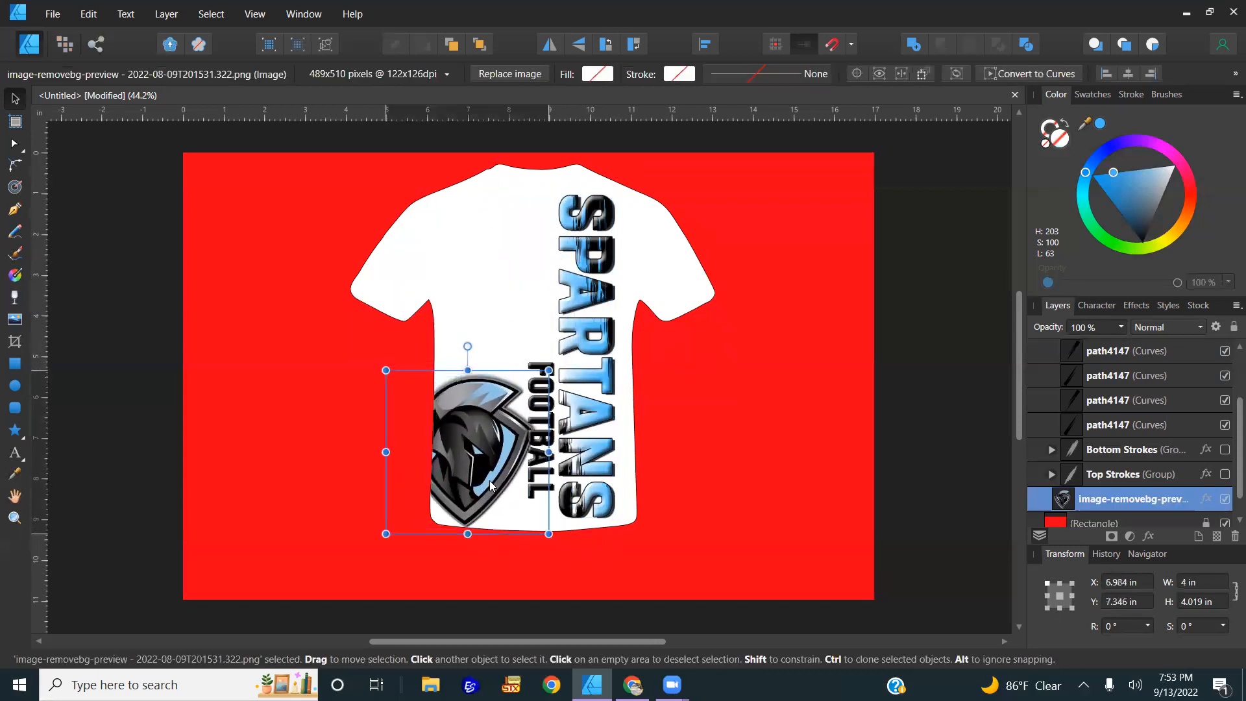
pyautogui.click(548, 377)
pyautogui.click(549, 377)
pyautogui.moveTo(548, 376); pyautogui.dragTo(545, 270)
pyautogui.click(493, 423)
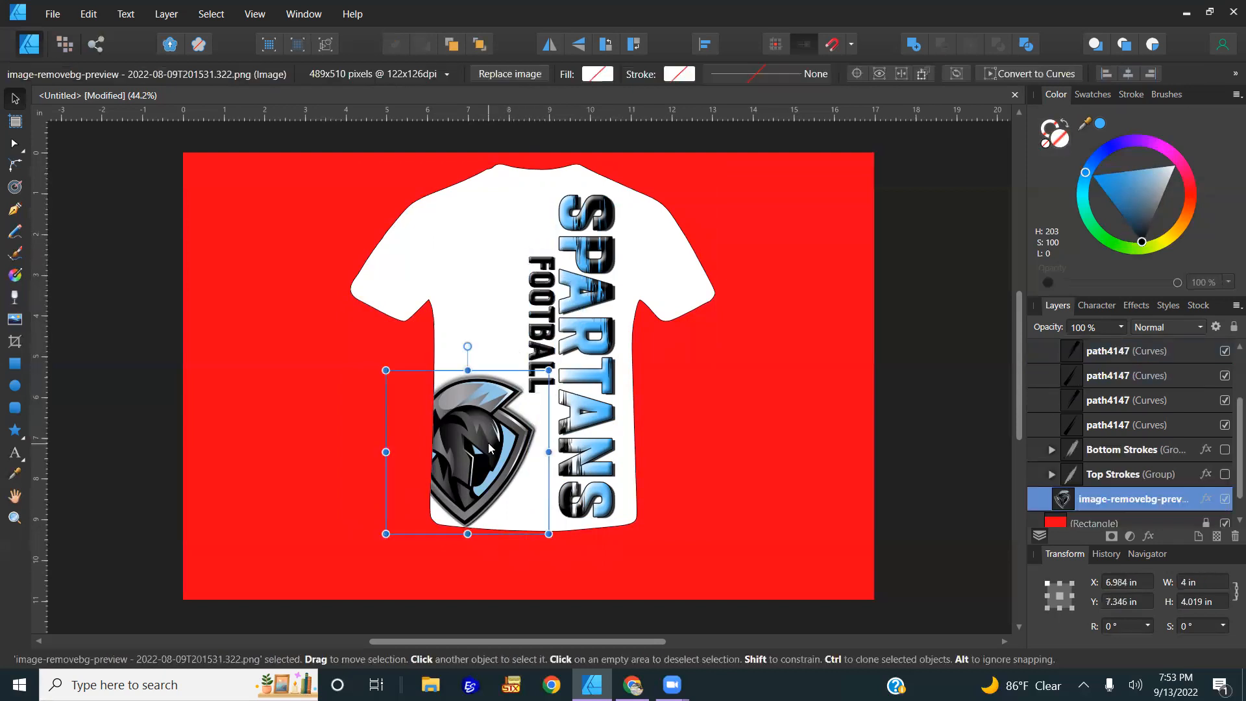
pyautogui.moveTo(490, 448); pyautogui.dragTo(505, 459)
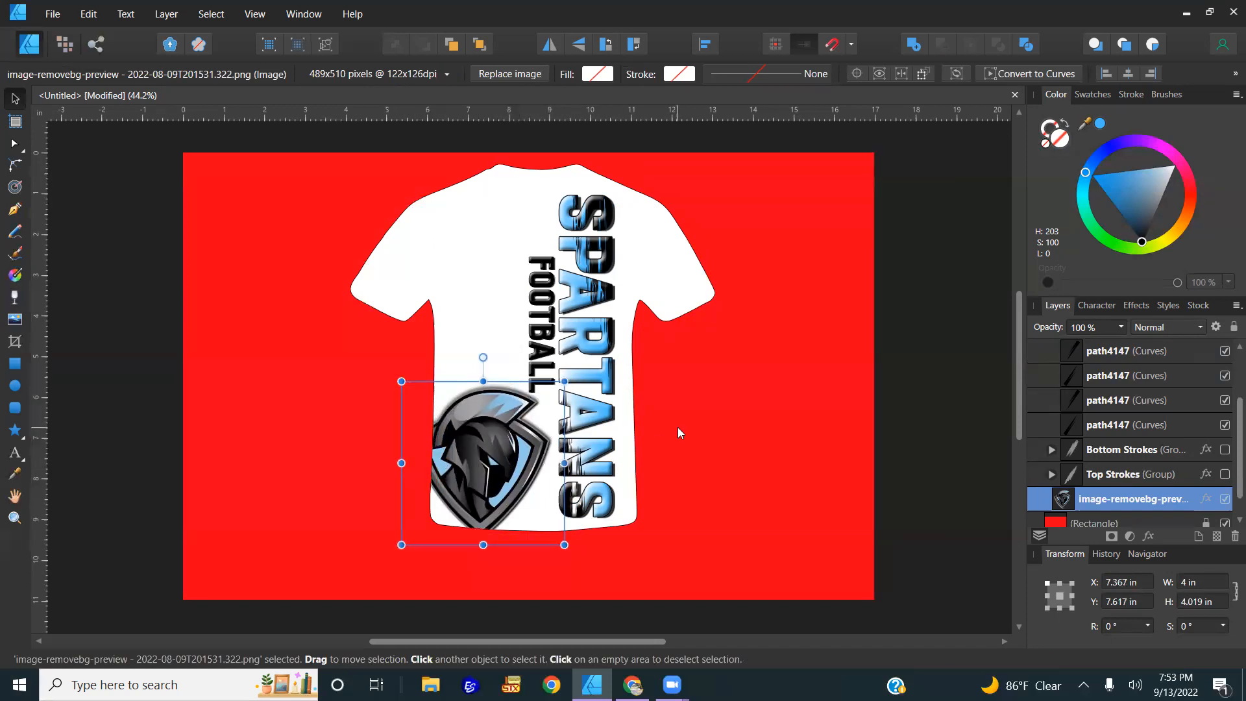
# - Shift the SPARTANS text slightly toward the logo and enlarge it to about 8.98 in long, spanning the shirt from collar to hem
pyautogui.click(604, 344)
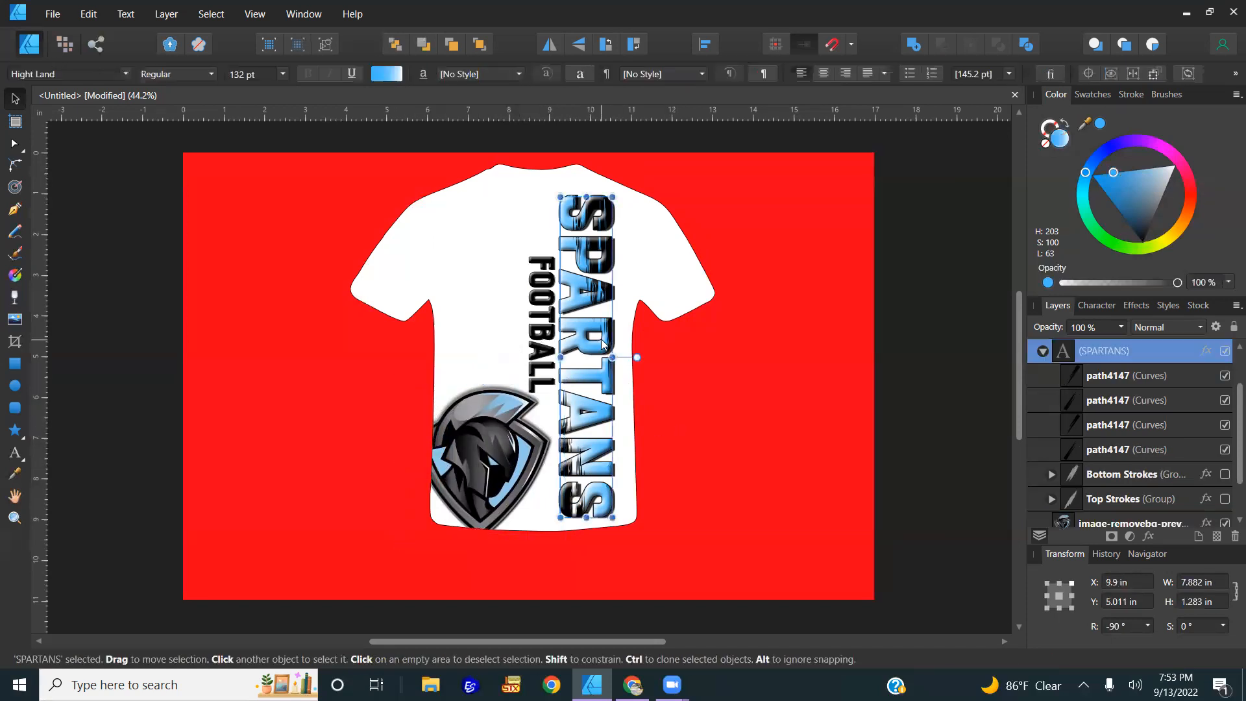
pyautogui.moveTo(602, 344); pyautogui.dragTo(594, 344)
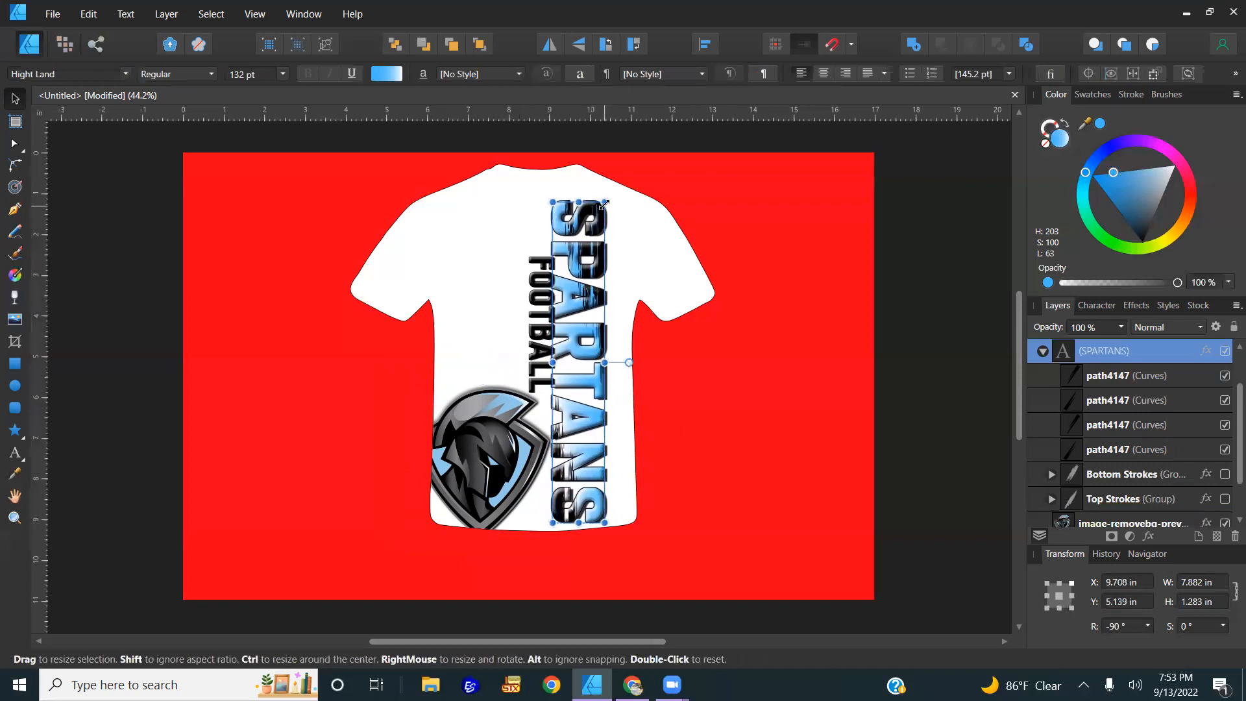
pyautogui.moveTo(605, 202); pyautogui.dragTo(621, 174)
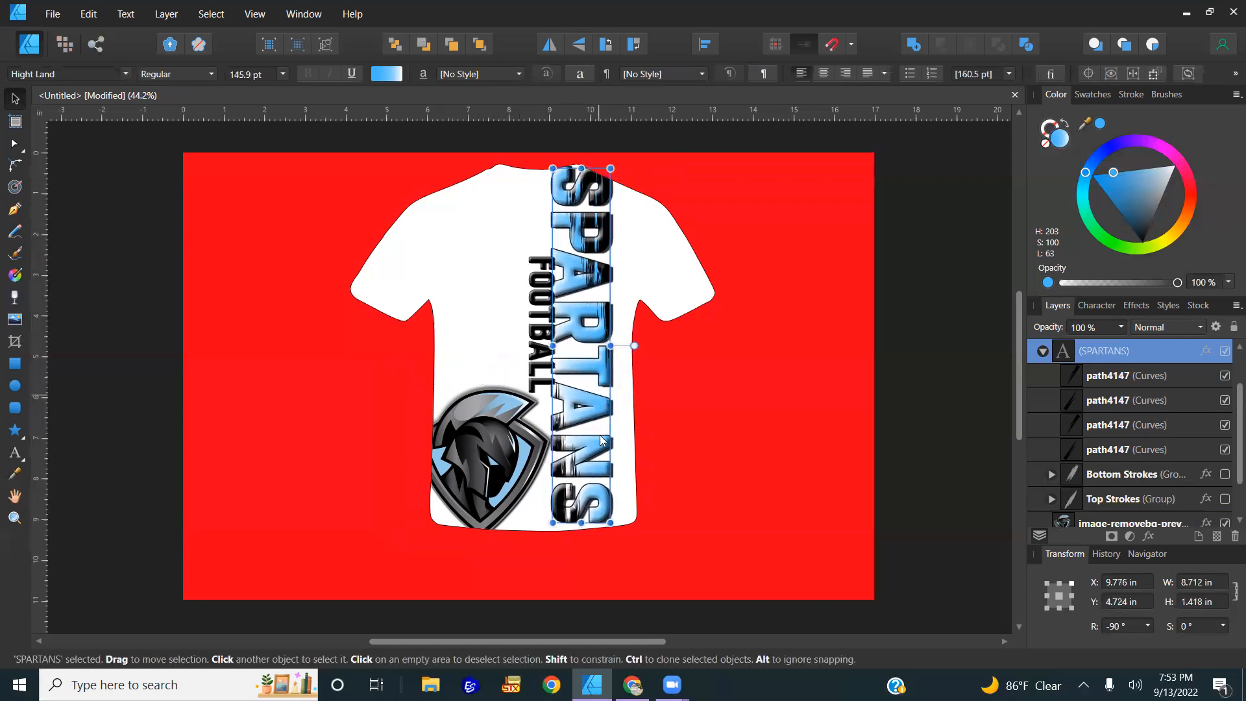
pyautogui.moveTo(581, 521); pyautogui.dragTo(581, 534)
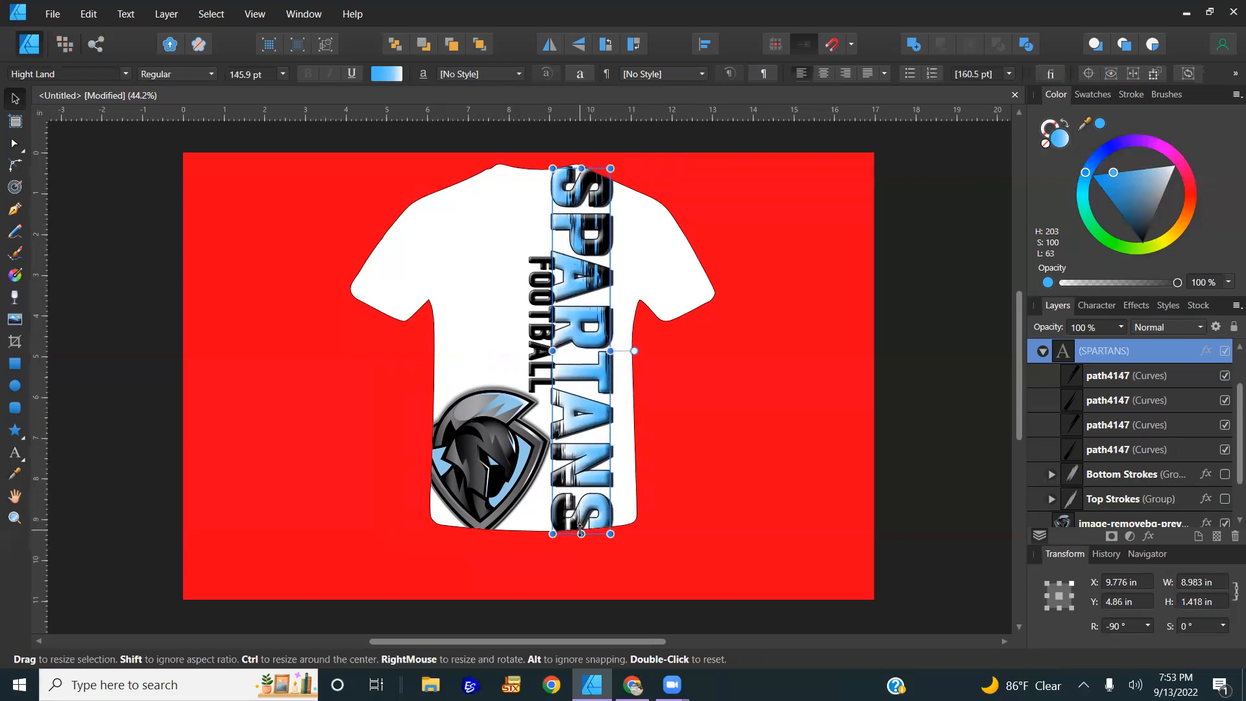
pyautogui.click(709, 493)
# - Nudge the helmet logo toward SPARTANS and enlarge it to about 4.6 in wide, running off the shirt's lower-left edge
pyautogui.click(520, 462)
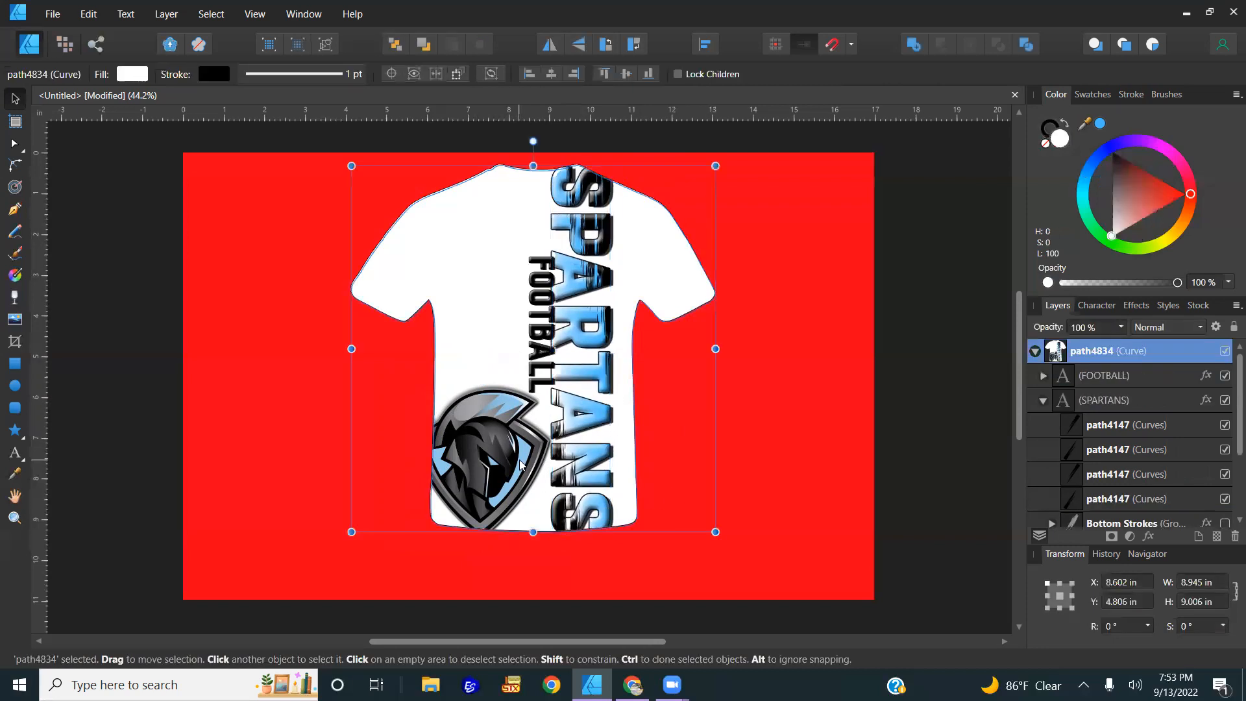
pyautogui.click(520, 463)
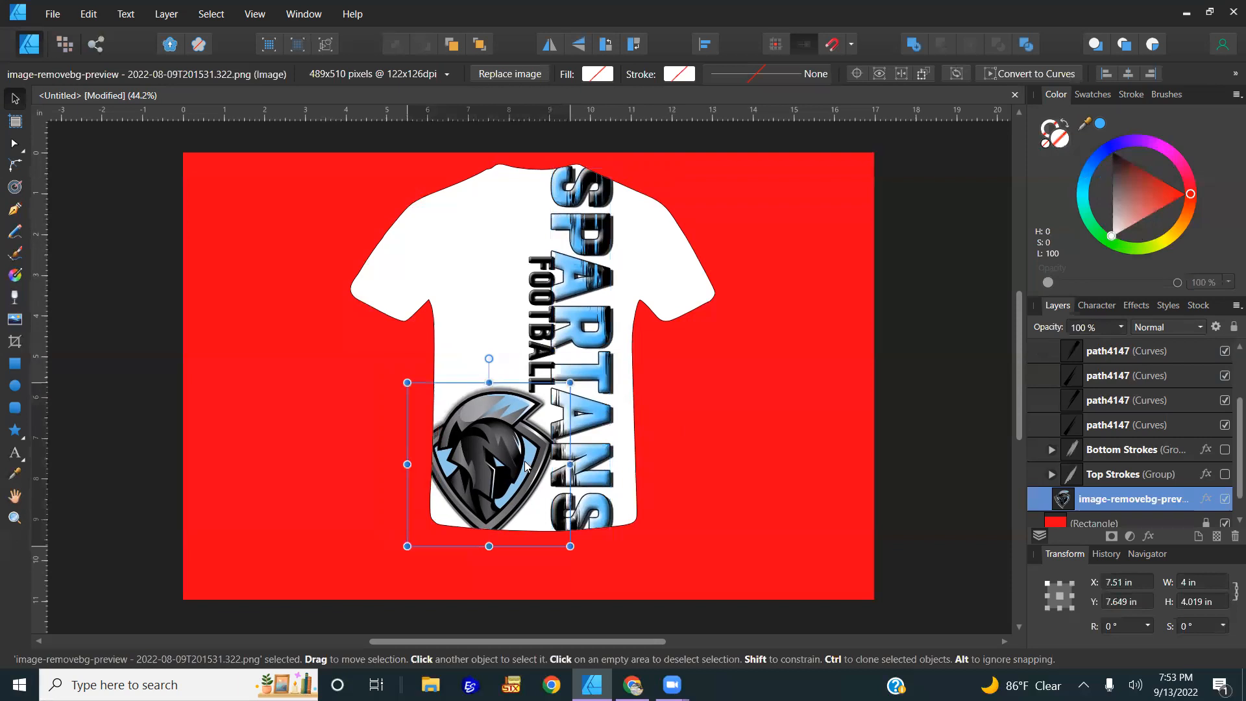
pyautogui.moveTo(407, 546); pyautogui.dragTo(381, 571)
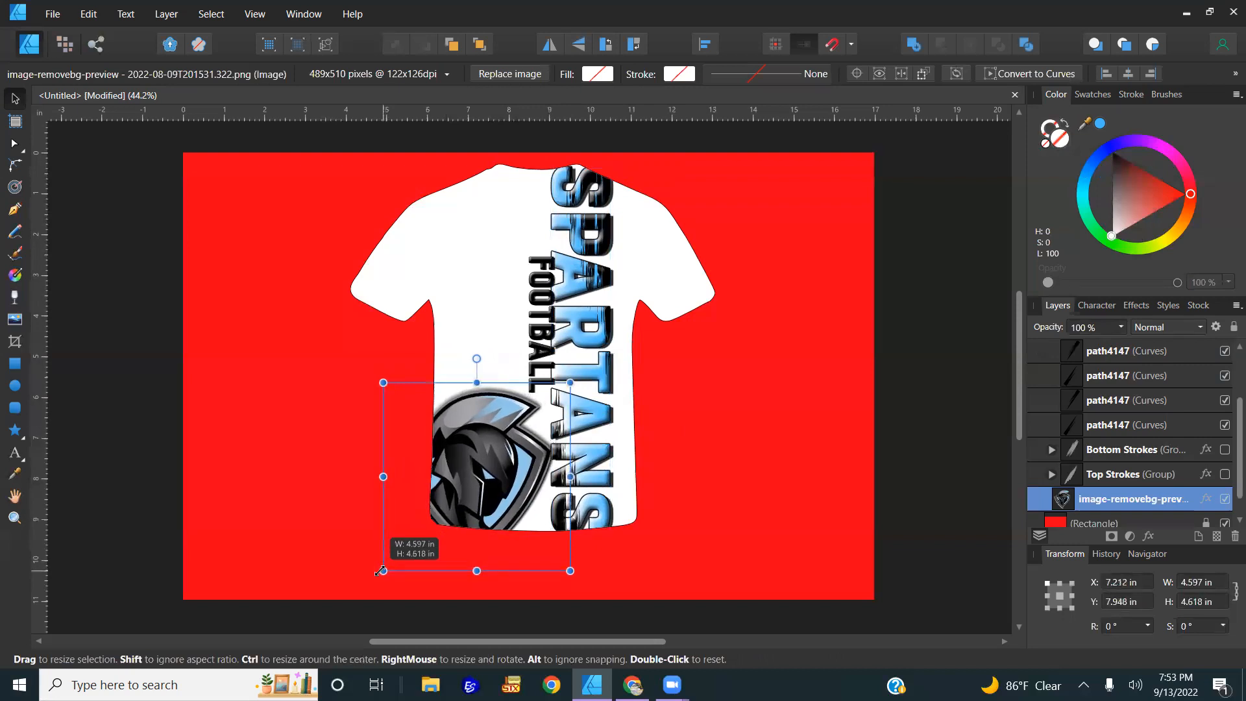
pyautogui.click(740, 370)
# - Move the FOOTBALL text down over the helmet logo's edge, beside the last letters of SPARTANS
pyautogui.click(548, 322)
pyautogui.doubleClick(548, 323)
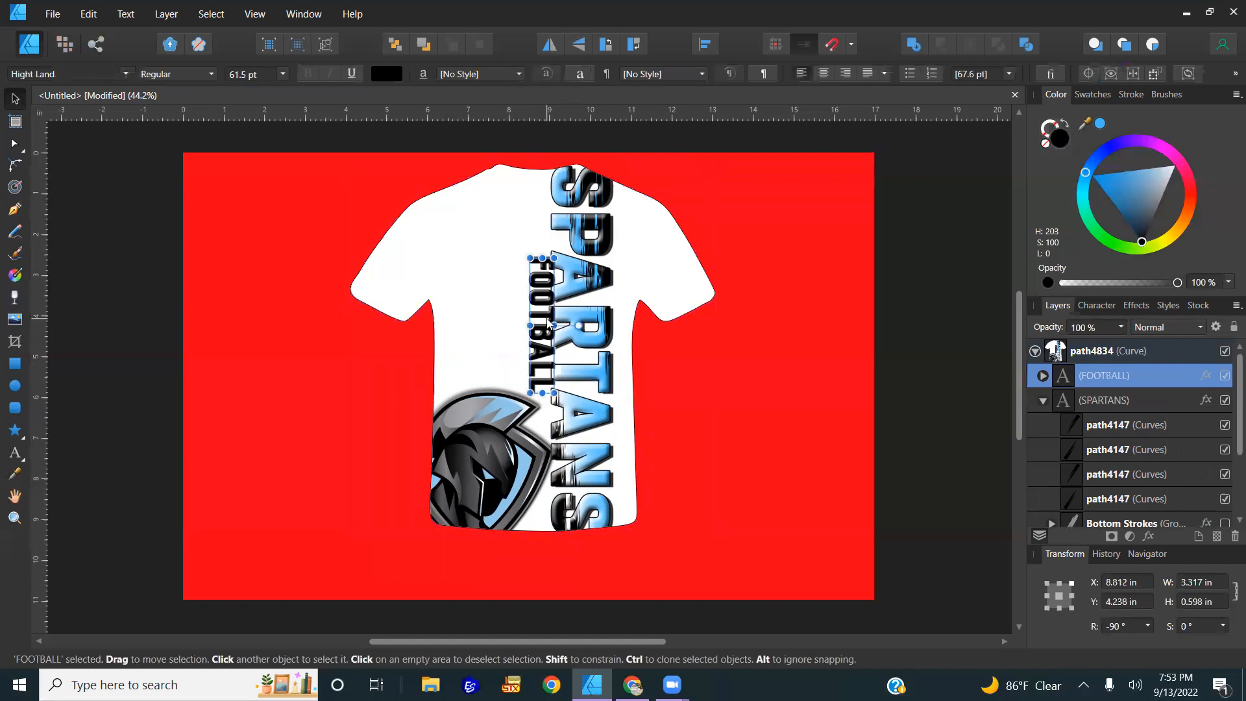
pyautogui.moveTo(549, 323); pyautogui.dragTo(539, 320)
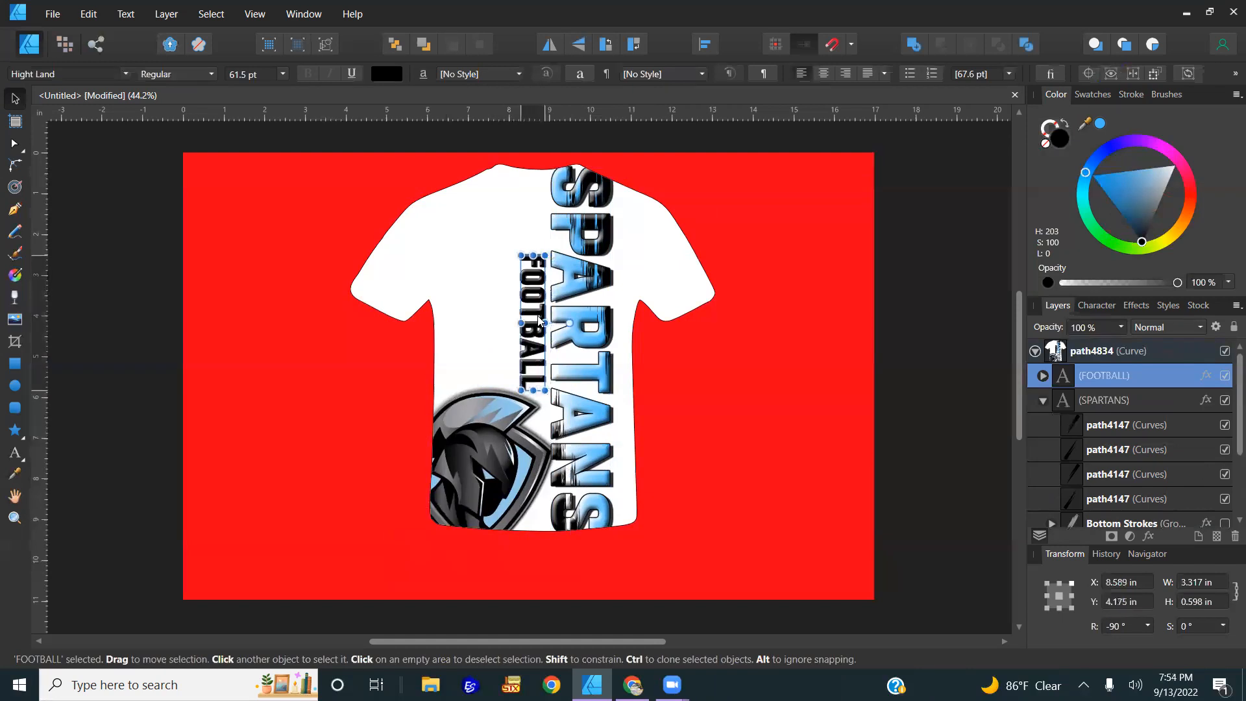
pyautogui.moveTo(539, 319); pyautogui.dragTo(542, 465)
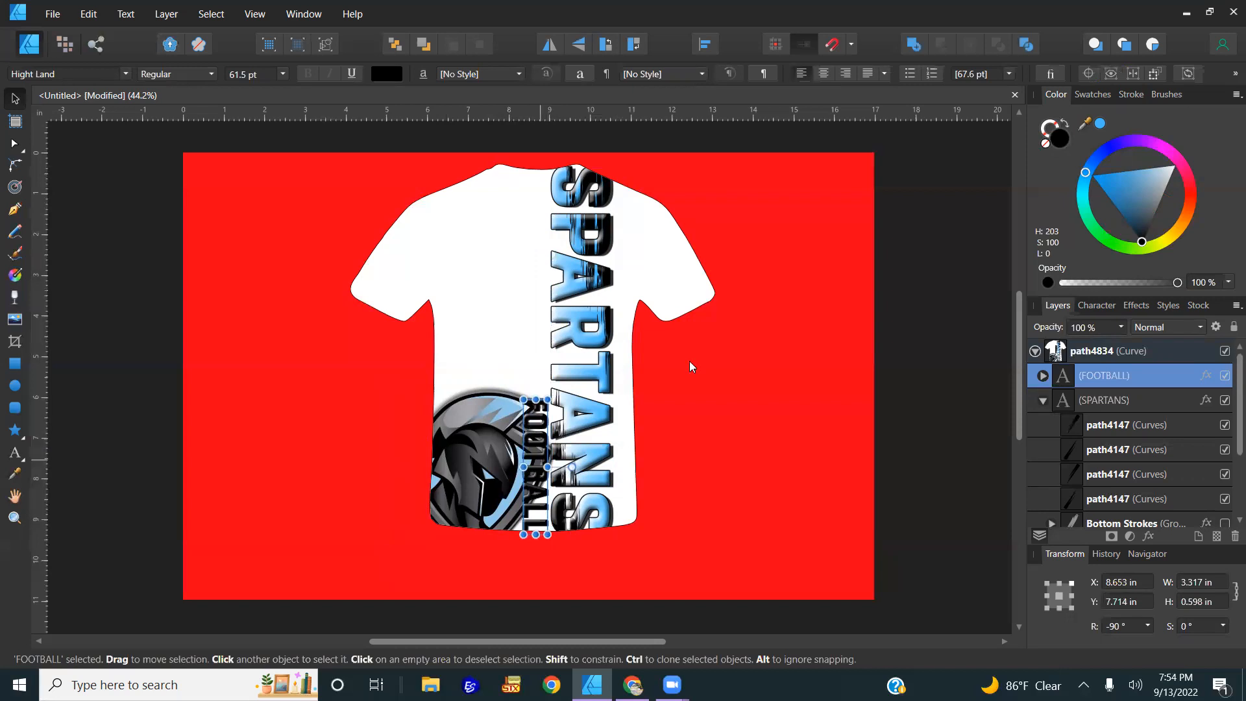
# - Give the FOOTBALL text a white outline, trying a 10 pt width before setting it to 5 pt
pyautogui.click(1049, 124)
pyautogui.moveTo(1149, 206); pyautogui.dragTo(1072, 317)
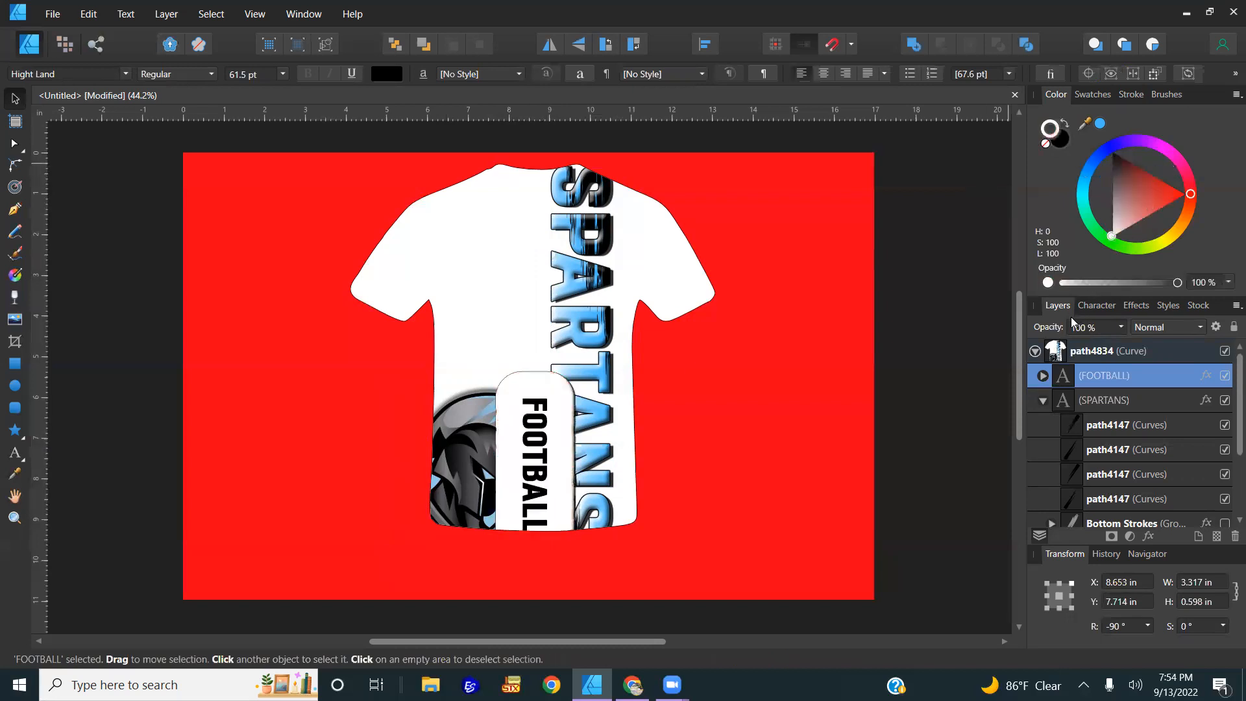
pyautogui.click(1132, 94)
pyautogui.click(1207, 141)
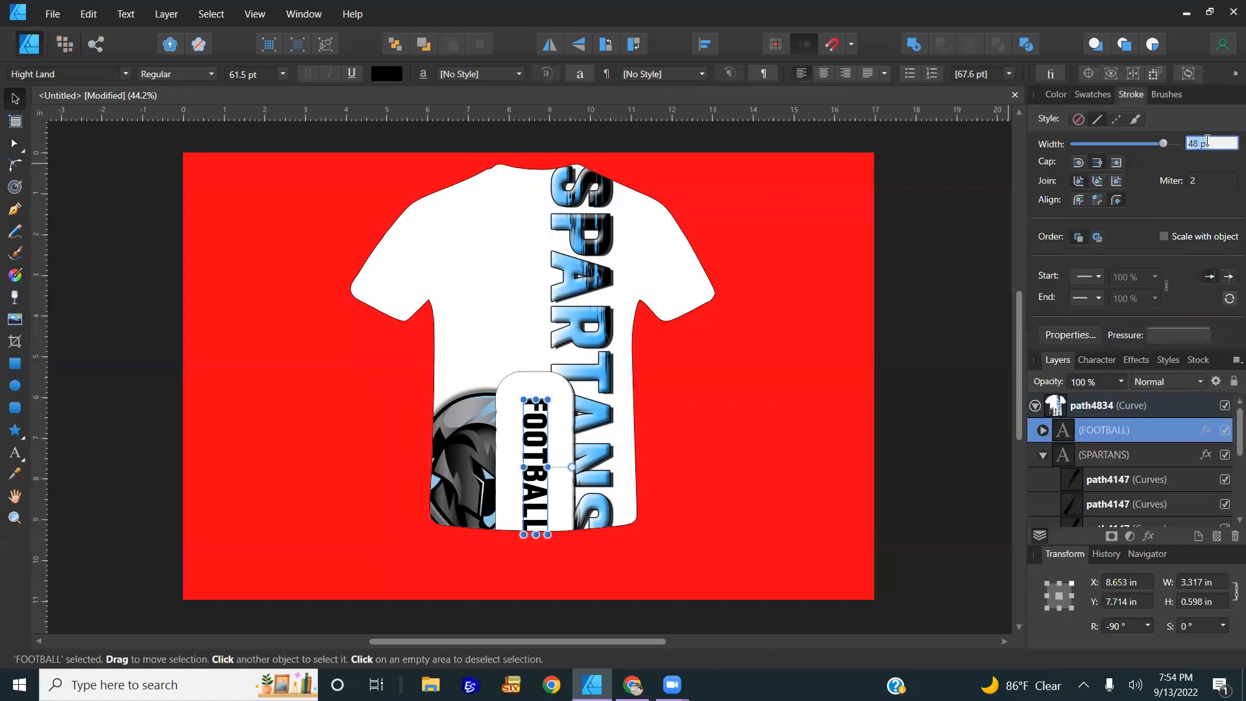
pyautogui.write('10')
pyautogui.press('Return')
pyautogui.click(1204, 143)
pyautogui.write('5')
pyautogui.press('Return')
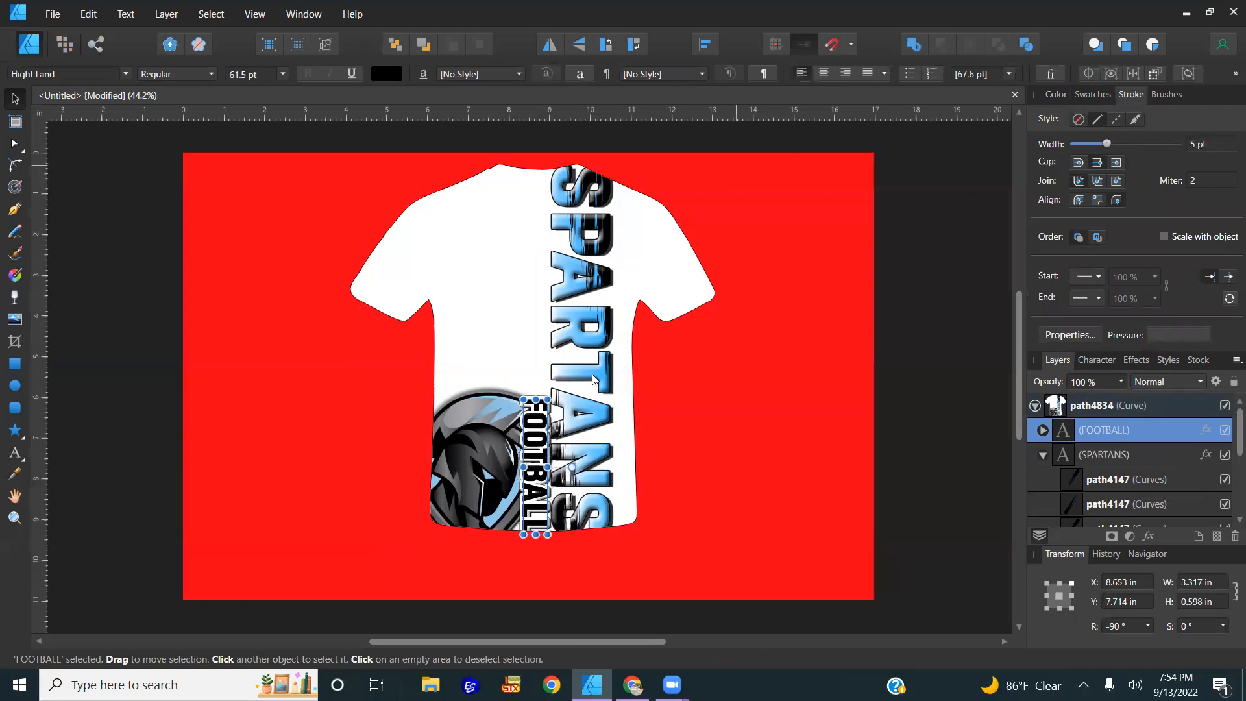
# - Thin the FOOTBALL text's white outline to 2 pt after trying 3 pt, and fit the whole page in view
pyautogui.scroll(5, 543, 463)
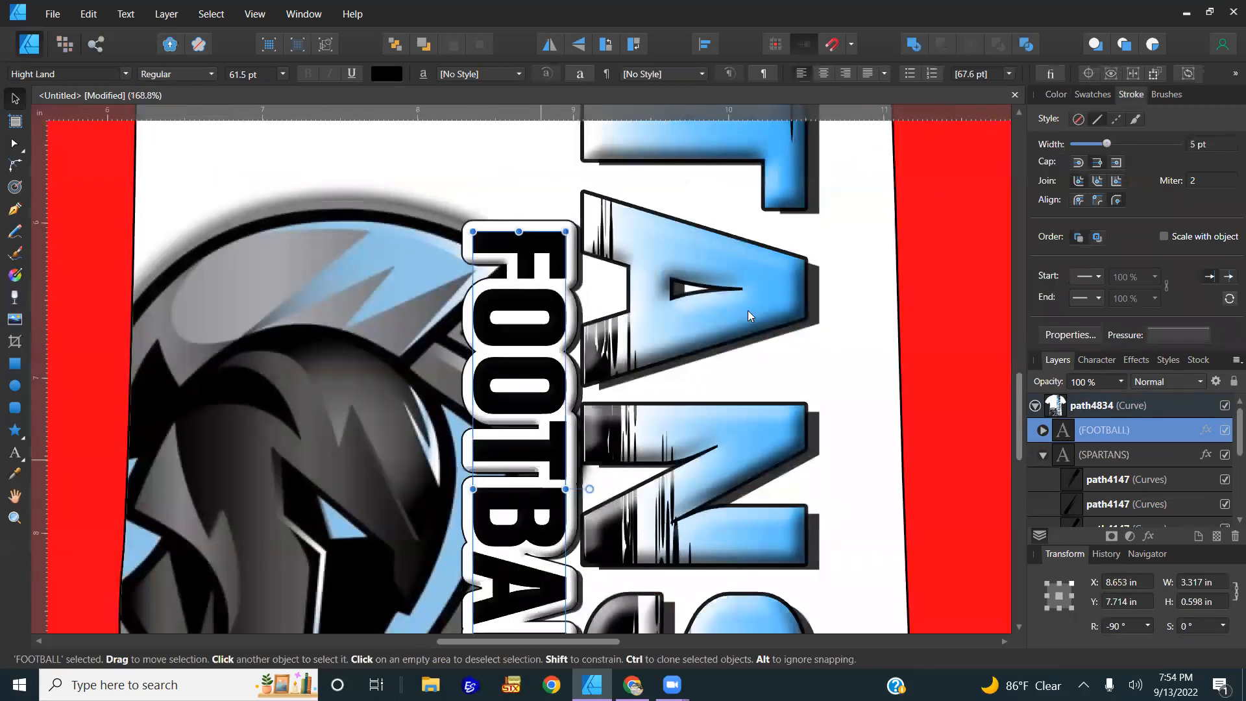
pyautogui.click(1219, 146)
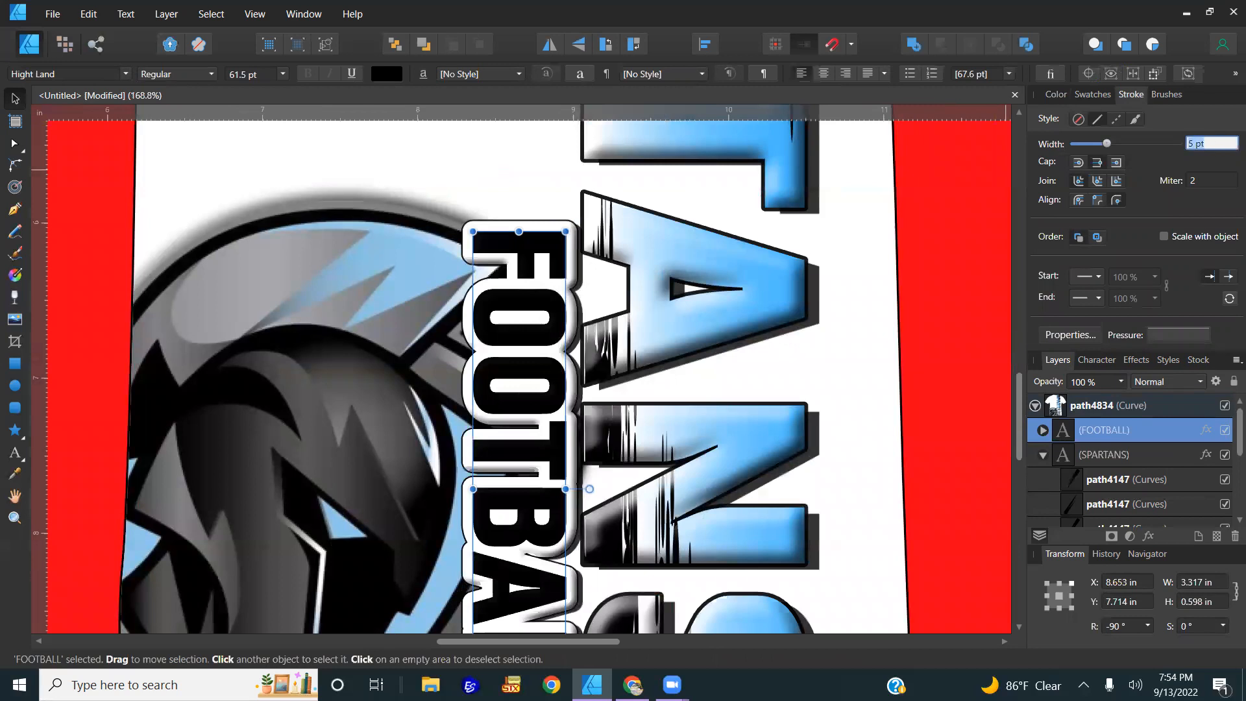
pyautogui.write('3')
pyautogui.press('Return')
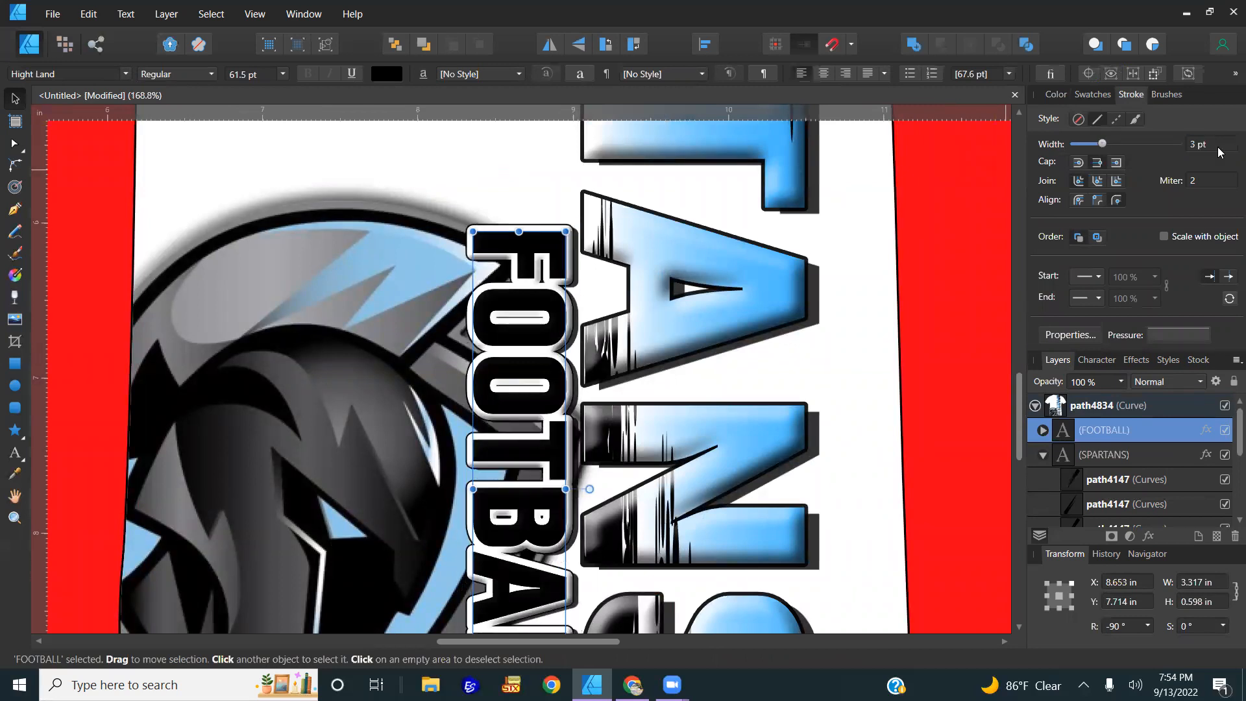
pyautogui.click(1220, 146)
pyautogui.write('2')
pyautogui.press('Return')
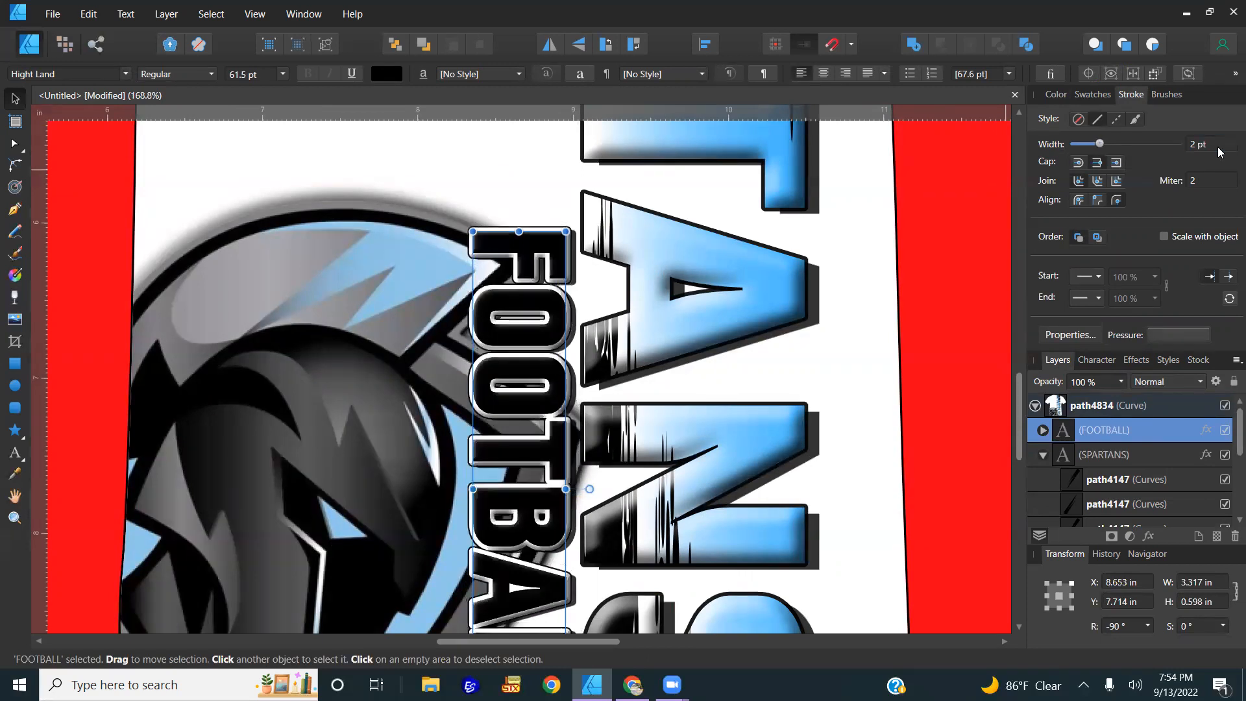
pyautogui.hotkey('ctrl', '0')
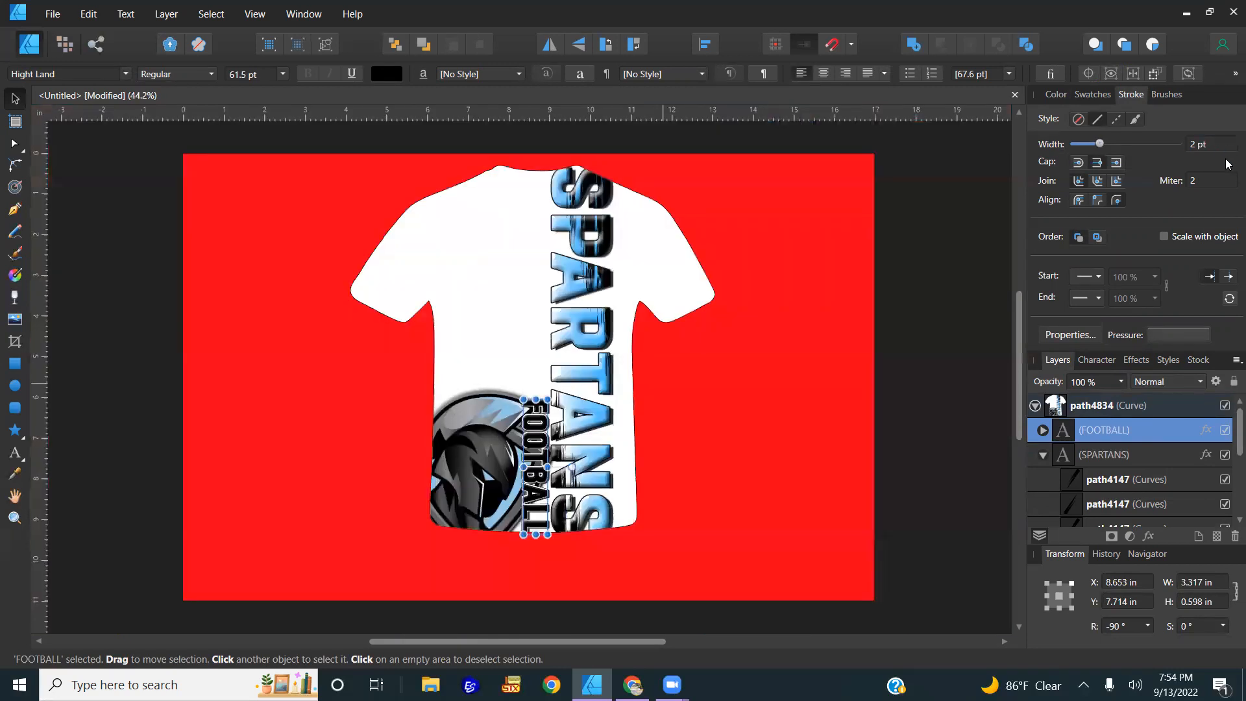
# - Move the helmet logo up the shirt until its whole shield point sits above the hem, beside SPARTANS
pyautogui.click(922, 455)
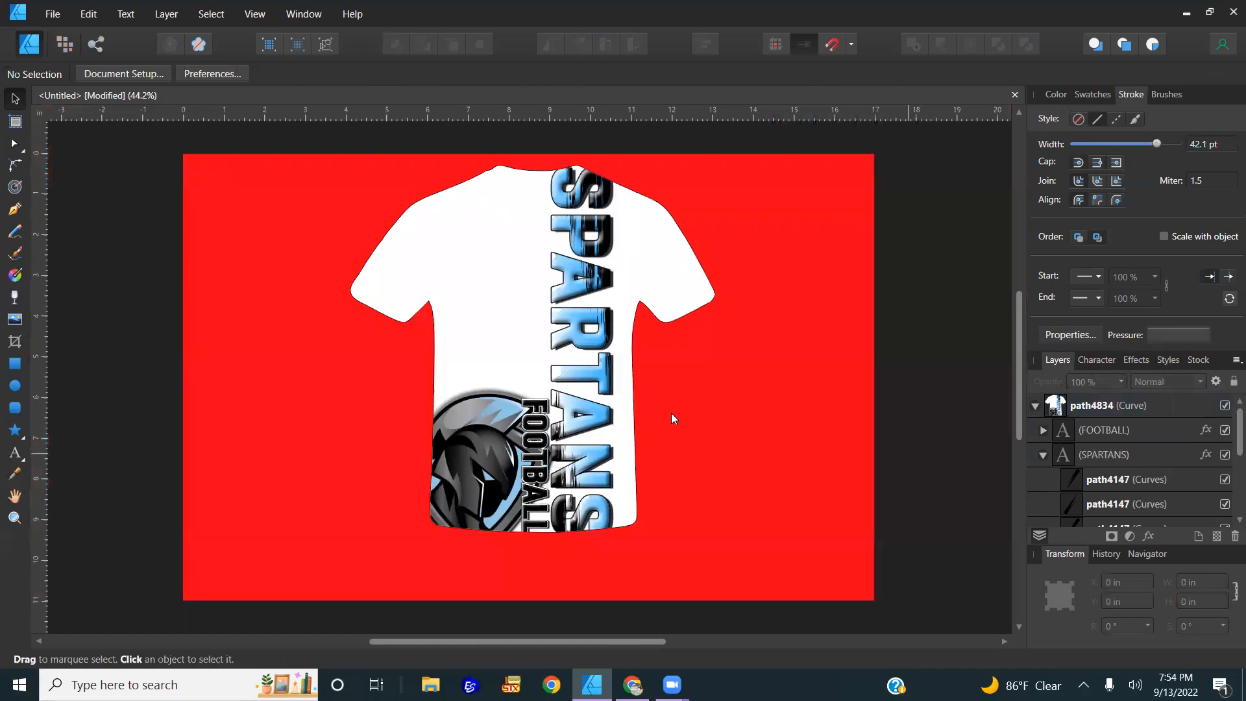
pyautogui.click(493, 487)
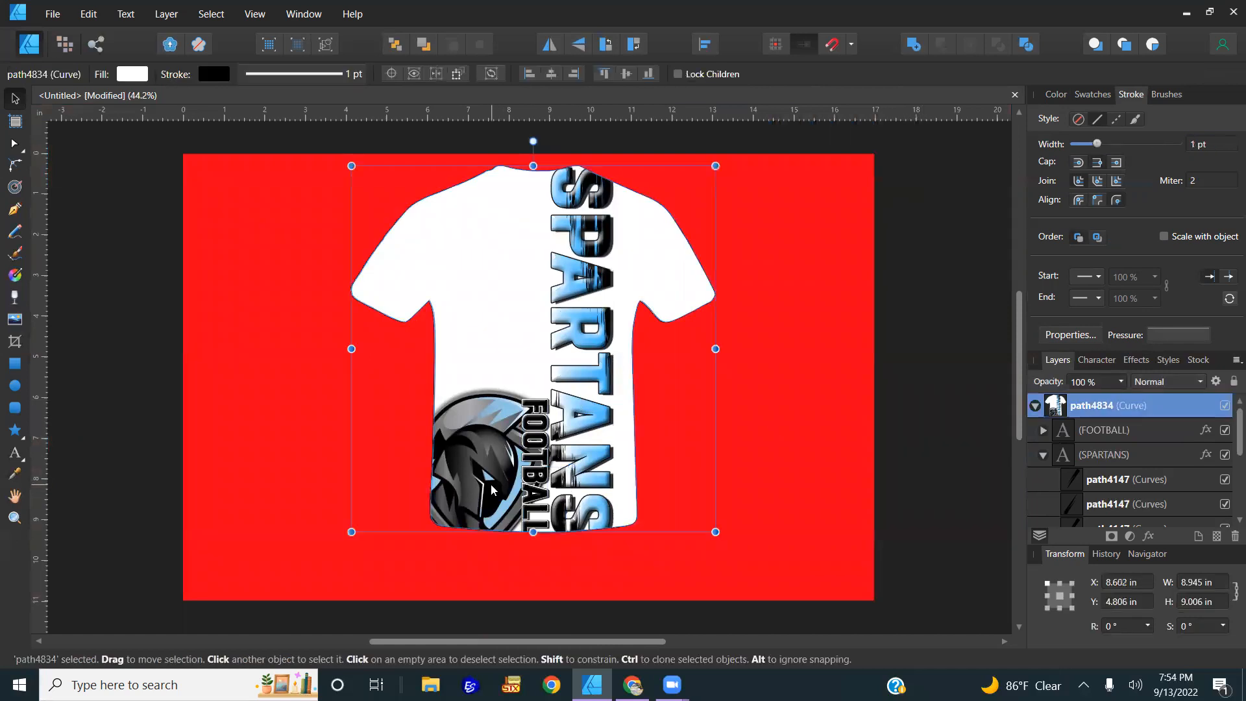
pyautogui.doubleClick(492, 490)
pyautogui.moveTo(491, 490); pyautogui.dragTo(502, 410)
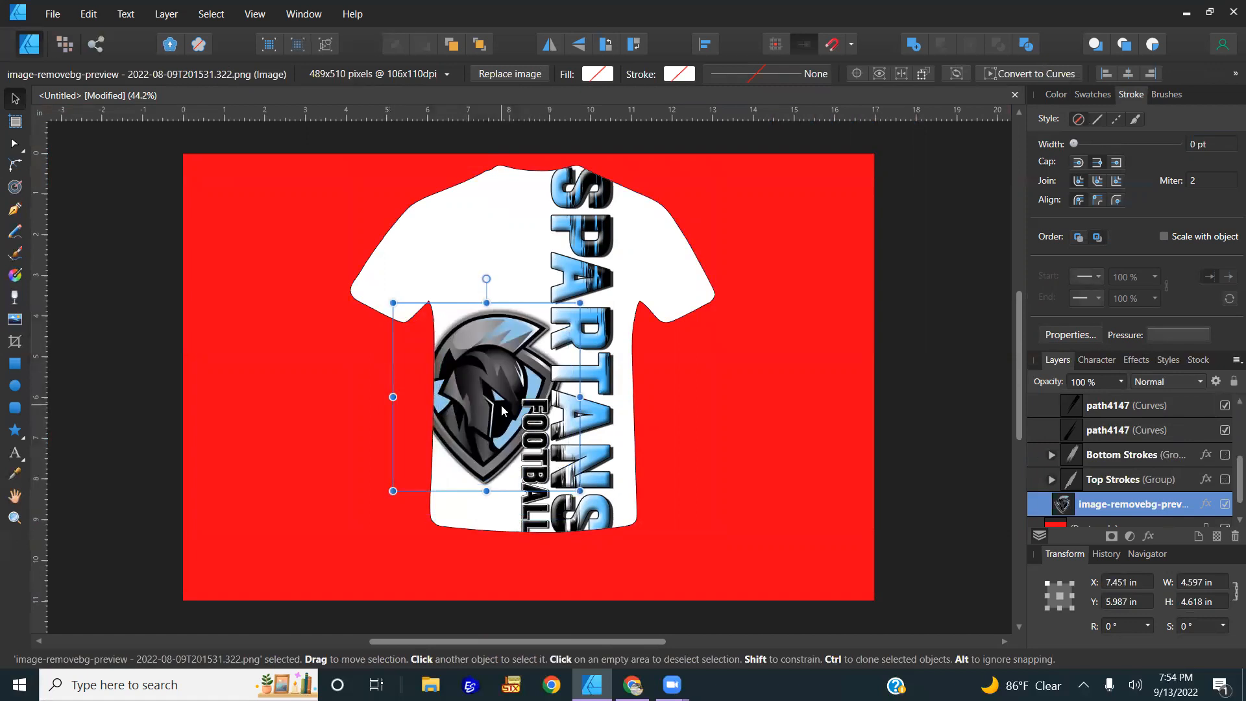
pyautogui.click(767, 453)
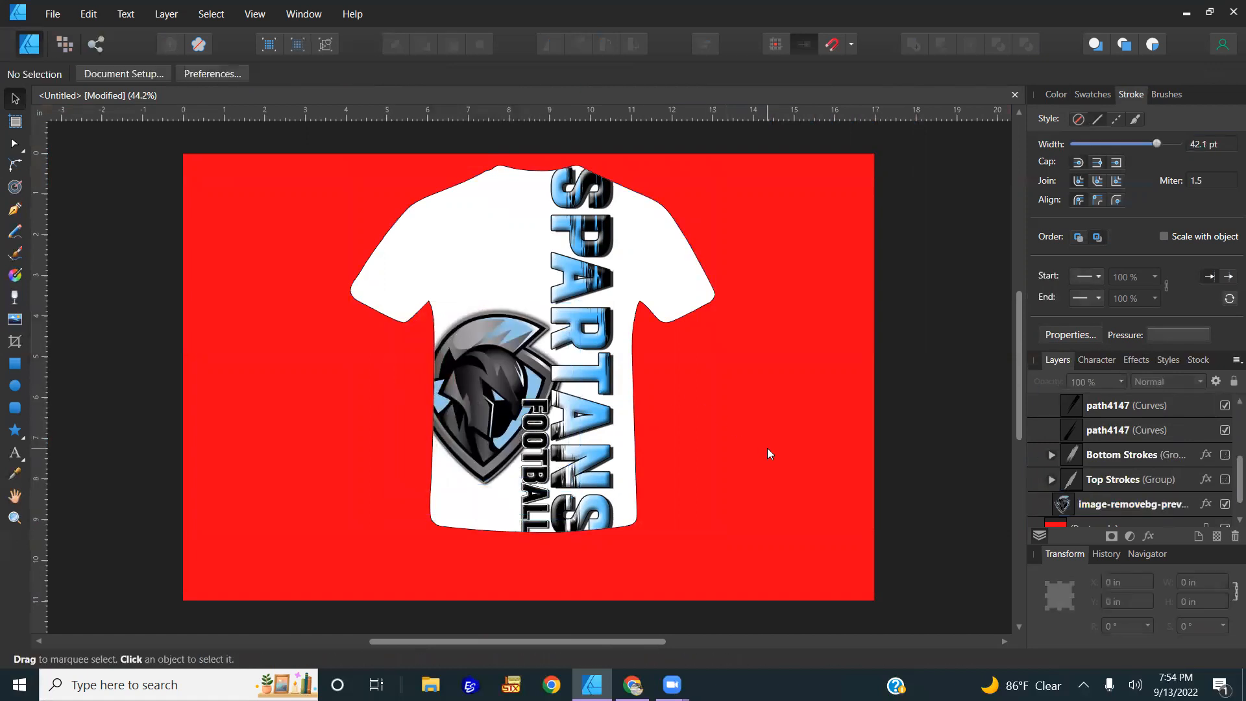
# - Shrink the FOOTBALL text to about 2.7 in long and set its outline to 1 pt with scale with object enabled
pyautogui.click(545, 453)
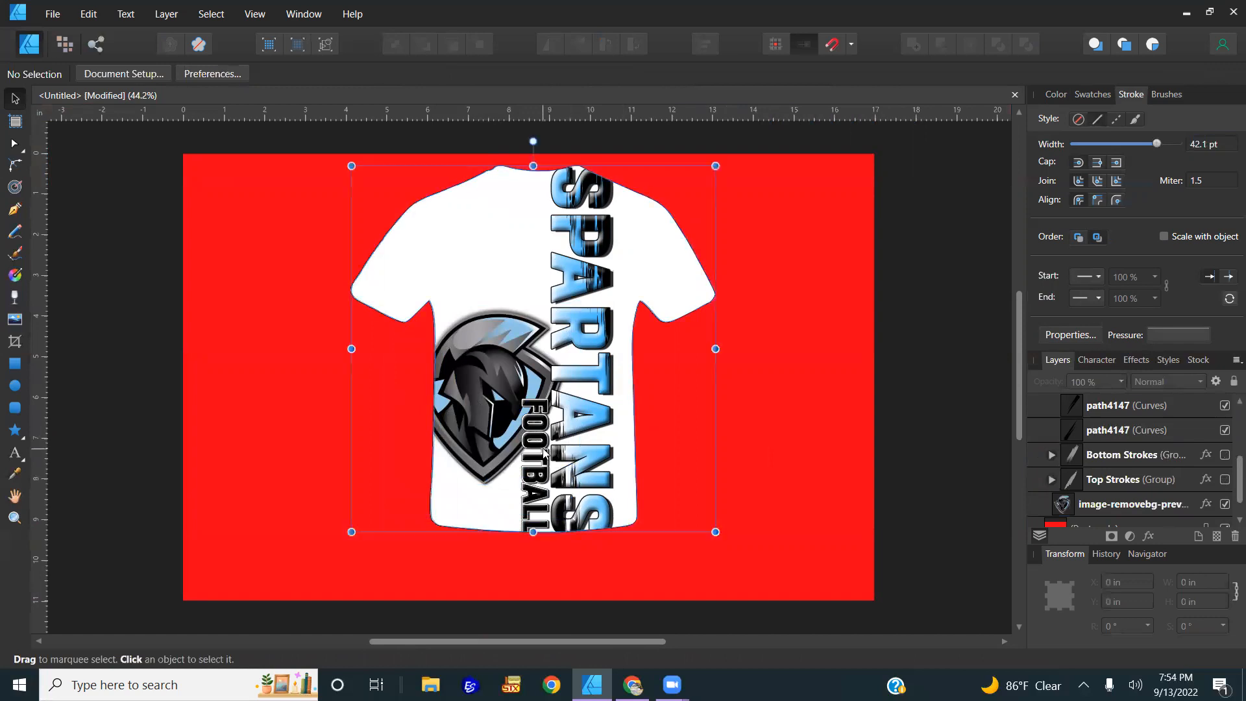
pyautogui.doubleClick(542, 448)
pyautogui.scroll(2, 536, 429)
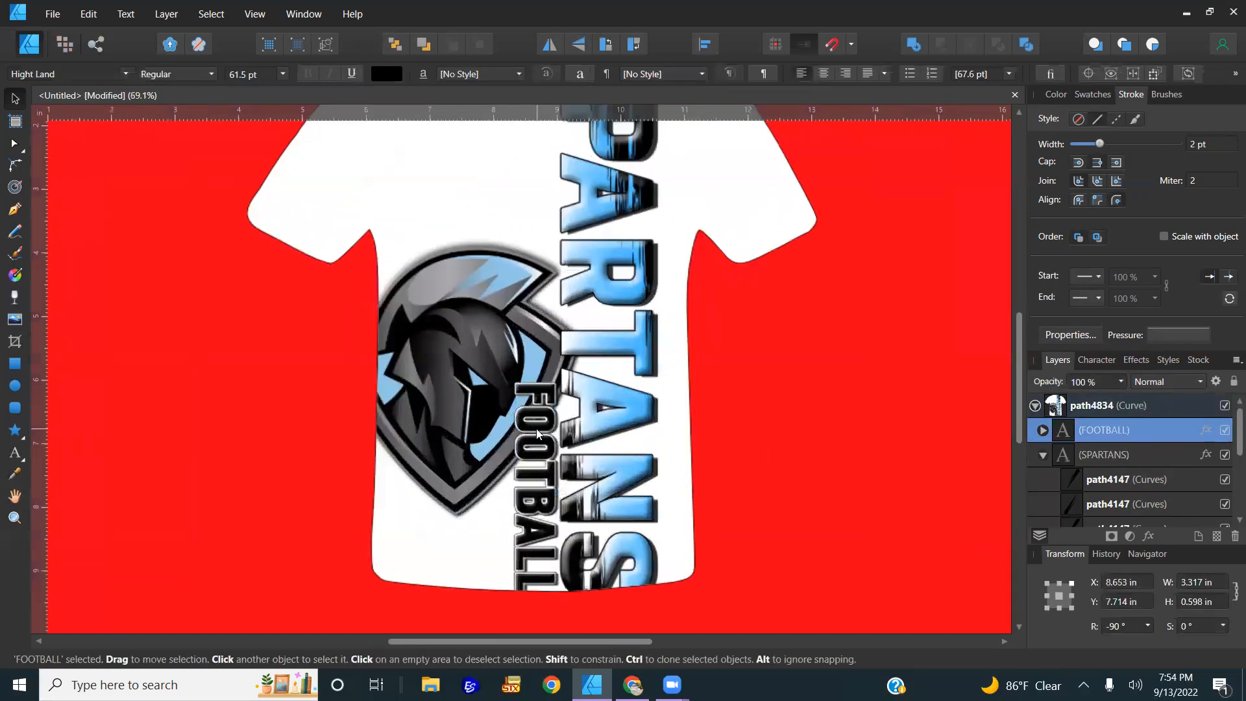
pyautogui.moveTo(519, 387); pyautogui.dragTo(532, 425)
pyautogui.click(1221, 144)
pyautogui.write('1')
pyautogui.press('Return')
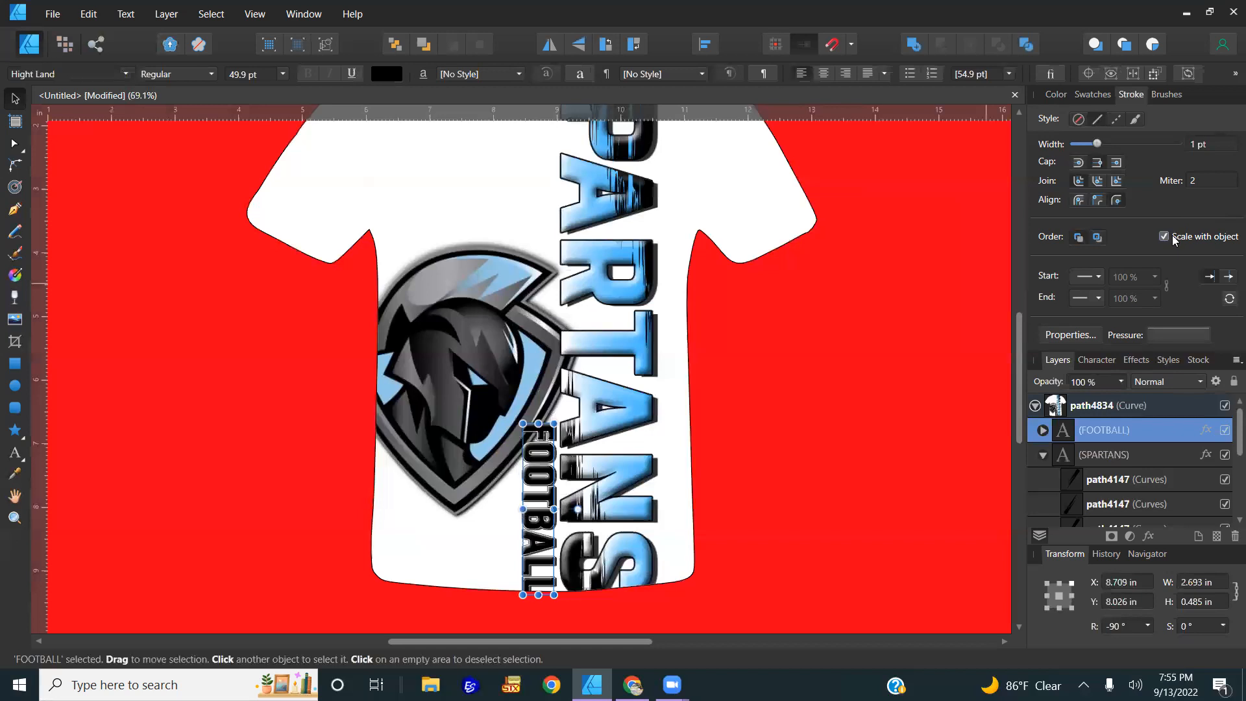
pyautogui.click(781, 465)
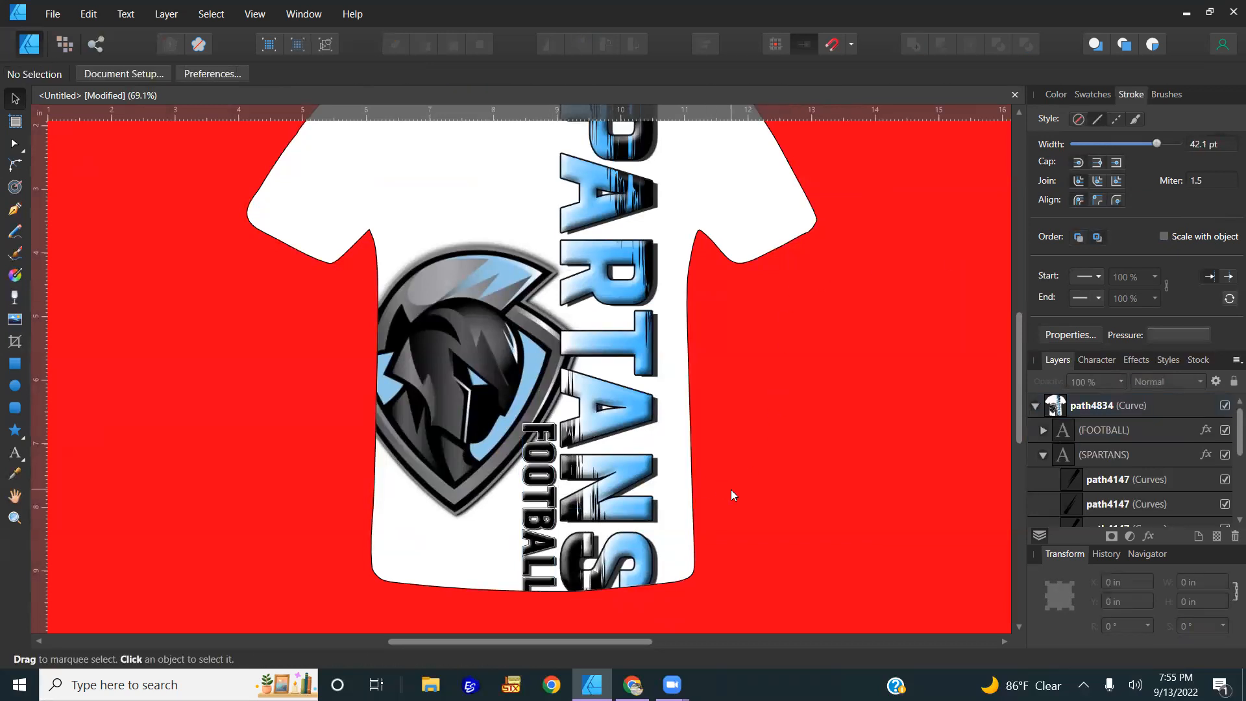
# - Nudge the FOOTBALL text slightly up toward SPARTANS so its last letter ends at the shirt's bottom hem
pyautogui.click(553, 501)
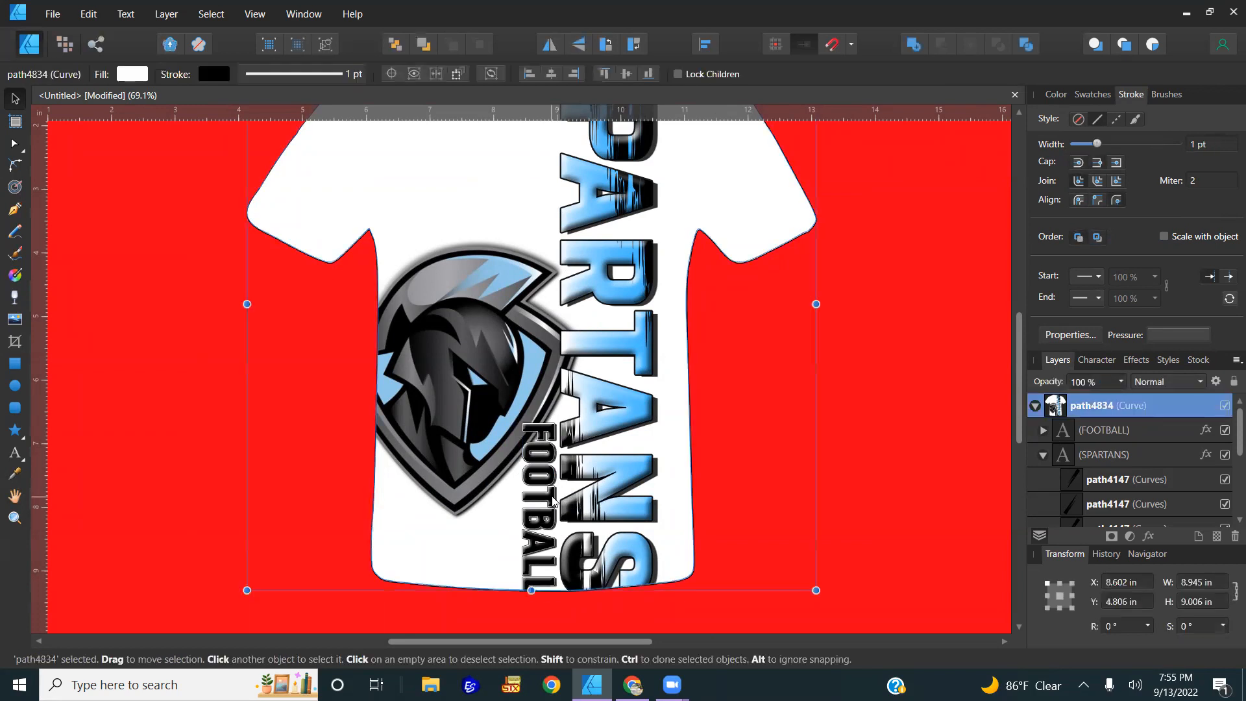
pyautogui.click(553, 501)
pyautogui.moveTo(553, 501); pyautogui.dragTo(554, 497)
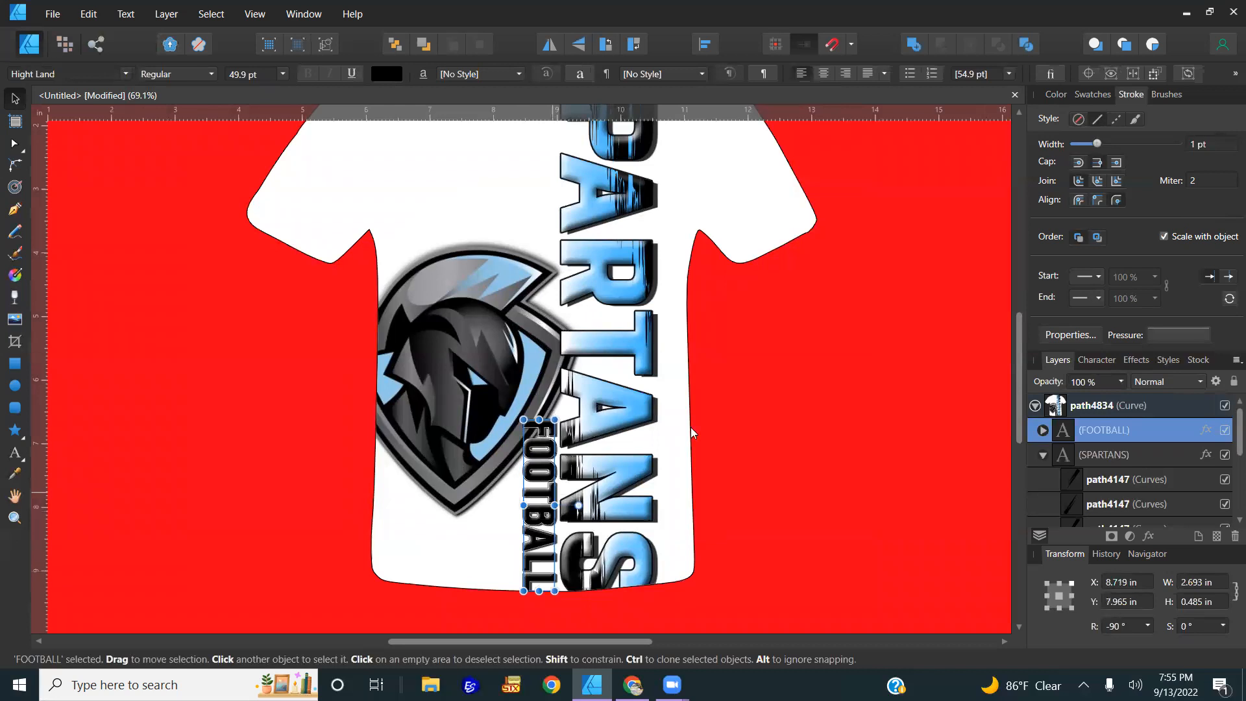
# - Try several gray fills on the T-shirt shape, and return its fill to white
pyautogui.click(779, 223)
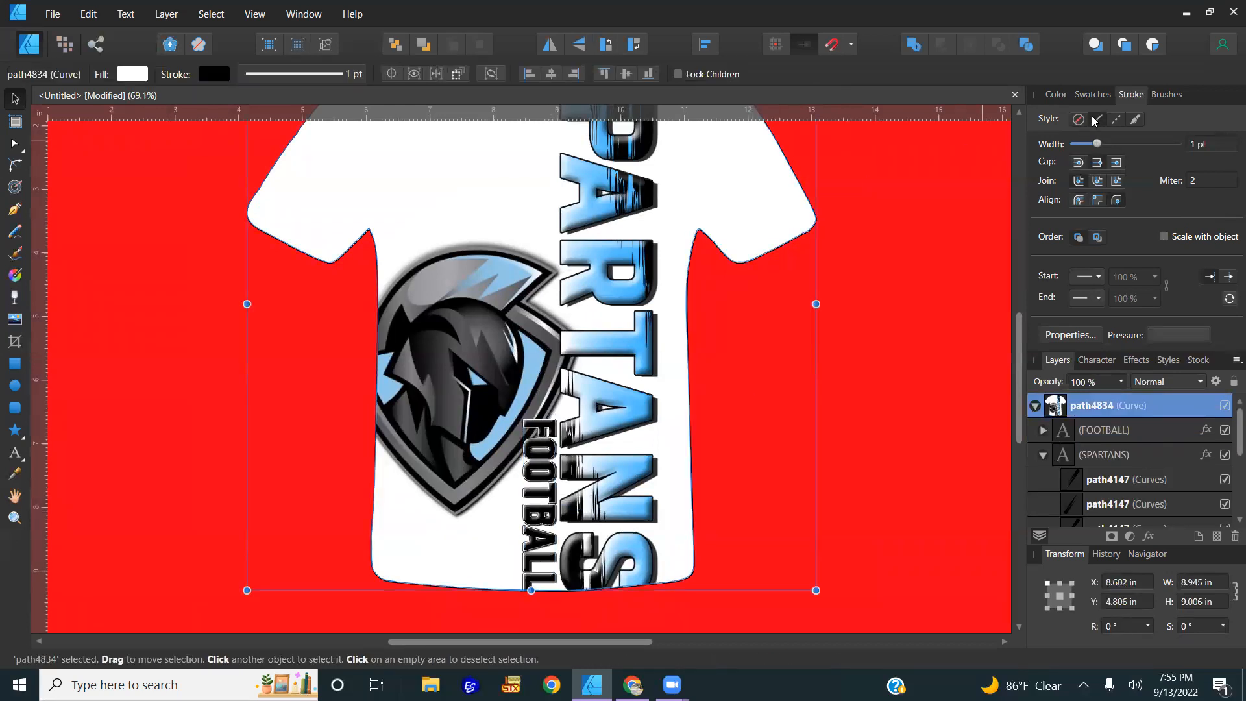
pyautogui.click(1056, 94)
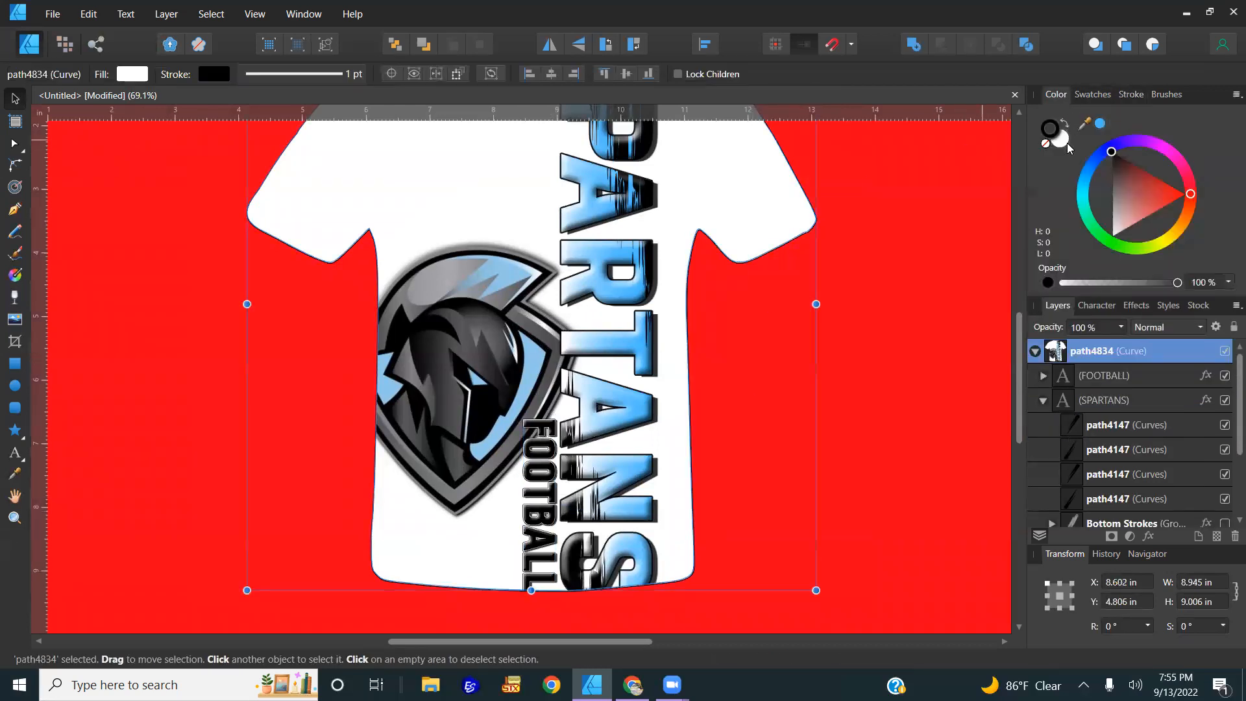
pyautogui.click(1111, 206)
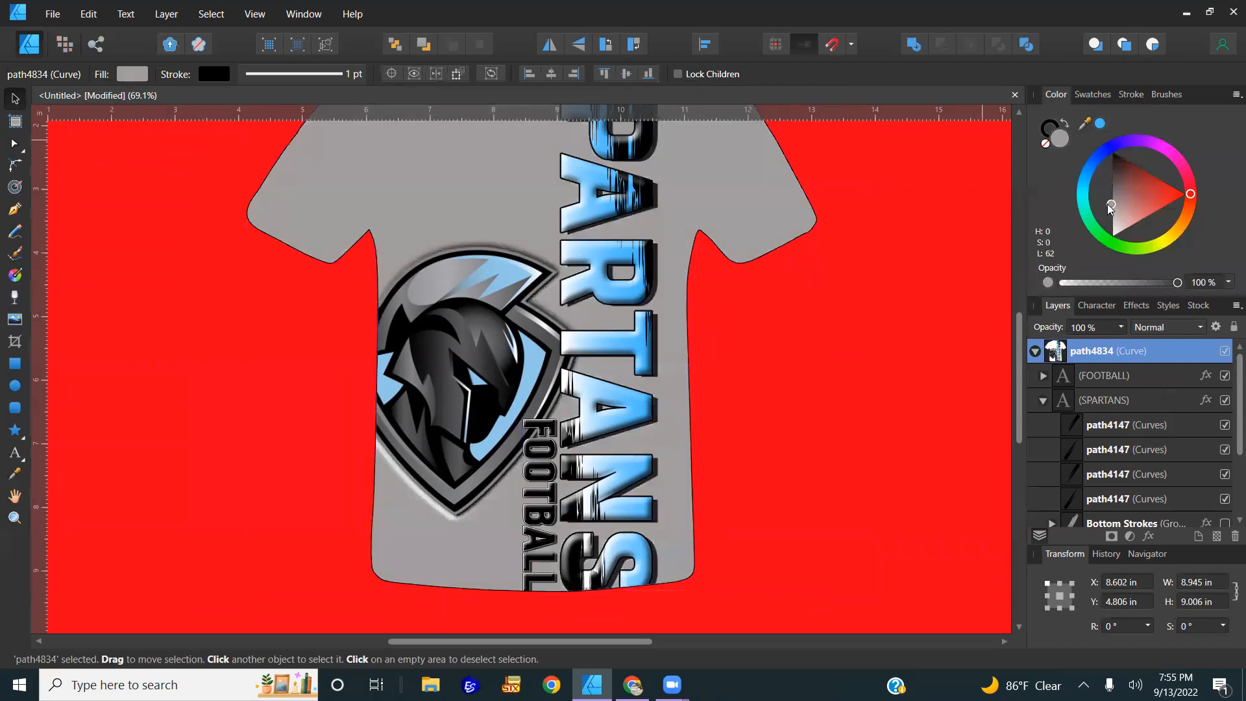
pyautogui.click(1107, 199)
pyautogui.click(1108, 207)
pyautogui.moveTo(1098, 212); pyautogui.dragTo(1098, 212)
pyautogui.hotkey('ctrl', '0')
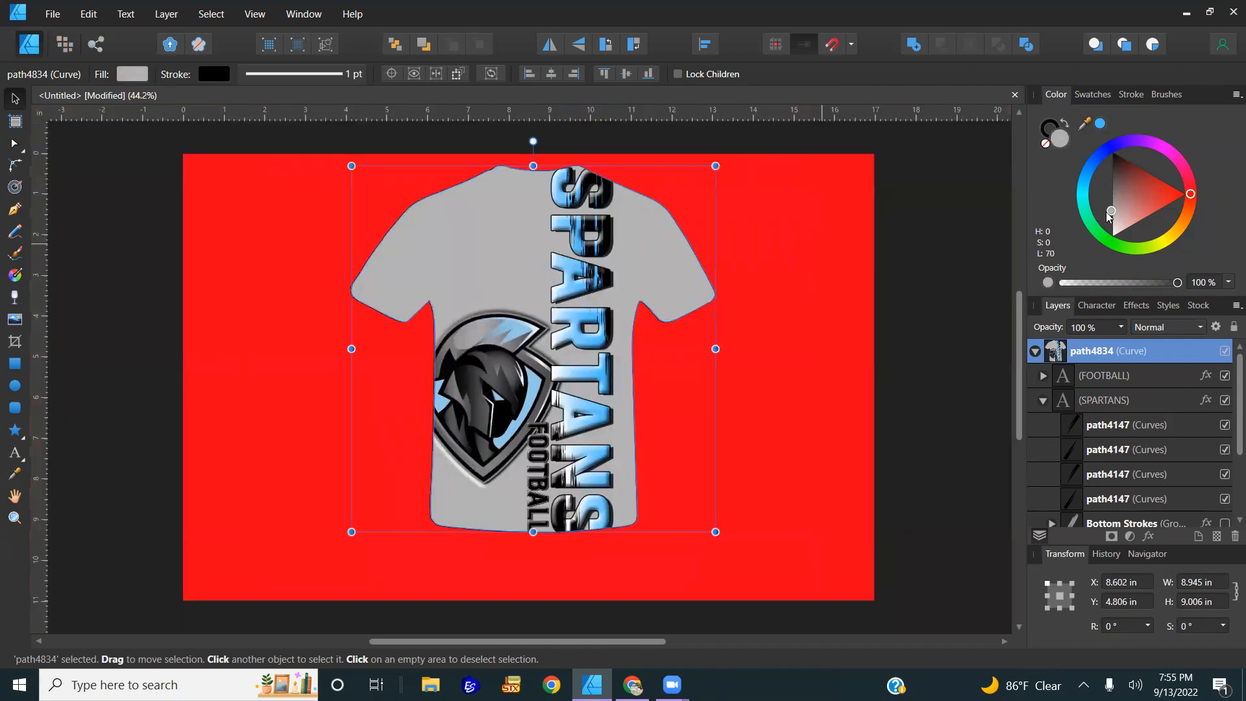
pyautogui.moveTo(1112, 224); pyautogui.dragTo(1100, 314)
pyautogui.click(944, 315)
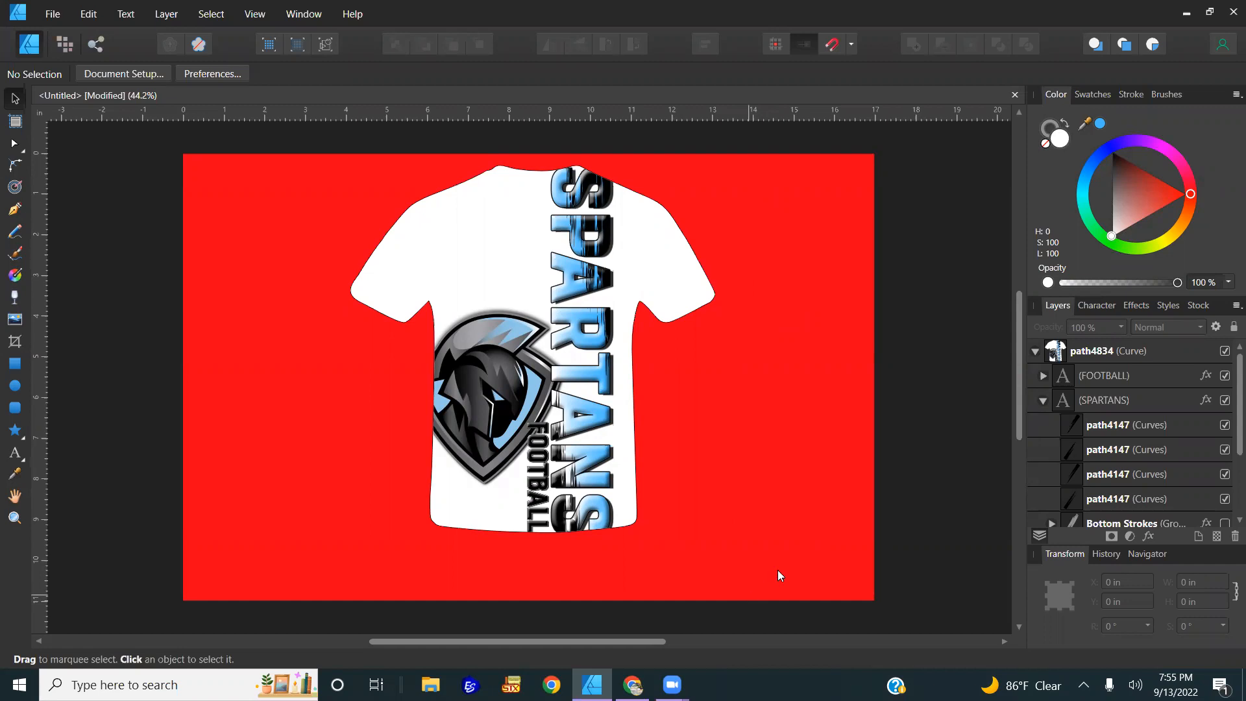
# - Move the helmet logo down behind the FOOTBALL text so it runs off the shirt's lower-left edge
pyautogui.doubleClick(489, 418)
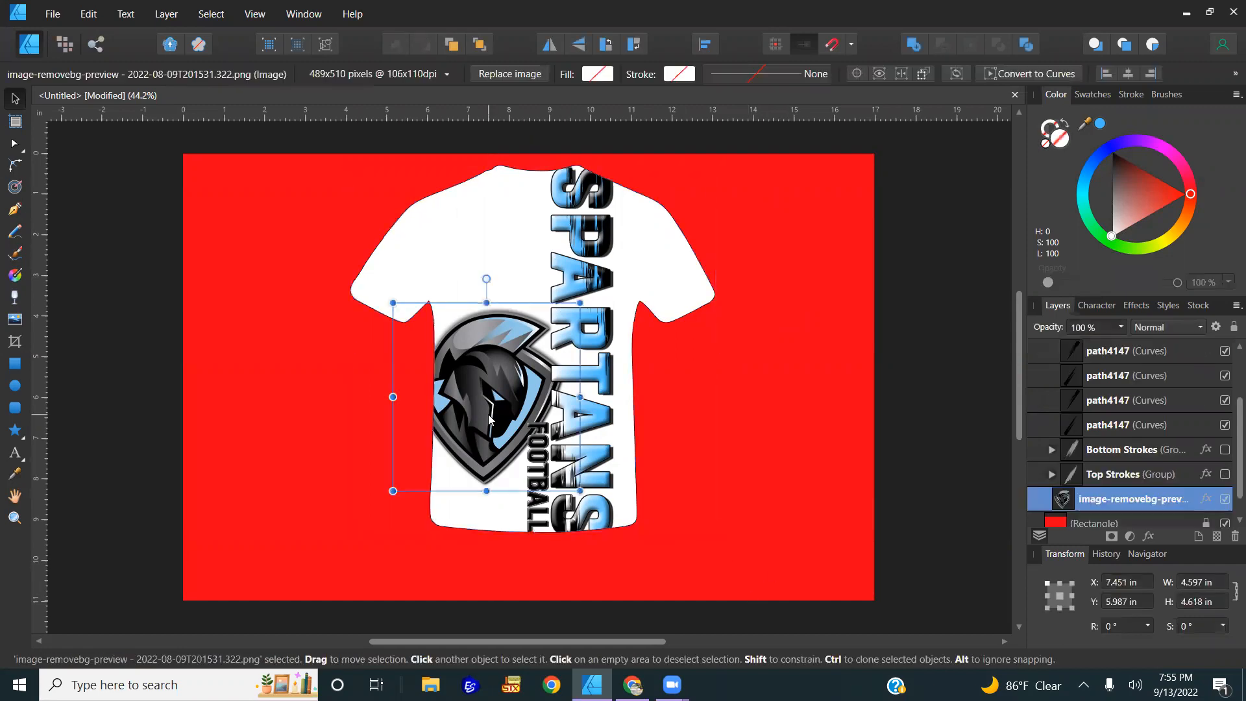
pyautogui.moveTo(488, 415); pyautogui.dragTo(483, 483)
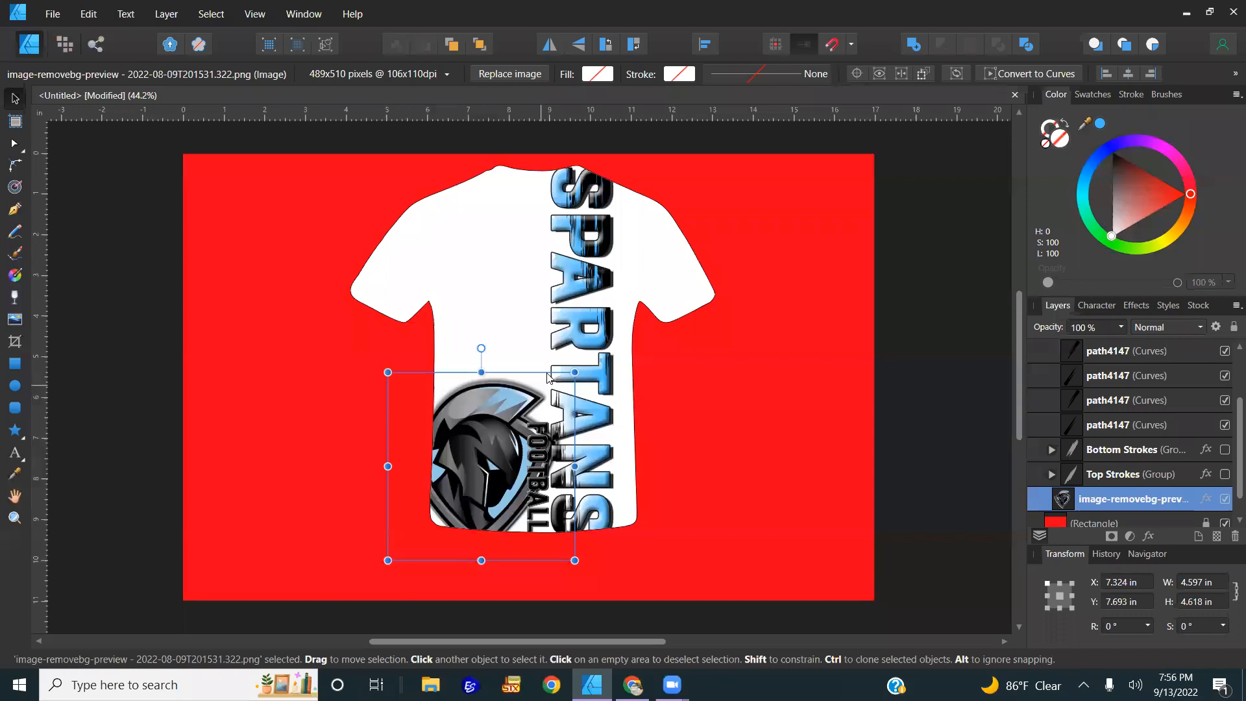
# - Try rotating SPARTANS to read upward, closer to the helmet with FOOTBALL on its other side, and undo these changes
pyautogui.click(577, 339)
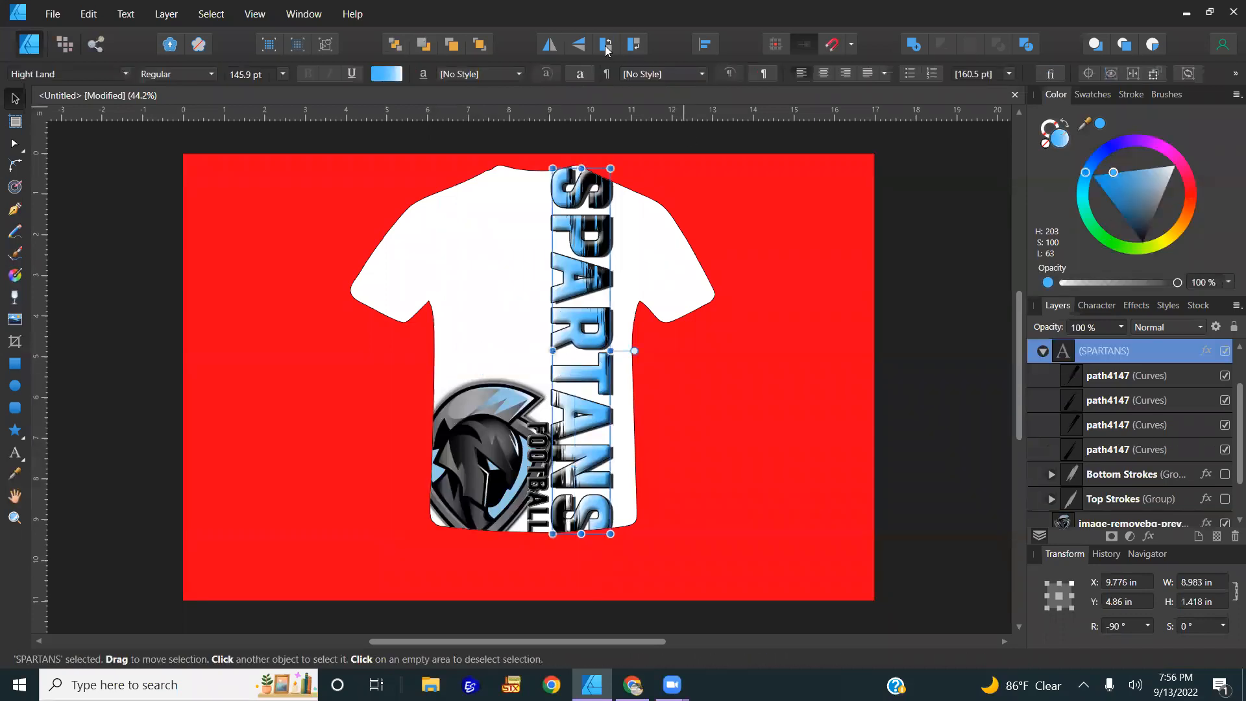
pyautogui.click(607, 47)
pyautogui.click(606, 47)
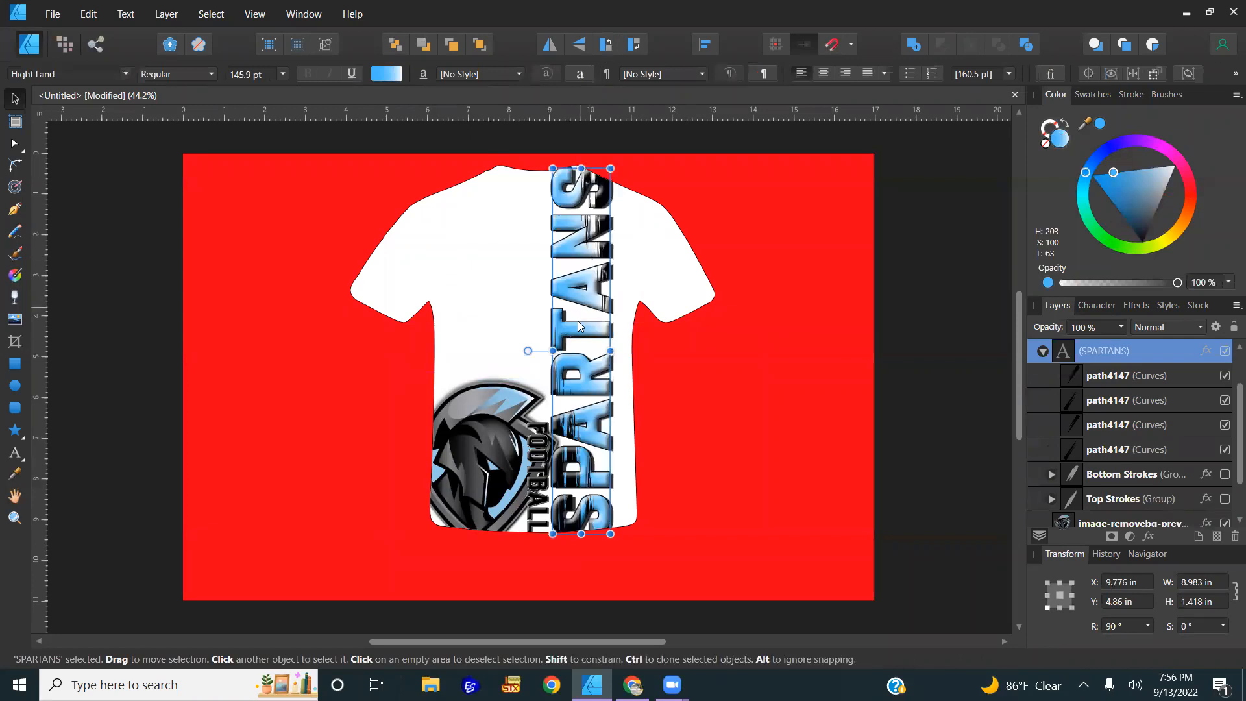
pyautogui.moveTo(579, 322); pyautogui.dragTo(568, 324)
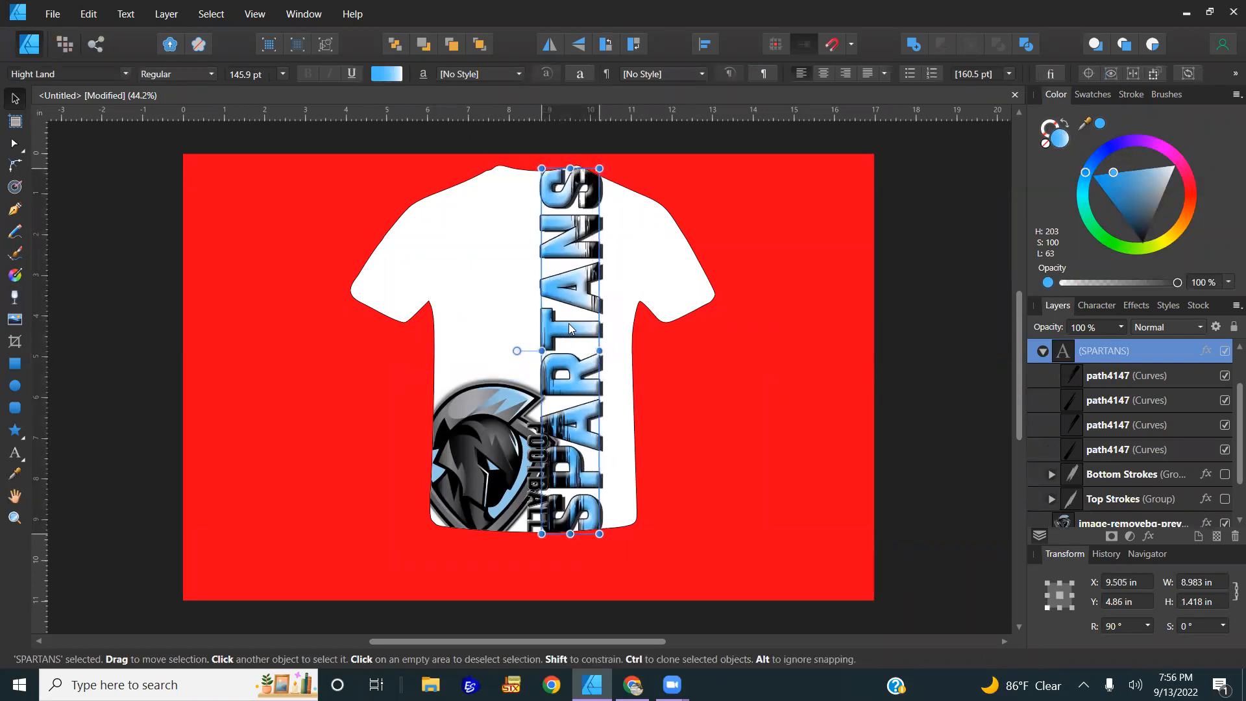
pyautogui.click(536, 490)
pyautogui.moveTo(537, 490); pyautogui.dragTo(616, 480)
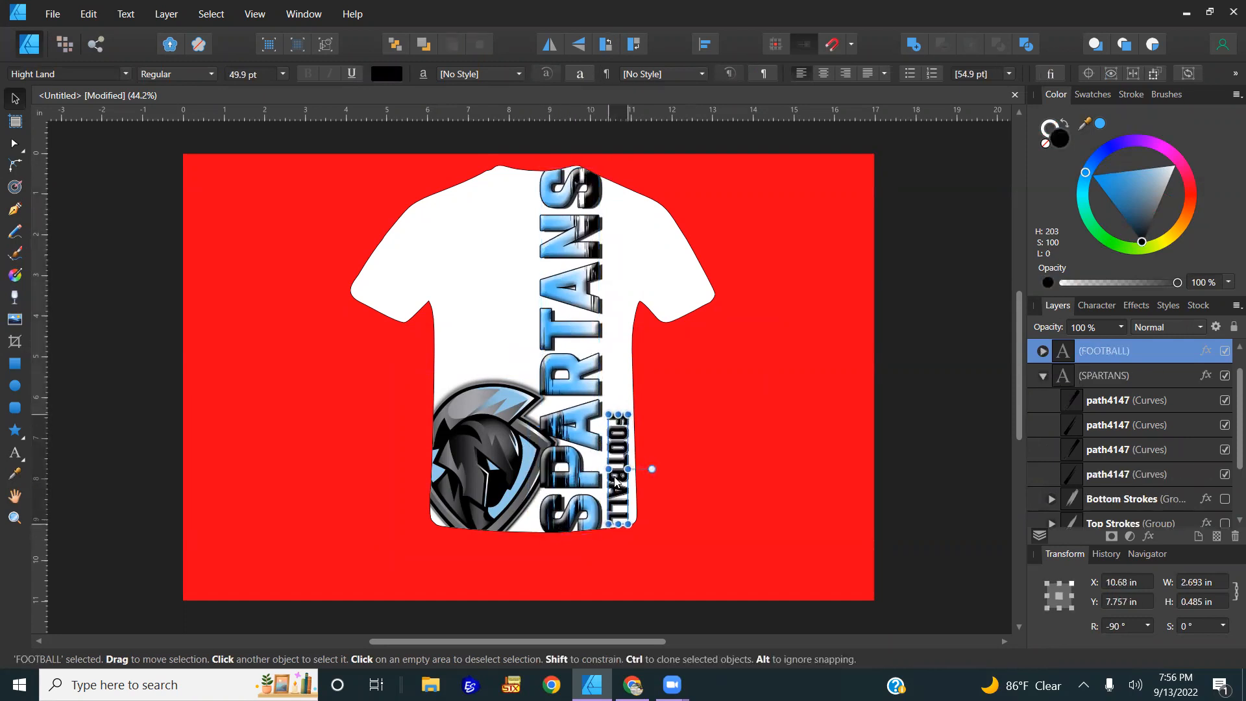
pyautogui.hotkey('ctrl', 'z')
pyautogui.hotkey('ctrl', 'z')
pyautogui.hotkey('ctrl', 'z')
pyautogui.hotkey('ctrl', 'z')
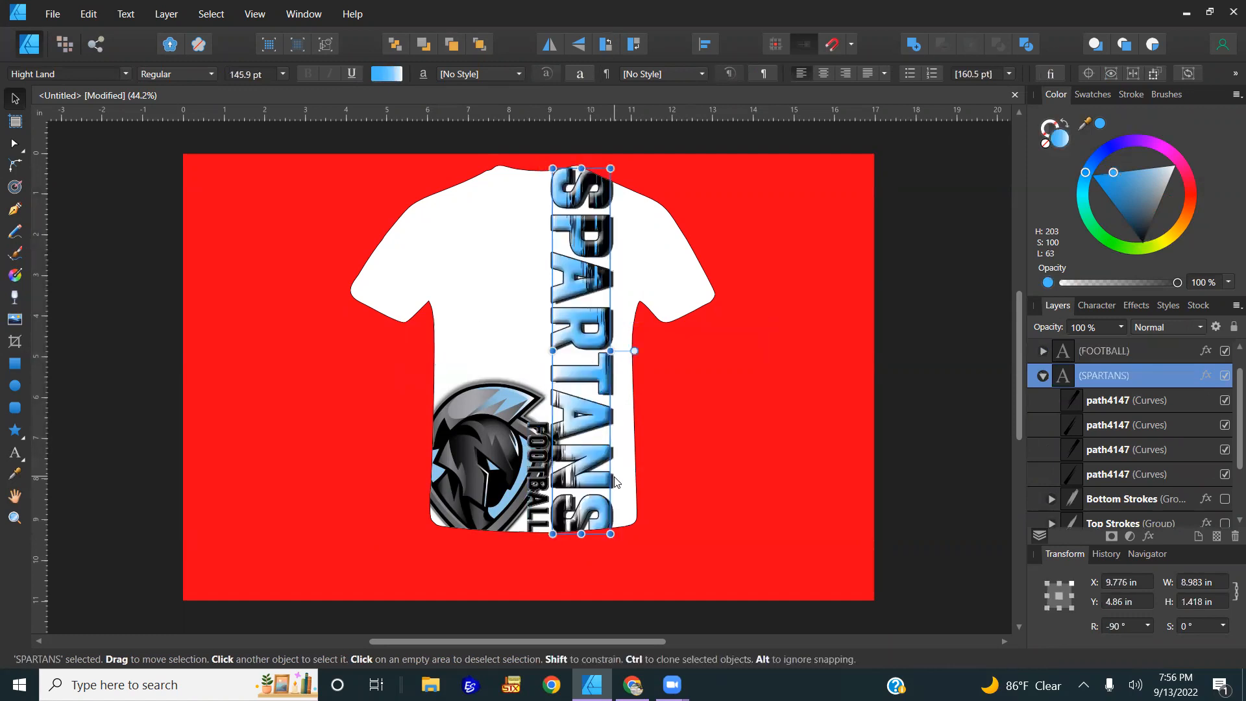
pyautogui.click(749, 527)
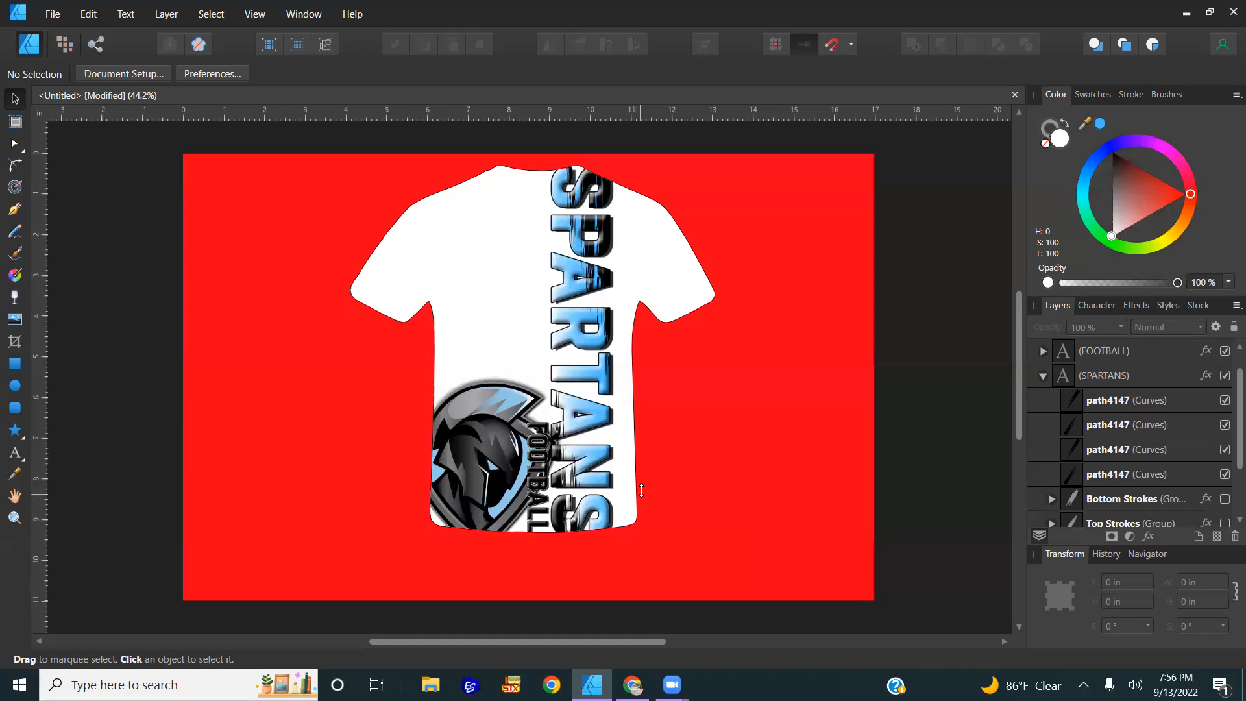
# - Try the helmet logo on the upper chest beside the first letters of SPARTANS, and undo the move
pyautogui.click(497, 447)
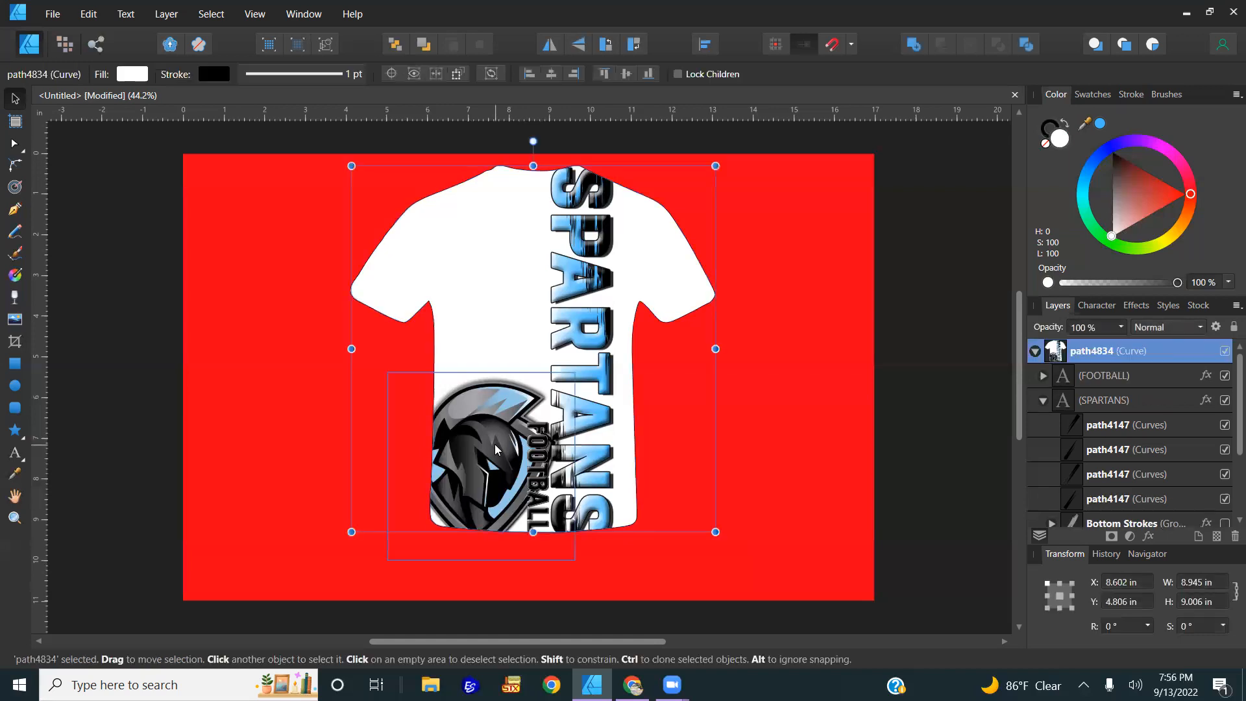
pyautogui.click(497, 449)
pyautogui.moveTo(497, 449); pyautogui.dragTo(495, 236)
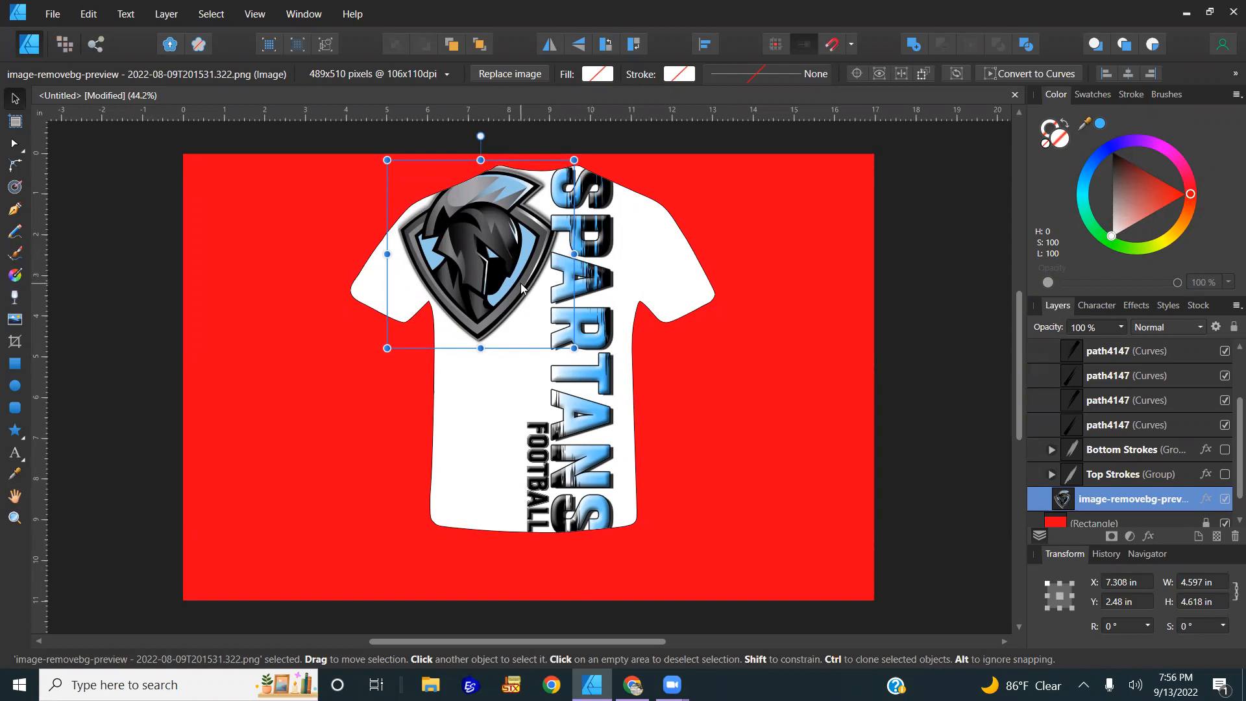
pyautogui.moveTo(522, 288); pyautogui.dragTo(522, 285)
pyautogui.hotkey('ctrl', 'z')
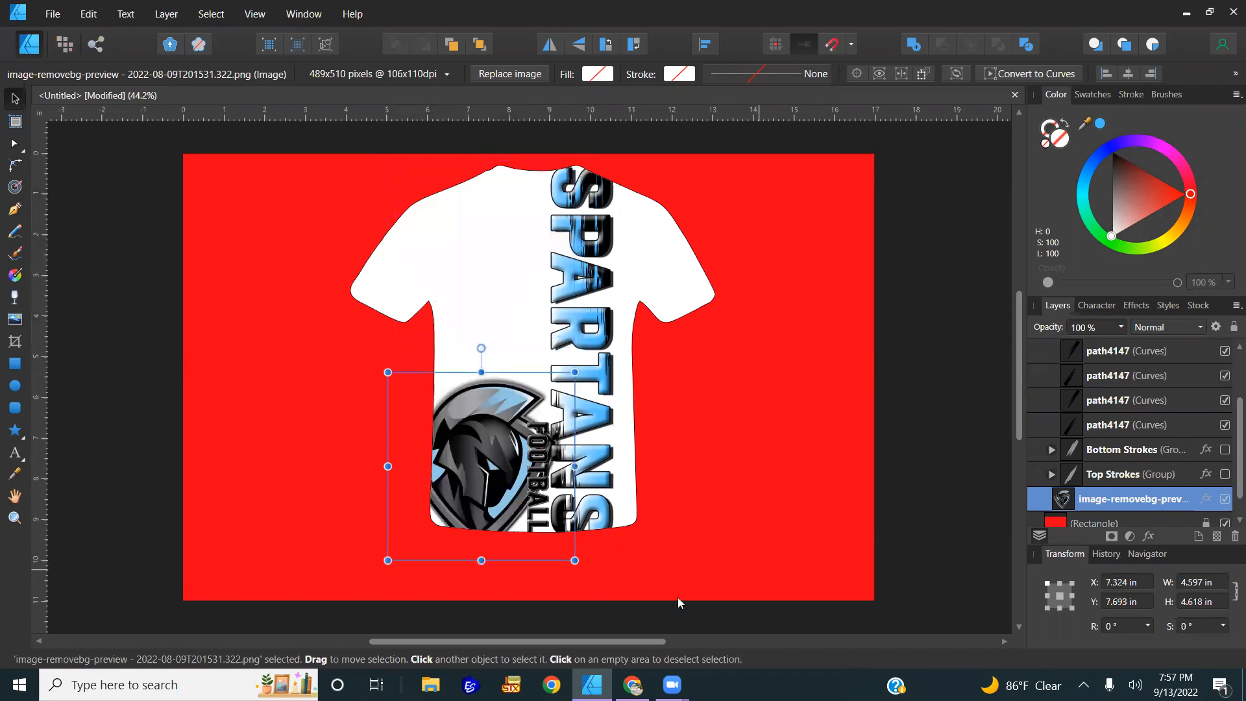
# - Draw a tall, narrow rectangle about 0.78 in wide and 12.5 in high over the shirt's left sleeve
pyautogui.click(17, 367)
pyautogui.moveTo(332, 148); pyautogui.dragTo(364, 623)
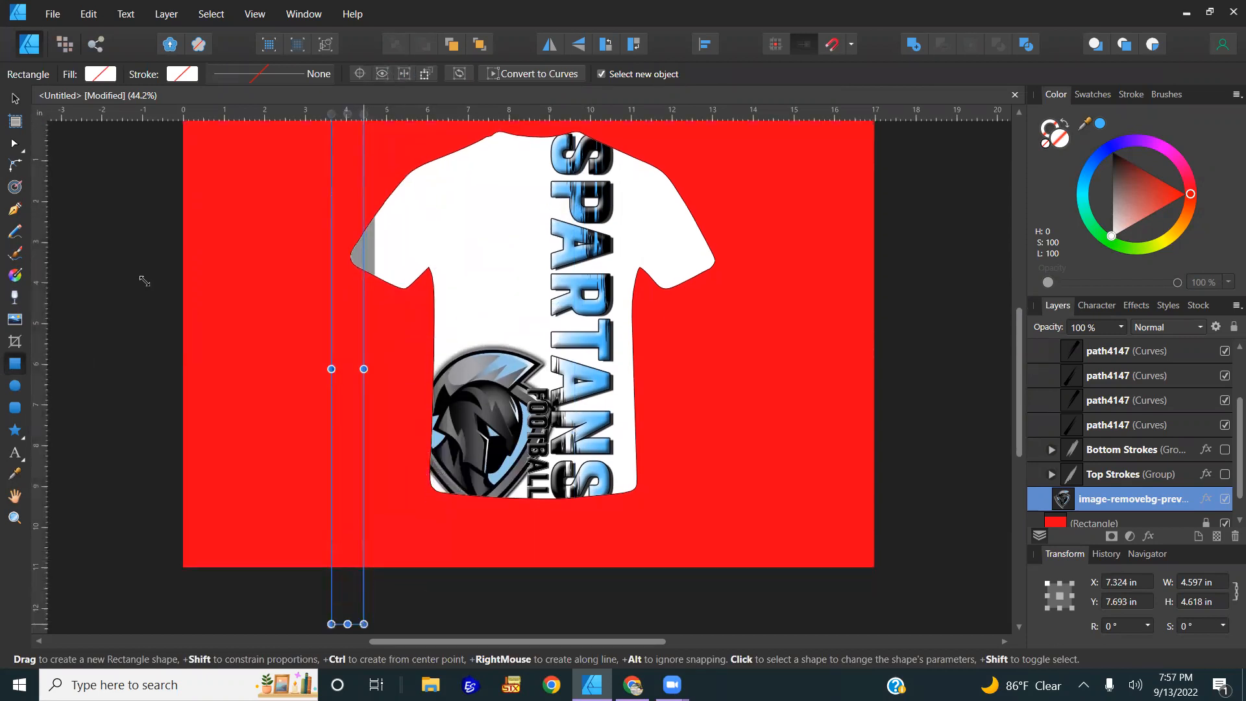
pyautogui.click(15, 98)
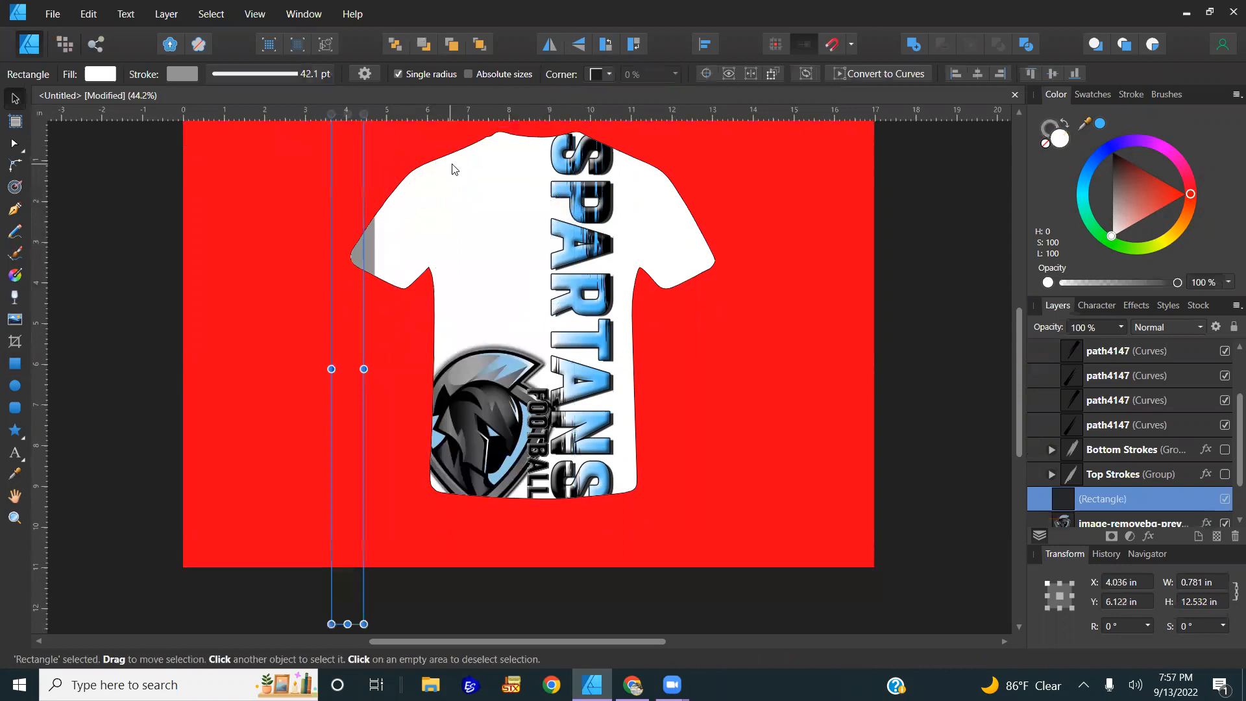
# - Swap the rectangle's fill and stroke colors for a gray fill, move it over the helmet logo, and remove its stroke
pyautogui.scroll(-1, 894, 367)
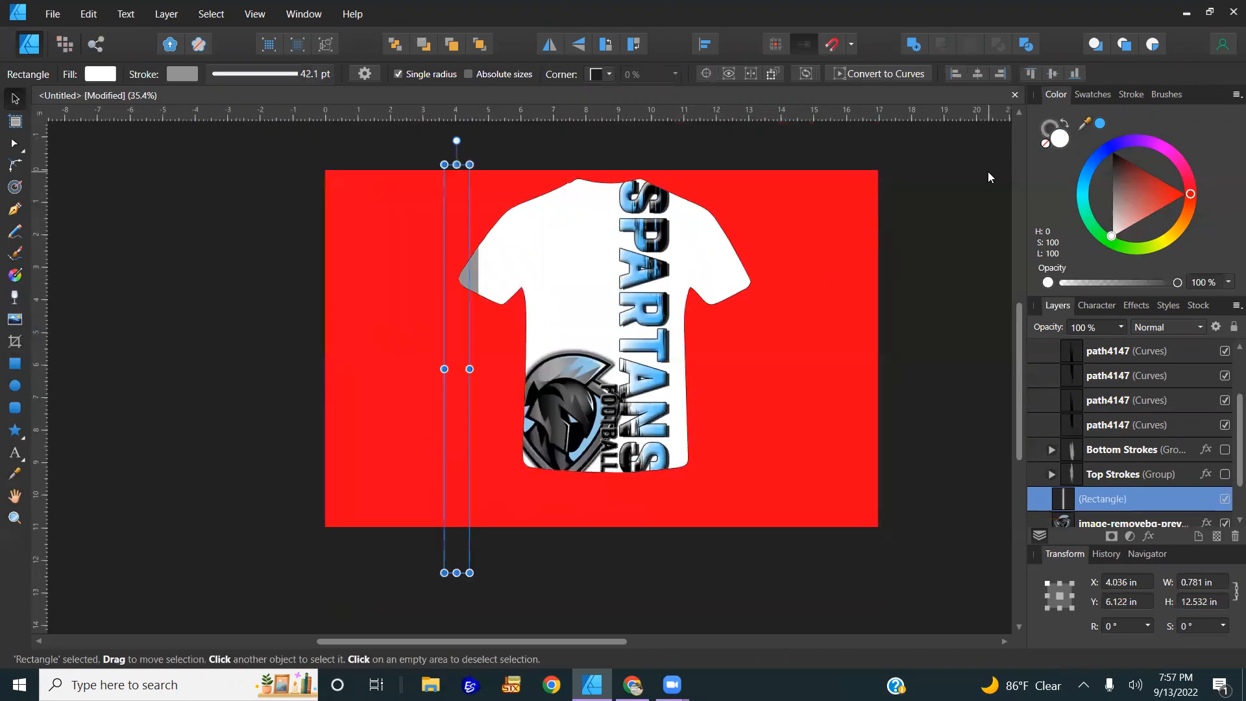
pyautogui.scroll(3, 988, 172)
pyautogui.click(1066, 124)
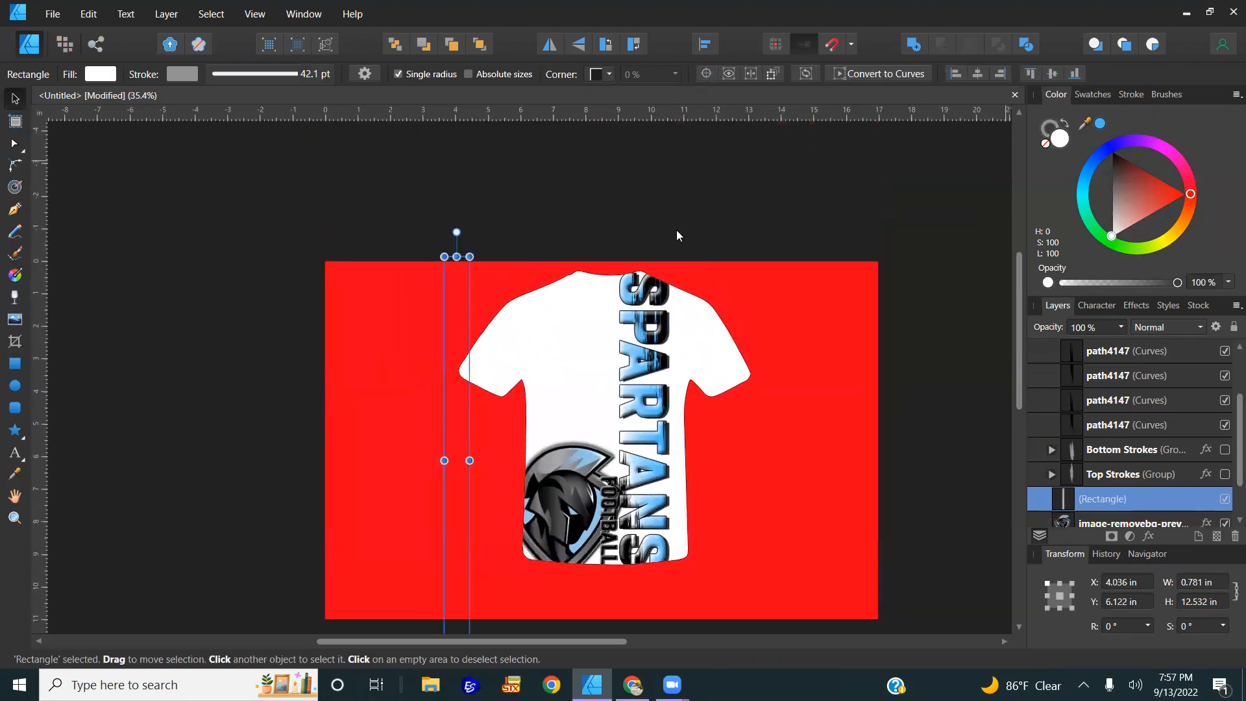
pyautogui.moveTo(462, 457); pyautogui.dragTo(669, 416)
pyautogui.click(1051, 128)
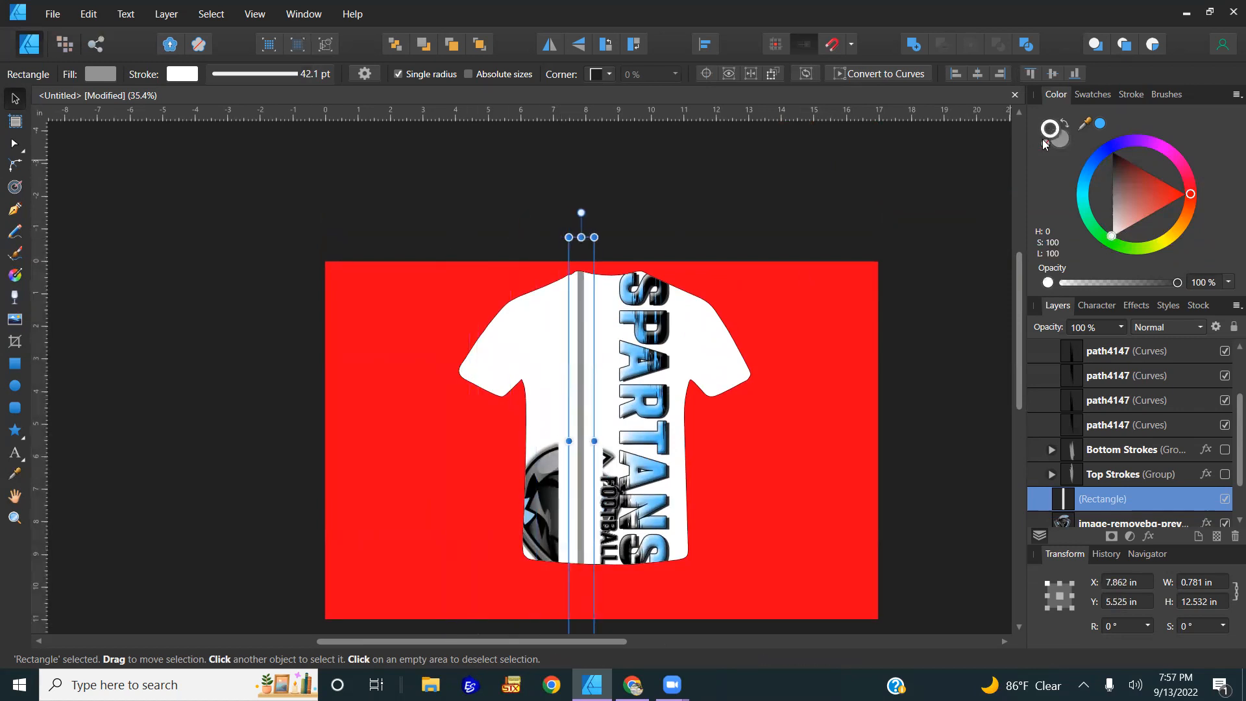
pyautogui.click(1045, 143)
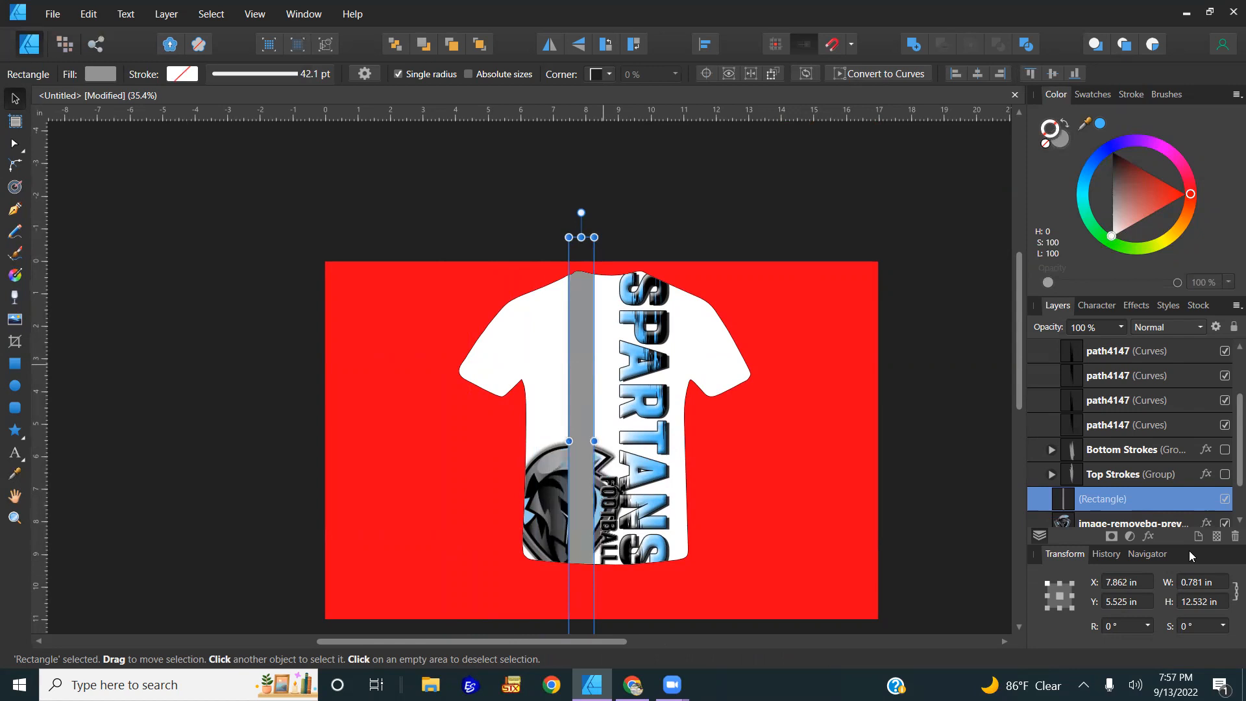
# - Narrow the gray stripe to about 0.25 in wide and place a duplicate just to its right with a small gap
pyautogui.keyDown('ctrl'); pyautogui.scroll(3, 604, 402); pyautogui.keyUp('ctrl')
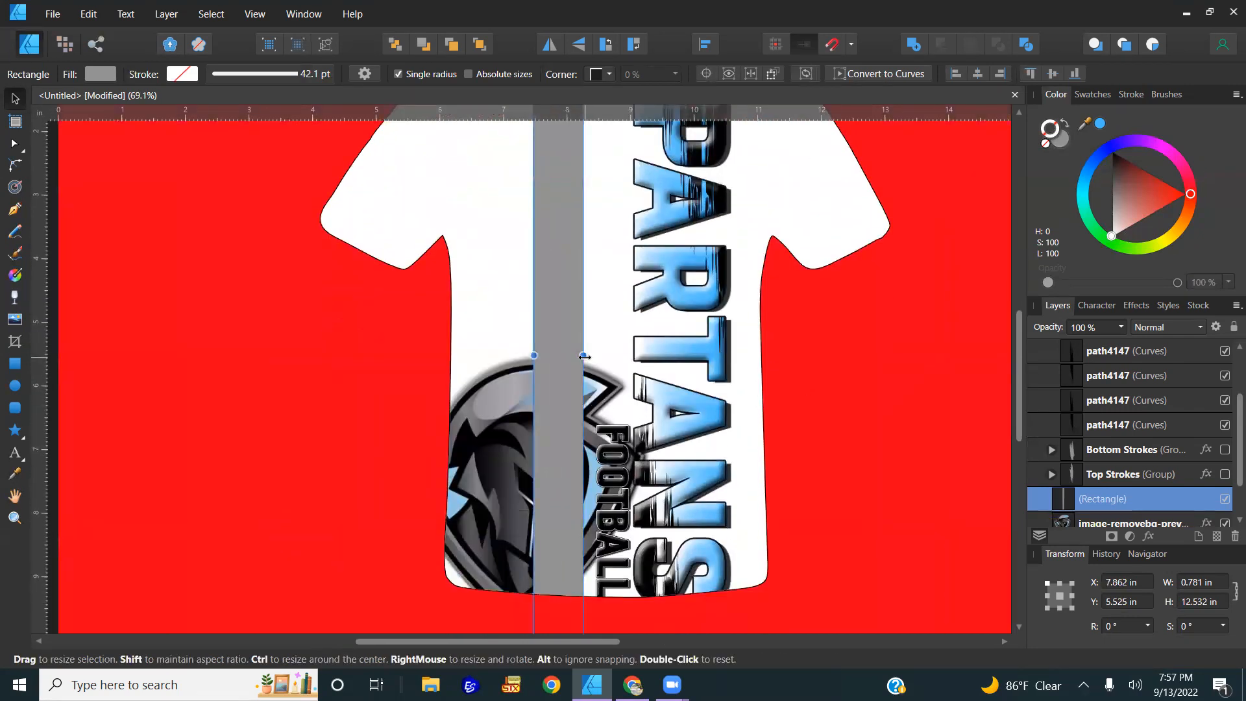
pyautogui.moveTo(583, 356); pyautogui.dragTo(551, 360)
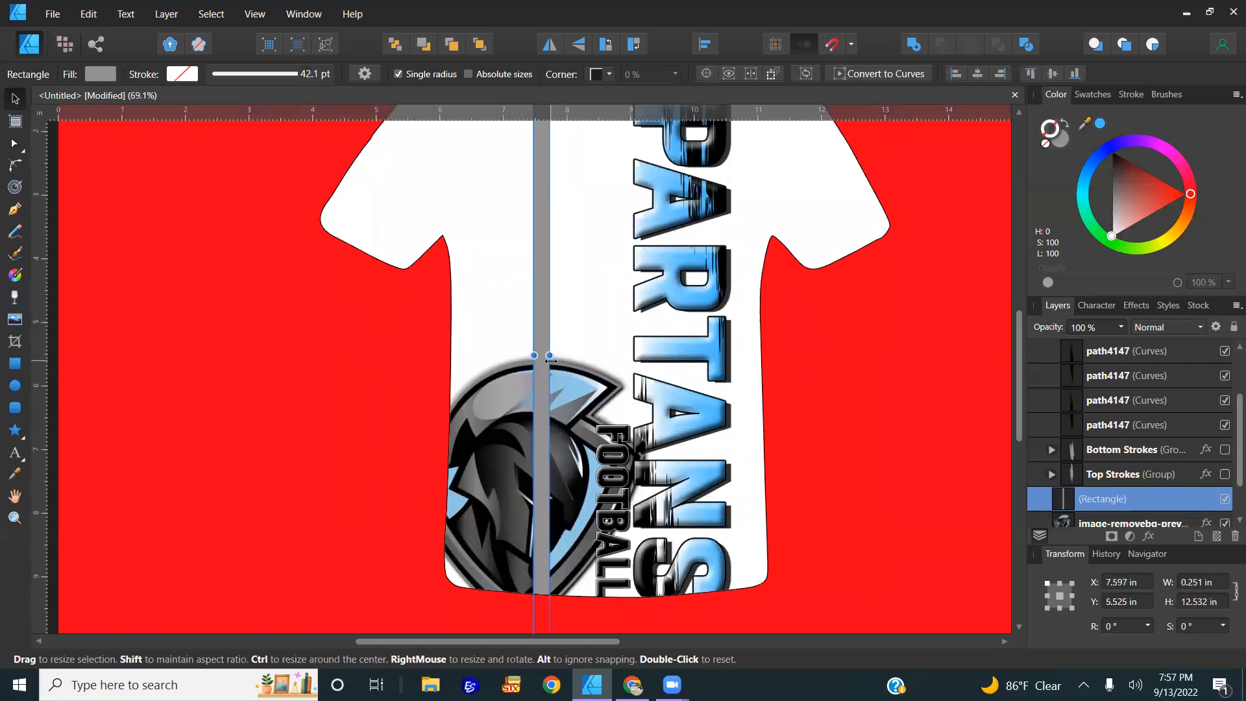
pyautogui.hotkey('ctrl', 'j')
pyautogui.moveTo(538, 292); pyautogui.dragTo(558, 291)
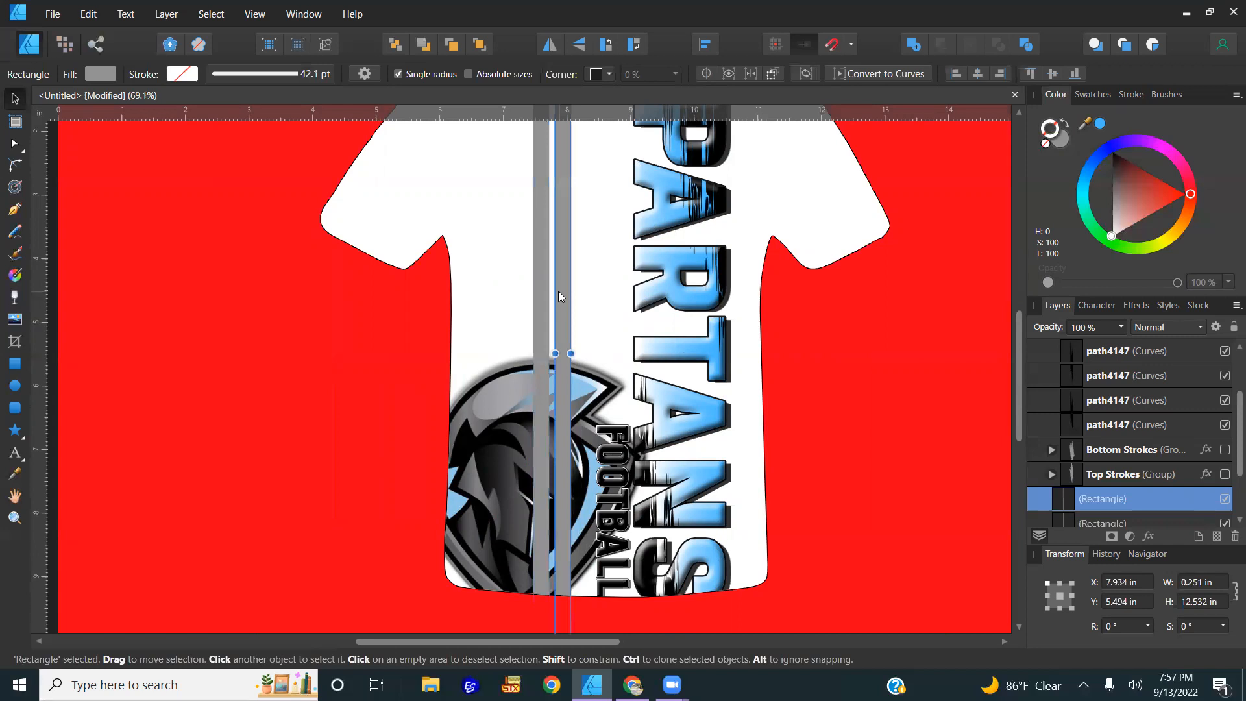
# - Add a third stripe with the same spacing, fill it sky blue, and fill the middle stripe black
pyautogui.hotkey('ctrl', 'j')
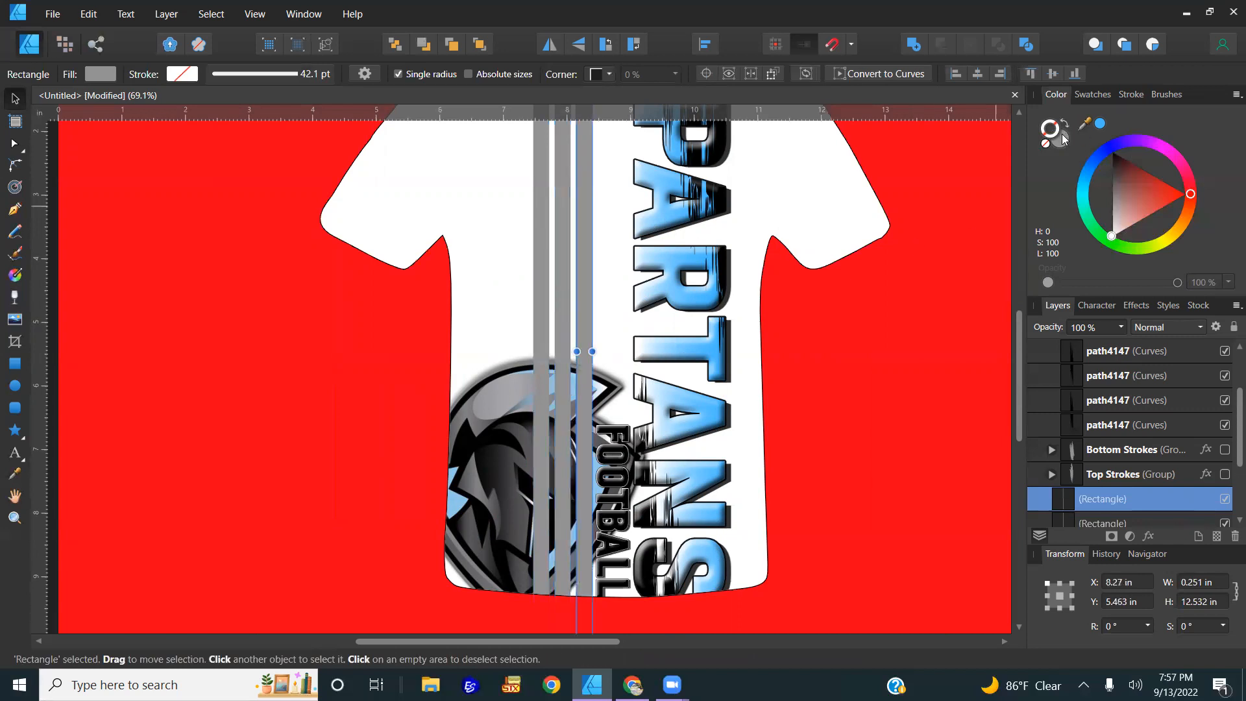
pyautogui.click(1101, 124)
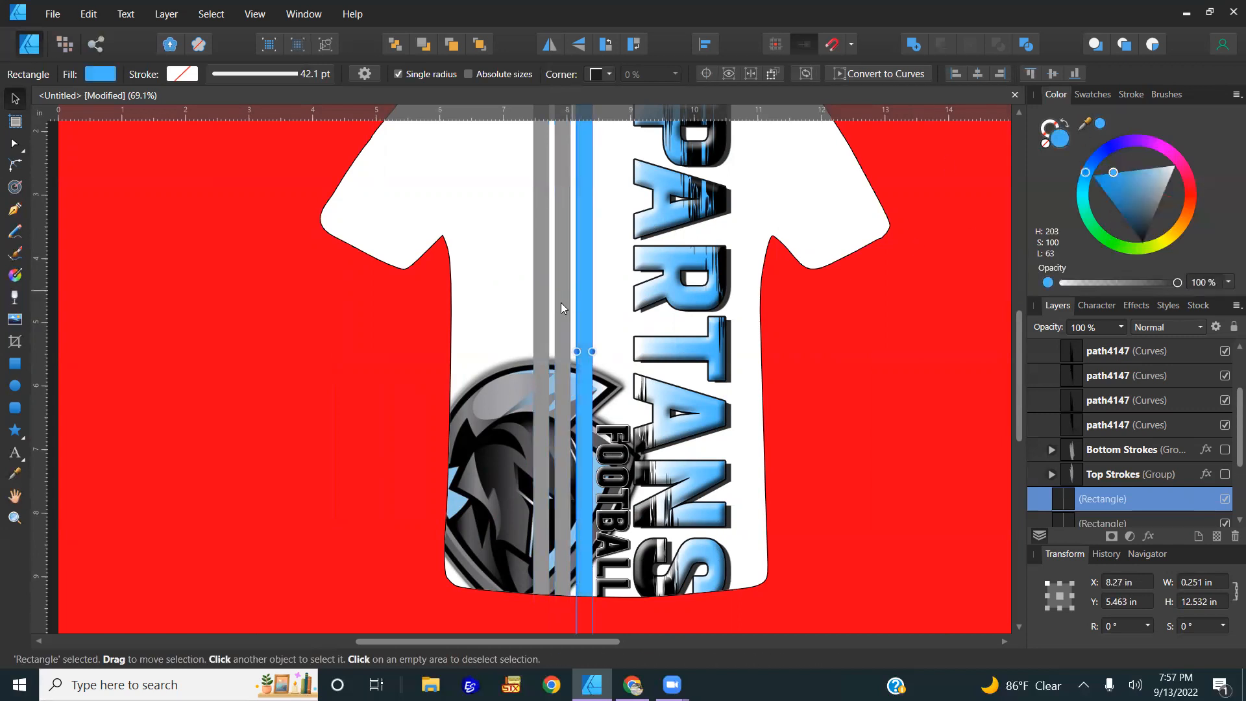
pyautogui.click(561, 303)
pyautogui.click(1126, 180)
pyautogui.moveTo(1126, 180); pyautogui.dragTo(1111, 152)
pyautogui.hotkey('ctrl', '0')
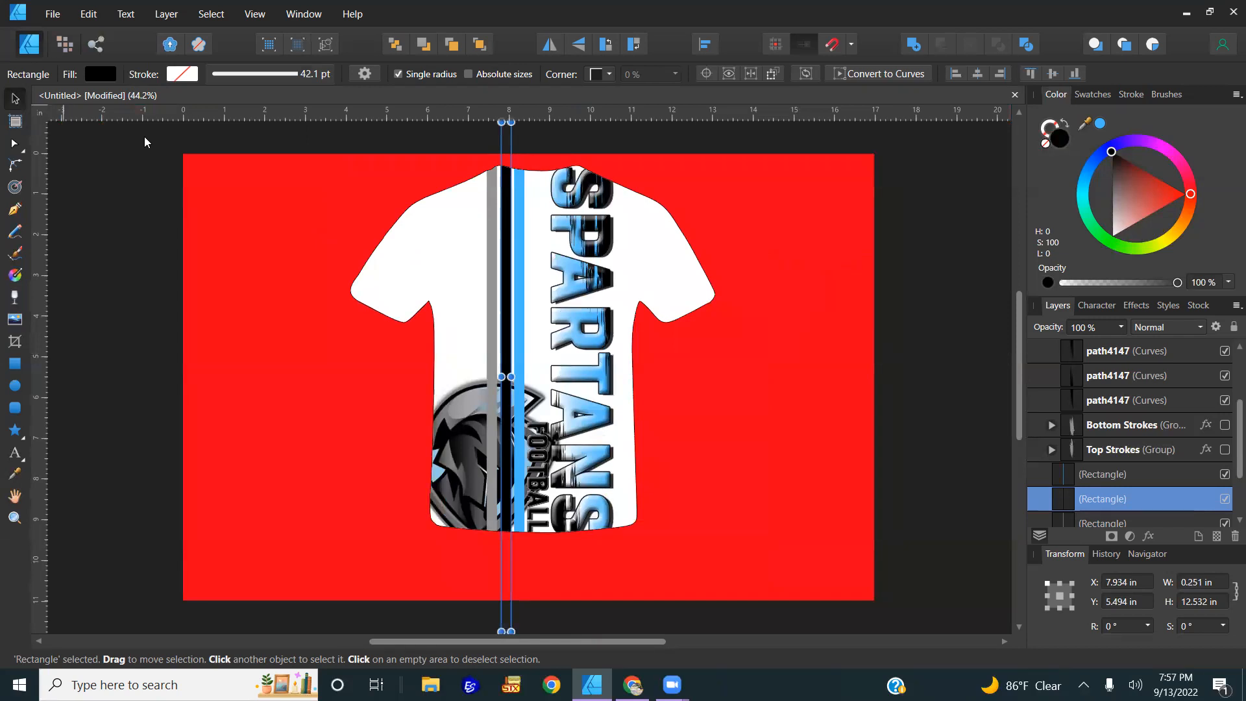
# - Widen the black middle stripe, trying 0.3 in and settling on 0.4 in
pyautogui.scroll(5, 500, 344)
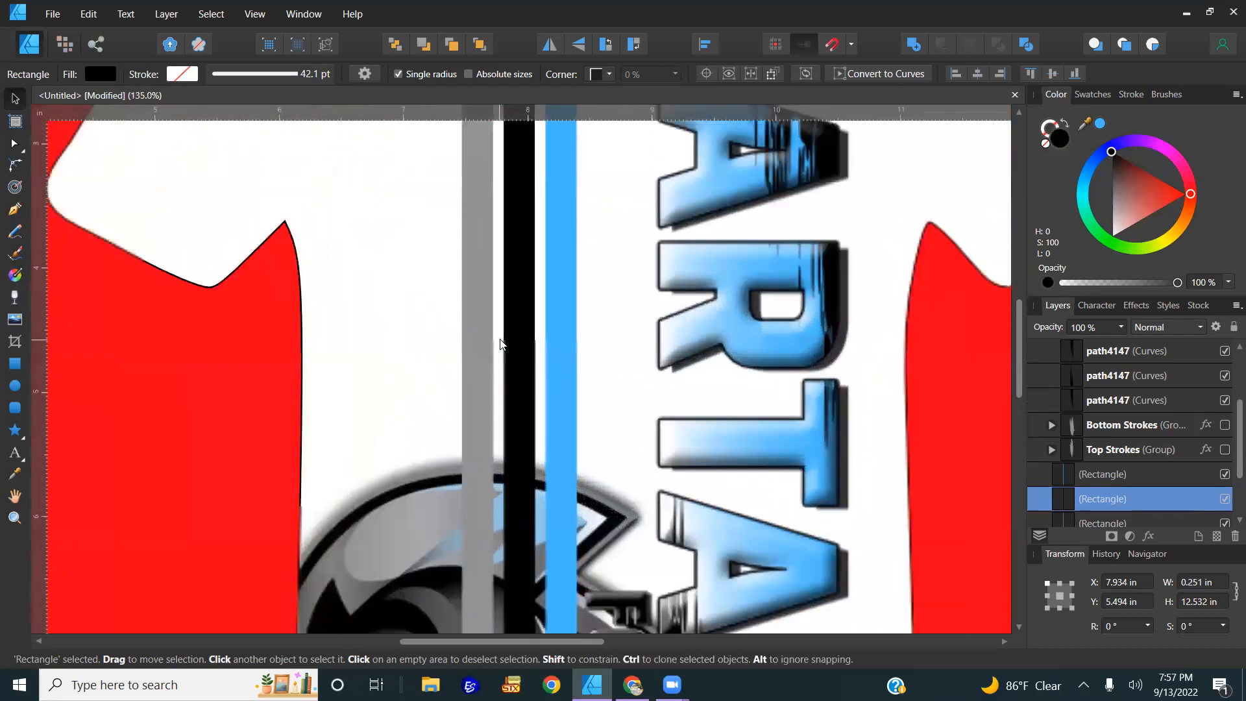
pyautogui.click(1211, 581)
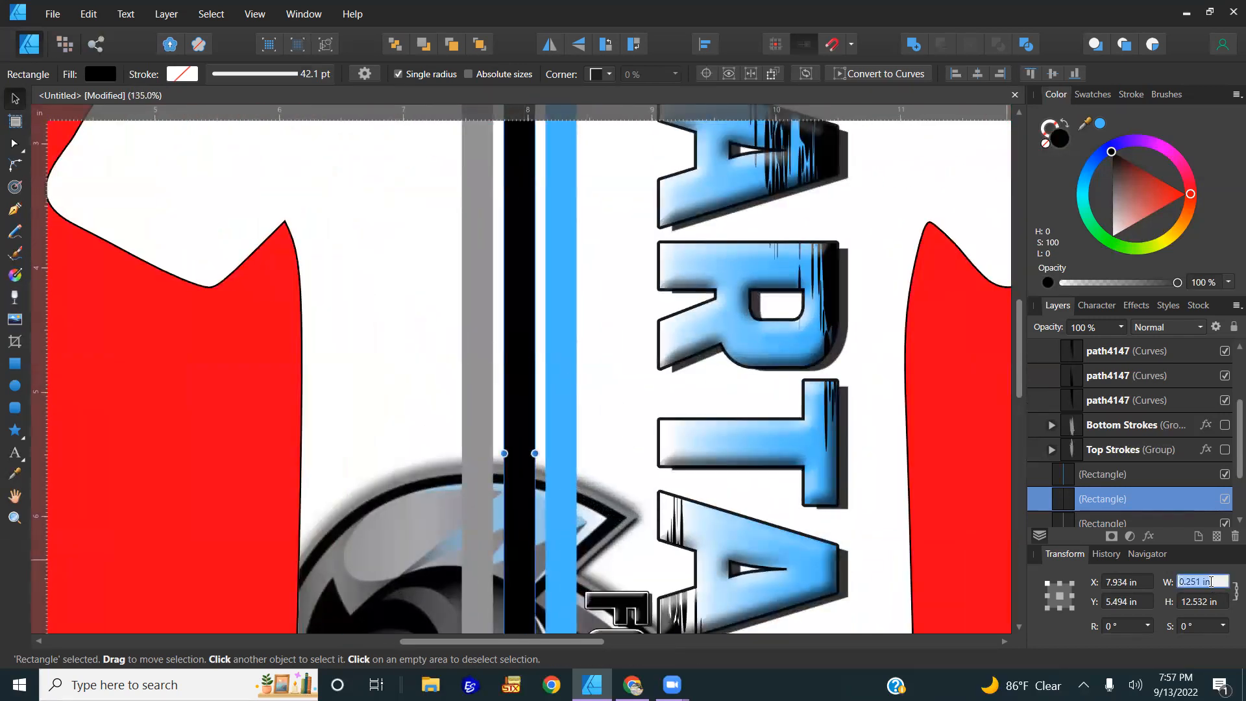
pyautogui.write('0.3')
pyautogui.press('Return')
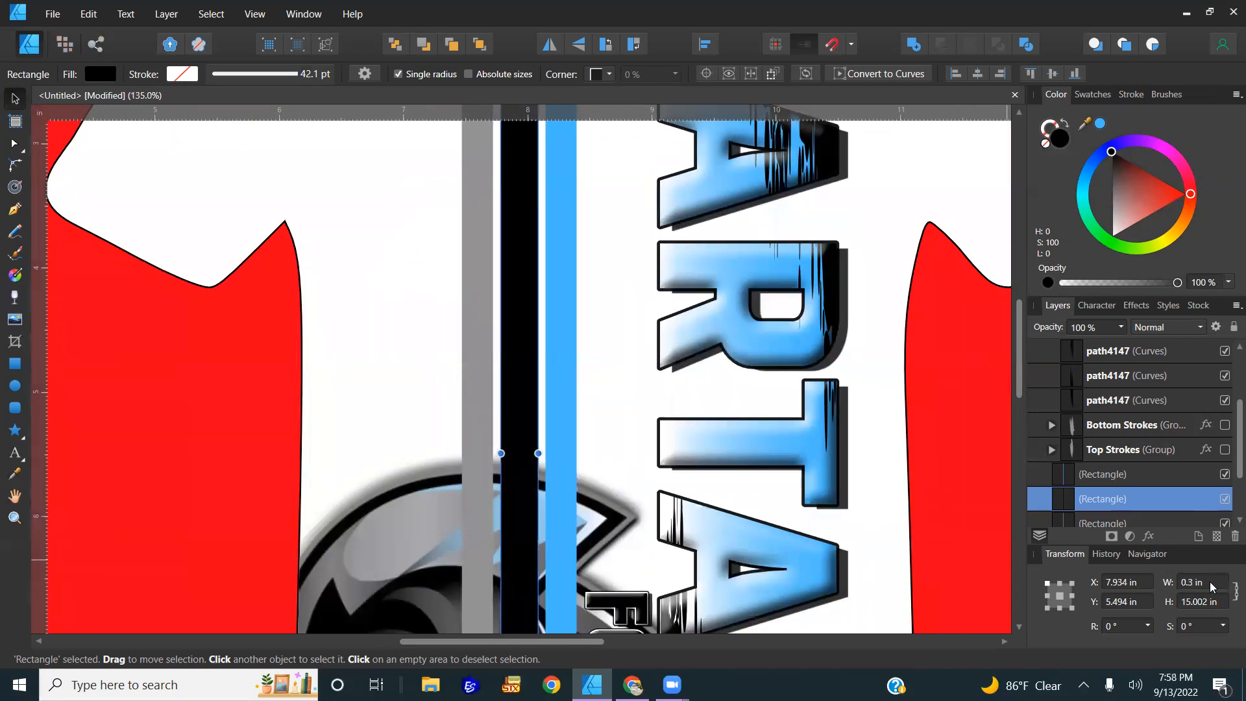
pyautogui.write('0.4')
pyautogui.press('Return')
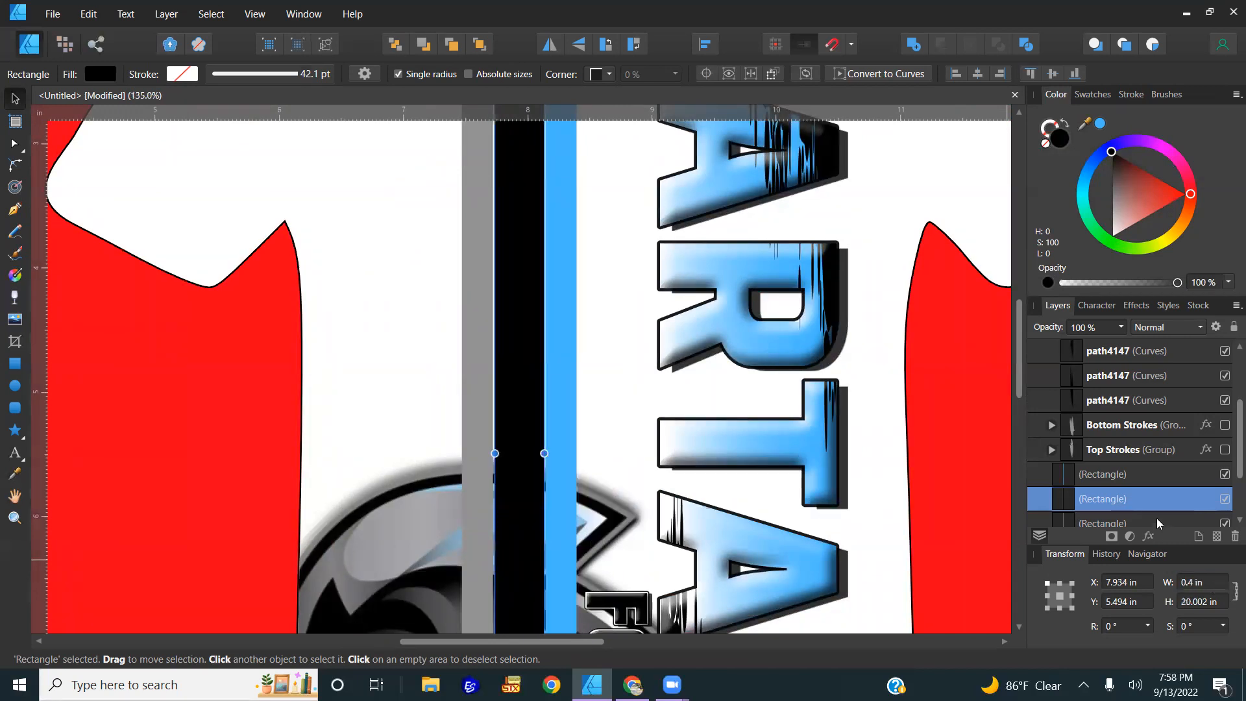
# - Set the blue stripe's width to 0.5 in
pyautogui.click(569, 437)
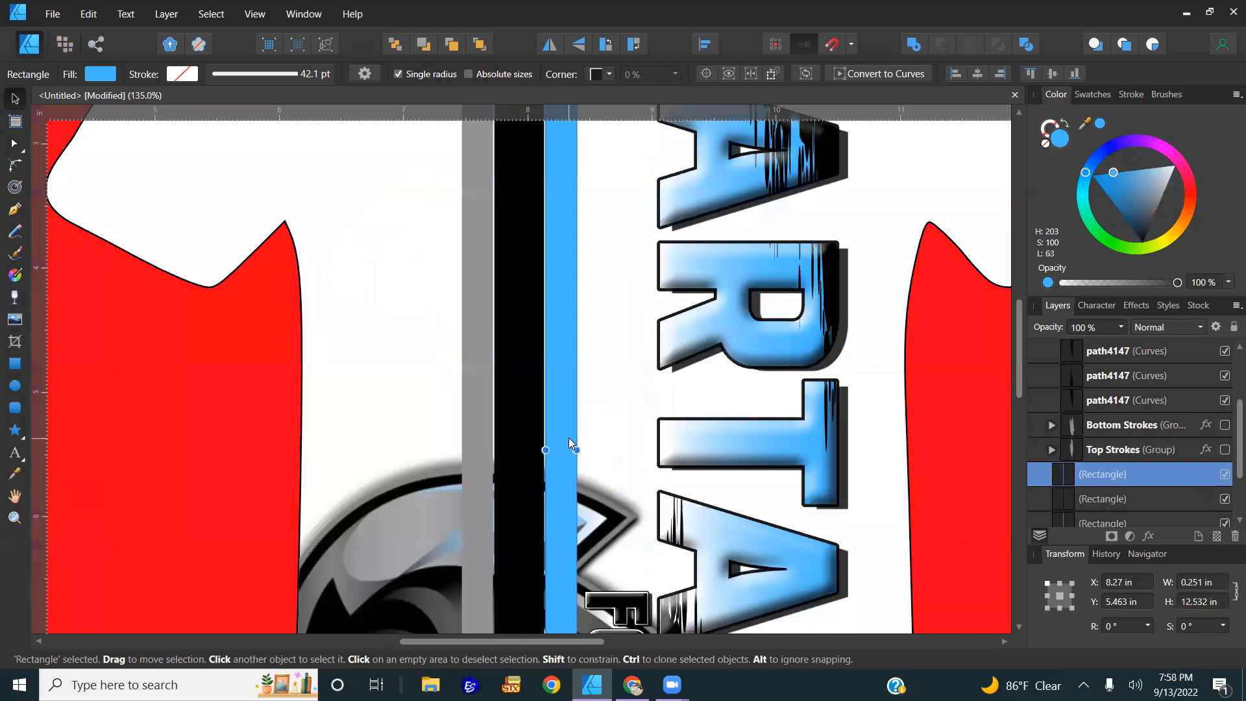
pyautogui.click(1193, 578)
pyautogui.write('.5')
pyautogui.press('Return')
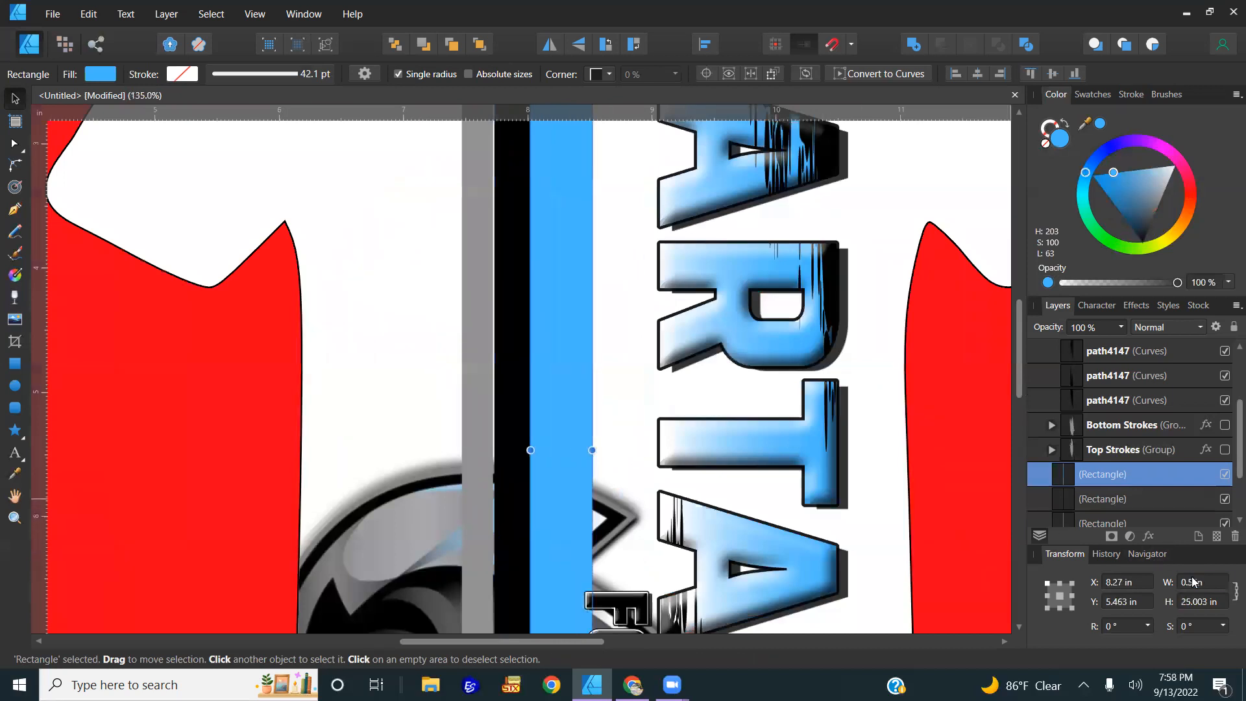
# - Shift the black and blue stripes right, leaving narrow, similar gaps between all three stripes
pyautogui.keyDown('shift'); pyautogui.click(503, 403); pyautogui.keyUp('shift')
pyautogui.moveTo(560, 407); pyautogui.dragTo(570, 407)
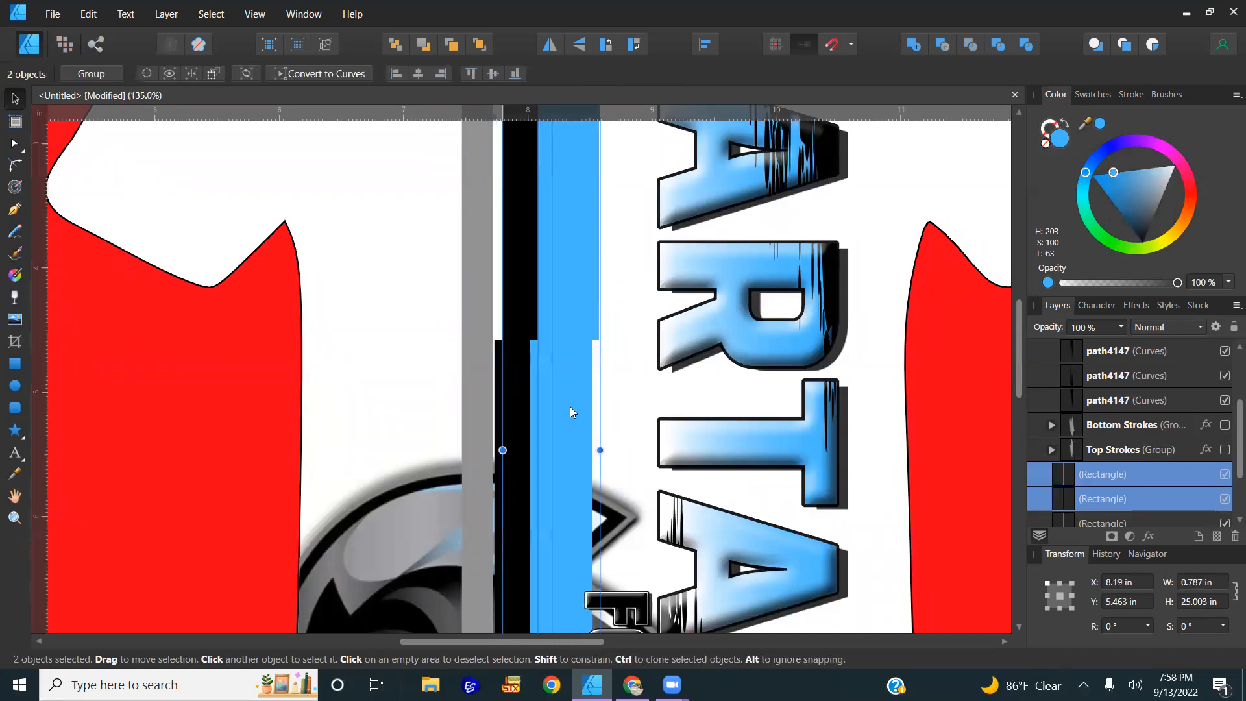
pyautogui.click(599, 408)
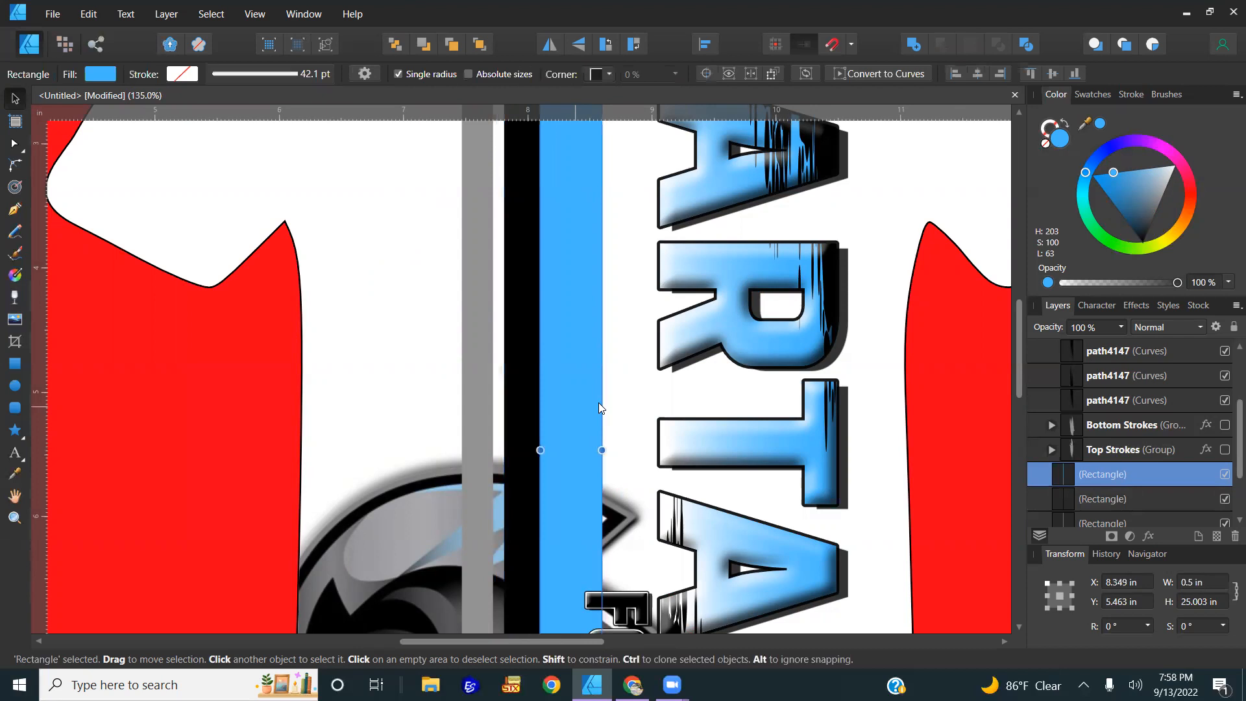
pyautogui.moveTo(599, 404); pyautogui.dragTo(622, 407)
pyautogui.press('Right')
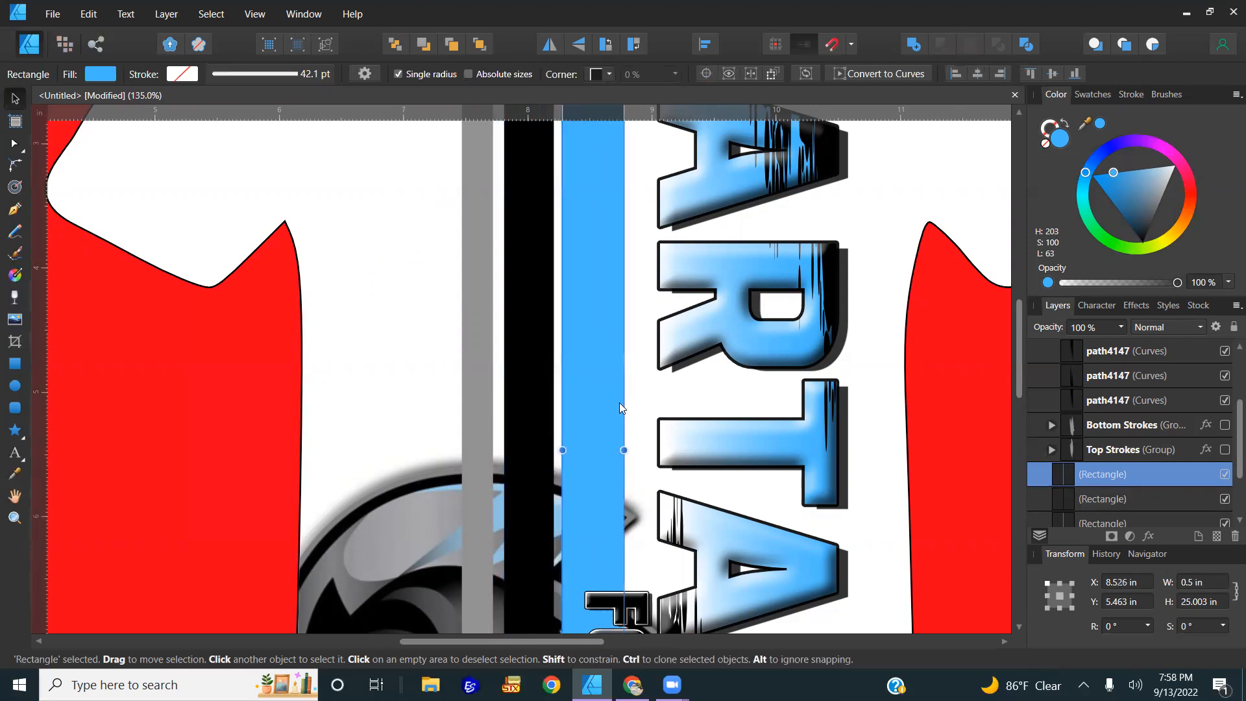
pyautogui.moveTo(620, 403); pyautogui.dragTo(624, 404)
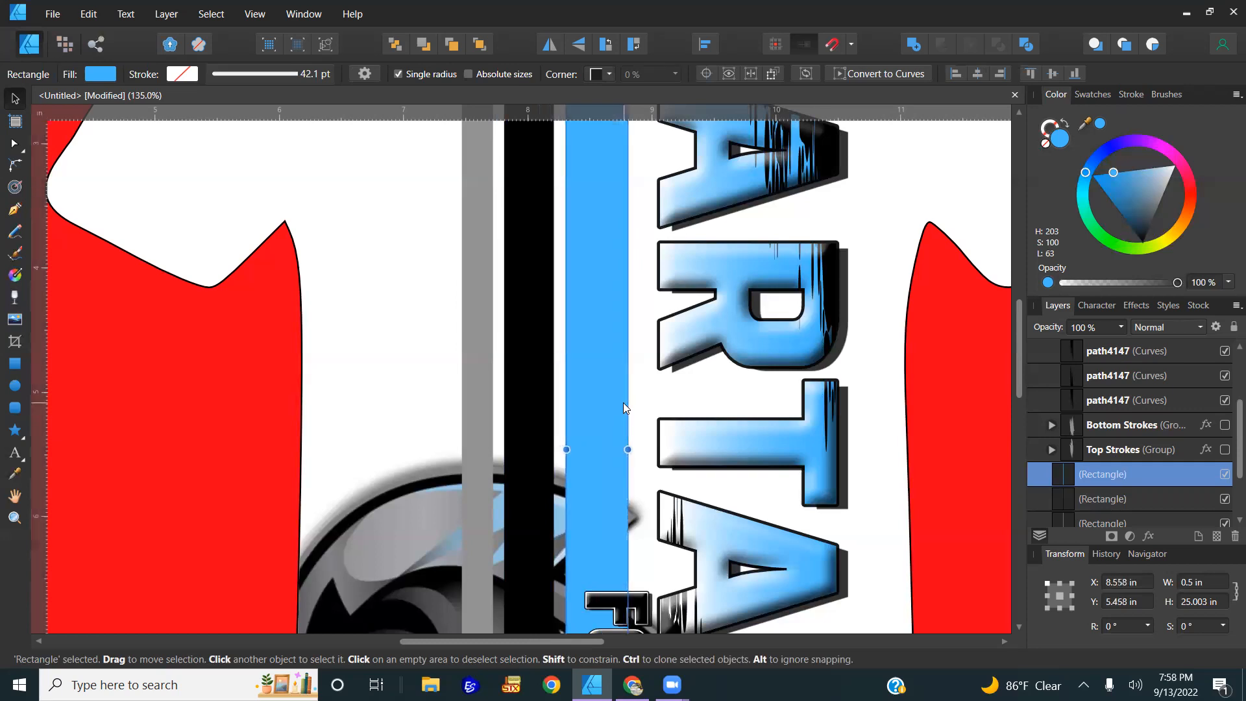
# - Select all three stripes and send them behind the helmet logo and FOOTBALL text
pyautogui.hotkey('ctrl', '0')
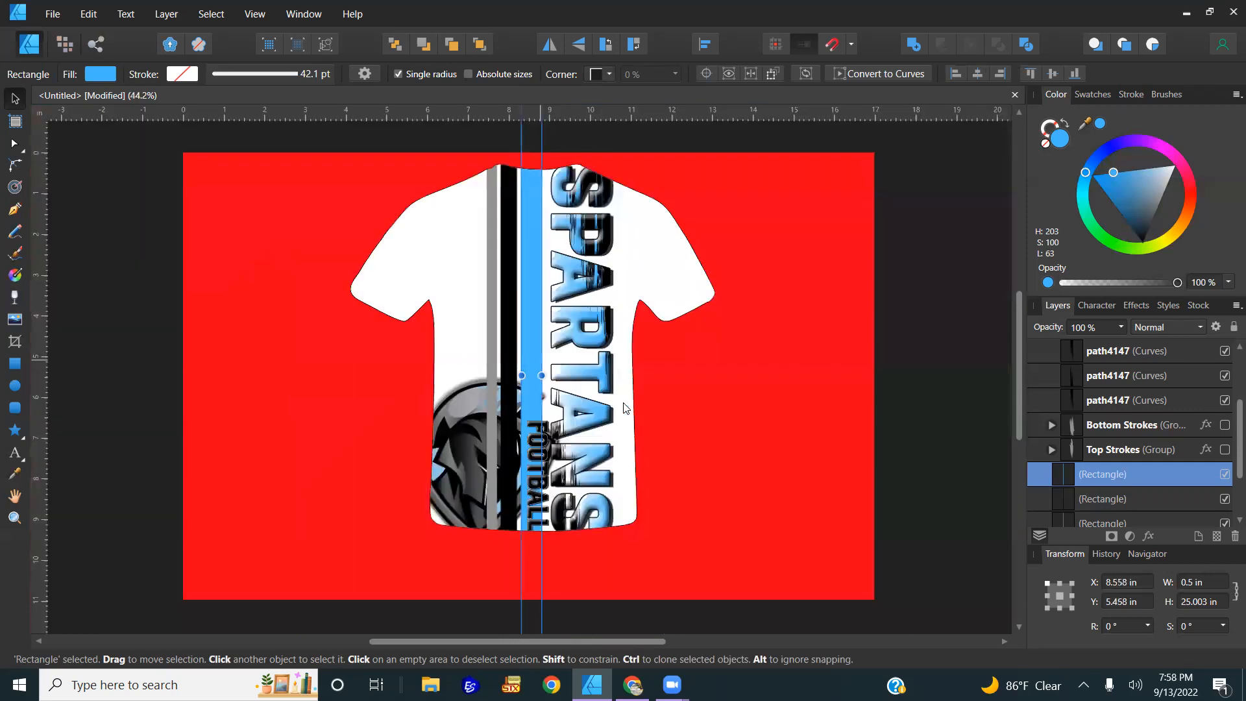
pyautogui.keyDown('shift'); pyautogui.click(507, 347); pyautogui.keyUp('shift')
pyautogui.keyDown('shift'); pyautogui.click(492, 346); pyautogui.keyUp('shift')
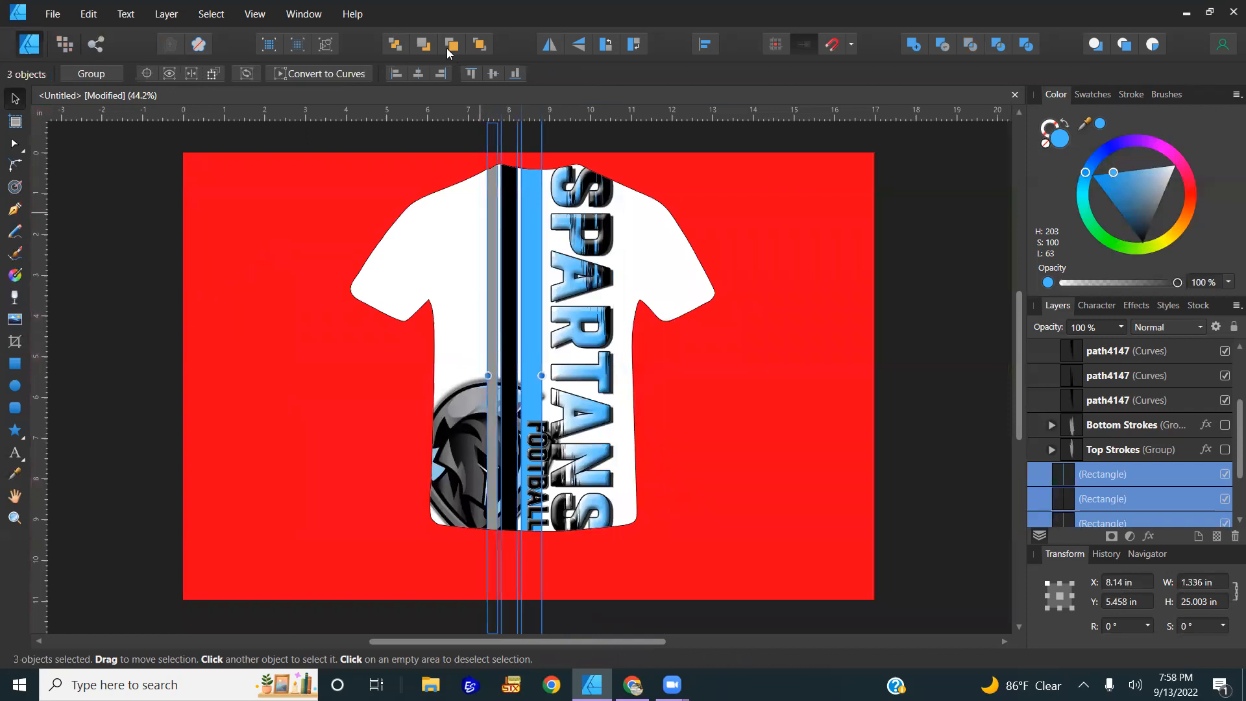
pyautogui.click(397, 47)
# - Mirror the three stripes horizontally as a set and shift them right, close to the SPARTANS lettering
pyautogui.moveTo(531, 324)
pyautogui.mouseDown()
pyautogui.moveTo(518, 325)
pyautogui.moveTo(528, 320)
pyautogui.mouseUp()
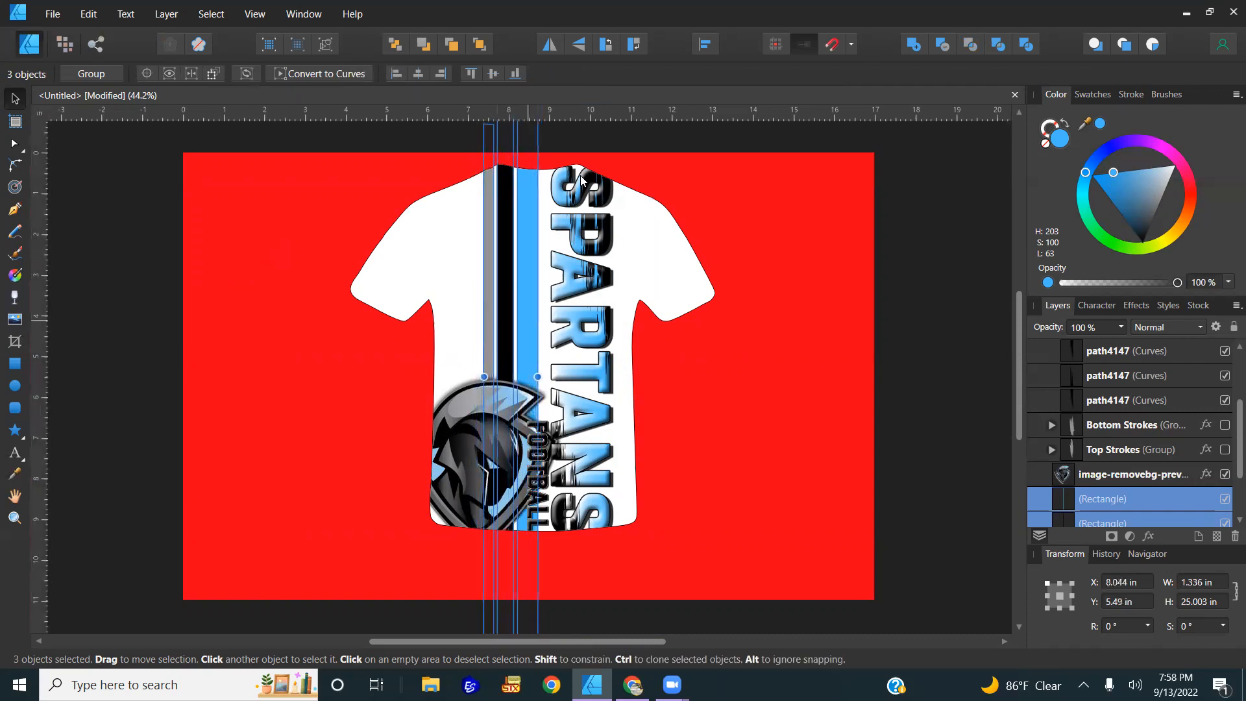
pyautogui.click(550, 44)
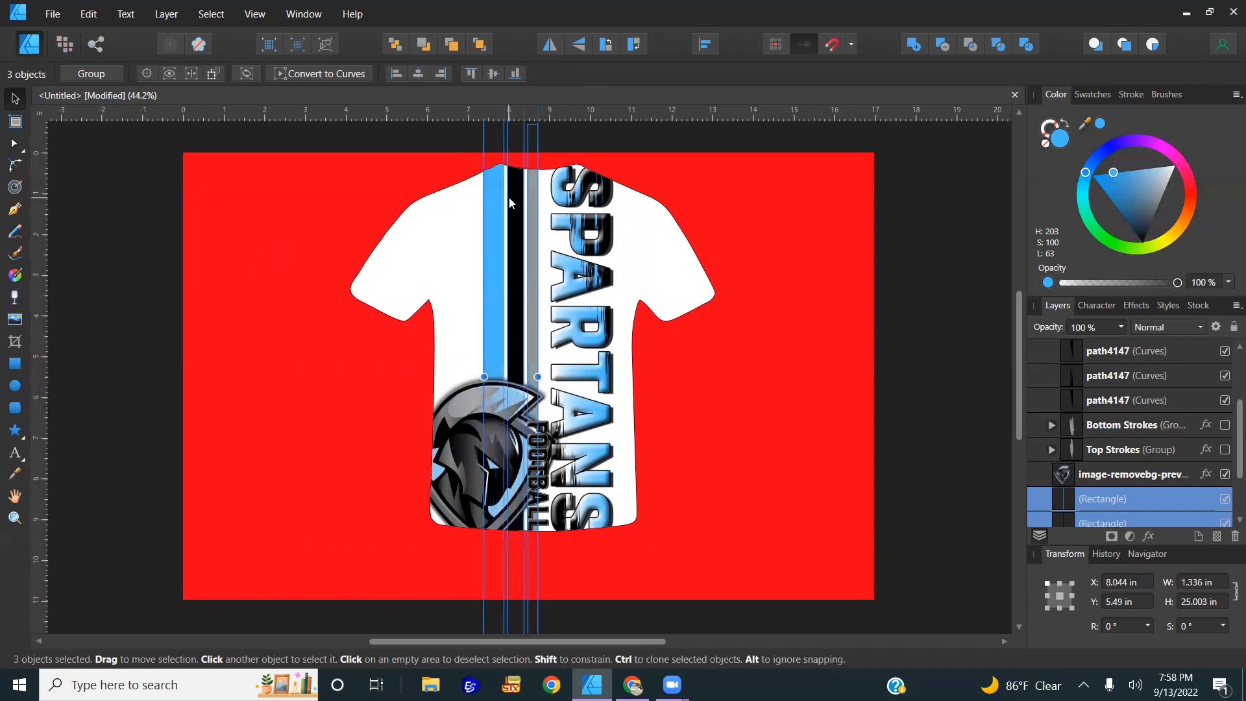
pyautogui.moveTo(508, 296); pyautogui.dragTo(516, 300)
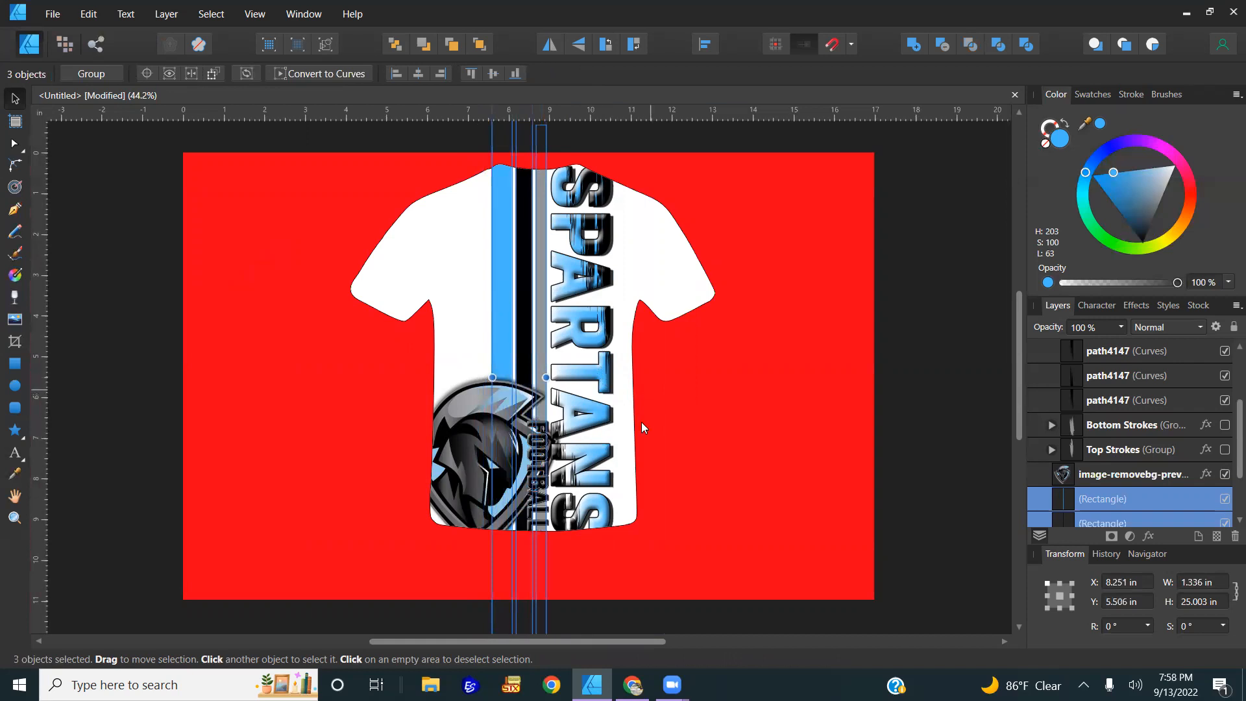
# - Move the FOOTBALL text up the stripes beside the first letters of SPARTANS
pyautogui.click(545, 480)
pyautogui.moveTo(545, 480); pyautogui.dragTo(542, 200)
pyautogui.scroll(1, 542, 202)
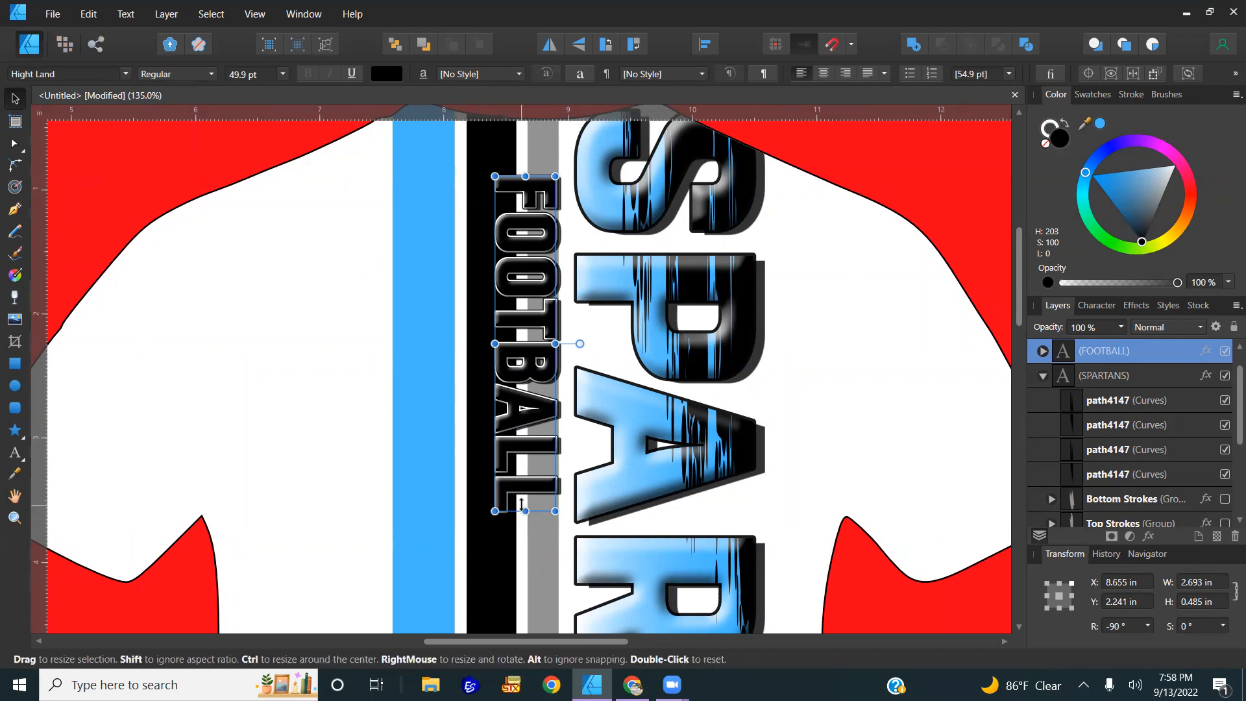
# - Mirror the three stripes horizontally again to put the wide blue stripe behind the FOOTBALL text
pyautogui.click(494, 559)
pyautogui.keyDown('shift'); pyautogui.click(548, 582); pyautogui.keyUp('shift')
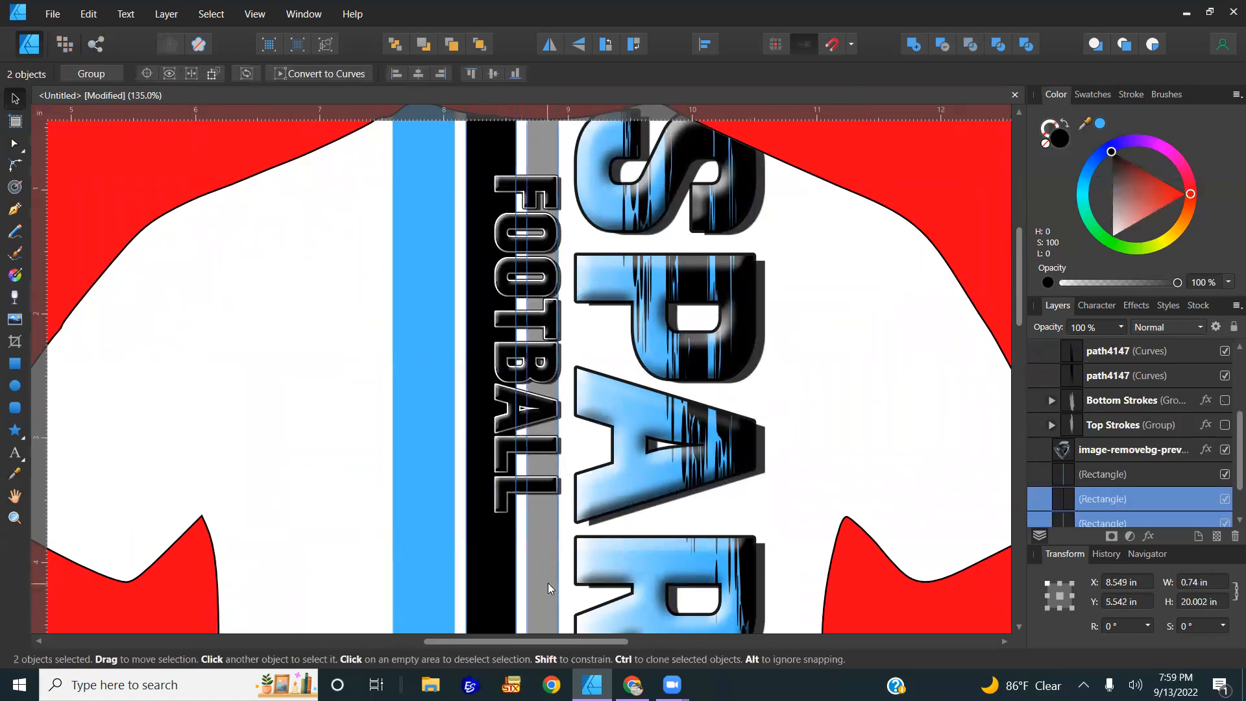
pyautogui.keyDown('shift'); pyautogui.click(408, 557); pyautogui.keyUp('shift')
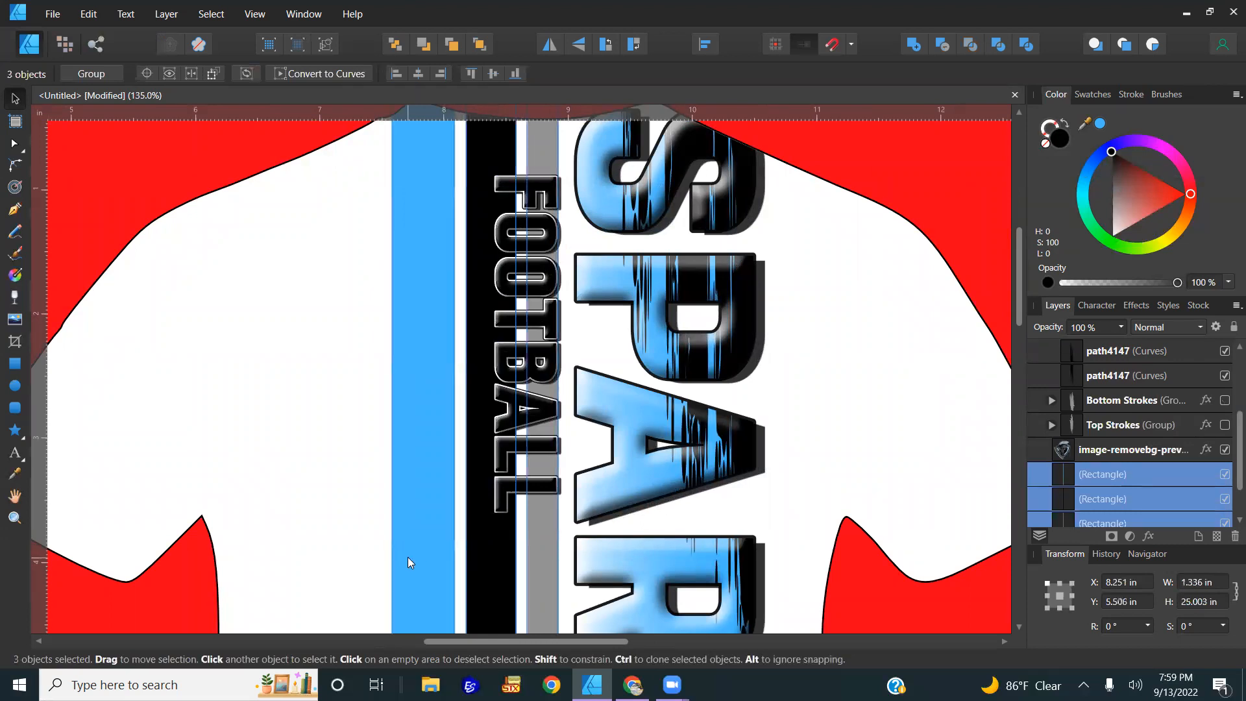
pyautogui.click(549, 45)
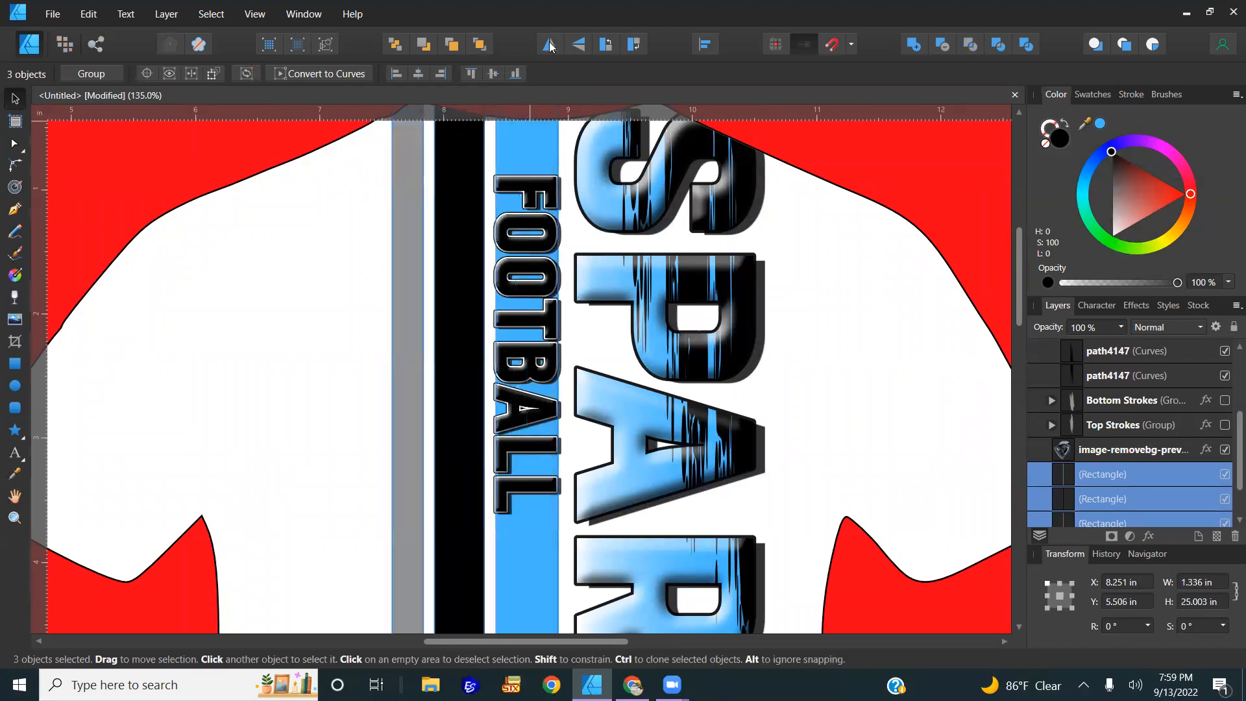
# - Fill the wide stripe behind FOOTBALL with the darker recent gray, after trying the lighter gray
pyautogui.click(537, 149)
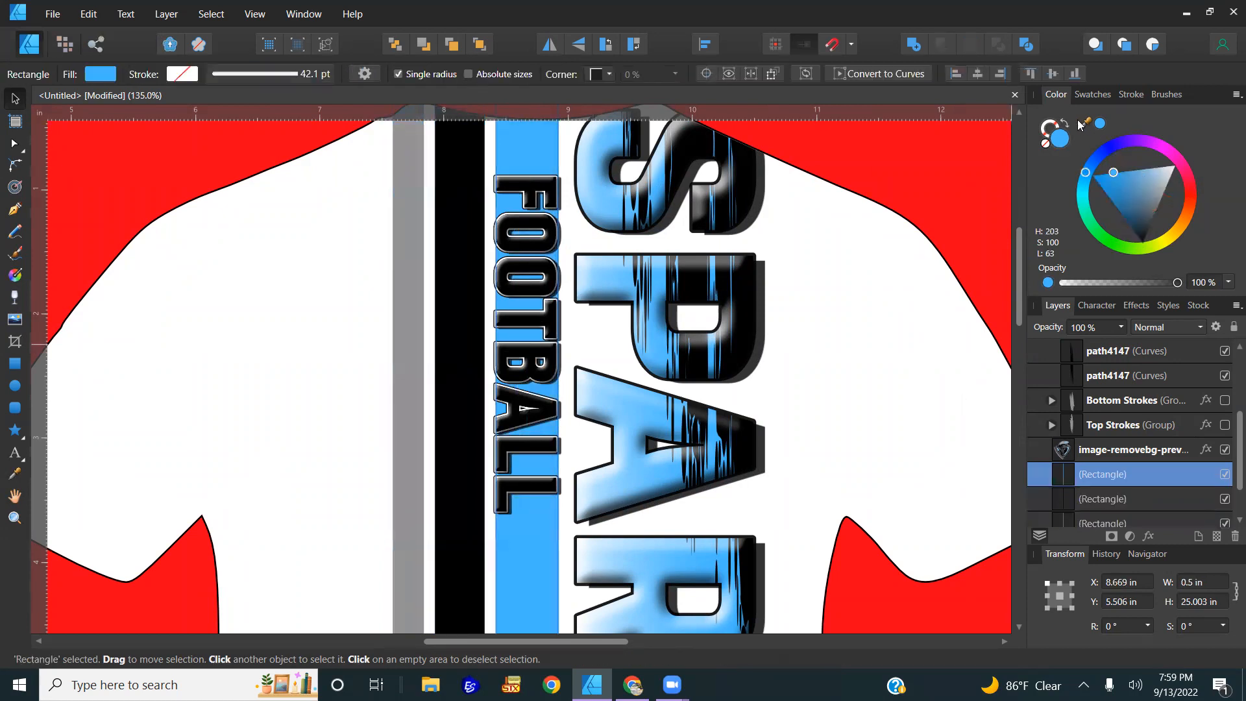
pyautogui.click(1094, 94)
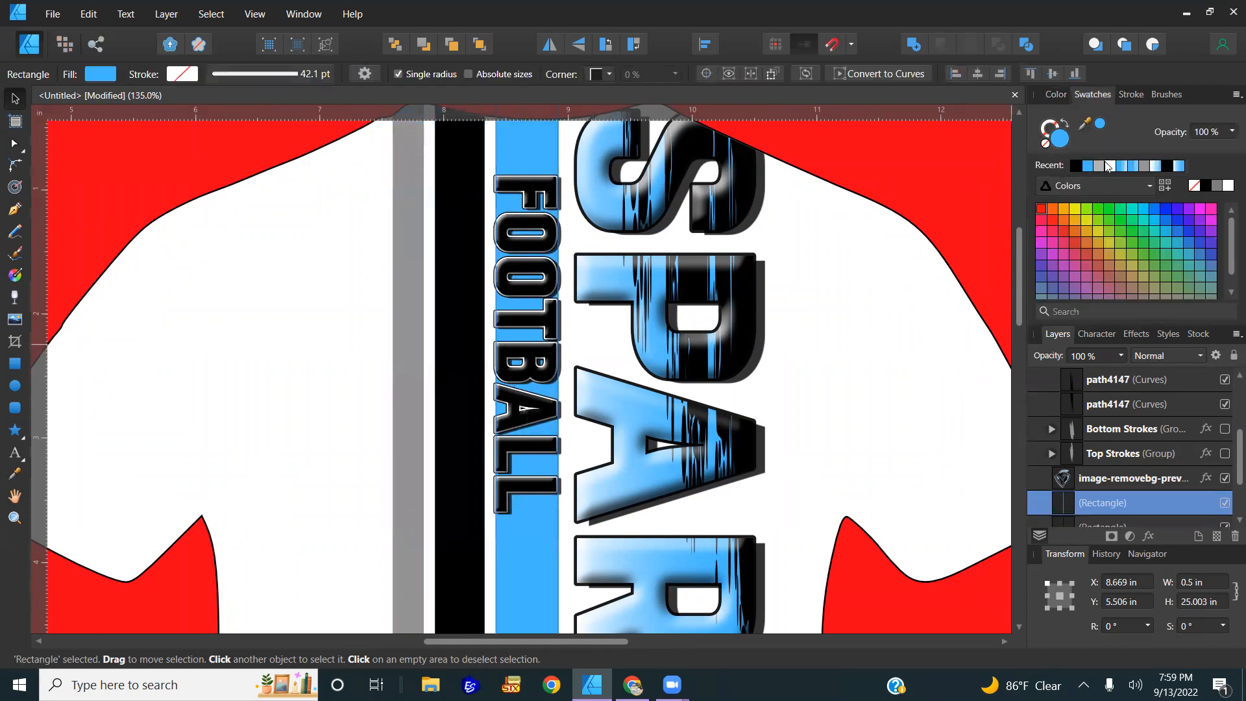
pyautogui.click(1099, 169)
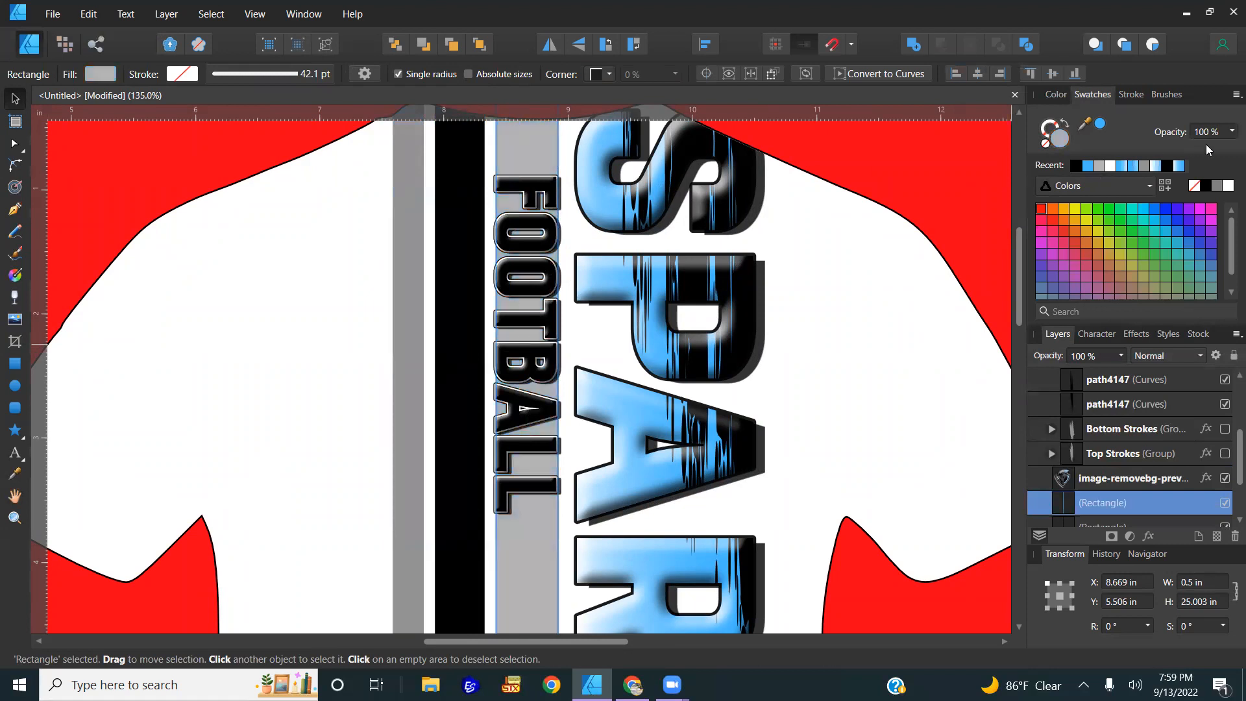
pyautogui.click(1146, 167)
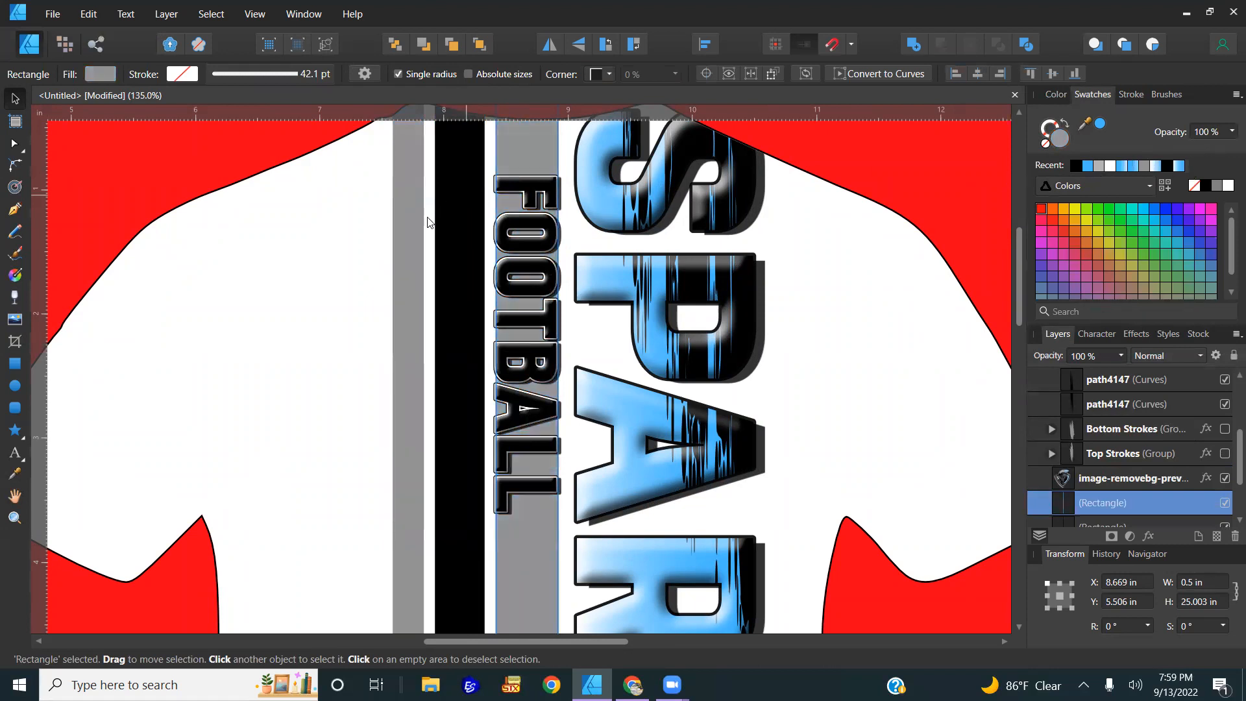
# - Fill the narrow outer stripe with the recent sky blue, after trying light gray
pyautogui.click(418, 231)
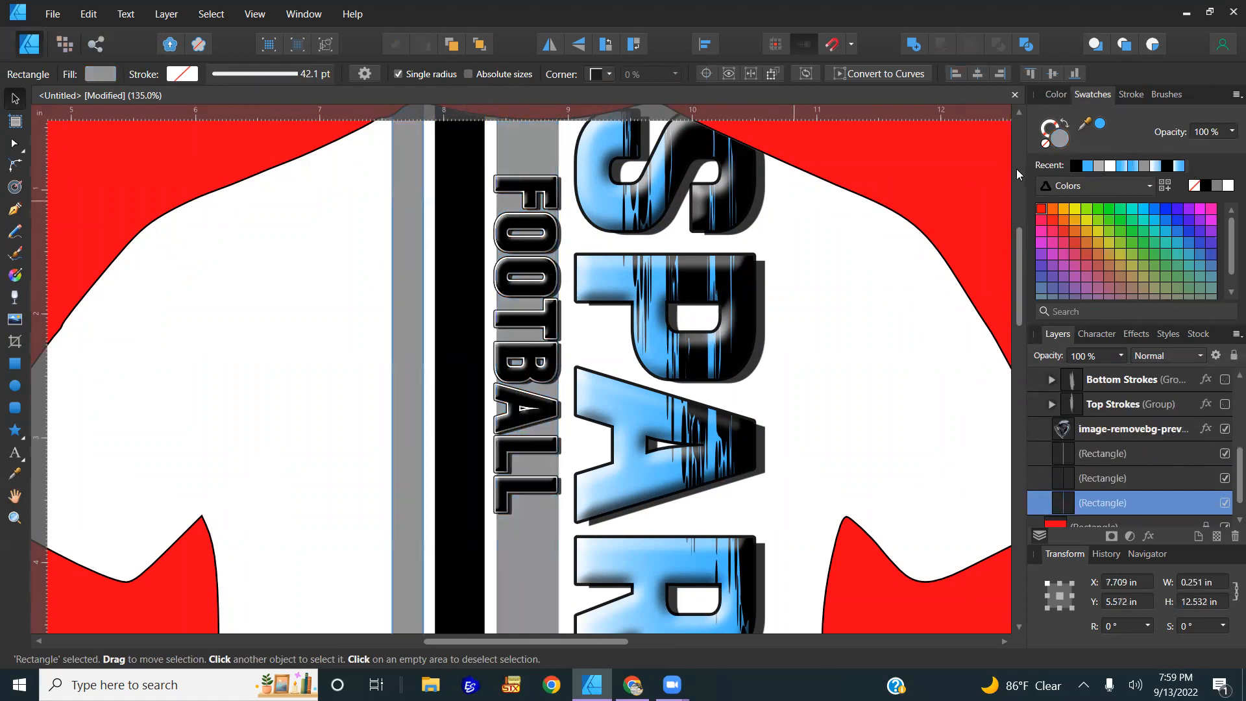
pyautogui.click(1099, 168)
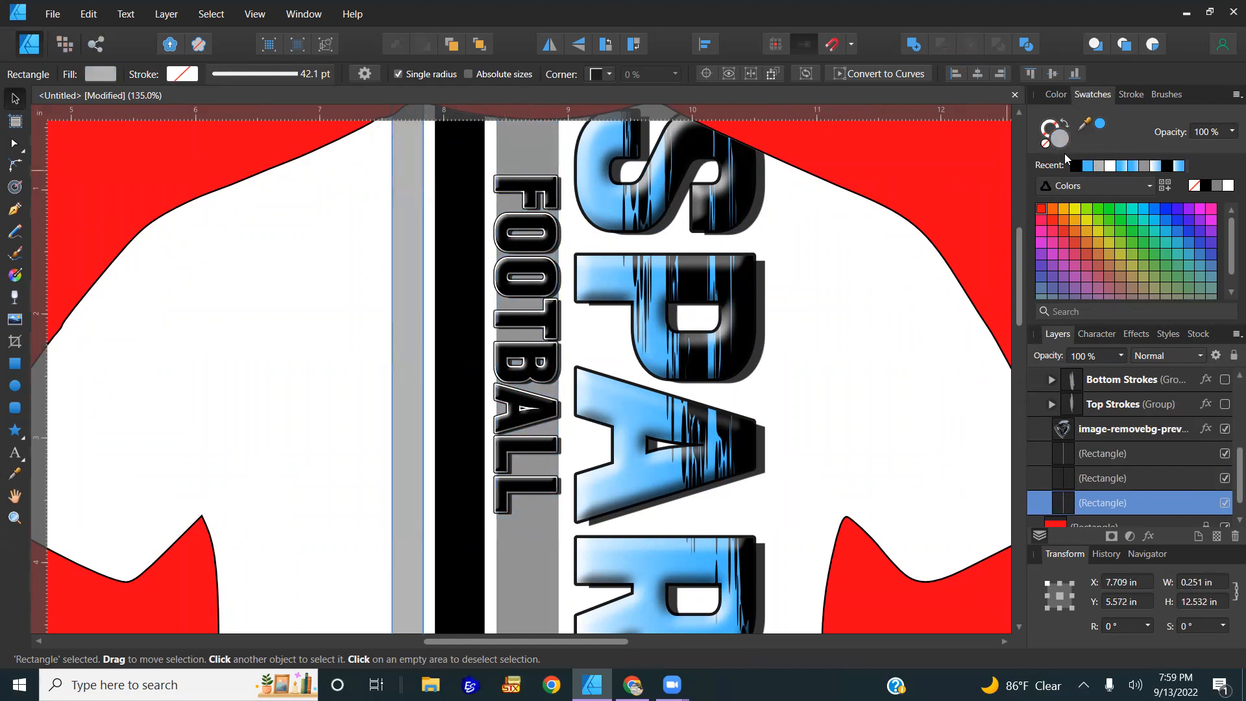
pyautogui.click(1089, 168)
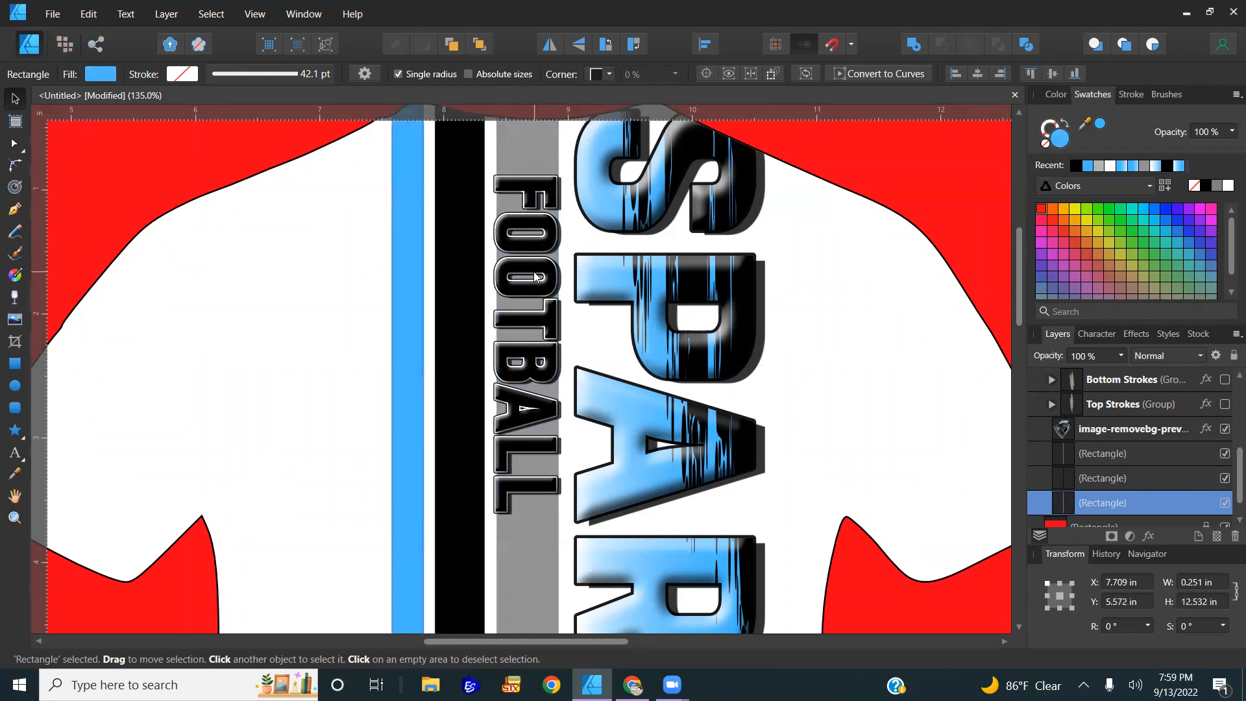
# - Scale the FOOTBALL text down to about 38.7 pt to fit within the wide gray stripe
pyautogui.click(526, 346)
pyautogui.moveTo(496, 511); pyautogui.dragTo(543, 443)
pyautogui.hotkey('ctrl', '0')
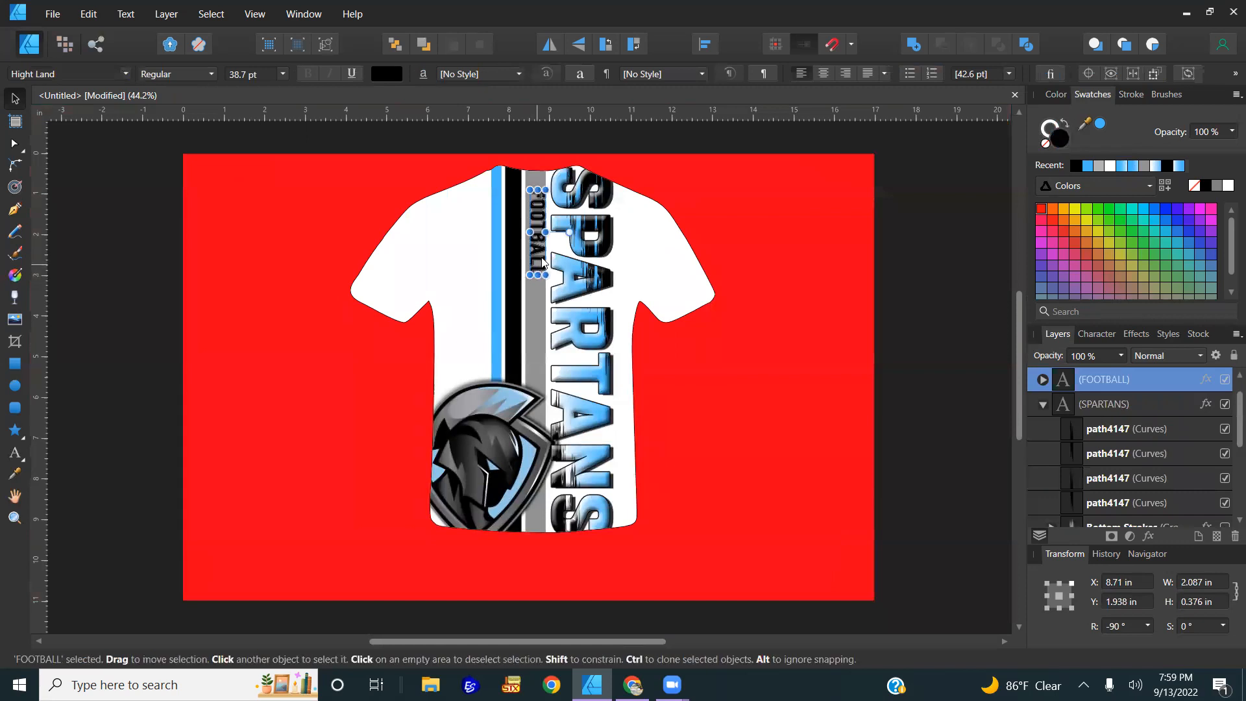
# - Move the FOOTBALL text down the gray stripe to just above the helmet logo, and clear the selection
pyautogui.moveTo(544, 255); pyautogui.dragTo(535, 345)
pyautogui.scroll(5, 540, 359)
pyautogui.scroll(1, 540, 360)
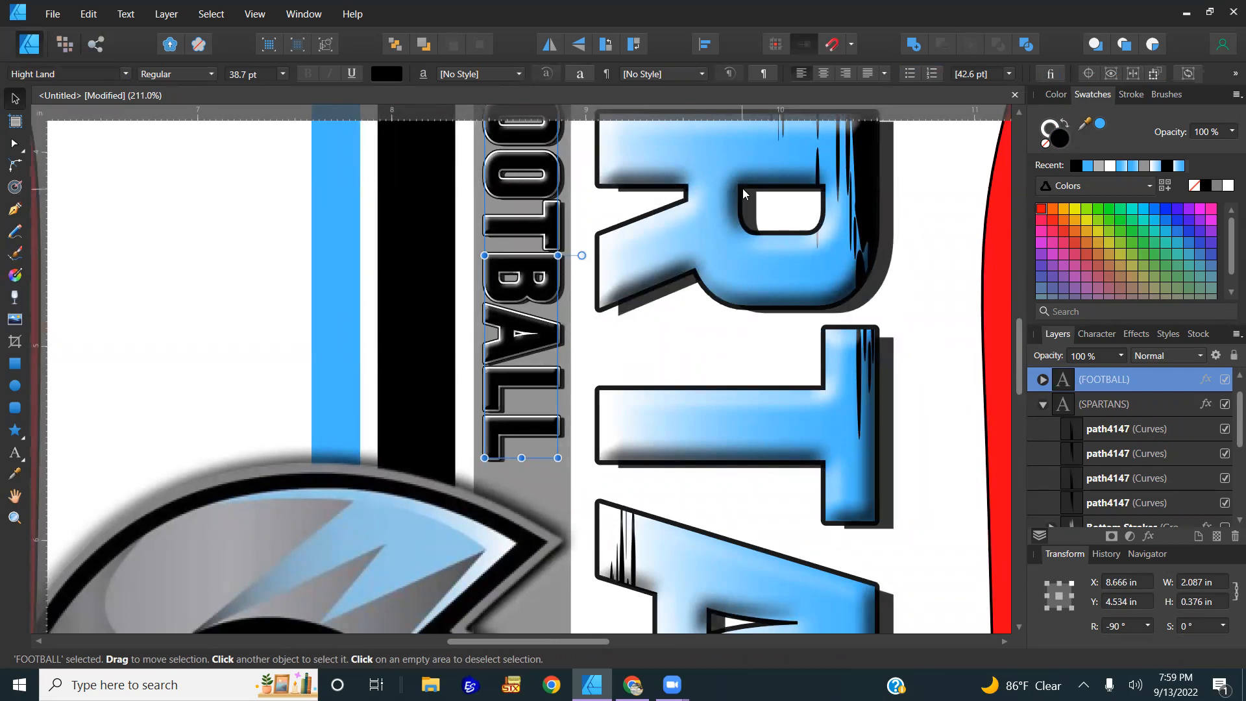
pyautogui.click(738, 367)
pyautogui.hotkey('ctrl', '0')
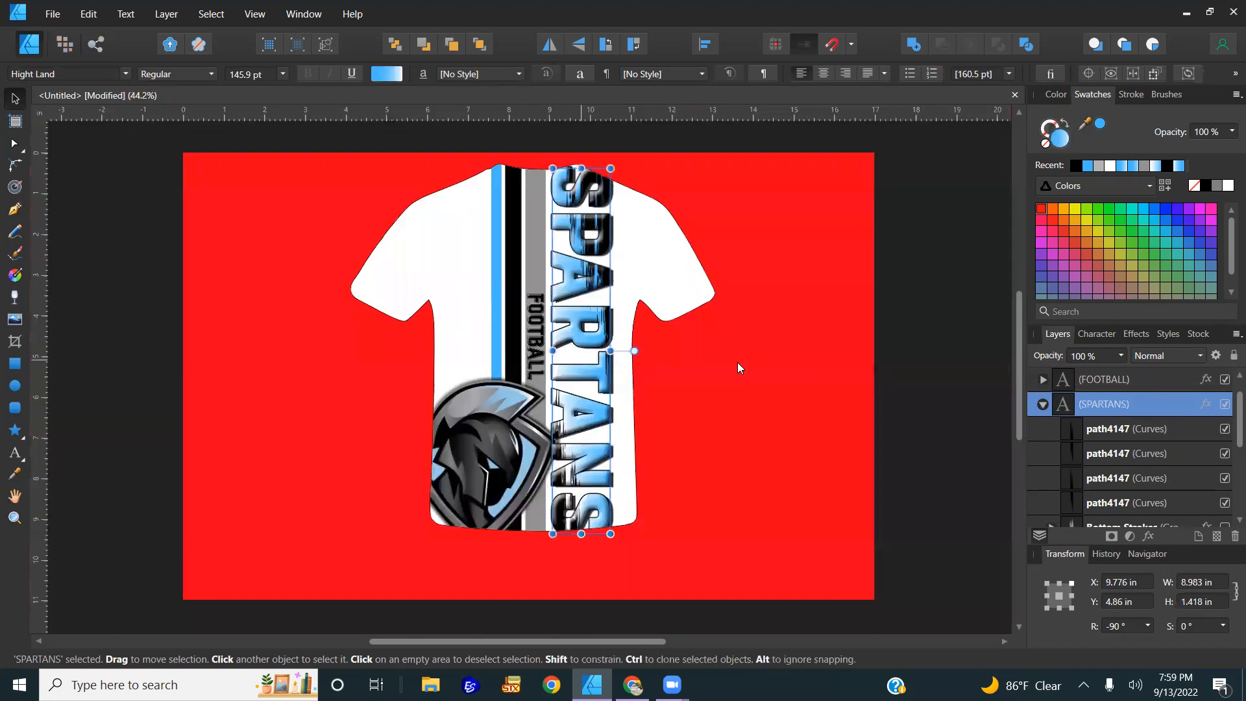
pyautogui.click(900, 455)
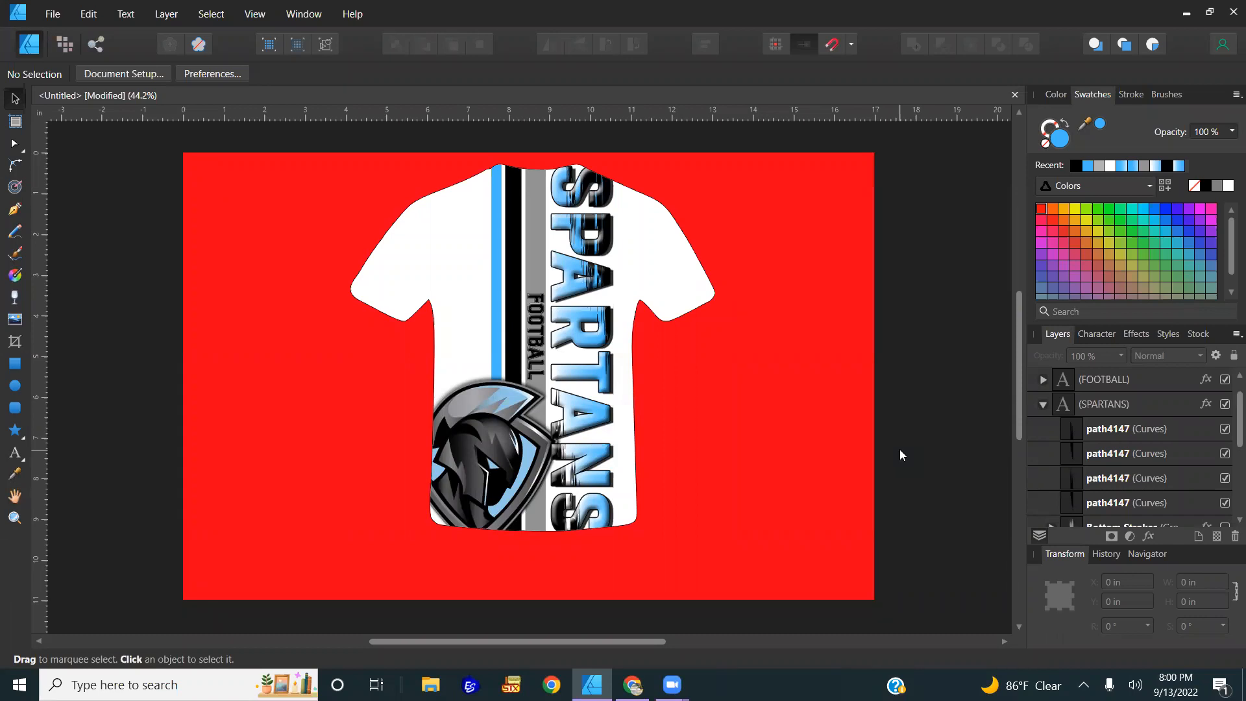
# - Select the helmet logo image inside the shirt and reduce its opacity to 70%
pyautogui.click(479, 483)
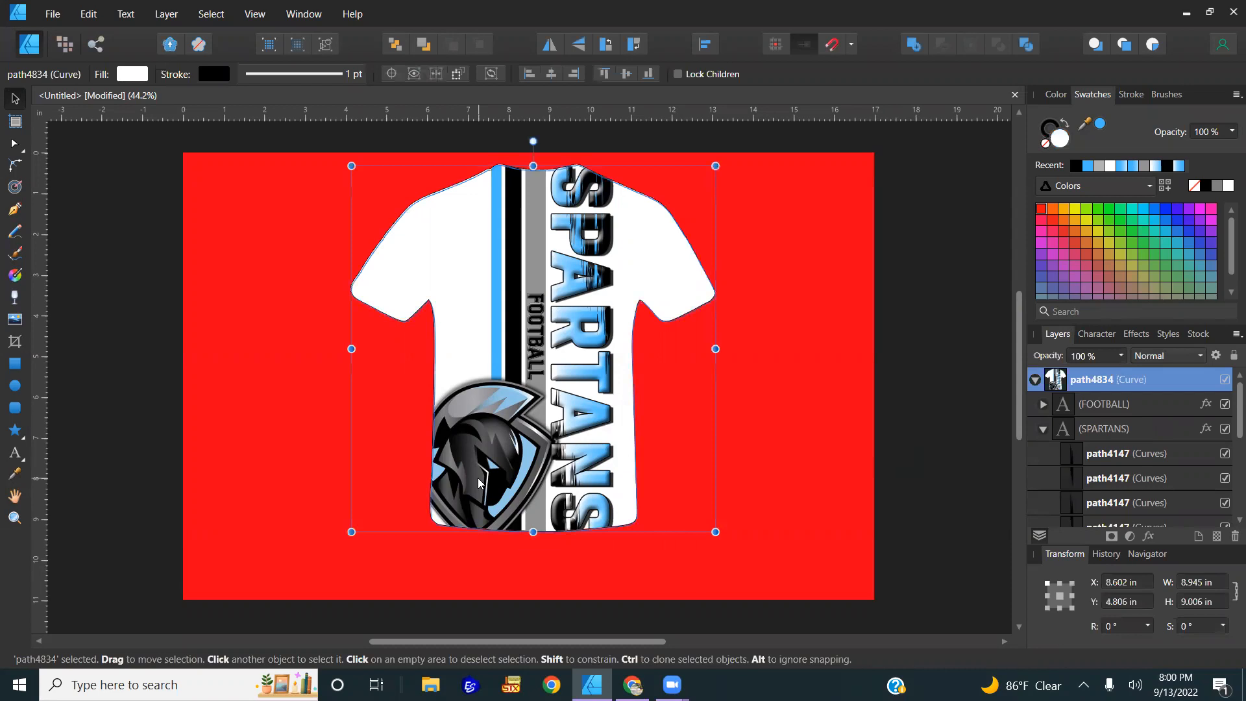
pyautogui.doubleClick(479, 483)
pyautogui.press('7')
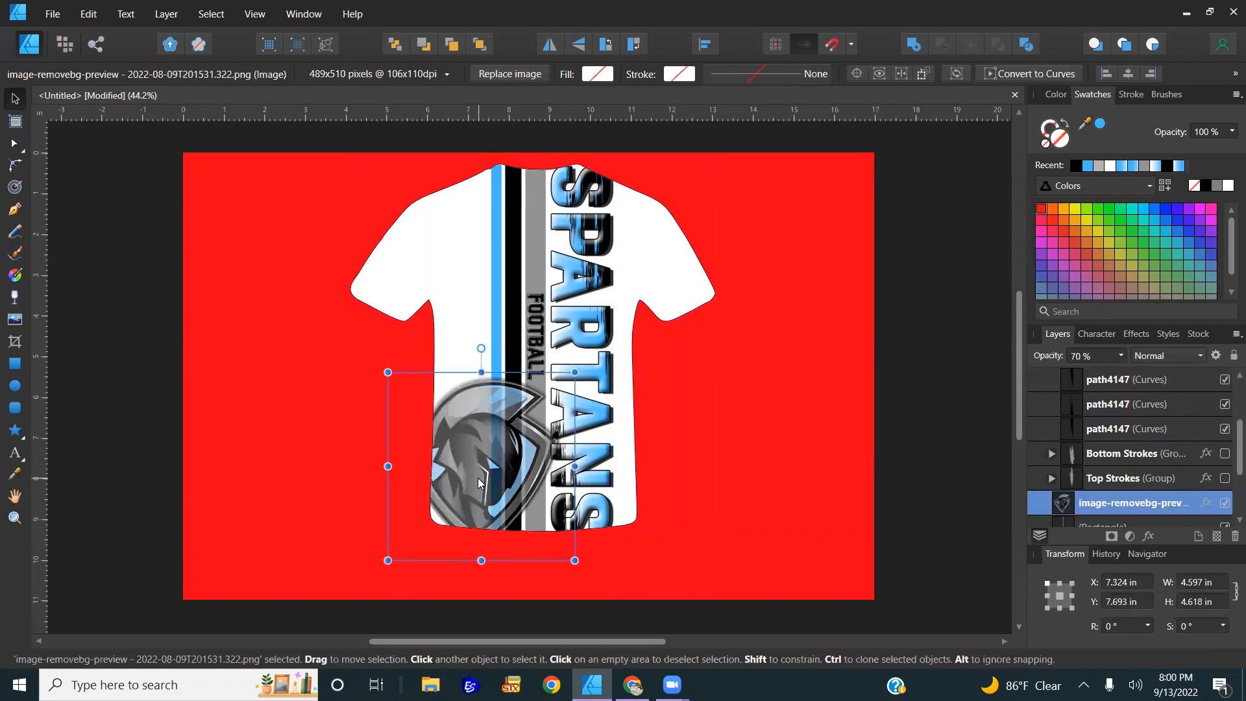
# - Restore the helmet logo's opacity to 100%
pyautogui.press('0')
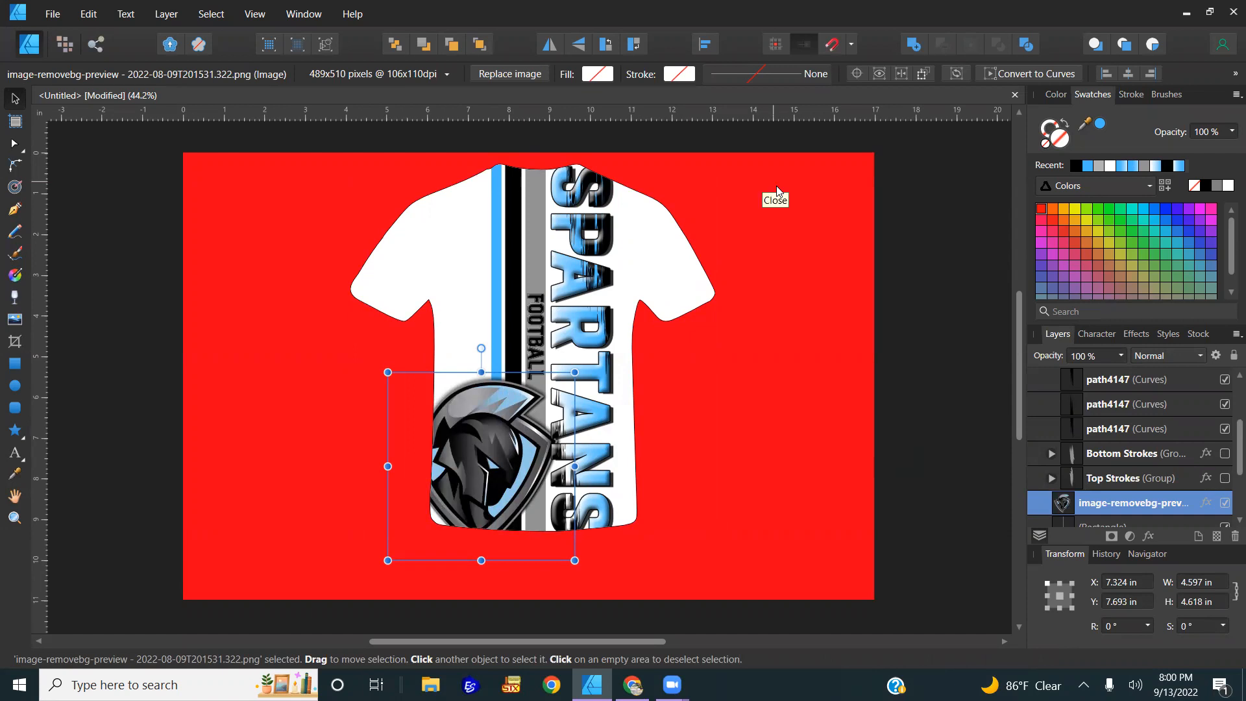
# - Remove the Outer Shadow and Outline effects from the FOOTBALL text, keeping its Bevel / Emboss effect
pyautogui.scroll(8, 544, 318)
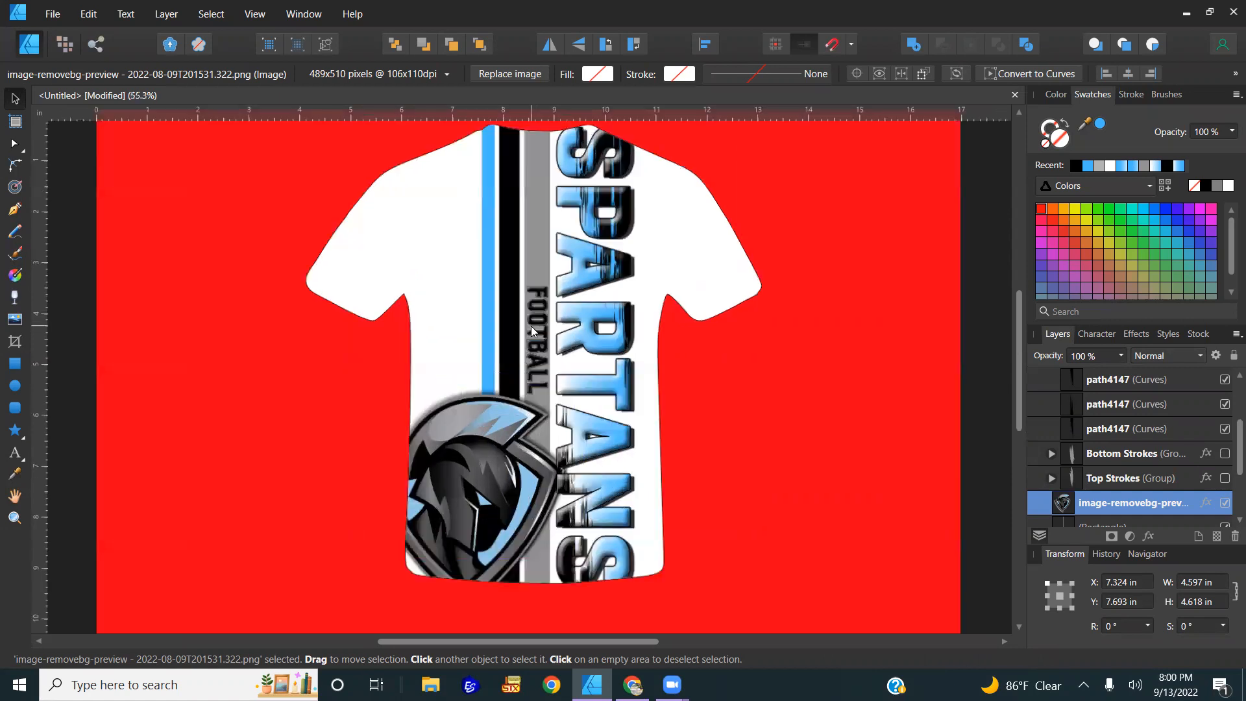
pyautogui.click(544, 318)
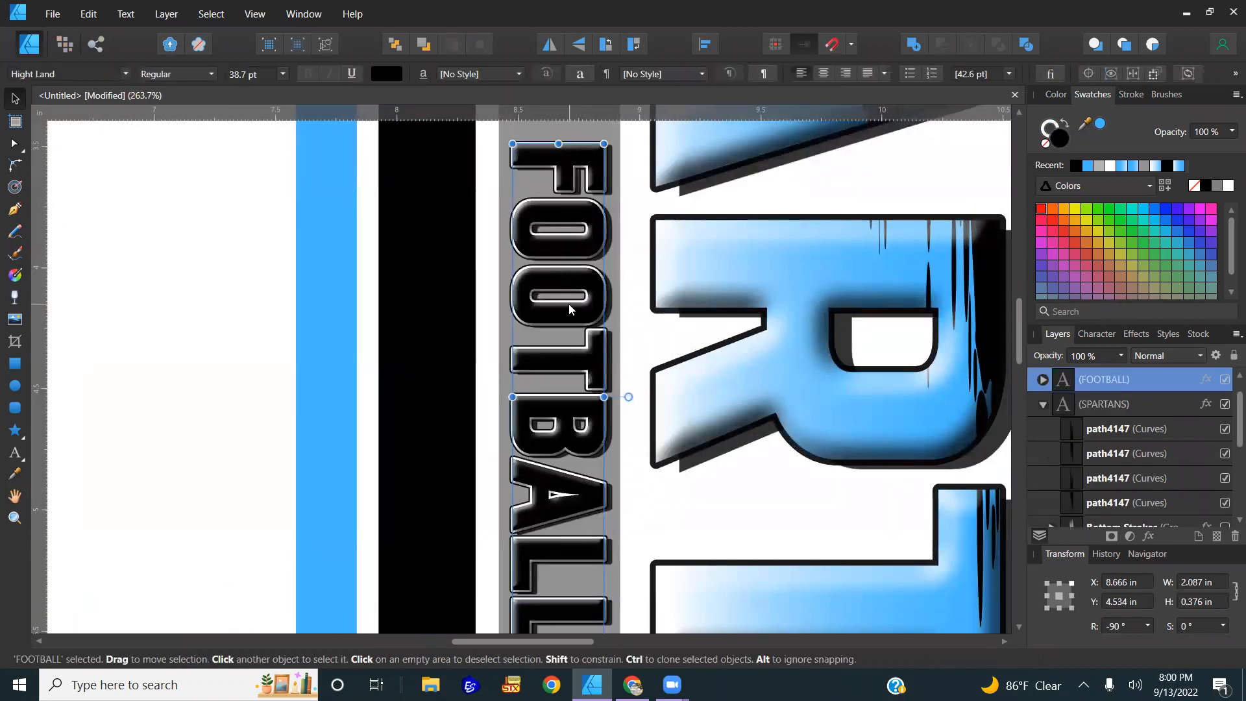
pyautogui.click(1136, 334)
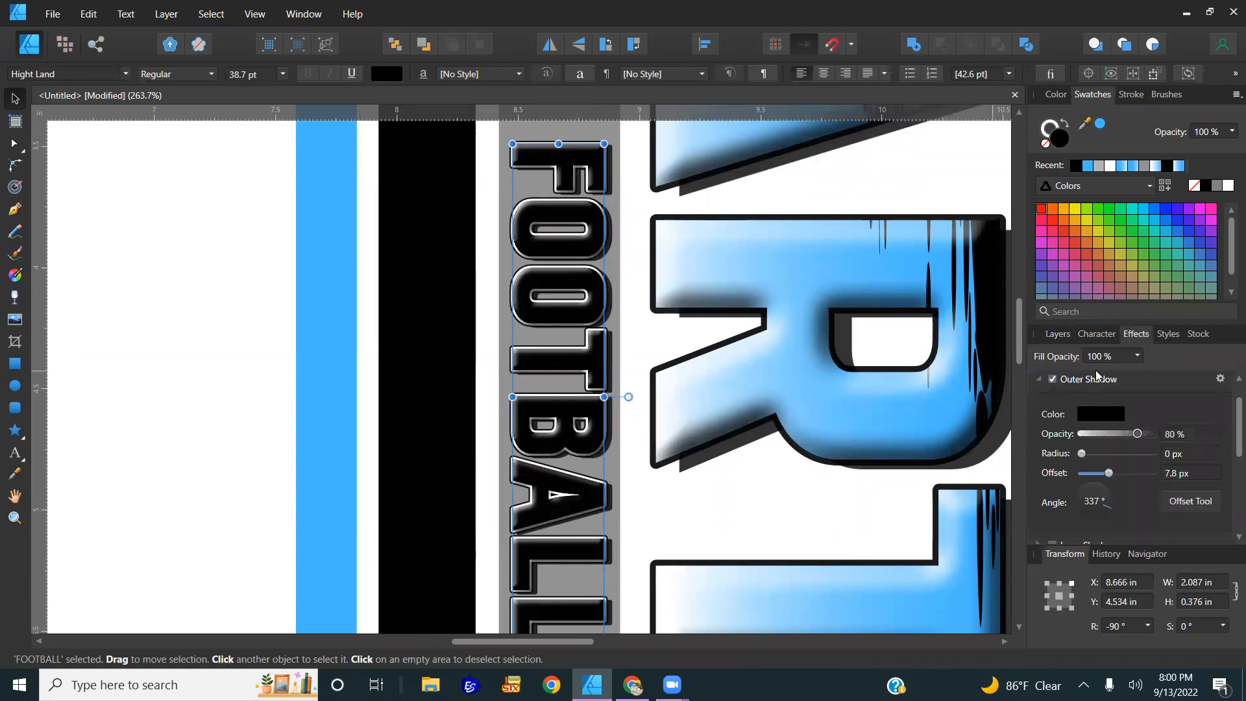
pyautogui.click(1052, 380)
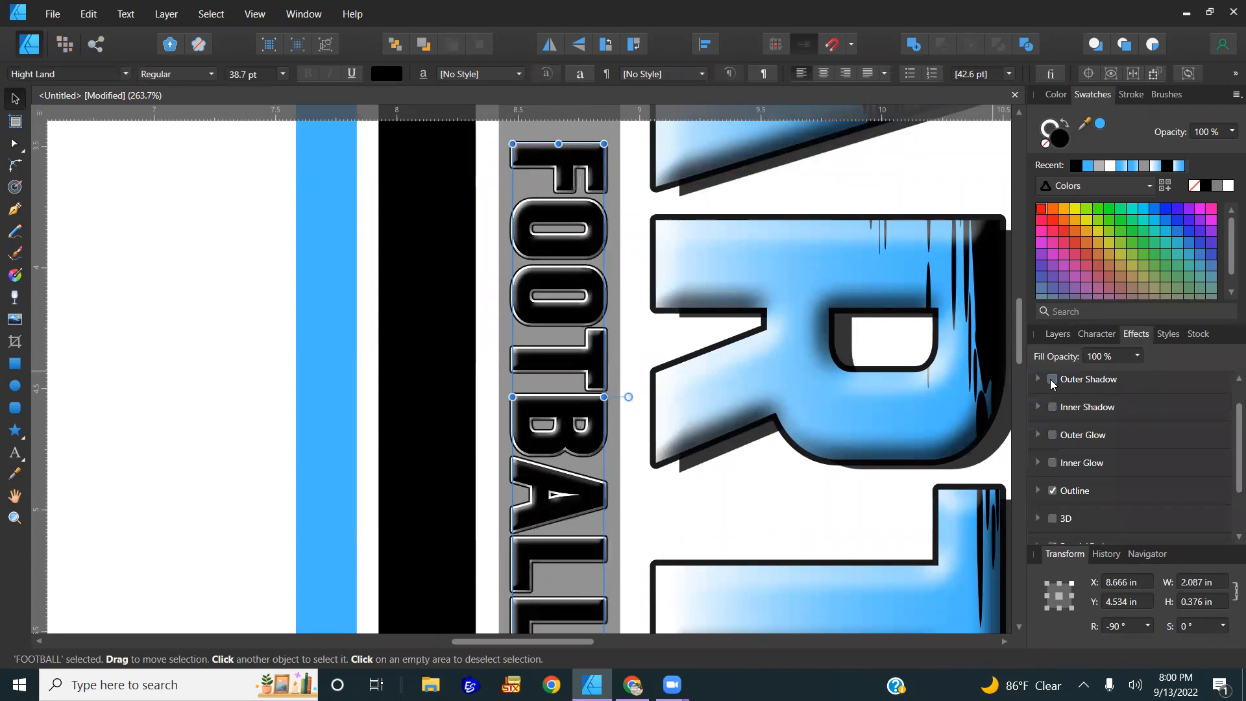
pyautogui.click(1141, 100)
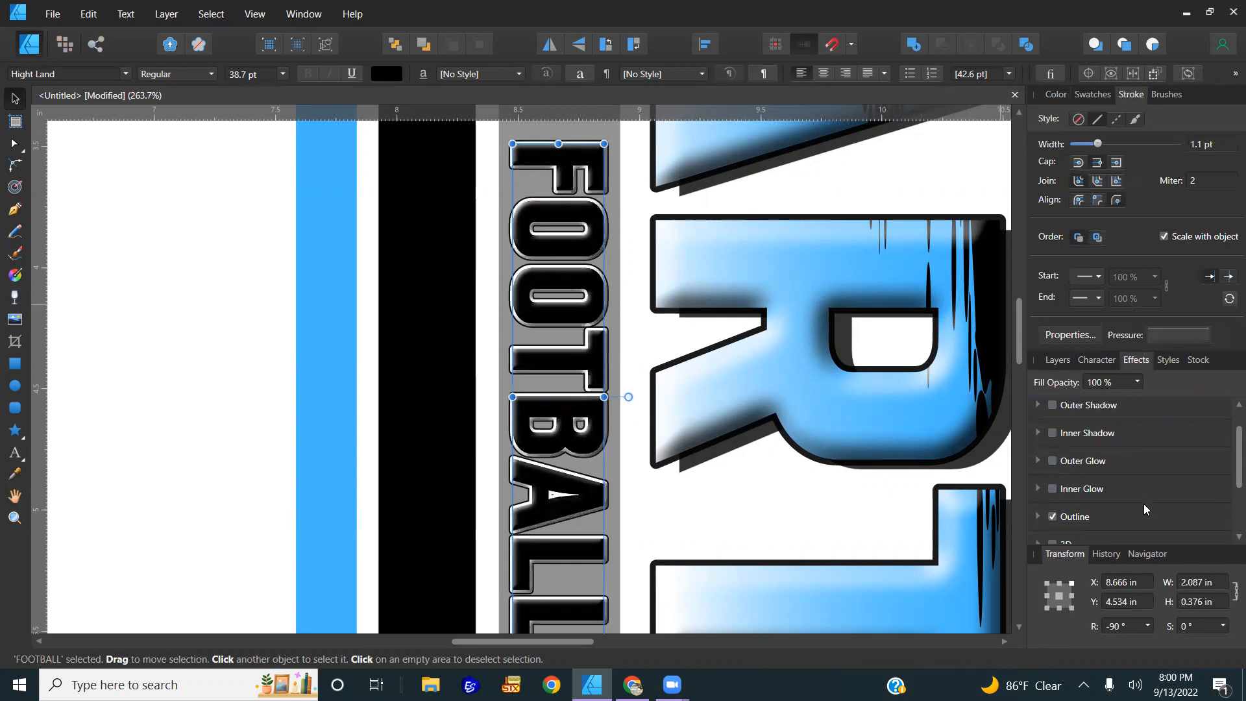
pyautogui.click(1056, 359)
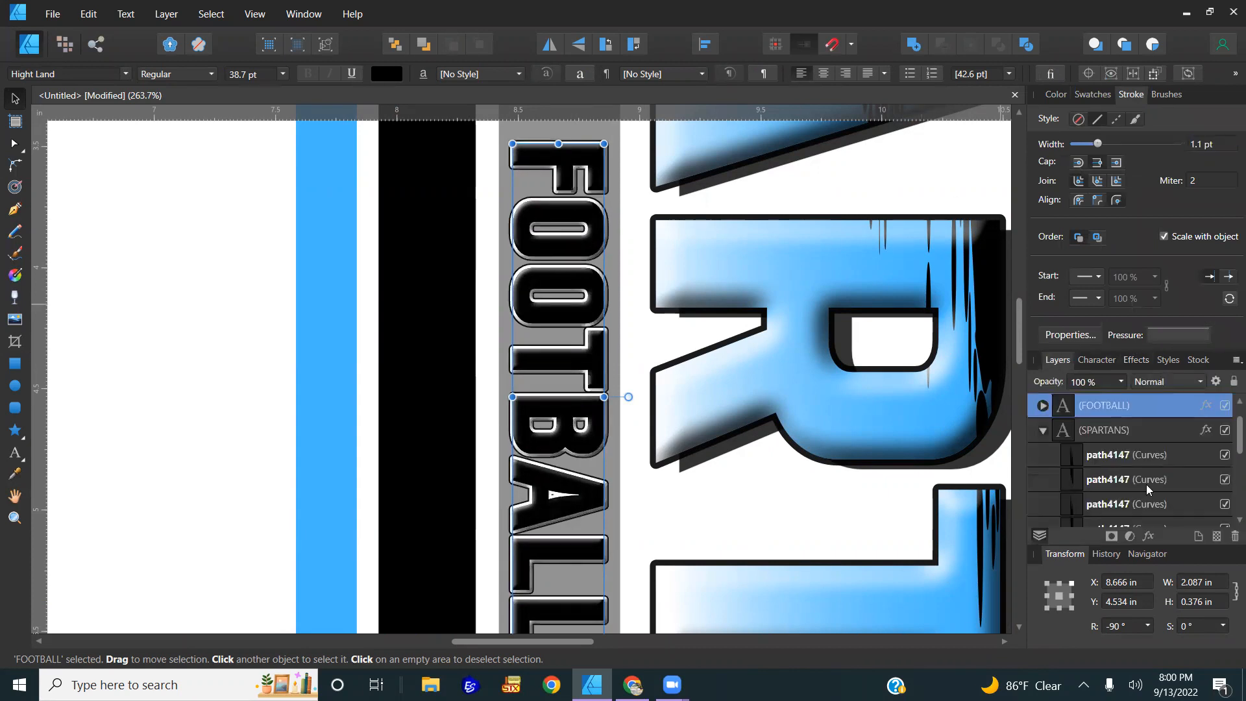
pyautogui.click(1206, 405)
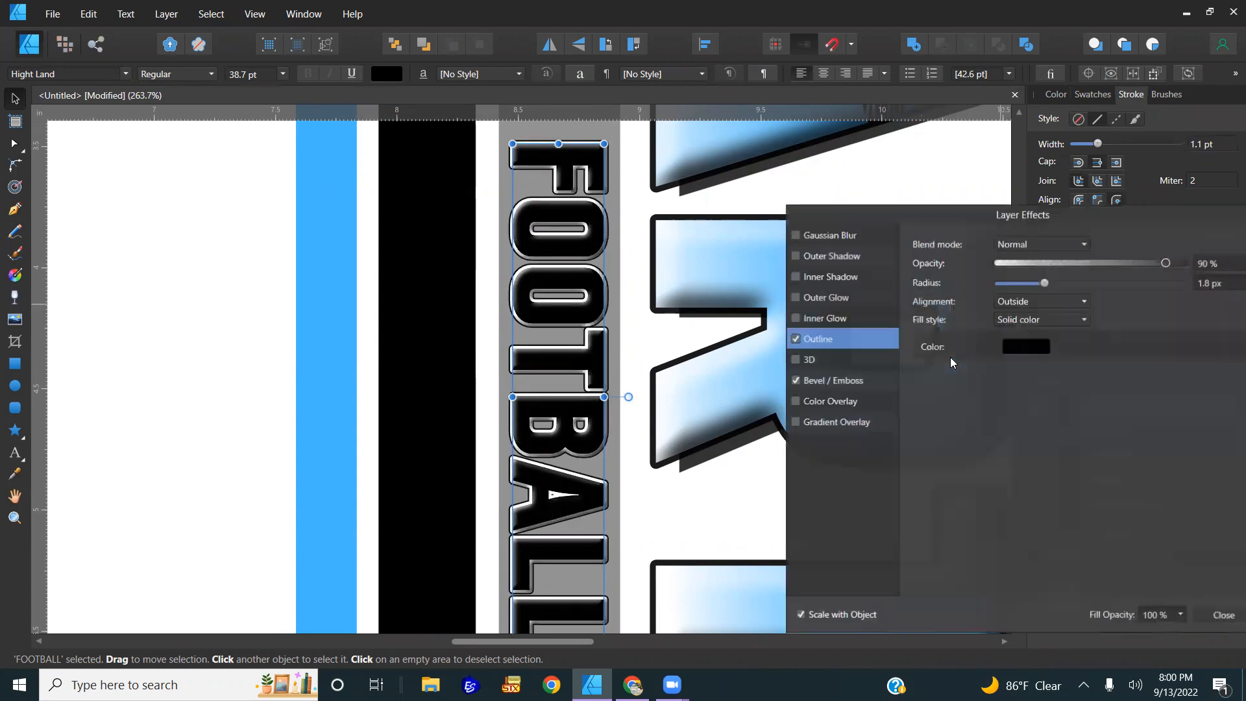
pyautogui.click(795, 339)
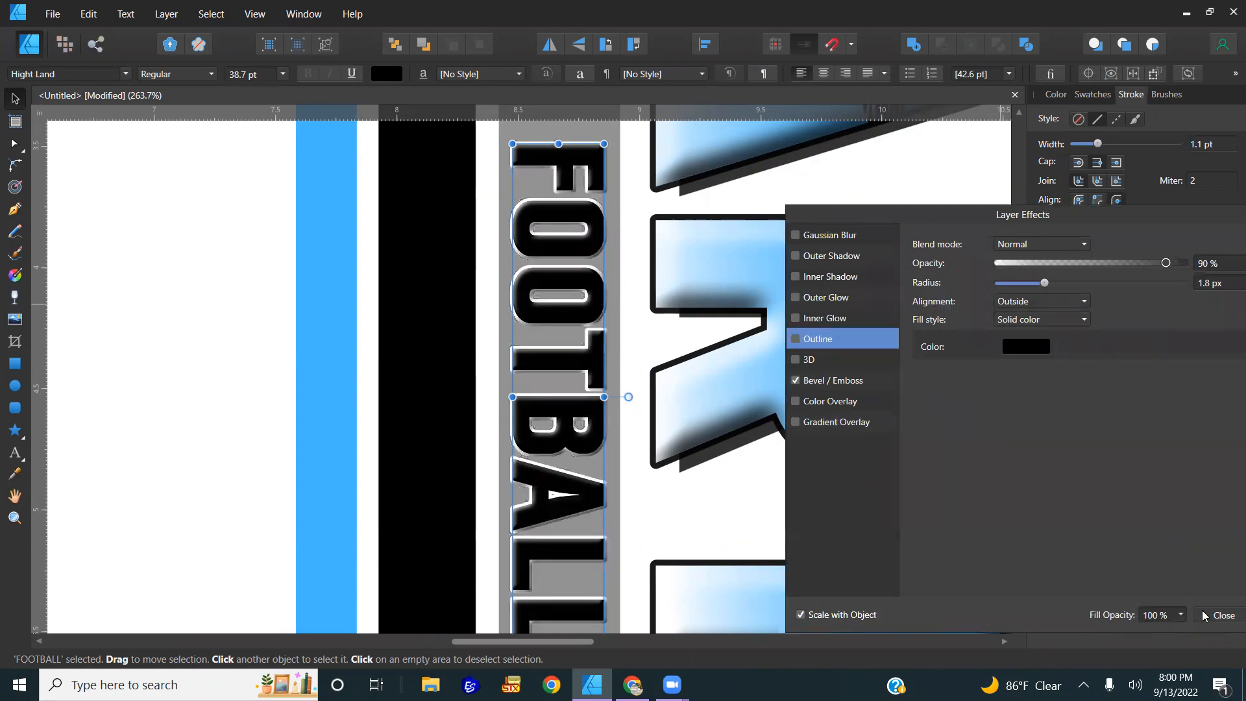
pyautogui.click(1225, 615)
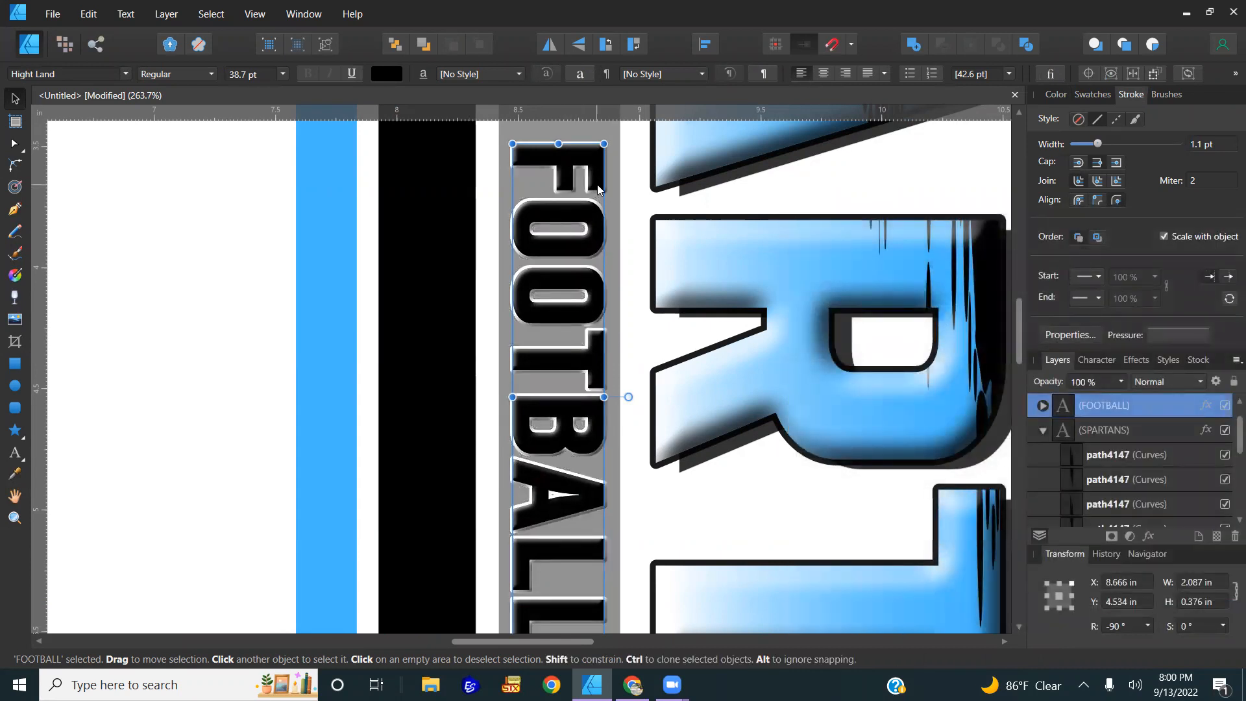
# - Reduce the Bevel / Emboss radius of the FOOTBALL text to 0.6 px
pyautogui.scroll(4, 597, 184)
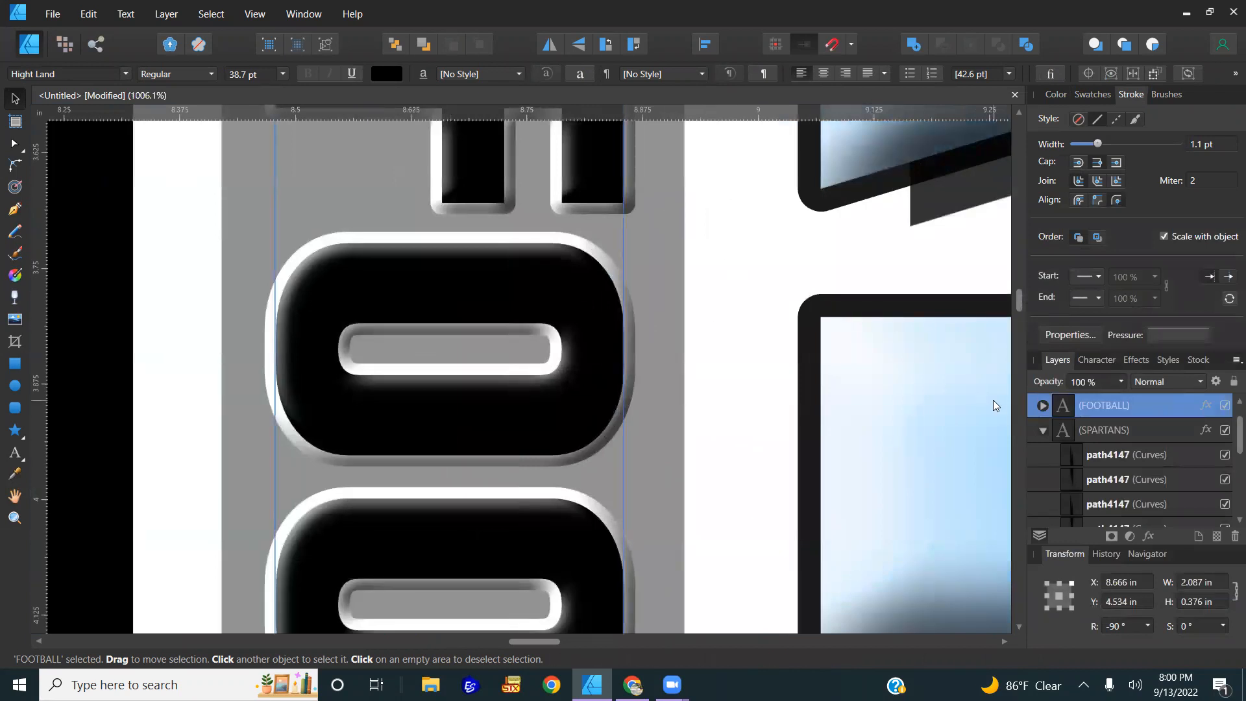
pyautogui.click(1208, 405)
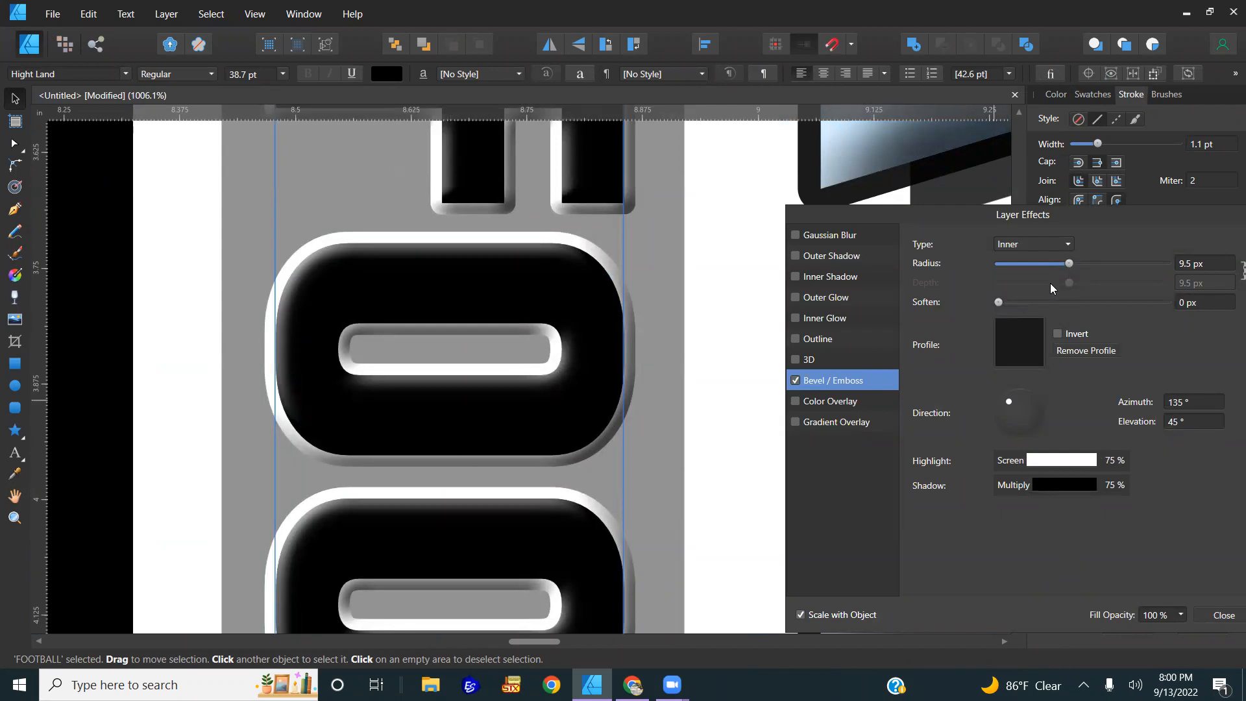
pyautogui.moveTo(1069, 266); pyautogui.dragTo(1021, 268)
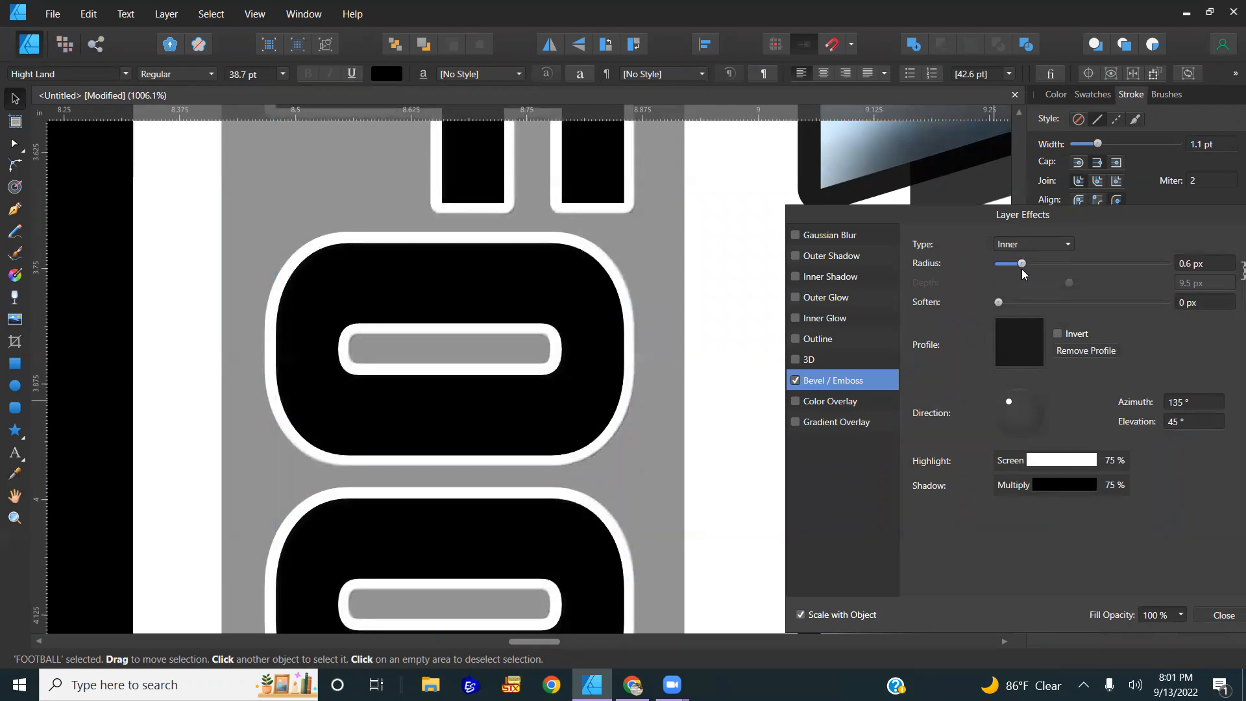
pyautogui.hotkey('ctrl', '0')
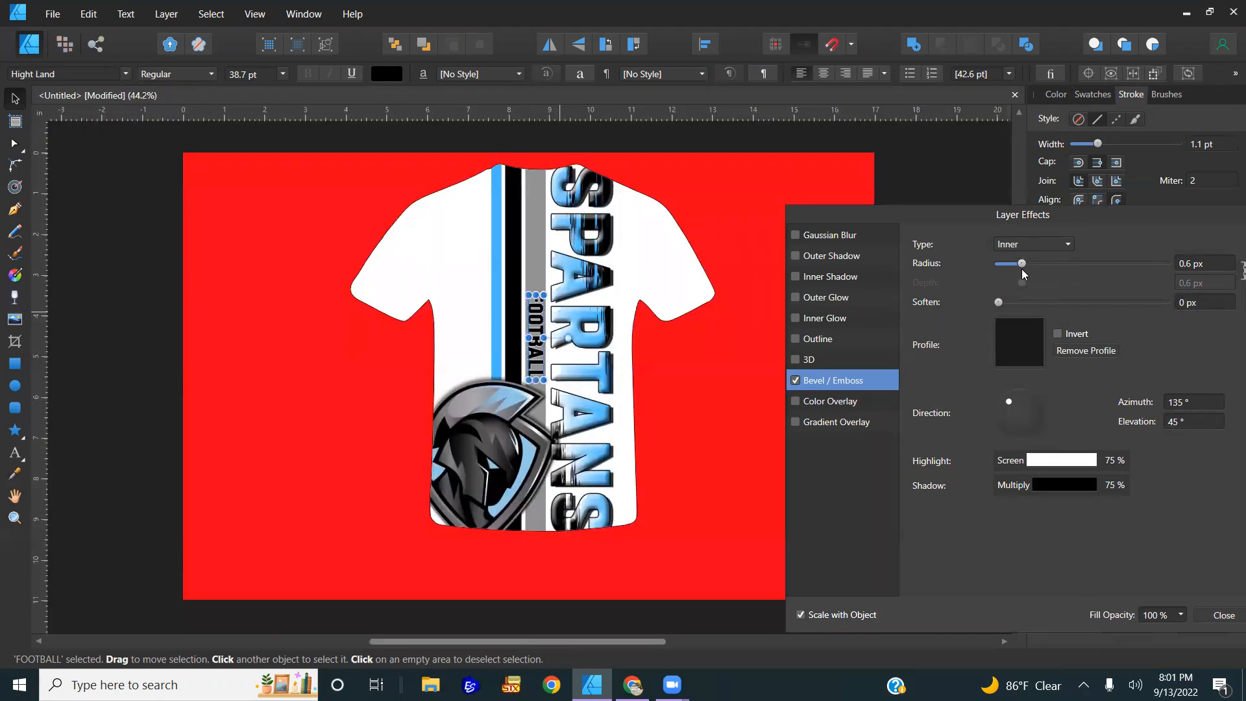
pyautogui.click(1223, 615)
# - Compare the shirt with and without the FOOTBALL text by hiding its layer and showing it again
pyautogui.scroll(3, 540, 375)
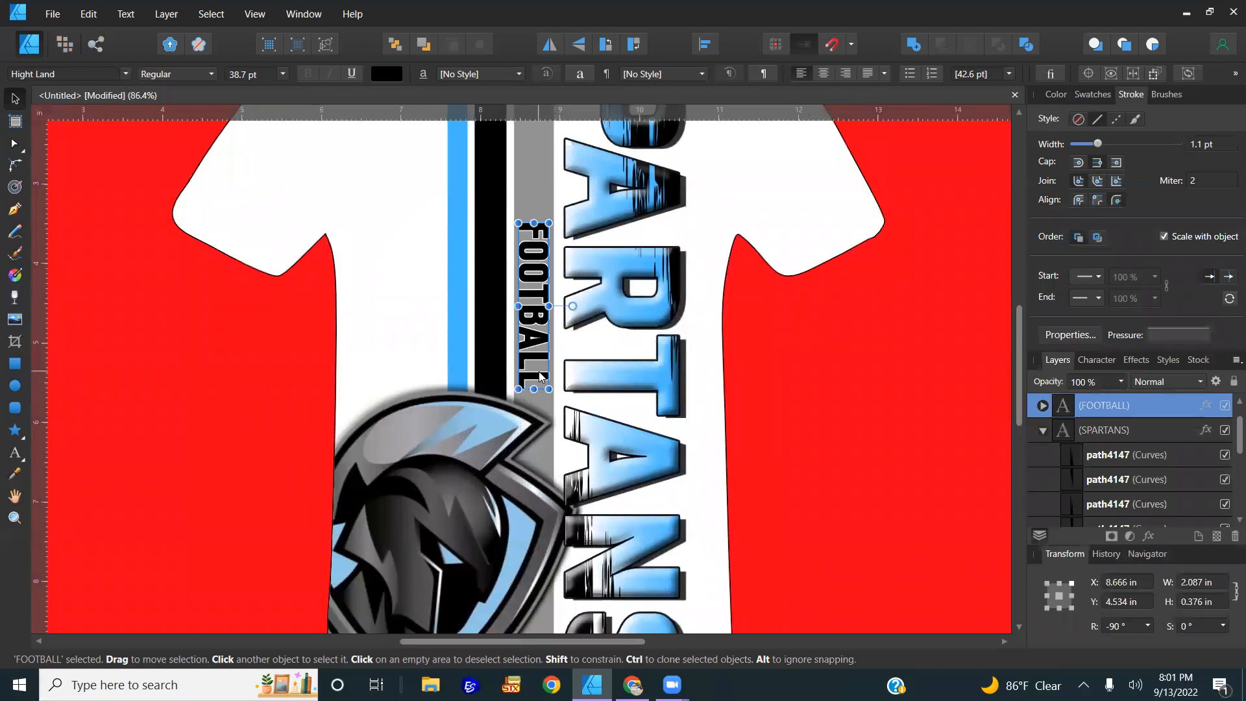
pyautogui.scroll(-1, 539, 375)
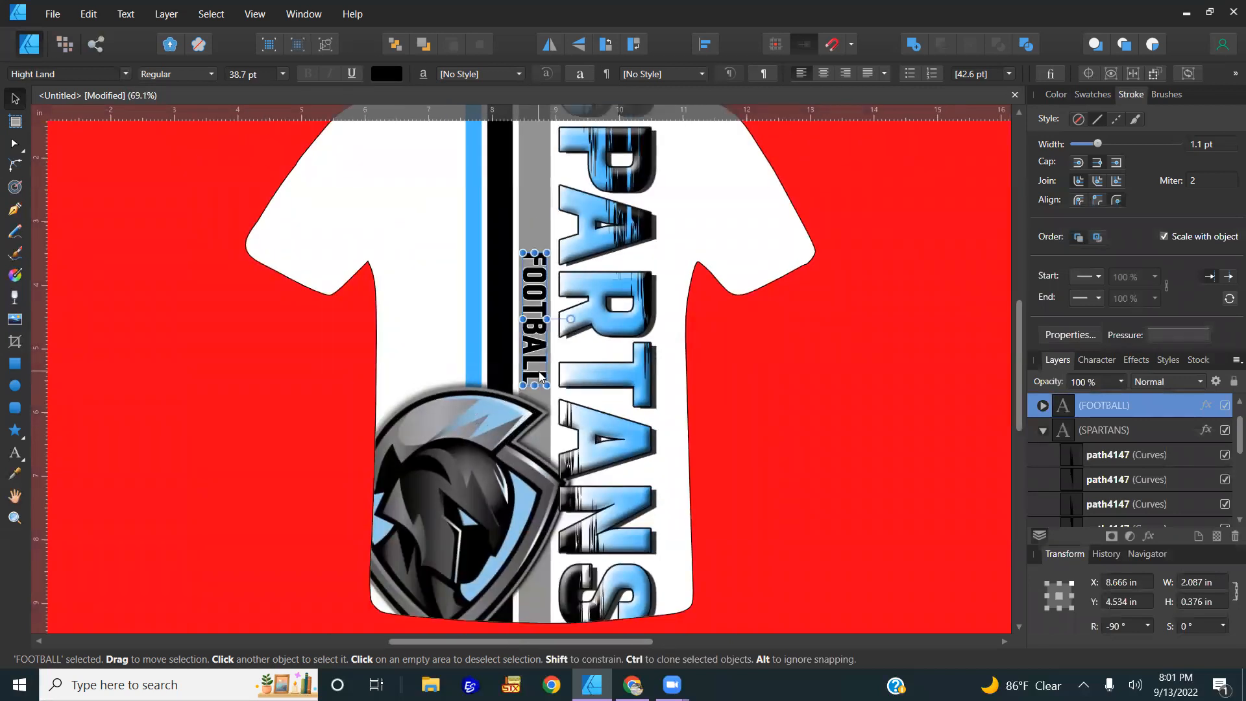
pyautogui.scroll(-2, 540, 375)
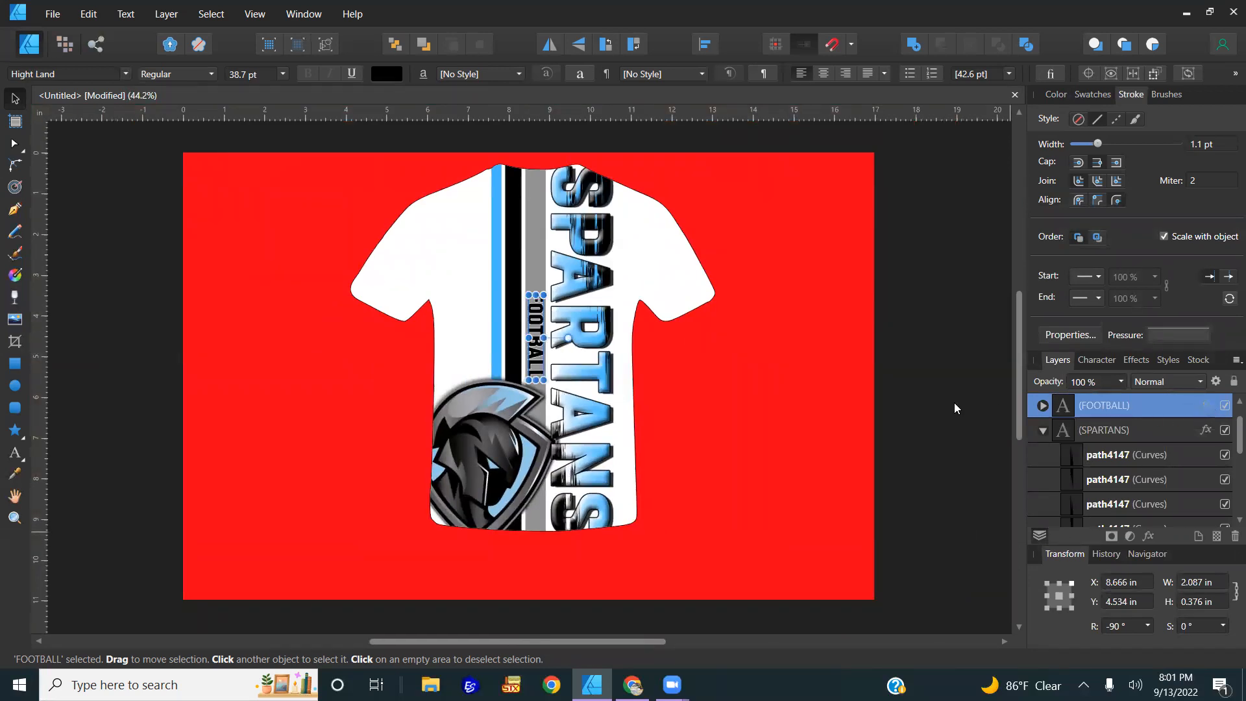
pyautogui.click(1225, 619)
pyautogui.click(1225, 406)
pyautogui.click(946, 385)
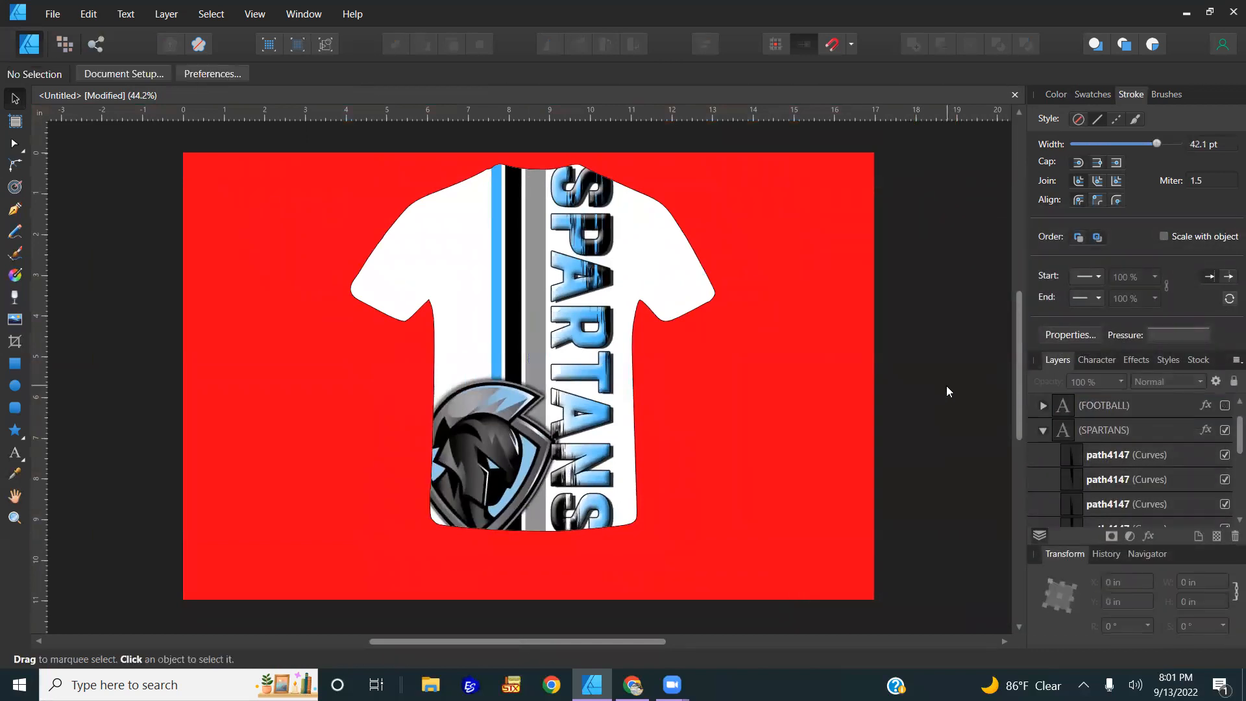
pyautogui.click(1103, 405)
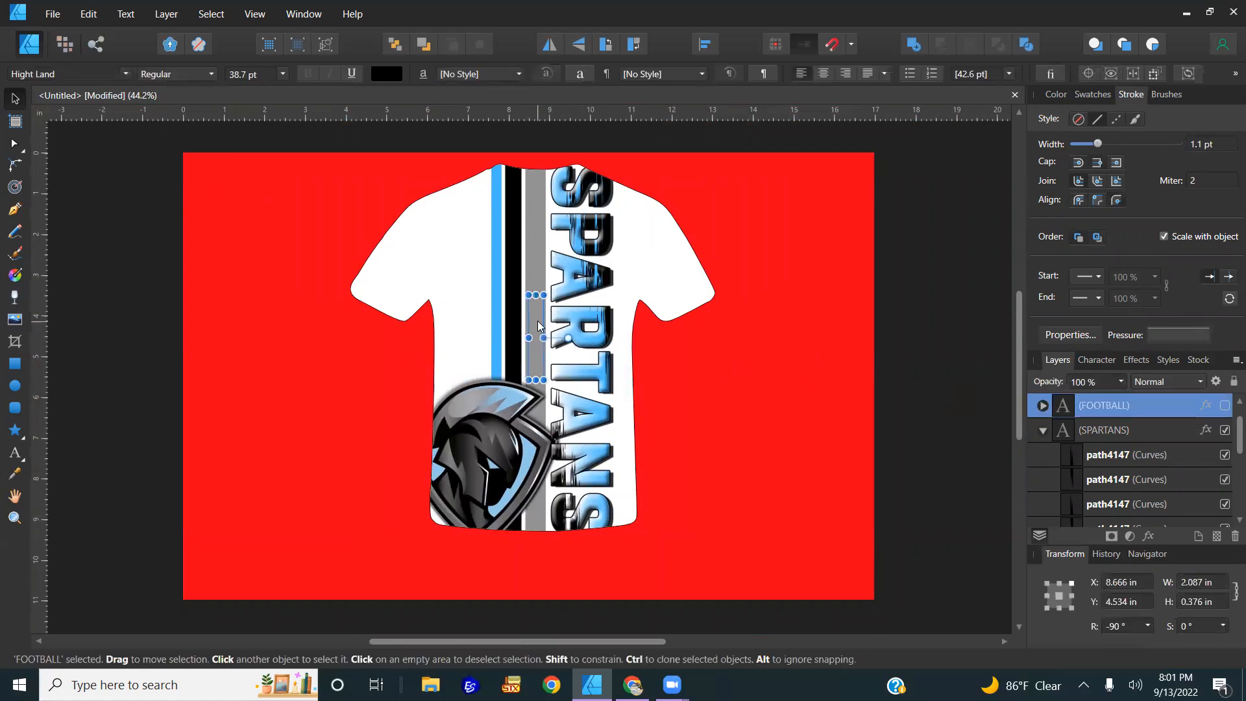
pyautogui.click(1225, 406)
pyautogui.click(923, 372)
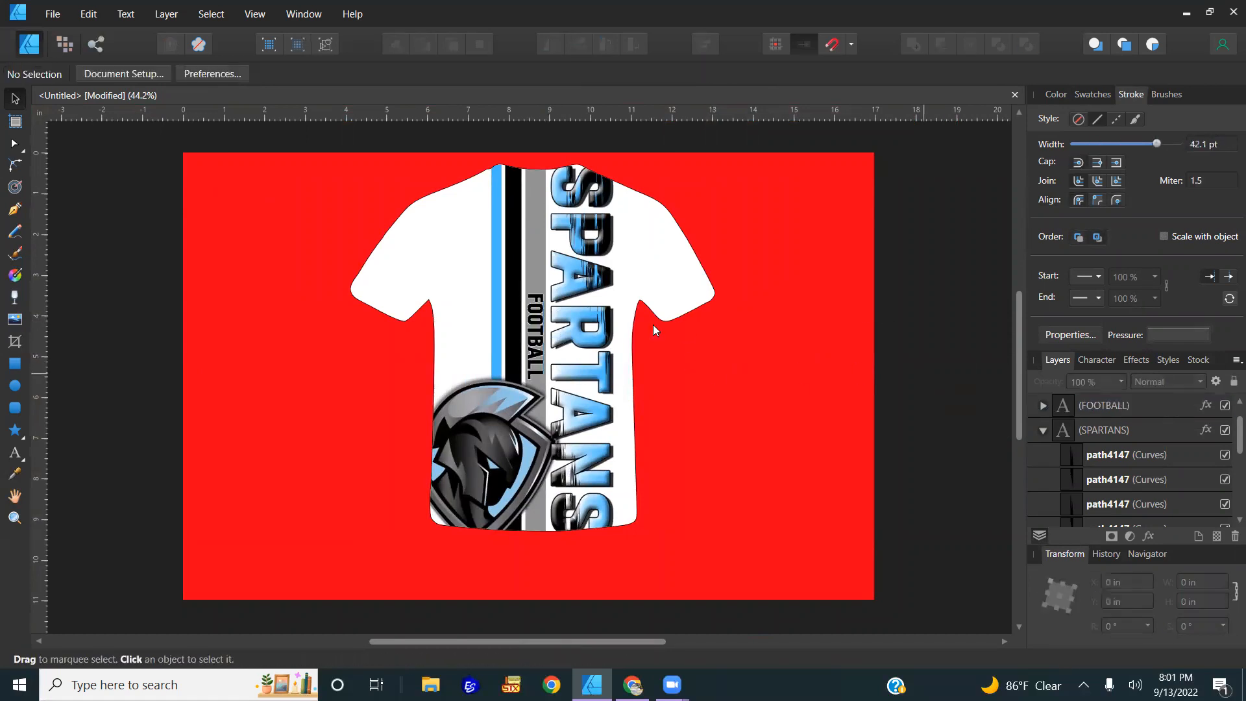
# - Move the FOOTBALL text down the gray stripe to the shirt's hem and stretch it upward to about 6.23 in long
pyautogui.scroll(3, 531, 337)
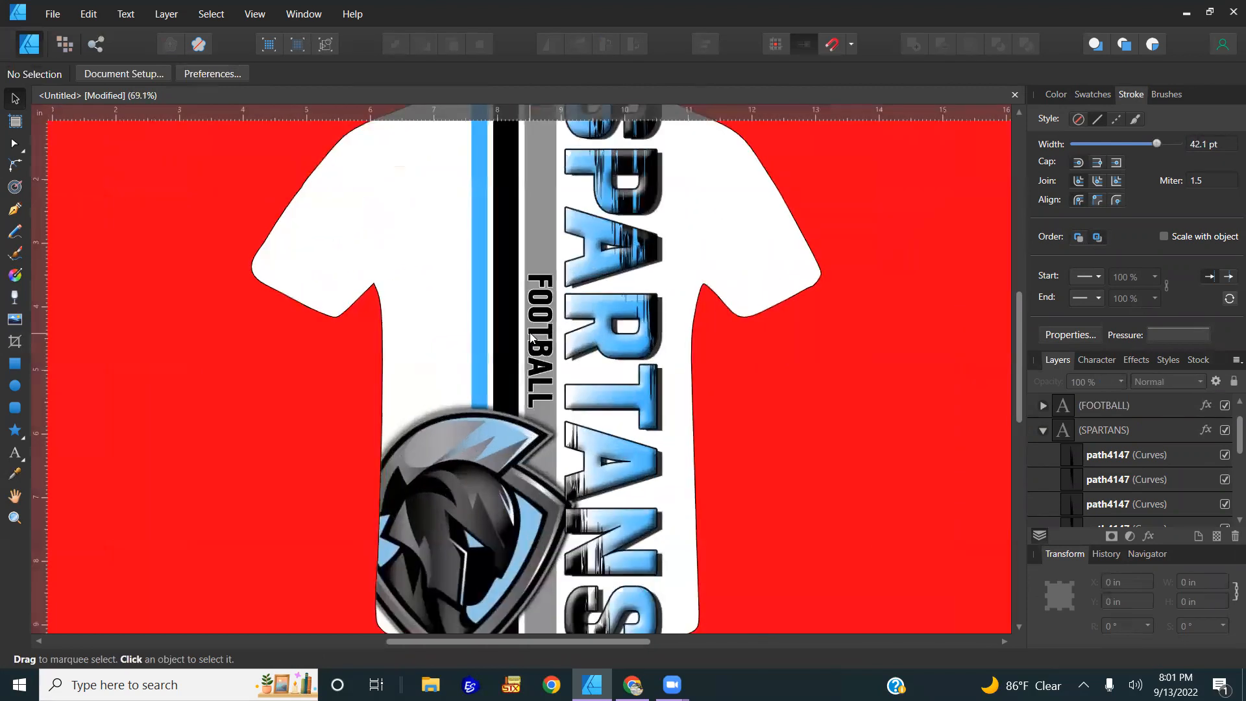
pyautogui.scroll(-2, 531, 337)
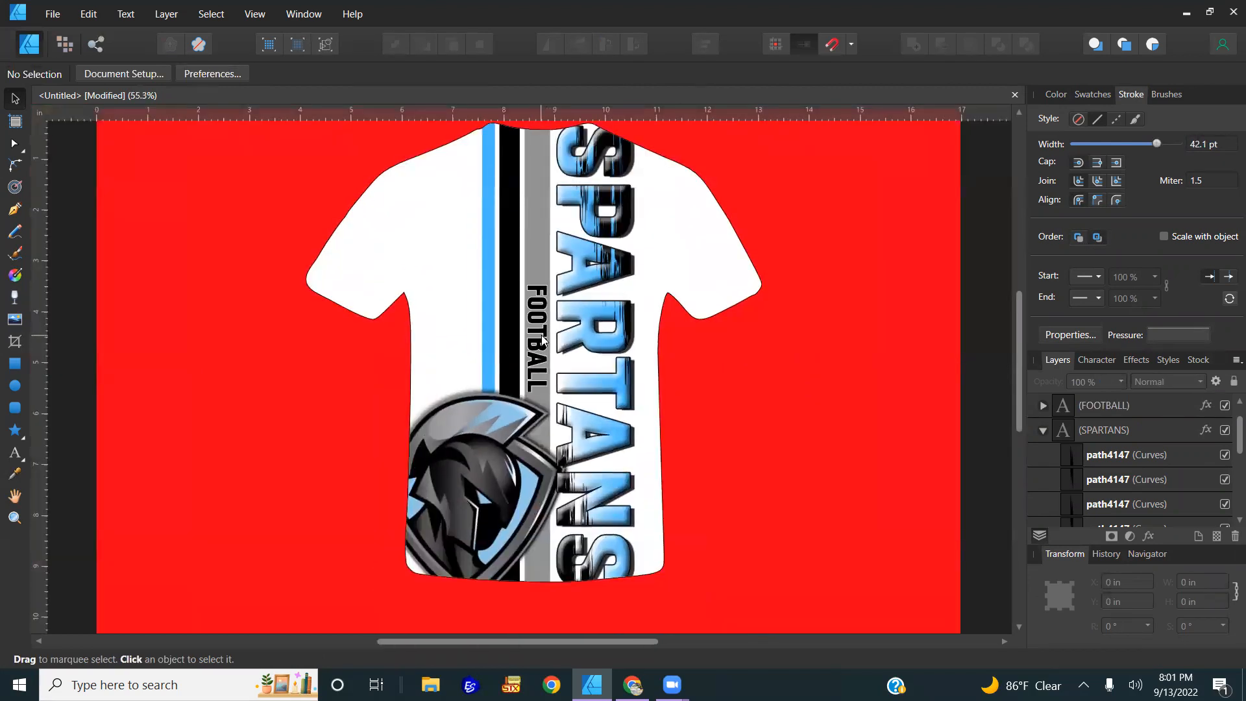
pyautogui.click(543, 341)
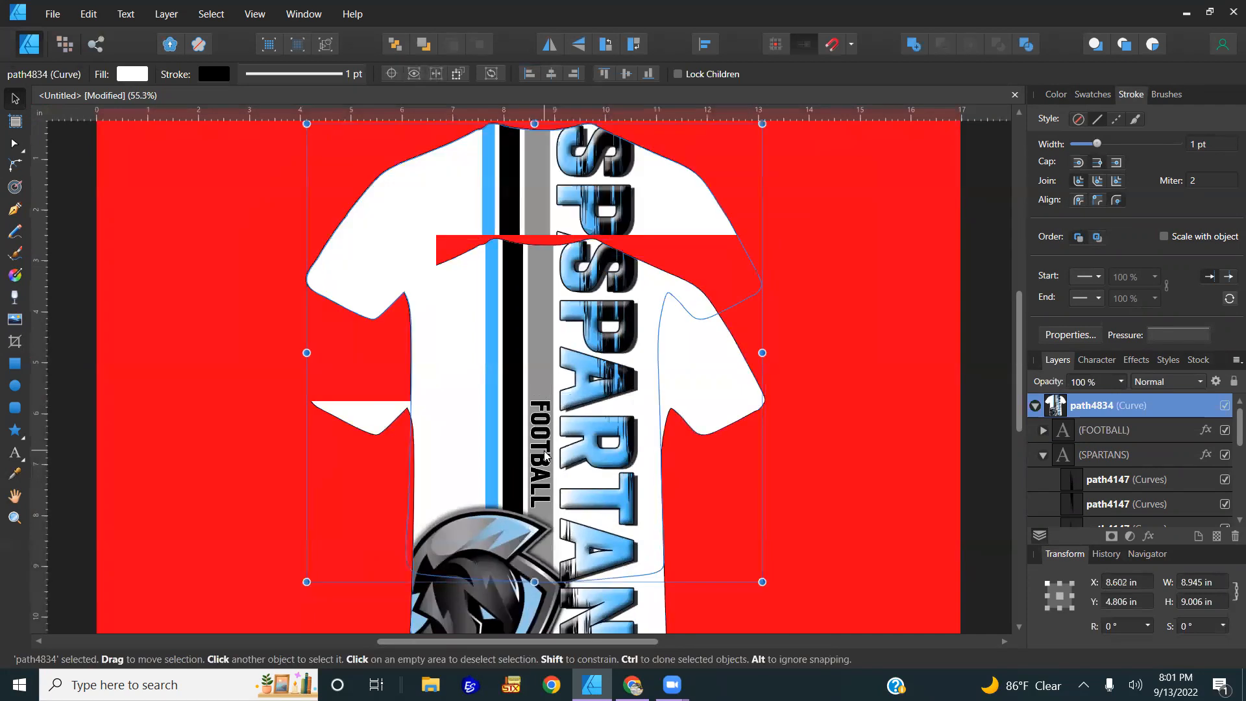
pyautogui.click(536, 339)
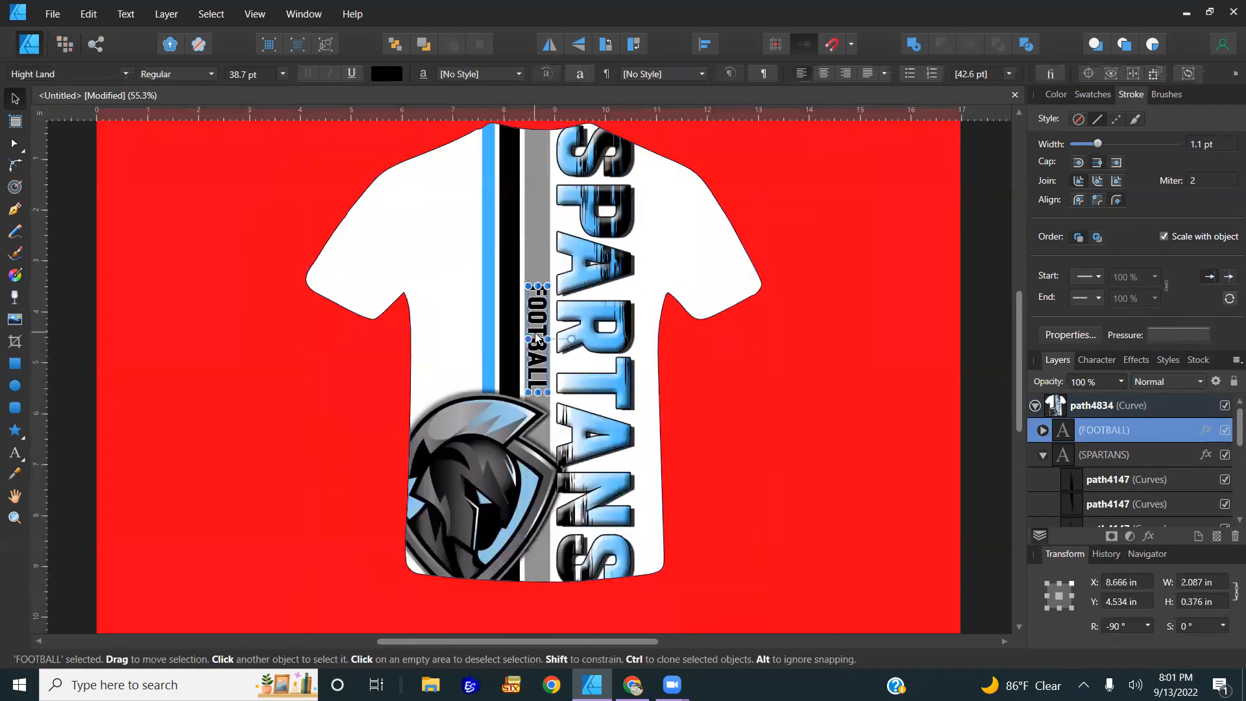
pyautogui.moveTo(540, 406); pyautogui.dragTo(536, 526)
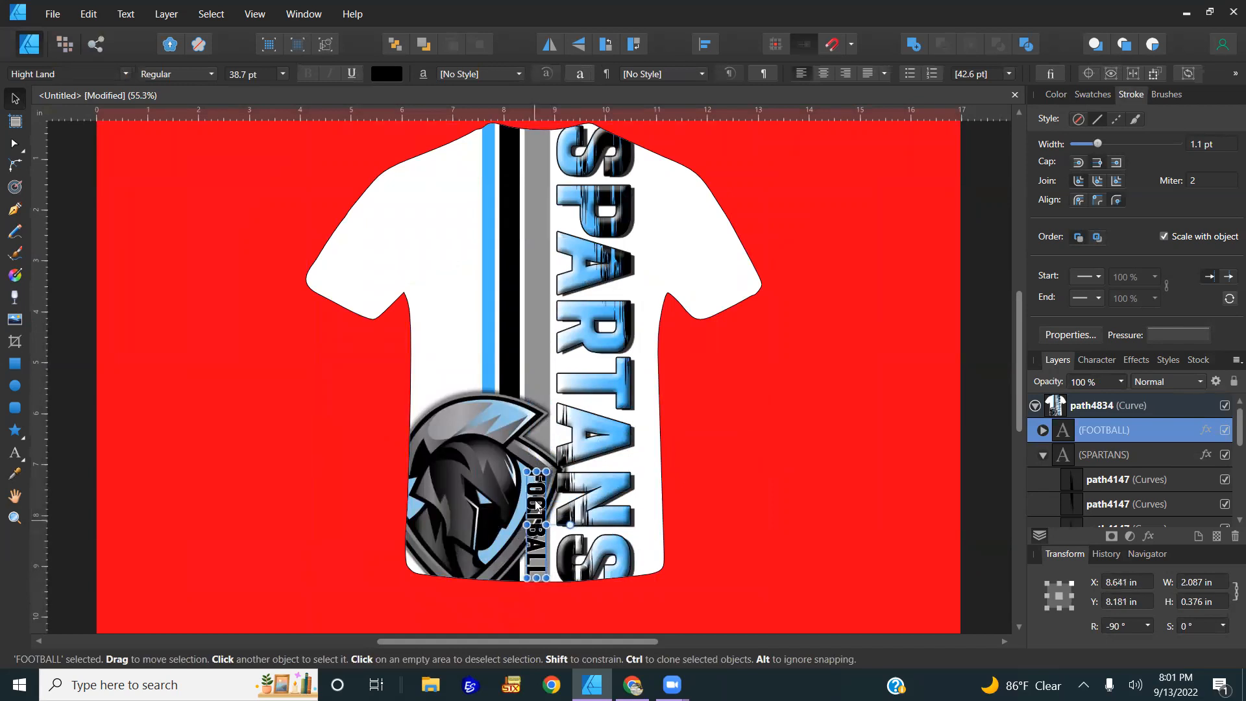
pyautogui.moveTo(536, 470); pyautogui.dragTo(536, 260)
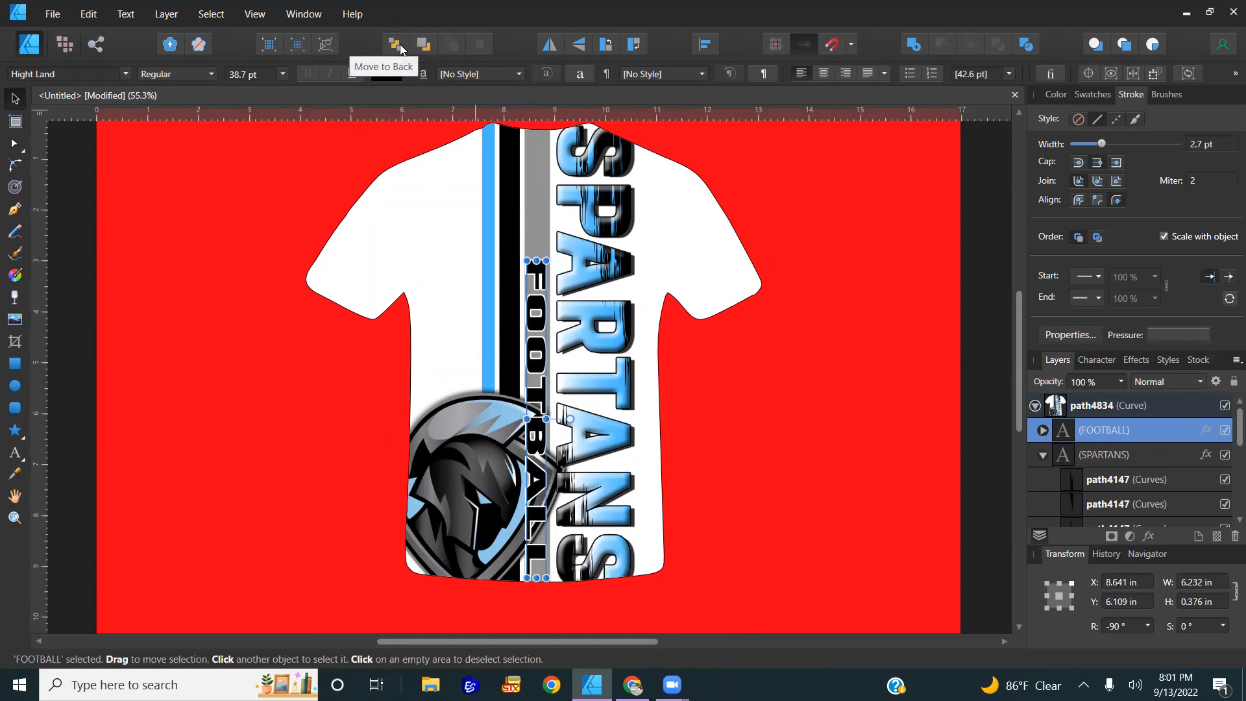
# - Reorder the FOOTBALL text so it sits behind the helmet logo but in front of the gray stripe, and clear the selection
pyautogui.click(399, 47)
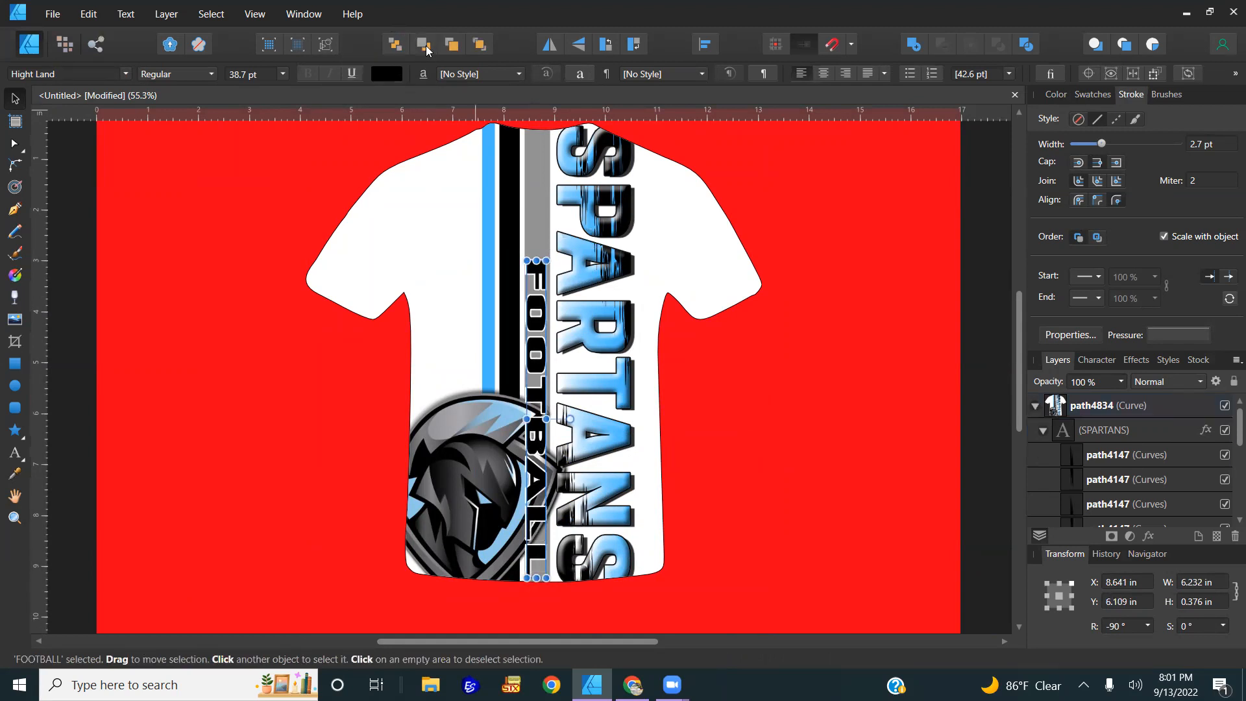
pyautogui.click(426, 46)
pyautogui.click(425, 45)
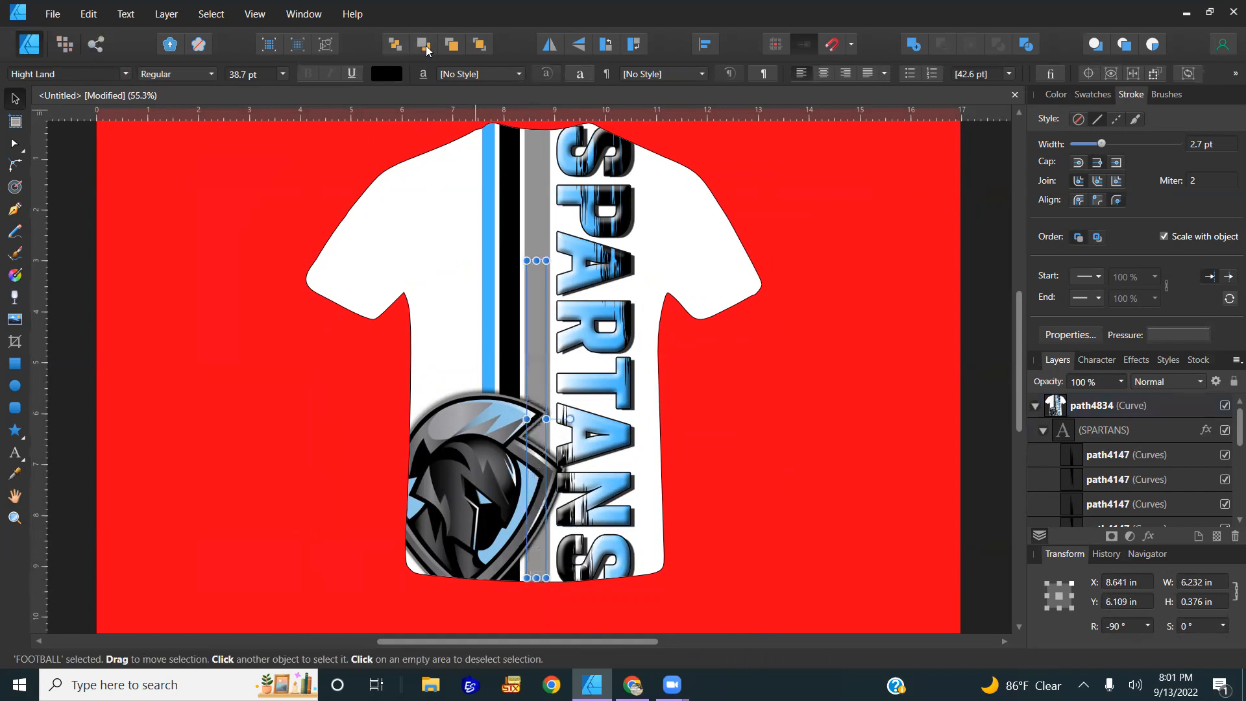
pyautogui.click(453, 45)
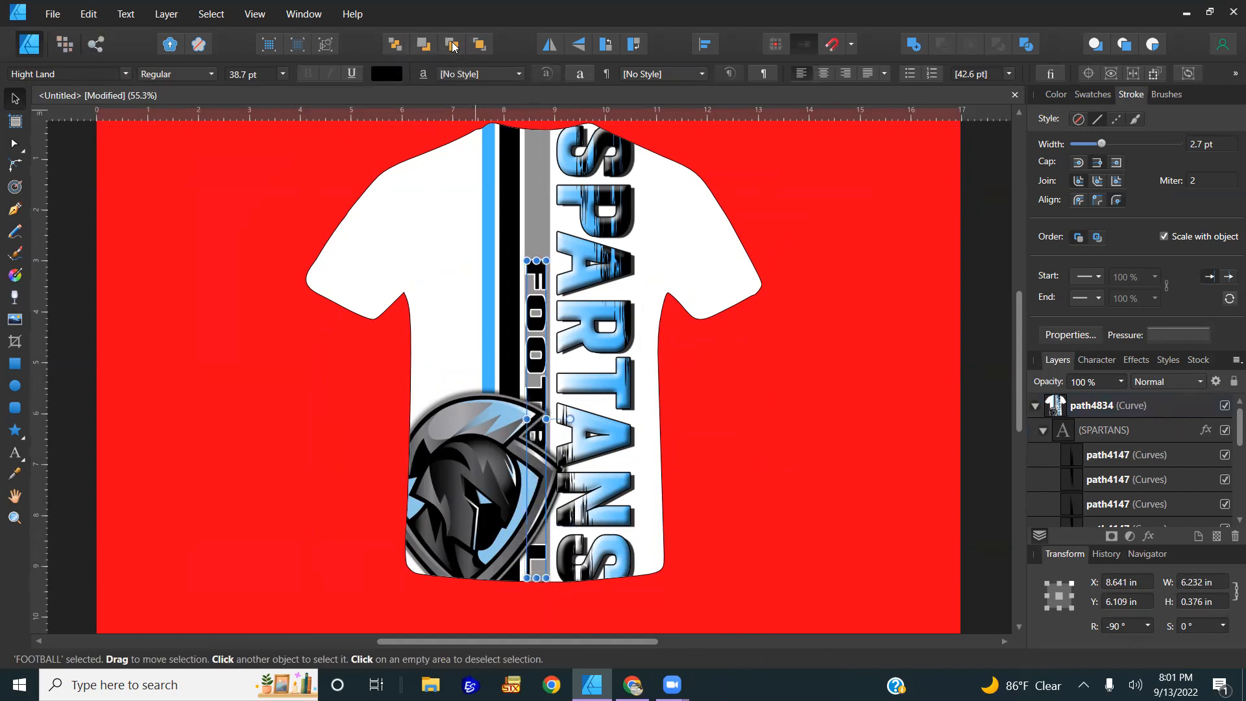
pyautogui.click(822, 422)
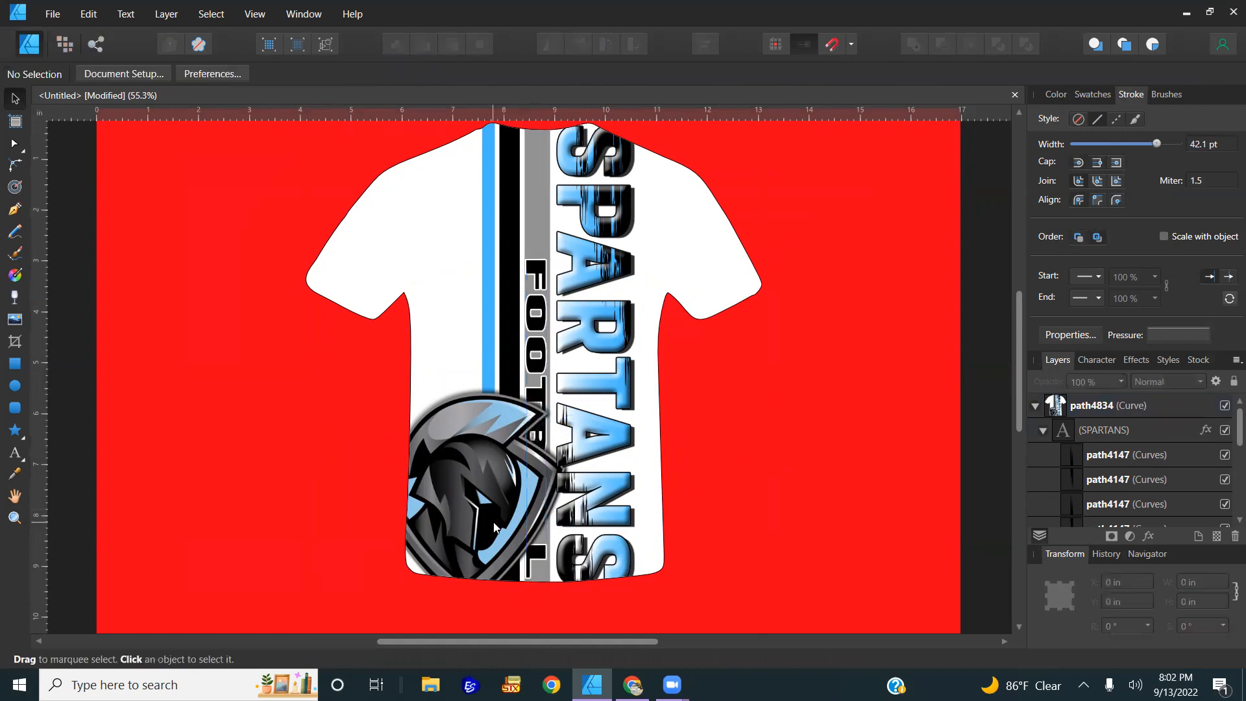
# - Scale the helmet logo down slightly toward the shirt's lower side so it covers less of the FOOTBALL text
pyautogui.click(532, 466)
pyautogui.doubleClick(539, 445)
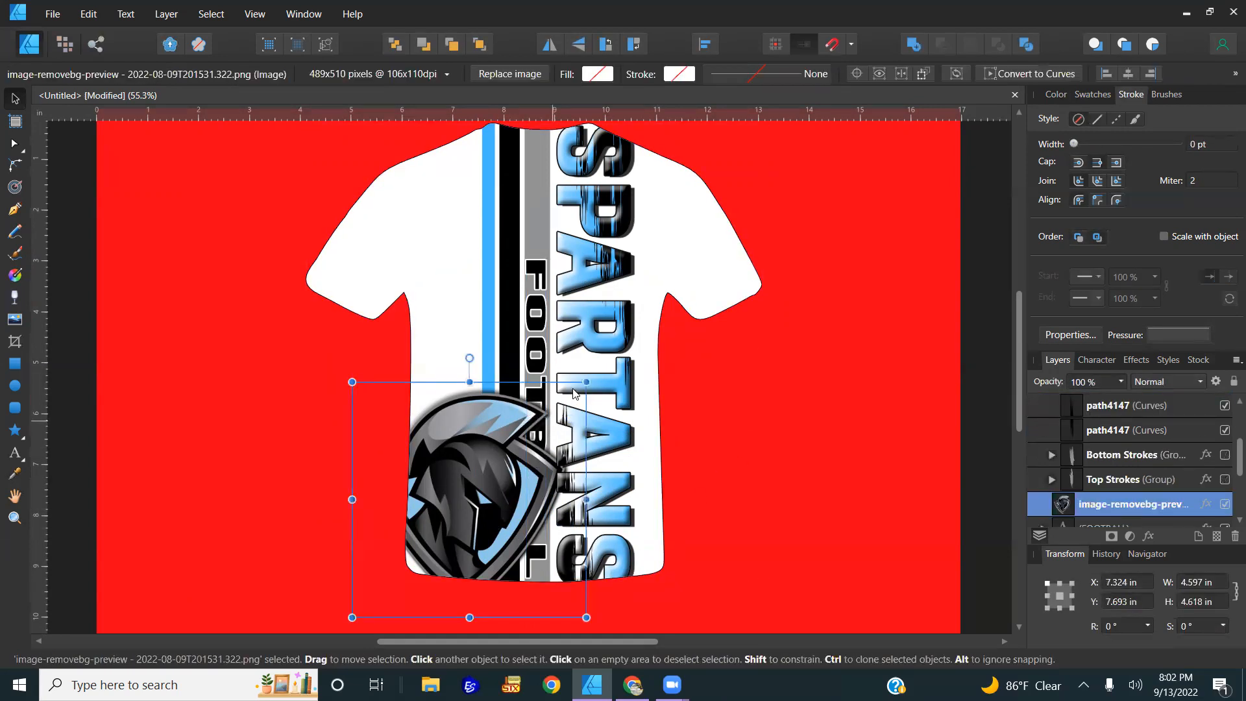
pyautogui.moveTo(586, 381); pyautogui.dragTo(563, 405)
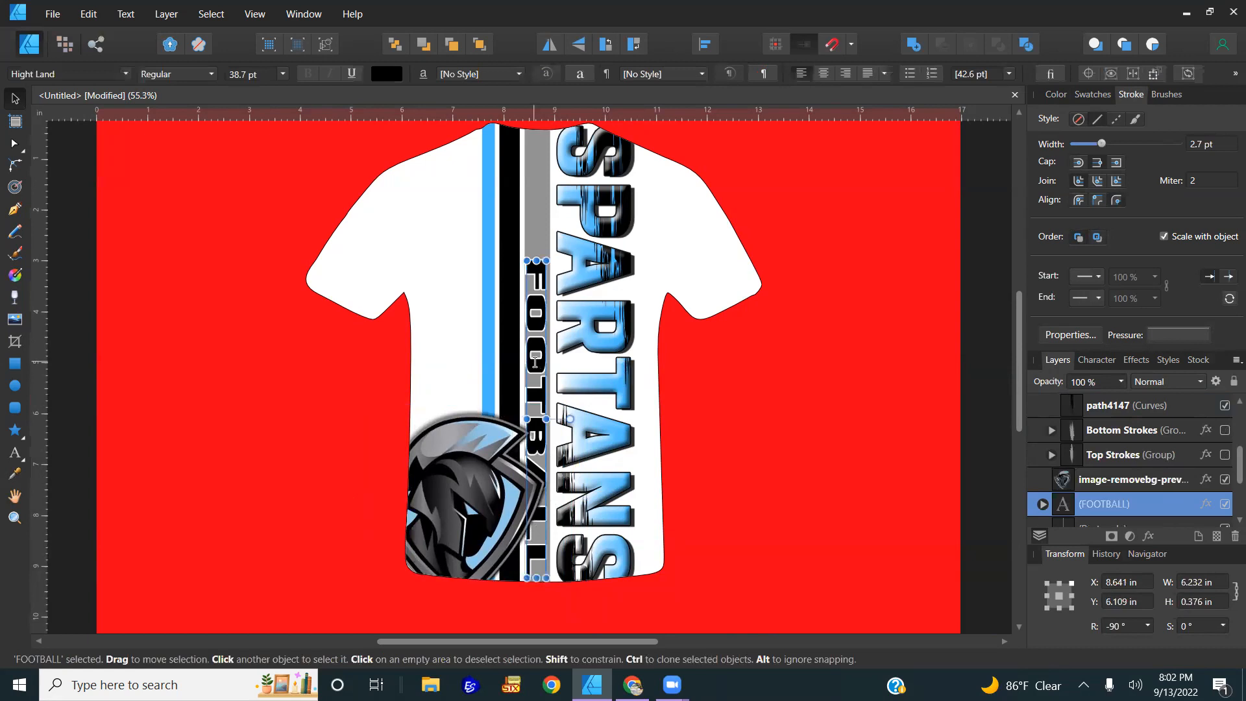
# - Shorten the FOOTBALL text from its upper end to about 4.70 in long, keeping its lower end at the hem
pyautogui.press('t')
pyautogui.moveTo(537, 260); pyautogui.dragTo(549, 336)
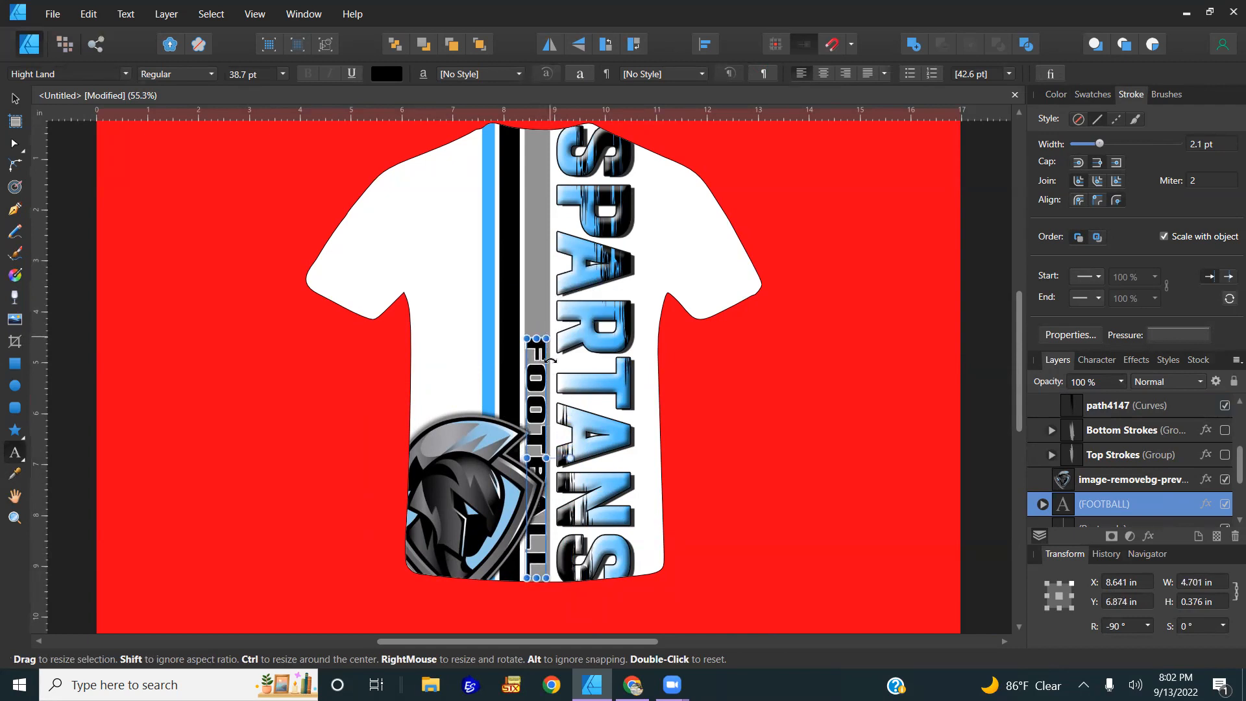
pyautogui.scroll(5, 529, 416)
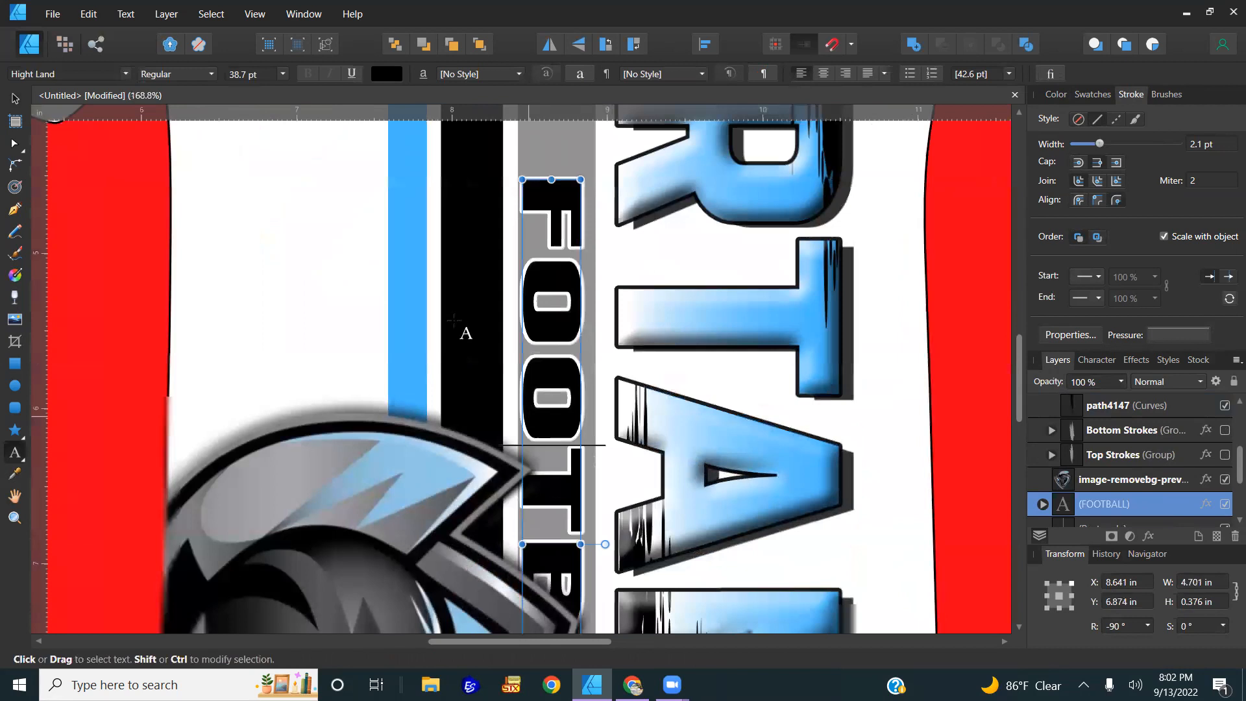
pyautogui.click(15, 98)
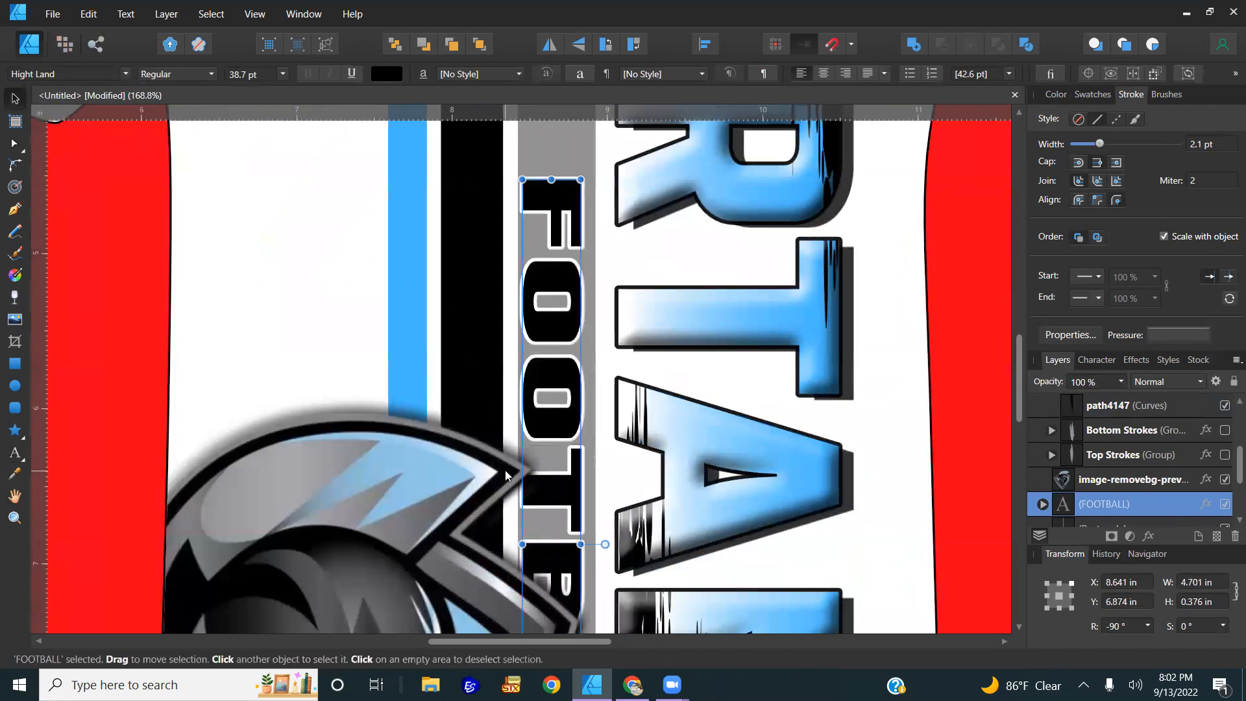
# - Center the FOOTBALL text across the gray stripe, shorten it from its upper end to about 3.52 in long, and clear the selection
pyautogui.moveTo(561, 435); pyautogui.dragTo(566, 434)
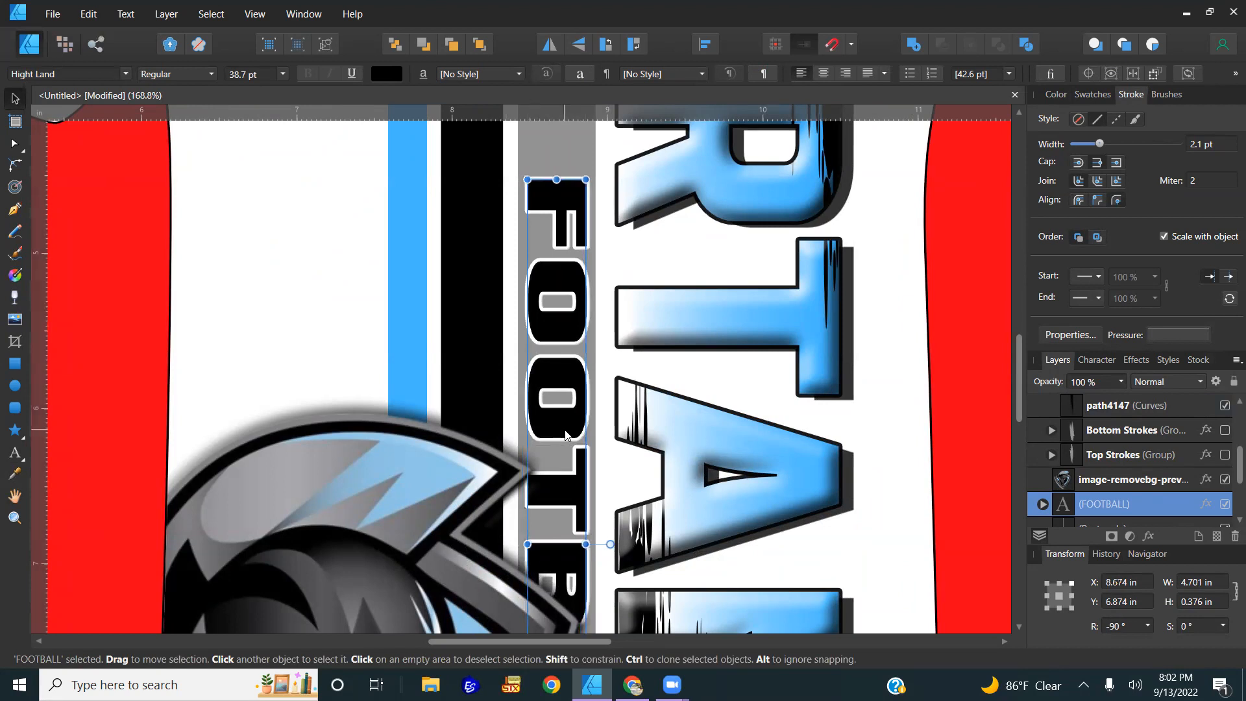
pyautogui.hotkey('ctrl', '0')
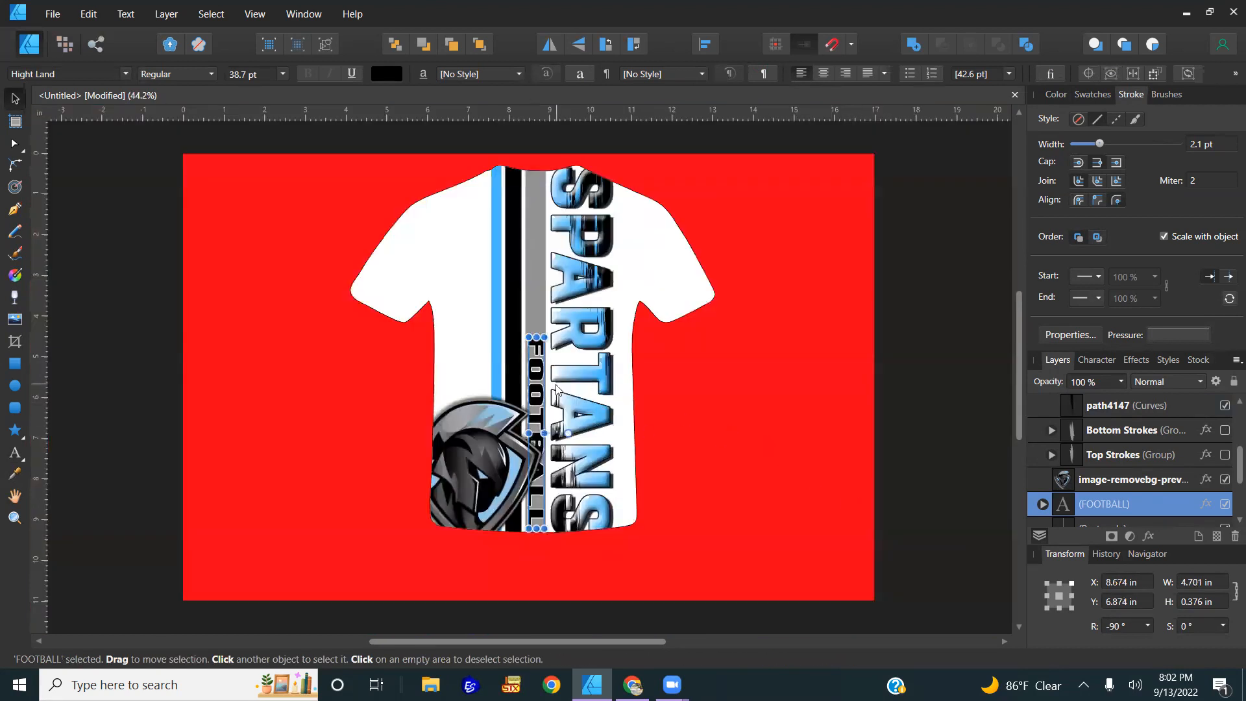
pyautogui.scroll(4, 539, 336)
pyautogui.moveTo(530, 345); pyautogui.dragTo(531, 472)
pyautogui.scroll(-4, 539, 333)
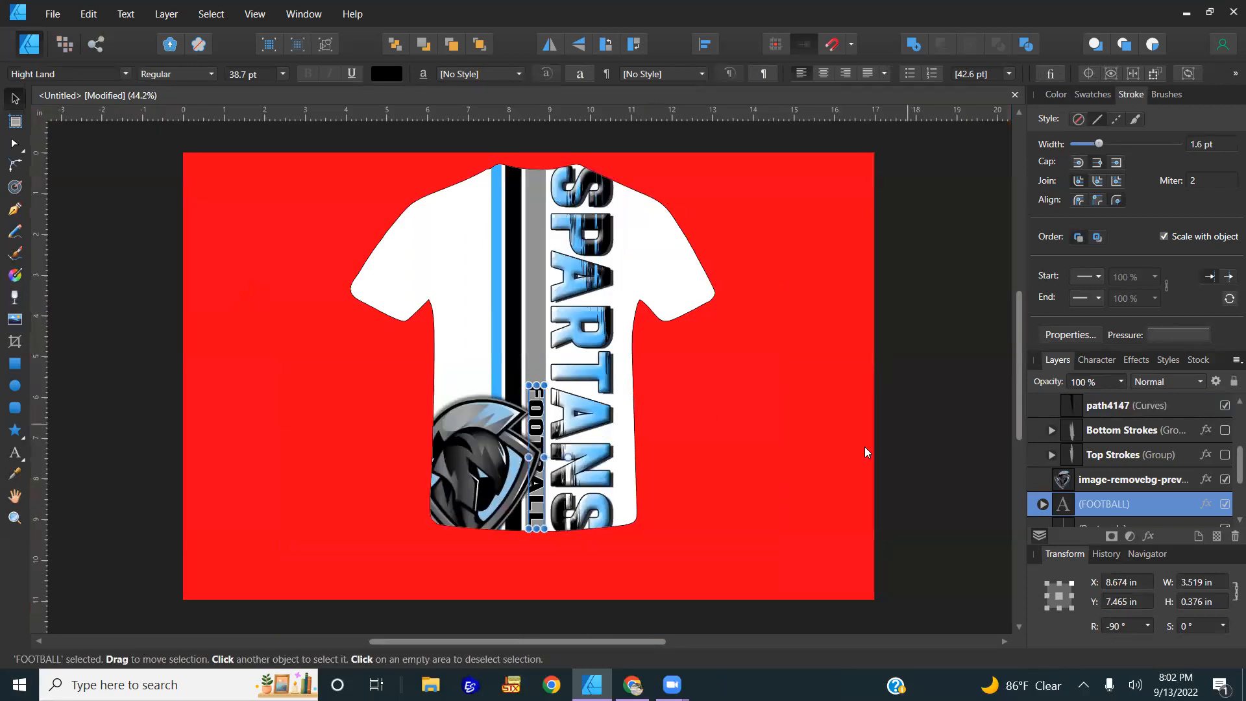
pyautogui.click(782, 431)
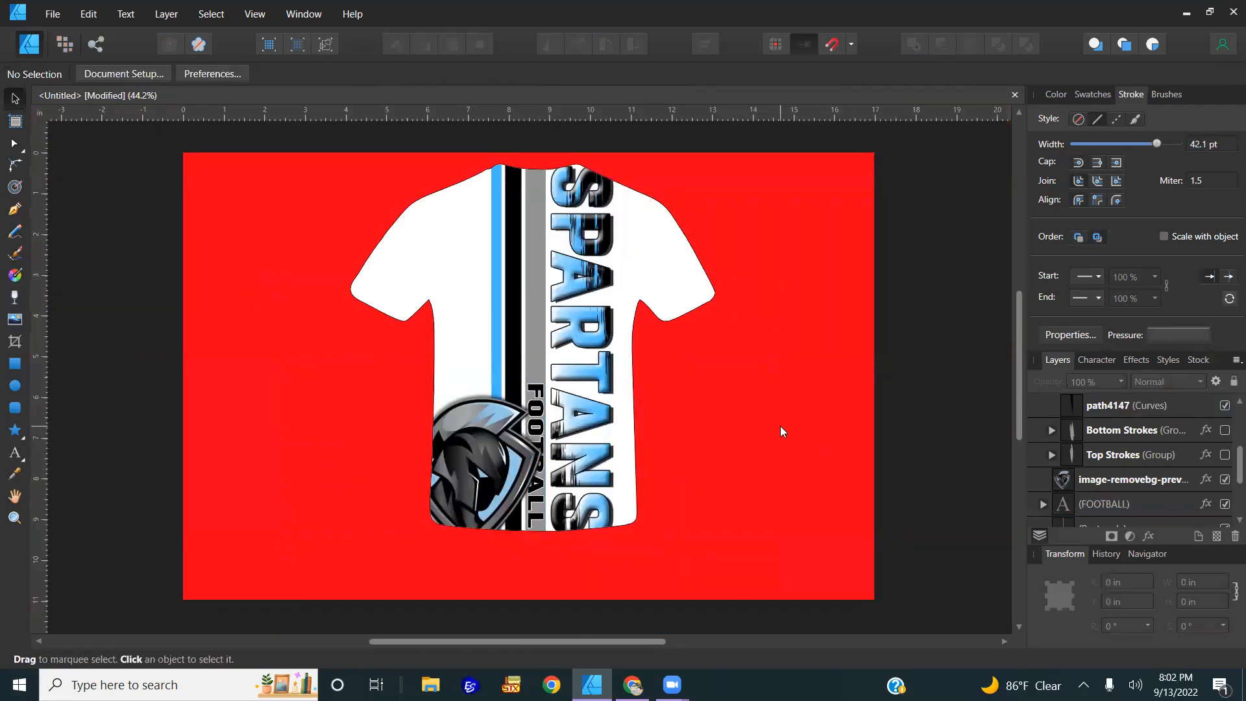
pyautogui.doubleClick(540, 337)
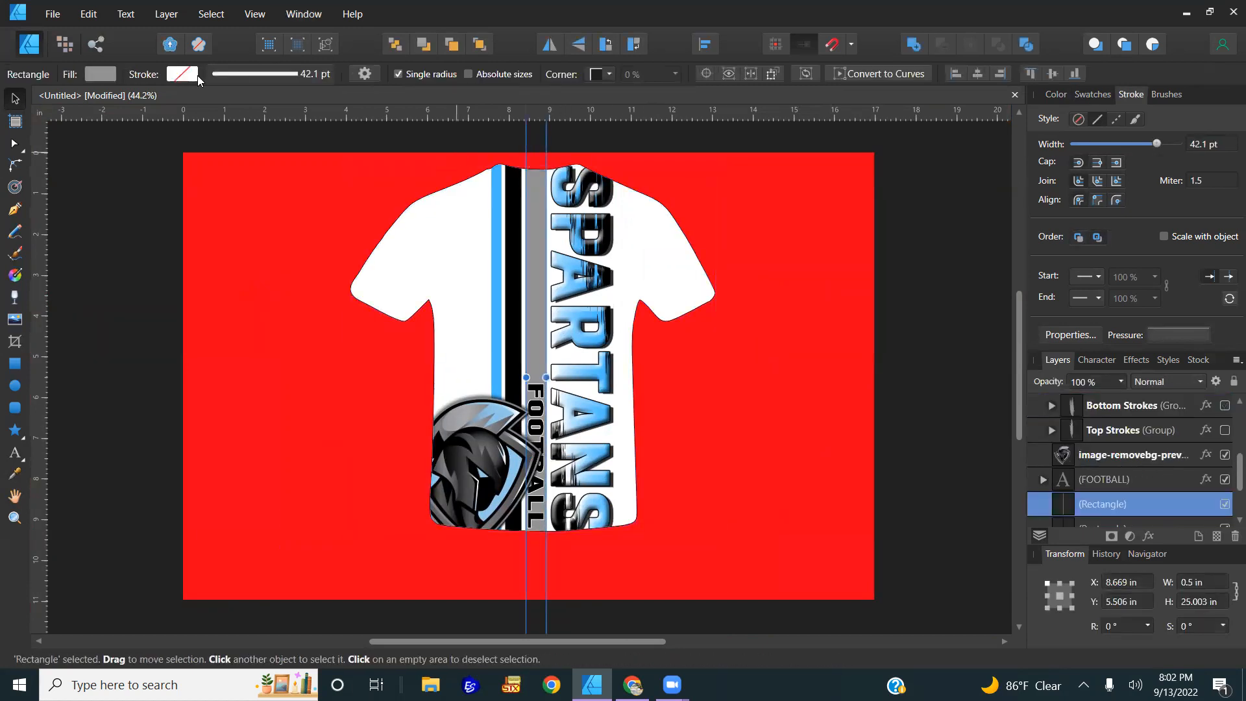
pyautogui.click(110, 79)
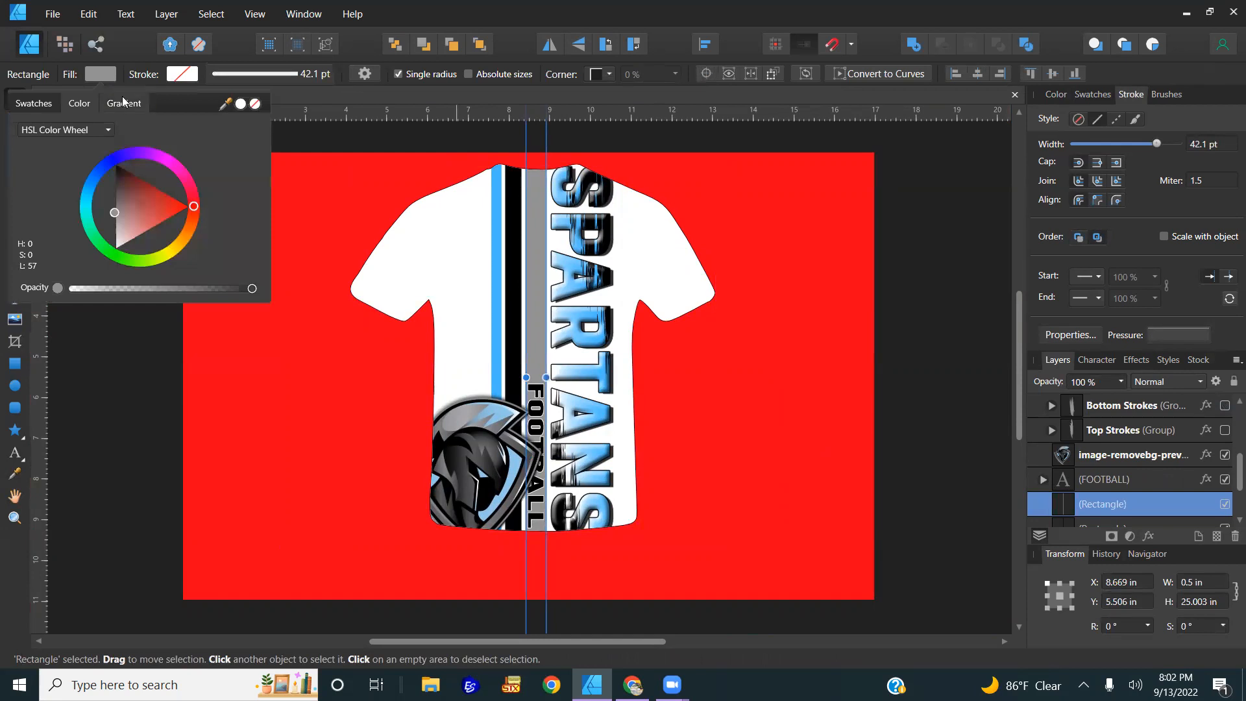
pyautogui.click(124, 102)
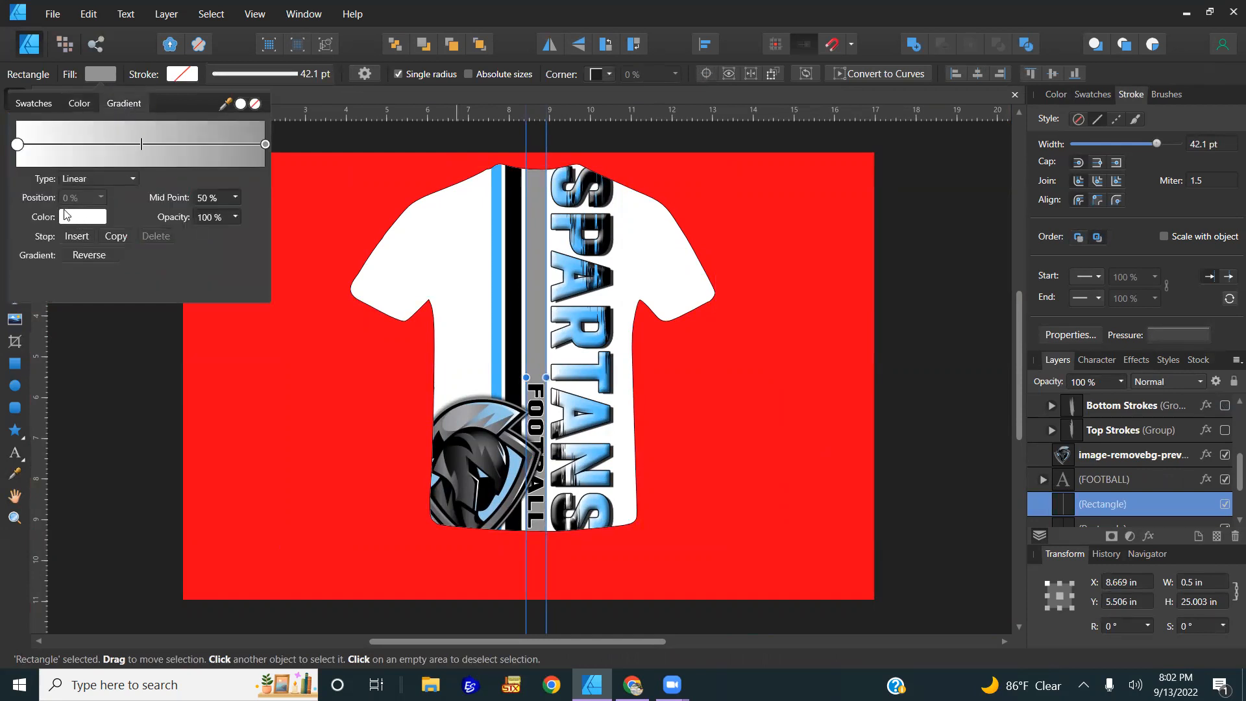
pyautogui.click(124, 397)
# - Apply a linear gradient fill across the gray stripe's width, with a white stop at its left edge
pyautogui.click(14, 277)
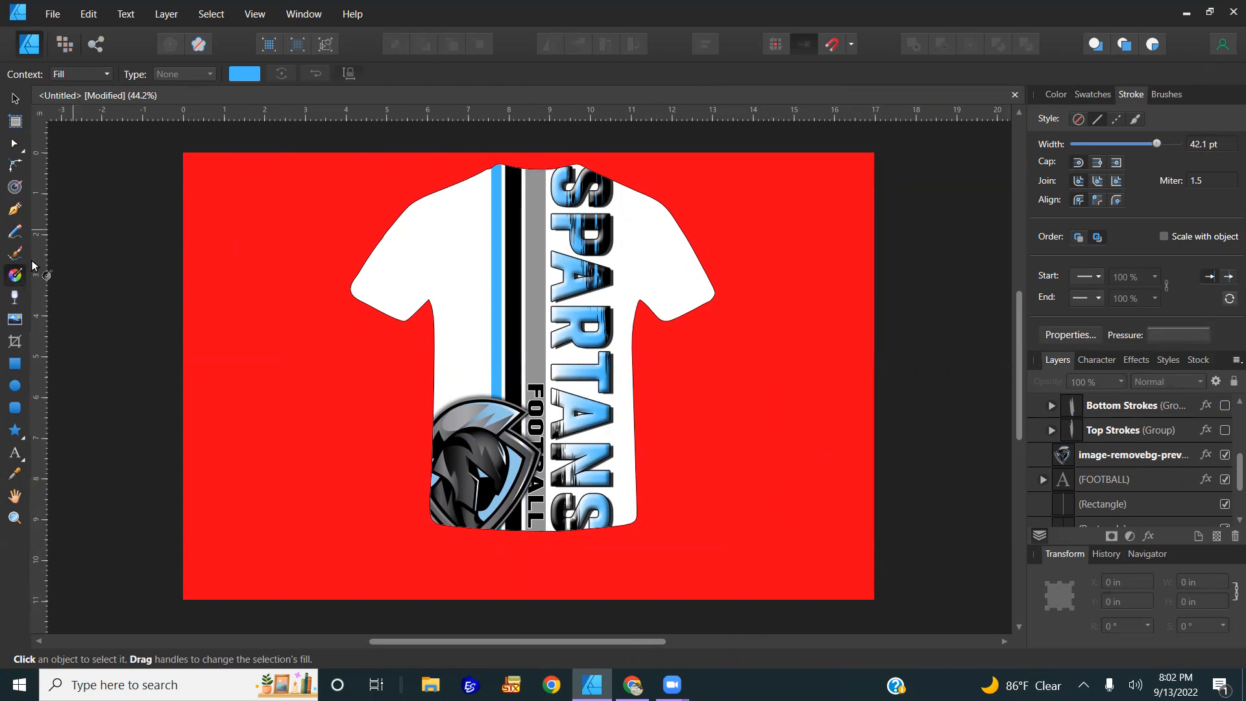
pyautogui.click(532, 219)
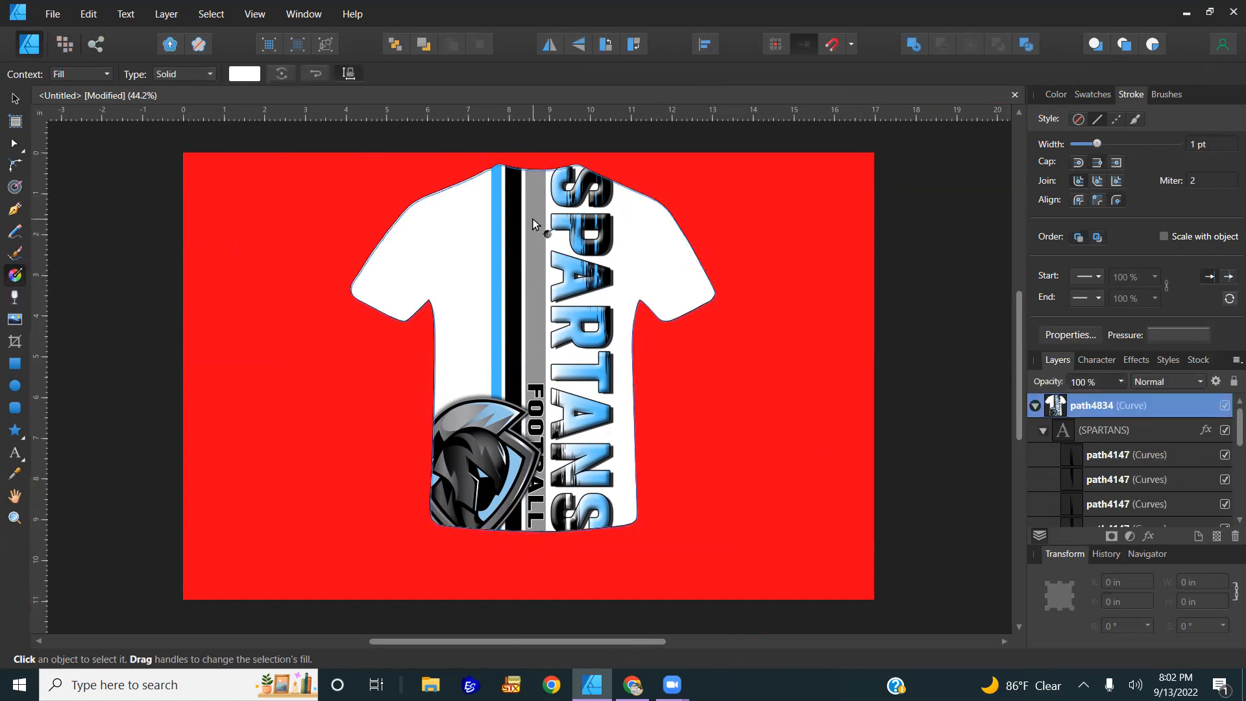
pyautogui.click(532, 220)
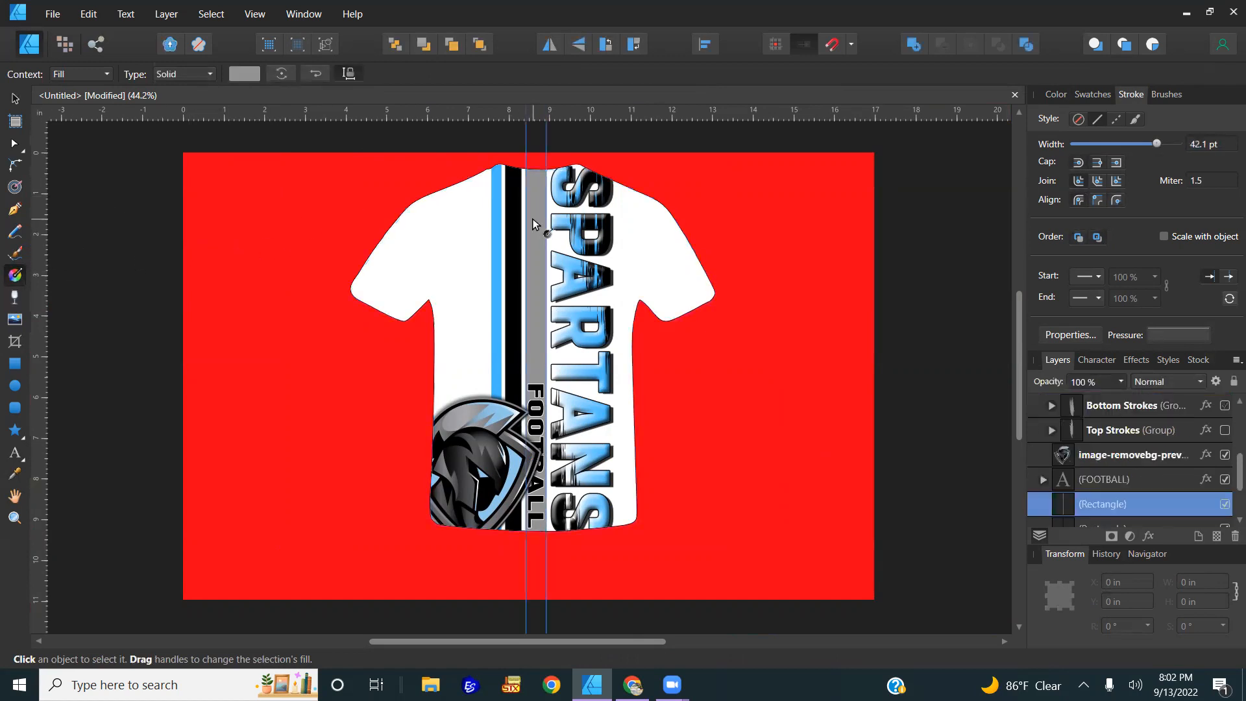
pyautogui.click(170, 74)
pyautogui.click(189, 128)
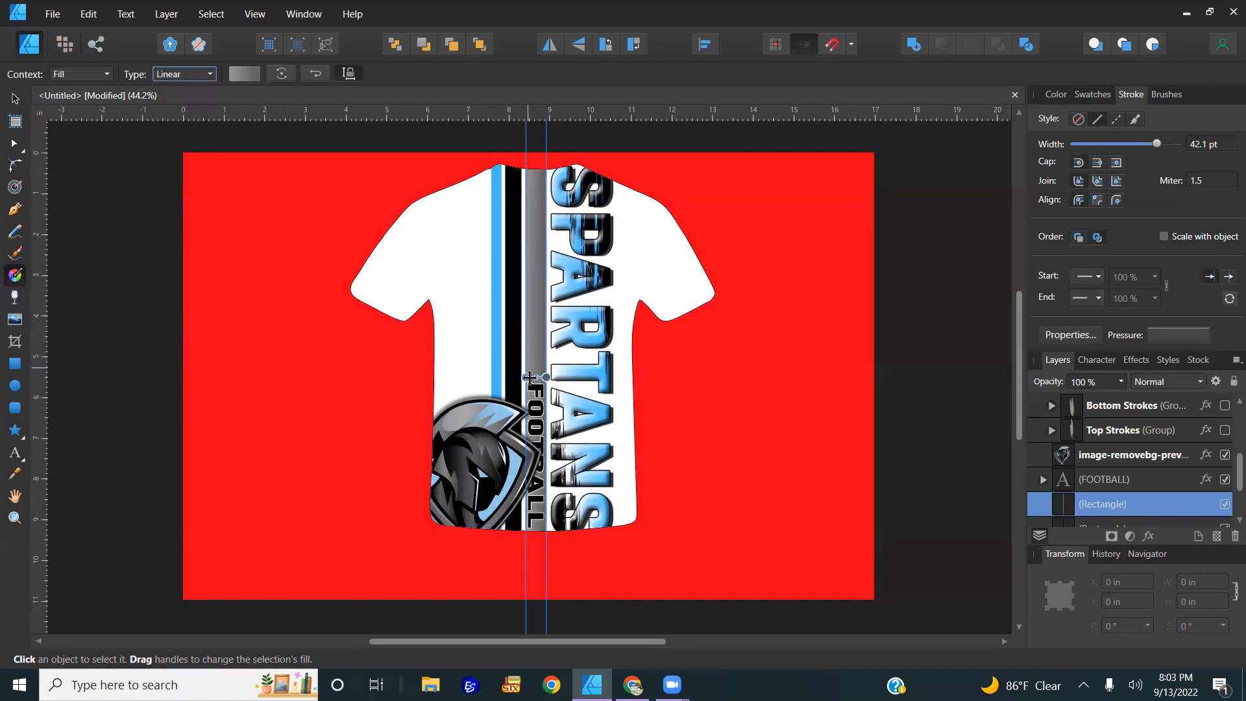
pyautogui.scroll(2, 531, 387)
pyautogui.scroll(2, 531, 388)
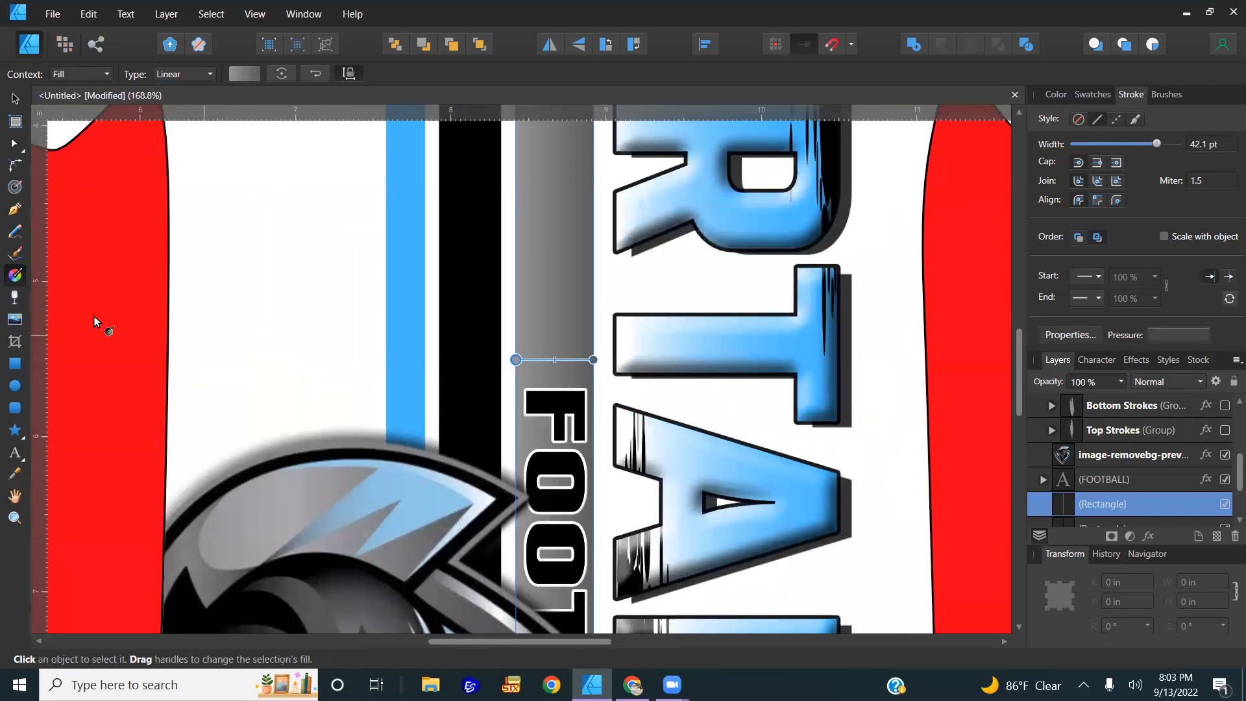
pyautogui.click(1055, 95)
pyautogui.moveTo(1119, 205); pyautogui.dragTo(1113, 237)
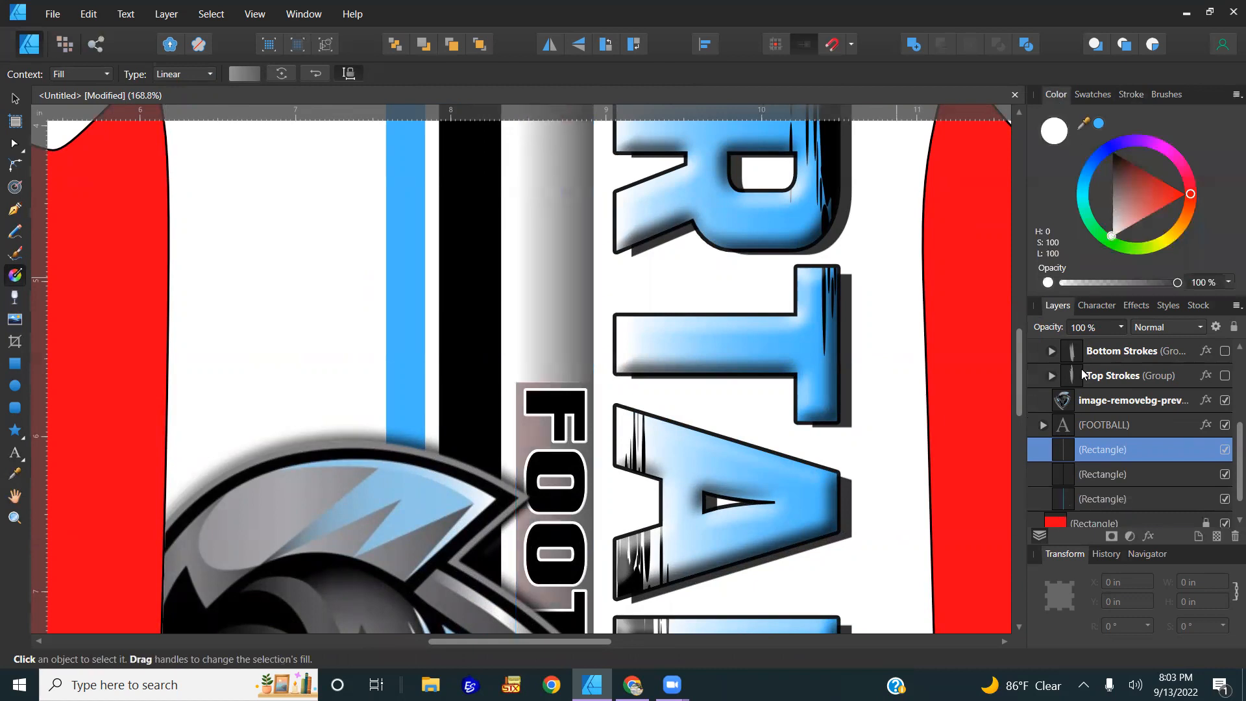
# - Apply a linear gradient fill across the black stripe, running from white at its left edge to black at its right edge
pyautogui.click(483, 333)
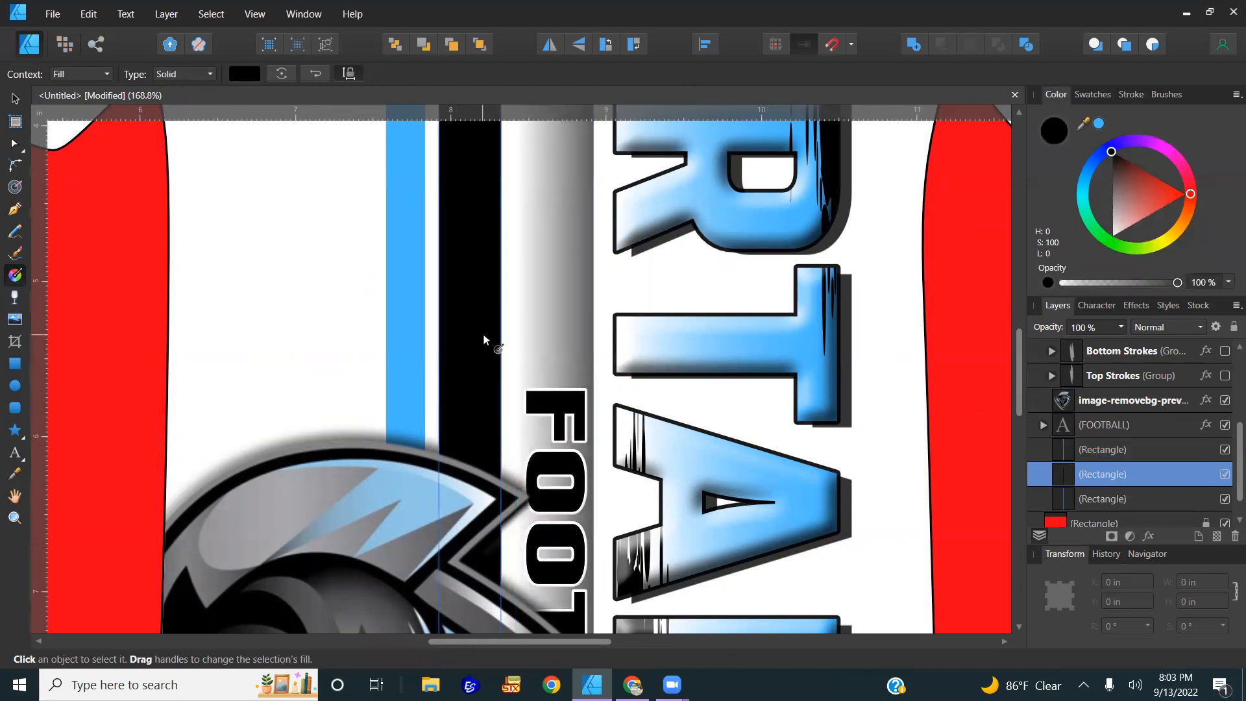
pyautogui.click(183, 74)
pyautogui.click(177, 129)
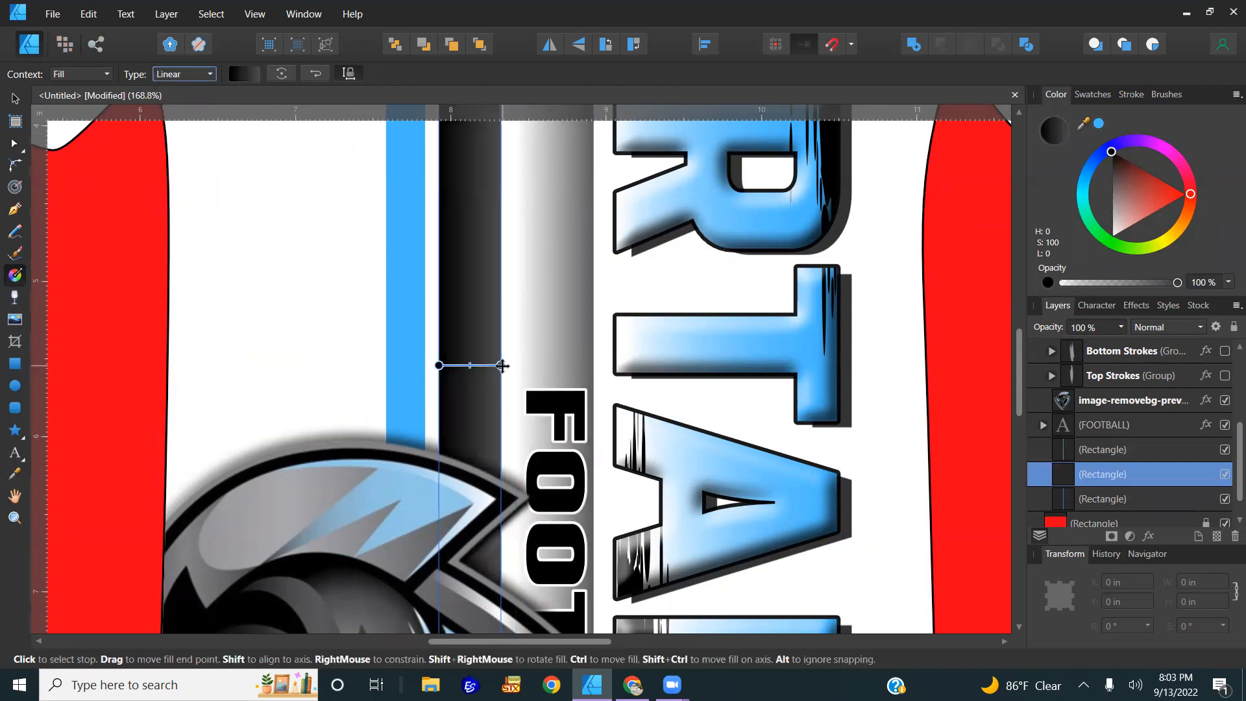
pyautogui.click(1116, 154)
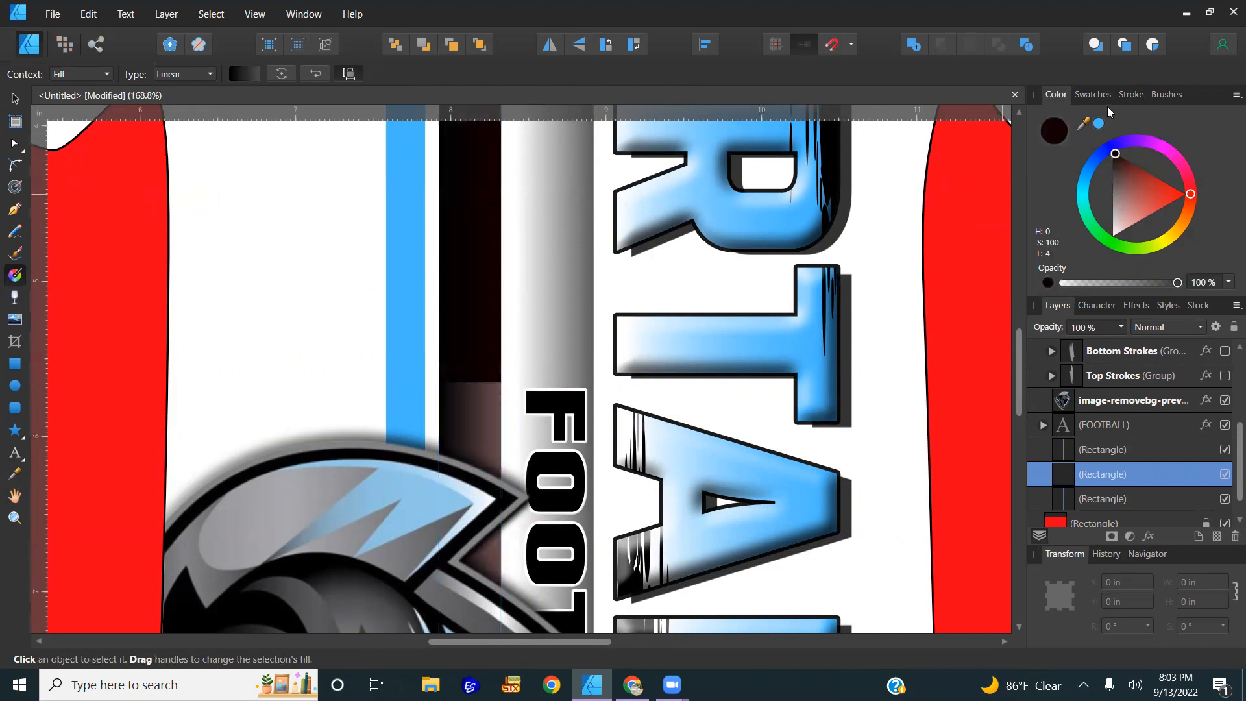
pyautogui.moveTo(1110, 112); pyautogui.dragTo(1097, 100)
pyautogui.click(439, 365)
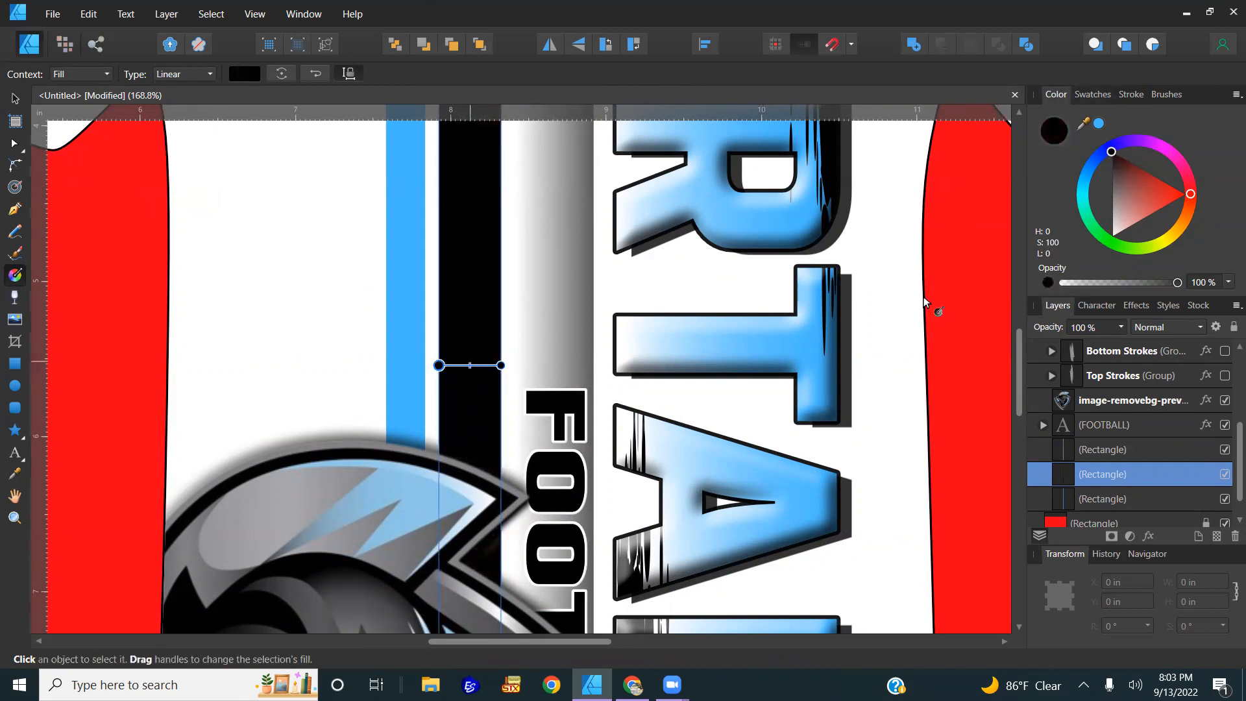
pyautogui.moveTo(1136, 196); pyautogui.dragTo(1111, 235)
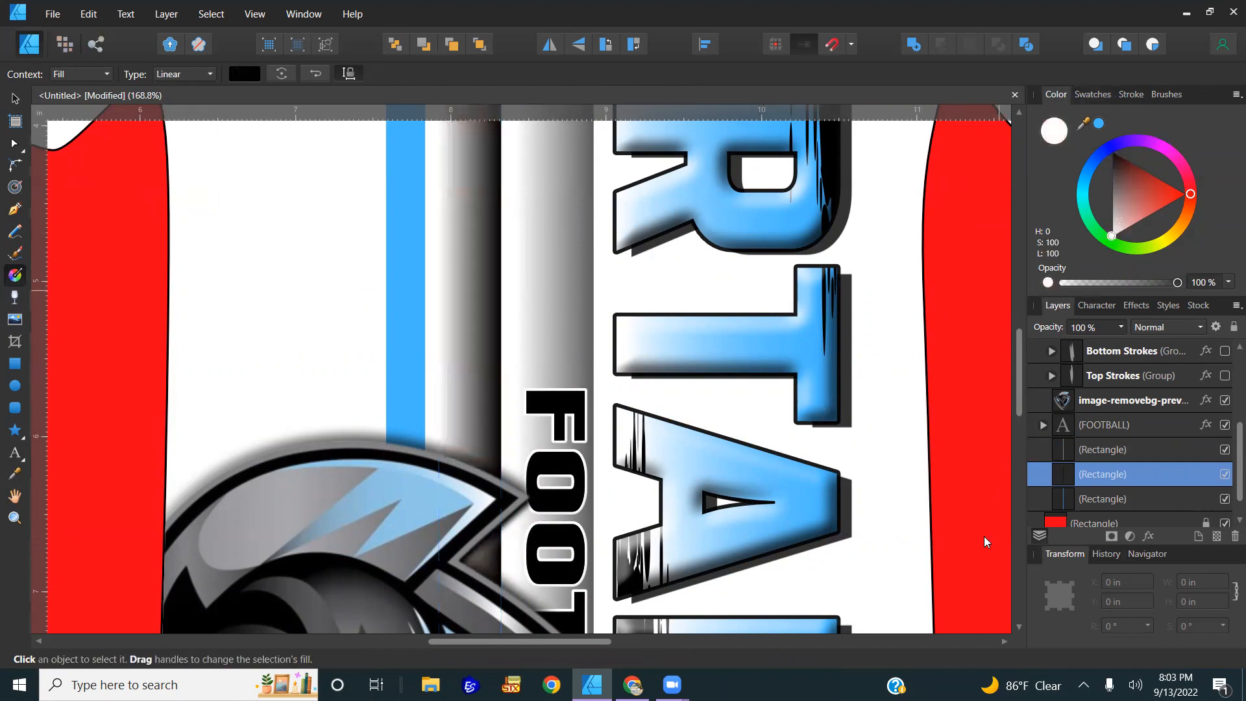
# - Apply a linear gradient fill across the blue stripe, running from white at its left edge to blue at its right edge
pyautogui.click(391, 382)
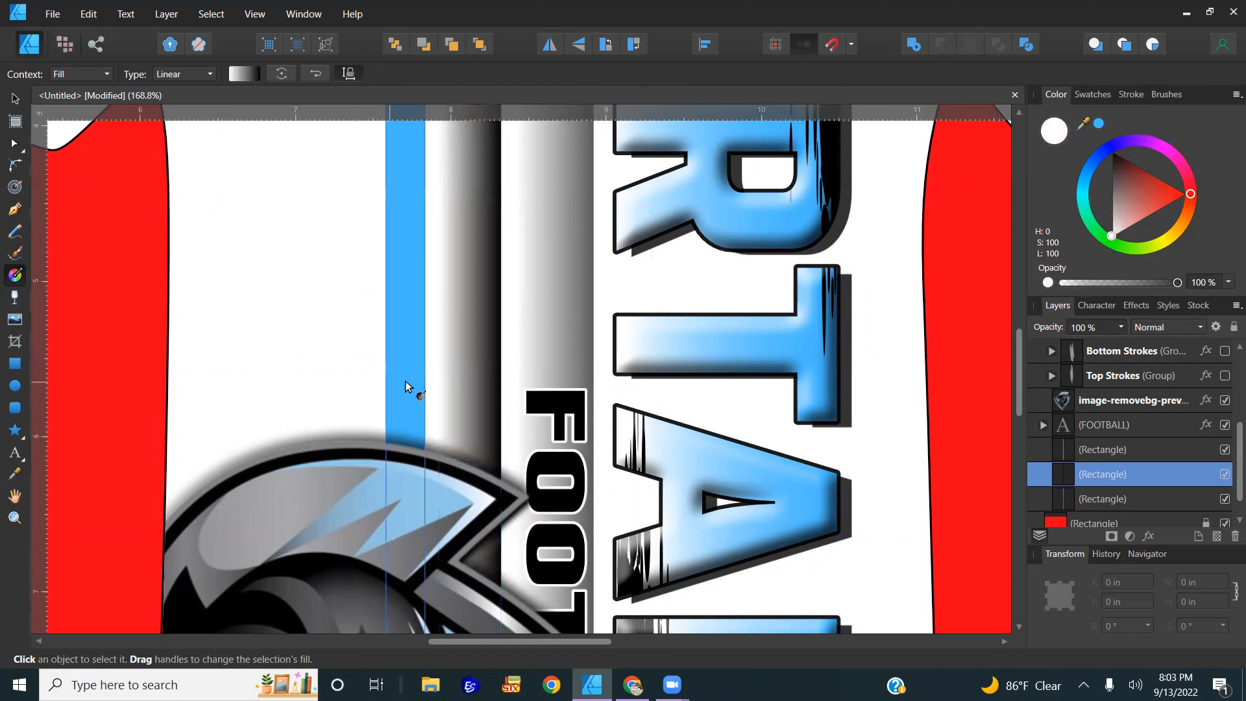
pyautogui.click(174, 78)
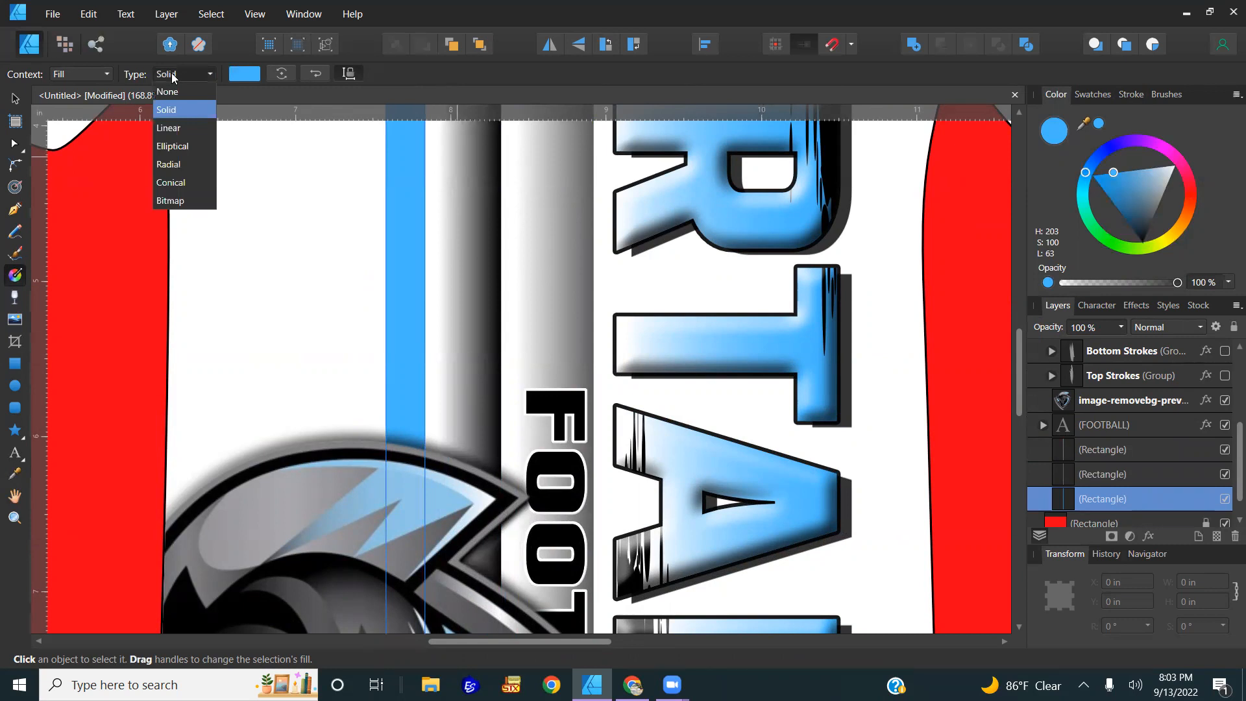
pyautogui.click(168, 127)
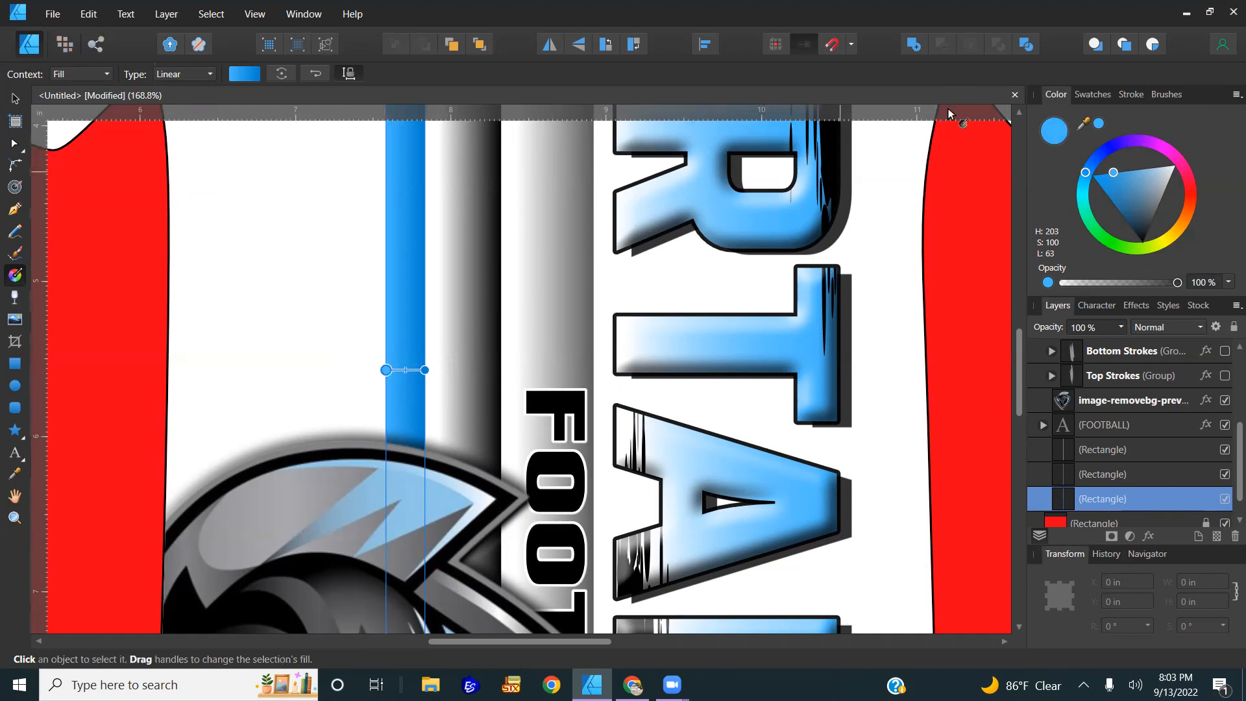
pyautogui.click(1175, 164)
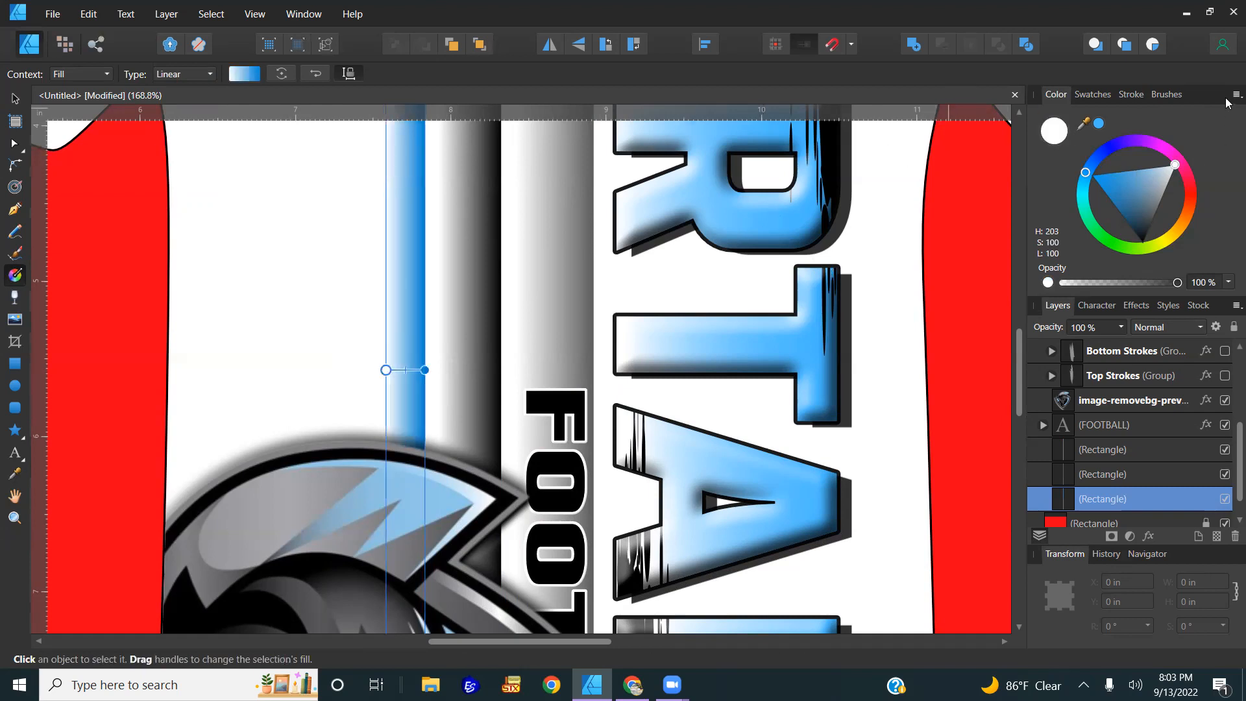
pyautogui.hotkey('ctrl', '0')
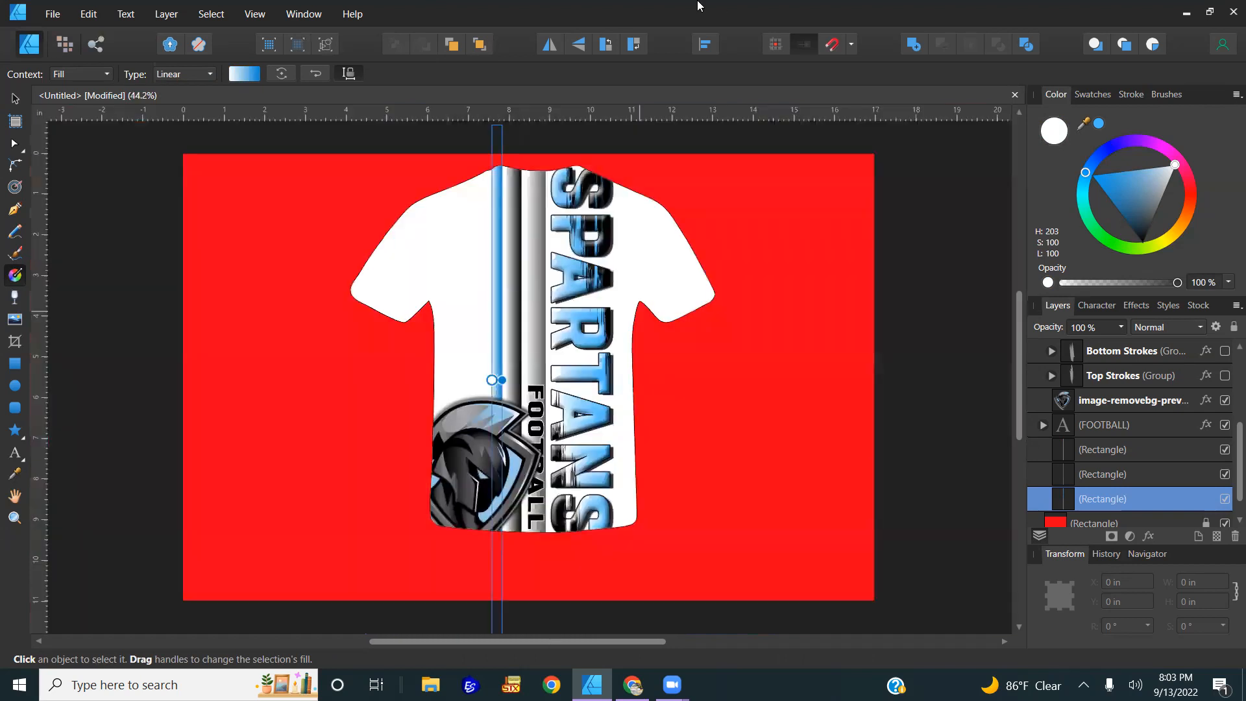
# - Undo the gradient fills on the blue, black and gray stripes back to solid colors, and clear the selection
pyautogui.click(14, 97)
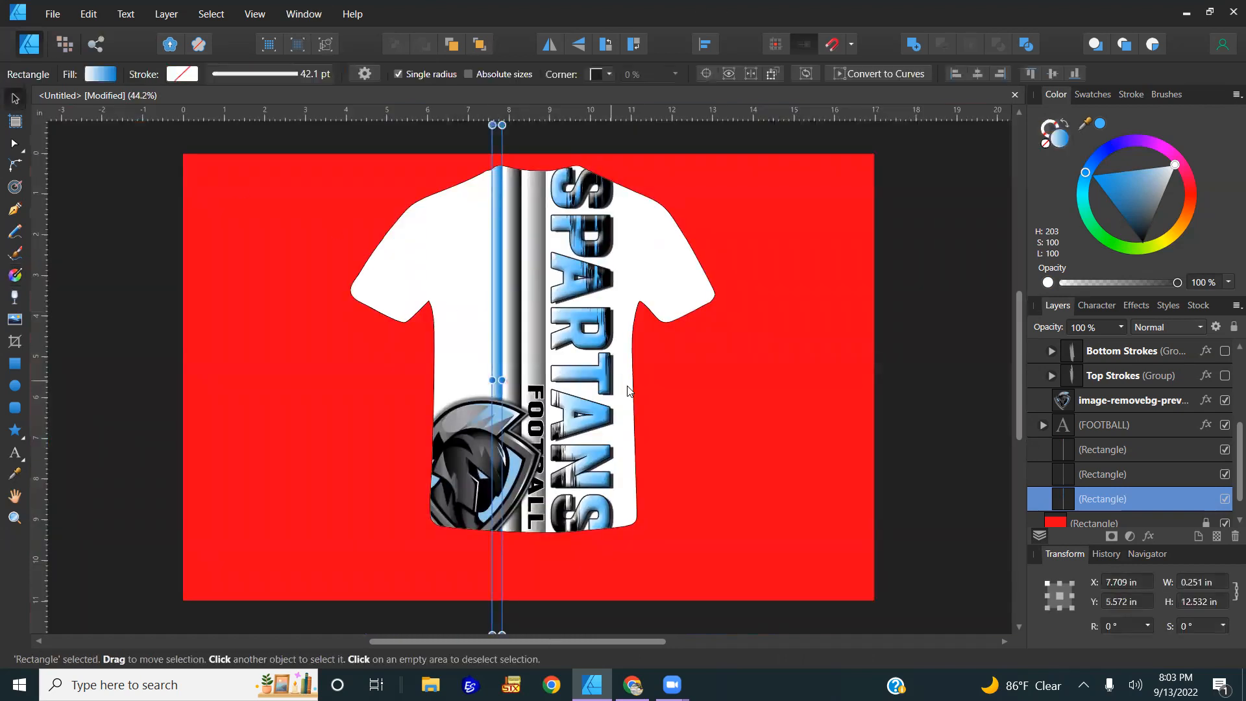
pyautogui.scroll(2, 528, 334)
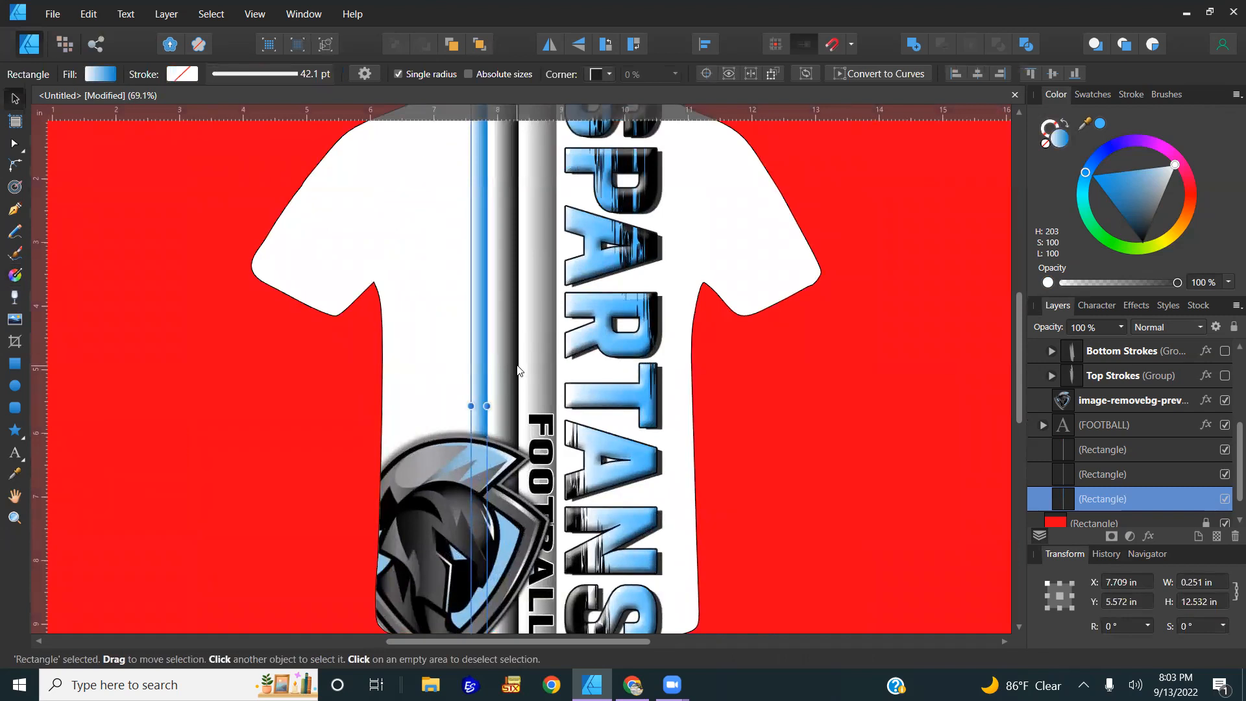
pyautogui.hotkey('ctrl', 'z')
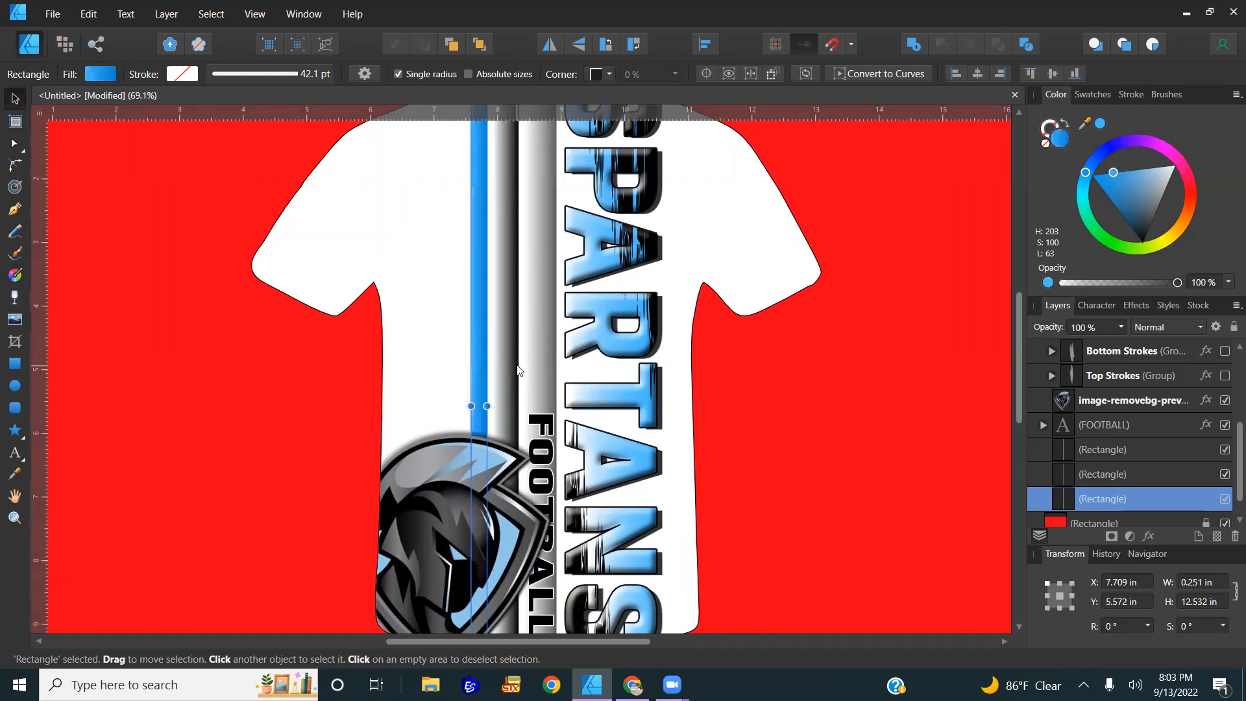
pyautogui.click(518, 371)
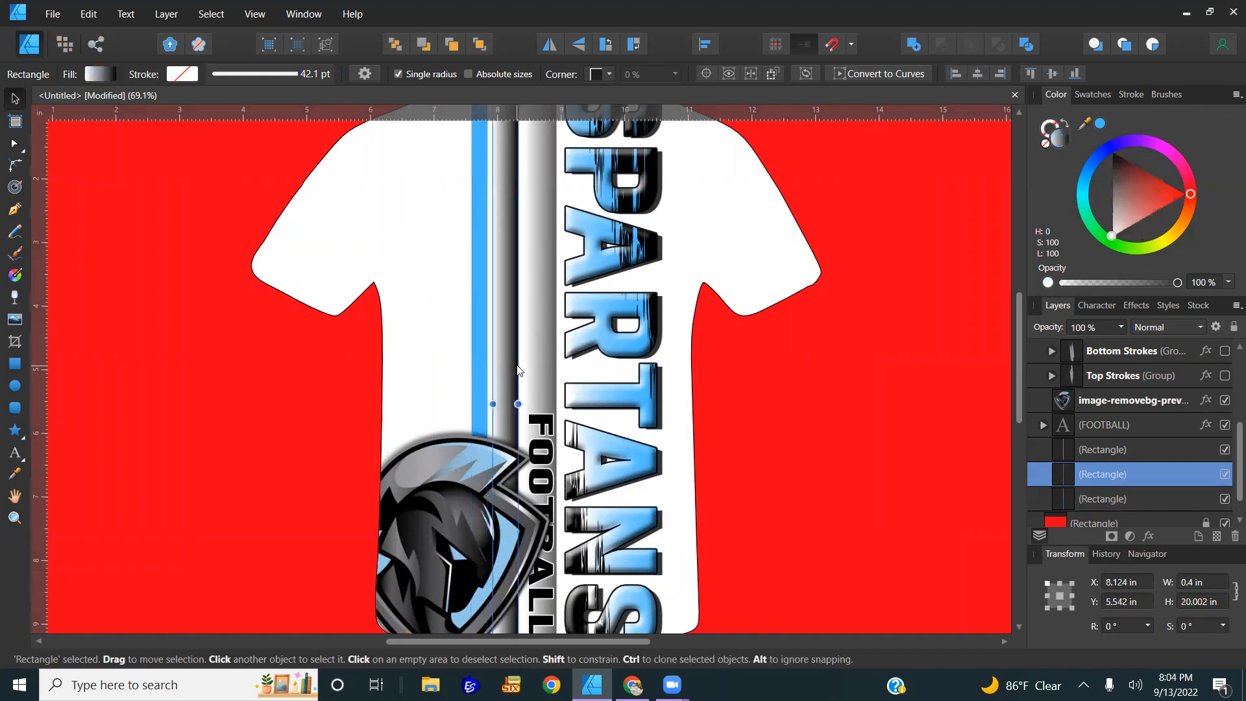
pyautogui.hotkey('ctrl', 'z')
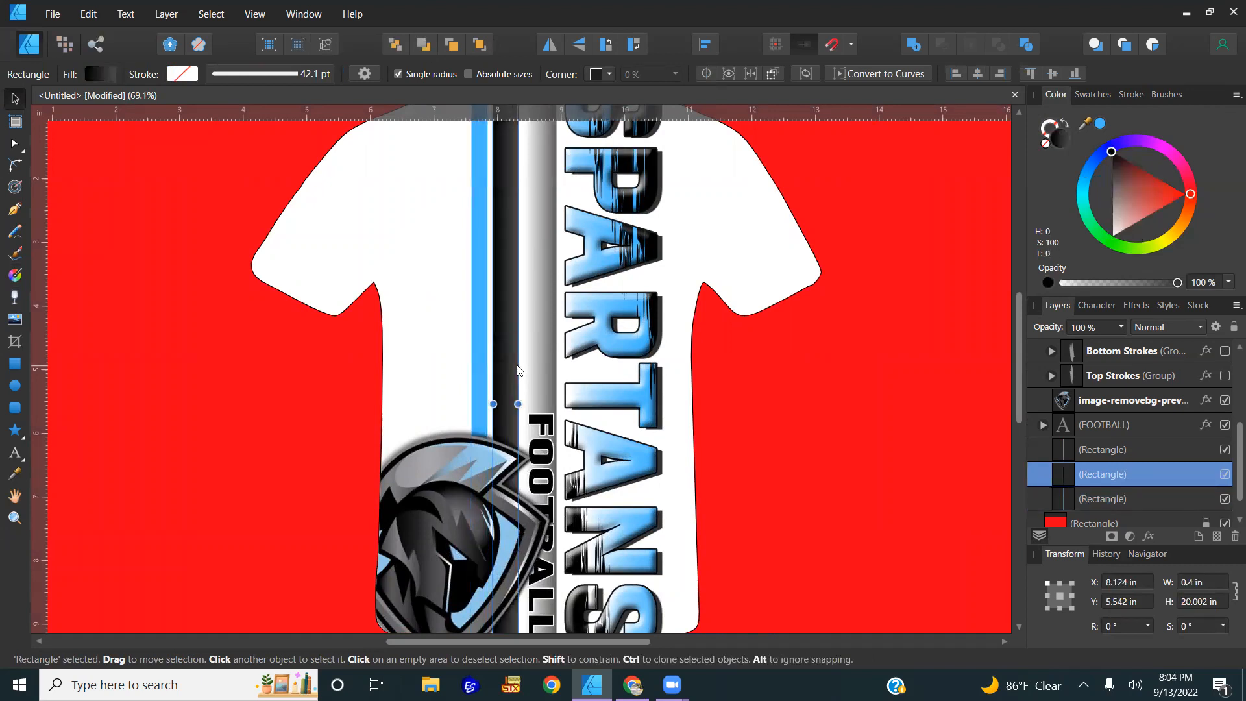
pyautogui.hotkey('ctrl', 'z')
pyautogui.hotkey('ctrl', 'z')
pyautogui.hotkey('ctrl', 'z')
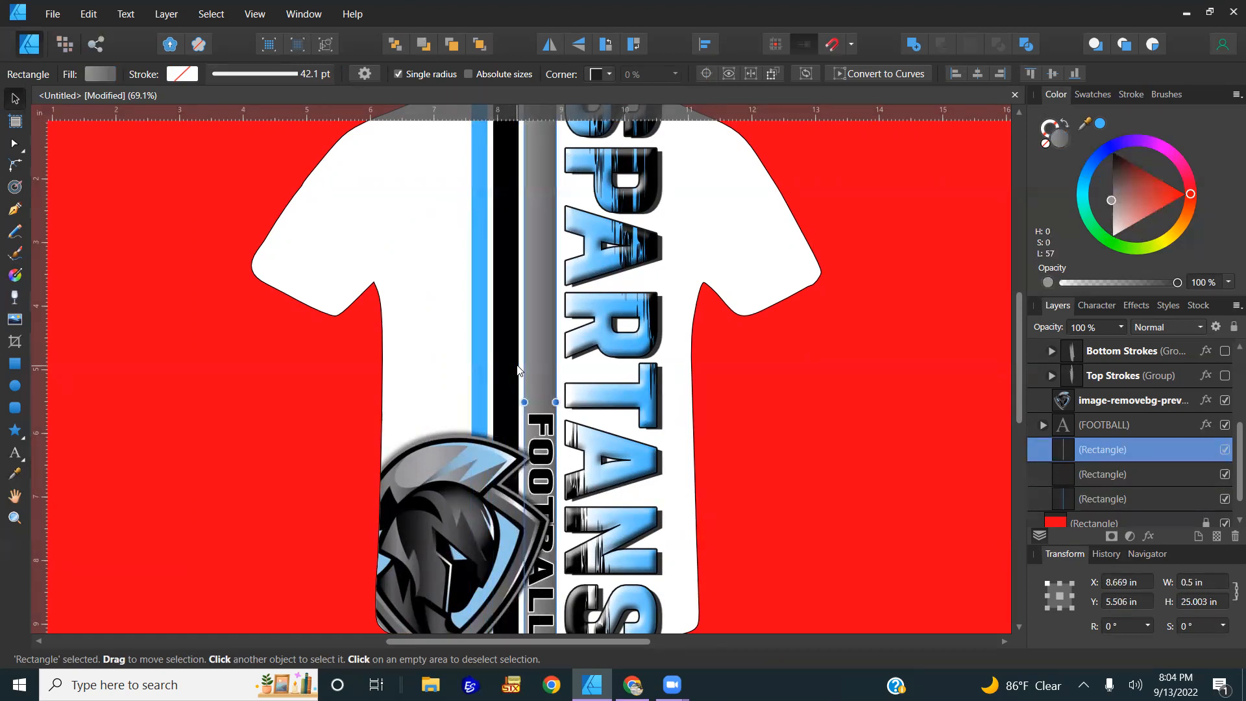
pyautogui.hotkey('ctrl', 'z')
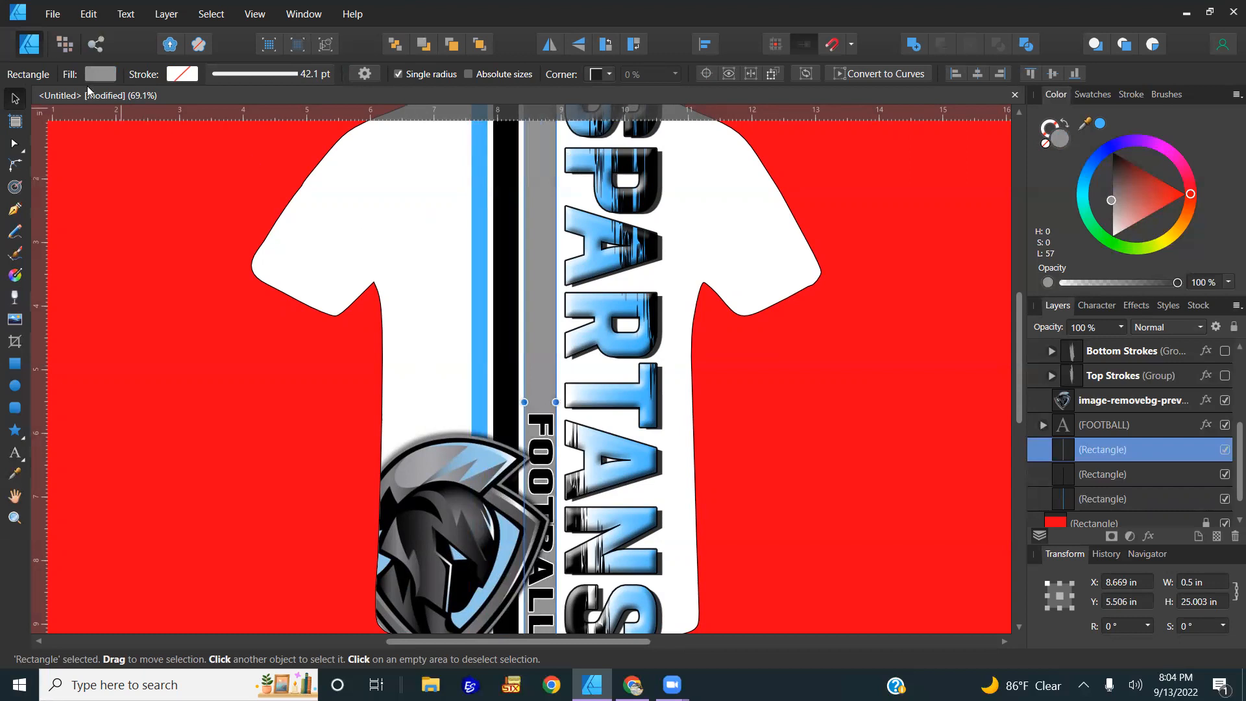
pyautogui.hotkey('ctrl', '0')
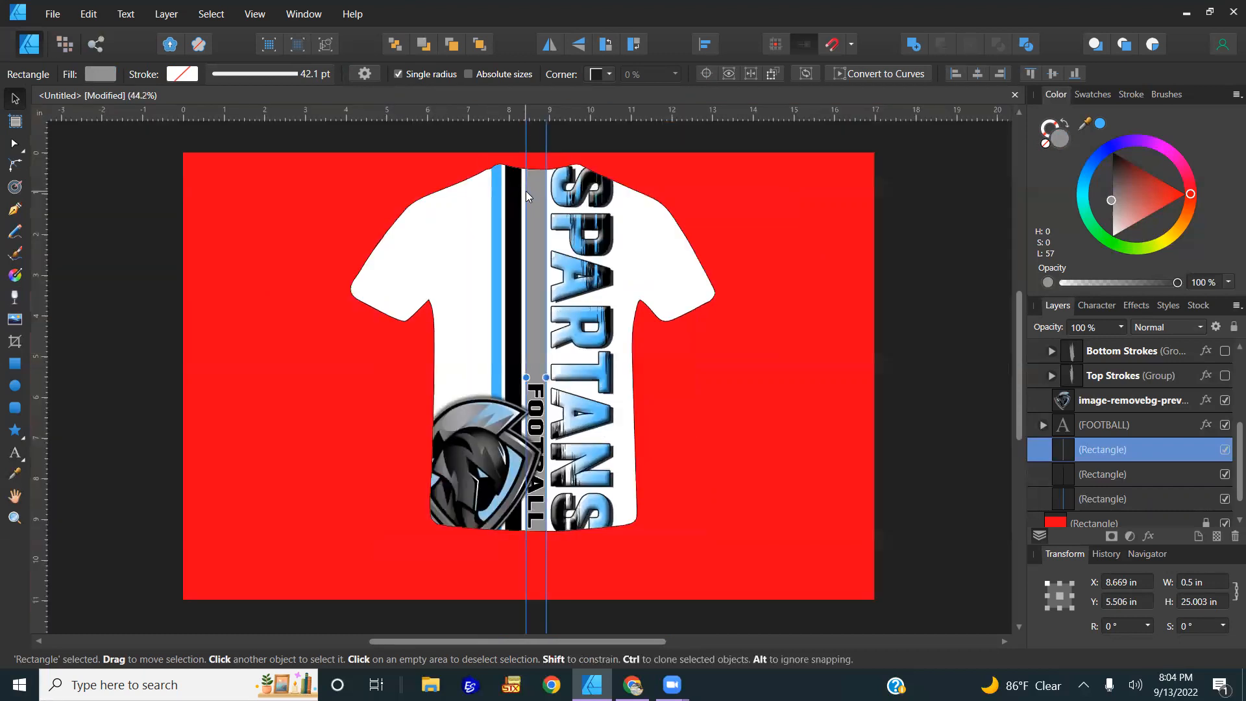
pyautogui.click(962, 453)
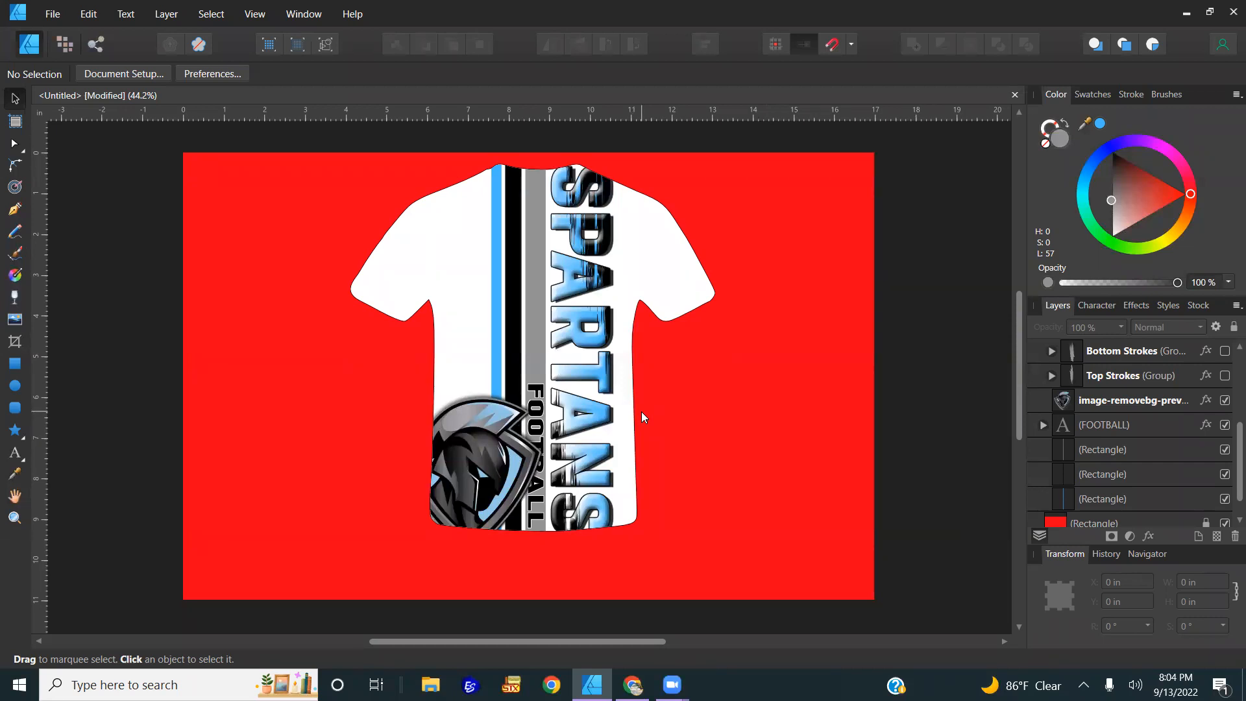
# - Group the blue, black and gray stripes and hide the group
pyautogui.click(1113, 453)
pyautogui.keyDown('shift'); pyautogui.click(1096, 498); pyautogui.keyUp('shift')
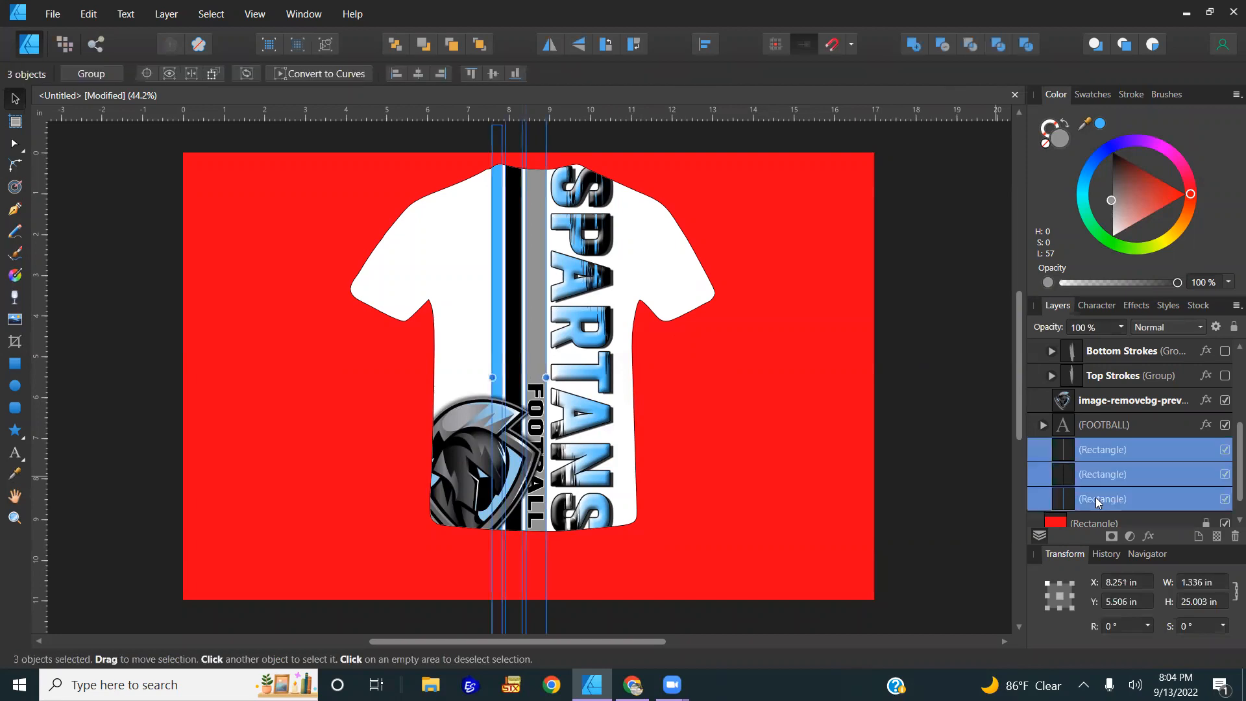
pyautogui.hotkey('ctrl', 'g')
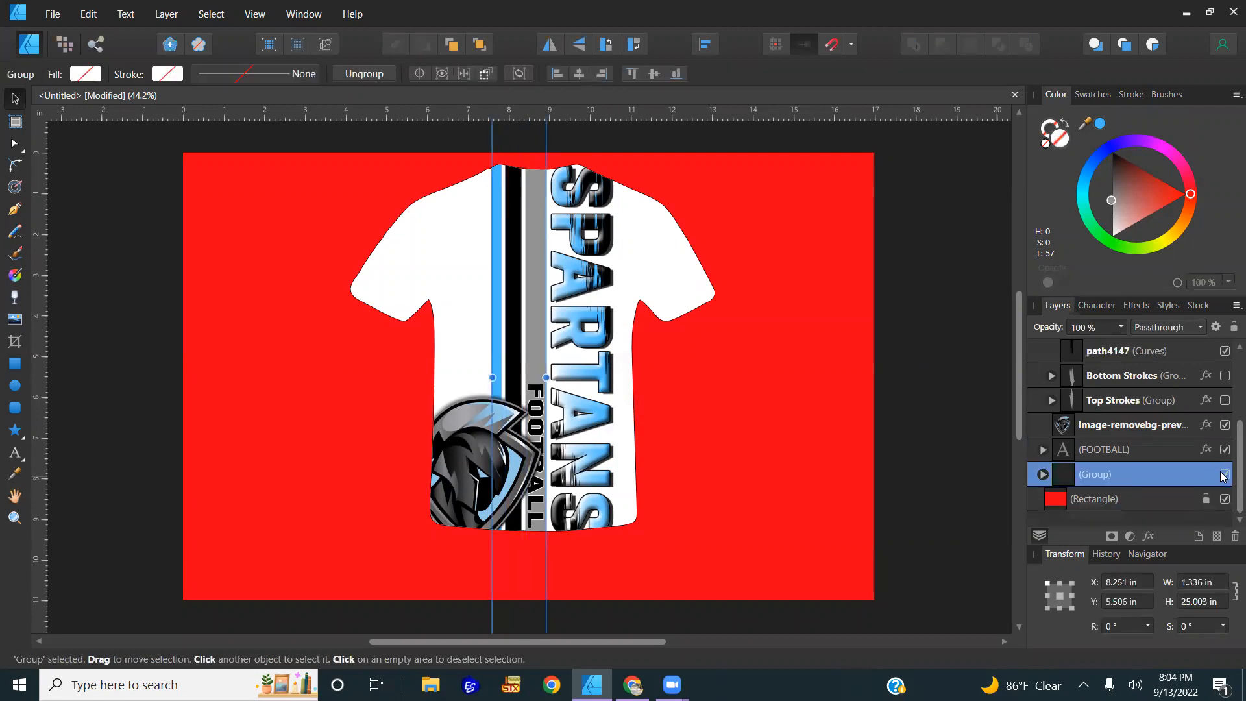
pyautogui.click(445, 474)
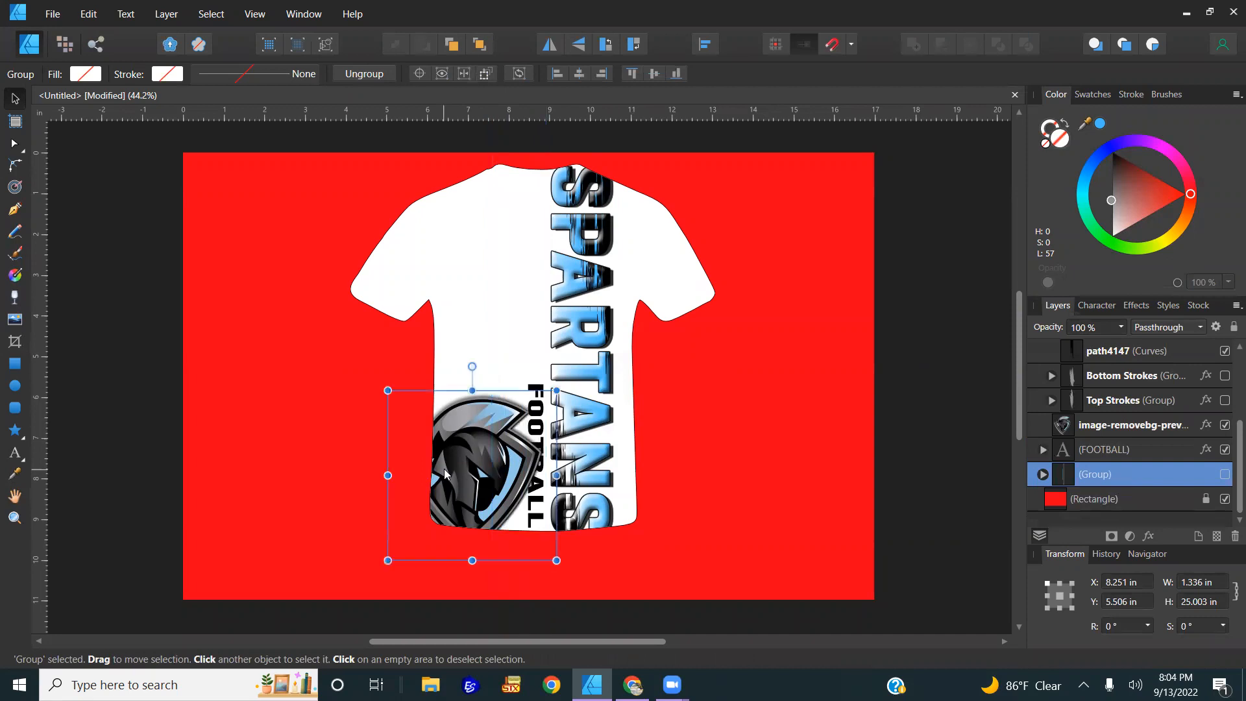
# - Duplicate the helmet logo and set the copy's width to 8 in
pyautogui.hotkey('ctrl', 'j')
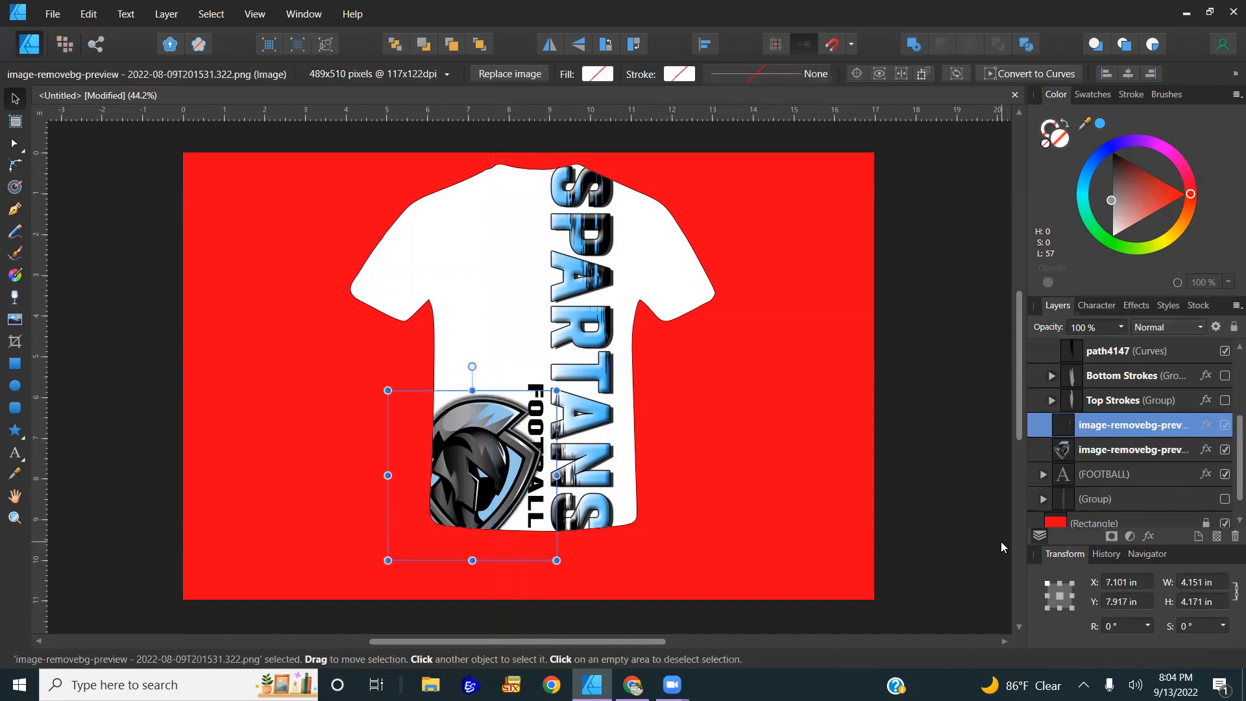
pyautogui.click(1205, 582)
pyautogui.write('8')
pyautogui.press('Return')
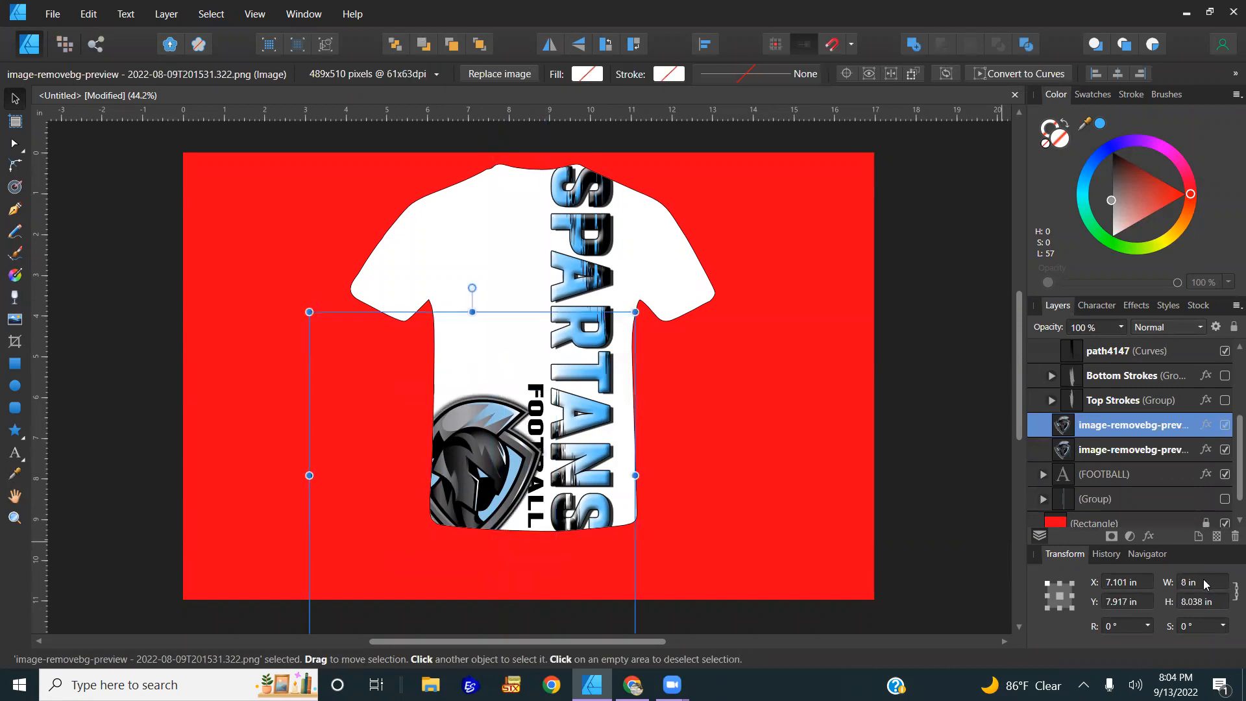
# - Place the enlarged helmet copy across the middle of the shirt, behind the other shirt artwork, at 50% opacity
pyautogui.moveTo(513, 444); pyautogui.dragTo(576, 311)
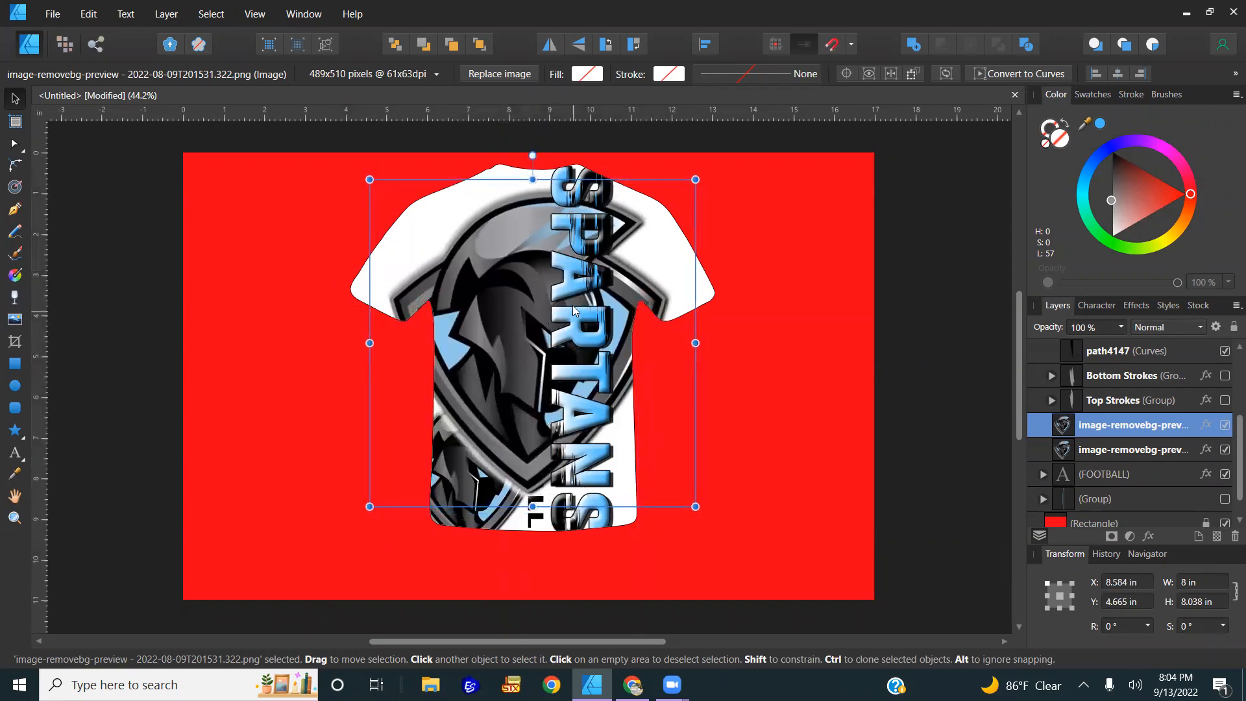
pyautogui.click(397, 46)
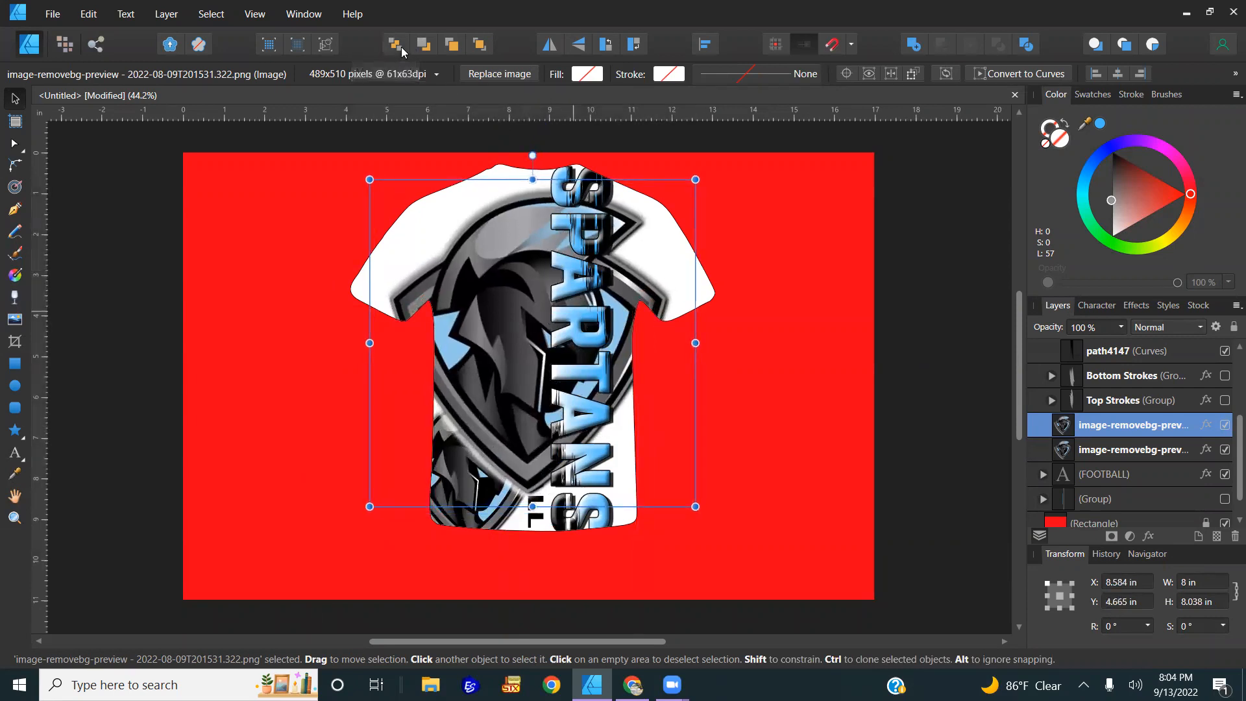
pyautogui.press('5')
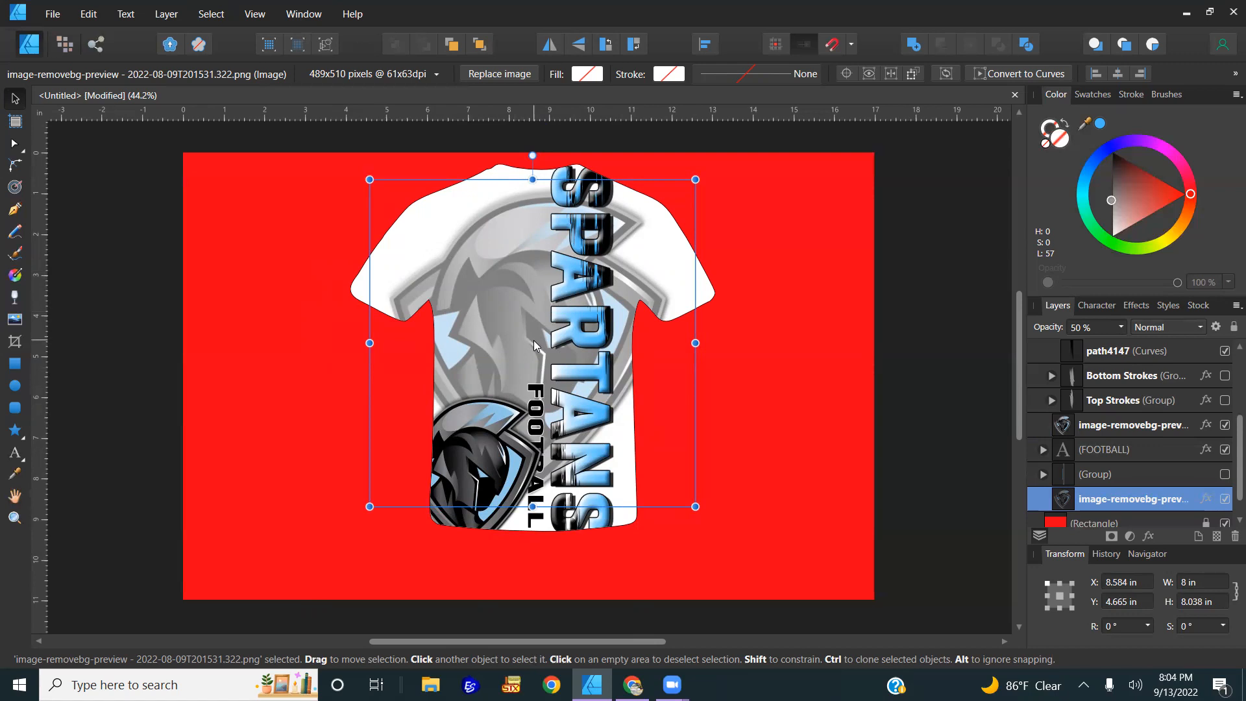
# - Try widths of 6 in and 10 in on the faded helmet copy, and return it to 8 in
pyautogui.click(1208, 582)
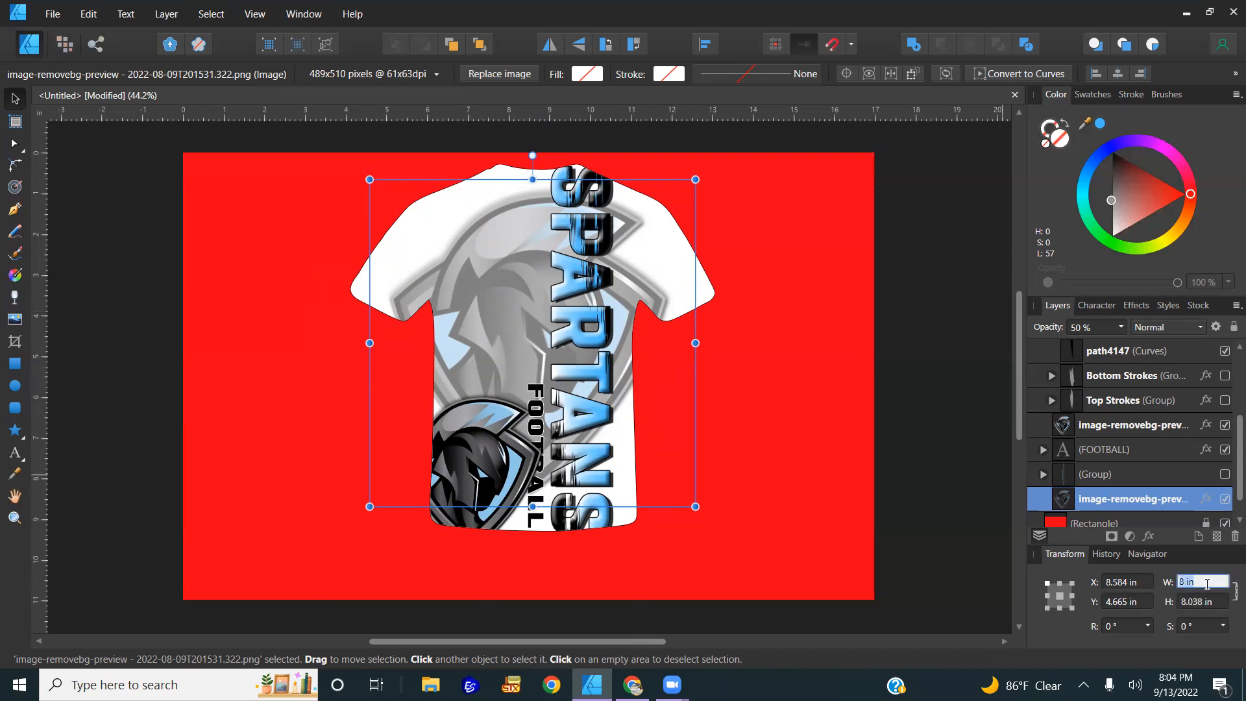
pyautogui.write('6')
pyautogui.press('Return')
pyautogui.click(1198, 582)
pyautogui.write('10')
pyautogui.press('Return')
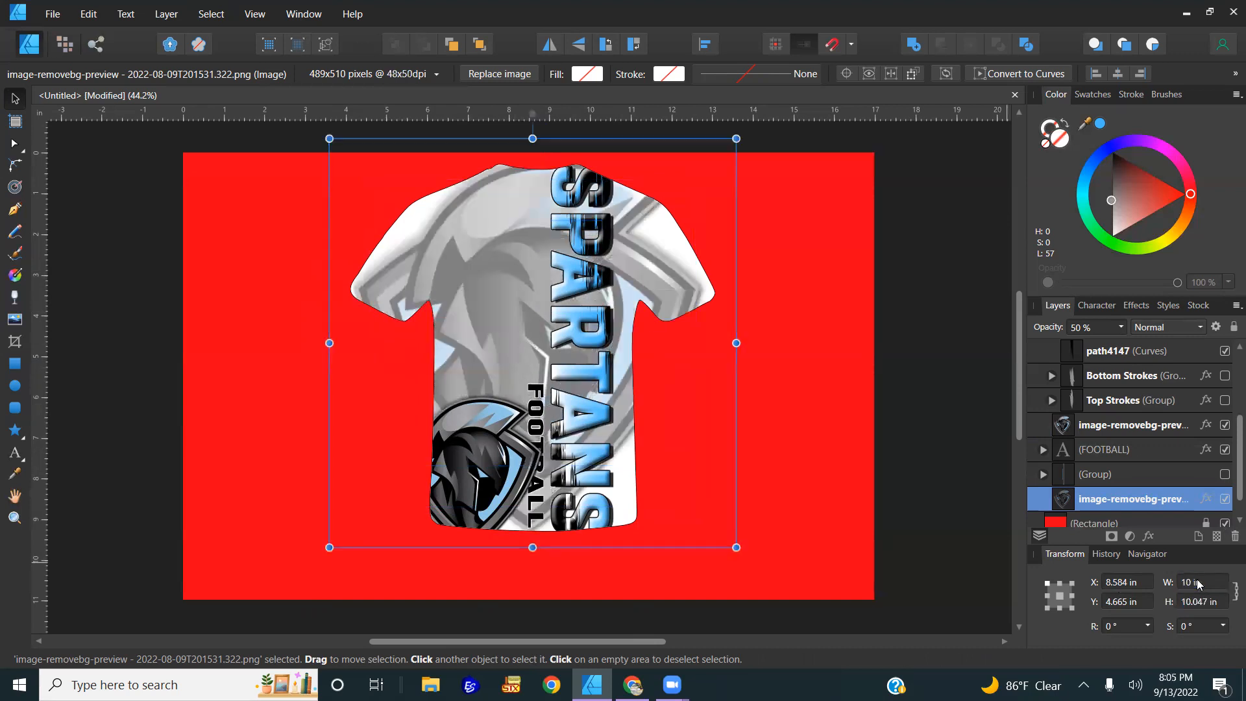
pyautogui.click(1198, 582)
pyautogui.write('8')
pyautogui.press('Return')
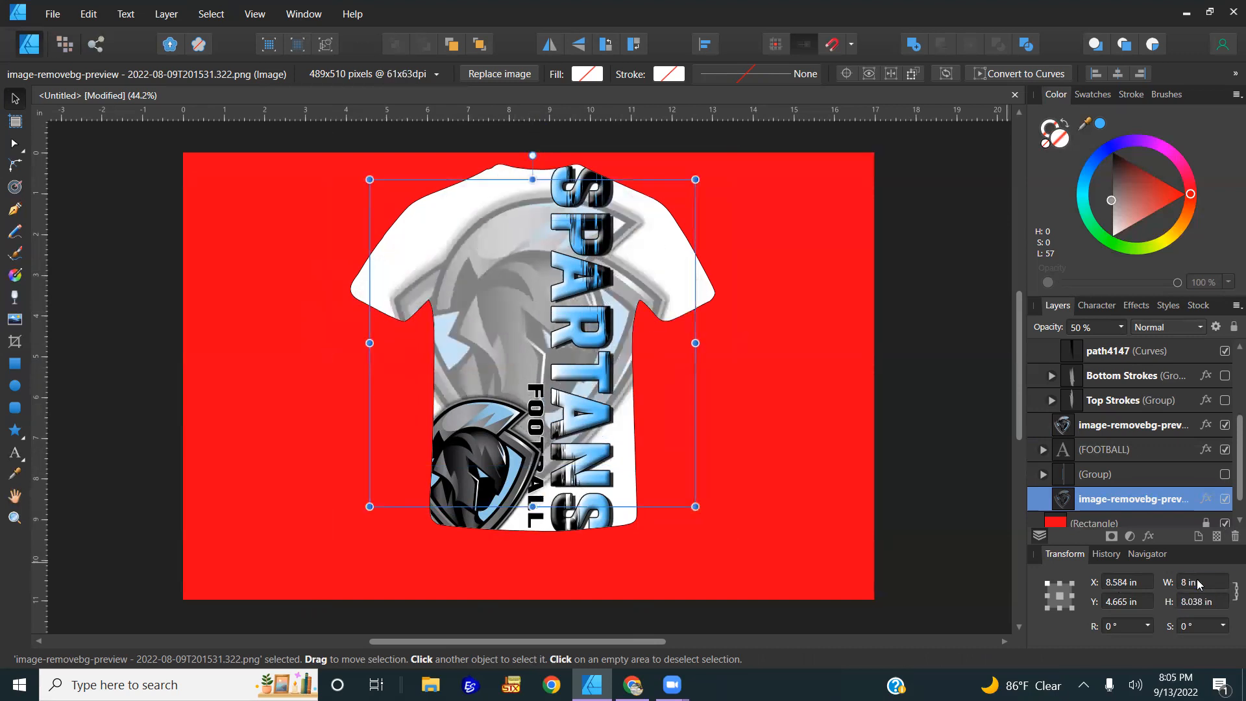
# - Shift the faded helmet copy about 0.1 in right and down, and set its opacity to 40%
pyautogui.moveTo(540, 319); pyautogui.dragTo(545, 321)
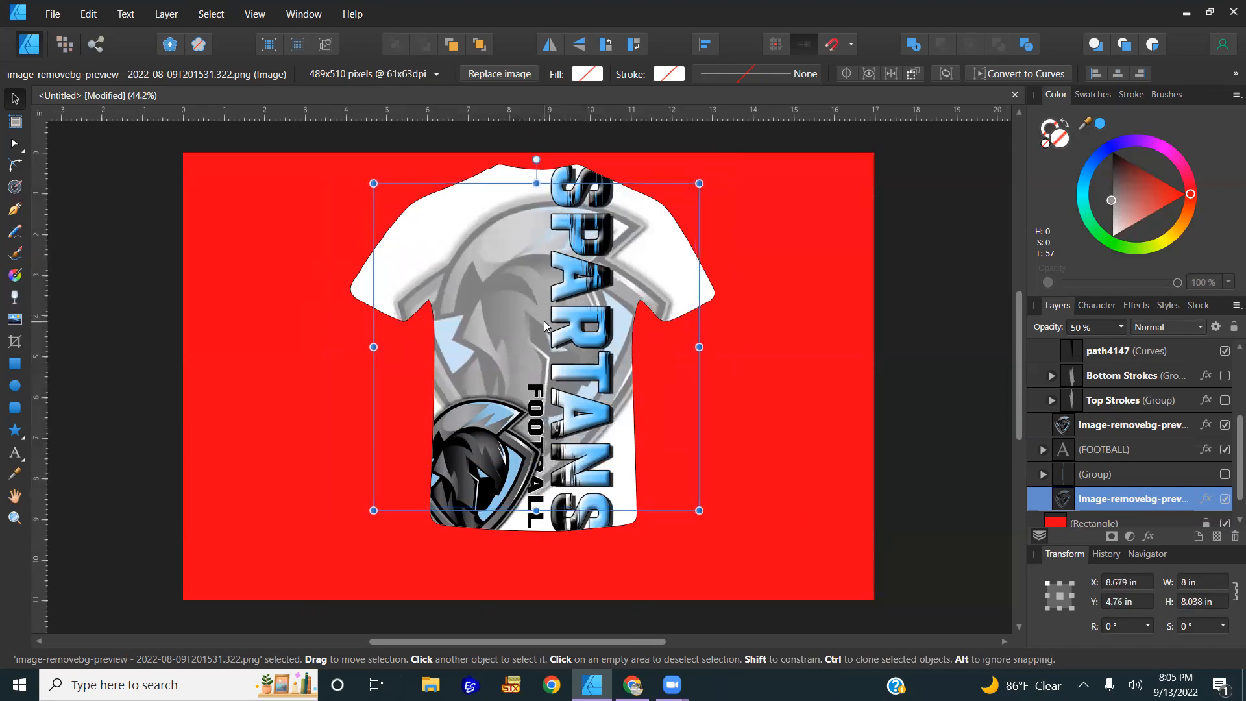
pyautogui.press('7')
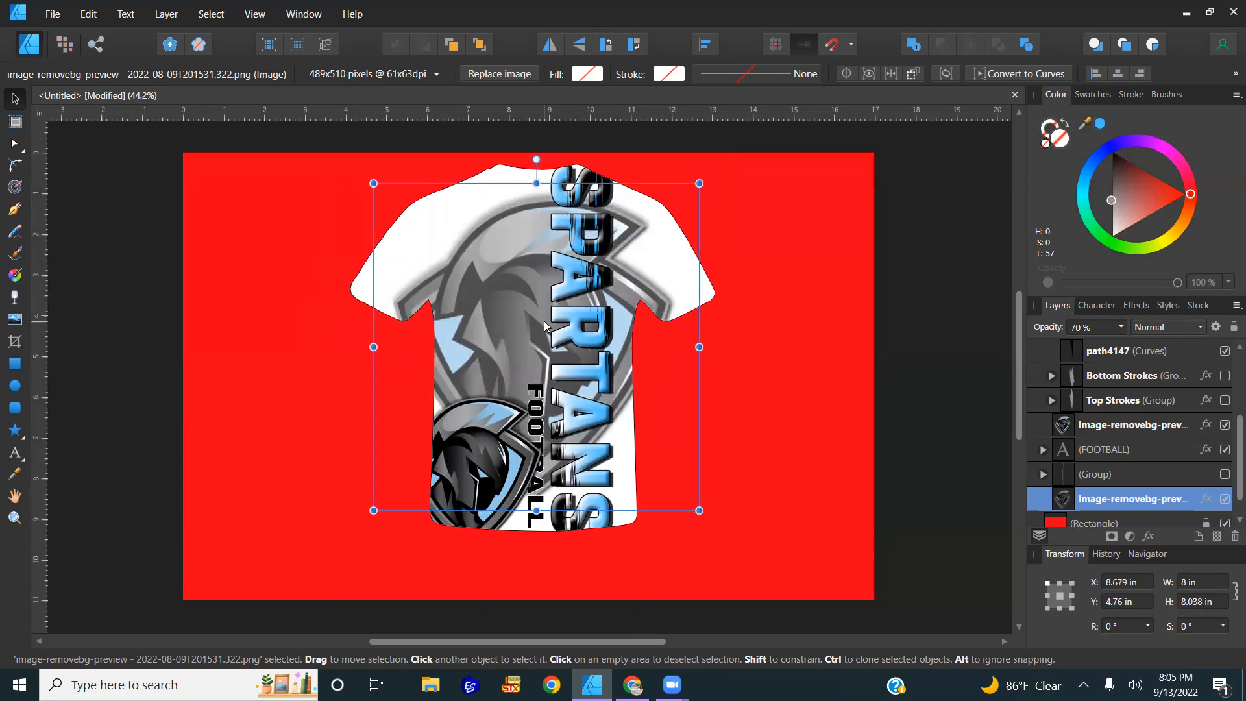
pyautogui.press('3')
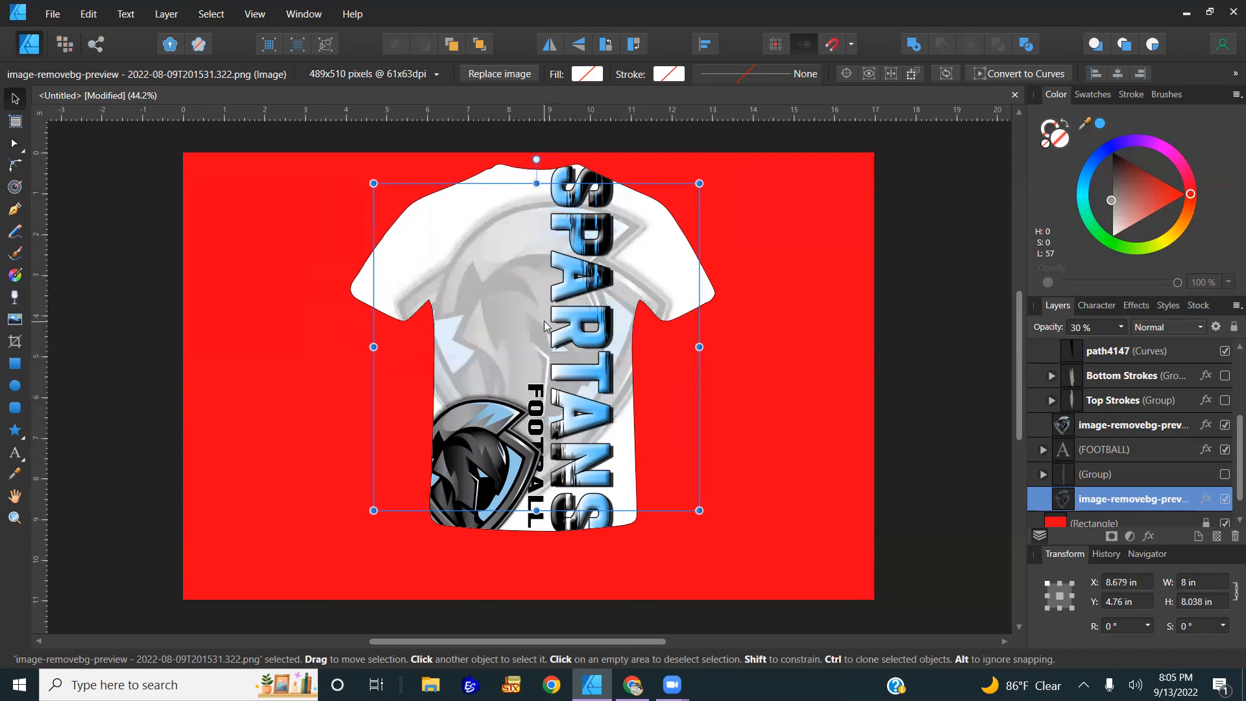
pyautogui.press('5')
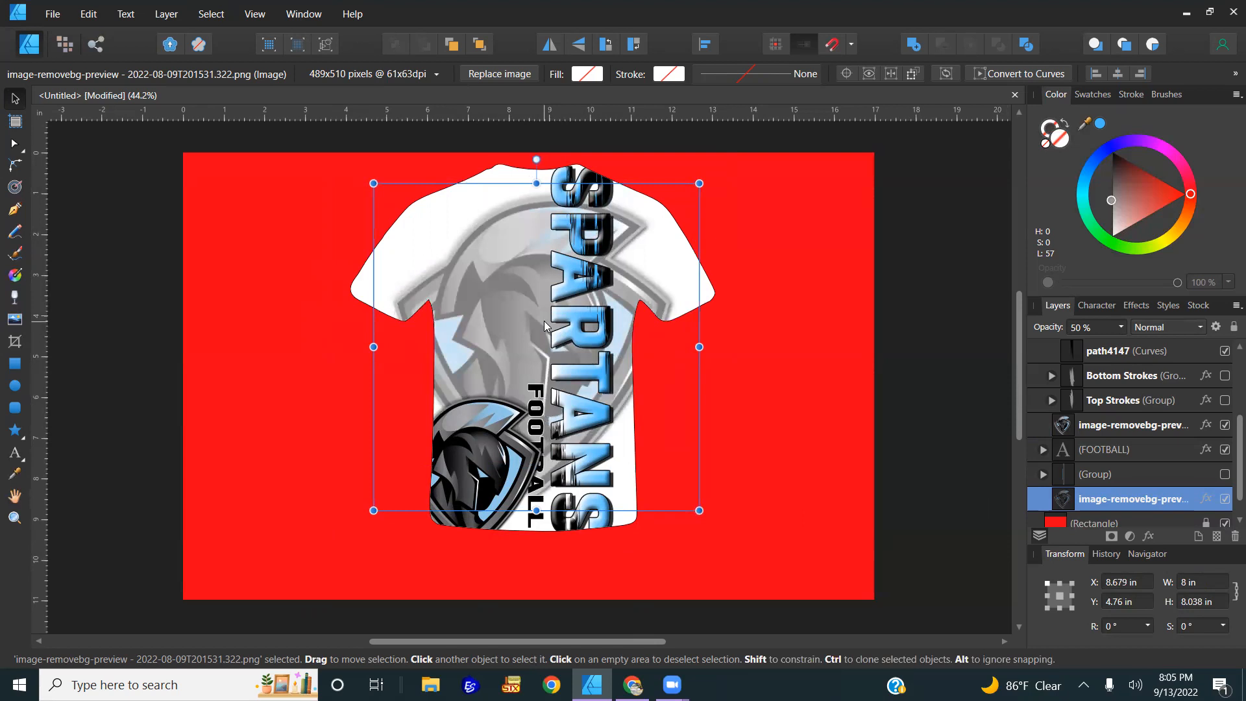
pyautogui.press('4')
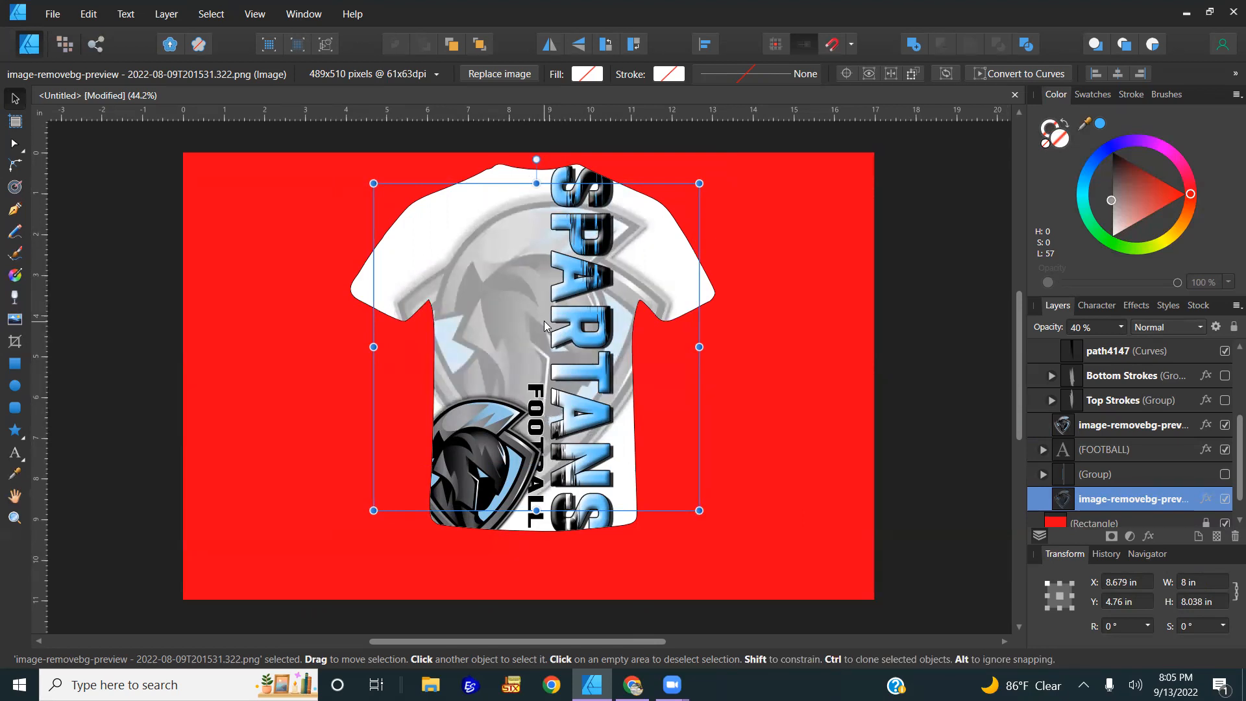
# - Try 70% opacity on the small helmet logo and restore it to 100%
pyautogui.click(493, 437)
pyautogui.press('7')
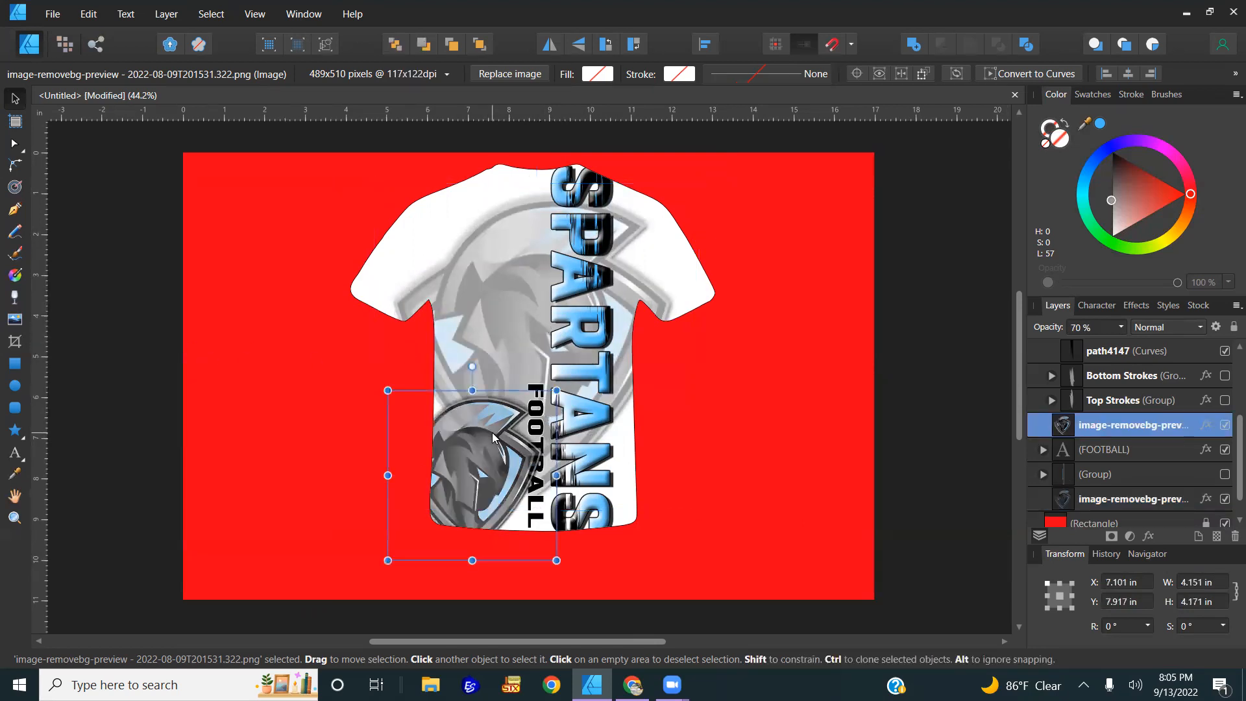
pyautogui.press('0')
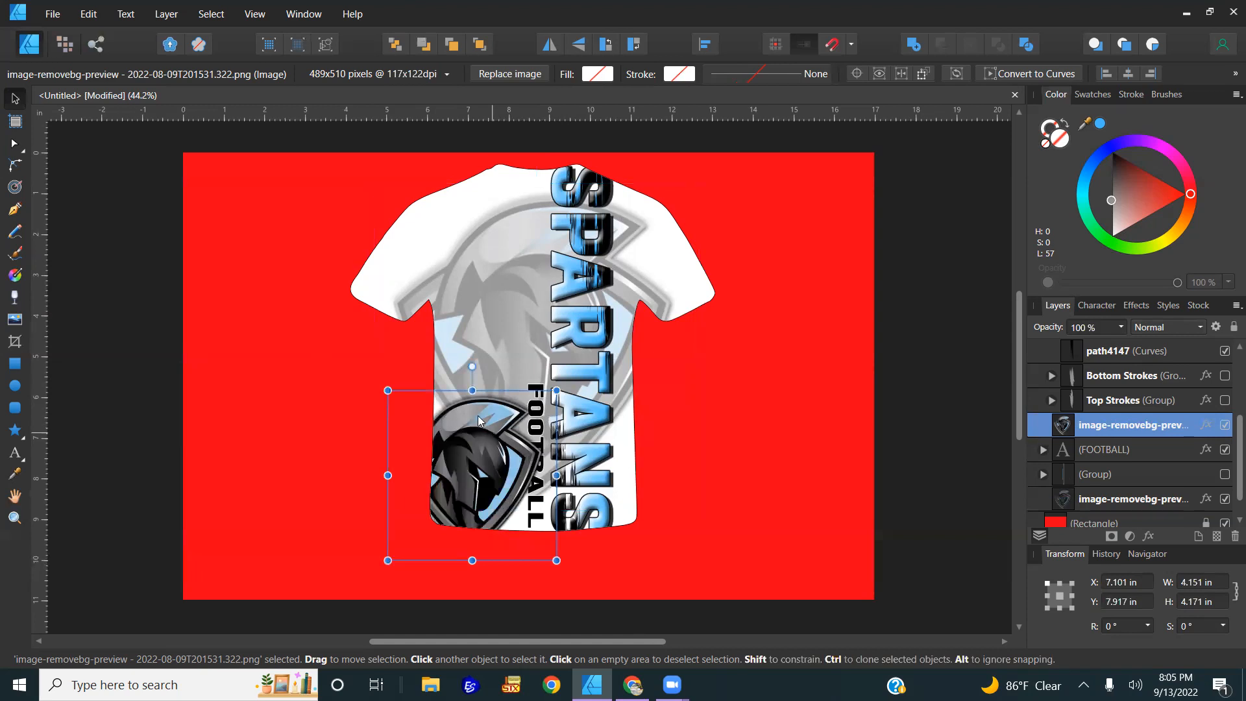
# - Hide the large faded helmet copy, show the stripes group, and clear the selection
pyautogui.click(1225, 475)
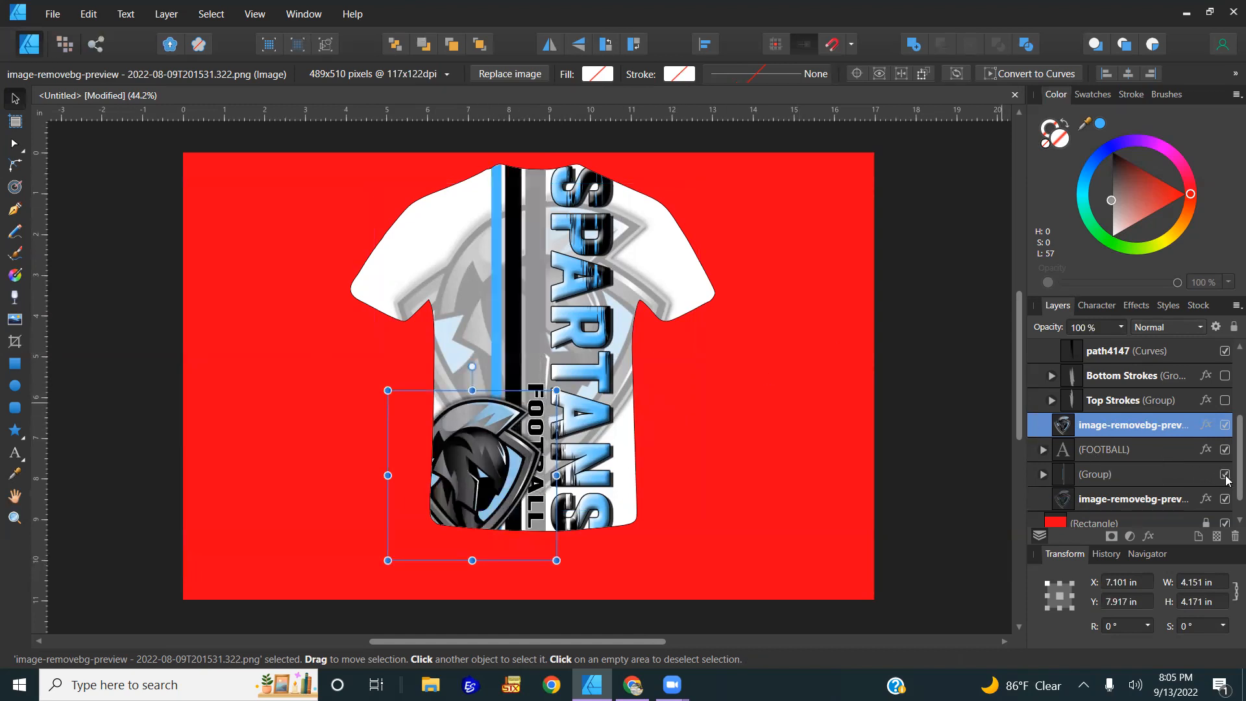
pyautogui.click(1224, 475)
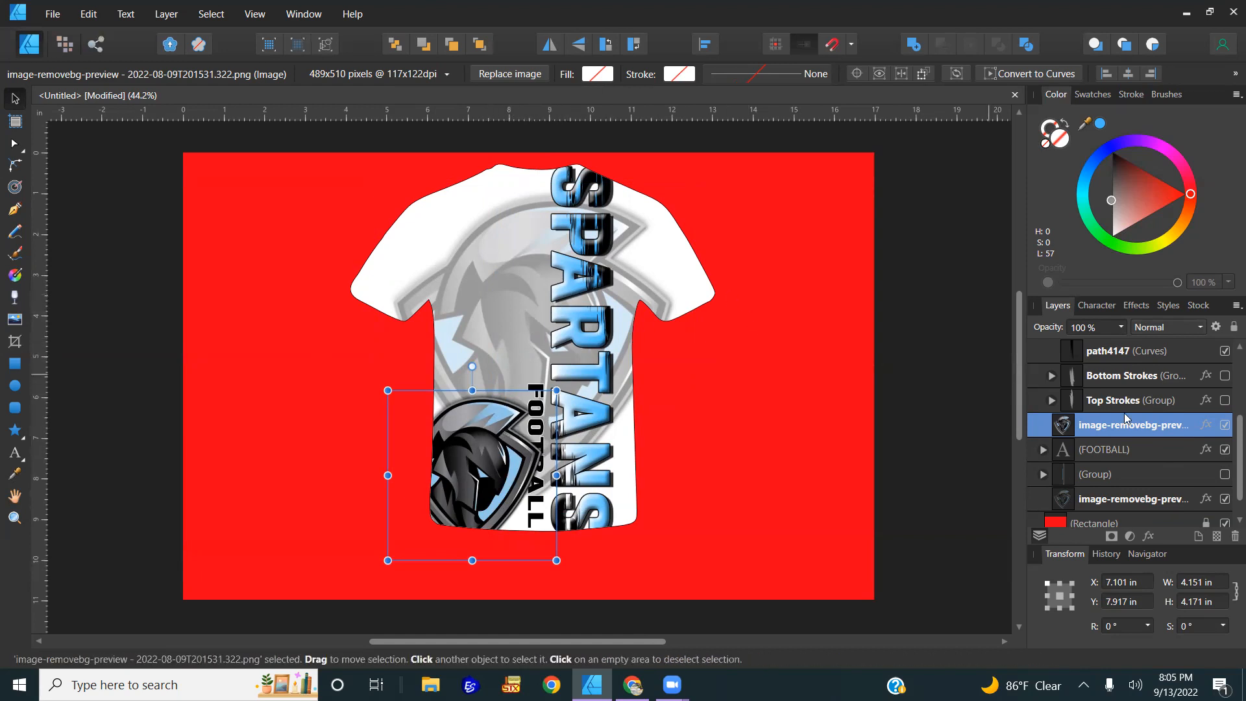
pyautogui.click(1225, 499)
pyautogui.click(1225, 475)
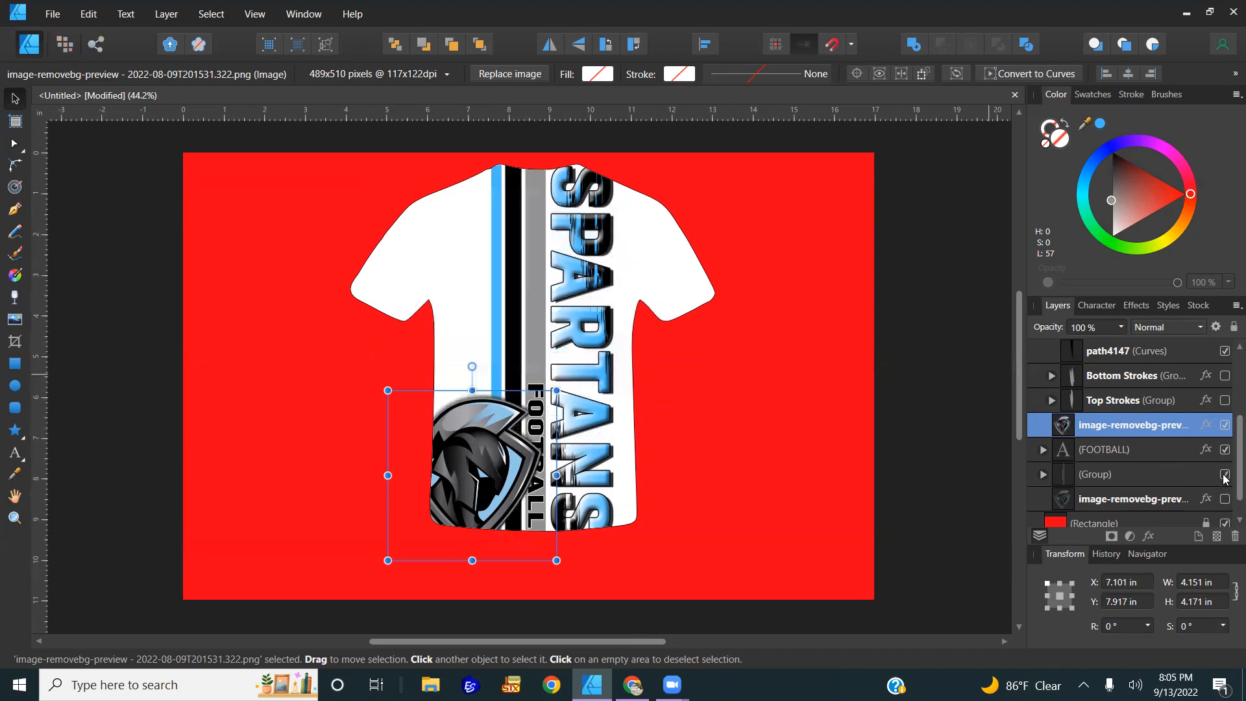
pyautogui.click(954, 448)
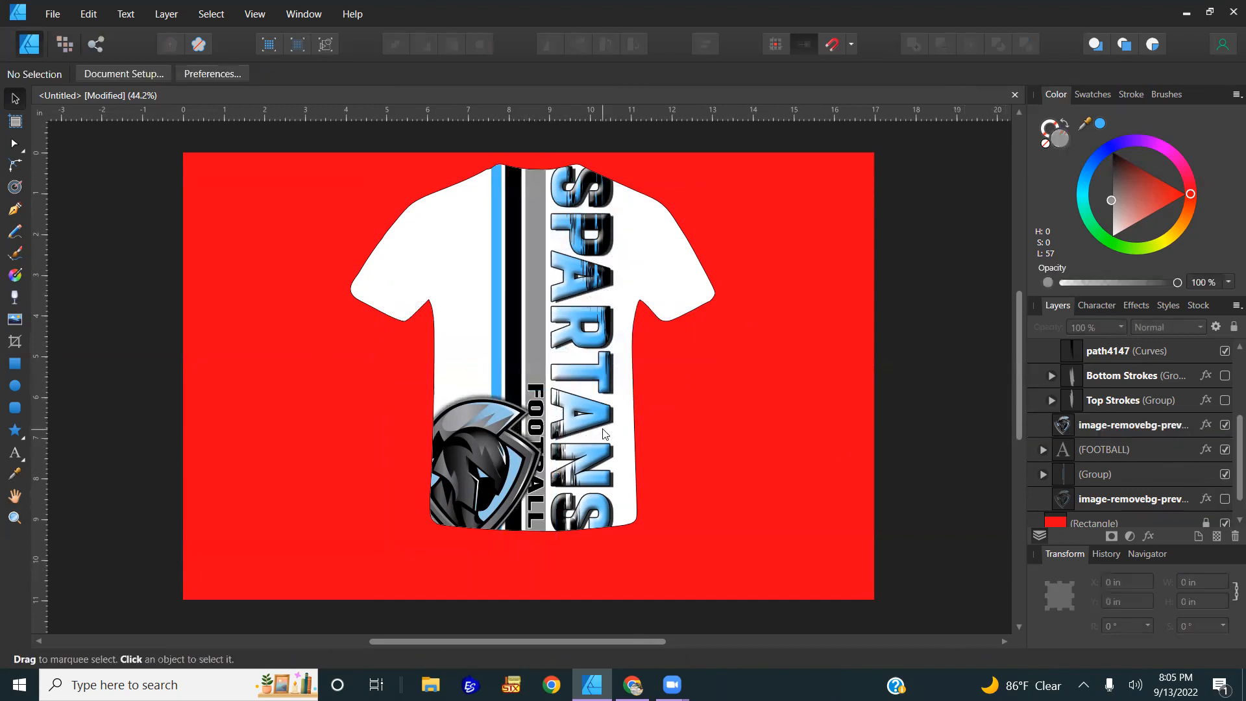
# - Try a light blue fill on the FOOTBALL text, return the fill to black, and clear the selection
pyautogui.scroll(3, 538, 401)
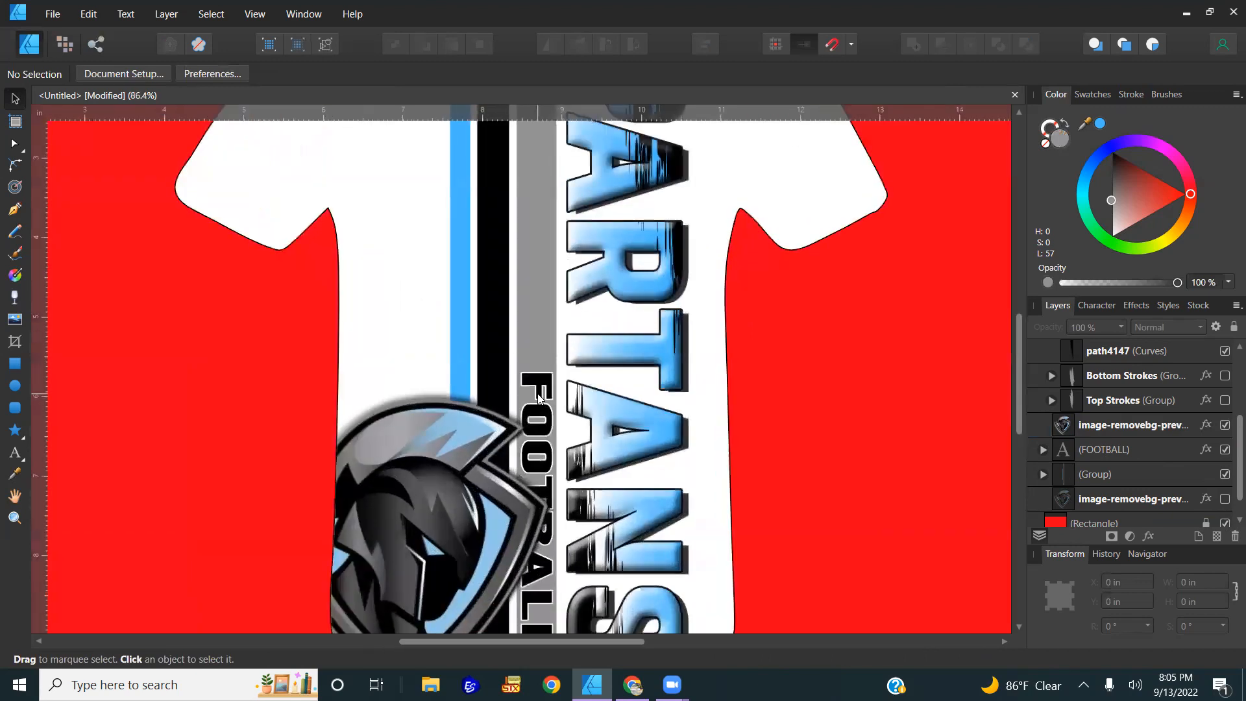
pyautogui.click(538, 398)
pyautogui.click(538, 398)
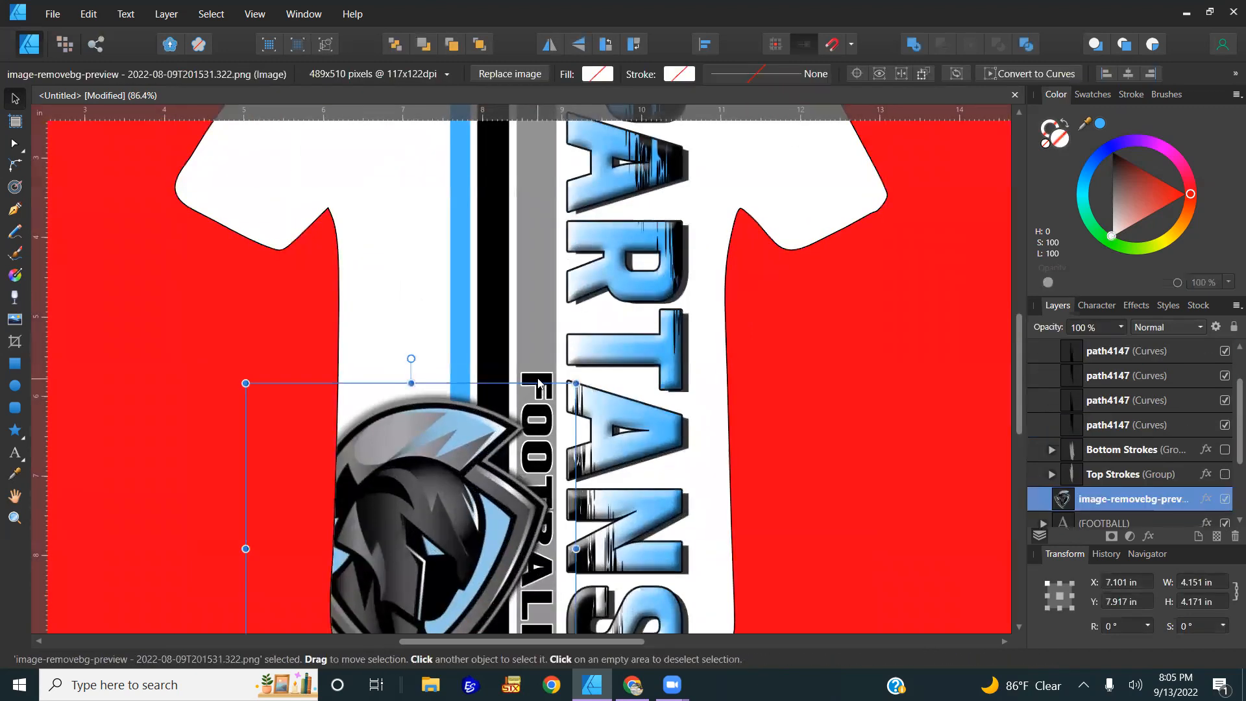
pyautogui.click(538, 378)
pyautogui.click(1100, 123)
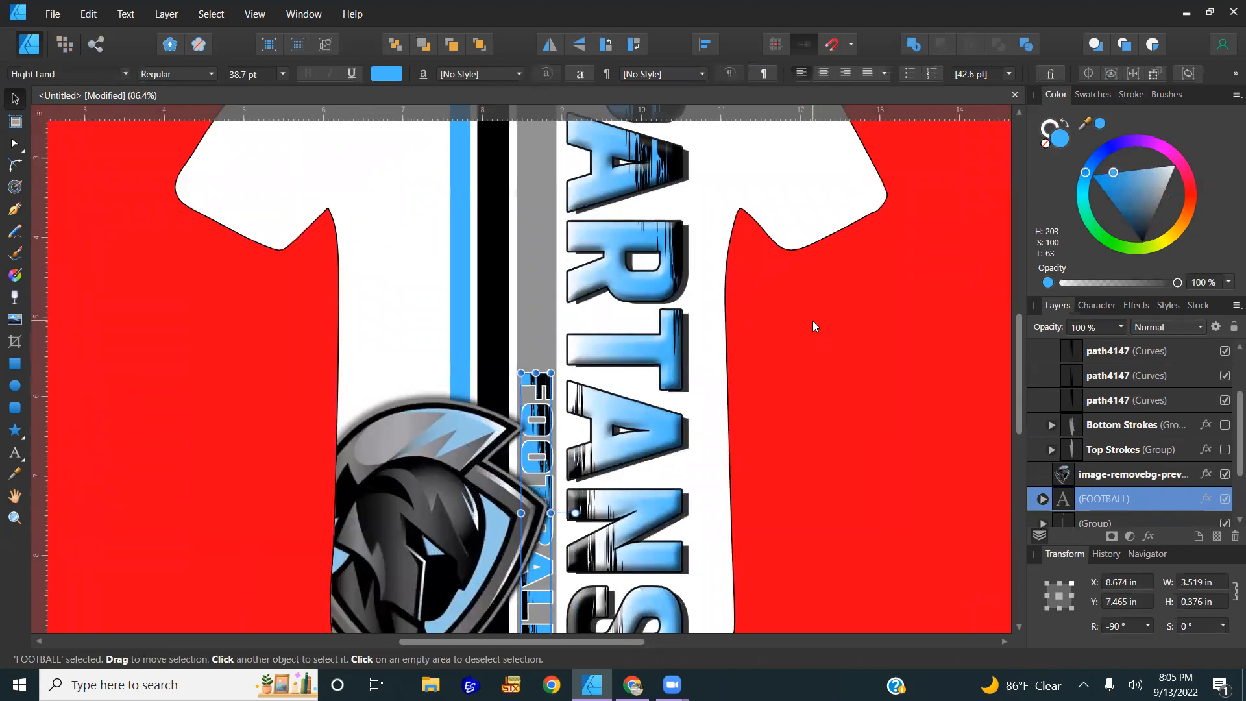
pyautogui.scroll(-1, 813, 320)
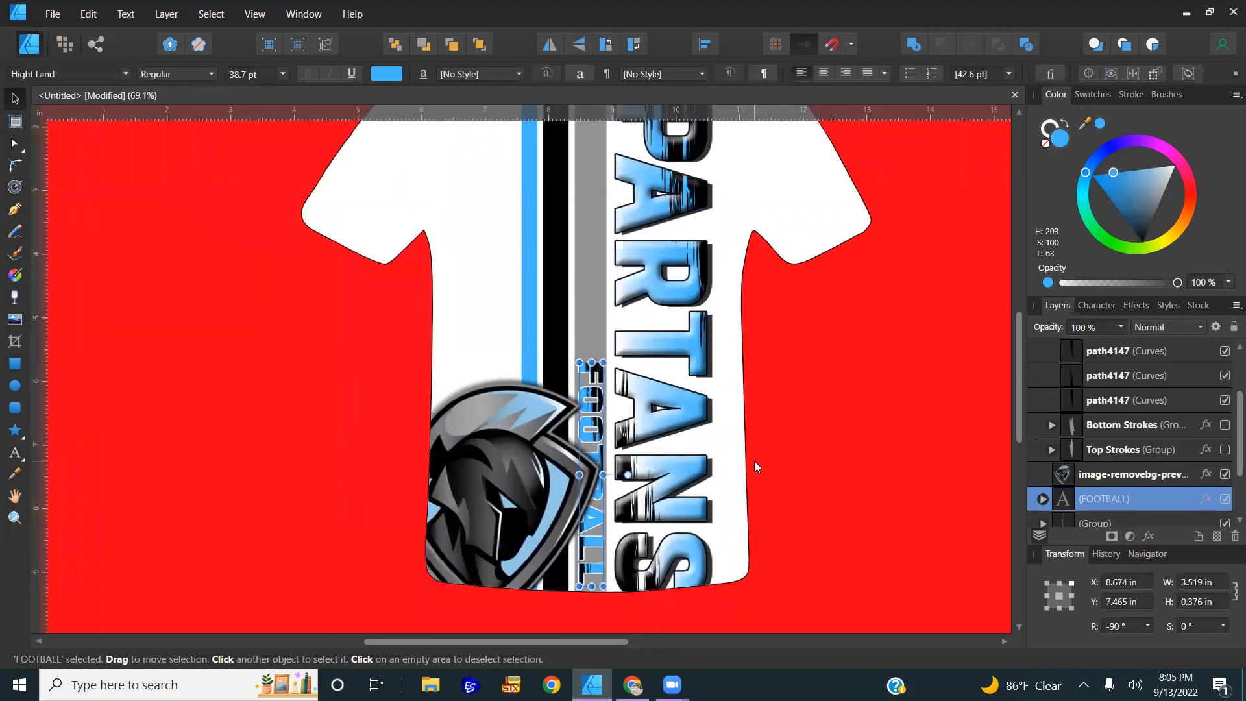
pyautogui.scroll(4, 598, 428)
pyautogui.scroll(-2, 598, 429)
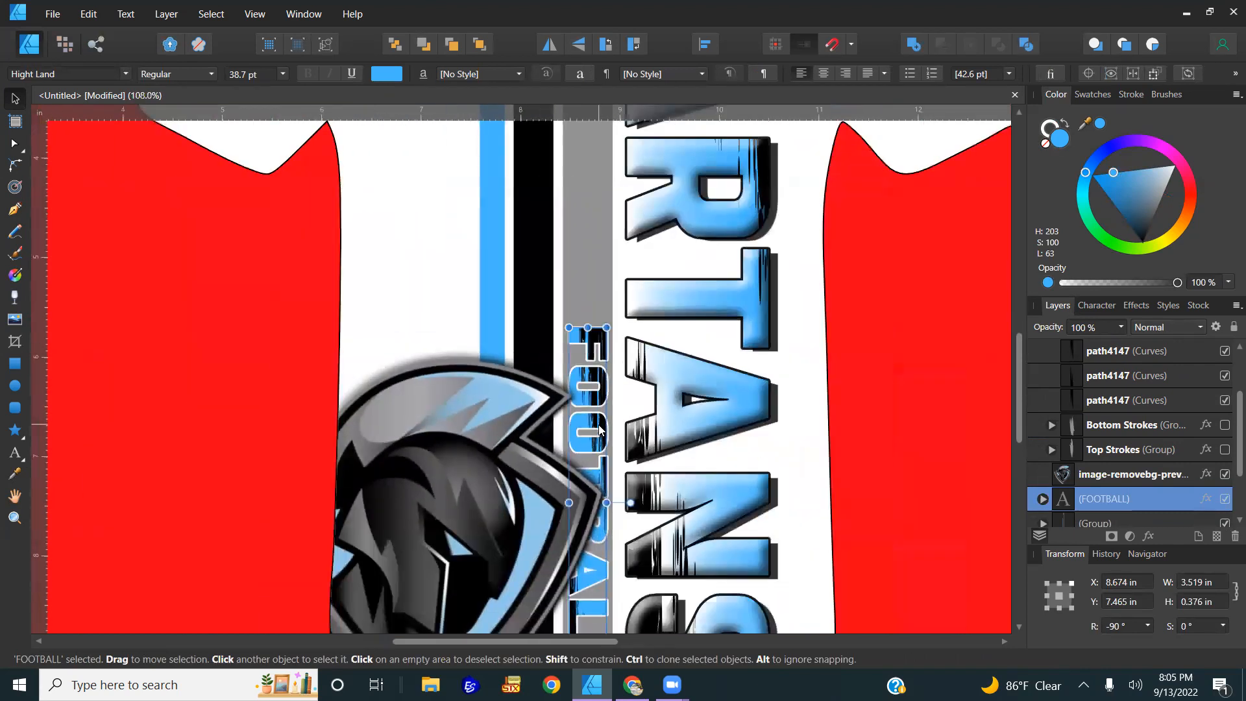
pyautogui.moveTo(1136, 209); pyautogui.dragTo(1141, 242)
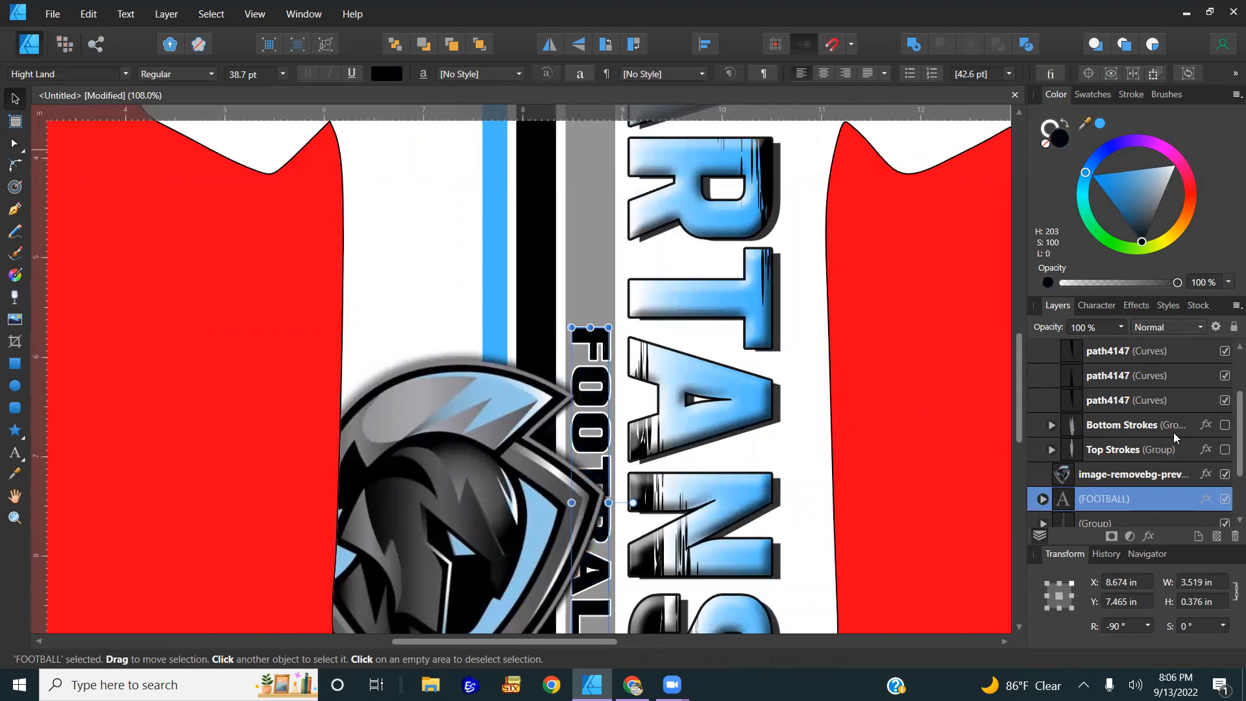
pyautogui.hotkey('ctrl', '0')
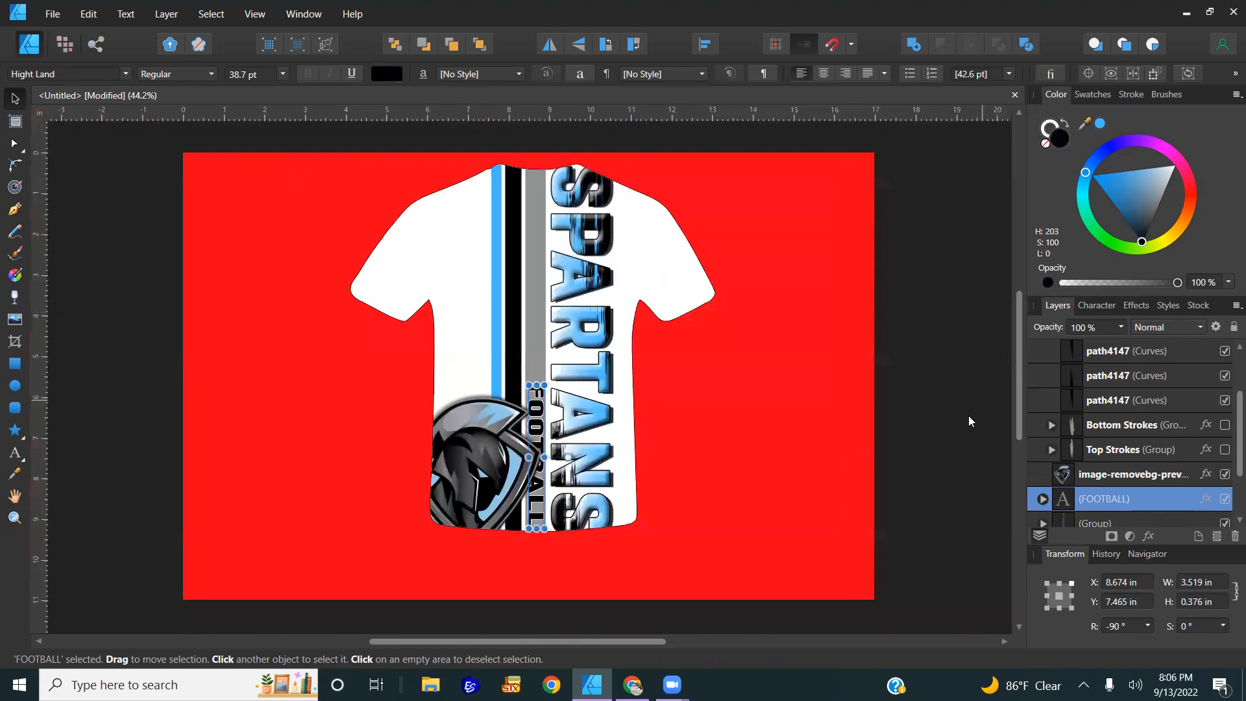
pyautogui.click(947, 428)
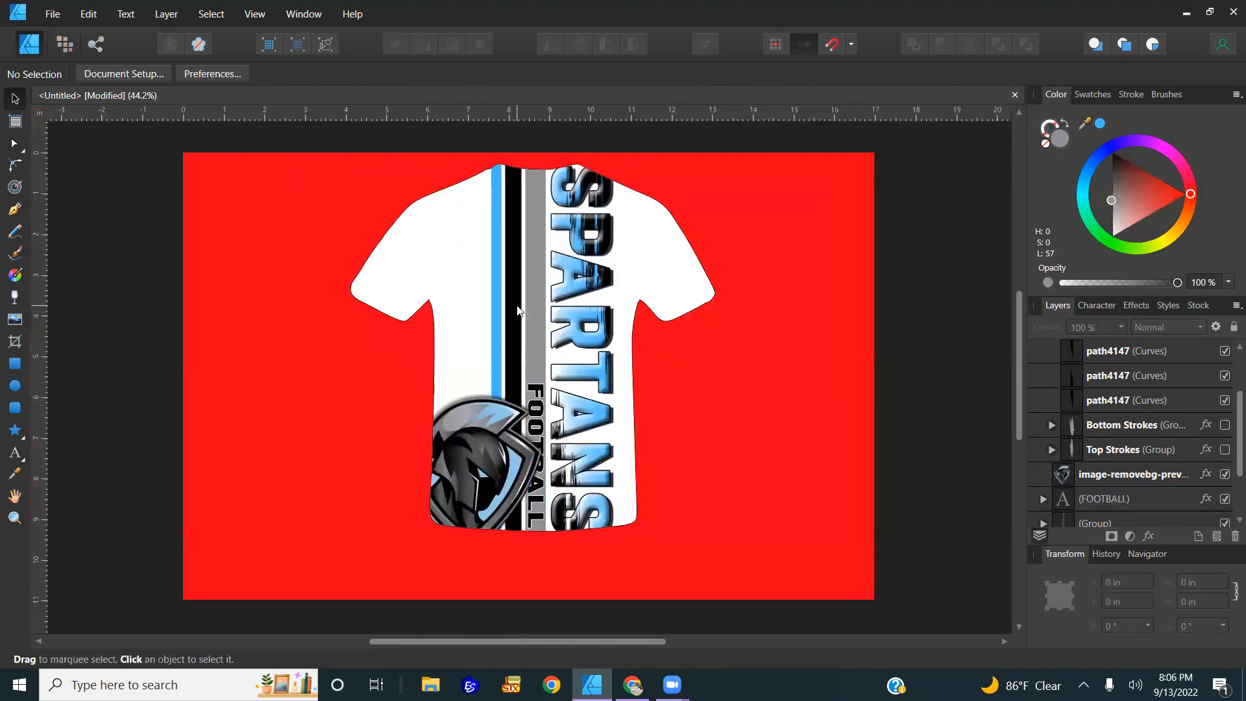
# - Select the stripes group and try to paste the copied layer effects onto it
pyautogui.click(532, 353)
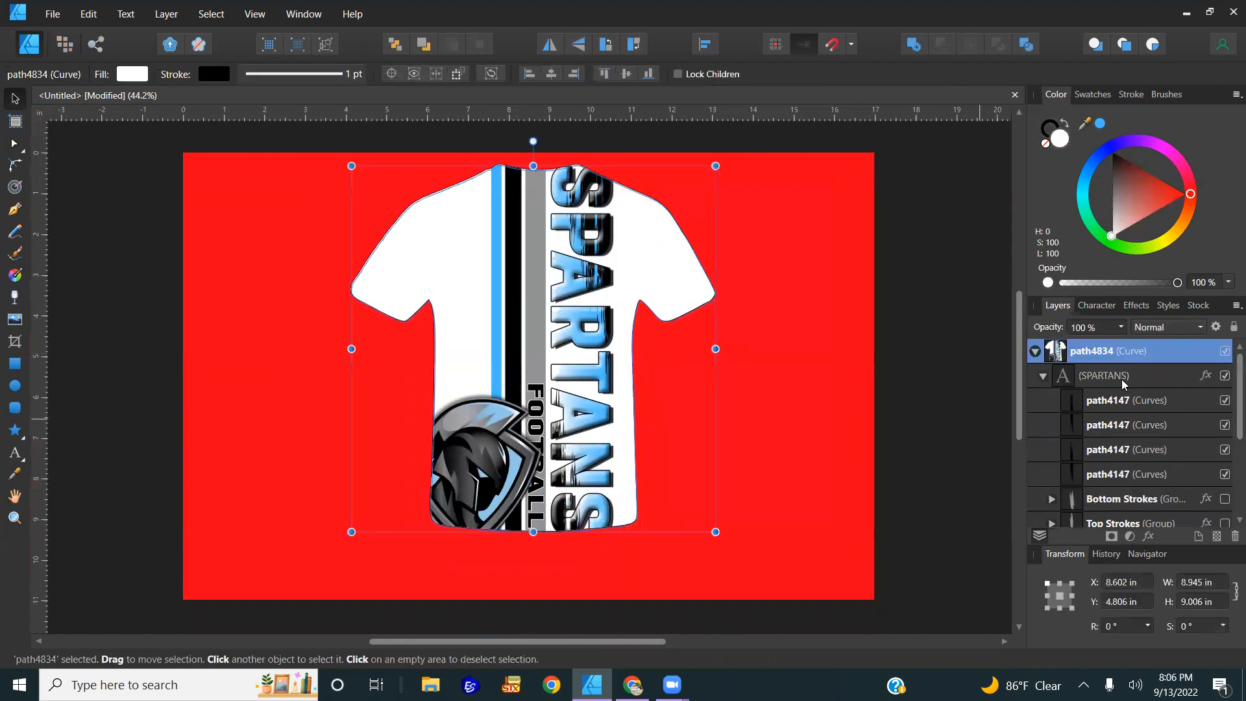
pyautogui.click(536, 293)
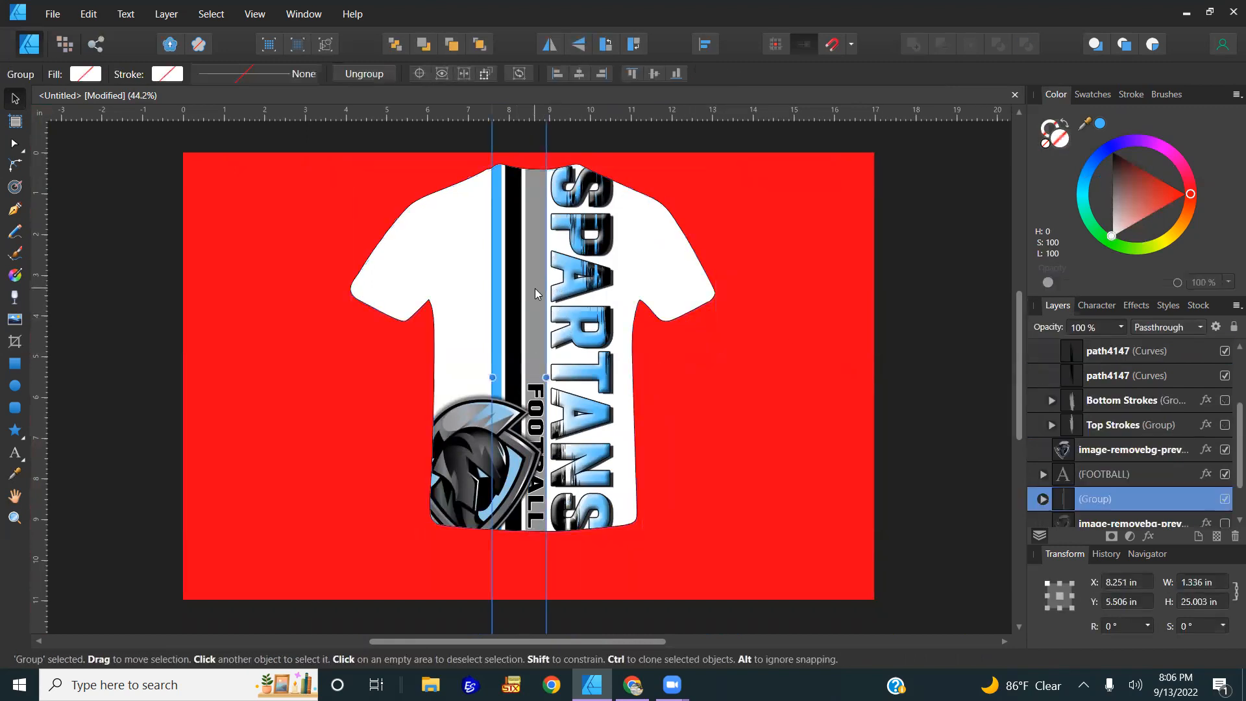
pyautogui.click(126, 14)
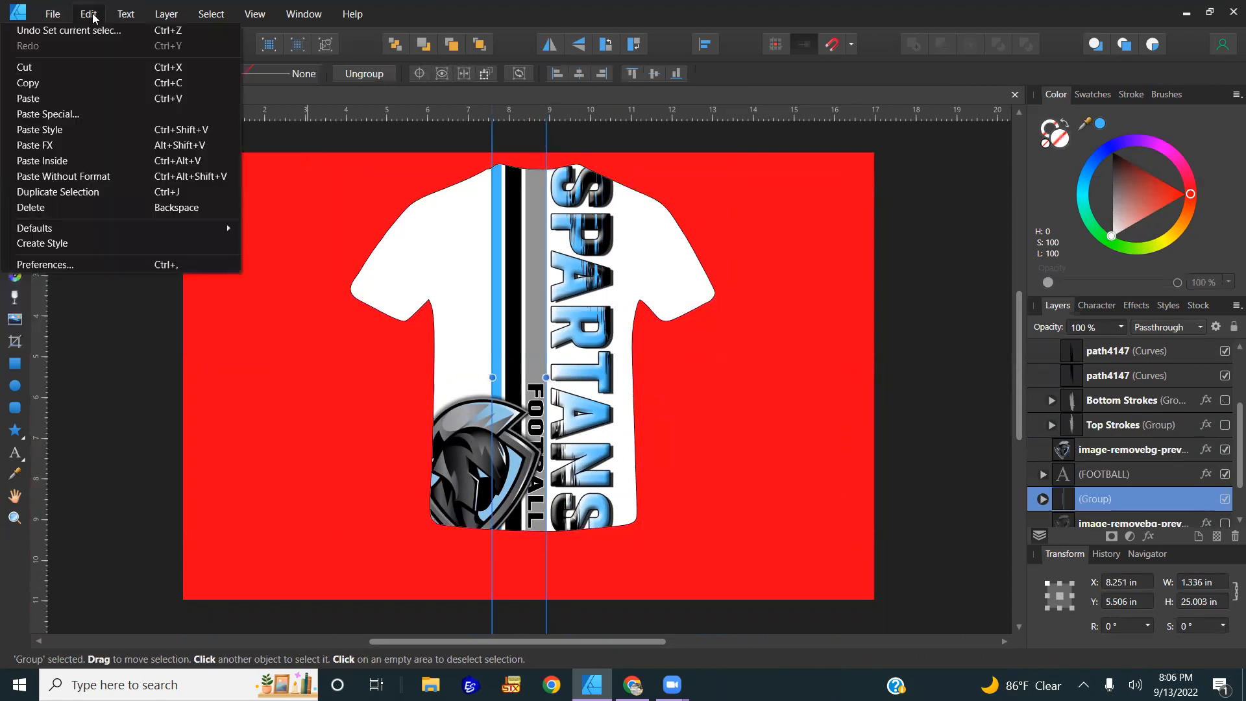
pyautogui.click(51, 148)
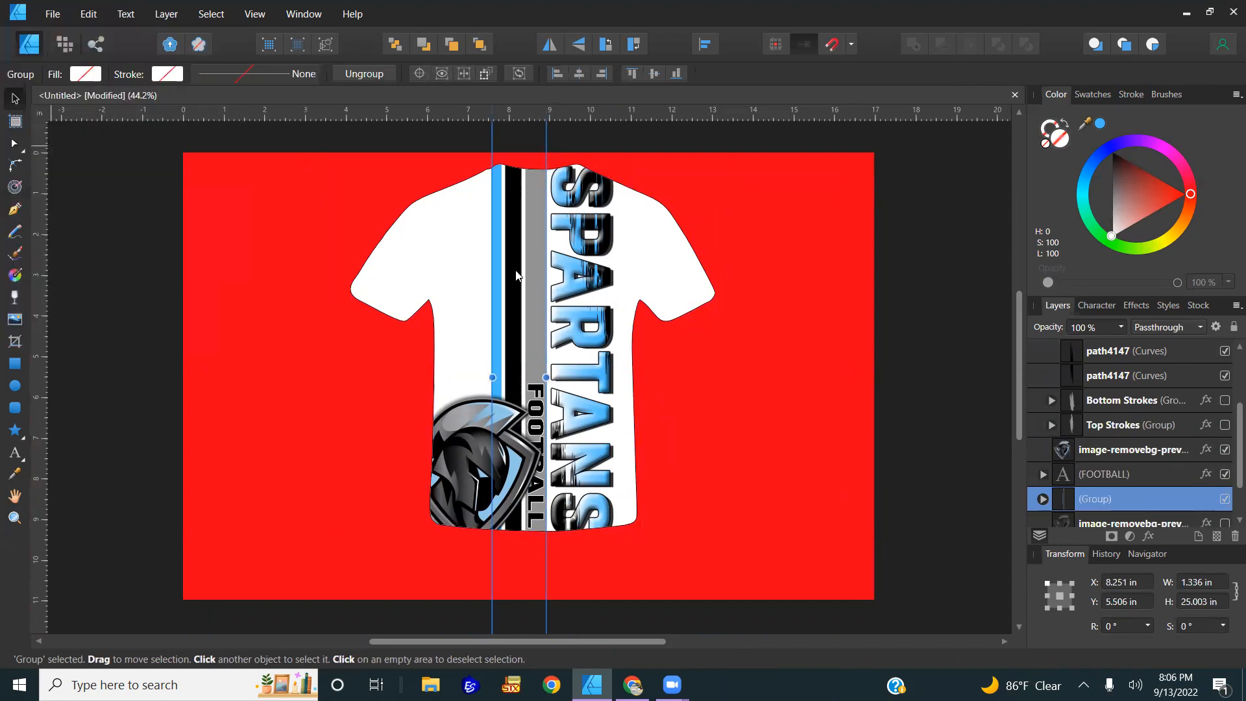
pyautogui.scroll(5, 527, 301)
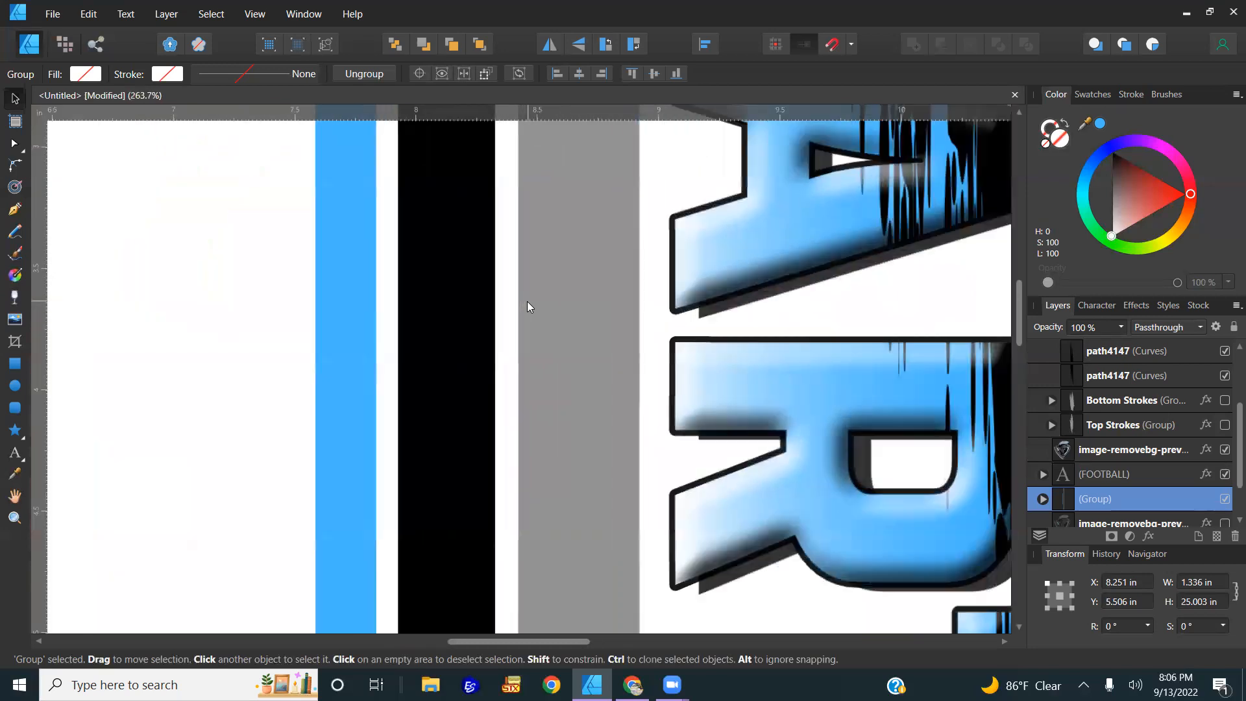
pyautogui.scroll(-4, 527, 302)
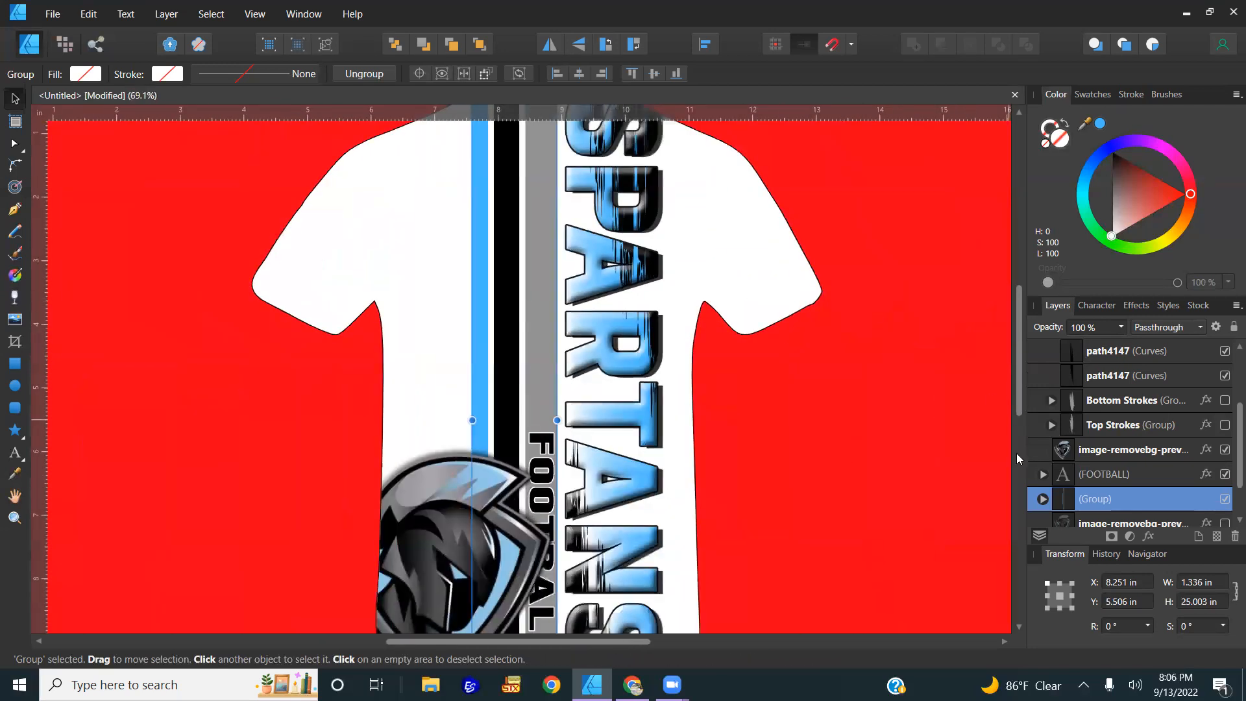
# - Add an outer shadow to the stripes group with 64% opacity, 9.3 px radius, 7.1 px offset, 28% intensity and 180° angle
pyautogui.click(1149, 536)
pyautogui.click(831, 262)
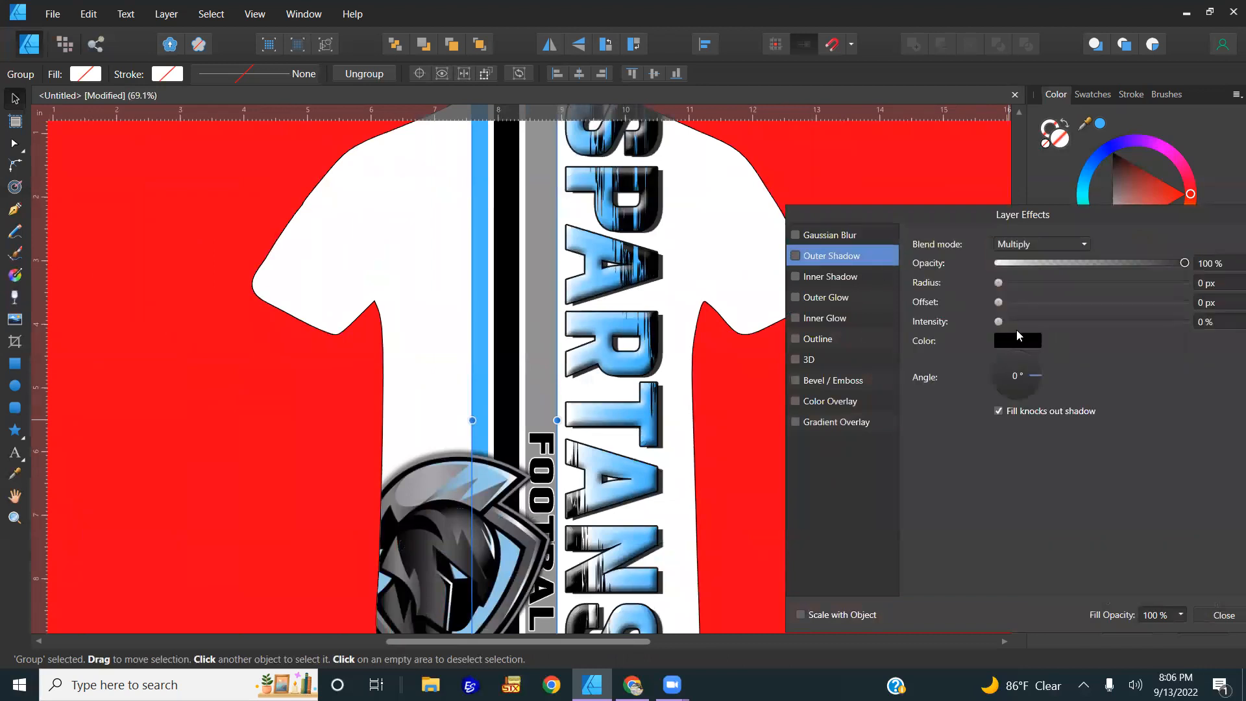
pyautogui.moveTo(999, 284); pyautogui.dragTo(1045, 307)
pyautogui.click(1032, 324)
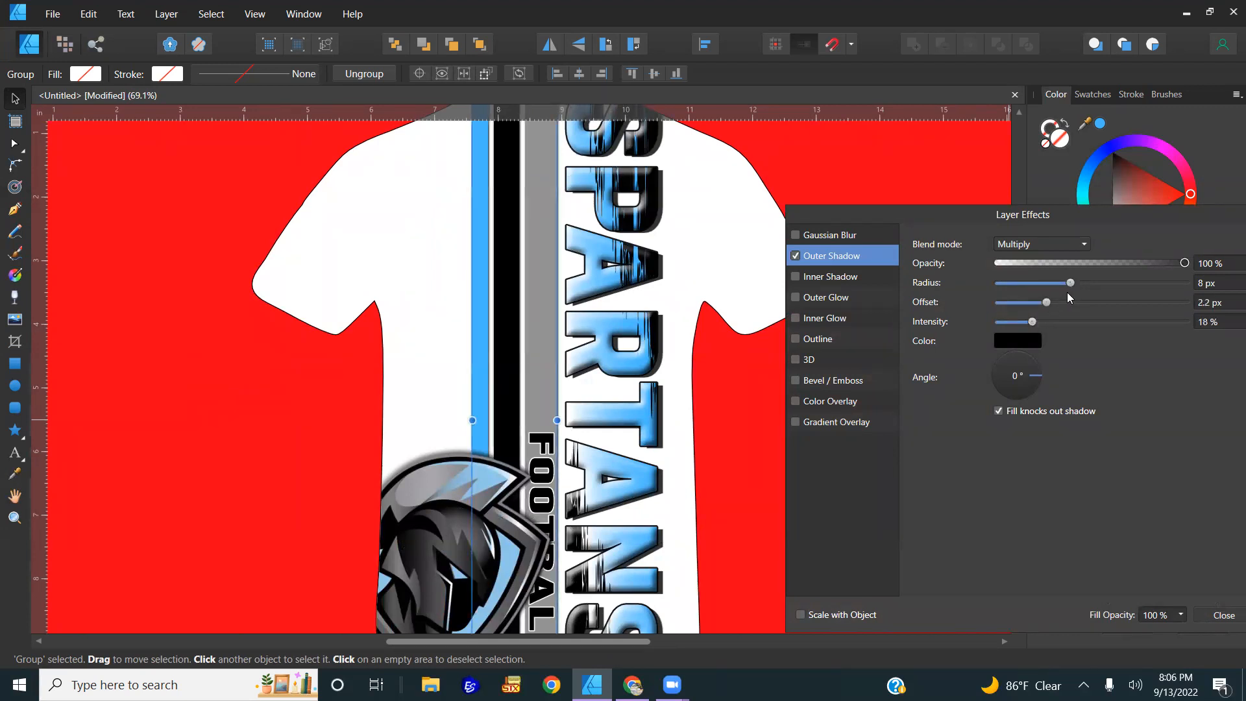
pyautogui.click(1003, 375)
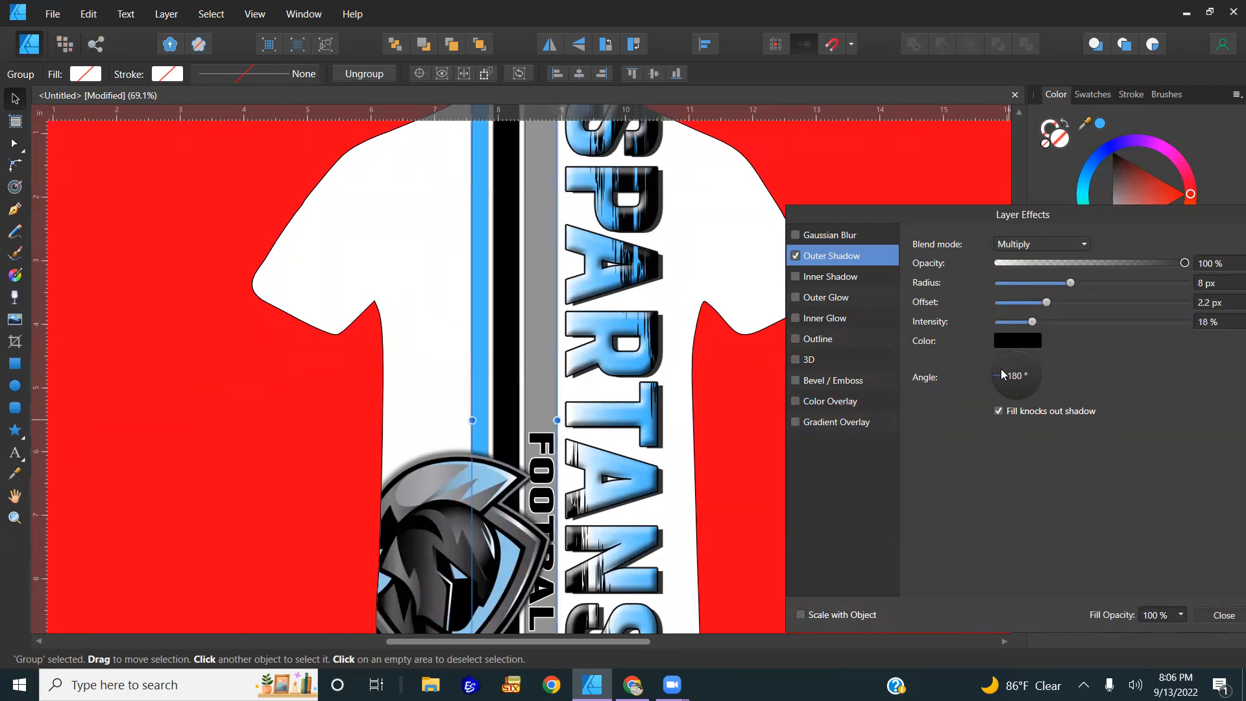
pyautogui.moveTo(1072, 288)
pyautogui.mouseDown()
pyautogui.moveTo(1125, 287)
pyautogui.moveTo(1077, 285)
pyautogui.moveTo(1083, 303)
pyautogui.moveTo(1067, 304)
pyautogui.mouseUp()
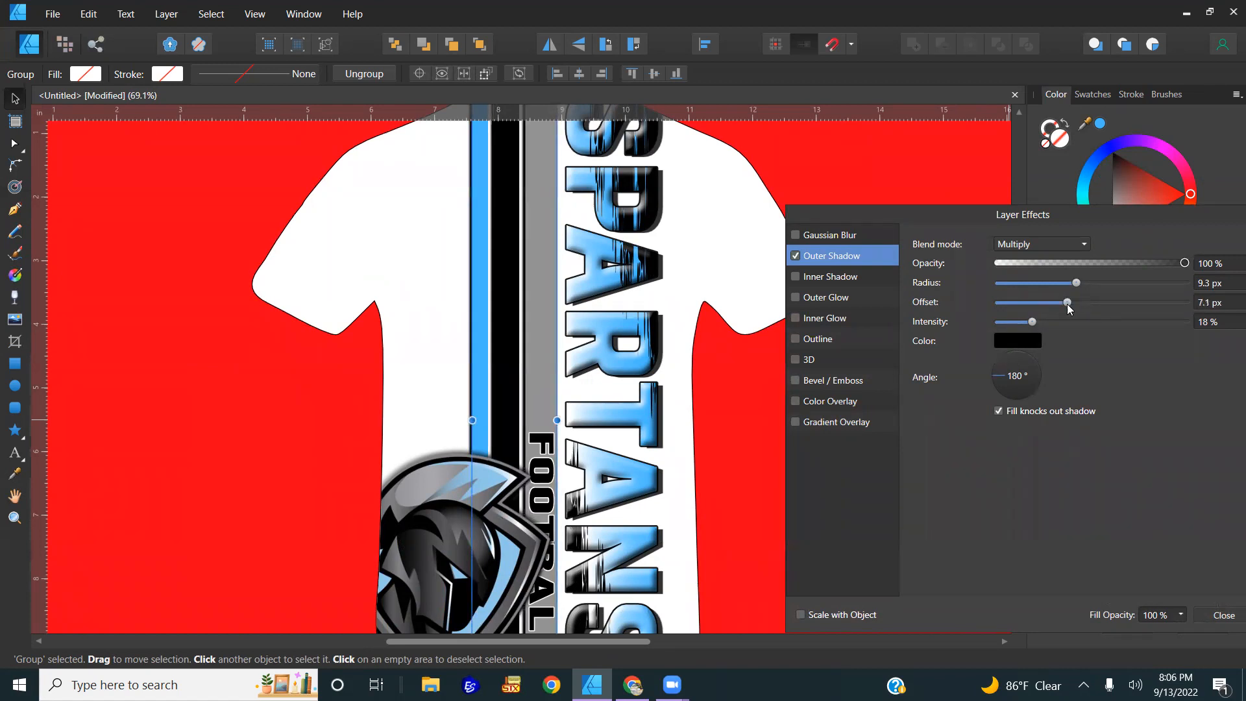
pyautogui.click(1051, 322)
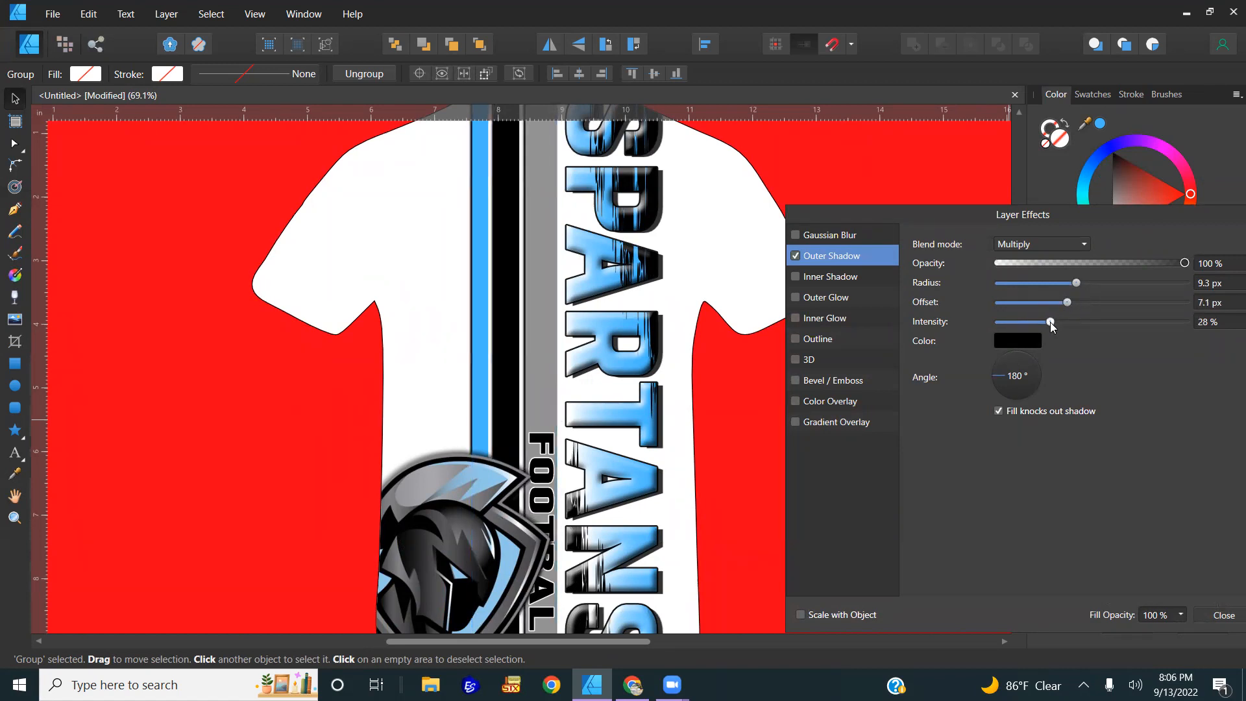
pyautogui.click(1118, 263)
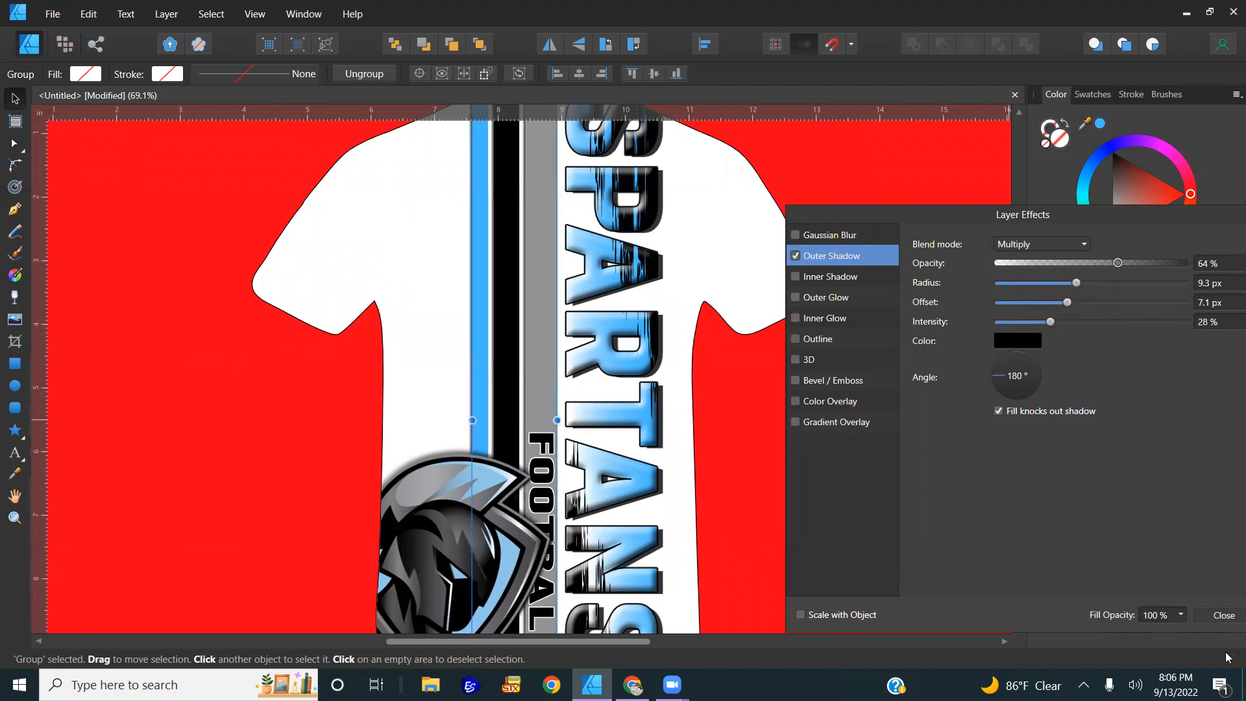
pyautogui.click(1223, 616)
pyautogui.click(910, 446)
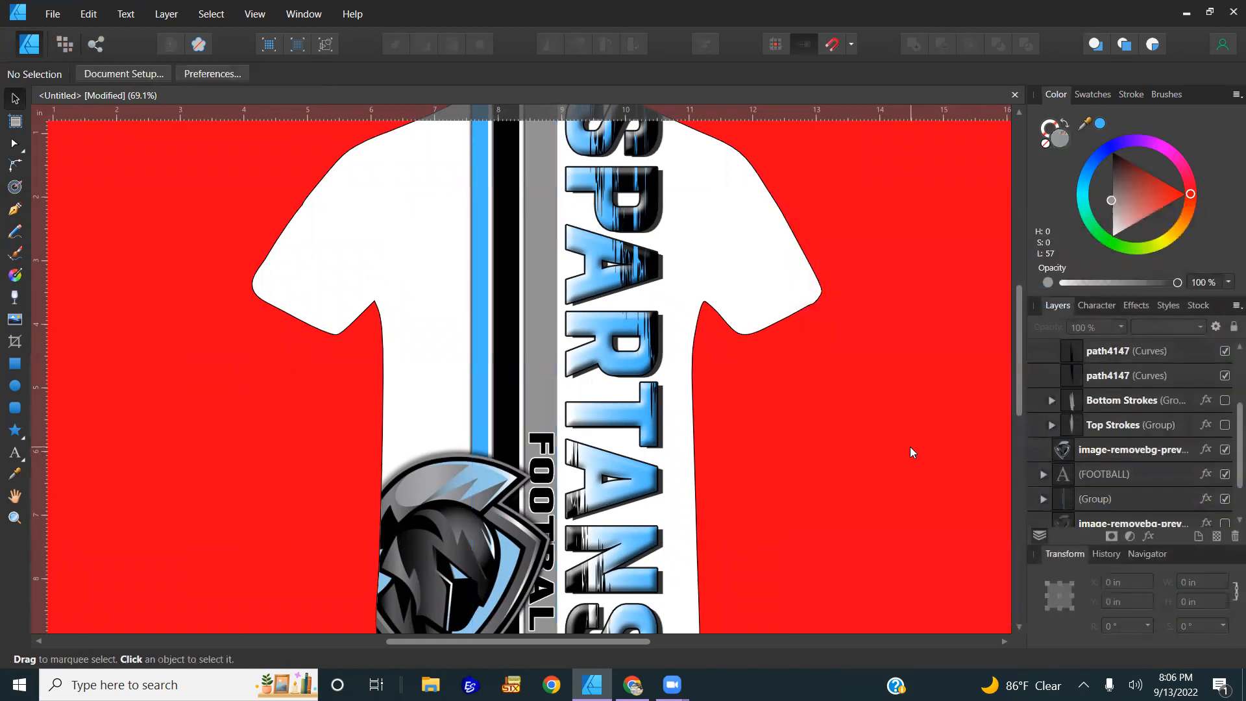
# - Fill the T-shirt shape with a neutral medium gray and clear the selection
pyautogui.hotkey('ctrl', '0')
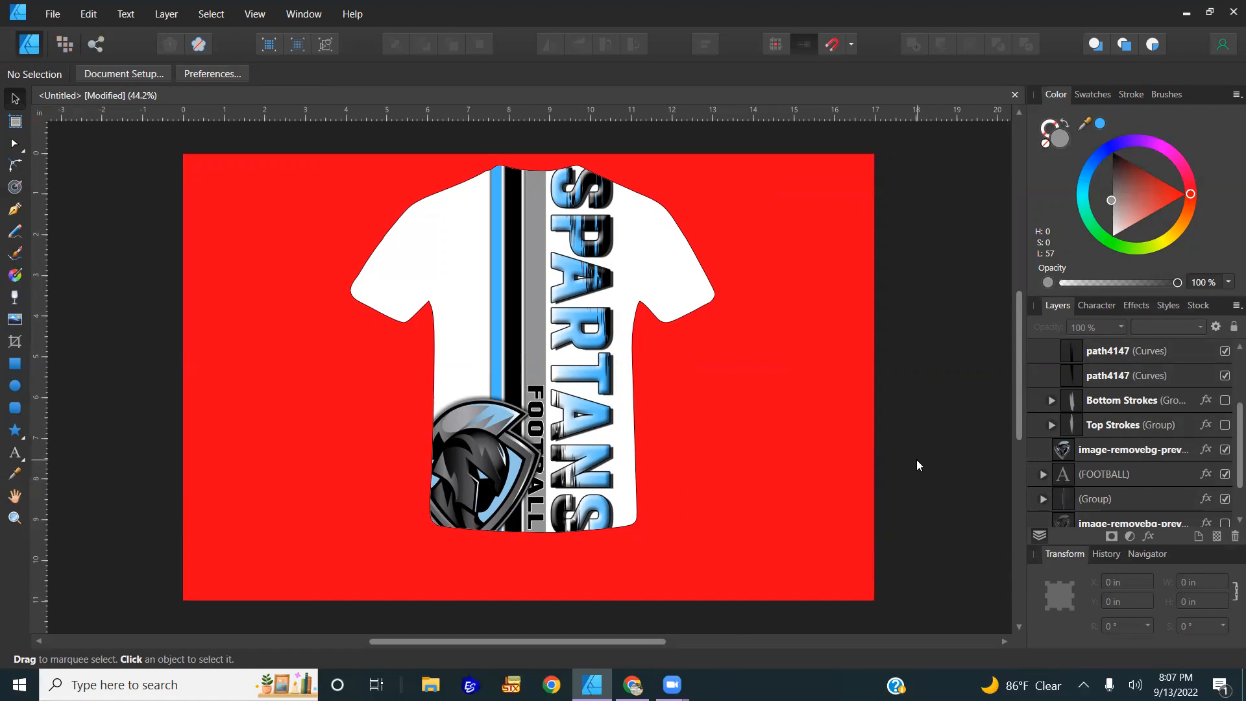
pyautogui.click(707, 299)
pyautogui.click(1115, 203)
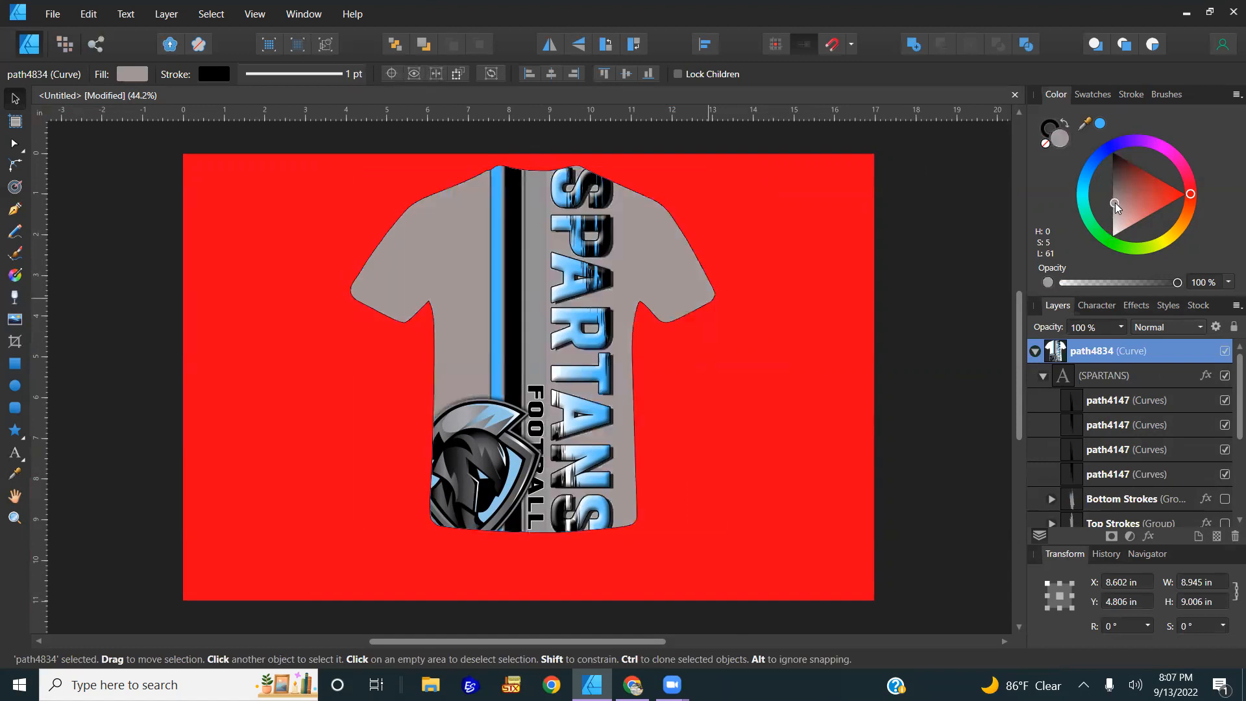
pyautogui.moveTo(1115, 207); pyautogui.dragTo(1112, 204)
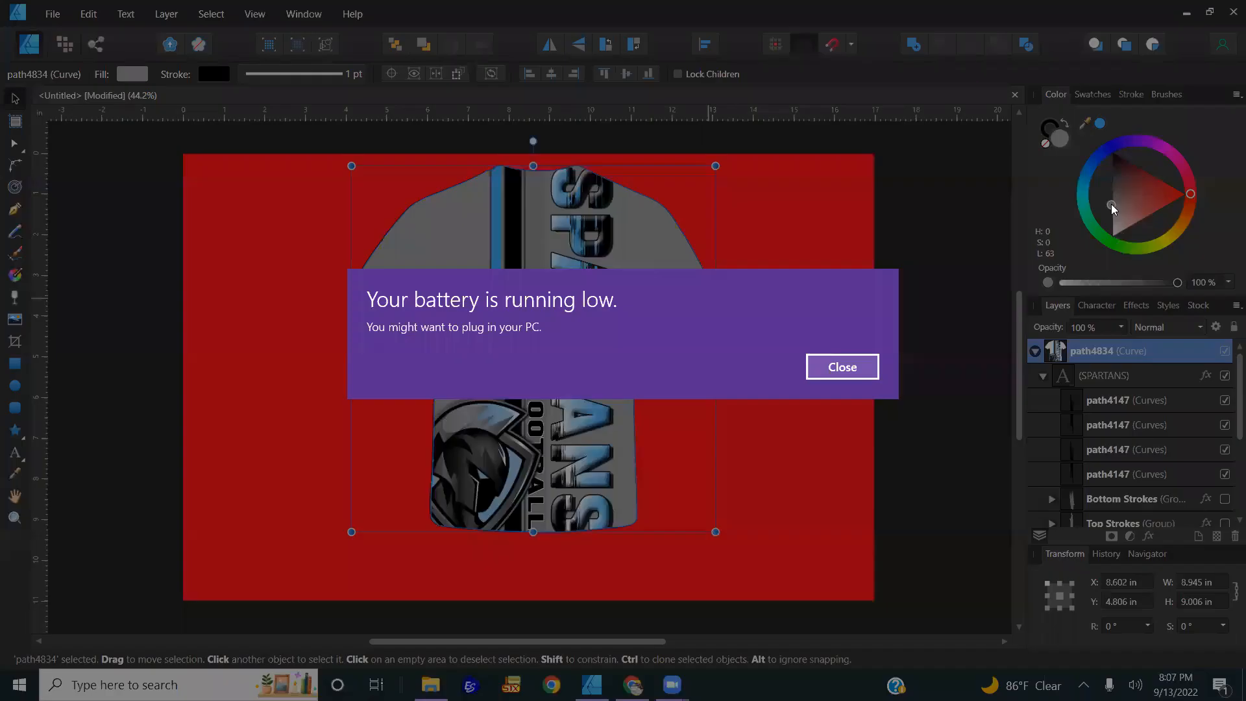
pyautogui.click(859, 364)
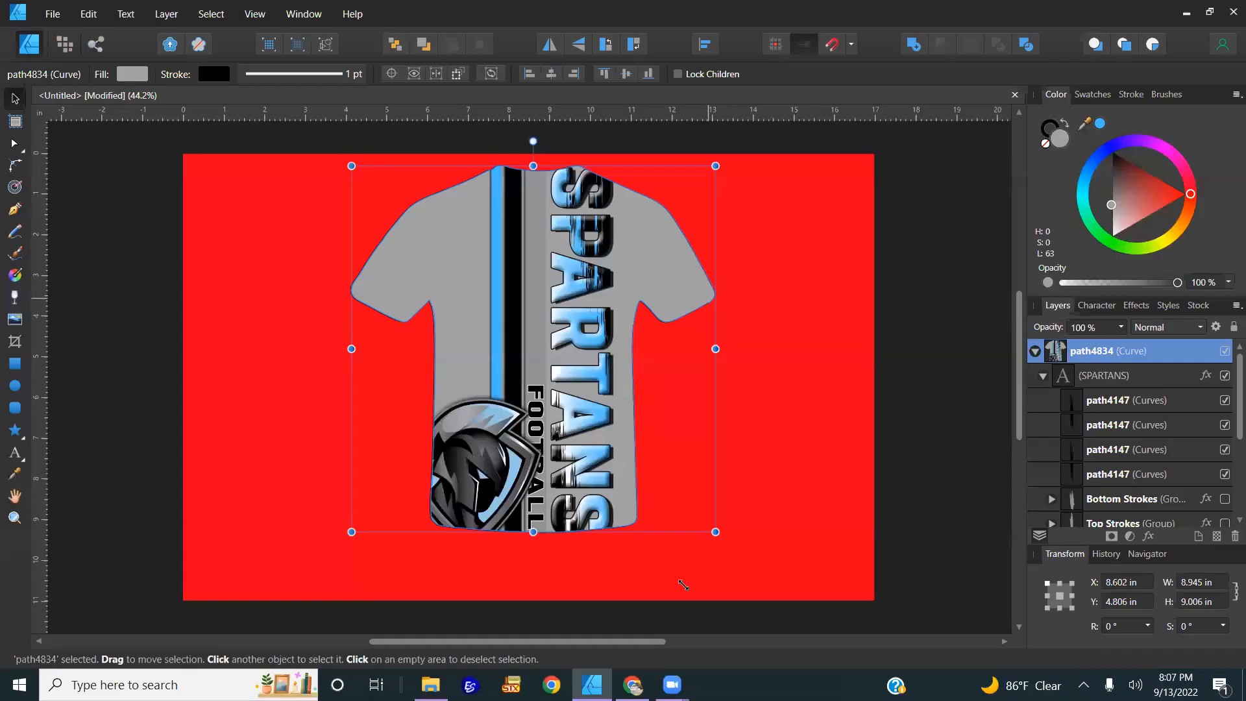
pyautogui.click(935, 473)
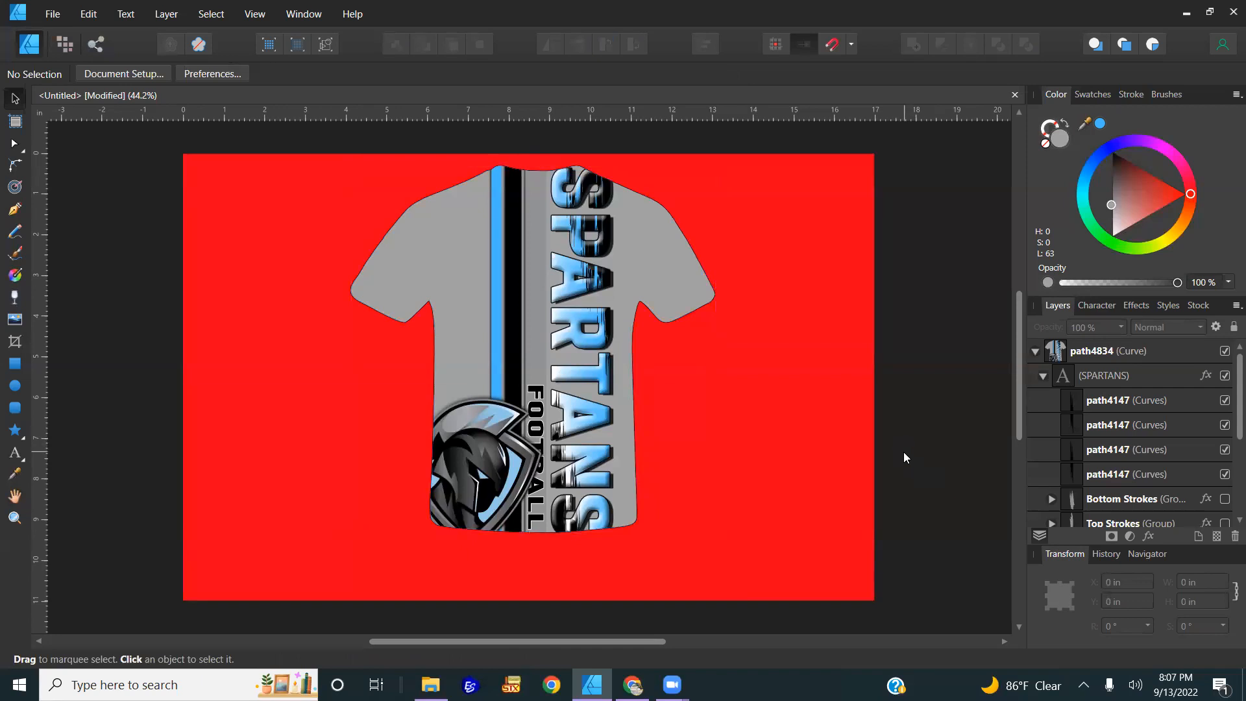
# - Save the design as an Affinity file named sPARTANS fULL pRINT in the 2022 Football folder
pyautogui.hotkey('ctrl', 's')
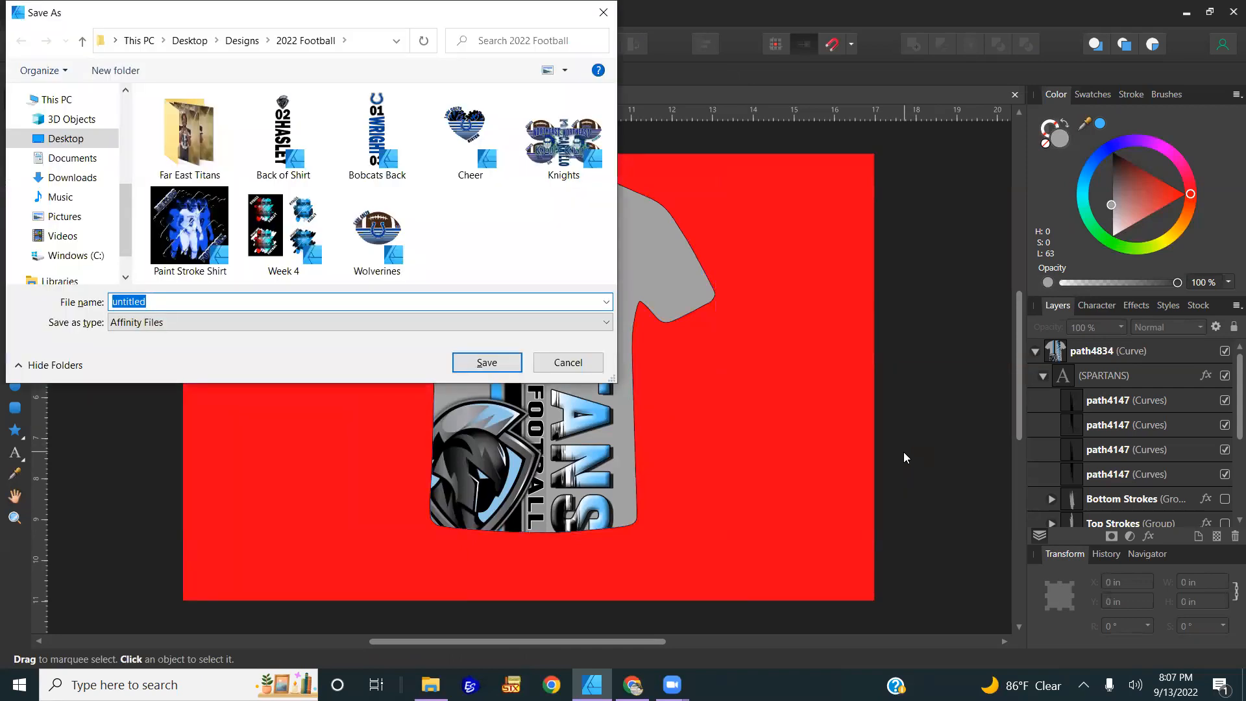
pyautogui.write('sPARTANS ')
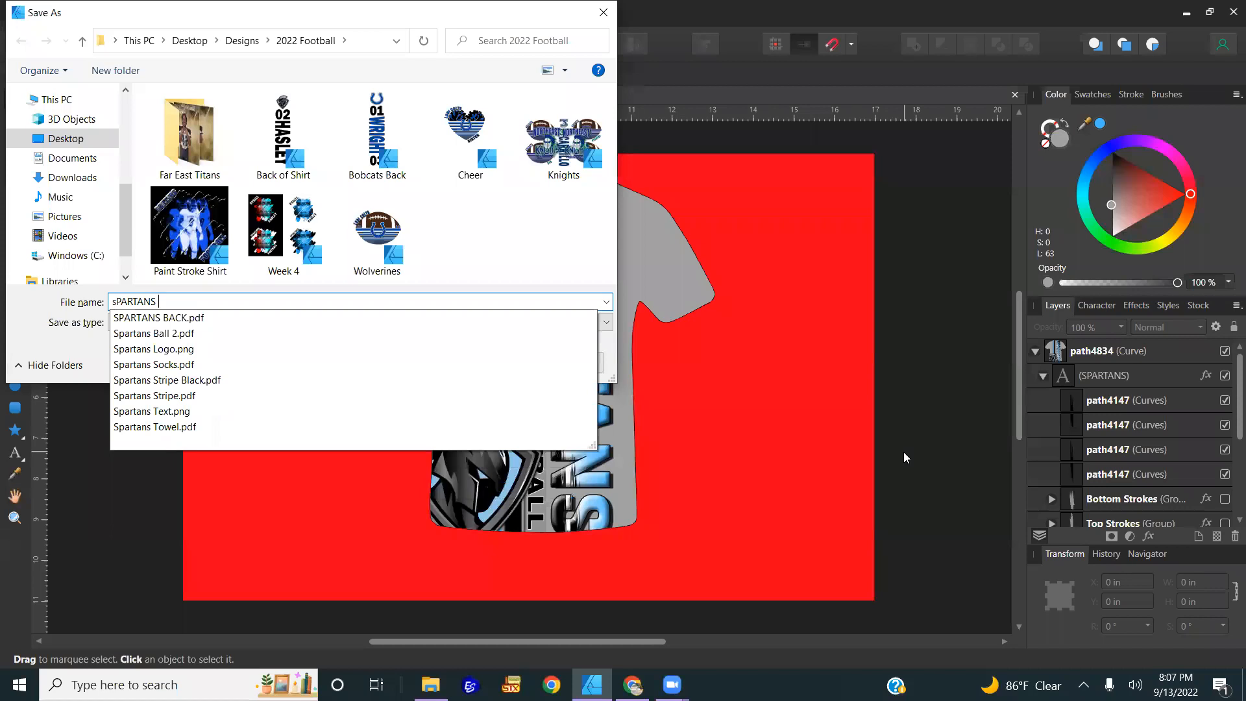
pyautogui.write('fULL pRINT')
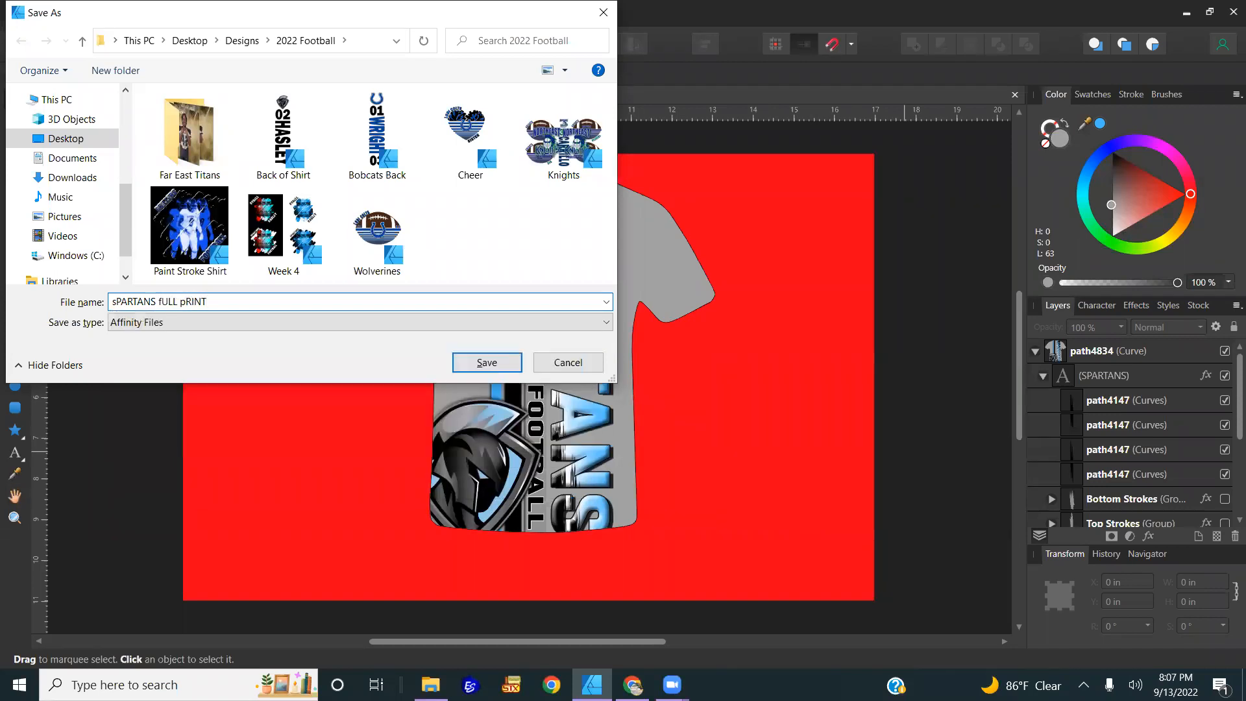
pyautogui.press('Return')
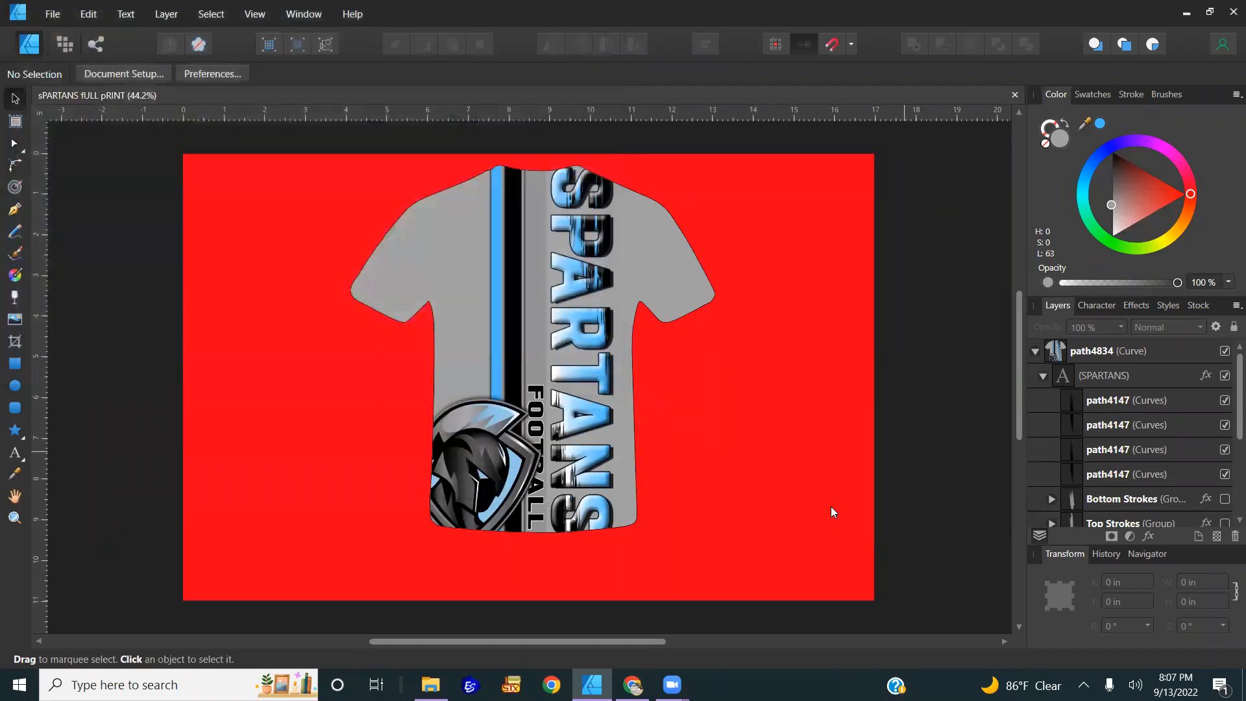
# - Try white, dark gray and light blue fills on the stripe behind FOOTBALL, and return it to medium gray
pyautogui.click(537, 288)
pyautogui.keyDown('alt'); pyautogui.click(537, 288); pyautogui.keyUp('alt')
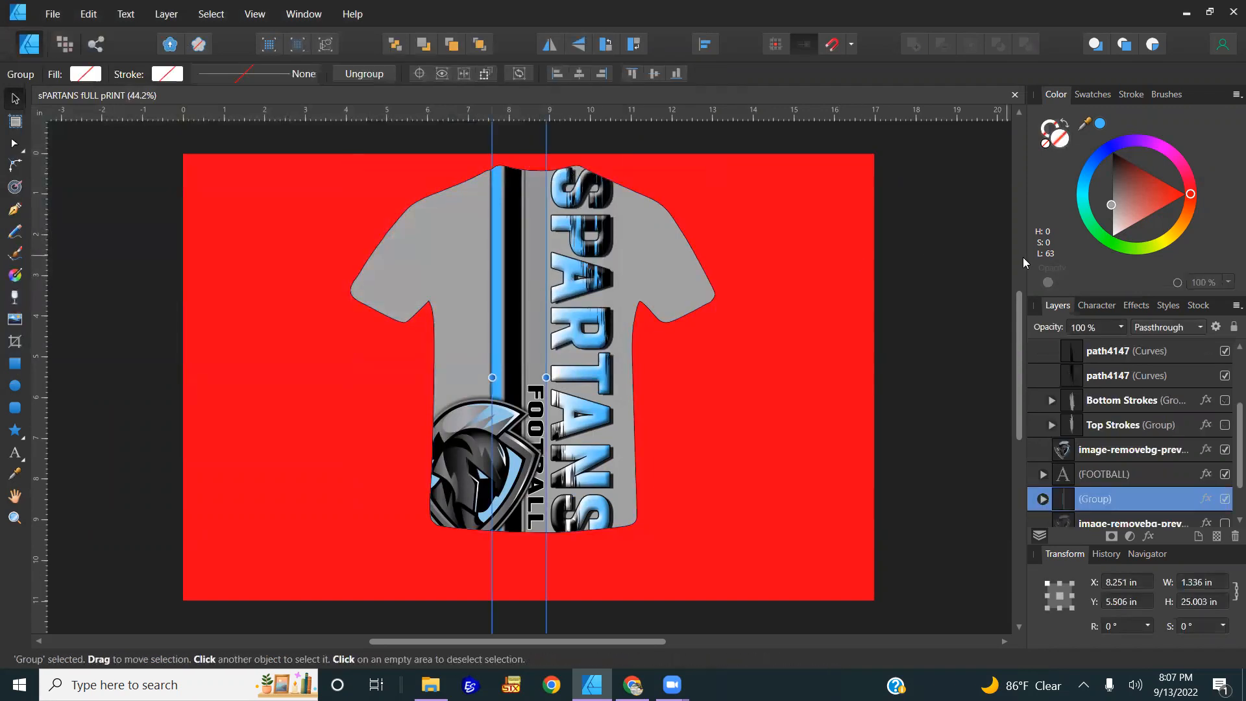
pyautogui.doubleClick(539, 284)
pyautogui.moveTo(1115, 217); pyautogui.dragTo(1105, 326)
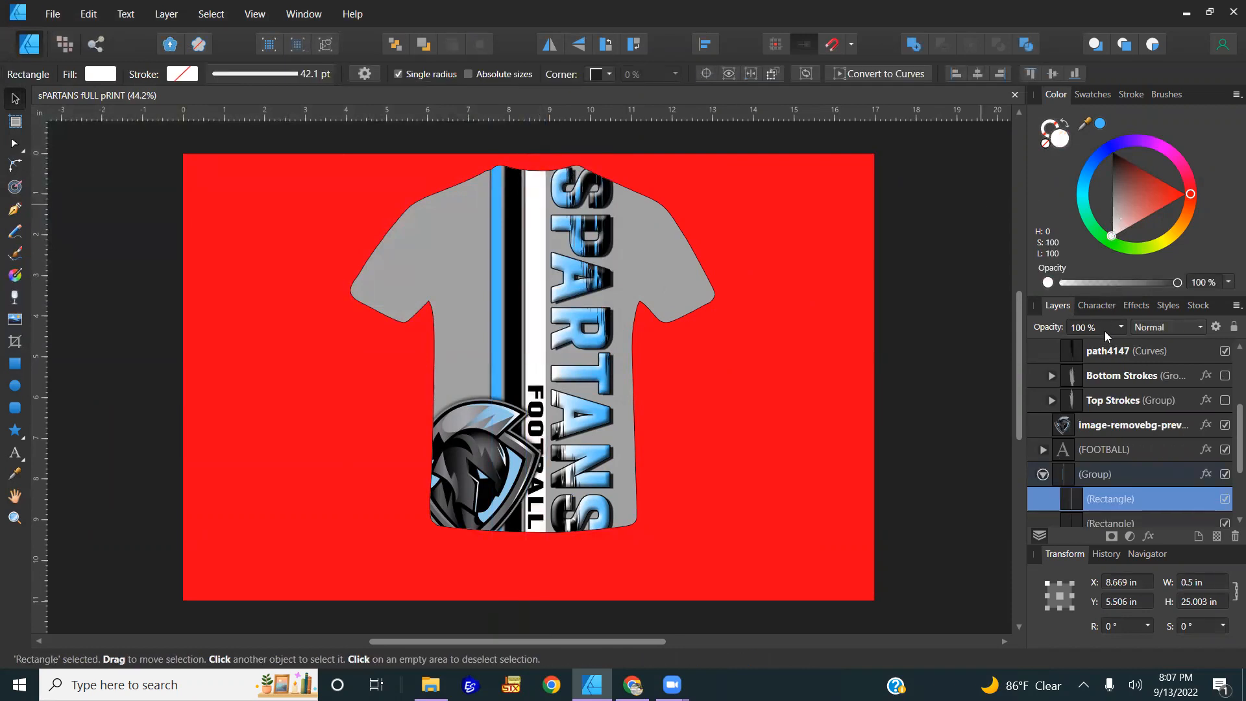
pyautogui.moveTo(1105, 331); pyautogui.dragTo(1112, 140)
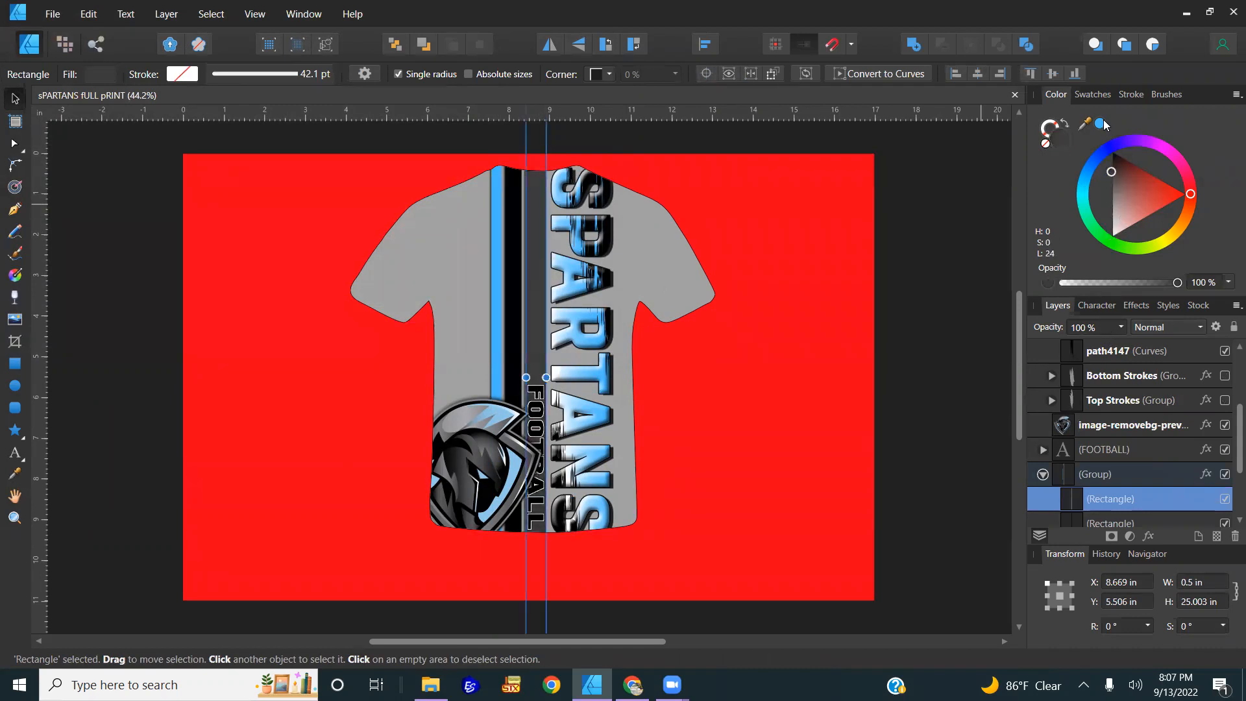
pyautogui.click(1101, 123)
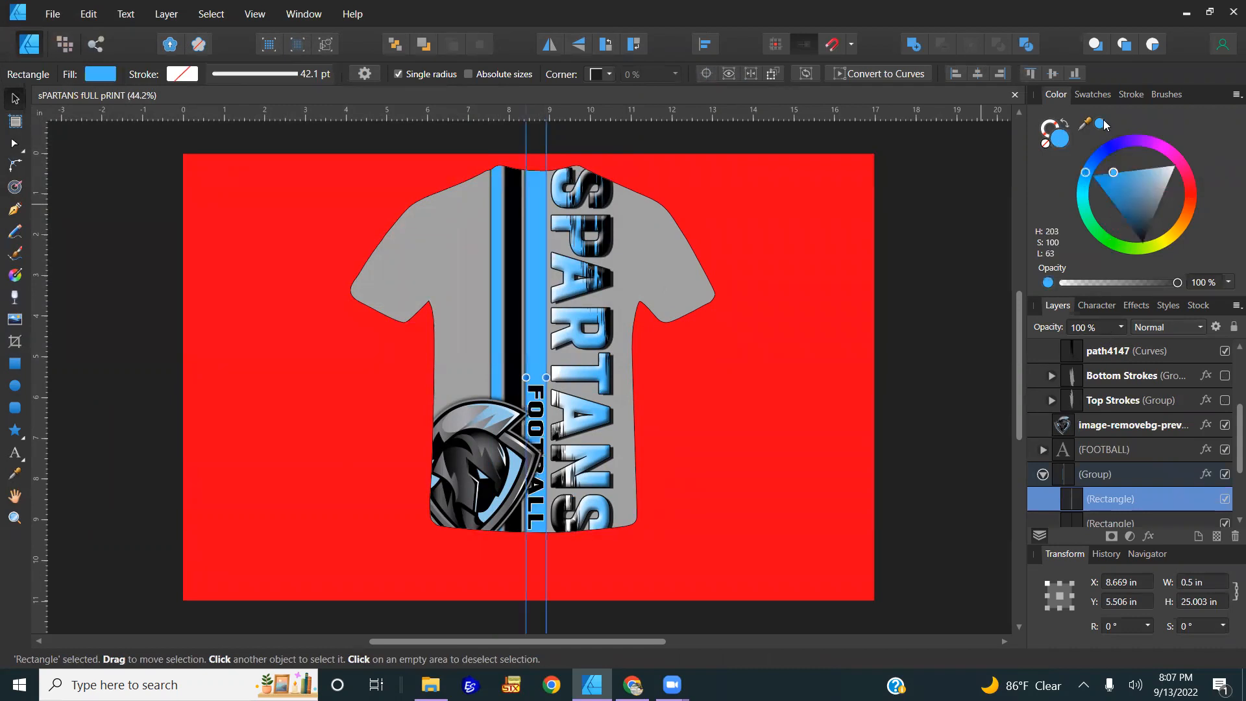
pyautogui.click(1112, 206)
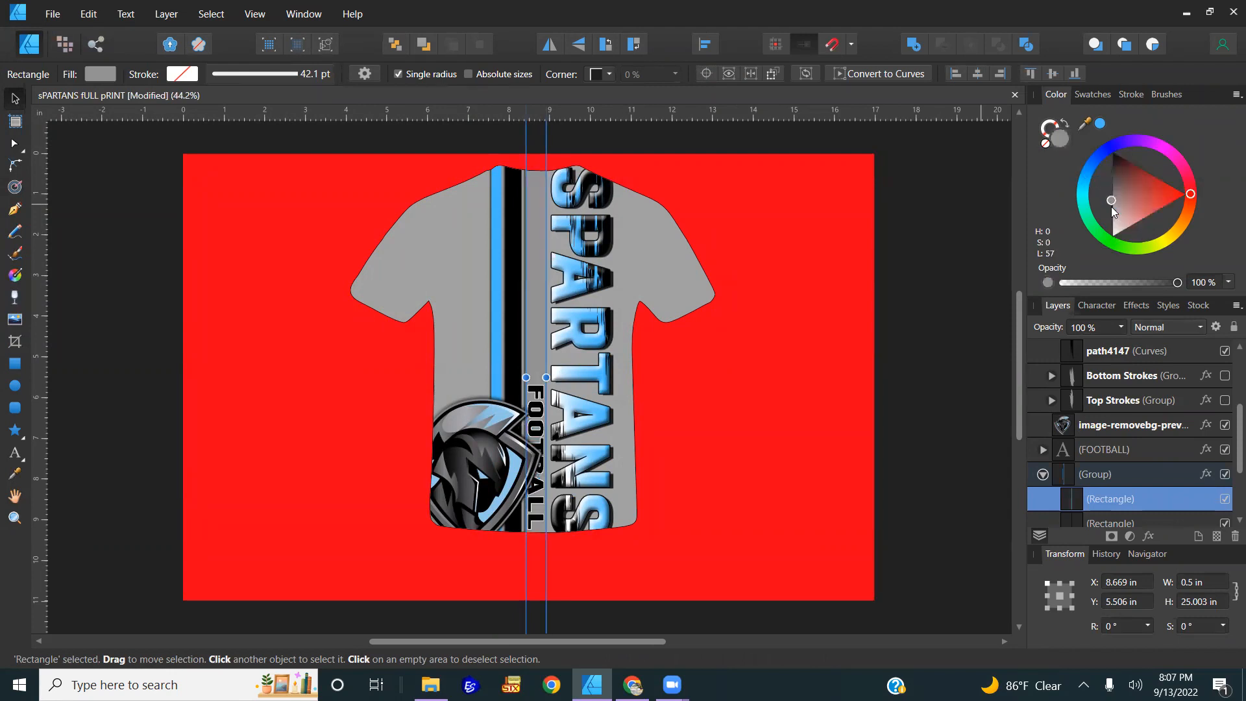
# - Undo the recent color changes back to the white T-shirt fill
pyautogui.hotkey('ctrl', 'd')
pyautogui.hotkey('ctrl', 'z')
pyautogui.hotkey('ctrl', 'z')
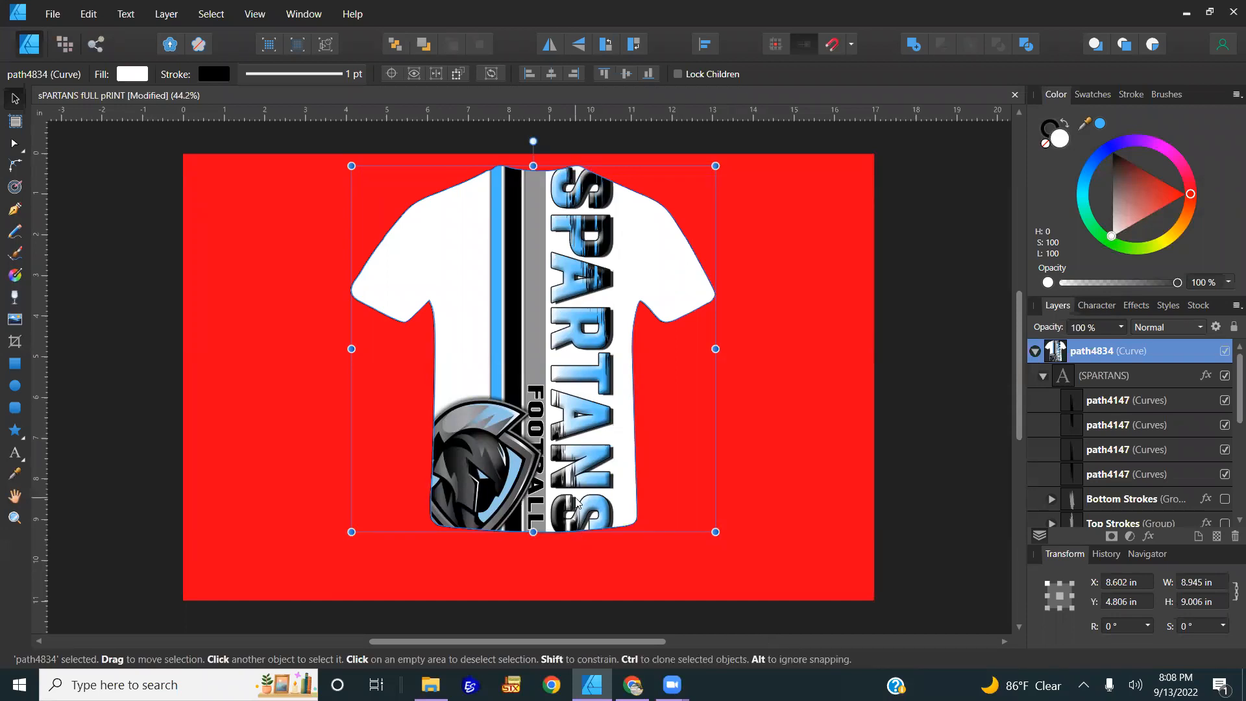
# - Draw a black rectangle about 2.5 by 3.8 in over the shirt's left sleeve and clip it inside the shirt shape
pyautogui.click(14, 364)
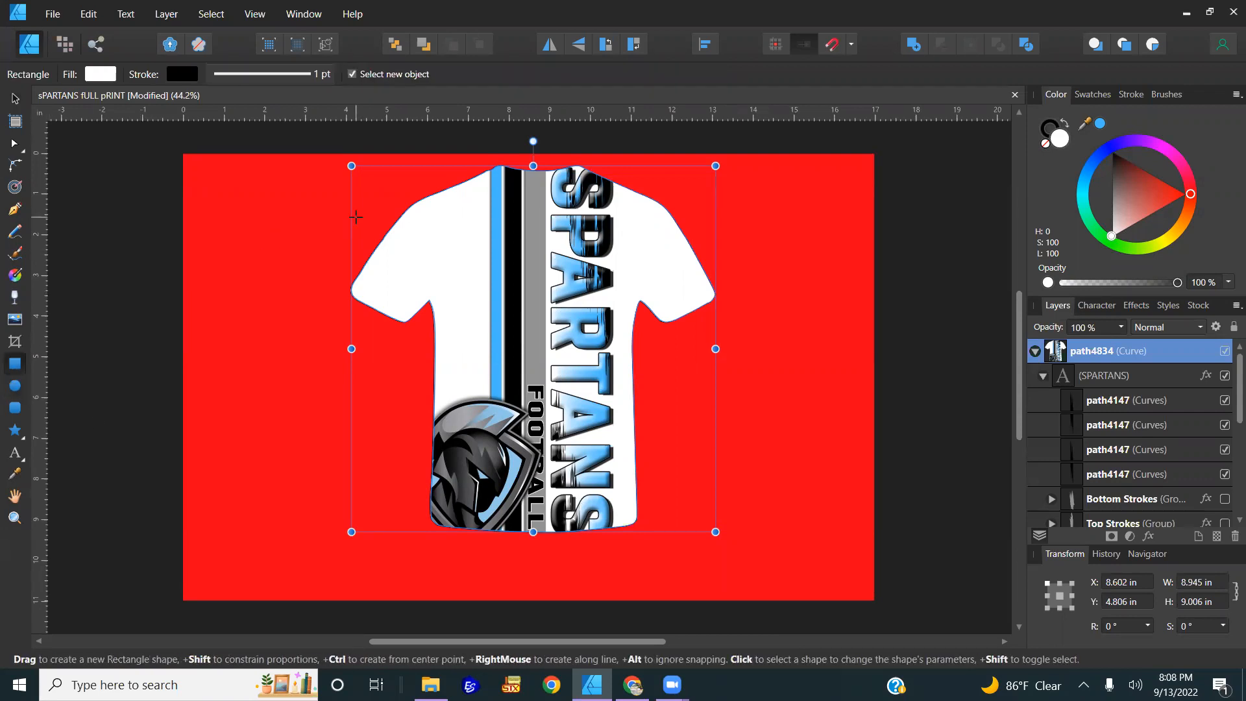
pyautogui.moveTo(329, 197); pyautogui.dragTo(433, 351)
pyautogui.moveTo(1124, 196); pyautogui.dragTo(1111, 151)
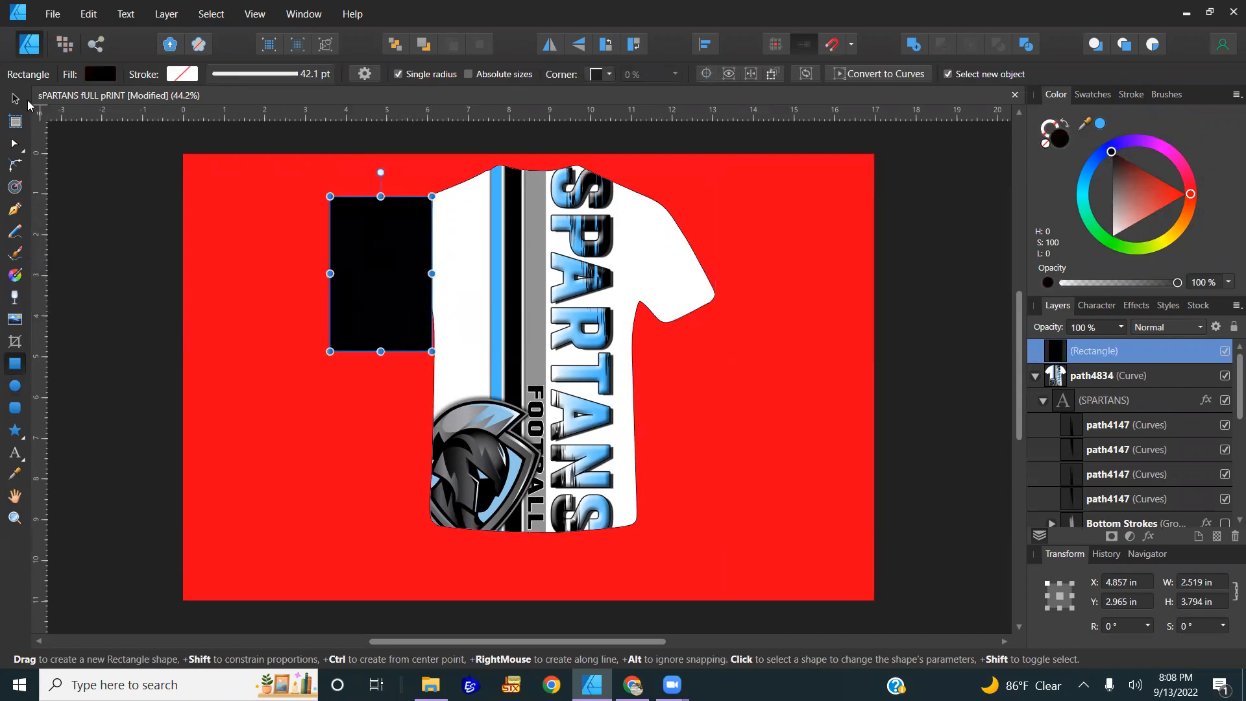
pyautogui.press('v')
pyautogui.moveTo(371, 270); pyautogui.dragTo(370, 254)
pyautogui.moveTo(1094, 354); pyautogui.dragTo(1099, 383)
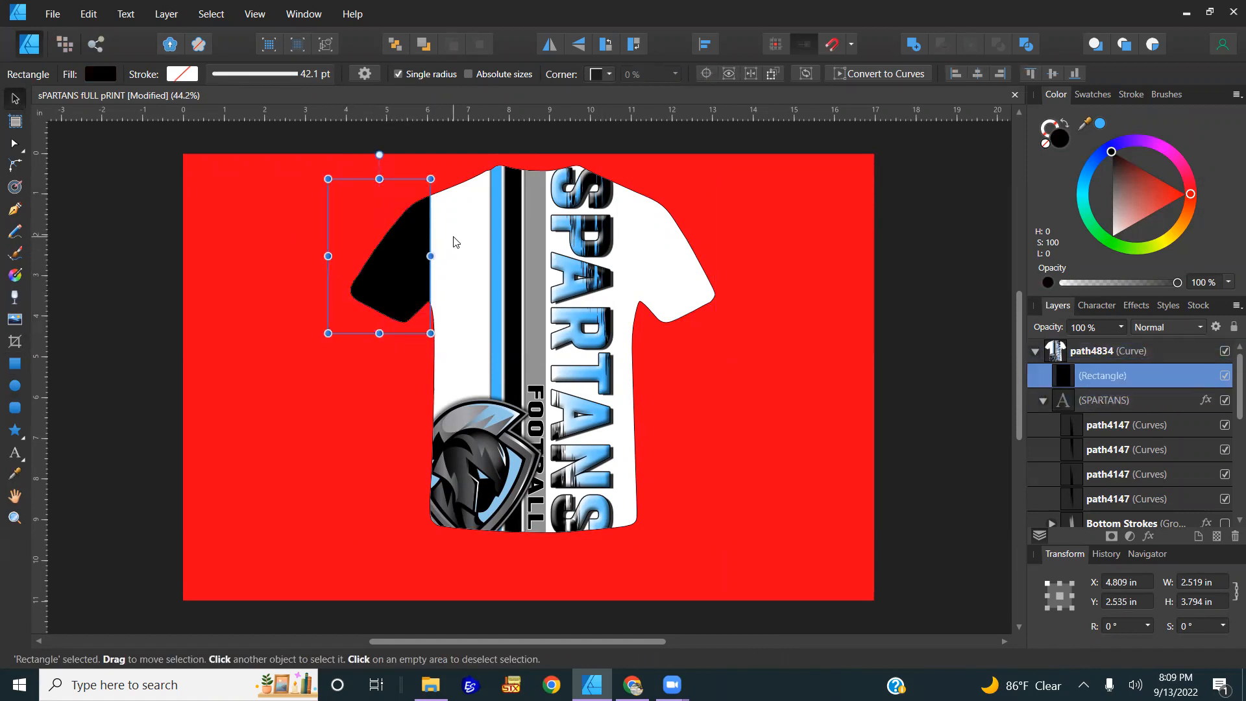
# - Duplicate the black sleeve rectangle and place the copy over the shirt's right sleeve
pyautogui.hotkey('ctrl', 'j')
pyautogui.moveTo(392, 253); pyautogui.dragTo(699, 255)
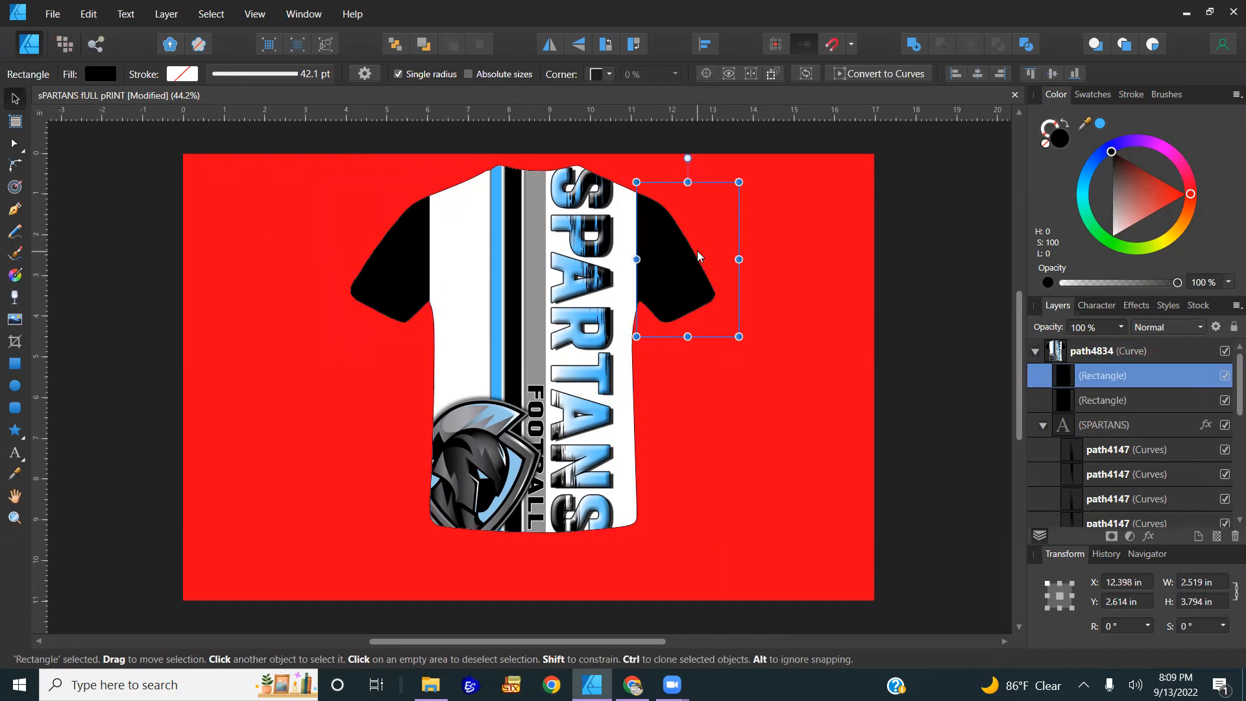
pyautogui.hotkey('ctrl', 'j')
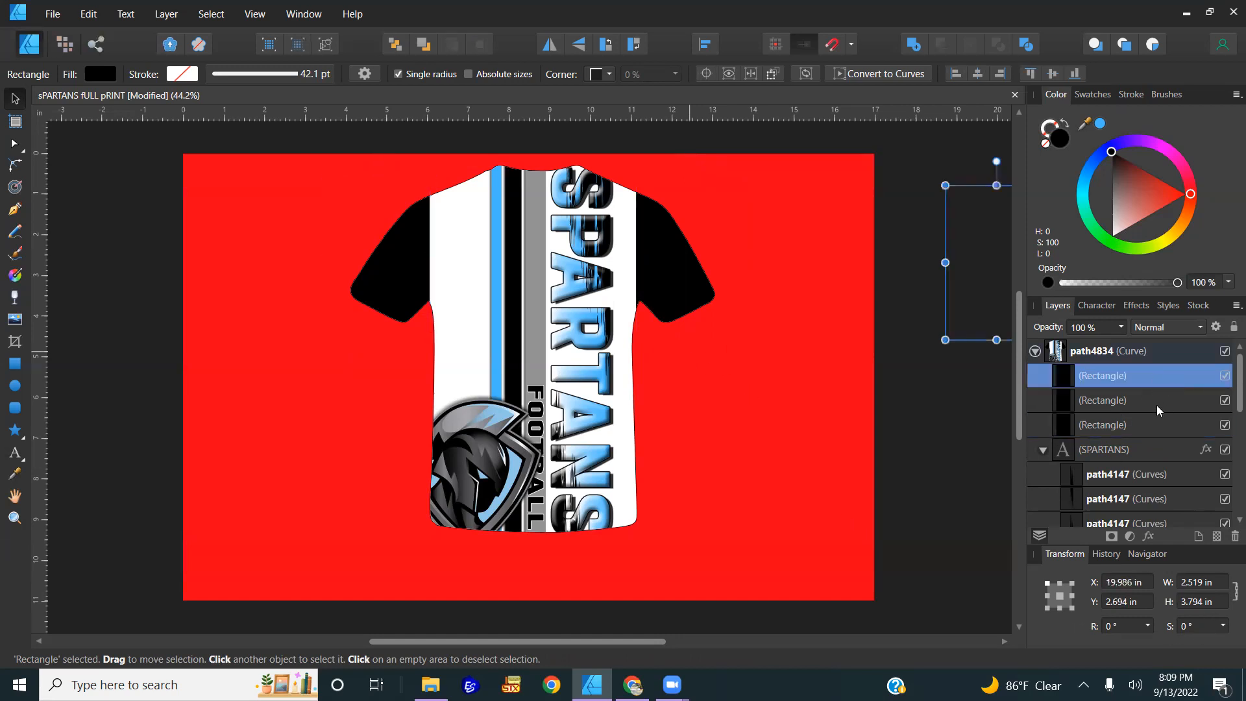
pyautogui.hotkey('ctrl', 'z')
# - Try a copy of the left sleeve rectangle rotated 90° across the neckline, delete it and clear the selection
pyautogui.click(1121, 409)
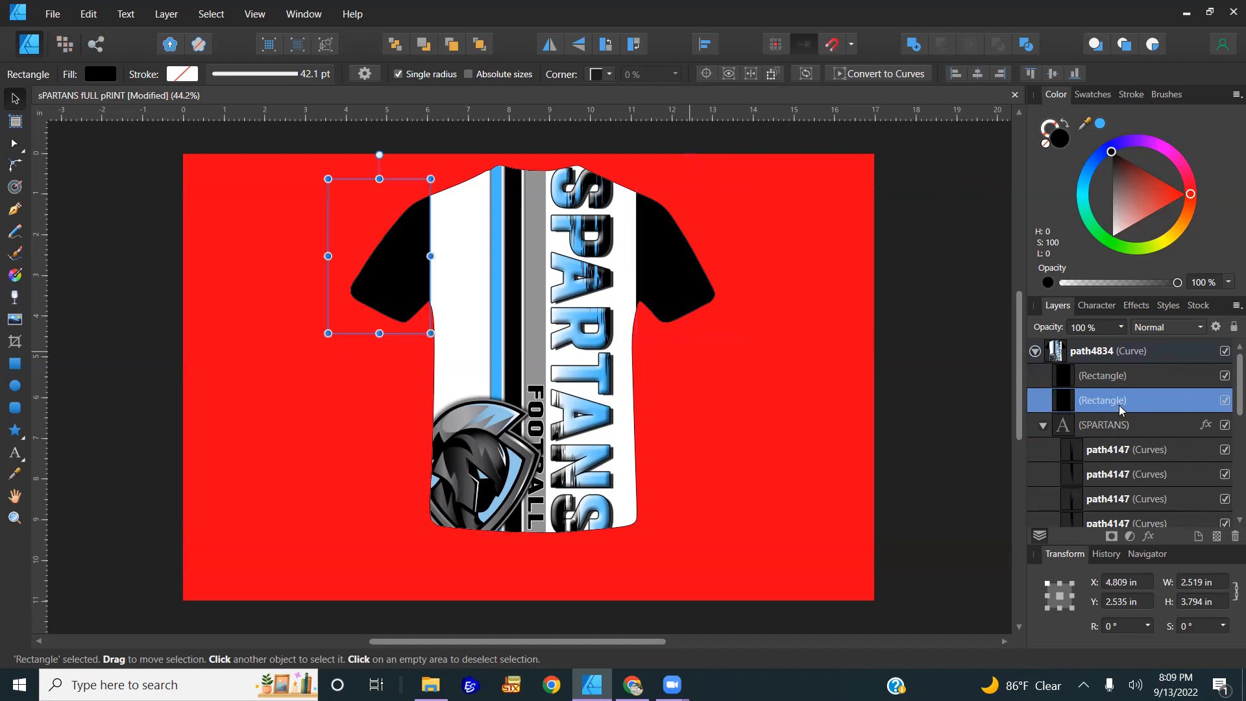
pyautogui.hotkey('ctrl', 'j')
pyautogui.click(1125, 627)
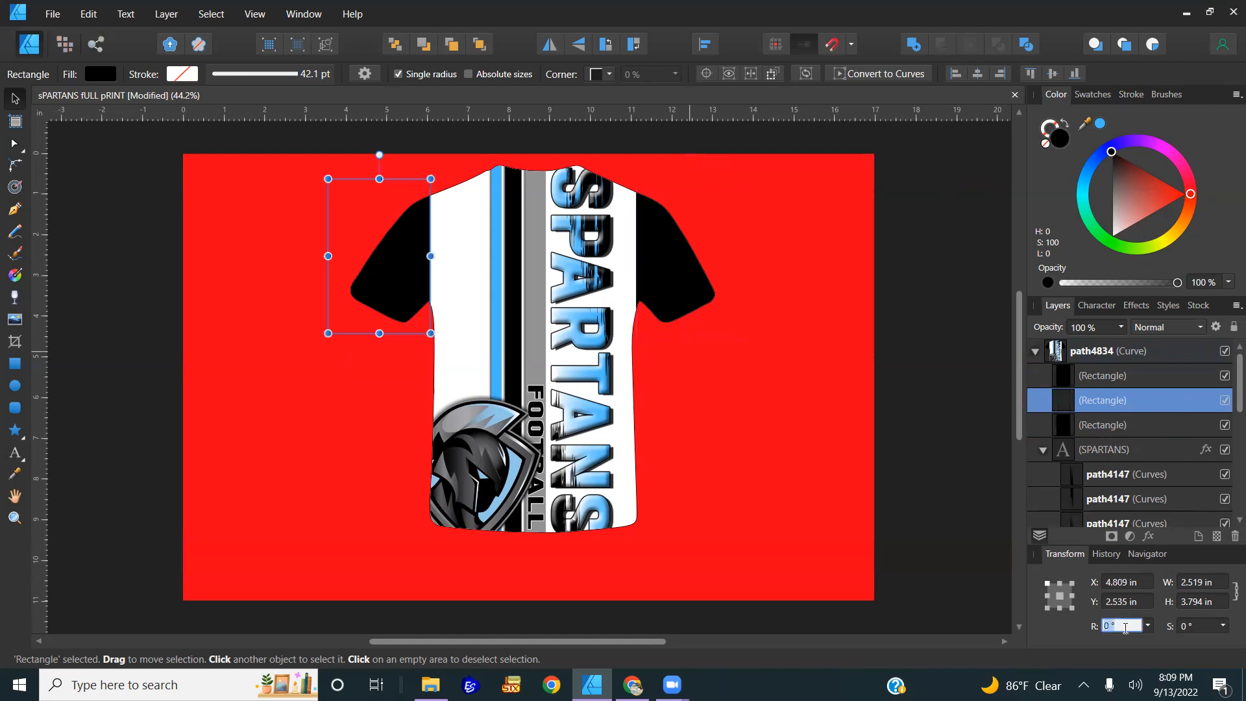
pyautogui.write('90')
pyautogui.press('Return')
pyautogui.moveTo(407, 234); pyautogui.dragTo(563, 140)
pyautogui.click(395, 44)
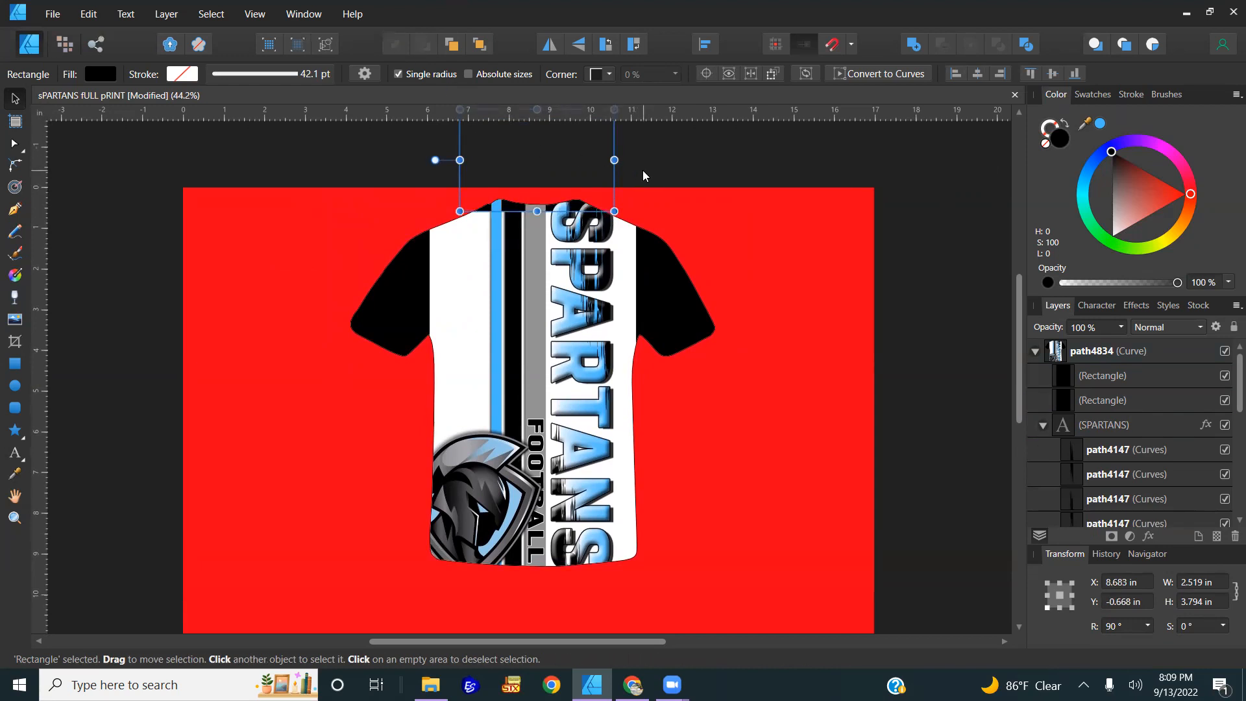
pyautogui.press('Delete')
pyautogui.click(813, 562)
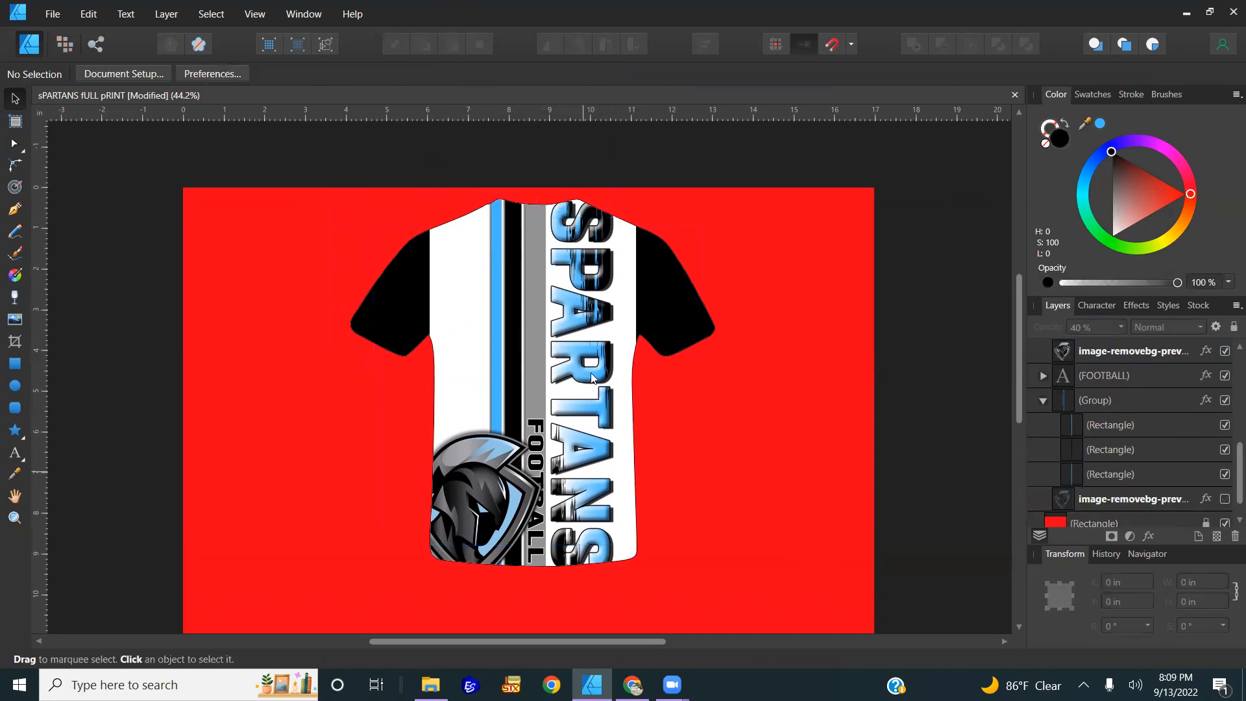